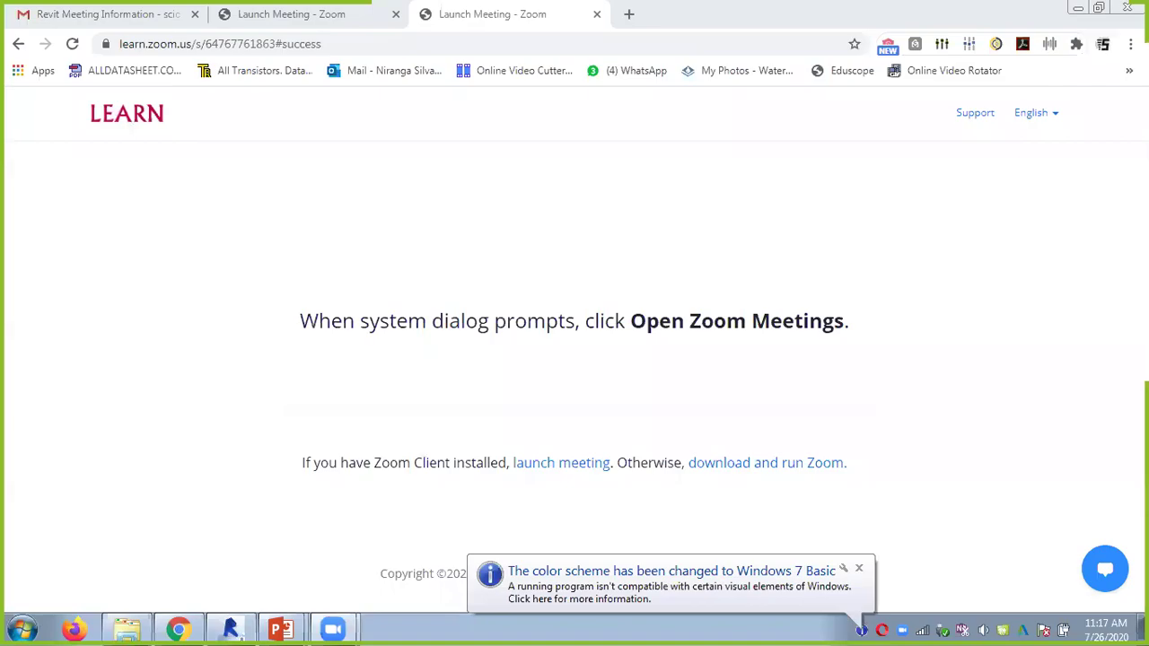
Dismiss the Windows colour-scheme notification balloon over Chrome.
{"action": "left_click", "coordinate": [857, 568]}
Bring up the Chapter 08 presentation and look through its learning objectives.
{"action": "mouse_move", "coordinate": [281, 630]}
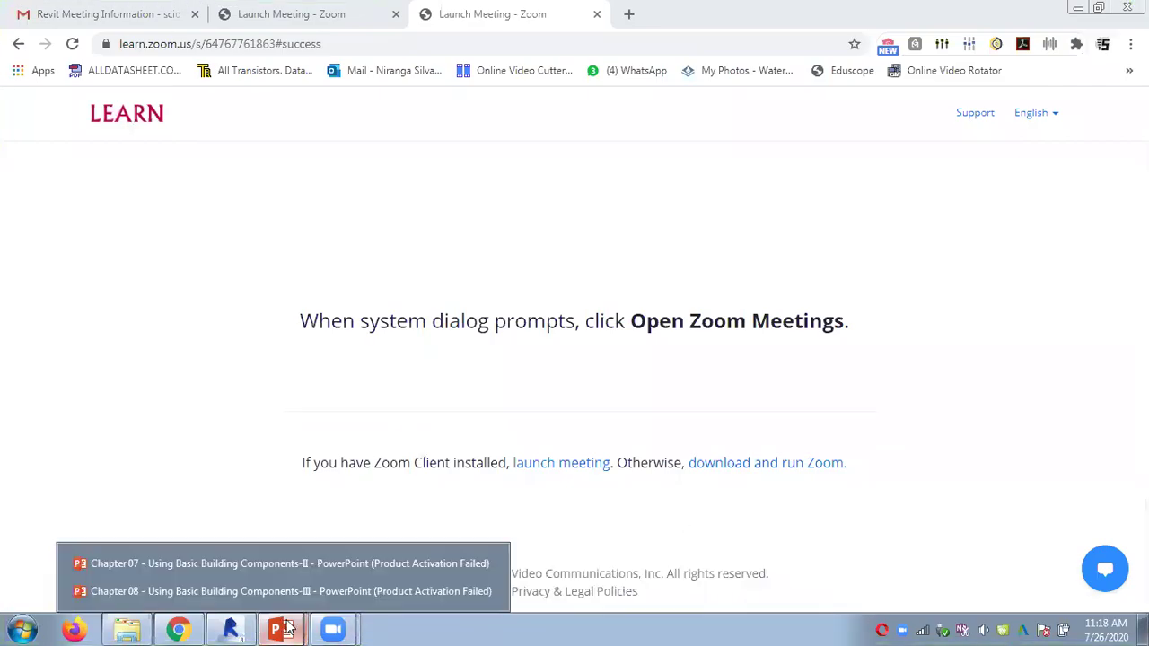
{"action": "left_click", "coordinate": [277, 590]}
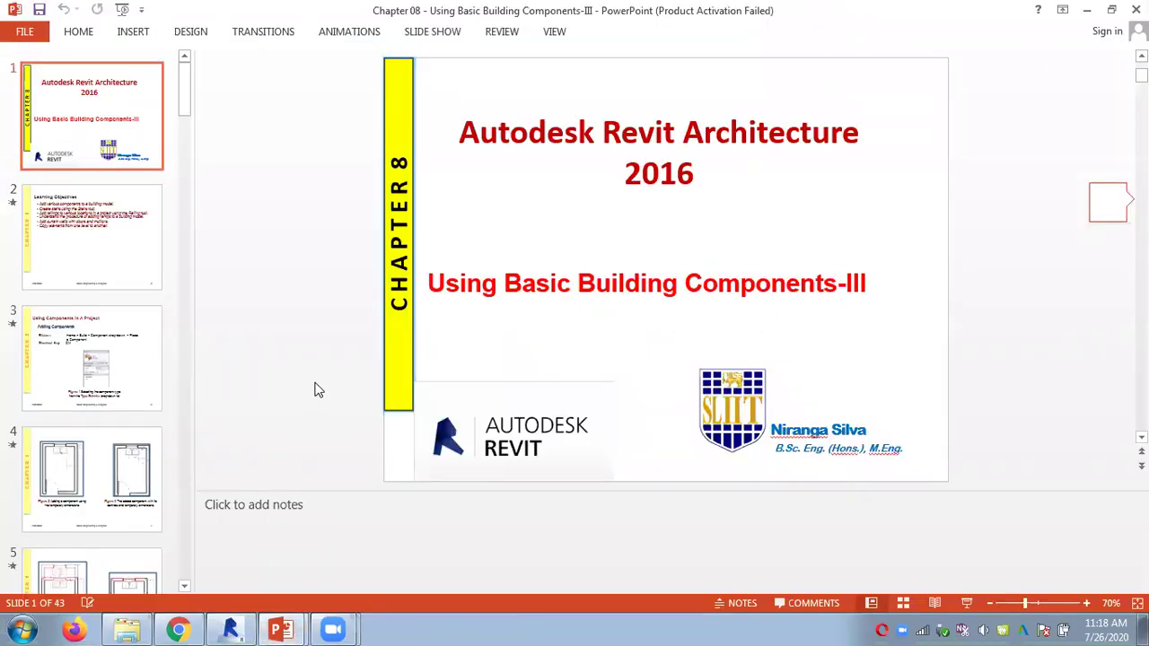
{"action": "scroll", "coordinate": [320, 389], "scroll_direction": "down", "scroll_amount": 1}
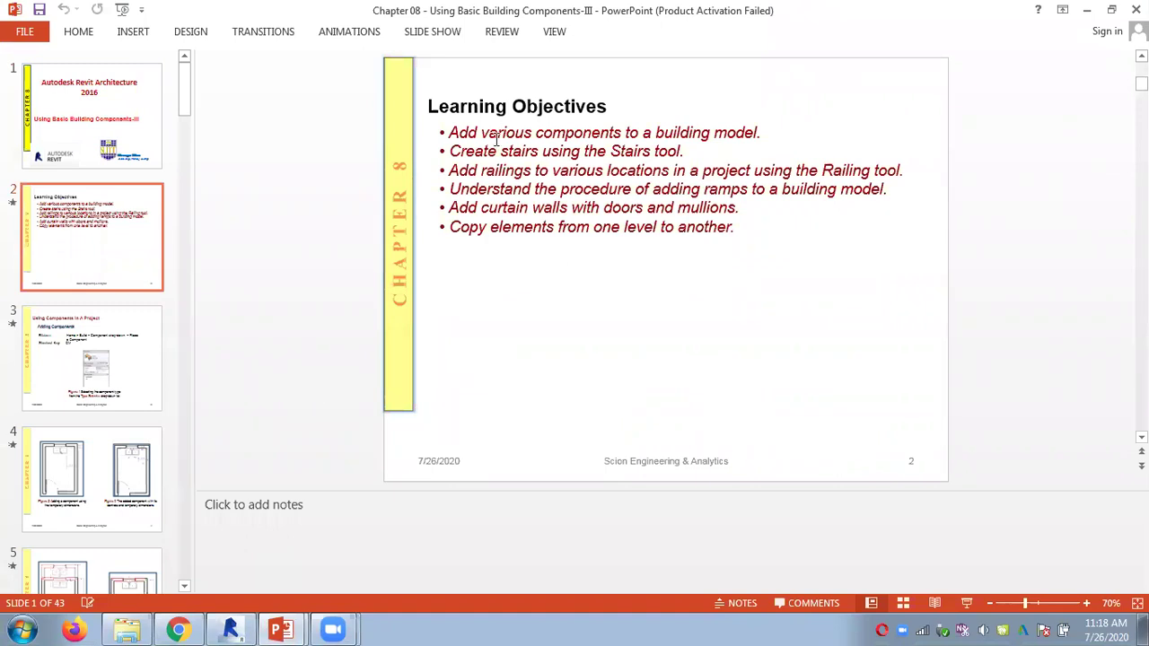
{"action": "left_click_drag", "start_coordinate": [481, 131], "coordinate": [746, 132]}
{"action": "left_click", "coordinate": [745, 132]}
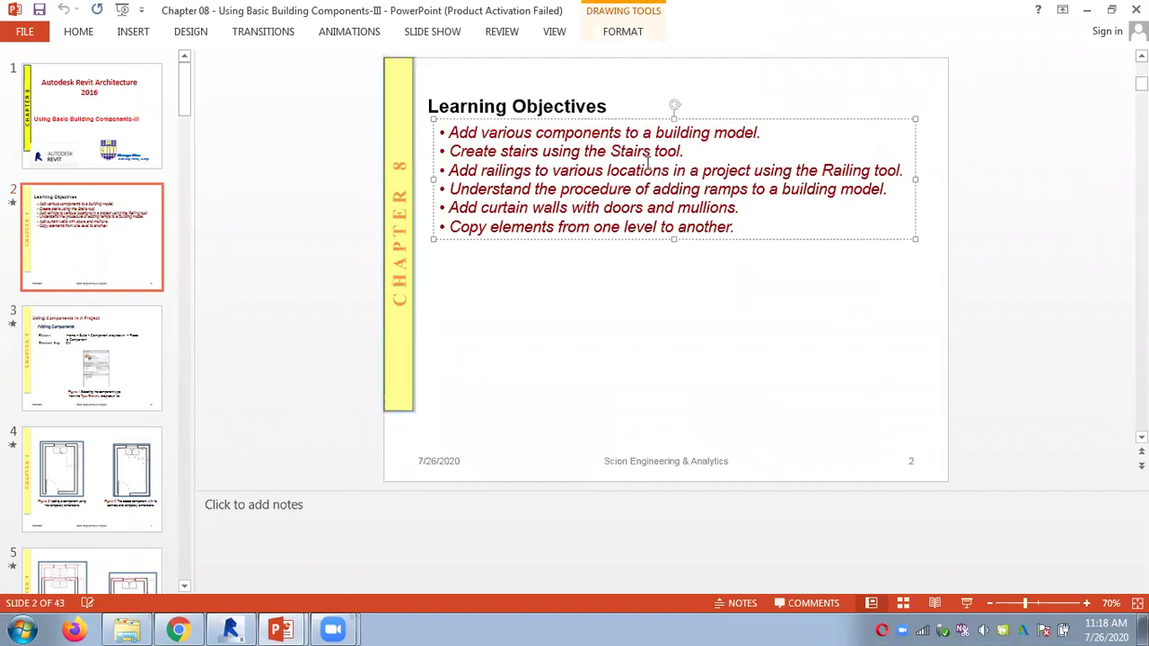
{"action": "left_click", "coordinate": [329, 196]}
{"action": "scroll", "coordinate": [294, 290], "scroll_direction": "down", "scroll_amount": 1}
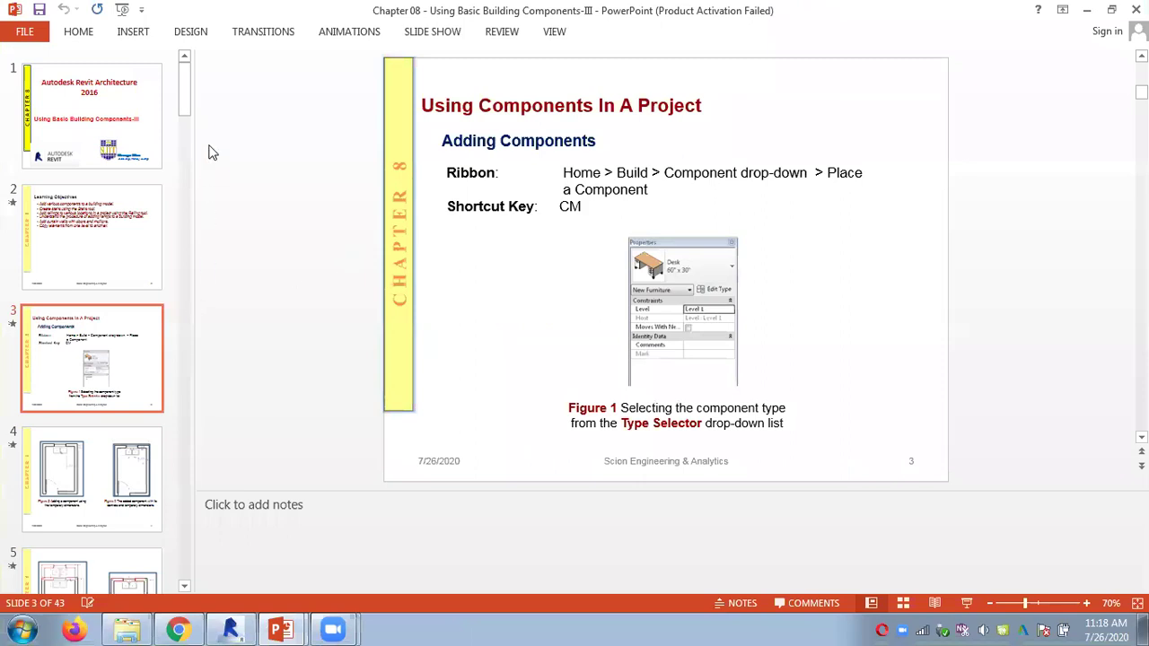
Go to slide 29, Tutorial 1, with the Figure 34 apartment sketch plan.
{"action": "left_click_drag", "start_coordinate": [184, 85], "coordinate": [175, 390]}
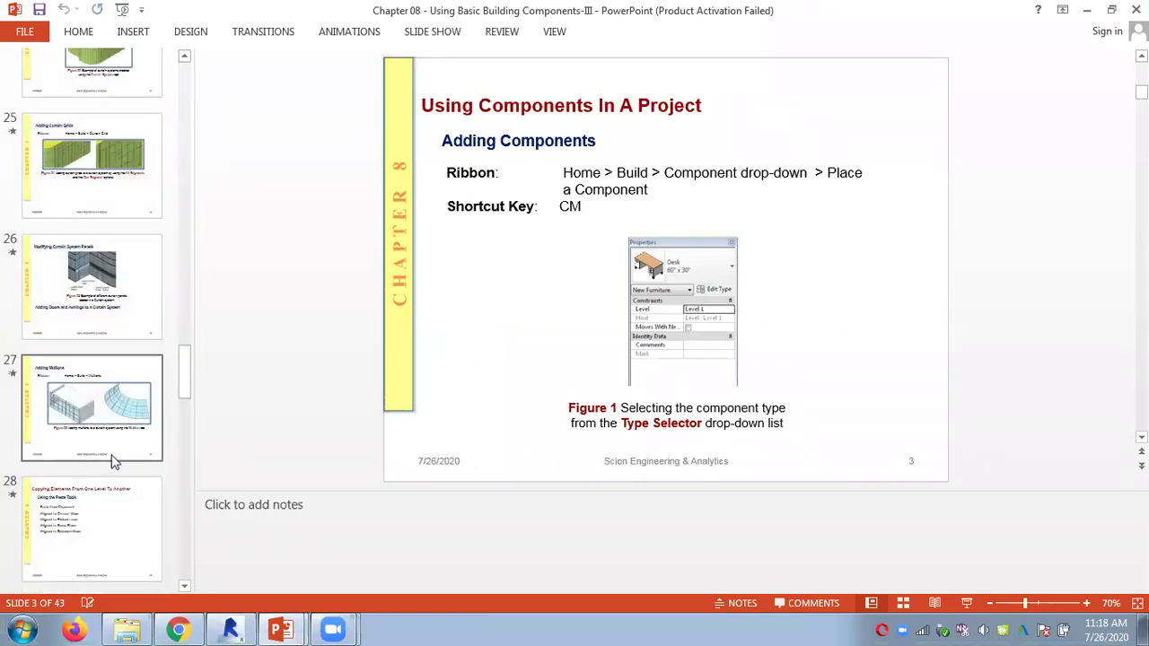
{"action": "left_click", "coordinate": [108, 481]}
{"action": "key", "text": "Up"}
{"action": "key", "text": "Down"}
{"action": "key", "text": "Down"}
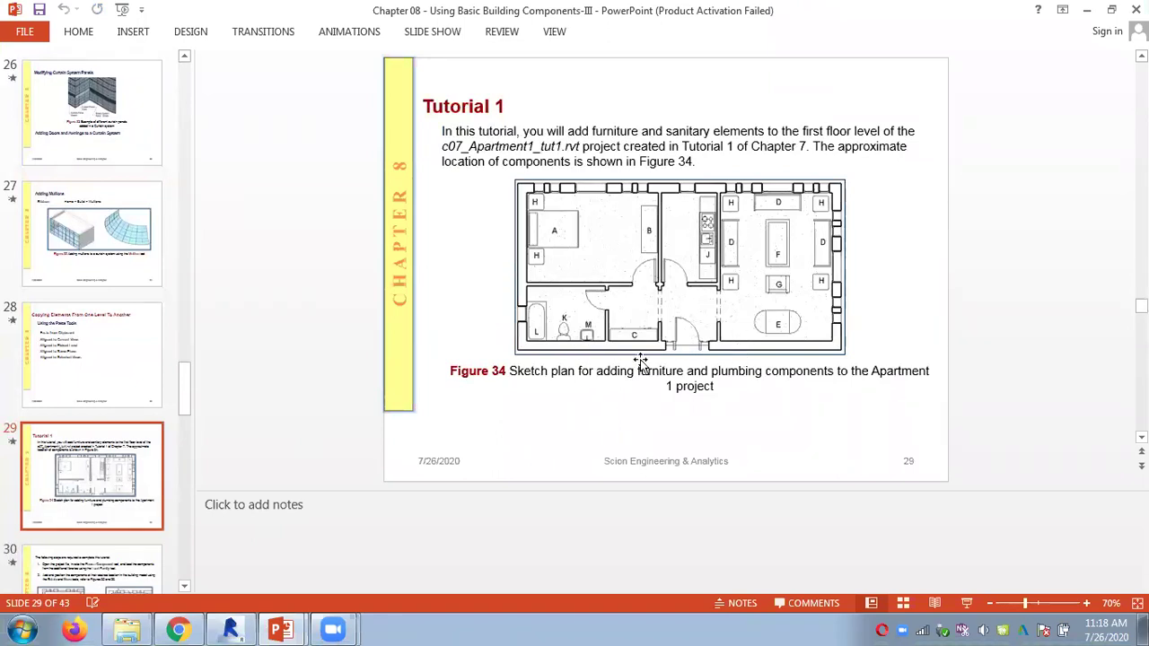
{"action": "left_click", "coordinate": [229, 631]}
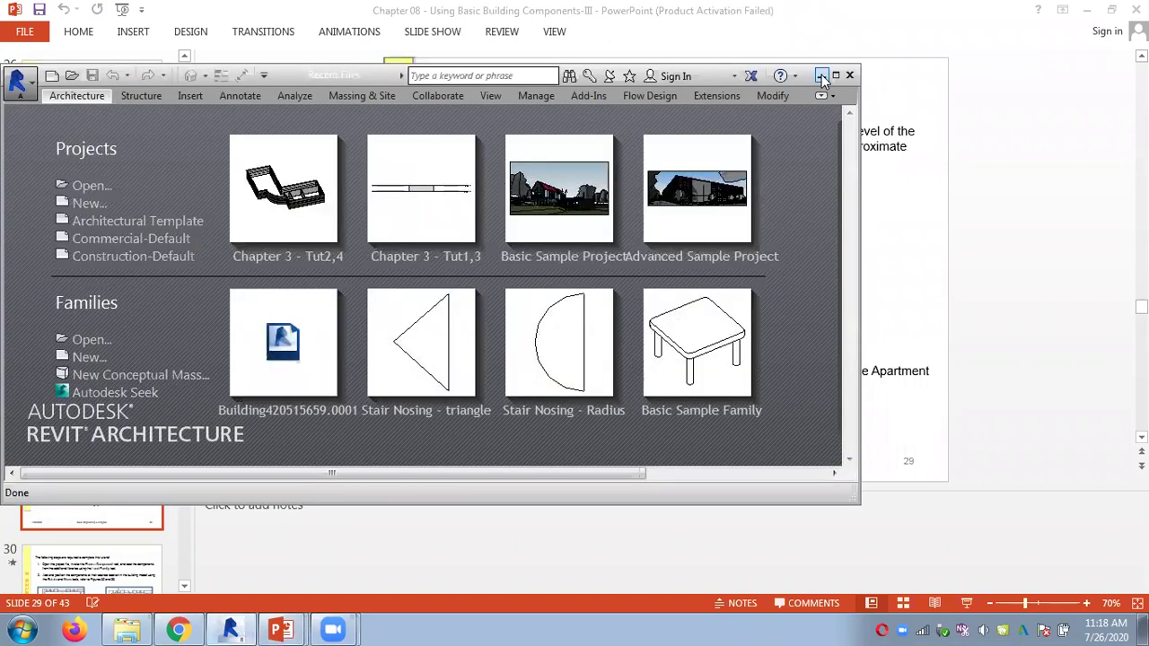
Bring the Revit window back over the slides and maximize it.
{"action": "left_click", "coordinate": [822, 78]}
{"action": "left_click", "coordinate": [230, 630]}
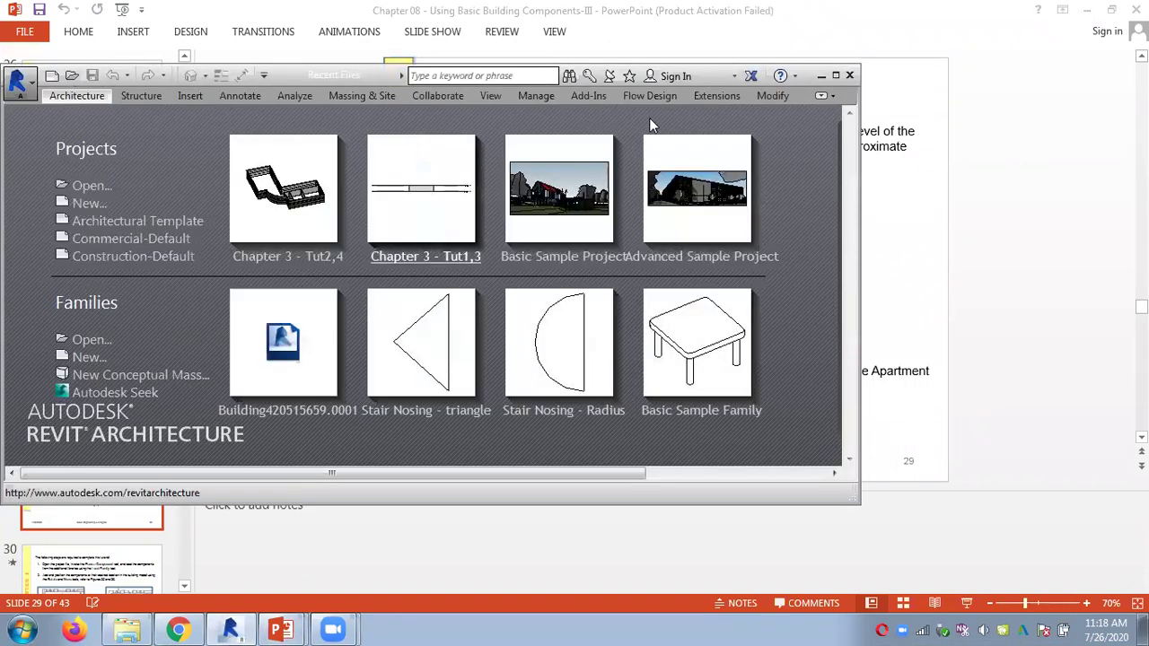
{"action": "left_click", "coordinate": [835, 77]}
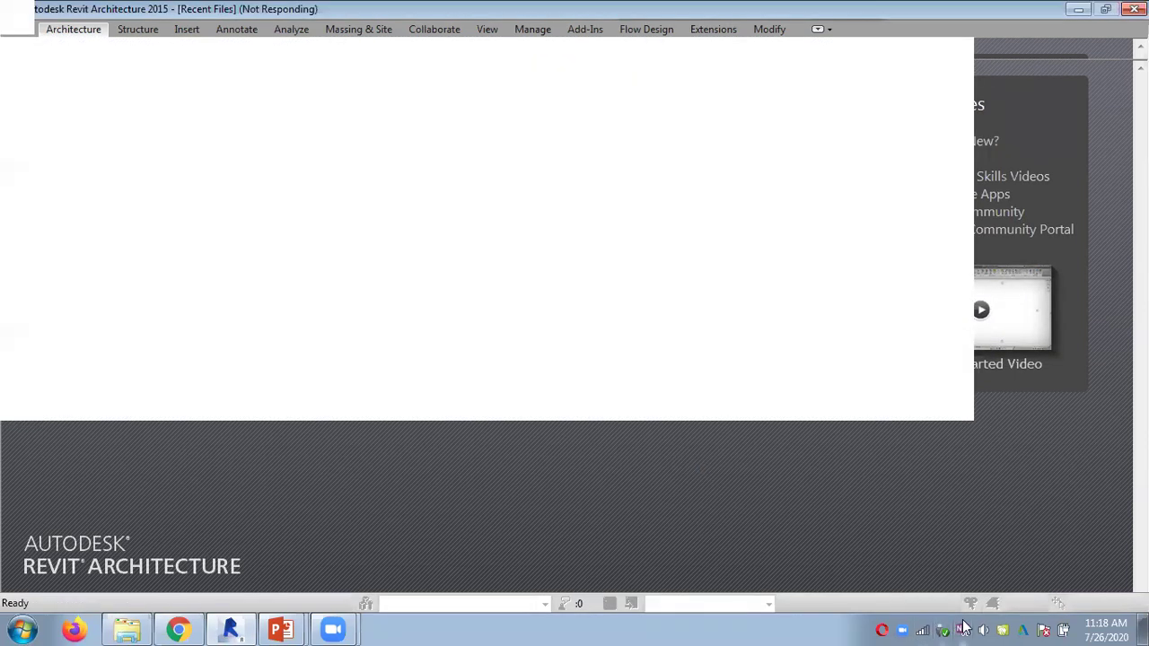
Close the OneNote tray helper from its tray menu.
{"action": "right_click", "coordinate": [962, 630]}
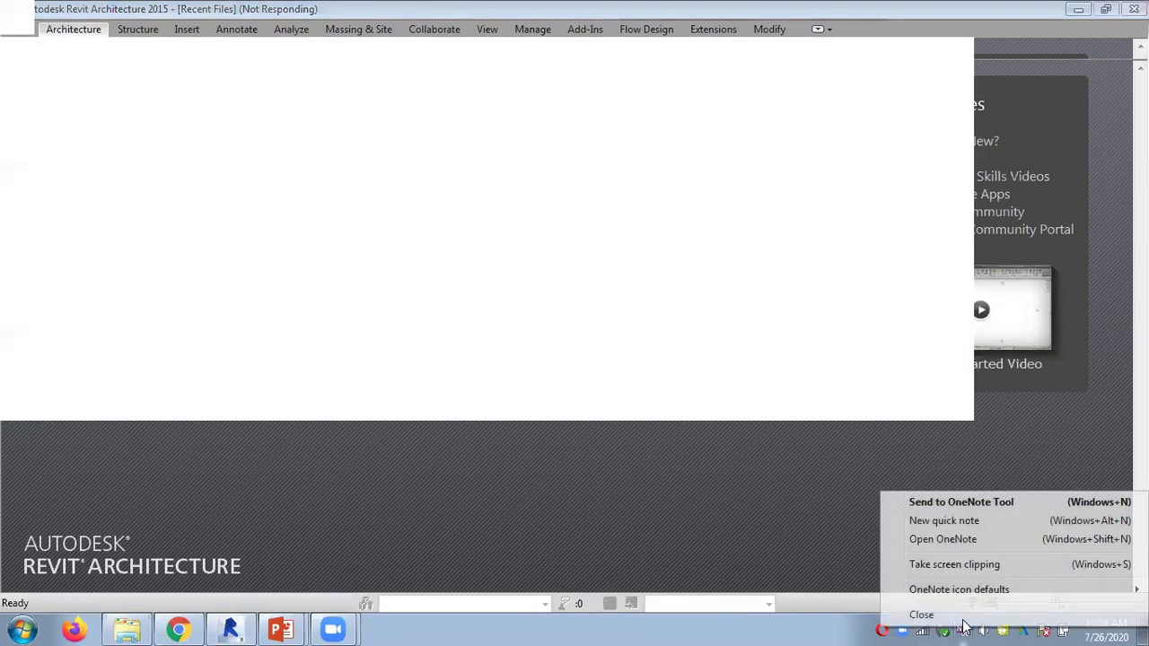
{"action": "left_click", "coordinate": [922, 614]}
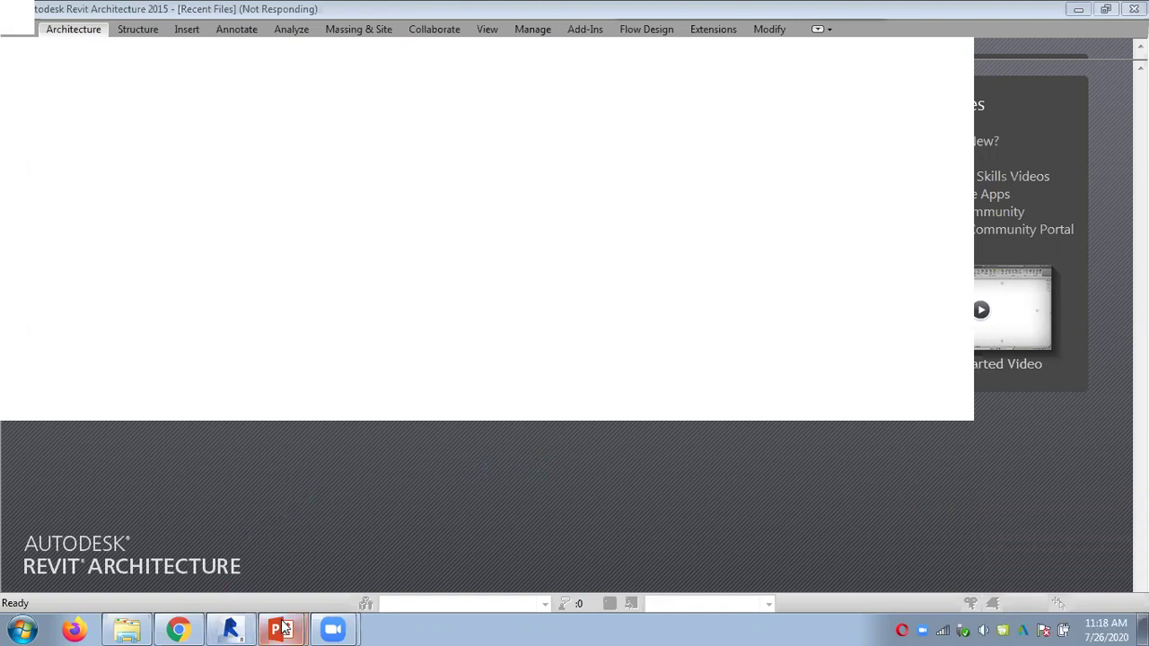
{"action": "mouse_move", "coordinate": [283, 628]}
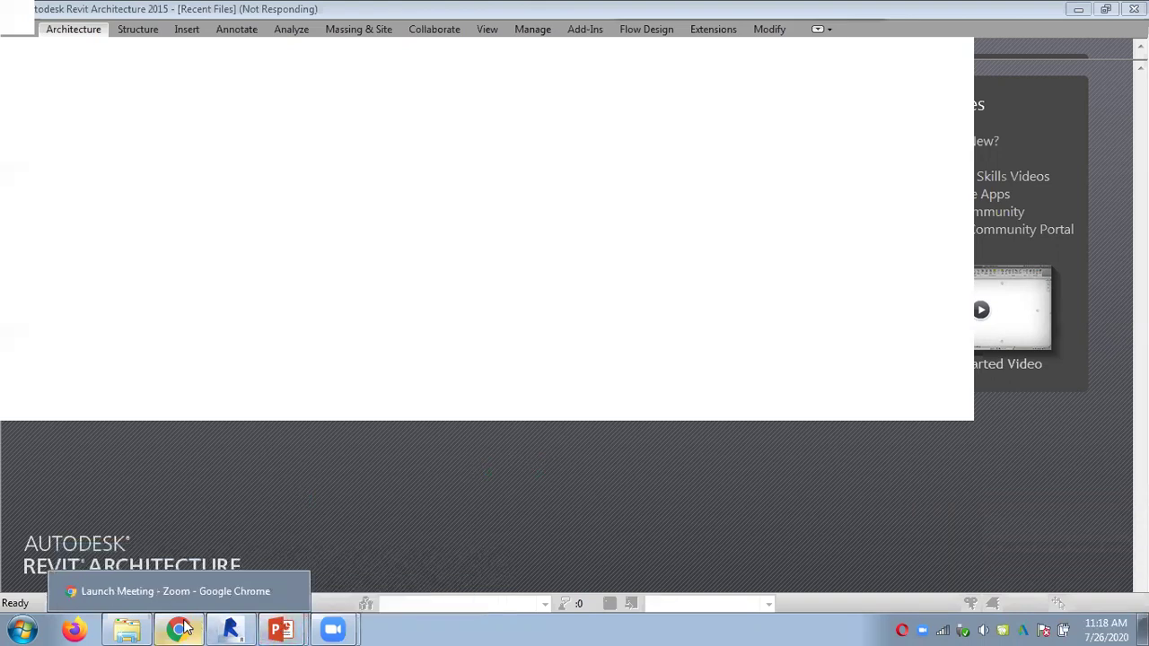
{"action": "mouse_move", "coordinate": [126, 626]}
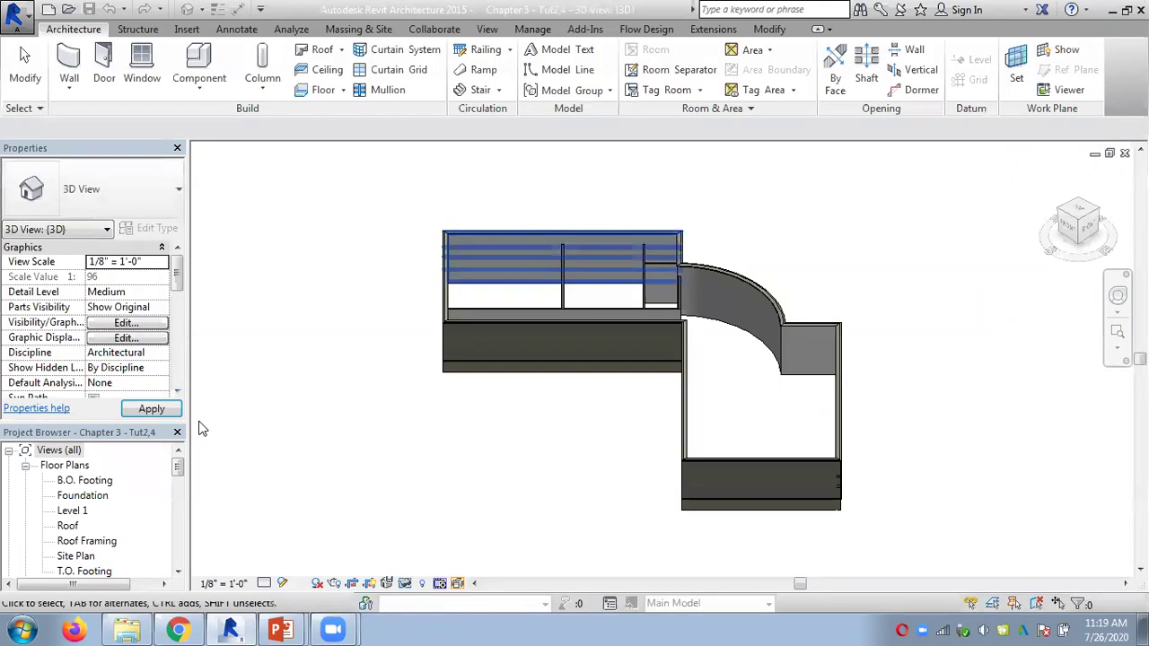
Open the zoomed-in Level 1 floor plan and start Place a Component with the family type list open.
{"action": "double_click", "coordinate": [72, 509]}
{"action": "scroll", "coordinate": [653, 384], "scroll_direction": "up", "scroll_amount": 4}
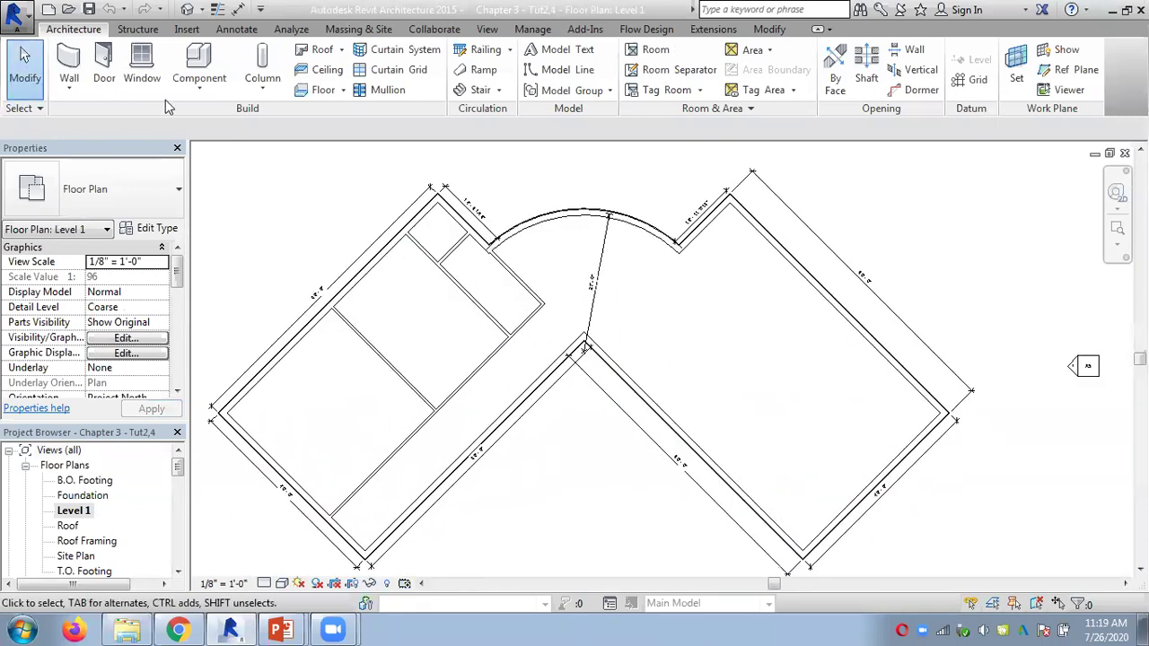
{"action": "left_click", "coordinate": [199, 94]}
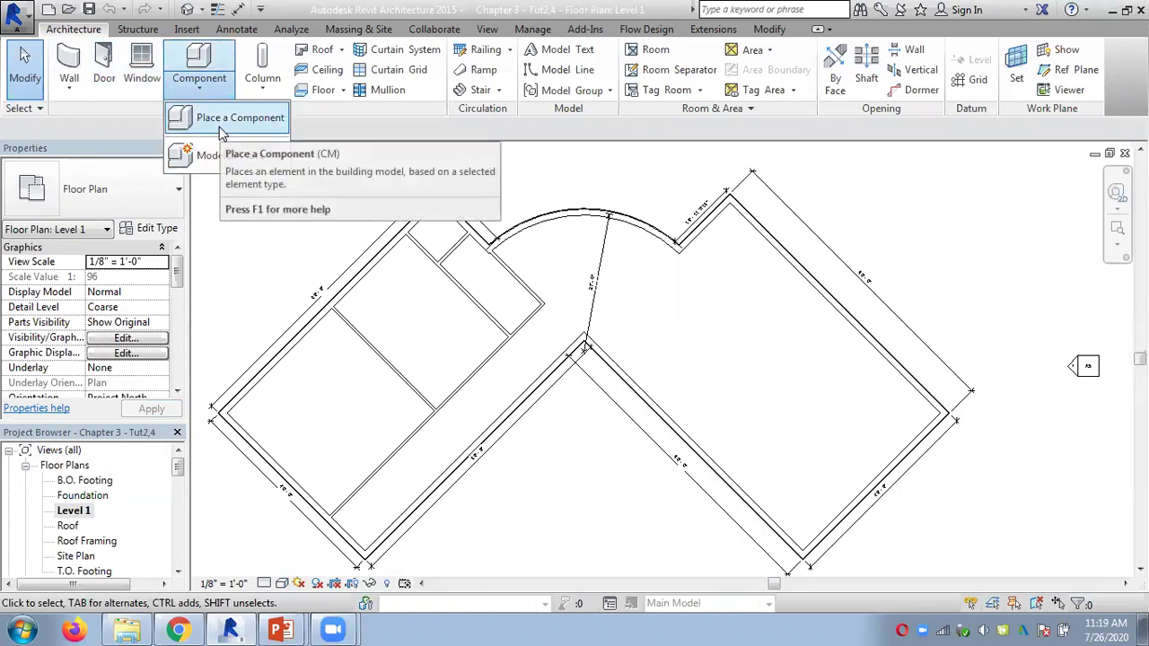
{"action": "left_click", "coordinate": [220, 124]}
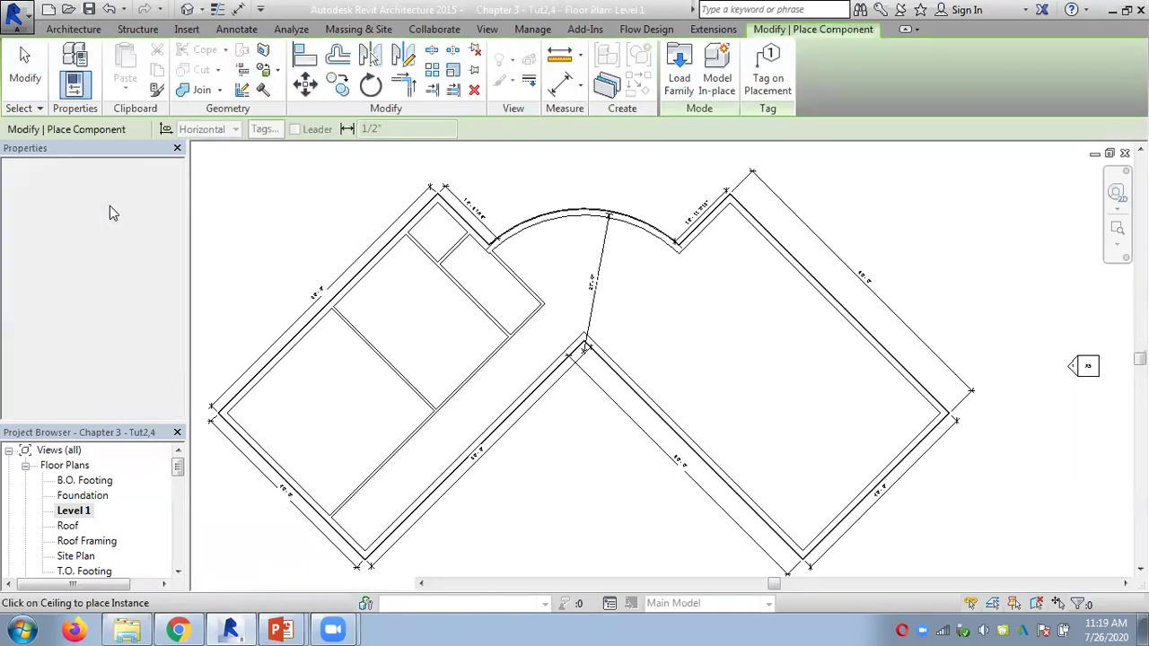
{"action": "left_click", "coordinate": [110, 206]}
{"action": "scroll", "coordinate": [109, 306], "scroll_direction": "up", "scroll_amount": 15}
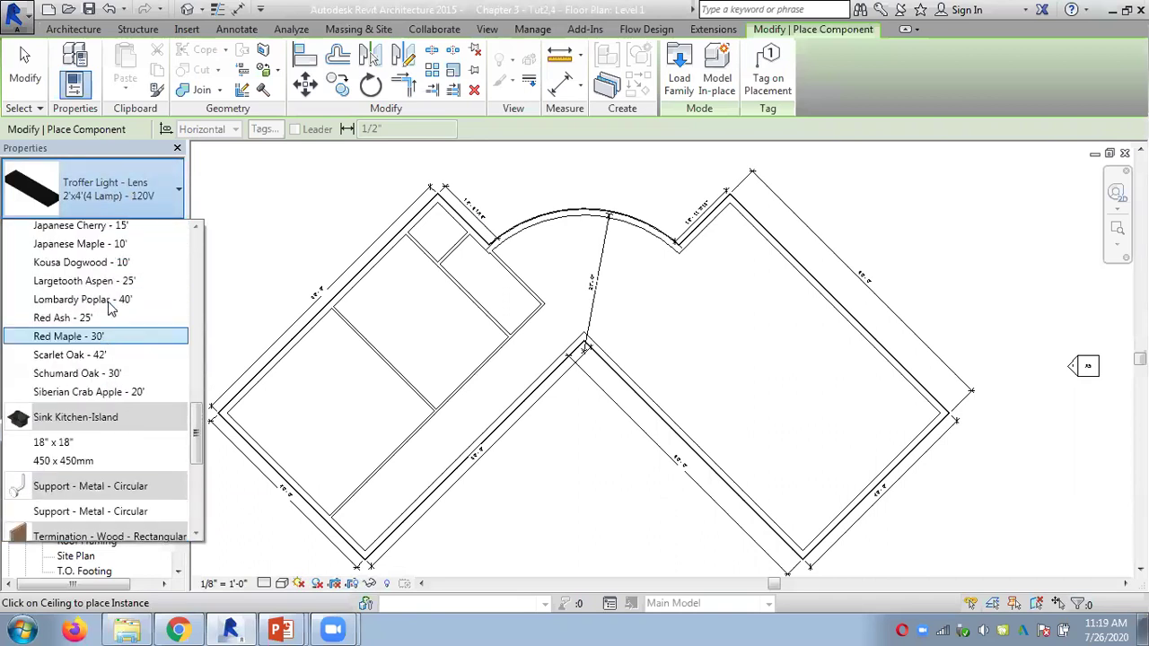
{"action": "scroll", "coordinate": [110, 310], "scroll_direction": "up", "scroll_amount": 2}
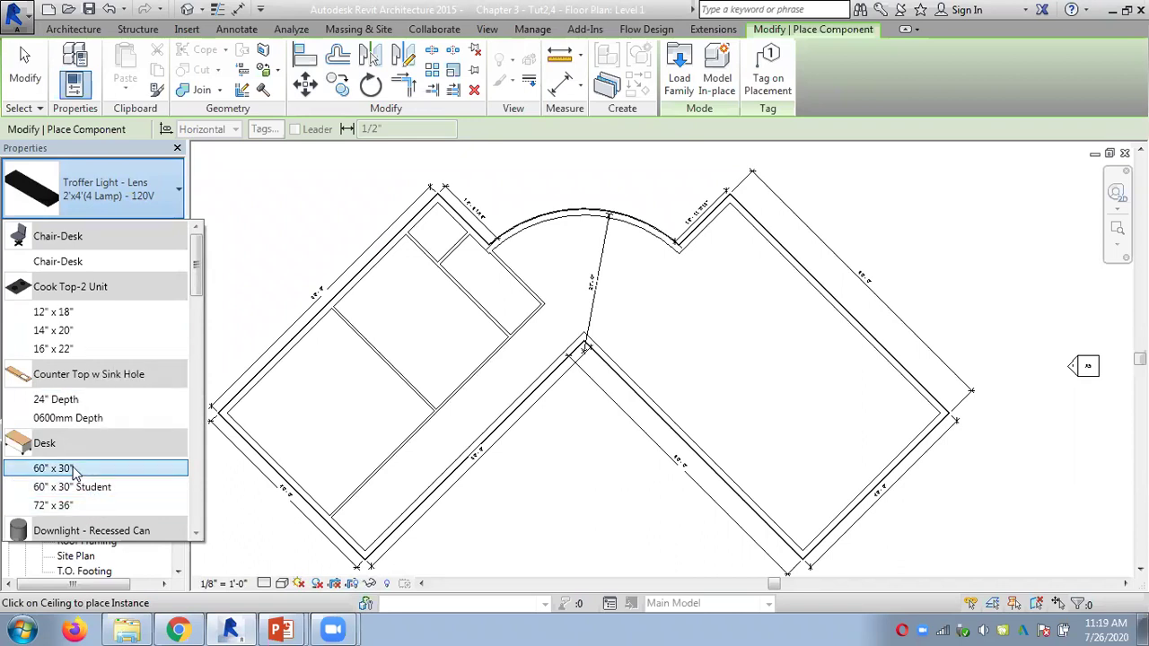
{"action": "mouse_move", "coordinate": [61, 476]}
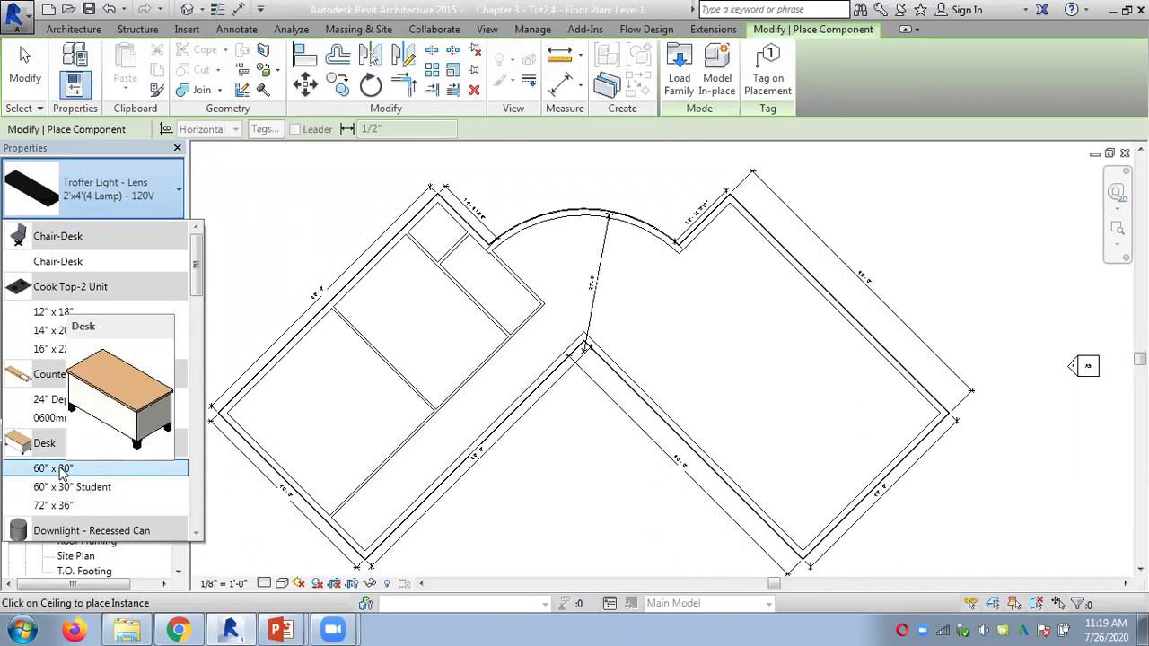
Place Desk 60" x 30" units in the large room with Rotate after placement, one at 45°.
{"action": "left_click", "coordinate": [60, 471]}
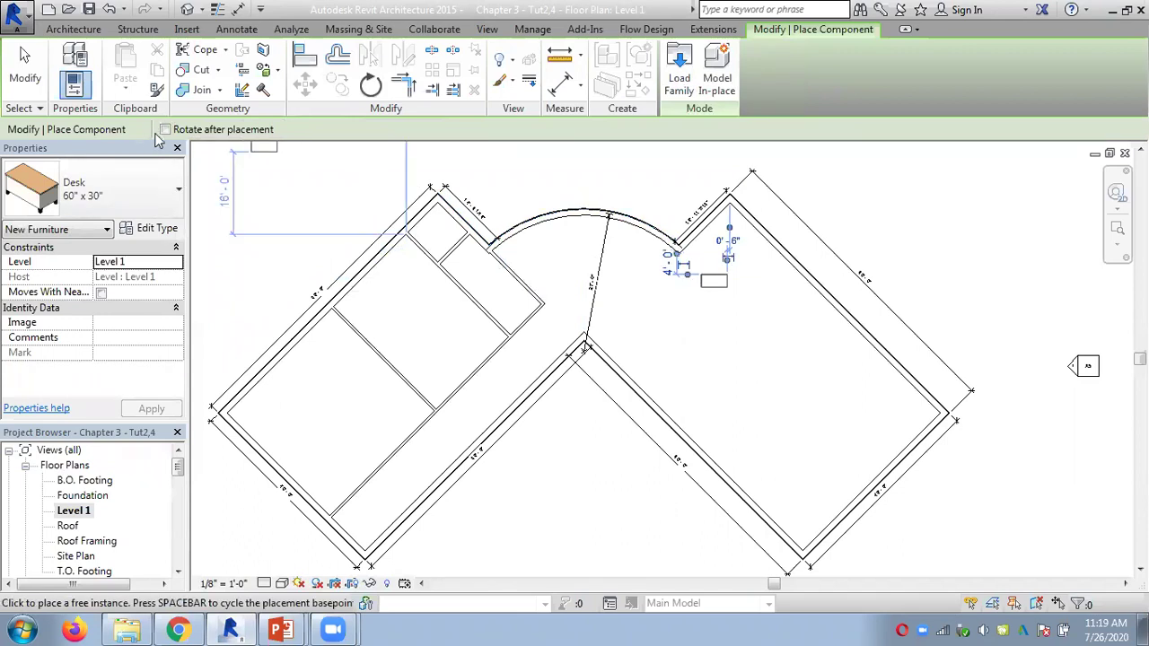
{"action": "left_click", "coordinate": [165, 130]}
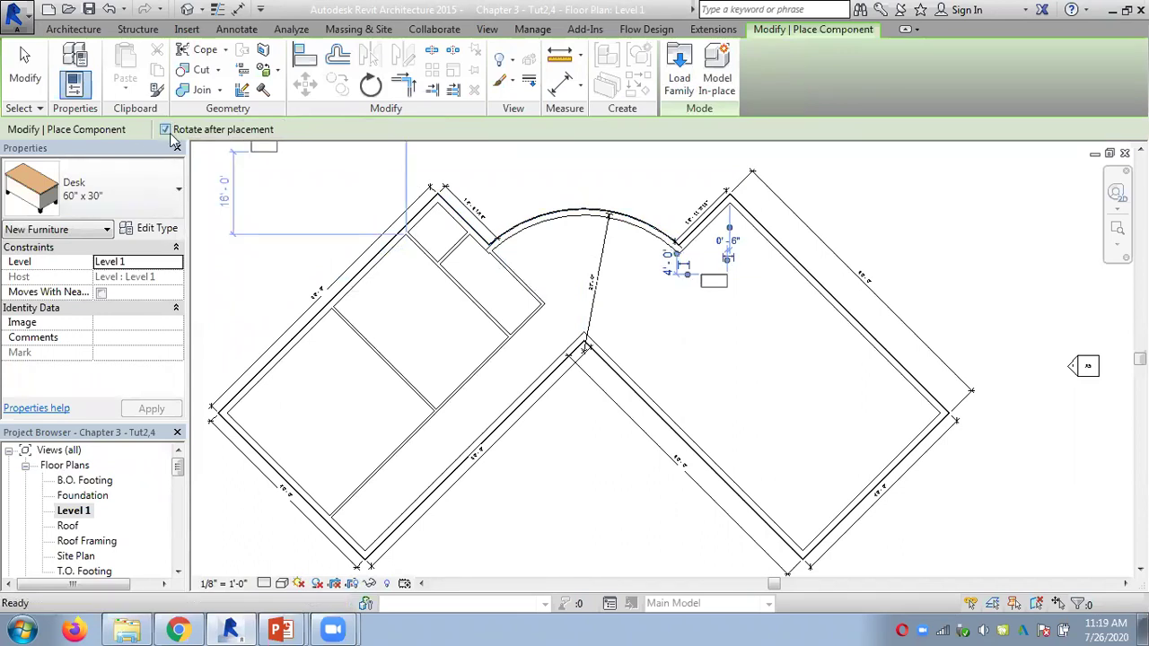
{"action": "left_click", "coordinate": [753, 347]}
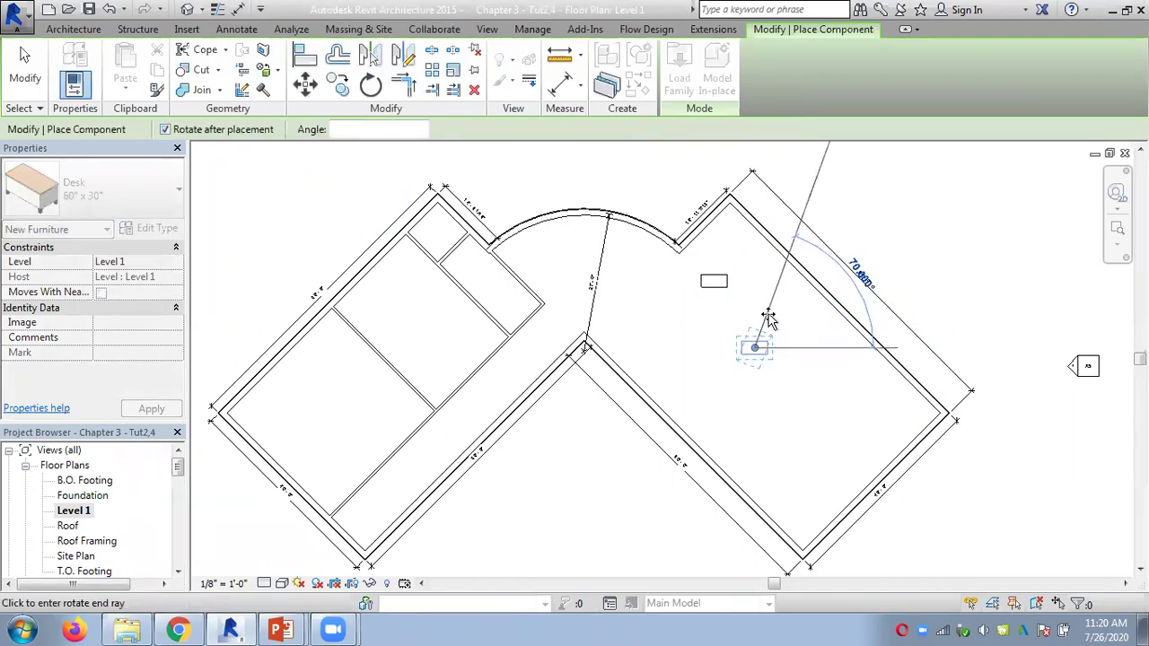
{"action": "type", "text": "45"}
{"action": "key", "text": "Return"}
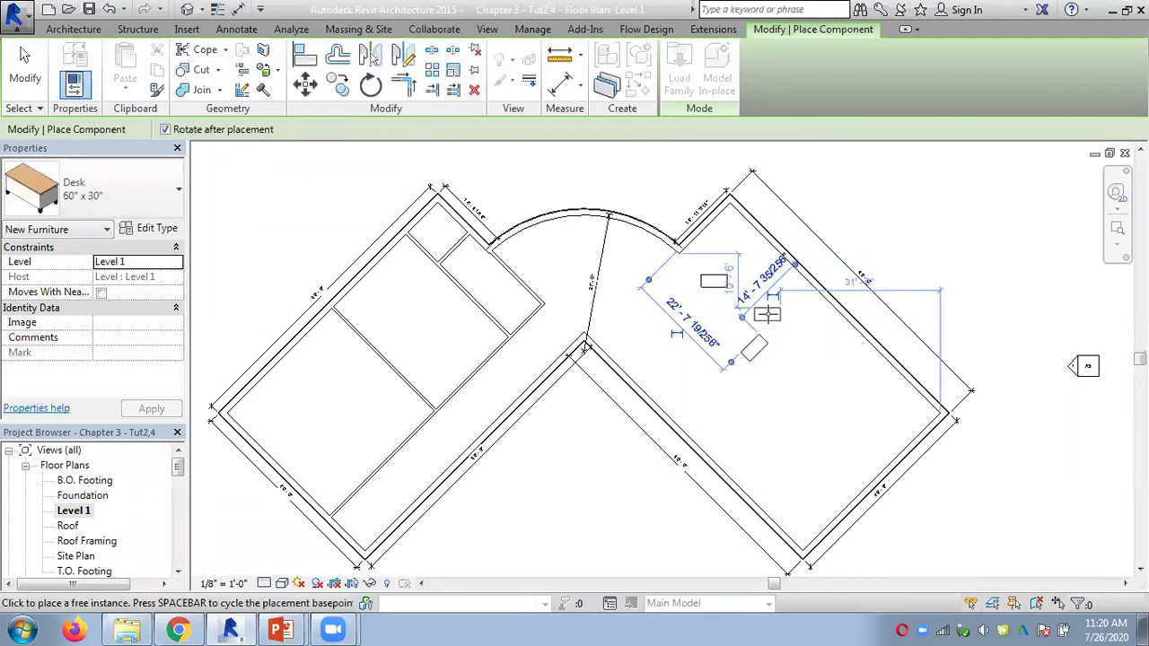
{"action": "left_click", "coordinate": [806, 384]}
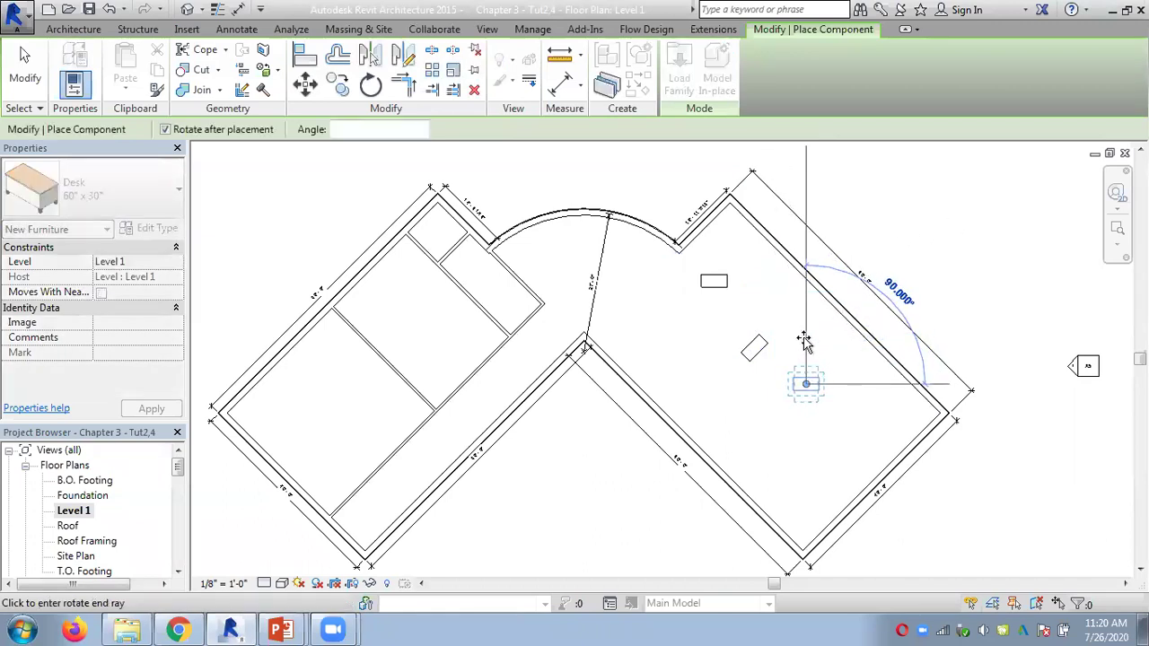
{"action": "left_click", "coordinate": [804, 337]}
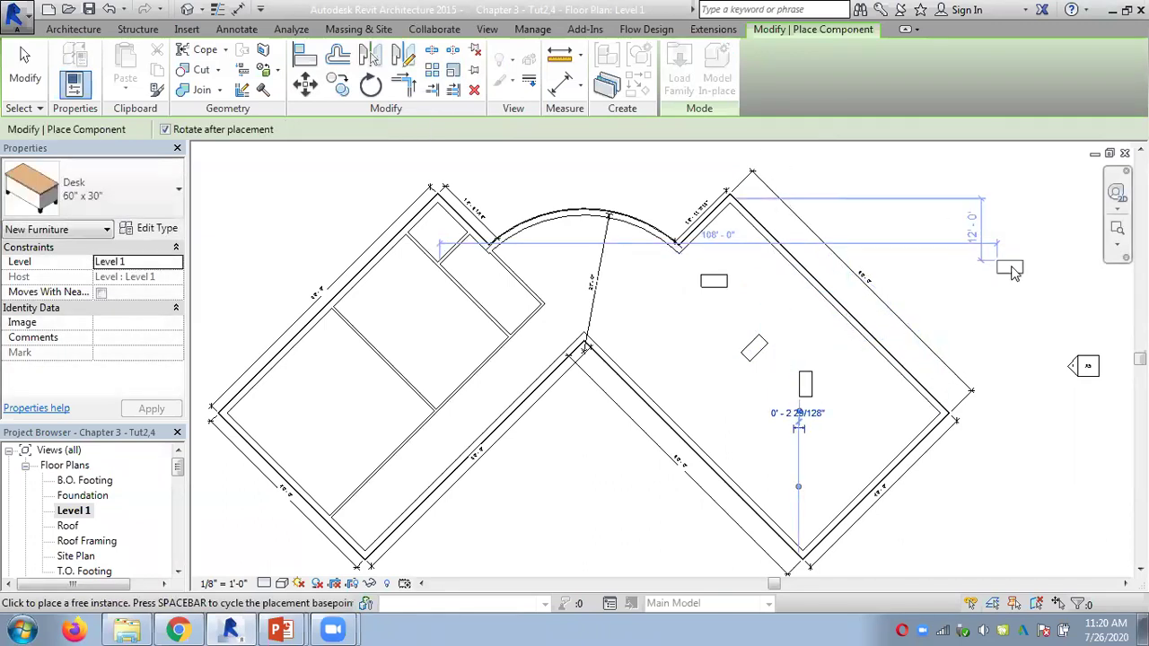
{"action": "key", "text": "Escape"}
{"action": "key", "text": "Escape"}
Rotate desks with Spacebar: the curved-wall desk to vertical, the diamond one to horizontal.
{"action": "scroll", "coordinate": [717, 289], "scroll_direction": "up", "scroll_amount": 3}
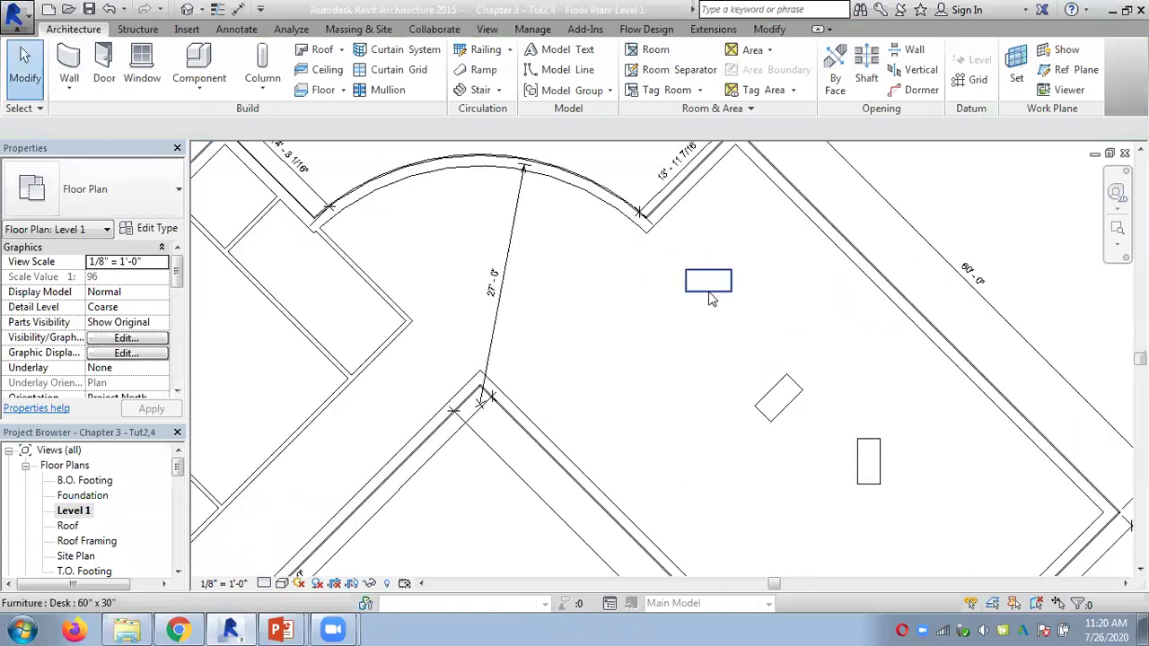
{"action": "left_click", "coordinate": [710, 292]}
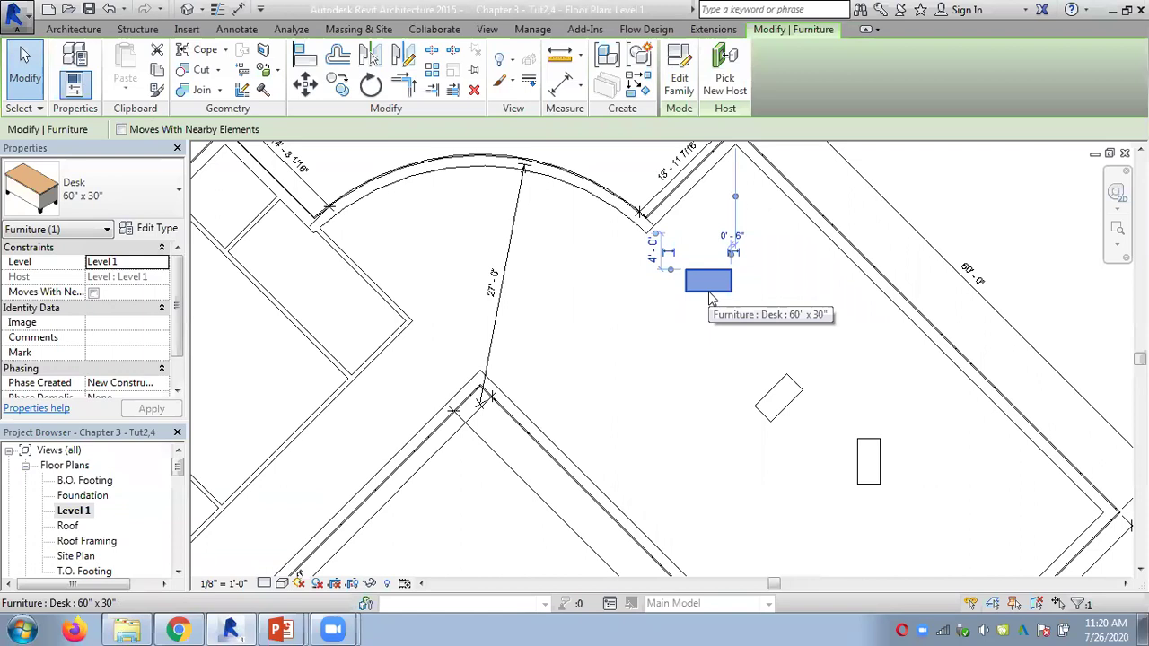
{"action": "key", "text": "space"}
{"action": "key", "text": "space"}
{"action": "key", "text": "space"}
{"action": "key", "text": "space"}
{"action": "left_click", "coordinate": [770, 394]}
{"action": "key", "text": "space"}
{"action": "key", "text": "space"}
{"action": "key", "text": "space"}
{"action": "key", "text": "space"}
{"action": "key", "text": "space"}
{"action": "key", "text": "space"}
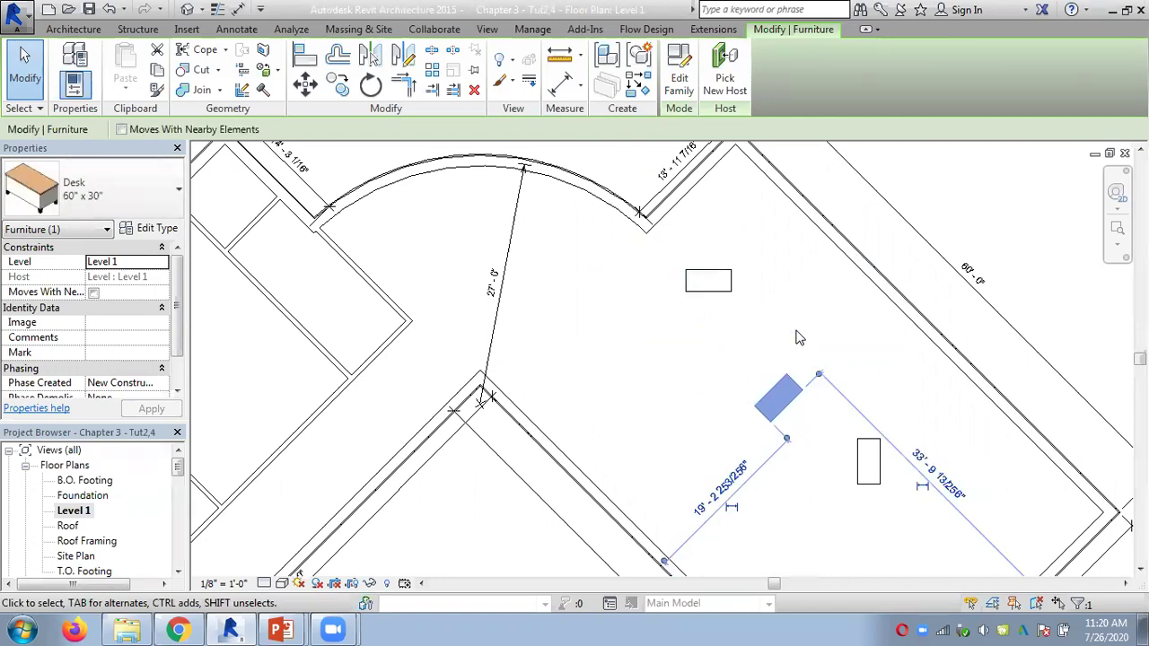
{"action": "key", "text": "Escape"}
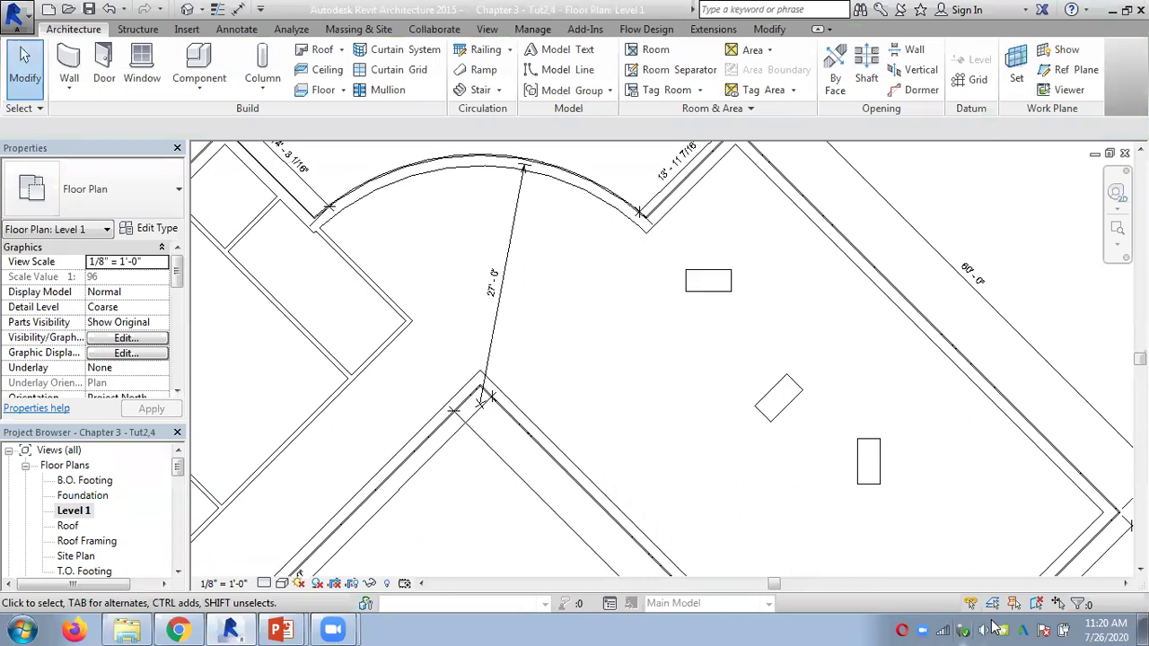
Set the Internal Mic recording level to 63 in its Levels properties, then close the sound dialogs.
{"action": "left_click", "coordinate": [987, 626]}
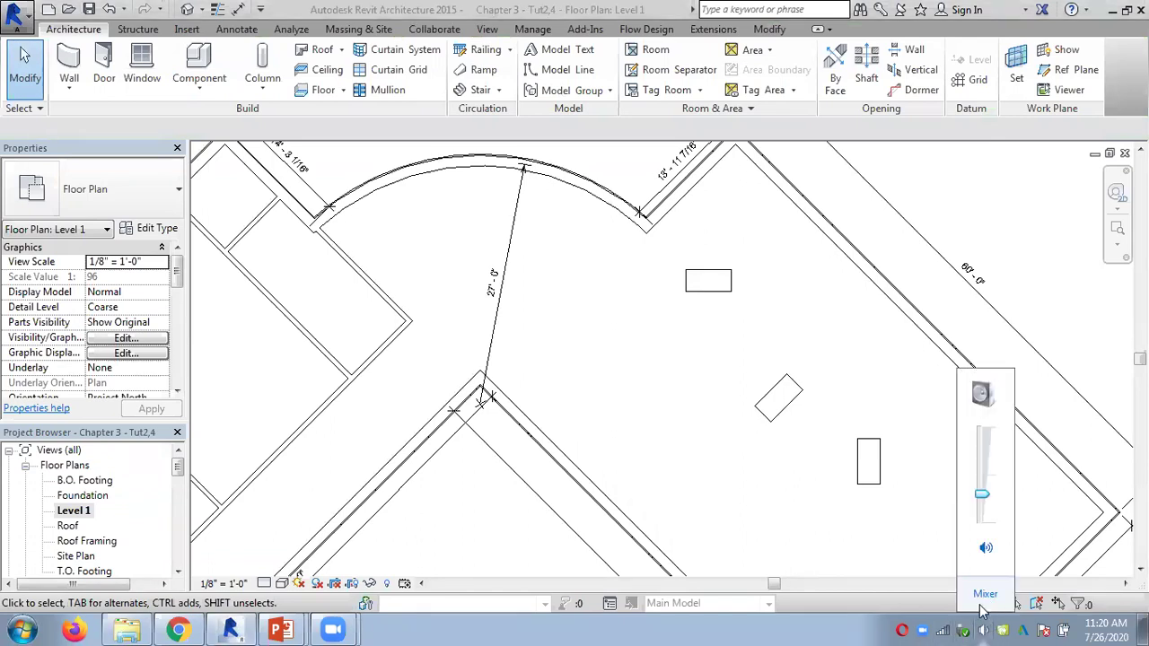
{"action": "right_click", "coordinate": [983, 630]}
{"action": "left_click", "coordinate": [1032, 576]}
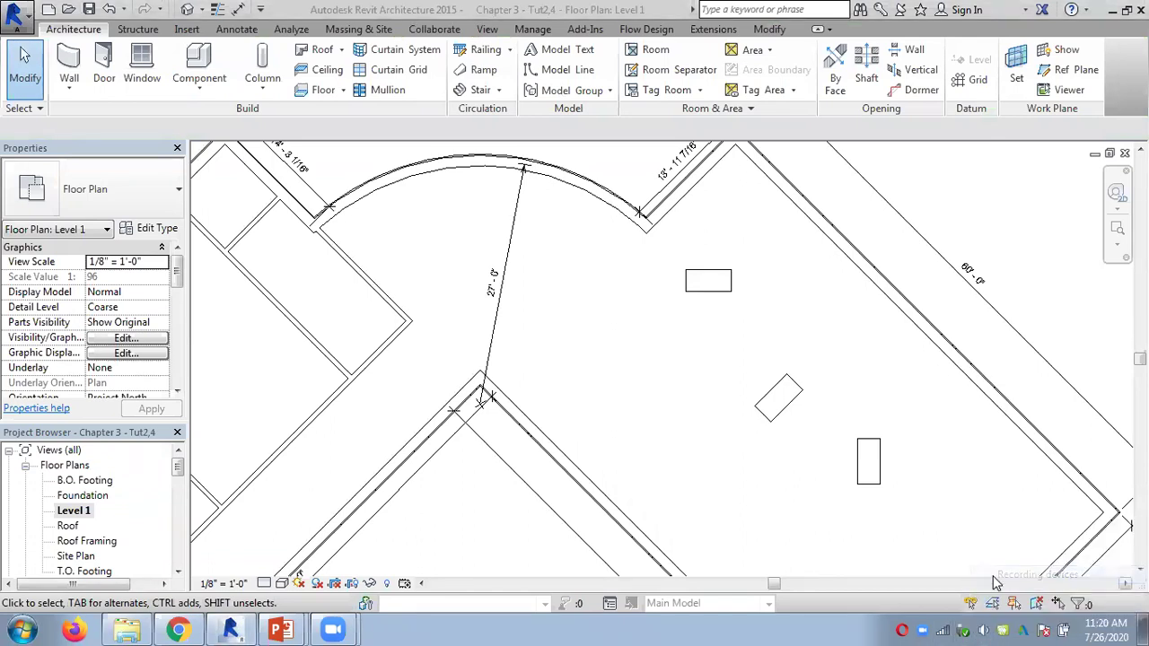
{"action": "left_click", "coordinate": [312, 353]}
{"action": "left_click", "coordinate": [156, 126]}
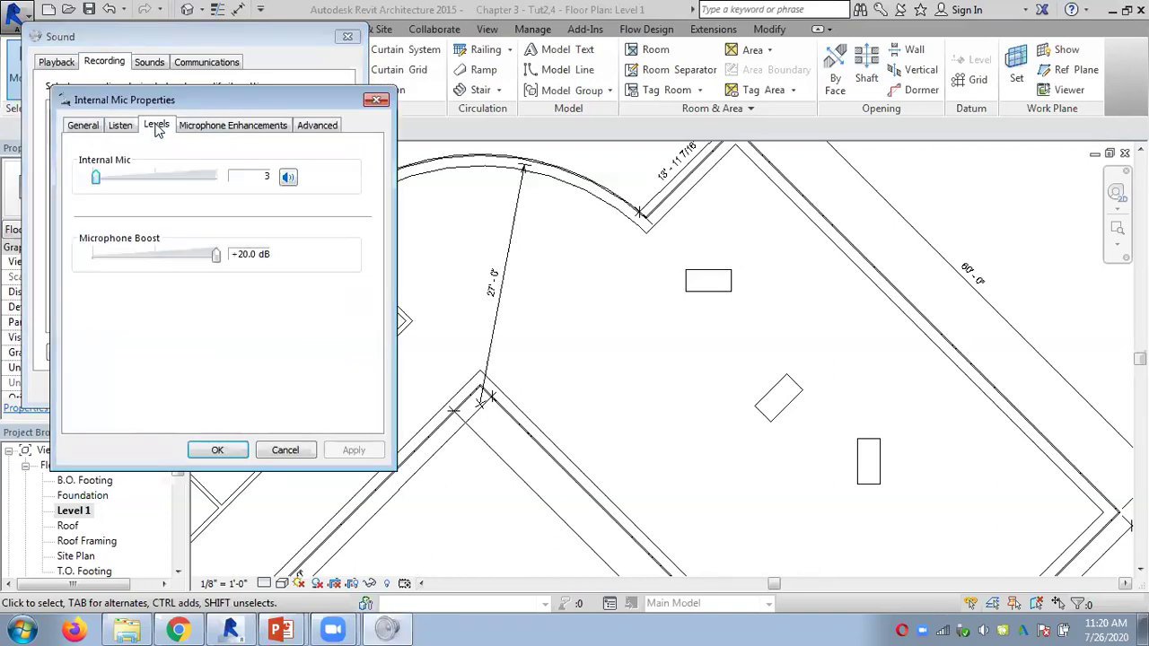
{"action": "left_click", "coordinate": [173, 183]}
{"action": "left_click", "coordinate": [218, 449]}
{"action": "left_click", "coordinate": [188, 387]}
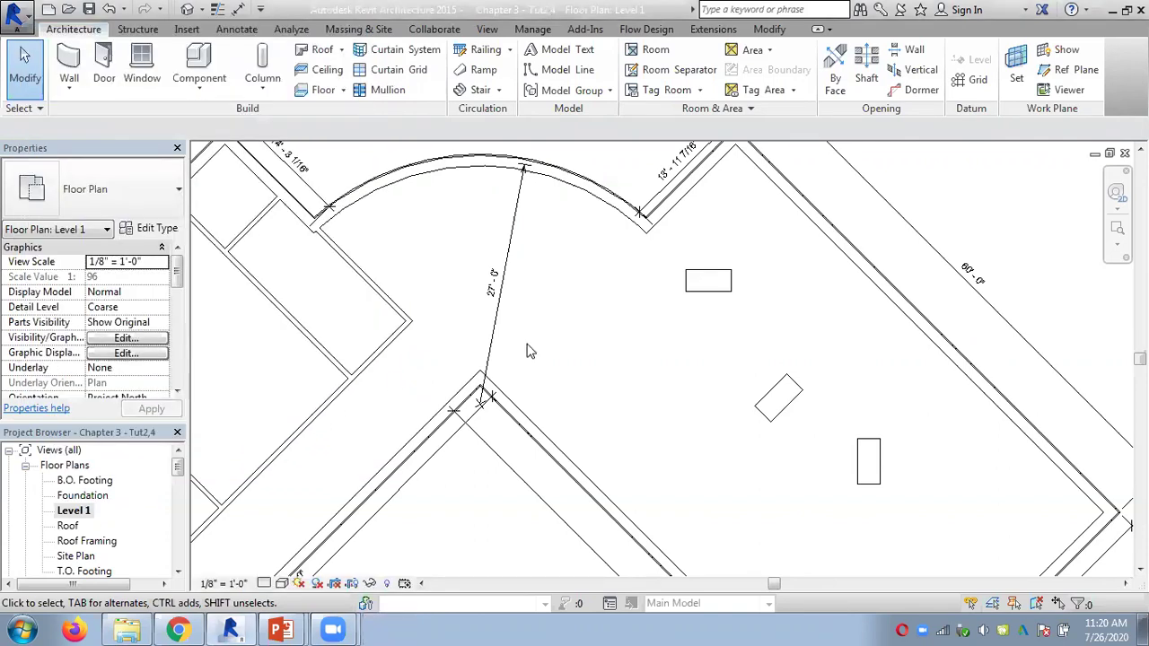
Start Place a Component and load the Bed-Box family from the Furniture > Beds folder.
{"action": "scroll", "coordinate": [575, 337], "scroll_direction": "down", "scroll_amount": 3}
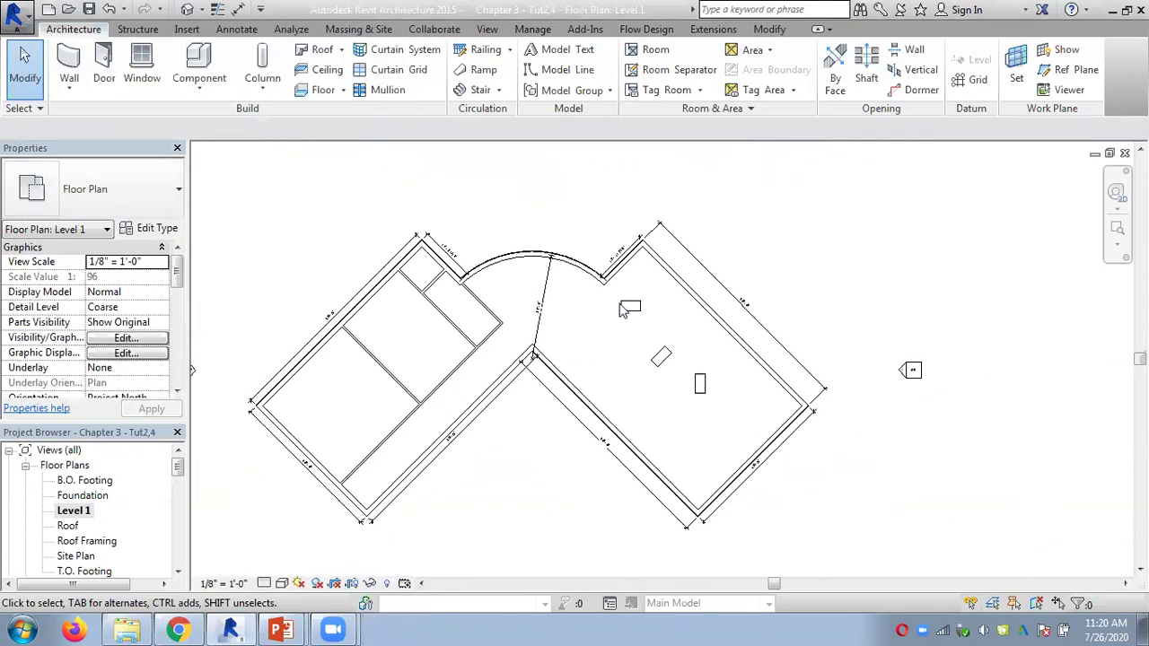
{"action": "left_click", "coordinate": [628, 307]}
{"action": "left_click", "coordinate": [528, 189]}
{"action": "left_click", "coordinate": [187, 87]}
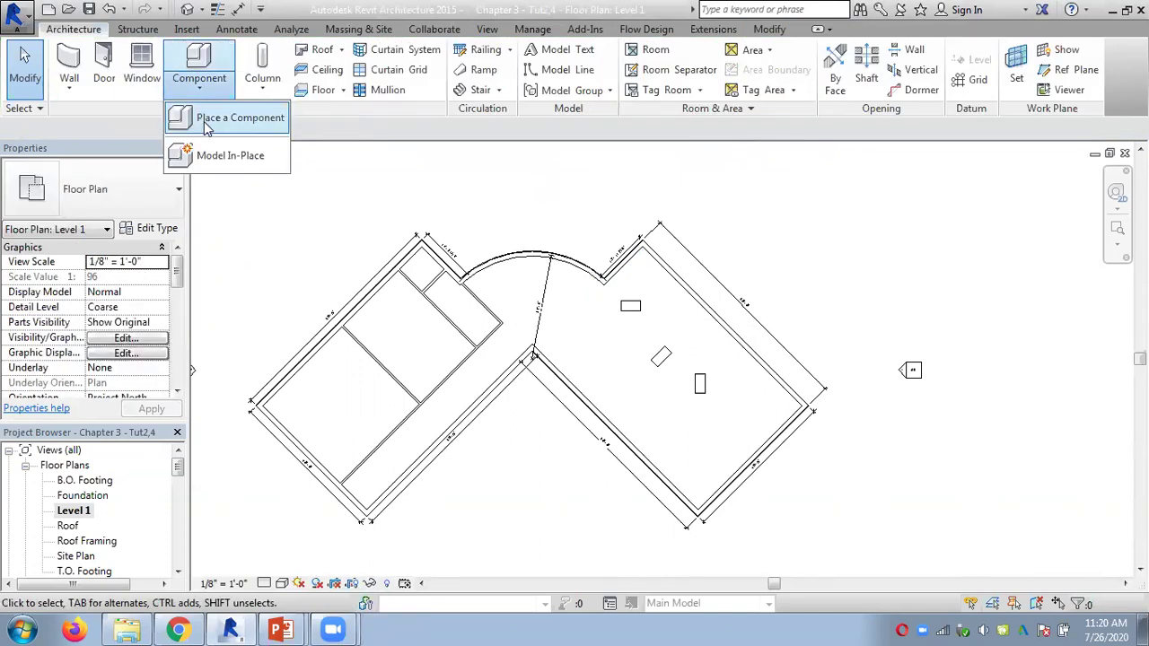
{"action": "left_click", "coordinate": [204, 121]}
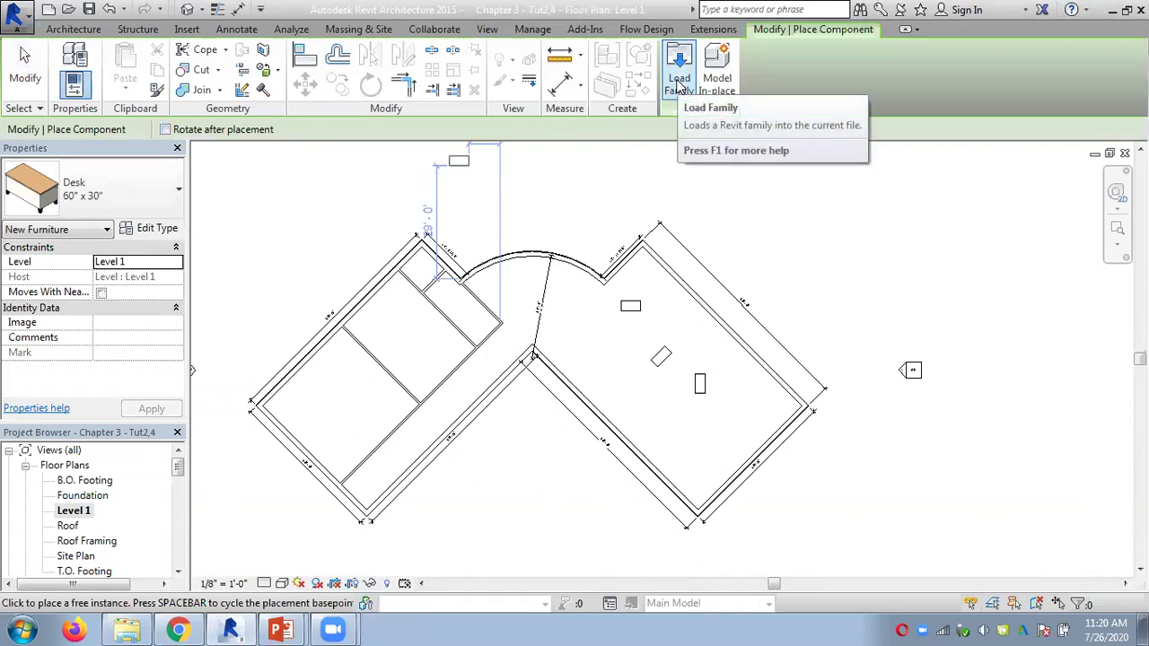
{"action": "left_click", "coordinate": [677, 82]}
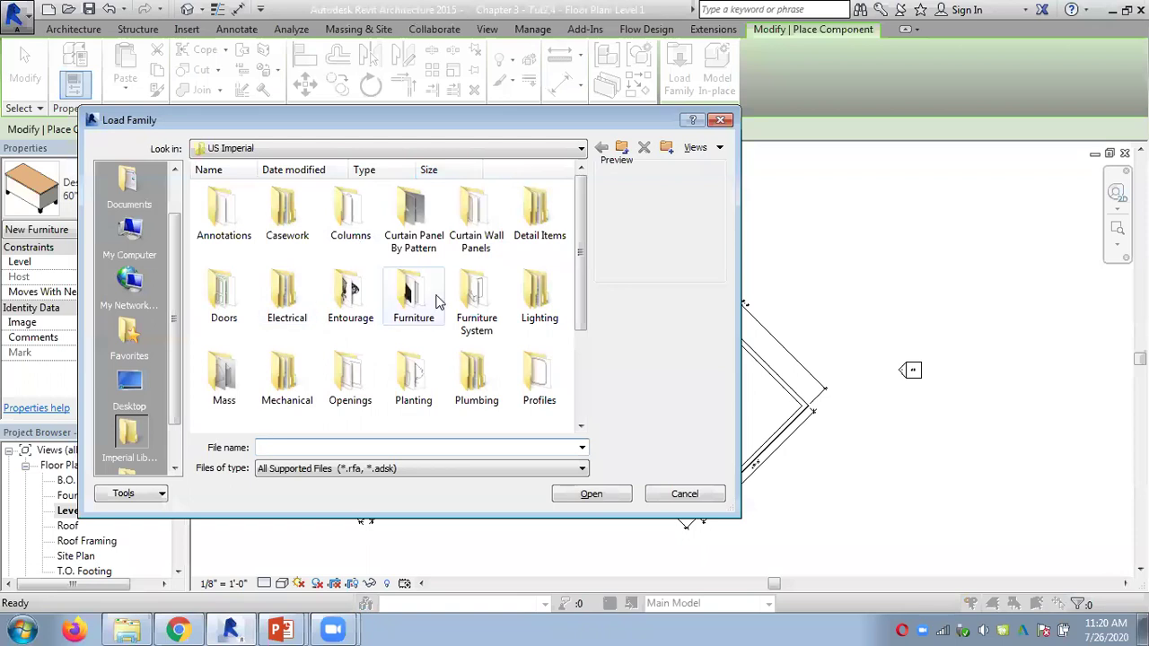
{"action": "double_click", "coordinate": [410, 302]}
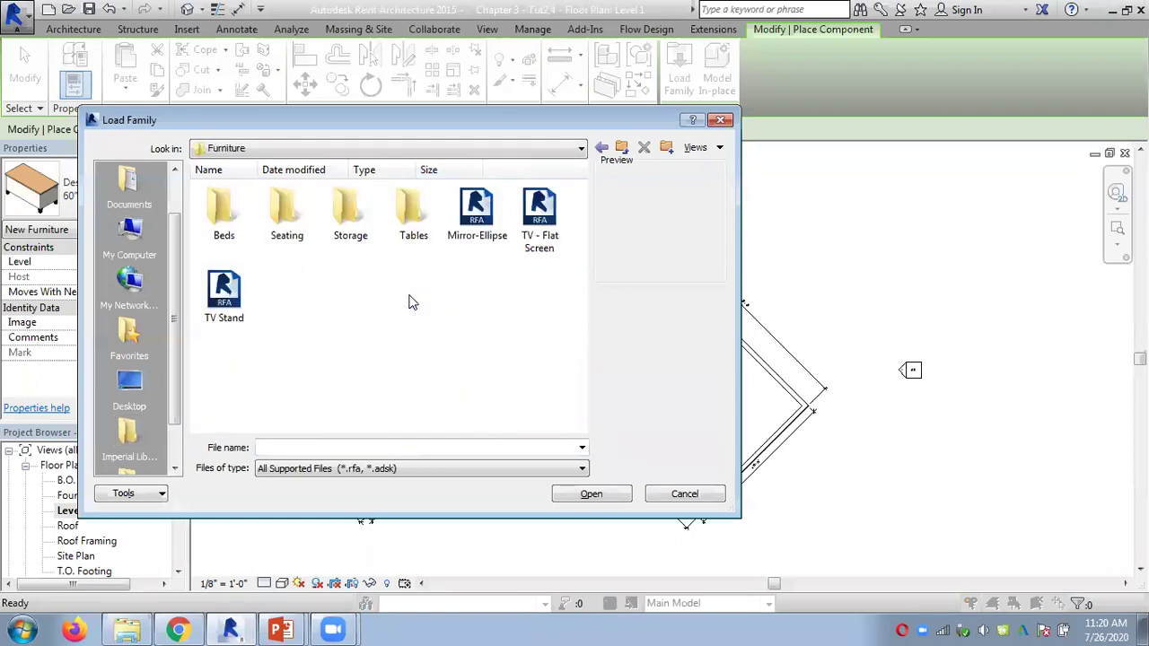
{"action": "double_click", "coordinate": [229, 215]}
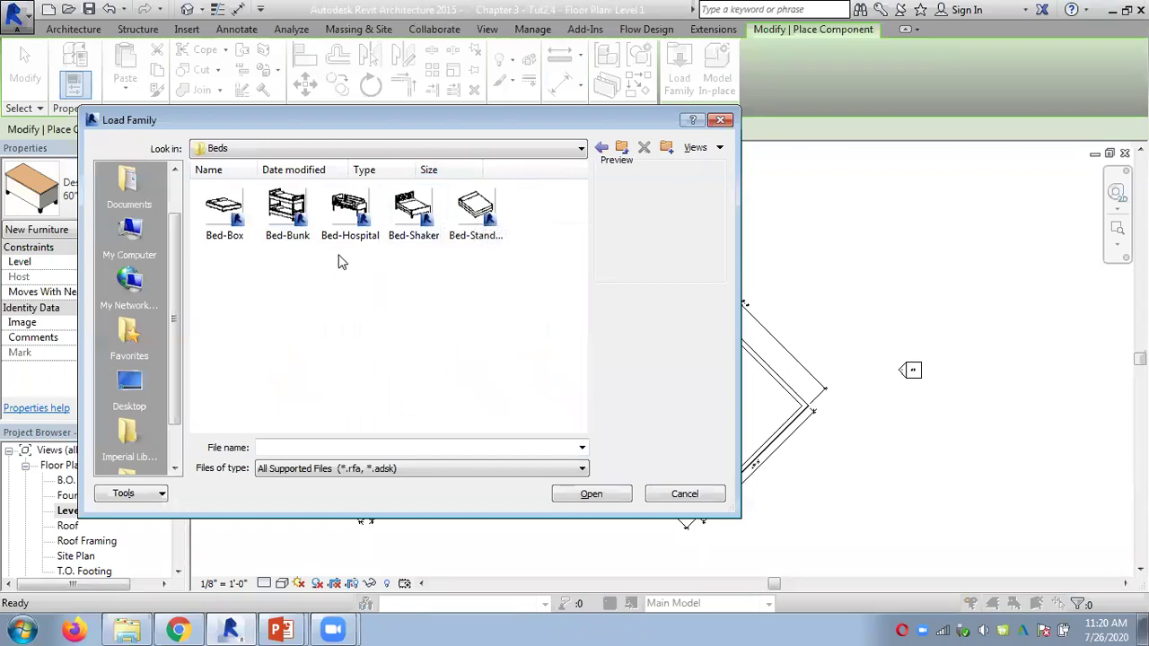
{"action": "left_click", "coordinate": [225, 220]}
{"action": "left_click", "coordinate": [592, 495]}
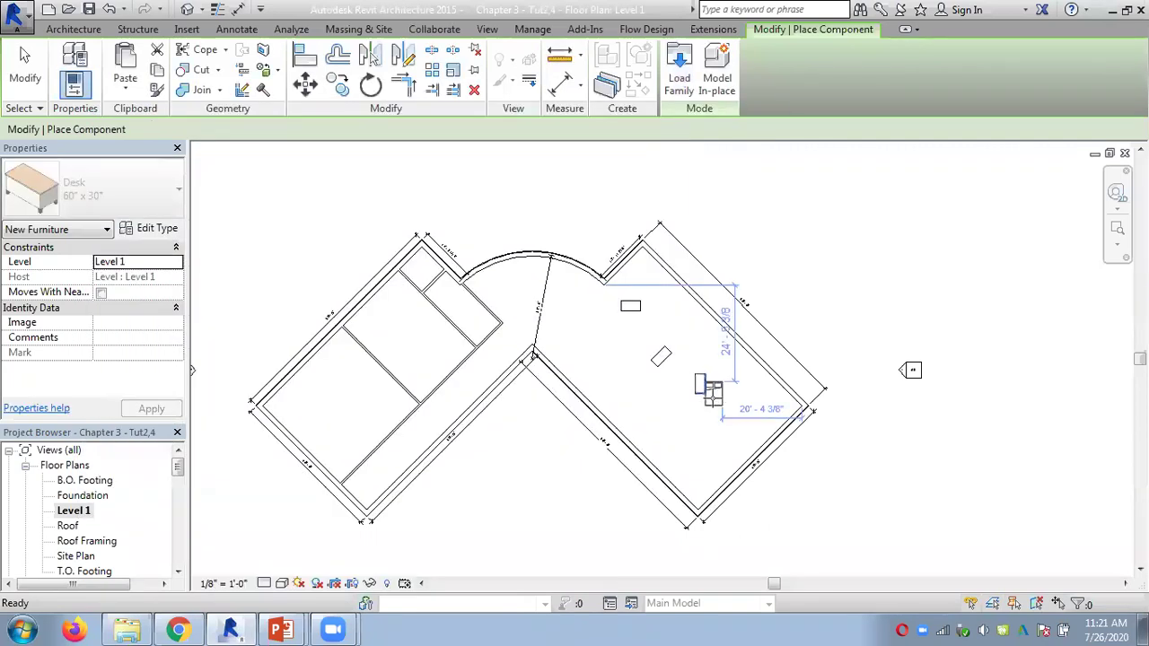
Keep the Bed-Box Double 53" x 74" type, check its type properties, and place beds in a row.
{"action": "left_click", "coordinate": [146, 208]}
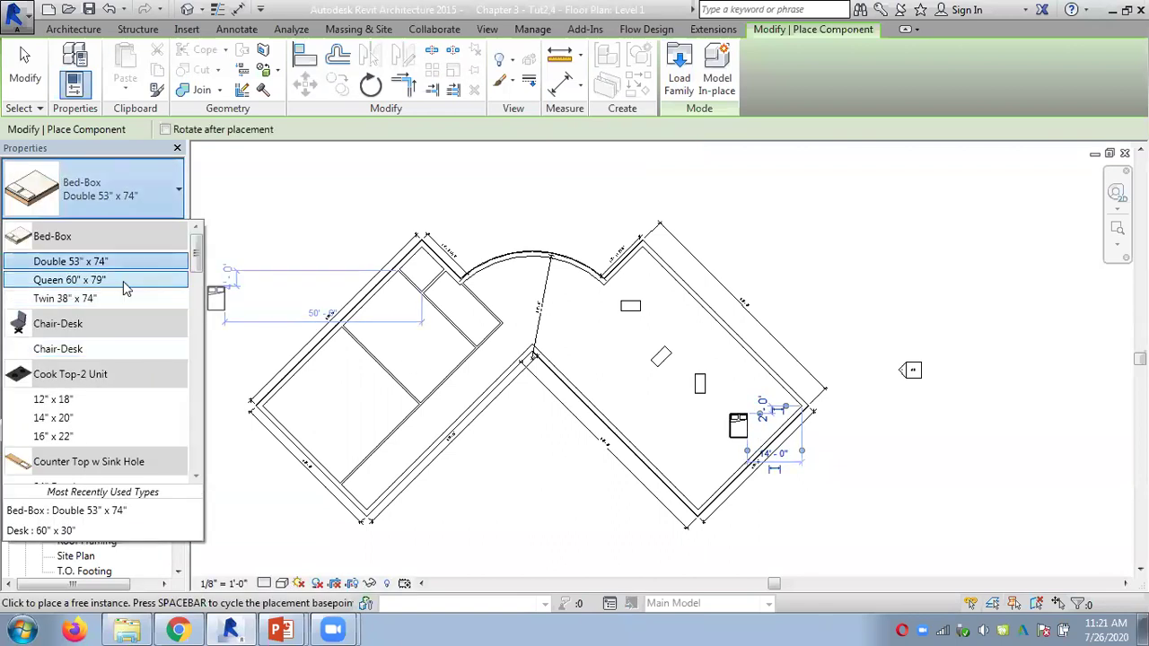
{"action": "left_click", "coordinate": [165, 189]}
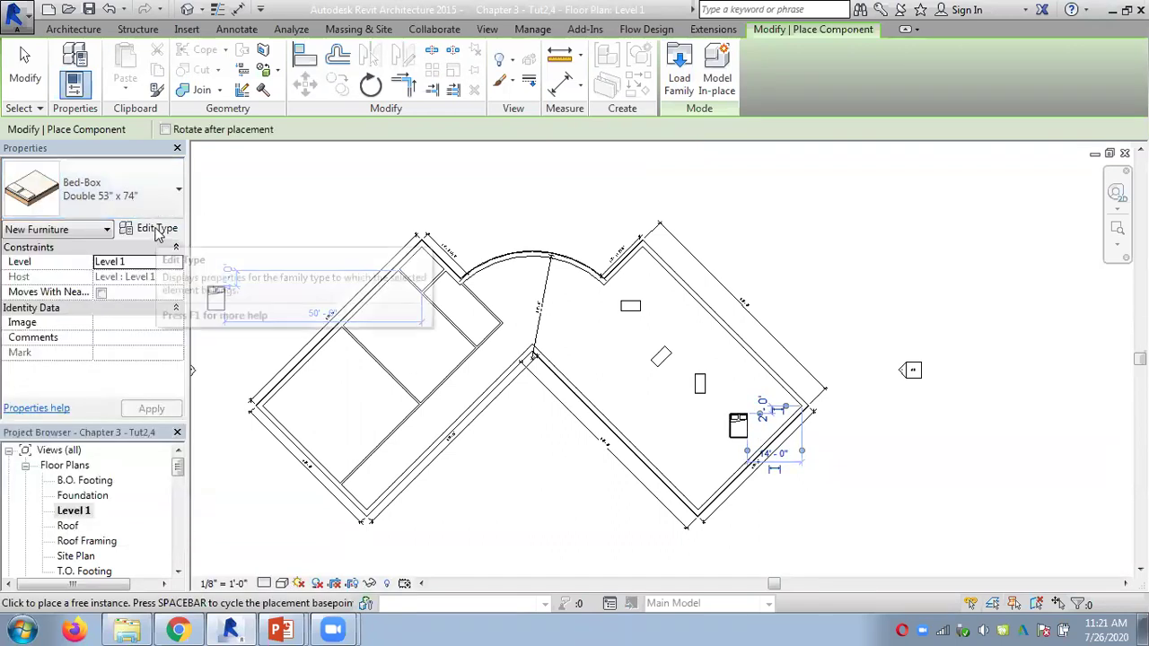
{"action": "left_click", "coordinate": [152, 230]}
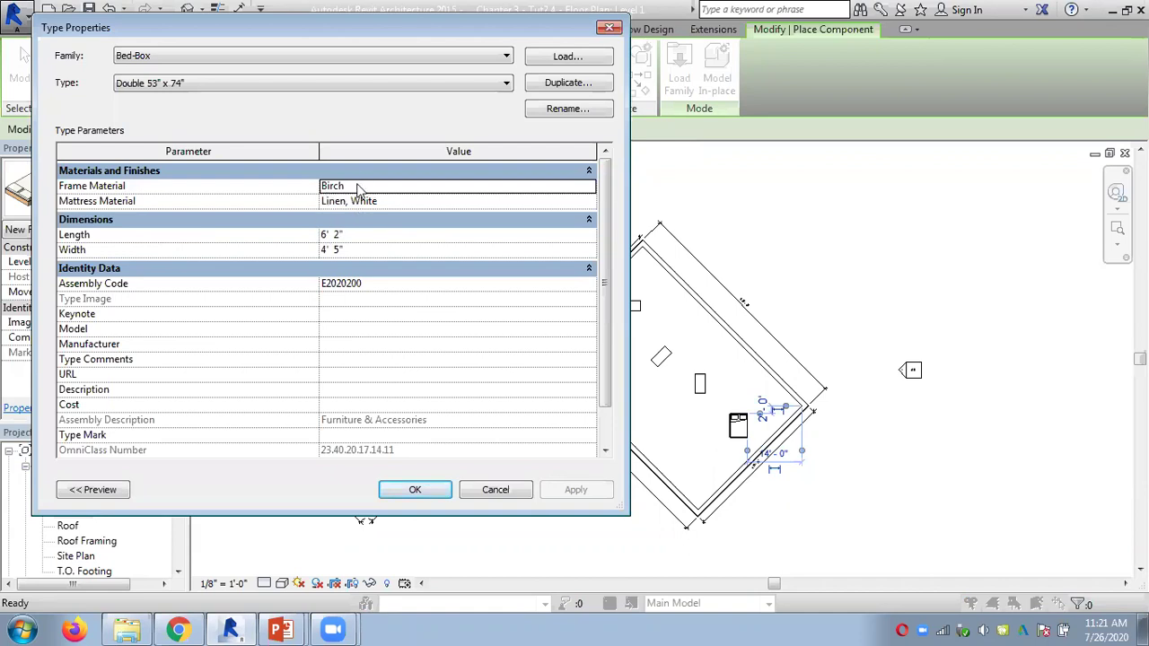
{"action": "left_click", "coordinate": [485, 491]}
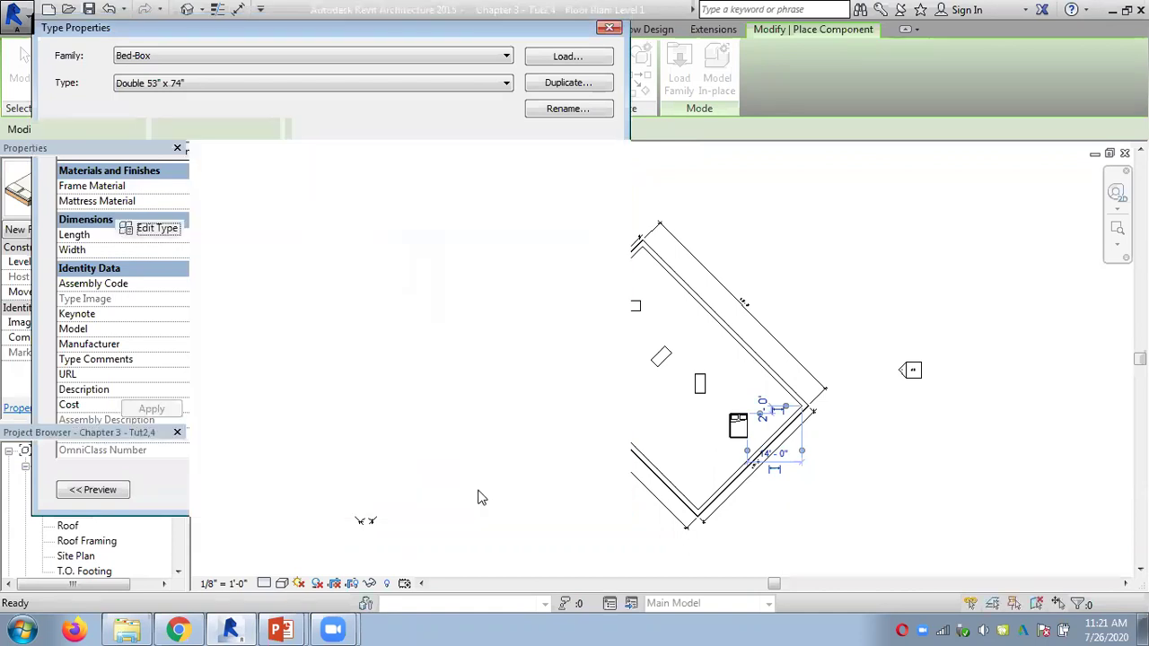
{"action": "left_click", "coordinate": [698, 419]}
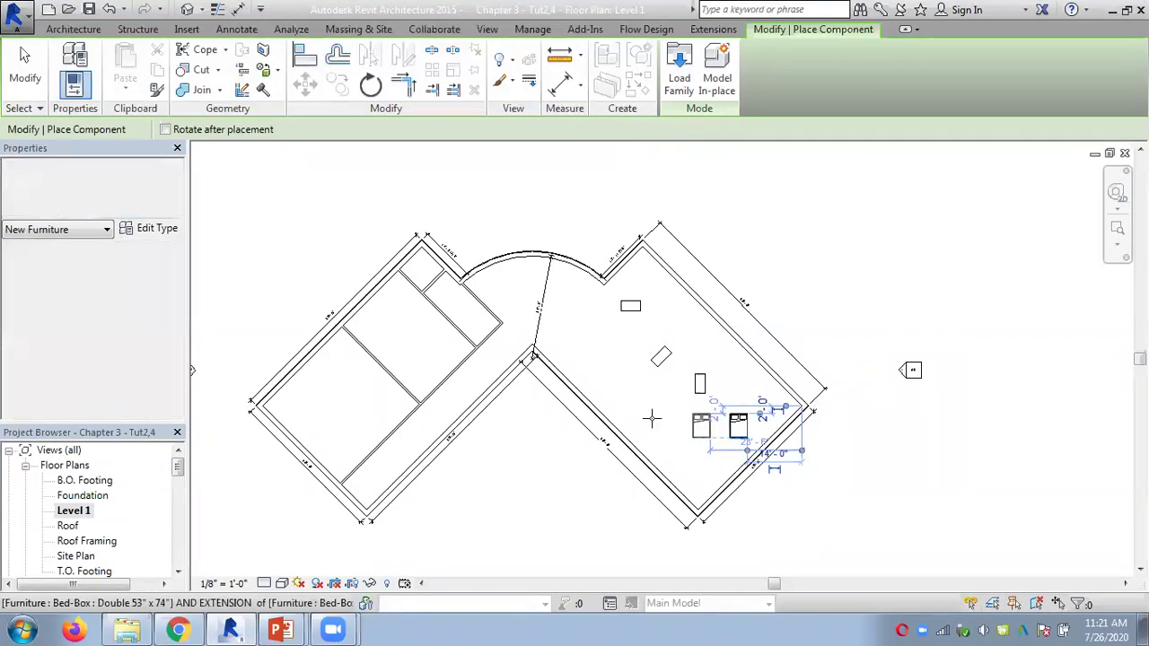
{"action": "left_click", "coordinate": [664, 419]}
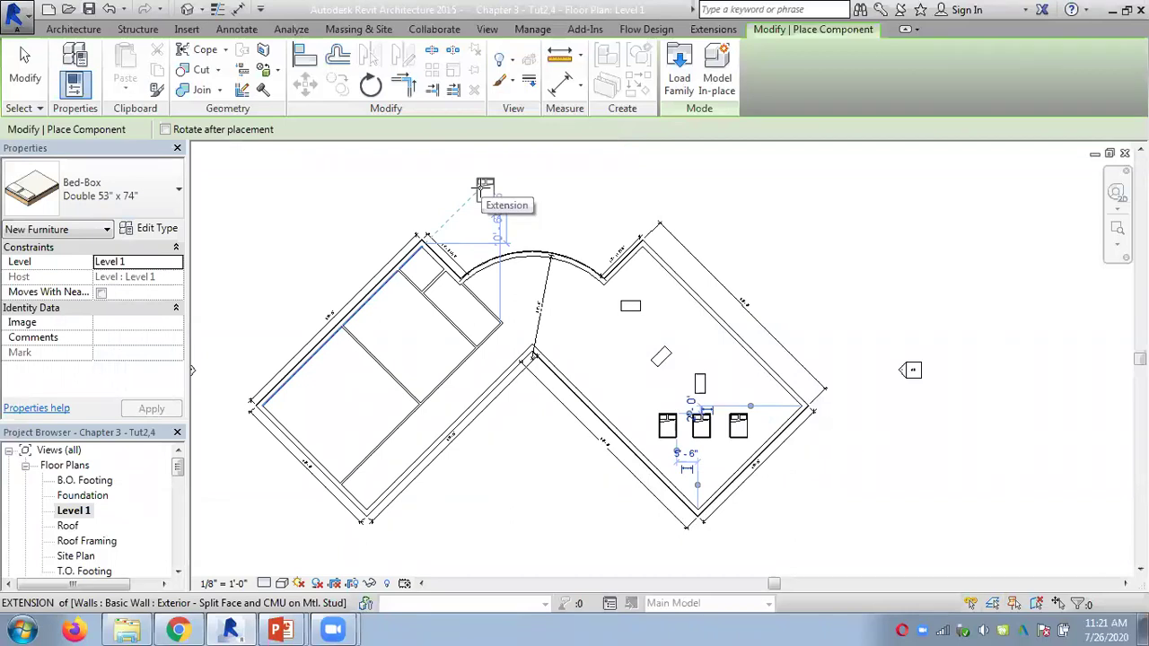
Browse the Electrical library's Power and Communication folders, then return to the US Imperial library.
{"action": "left_click", "coordinate": [679, 73]}
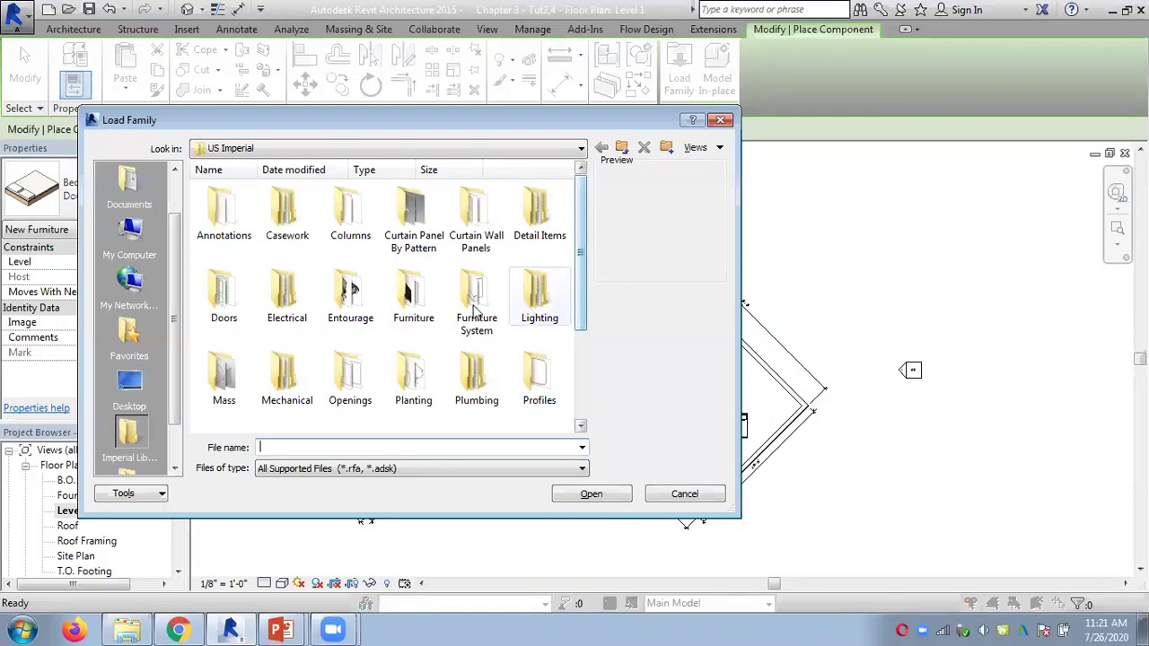
{"action": "double_click", "coordinate": [282, 298]}
{"action": "double_click", "coordinate": [232, 222]}
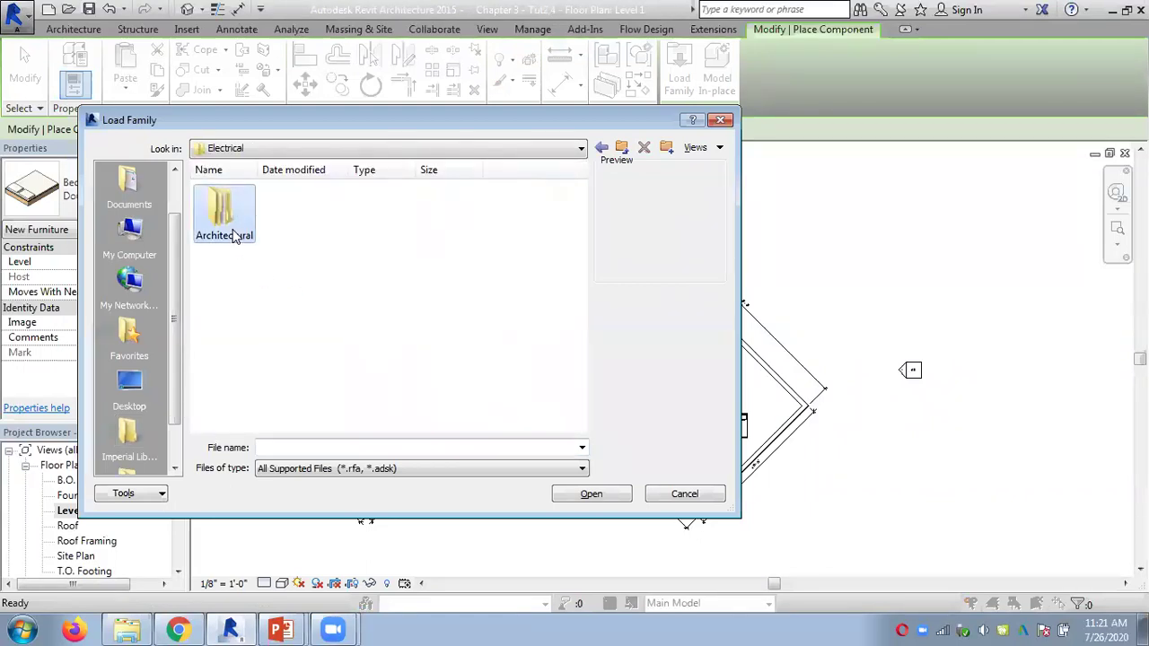
{"action": "double_click", "coordinate": [222, 229]}
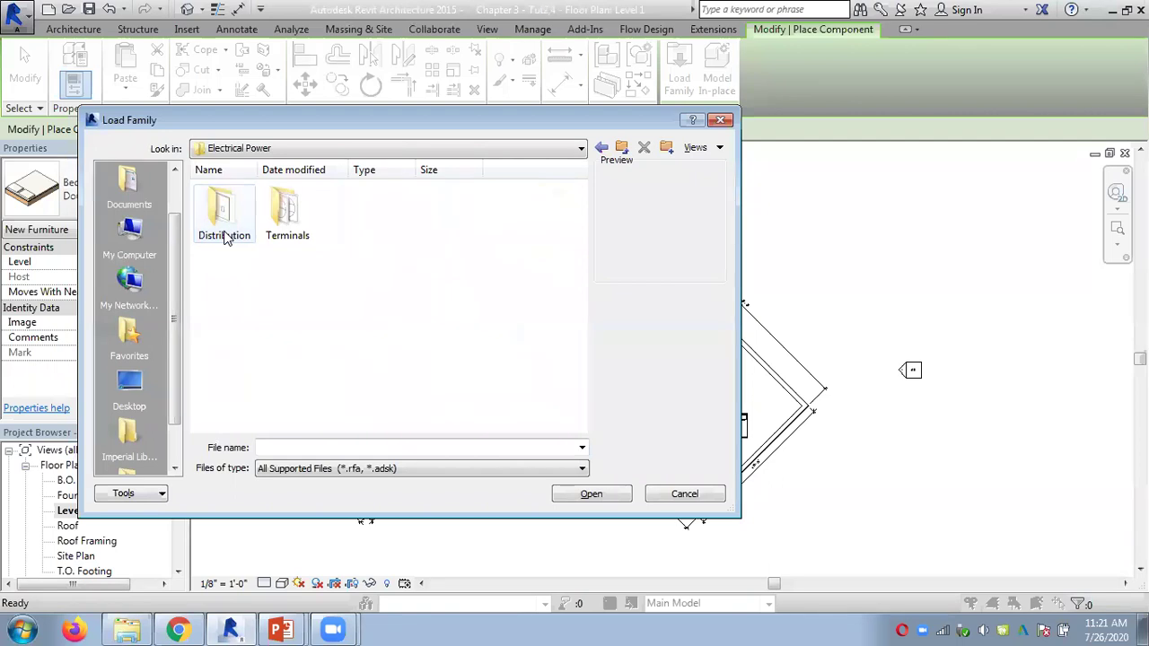
{"action": "left_click", "coordinate": [621, 148]}
{"action": "double_click", "coordinate": [287, 208]}
{"action": "double_click", "coordinate": [237, 223]}
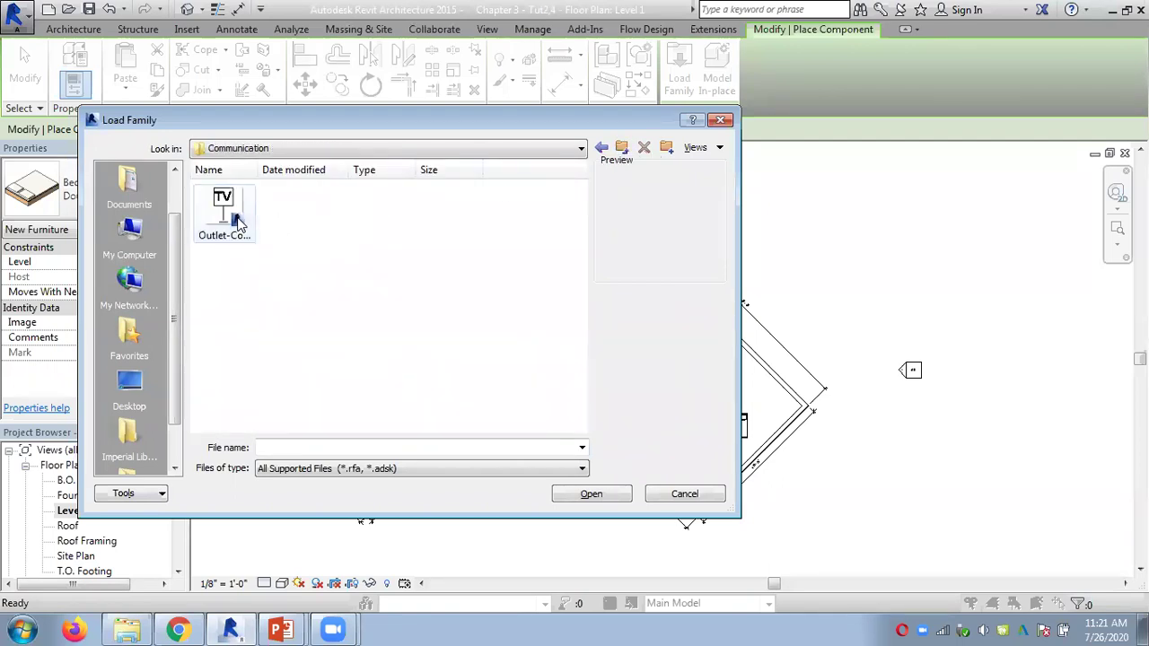
{"action": "left_click", "coordinate": [237, 222]}
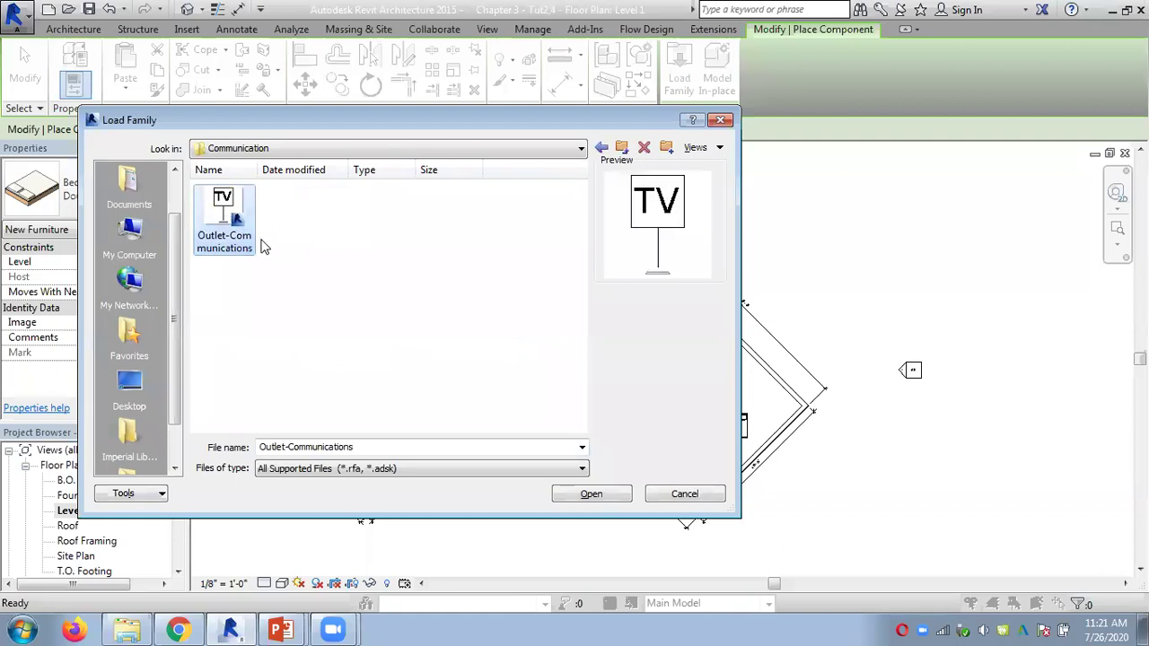
{"action": "left_click", "coordinate": [622, 148]}
{"action": "left_click", "coordinate": [621, 148]}
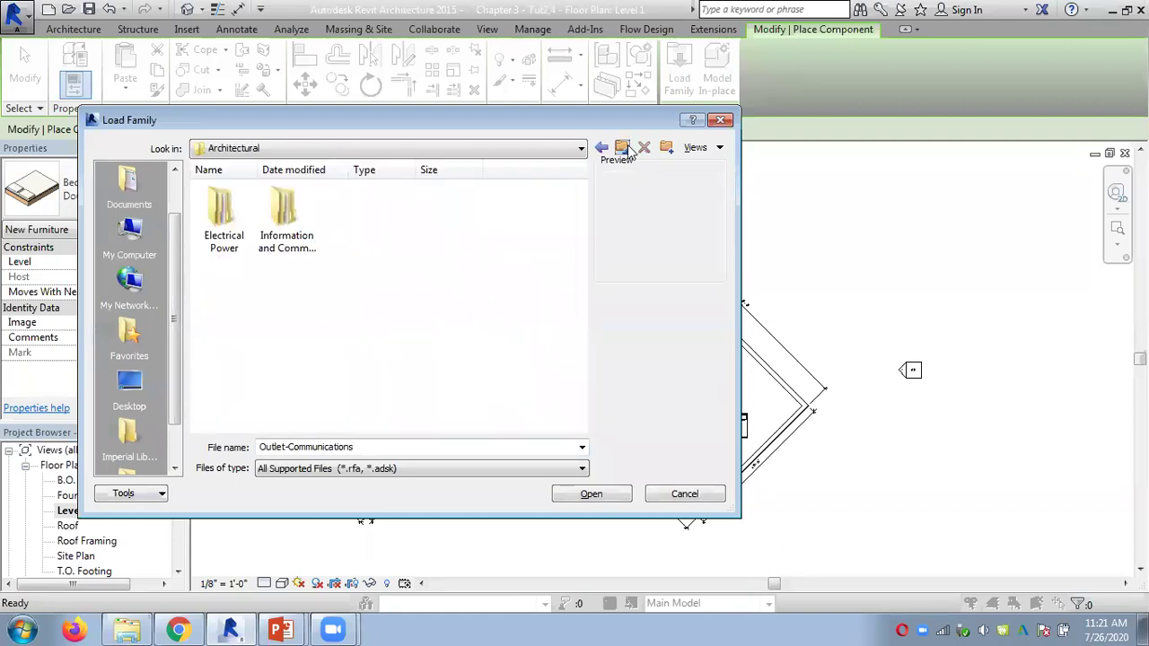
{"action": "left_click", "coordinate": [622, 148]}
{"action": "left_click", "coordinate": [622, 148]}
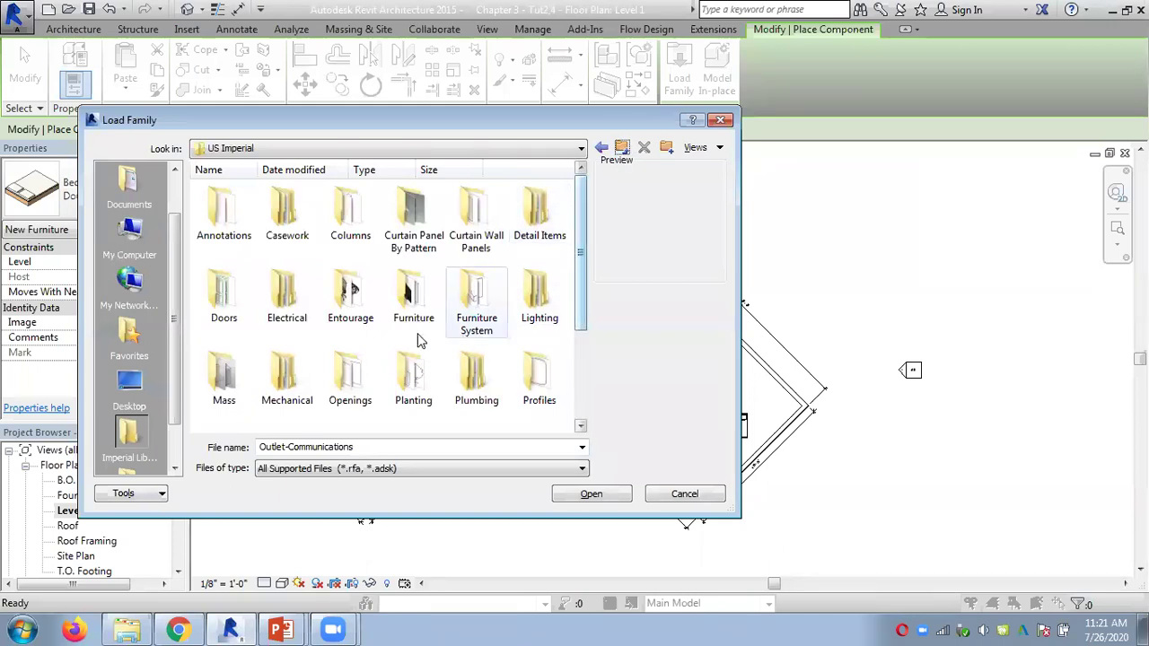
Show the Entourage folder as thumbnails and load the RPC Beetle car family.
{"action": "double_click", "coordinate": [344, 304]}
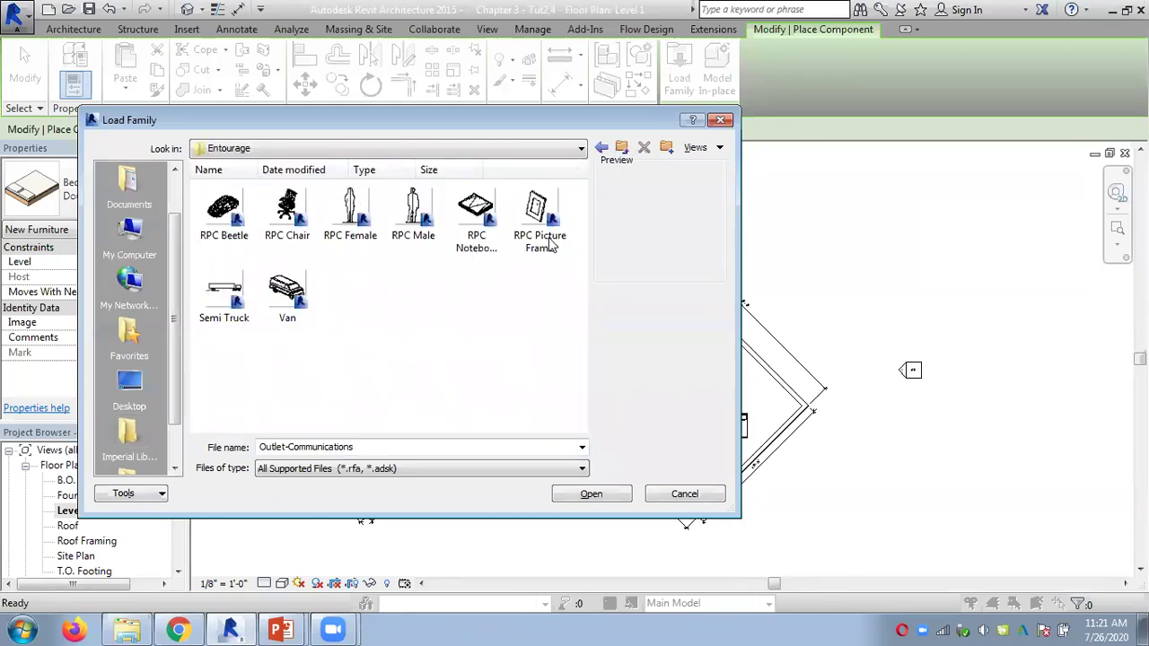
{"action": "left_click", "coordinate": [695, 147]}
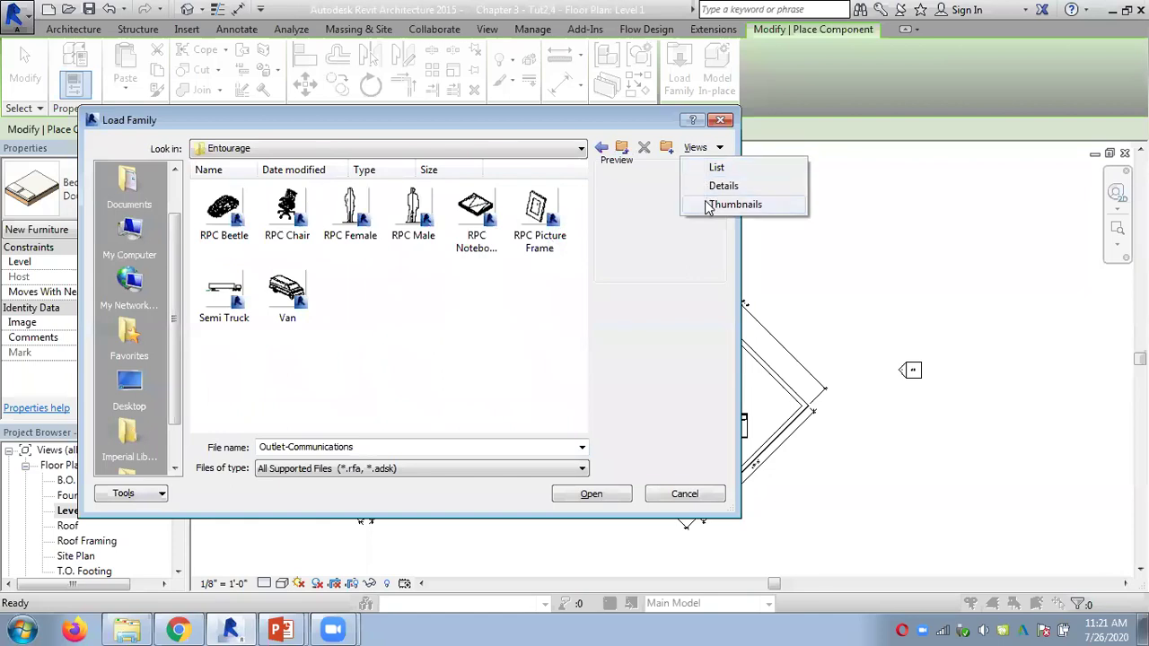
{"action": "left_click", "coordinate": [709, 204]}
{"action": "left_click", "coordinate": [223, 216]}
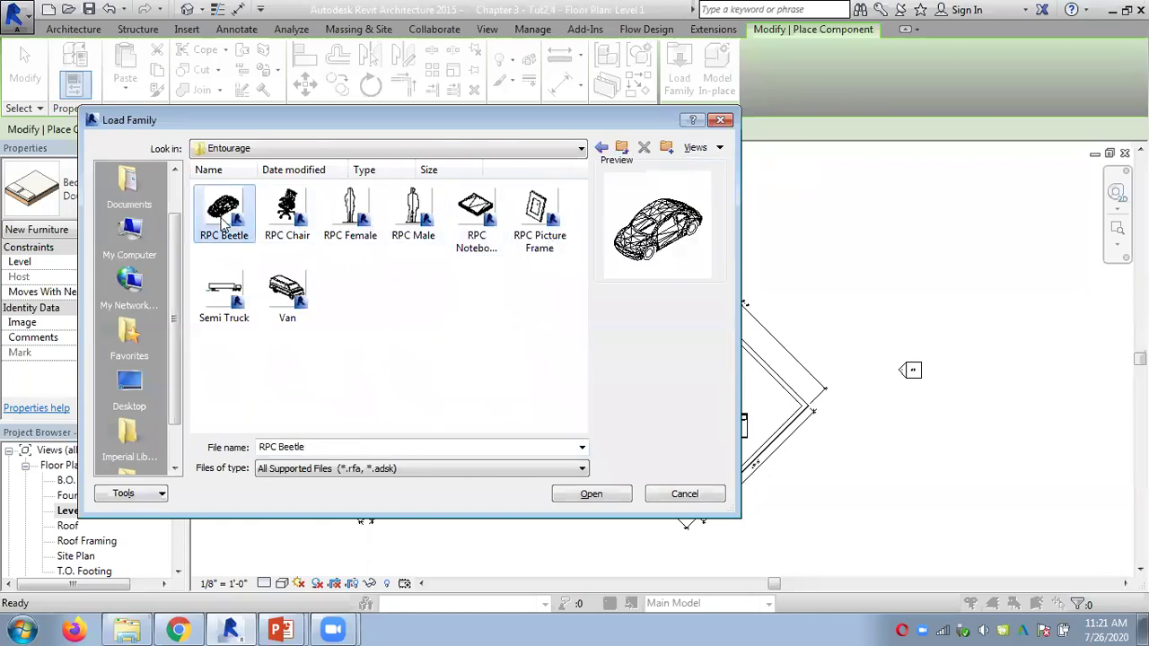
{"action": "left_click", "coordinate": [287, 305]}
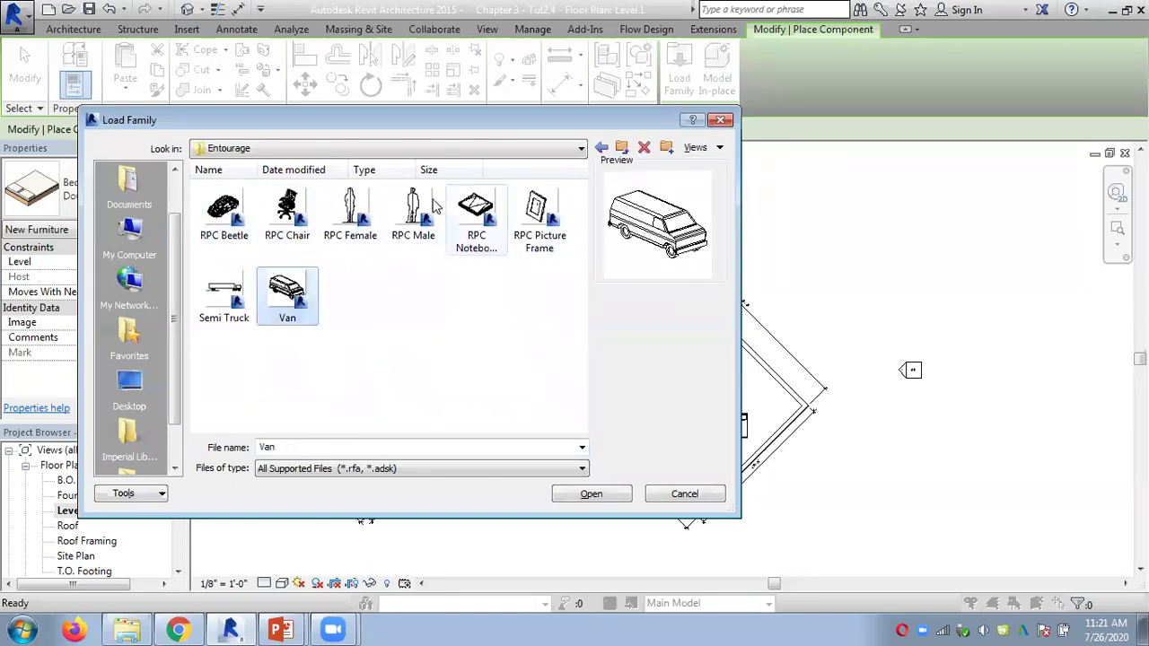
{"action": "left_click", "coordinate": [222, 225]}
{"action": "left_click", "coordinate": [591, 493]}
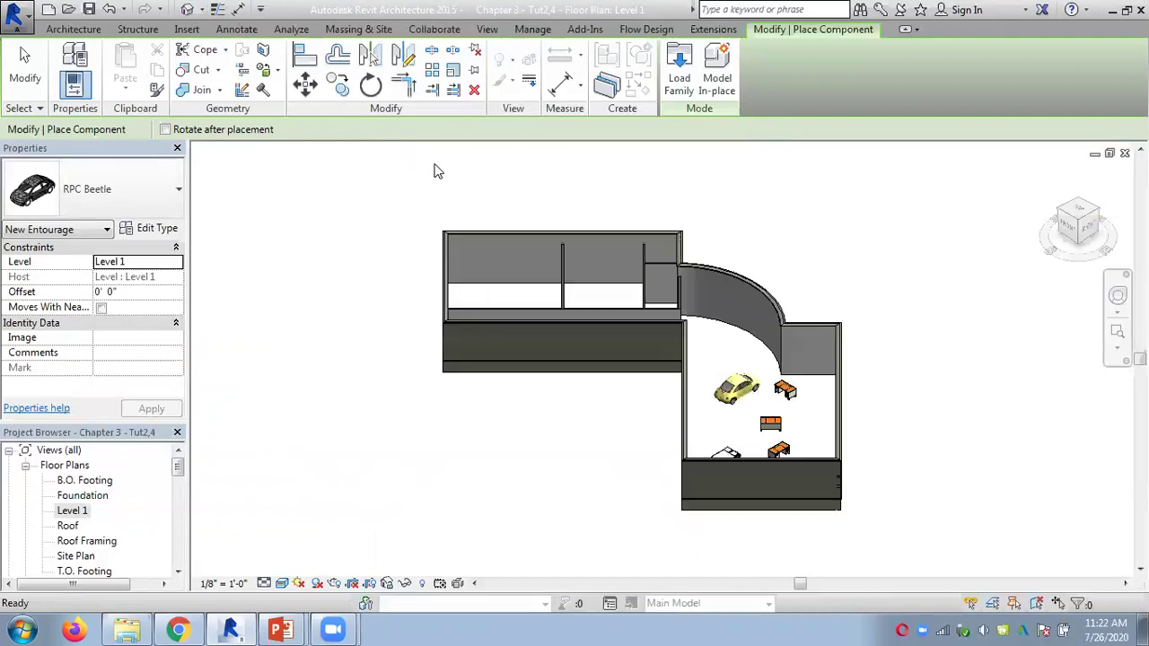
Try several visual styles on the 3D view, ending on the coloured Realistic style.
{"action": "key", "text": "Escape"}
{"action": "key", "text": "Escape"}
{"action": "scroll", "coordinate": [733, 411], "scroll_direction": "up", "scroll_amount": 6}
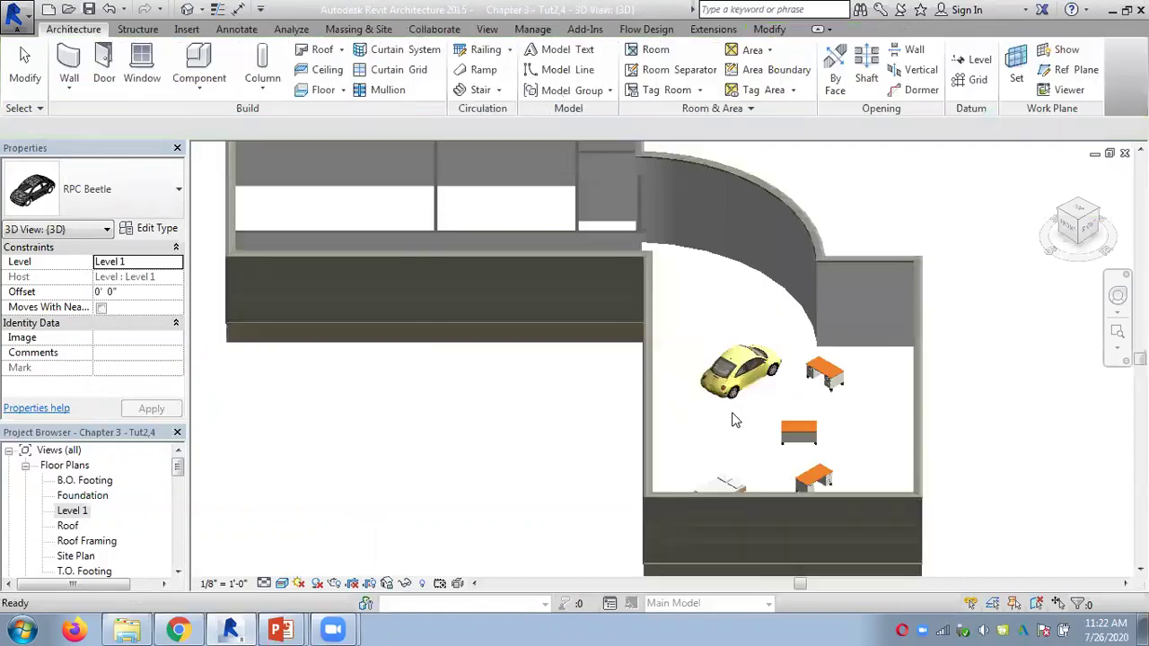
{"action": "left_click", "coordinate": [281, 583]}
{"action": "left_click", "coordinate": [359, 546]}
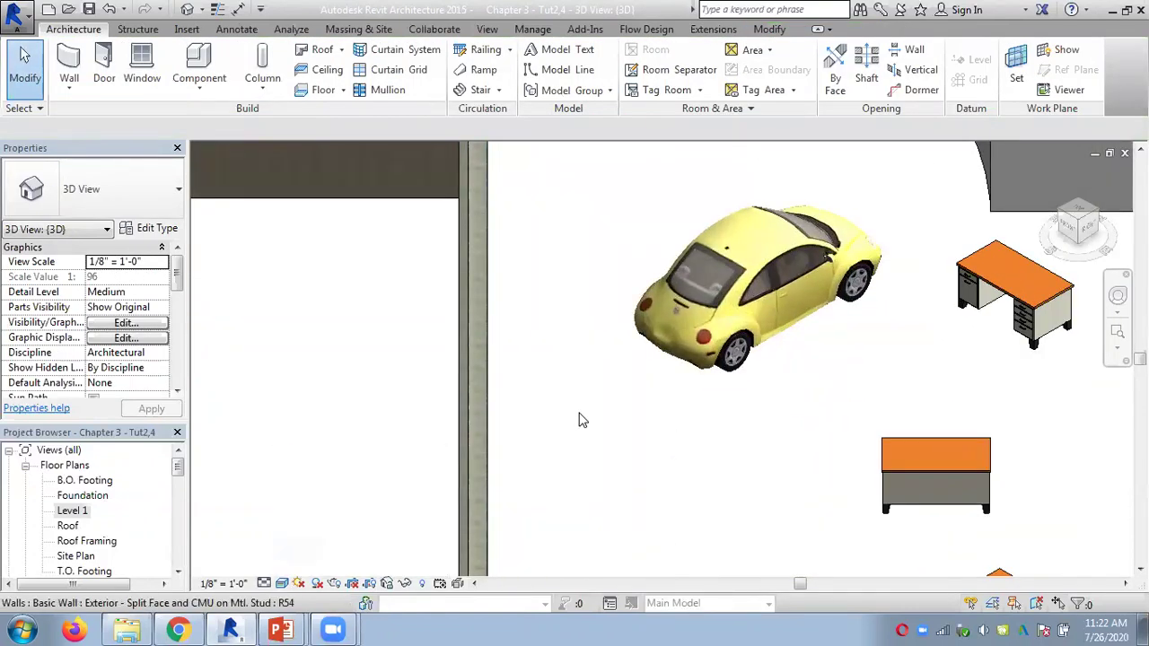
{"action": "left_click", "coordinate": [281, 583]}
{"action": "left_click", "coordinate": [311, 529]}
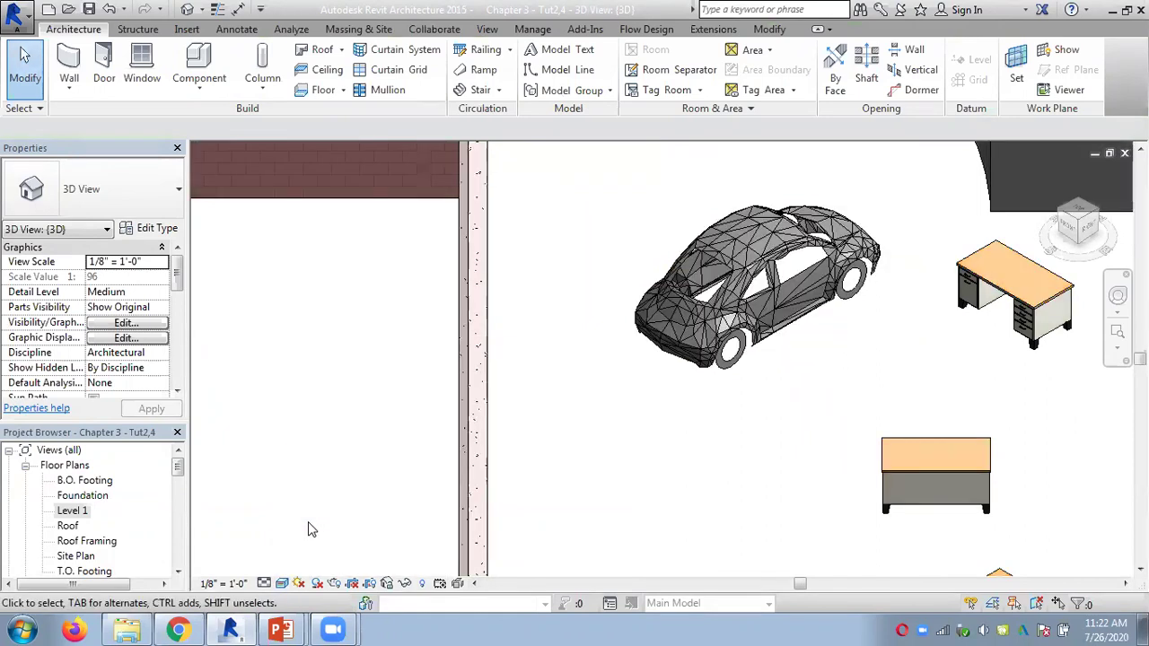
{"action": "left_click", "coordinate": [281, 583]}
{"action": "left_click", "coordinate": [320, 546]}
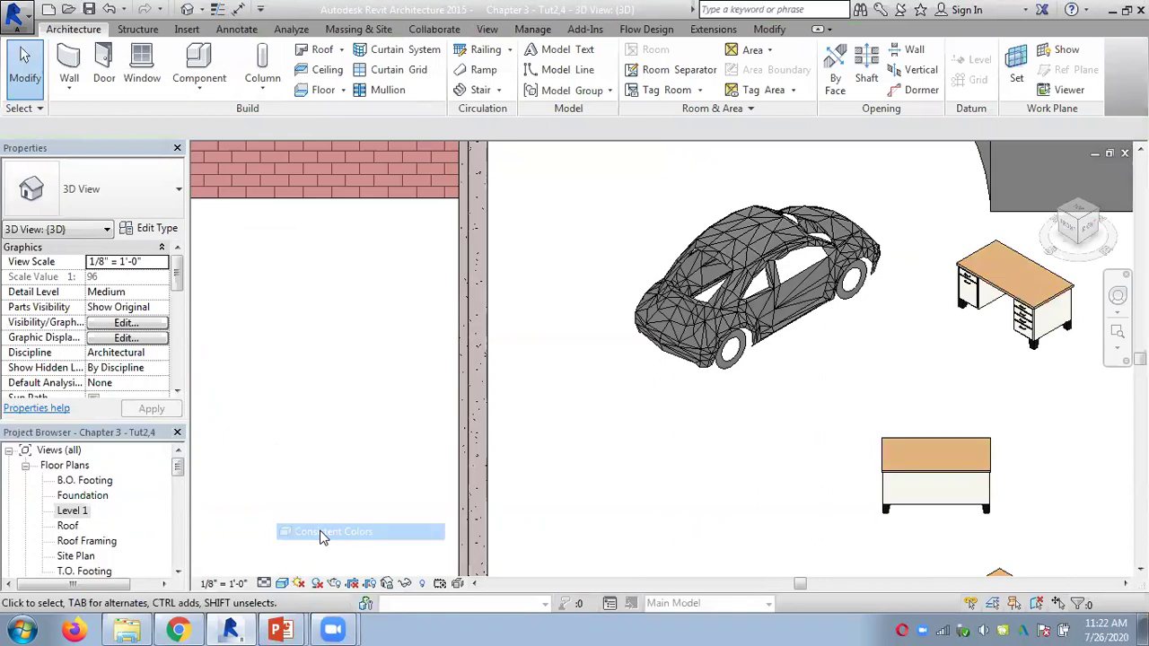
{"action": "left_click", "coordinate": [281, 583]}
{"action": "left_click", "coordinate": [305, 548]}
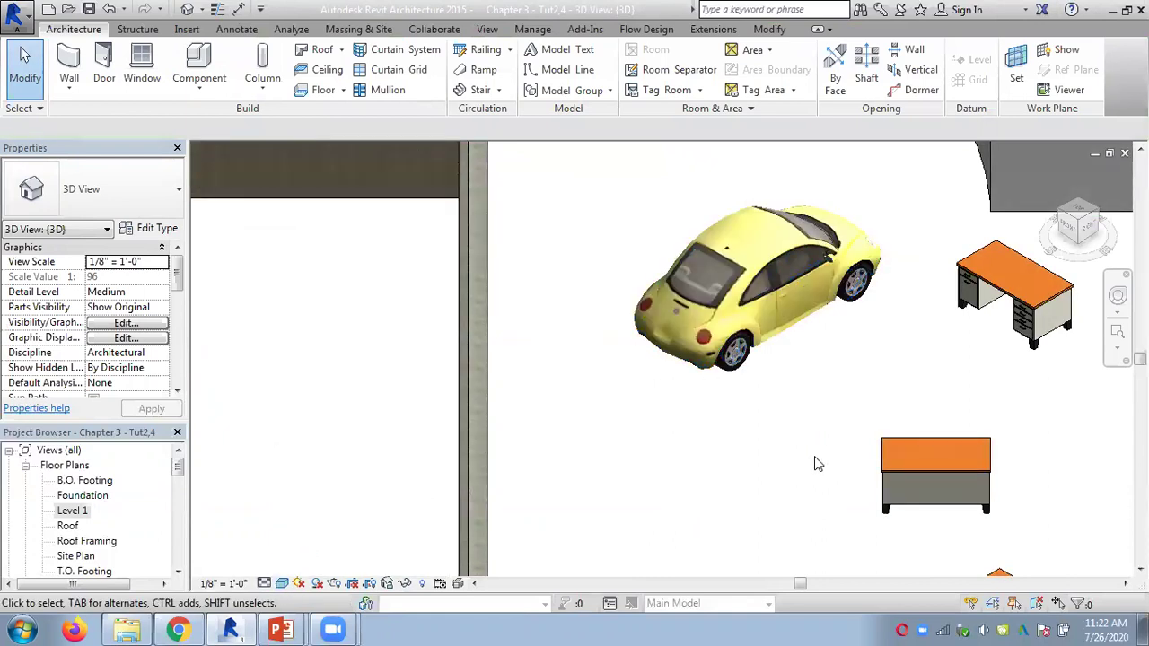
{"action": "scroll", "coordinate": [803, 446], "scroll_direction": "down", "scroll_amount": 4}
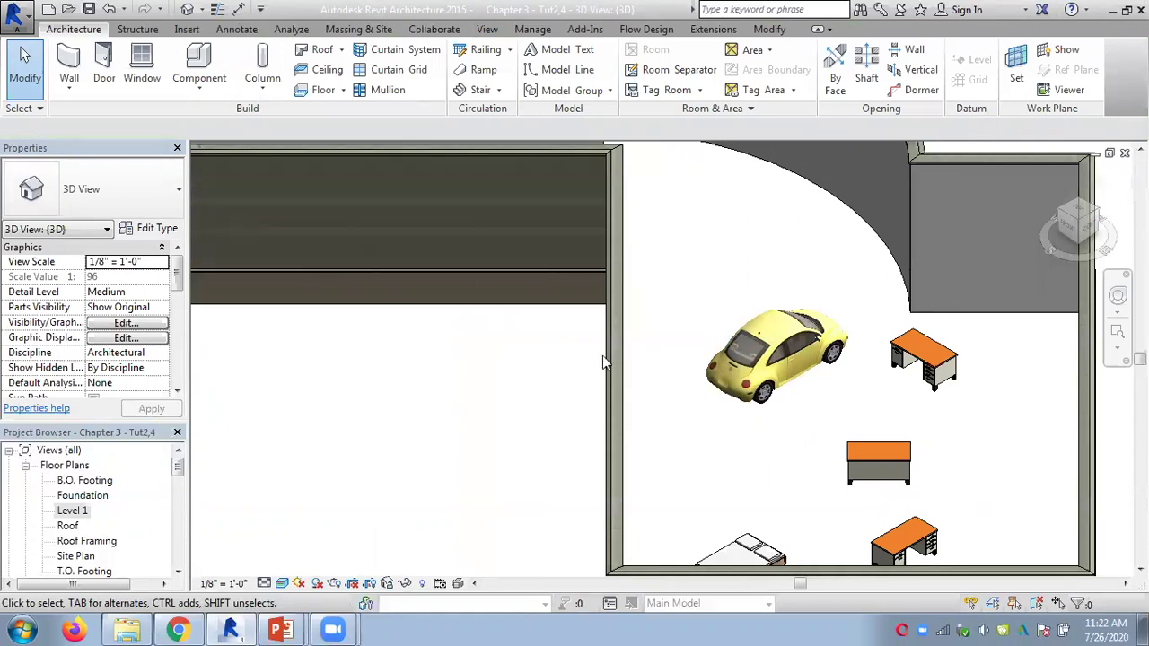
Load RPC Tree - Tropical from the Planting library and place it left of the car's room.
{"action": "left_click", "coordinate": [199, 82]}
{"action": "left_click", "coordinate": [216, 117]}
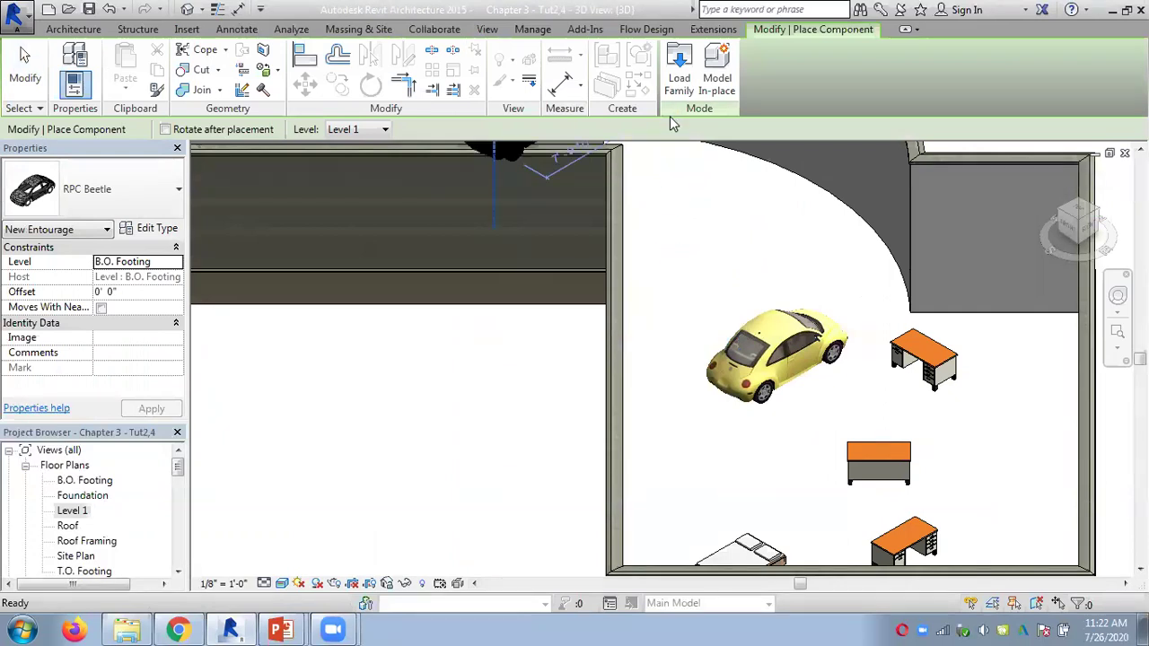
{"action": "left_click", "coordinate": [679, 70]}
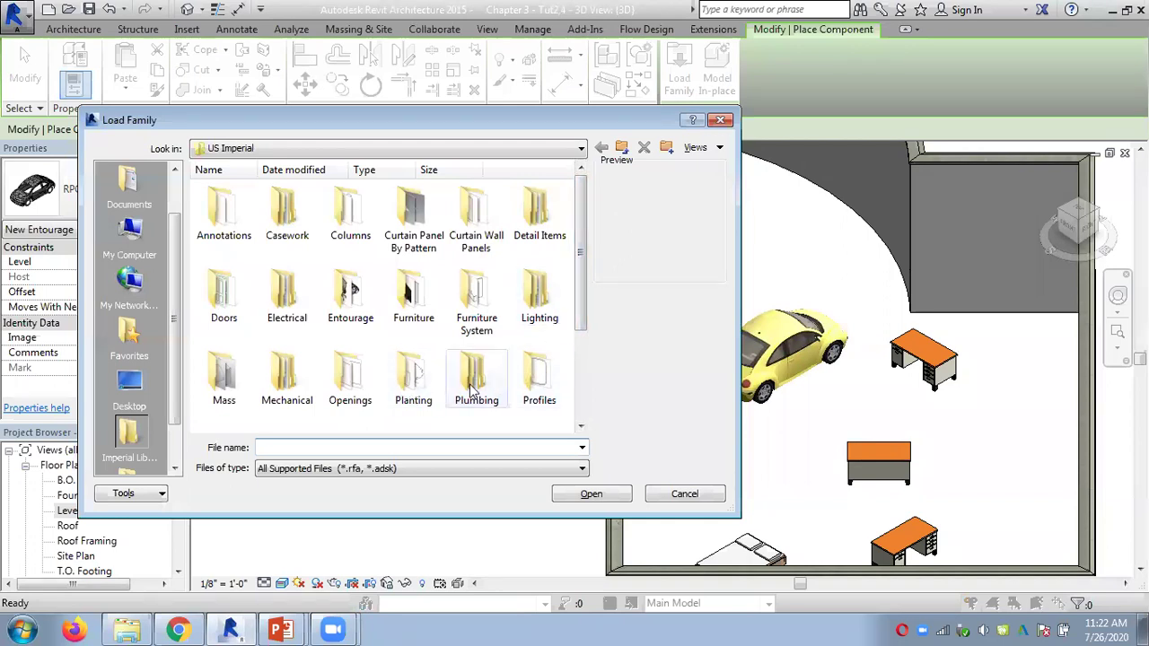
{"action": "double_click", "coordinate": [413, 384]}
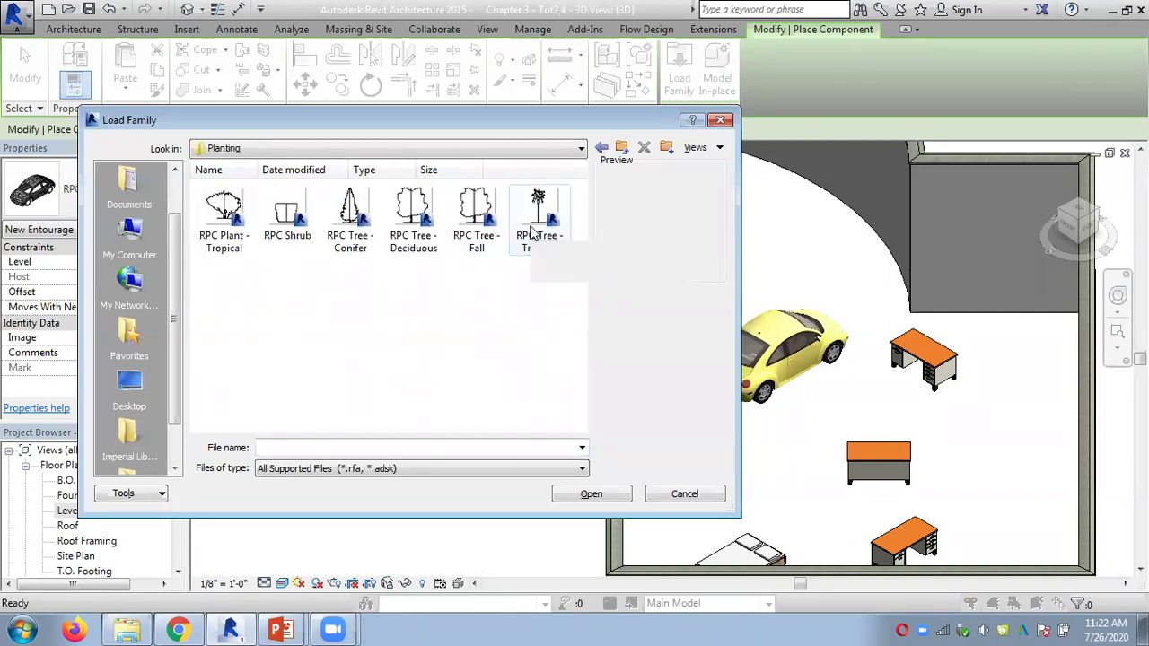
{"action": "left_click", "coordinate": [539, 220]}
{"action": "left_click", "coordinate": [592, 494]}
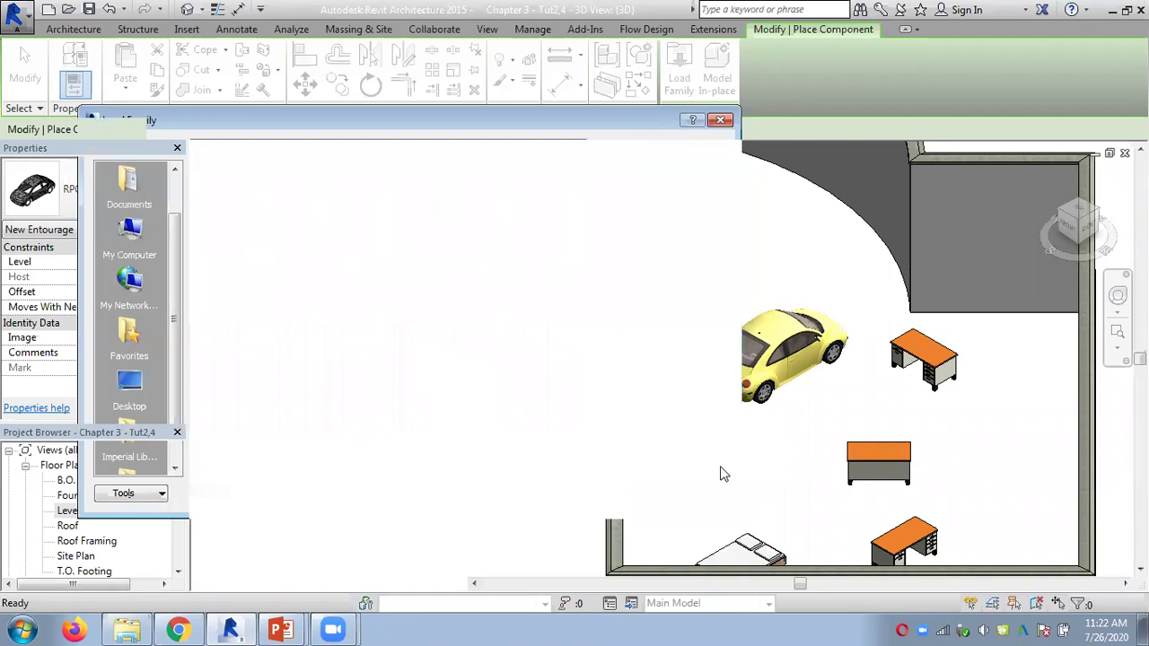
{"action": "left_click", "coordinate": [530, 480]}
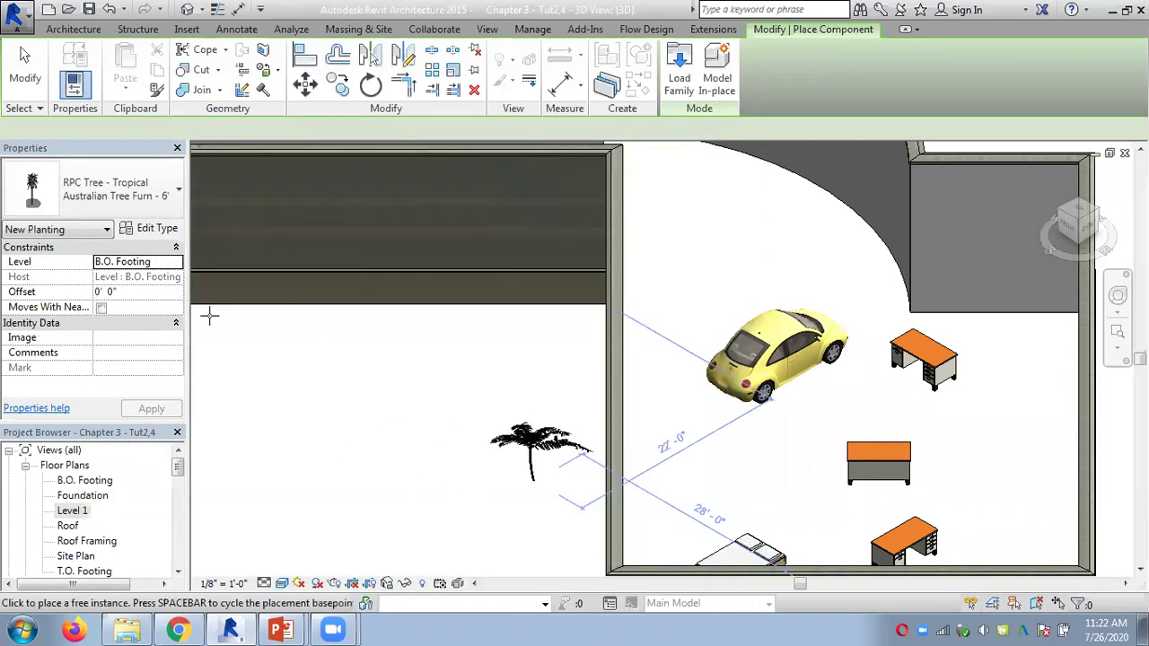
{"action": "left_click", "coordinate": [27, 68]}
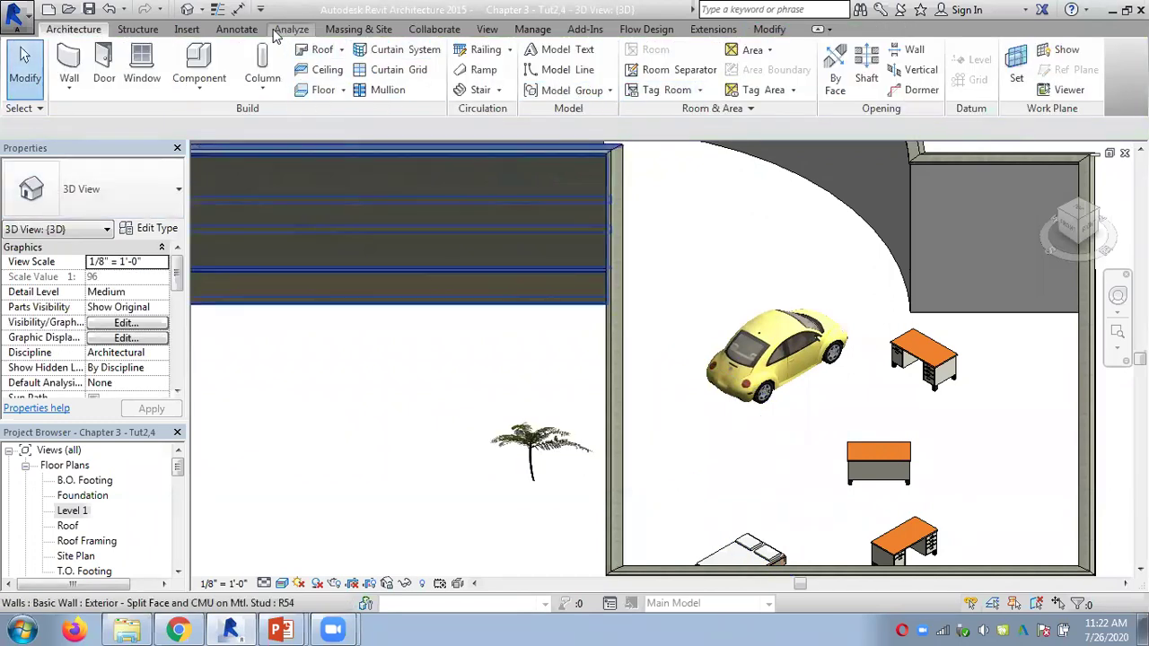
Start a component placement, open Load Family, and enter the Plumbing folder.
{"action": "left_click", "coordinate": [198, 90]}
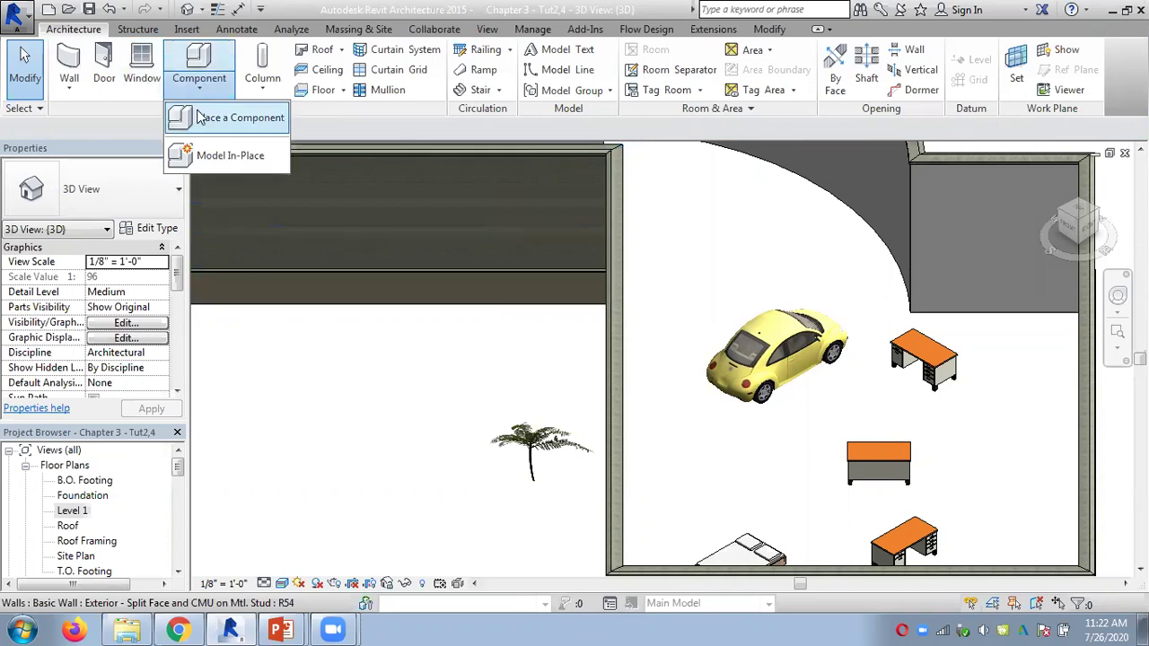
{"action": "left_click", "coordinate": [197, 114]}
{"action": "left_click", "coordinate": [691, 90]}
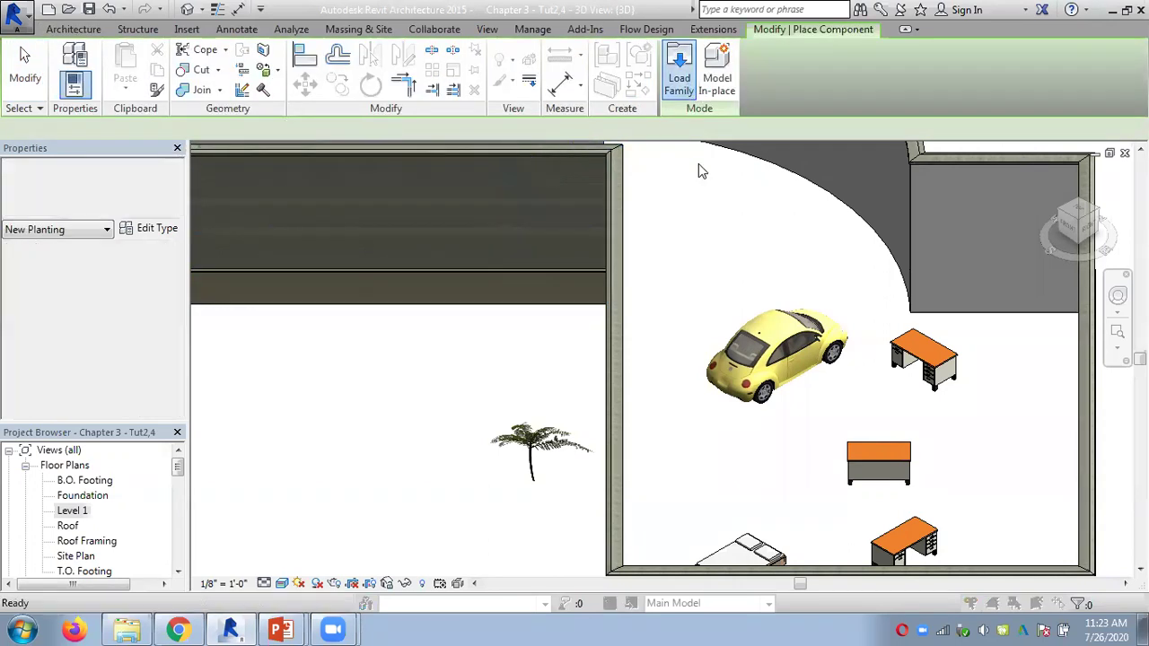
{"action": "scroll", "coordinate": [583, 307], "scroll_direction": "down", "scroll_amount": 1}
{"action": "double_click", "coordinate": [478, 357]}
Browse Plumbing's Architectural Fixtures folders (Sinks, Urinals, Bathtubs), then return to US Imperial.
{"action": "double_click", "coordinate": [223, 208]}
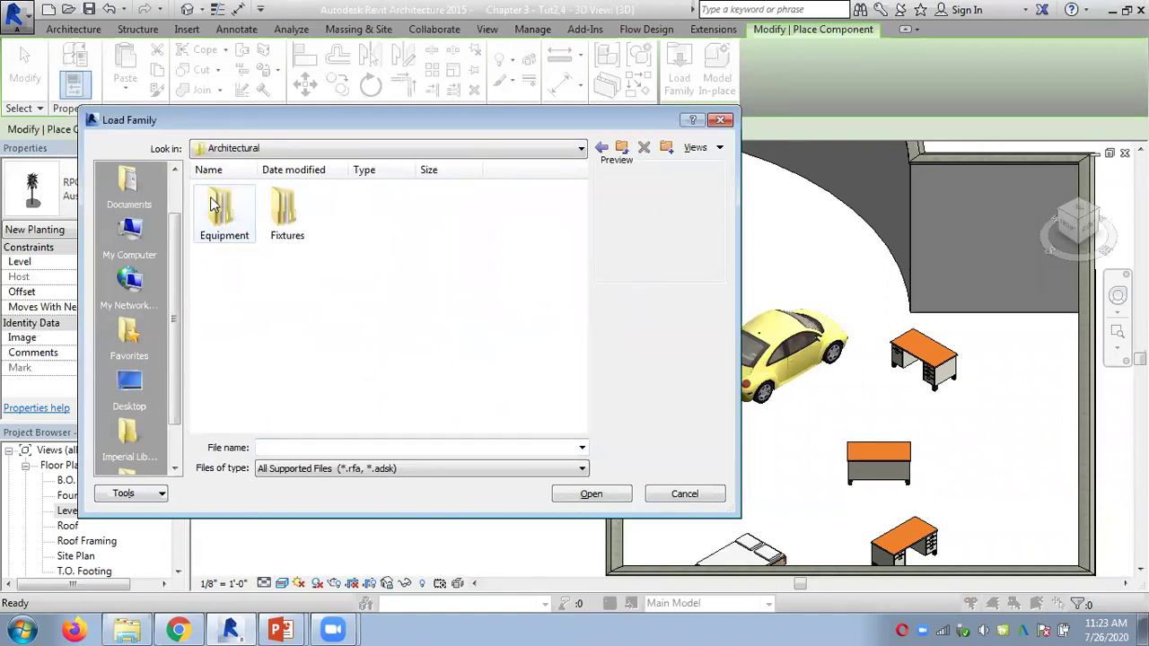
{"action": "double_click", "coordinate": [286, 211]}
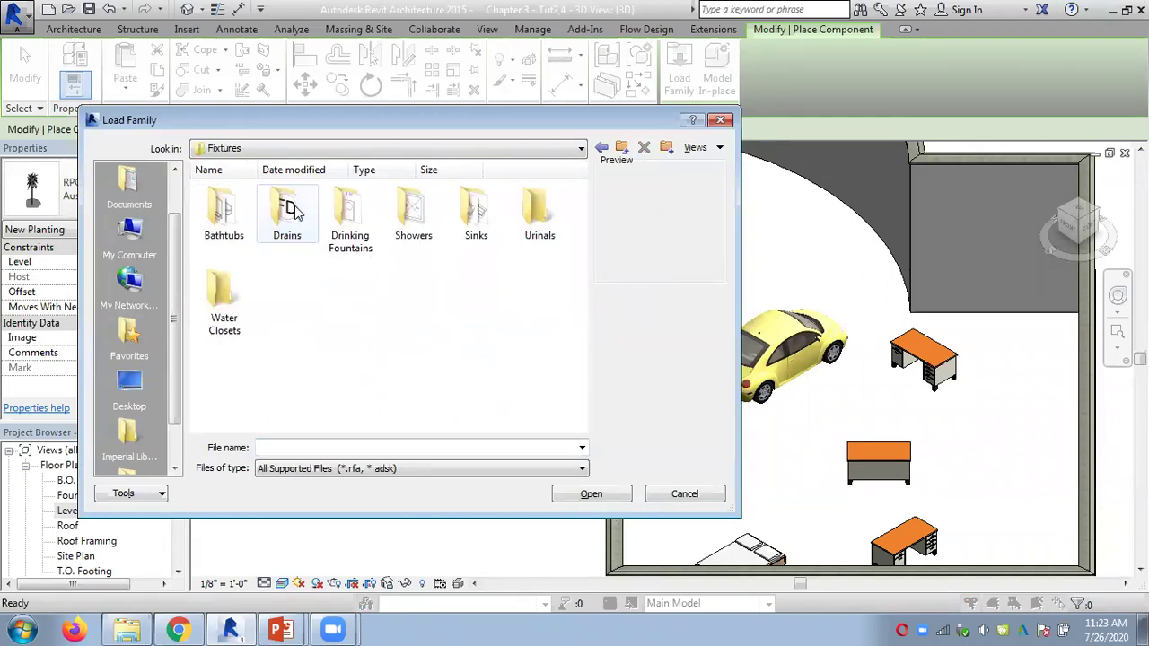
{"action": "double_click", "coordinate": [476, 220]}
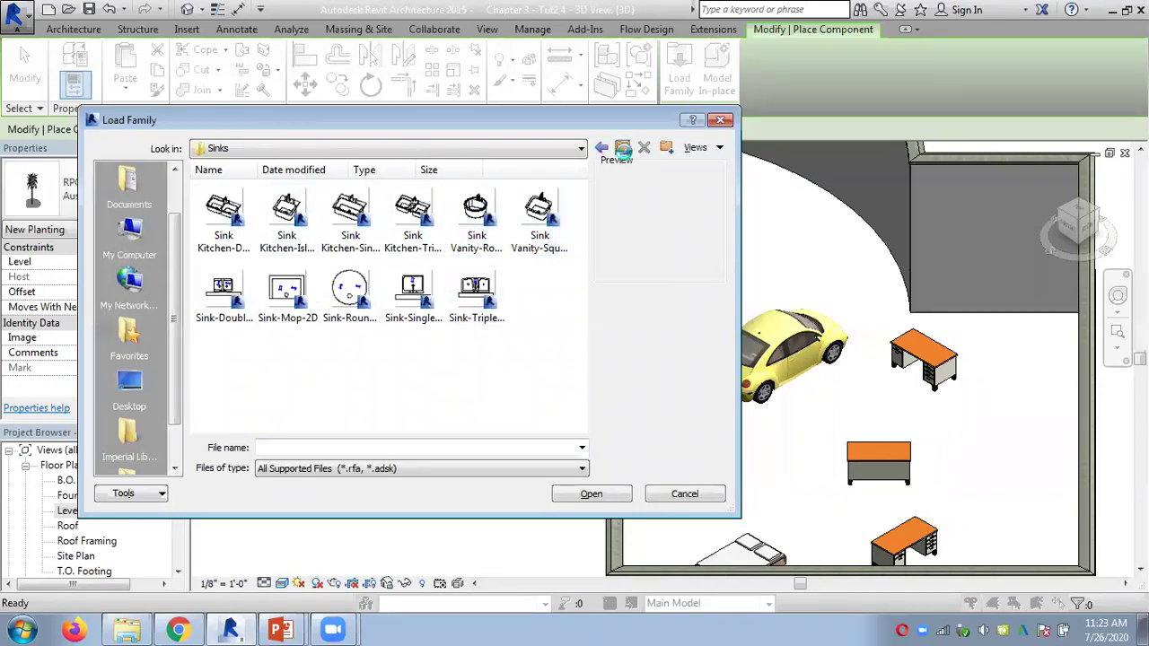
{"action": "left_click", "coordinate": [621, 147]}
{"action": "double_click", "coordinate": [525, 219]}
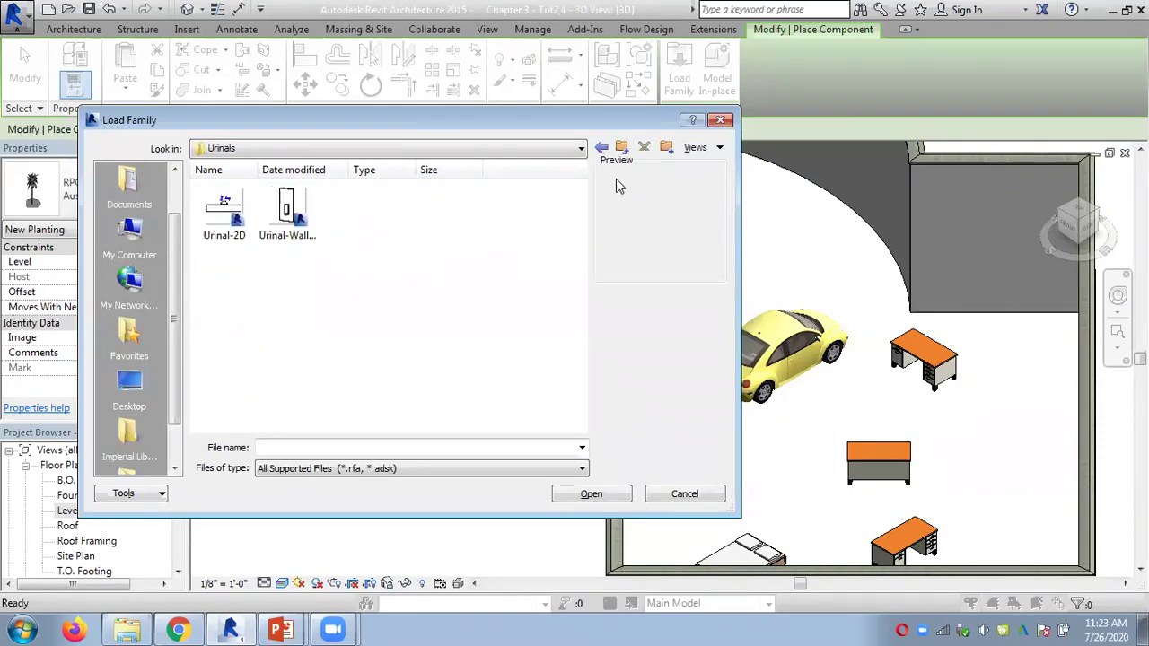
{"action": "left_click", "coordinate": [621, 147]}
{"action": "double_click", "coordinate": [219, 216]}
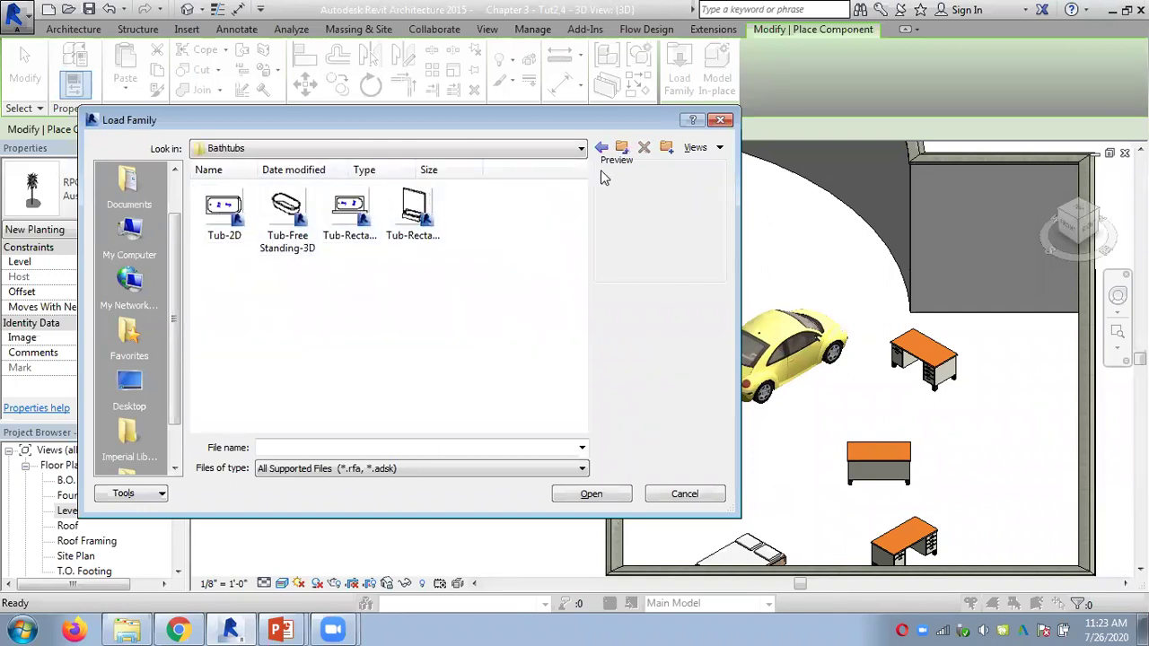
{"action": "left_click", "coordinate": [629, 152]}
{"action": "left_click", "coordinate": [632, 155]}
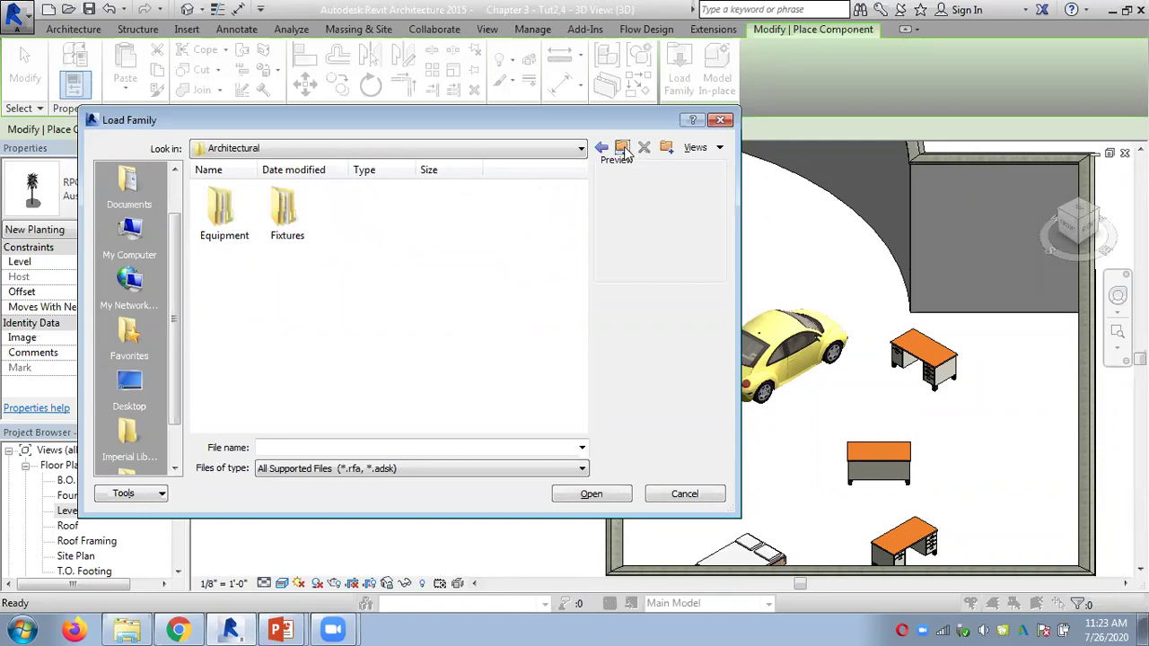
{"action": "left_click", "coordinate": [624, 150]}
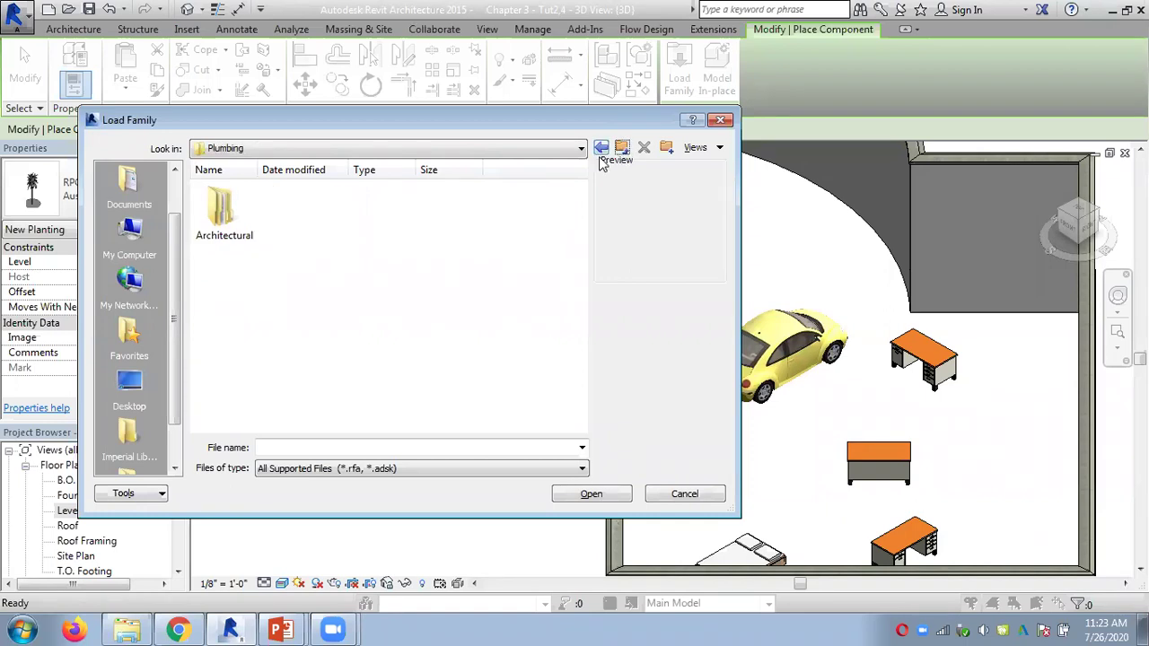
{"action": "left_click", "coordinate": [624, 151]}
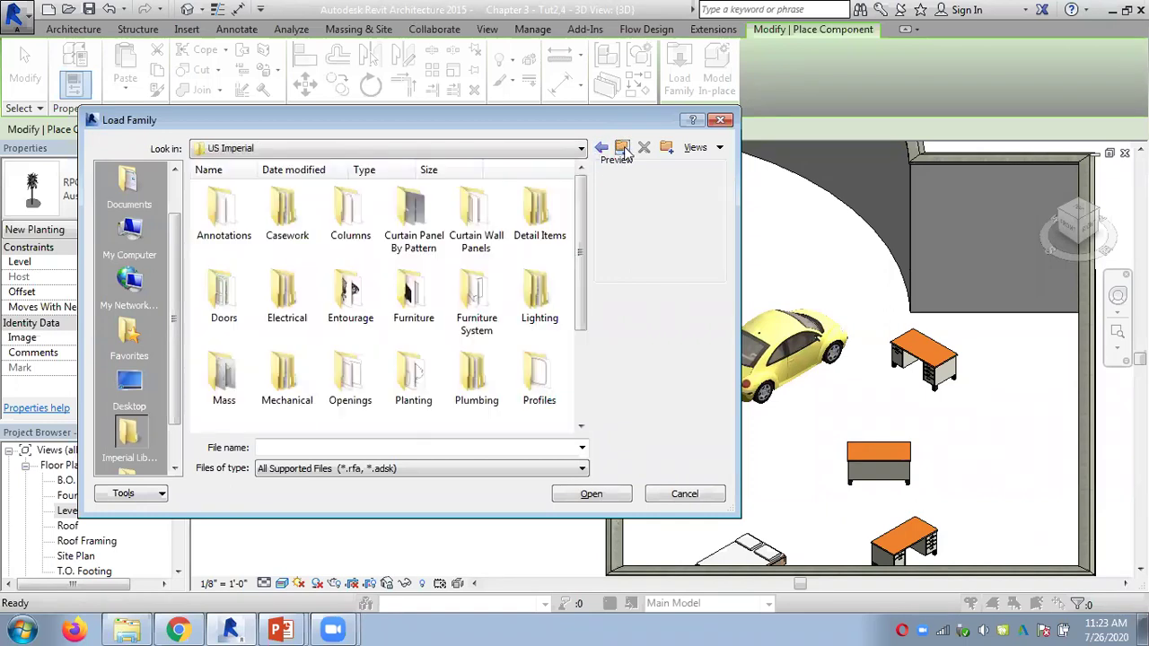
Look over the Furniture, Electrical, Mechanical, Plumbing and Planting folders, then select Lighting.
{"action": "left_click", "coordinate": [411, 296]}
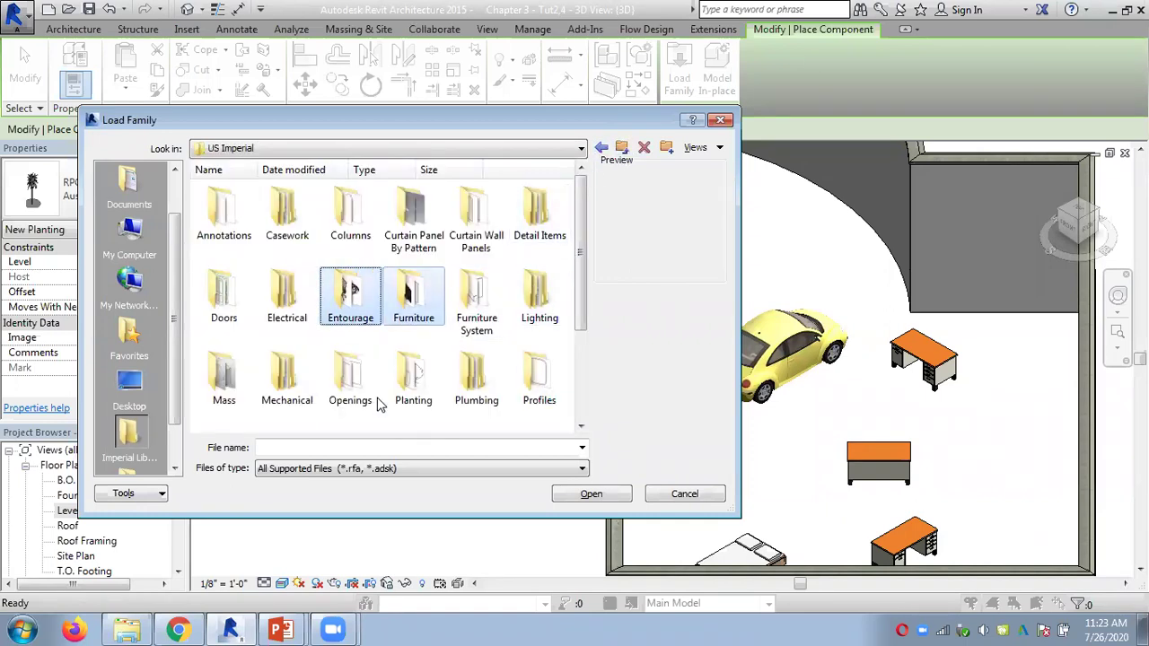
{"action": "left_click", "coordinate": [284, 323]}
{"action": "left_click", "coordinate": [287, 377]}
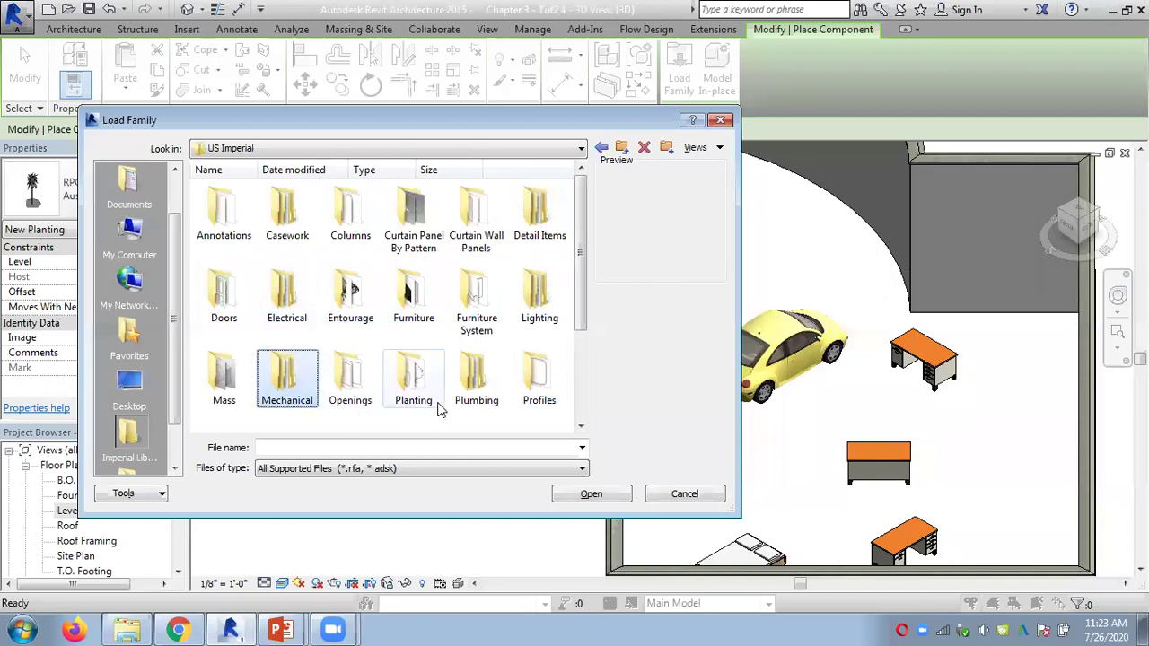
{"action": "left_click", "coordinate": [476, 381]}
{"action": "left_click", "coordinate": [415, 393]}
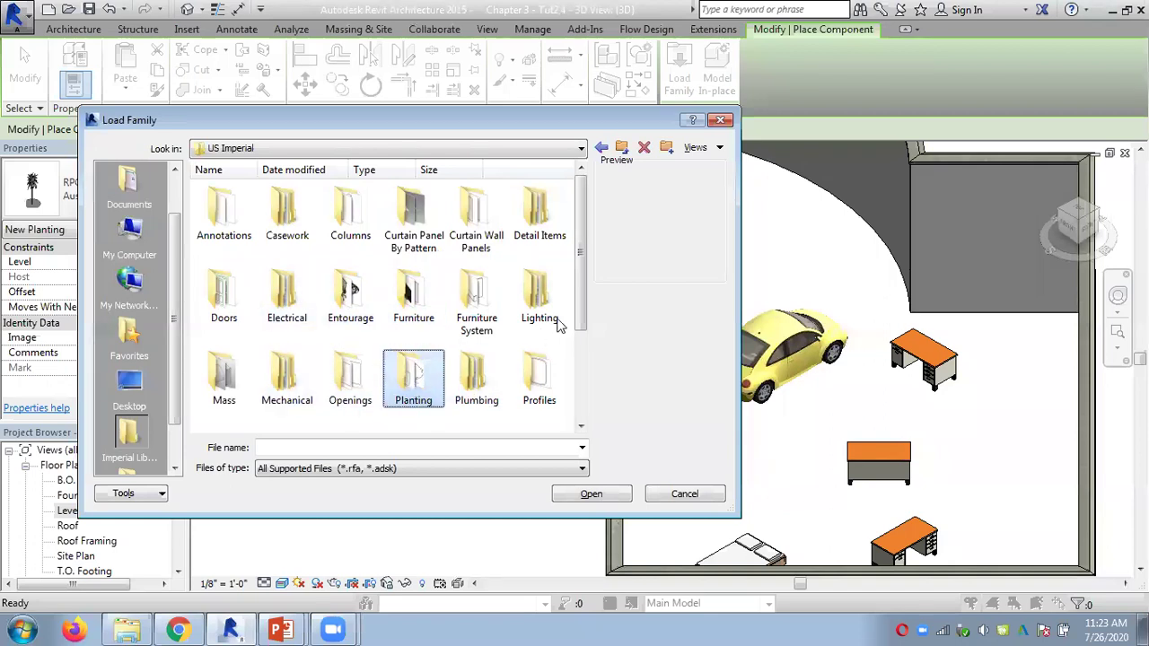
{"action": "left_click_drag", "start_coordinate": [579, 299], "coordinate": [579, 316]}
{"action": "left_click", "coordinate": [542, 280]}
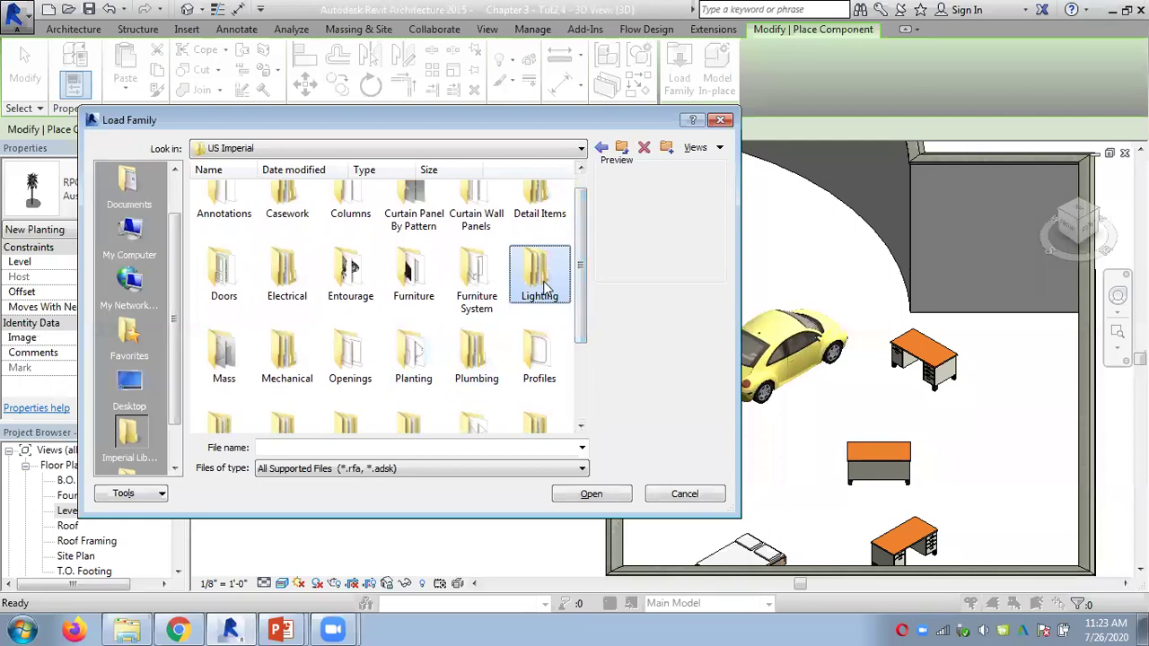
Load the Emergency Wall Light family from Lighting > Architectural > Internal.
{"action": "double_click", "coordinate": [545, 285]}
{"action": "double_click", "coordinate": [226, 215]}
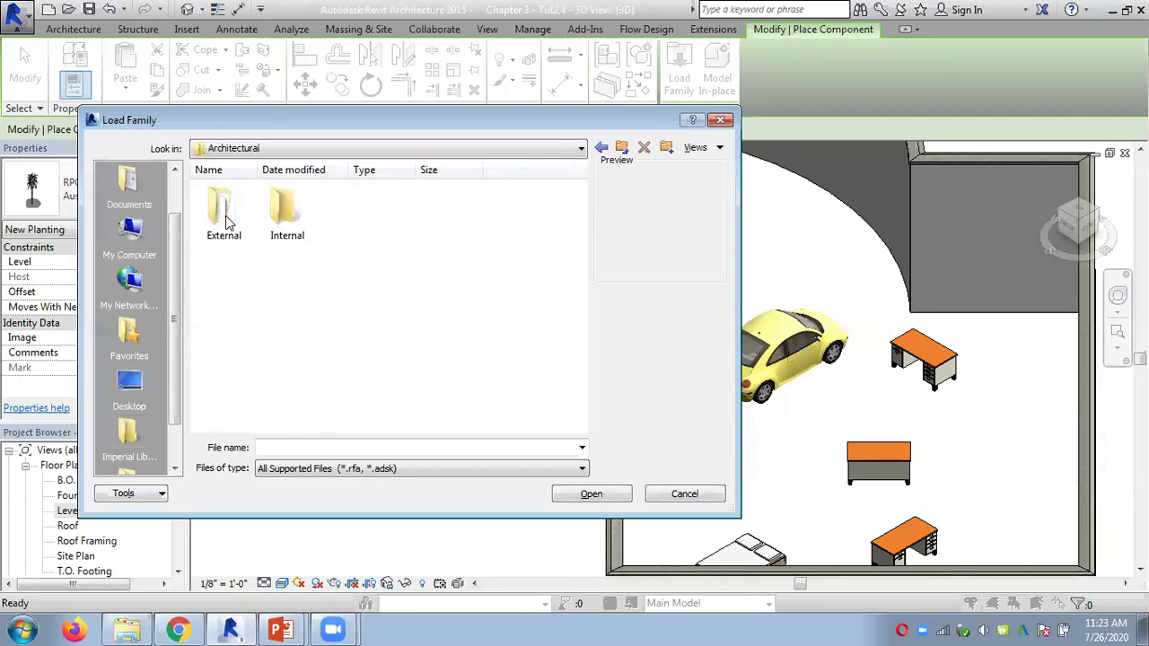
{"action": "double_click", "coordinate": [298, 215]}
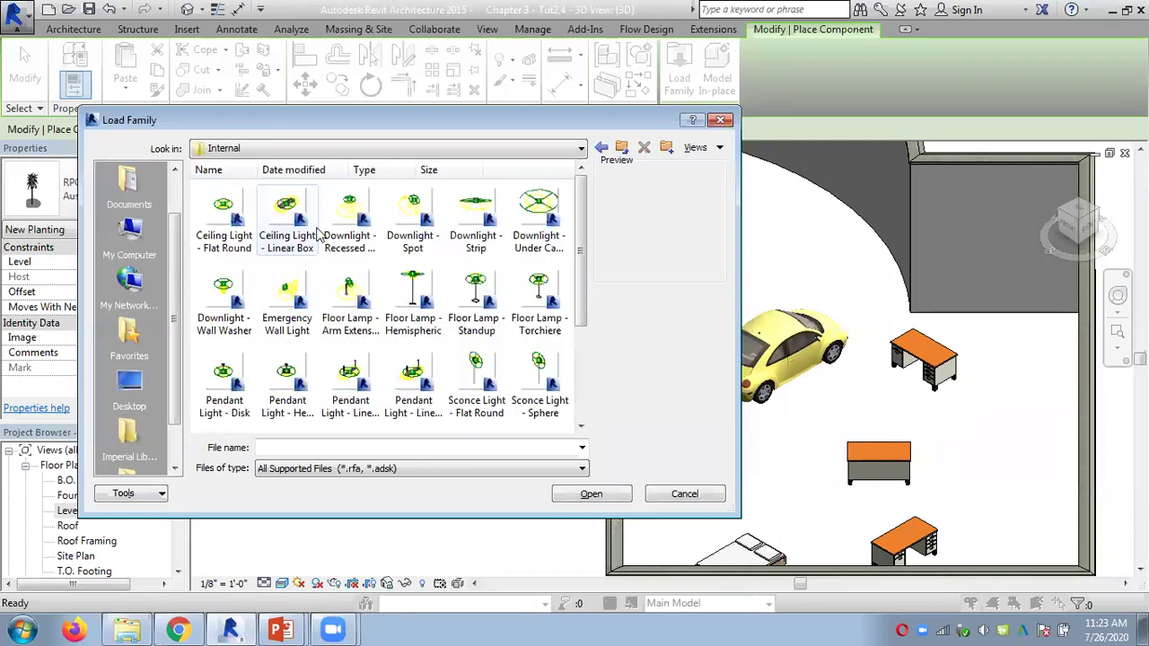
{"action": "left_click_drag", "start_coordinate": [579, 280], "coordinate": [579, 366]}
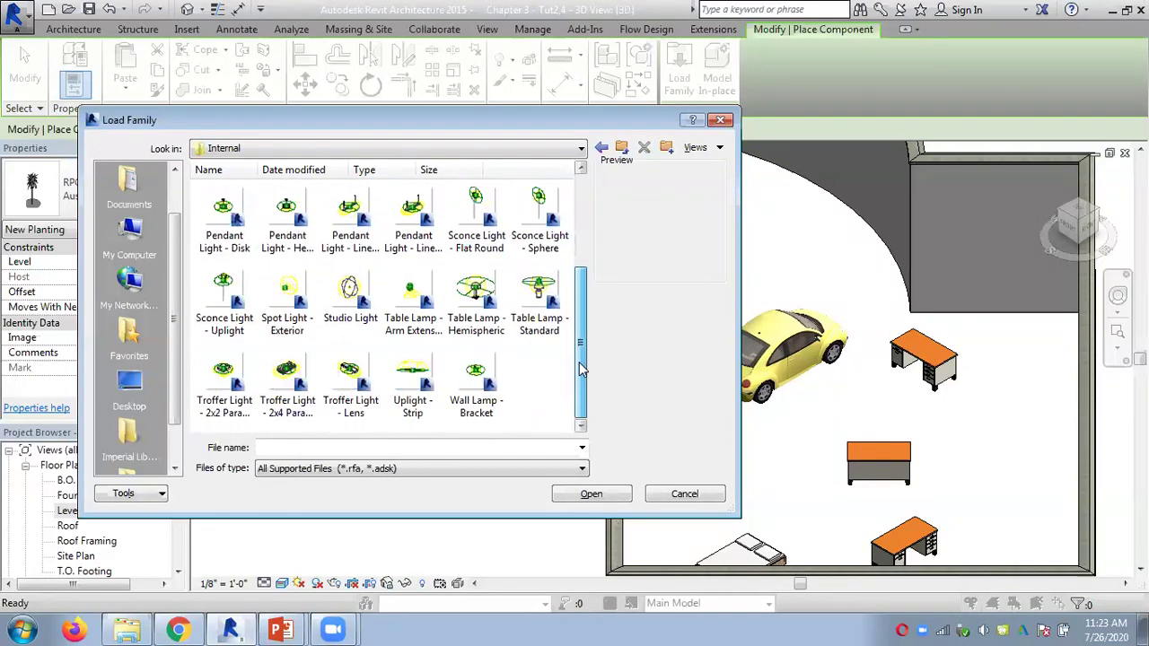
{"action": "left_click_drag", "start_coordinate": [579, 362], "coordinate": [581, 257]}
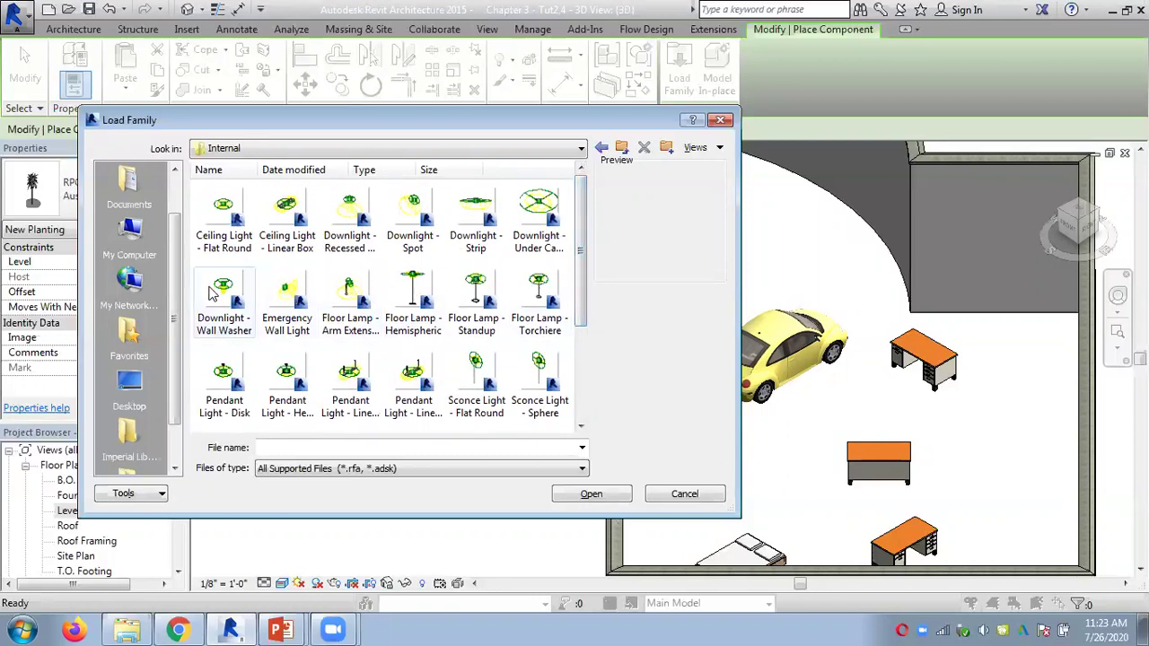
{"action": "left_click", "coordinate": [284, 285]}
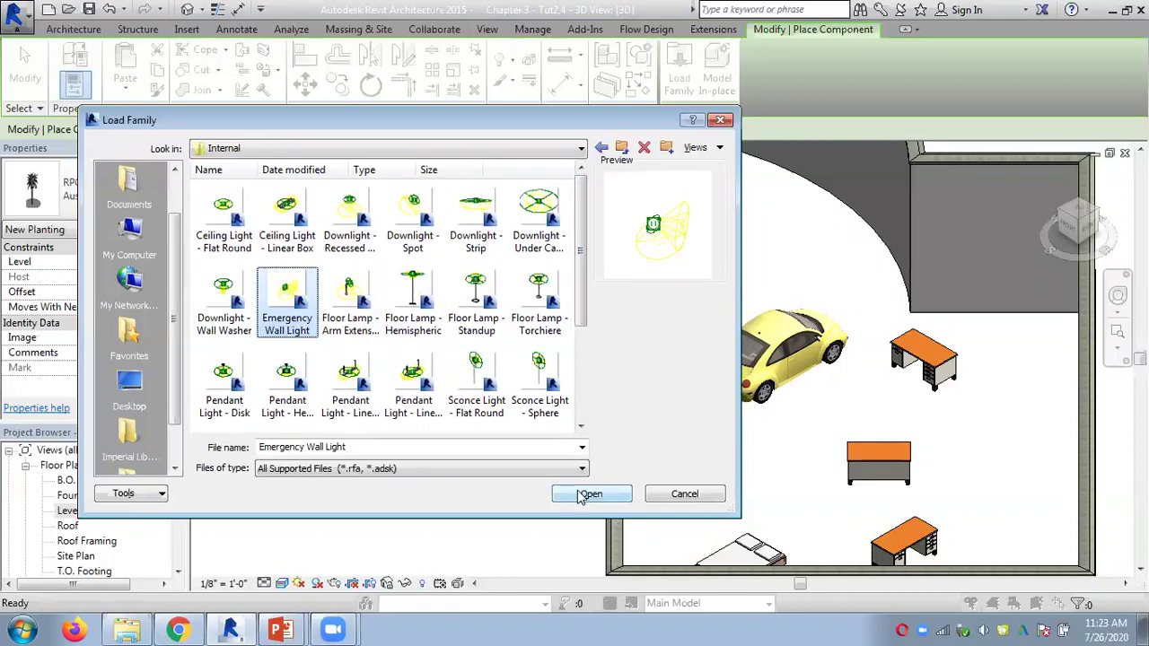
{"action": "left_click", "coordinate": [585, 494]}
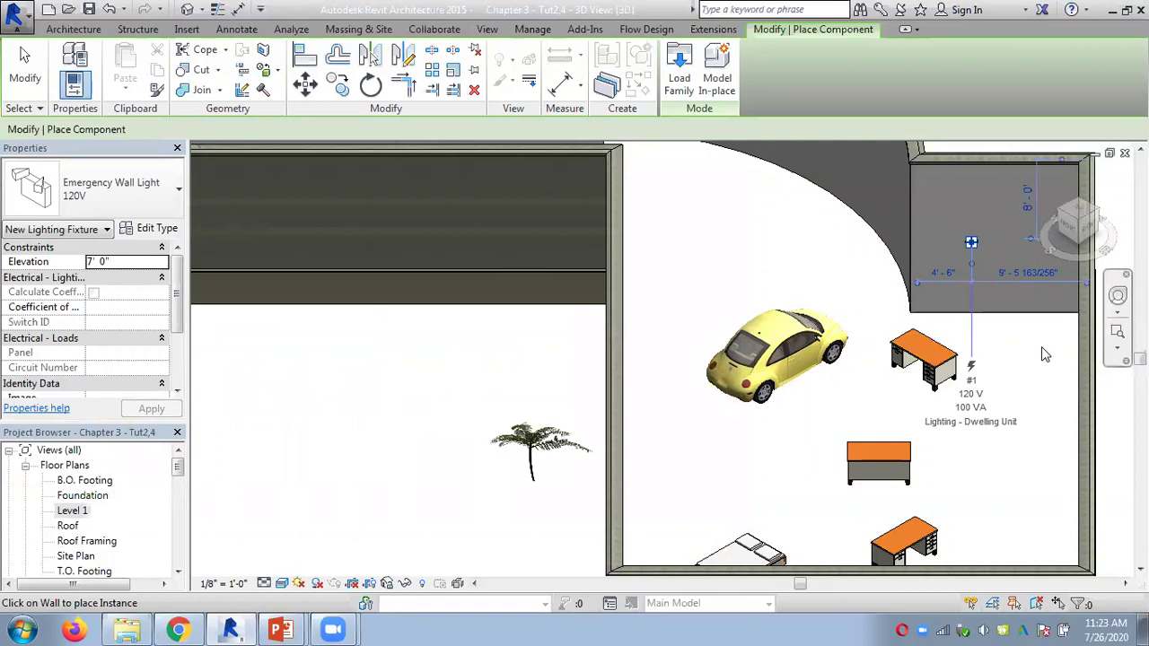
{"action": "key", "text": "Escape"}
{"action": "scroll", "coordinate": [1021, 330], "scroll_direction": "down", "scroll_amount": 3}
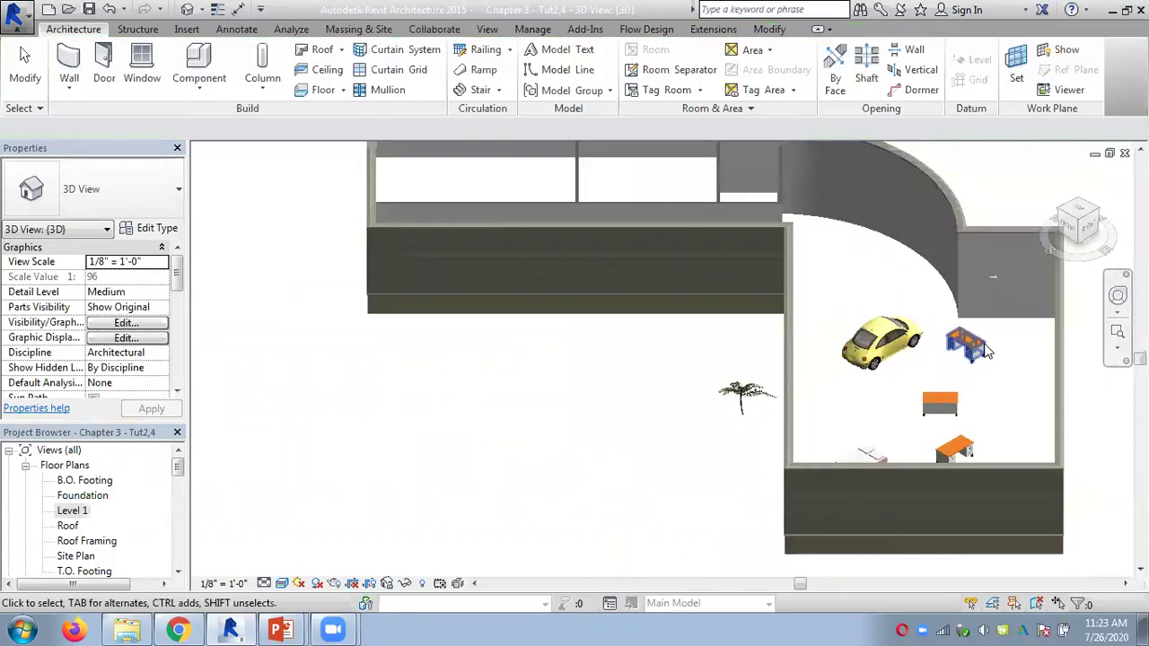
{"action": "mouse_move", "coordinate": [973, 345]}
{"action": "middle_mouse_down", "text": "shift"}
{"action": "mouse_move", "coordinate": [921, 351]}
{"action": "mouse_move", "coordinate": [970, 353]}
{"action": "middle_mouse_up", "text": "shift"}
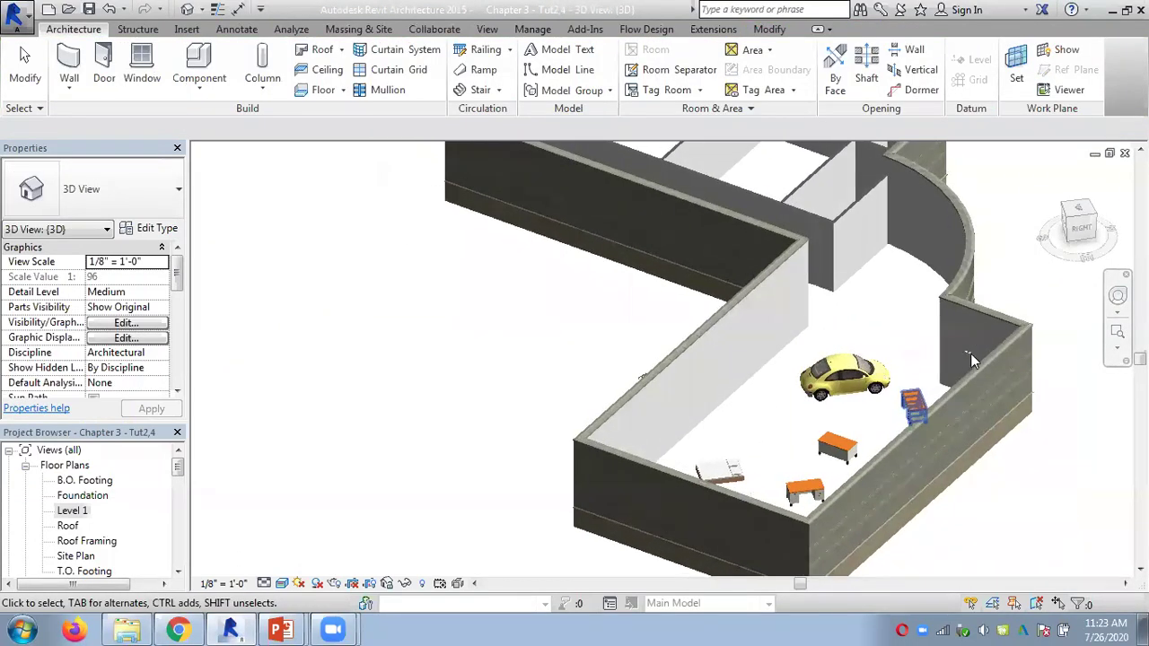
{"action": "scroll", "coordinate": [988, 359], "scroll_direction": "up", "scroll_amount": 5}
{"action": "scroll", "coordinate": [977, 346], "scroll_direction": "up", "scroll_amount": 5}
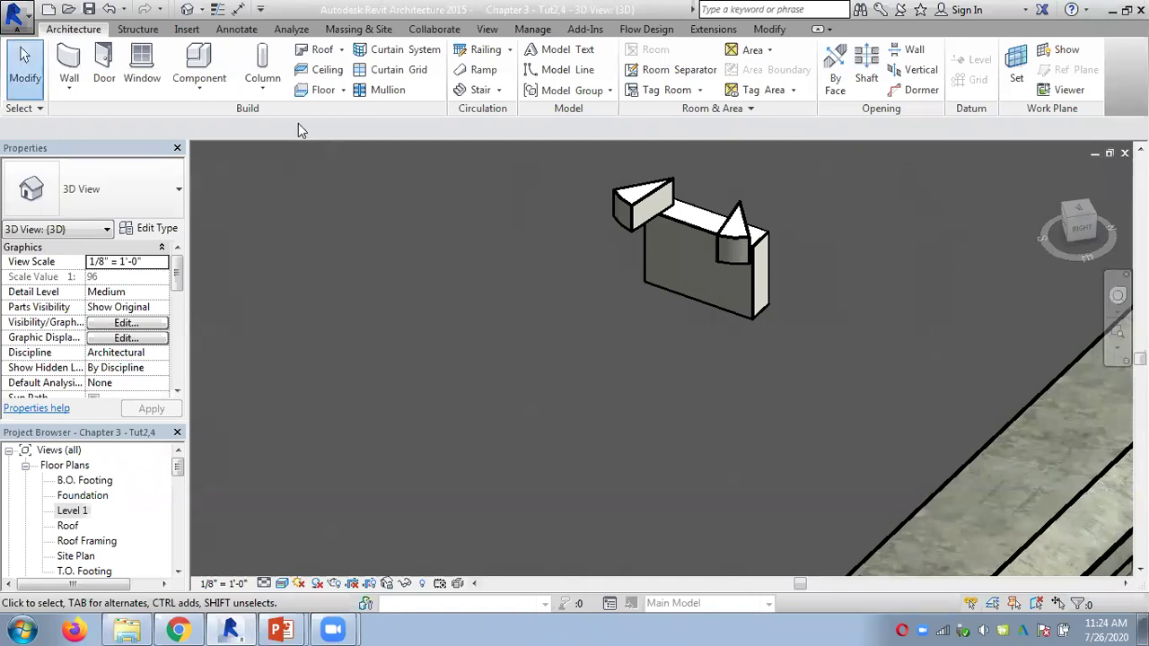
{"action": "left_click", "coordinate": [217, 10]}
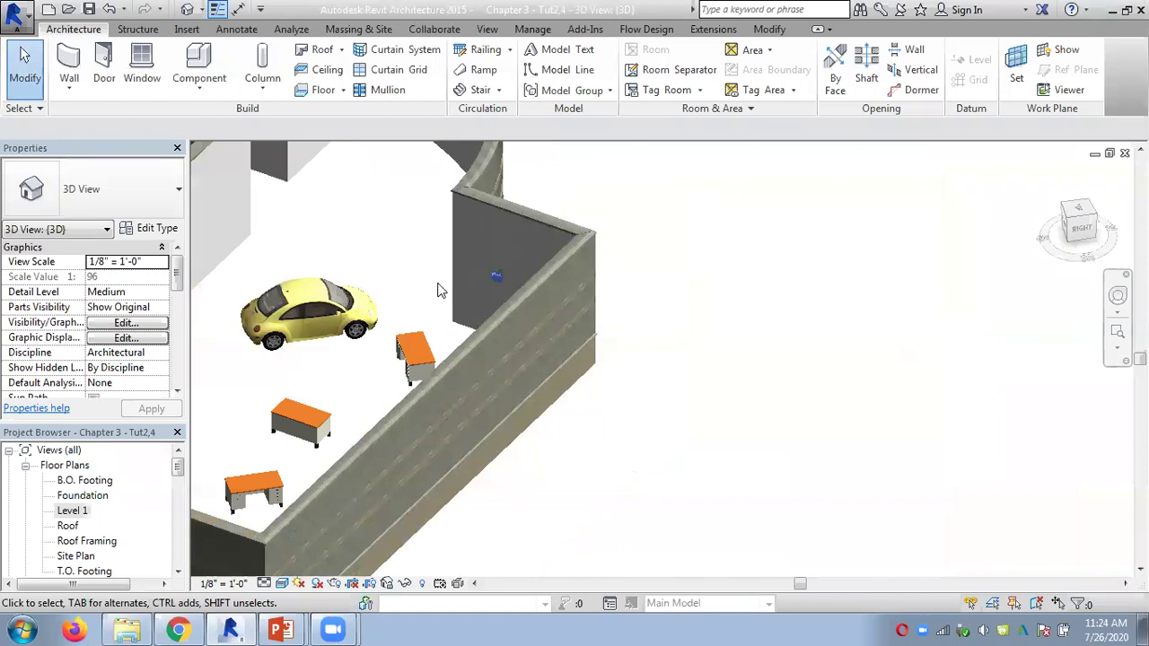
{"action": "middle_click_drag", "start_coordinate": [356, 215], "coordinate": [732, 278], "text": "shift"}
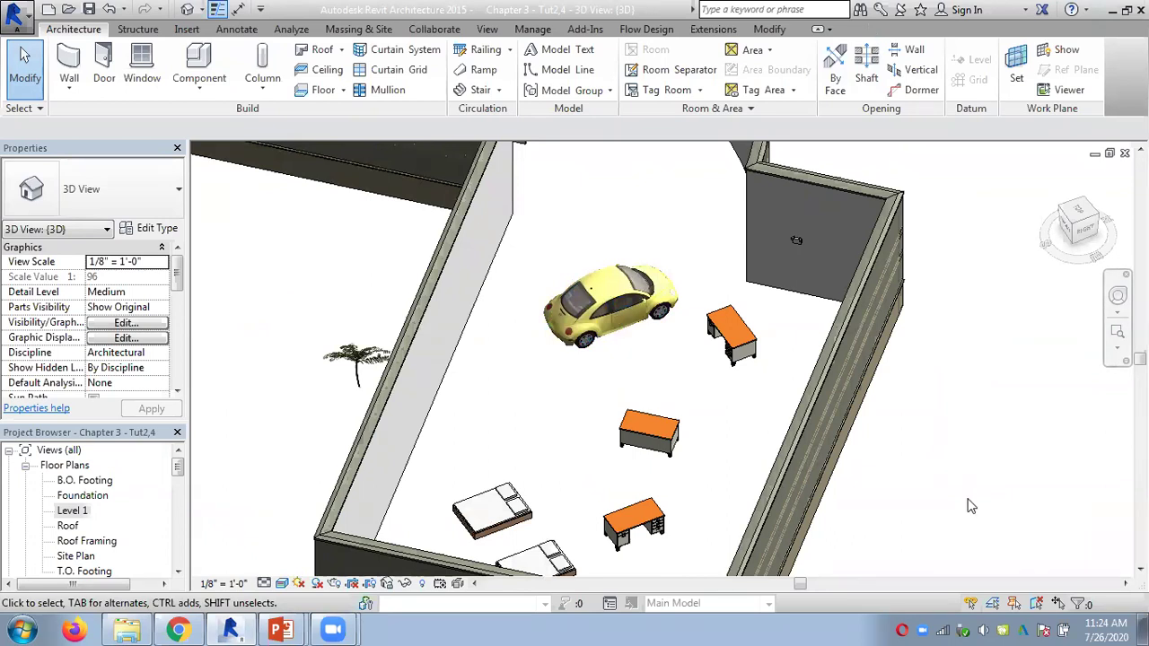
{"action": "scroll", "coordinate": [954, 465], "scroll_direction": "down", "scroll_amount": 2}
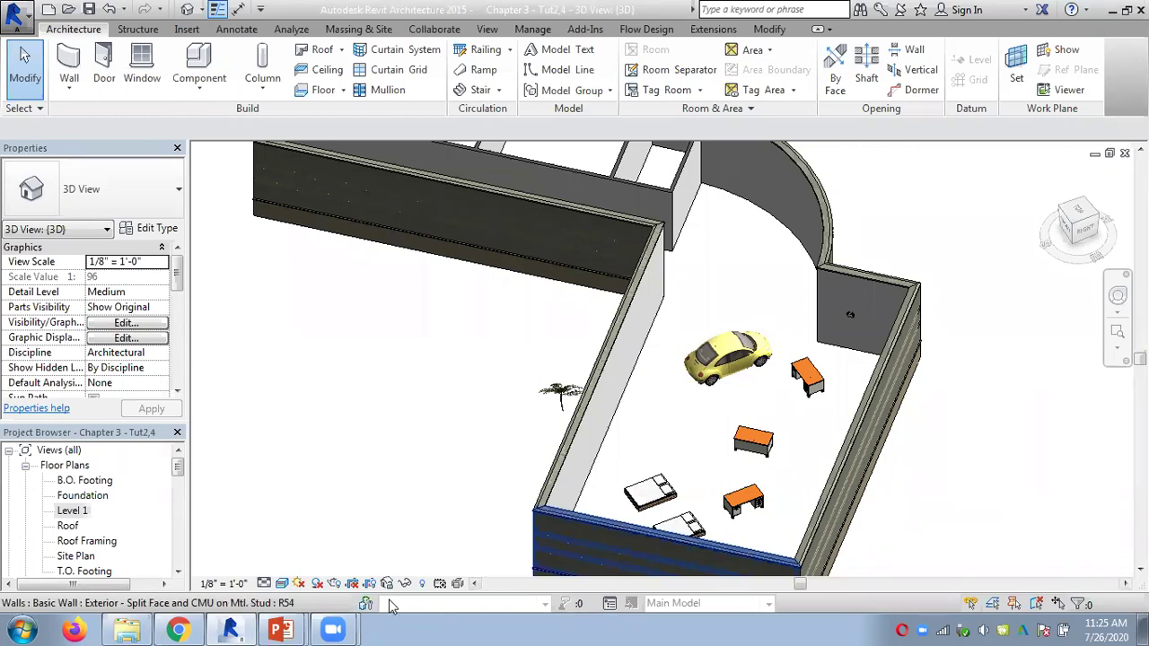
{"action": "mouse_move", "coordinate": [280, 628]}
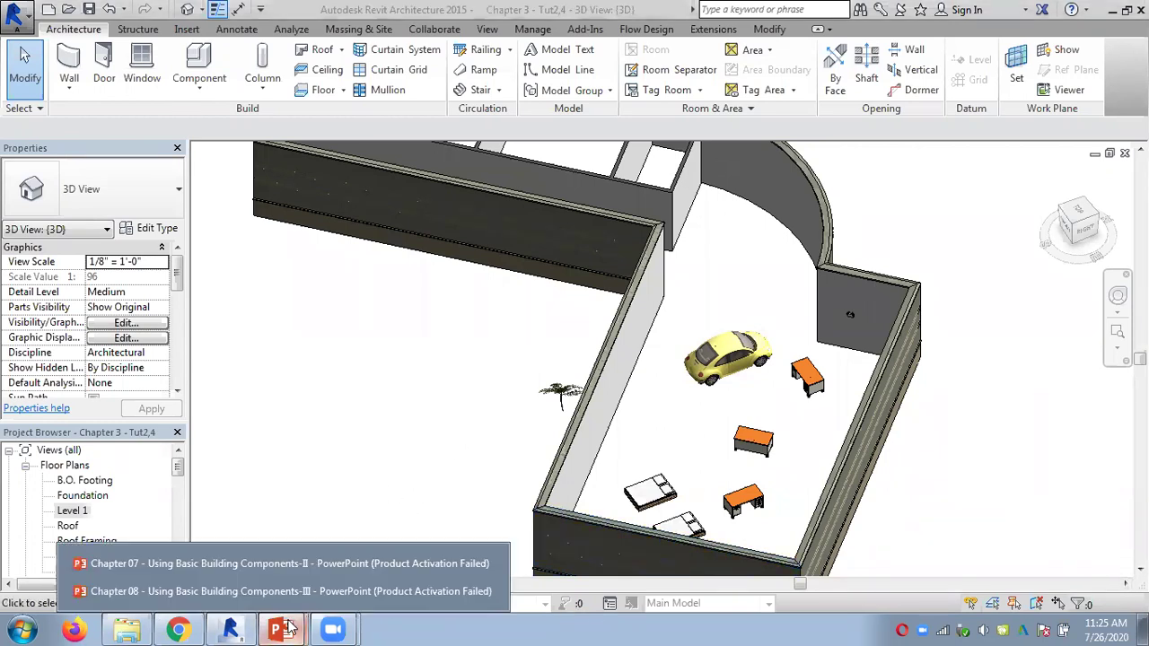
{"action": "left_click", "coordinate": [269, 592]}
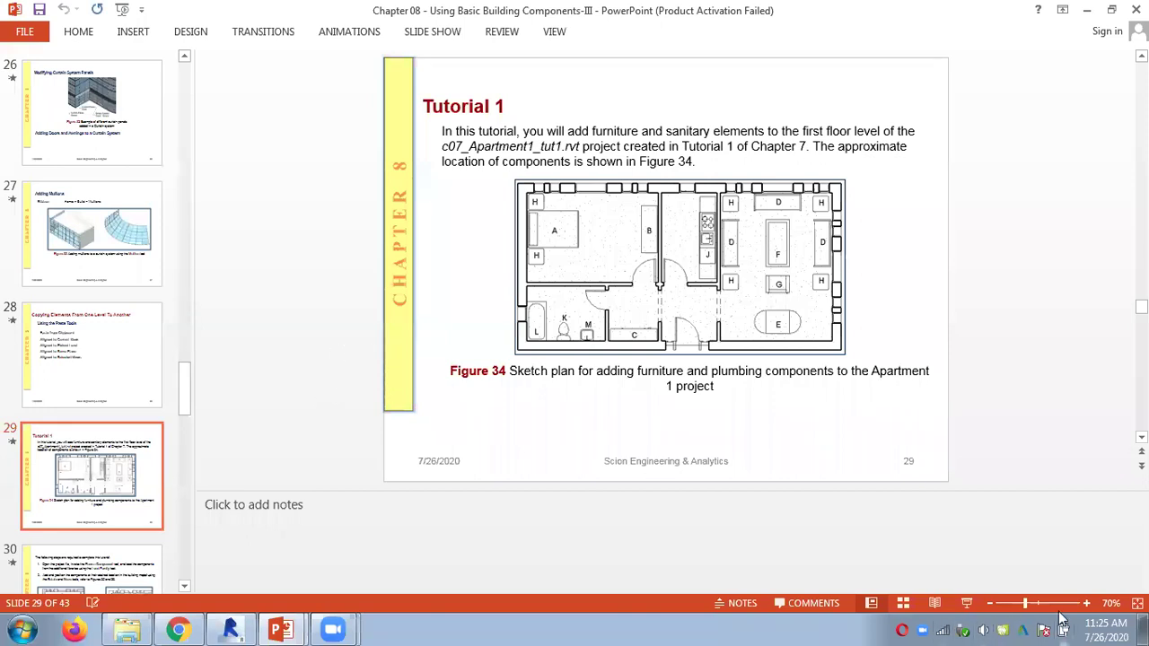
{"action": "left_click", "coordinate": [1085, 602]}
{"action": "left_click", "coordinate": [1086, 603]}
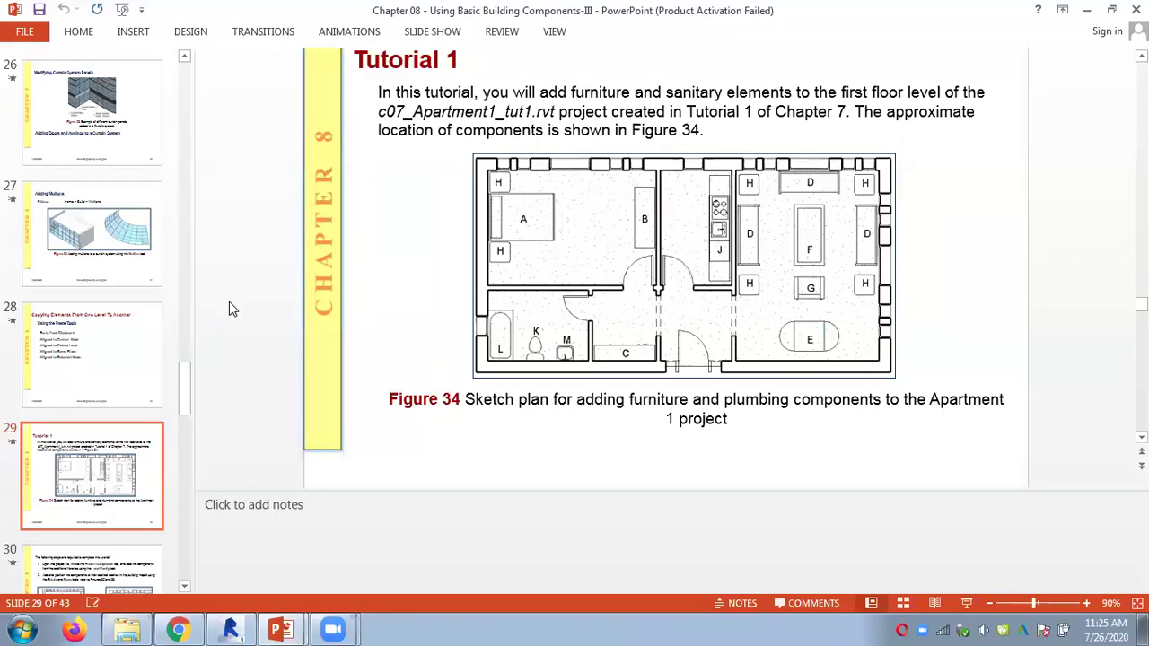
{"action": "scroll", "coordinate": [229, 309], "scroll_direction": "down", "scroll_amount": 1}
{"action": "scroll", "coordinate": [229, 308], "scroll_direction": "down", "scroll_amount": 1}
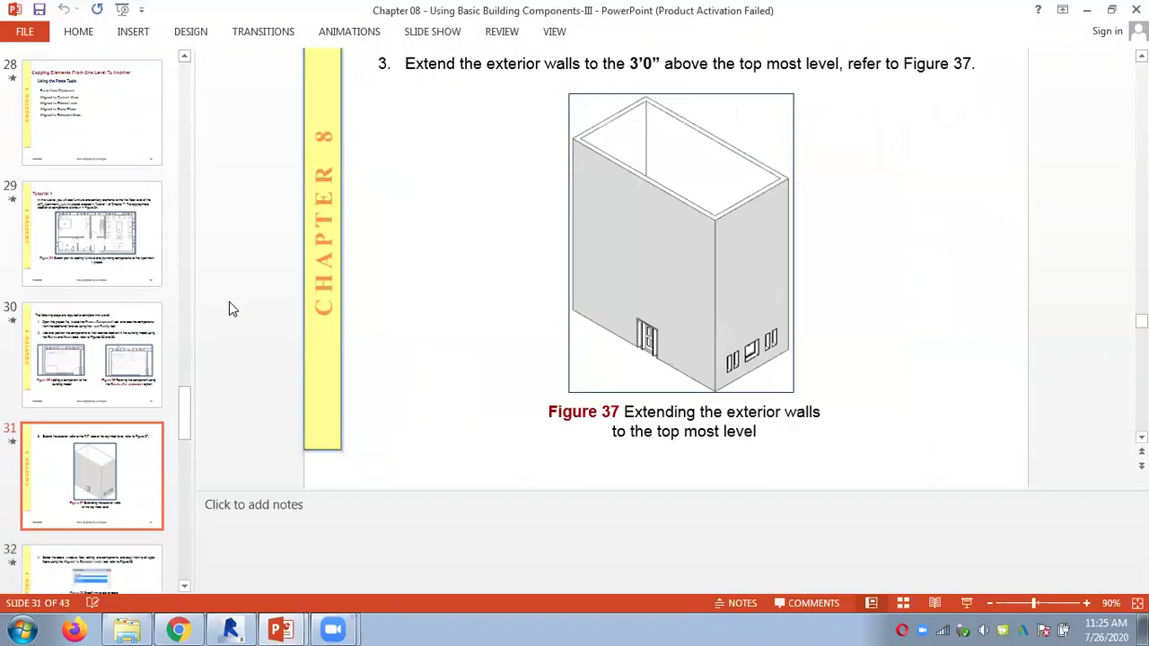
{"action": "scroll", "coordinate": [229, 309], "scroll_direction": "down", "scroll_amount": 3}
{"action": "scroll", "coordinate": [229, 309], "scroll_direction": "up", "scroll_amount": 4}
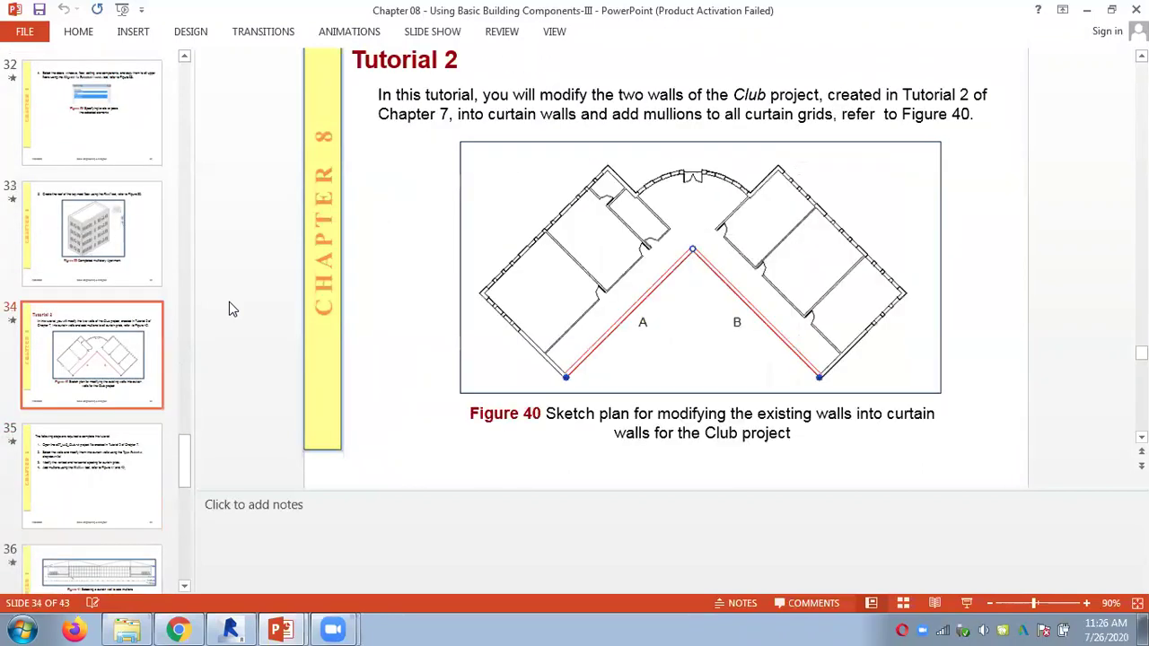
{"action": "scroll", "coordinate": [229, 306], "scroll_direction": "up", "scroll_amount": 4}
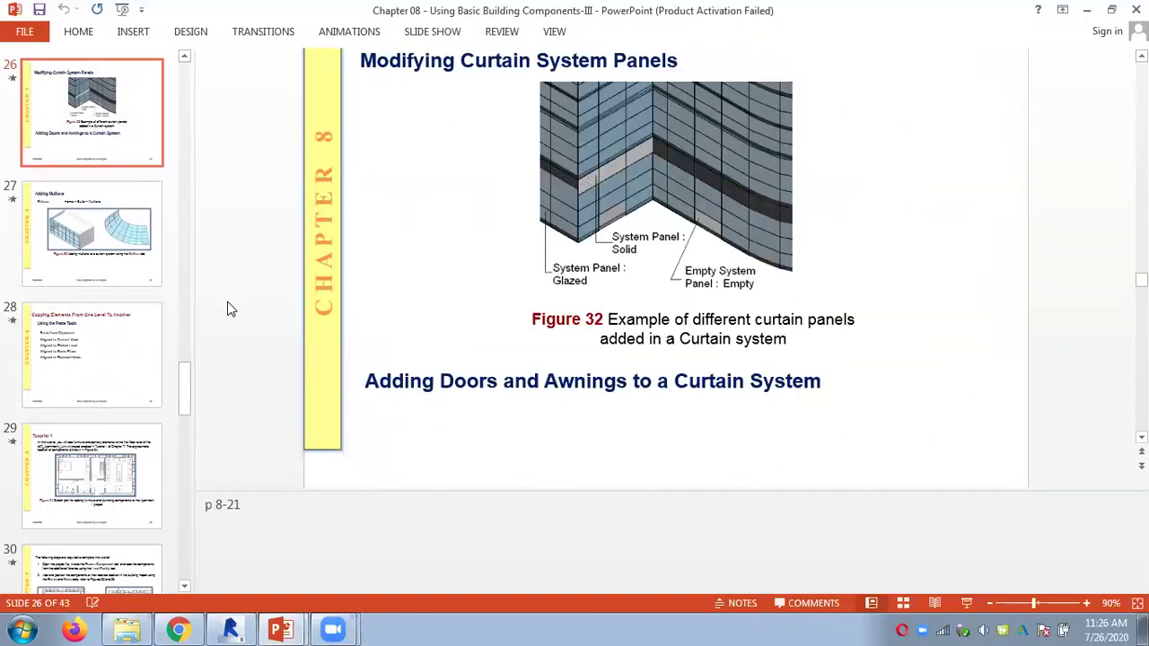
{"action": "scroll", "coordinate": [229, 309], "scroll_direction": "down", "scroll_amount": 2}
{"action": "scroll", "coordinate": [229, 308], "scroll_direction": "up", "scroll_amount": 3}
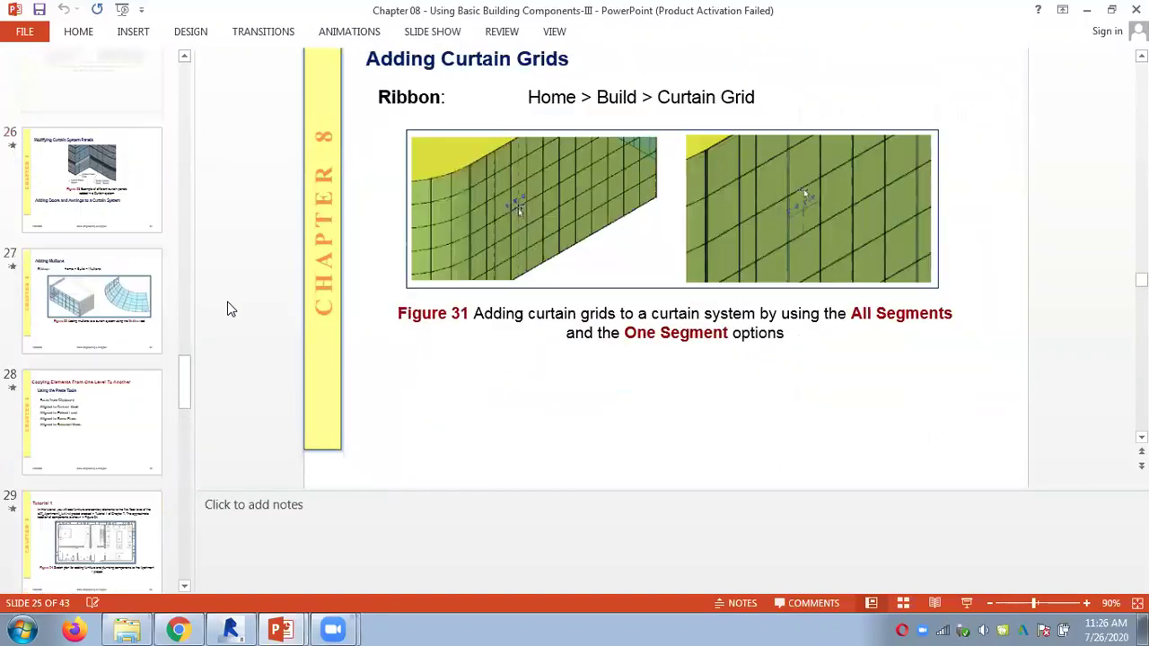
{"action": "scroll", "coordinate": [228, 311], "scroll_direction": "down", "scroll_amount": 4}
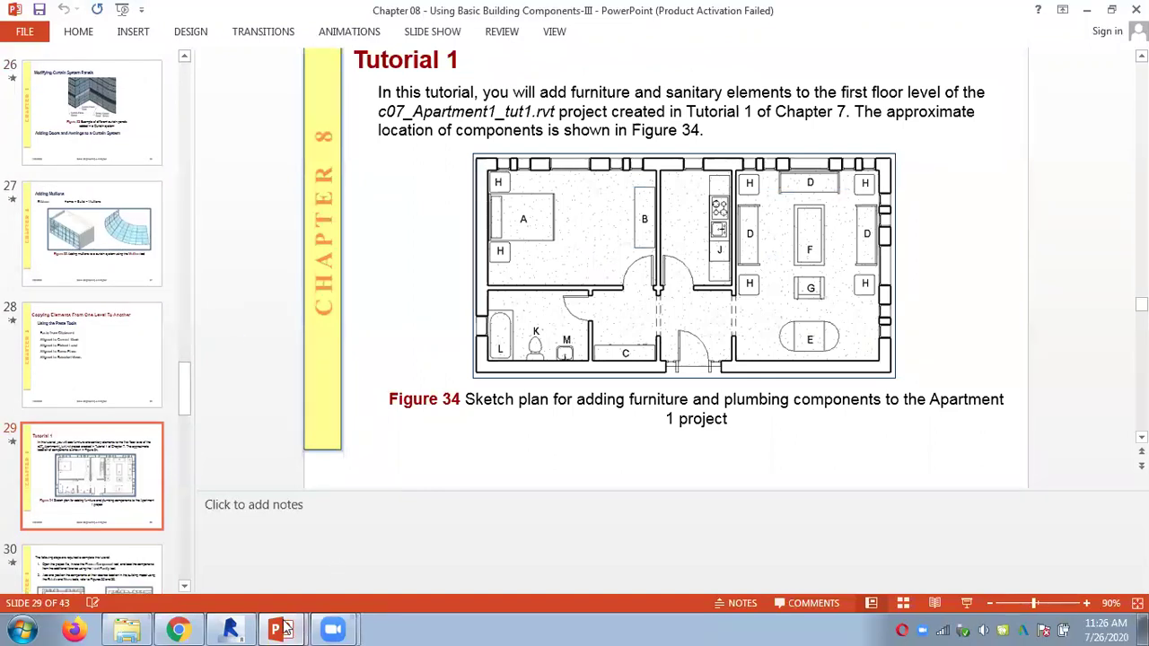
{"action": "left_click", "coordinate": [230, 629]}
{"action": "scroll", "coordinate": [408, 349], "scroll_direction": "down", "scroll_amount": 3}
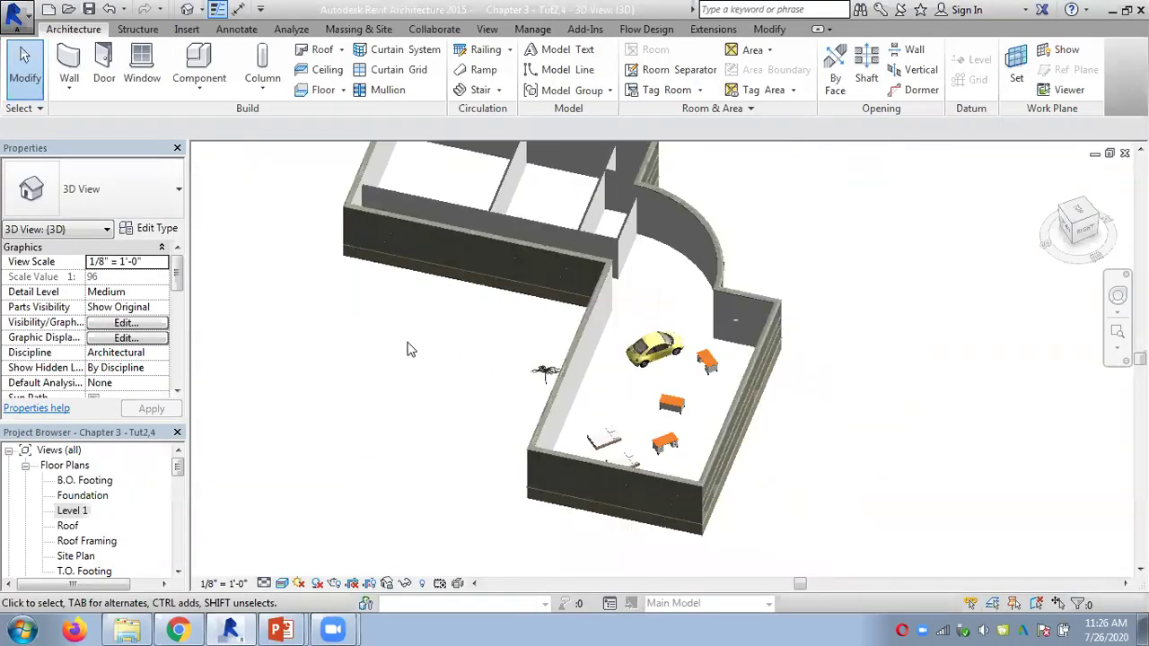
{"action": "middle_click_drag", "start_coordinate": [441, 335], "coordinate": [579, 362], "text": "shift"}
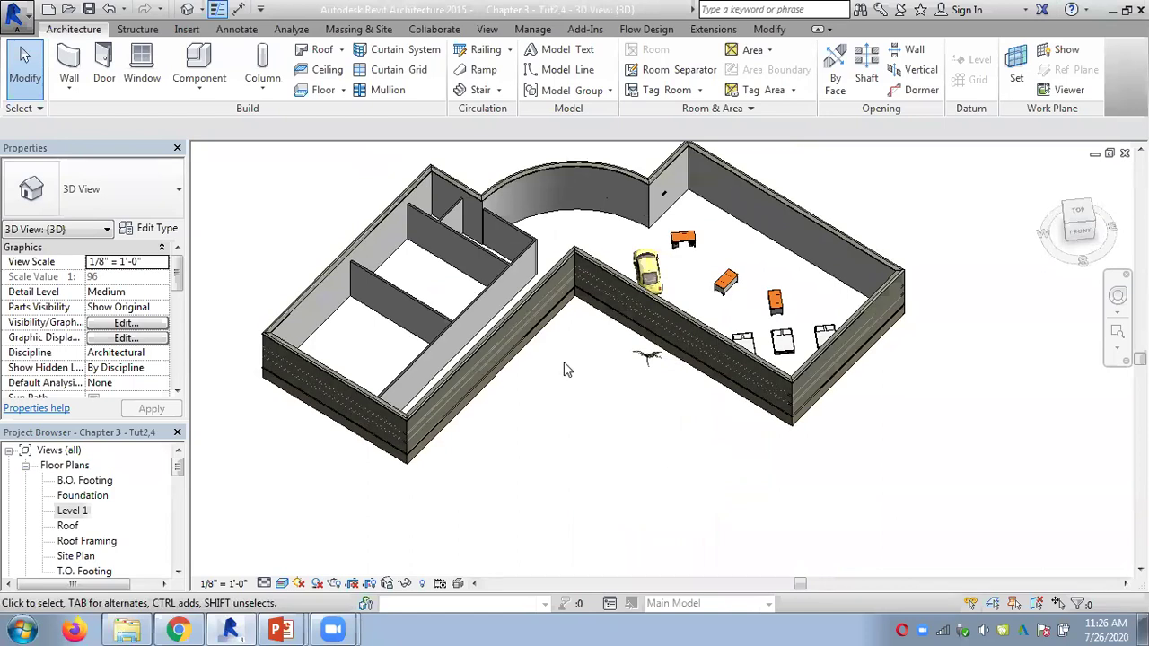
{"action": "left_click", "coordinate": [201, 89]}
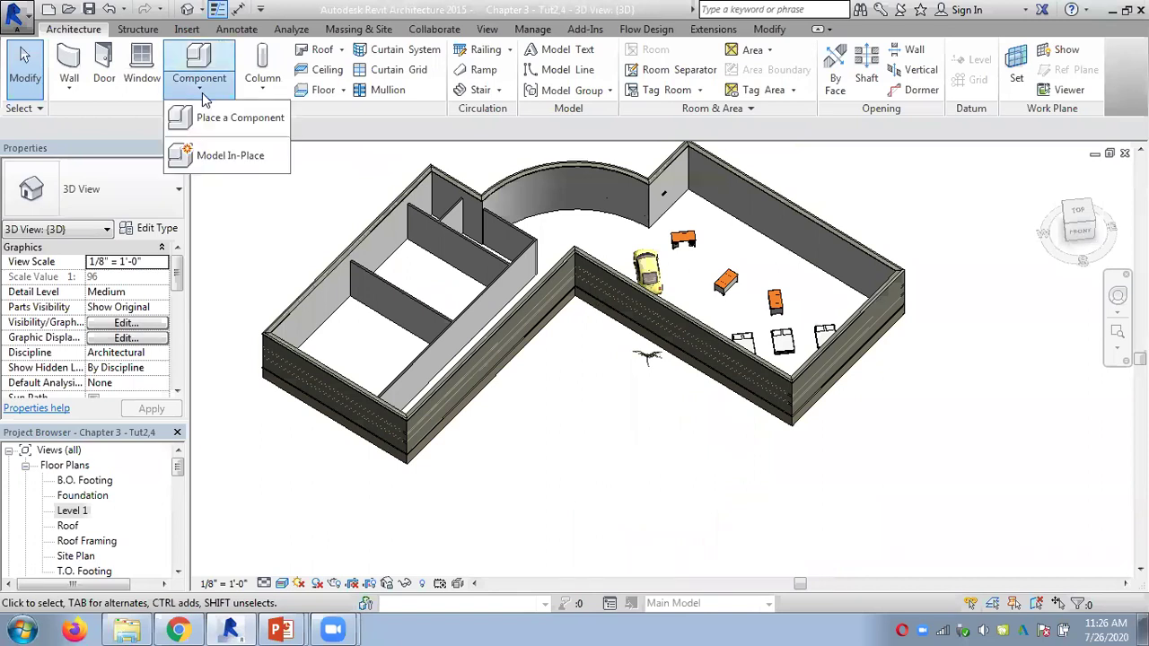
{"action": "left_click", "coordinate": [216, 118]}
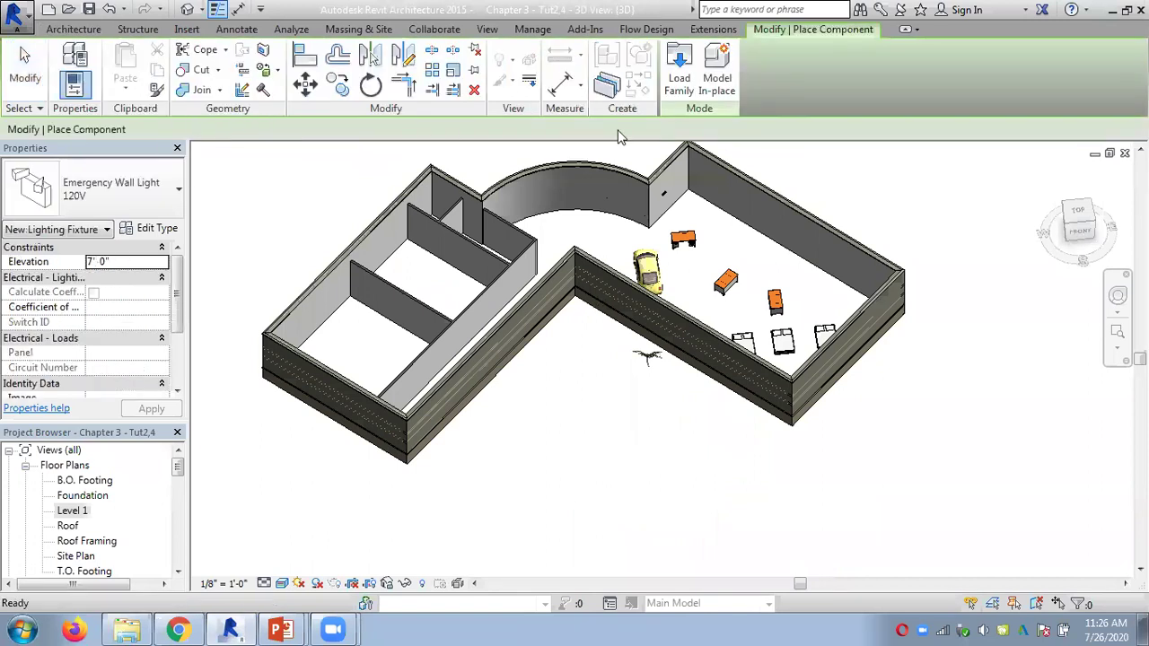
{"action": "left_click", "coordinate": [680, 81]}
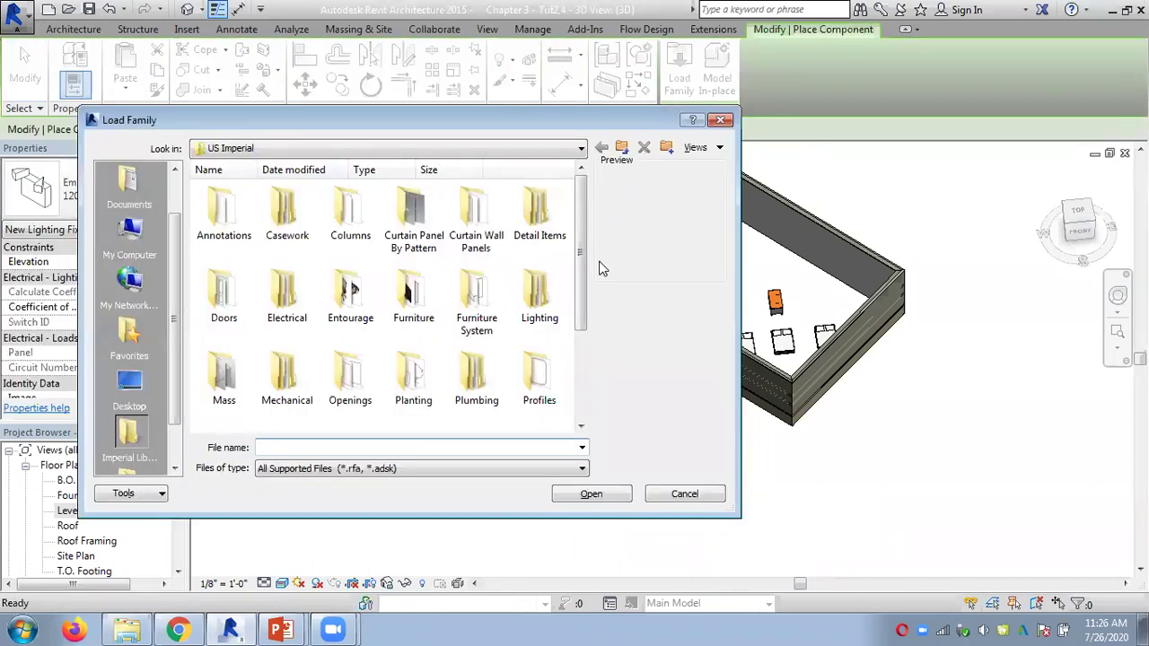
{"action": "mouse_move", "coordinate": [575, 307]}
{"action": "left_mouse_down"}
{"action": "mouse_move", "coordinate": [579, 402]}
{"action": "mouse_move", "coordinate": [579, 296]}
{"action": "left_mouse_up"}
{"action": "left_click", "coordinate": [682, 494]}
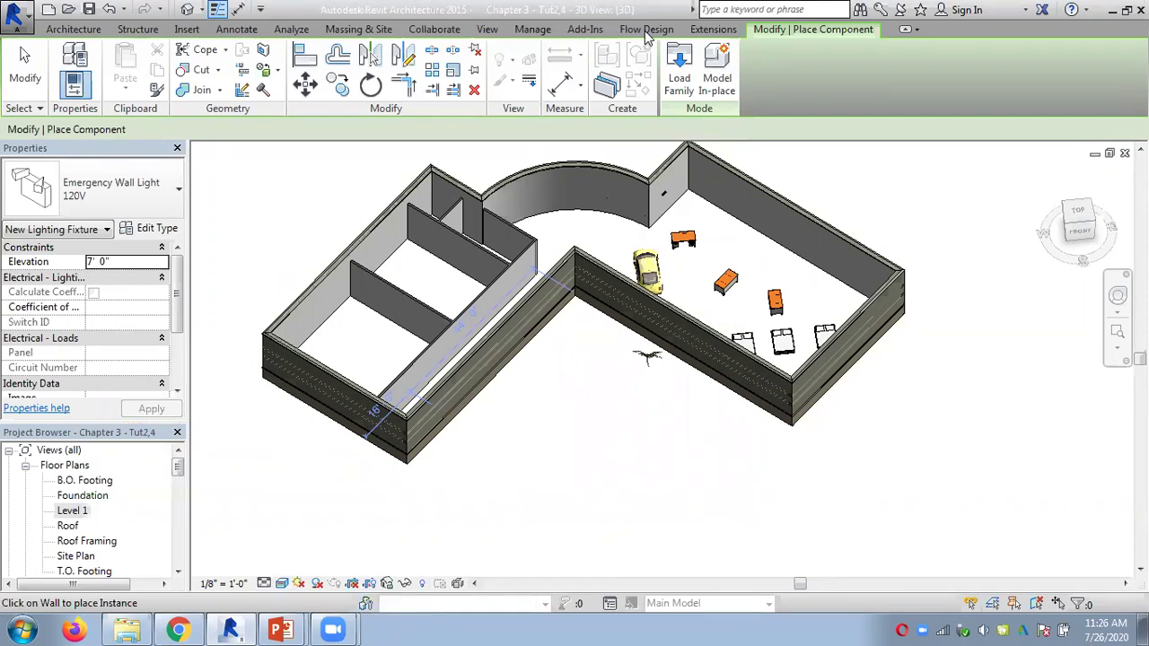
{"action": "scroll", "coordinate": [709, 283], "scroll_direction": "up", "scroll_amount": 2}
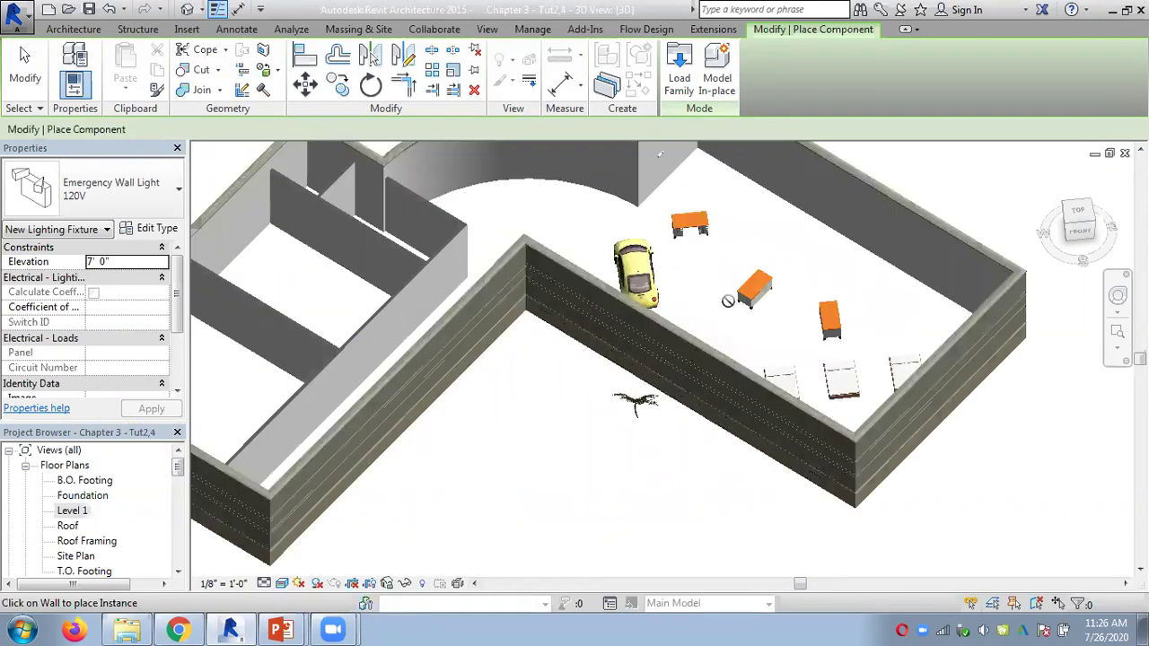
{"action": "middle_click_drag", "start_coordinate": [708, 282], "coordinate": [773, 306], "text": "shift"}
Turn the RPC Beetle car to a new orientation with four Spacebar rotations, then deselect it.
{"action": "key", "text": "Escape"}
{"action": "key", "text": "Escape"}
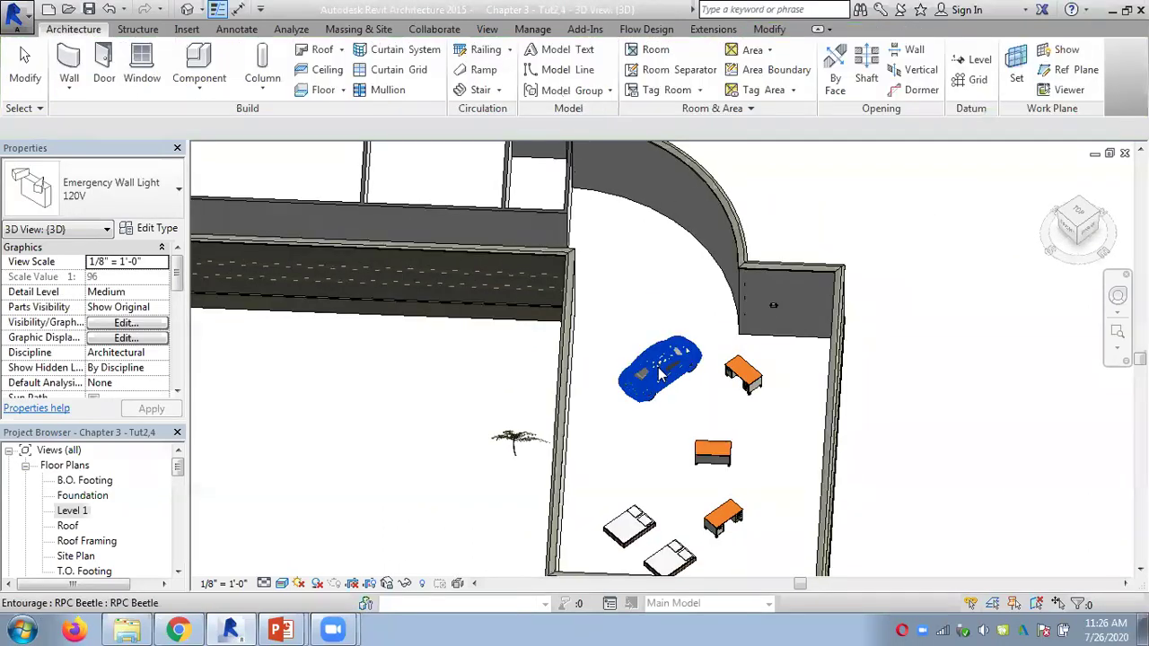
{"action": "left_click", "coordinate": [661, 371]}
{"action": "key", "text": "space"}
{"action": "key", "text": "space"}
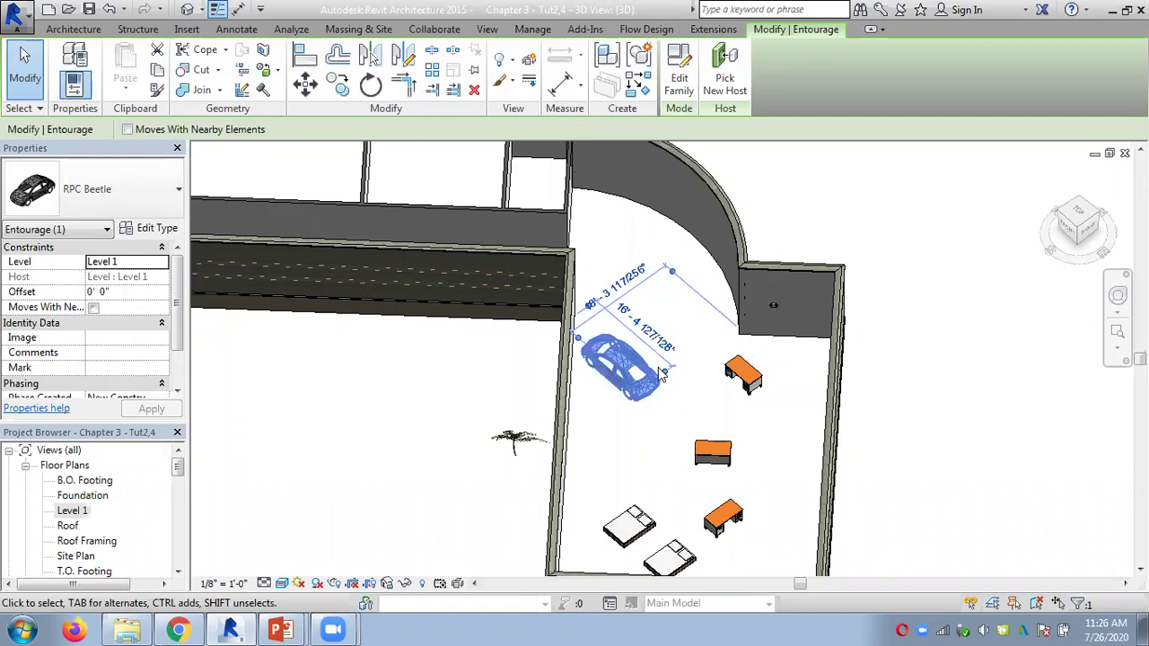
{"action": "key", "text": "space"}
{"action": "key", "text": "space"}
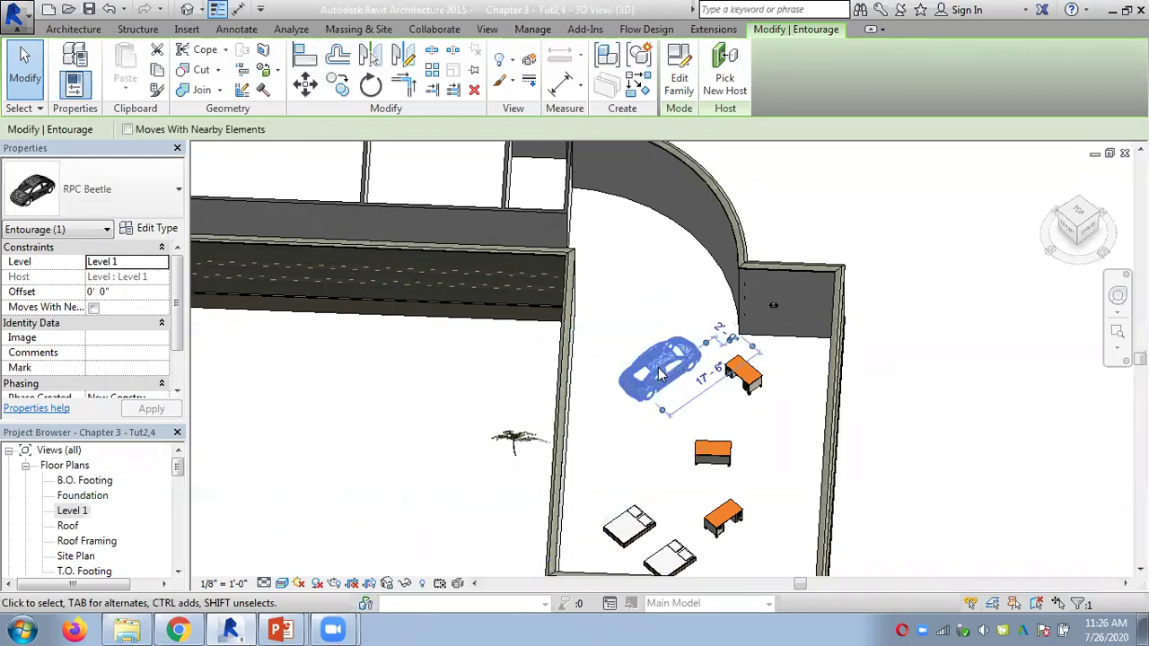
{"action": "key", "text": "space"}
{"action": "key", "text": "space"}
{"action": "key", "text": "space"}
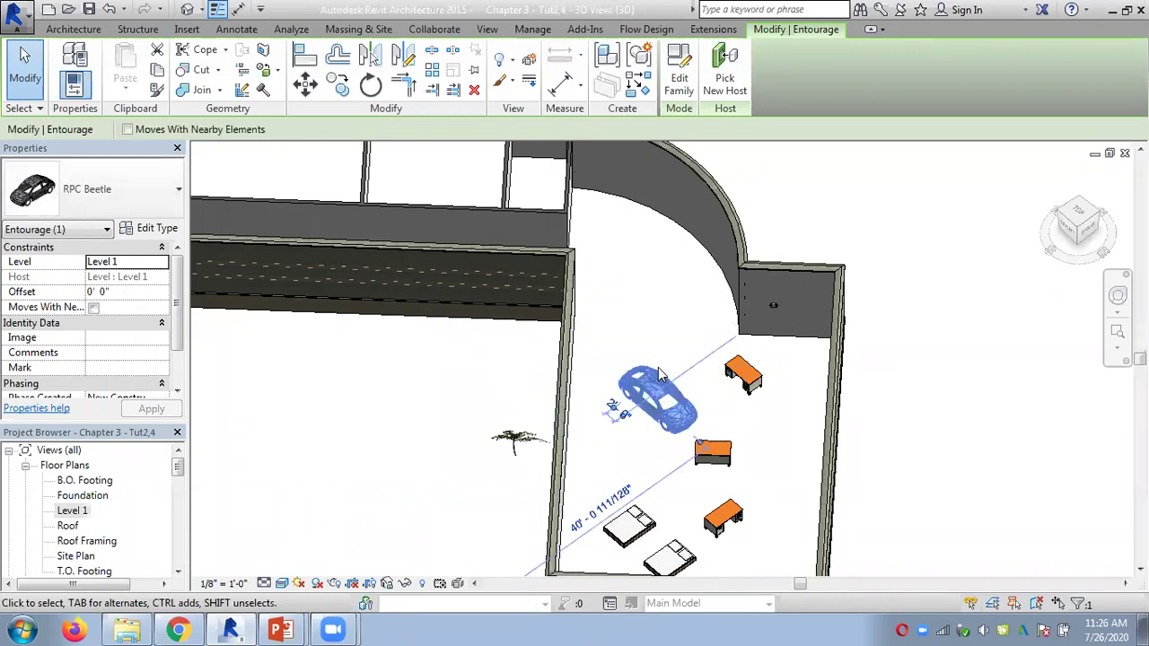
{"action": "key", "text": "space"}
{"action": "key", "text": "space"}
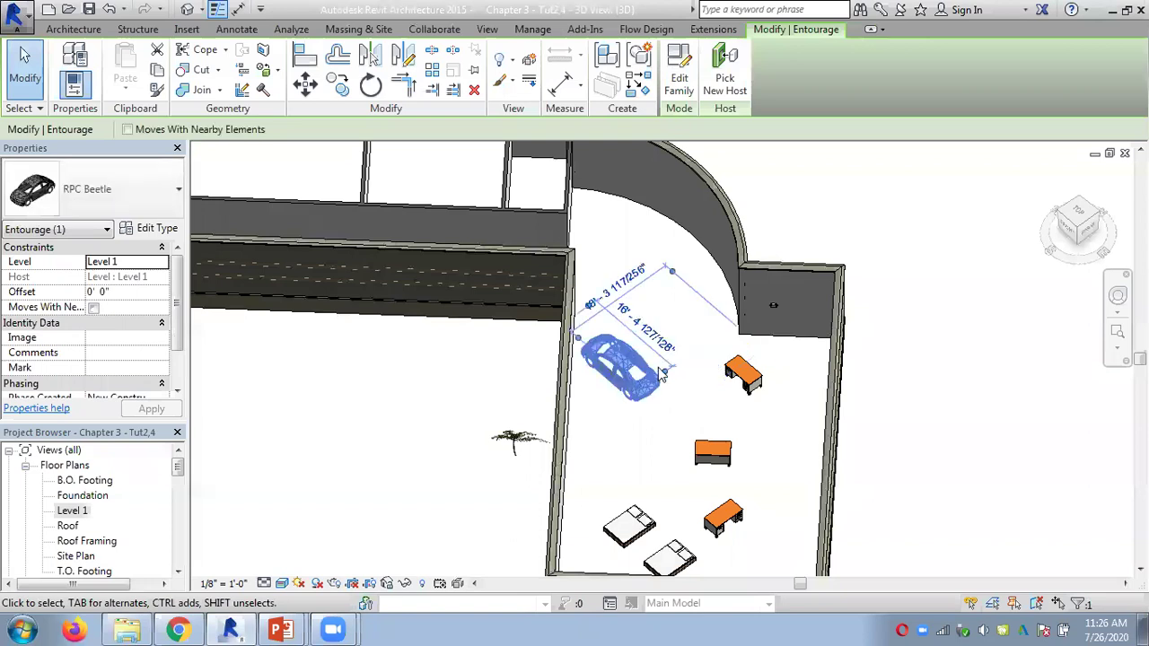
{"action": "left_click", "coordinate": [895, 363]}
{"action": "scroll", "coordinate": [895, 362], "scroll_direction": "down", "scroll_amount": 3}
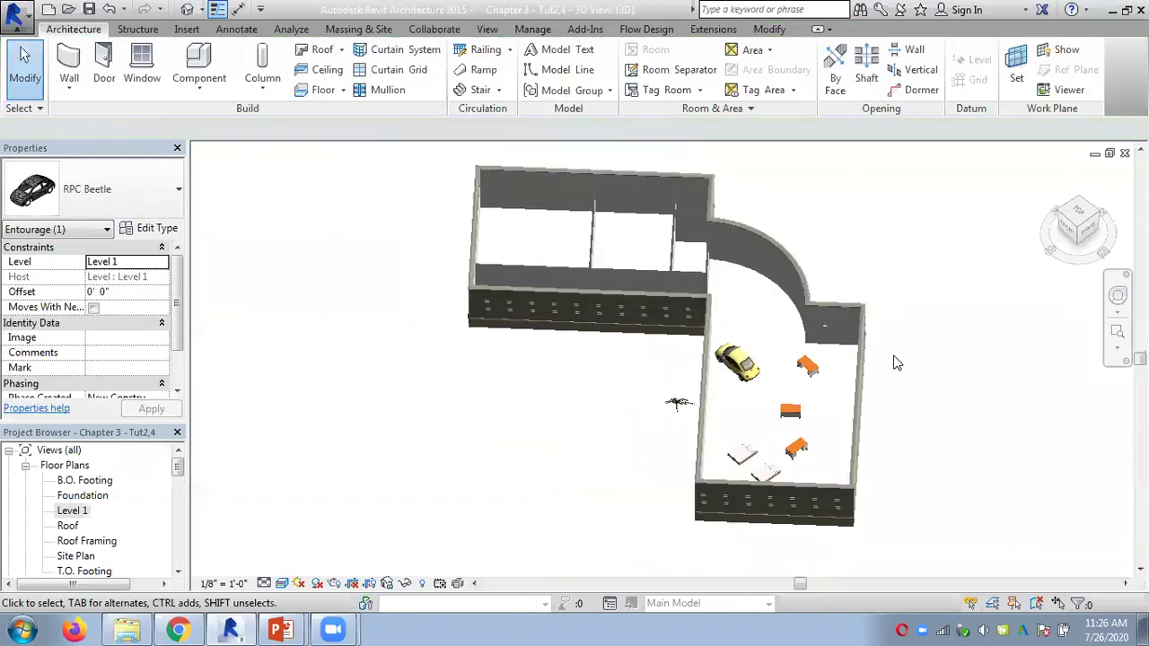
{"action": "left_click", "coordinate": [269, 628]}
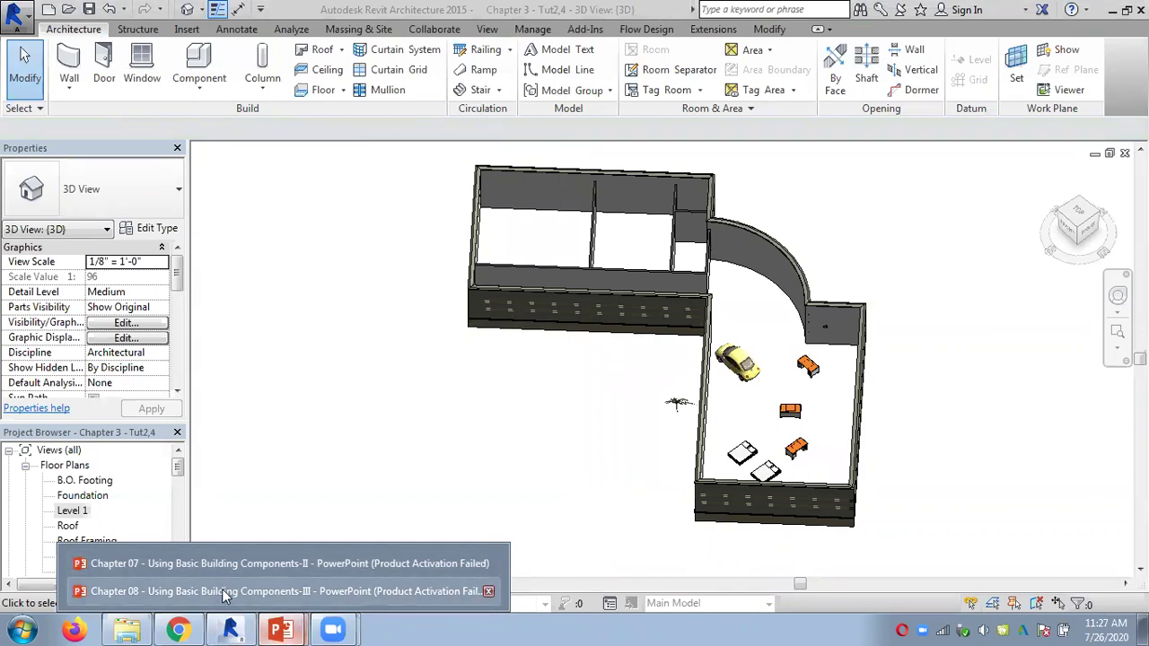
Bring the Chapter 08 deck forward, scroll back to slide 1, then return to Revit.
{"action": "left_click", "coordinate": [224, 592]}
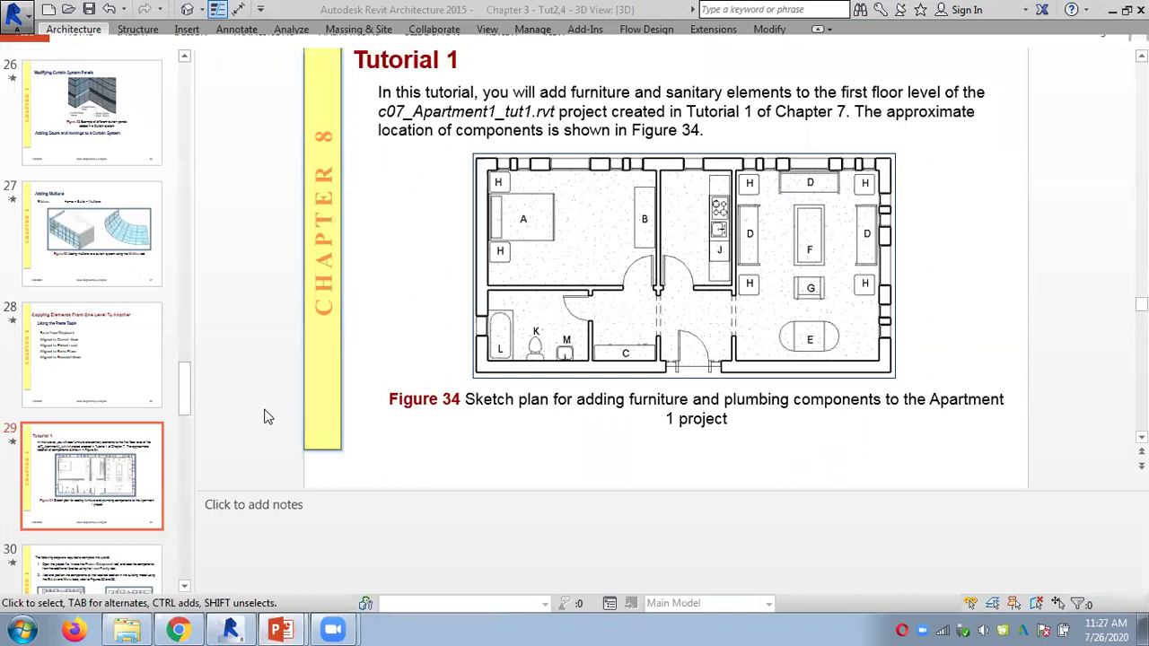
{"action": "scroll", "coordinate": [266, 416], "scroll_direction": "up", "scroll_amount": 18}
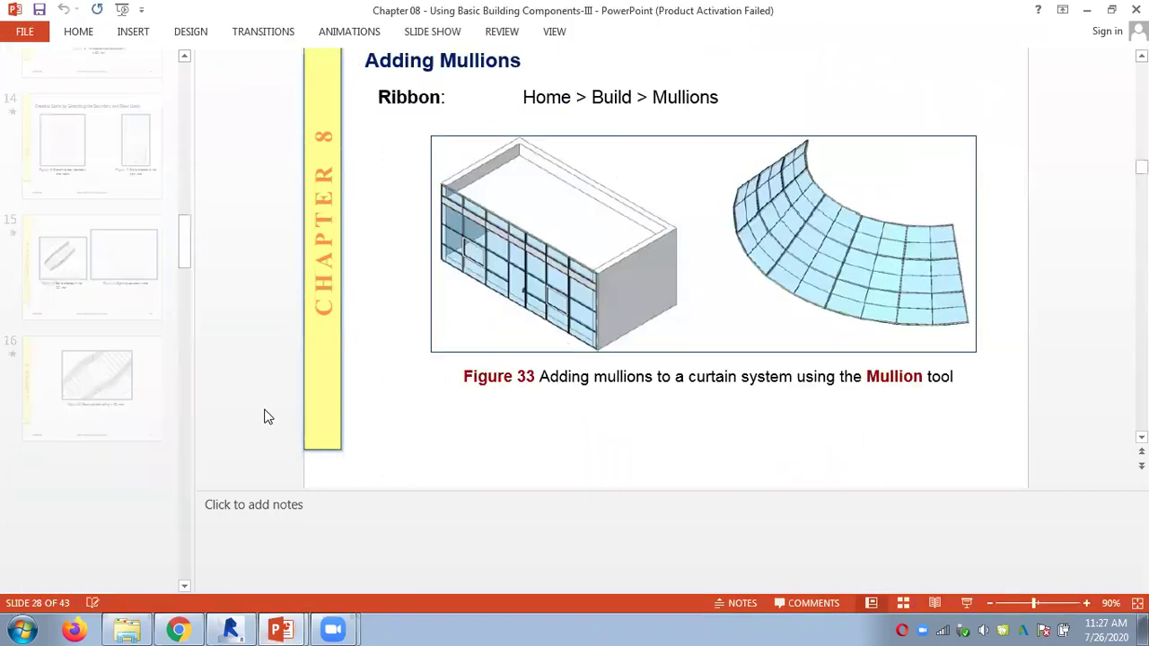
{"action": "scroll", "coordinate": [266, 415], "scroll_direction": "up", "scroll_amount": 8}
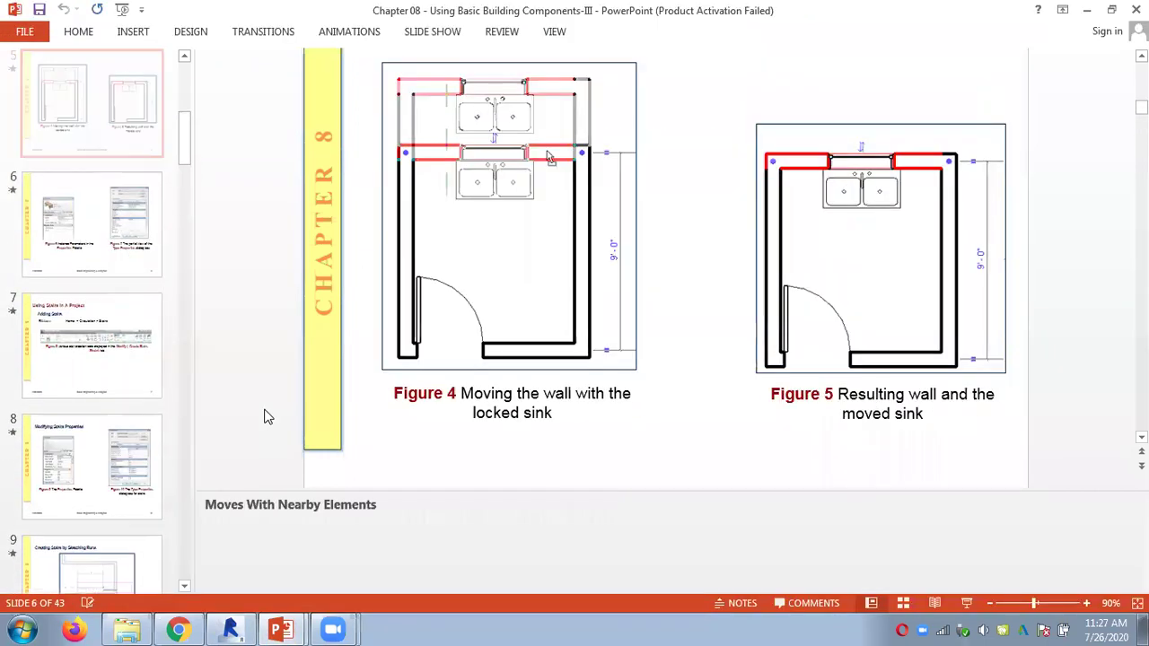
{"action": "scroll", "coordinate": [266, 415], "scroll_direction": "up", "scroll_amount": 5}
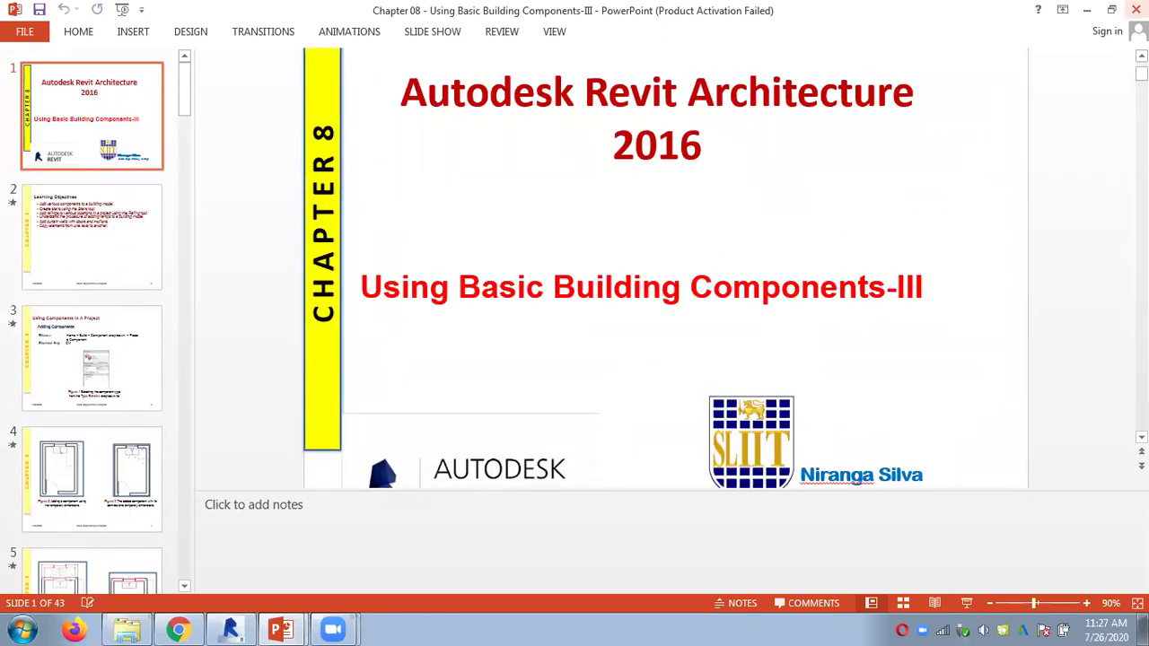
{"action": "key", "text": "alt+Tab"}
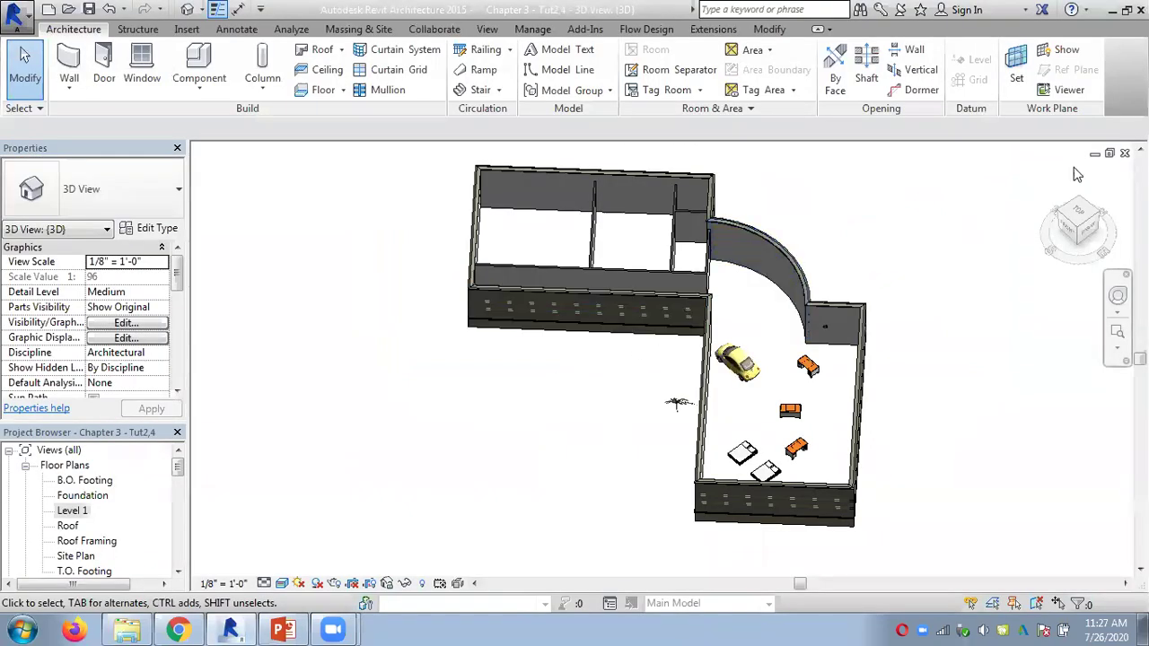
Close the 3D view and delete the beds, furniture and outer wall of the large room.
{"action": "left_click", "coordinate": [1125, 153]}
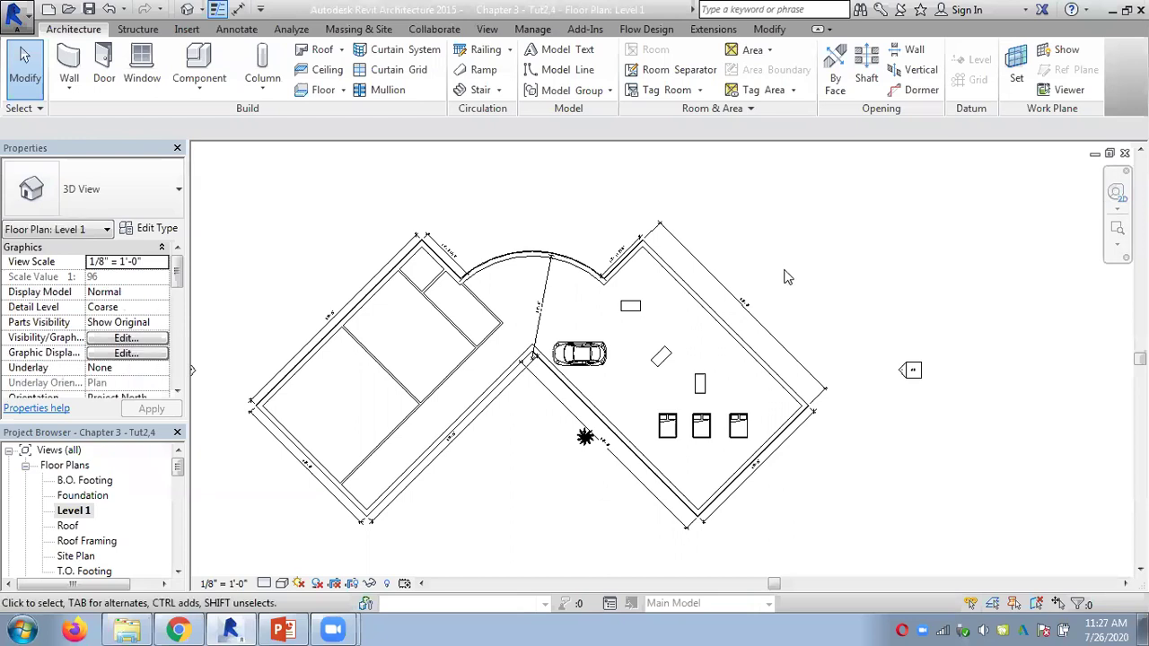
{"action": "scroll", "coordinate": [909, 231], "scroll_direction": "down", "scroll_amount": 1}
{"action": "scroll", "coordinate": [744, 298], "scroll_direction": "up", "scroll_amount": 2}
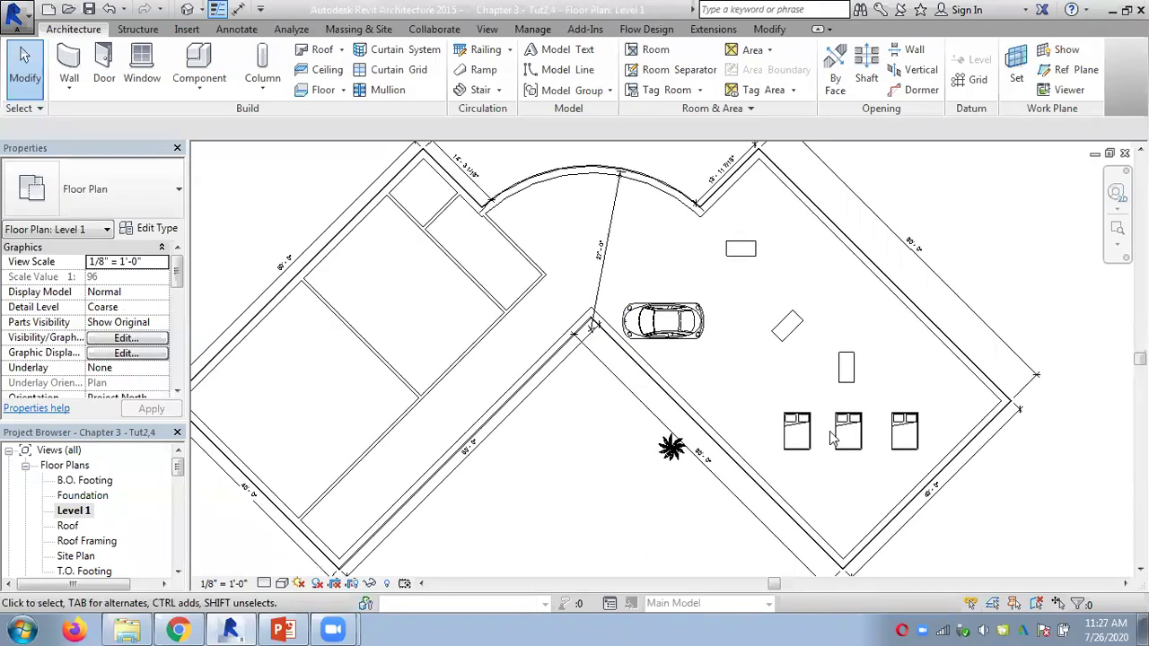
{"action": "left_click_drag", "start_coordinate": [919, 456], "coordinate": [762, 327]}
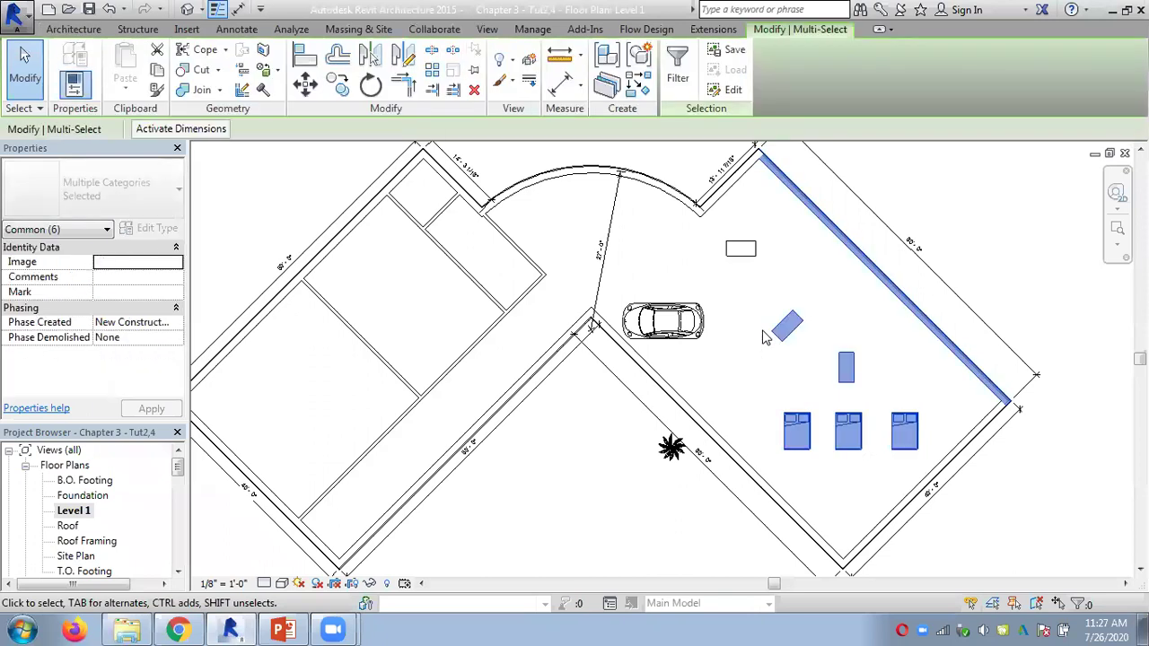
{"action": "key", "text": "Delete"}
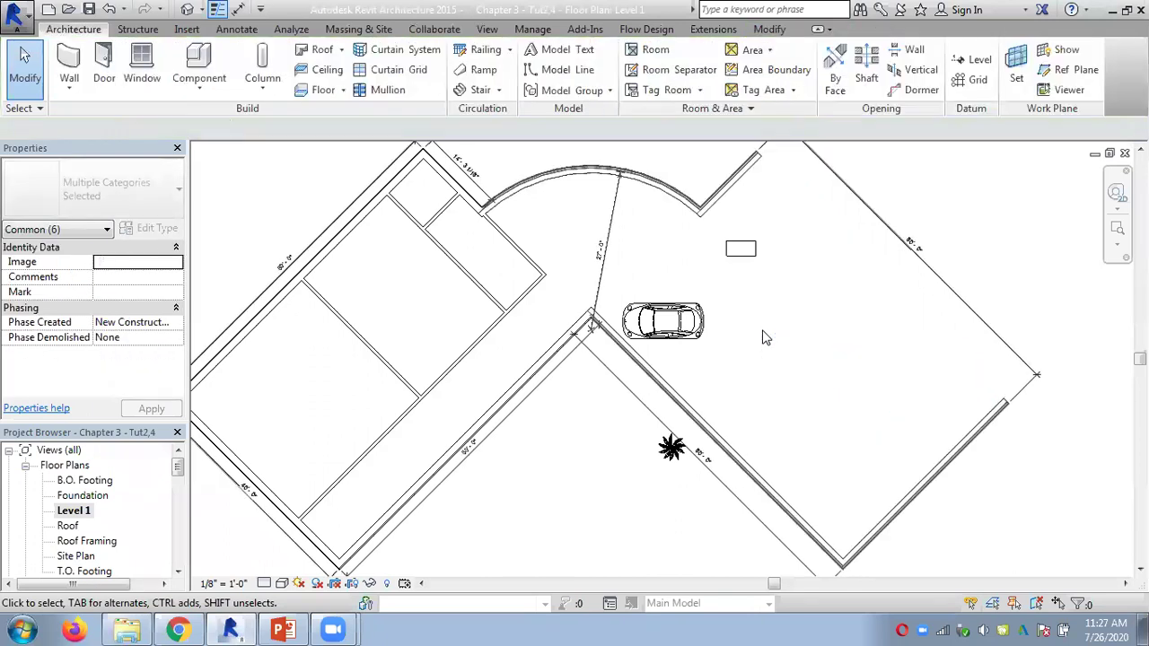
Delete the car, the small rectangle and the plant symbol from the plan.
{"action": "left_click_drag", "start_coordinate": [774, 236], "coordinate": [688, 330]}
{"action": "key", "text": "Delete"}
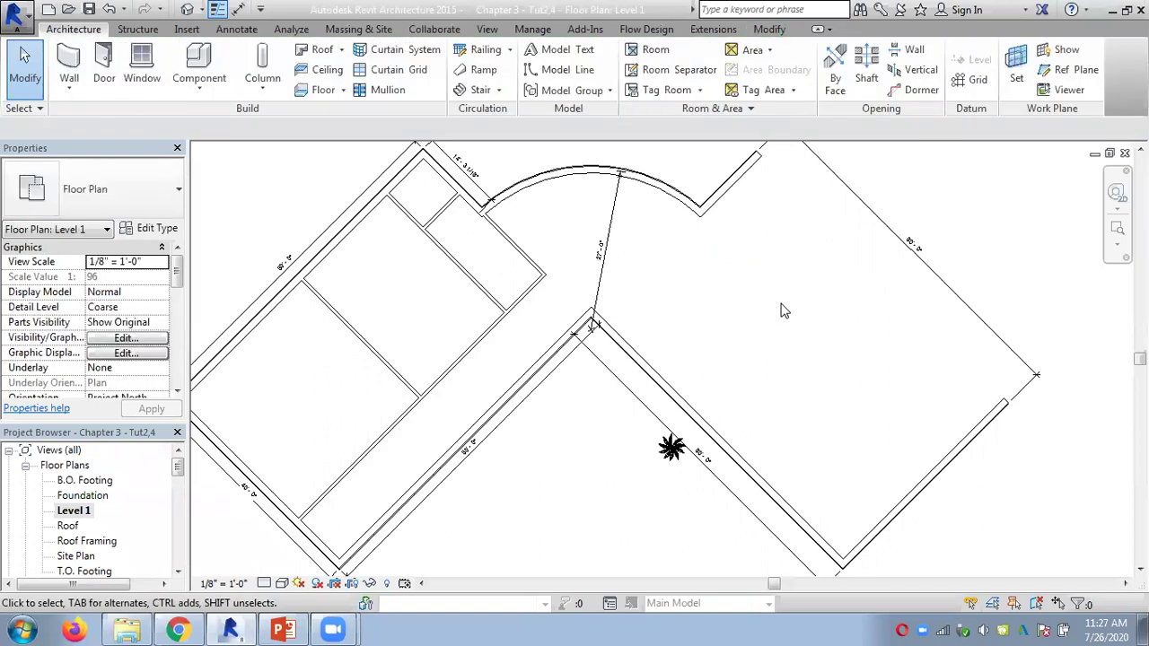
{"action": "left_click", "coordinate": [673, 449]}
{"action": "key", "text": "Delete"}
{"action": "scroll", "coordinate": [812, 318], "scroll_direction": "down", "scroll_amount": 1}
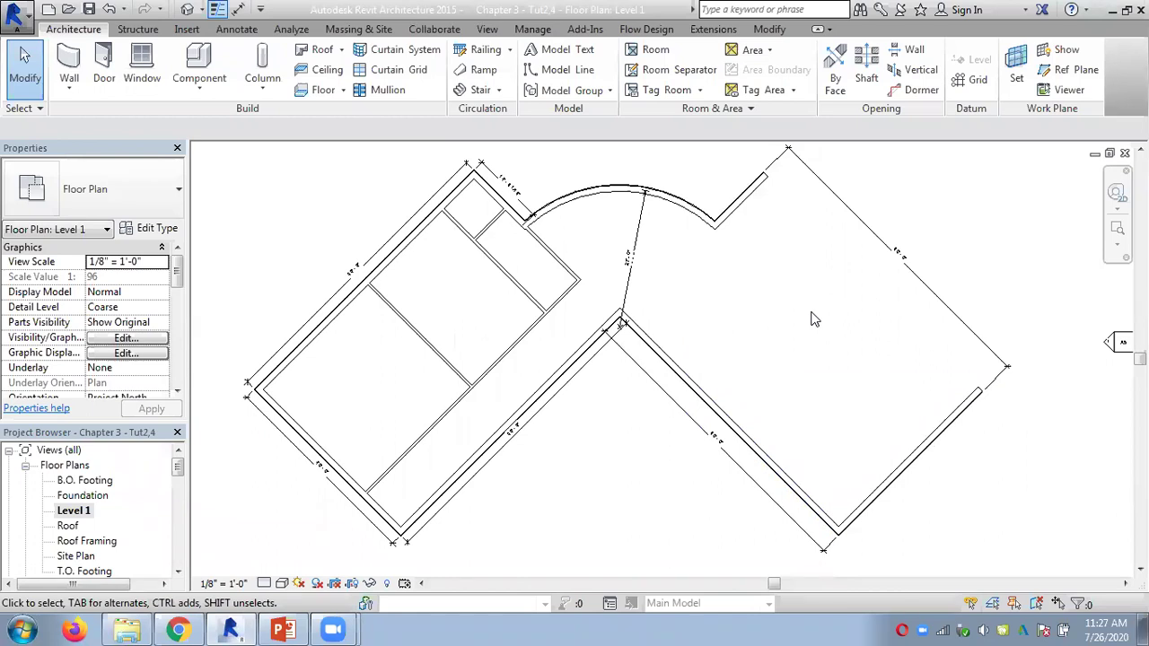
{"action": "left_click", "coordinate": [289, 628]}
Page the PowerPoint deck down to slide 27 'Rooms', then return to Revit.
{"action": "left_click", "coordinate": [285, 628]}
{"action": "left_click", "coordinate": [289, 629]}
{"action": "scroll", "coordinate": [303, 333], "scroll_direction": "down", "scroll_amount": 1}
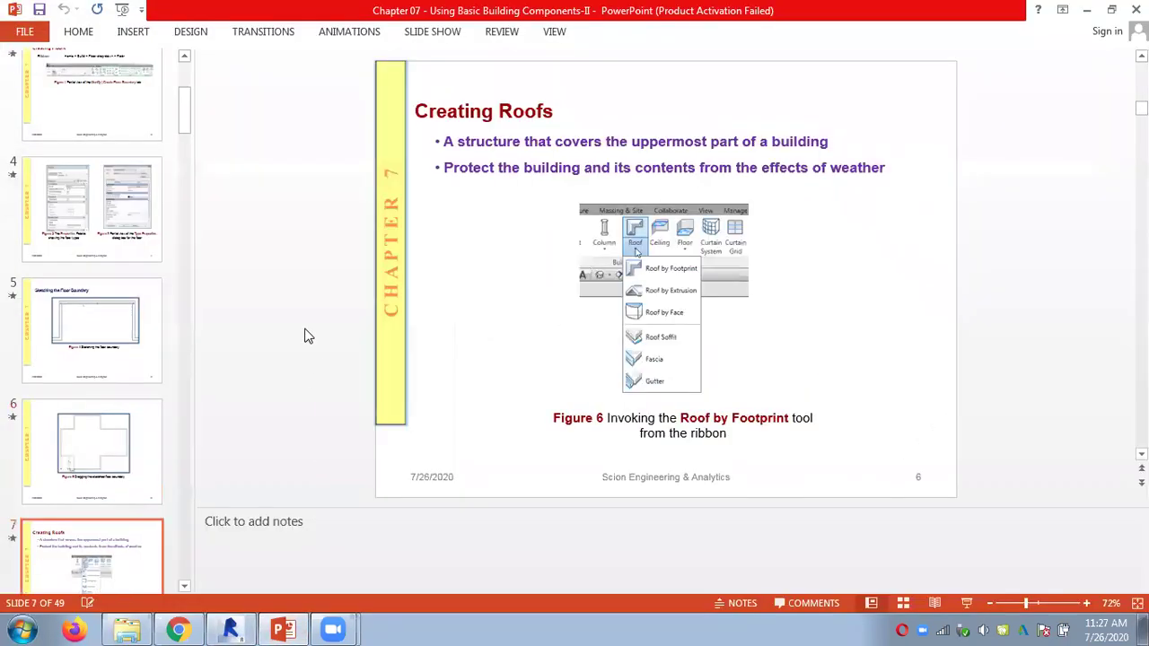
{"action": "scroll", "coordinate": [305, 335], "scroll_direction": "down", "scroll_amount": 4}
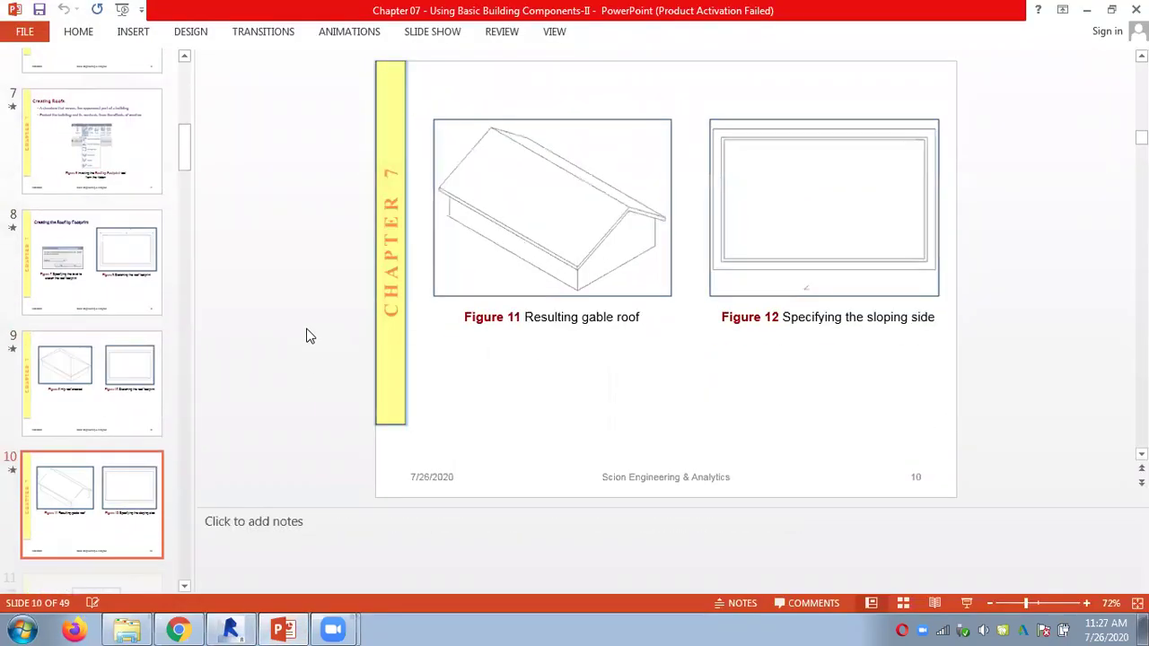
{"action": "scroll", "coordinate": [305, 335], "scroll_direction": "down", "scroll_amount": 4}
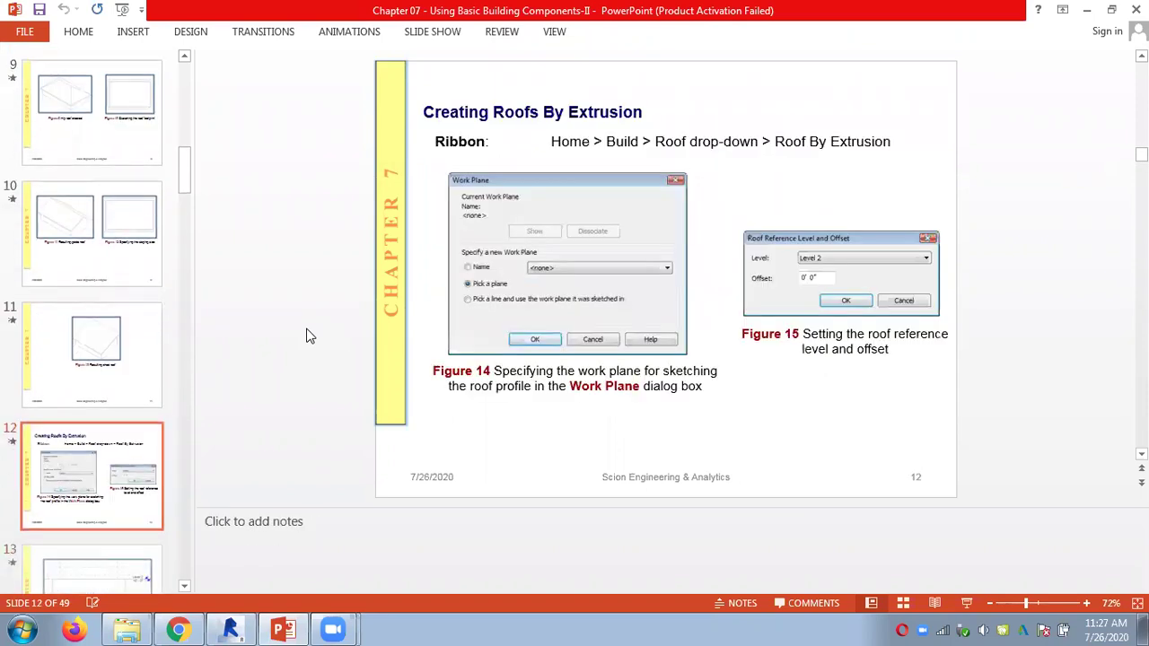
{"action": "scroll", "coordinate": [305, 335], "scroll_direction": "down", "scroll_amount": 3}
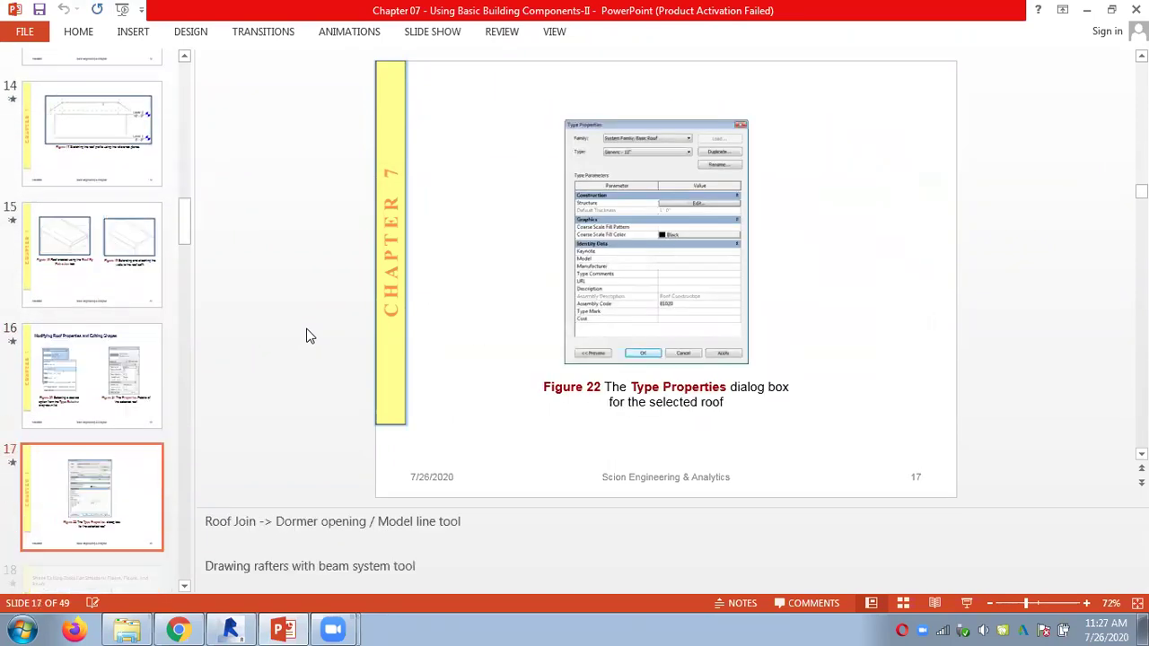
{"action": "scroll", "coordinate": [305, 336], "scroll_direction": "down", "scroll_amount": 4}
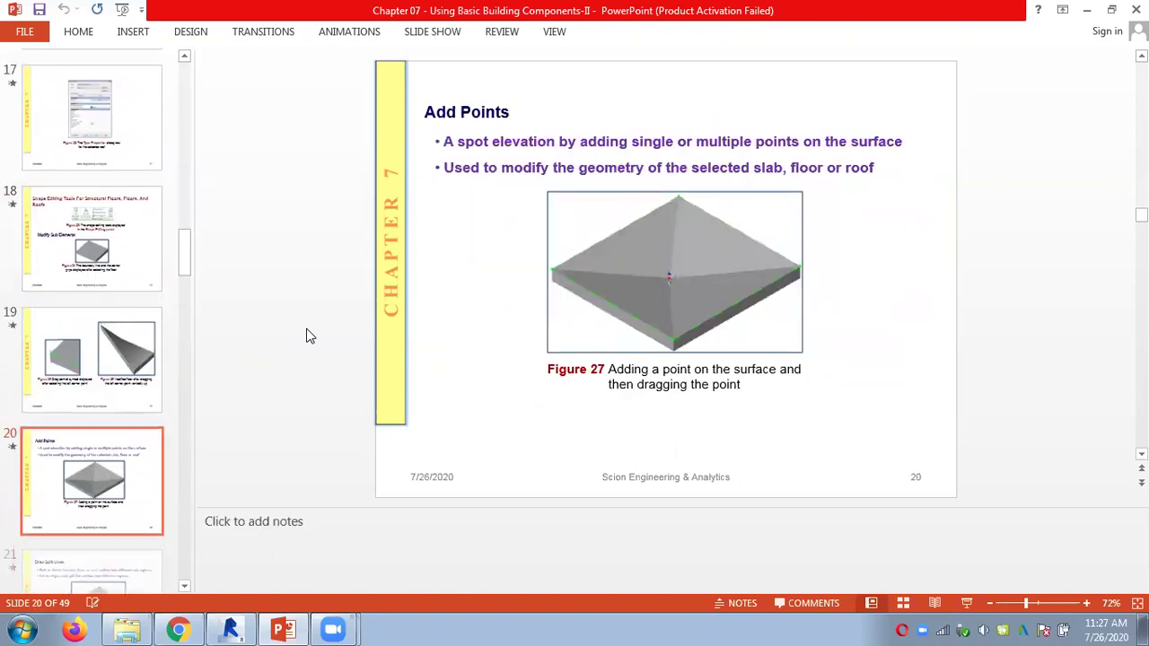
{"action": "scroll", "coordinate": [306, 336], "scroll_direction": "down", "scroll_amount": 5}
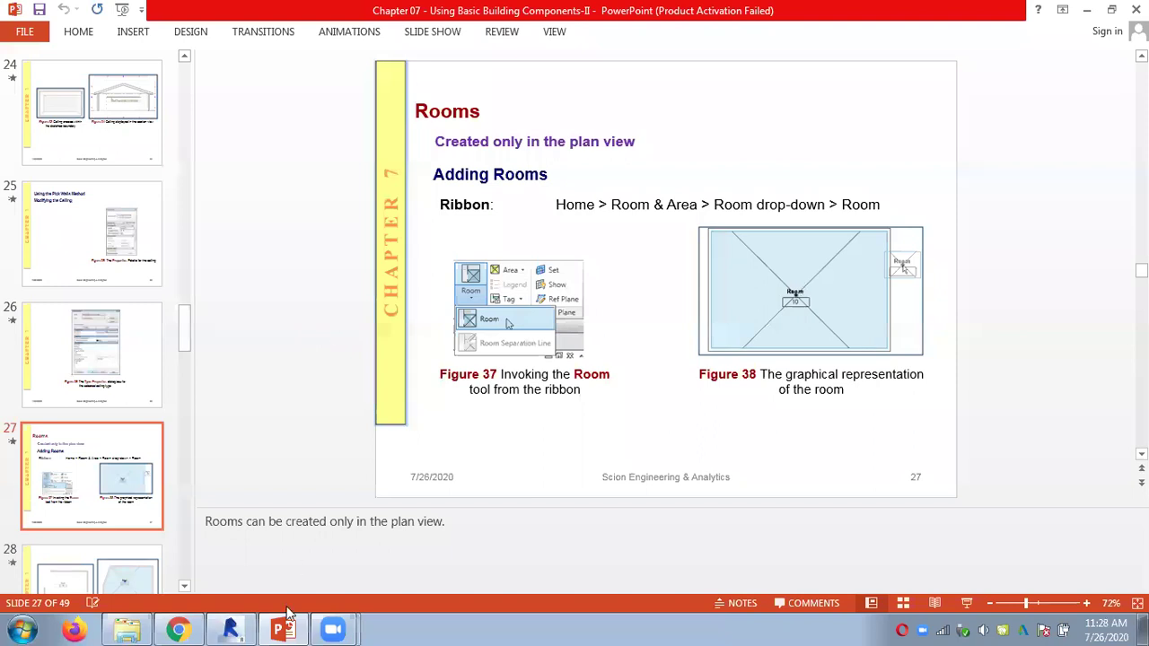
{"action": "left_click", "coordinate": [236, 628]}
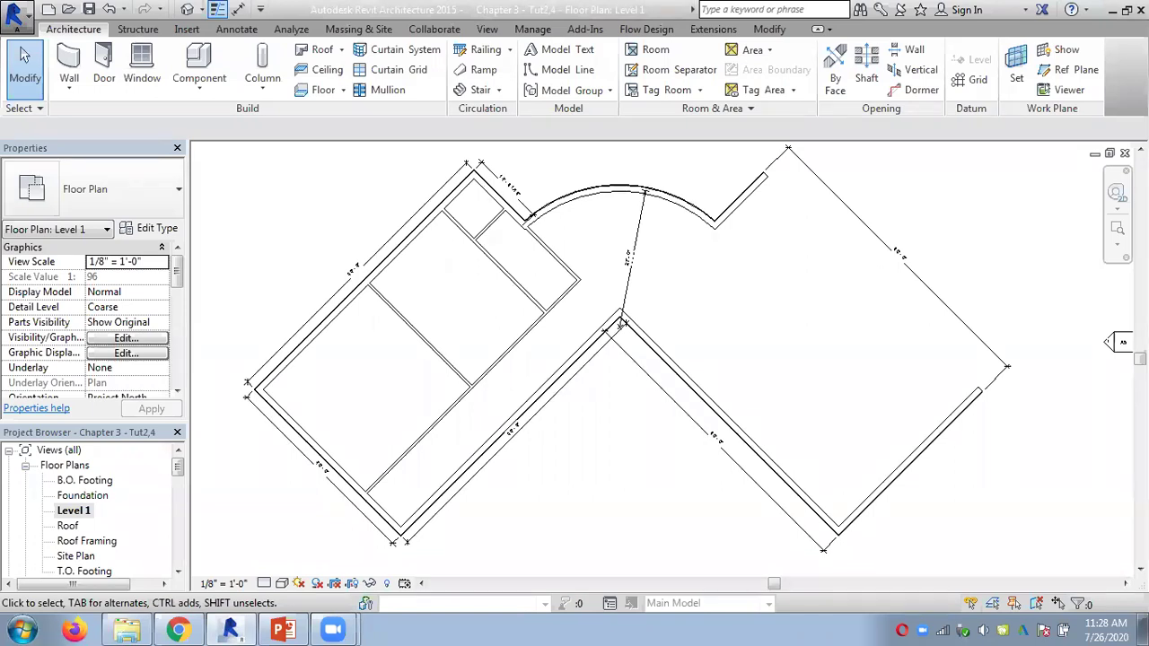
Close the project without saving and reopen Chapter 3 - Tut2,4 at its Level 1 plan.
{"action": "left_click", "coordinate": [1124, 152]}
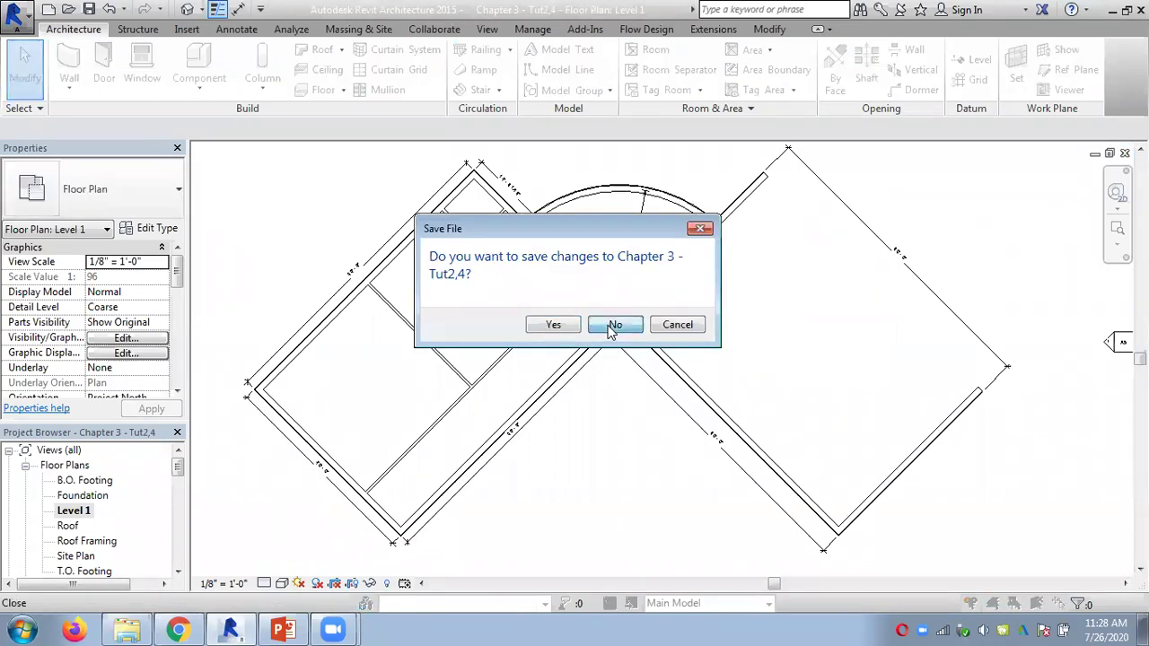
{"action": "left_click", "coordinate": [613, 326]}
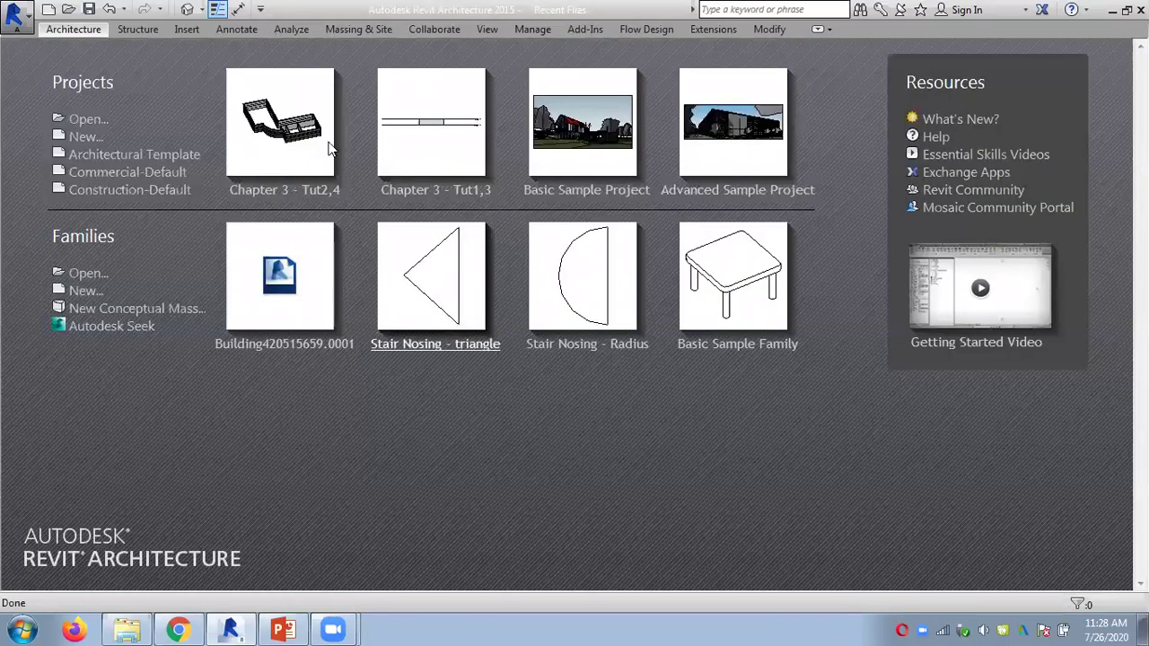
{"action": "left_click", "coordinate": [331, 148]}
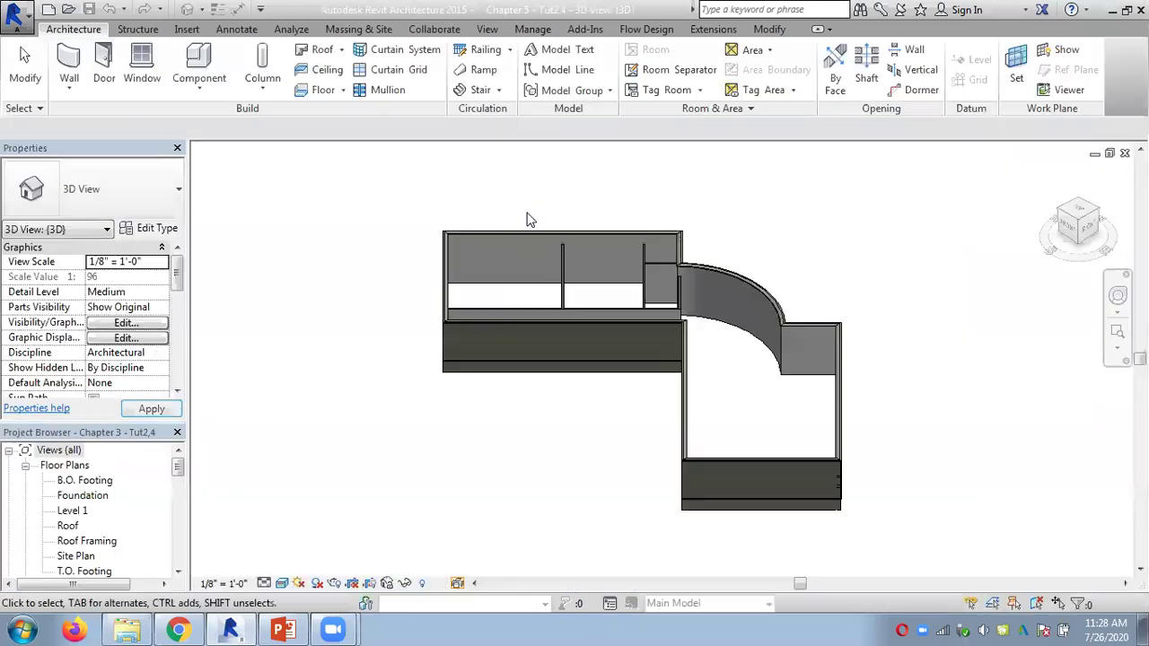
{"action": "double_click", "coordinate": [72, 511]}
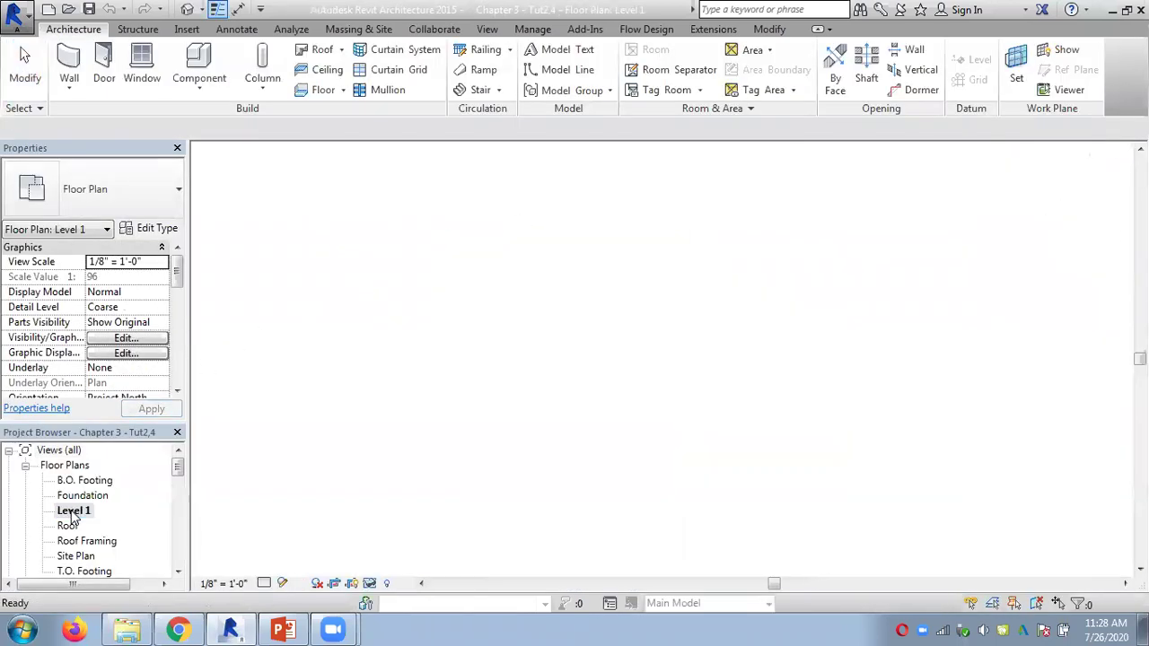
{"action": "scroll", "coordinate": [617, 402], "scroll_direction": "up", "scroll_amount": 3}
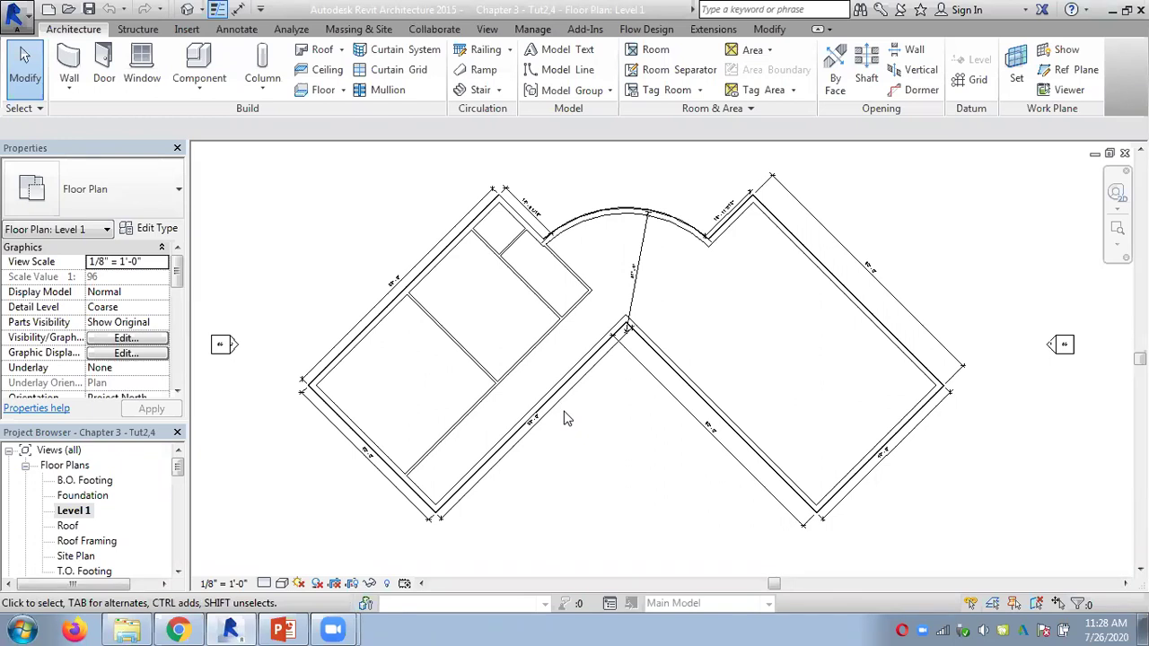
Review slide 27's 'Rooms' title and 'Room & Area' instruction, then return to Revit.
{"action": "left_click", "coordinate": [280, 628]}
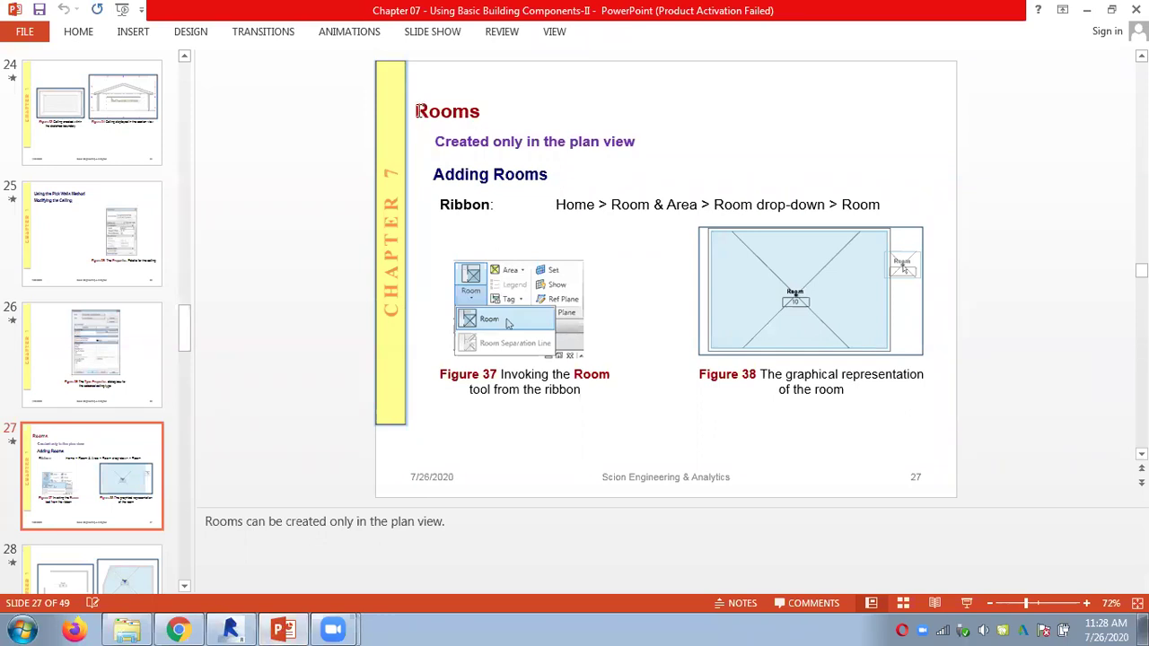
{"action": "double_click", "coordinate": [415, 111]}
{"action": "left_click", "coordinate": [320, 169]}
{"action": "left_click_drag", "start_coordinate": [612, 207], "coordinate": [706, 205]}
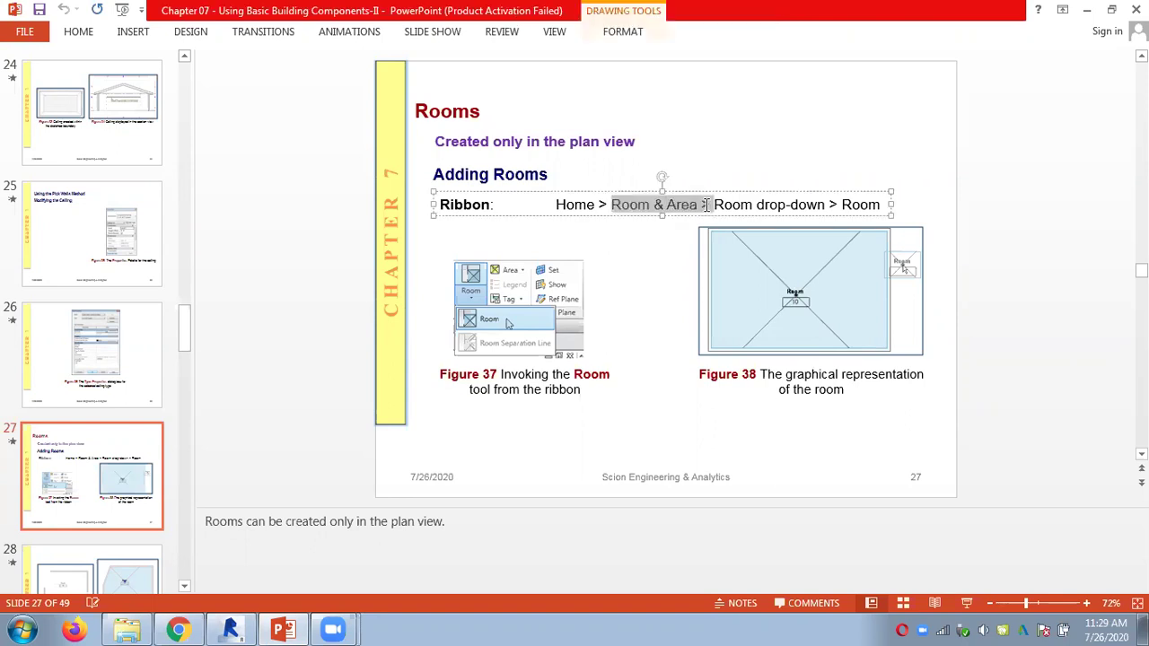
{"action": "left_click", "coordinate": [283, 238]}
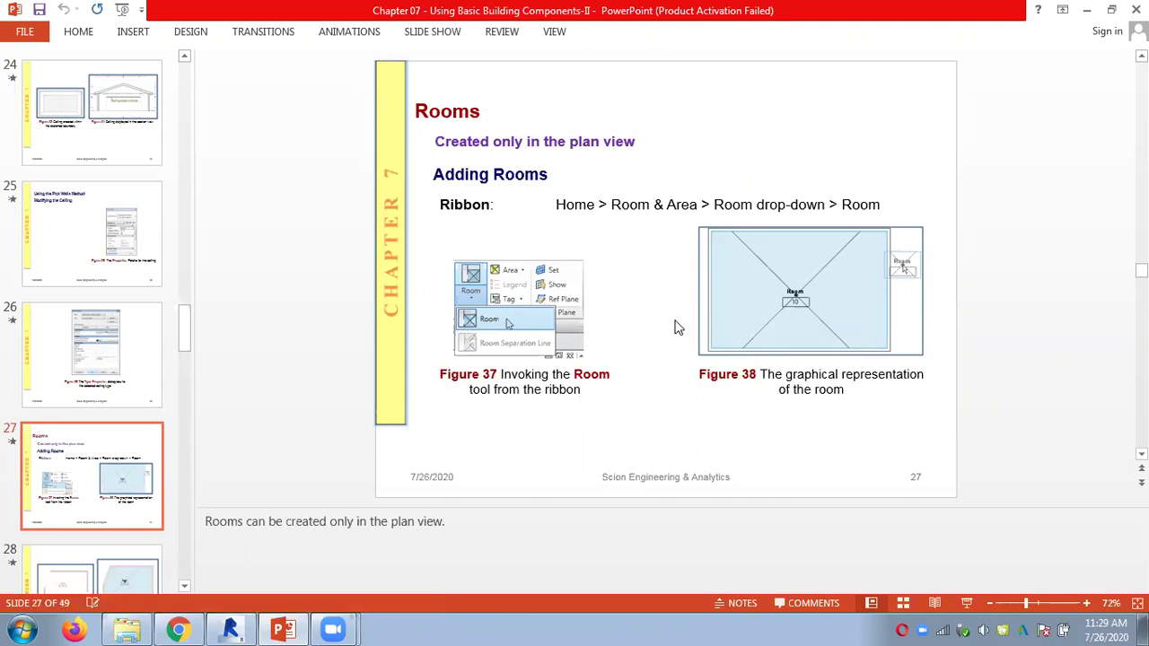
{"action": "left_click", "coordinate": [231, 628]}
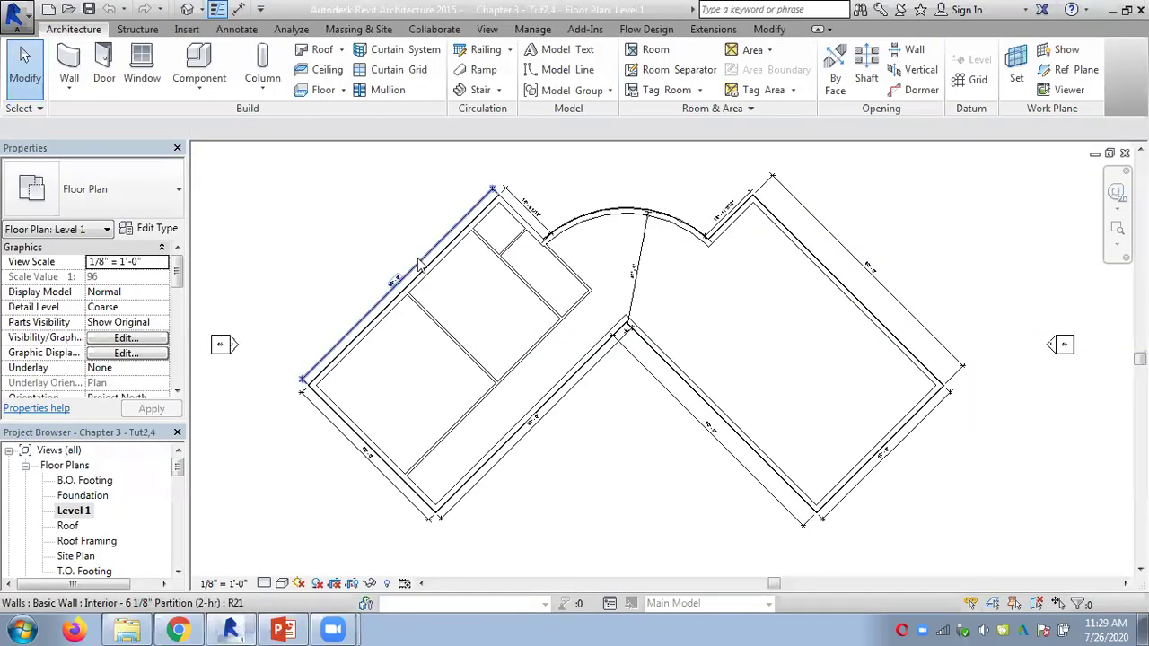
Zoom the Level 1 plan and start the Room tool with Tag on Placement.
{"action": "scroll", "coordinate": [625, 166], "scroll_direction": "up", "scroll_amount": 3}
{"action": "scroll", "coordinate": [625, 170], "scroll_direction": "down", "scroll_amount": 2}
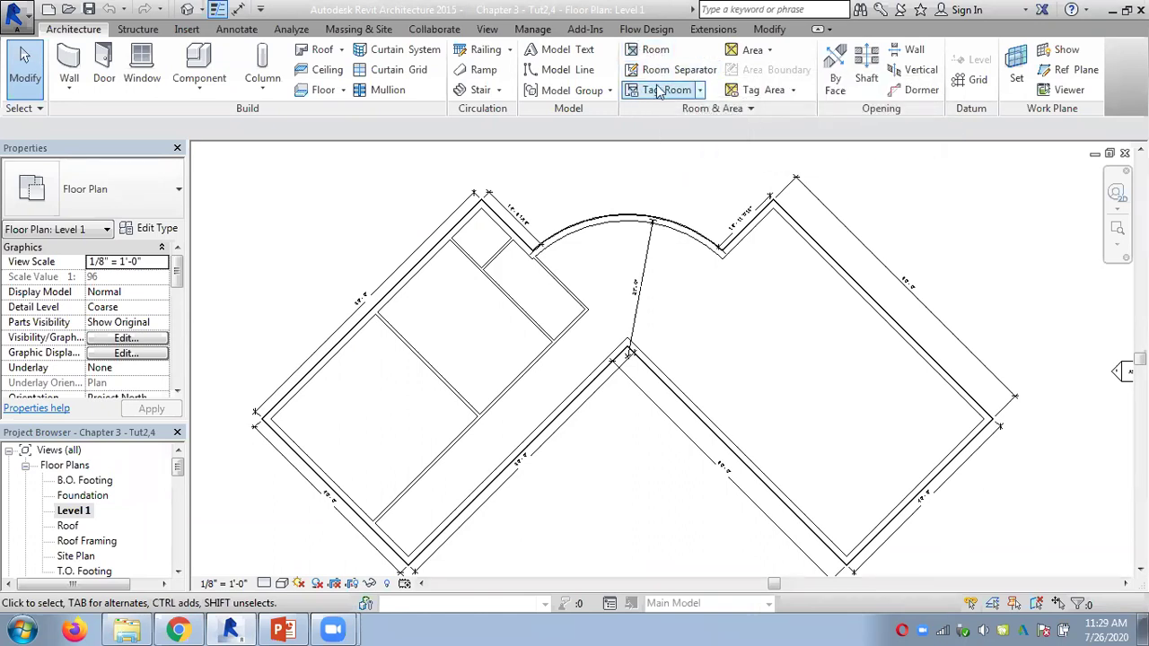
{"action": "left_click", "coordinate": [654, 52]}
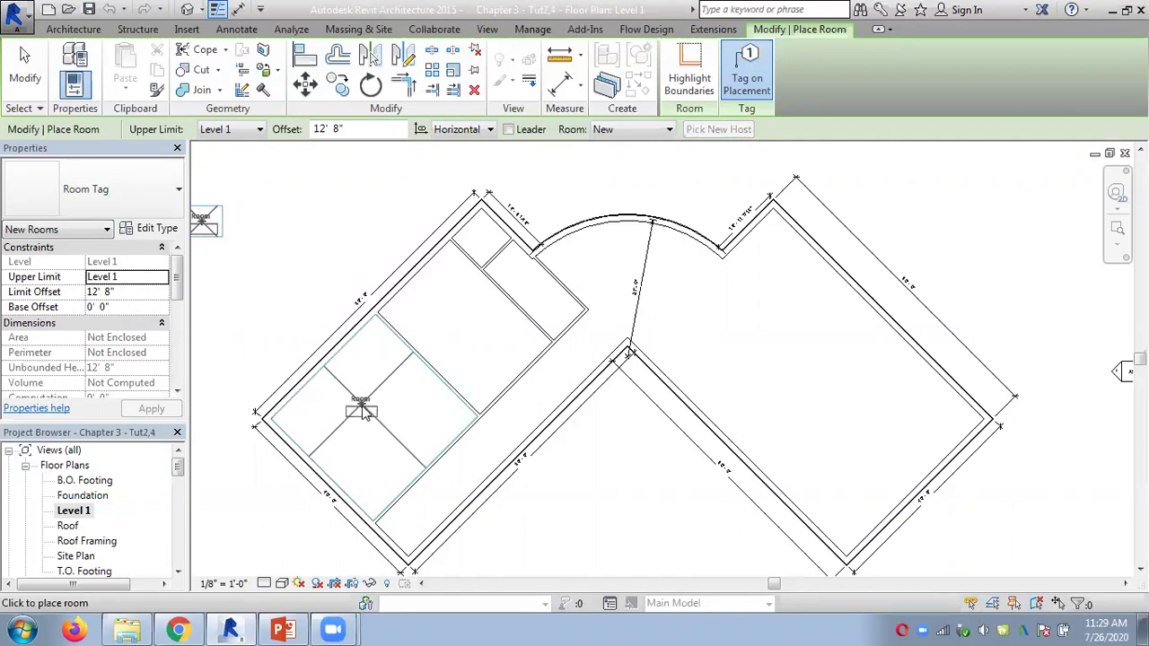
Place rooms in the lower-left, upper, upper-right and top corner bays.
{"action": "left_click", "coordinate": [373, 413]}
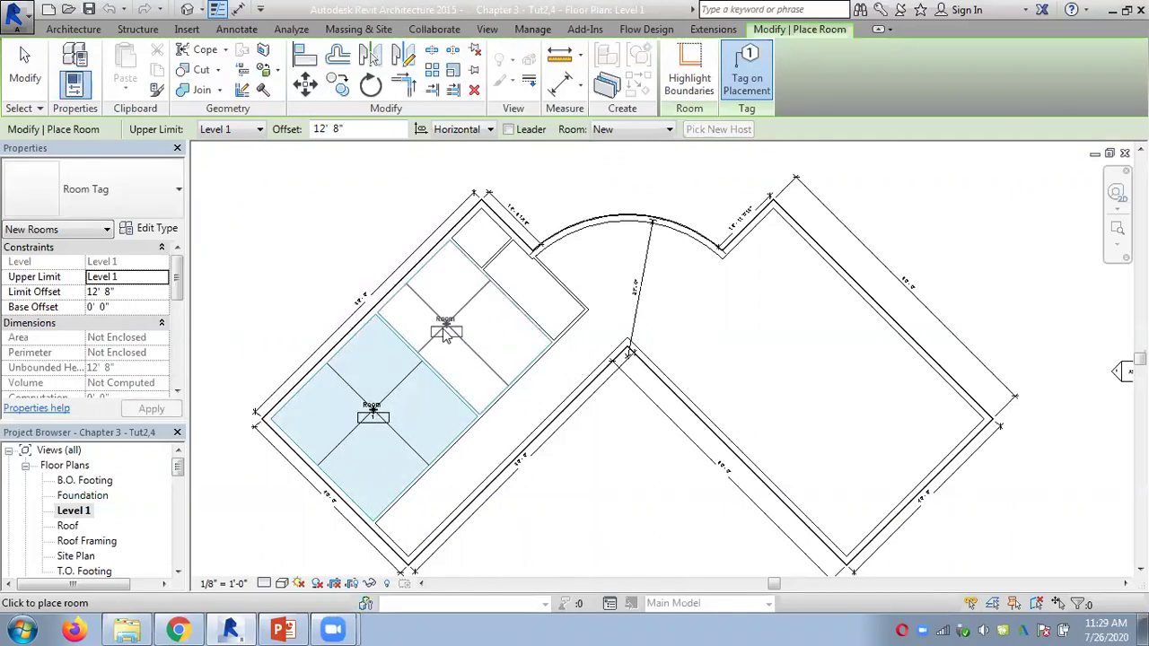
{"action": "scroll", "coordinate": [377, 409], "scroll_direction": "up", "scroll_amount": 4}
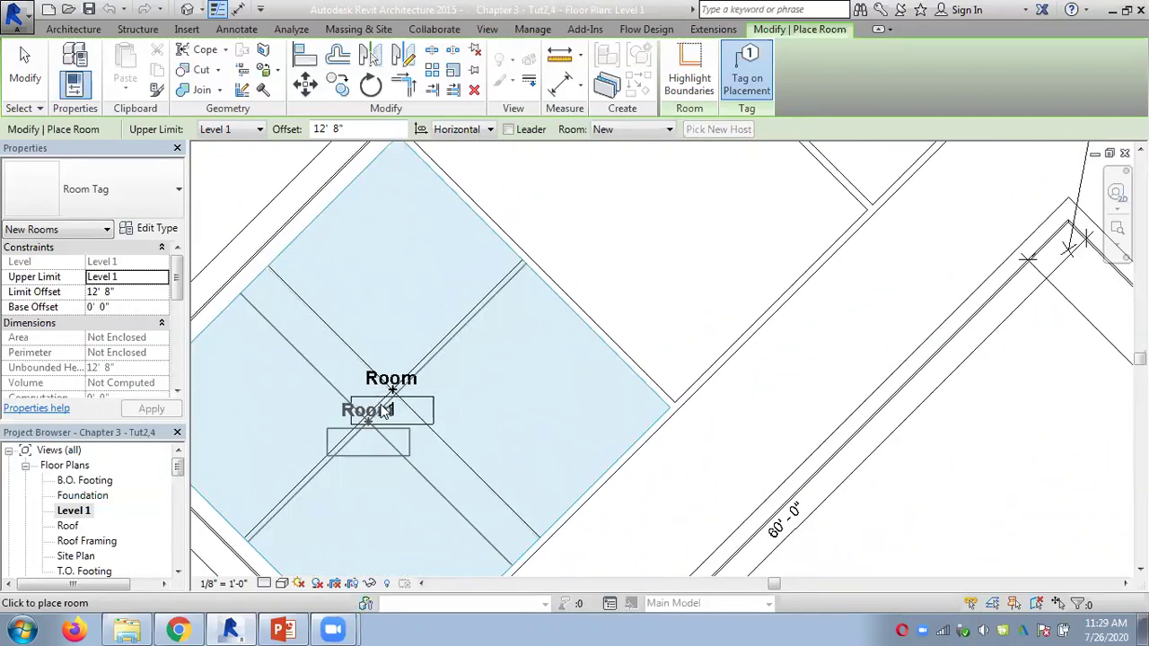
{"action": "scroll", "coordinate": [427, 352], "scroll_direction": "down", "scroll_amount": 4}
{"action": "left_click", "coordinate": [614, 267]}
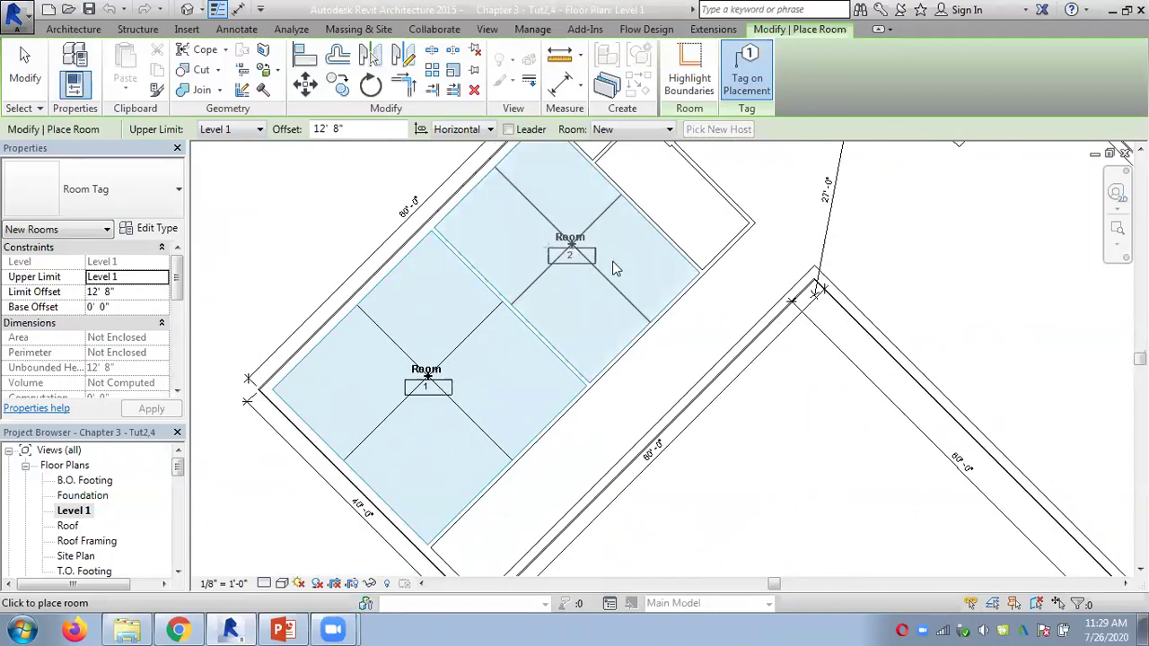
{"action": "left_click", "coordinate": [679, 209]}
{"action": "middle_click_drag", "start_coordinate": [628, 237], "coordinate": [582, 351]}
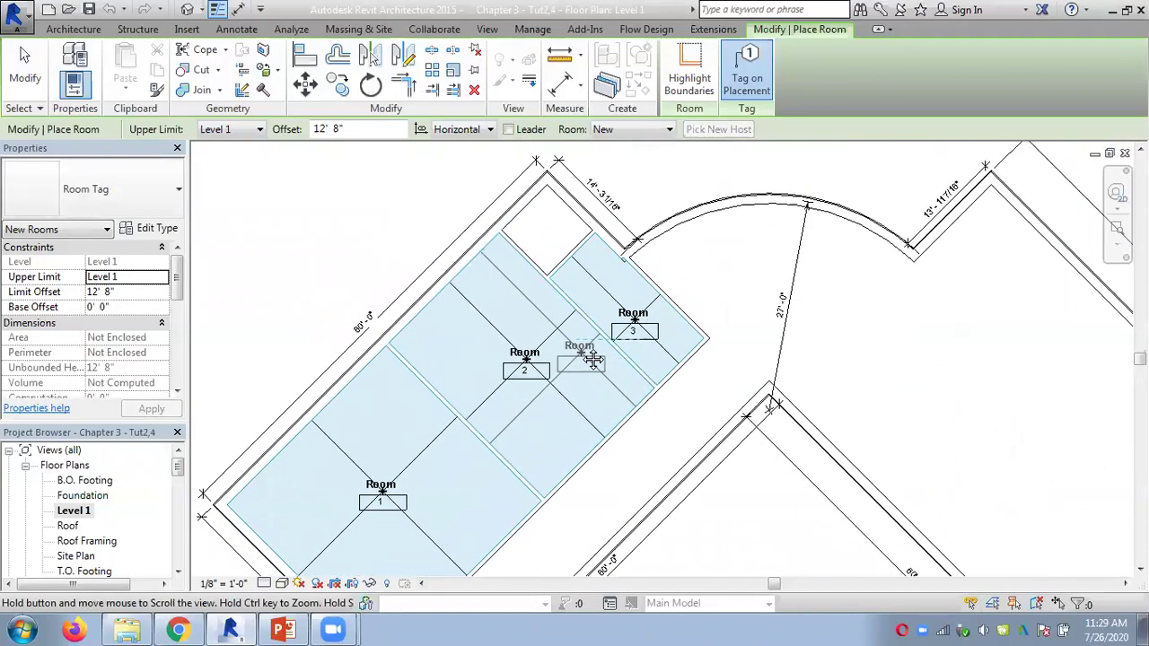
{"action": "left_click", "coordinate": [545, 227]}
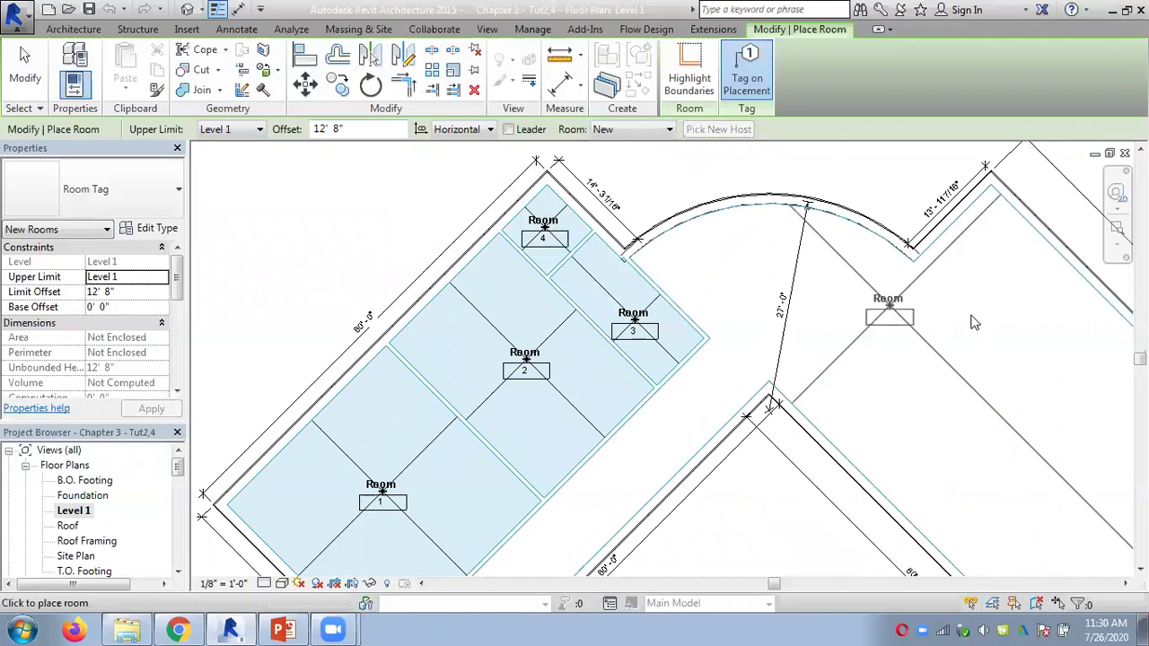
Place room 5 in the large right-hand space and Room 6 at upper left, then exit.
{"action": "left_click", "coordinate": [975, 323]}
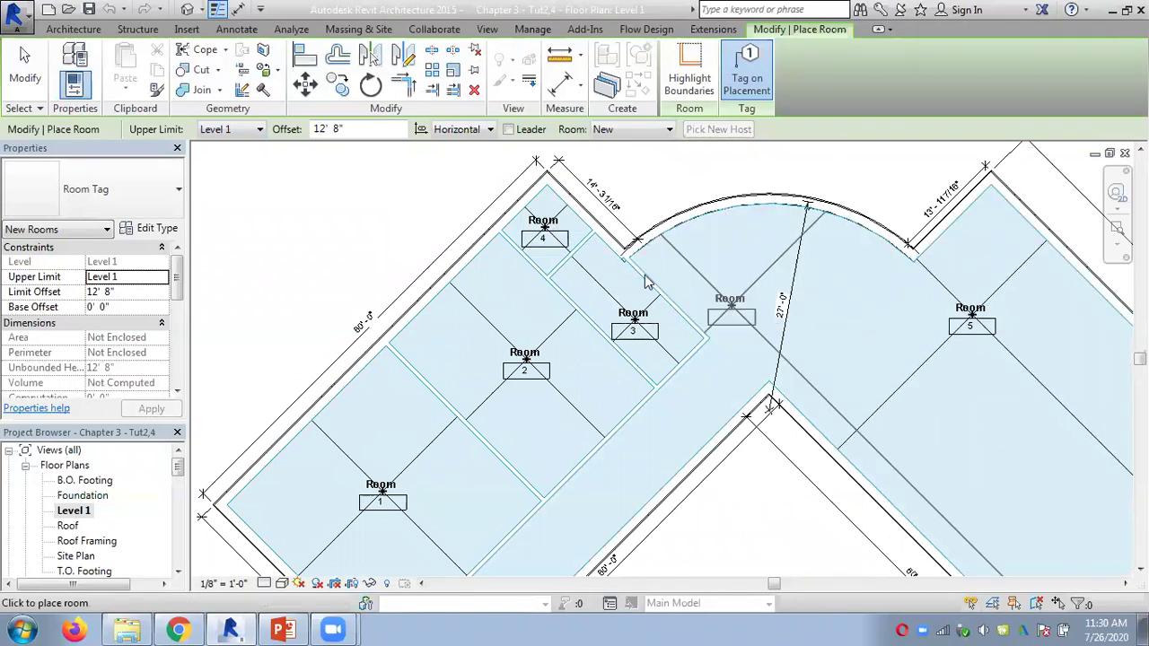
{"action": "scroll", "coordinate": [373, 225], "scroll_direction": "down", "scroll_amount": 1}
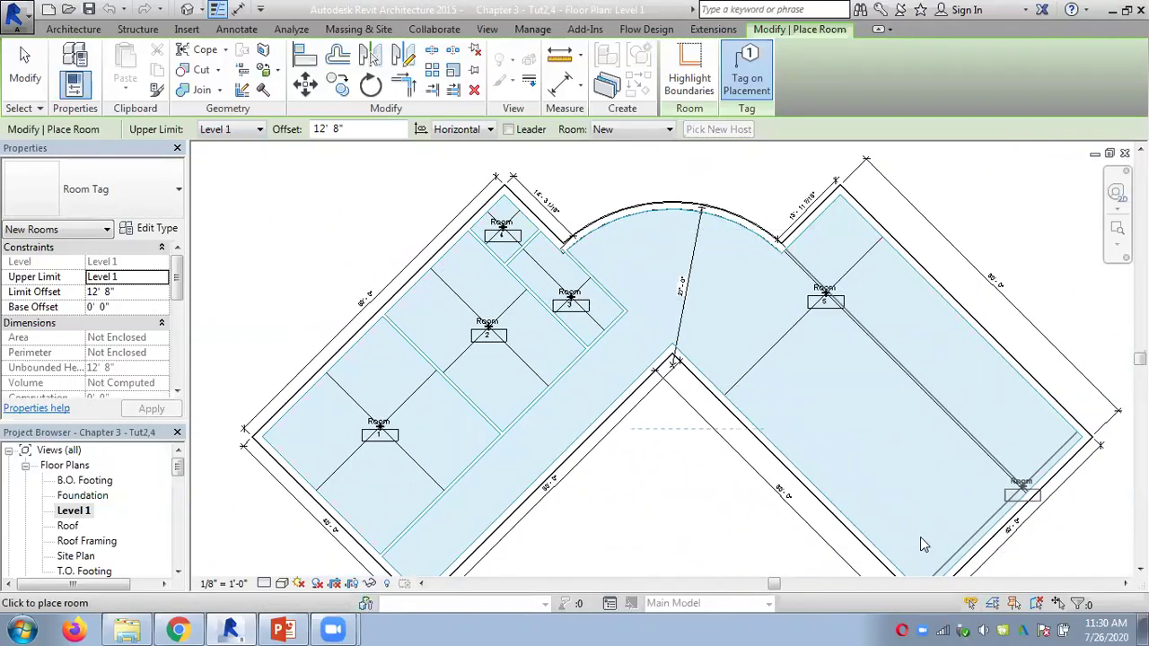
{"action": "left_click", "coordinate": [274, 251]}
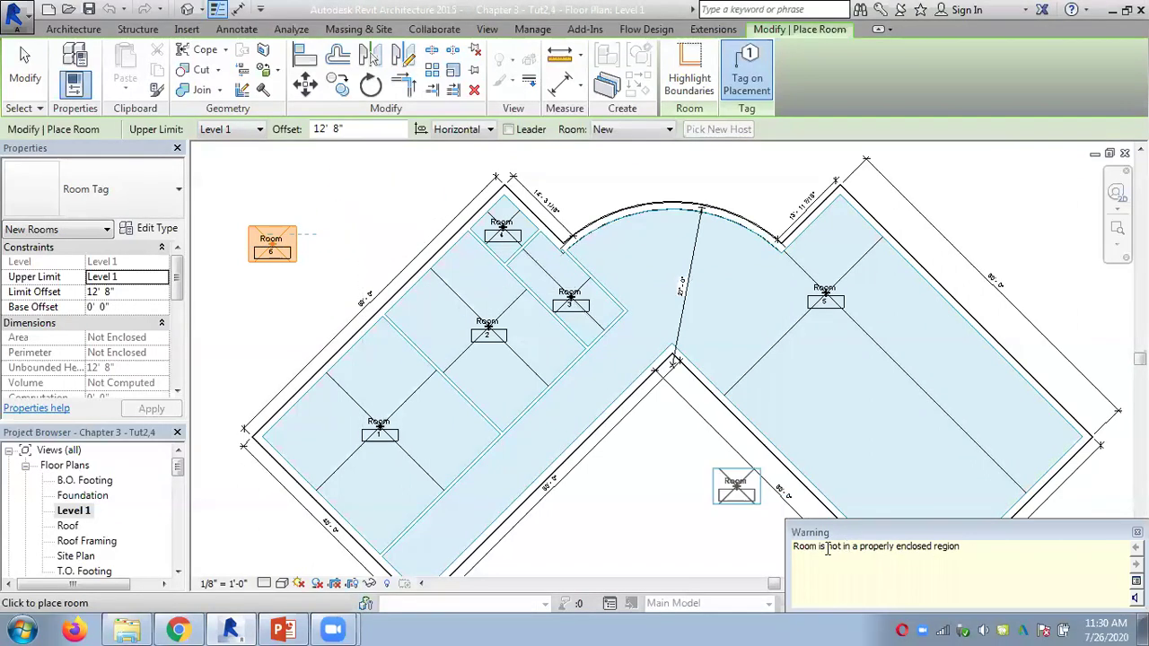
{"action": "key", "text": "Escape"}
{"action": "key", "text": "Escape"}
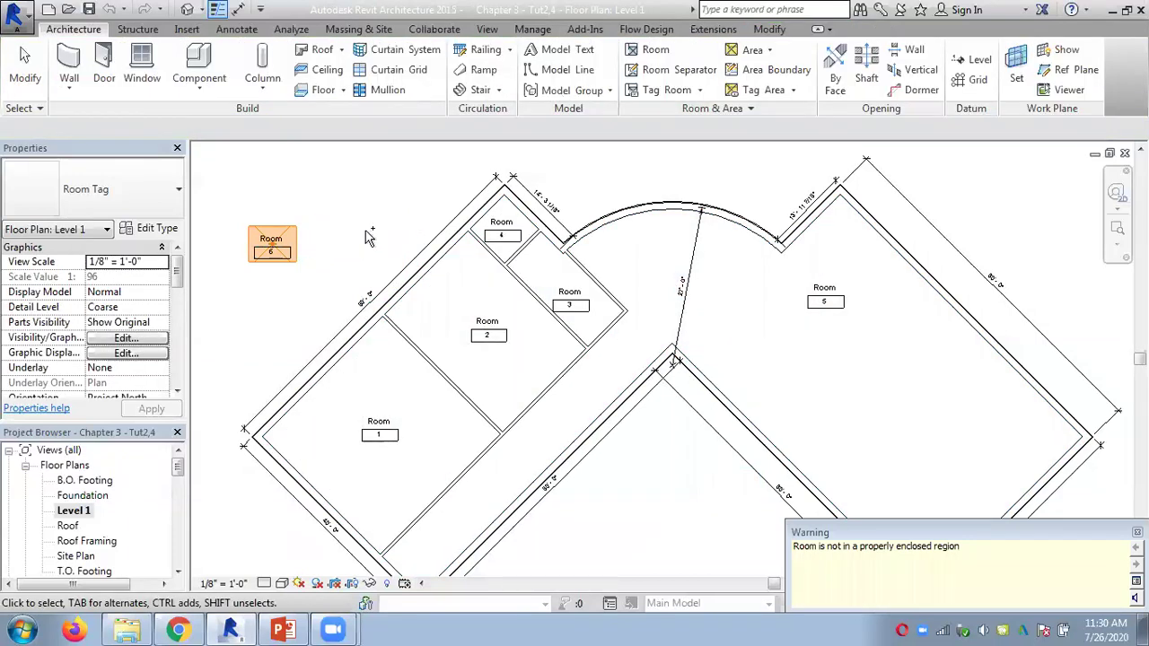
Rename Room 1 in the lower-left of the plan to Bed Room by adding 'Bed' before Room.
{"action": "key", "text": "Escape"}
{"action": "scroll", "coordinate": [364, 240], "scroll_direction": "down", "scroll_amount": 1}
{"action": "scroll", "coordinate": [363, 239], "scroll_direction": "up", "scroll_amount": 2}
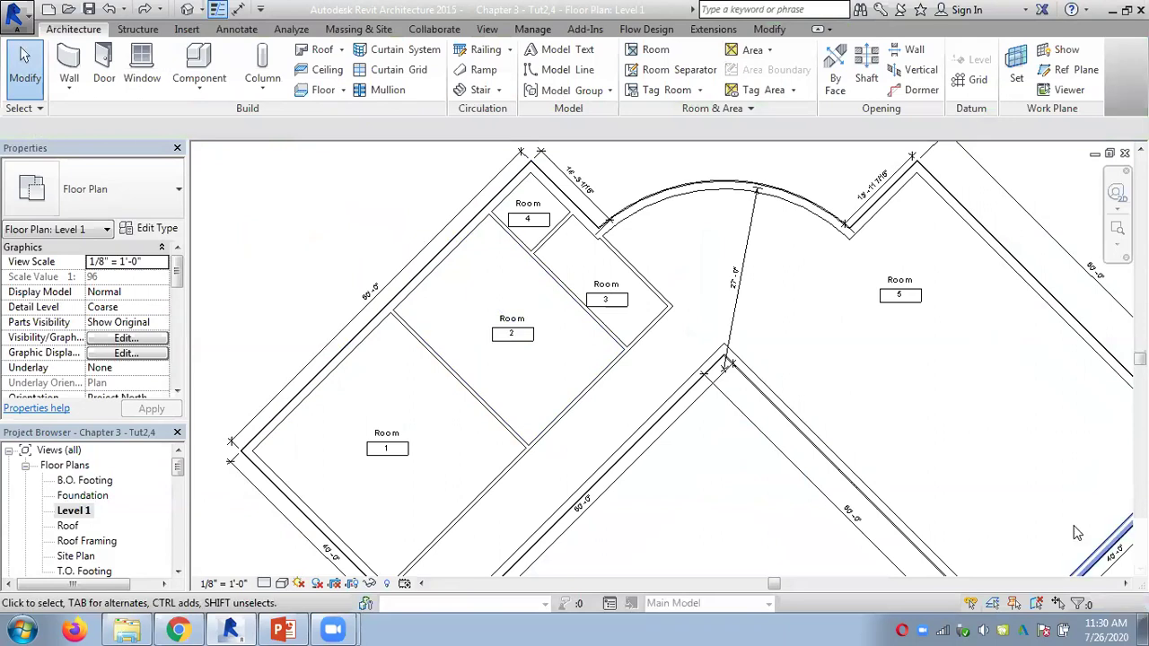
{"action": "middle_click_drag", "start_coordinate": [462, 402], "coordinate": [390, 339]}
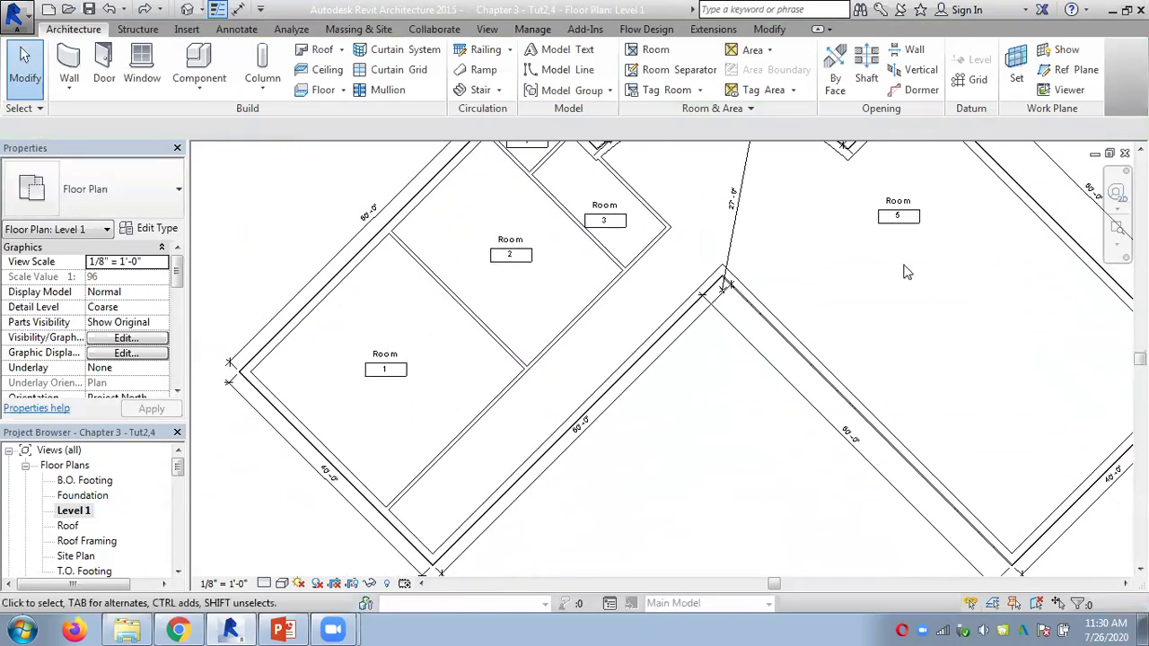
{"action": "middle_click_drag", "start_coordinate": [675, 481], "coordinate": [679, 508]}
{"action": "scroll", "coordinate": [407, 433], "scroll_direction": "up", "scroll_amount": 2}
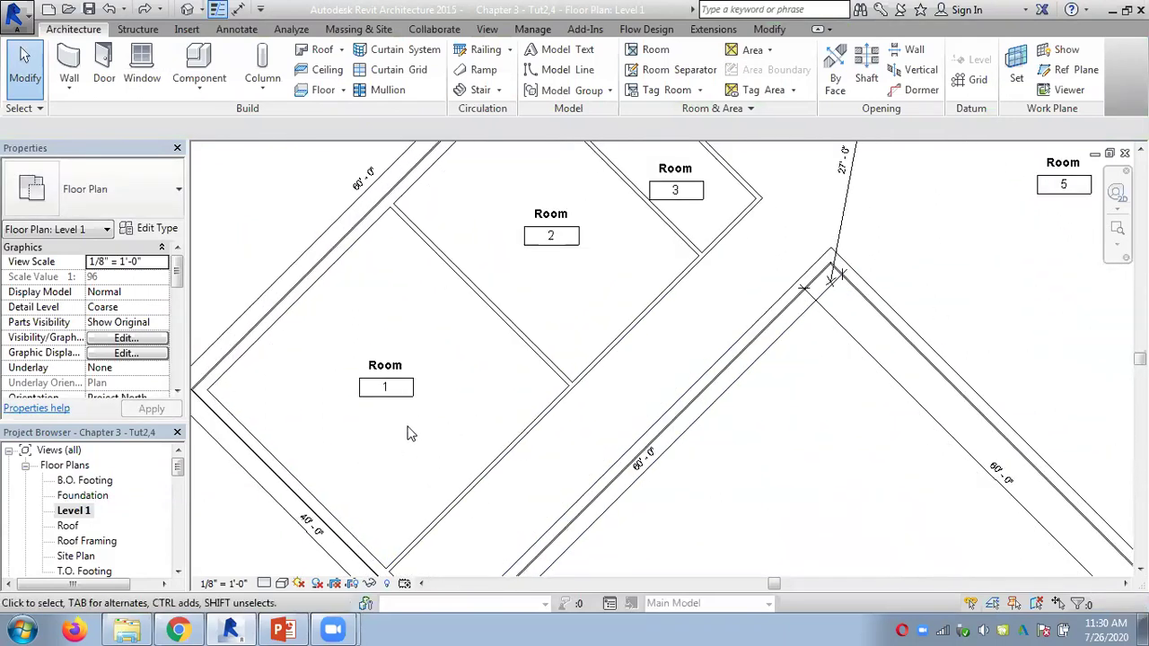
{"action": "double_click", "coordinate": [393, 363]}
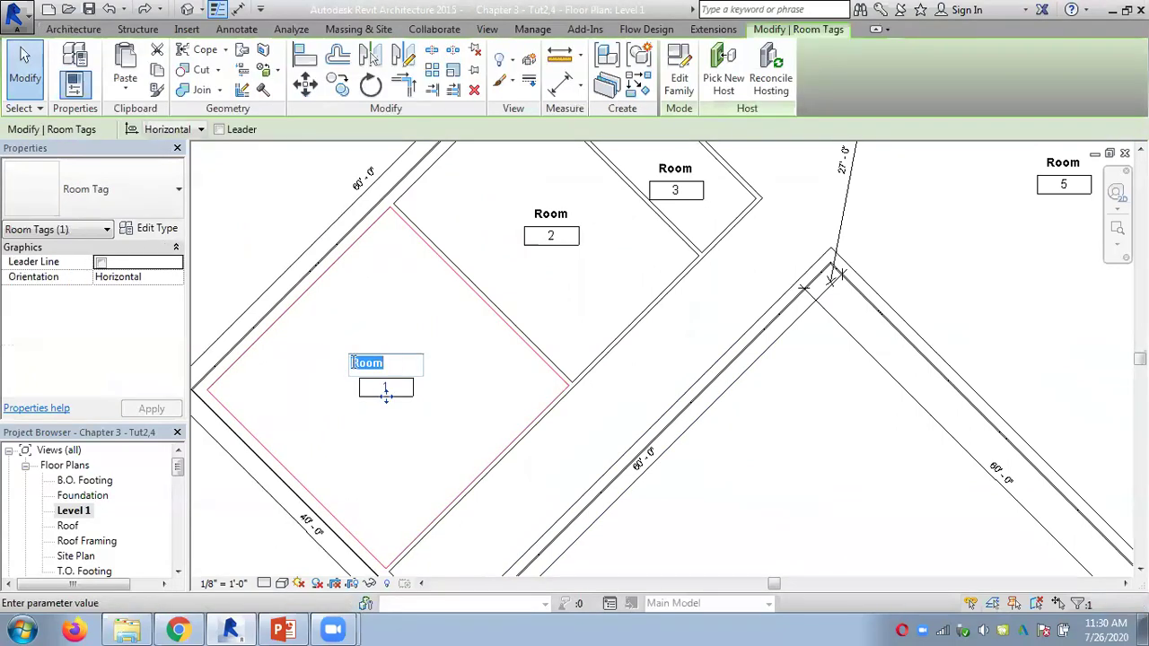
{"action": "left_click", "coordinate": [351, 363]}
{"action": "type", "text": "Bed"}
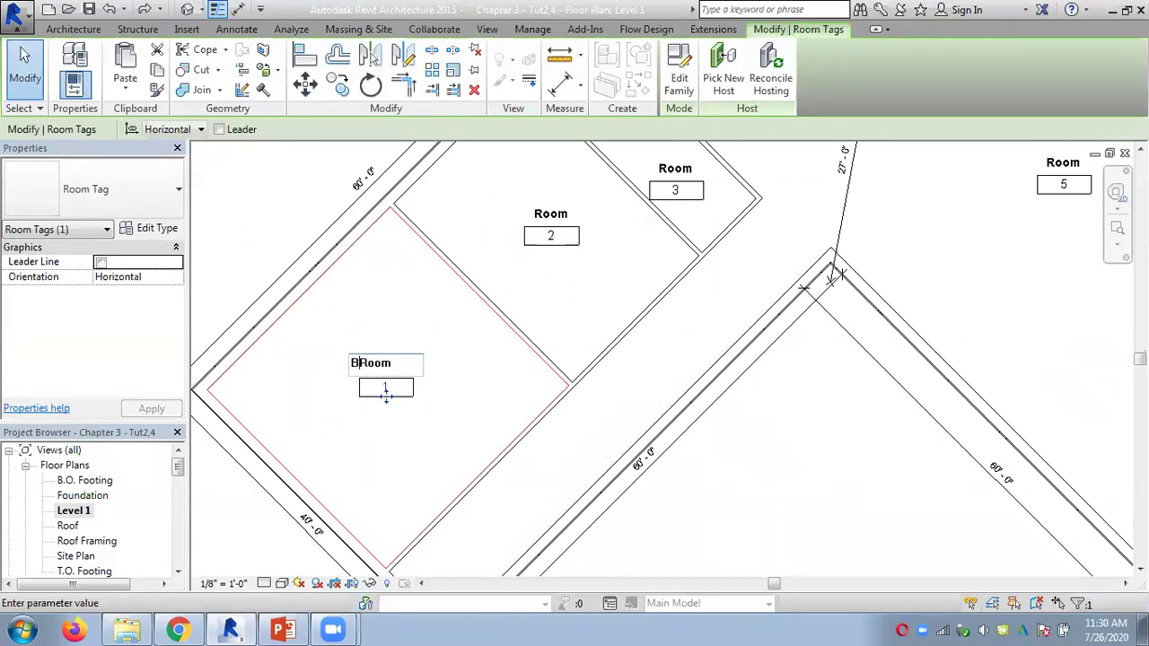
{"action": "left_click", "coordinate": [268, 231]}
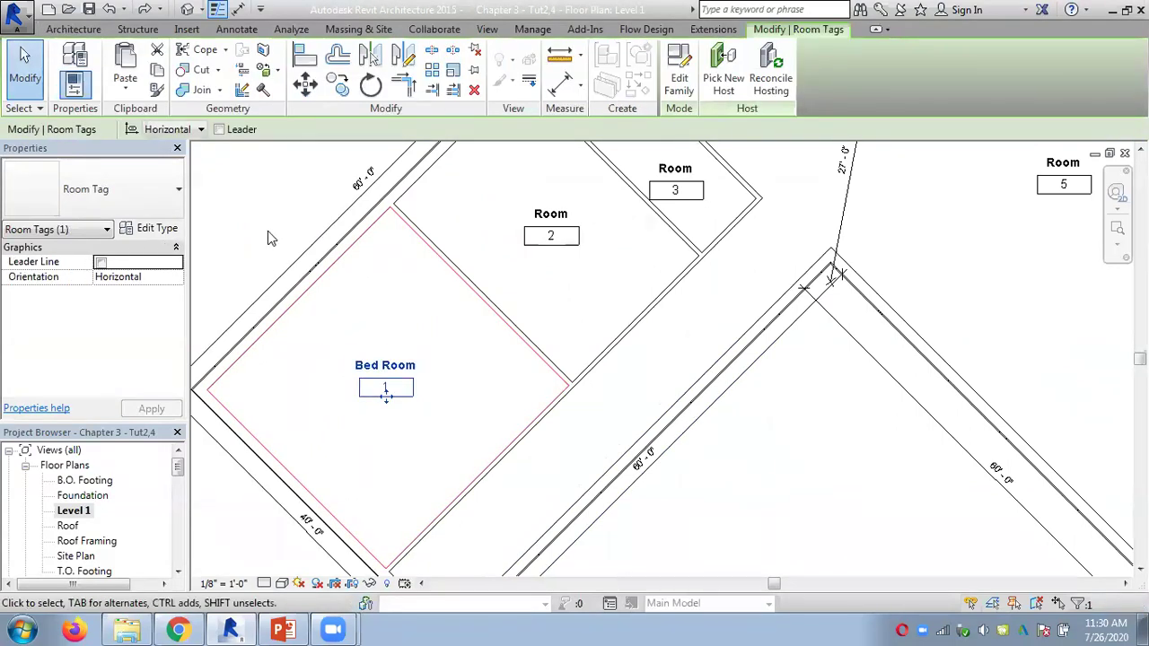
Recheck the Bed Room name and room number 1, leaving both unchanged, and reselect the tag.
{"action": "left_click", "coordinate": [371, 363]}
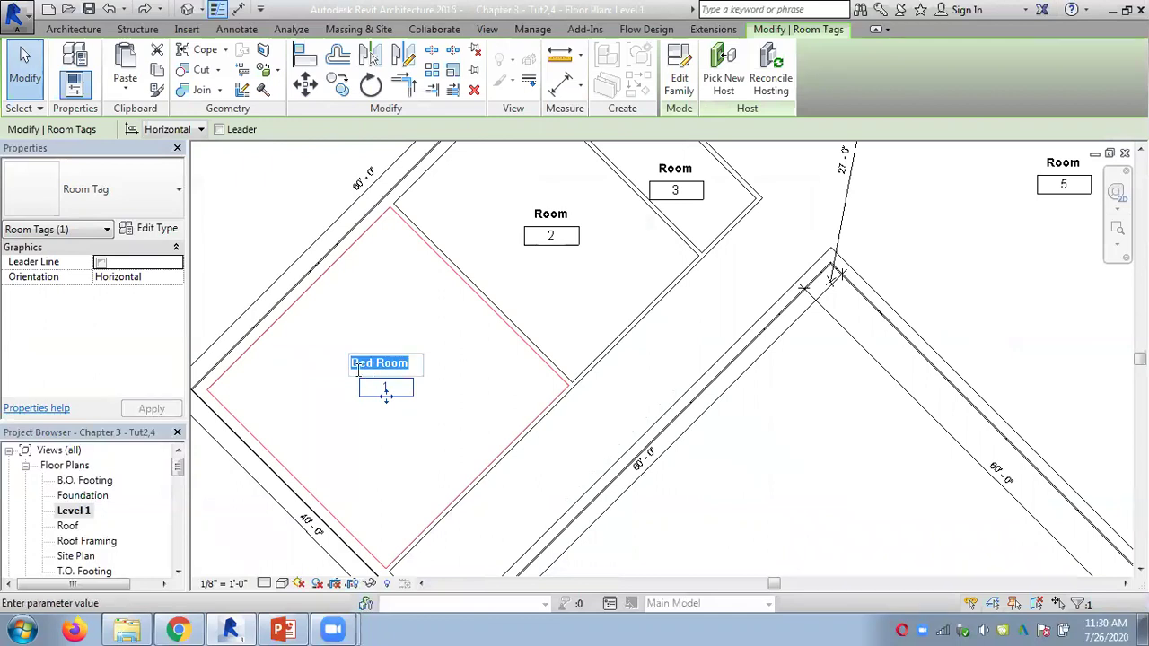
{"action": "left_click", "coordinate": [333, 333]}
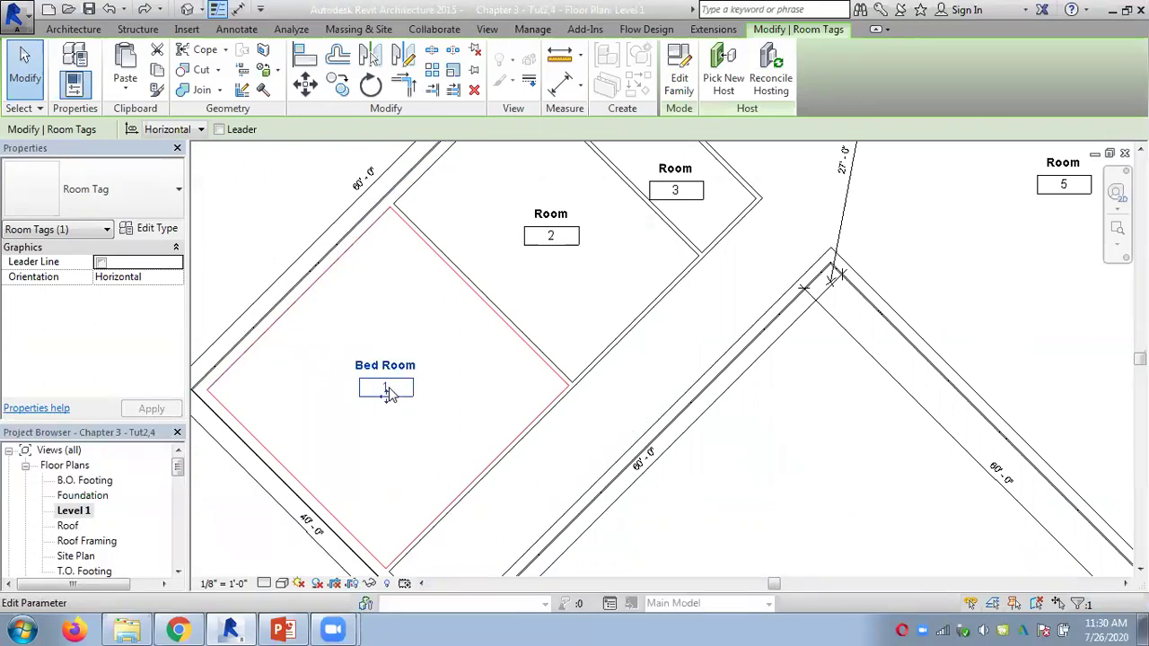
{"action": "left_click_drag", "start_coordinate": [387, 395], "coordinate": [386, 393]}
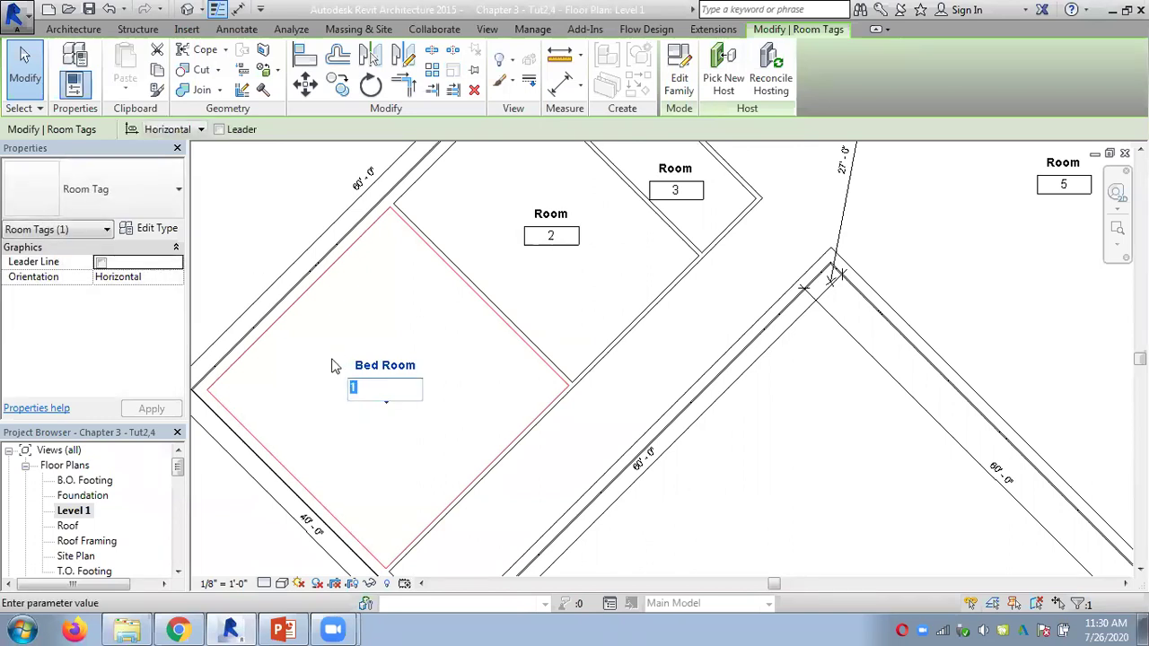
{"action": "left_click", "coordinate": [248, 216]}
{"action": "left_click", "coordinate": [251, 219]}
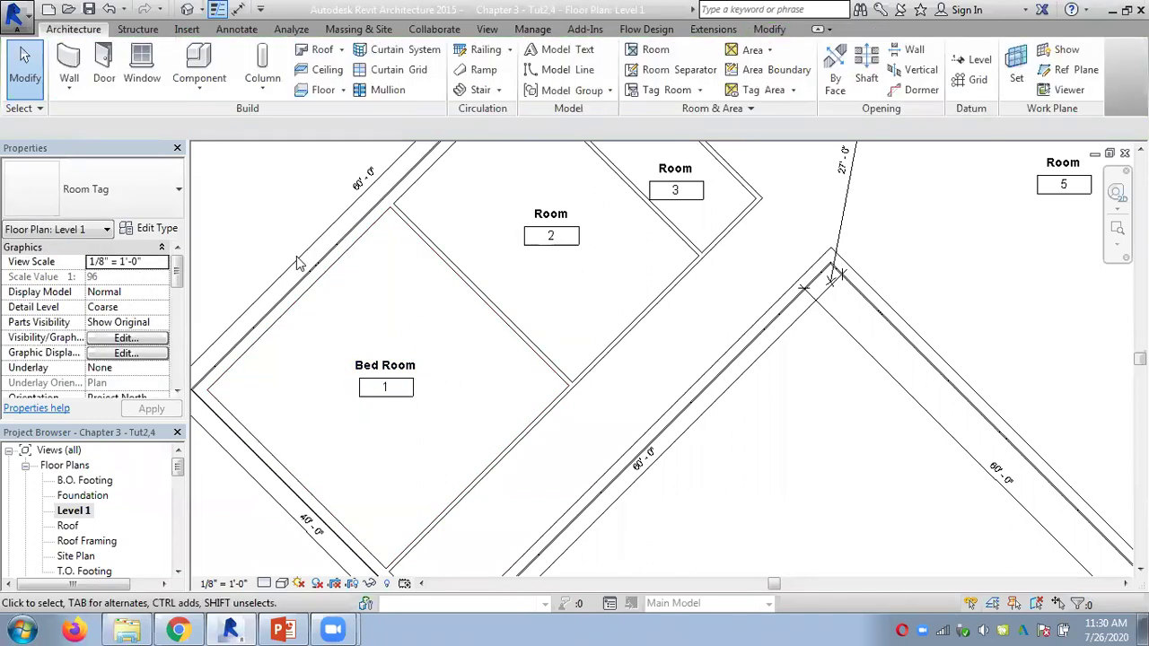
{"action": "left_click", "coordinate": [384, 375]}
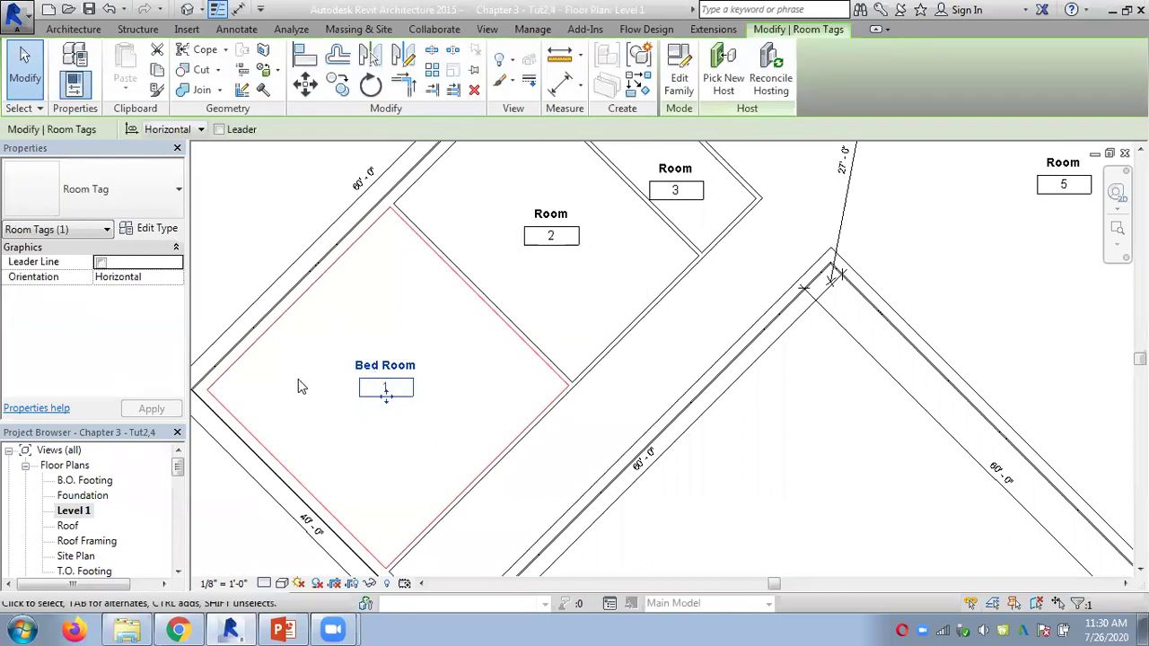
Turn on Show Area in the room tag's type properties so tags display areas.
{"action": "left_click", "coordinate": [160, 230]}
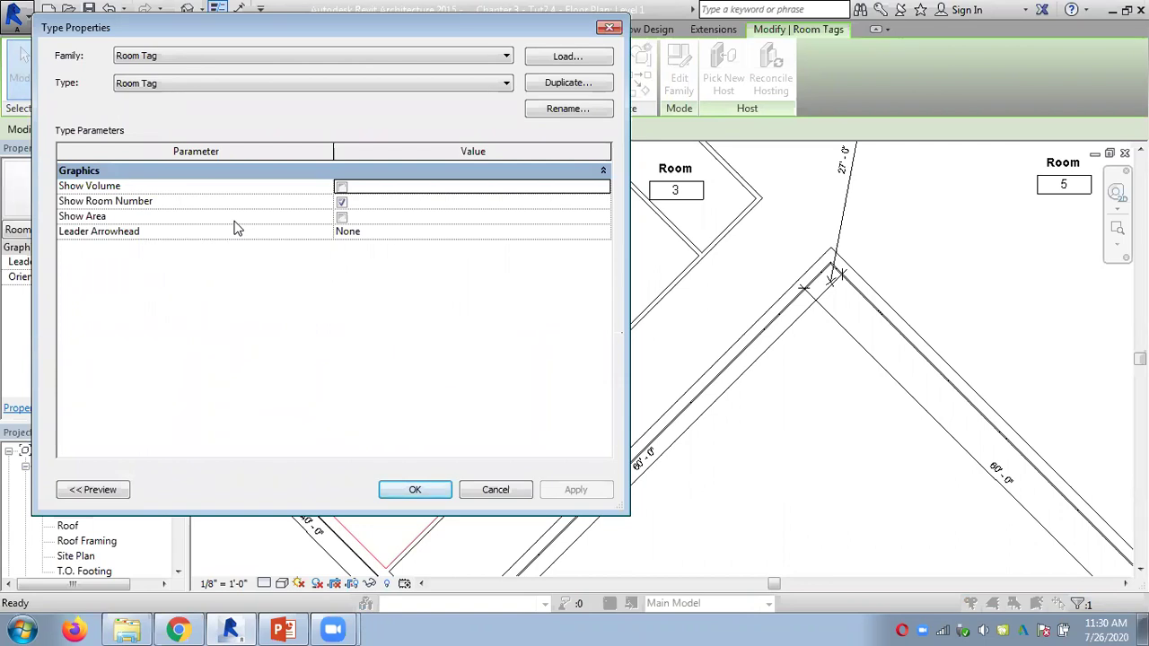
{"action": "left_click", "coordinate": [511, 492]}
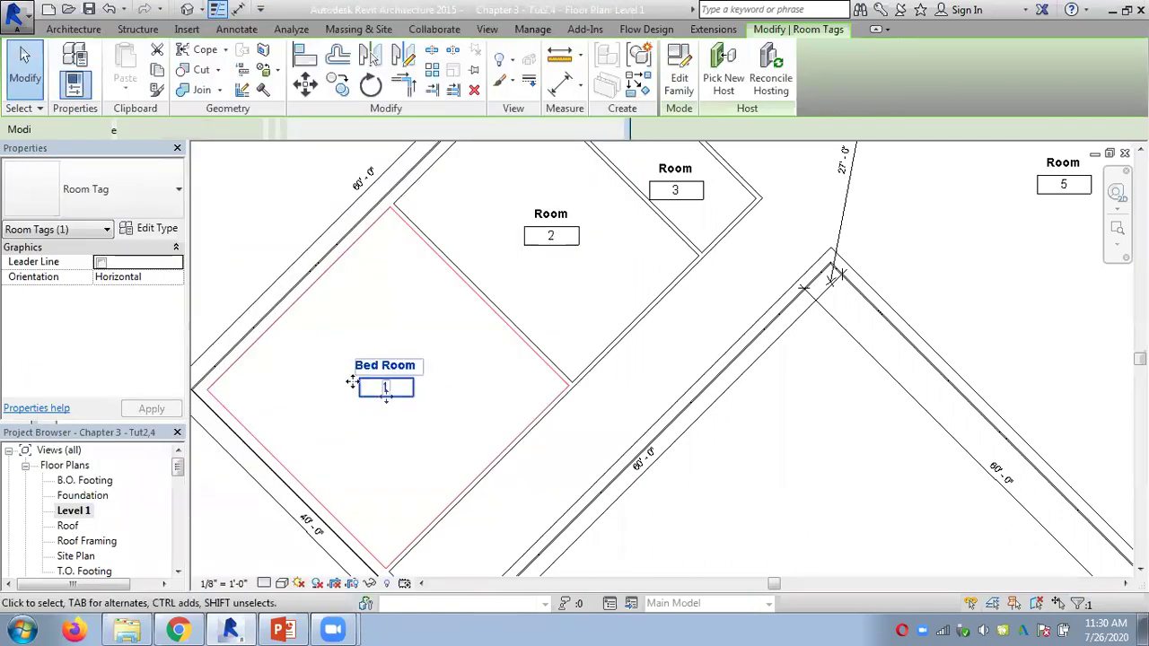
{"action": "left_click", "coordinate": [134, 230]}
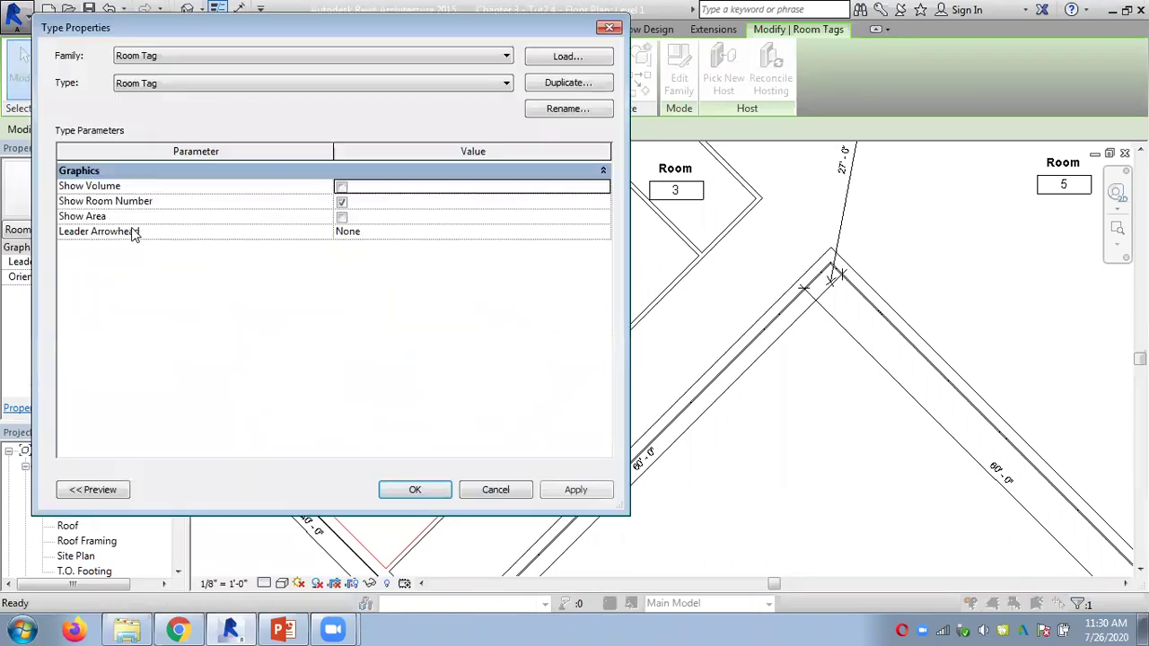
{"action": "left_click", "coordinate": [341, 187]}
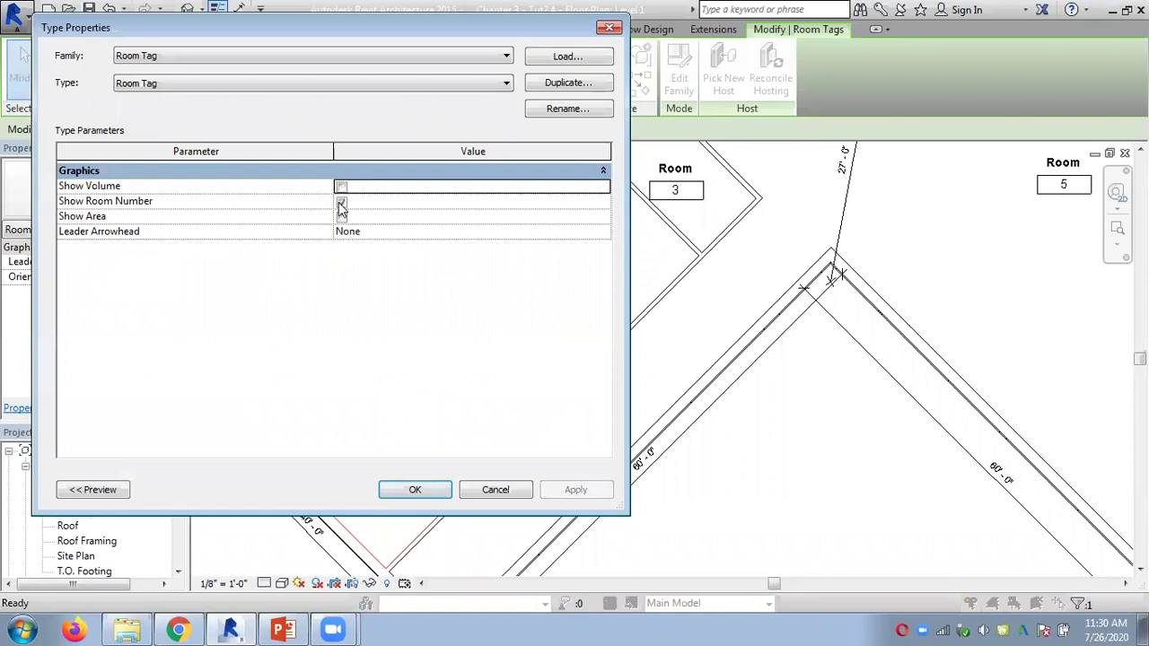
{"action": "left_click", "coordinate": [340, 218]}
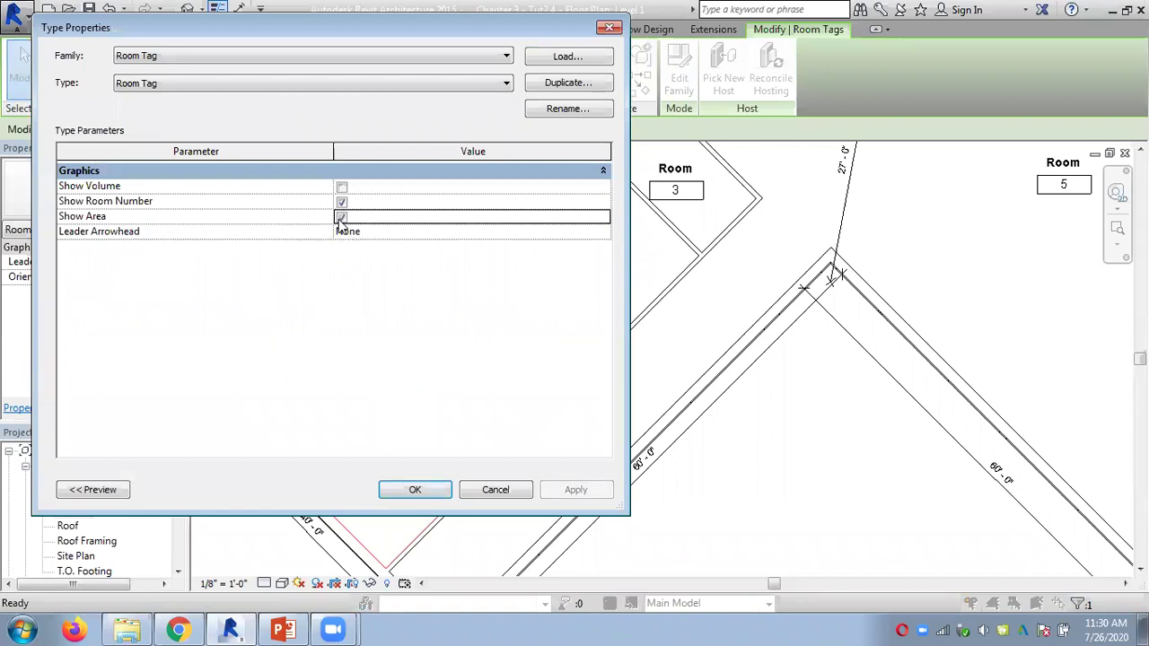
{"action": "left_click", "coordinate": [417, 489]}
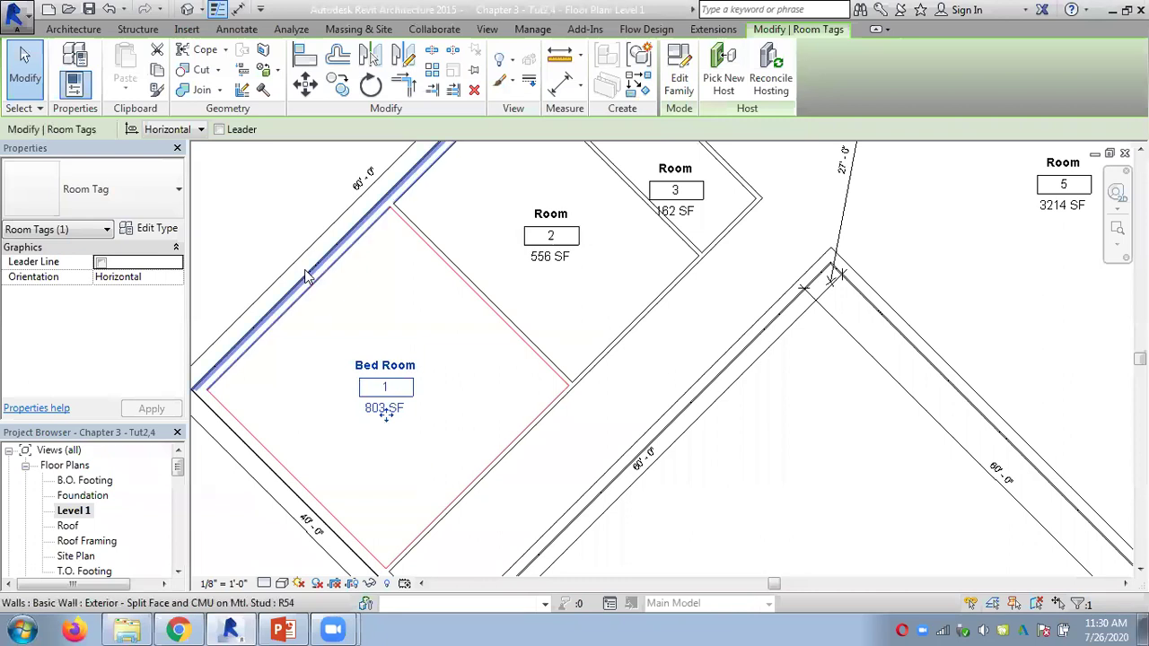
Review the tag areas across the building, such as 803 SF, and reselect the Bed Room tag.
{"action": "left_click", "coordinate": [280, 232]}
{"action": "scroll", "coordinate": [347, 269], "scroll_direction": "down", "scroll_amount": 3}
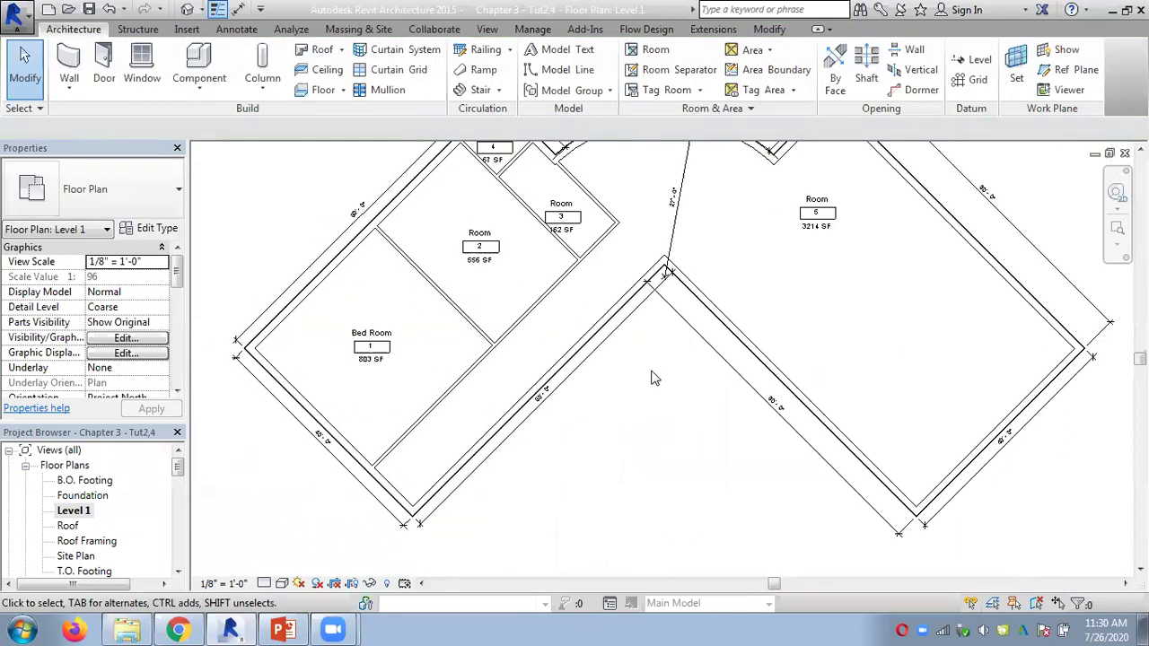
{"action": "middle_click_drag", "start_coordinate": [693, 483], "coordinate": [699, 520]}
{"action": "scroll", "coordinate": [579, 302], "scroll_direction": "up", "scroll_amount": 2}
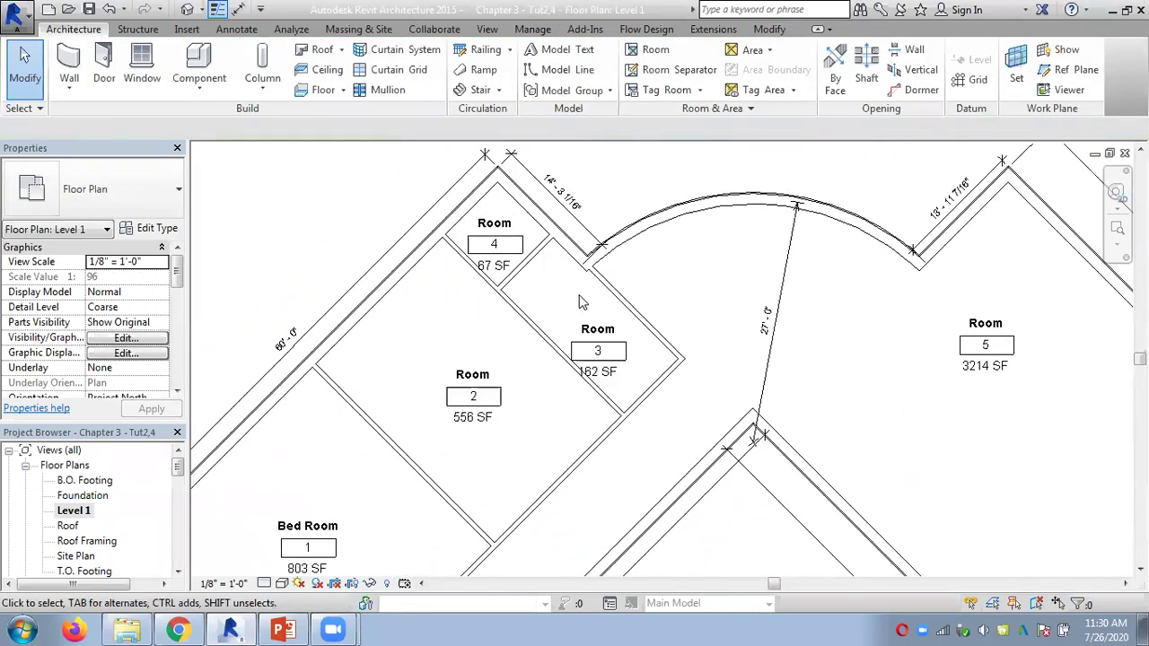
{"action": "middle_click_drag", "start_coordinate": [327, 478], "coordinate": [362, 393]}
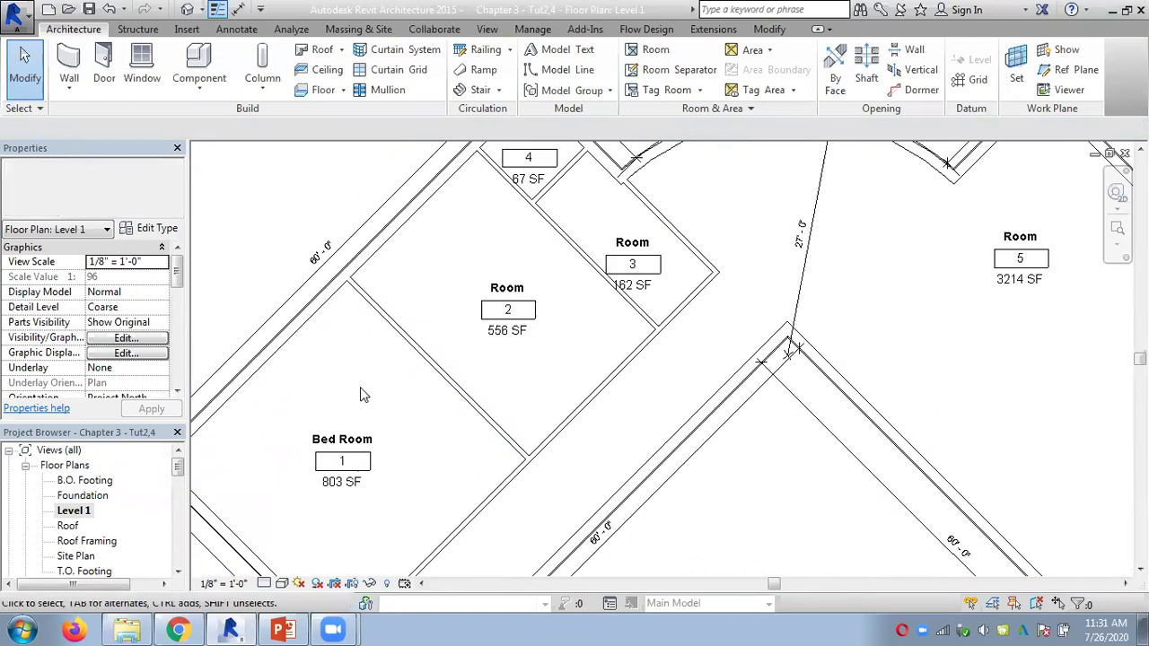
{"action": "left_click", "coordinate": [356, 446]}
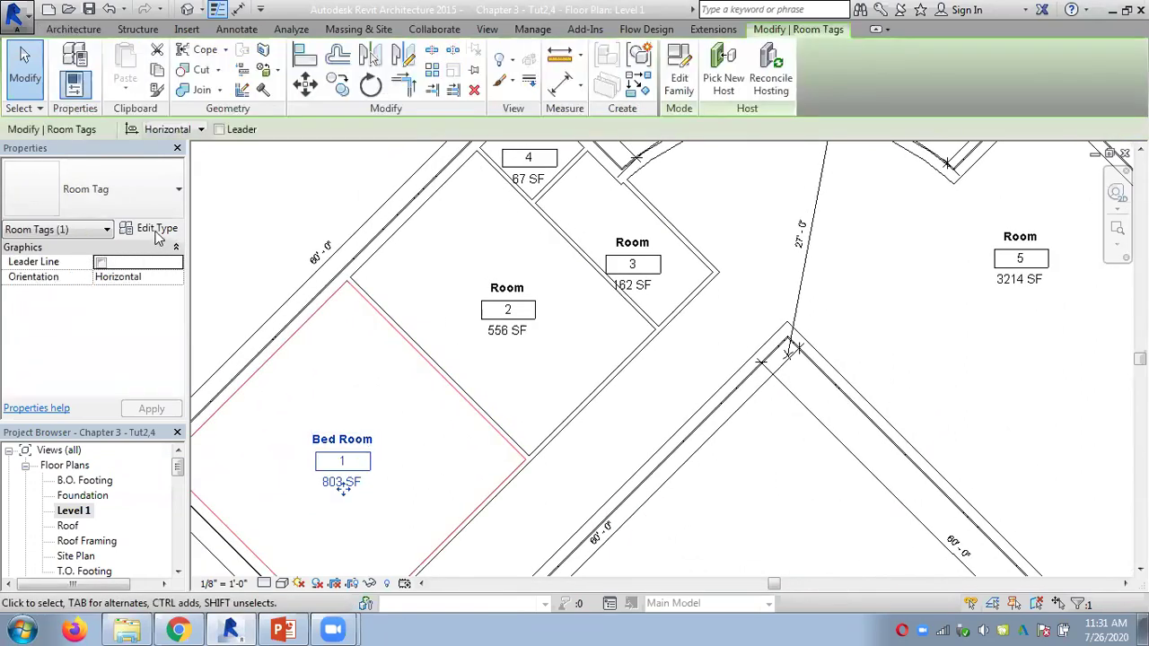
Turn on Show Volume in the room tag's type properties.
{"action": "left_click", "coordinate": [154, 229]}
{"action": "left_click", "coordinate": [341, 186]}
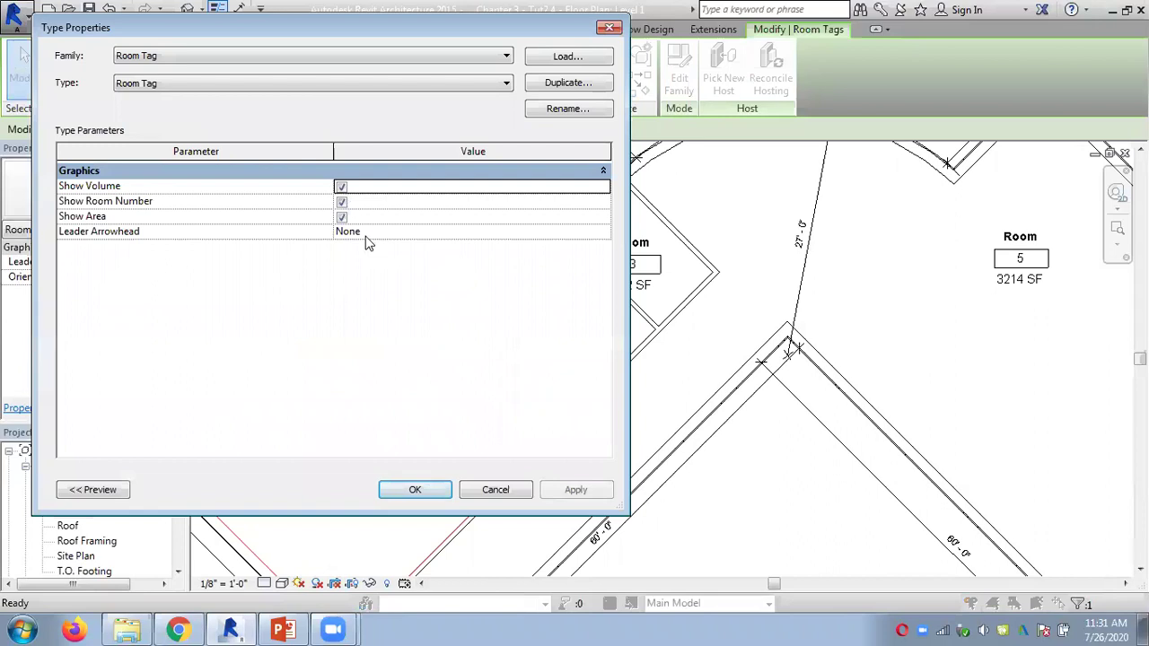
{"action": "left_click", "coordinate": [414, 489]}
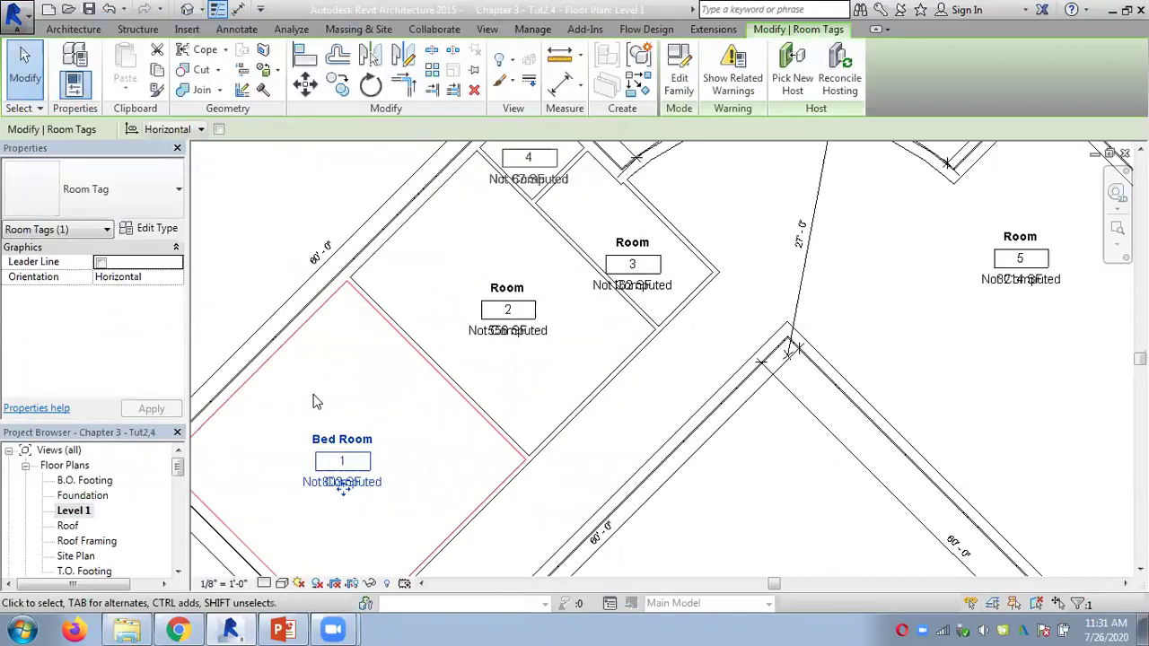
{"action": "left_click", "coordinate": [244, 308]}
{"action": "scroll", "coordinate": [311, 476], "scroll_direction": "up", "scroll_amount": 3}
{"action": "scroll", "coordinate": [311, 476], "scroll_direction": "up", "scroll_amount": 4}
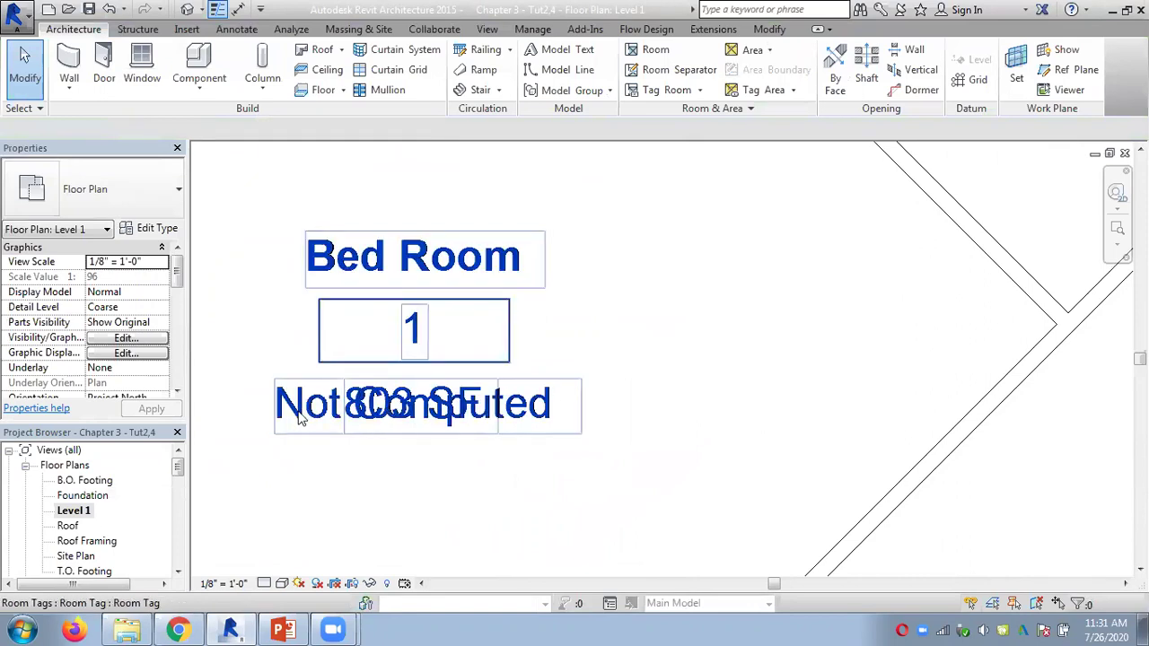
Turn off Show Area for the room tags, leaving name, number and Not Computed volume.
{"action": "left_click", "coordinate": [492, 411]}
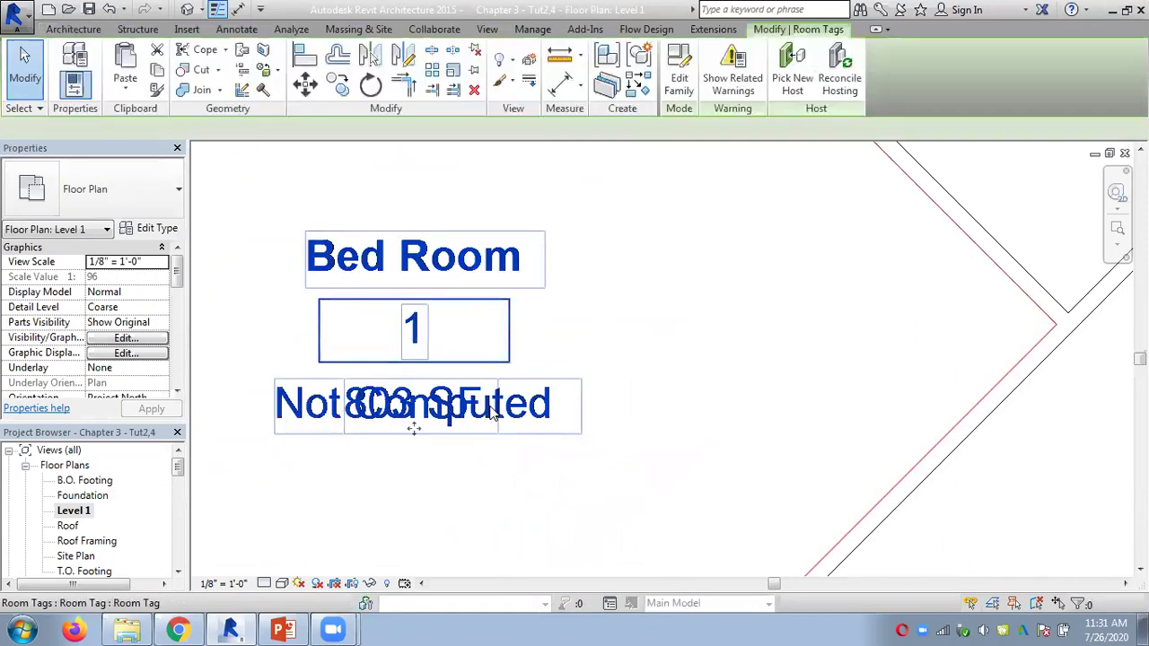
{"action": "left_click", "coordinate": [148, 231]}
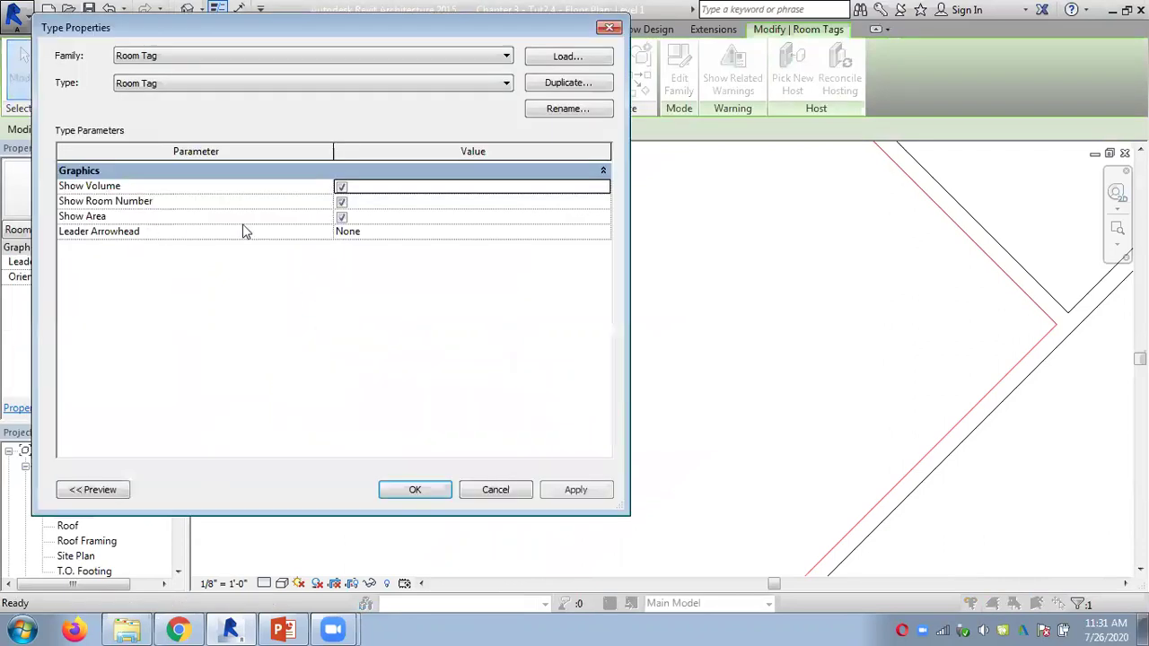
{"action": "left_click", "coordinate": [341, 217]}
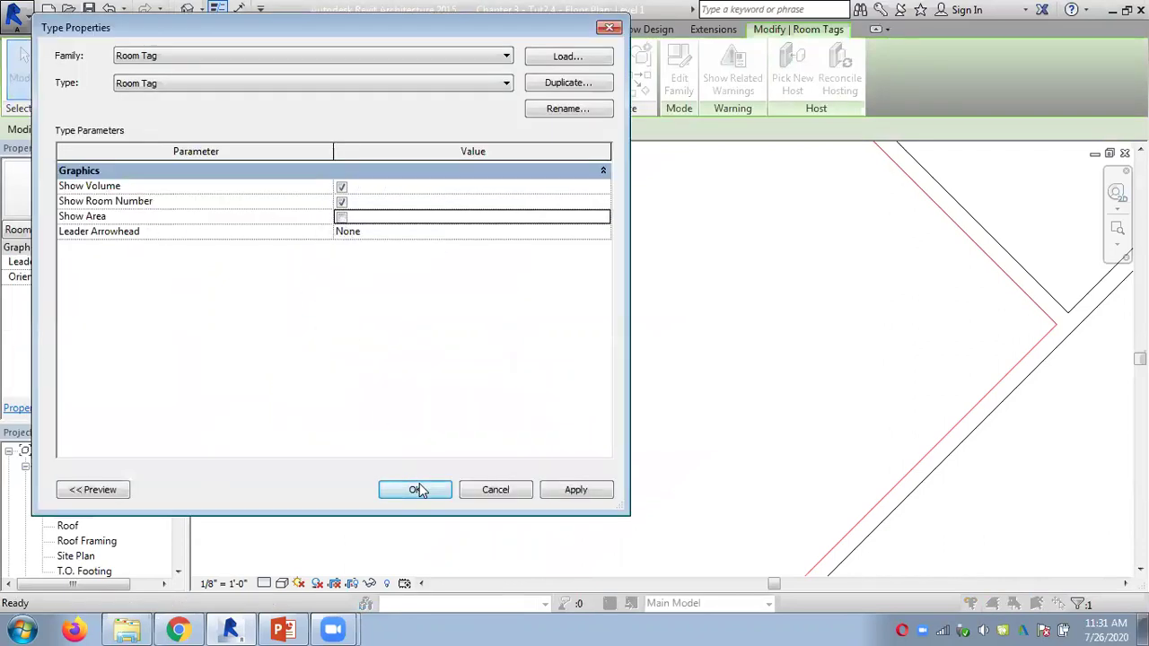
{"action": "left_click", "coordinate": [415, 489]}
{"action": "scroll", "coordinate": [266, 266], "scroll_direction": "down", "scroll_amount": 2}
{"action": "scroll", "coordinate": [265, 266], "scroll_direction": "down", "scroll_amount": 5}
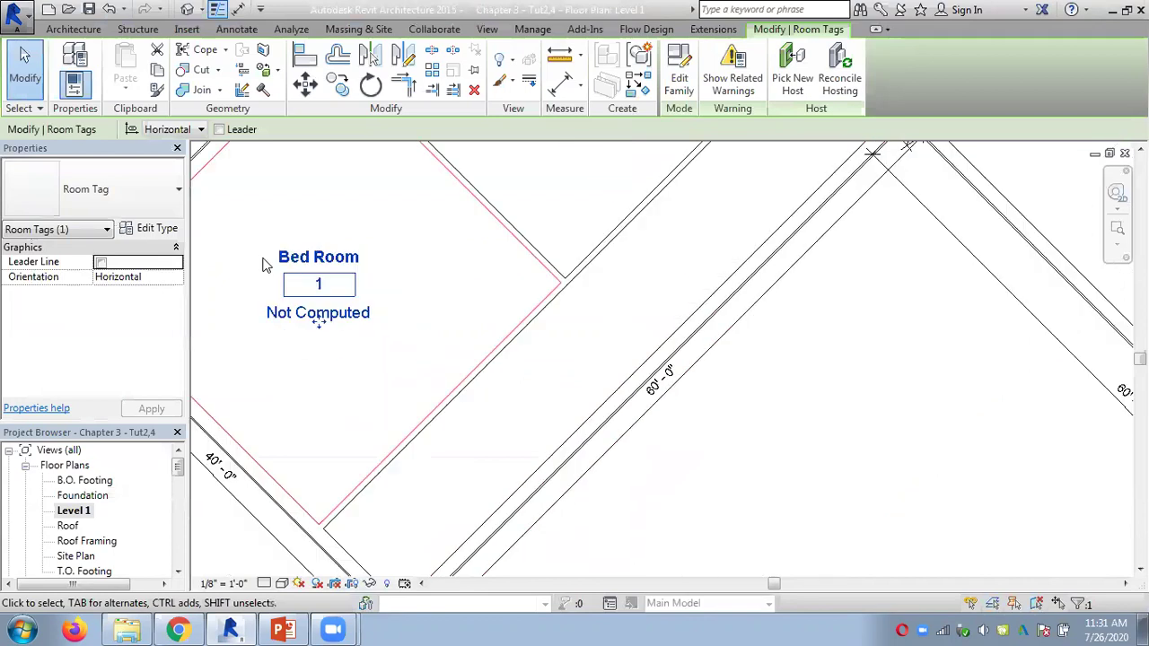
{"action": "left_click", "coordinate": [355, 355]}
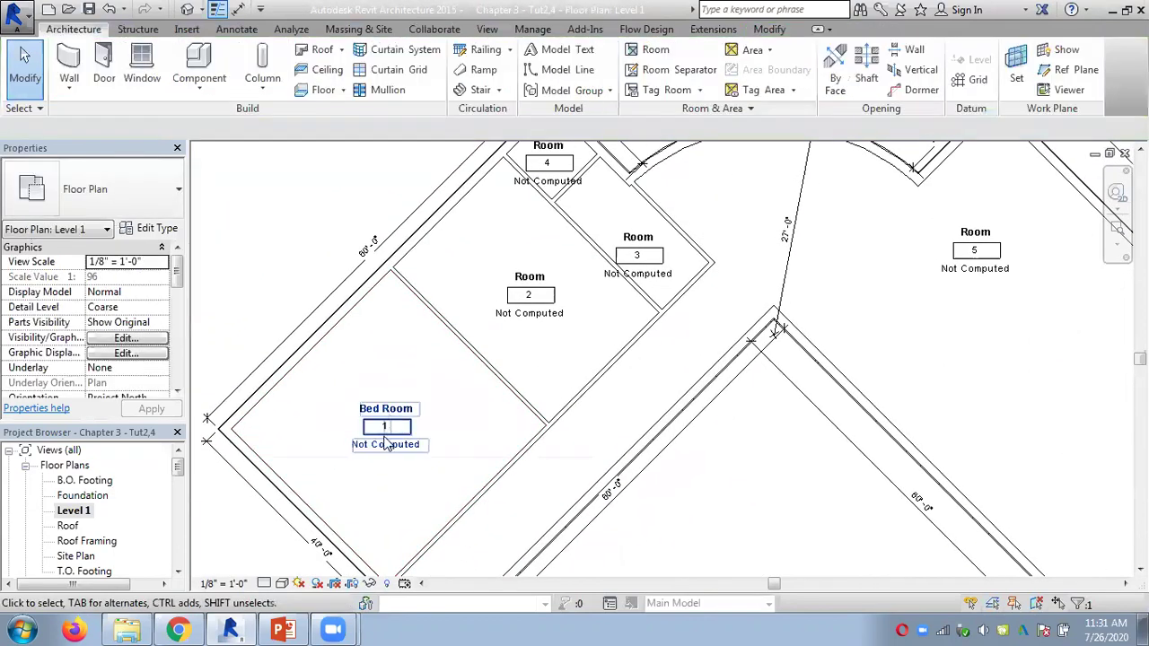
Set Area and Volume Computations to Areas and Volumes so Bed Room reads 10171 CF.
{"action": "middle_click_drag", "start_coordinate": [542, 299], "coordinate": [622, 272]}
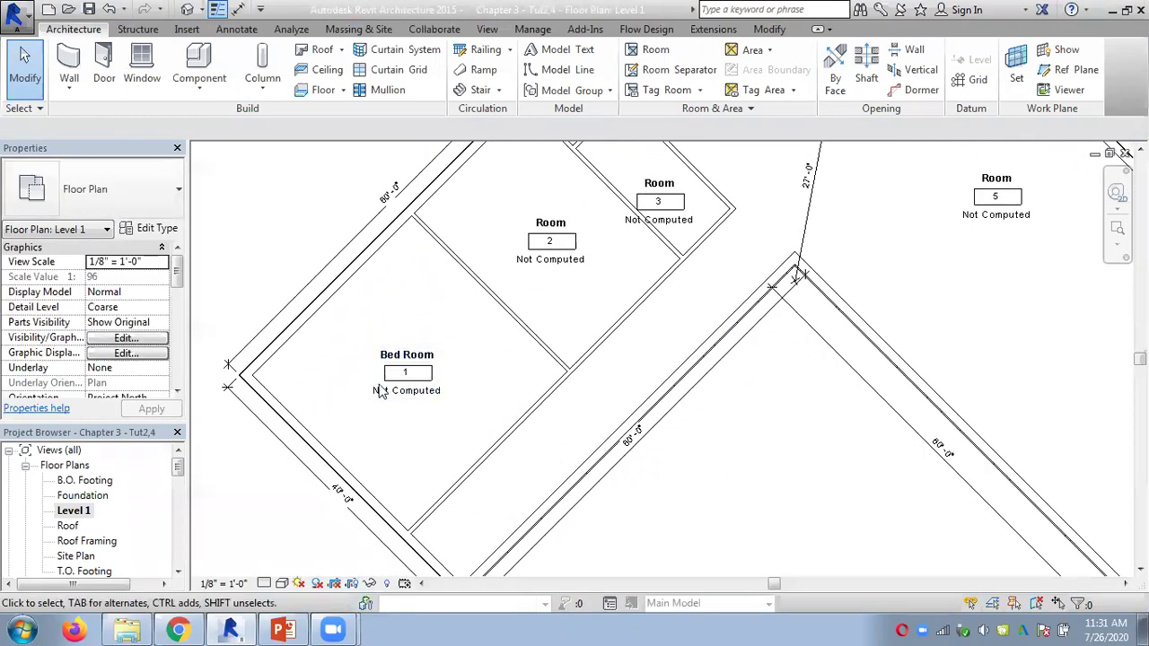
{"action": "left_click", "coordinate": [670, 108]}
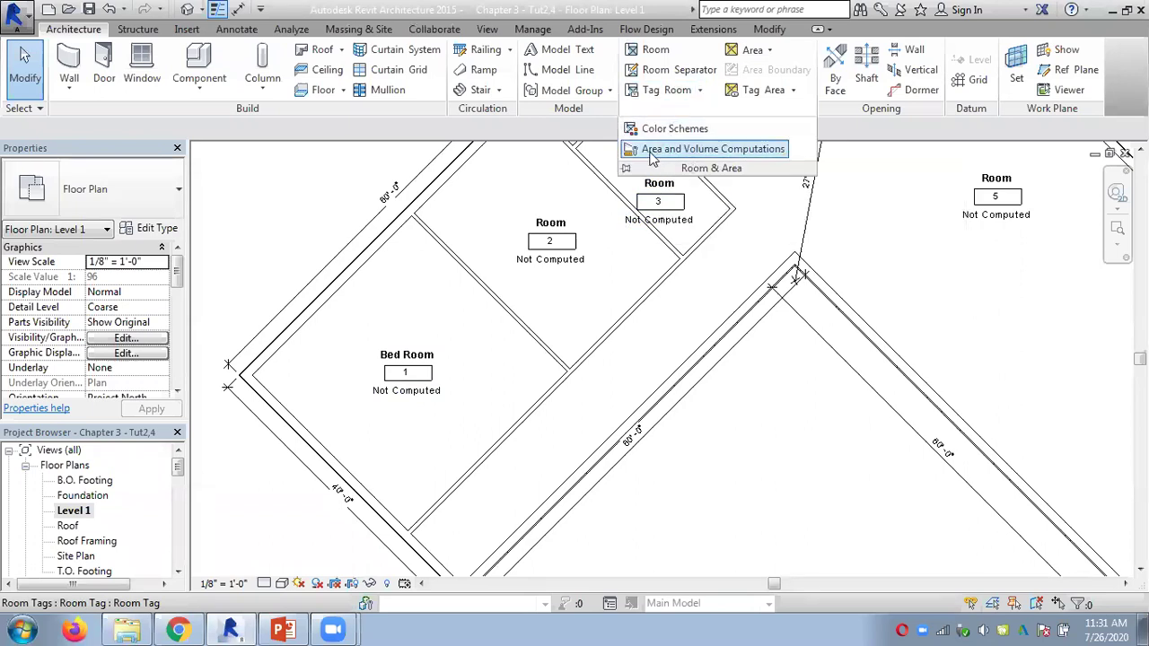
{"action": "left_click", "coordinate": [711, 150]}
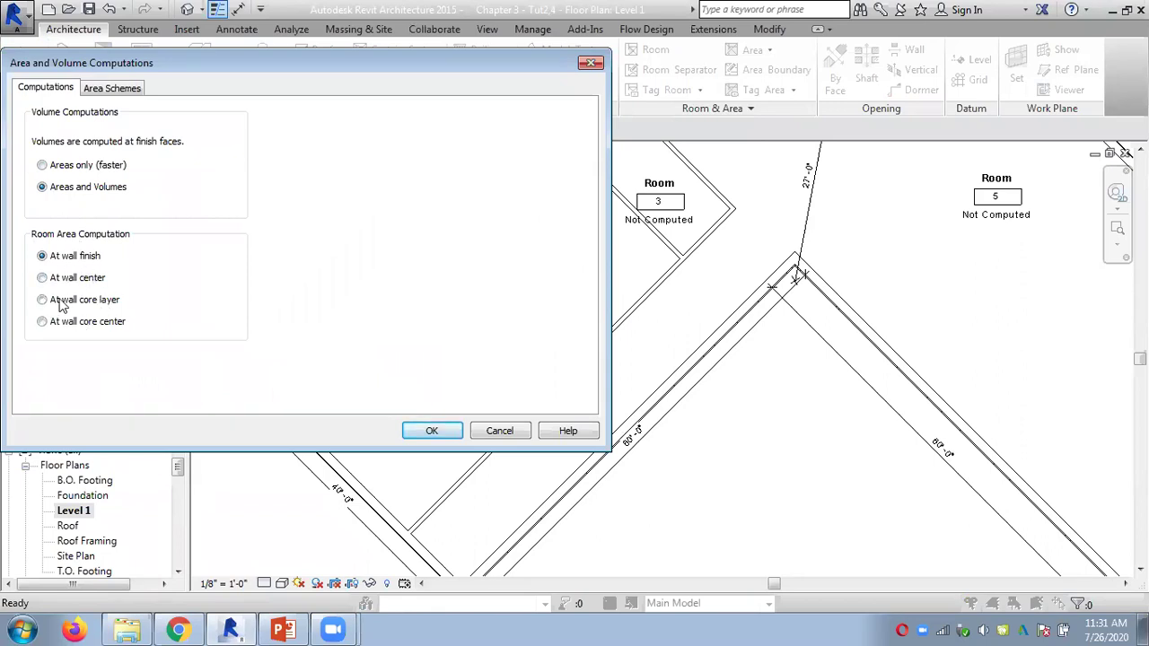
{"action": "left_click", "coordinate": [434, 431]}
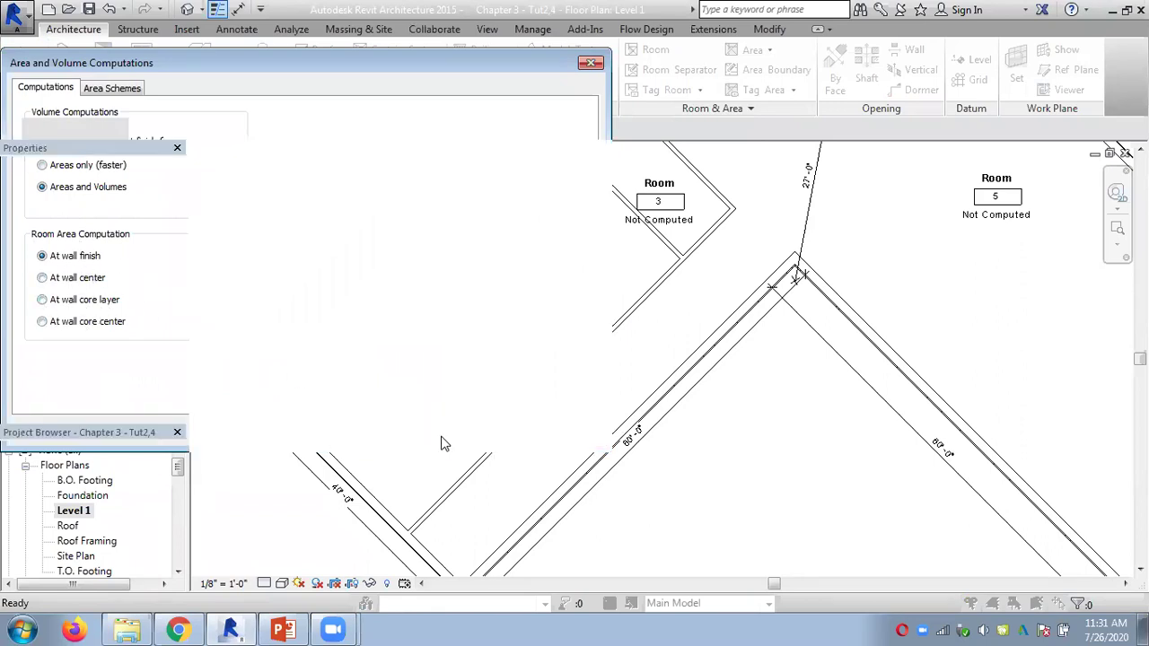
Zoom in and out over the Level 1 plan, now showing only walls and dimensions.
{"action": "scroll", "coordinate": [400, 423], "scroll_direction": "up", "scroll_amount": 3}
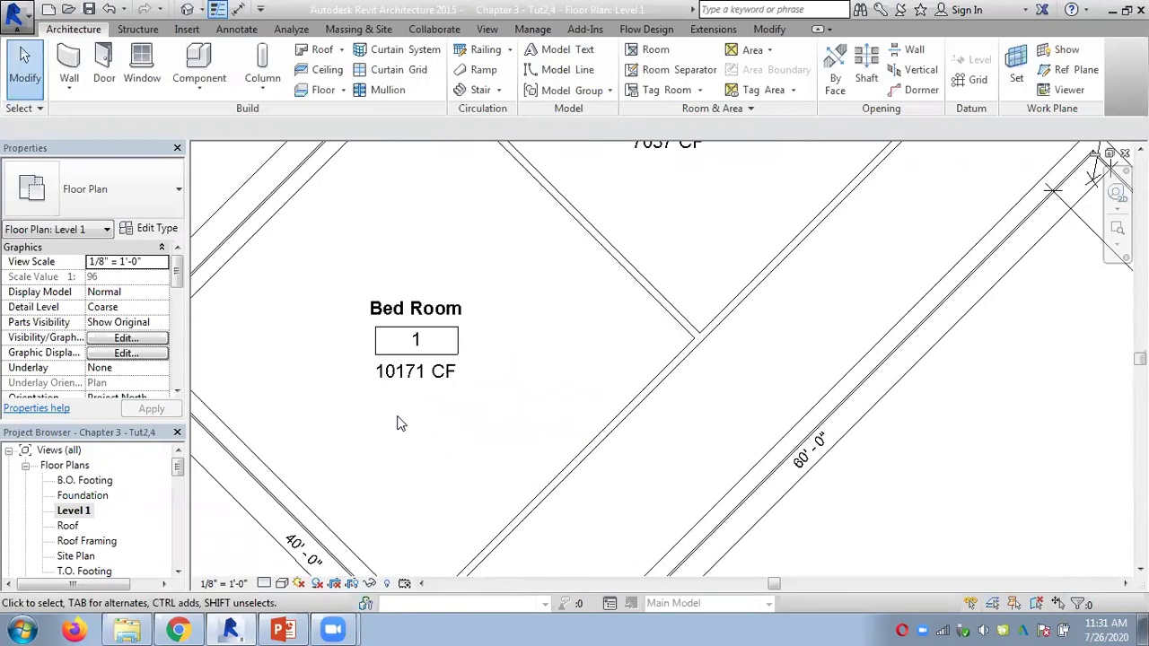
{"action": "scroll", "coordinate": [395, 422], "scroll_direction": "down", "scroll_amount": 3}
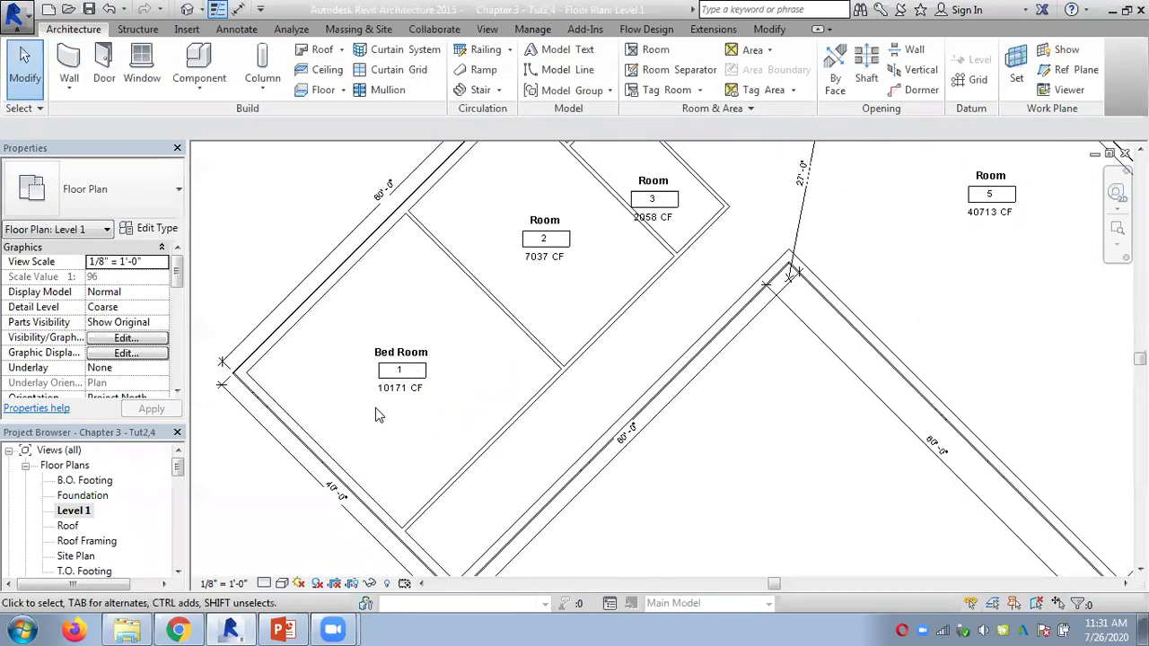
{"action": "scroll", "coordinate": [445, 375], "scroll_direction": "down", "scroll_amount": 3}
{"action": "scroll", "coordinate": [446, 375], "scroll_direction": "down", "scroll_amount": 1}
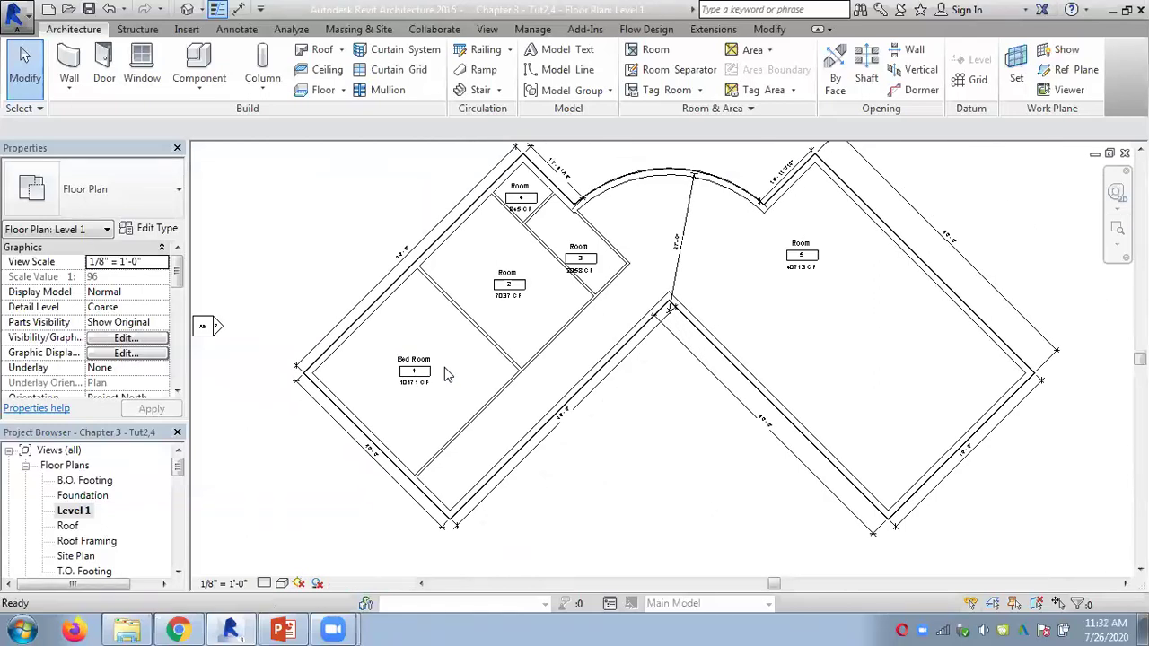
{"action": "scroll", "coordinate": [446, 375], "scroll_direction": "up", "scroll_amount": 3}
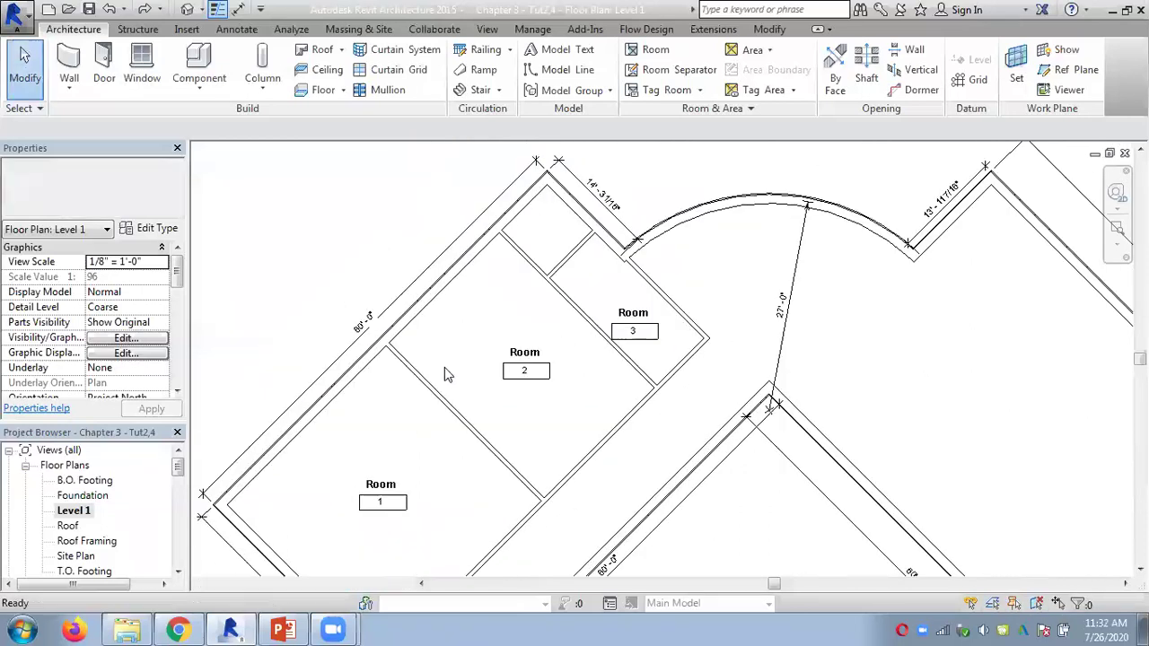
{"action": "scroll", "coordinate": [445, 367], "scroll_direction": "down", "scroll_amount": 2}
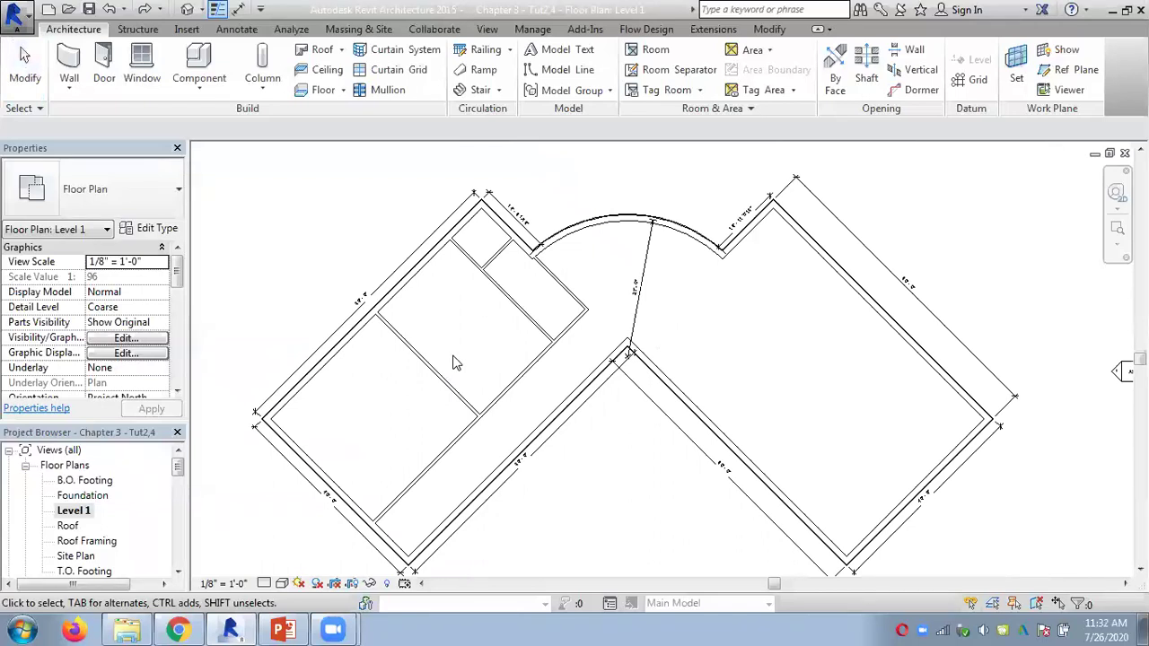
Place rooms in all five enclosed spaces, numbered 1 to 5, and select the Room 1 tag.
{"action": "left_click", "coordinate": [655, 49]}
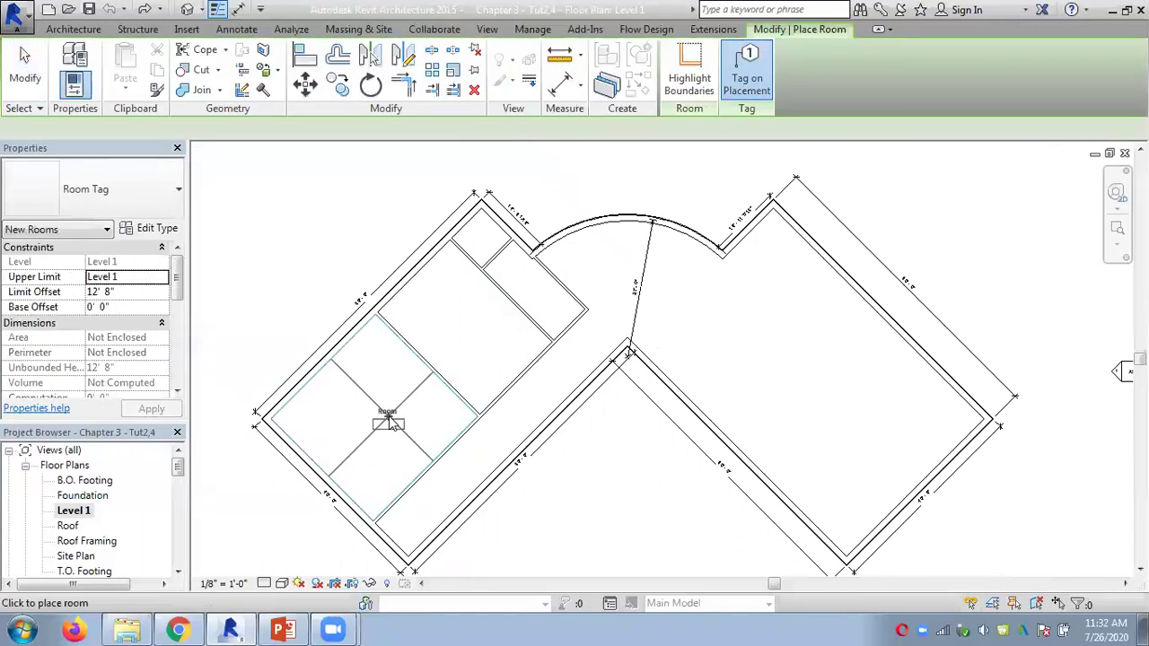
{"action": "left_click", "coordinate": [389, 415]}
{"action": "left_click", "coordinate": [464, 323]}
{"action": "left_click", "coordinate": [485, 238]}
{"action": "left_click", "coordinate": [533, 298]}
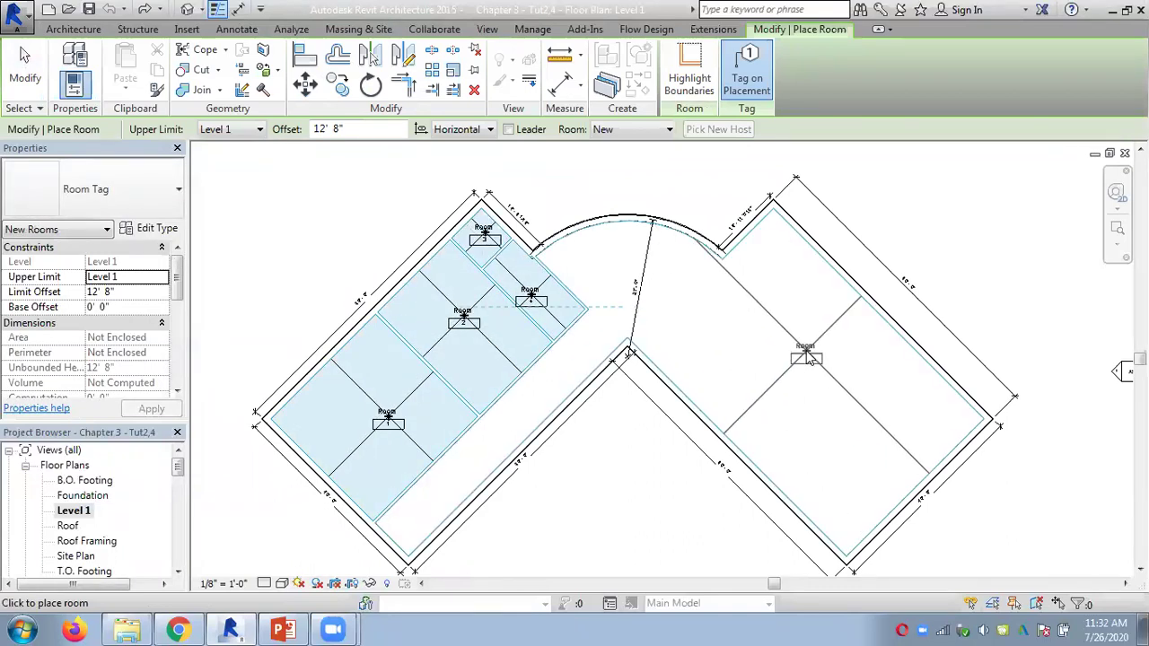
{"action": "left_click", "coordinate": [805, 350]}
{"action": "key", "text": "Escape"}
{"action": "key", "text": "Escape"}
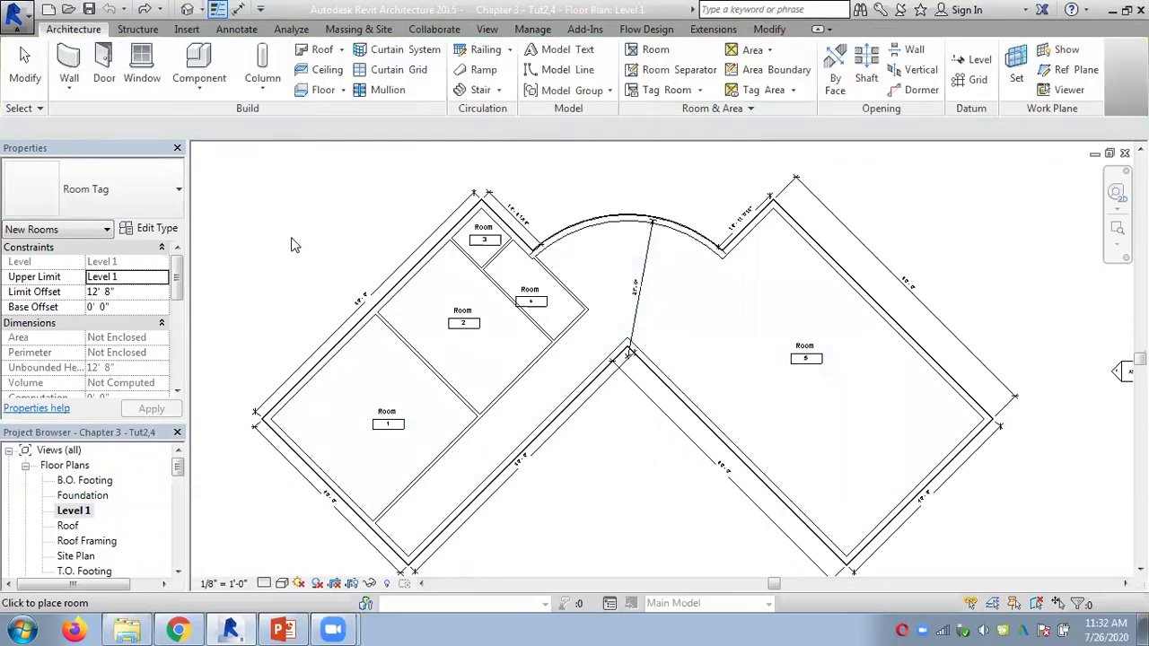
{"action": "left_click", "coordinate": [380, 425]}
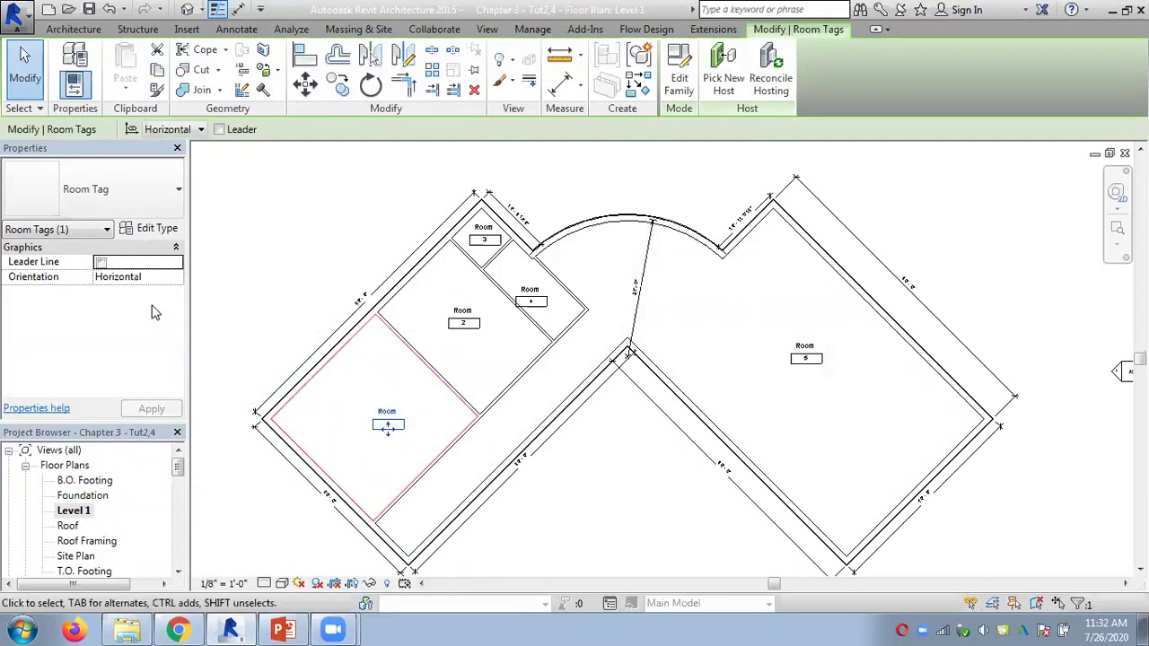
Replace Room 1's tag name with 'Bed Room'.
{"action": "left_click", "coordinate": [260, 292]}
{"action": "scroll", "coordinate": [371, 431], "scroll_direction": "up", "scroll_amount": 4}
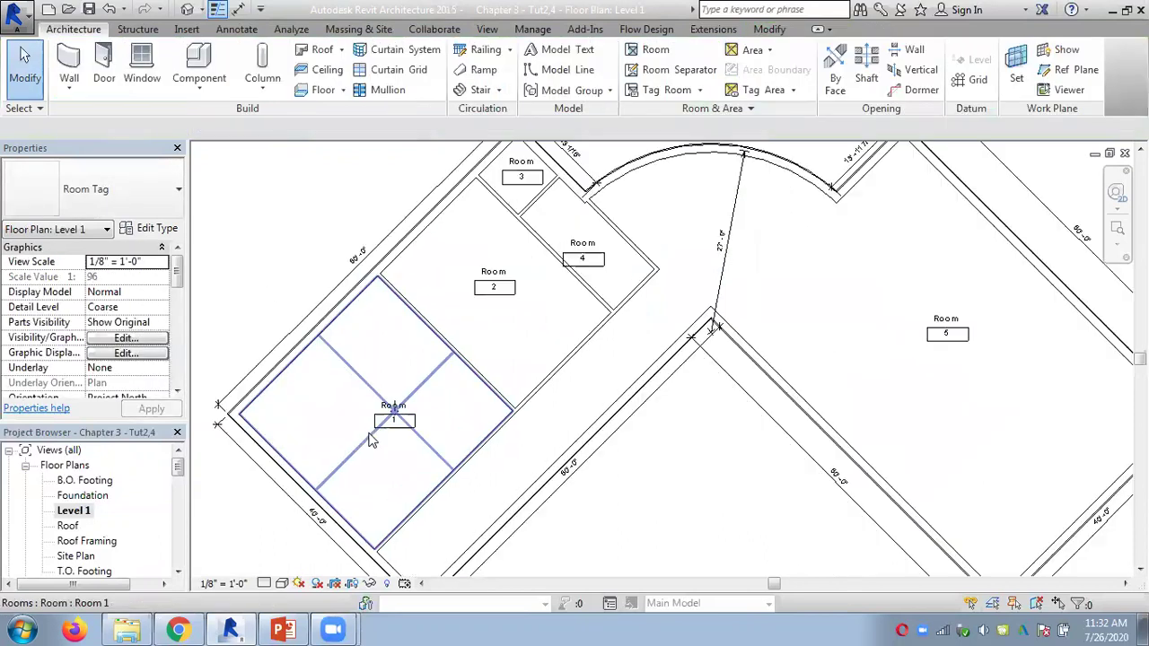
{"action": "scroll", "coordinate": [381, 439], "scroll_direction": "up", "scroll_amount": 2}
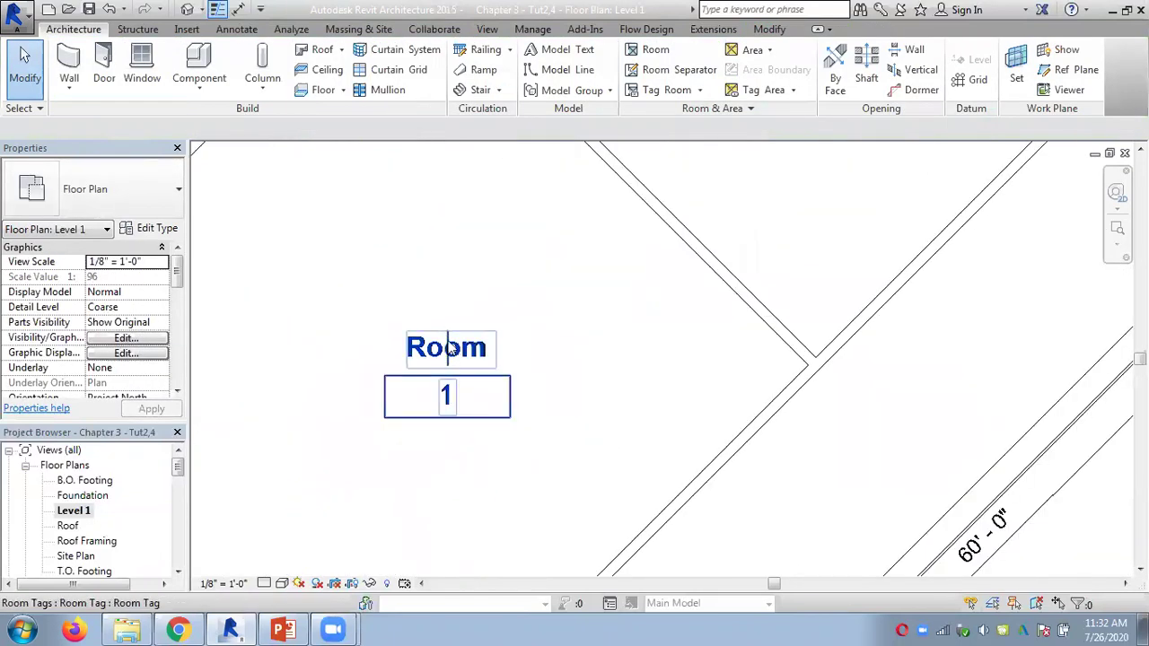
{"action": "left_click", "coordinate": [420, 347]}
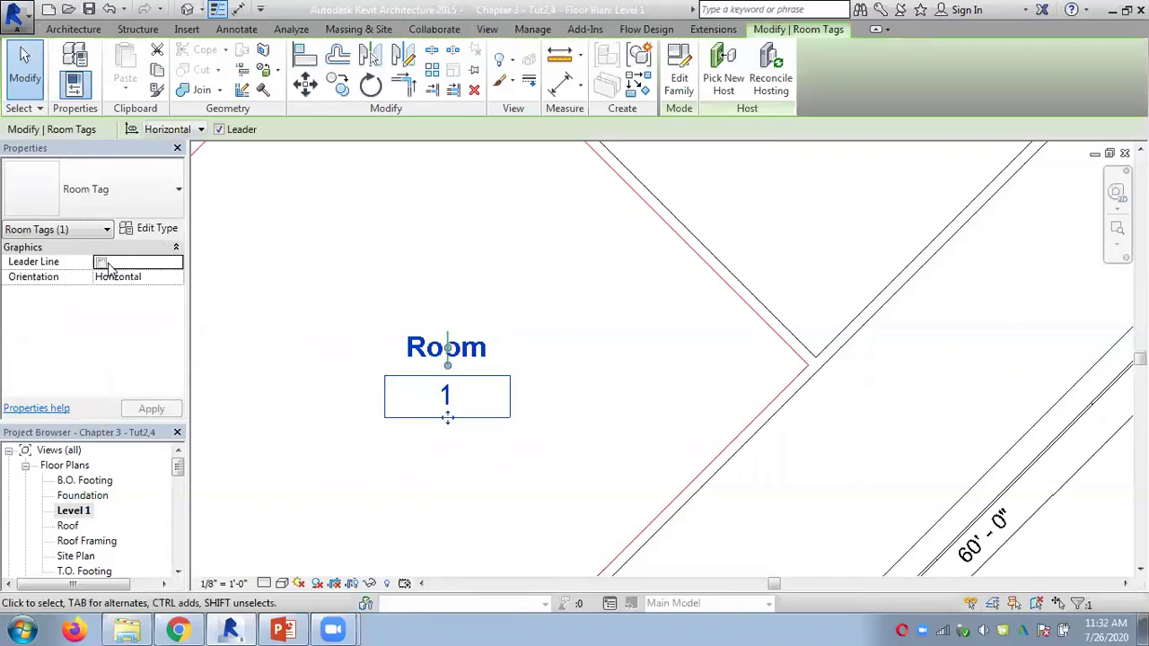
{"action": "left_click", "coordinate": [275, 282]}
{"action": "scroll", "coordinate": [275, 282], "scroll_direction": "down", "scroll_amount": 4}
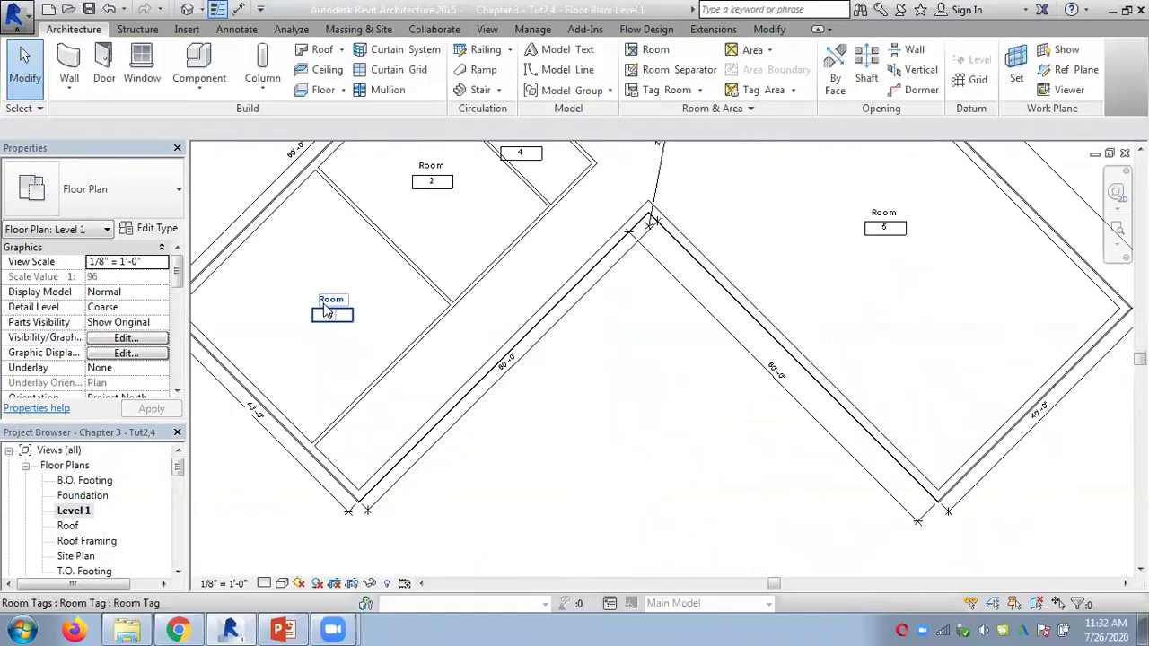
{"action": "left_click", "coordinate": [328, 301]}
{"action": "left_click", "coordinate": [342, 296]}
{"action": "left_click_drag", "start_coordinate": [344, 294], "coordinate": [298, 294]}
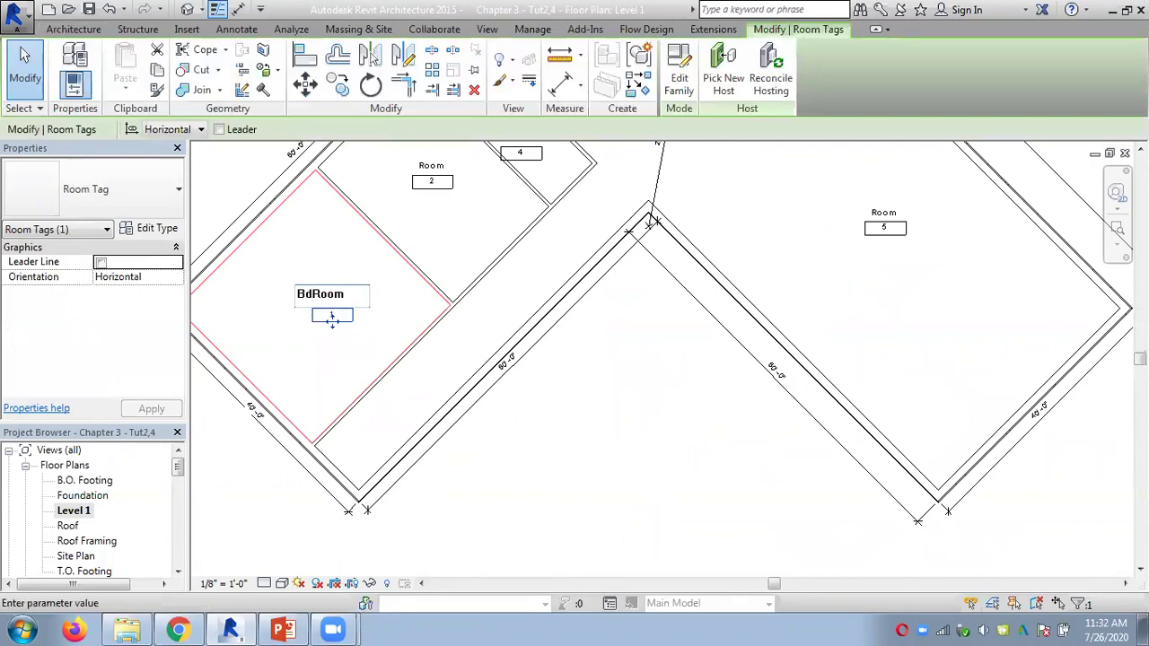
{"action": "type", "text": "Bed Room"}
{"action": "left_click", "coordinate": [679, 544]}
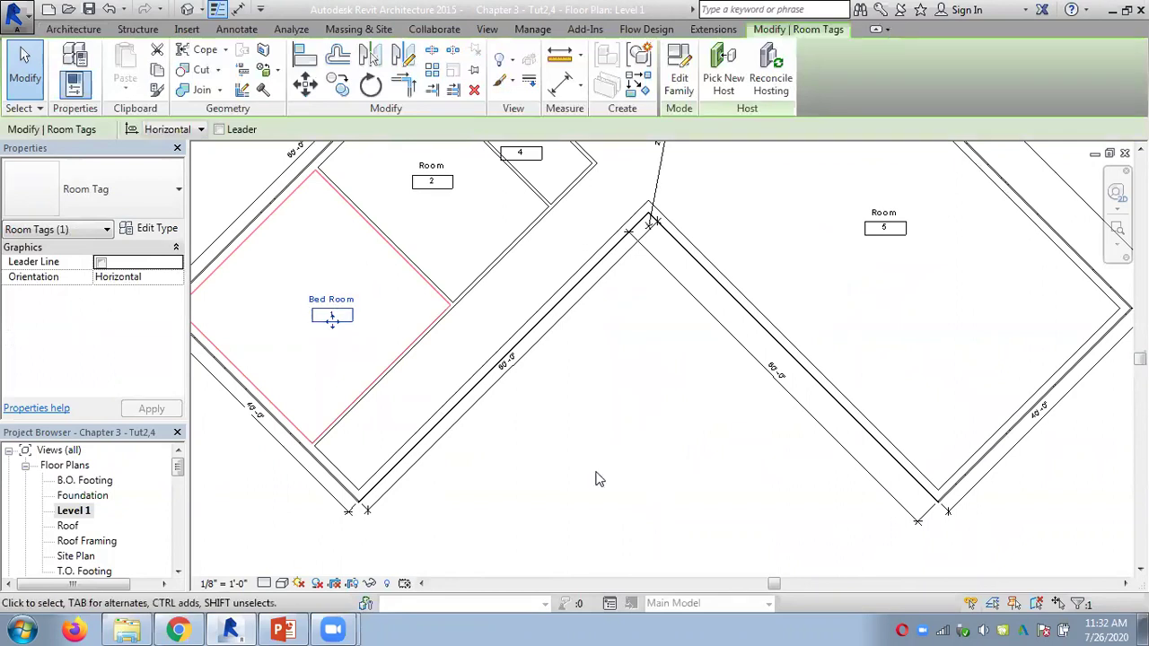
Confirm the Bed Room name and open the room tag's type properties.
{"action": "scroll", "coordinate": [598, 477], "scroll_direction": "down", "scroll_amount": 2}
{"action": "scroll", "coordinate": [546, 246], "scroll_direction": "up", "scroll_amount": 4}
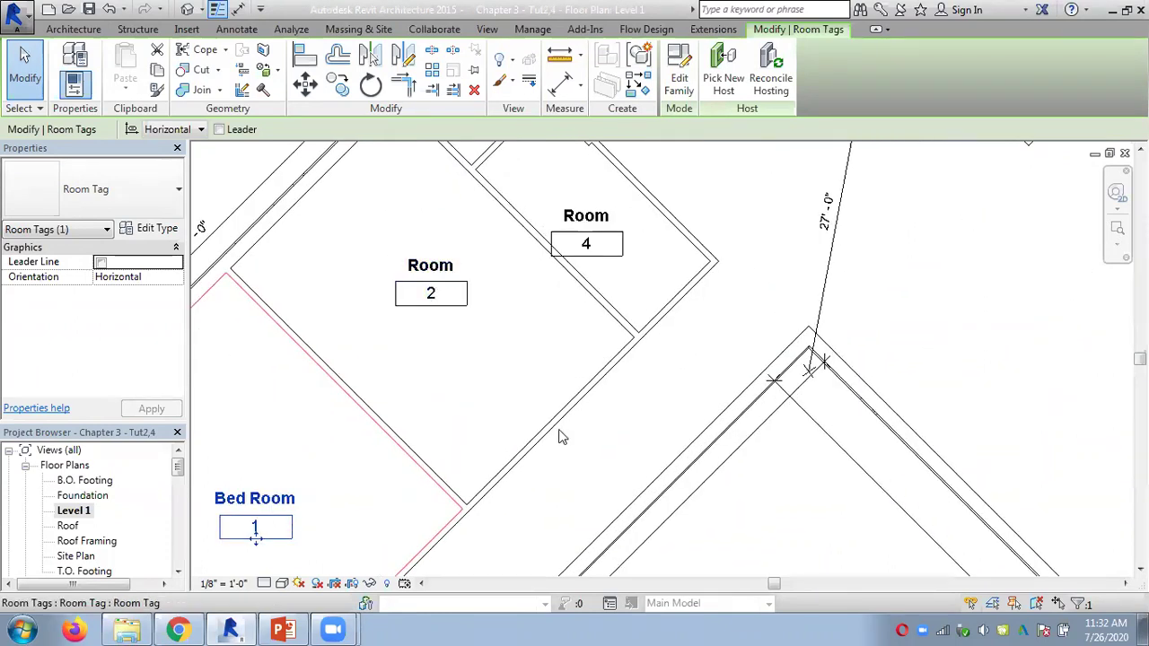
{"action": "scroll", "coordinate": [567, 434], "scroll_direction": "down", "scroll_amount": 3}
{"action": "left_click", "coordinate": [420, 466]}
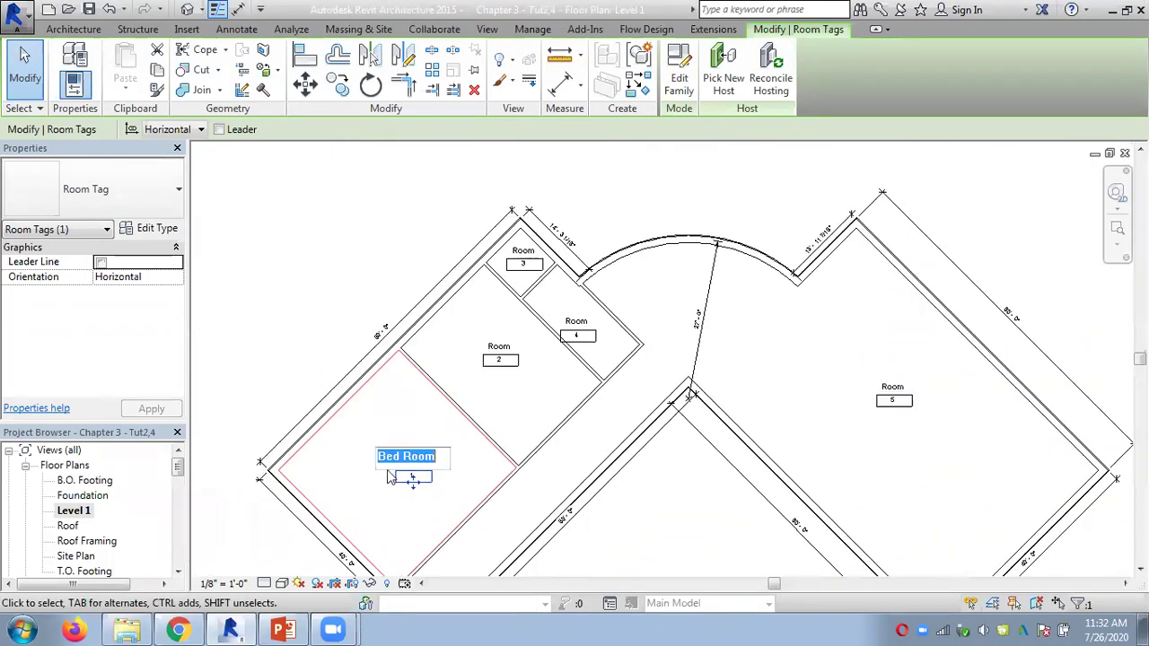
{"action": "left_click", "coordinate": [392, 476]}
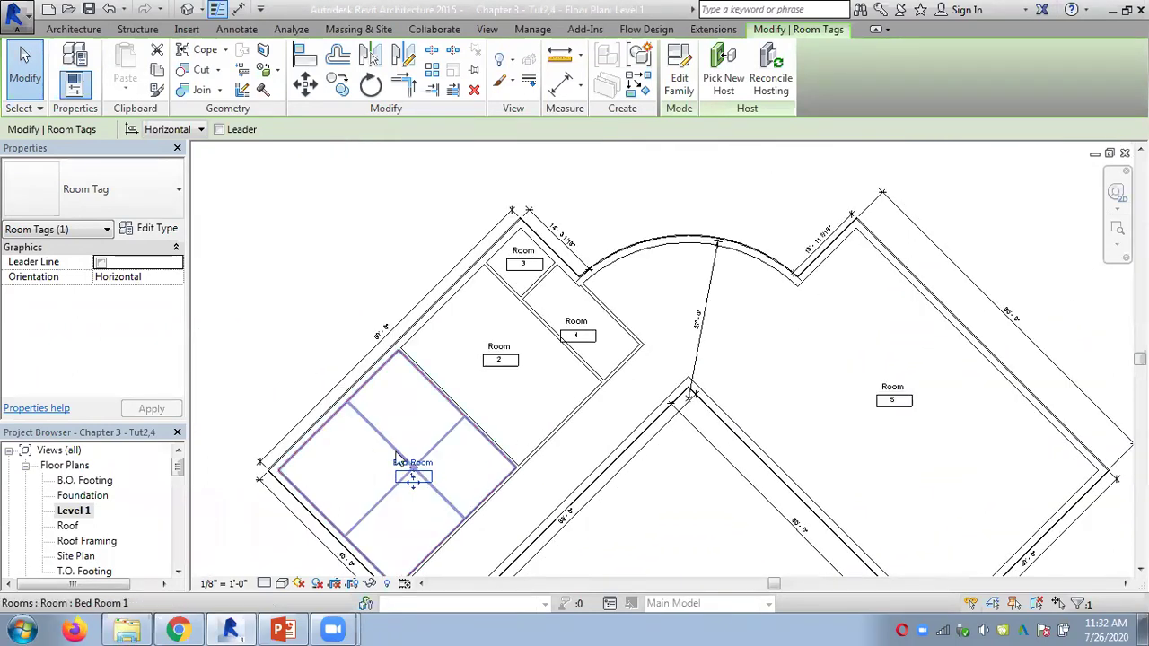
{"action": "left_click", "coordinate": [157, 229]}
{"action": "left_click", "coordinate": [341, 217]}
{"action": "left_click", "coordinate": [341, 217]}
{"action": "left_click", "coordinate": [342, 188]}
{"action": "left_click", "coordinate": [415, 489]}
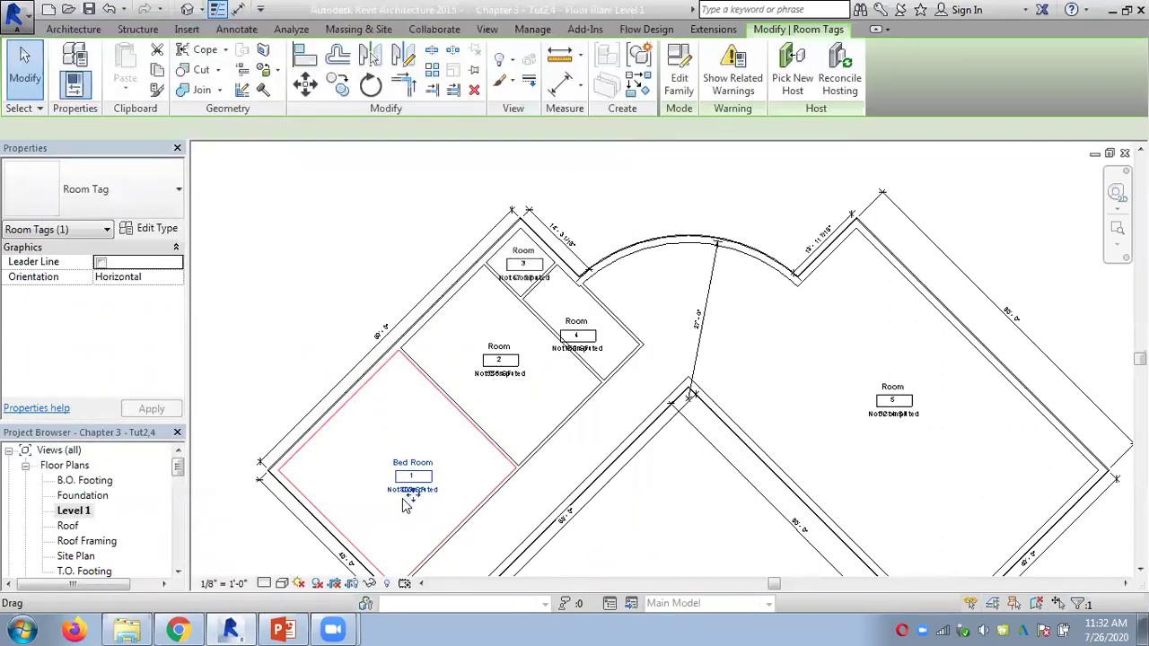
{"action": "scroll", "coordinate": [404, 505], "scroll_direction": "up", "scroll_amount": 5}
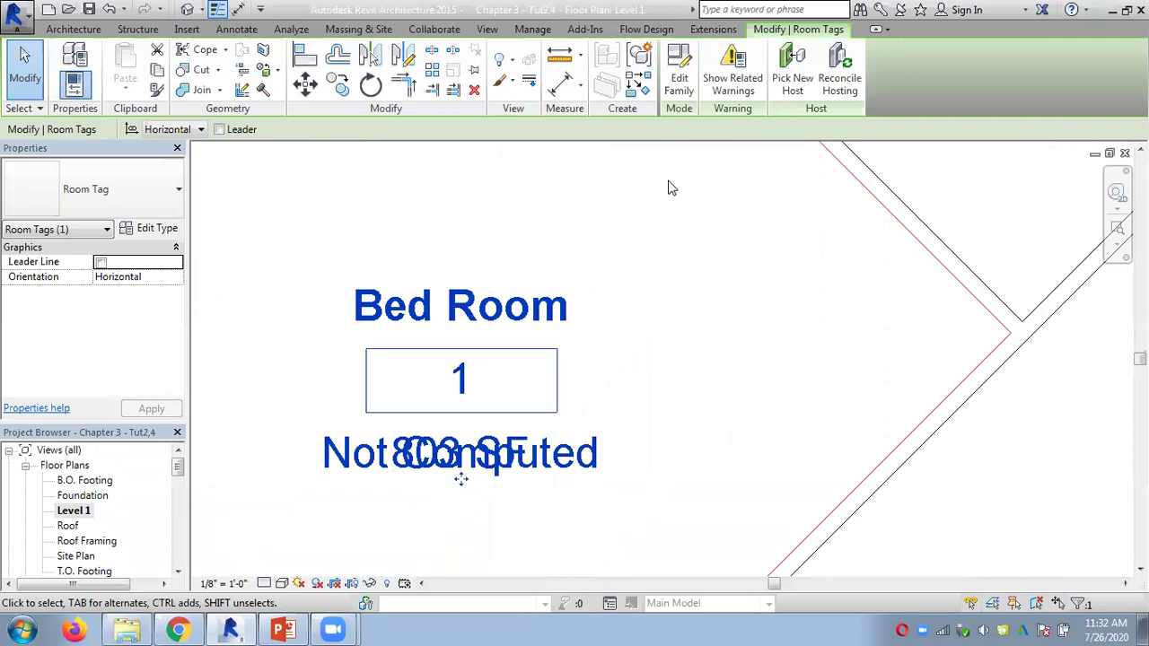
{"action": "left_click", "coordinate": [625, 293]}
{"action": "scroll", "coordinate": [624, 293], "scroll_direction": "down", "scroll_amount": 3}
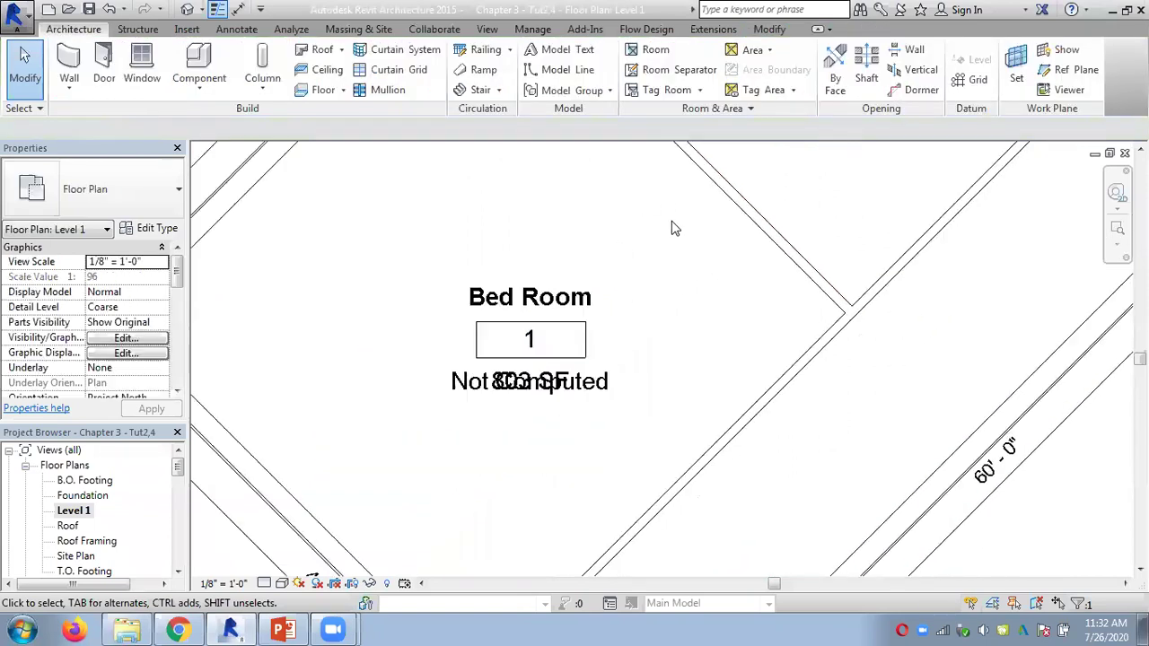
{"action": "left_click", "coordinate": [763, 105]}
{"action": "left_click", "coordinate": [704, 149]}
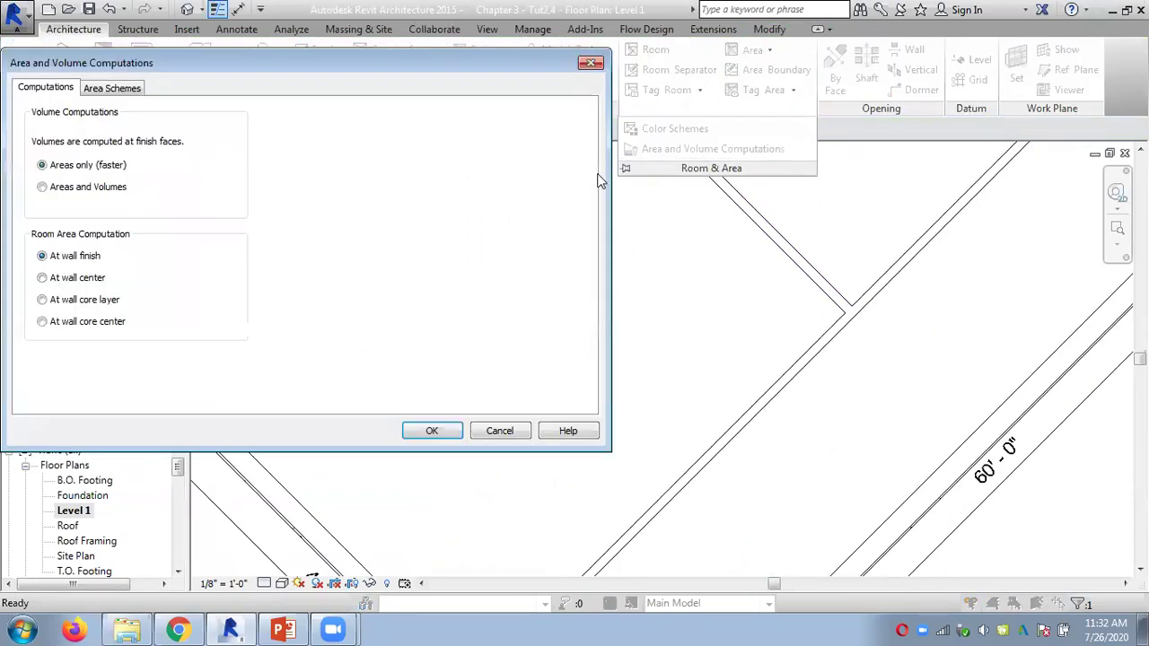
{"action": "left_click", "coordinate": [430, 432]}
{"action": "scroll", "coordinate": [549, 433], "scroll_direction": "up", "scroll_amount": 5}
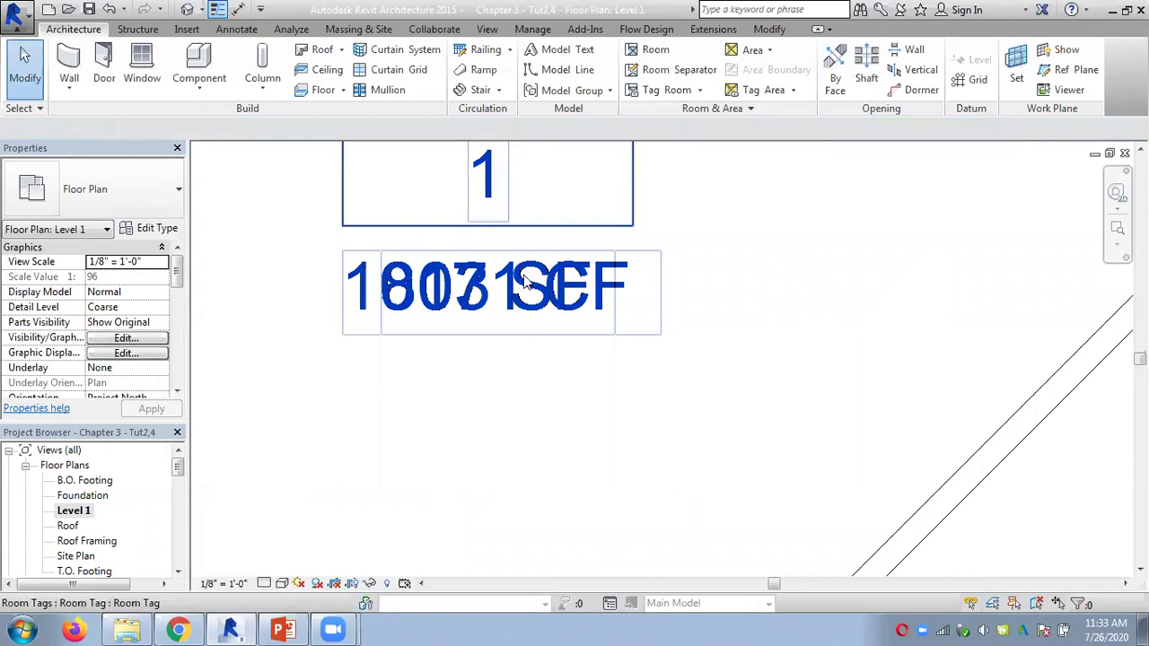
{"action": "scroll", "coordinate": [628, 354], "scroll_direction": "down", "scroll_amount": 3}
{"action": "middle_click_drag", "start_coordinate": [668, 336], "coordinate": [529, 364]}
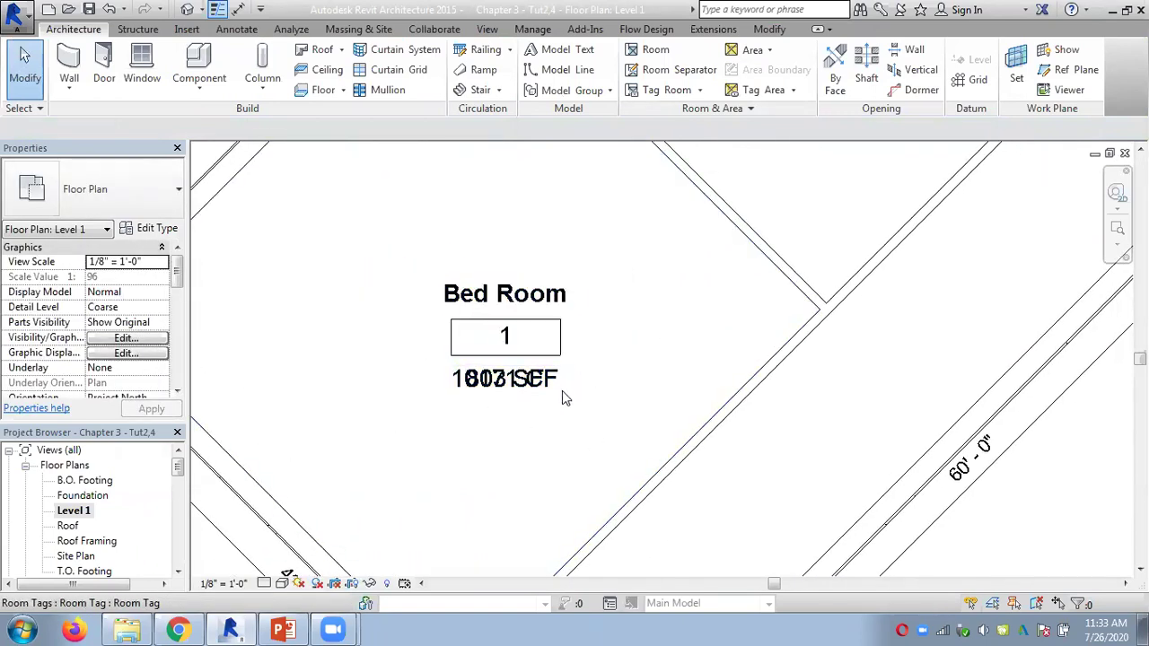
{"action": "scroll", "coordinate": [562, 394], "scroll_direction": "down", "scroll_amount": 2}
{"action": "middle_click_drag", "start_coordinate": [604, 349], "coordinate": [466, 465]}
{"action": "scroll", "coordinate": [543, 325], "scroll_direction": "down", "scroll_amount": 3}
{"action": "scroll", "coordinate": [617, 263], "scroll_direction": "up", "scroll_amount": 3}
{"action": "scroll", "coordinate": [648, 283], "scroll_direction": "up", "scroll_amount": 3}
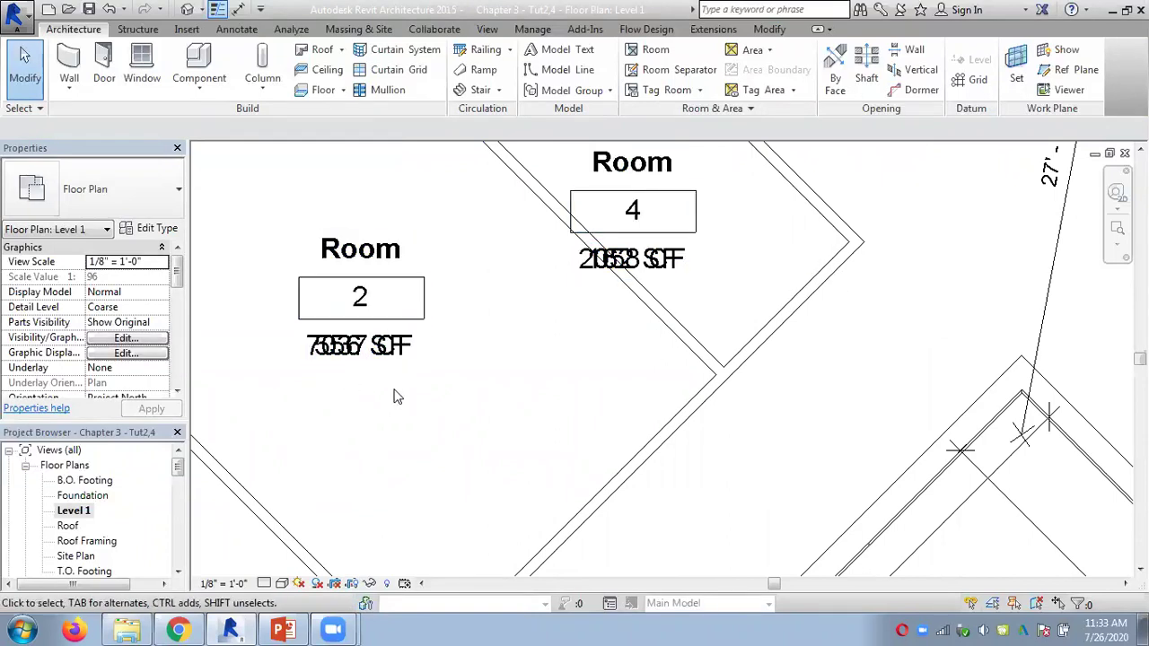
{"action": "scroll", "coordinate": [395, 396], "scroll_direction": "down", "scroll_amount": 4}
{"action": "middle_click_drag", "start_coordinate": [759, 453], "coordinate": [646, 350]}
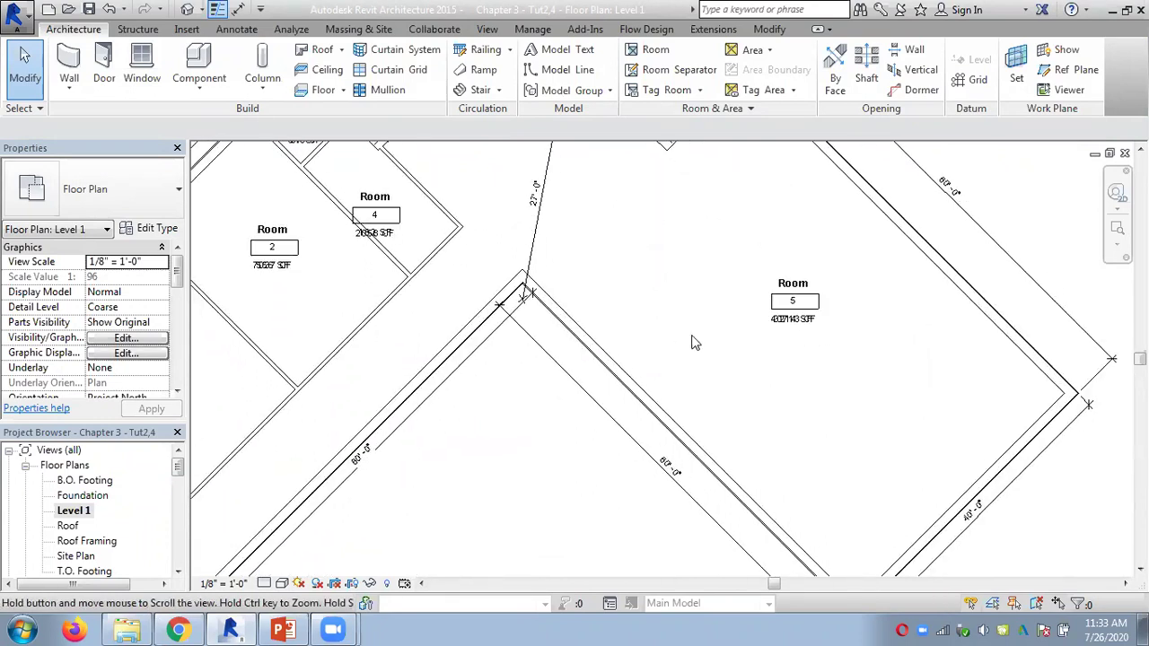
{"action": "scroll", "coordinate": [698, 337], "scroll_direction": "down", "scroll_amount": 3}
{"action": "scroll", "coordinate": [718, 338], "scroll_direction": "up", "scroll_amount": 3}
{"action": "scroll", "coordinate": [754, 363], "scroll_direction": "down", "scroll_amount": 3}
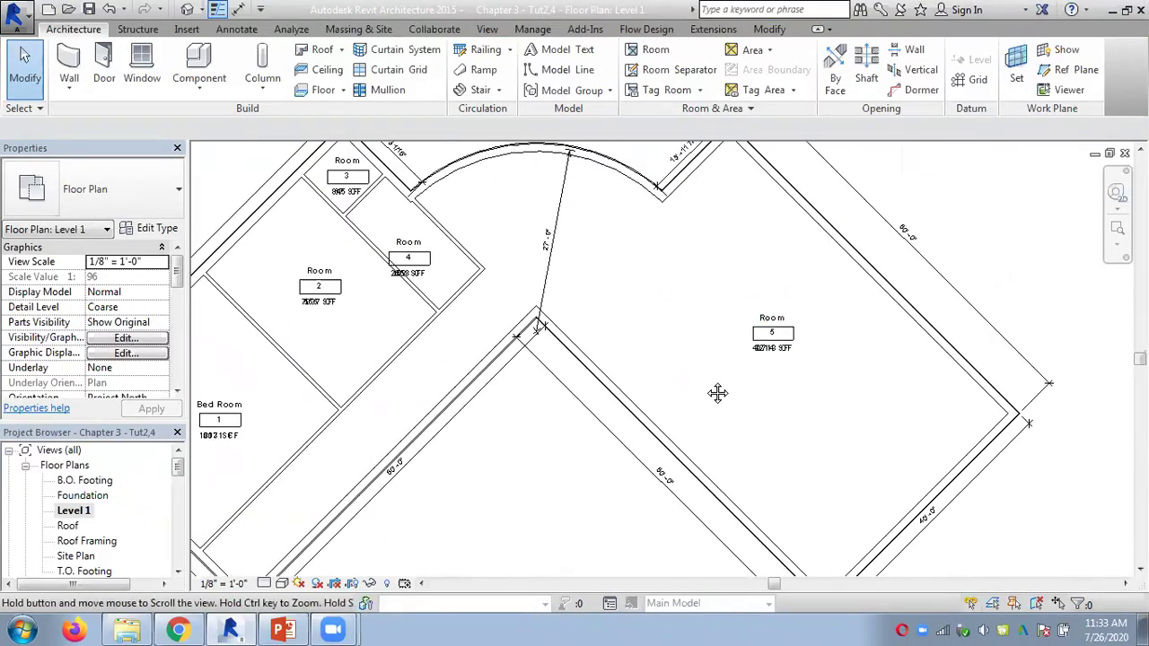
{"action": "scroll", "coordinate": [655, 334], "scroll_direction": "up", "scroll_amount": 3}
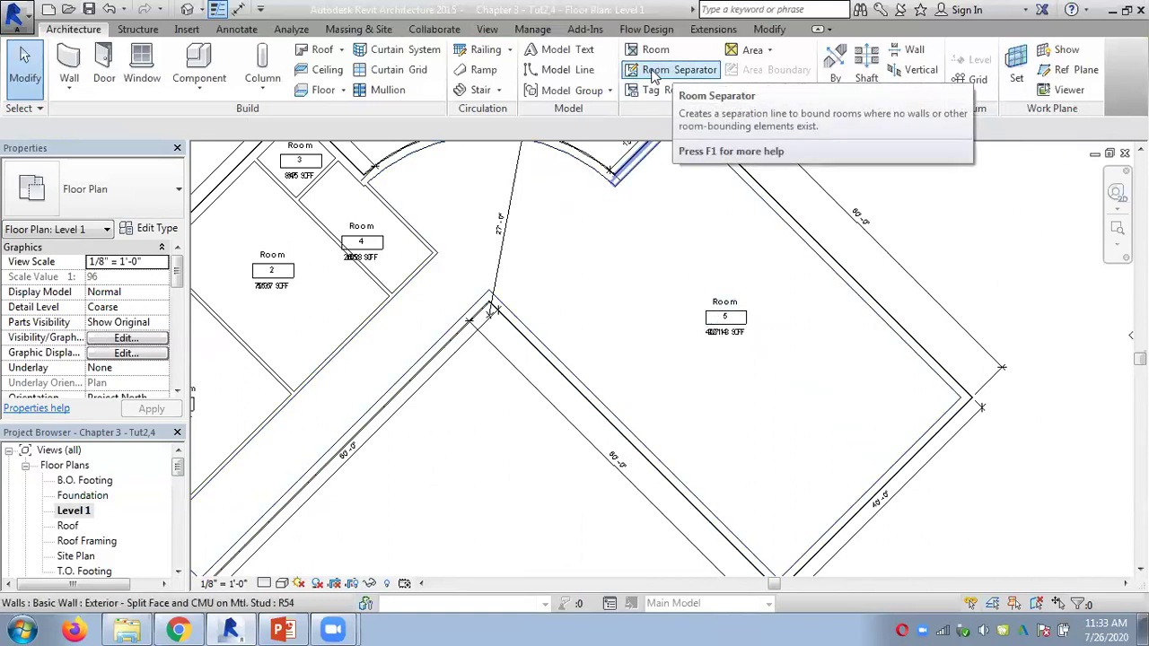
Draw a room separation line across Room 5 from the lower wall to the upper-right wall.
{"action": "left_click", "coordinate": [679, 72]}
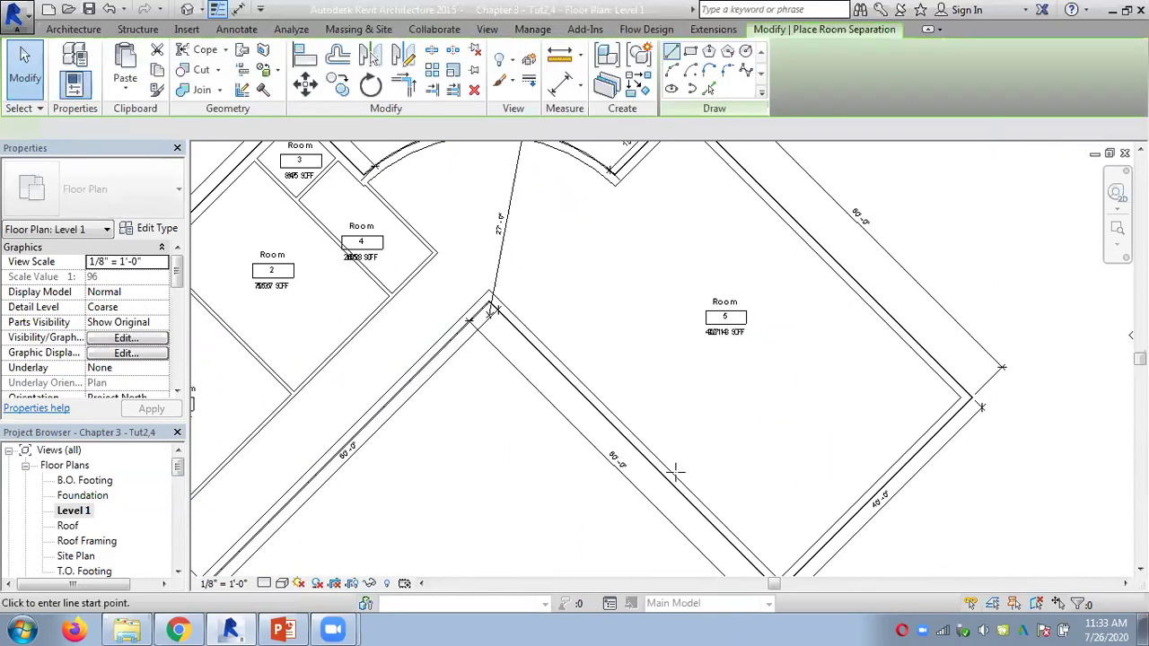
{"action": "left_click", "coordinate": [675, 474]}
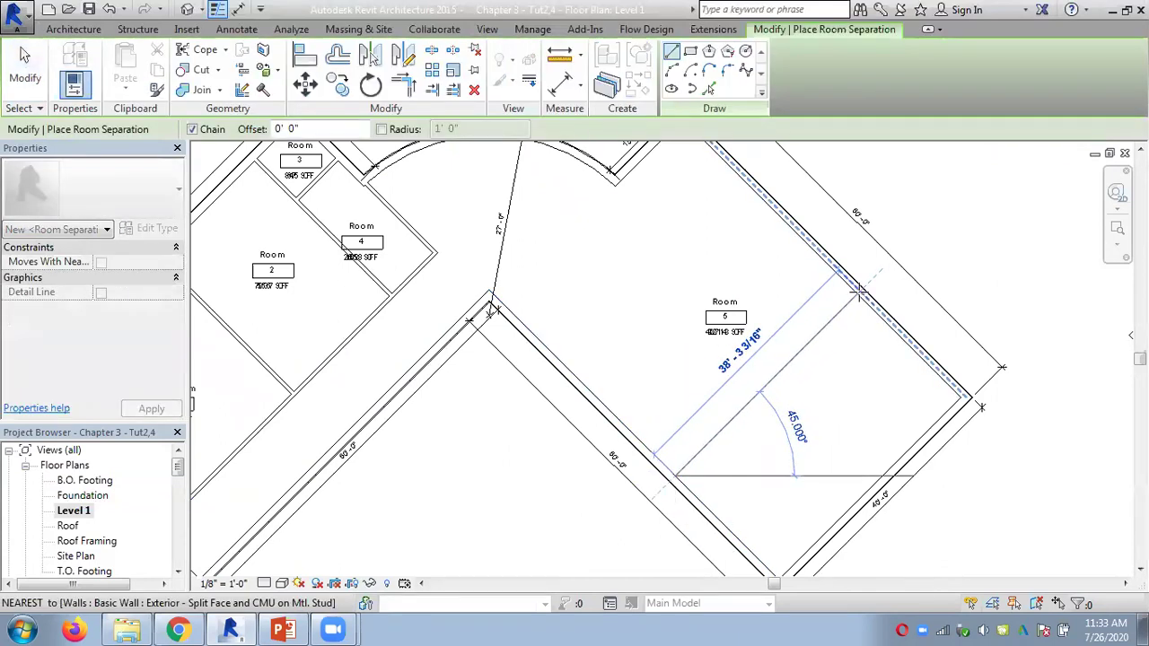
{"action": "left_click", "coordinate": [858, 291]}
{"action": "key", "text": "Escape"}
{"action": "key", "text": "Escape"}
{"action": "scroll", "coordinate": [710, 314], "scroll_direction": "up", "scroll_amount": 4}
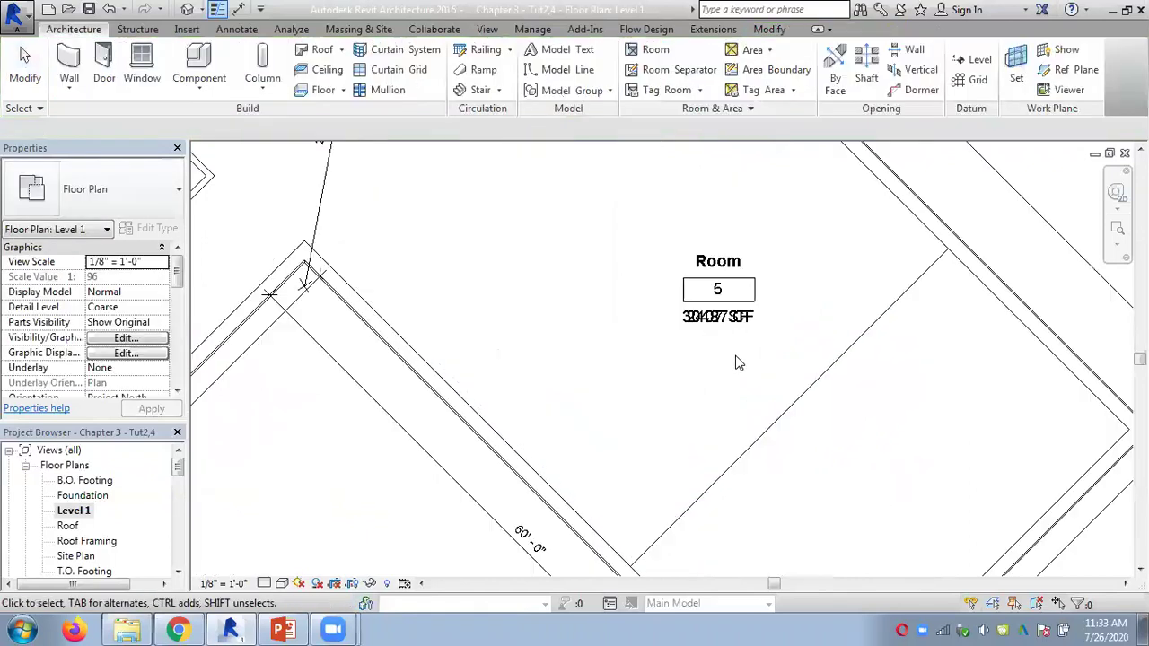
{"action": "scroll", "coordinate": [741, 296], "scroll_direction": "down", "scroll_amount": 3}
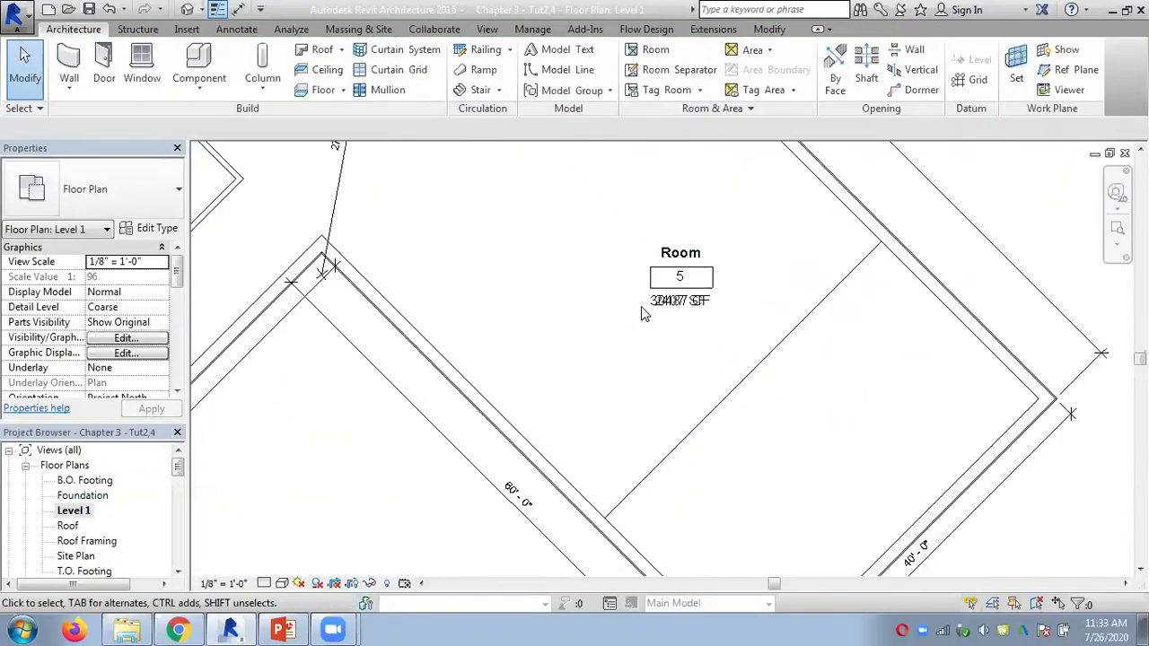
Place a new tagged Room 6 in the lower-right region of the split space.
{"action": "left_click", "coordinate": [649, 49]}
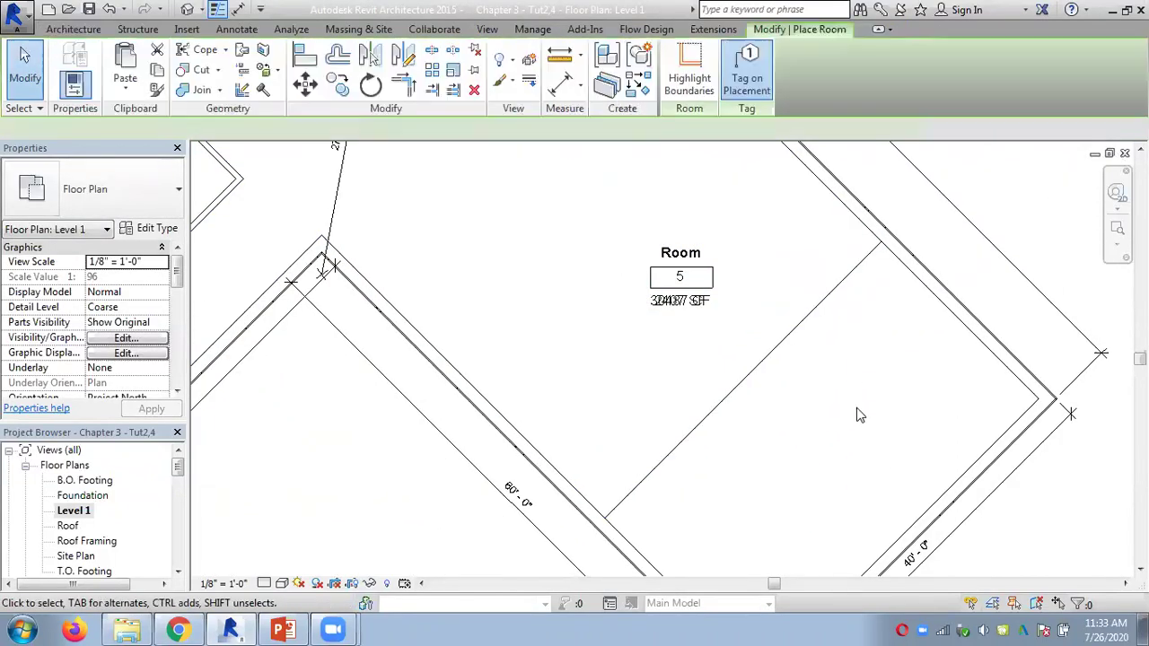
{"action": "left_click", "coordinate": [839, 452]}
{"action": "key", "text": "Escape"}
{"action": "key", "text": "Escape"}
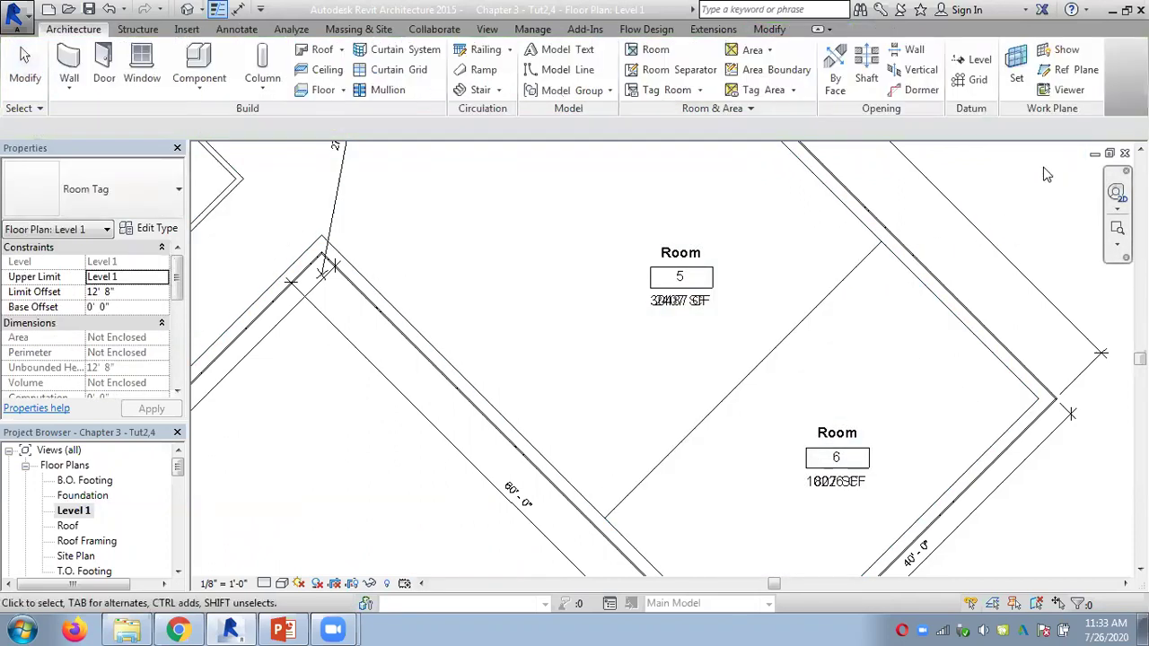
{"action": "scroll", "coordinate": [750, 357], "scroll_direction": "down", "scroll_amount": 2}
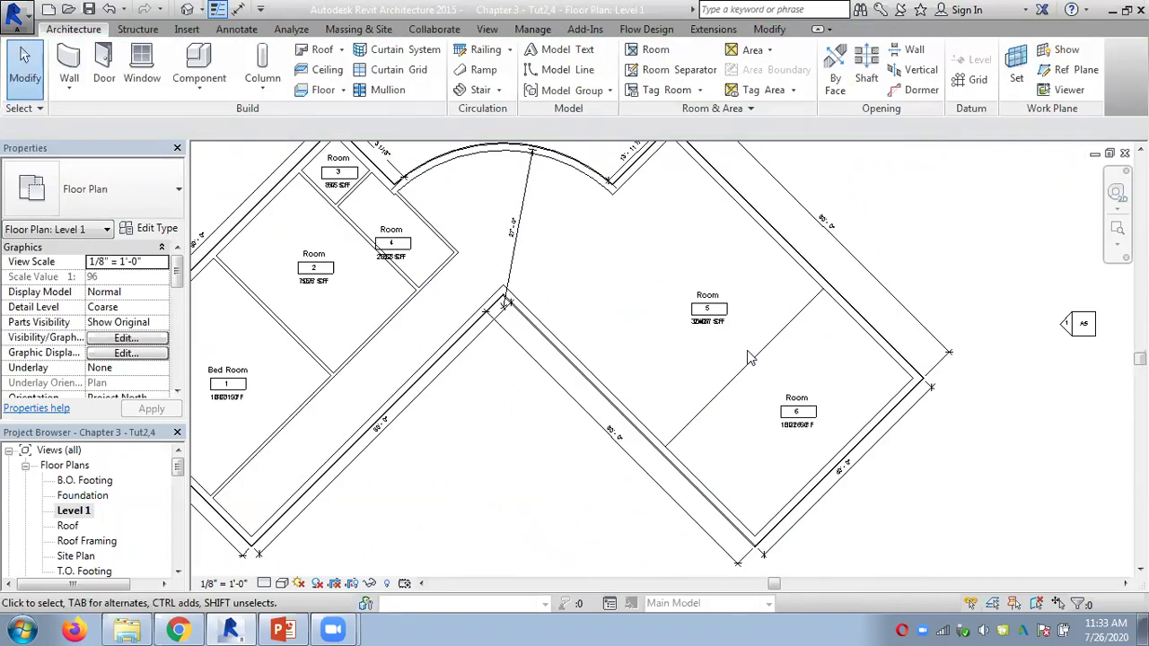
{"action": "scroll", "coordinate": [750, 357], "scroll_direction": "down", "scroll_amount": 3}
{"action": "left_click", "coordinate": [186, 10]}
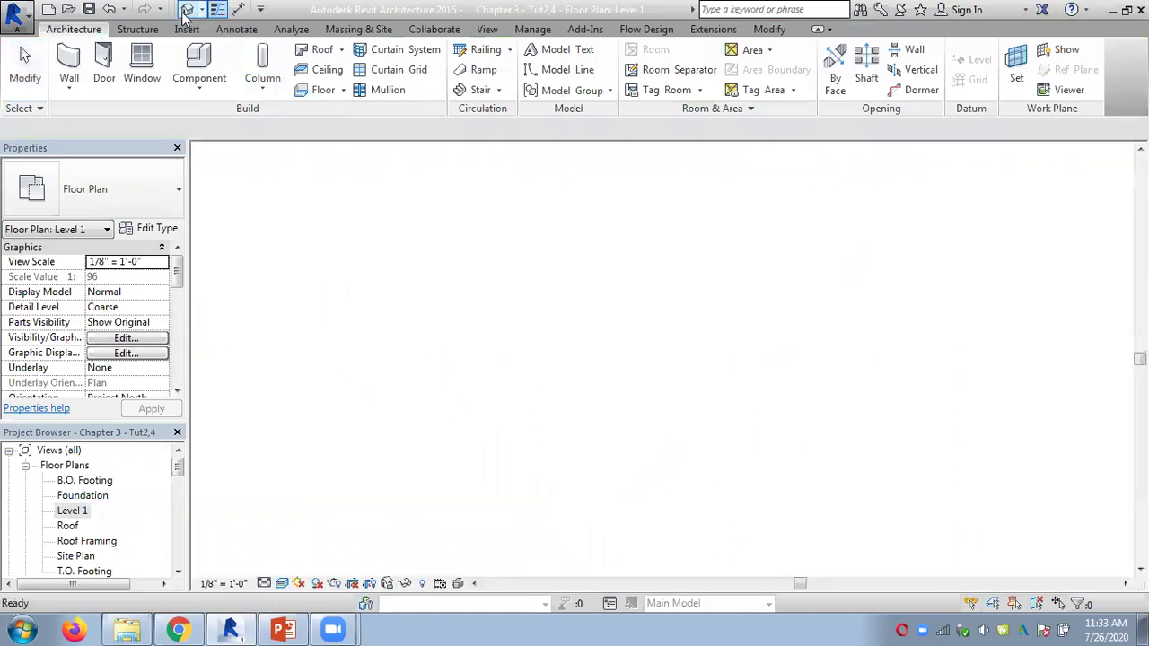
{"action": "middle_click_drag", "start_coordinate": [659, 392], "coordinate": [377, 449], "text": "shift"}
{"action": "scroll", "coordinate": [519, 386], "scroll_direction": "up", "scroll_amount": 4}
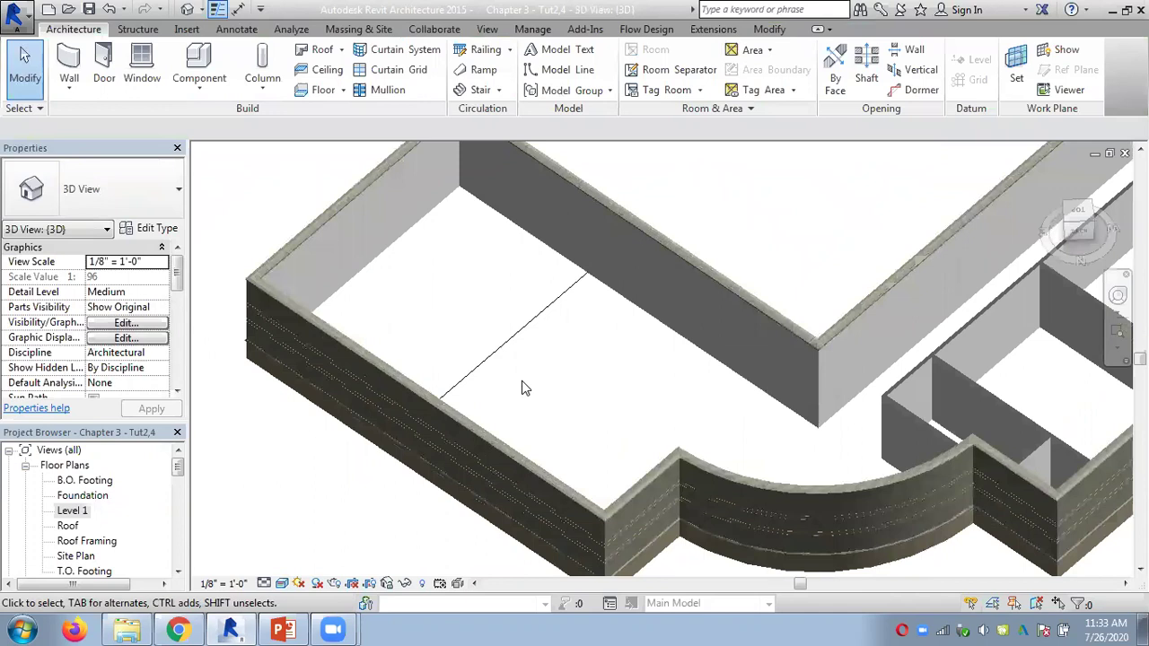
{"action": "scroll", "coordinate": [524, 386], "scroll_direction": "up", "scroll_amount": 3}
{"action": "left_click", "coordinate": [455, 362]}
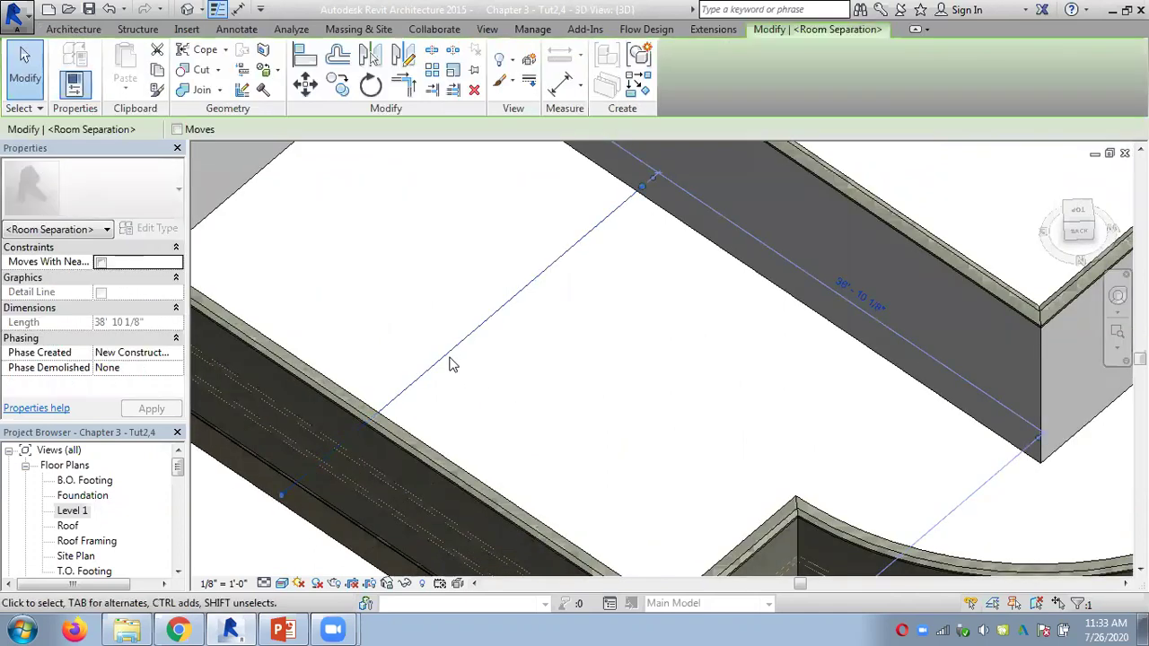
{"action": "right_click", "coordinate": [449, 361]}
{"action": "mouse_move", "coordinate": [585, 321]}
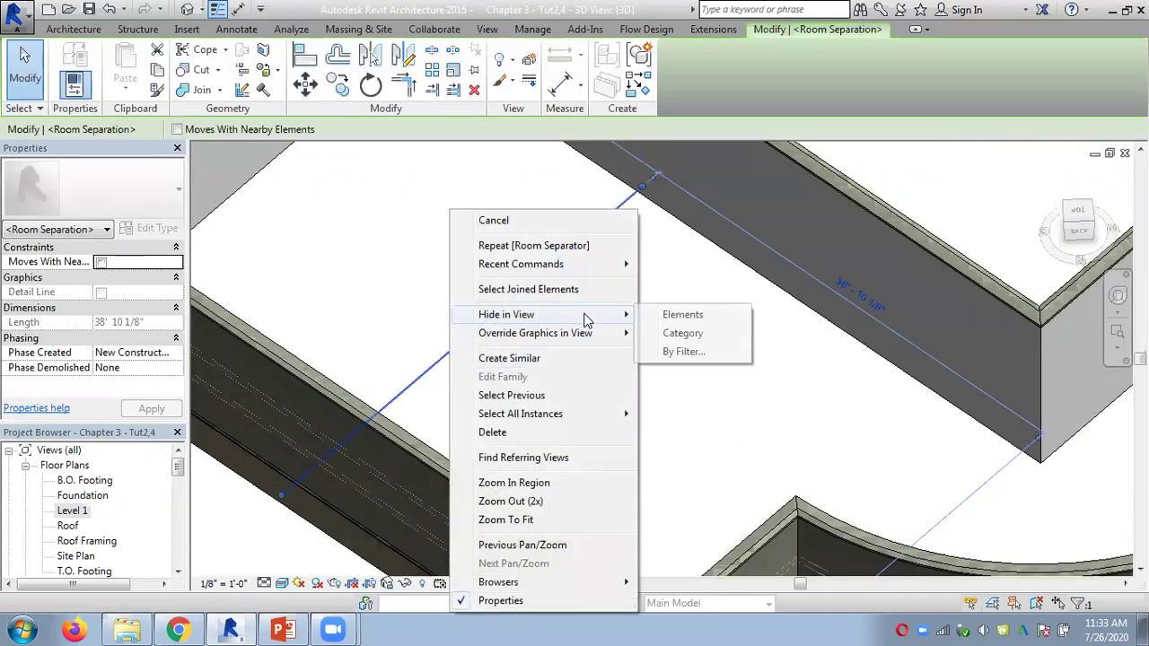
{"action": "left_click", "coordinate": [673, 315]}
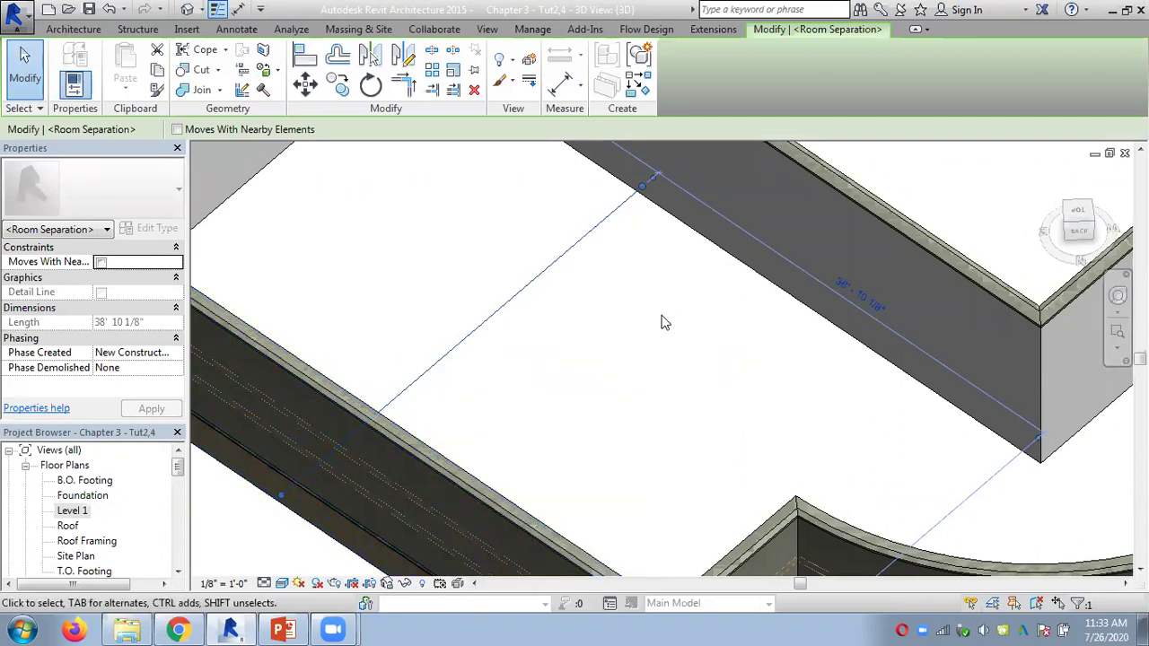
{"action": "scroll", "coordinate": [664, 323], "scroll_direction": "down", "scroll_amount": 3}
{"action": "left_click", "coordinate": [797, 216]}
{"action": "left_click", "coordinate": [629, 259]}
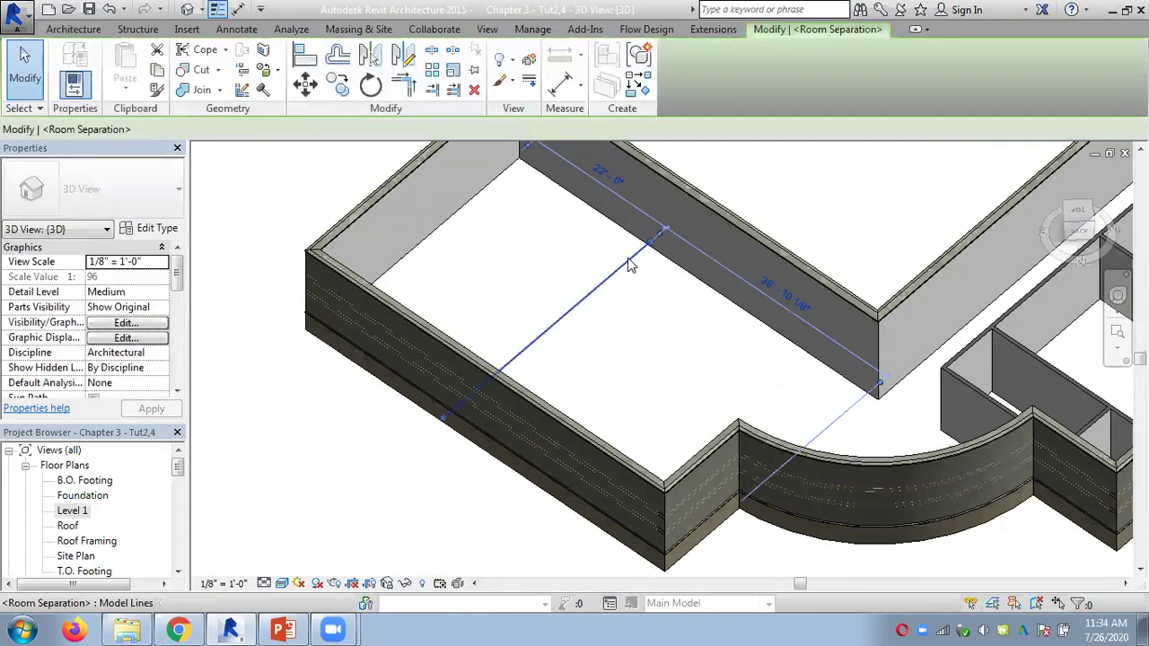
{"action": "double_click", "coordinate": [74, 510]}
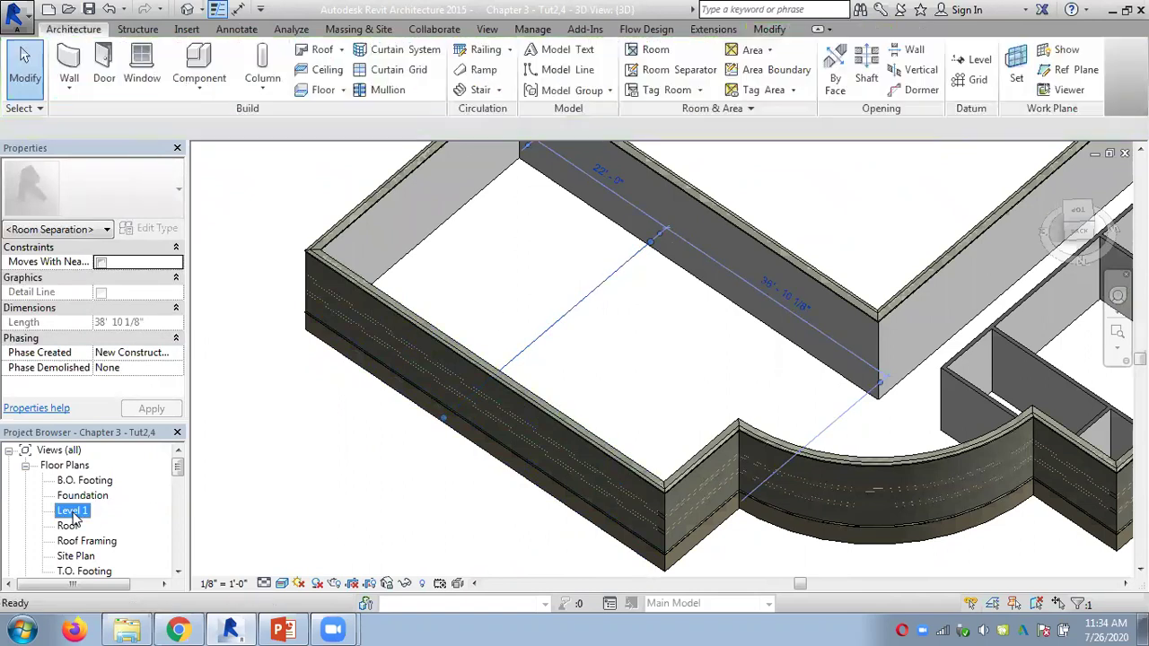
{"action": "left_click", "coordinate": [855, 464]}
{"action": "scroll", "coordinate": [738, 397], "scroll_direction": "up", "scroll_amount": 5}
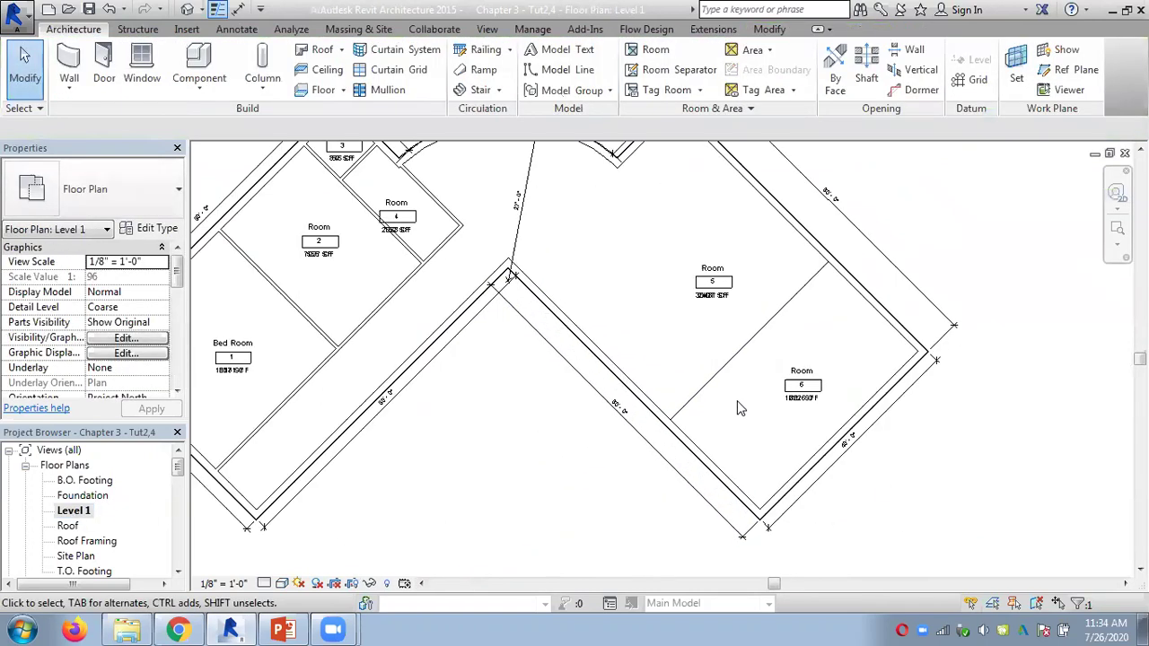
{"action": "scroll", "coordinate": [728, 357], "scroll_direction": "down", "scroll_amount": 3}
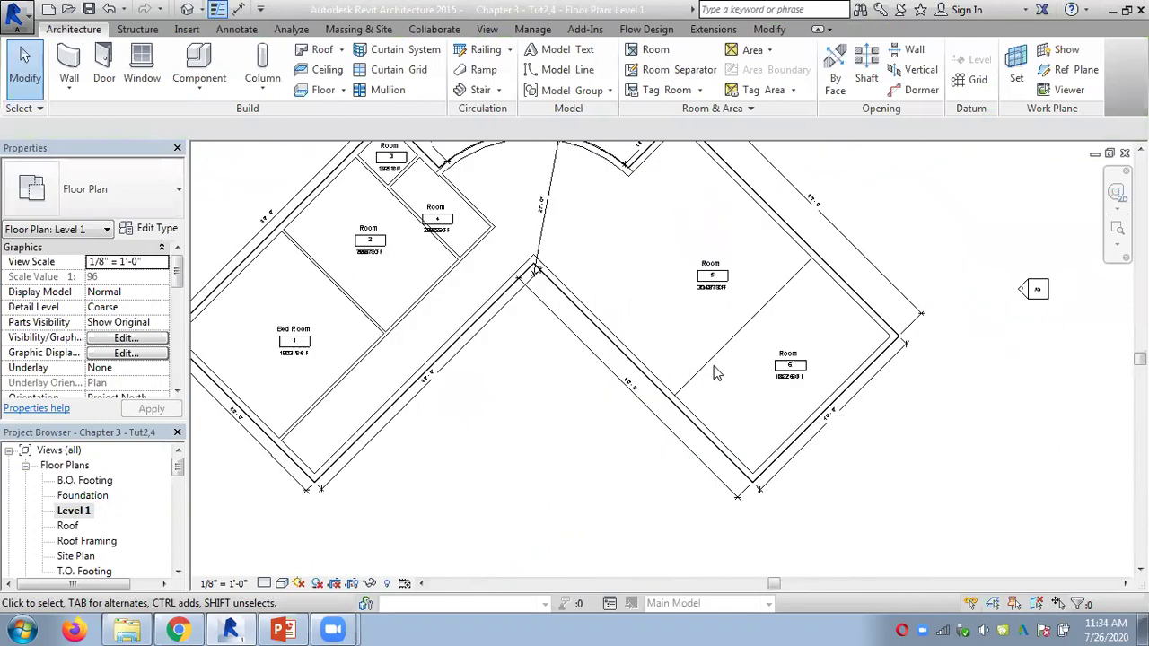
Delete the room separation line and the redundant Room 6, restoring Room 5 as one room.
{"action": "left_click", "coordinate": [709, 368]}
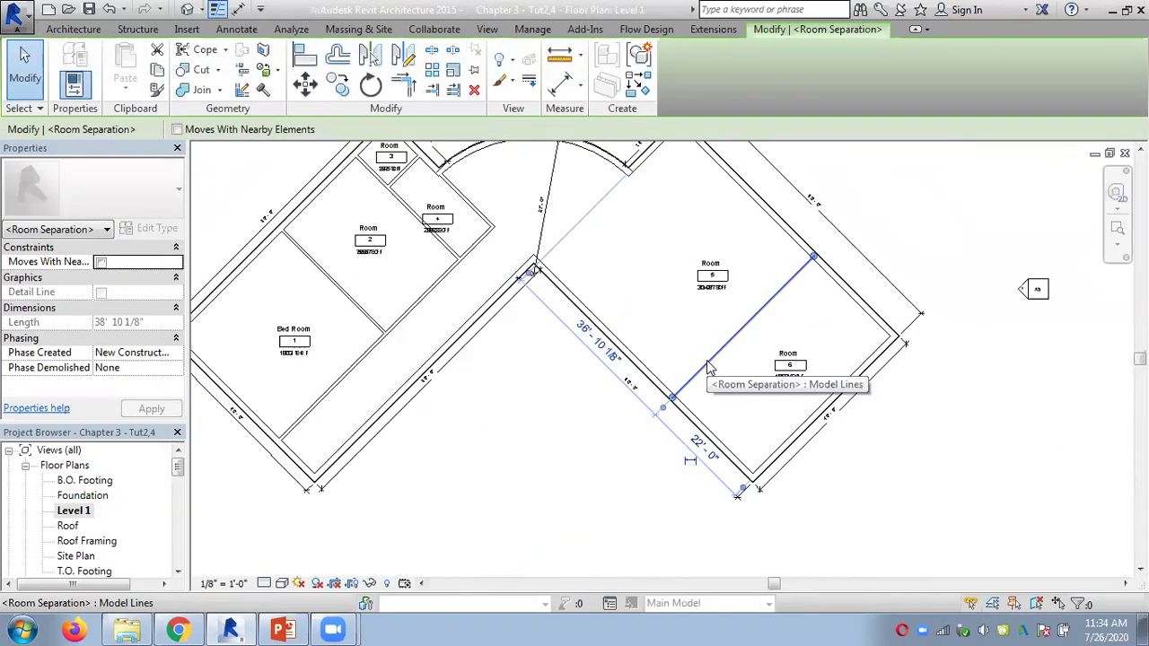
{"action": "key", "text": "Delete"}
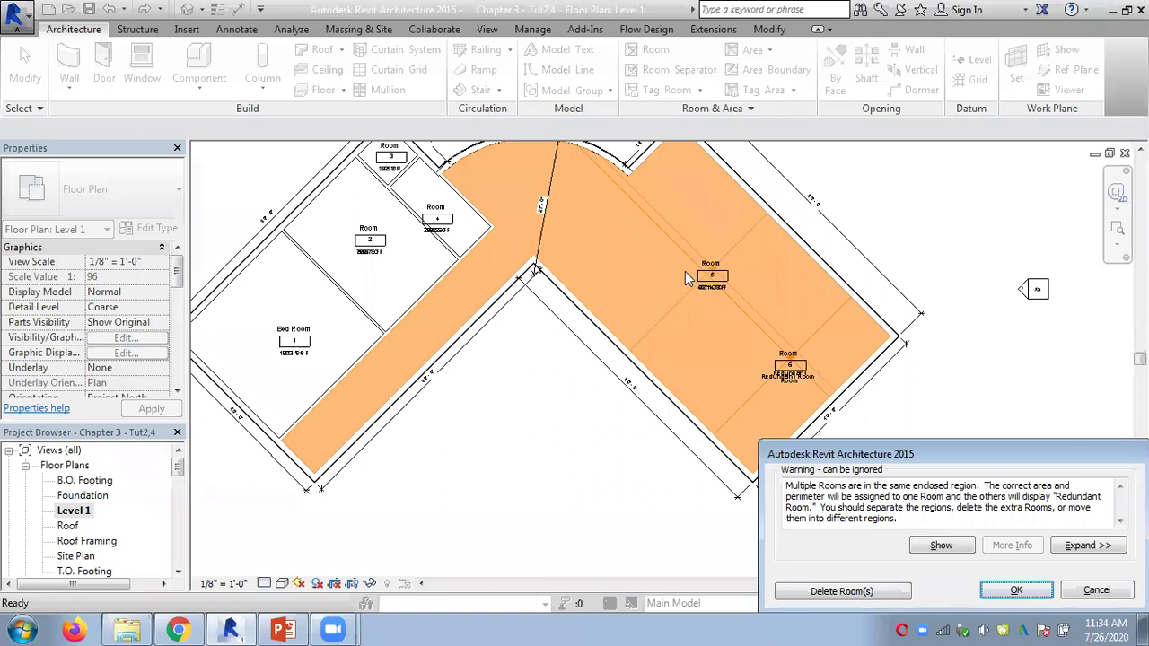
{"action": "left_click", "coordinate": [841, 592]}
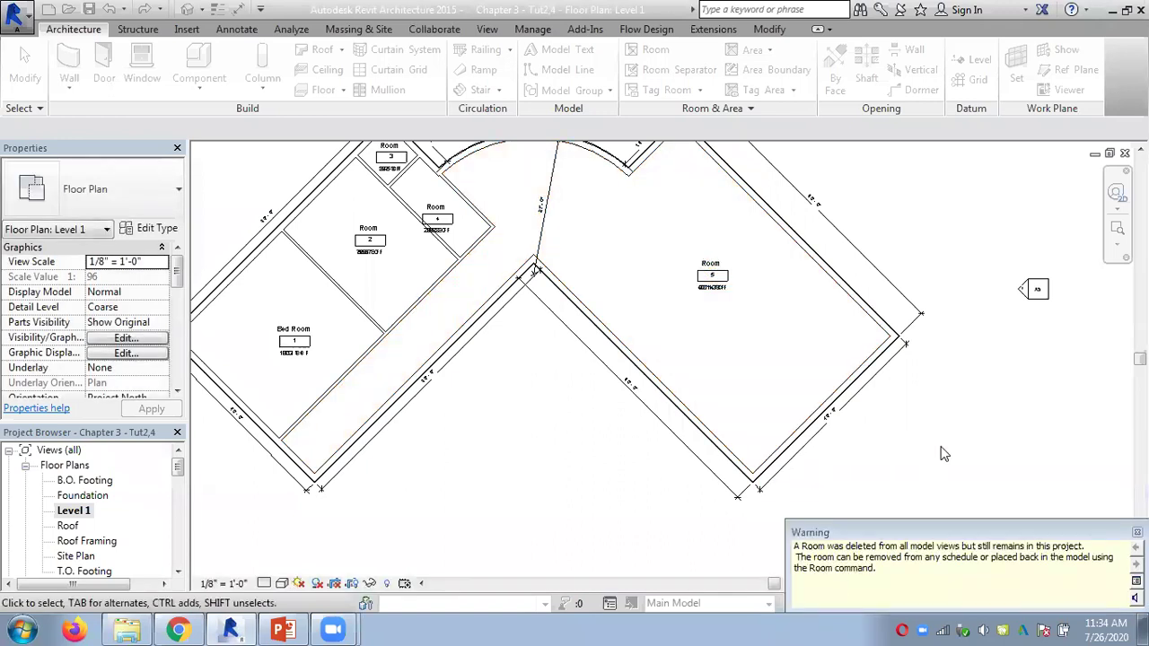
{"action": "scroll", "coordinate": [776, 341], "scroll_direction": "up", "scroll_amount": 3}
{"action": "scroll", "coordinate": [795, 430], "scroll_direction": "down", "scroll_amount": 3}
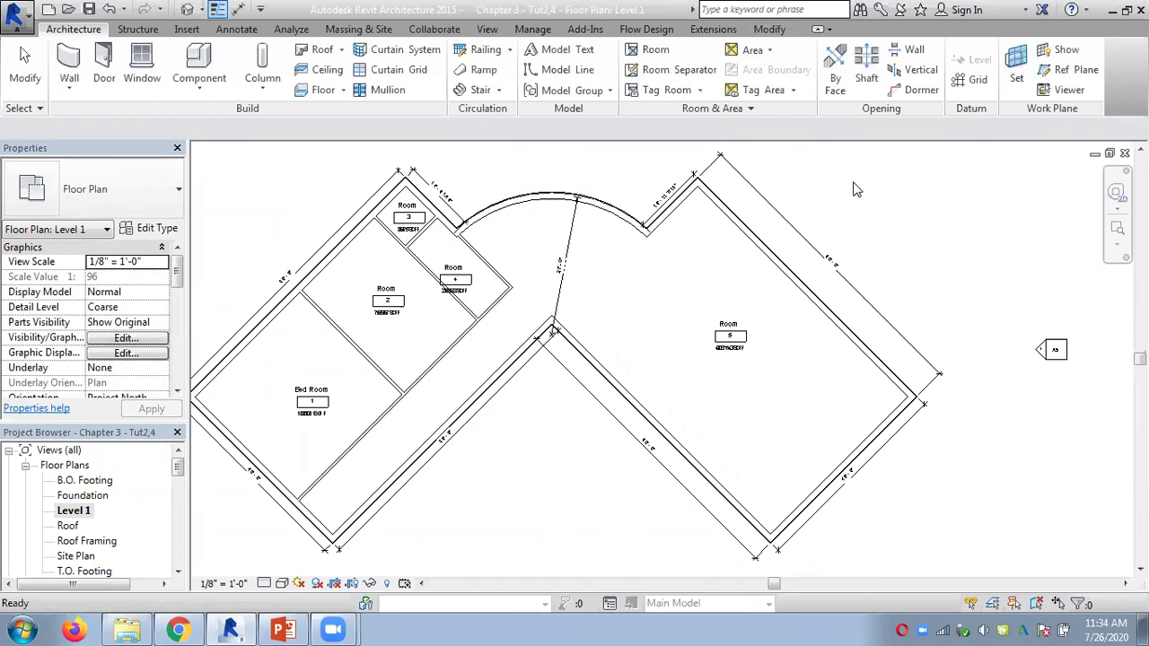
Draw a new room separation line from the lower diagonal wall to the upper-right wall.
{"action": "left_click", "coordinate": [676, 70]}
{"action": "scroll", "coordinate": [724, 439], "scroll_direction": "up", "scroll_amount": 2}
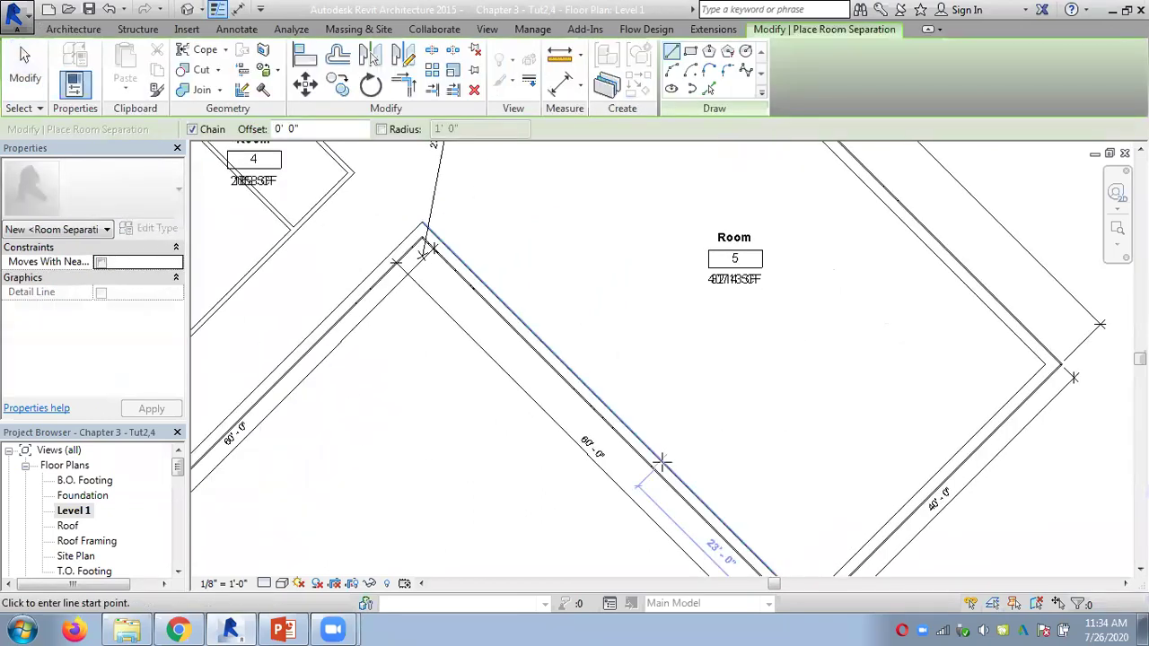
{"action": "left_click", "coordinate": [659, 462]}
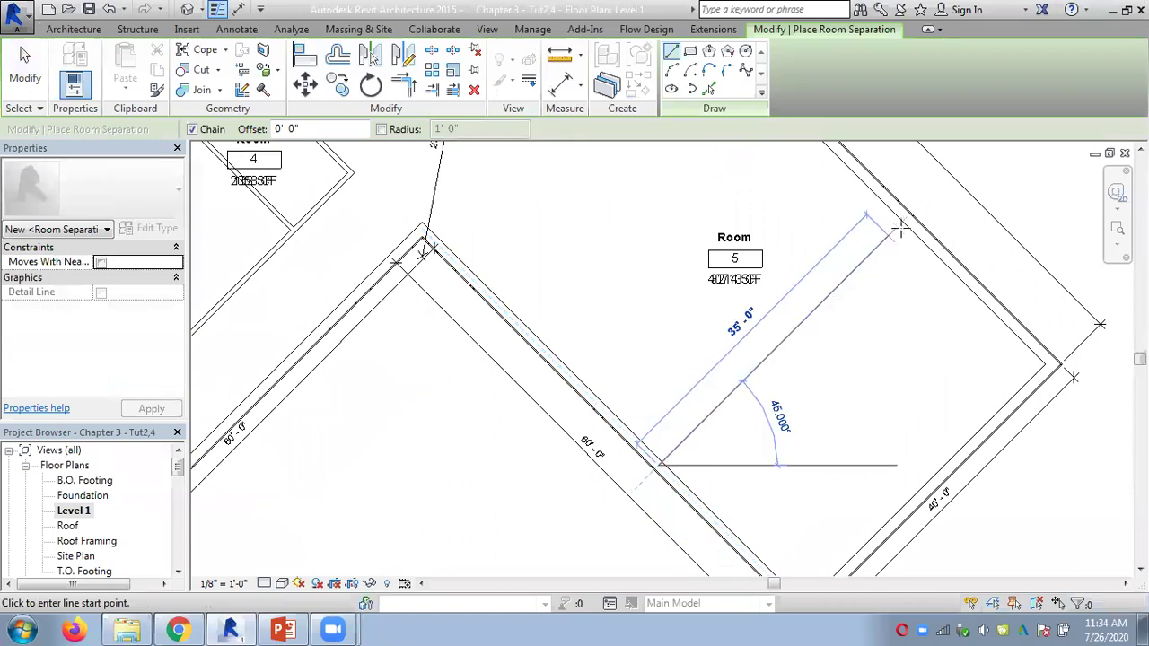
{"action": "left_click", "coordinate": [905, 218]}
{"action": "key", "text": "Escape"}
{"action": "key", "text": "Escape"}
Place a tagged Room 7 in the lower-right region and centre the whole building.
{"action": "left_click", "coordinate": [653, 52]}
{"action": "left_click", "coordinate": [850, 391]}
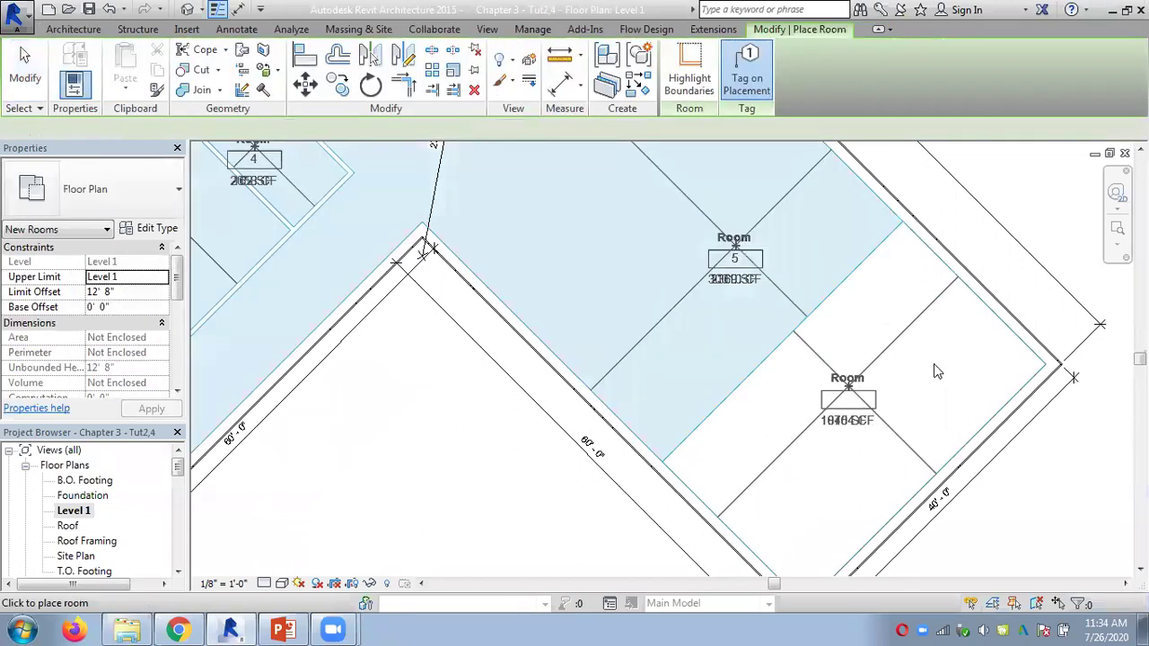
{"action": "key", "text": "Escape"}
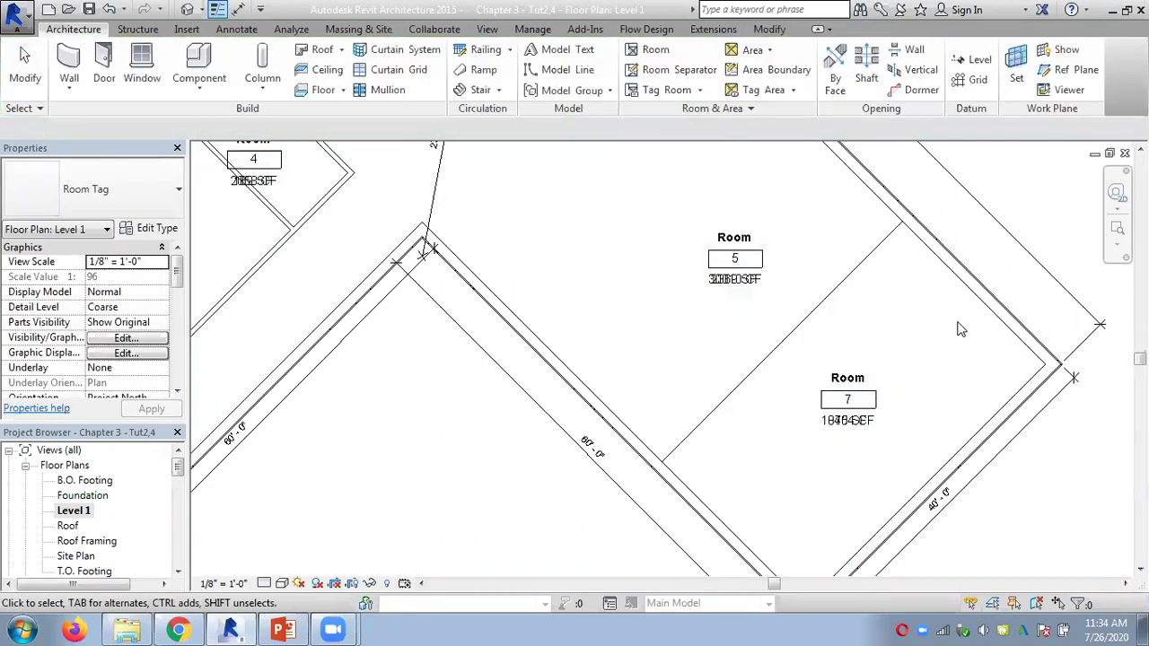
{"action": "scroll", "coordinate": [960, 326], "scroll_direction": "down", "scroll_amount": 5}
{"action": "middle_click_drag", "start_coordinate": [733, 413], "coordinate": [691, 467]}
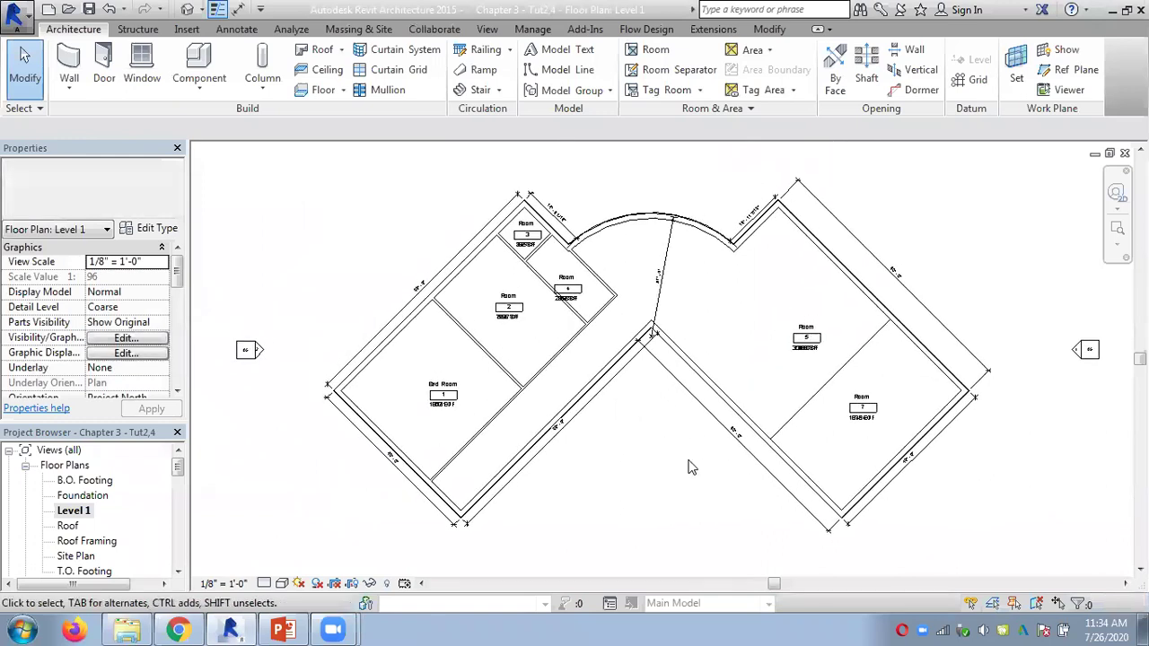
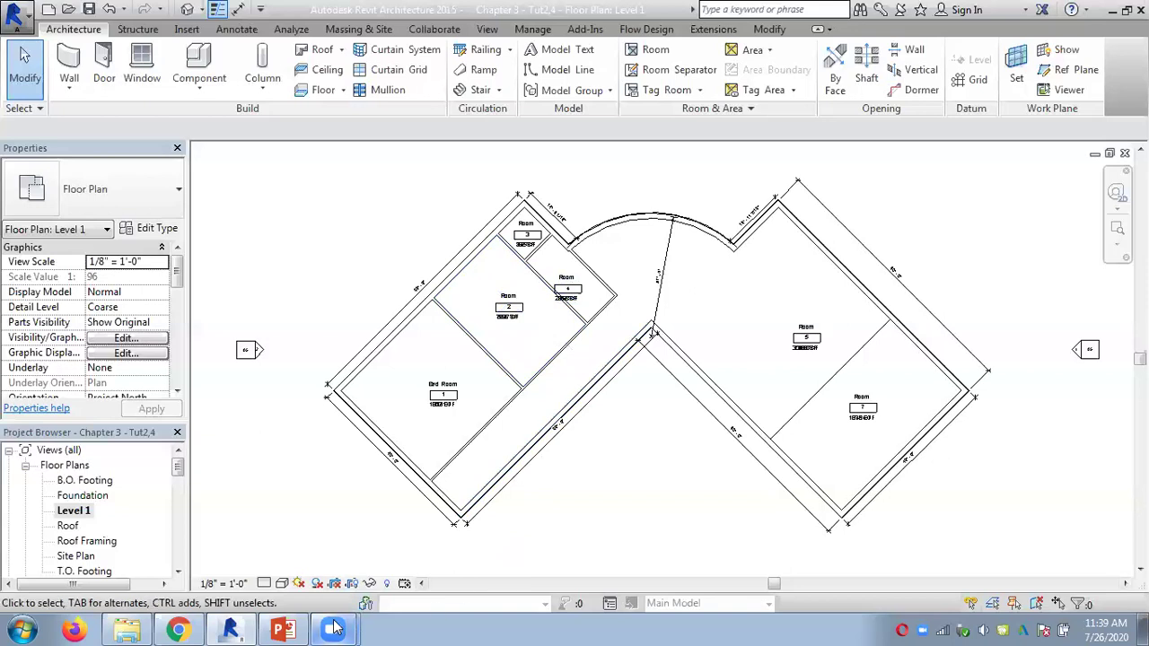
Zoom and pan the Level 1 plan to bring the Bed Room tag, number 1 and area close up.
{"action": "mouse_move", "coordinate": [334, 627]}
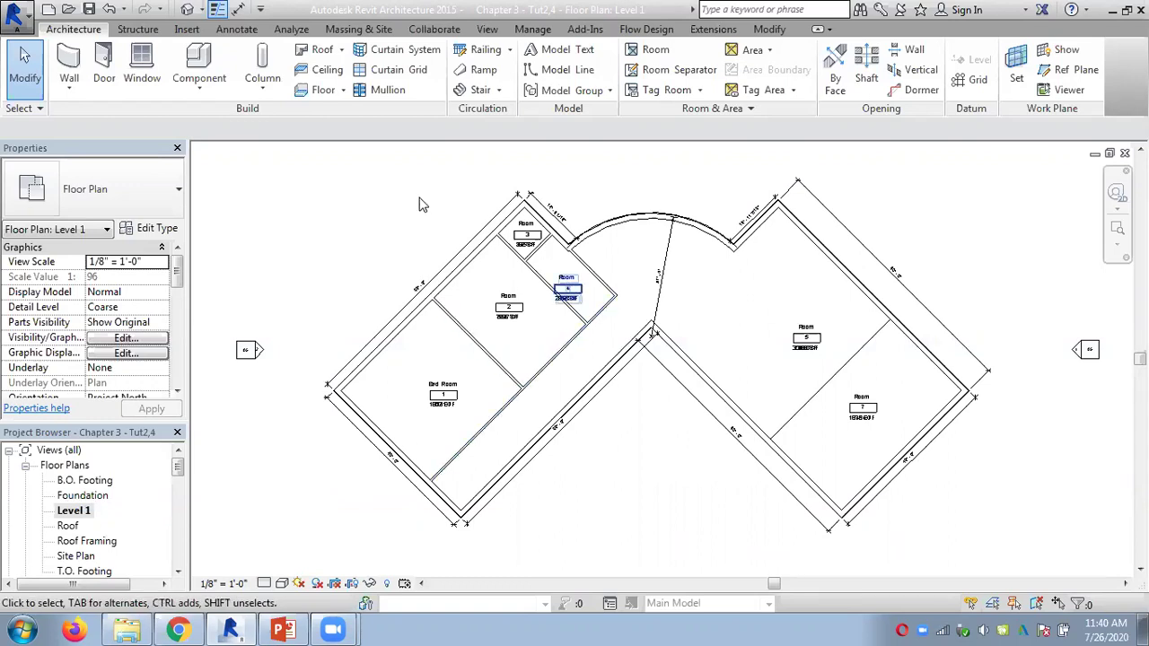
{"action": "scroll", "coordinate": [618, 394], "scroll_direction": "up", "scroll_amount": 2}
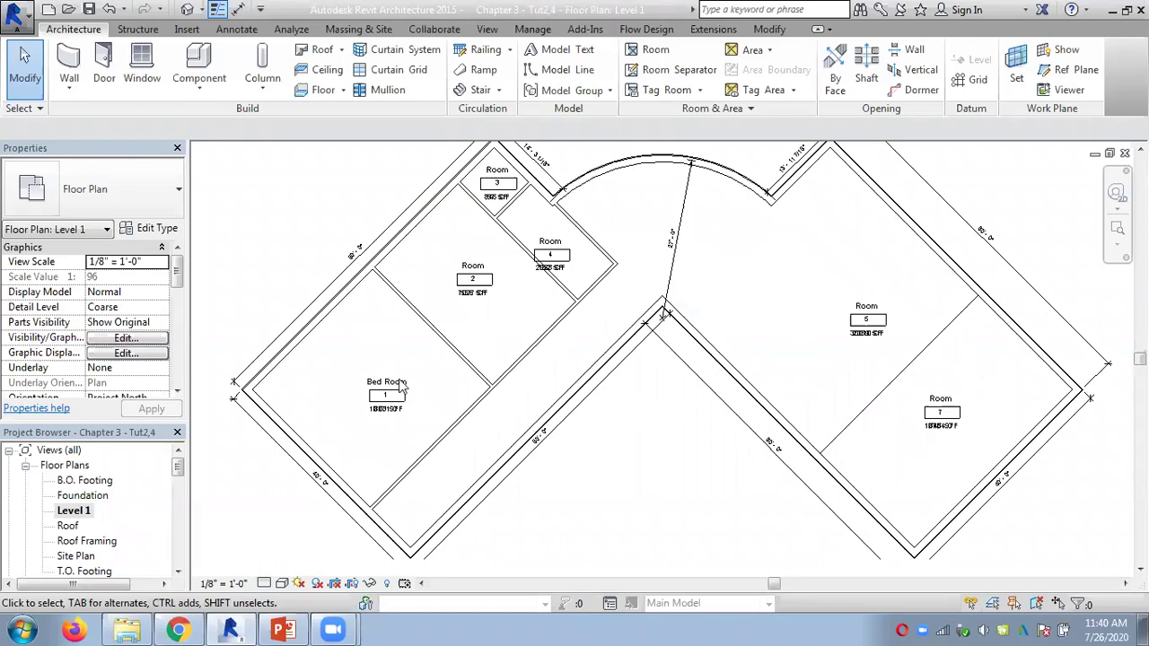
{"action": "scroll", "coordinate": [491, 485], "scroll_direction": "up", "scroll_amount": 3}
{"action": "scroll", "coordinate": [330, 393], "scroll_direction": "up", "scroll_amount": 2}
{"action": "middle_click_drag", "start_coordinate": [377, 398], "coordinate": [382, 302]}
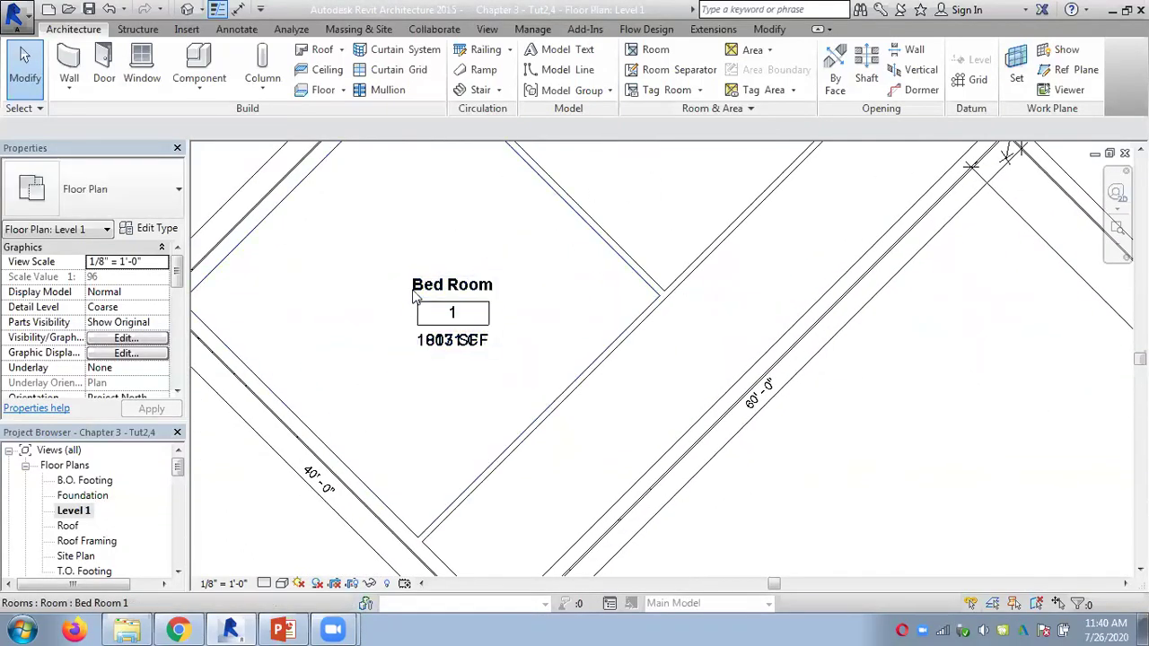
{"action": "scroll", "coordinate": [435, 369], "scroll_direction": "up", "scroll_amount": 2}
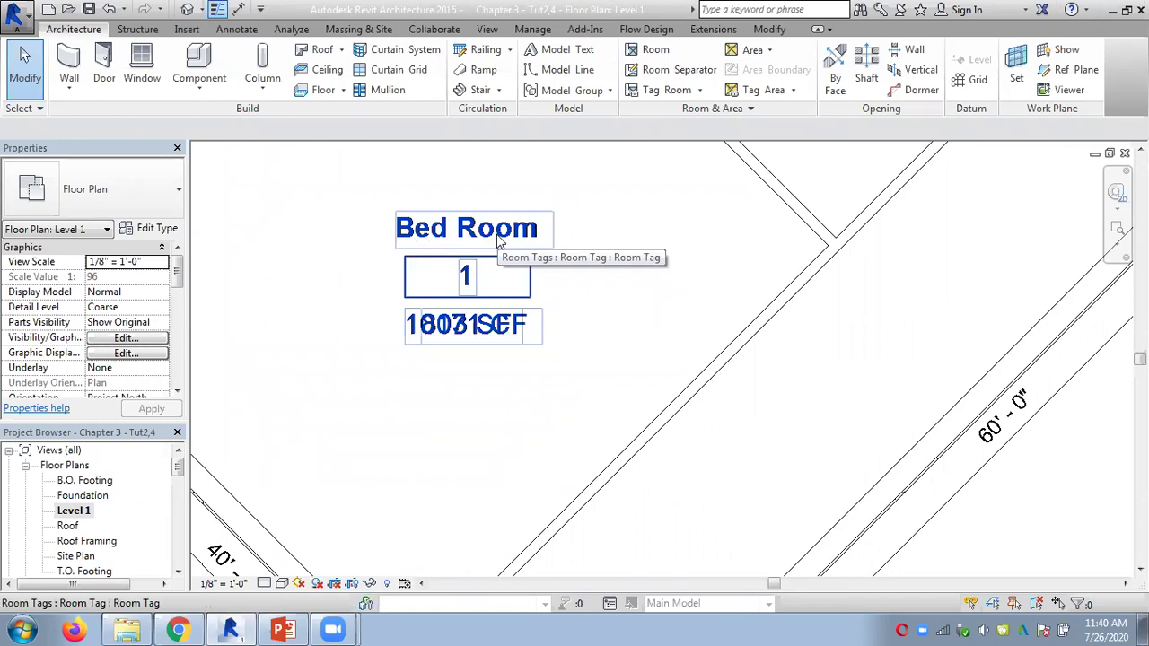
{"action": "left_click", "coordinate": [412, 239]}
{"action": "left_click", "coordinate": [169, 228]}
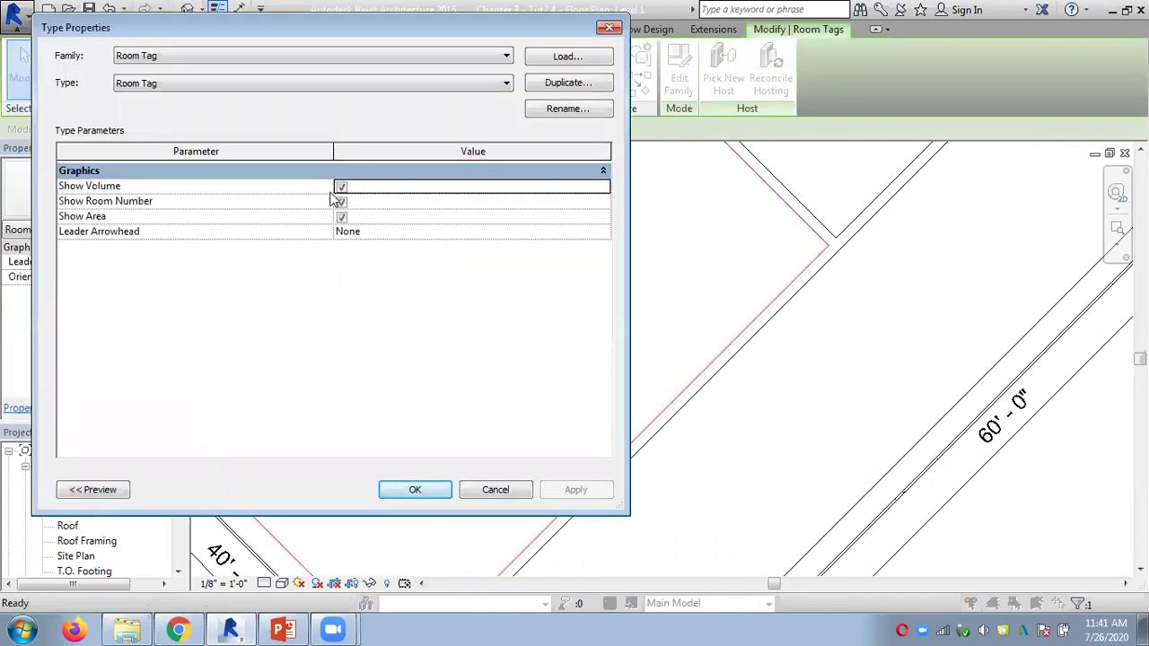
{"action": "left_click", "coordinate": [341, 202]}
{"action": "left_click", "coordinate": [504, 491]}
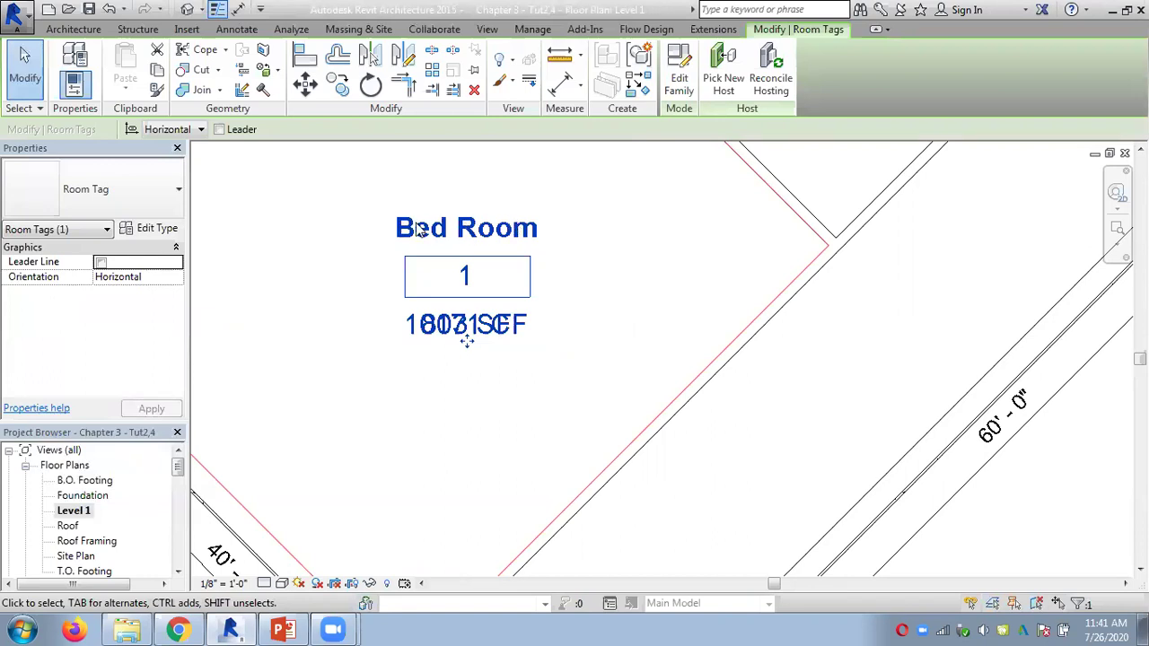
{"action": "left_click", "coordinate": [308, 261]}
{"action": "scroll", "coordinate": [311, 266], "scroll_direction": "down", "scroll_amount": 2}
{"action": "middle_click_drag", "start_coordinate": [310, 266], "coordinate": [430, 448]}
{"action": "left_click", "coordinate": [475, 379]}
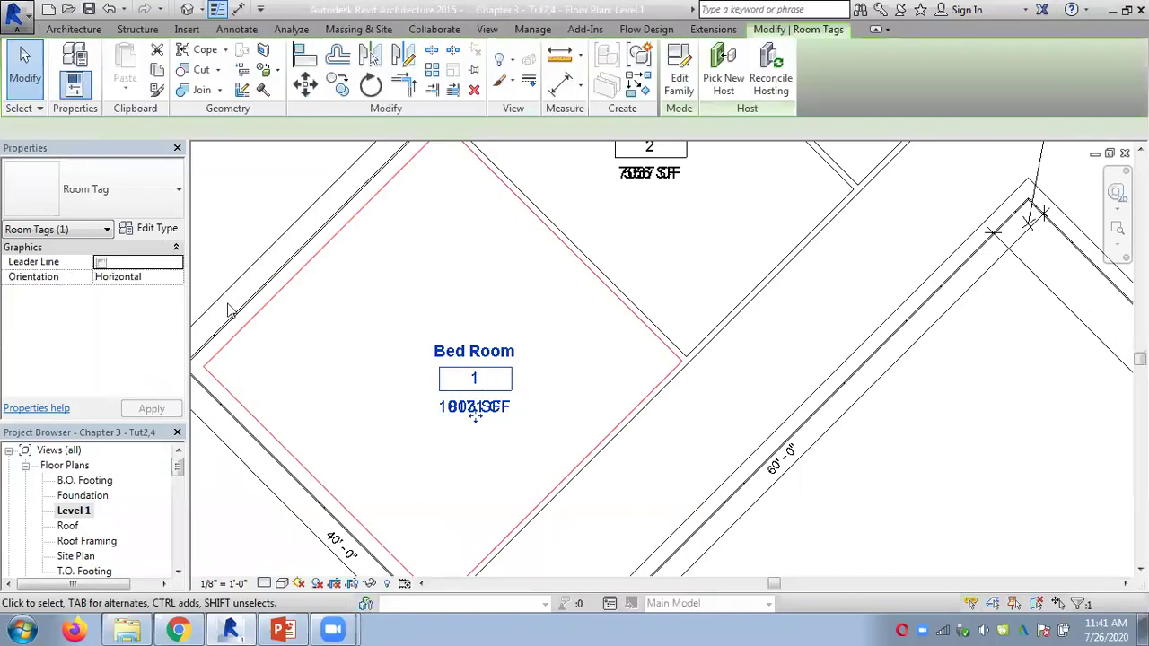
Select the Bed Room and apply a Limit Offset of 10' 0" in Properties.
{"action": "left_click", "coordinate": [352, 325]}
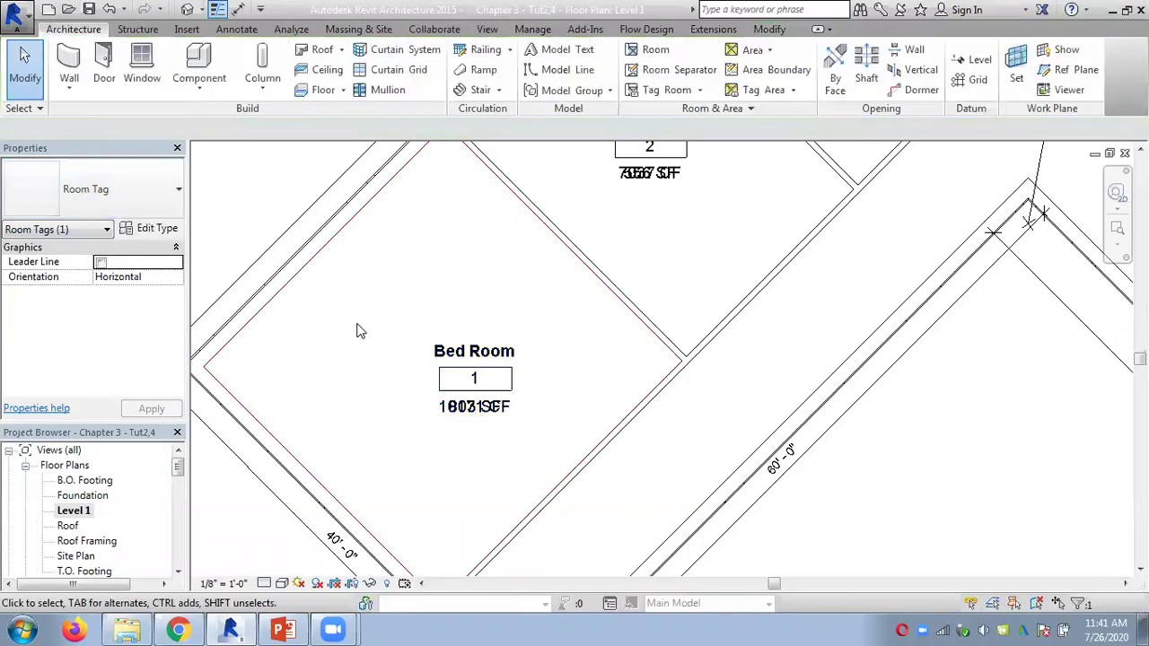
{"action": "left_click", "coordinate": [421, 314]}
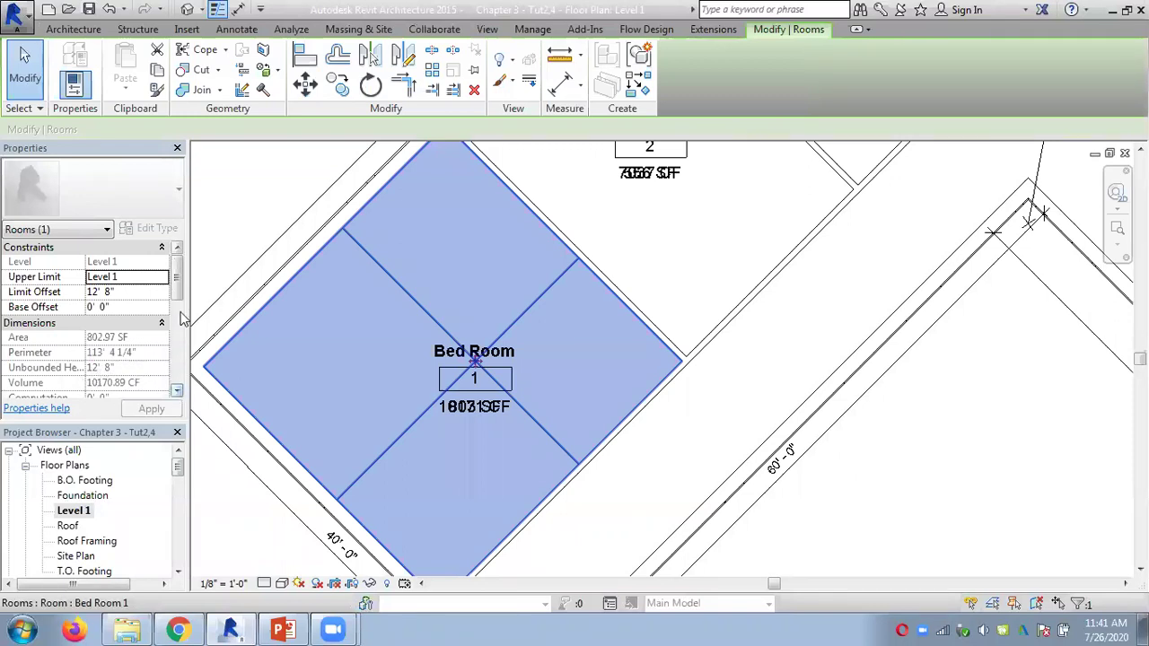
{"action": "left_click_drag", "start_coordinate": [178, 297], "coordinate": [177, 269]}
{"action": "left_click", "coordinate": [105, 292]}
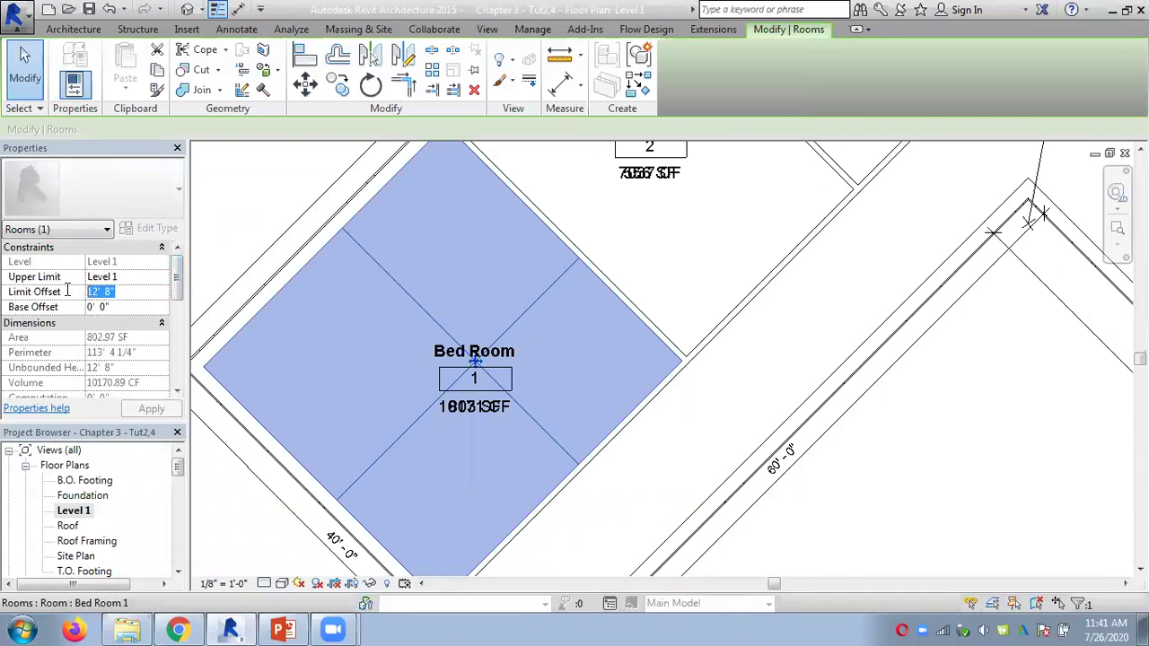
{"action": "type", "text": "10"}
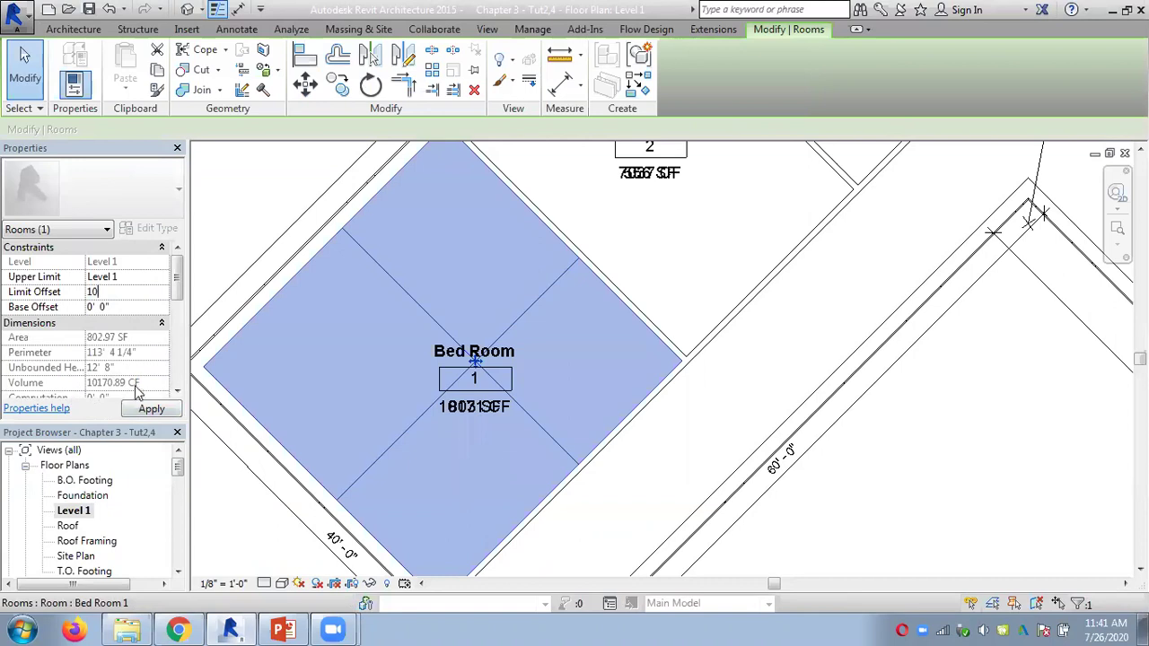
{"action": "left_click", "coordinate": [145, 410]}
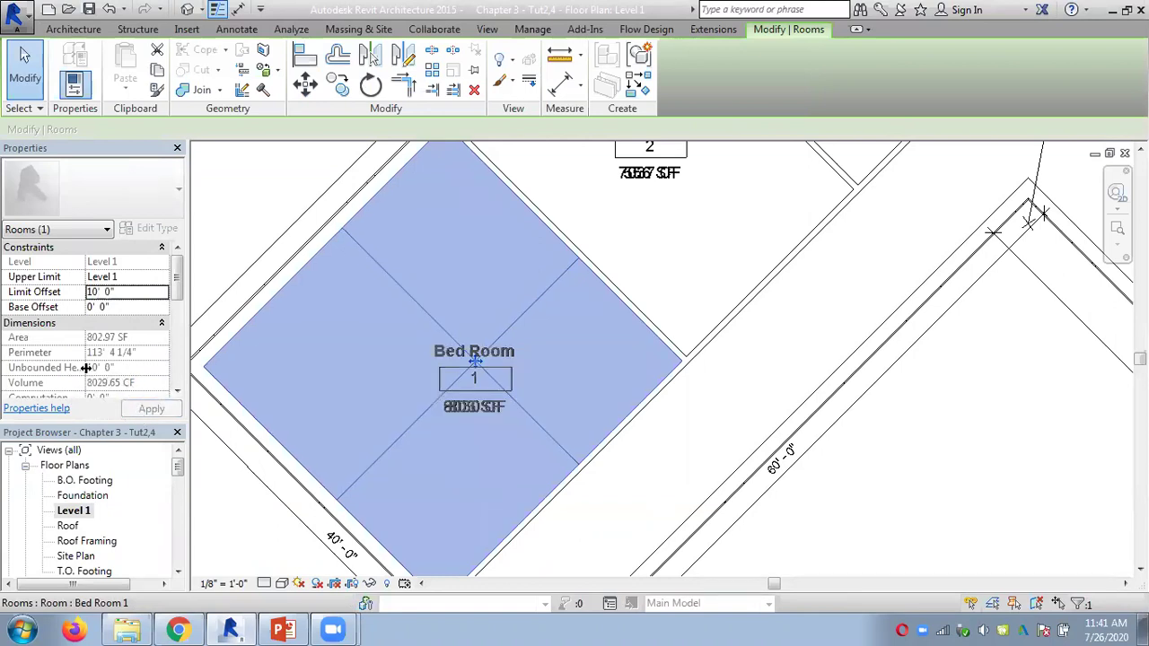
Change the Bed Room's Limit Offset to 12' 0", giving a volume of 9635.58 CF.
{"action": "left_click", "coordinate": [126, 293]}
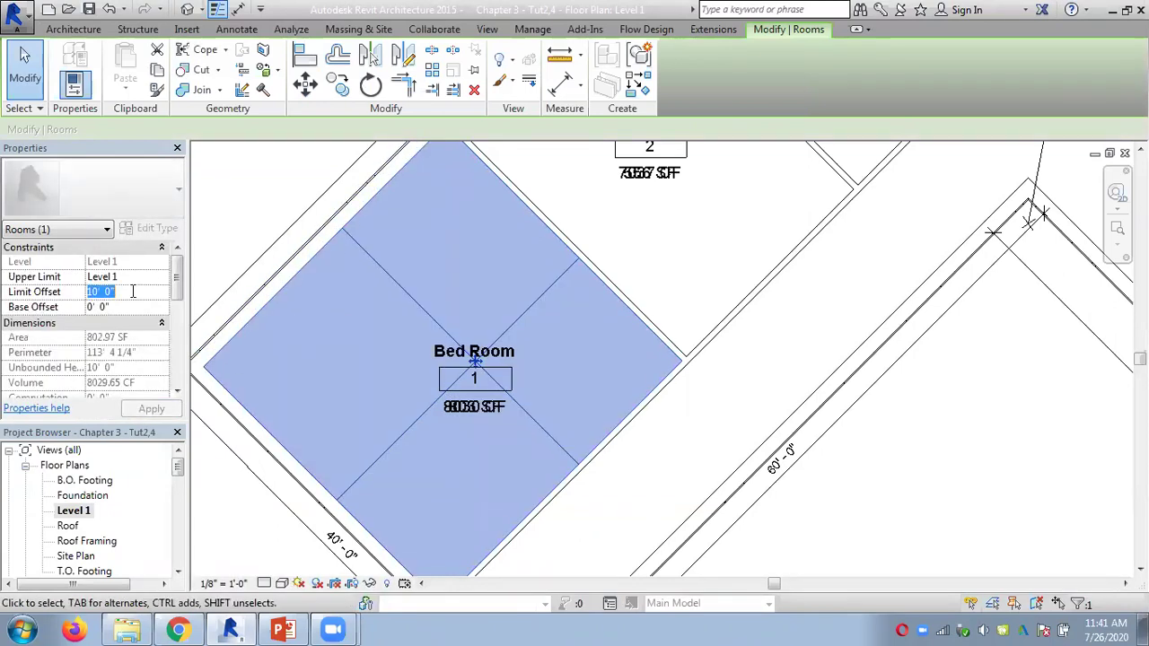
{"action": "type", "text": "12"}
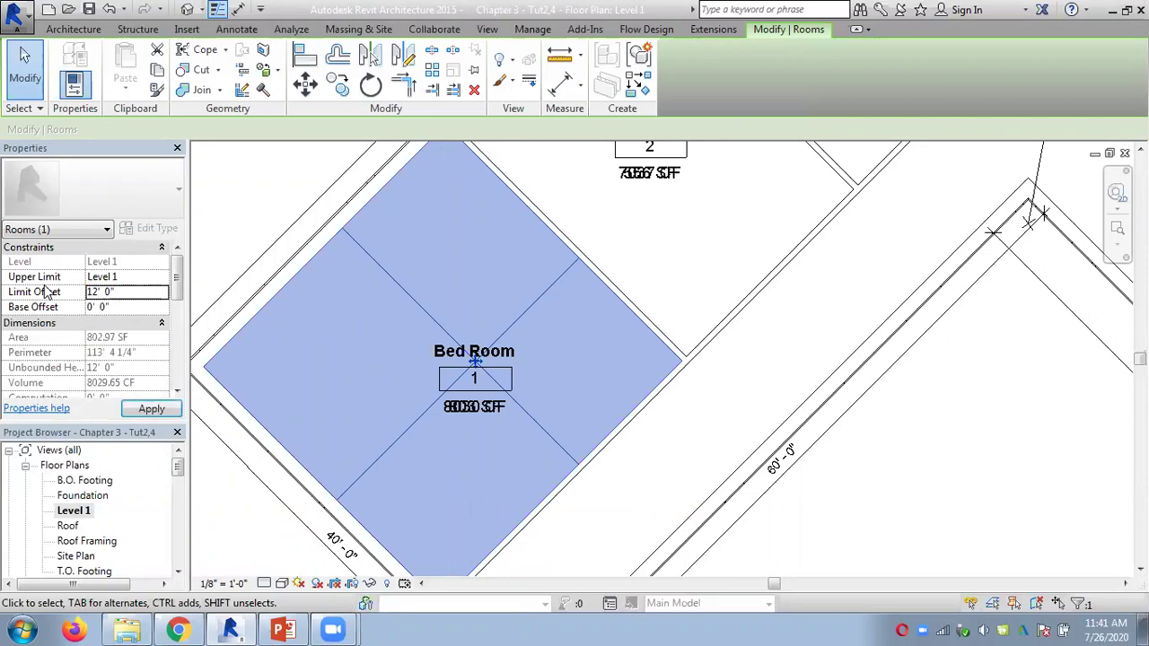
{"action": "left_click", "coordinate": [145, 409]}
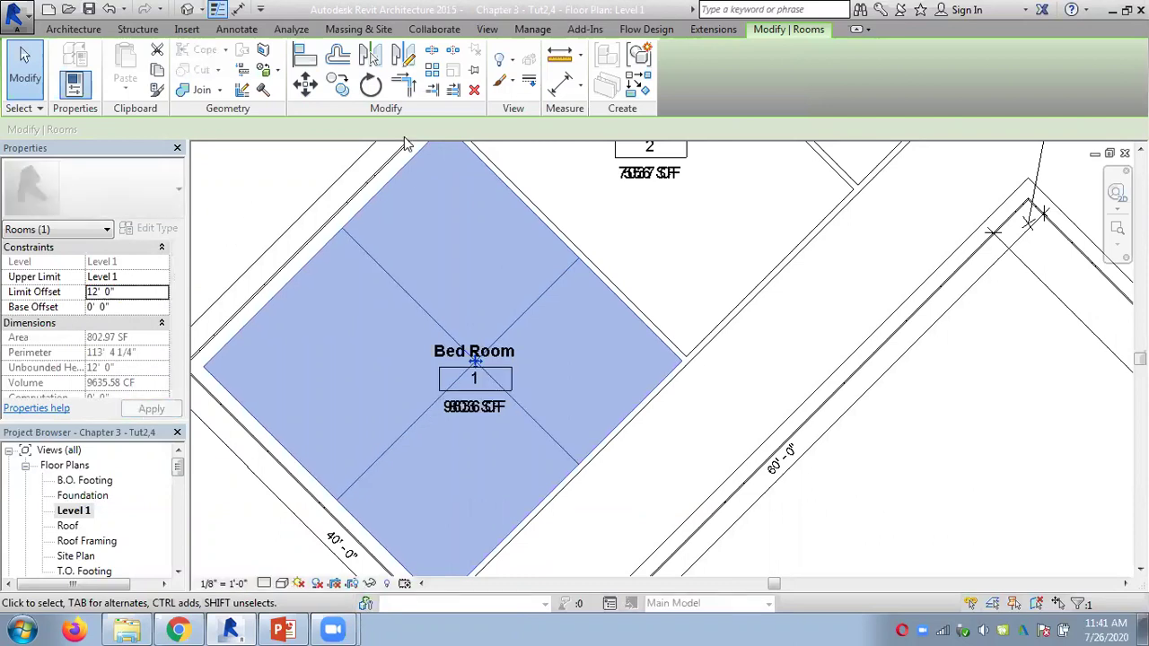
{"action": "left_click", "coordinate": [258, 232]}
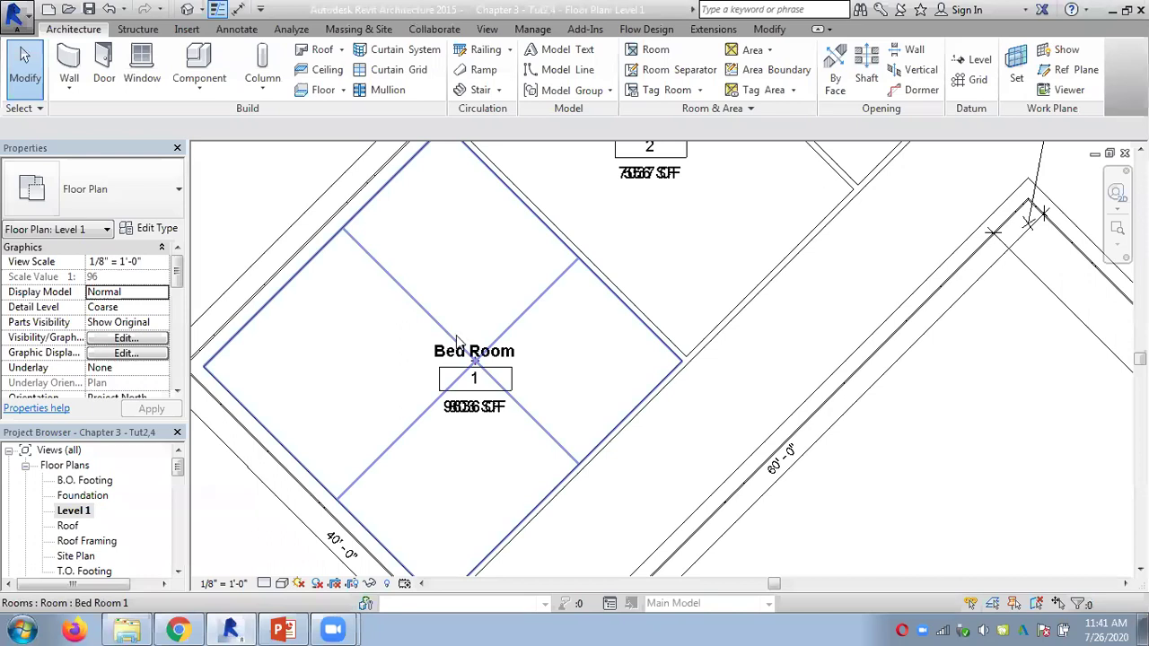
{"action": "left_click", "coordinate": [369, 330]}
{"action": "scroll", "coordinate": [369, 325], "scroll_direction": "down", "scroll_amount": 3}
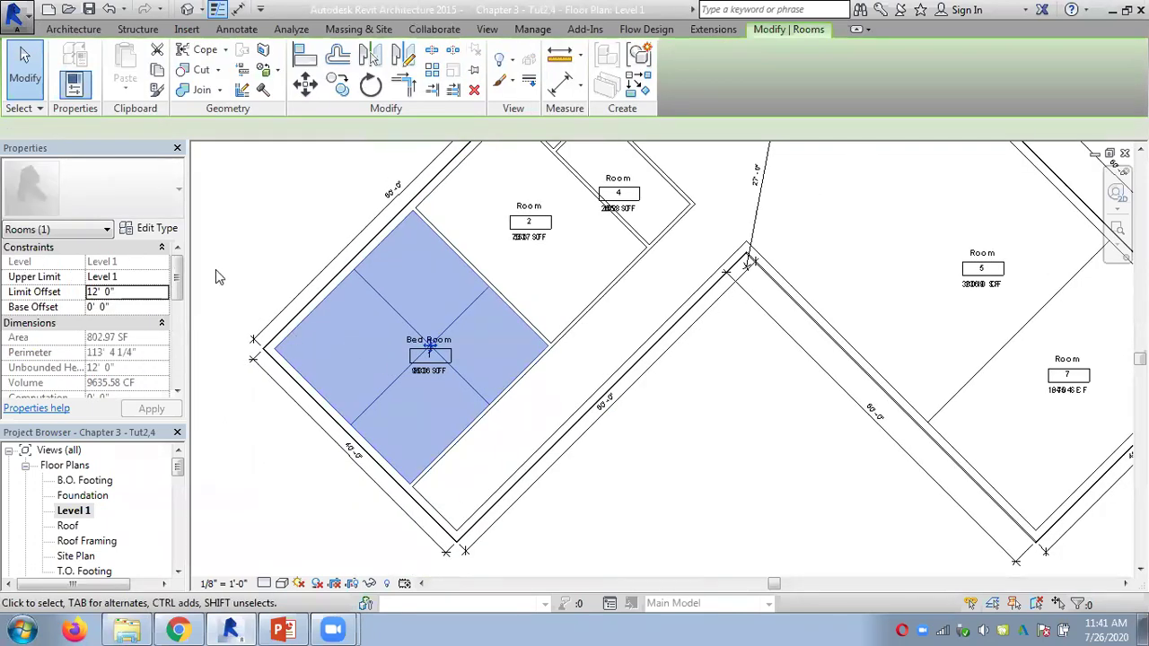
Drag the Bed Room tag outside the room to its left and accept the warning.
{"action": "left_click", "coordinate": [283, 279]}
{"action": "left_click_drag", "start_coordinate": [417, 375], "coordinate": [235, 267]}
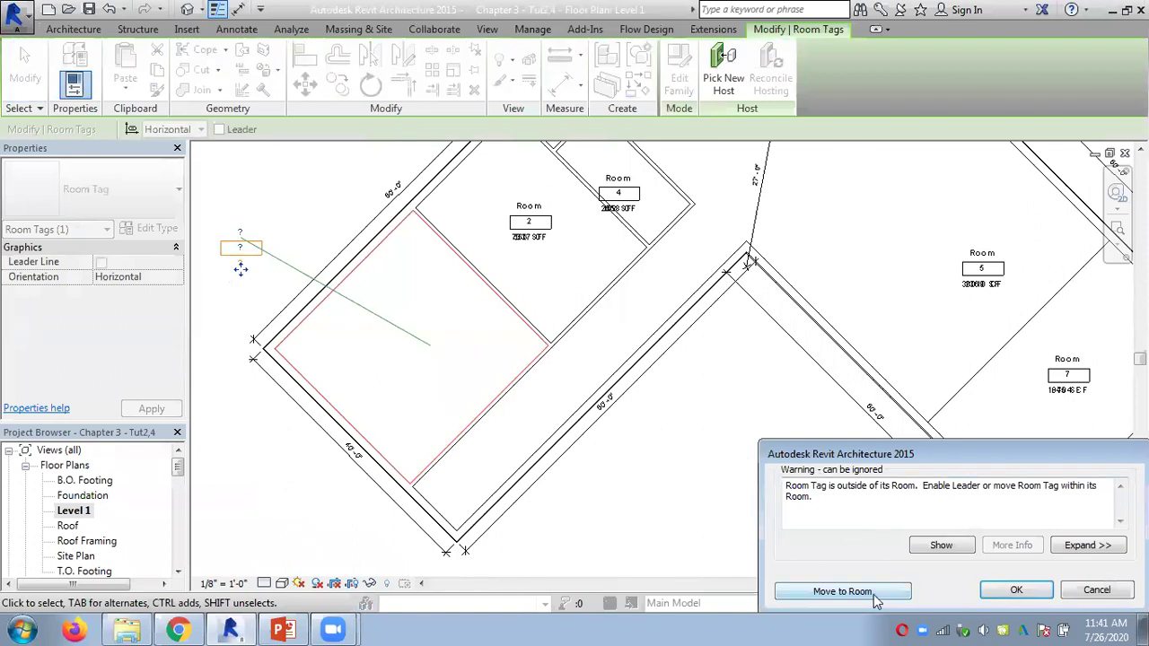
{"action": "left_click", "coordinate": [1015, 591]}
{"action": "left_click", "coordinate": [313, 236]}
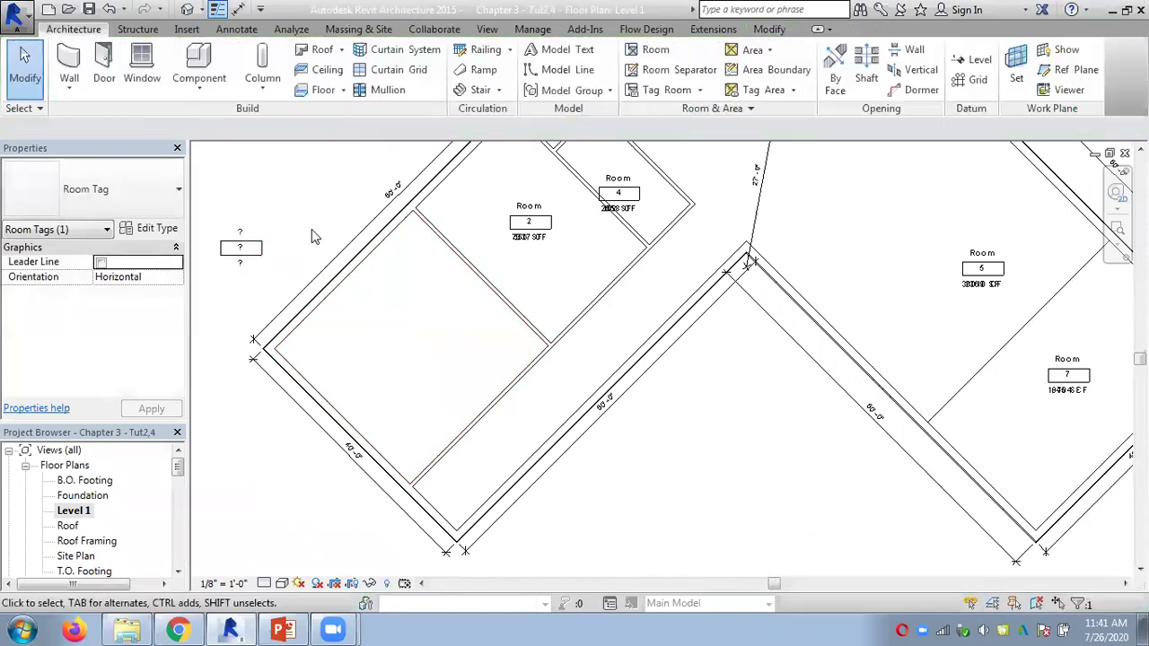
{"action": "scroll", "coordinate": [309, 230], "scroll_direction": "up", "scroll_amount": 1}
{"action": "middle_click_drag", "start_coordinate": [309, 230], "coordinate": [460, 274]}
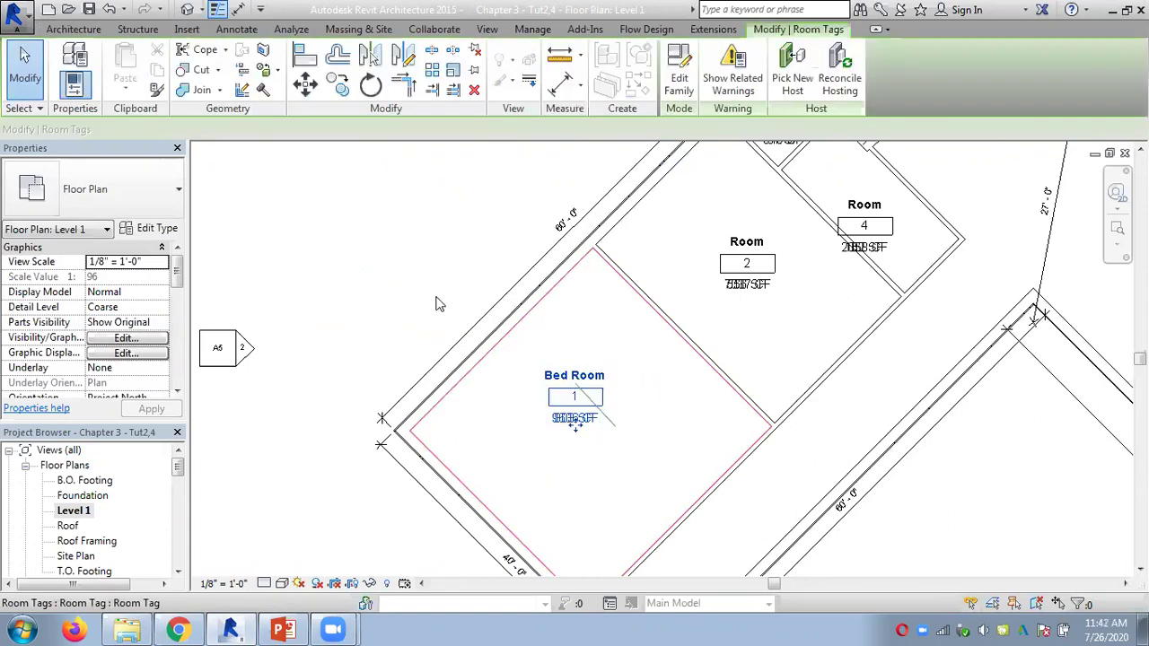
Delete the lower-right exterior wall of Room 7.
{"action": "key", "text": "Escape"}
{"action": "scroll", "coordinate": [539, 410], "scroll_direction": "up", "scroll_amount": 3}
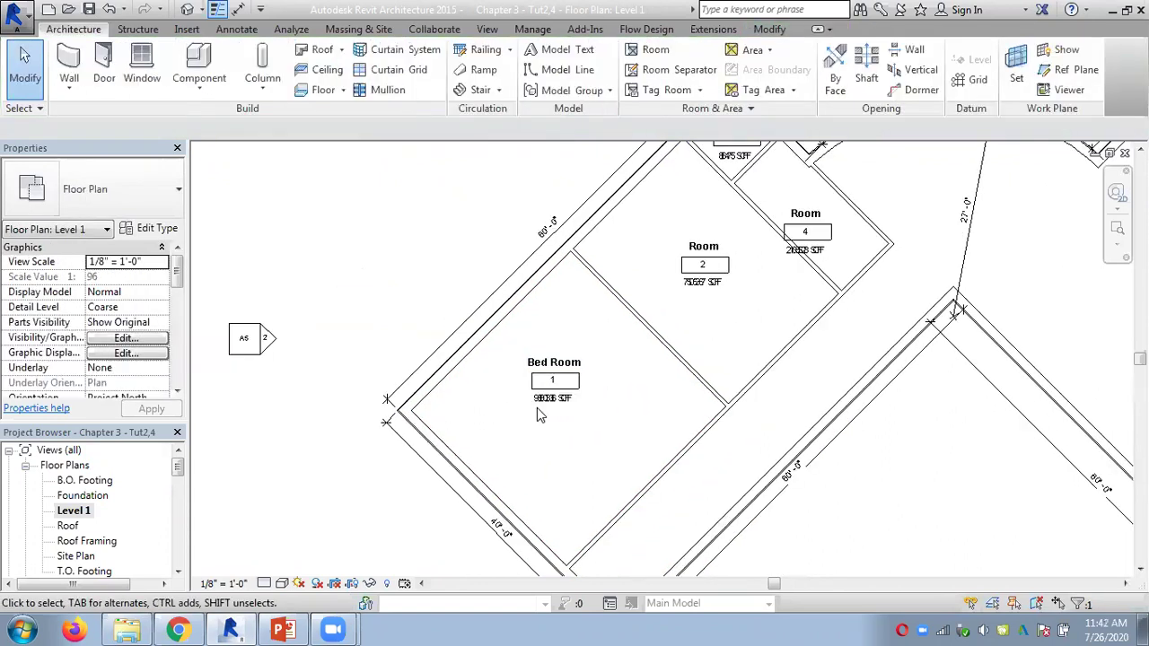
{"action": "scroll", "coordinate": [476, 359], "scroll_direction": "down", "scroll_amount": 4}
{"action": "middle_click_drag", "start_coordinate": [569, 353], "coordinate": [328, 389]}
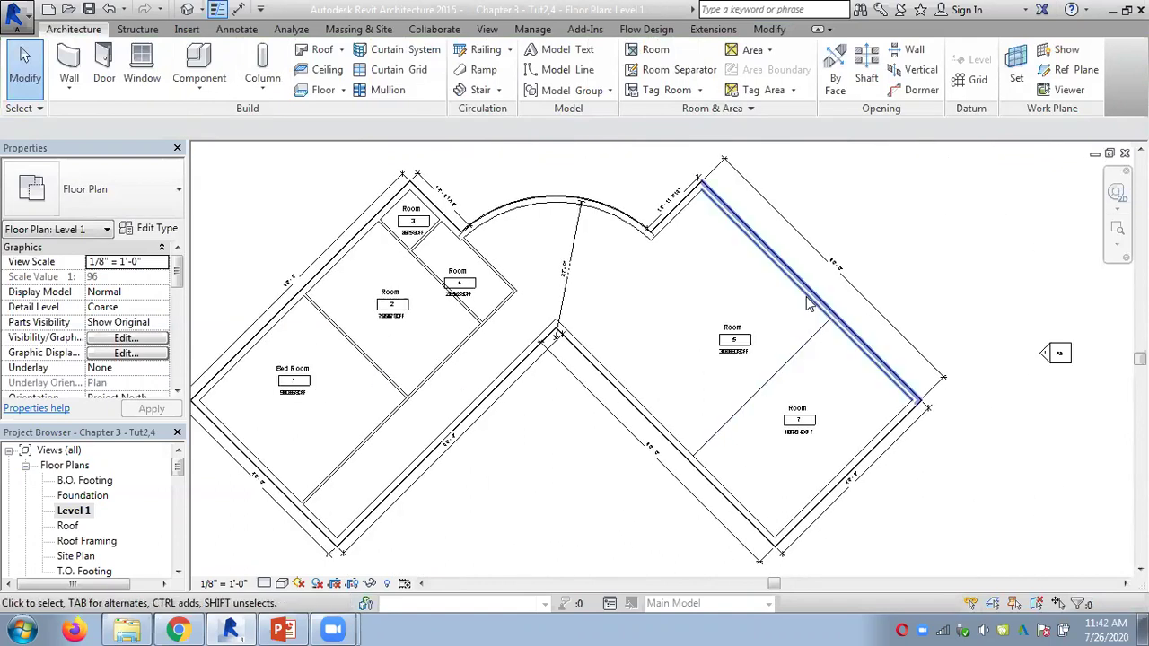
{"action": "left_click", "coordinate": [891, 496]}
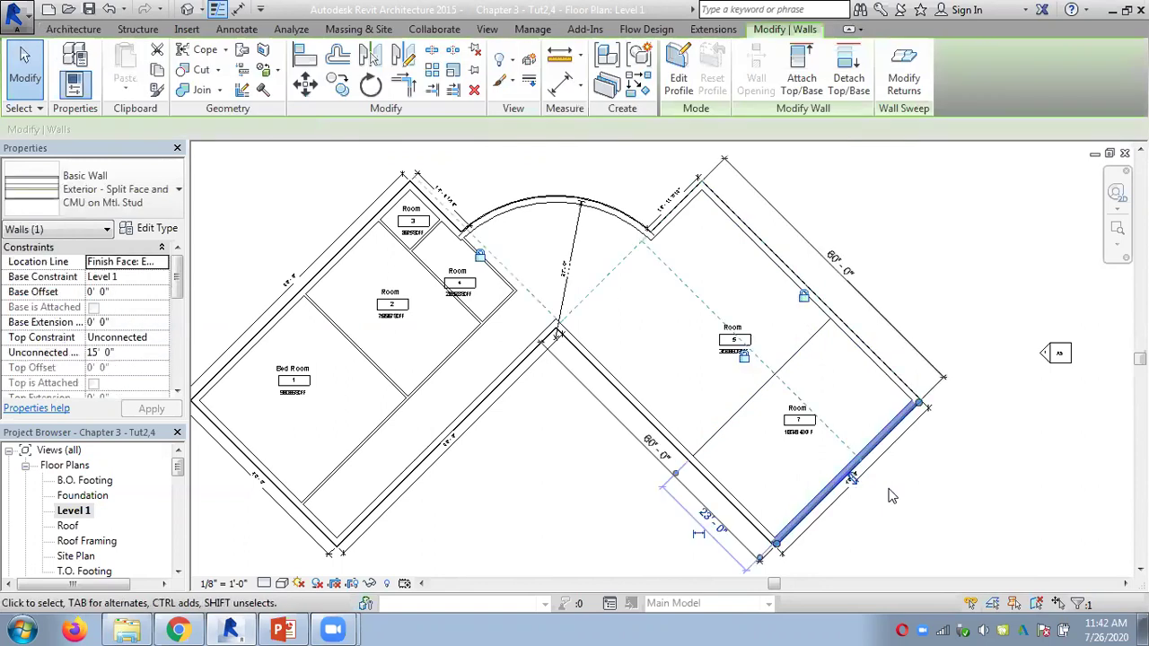
{"action": "key", "text": "Delete"}
Draw a room separation line closing Room 7's open side, then show the default 3D view.
{"action": "scroll", "coordinate": [910, 485], "scroll_direction": "up", "scroll_amount": 4}
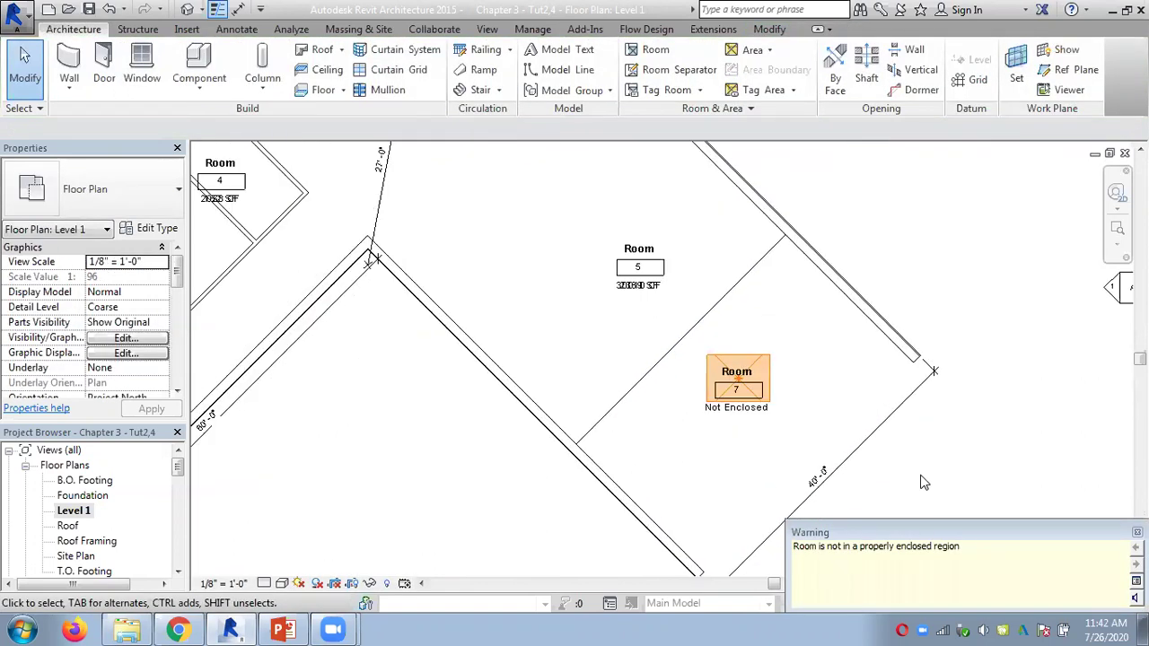
{"action": "middle_click_drag", "start_coordinate": [762, 428], "coordinate": [723, 355]}
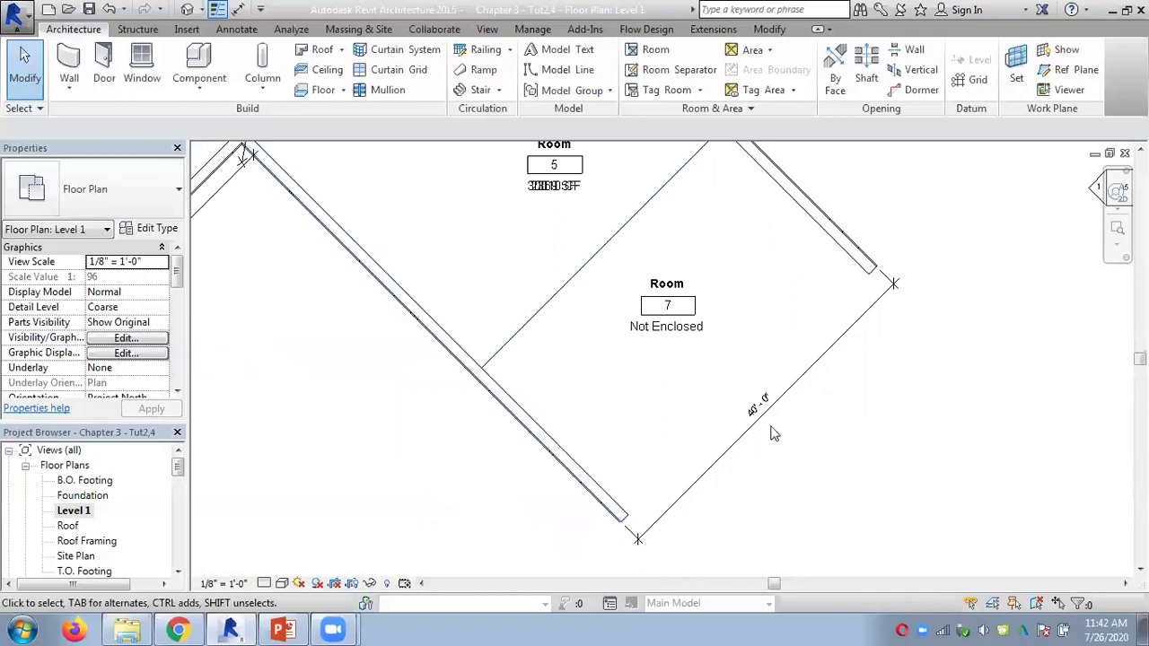
{"action": "left_click", "coordinate": [664, 70]}
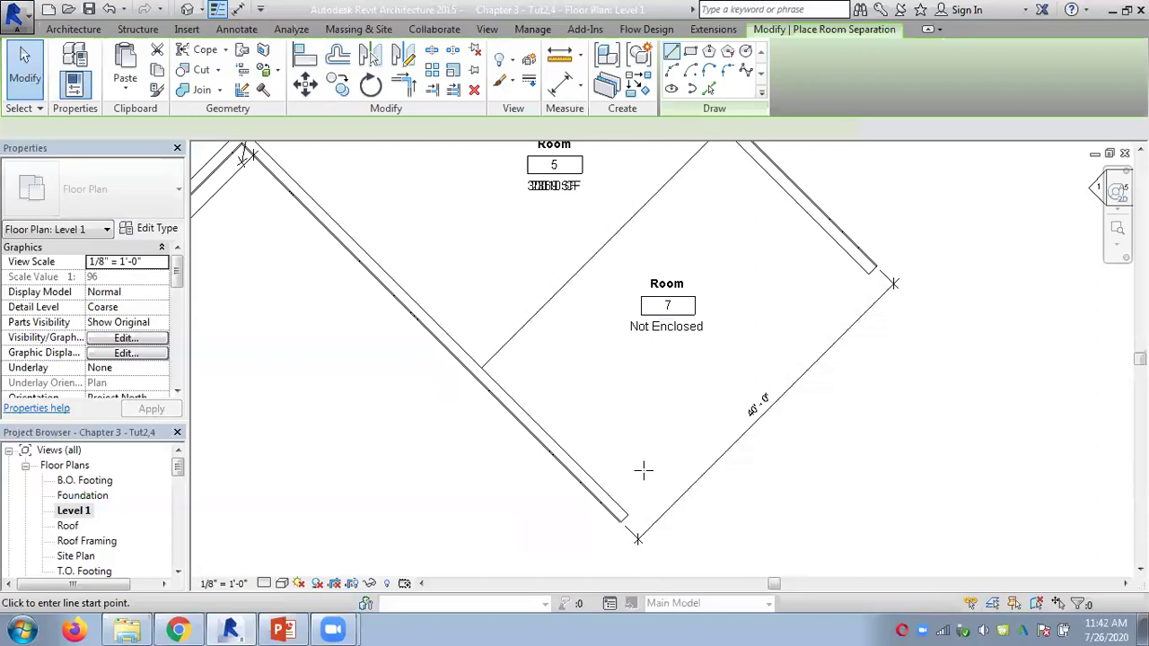
{"action": "left_click", "coordinate": [625, 515]}
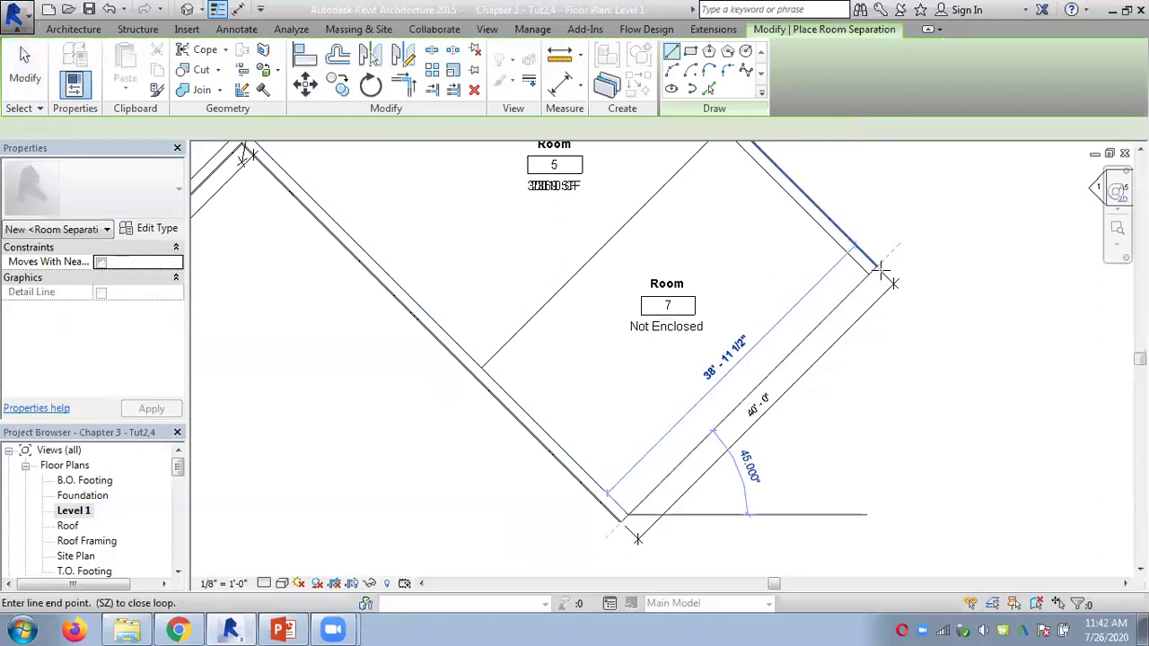
{"action": "left_click", "coordinate": [883, 271]}
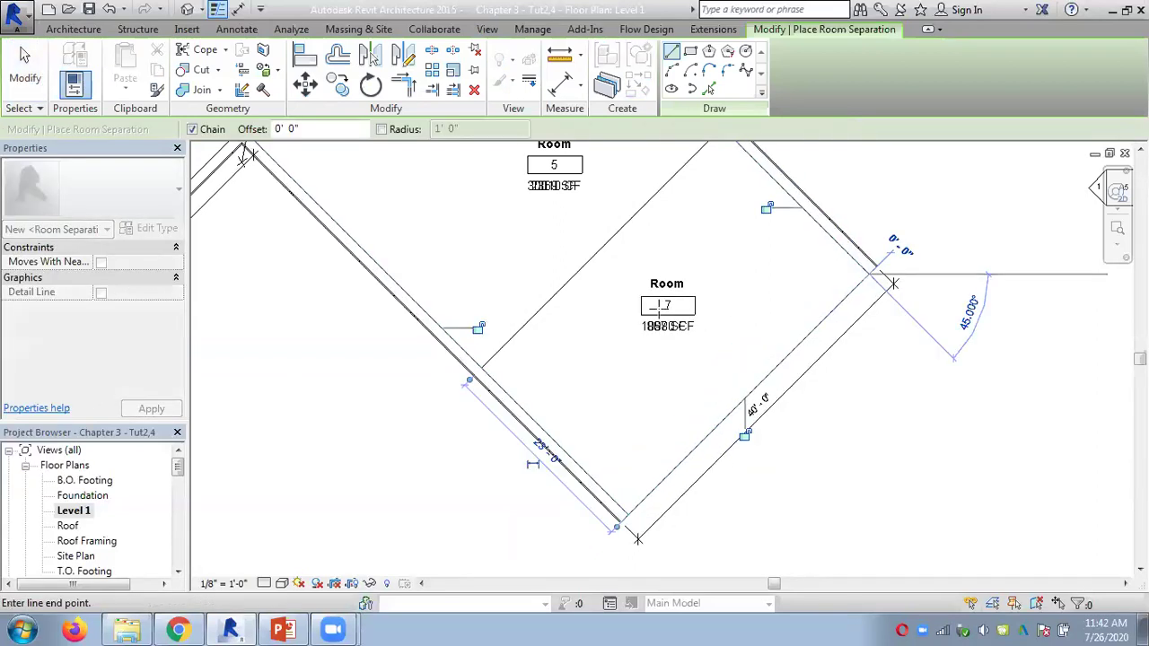
{"action": "key", "text": "Escape"}
{"action": "key", "text": "Escape"}
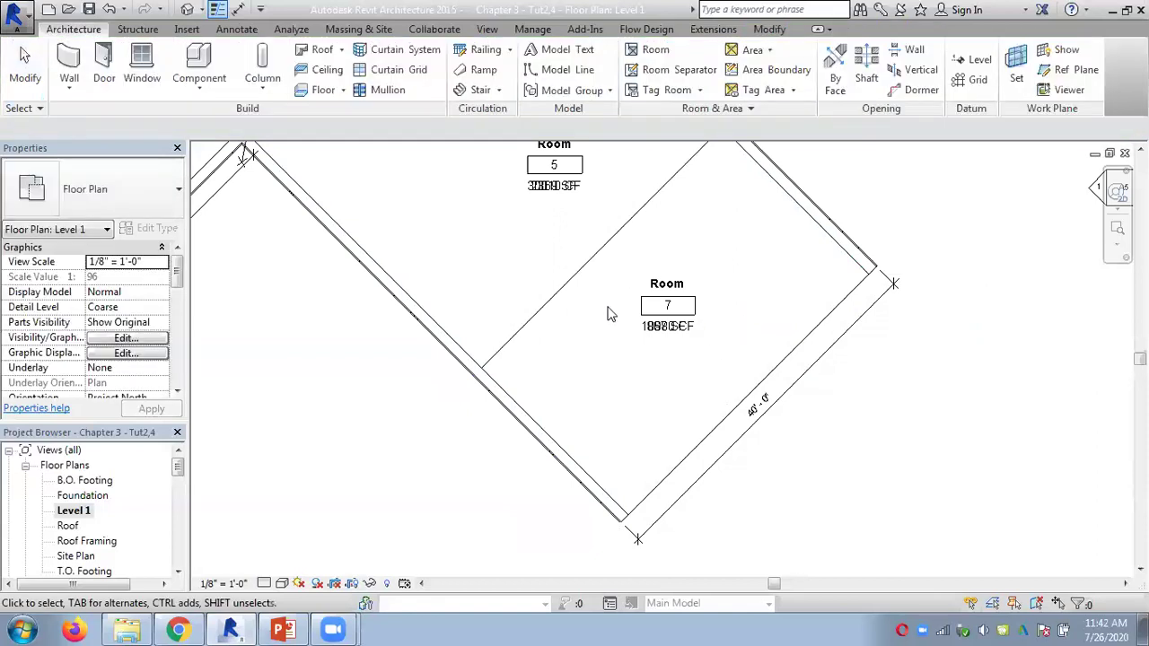
{"action": "left_click", "coordinate": [187, 9]}
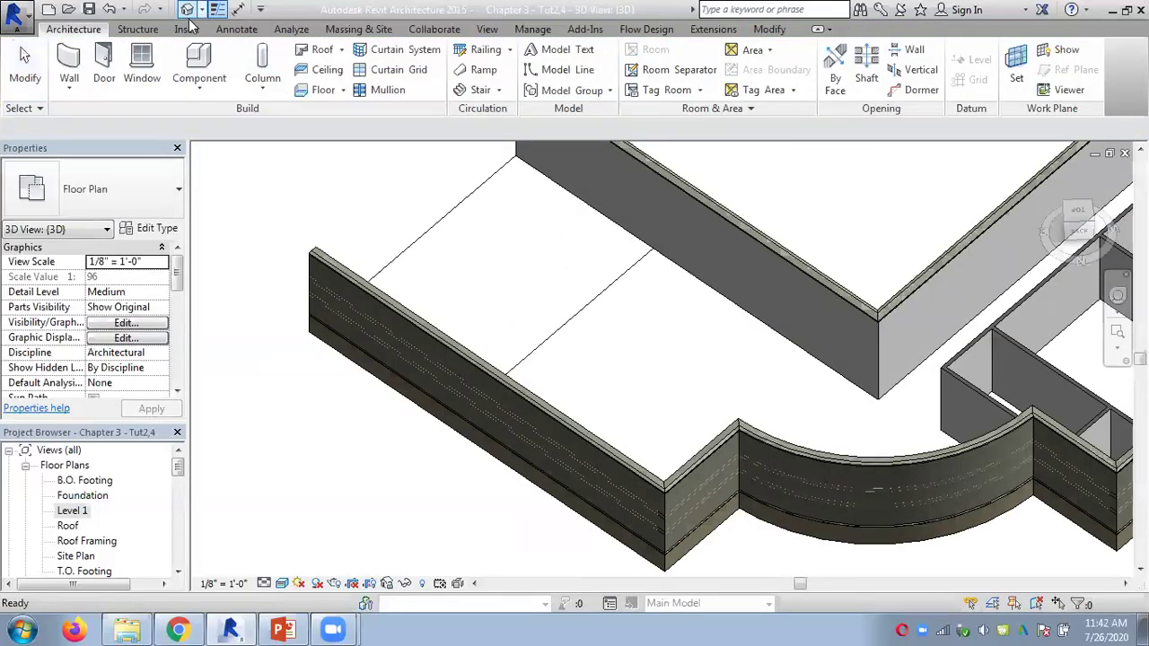
Hide the room separation line in the 3D view.
{"action": "right_click", "coordinate": [424, 242]}
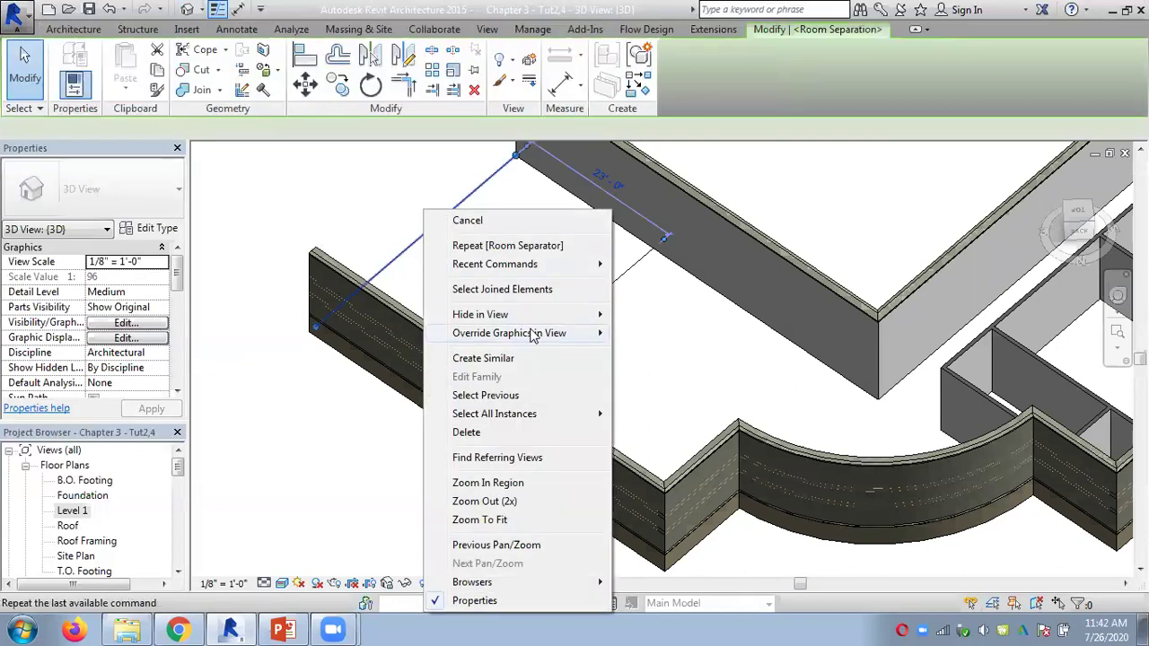
{"action": "mouse_move", "coordinate": [584, 315]}
{"action": "left_click", "coordinate": [656, 317]}
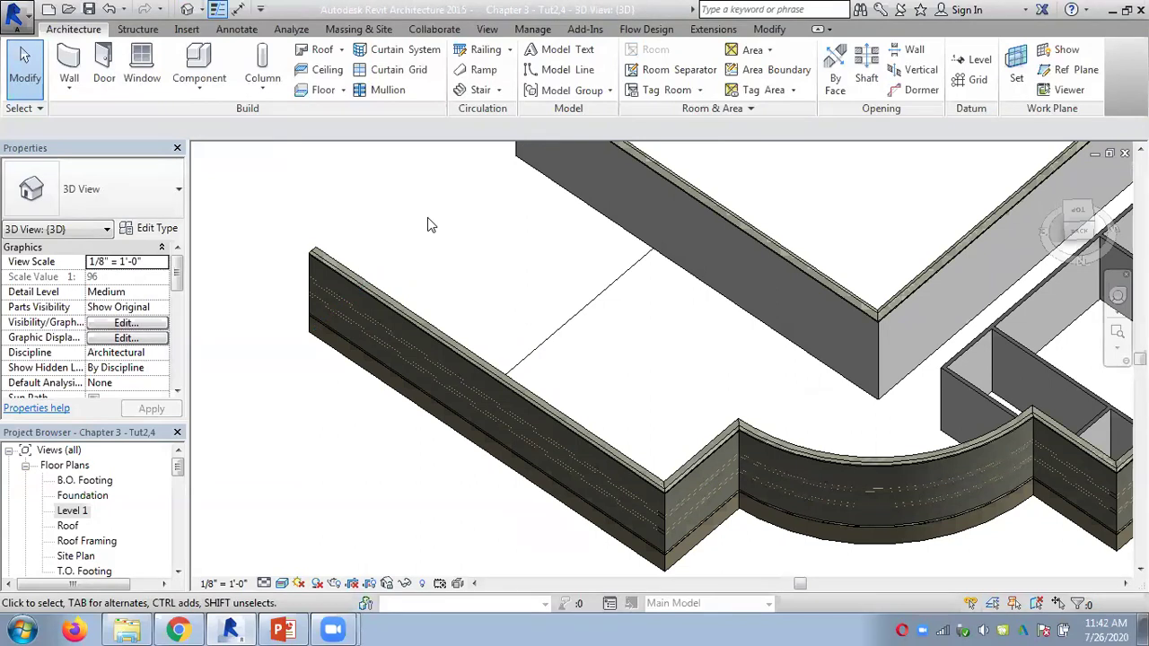
Unhide the separation line through Reveal Hidden Elements, then open the Level 1 floor plan.
{"action": "left_click", "coordinate": [422, 584]}
{"action": "left_click", "coordinate": [403, 259]}
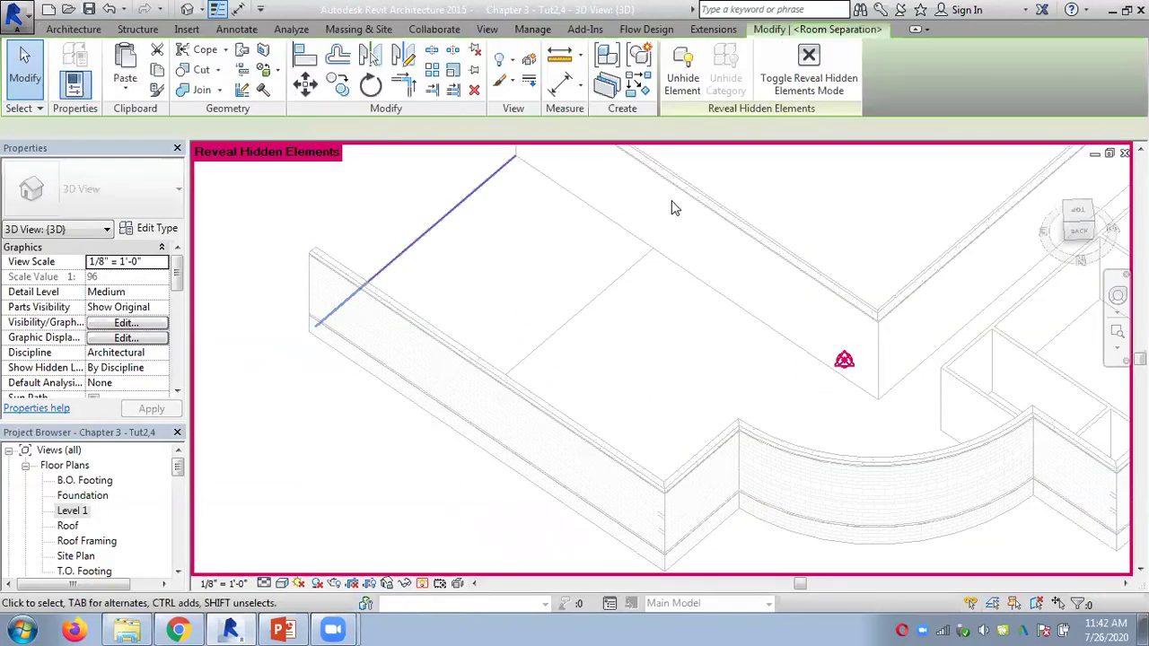
{"action": "left_click", "coordinate": [701, 85]}
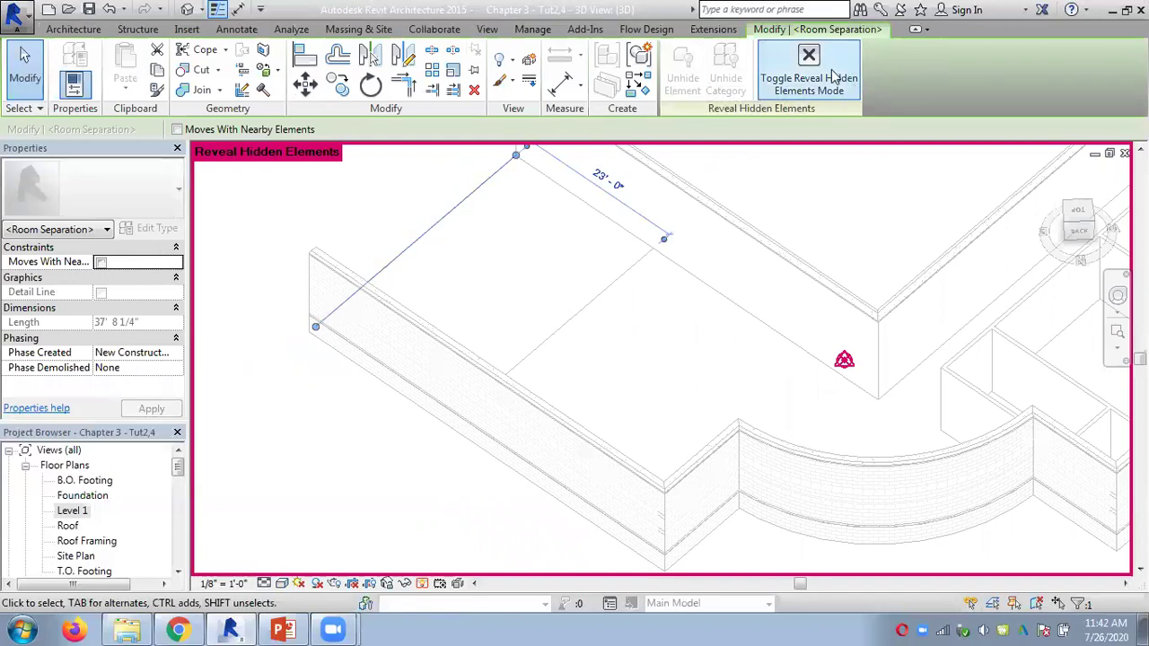
{"action": "left_click", "coordinate": [807, 72]}
{"action": "scroll", "coordinate": [509, 261], "scroll_direction": "down", "scroll_amount": 3}
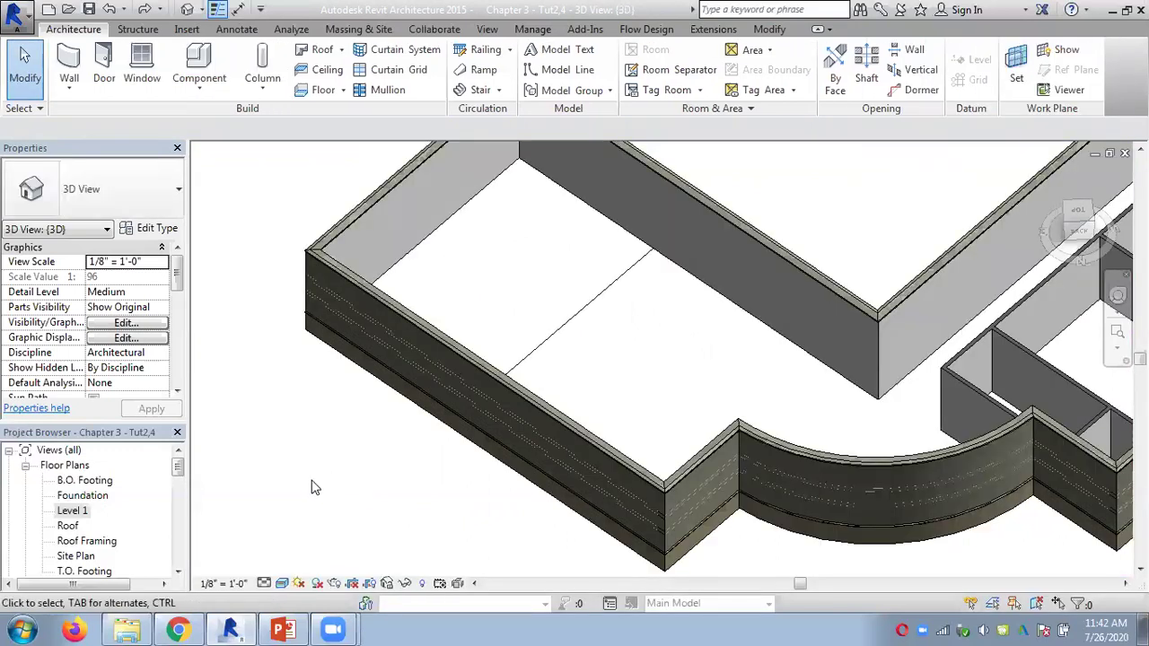
{"action": "double_click", "coordinate": [78, 510]}
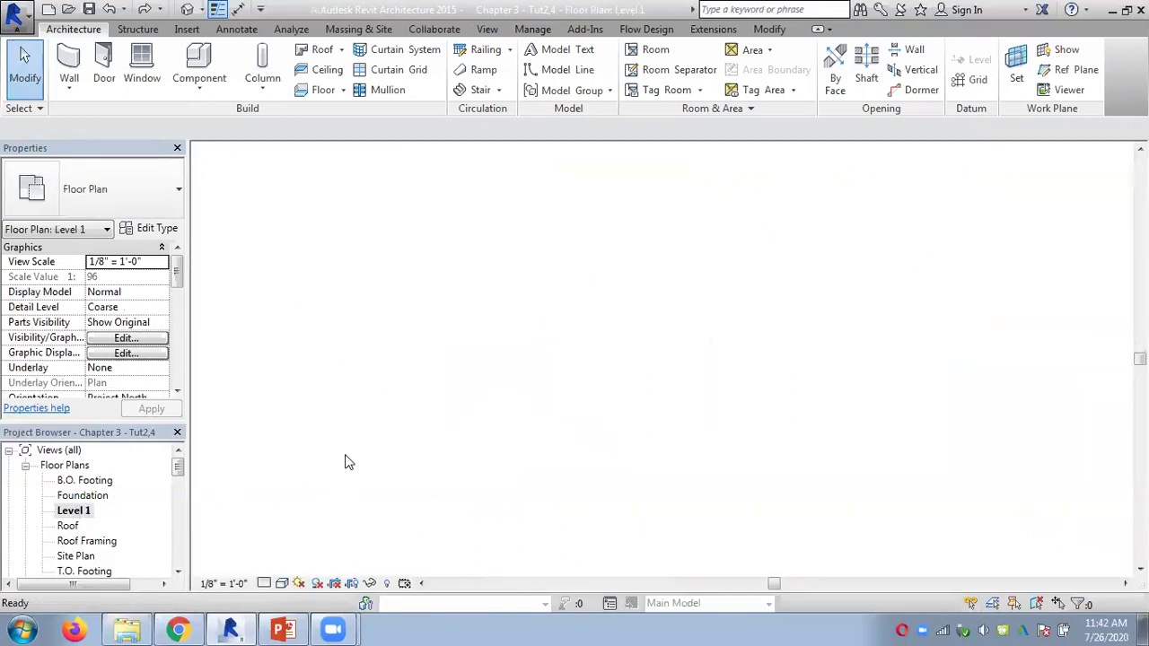
Zoom in on the Bed Room and select its room tag to edit the tag family.
{"action": "left_click", "coordinate": [305, 377]}
{"action": "left_click", "coordinate": [252, 310]}
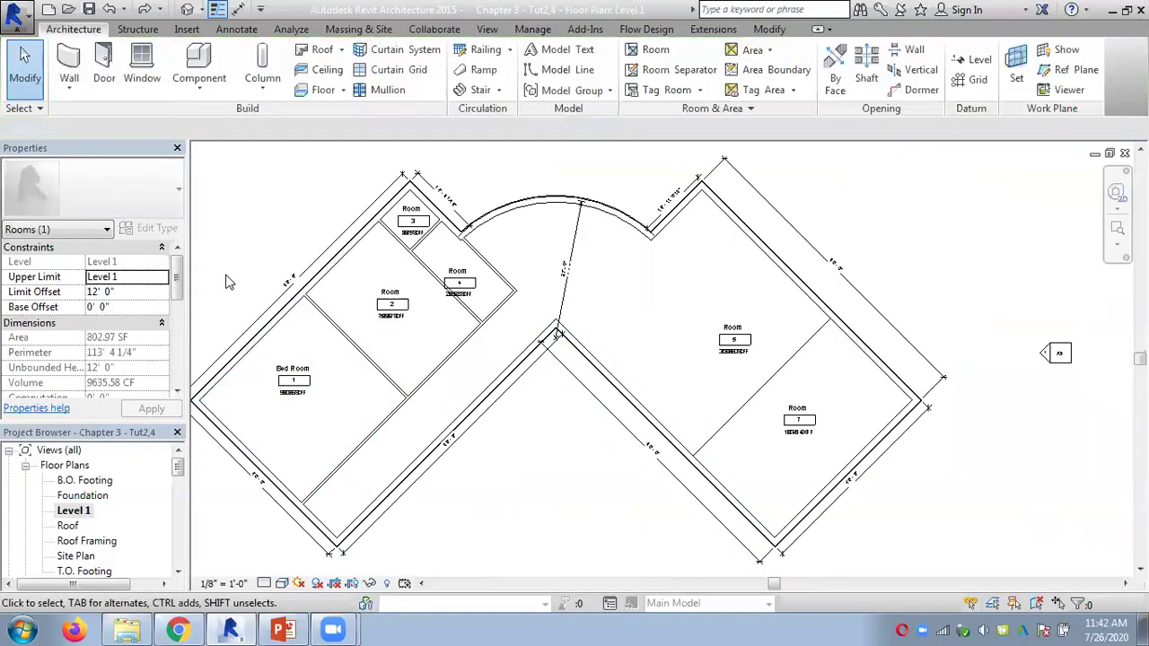
{"action": "scroll", "coordinate": [257, 306], "scroll_direction": "up", "scroll_amount": 3}
{"action": "scroll", "coordinate": [258, 305], "scroll_direction": "up", "scroll_amount": 4}
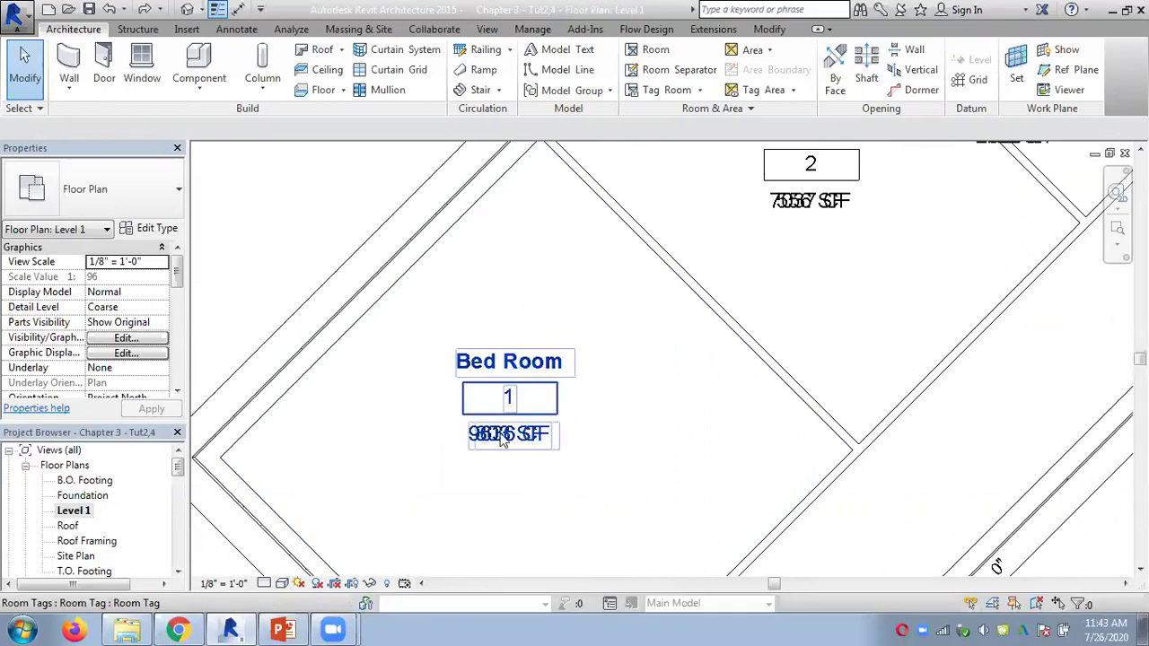
{"action": "scroll", "coordinate": [299, 261], "scroll_direction": "down", "scroll_amount": 2}
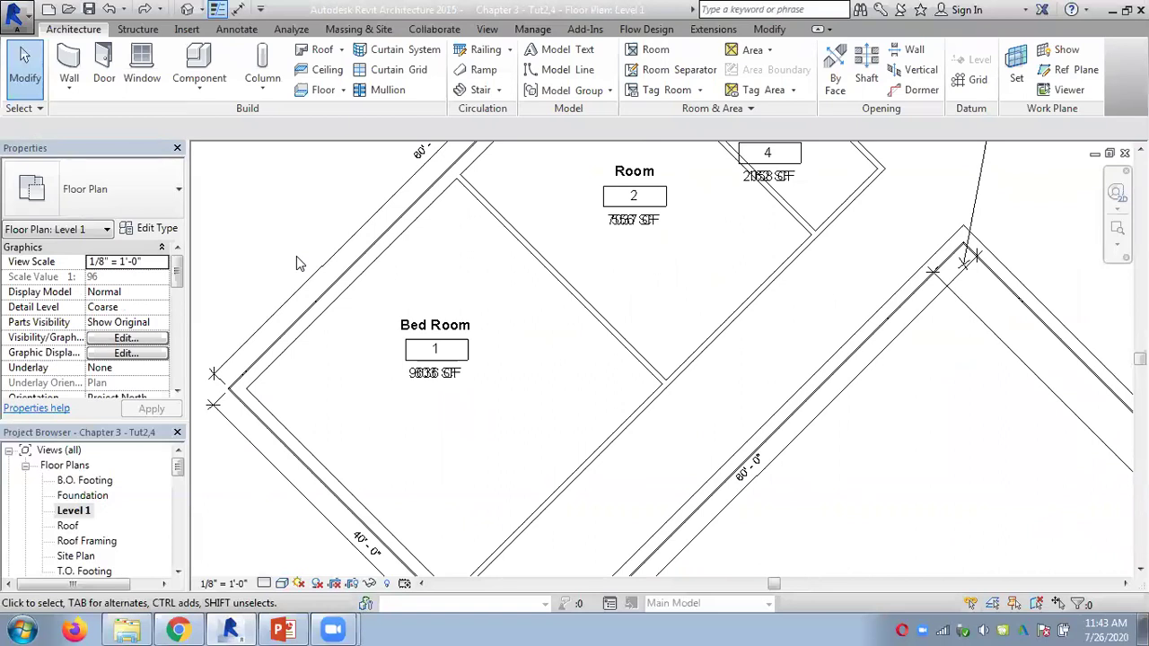
{"action": "left_click", "coordinate": [411, 368]}
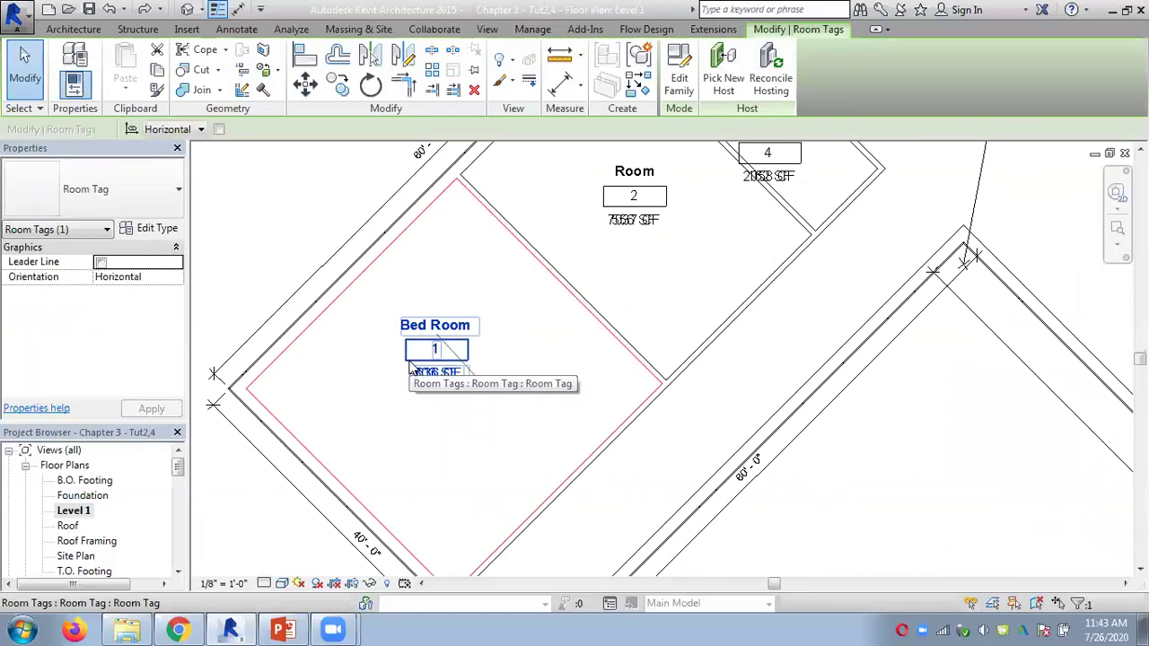
{"action": "left_click", "coordinate": [316, 207]}
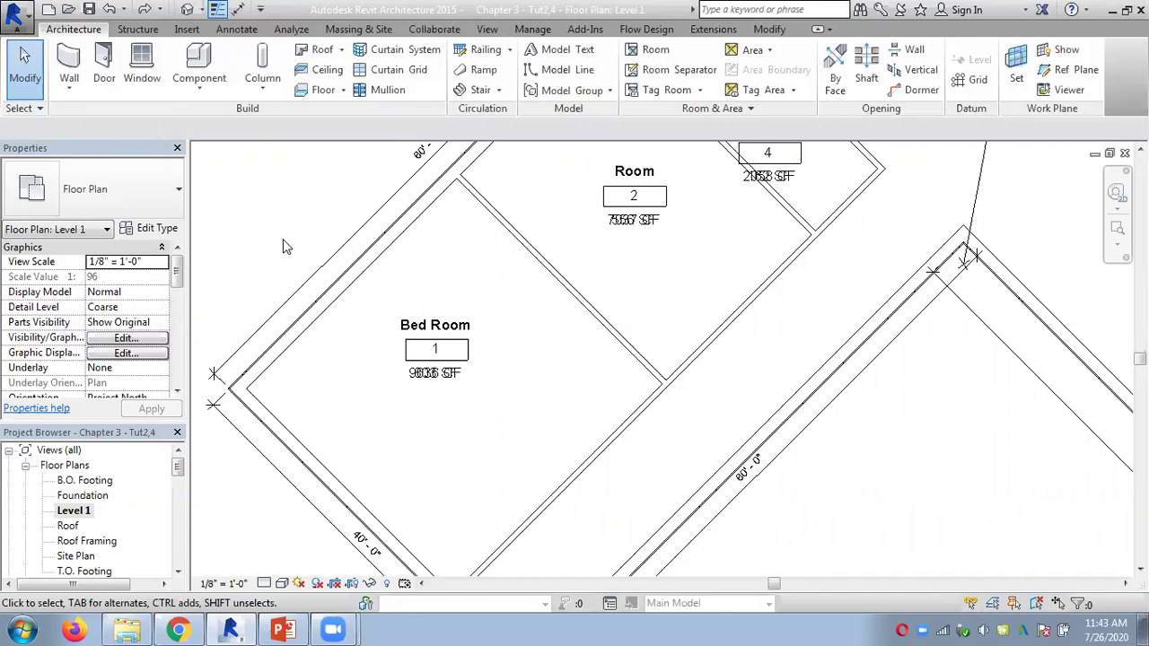
{"action": "left_click", "coordinate": [458, 368]}
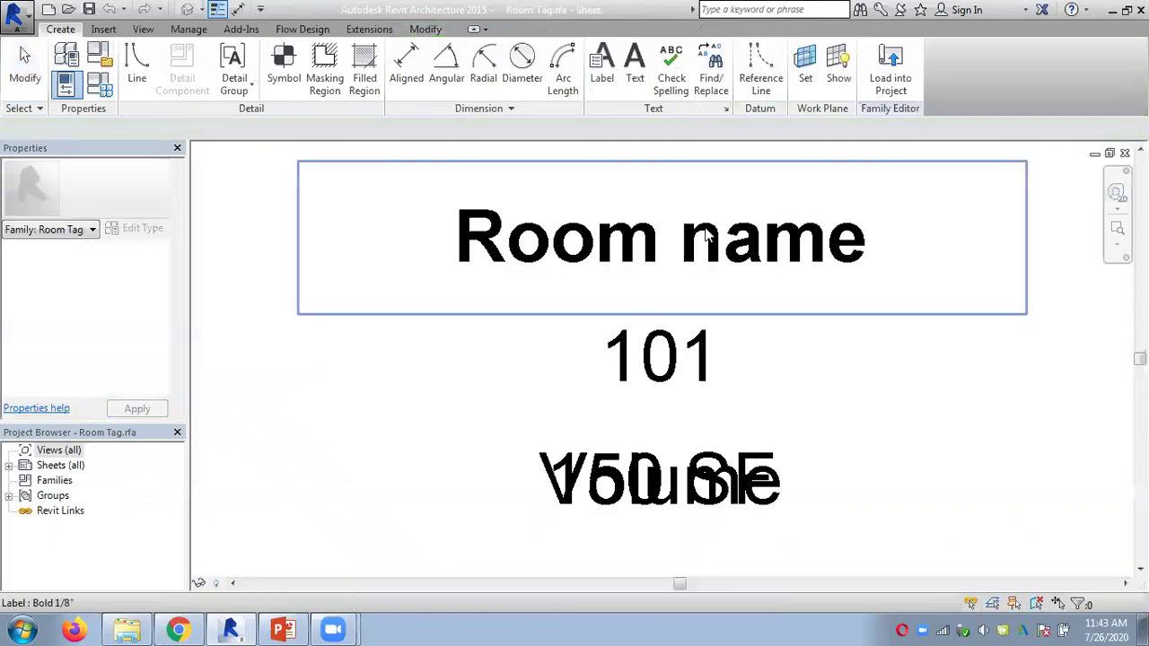
{"action": "scroll", "coordinate": [786, 384], "scroll_direction": "down", "scroll_amount": 2}
{"action": "middle_click_drag", "start_coordinate": [862, 394], "coordinate": [715, 379]}
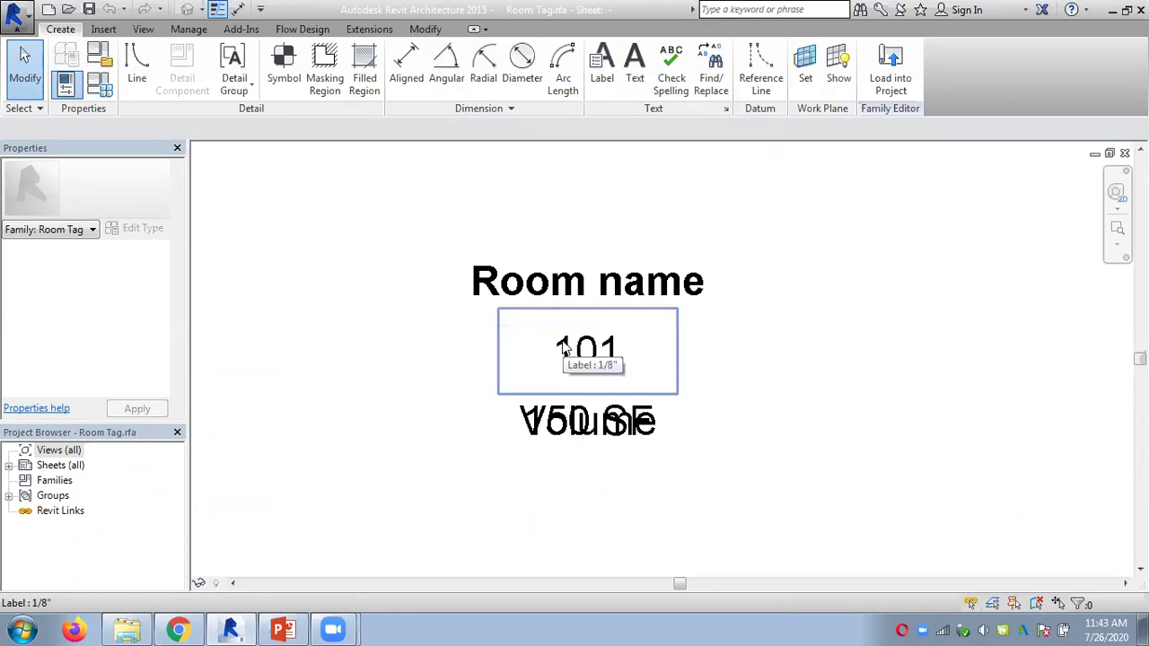
Move the Volume label onto its own line below the 150 SF label.
{"action": "left_click", "coordinate": [553, 422]}
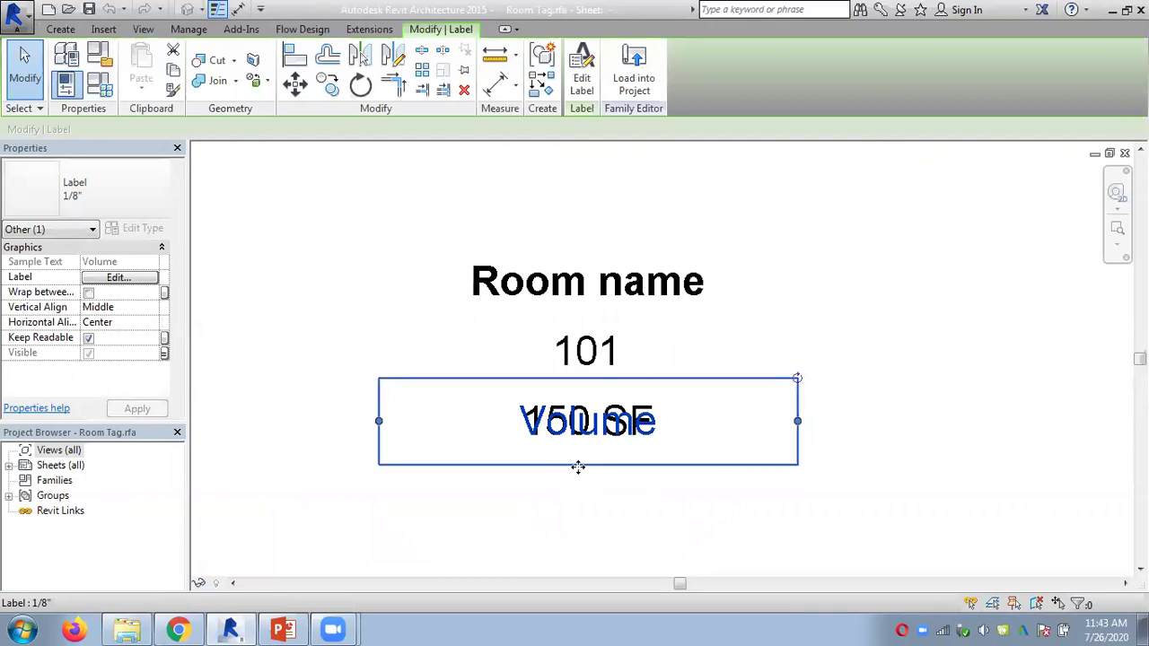
{"action": "left_click_drag", "start_coordinate": [577, 466], "coordinate": [574, 547], "text": "ctrl"}
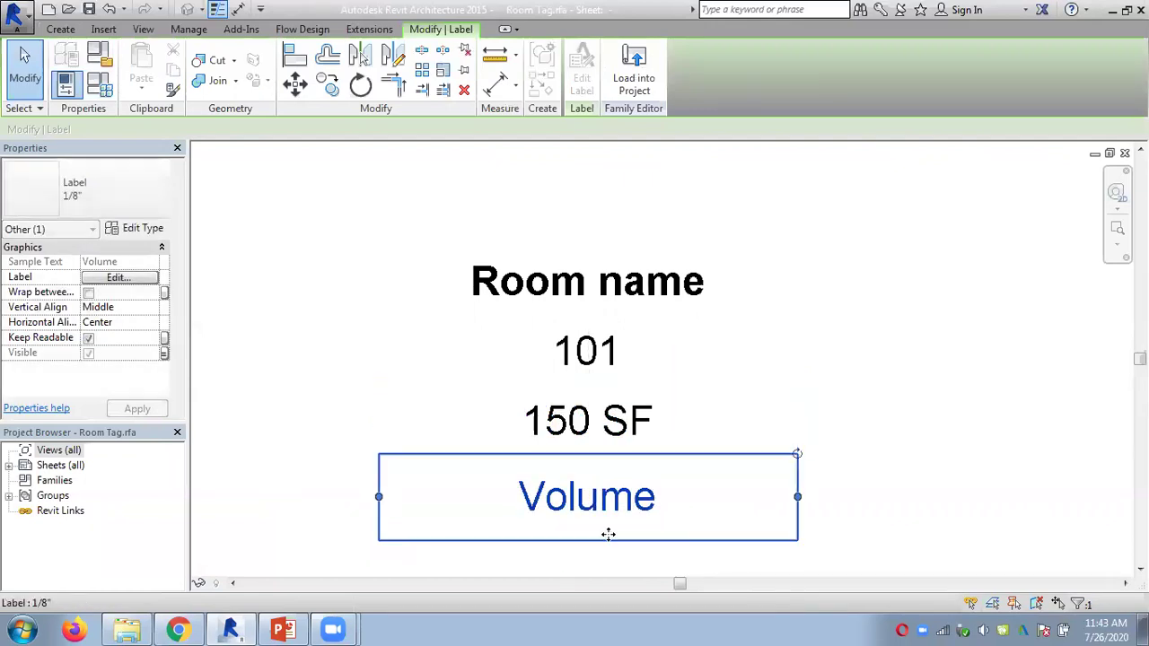
{"action": "left_click", "coordinate": [775, 406]}
{"action": "scroll", "coordinate": [783, 407], "scroll_direction": "down", "scroll_amount": 1}
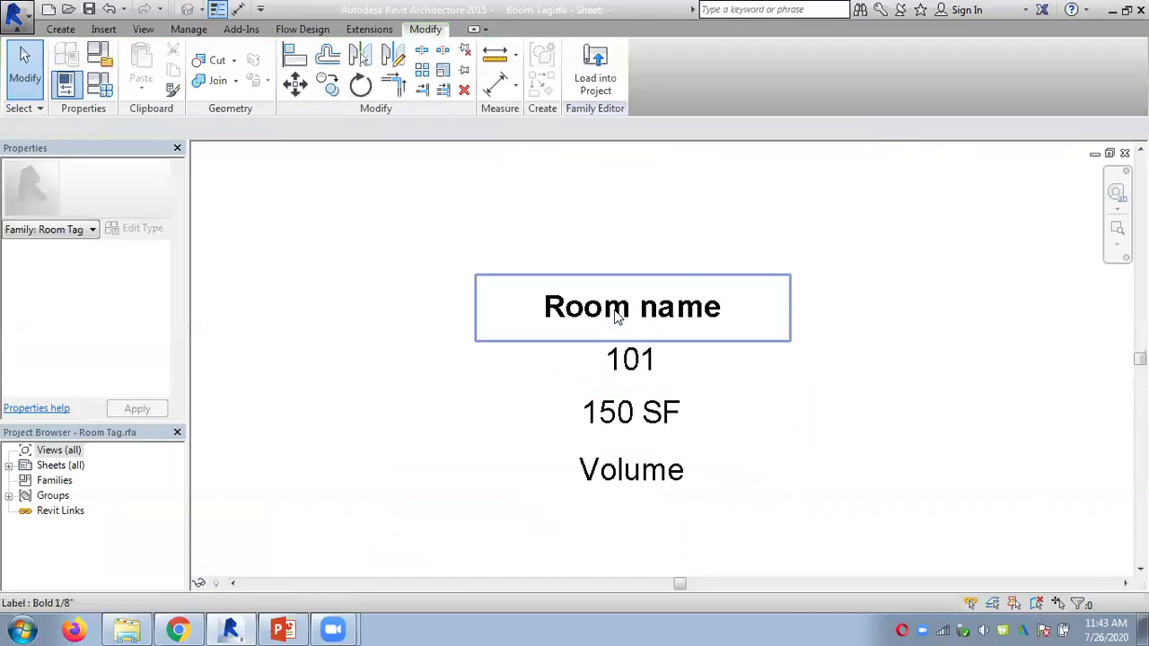
Check the alignment of the Room name, 101, 150 SF and Volume labels.
{"action": "left_click", "coordinate": [618, 315]}
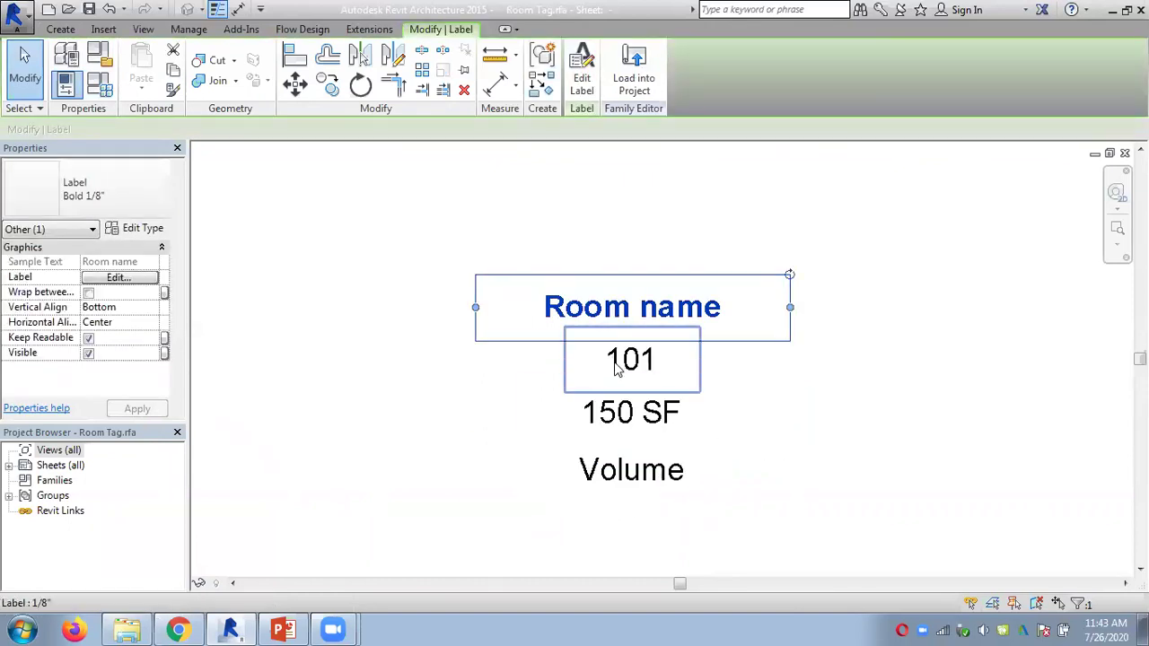
{"action": "left_click", "coordinate": [616, 370]}
{"action": "left_click", "coordinate": [609, 414]}
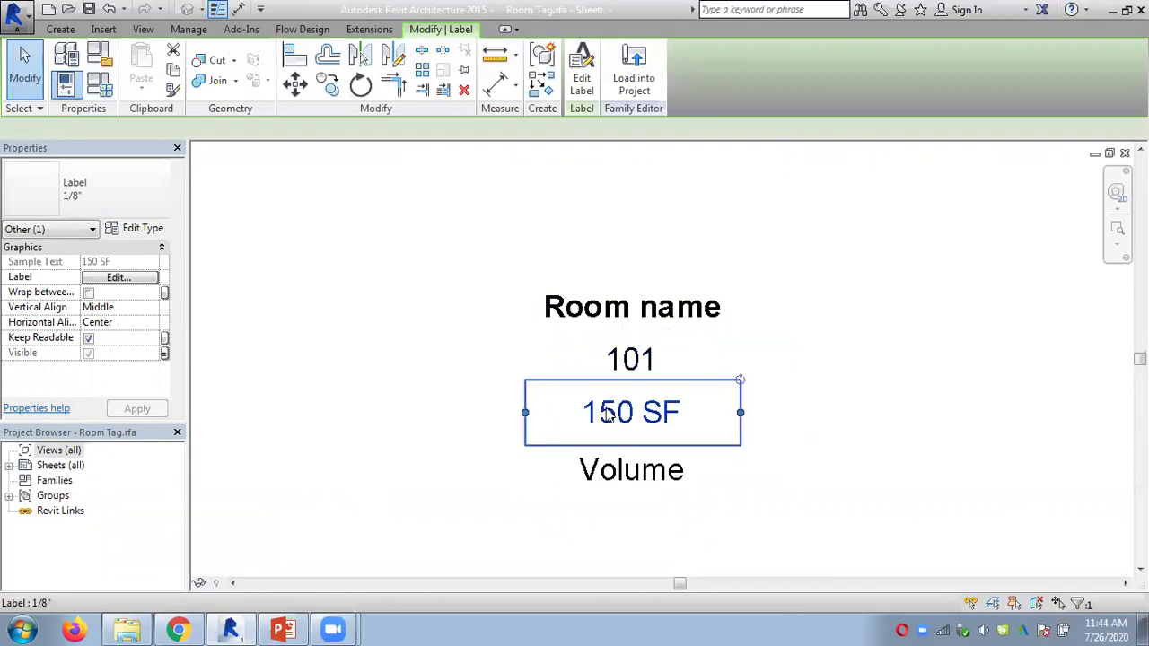
{"action": "left_click", "coordinate": [610, 473]}
{"action": "left_click", "coordinate": [466, 293]}
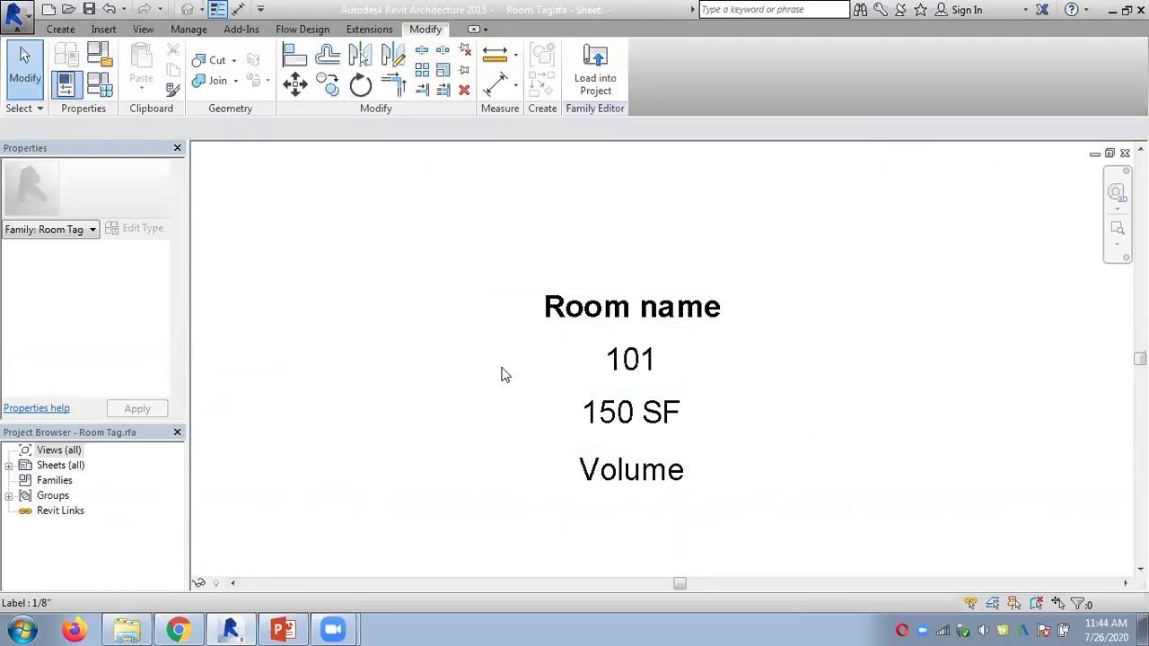
Load the edited tag family into the project, overwriting it, and check Bed Room's 9636 CF.
{"action": "left_click", "coordinate": [599, 93]}
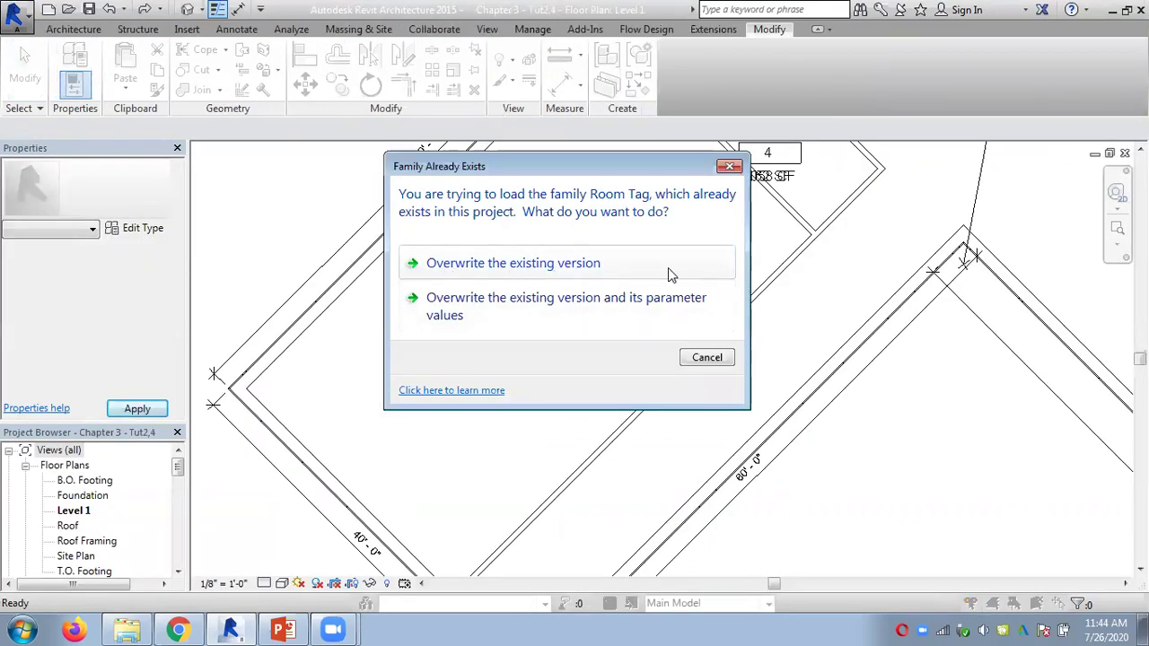
{"action": "left_click", "coordinate": [502, 263]}
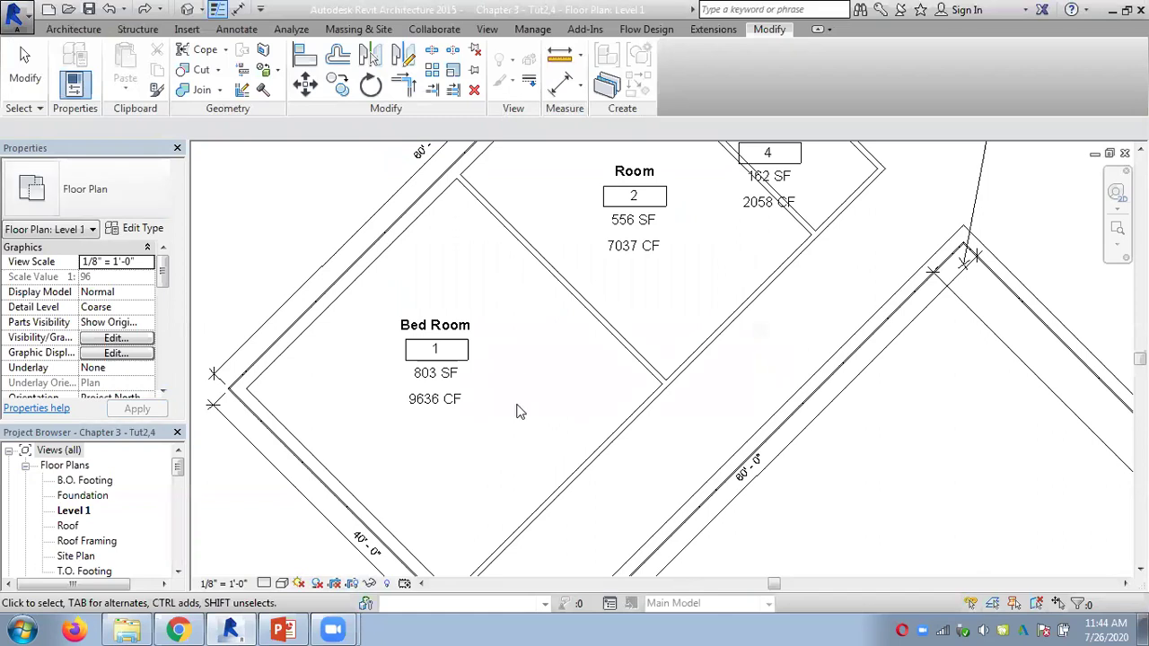
{"action": "scroll", "coordinate": [502, 453], "scroll_direction": "down", "scroll_amount": 2}
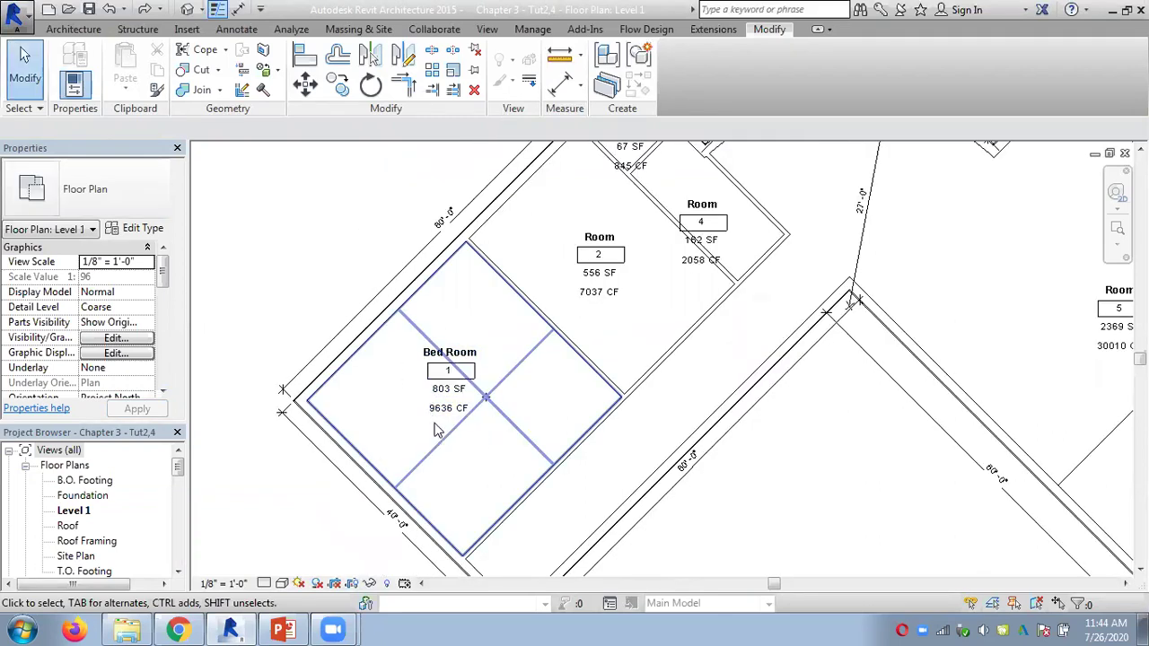
{"action": "scroll", "coordinate": [441, 416], "scroll_direction": "up", "scroll_amount": 3}
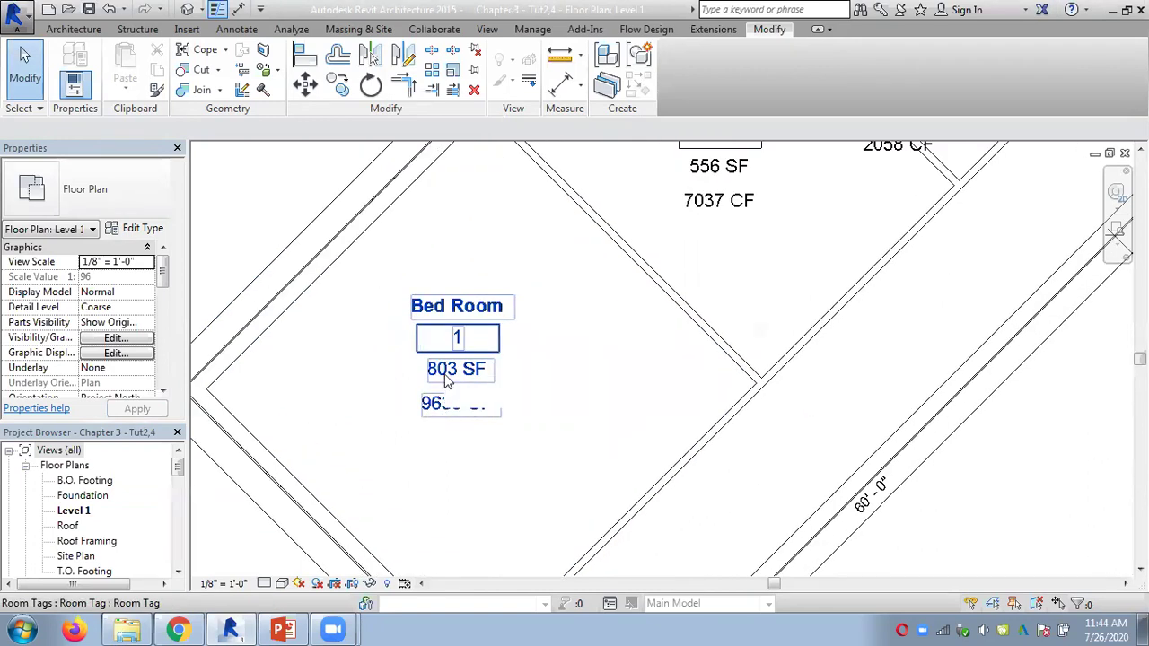
{"action": "scroll", "coordinate": [557, 457], "scroll_direction": "down", "scroll_amount": 2}
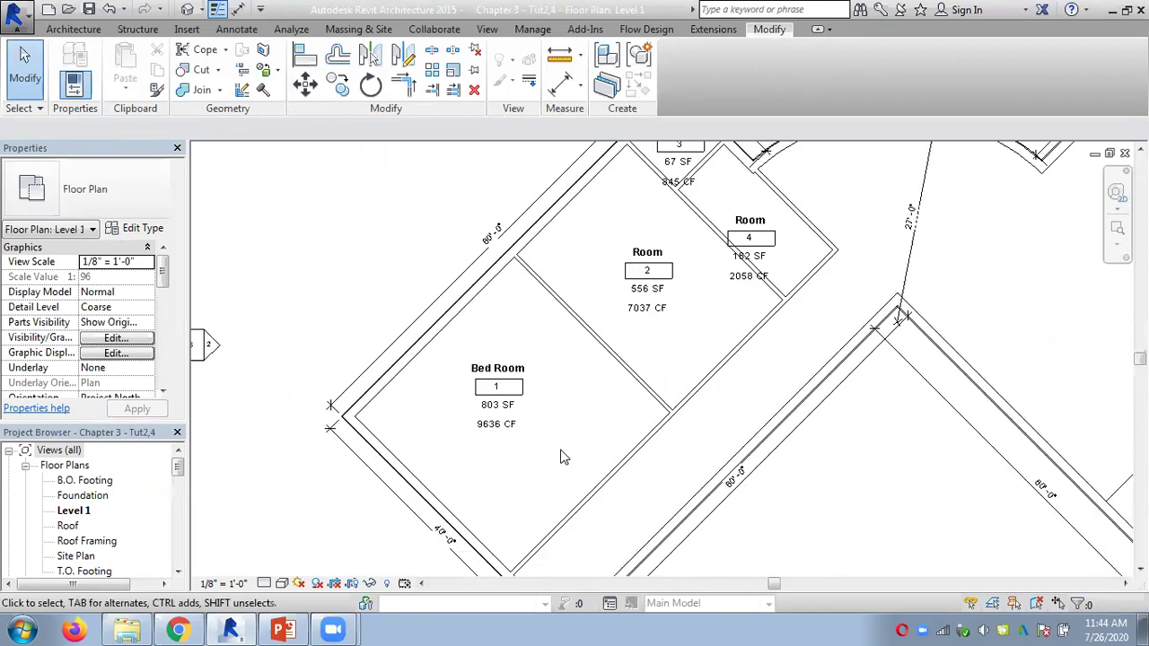
Reopen the Bed Room tag family and move the Volume label above Room name.
{"action": "left_click", "coordinate": [524, 397]}
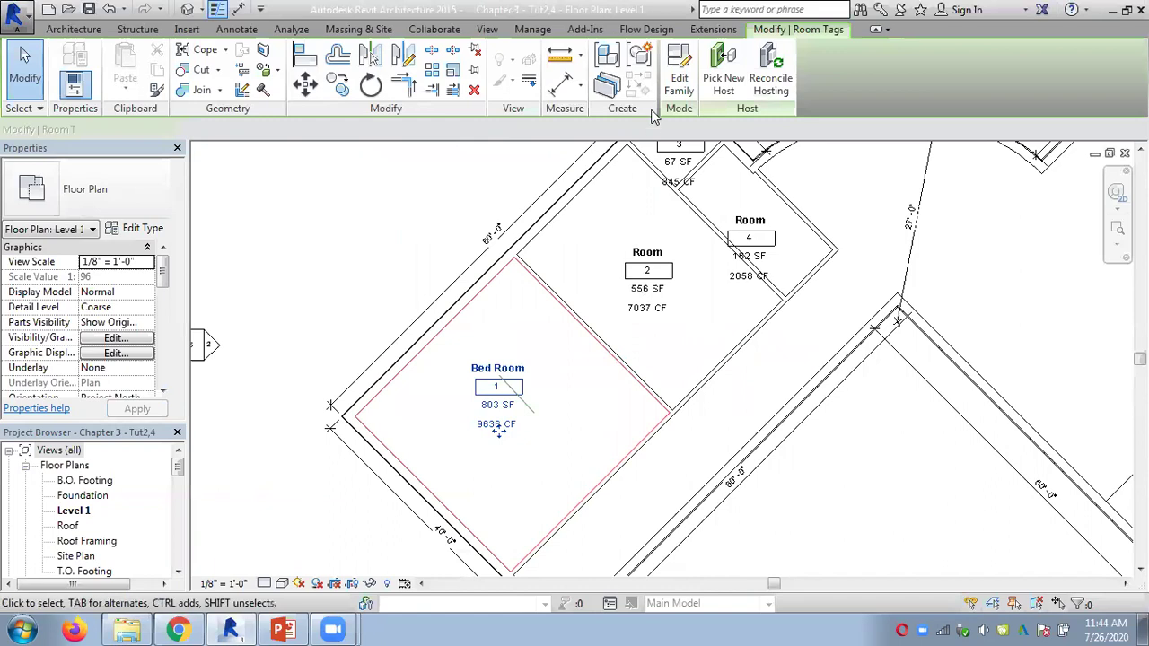
{"action": "left_click", "coordinate": [682, 83]}
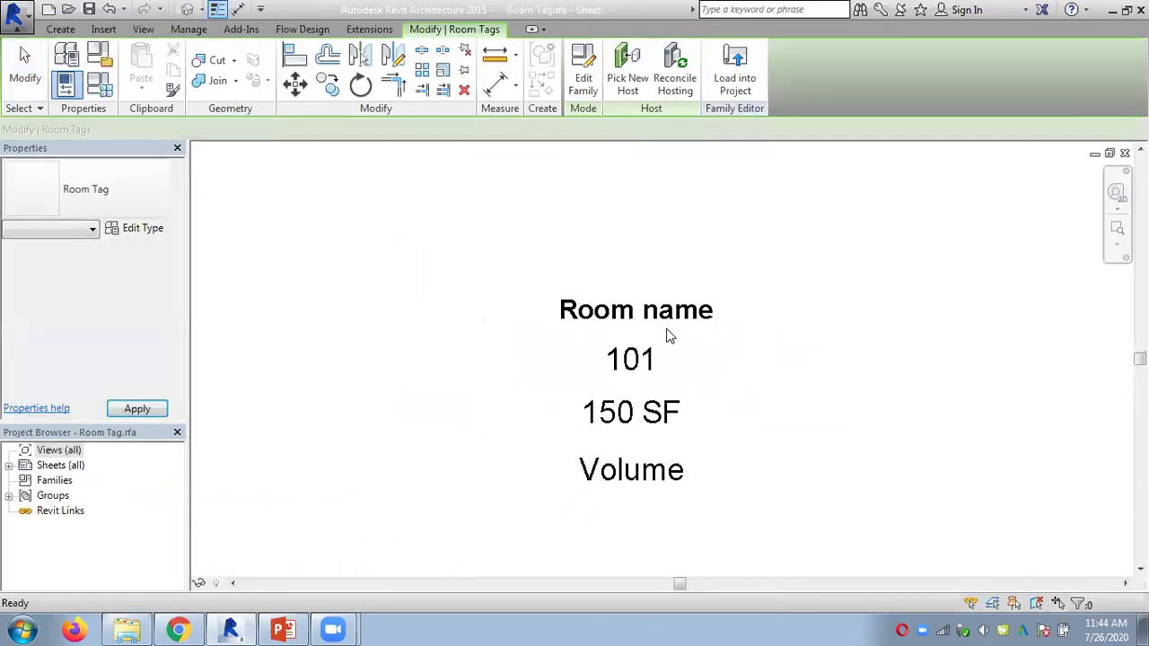
{"action": "left_click", "coordinate": [637, 444]}
{"action": "left_click_drag", "start_coordinate": [638, 438], "coordinate": [639, 303], "text": "ctrl"}
{"action": "left_click_drag", "start_coordinate": [638, 296], "coordinate": [640, 297]}
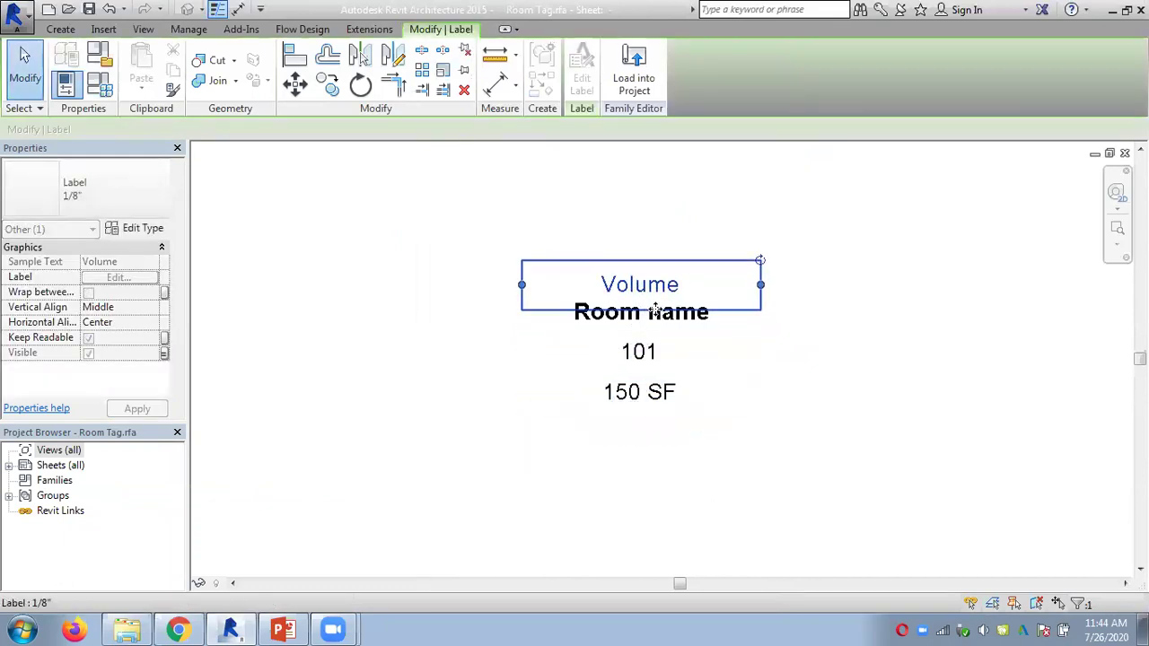
Reload the tag family into the project, overwriting the existing version.
{"action": "left_click", "coordinate": [634, 81]}
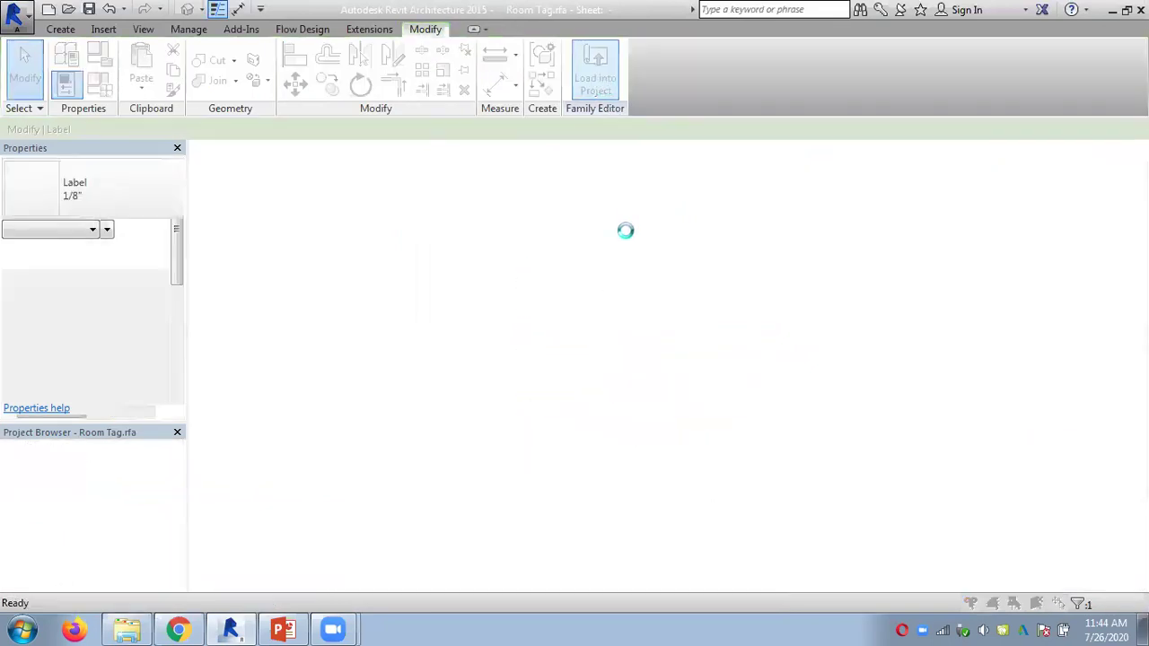
{"action": "left_click", "coordinate": [592, 259]}
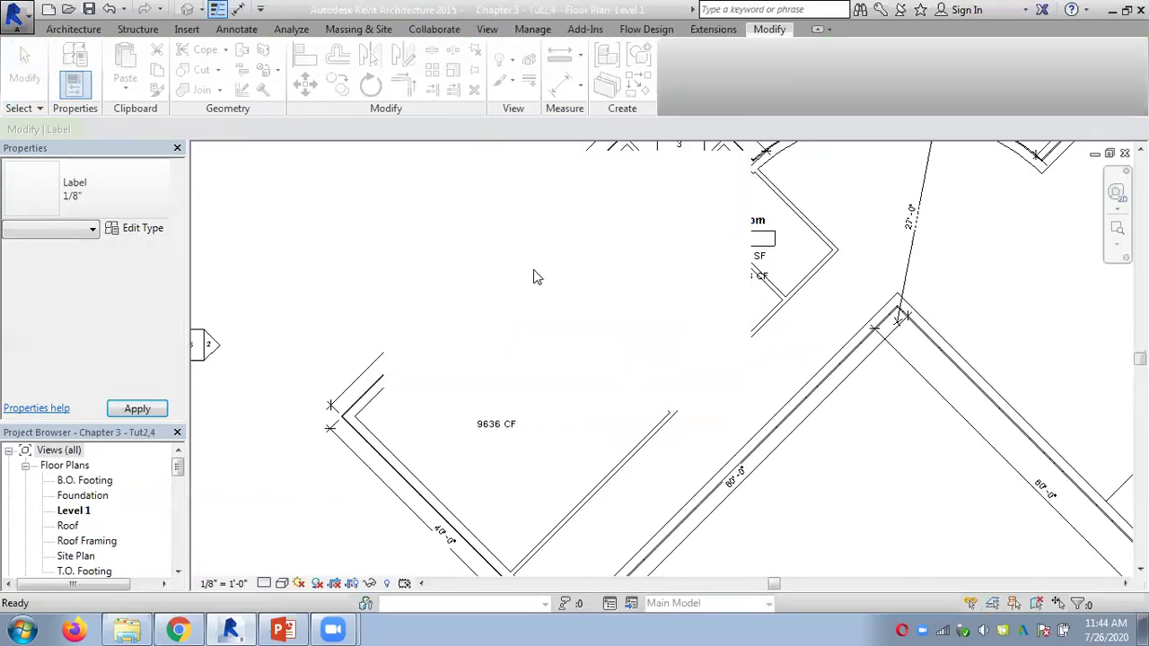
{"action": "scroll", "coordinate": [544, 410], "scroll_direction": "up", "scroll_amount": 4}
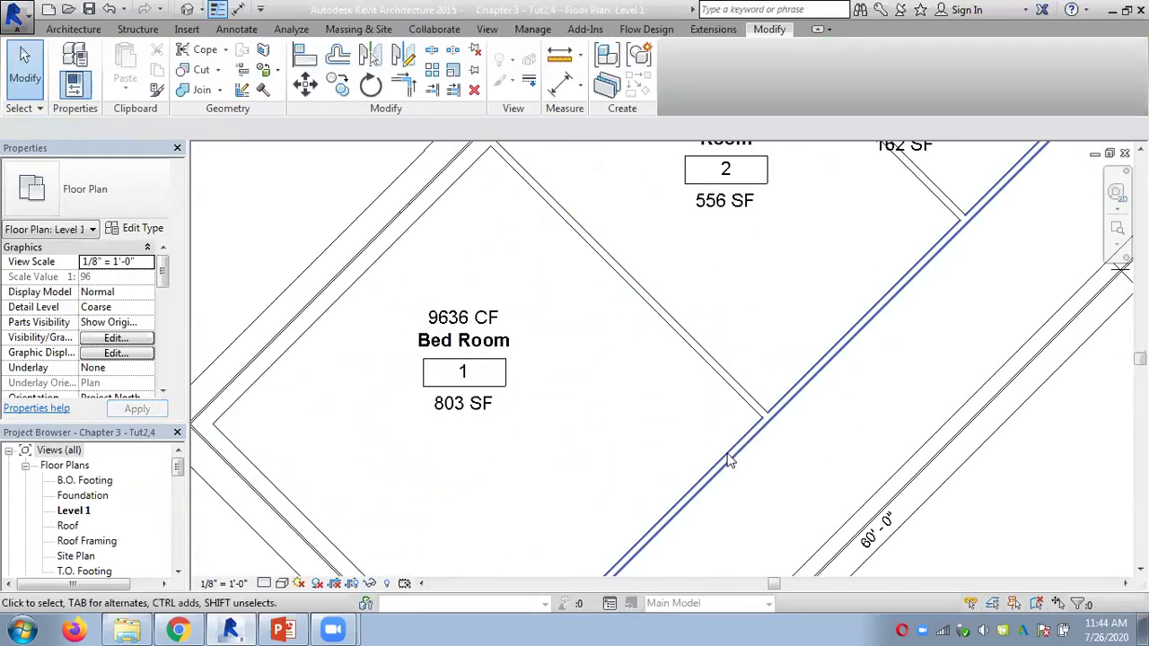
Edit the tag family to move Volume back below 150 SF, then reload it with Overwrite.
{"action": "left_click", "coordinate": [503, 381]}
{"action": "left_click", "coordinate": [679, 79]}
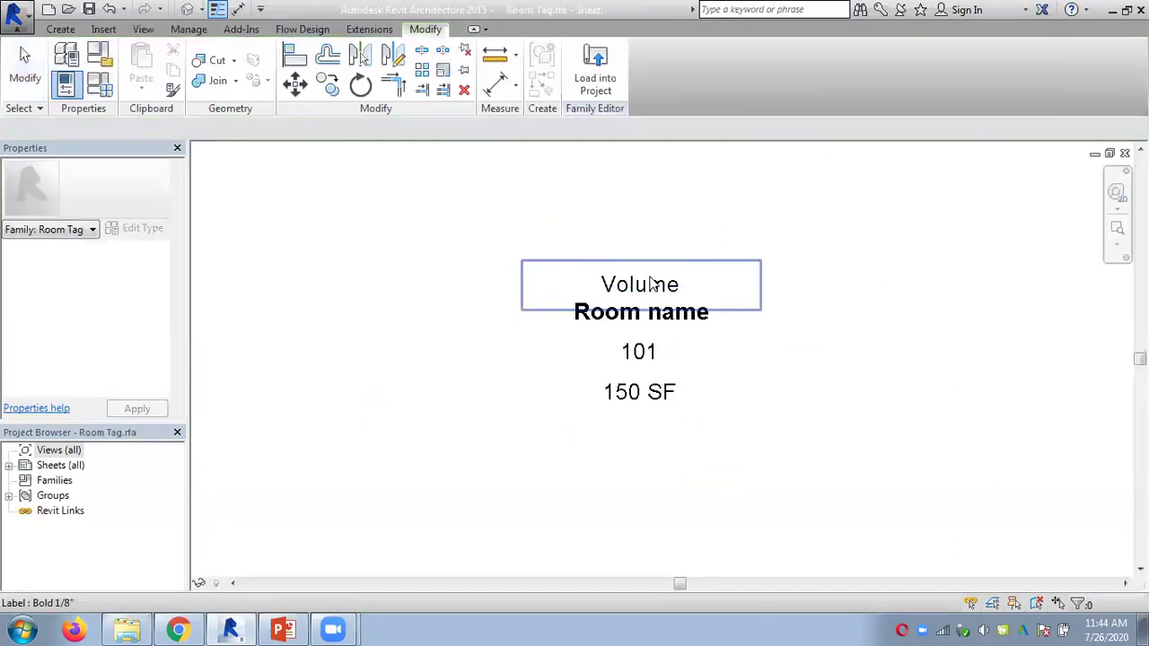
{"action": "left_click", "coordinate": [655, 282]}
{"action": "left_click_drag", "start_coordinate": [649, 260], "coordinate": [648, 416]}
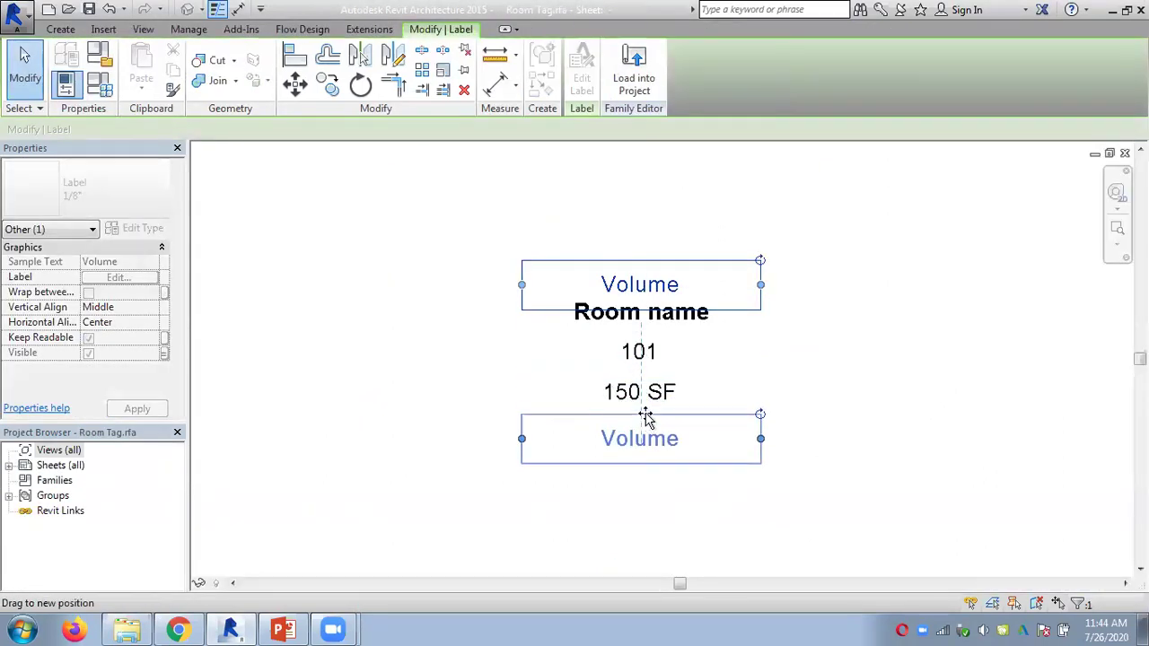
{"action": "left_click", "coordinate": [815, 364]}
{"action": "middle_click_drag", "start_coordinate": [817, 346], "coordinate": [713, 310]}
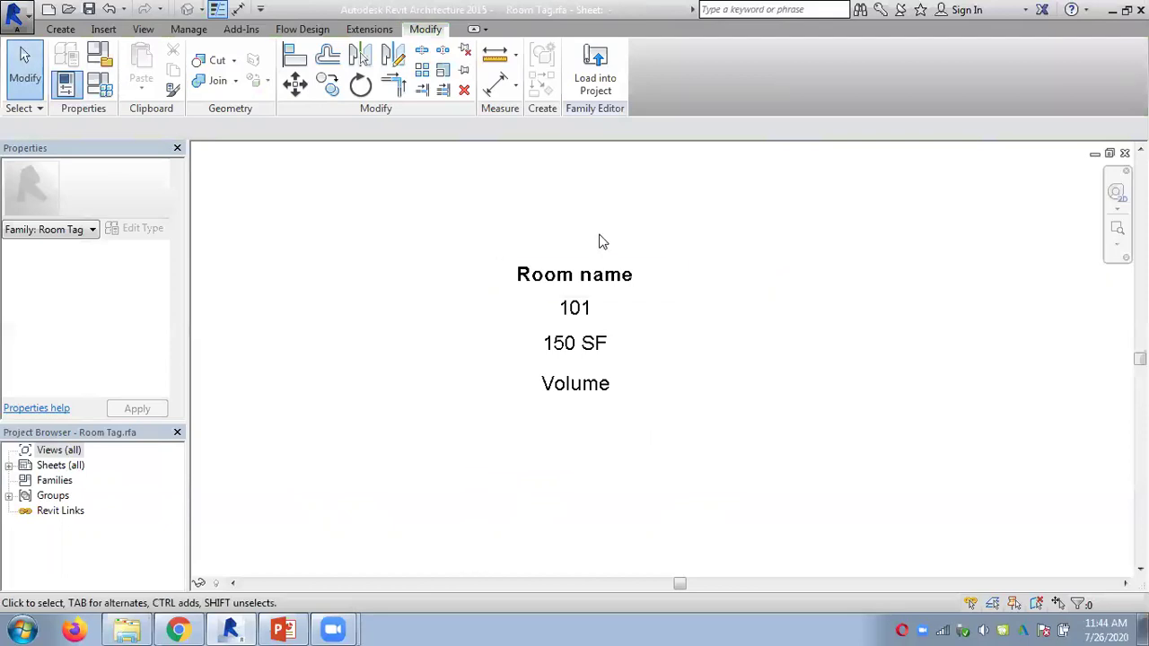
{"action": "left_click", "coordinate": [595, 70]}
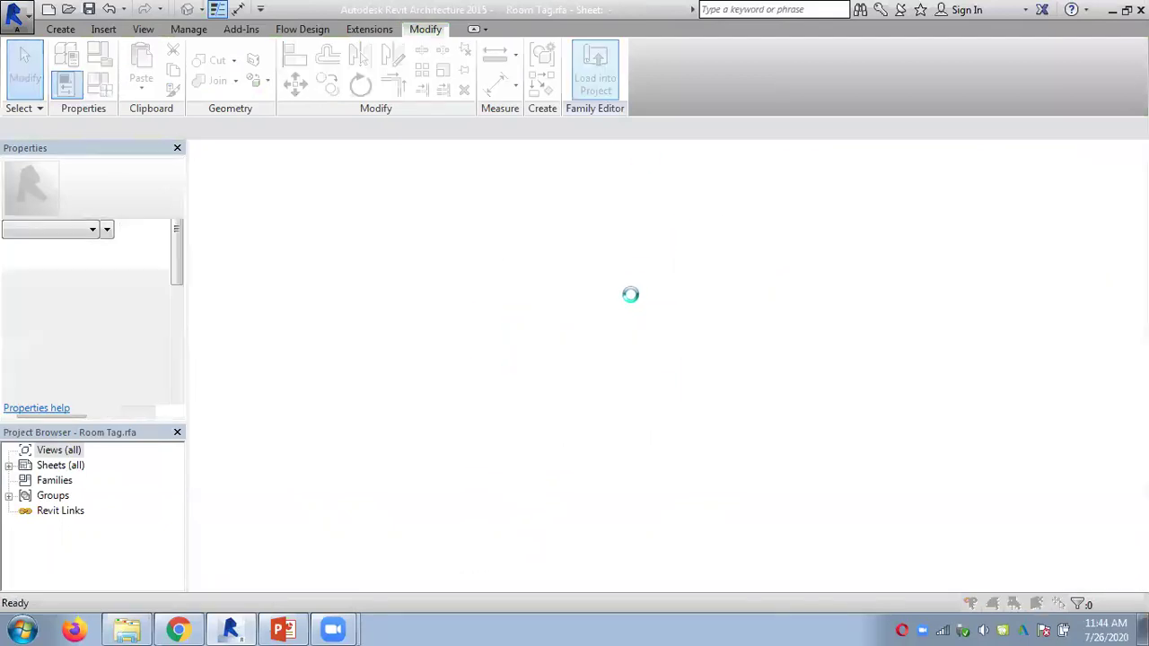
{"action": "left_click", "coordinate": [541, 263]}
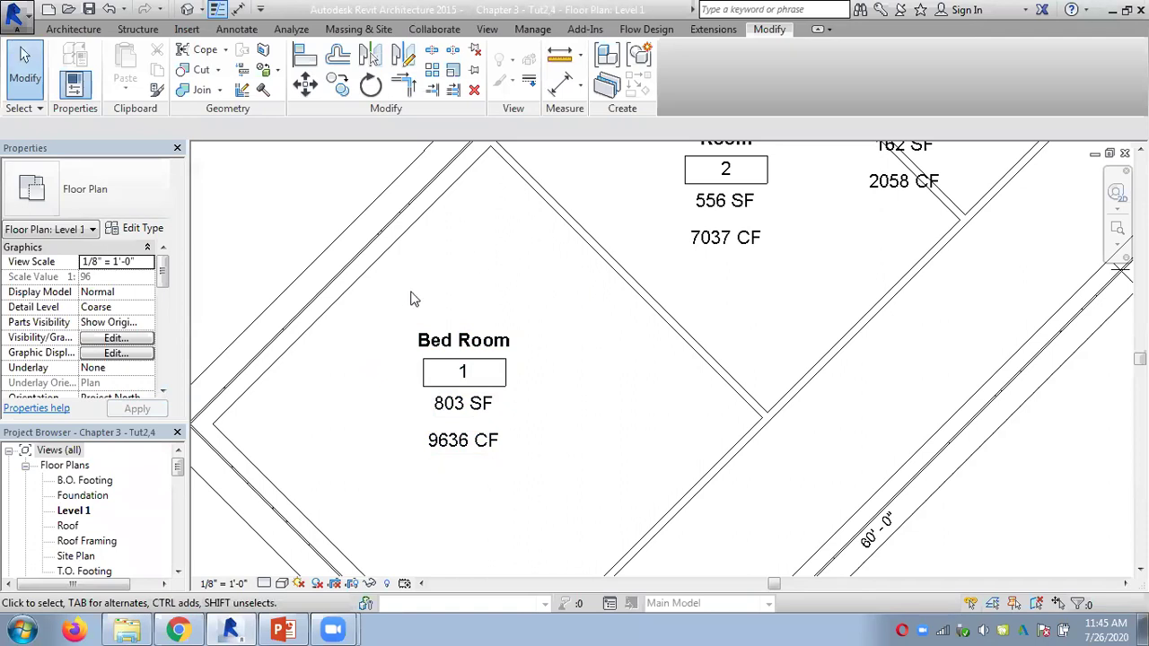
Open the Bed Room tag's family and draw a circle around its labels, moving the warning aside.
{"action": "left_click", "coordinate": [524, 351]}
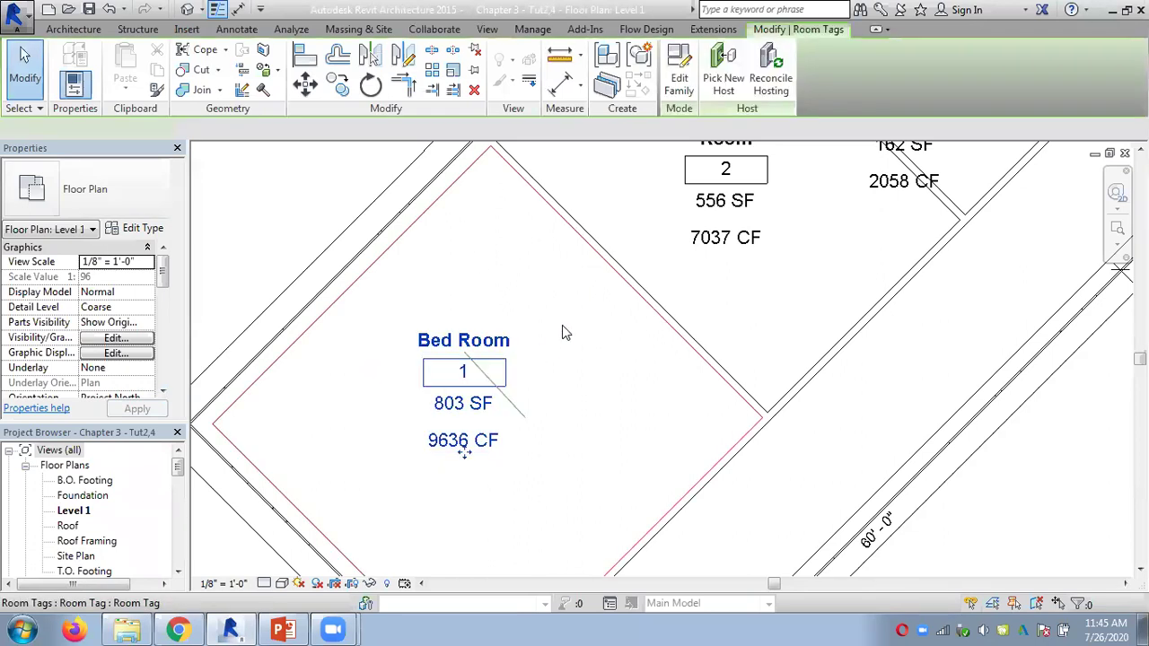
{"action": "left_click", "coordinate": [679, 80]}
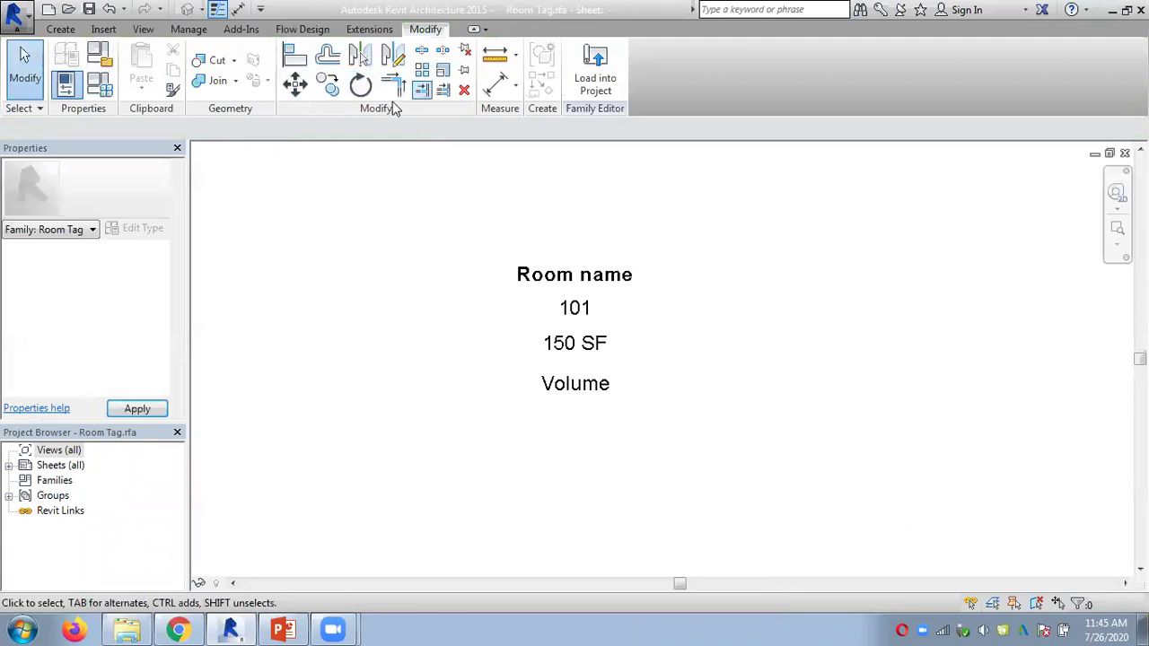
{"action": "left_click", "coordinate": [63, 30]}
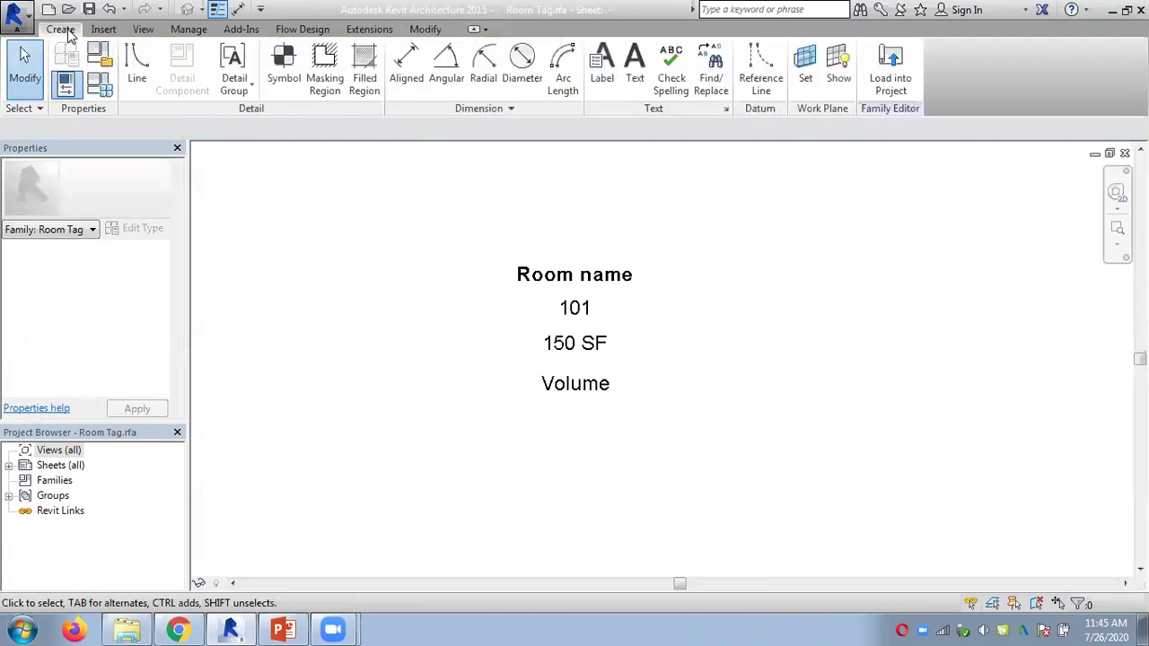
{"action": "left_click", "coordinate": [136, 67]}
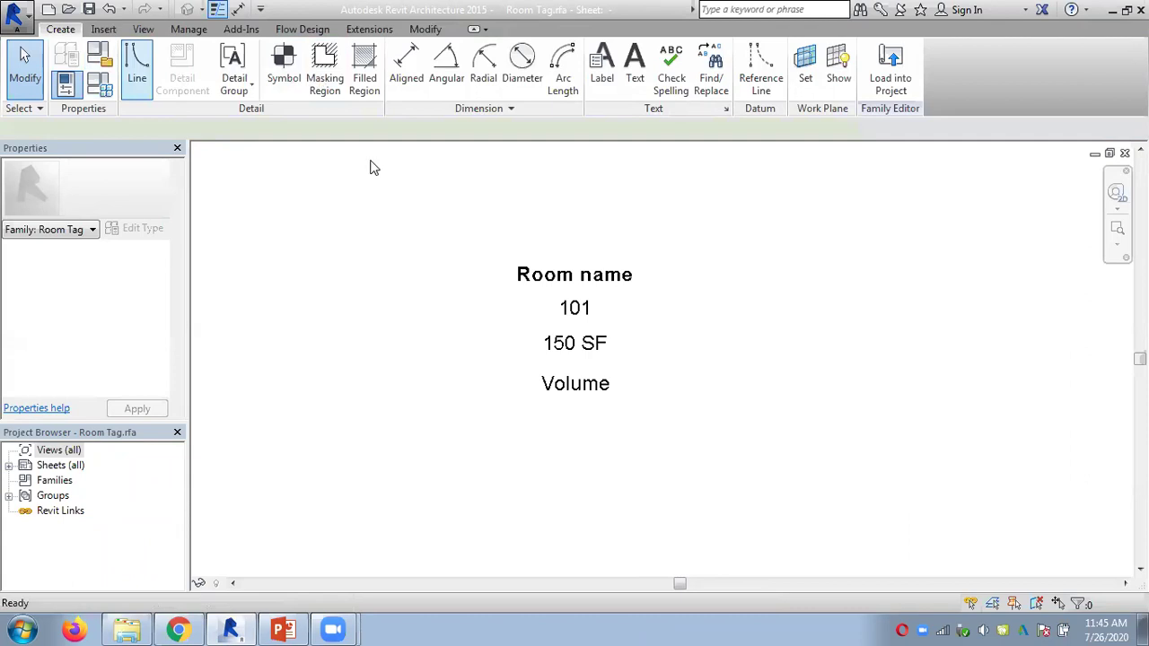
{"action": "left_click", "coordinate": [649, 51]}
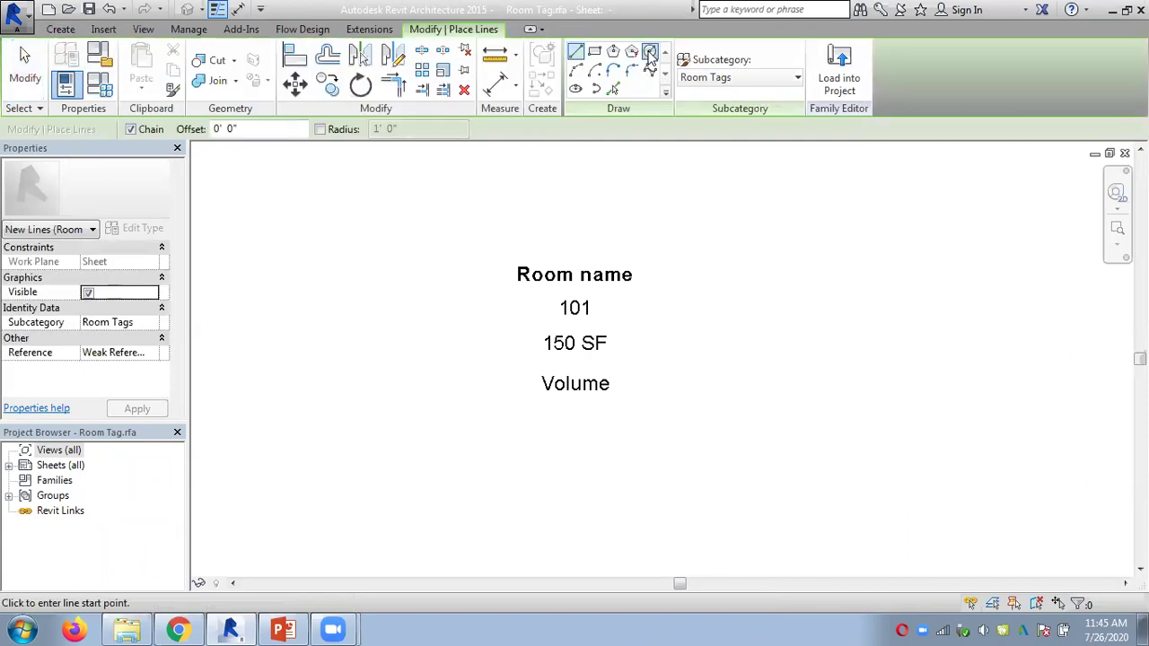
{"action": "left_click", "coordinate": [585, 331]}
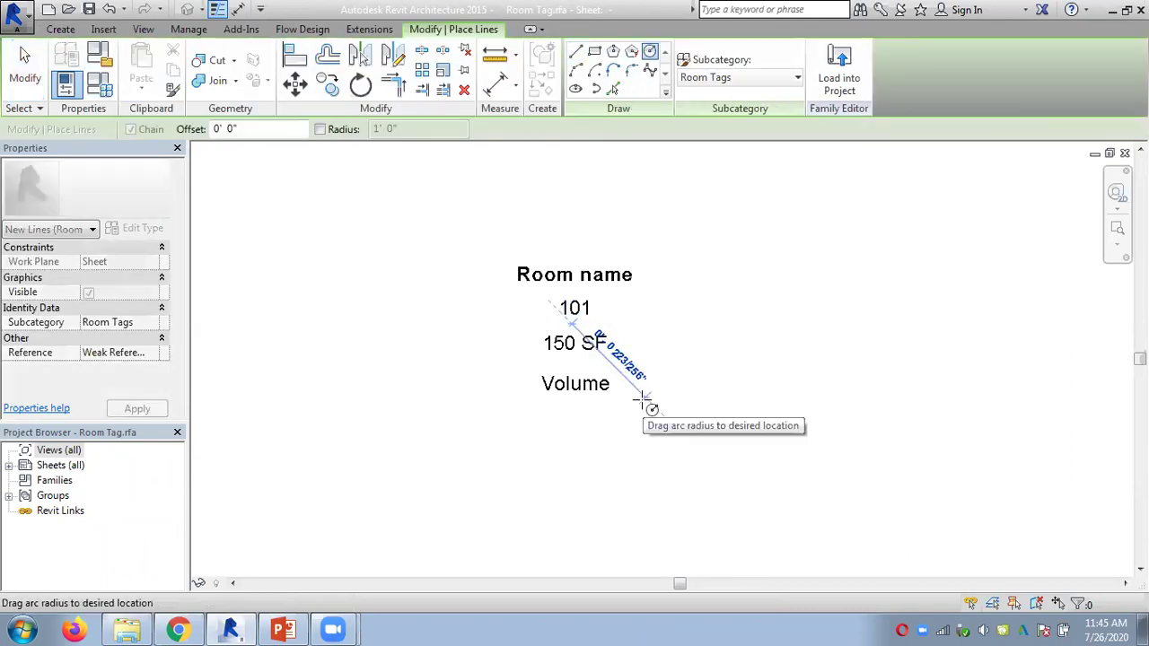
{"action": "left_click", "coordinate": [644, 400]}
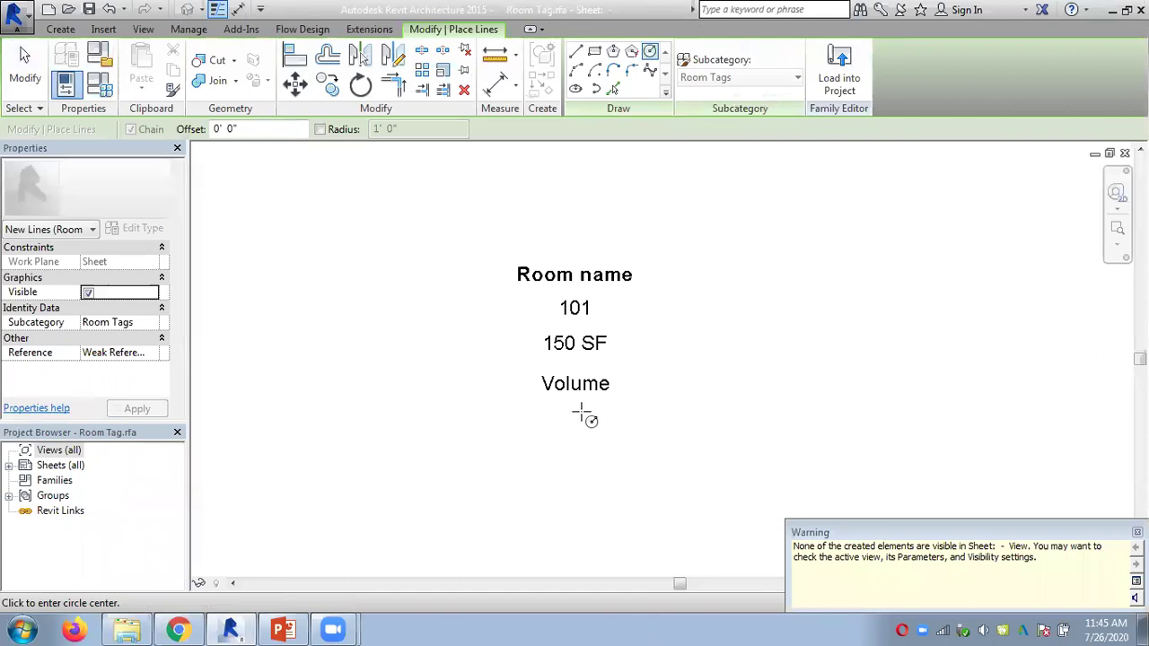
{"action": "left_click_drag", "start_coordinate": [828, 529], "coordinate": [948, 311]}
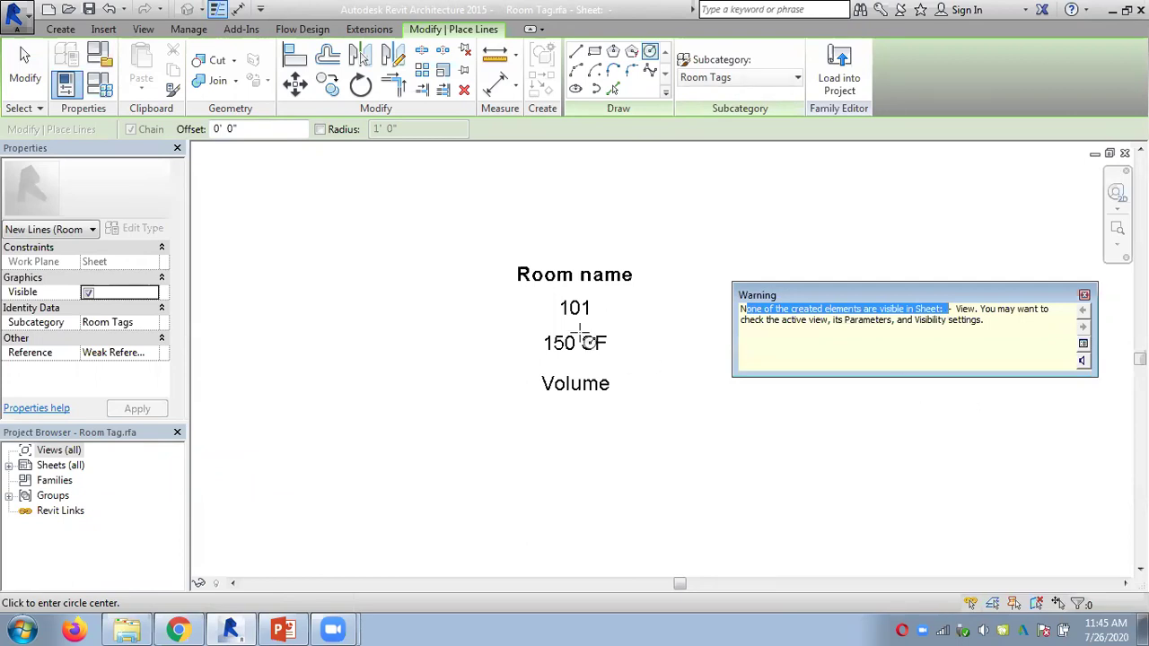
Load the circled tag family into the project, overwriting the existing version, and select the Bed Room tag.
{"action": "left_click", "coordinate": [855, 77]}
{"action": "left_click", "coordinate": [569, 274]}
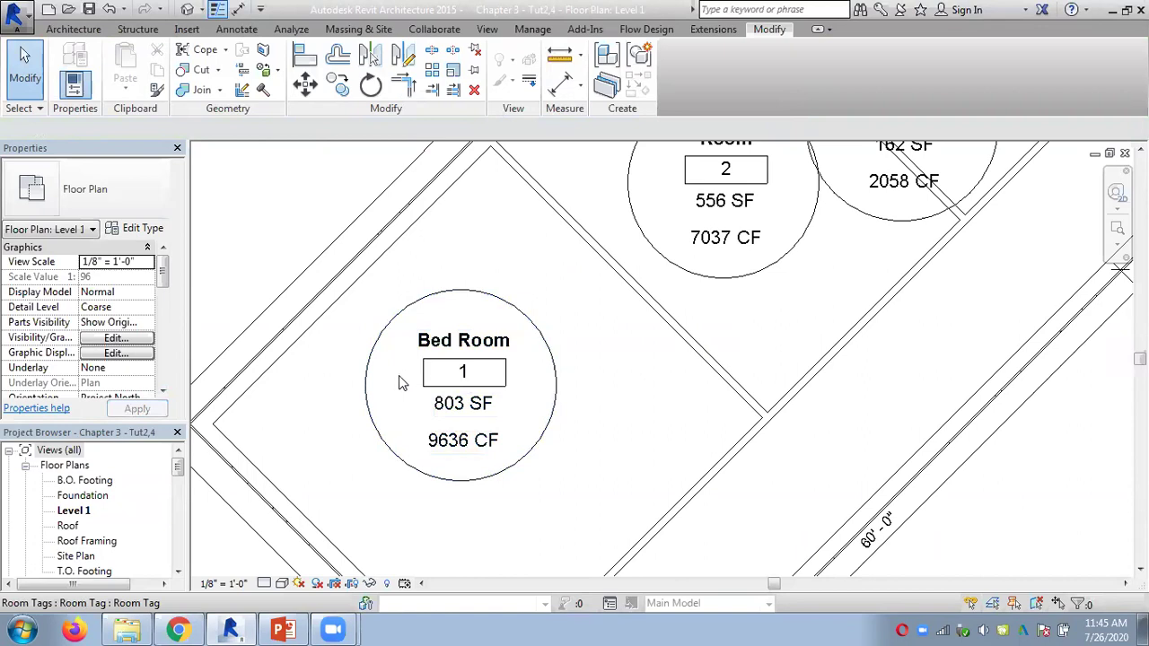
{"action": "scroll", "coordinate": [401, 383], "scroll_direction": "up", "scroll_amount": 3}
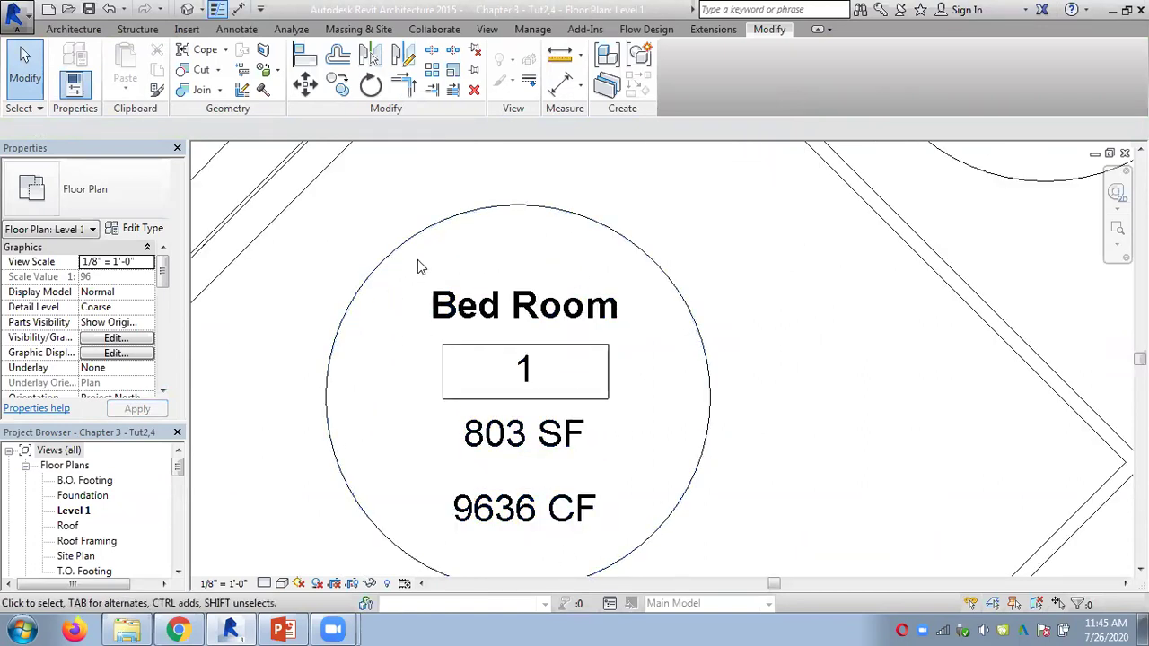
{"action": "scroll", "coordinate": [417, 267], "scroll_direction": "down", "scroll_amount": 3}
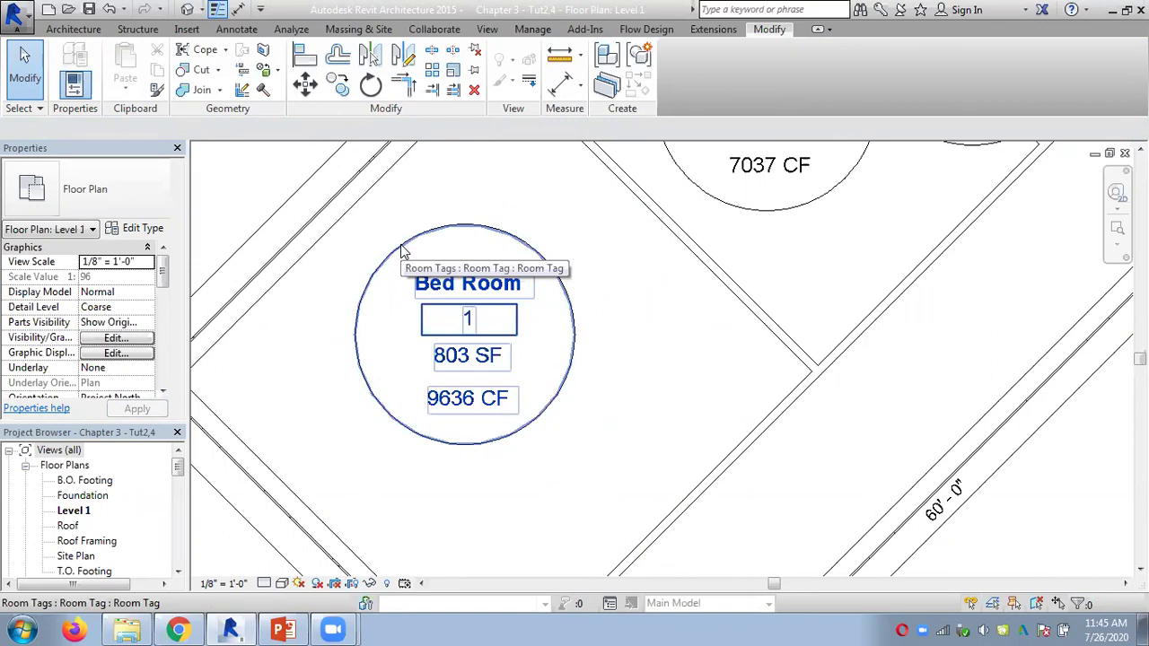
{"action": "left_click", "coordinate": [403, 248]}
Reopen the room tag family and restart the line command with LI.
{"action": "left_click", "coordinate": [679, 83]}
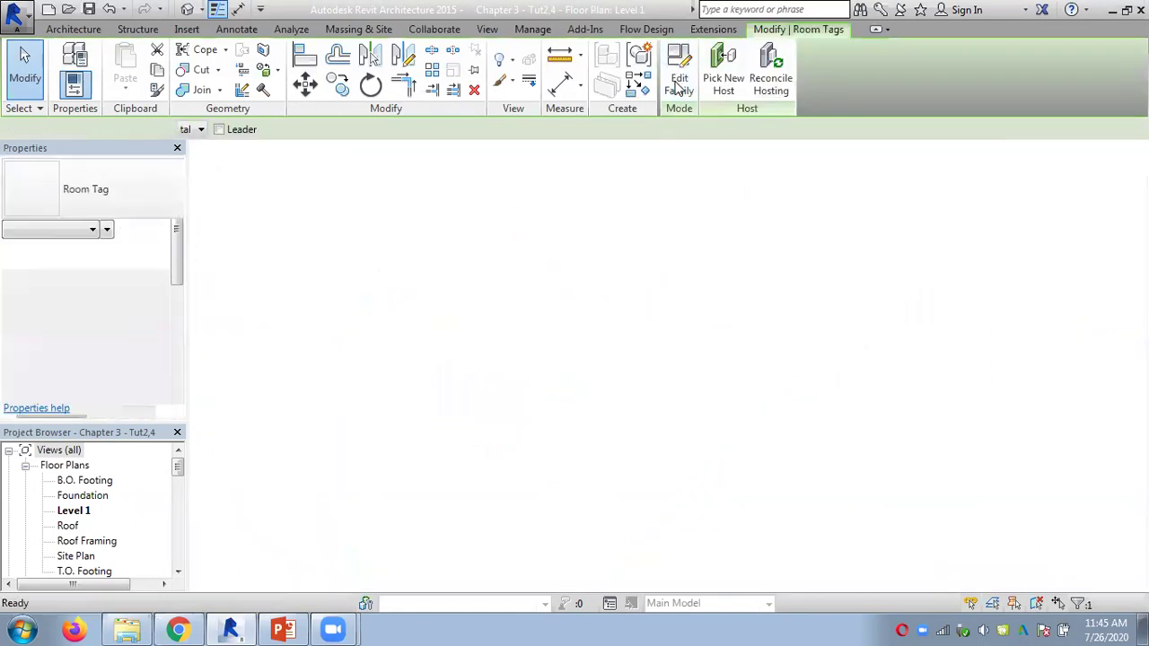
{"action": "key", "text": "l"}
{"action": "key", "text": "i"}
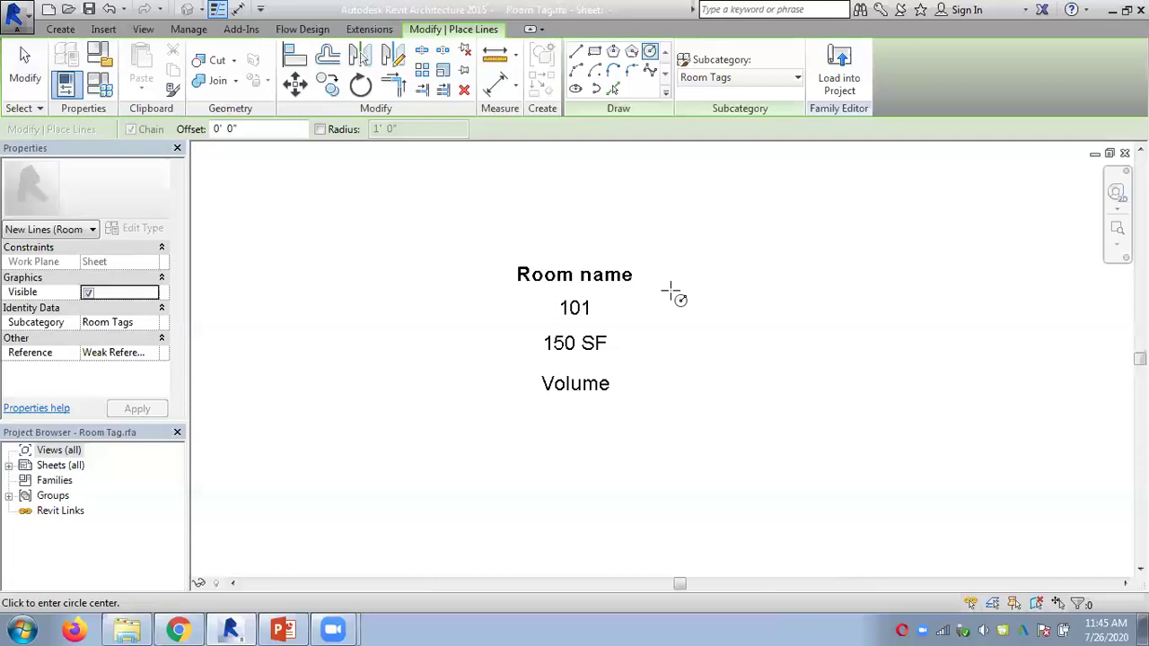
Show annotation categories in the tag family view through Visibility/Graphics.
{"action": "left_click", "coordinate": [144, 30]}
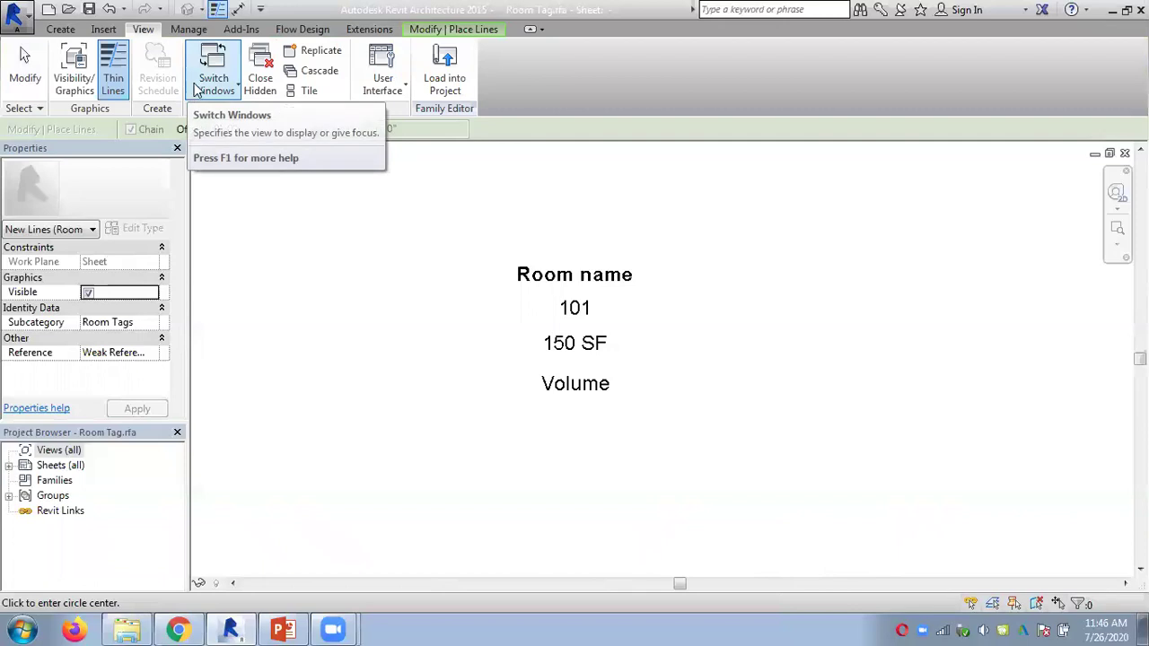
{"action": "left_click", "coordinate": [79, 86]}
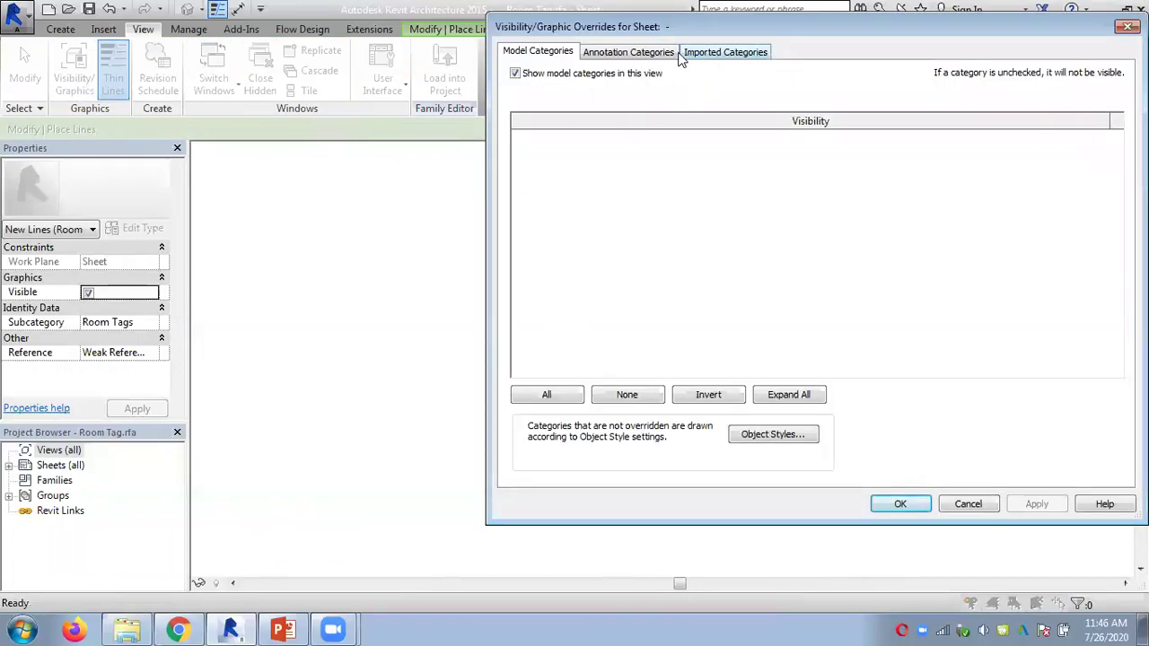
{"action": "left_click", "coordinate": [642, 54]}
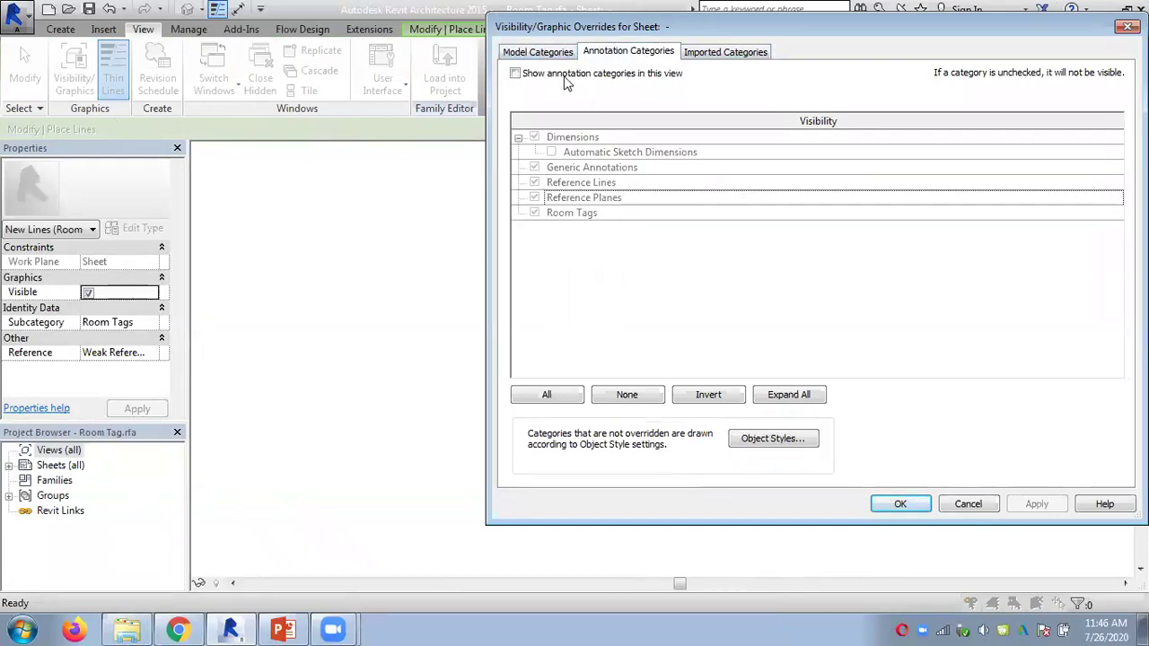
{"action": "left_click", "coordinate": [515, 73]}
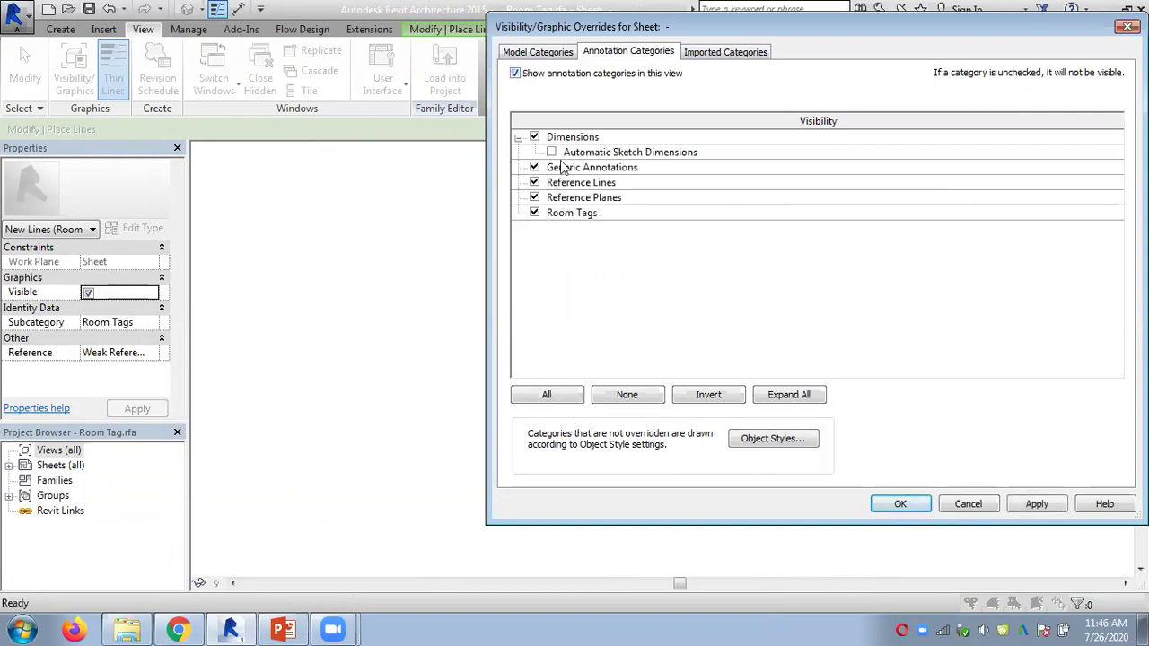
{"action": "left_click", "coordinate": [900, 503]}
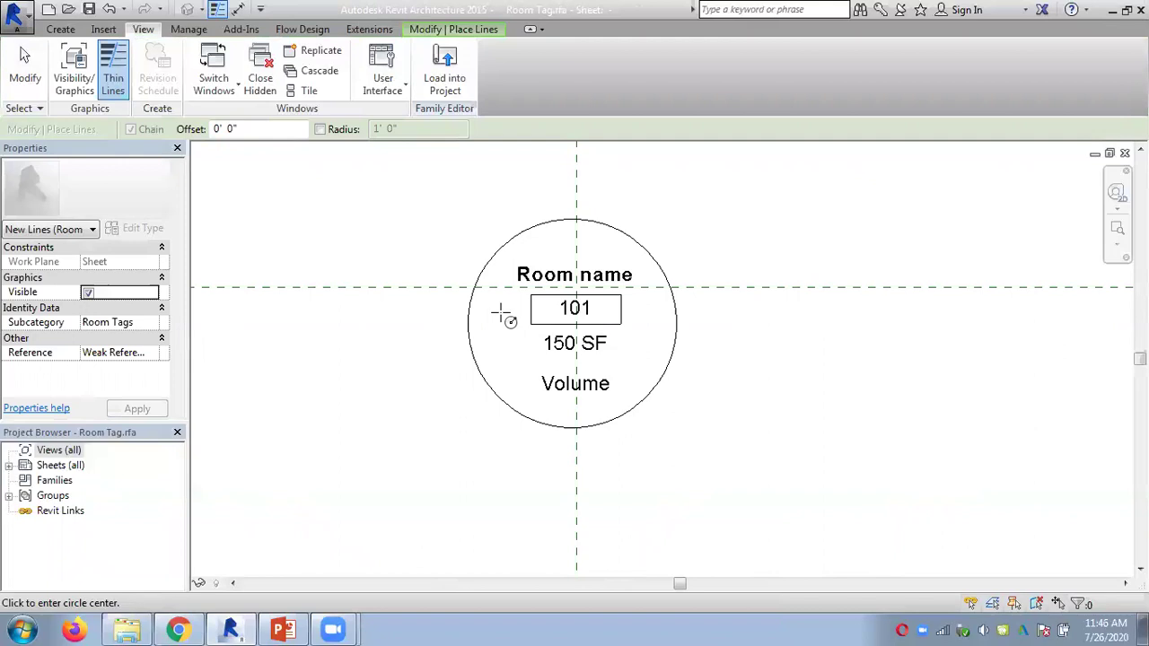
End the circle tool and delete the right, top and another edge line of the 101 box.
{"action": "key", "text": "Escape"}
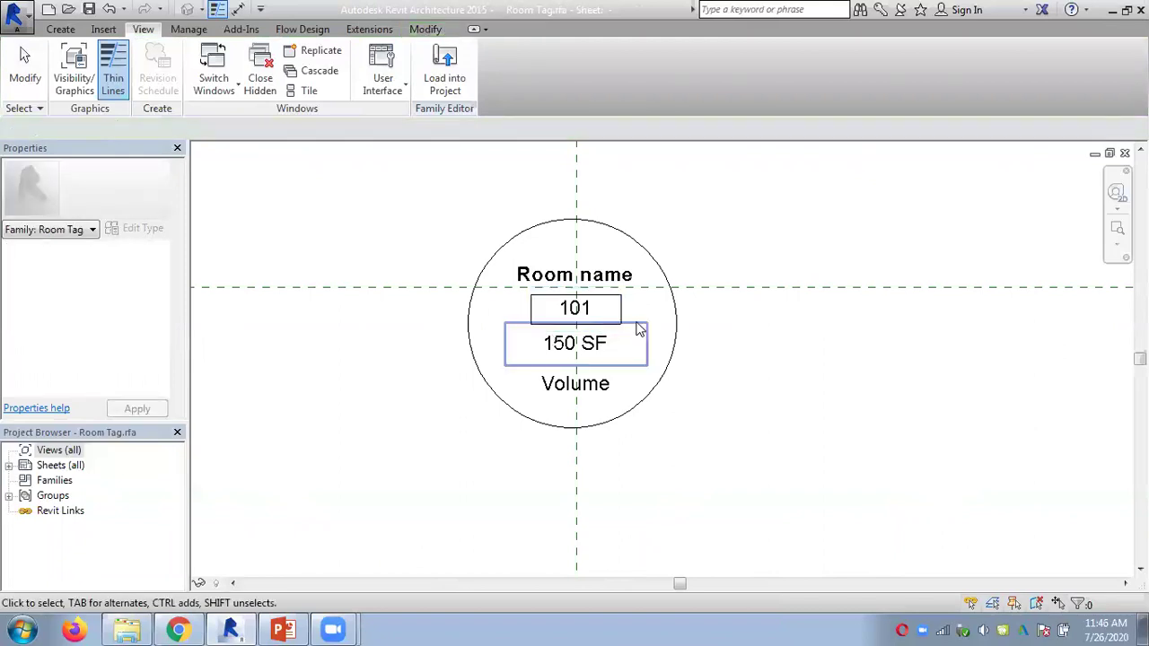
{"action": "left_click", "coordinate": [622, 311]}
{"action": "key", "text": "Delete"}
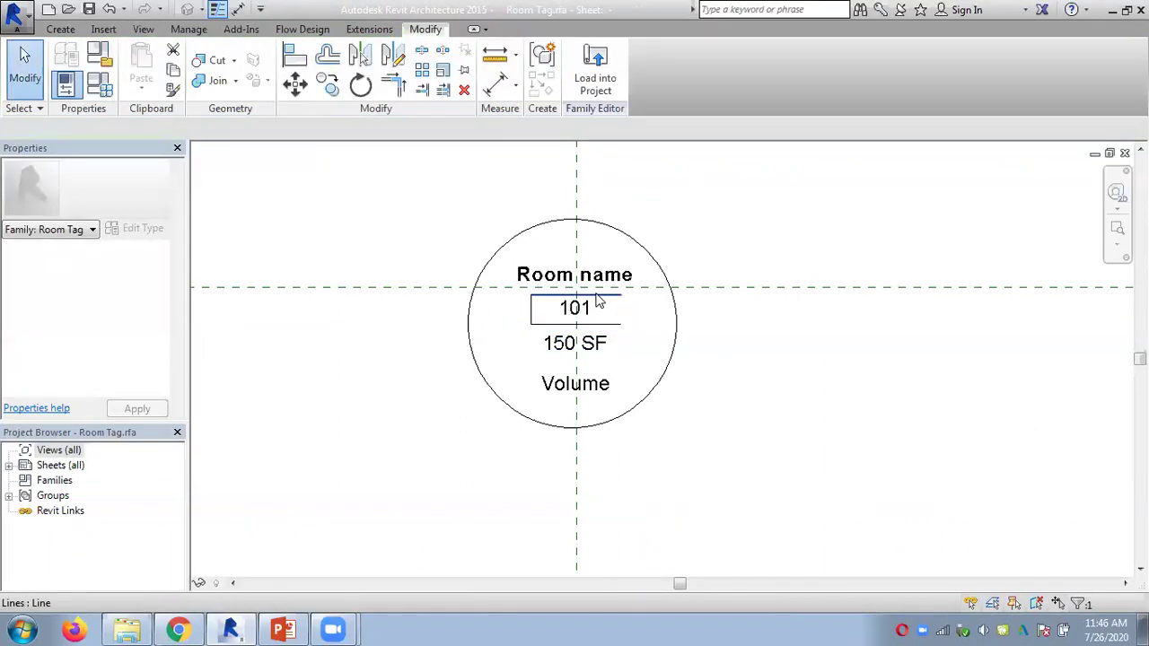
{"action": "left_click", "coordinate": [600, 296]}
{"action": "key", "text": "Delete"}
{"action": "left_click", "coordinate": [531, 321]}
{"action": "key", "text": "Delete"}
{"action": "key", "text": "Delete"}
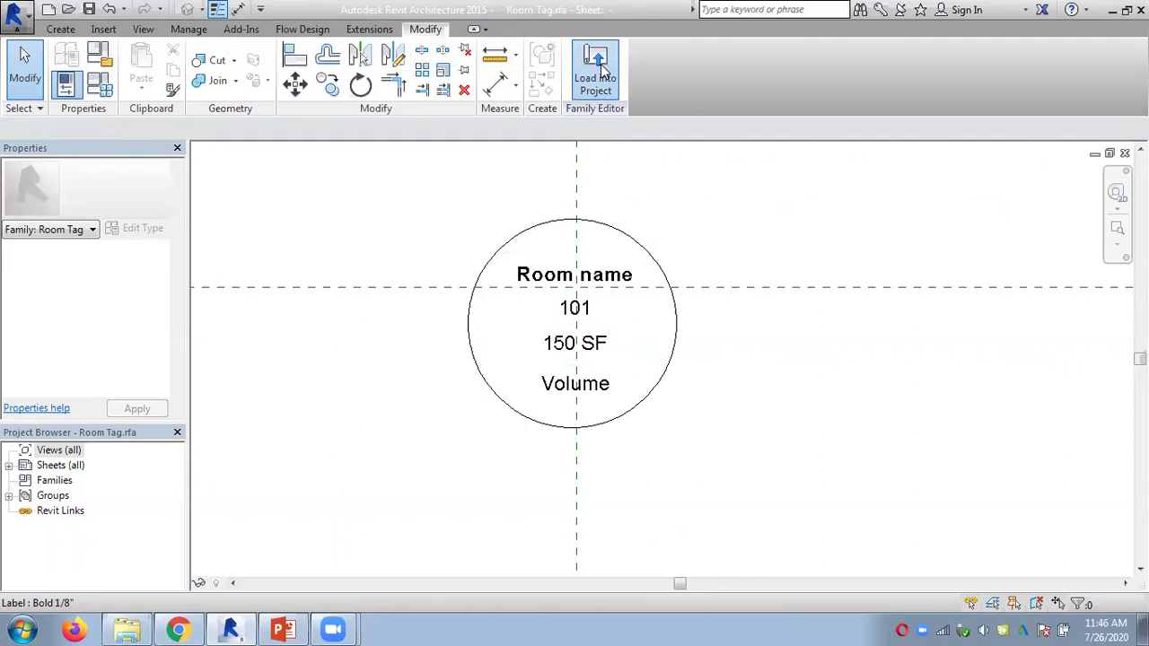
Reload the updated tag family with overwrite, then close the Level 1 view and Room Tag family.
{"action": "left_click", "coordinate": [598, 72]}
{"action": "left_click", "coordinate": [525, 269]}
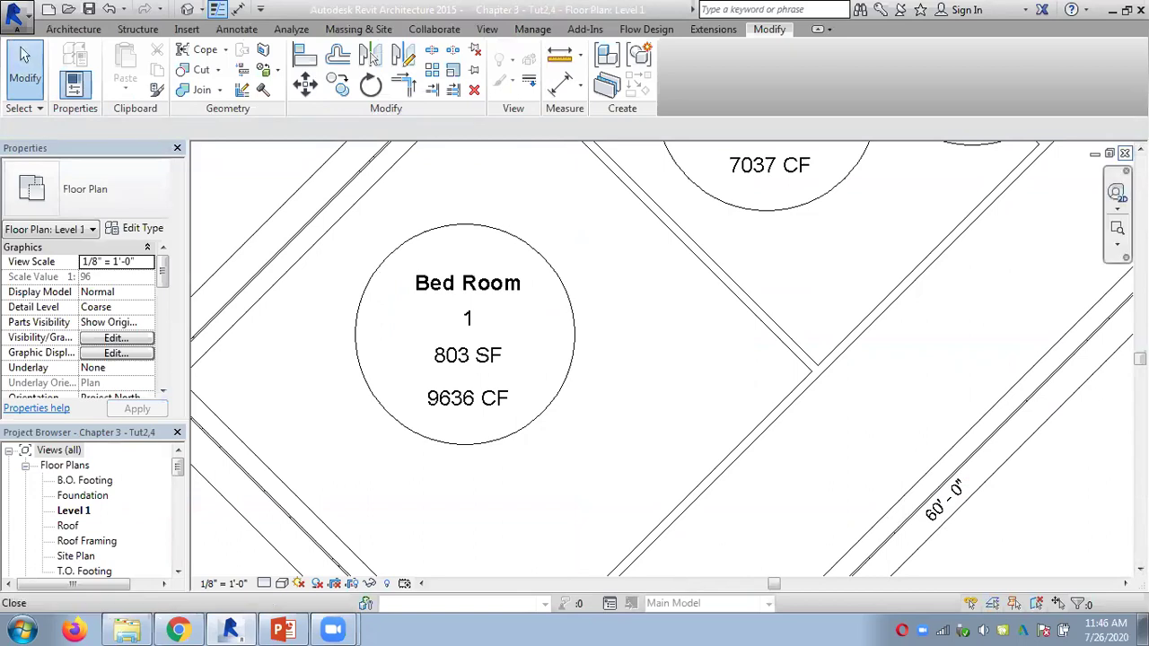
{"action": "left_click", "coordinate": [1124, 152]}
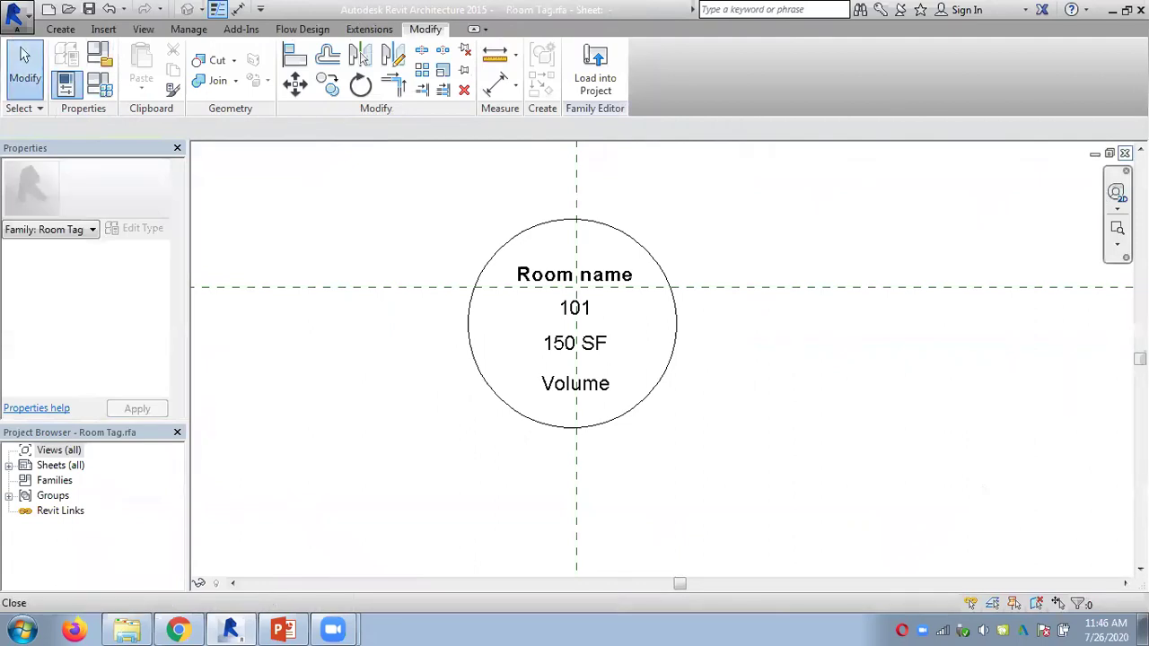
{"action": "left_click", "coordinate": [1124, 152]}
{"action": "left_click", "coordinate": [616, 315]}
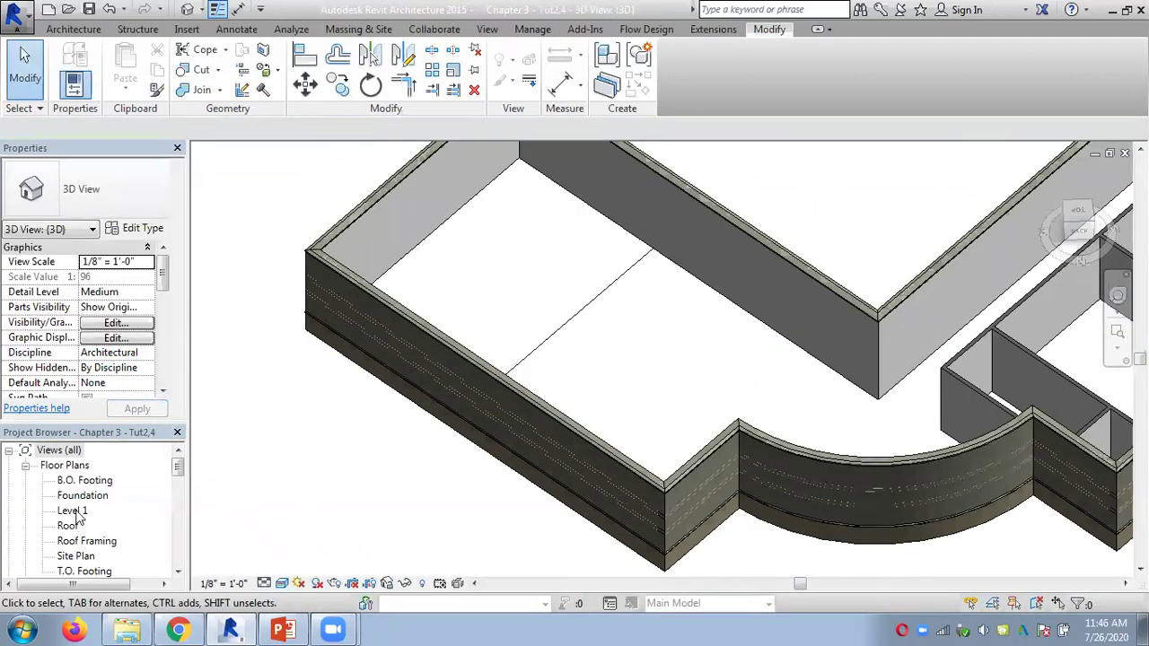
Close the project without saving, then reopen it on the Level 1 floor plan.
{"action": "double_click", "coordinate": [74, 511]}
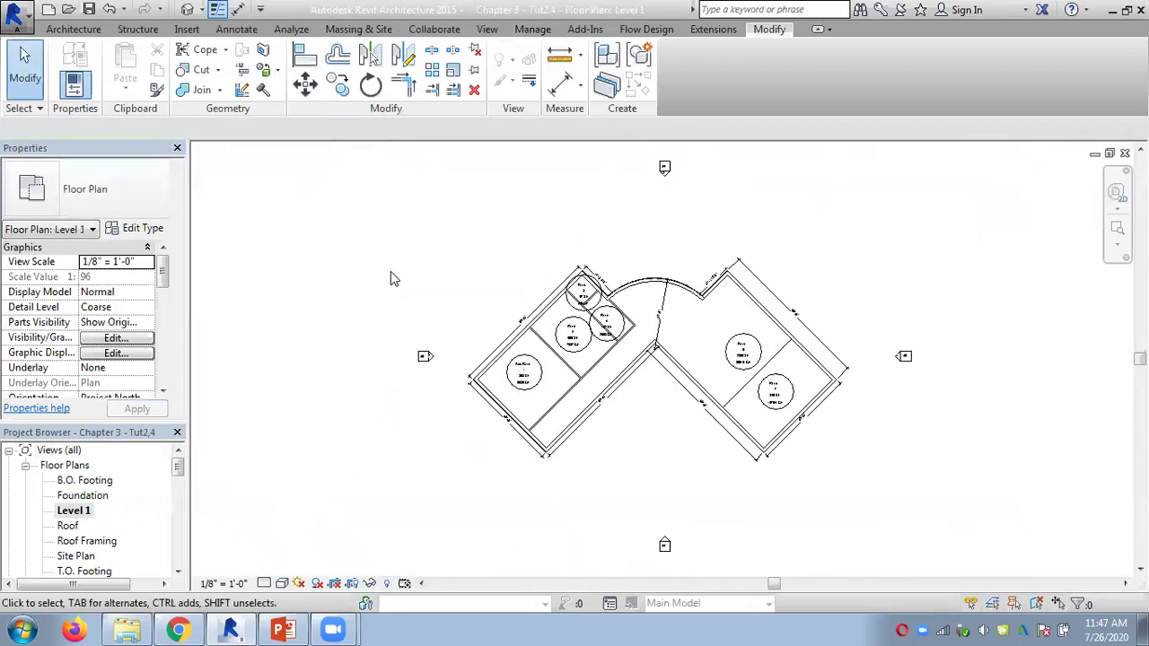
{"action": "left_click", "coordinate": [1125, 153]}
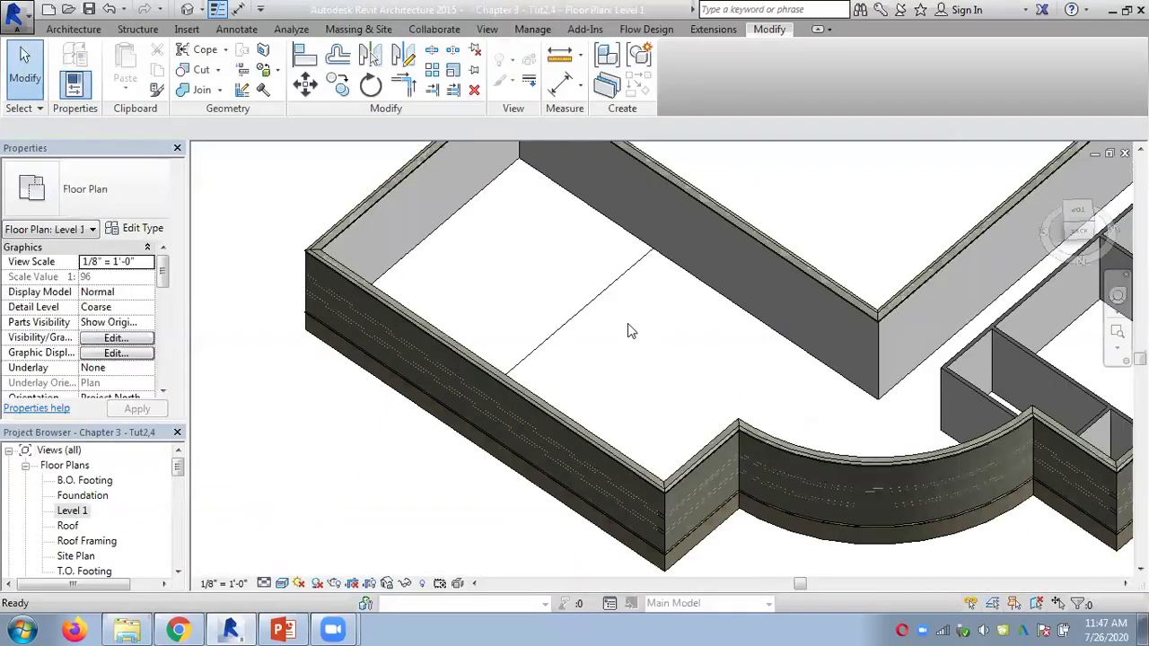
{"action": "left_click", "coordinate": [1124, 152]}
{"action": "left_click", "coordinate": [616, 324]}
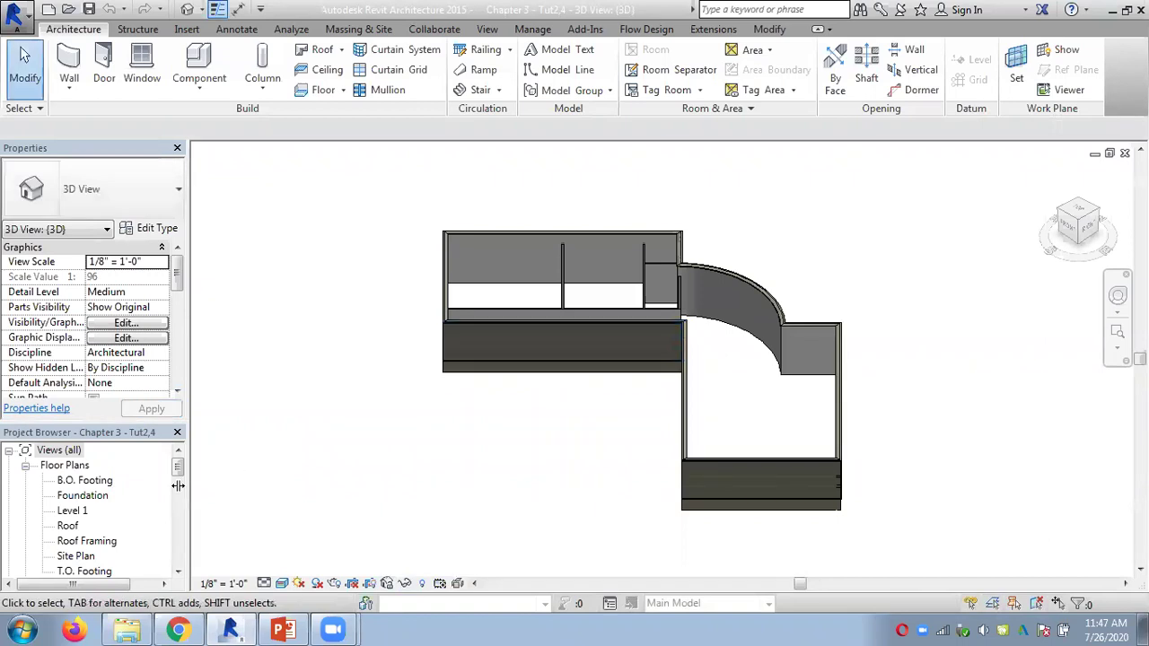
{"action": "double_click", "coordinate": [79, 510]}
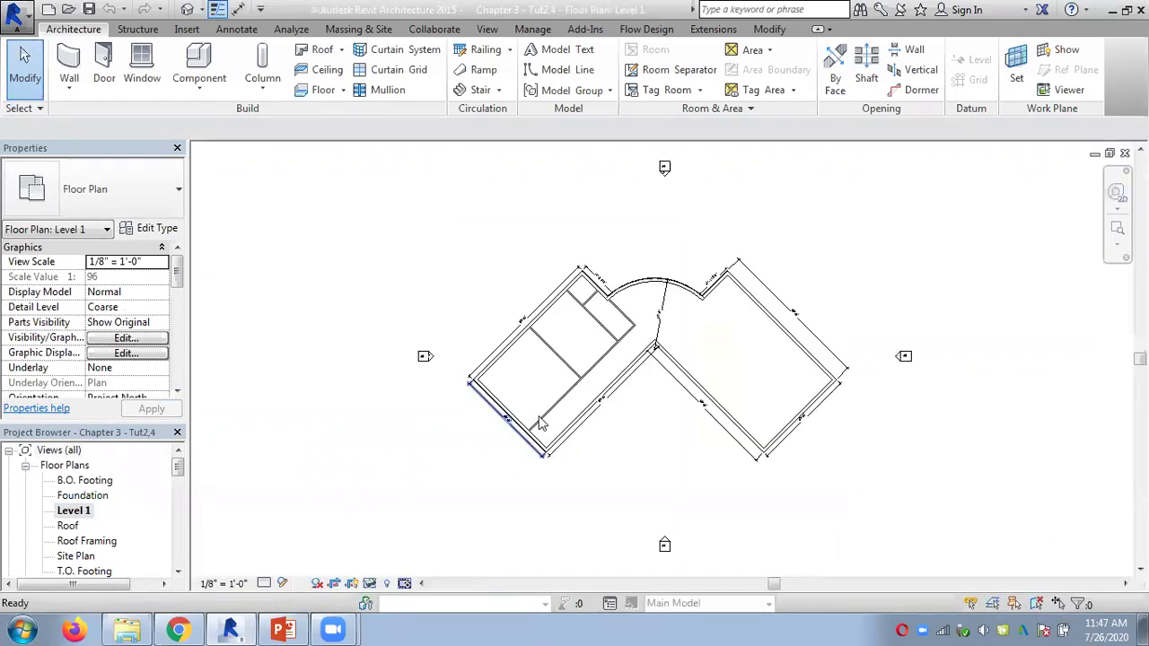
{"action": "scroll", "coordinate": [654, 421], "scroll_direction": "up", "scroll_amount": 3}
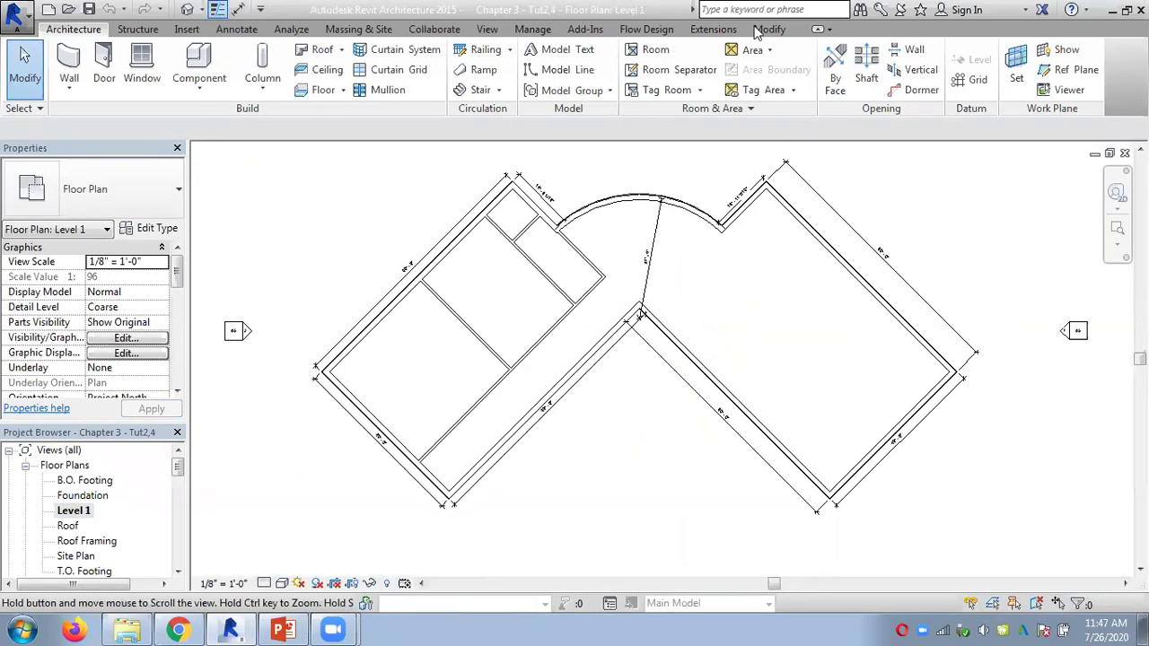
Place tagged rooms in the lower-left, upper, curved and right-wing spaces, then select Room 1's tag.
{"action": "left_click", "coordinate": [655, 49]}
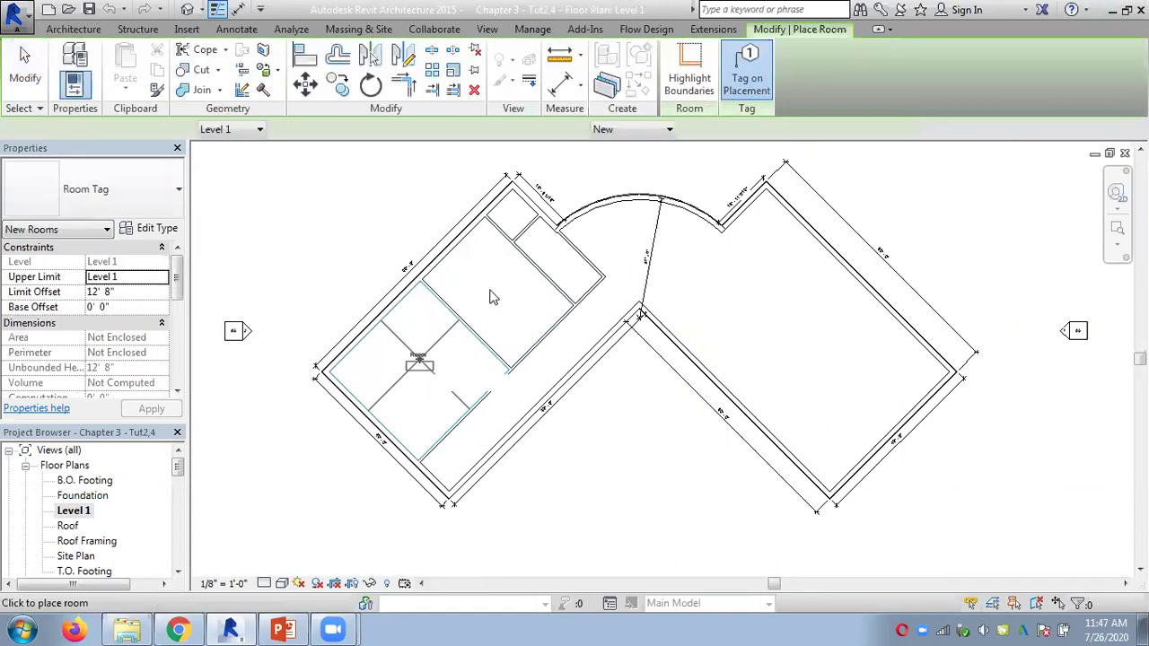
{"action": "left_click", "coordinate": [490, 298]}
{"action": "left_click", "coordinate": [517, 223]}
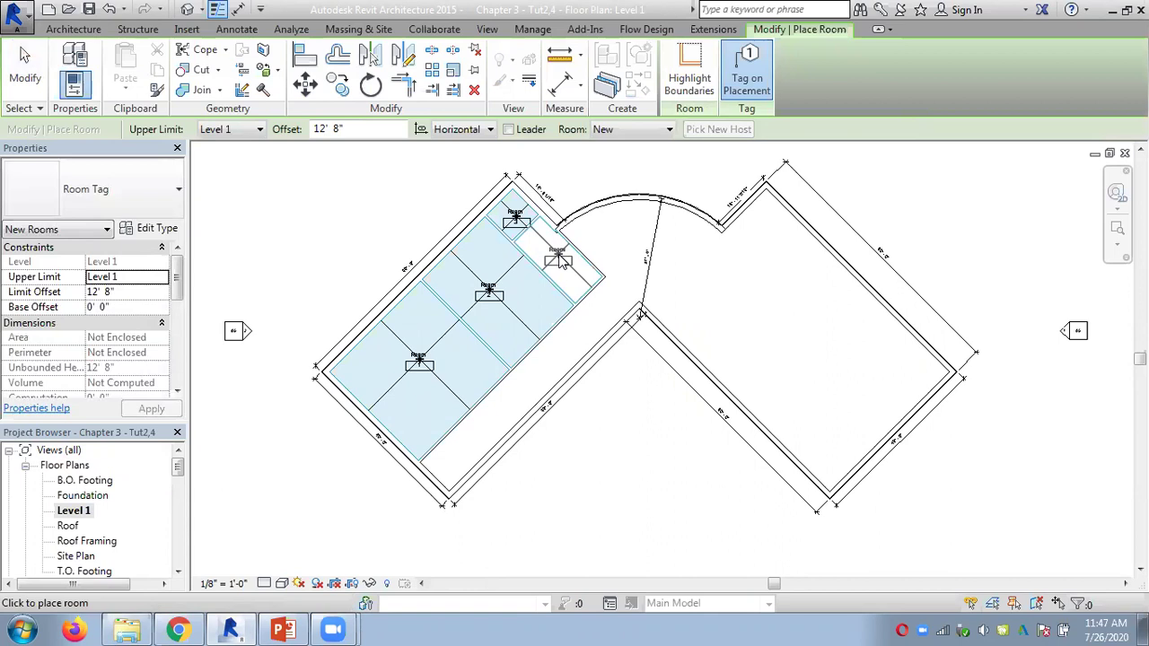
{"action": "left_click", "coordinate": [557, 260]}
{"action": "left_click", "coordinate": [953, 252]}
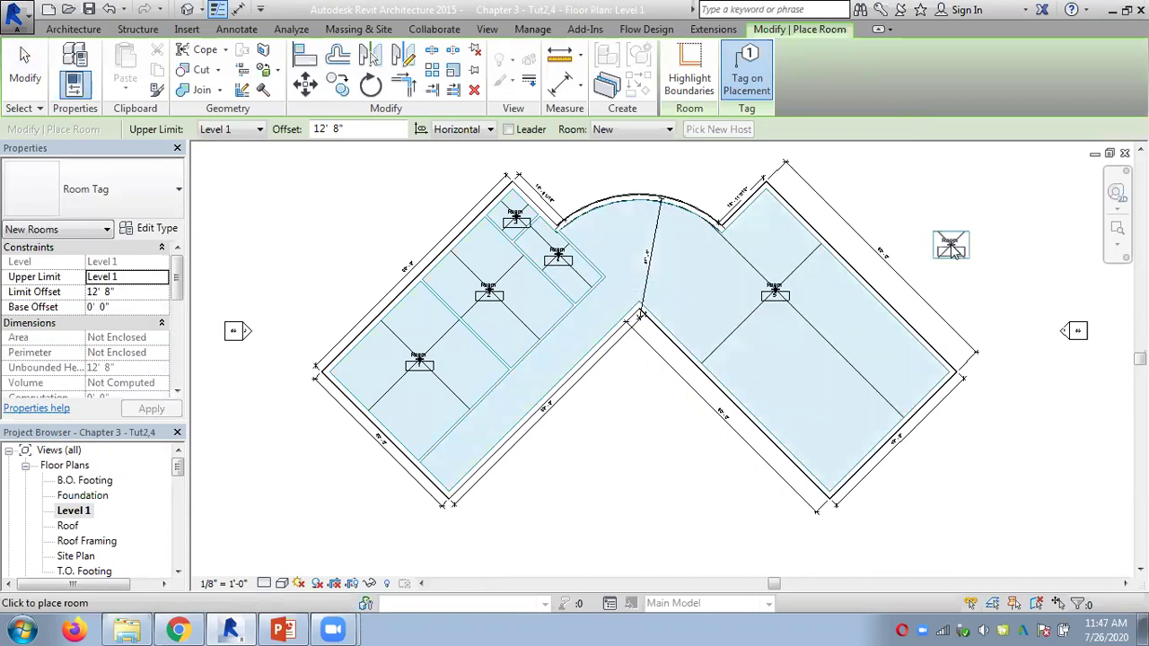
{"action": "key", "text": "Escape"}
{"action": "key", "text": "Escape"}
{"action": "scroll", "coordinate": [471, 359], "scroll_direction": "up", "scroll_amount": 3}
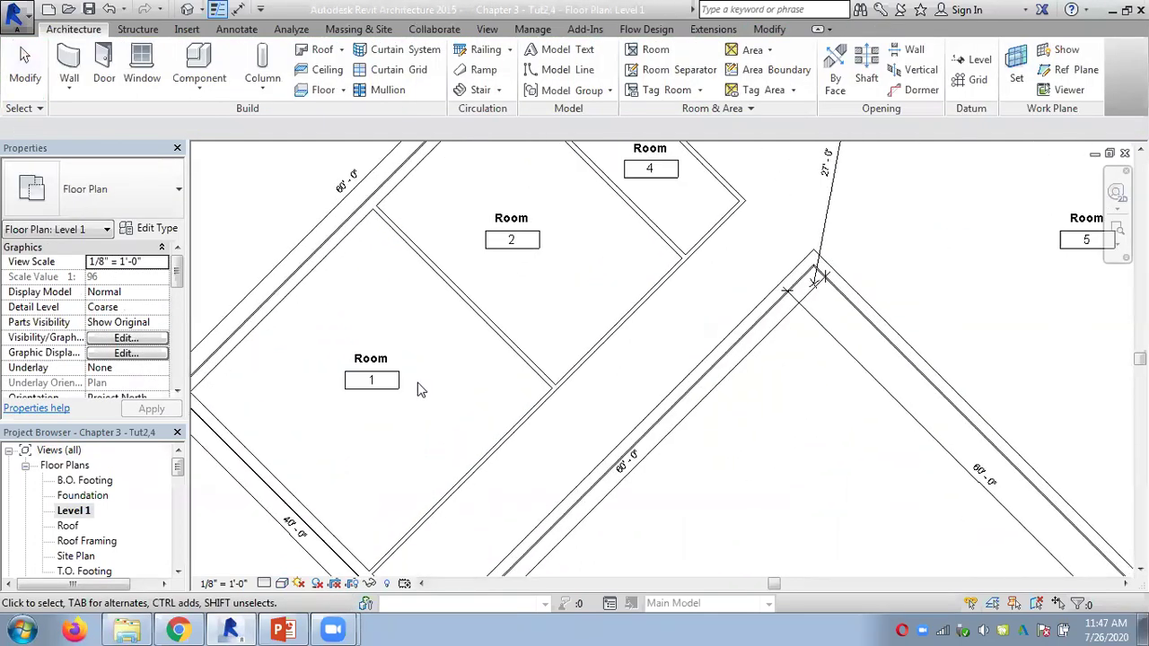
{"action": "scroll", "coordinate": [389, 377], "scroll_direction": "down", "scroll_amount": 2}
{"action": "left_click", "coordinate": [379, 371]}
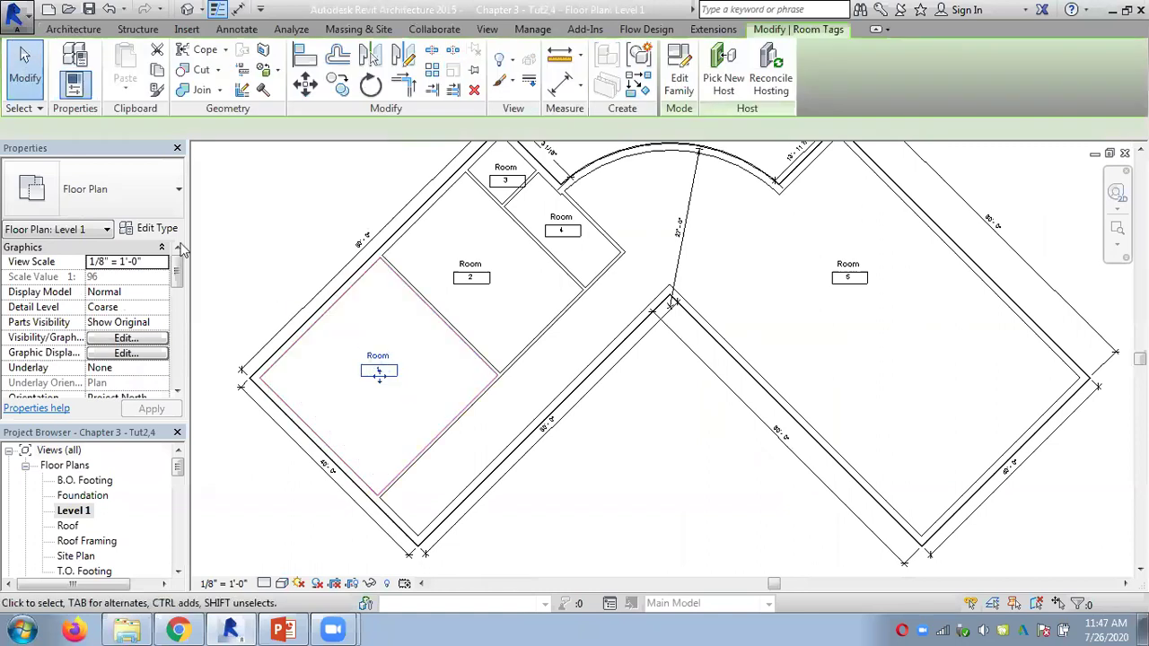
Turn on Show Area and Show Volume in the room tag's type properties.
{"action": "left_click", "coordinate": [157, 228]}
{"action": "left_click", "coordinate": [341, 217]}
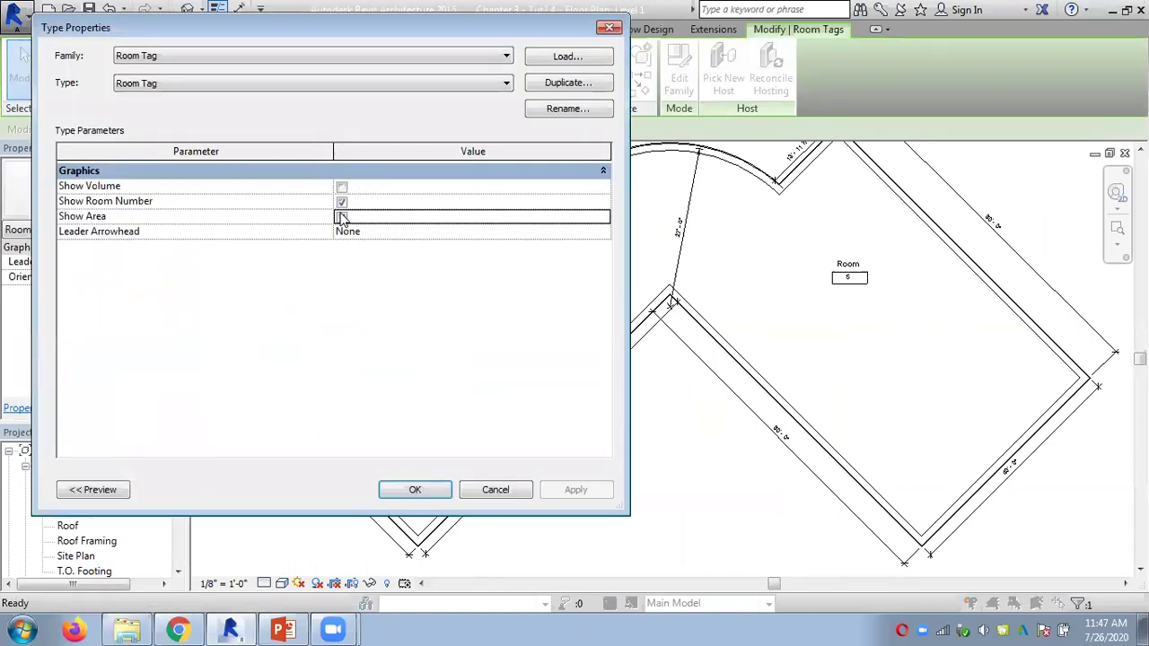
{"action": "left_click", "coordinate": [341, 186]}
{"action": "key", "text": "Return"}
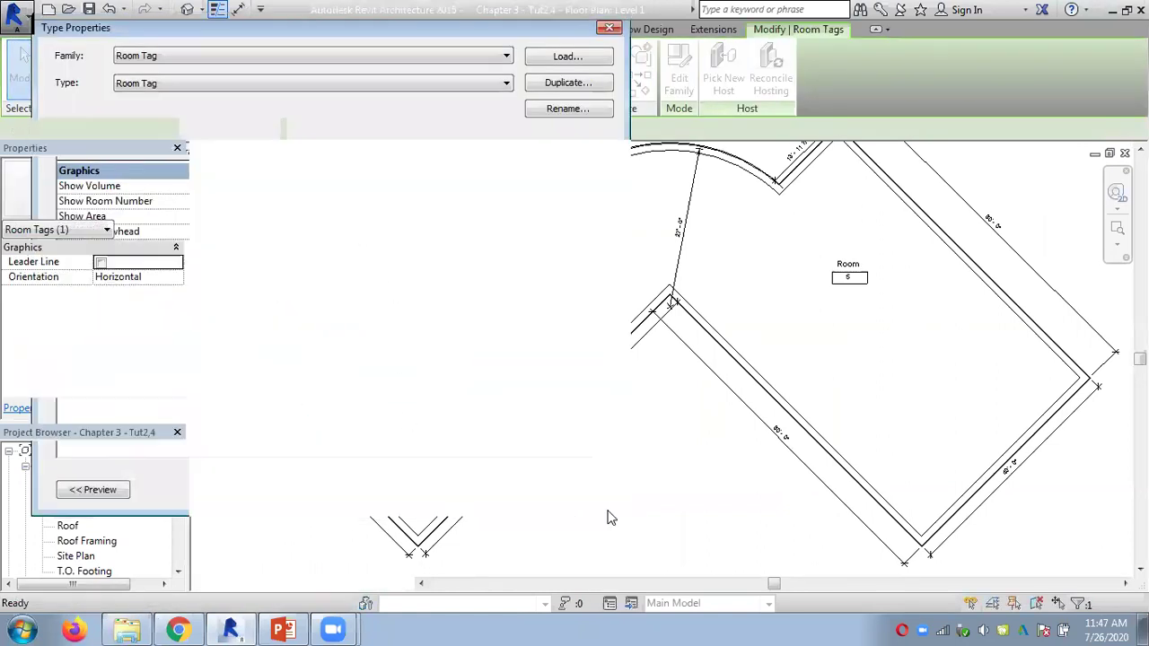
{"action": "scroll", "coordinate": [404, 431], "scroll_direction": "up", "scroll_amount": 3}
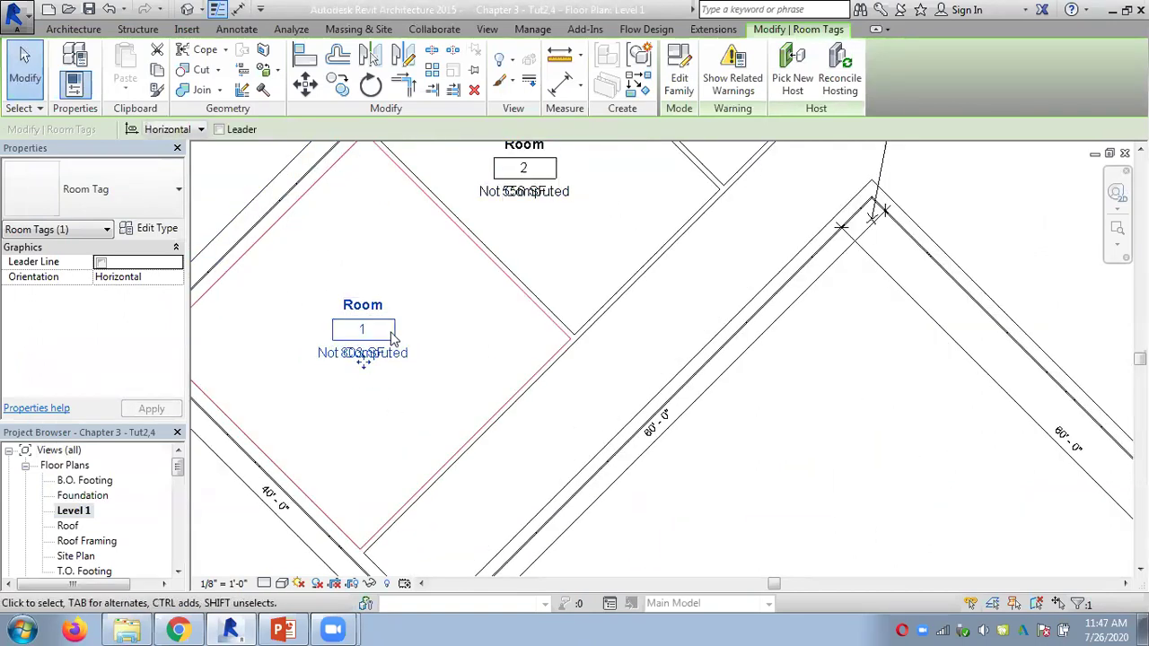
{"action": "left_click", "coordinate": [244, 184]}
Set Area and Volume Computations to compute areas and volumes, then select Room 1's tag.
{"action": "left_click", "coordinate": [729, 111]}
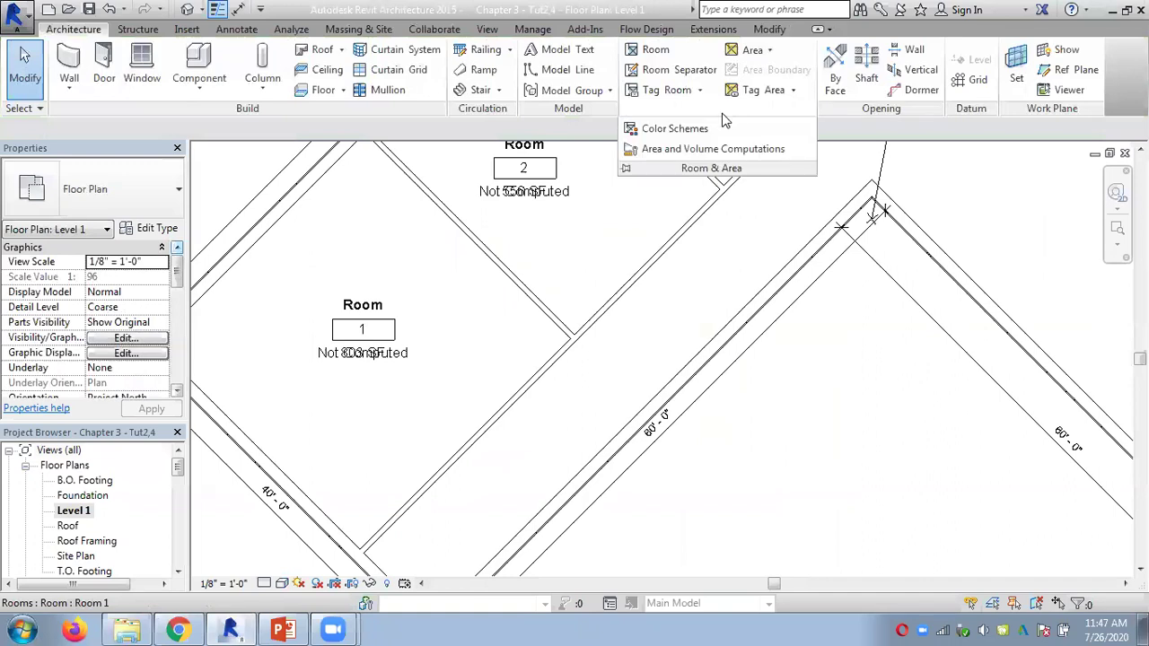
{"action": "left_click", "coordinate": [725, 148]}
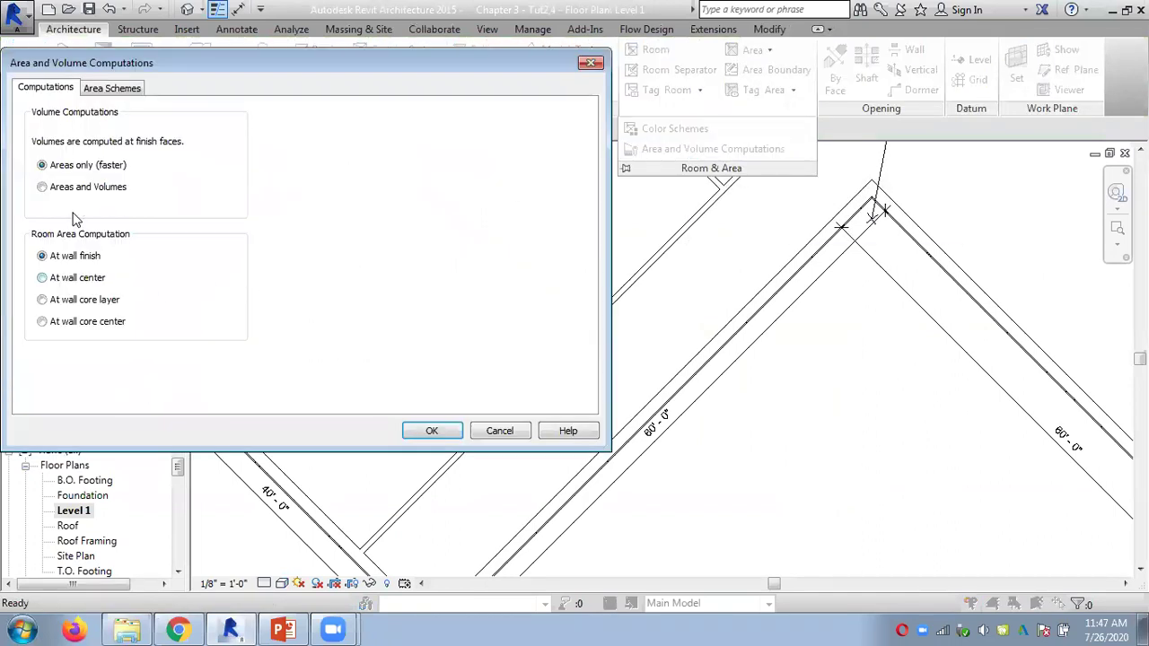
{"action": "left_click", "coordinate": [431, 433]}
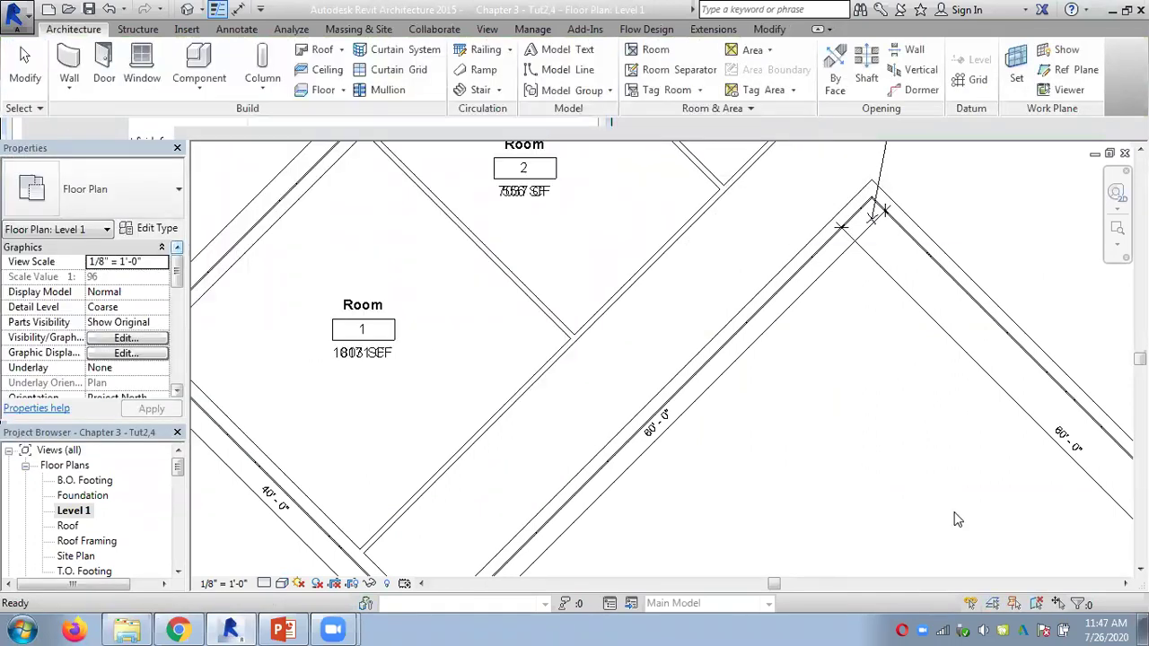
{"action": "left_click", "coordinate": [365, 327]}
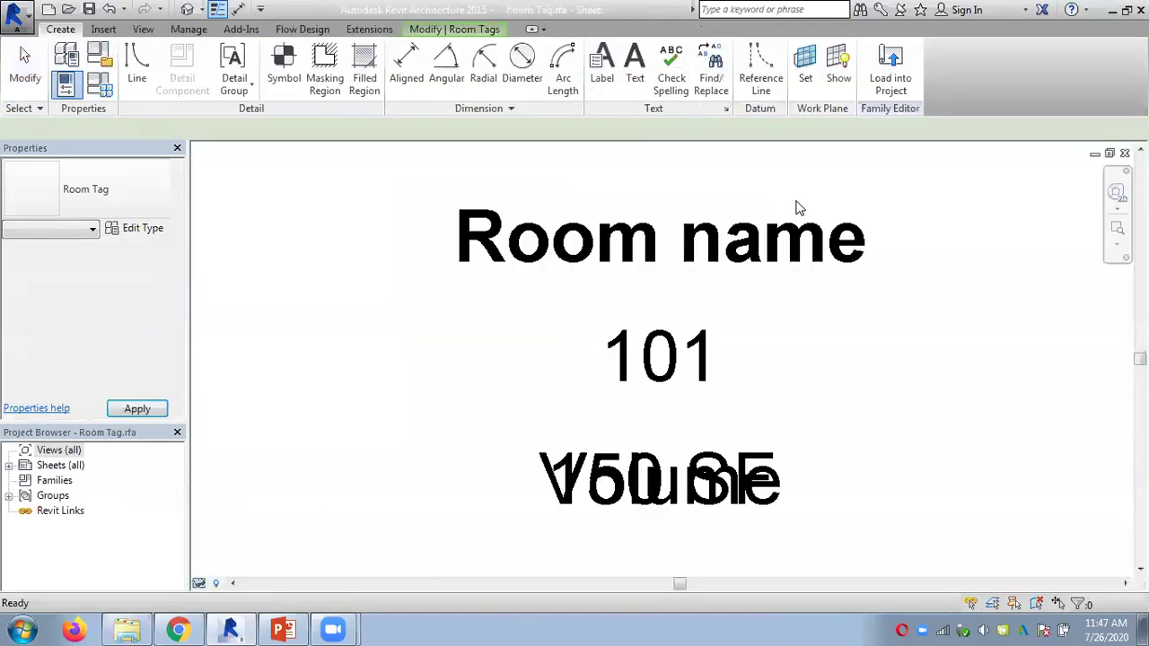
Move the Volume label down below the 150 SF label.
{"action": "scroll", "coordinate": [747, 412], "scroll_direction": "down", "scroll_amount": 1}
{"action": "left_click", "coordinate": [730, 457]}
{"action": "scroll", "coordinate": [779, 370], "scroll_direction": "down", "scroll_amount": 1}
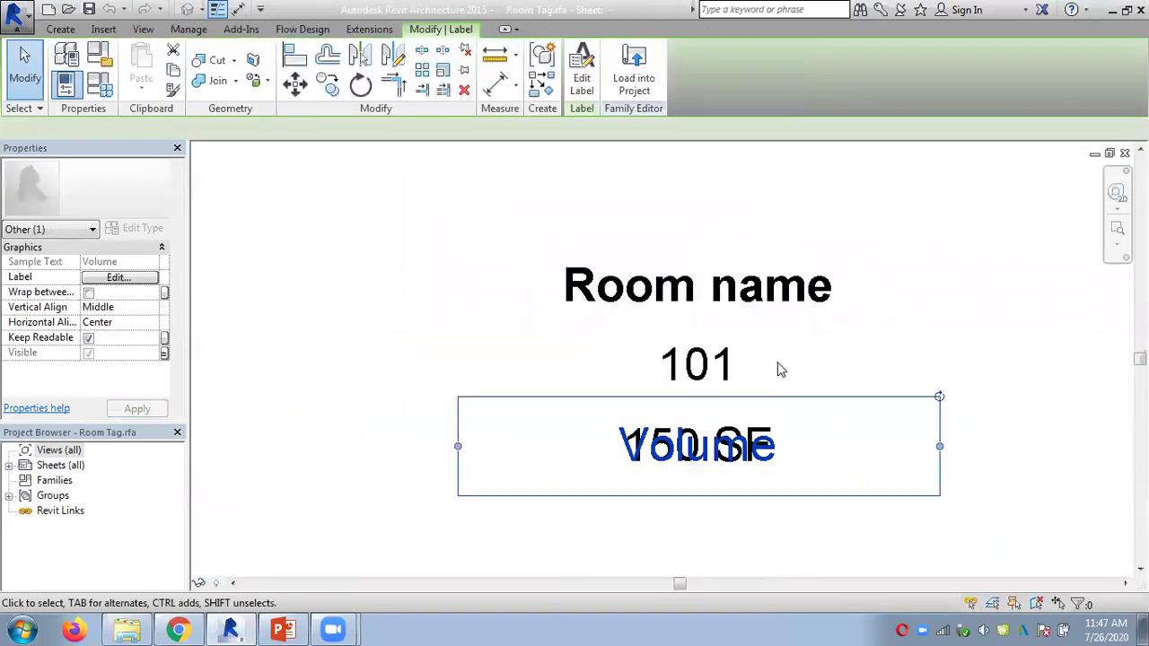
{"action": "left_click_drag", "start_coordinate": [703, 512], "coordinate": [708, 570]}
{"action": "left_click", "coordinate": [546, 389]}
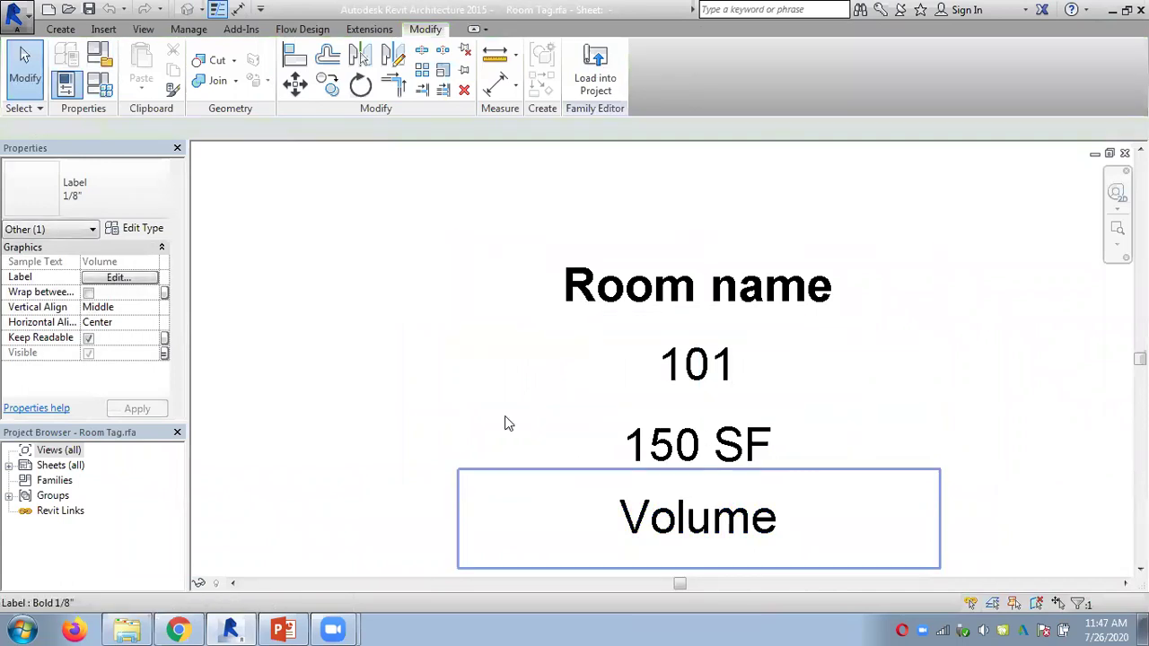
{"action": "left_click", "coordinate": [441, 307]}
{"action": "scroll", "coordinate": [441, 307], "scroll_direction": "down", "scroll_amount": 1}
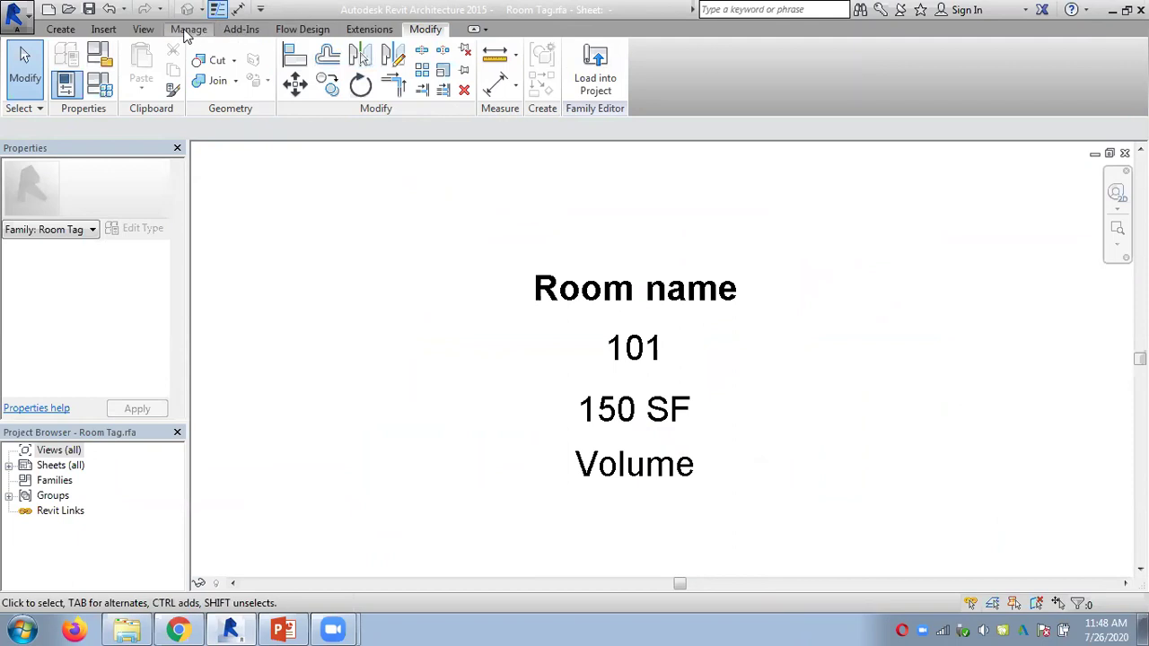
Make annotation categories visible in the tag family view via Visibility/Graphics.
{"action": "left_click", "coordinate": [143, 29]}
{"action": "left_click", "coordinate": [90, 78]}
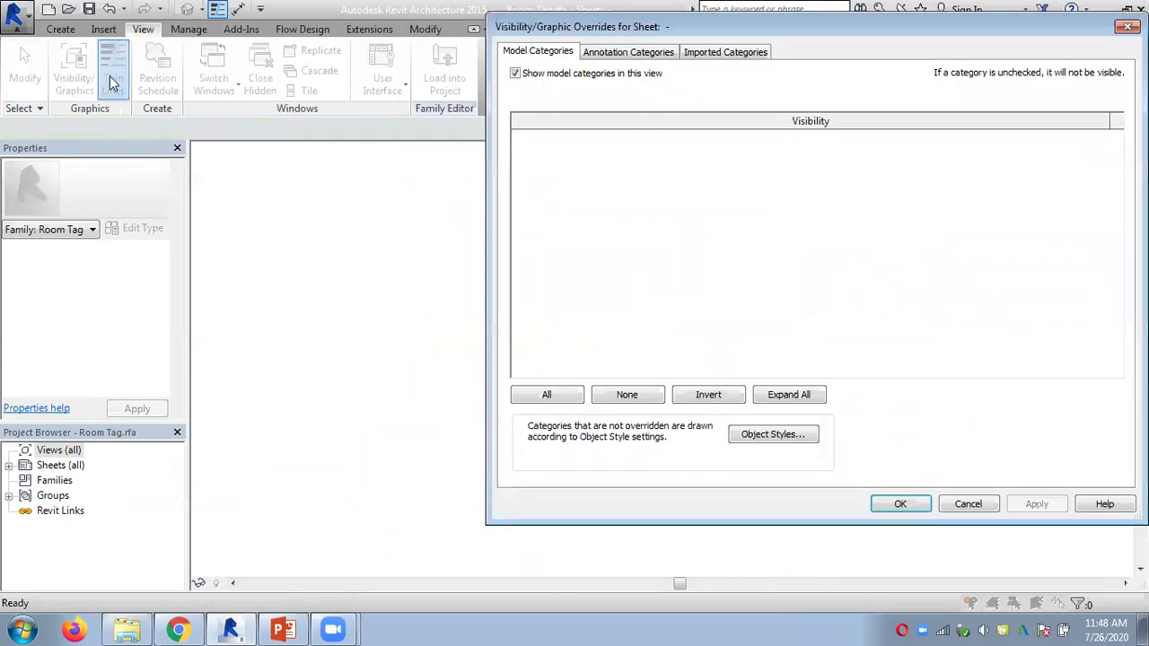
{"action": "left_click", "coordinate": [641, 51]}
{"action": "left_click", "coordinate": [514, 73]}
{"action": "left_click", "coordinate": [899, 504]}
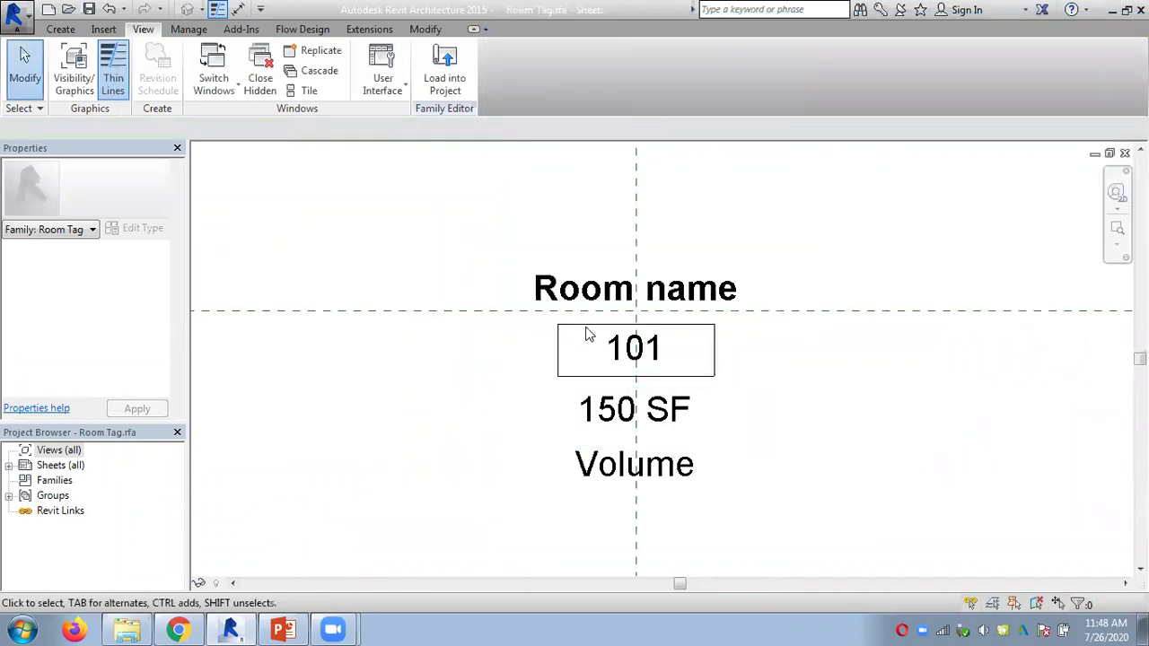
Delete all the border lines of the box around the 101 number.
{"action": "left_click_drag", "start_coordinate": [748, 379], "coordinate": [698, 349]}
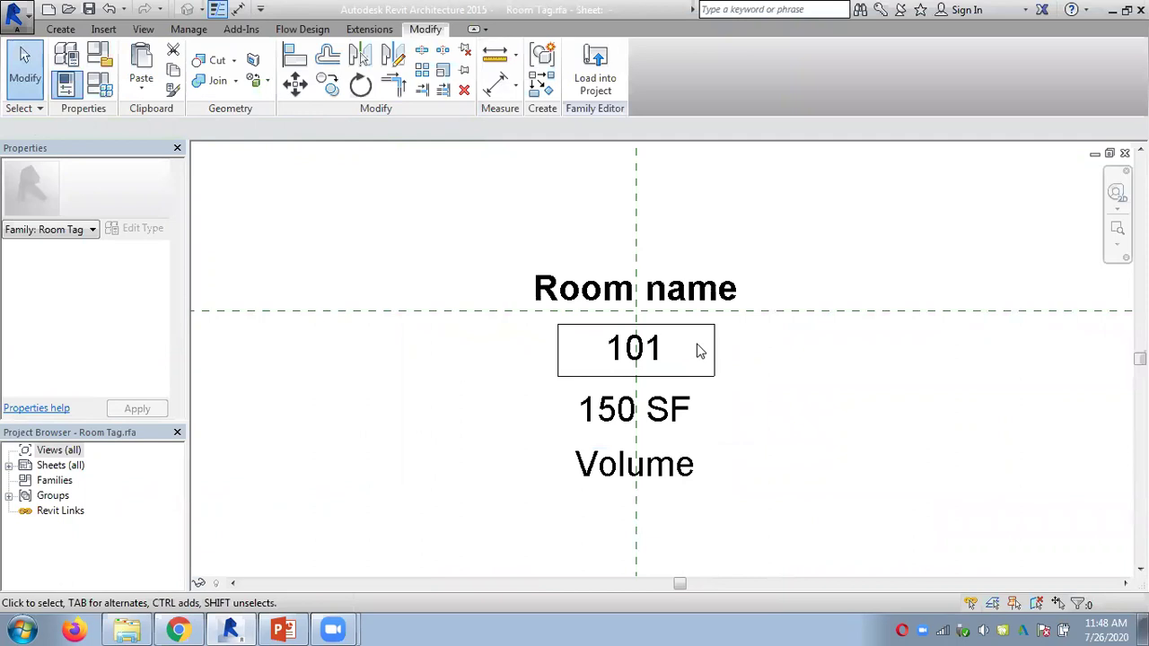
{"action": "key", "text": "Escape"}
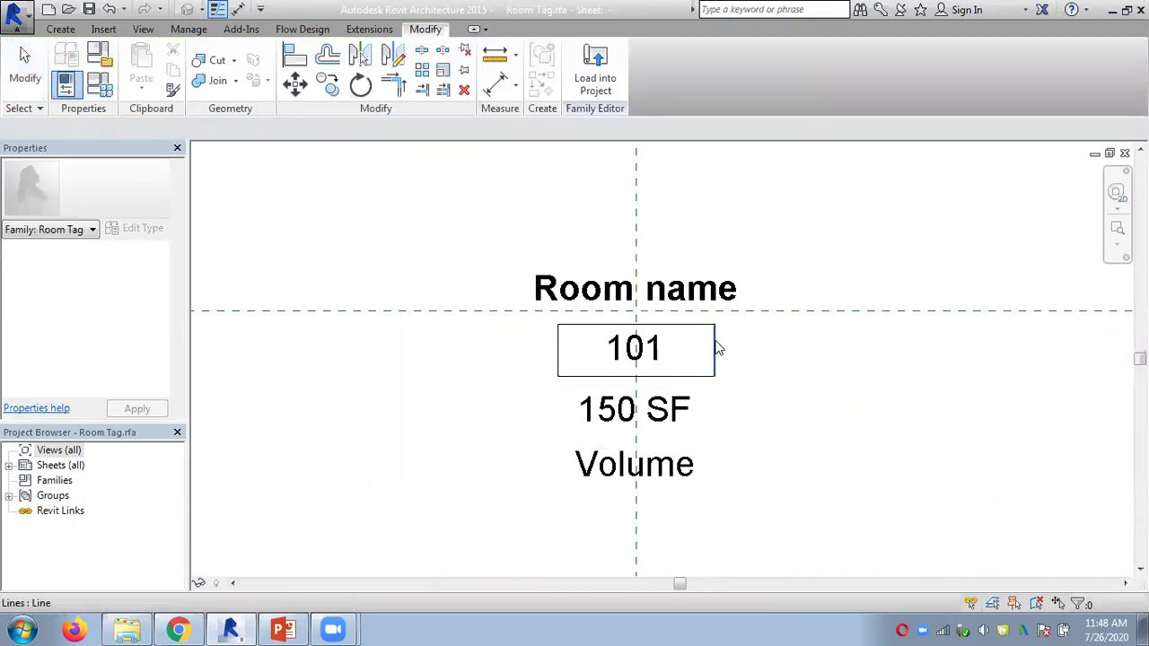
{"action": "left_click", "coordinate": [715, 334]}
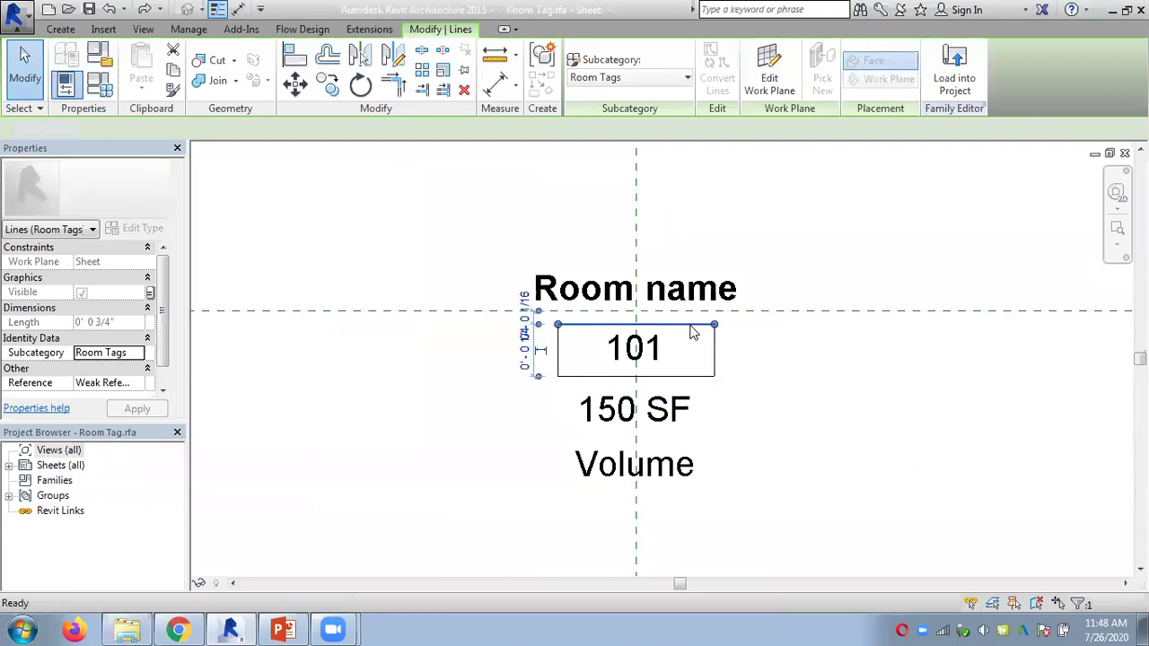
{"action": "key", "text": "Escape"}
{"action": "key", "text": "Delete"}
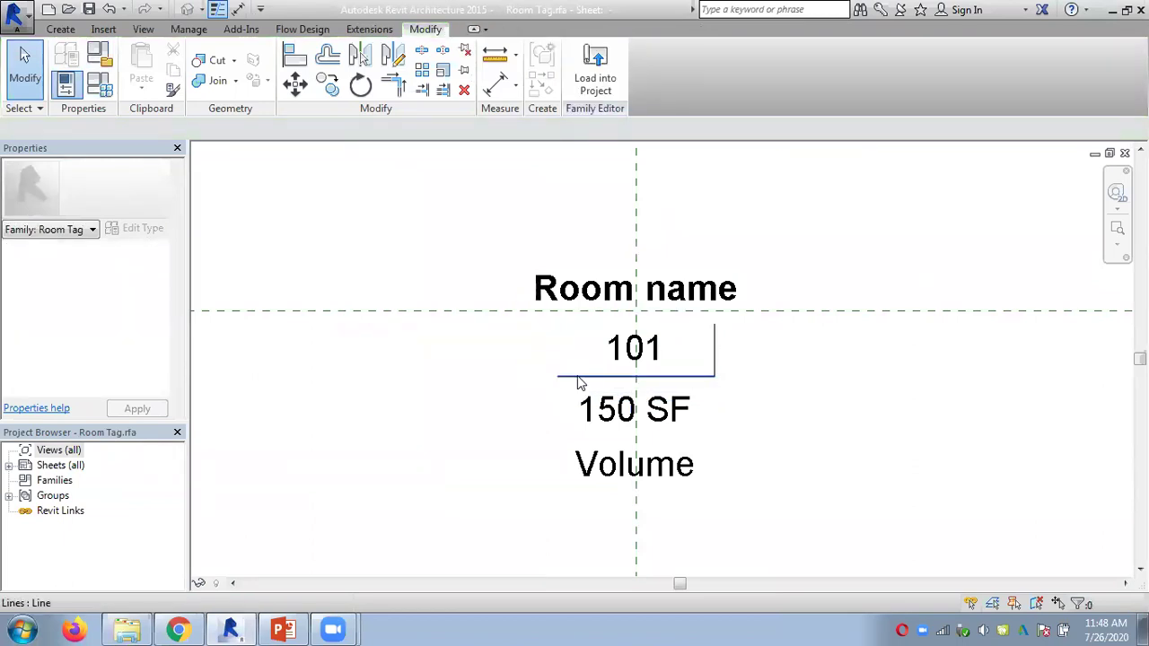
{"action": "left_click", "coordinate": [709, 376]}
{"action": "key", "text": "Delete"}
{"action": "left_click", "coordinate": [716, 356]}
{"action": "key", "text": "Delete"}
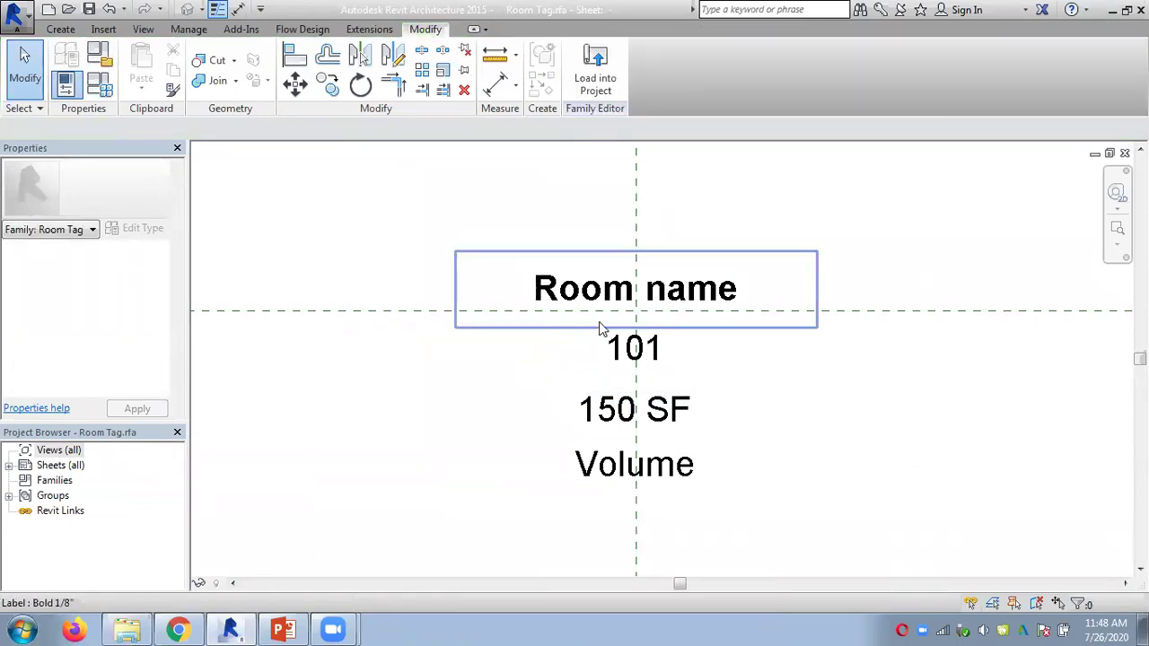
Draw an inscribed hexagon from the reference-plane intersection around the four labels, then open Save As.
{"action": "left_click", "coordinate": [60, 29]}
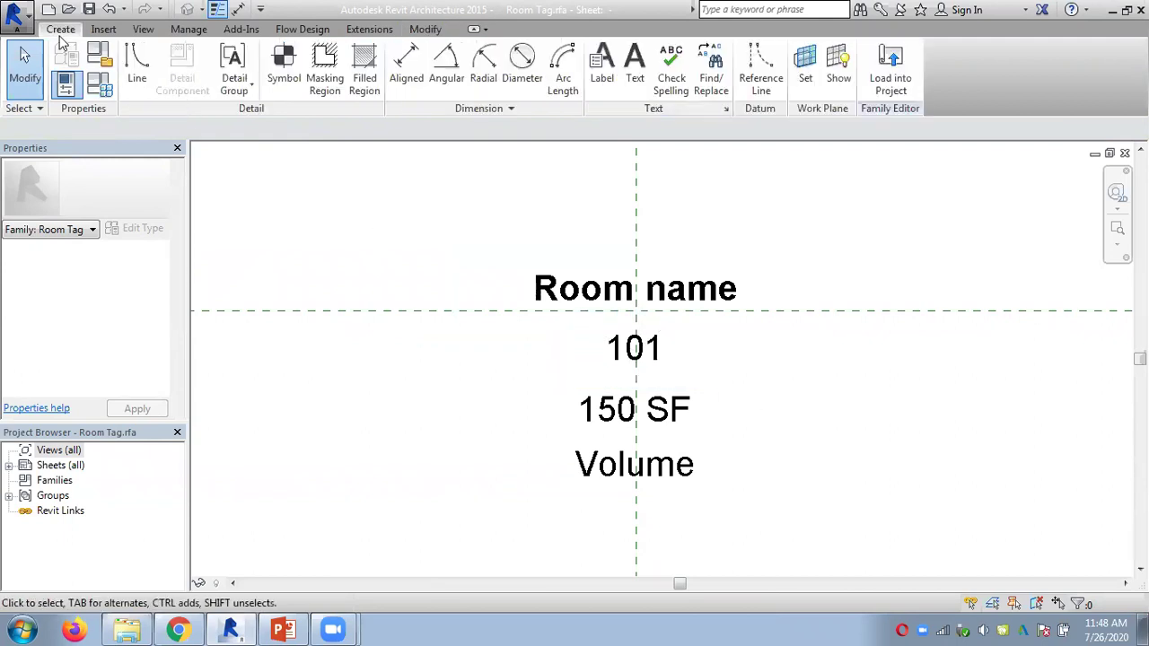
{"action": "left_click", "coordinate": [136, 65]}
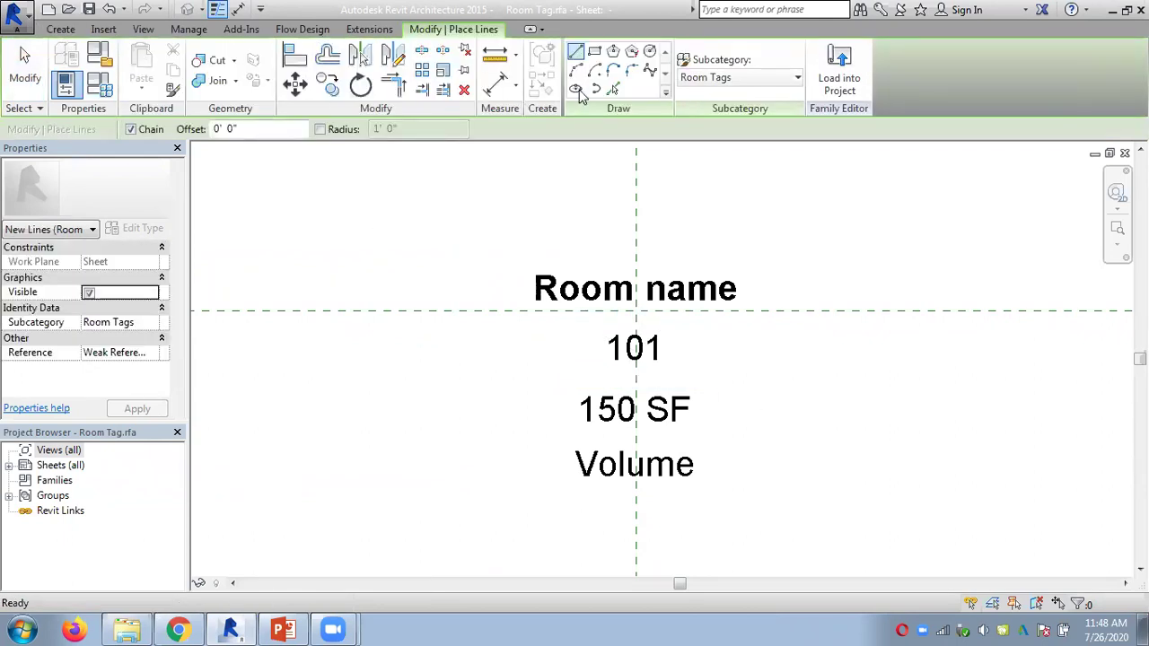
{"action": "left_click", "coordinate": [613, 51]}
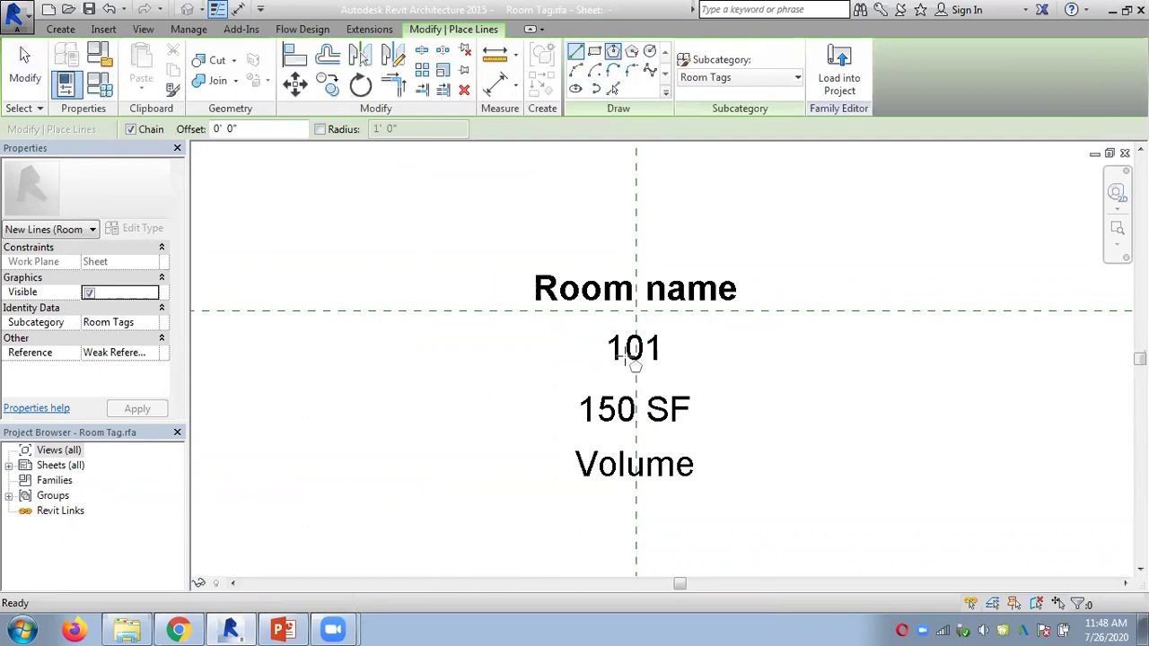
{"action": "left_click", "coordinate": [636, 377]}
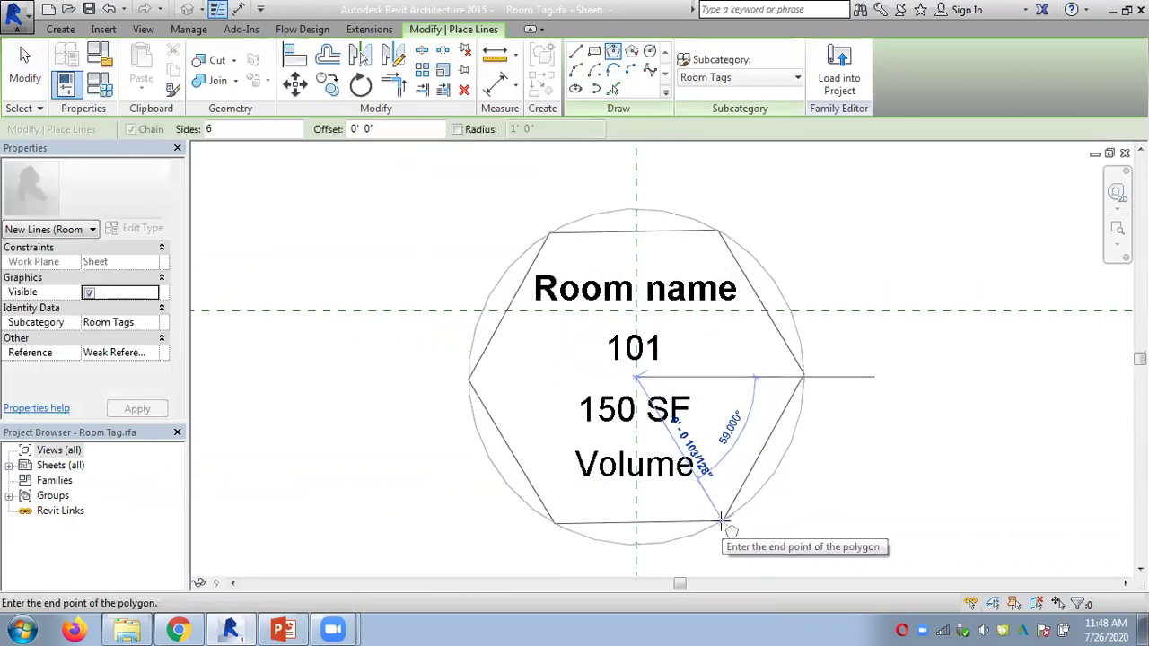
{"action": "left_click", "coordinate": [718, 521]}
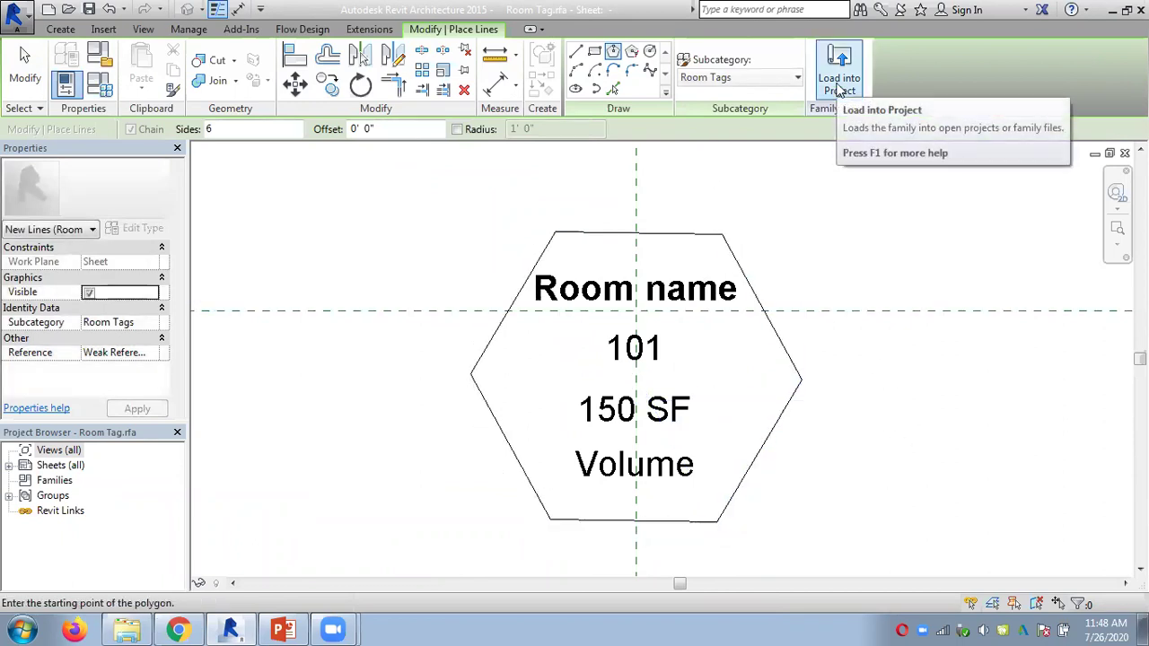
{"action": "left_click", "coordinate": [14, 14]}
{"action": "mouse_move", "coordinate": [96, 213]}
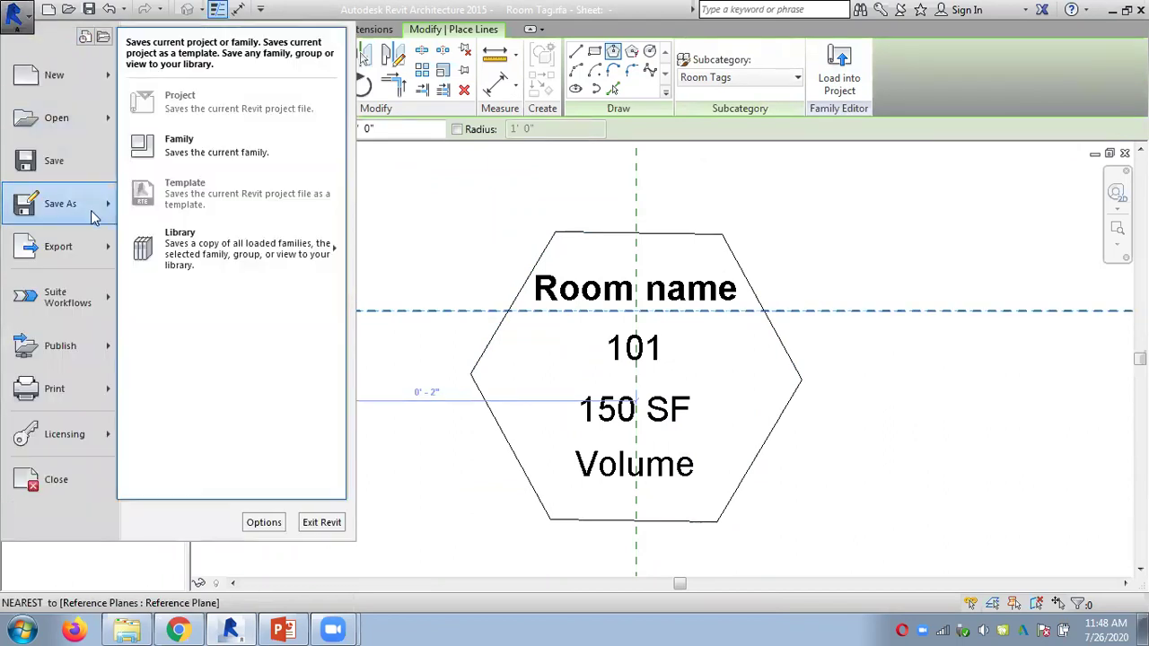
Reload the edited Room Tag family into the project, overwriting the existing version, without saving it as a file.
{"action": "left_click", "coordinate": [200, 148]}
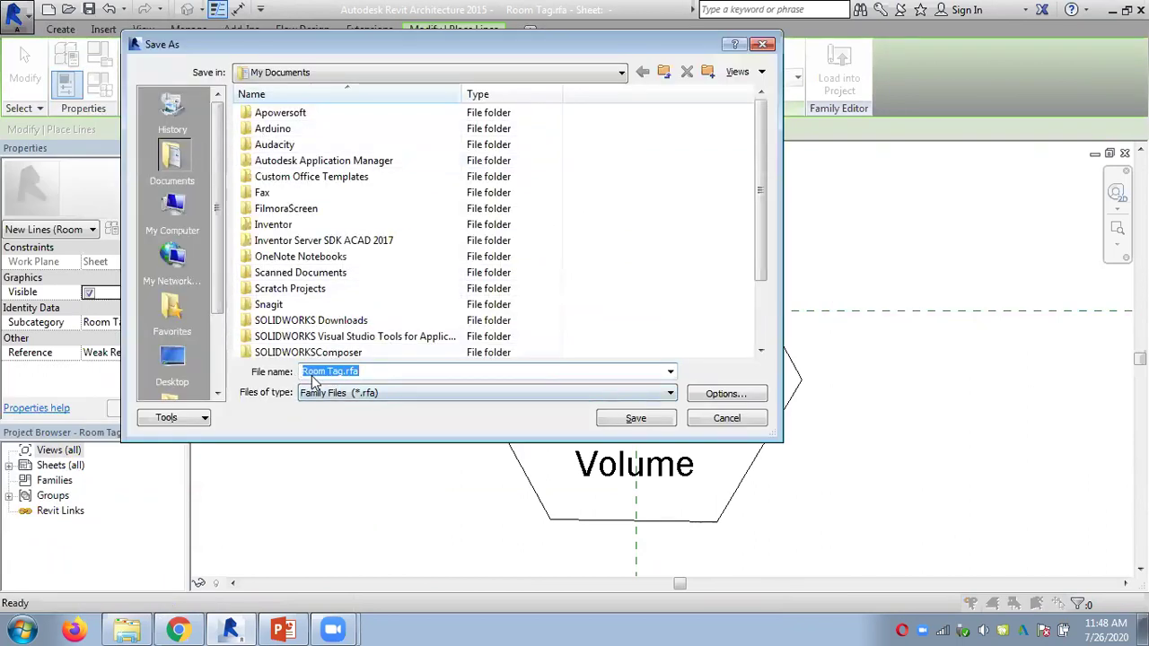
{"action": "left_click", "coordinate": [727, 417]}
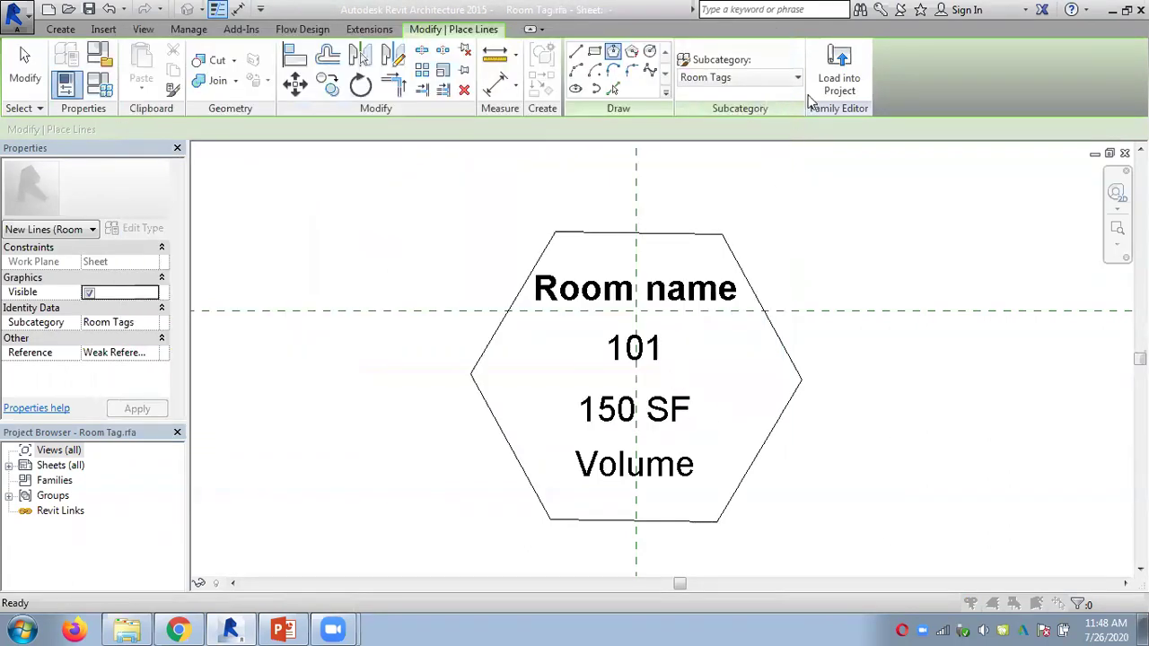
{"action": "left_click", "coordinate": [825, 80]}
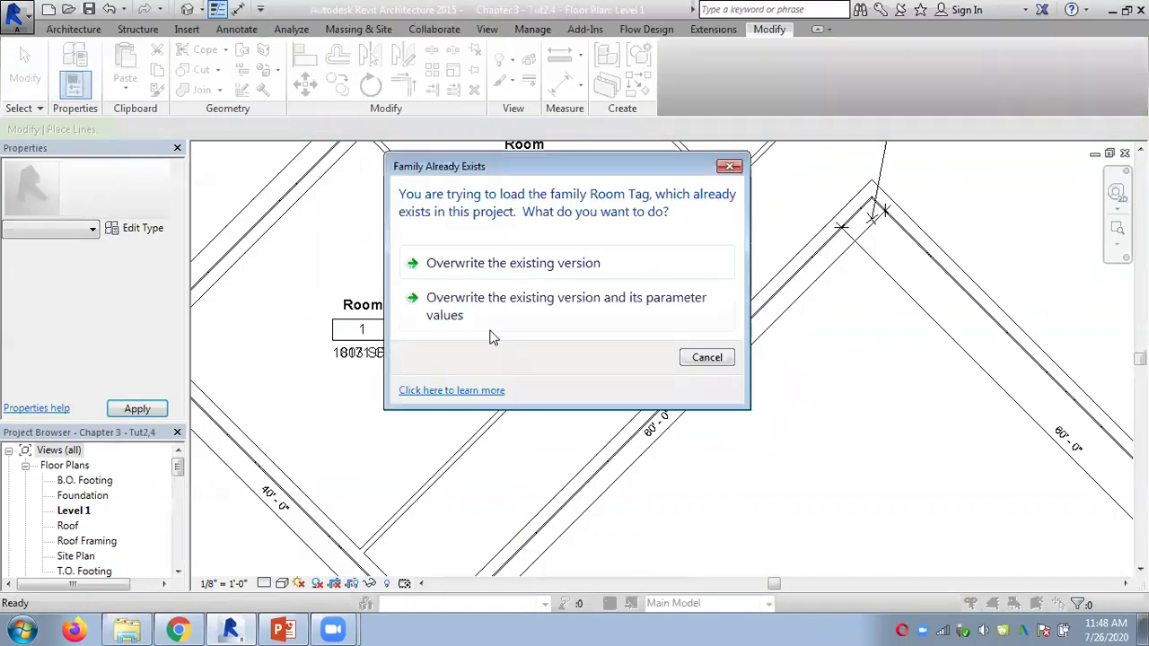
{"action": "left_click", "coordinate": [471, 261]}
{"action": "scroll", "coordinate": [628, 322], "scroll_direction": "down", "scroll_amount": 5}
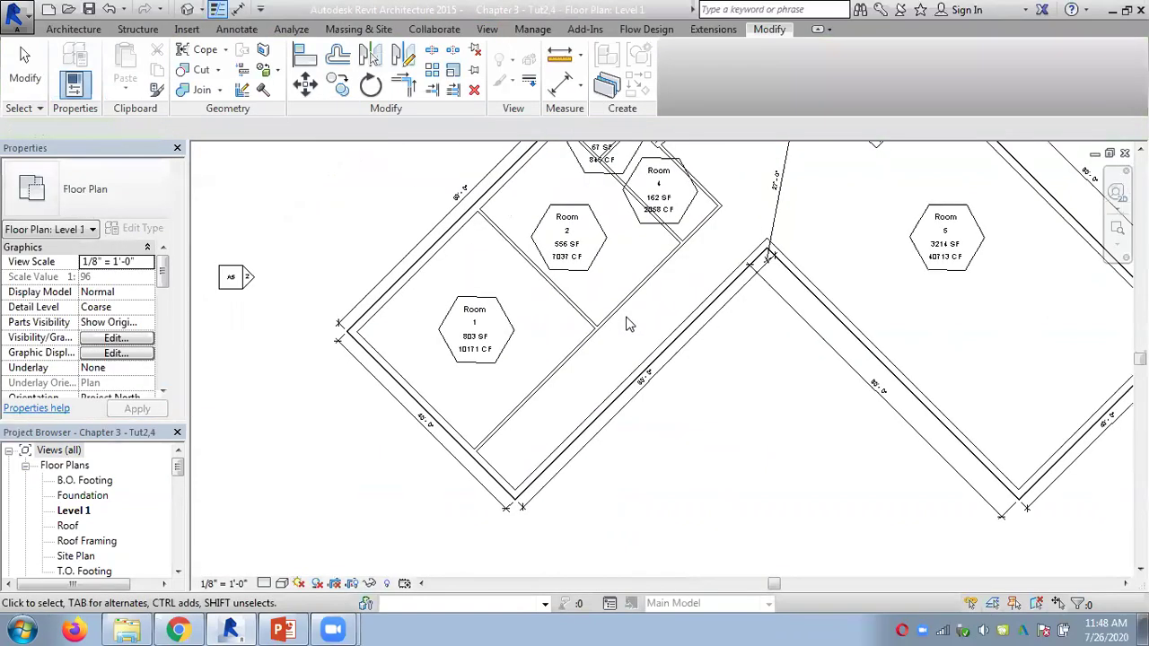
{"action": "middle_click_drag", "start_coordinate": [753, 378], "coordinate": [720, 446]}
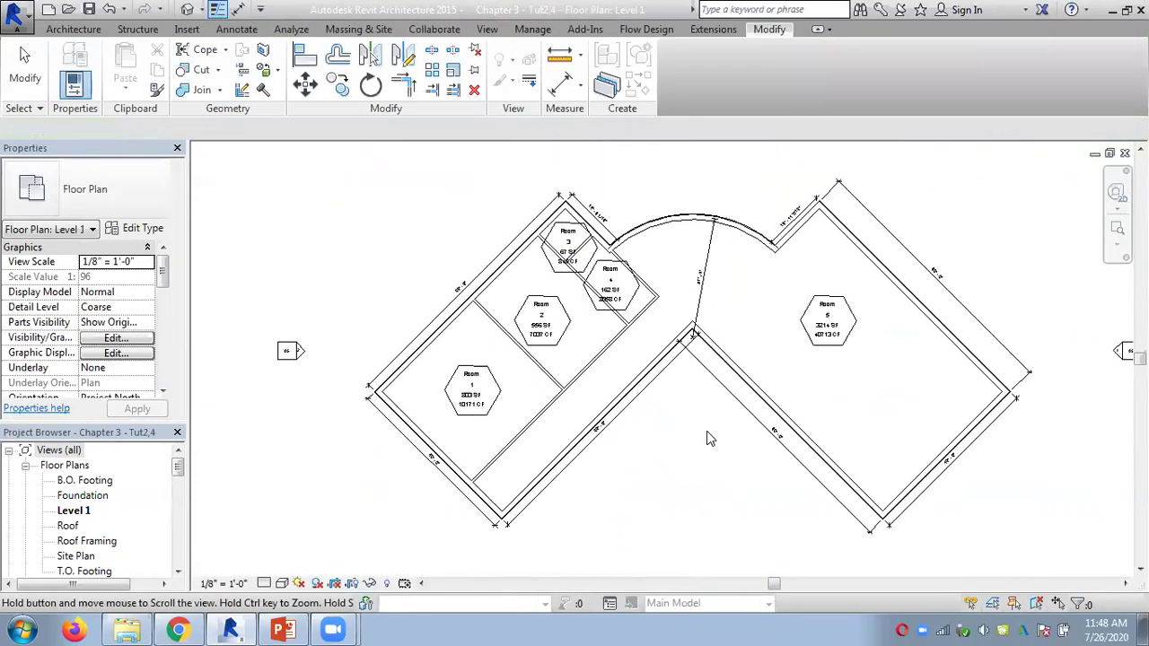
Bring the Zoom Cloud Meetings window to the front from the taskbar.
{"action": "scroll", "coordinate": [706, 437], "scroll_direction": "up", "scroll_amount": 1}
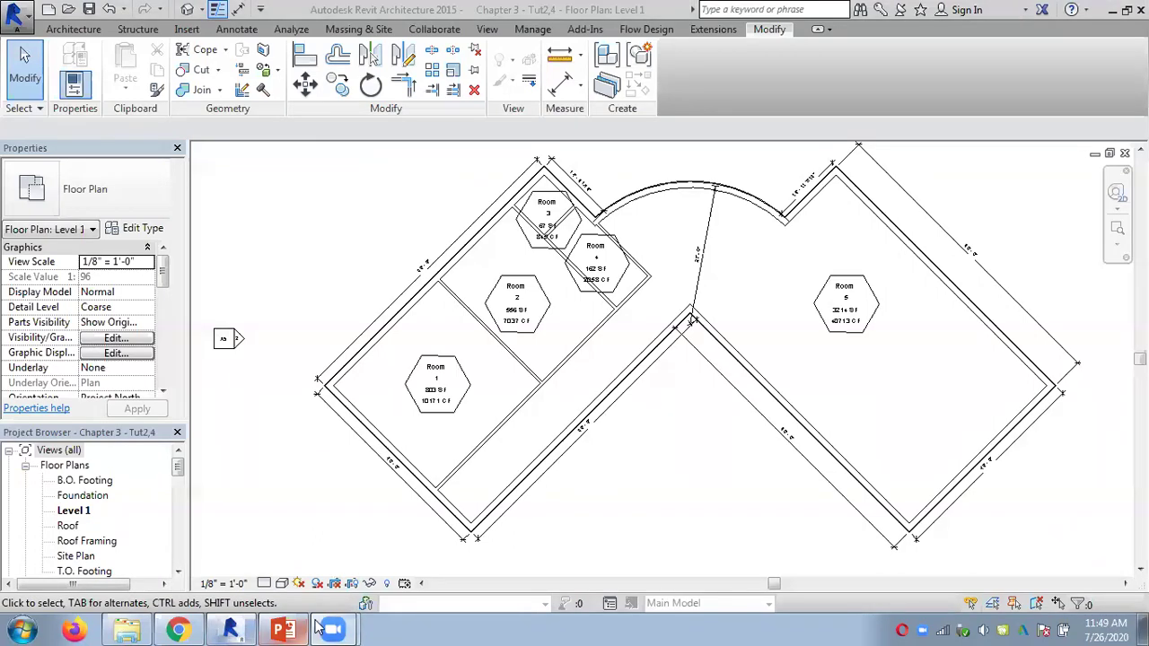
{"action": "mouse_move", "coordinate": [333, 630]}
{"action": "left_click", "coordinate": [315, 569]}
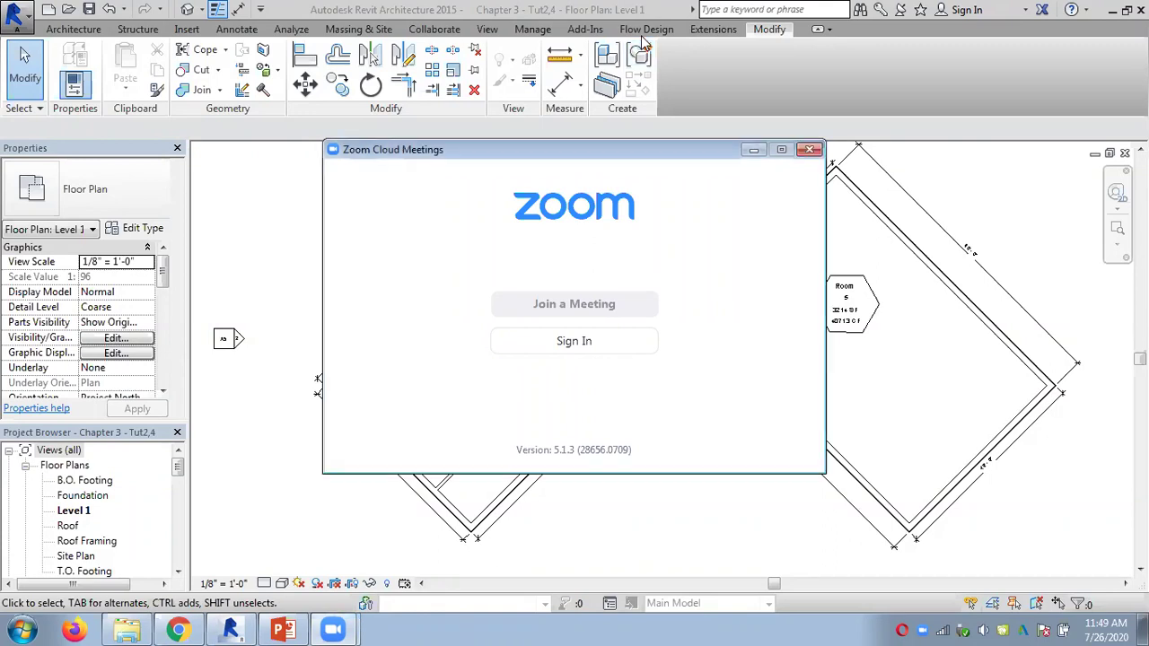
Minimize the Zoom window to reveal the Level 1 floor plan.
{"action": "left_click", "coordinate": [752, 153]}
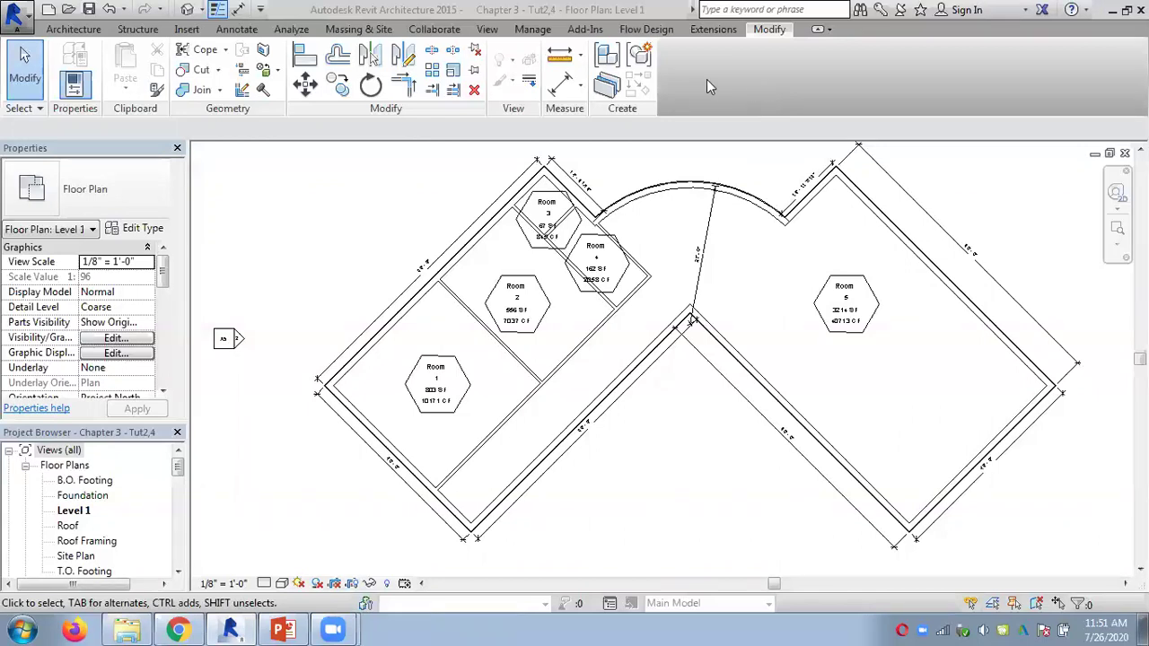
Zoom in and select Room 1's hexagonal tag reading 803 SF and 10171 CF.
{"action": "scroll", "coordinate": [404, 364], "scroll_direction": "up", "scroll_amount": 3}
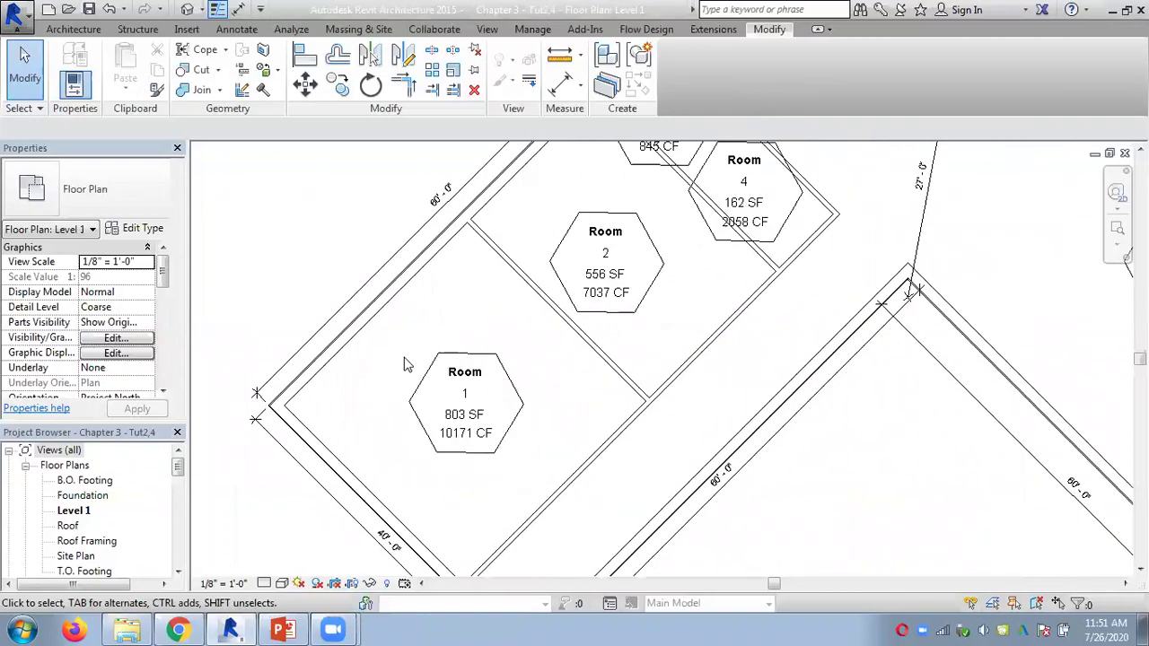
{"action": "scroll", "coordinate": [404, 364], "scroll_direction": "up", "scroll_amount": 3}
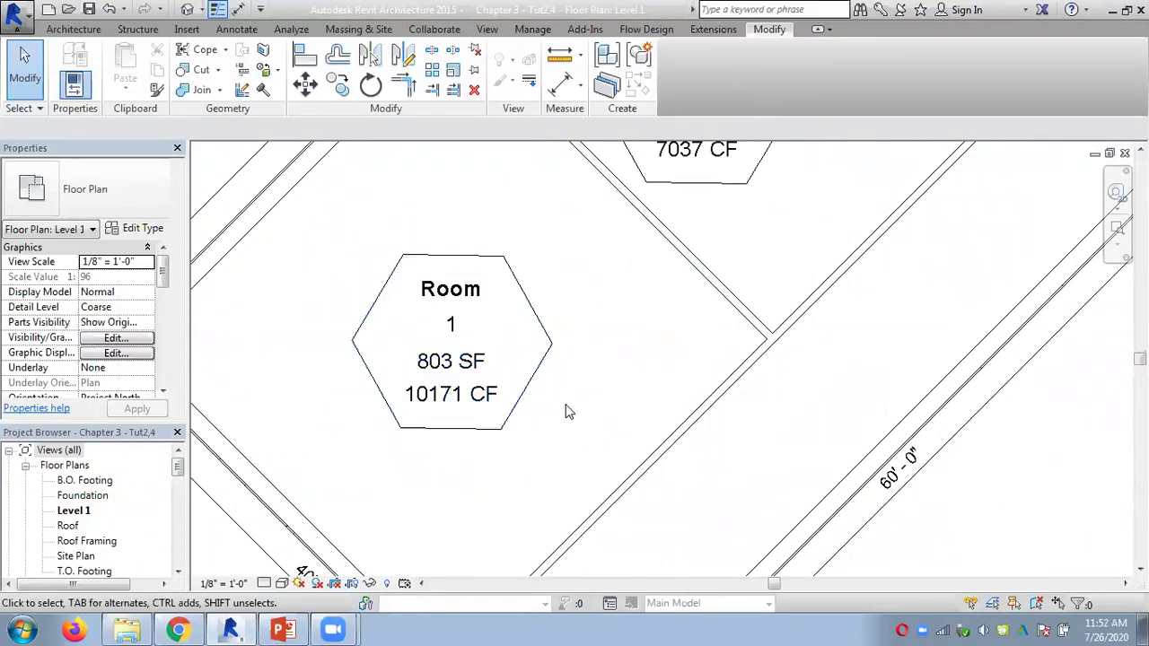
{"action": "left_click", "coordinate": [477, 258]}
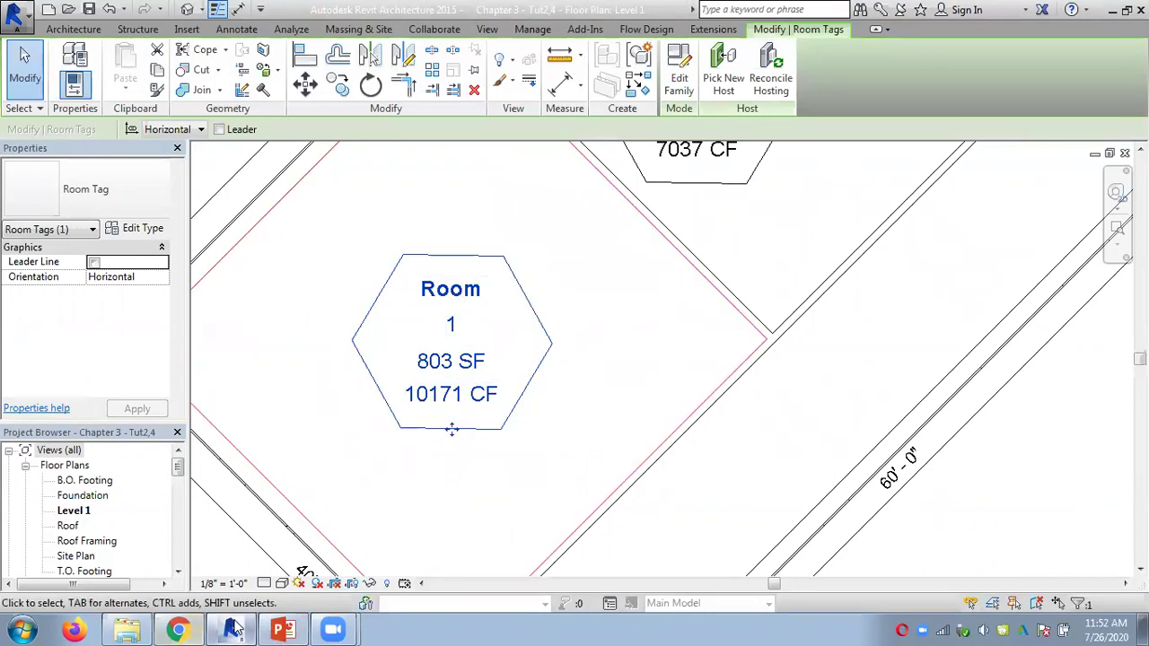
{"action": "left_click", "coordinate": [282, 629]}
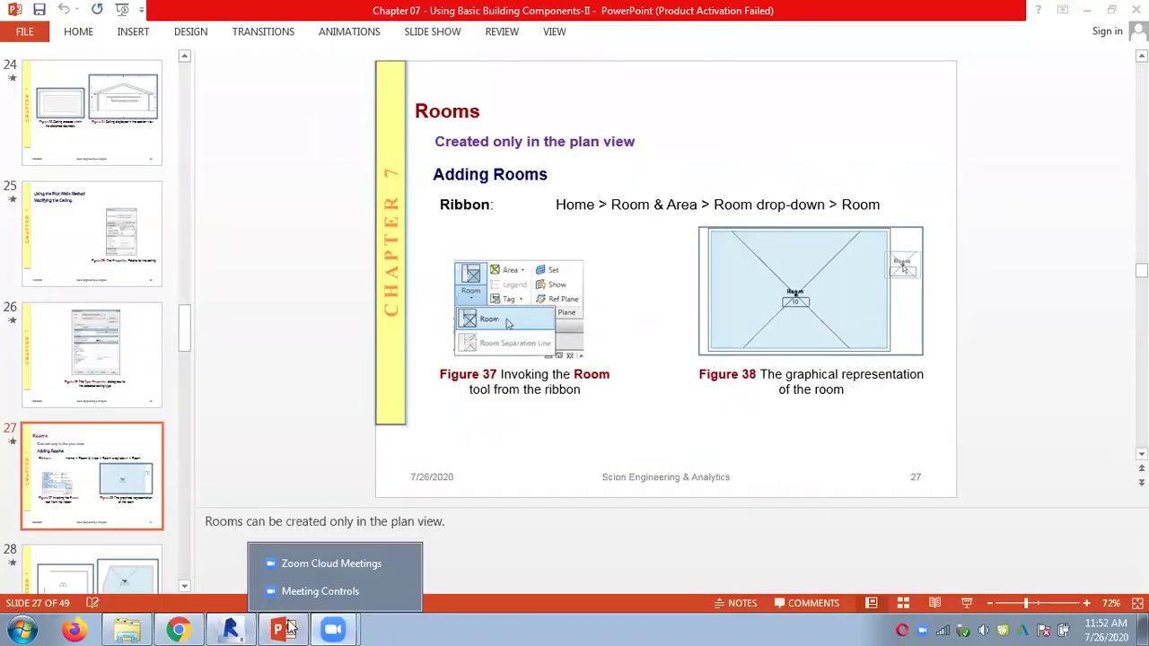
{"action": "left_click", "coordinate": [230, 629]}
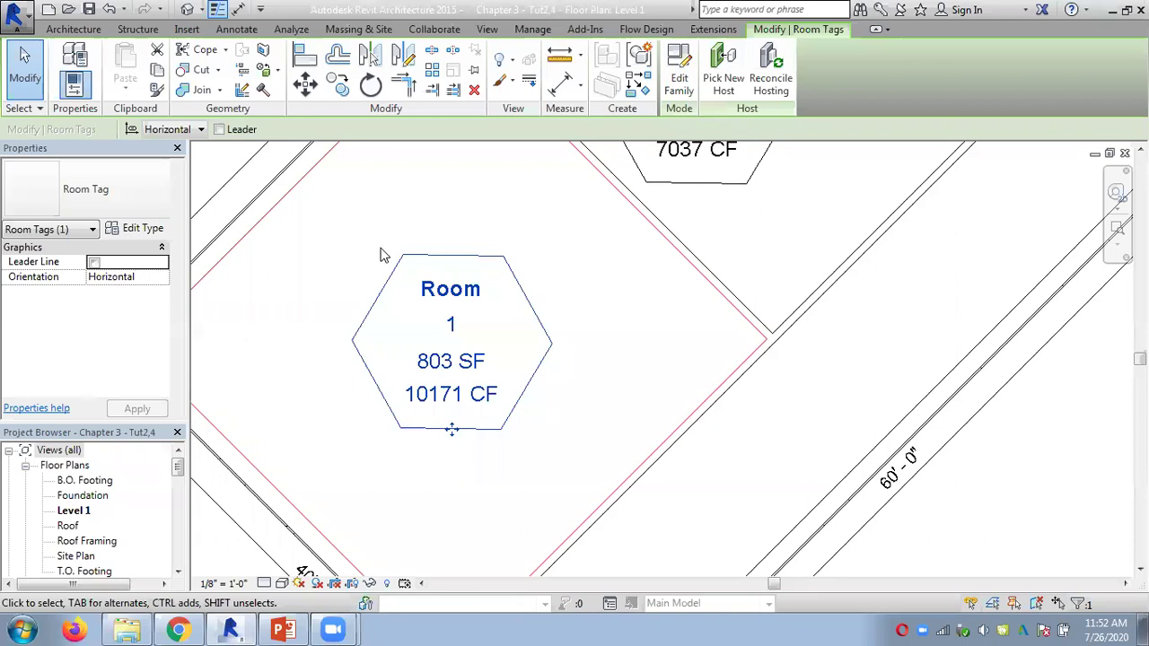
{"action": "scroll", "coordinate": [381, 256], "scroll_direction": "up", "scroll_amount": 2}
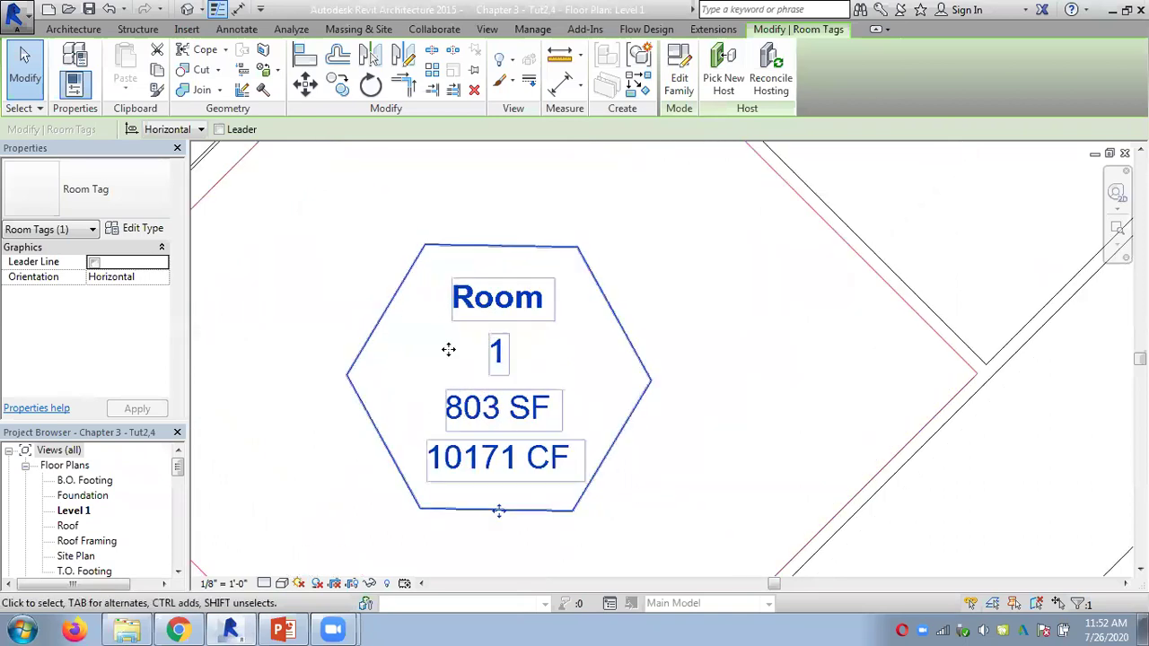
{"action": "scroll", "coordinate": [526, 328], "scroll_direction": "down", "scroll_amount": 2}
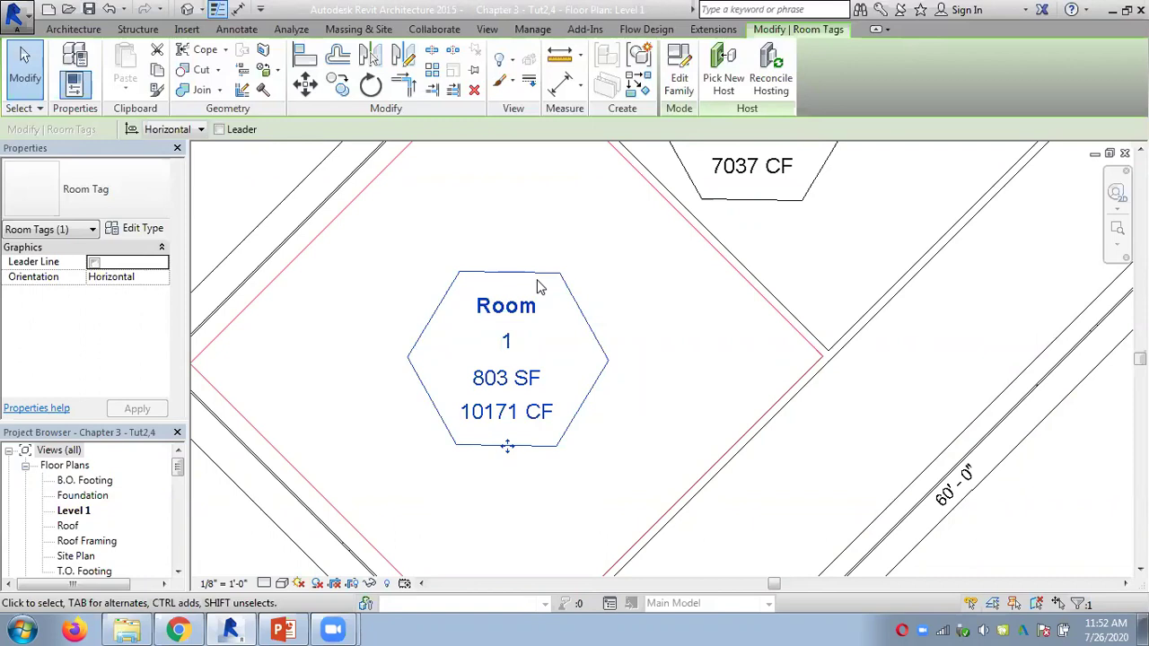
In the Room Tag family, set the Room name label's type colour to Red and reload the family.
{"action": "left_click", "coordinate": [679, 79]}
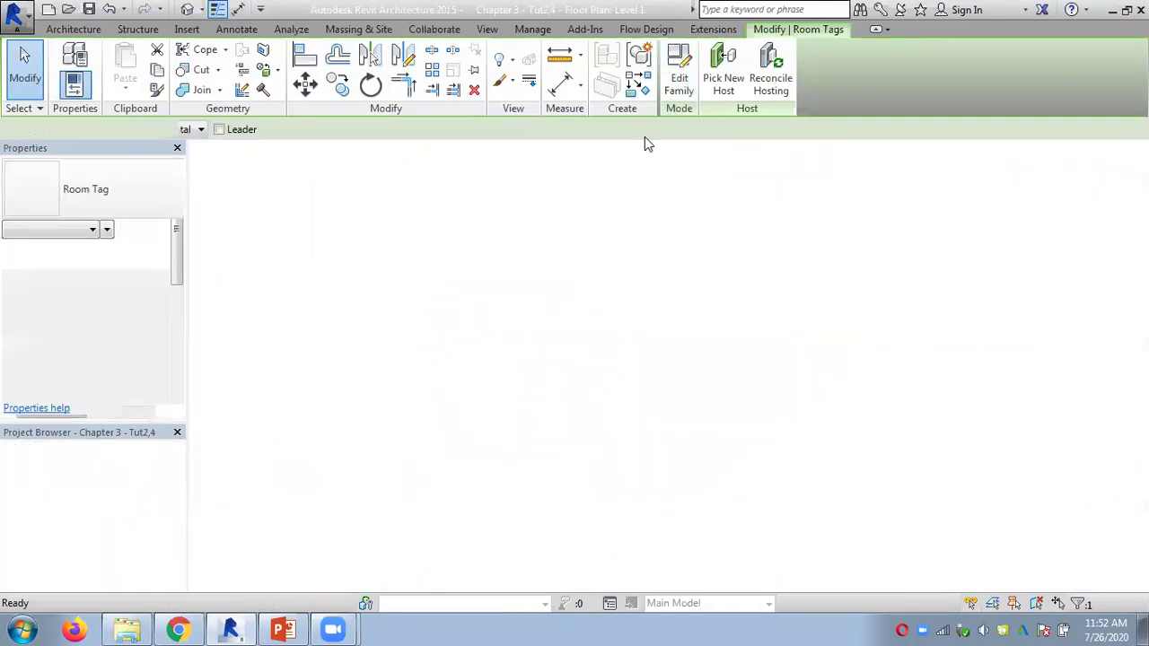
{"action": "key", "text": "l"}
{"action": "key", "text": "i"}
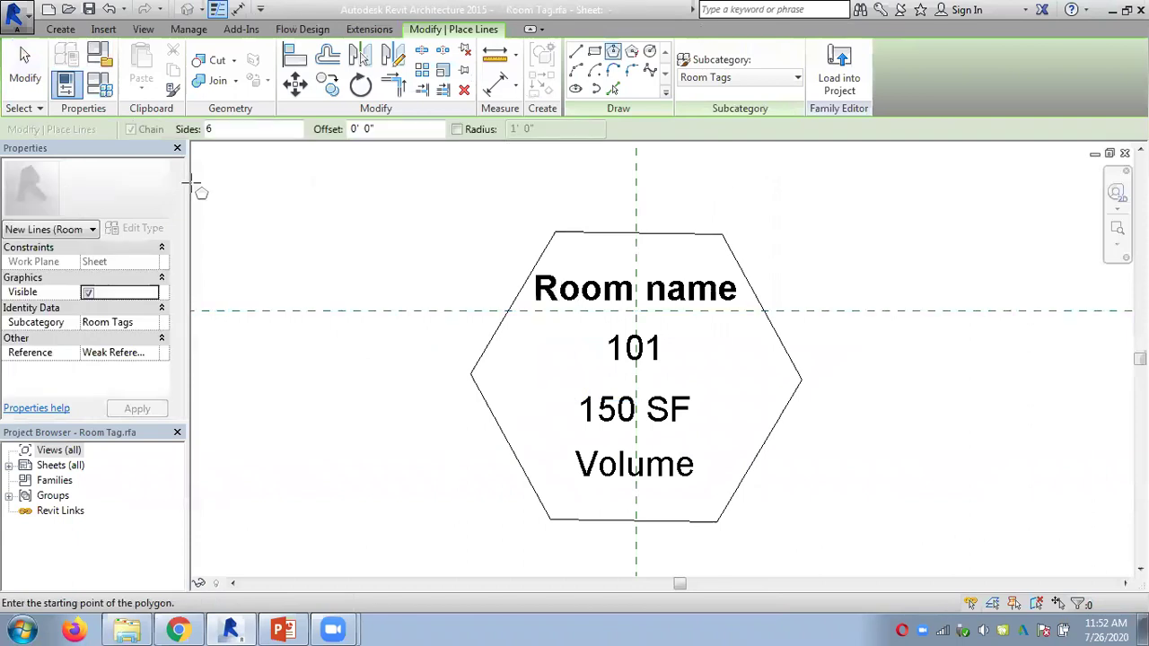
{"action": "left_click", "coordinate": [32, 81]}
{"action": "left_click", "coordinate": [485, 266]}
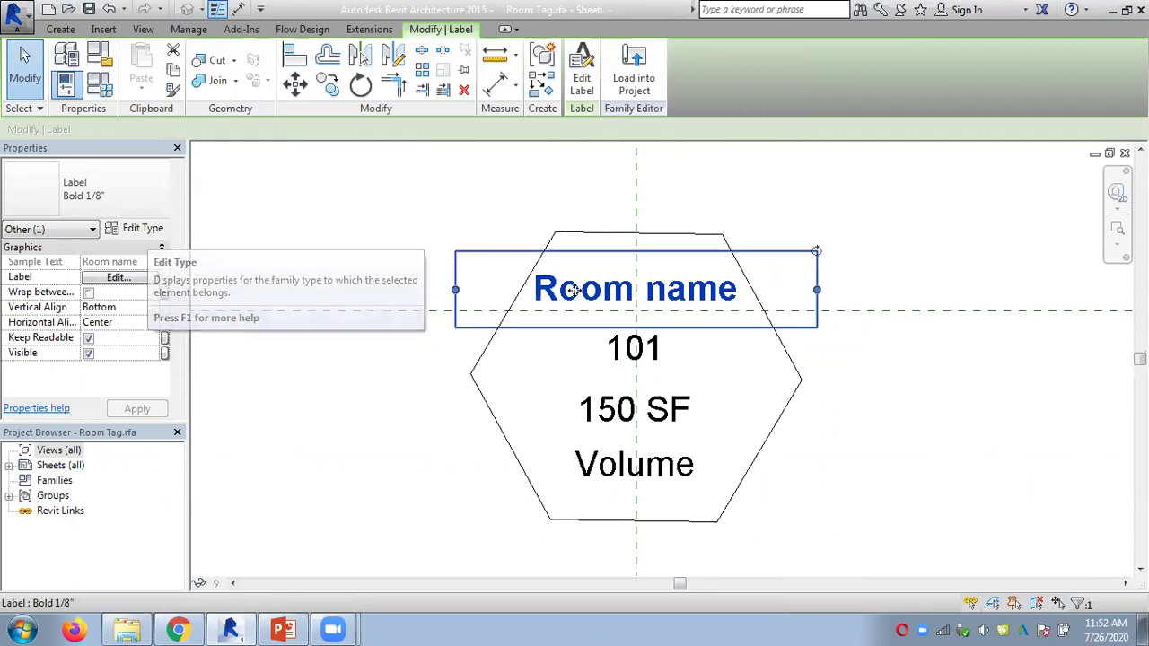
{"action": "left_click", "coordinate": [134, 230]}
{"action": "left_click", "coordinate": [476, 186]}
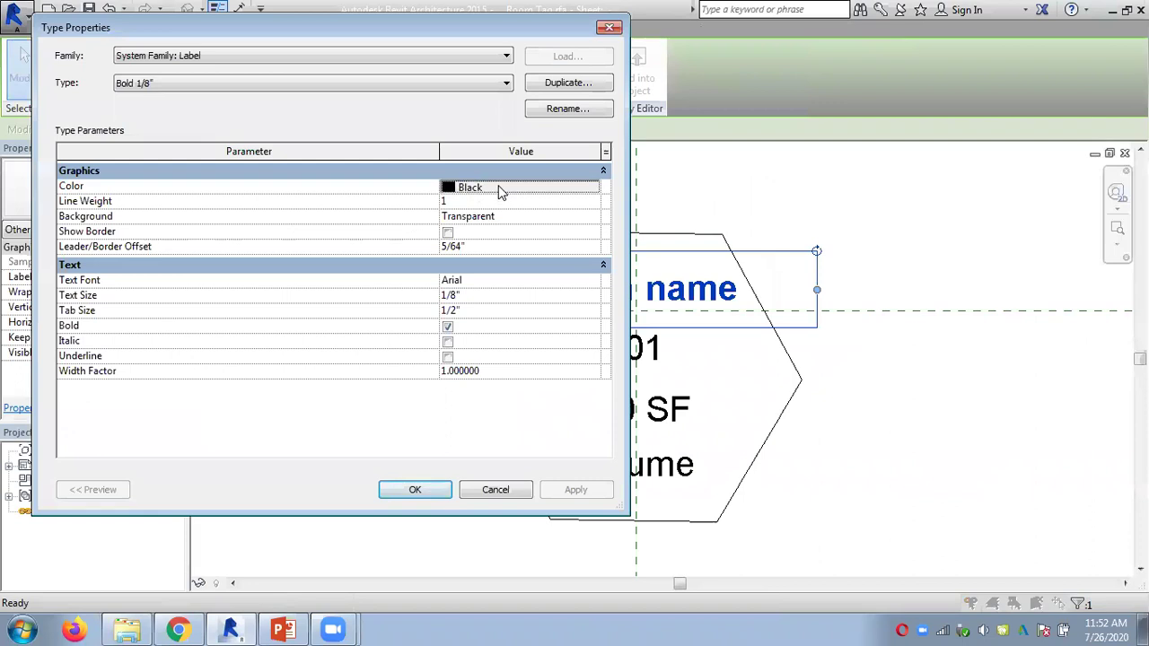
{"action": "left_click", "coordinate": [179, 282]}
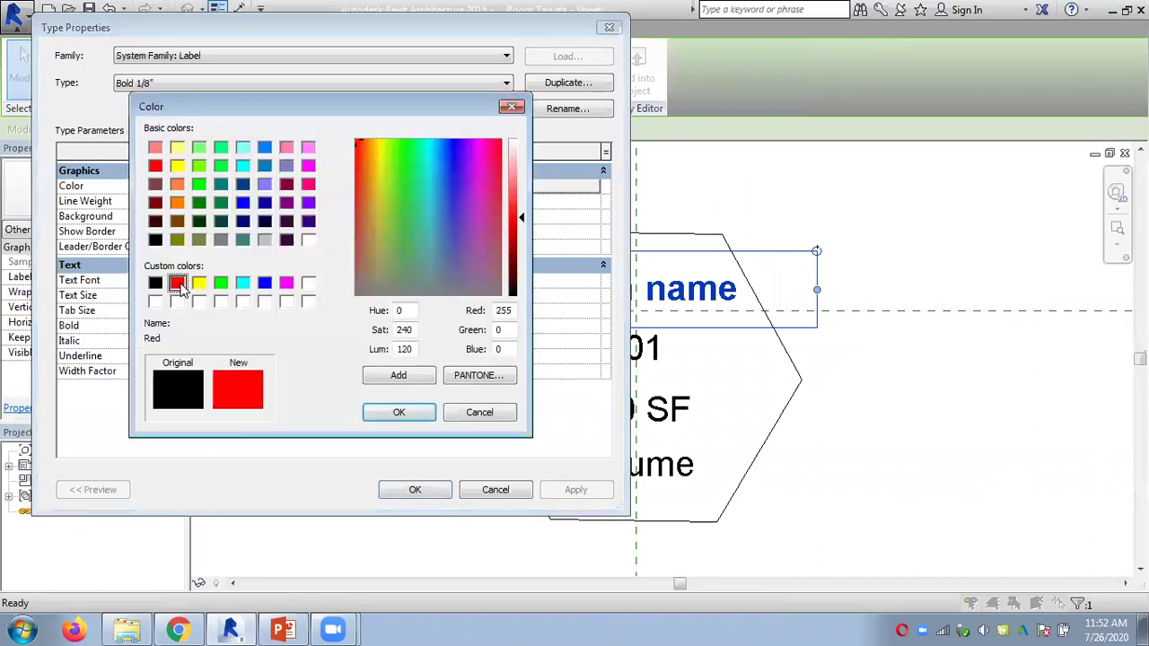
{"action": "left_click", "coordinate": [398, 412]}
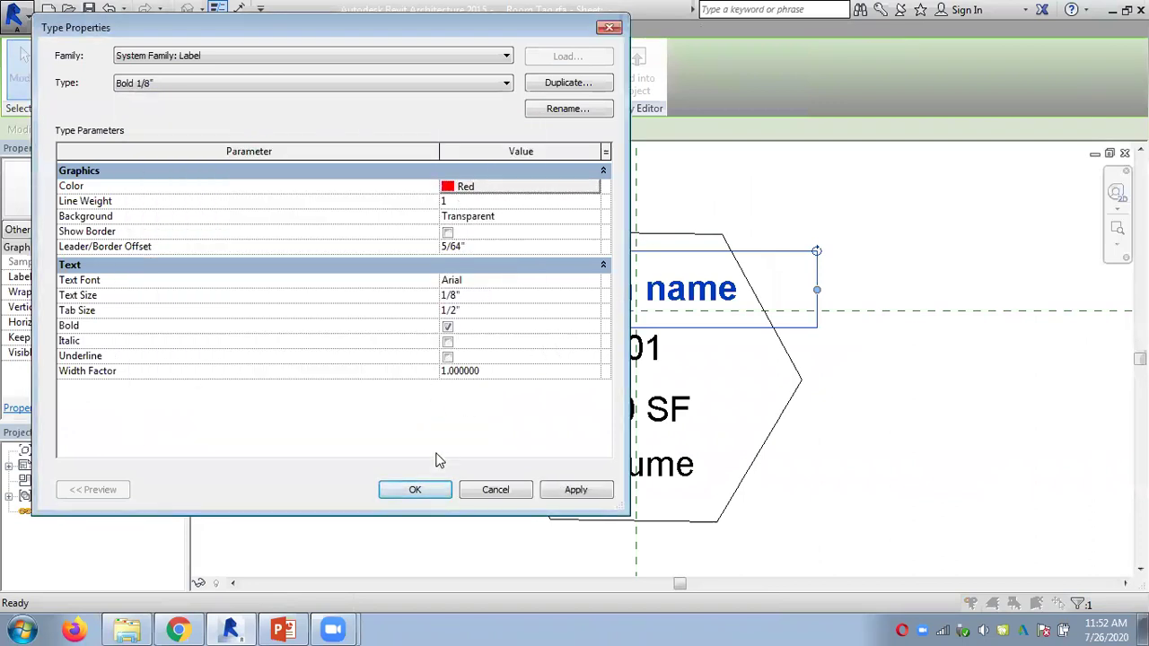
{"action": "left_click", "coordinate": [415, 490]}
{"action": "left_click", "coordinate": [849, 235]}
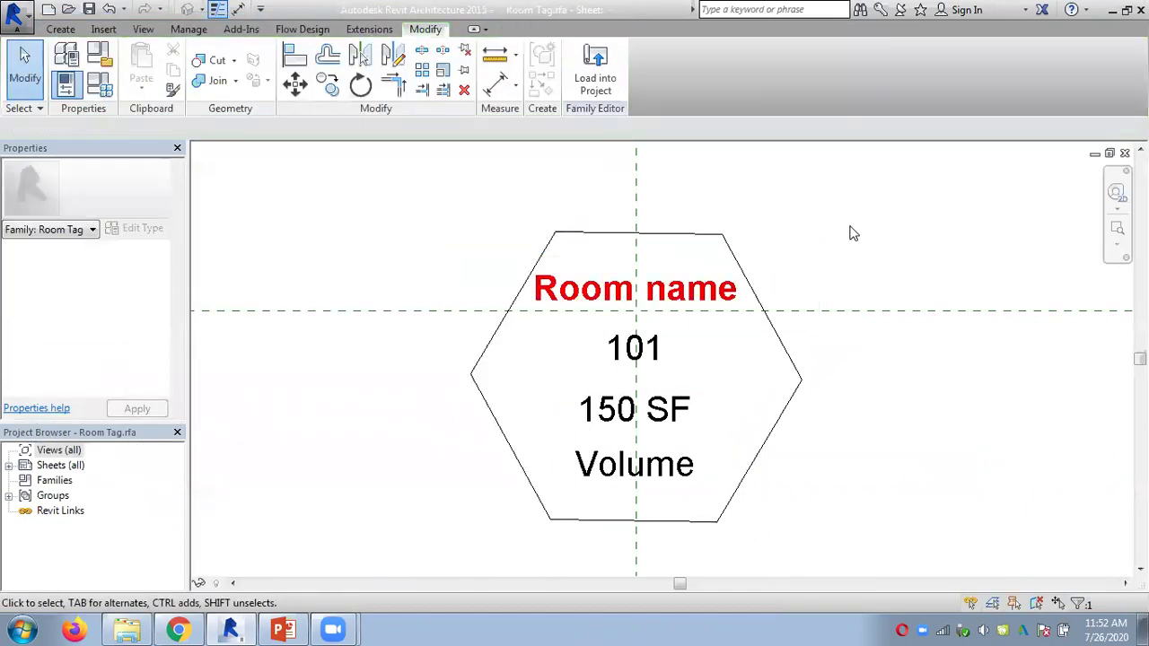
{"action": "left_click", "coordinate": [599, 79]}
Overwrite the Room Tag family in the project and reopen Room 1's tag family for editing.
{"action": "left_click", "coordinate": [526, 258]}
{"action": "scroll", "coordinate": [602, 398], "scroll_direction": "up", "scroll_amount": 2}
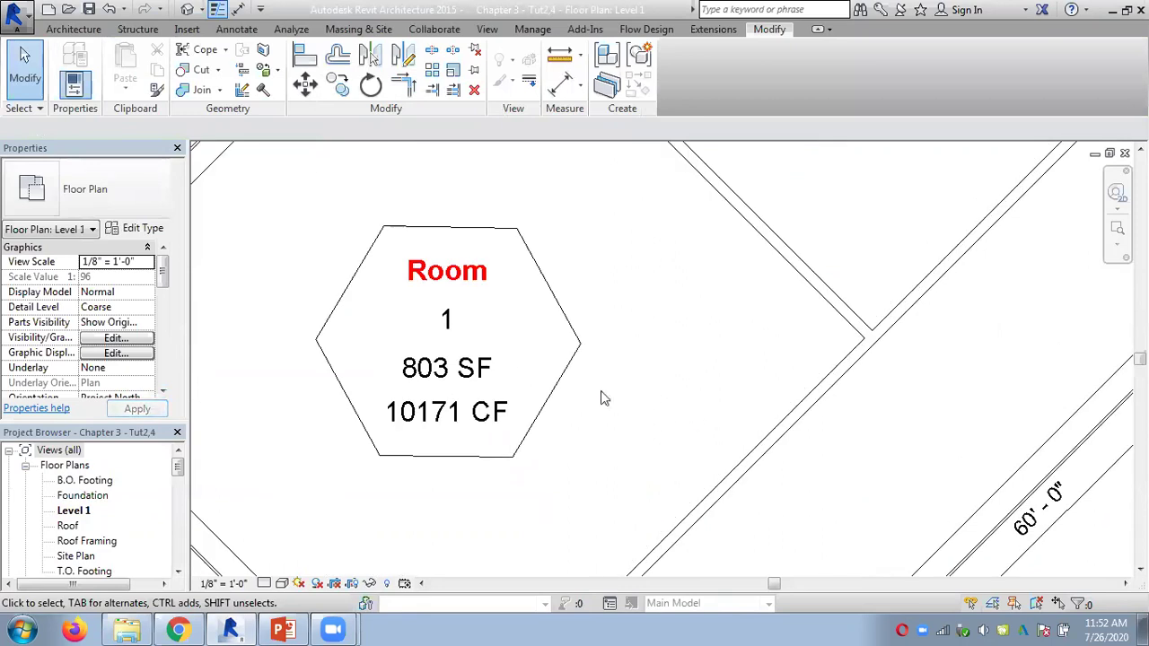
{"action": "scroll", "coordinate": [594, 314], "scroll_direction": "down", "scroll_amount": 3}
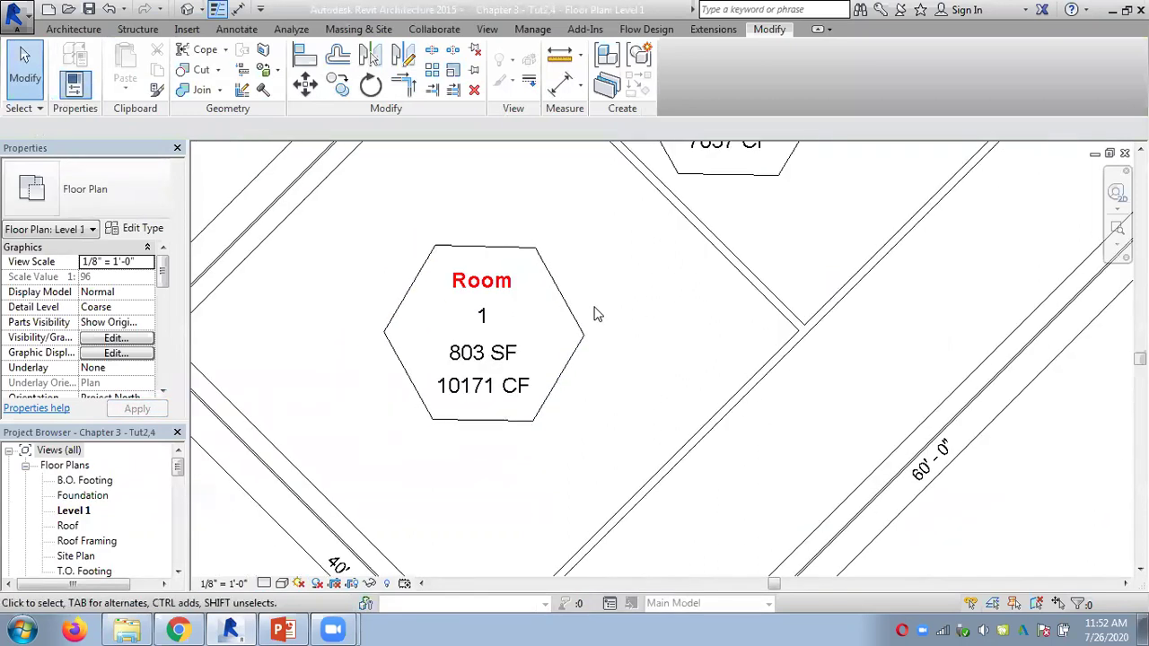
{"action": "left_click", "coordinate": [525, 288]}
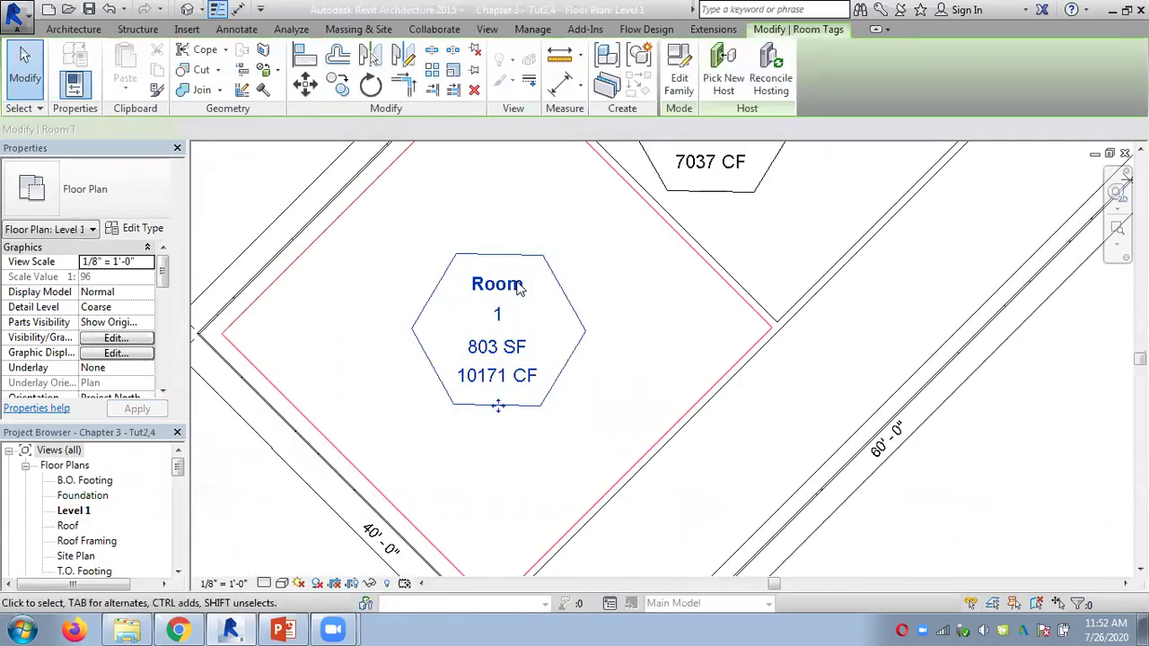
{"action": "left_click", "coordinate": [679, 85]}
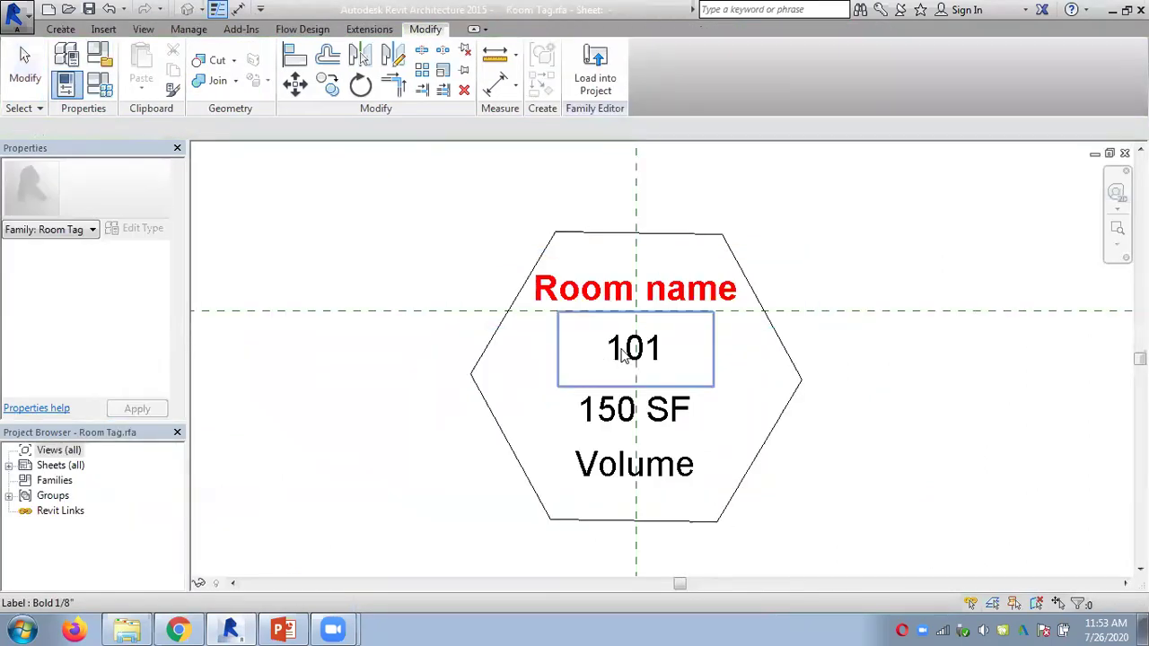
Make the 101 label's text blue, bold, italic and underlined, then reload the family overwriting it.
{"action": "left_click", "coordinate": [588, 355]}
{"action": "left_click", "coordinate": [143, 228]}
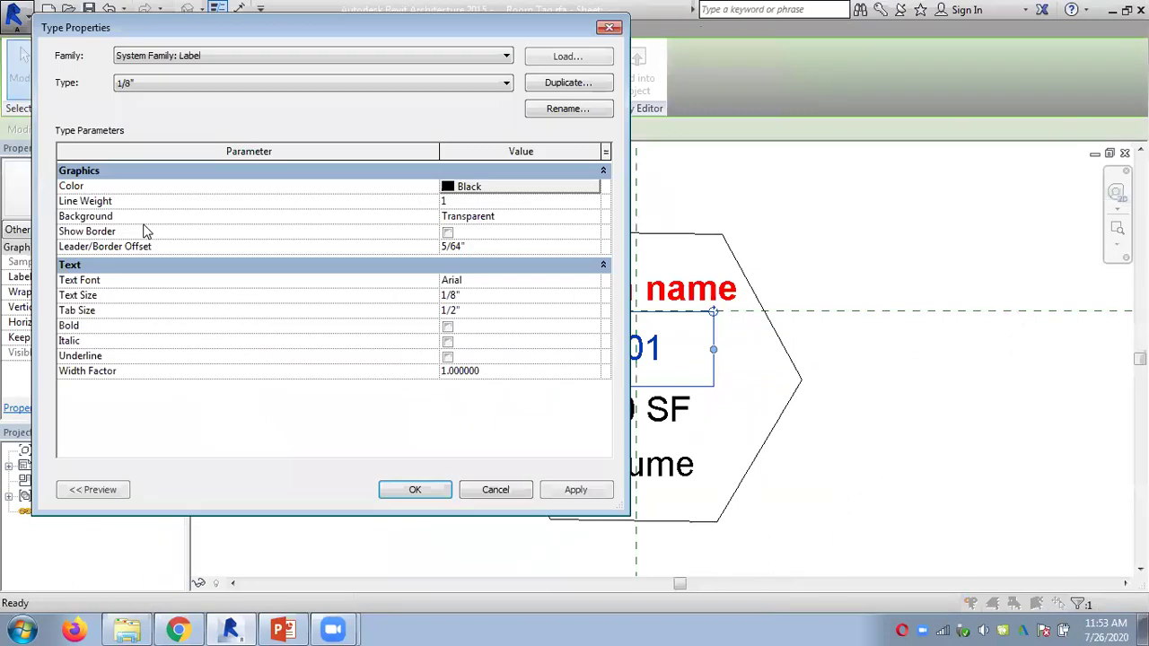
{"action": "left_click", "coordinate": [496, 188]}
{"action": "left_click", "coordinate": [265, 283]}
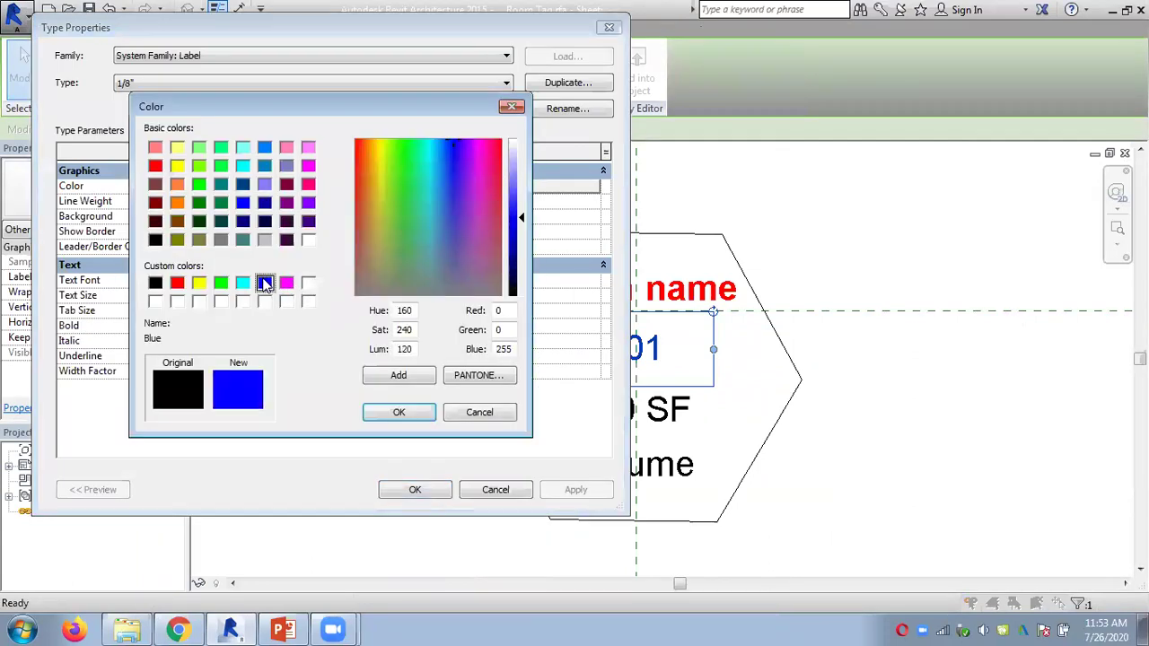
{"action": "left_click", "coordinate": [397, 412]}
{"action": "left_click", "coordinate": [447, 327]}
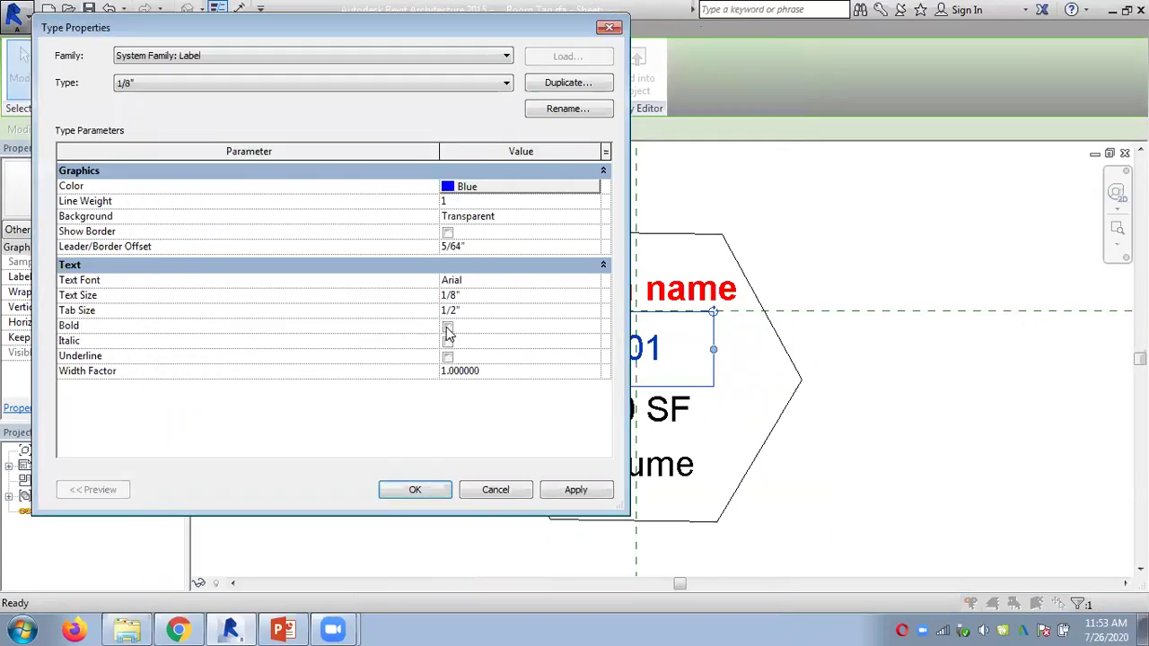
{"action": "left_click", "coordinate": [447, 341]}
{"action": "left_click", "coordinate": [447, 356]}
{"action": "left_click", "coordinate": [427, 490]}
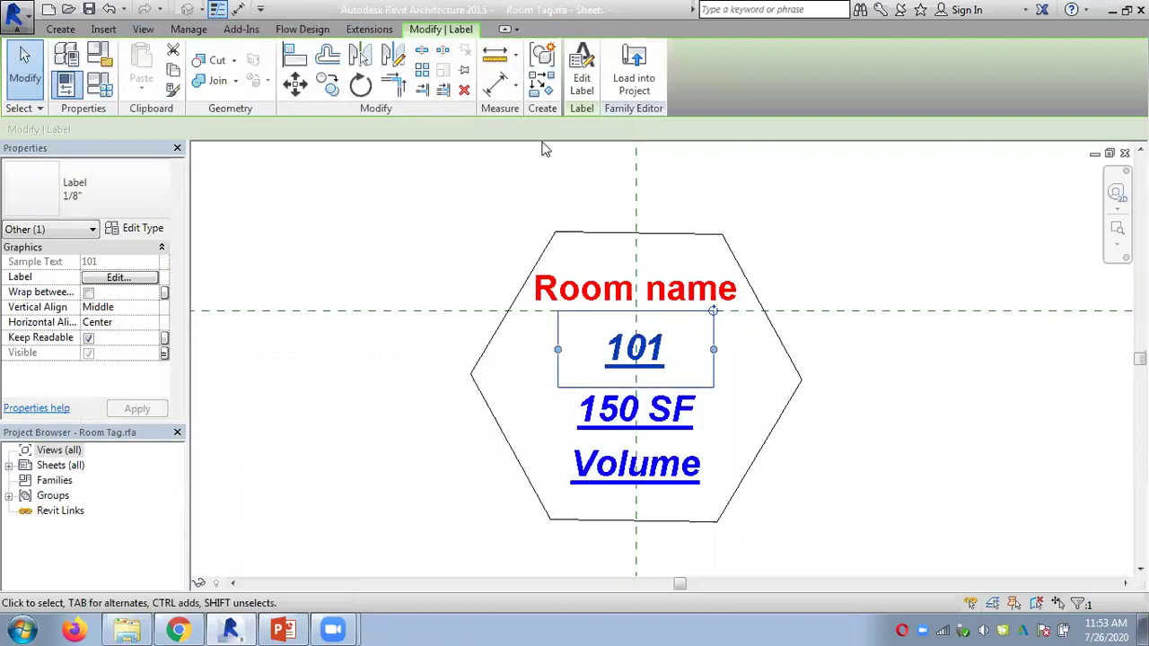
{"action": "left_click", "coordinate": [633, 79]}
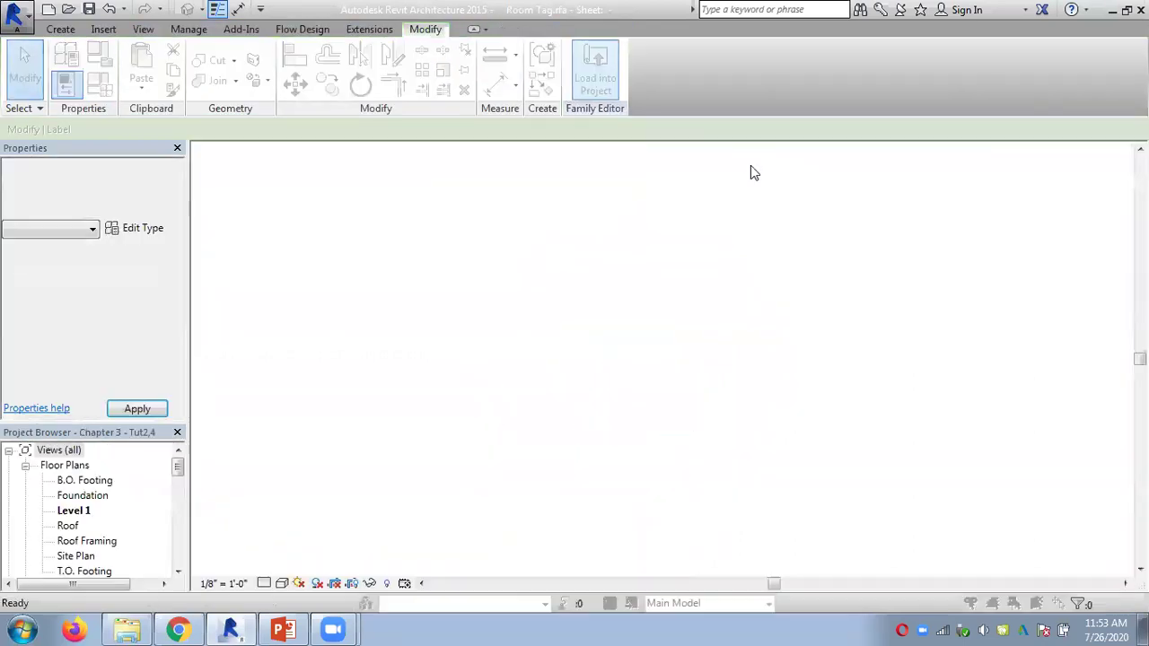
{"action": "left_click", "coordinate": [614, 271]}
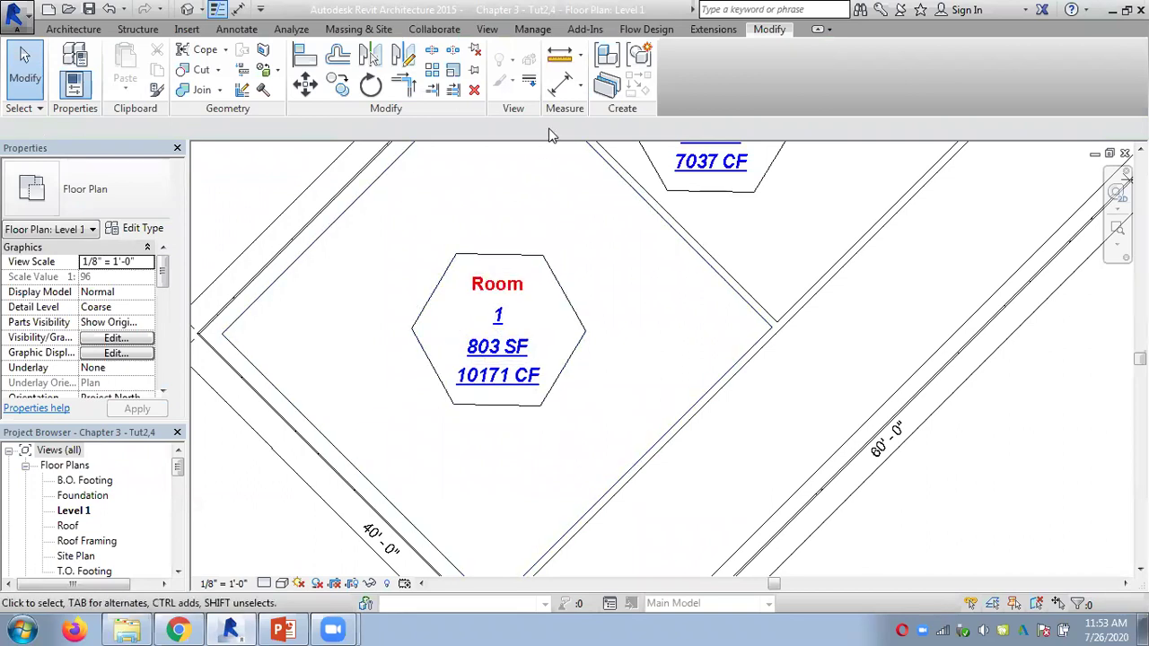
Reopen the Room Tag family and view the Room name label's type settings (red, bold Arial).
{"action": "left_click", "coordinate": [543, 262]}
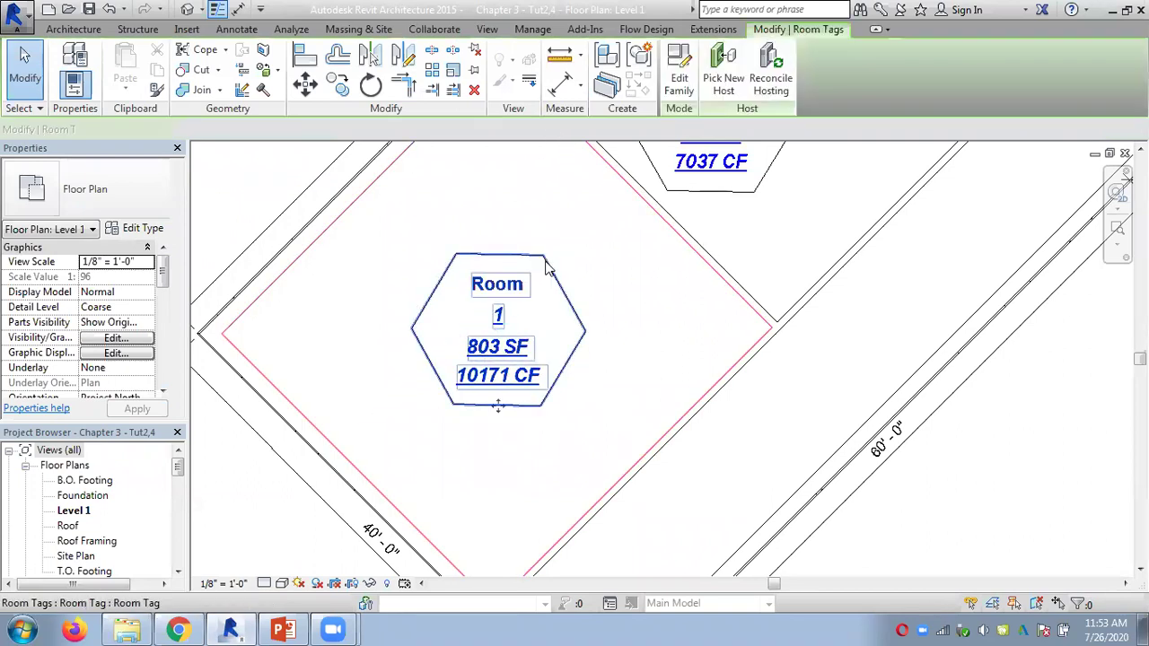
{"action": "left_click", "coordinate": [678, 78]}
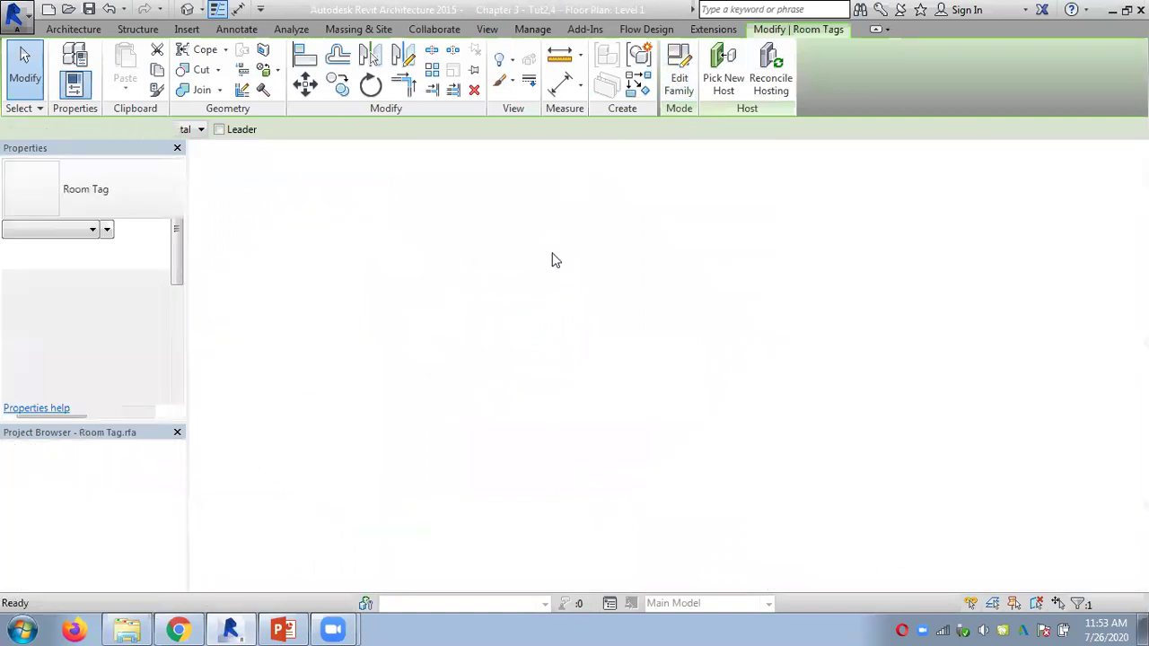
{"action": "left_click", "coordinate": [554, 290]}
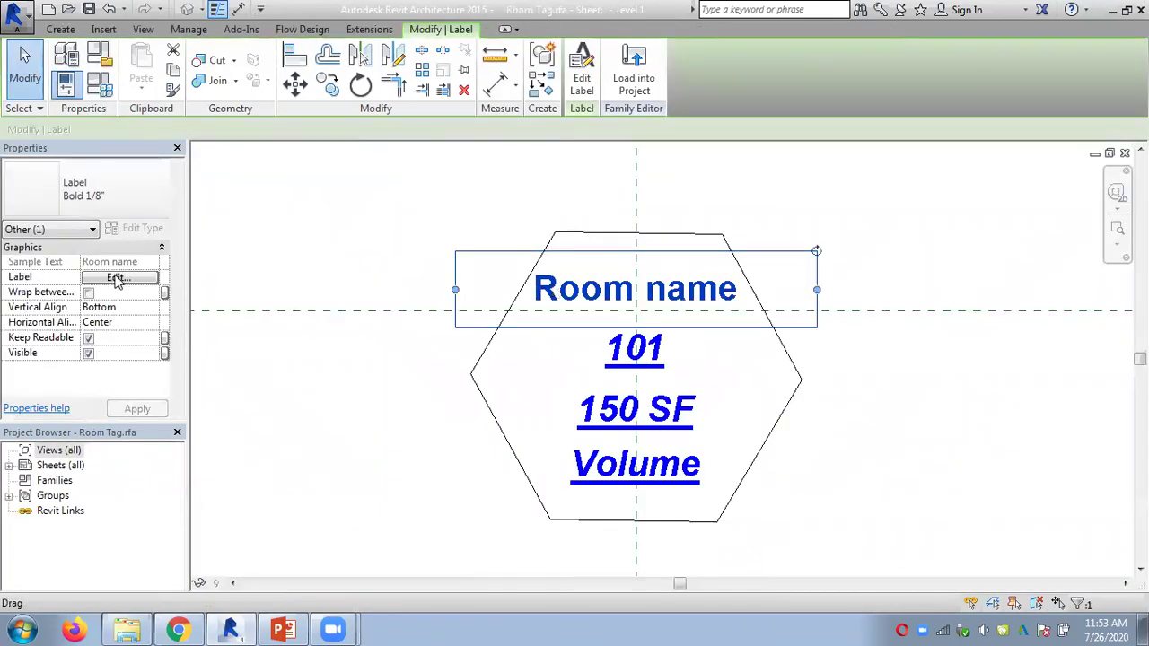
{"action": "left_click", "coordinate": [134, 229]}
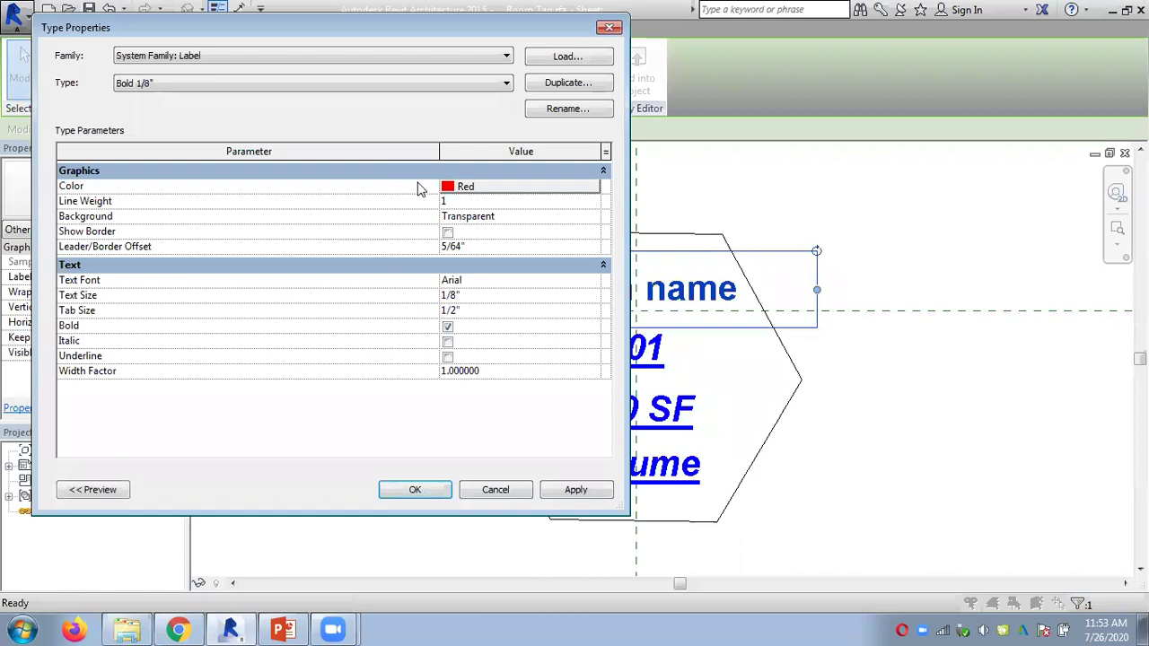
{"action": "left_click", "coordinate": [448, 327]}
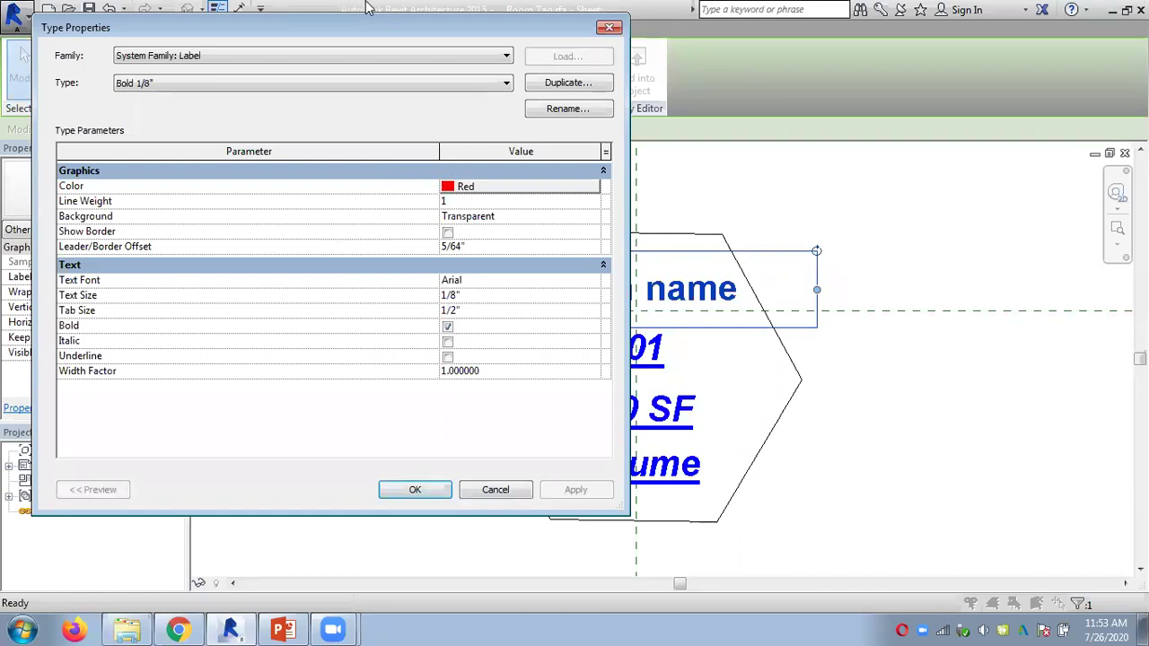
{"action": "left_click", "coordinate": [367, 7]}
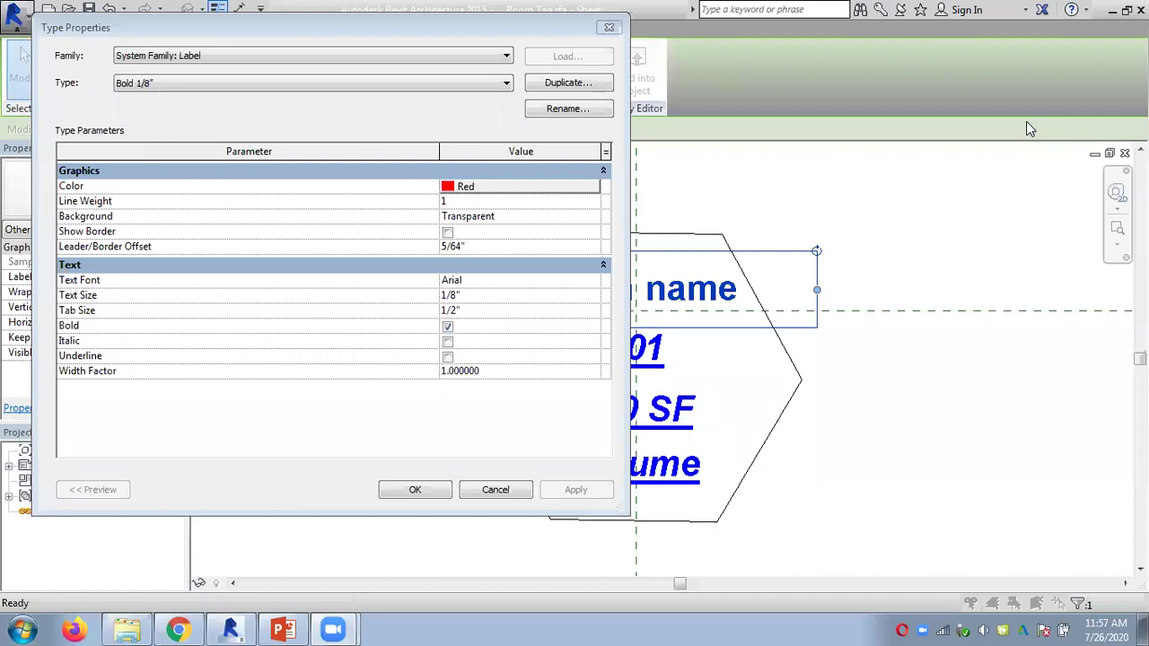
Close Type Properties without changes and delete the Volume label from the tag family.
{"action": "left_click", "coordinate": [504, 490]}
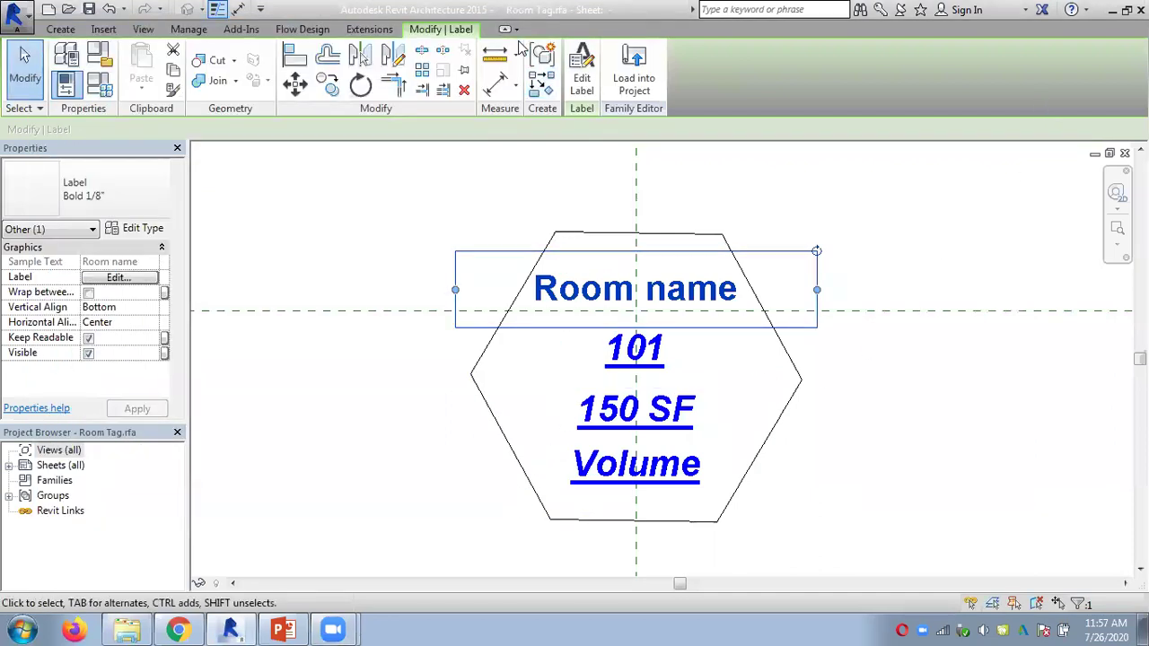
{"action": "left_click", "coordinate": [377, 231]}
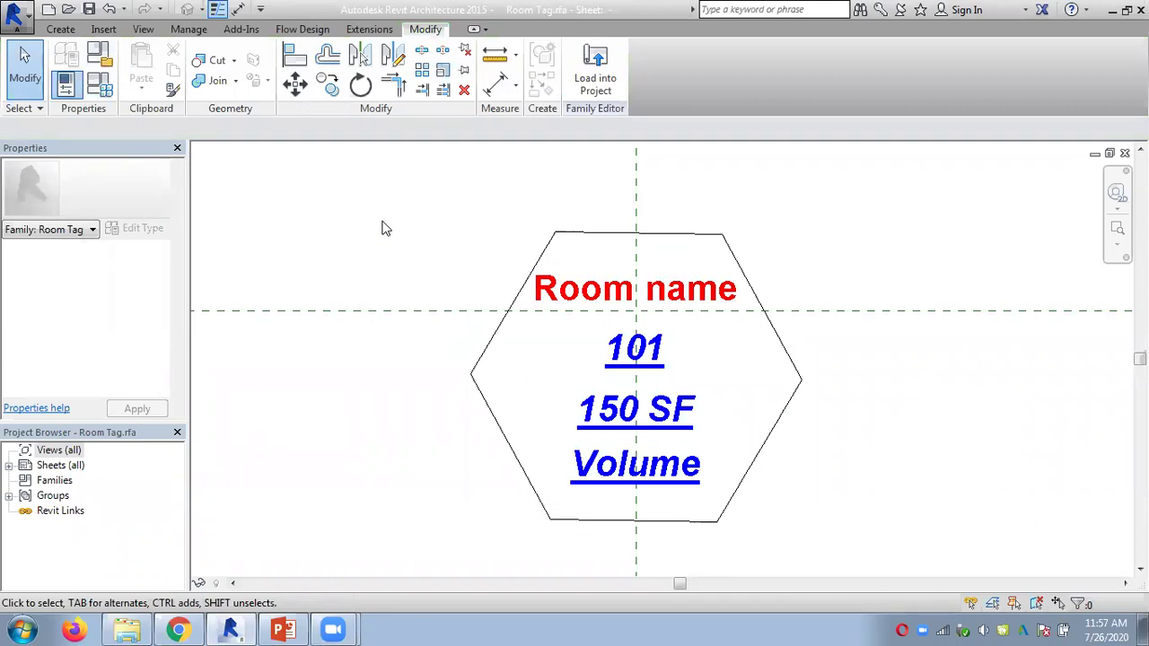
{"action": "scroll", "coordinate": [432, 232], "scroll_direction": "down", "scroll_amount": 2}
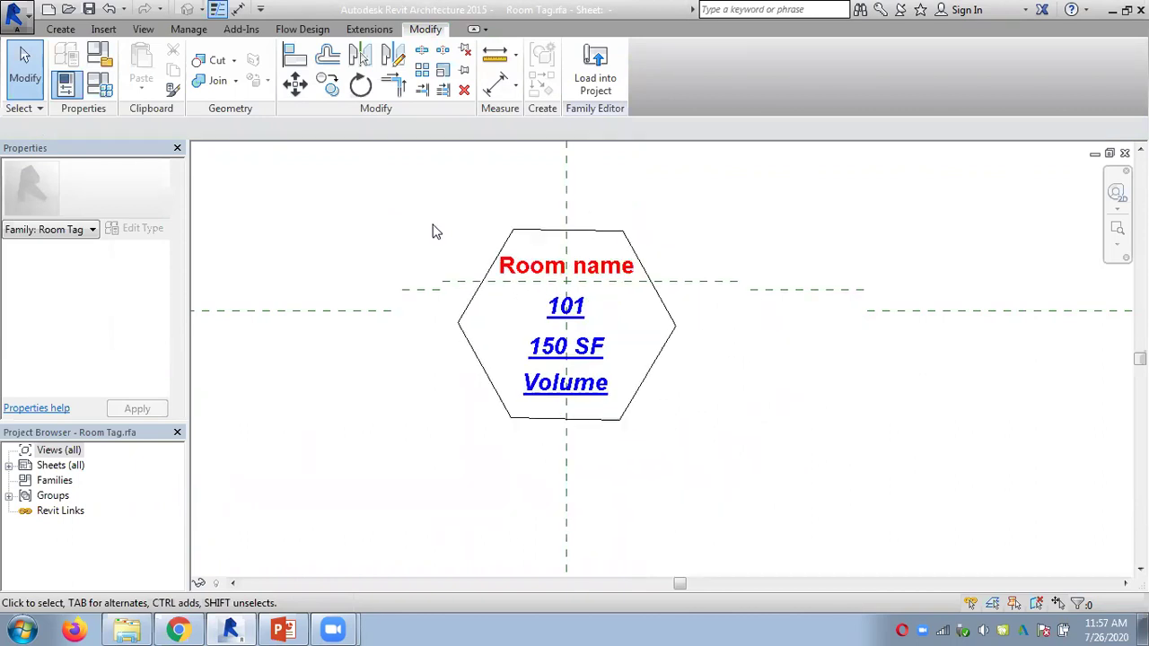
{"action": "scroll", "coordinate": [431, 232], "scroll_direction": "up", "scroll_amount": 1}
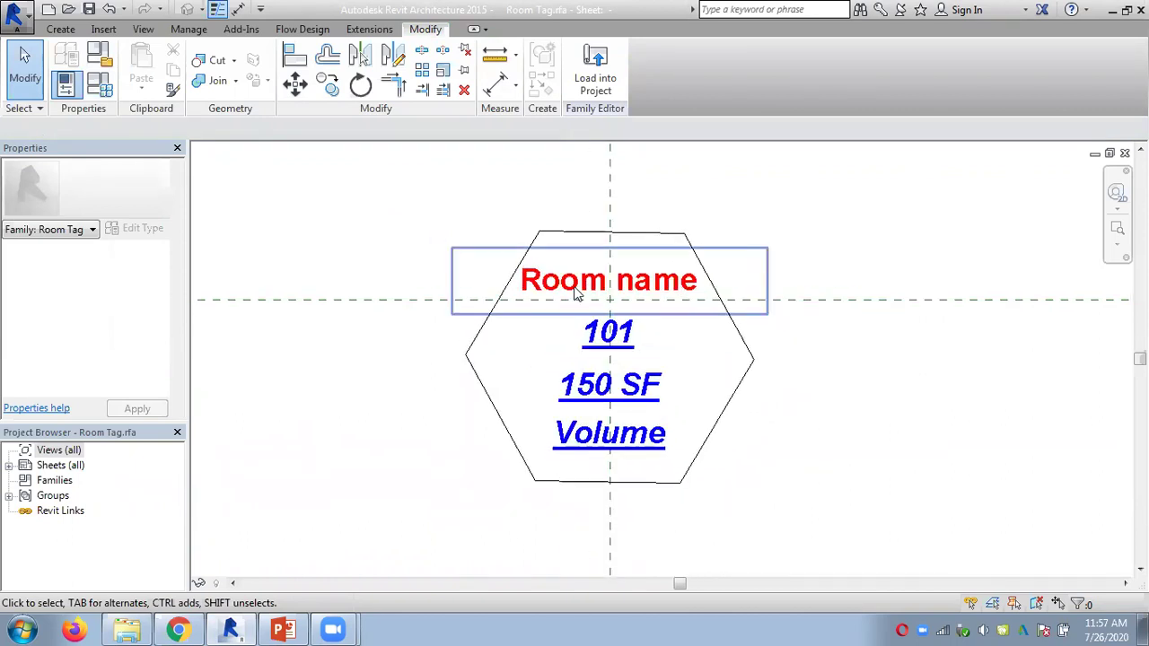
{"action": "left_click", "coordinate": [631, 458]}
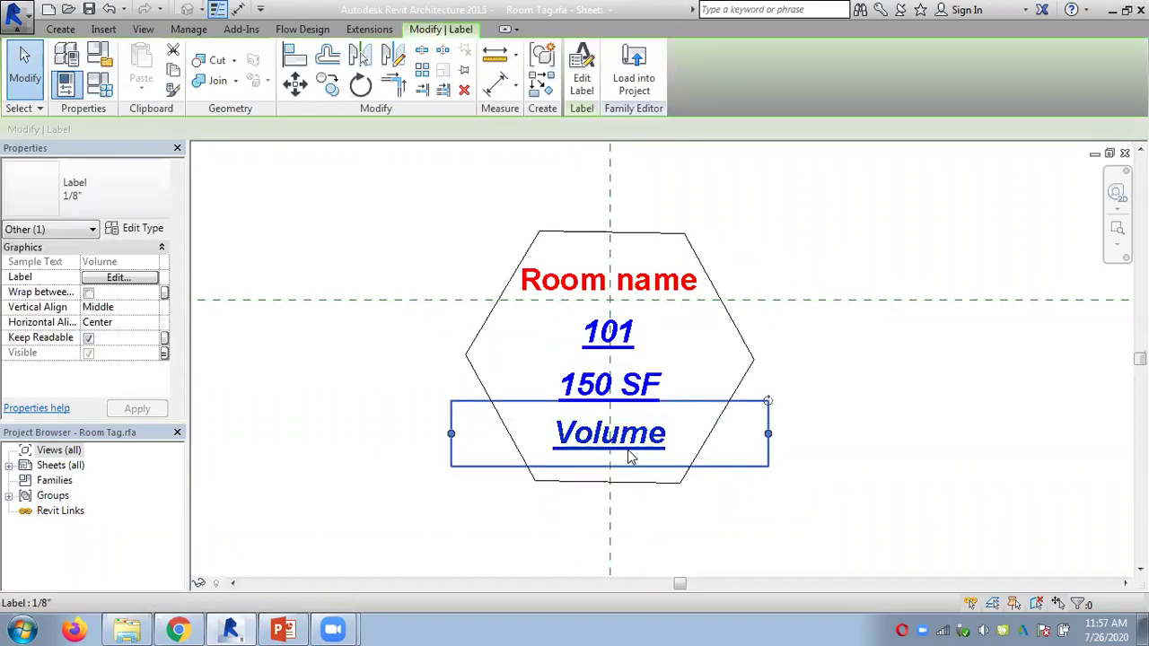
{"action": "key", "text": "Delete"}
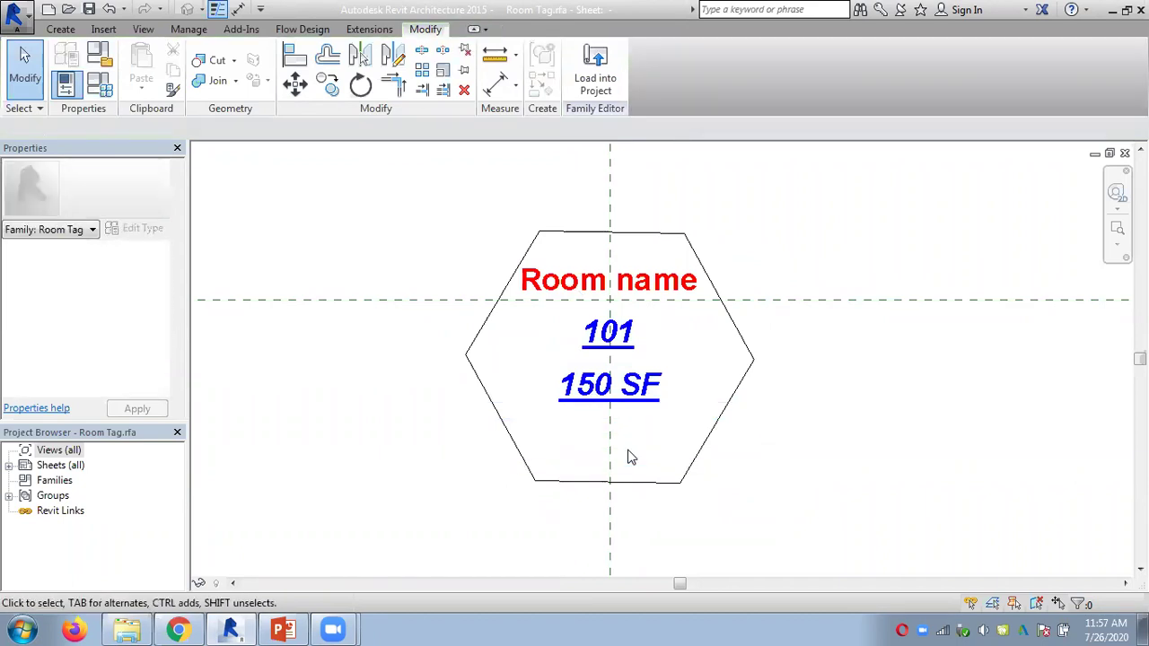
Reload the tag family overwriting the old version, then reopen it for editing from Room 1's tag.
{"action": "left_click", "coordinate": [607, 86]}
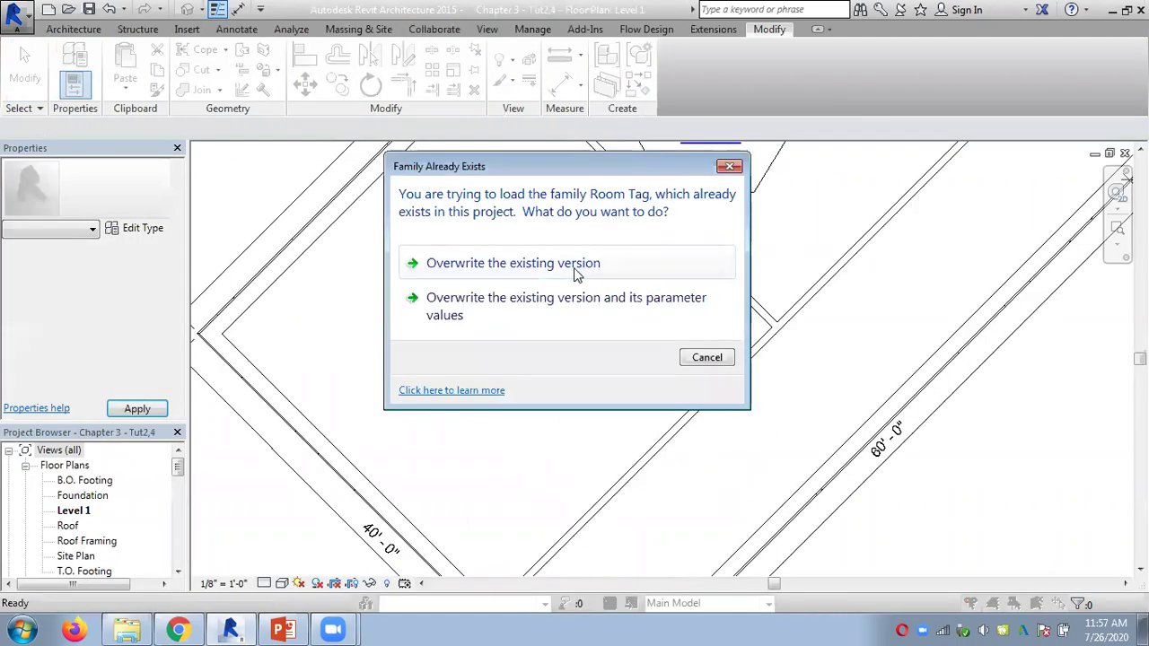
{"action": "left_click", "coordinate": [575, 271]}
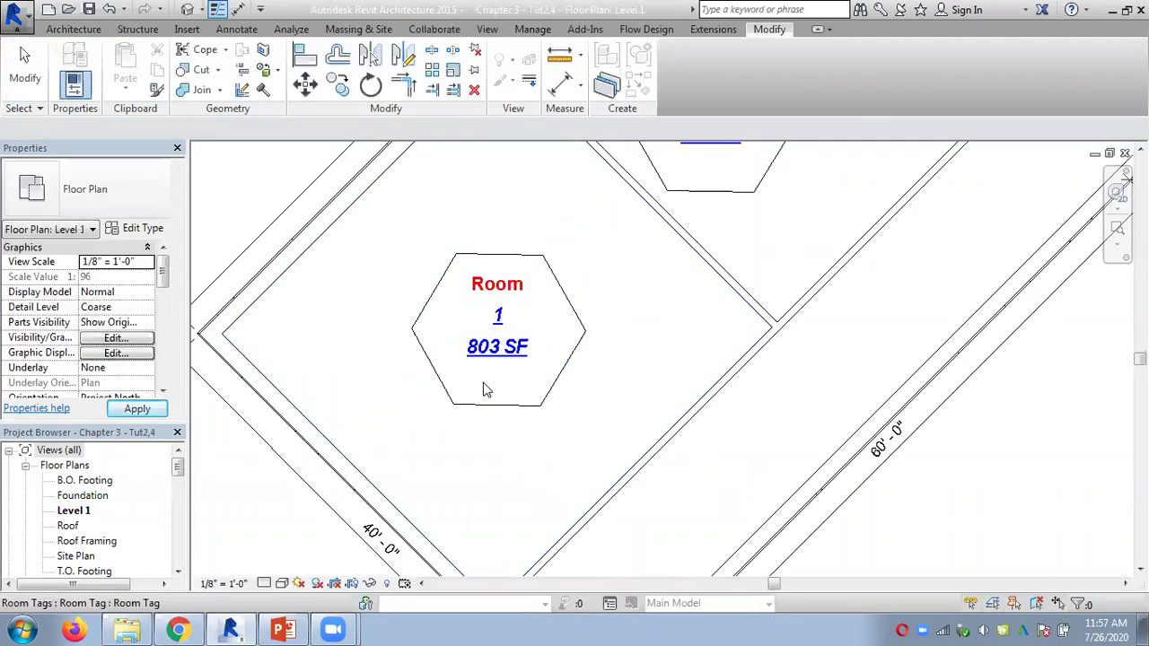
{"action": "left_click", "coordinate": [571, 361]}
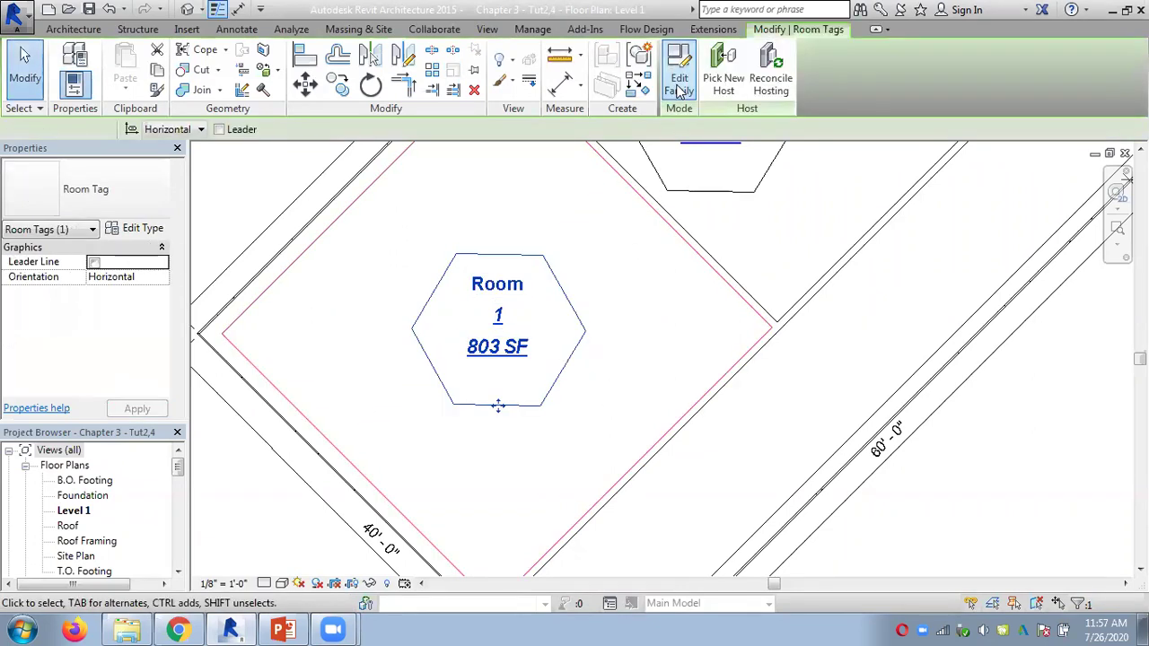
{"action": "left_click", "coordinate": [678, 78]}
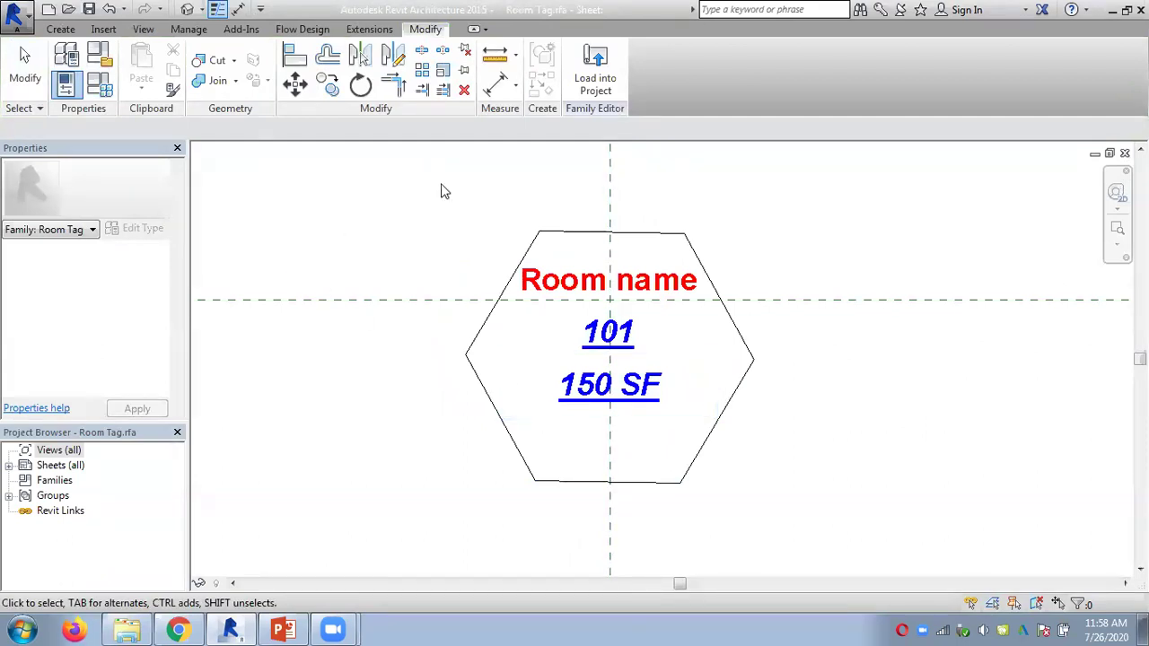
{"action": "left_click", "coordinate": [57, 30]}
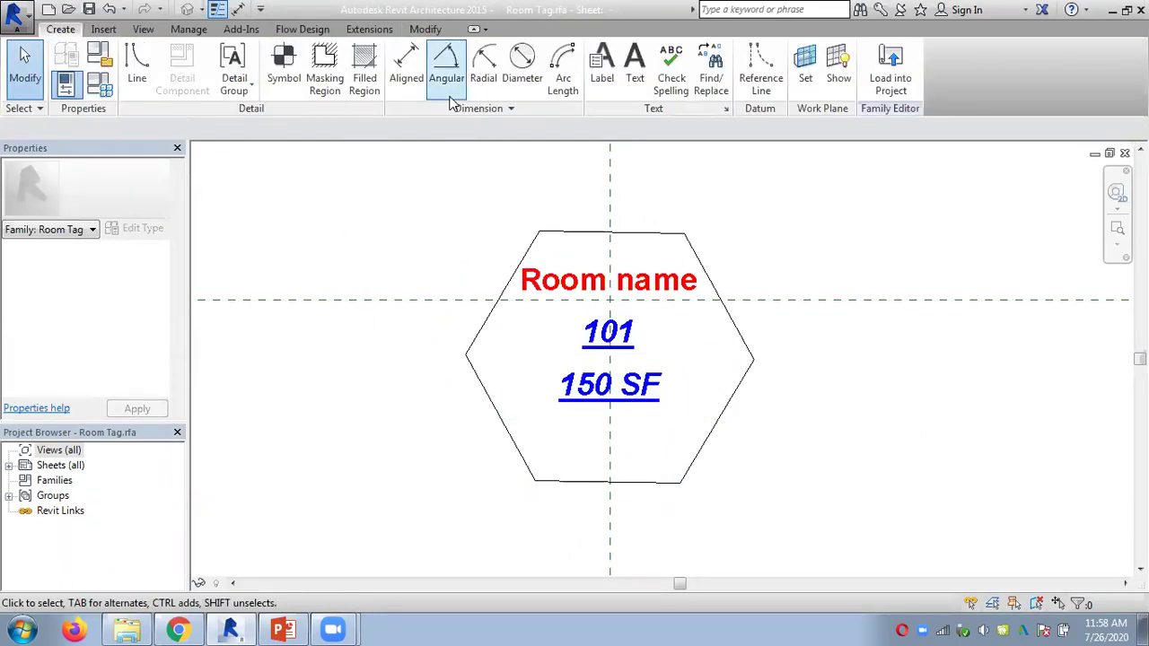
Add a Level label beneath 150 SF in the hexagon and load the family into the project.
{"action": "left_click", "coordinate": [603, 73]}
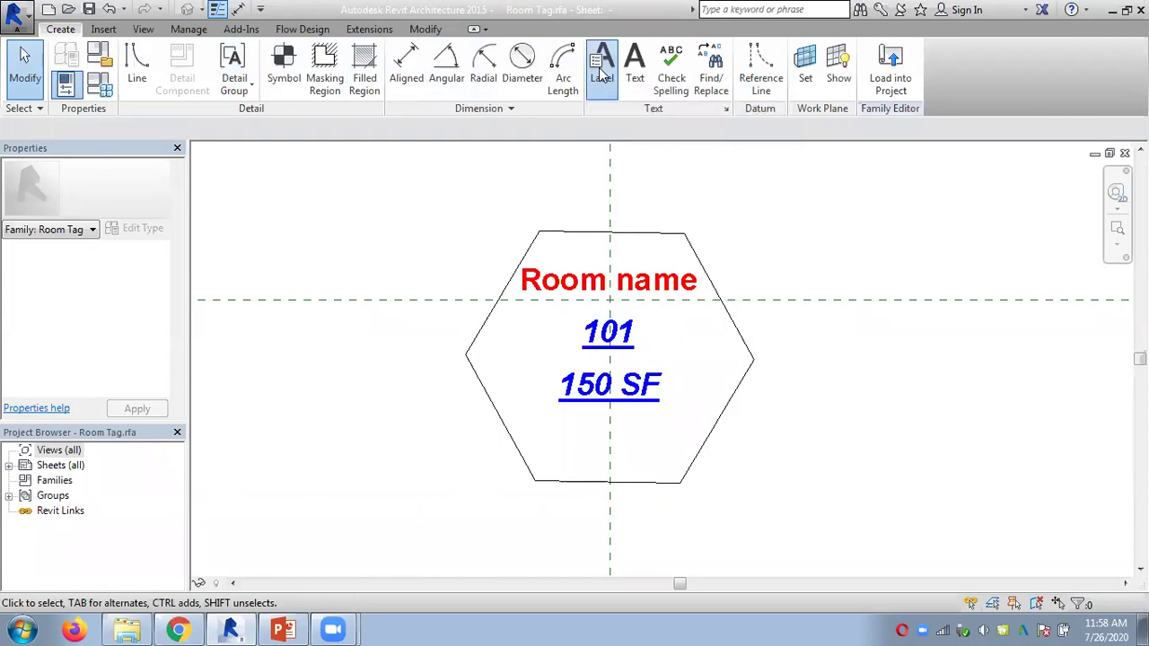
{"action": "left_click", "coordinate": [602, 436]}
{"action": "mouse_move", "coordinate": [427, 300]}
{"action": "left_mouse_down"}
{"action": "mouse_move", "coordinate": [424, 335]}
{"action": "mouse_move", "coordinate": [425, 291]}
{"action": "left_mouse_up"}
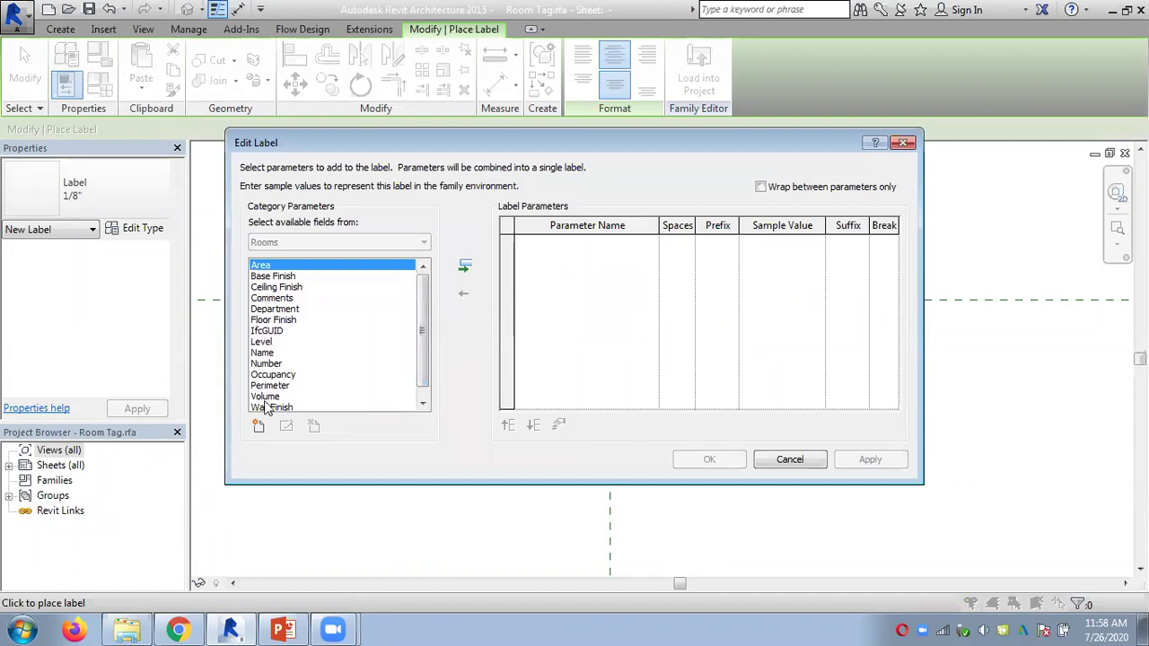
{"action": "left_click", "coordinate": [262, 342]}
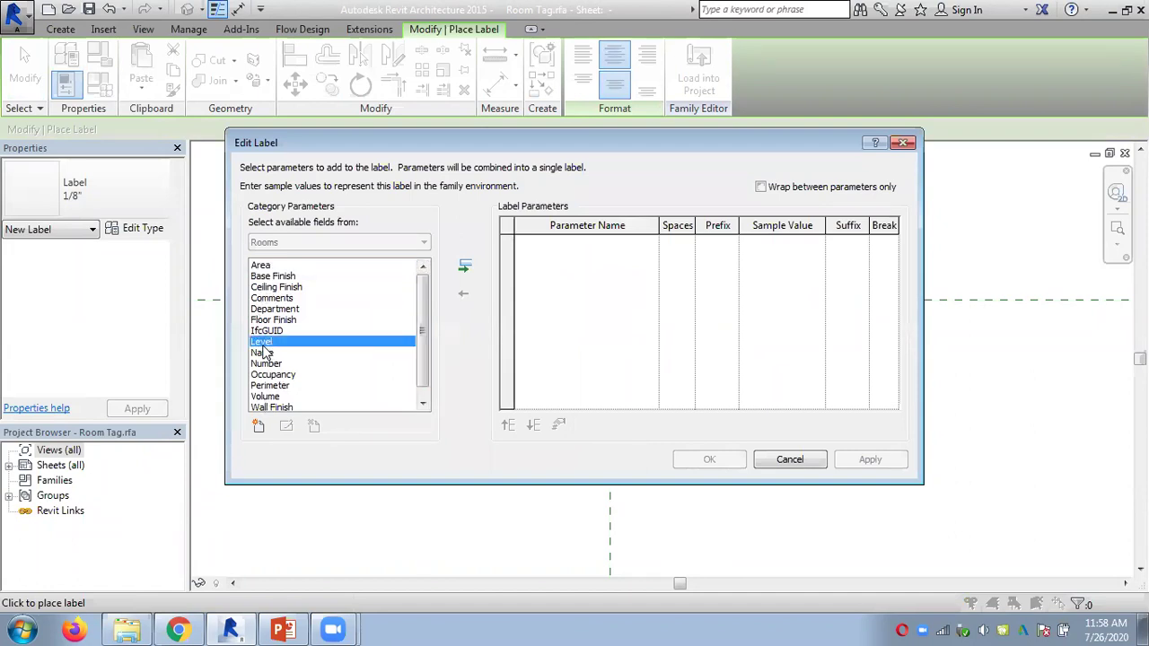
{"action": "left_click", "coordinate": [465, 269]}
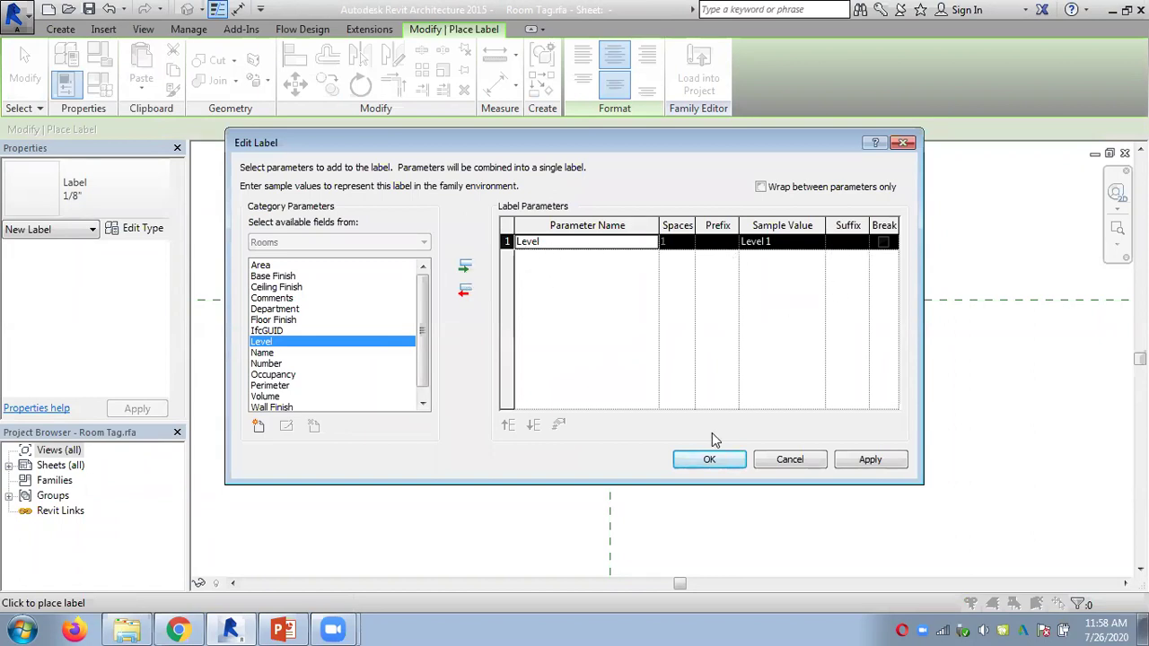
{"action": "left_click", "coordinate": [709, 460]}
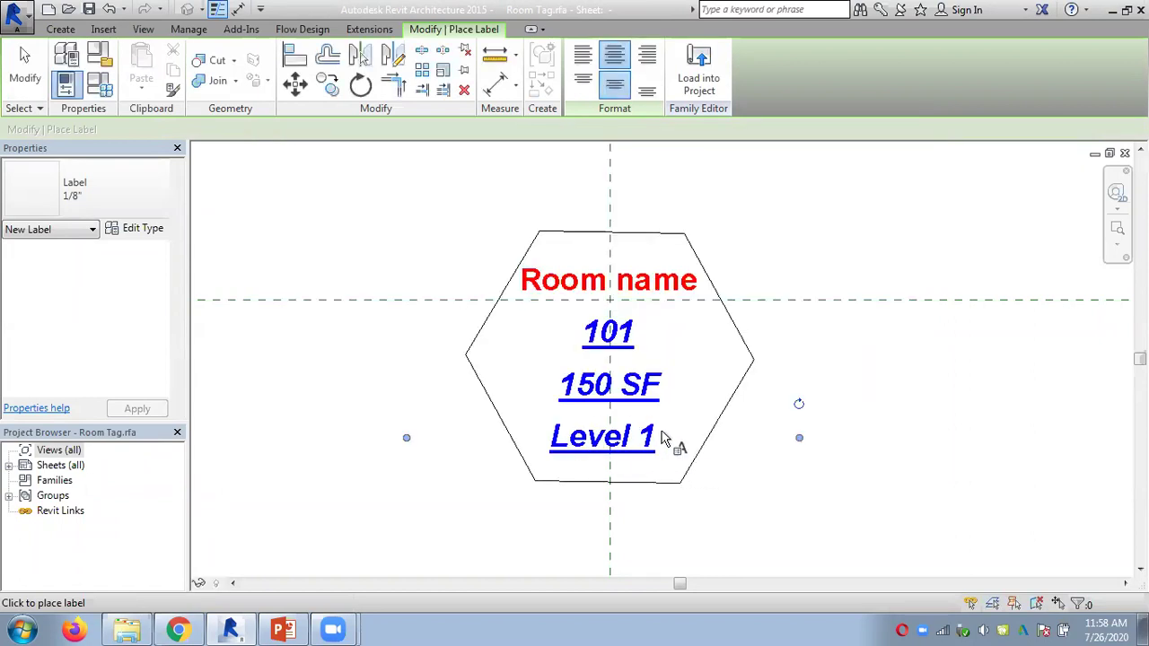
{"action": "left_click", "coordinate": [698, 76]}
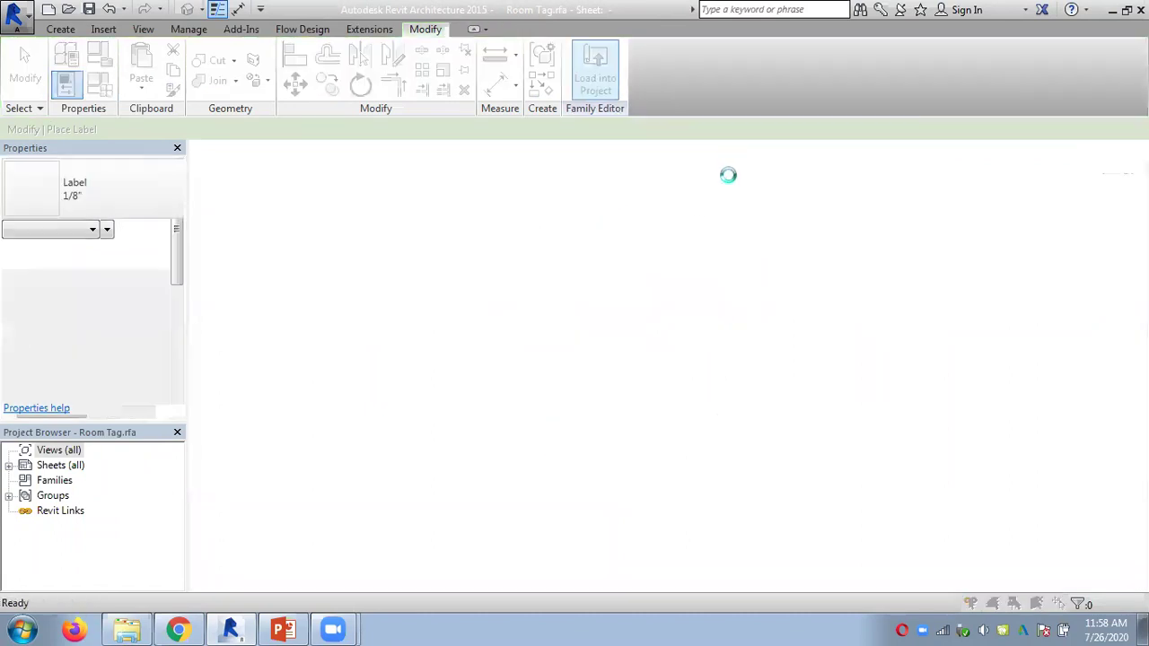
Overwrite the existing Room Tag family, then select Room 1's tag and edit its family again.
{"action": "left_click", "coordinate": [595, 190]}
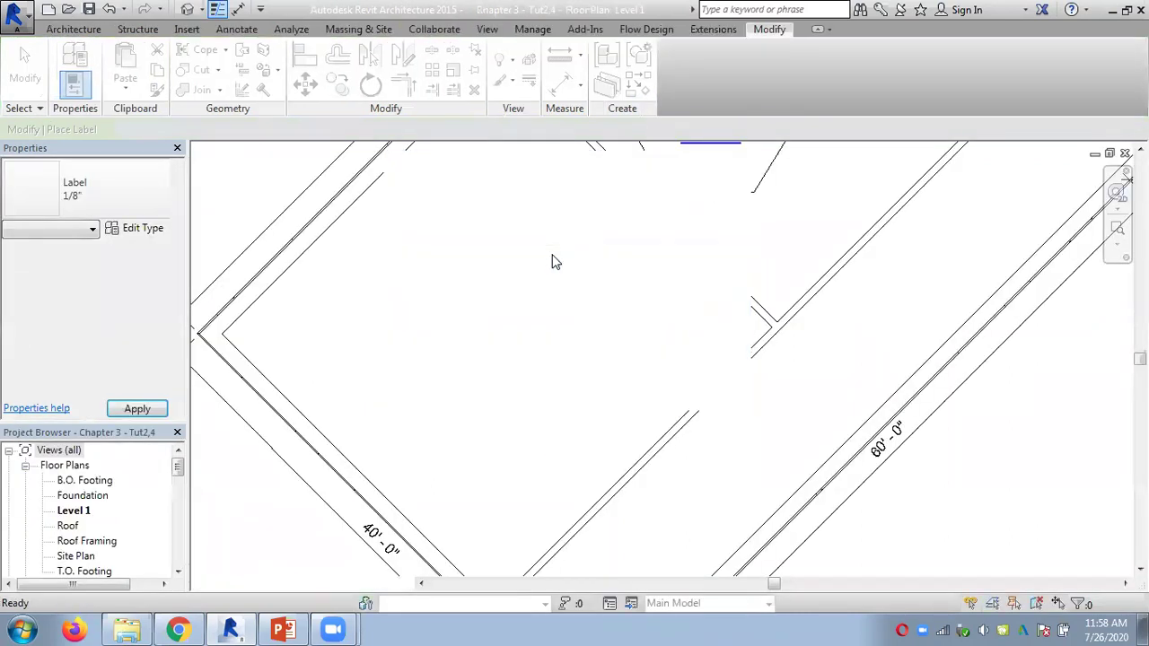
{"action": "scroll", "coordinate": [622, 336], "scroll_direction": "down", "scroll_amount": 3}
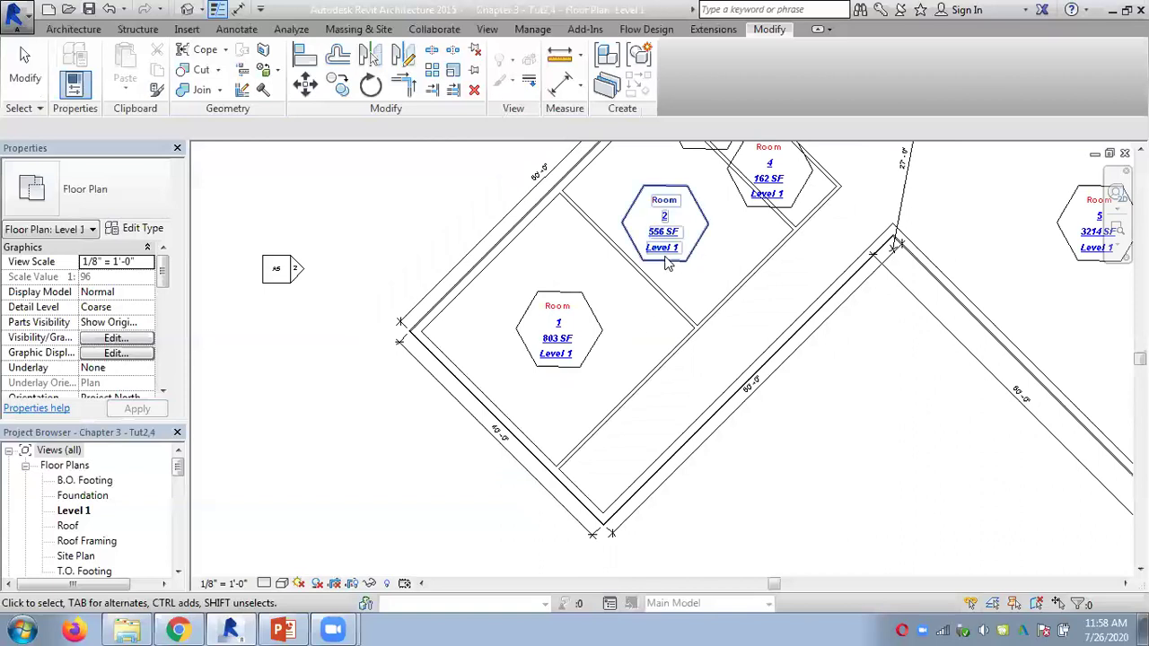
{"action": "scroll", "coordinate": [667, 262], "scroll_direction": "up", "scroll_amount": 4}
{"action": "scroll", "coordinate": [571, 395], "scroll_direction": "down", "scroll_amount": 2}
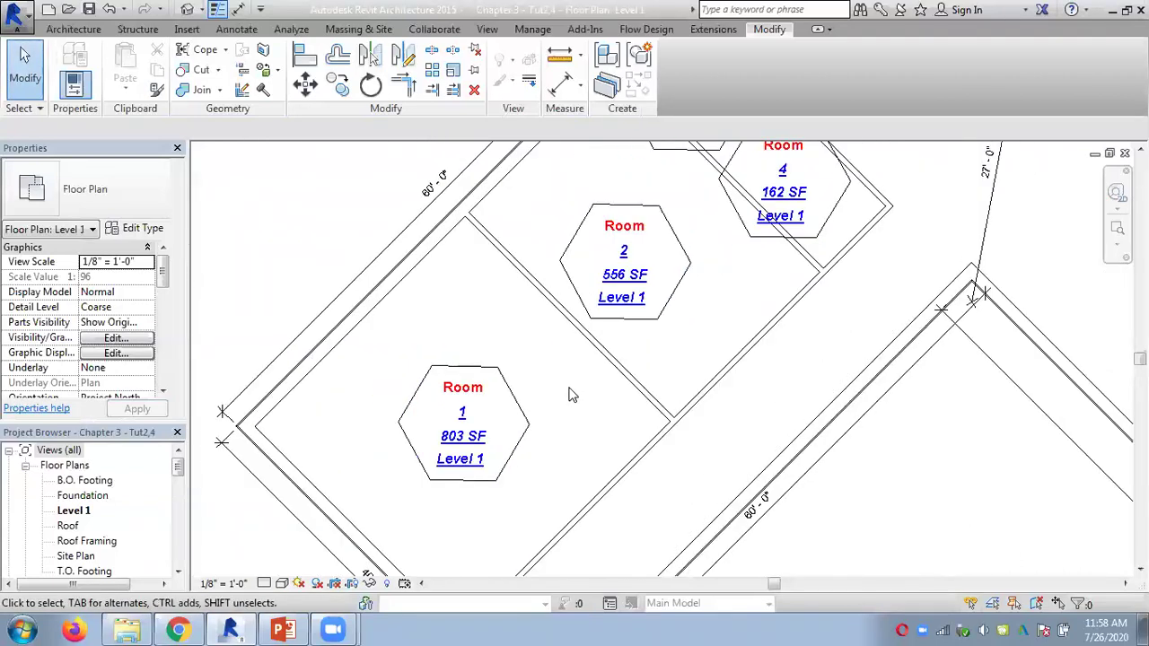
{"action": "scroll", "coordinate": [656, 352], "scroll_direction": "up", "scroll_amount": 2}
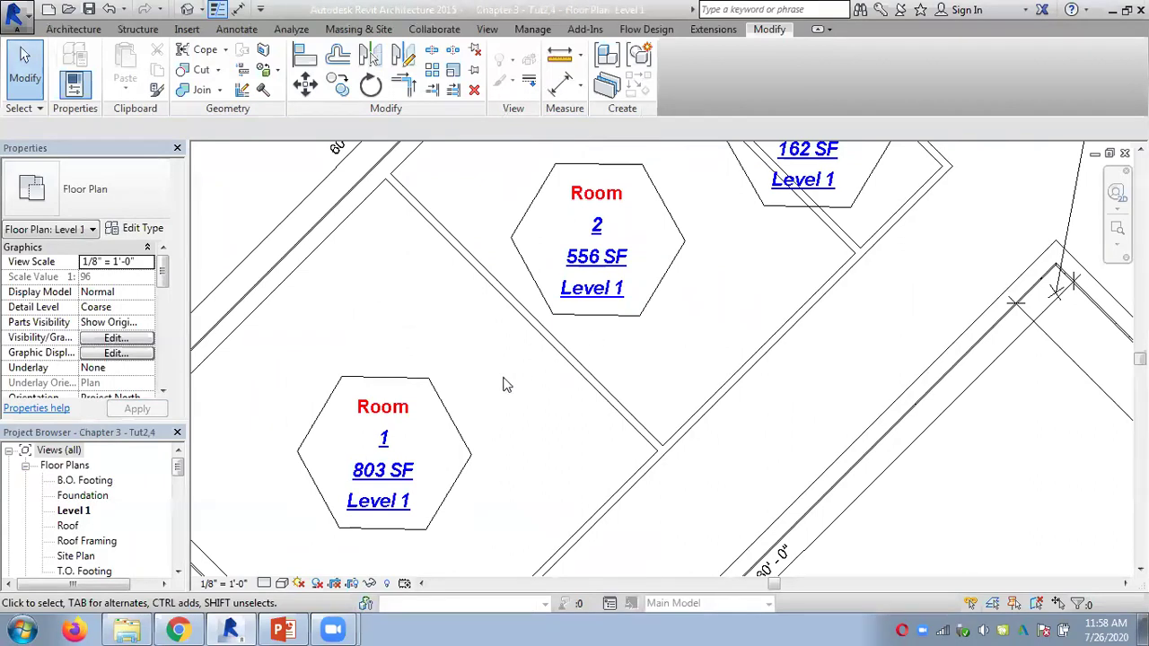
{"action": "left_click", "coordinate": [458, 430]}
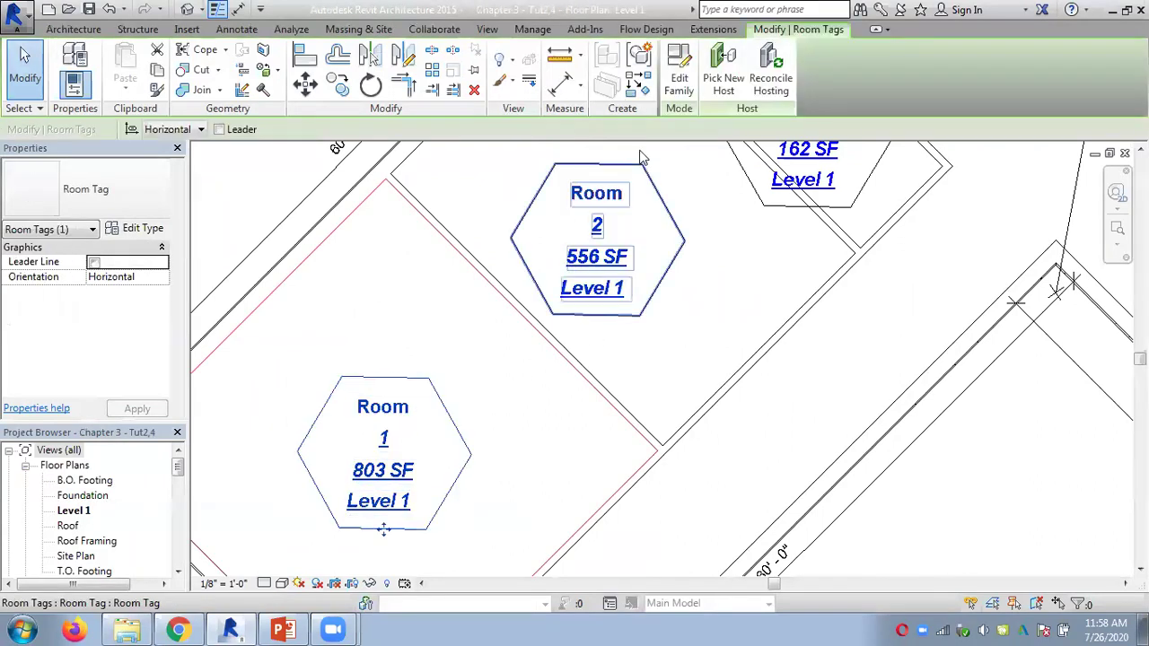
{"action": "left_click", "coordinate": [684, 81]}
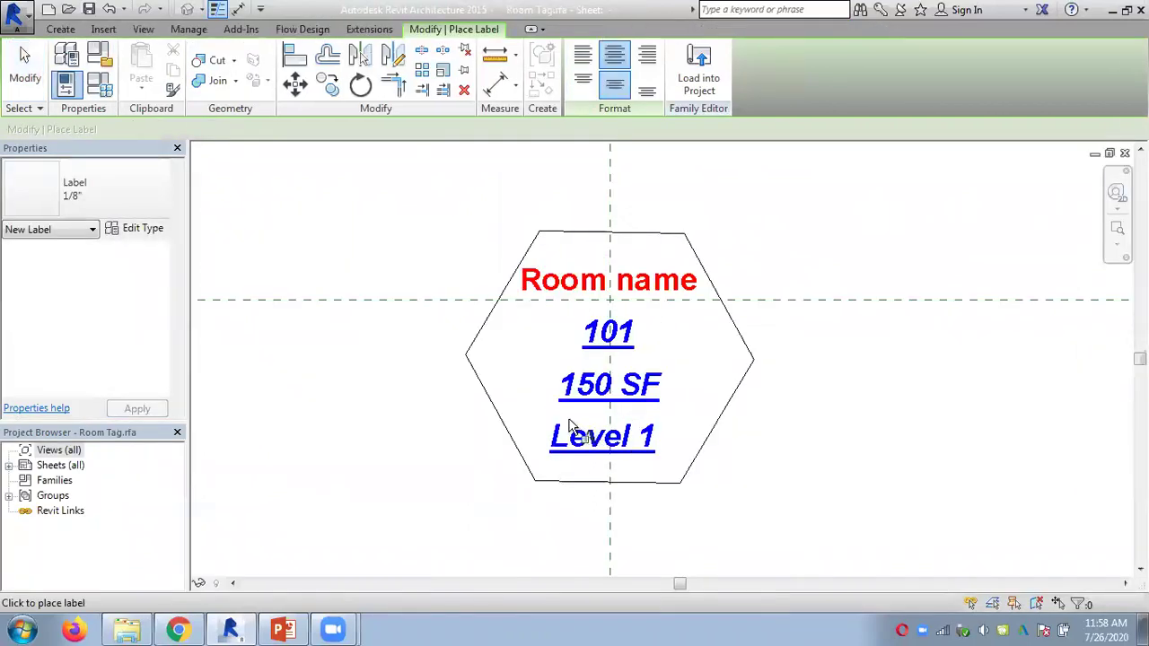
Replace the tag's Level label with Volume and reload the family, overwriting the existing version.
{"action": "key", "text": "Escape"}
{"action": "left_click", "coordinate": [561, 423]}
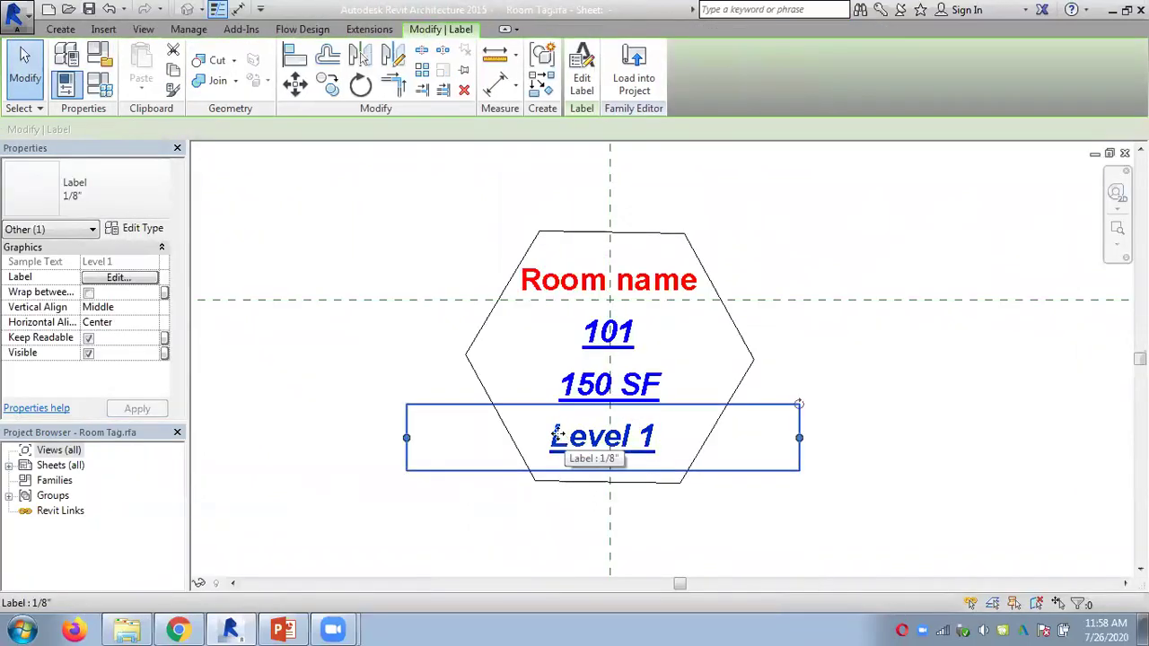
{"action": "left_click", "coordinate": [588, 92]}
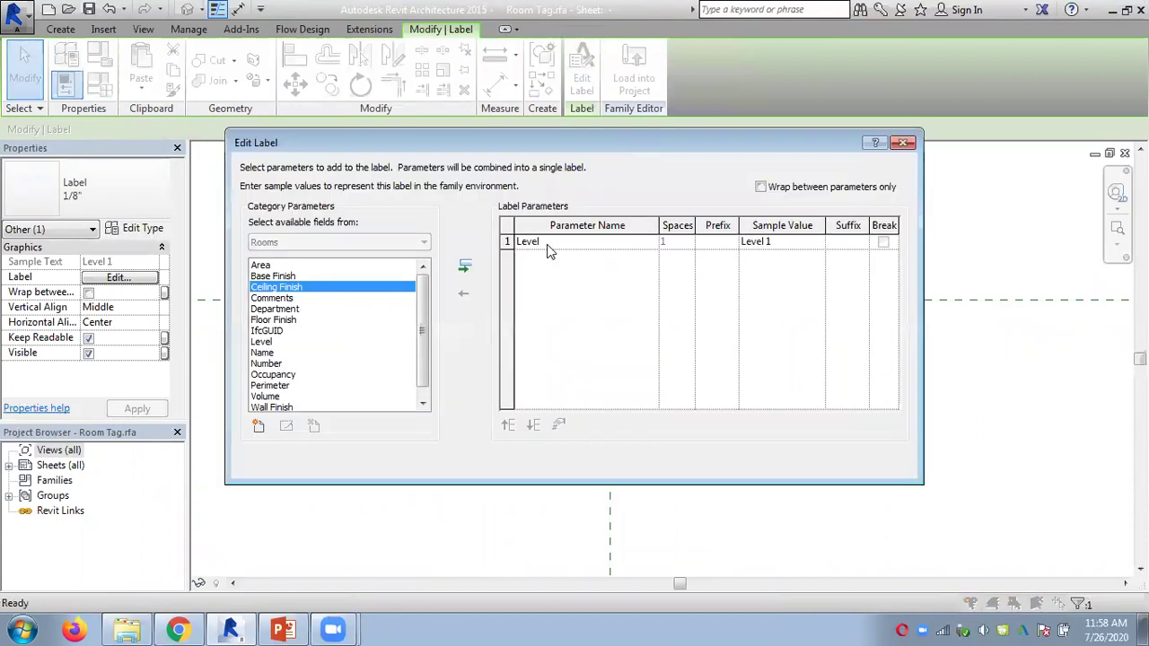
{"action": "left_click", "coordinate": [465, 292]}
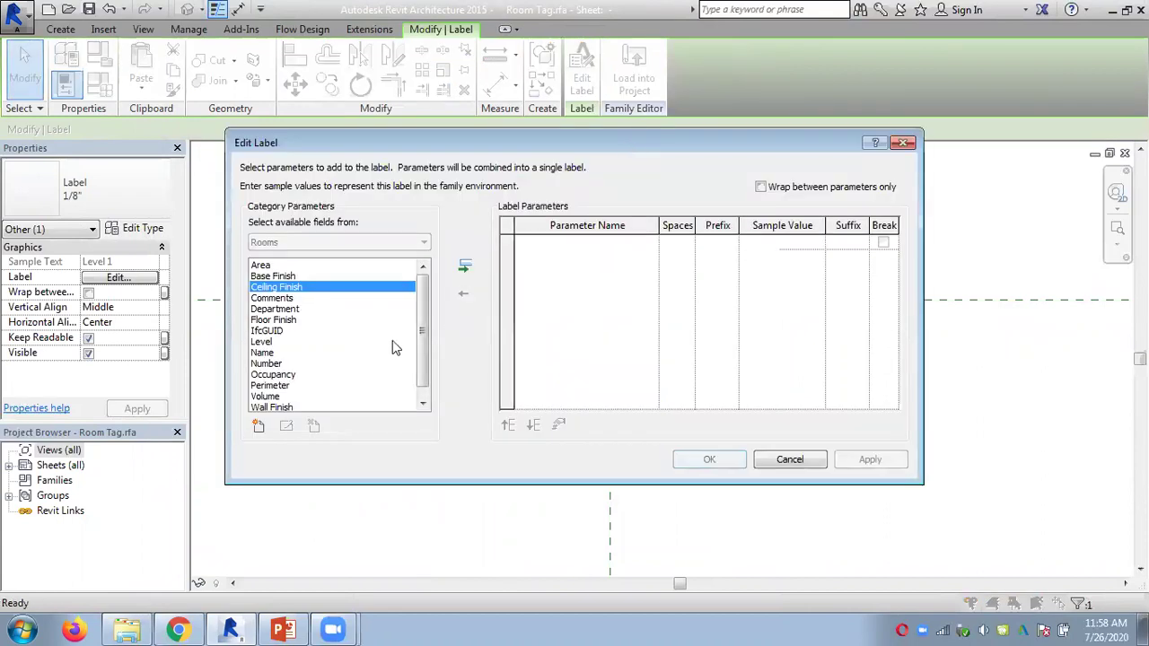
{"action": "scroll", "coordinate": [290, 399], "scroll_direction": "down", "scroll_amount": 1}
{"action": "left_click", "coordinate": [269, 386]}
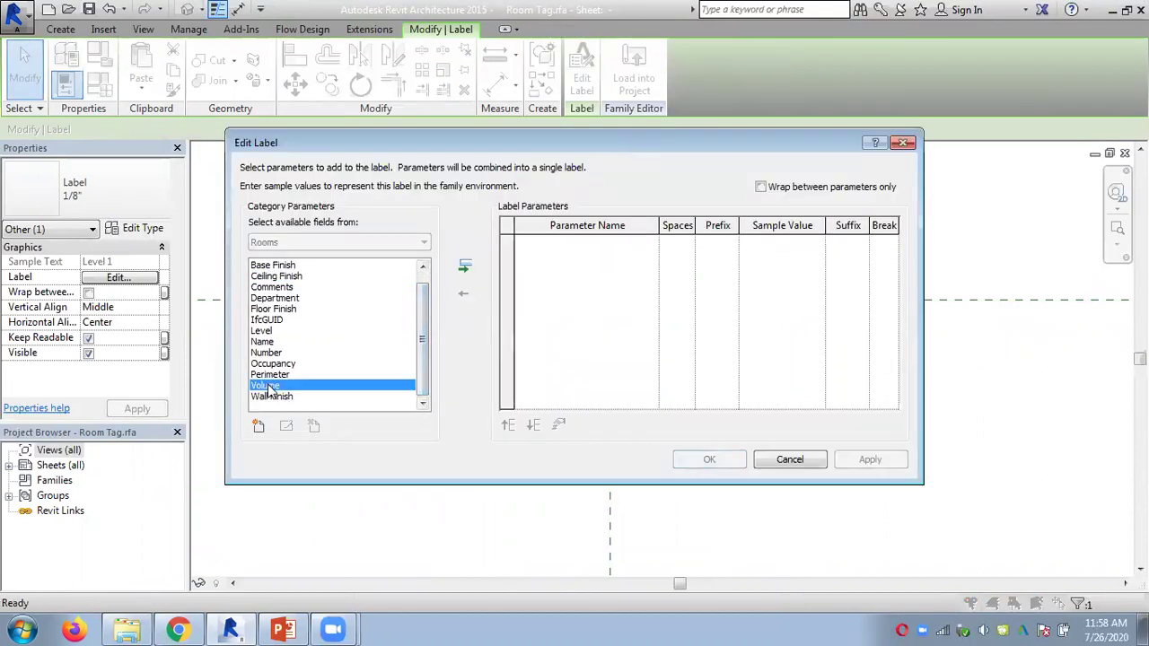
{"action": "left_click", "coordinate": [464, 266]}
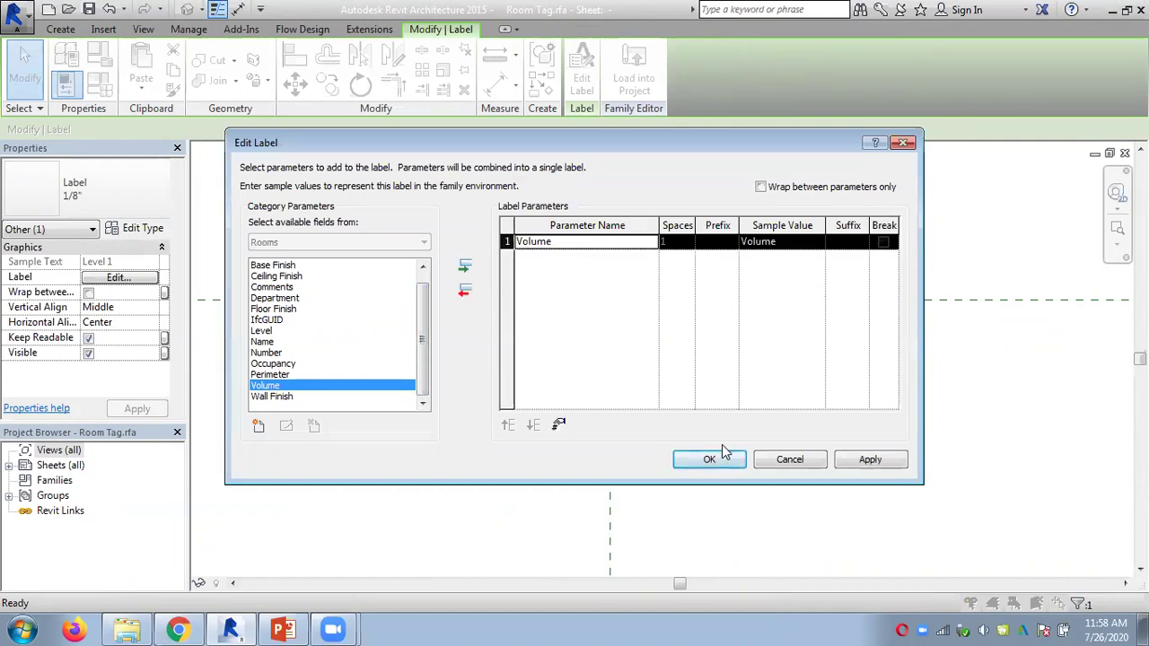
{"action": "left_click", "coordinate": [718, 456]}
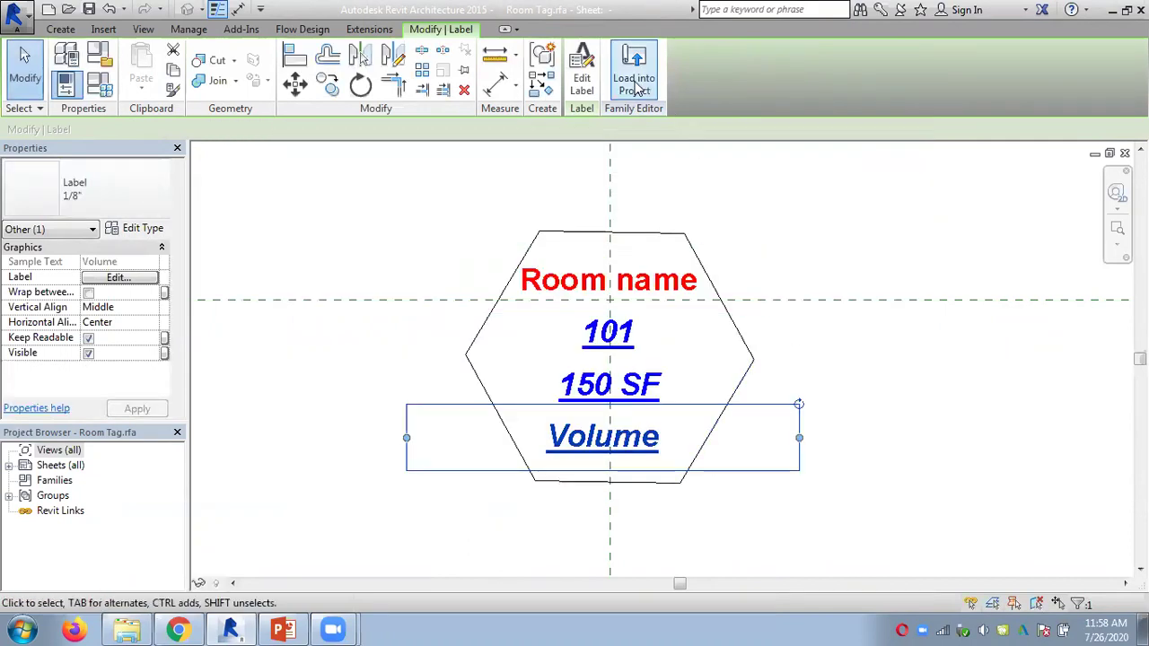
{"action": "left_click", "coordinate": [636, 87]}
{"action": "left_click", "coordinate": [530, 263]}
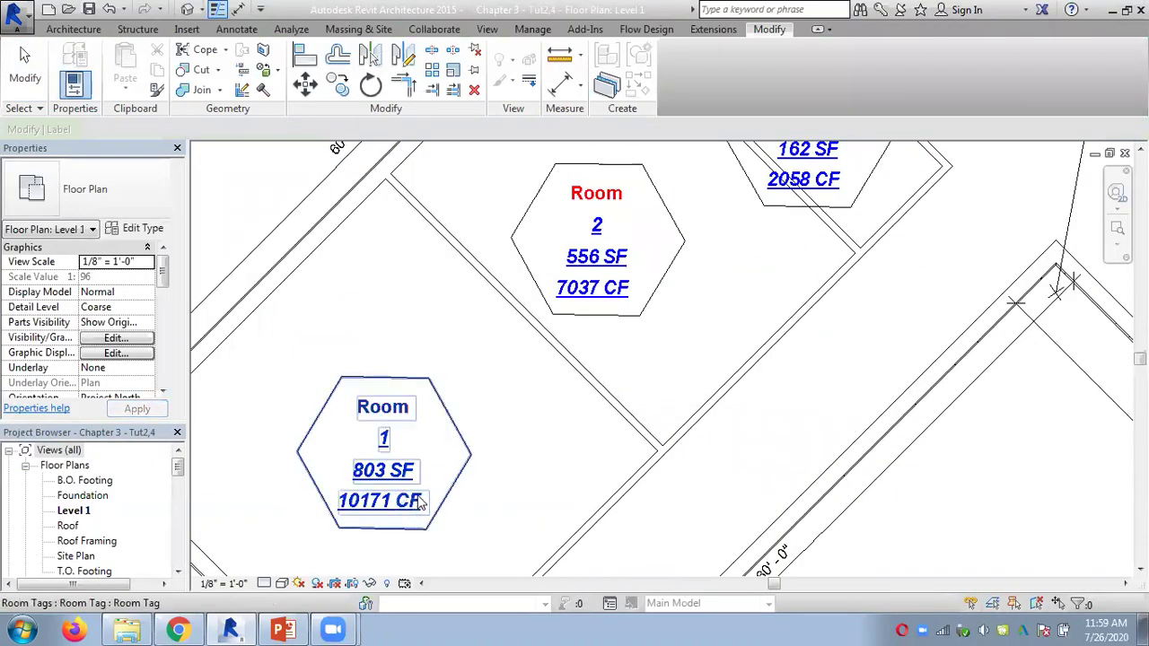
Set the project's Volume unit symbol to ft³ in Project Units.
{"action": "left_click", "coordinate": [464, 446]}
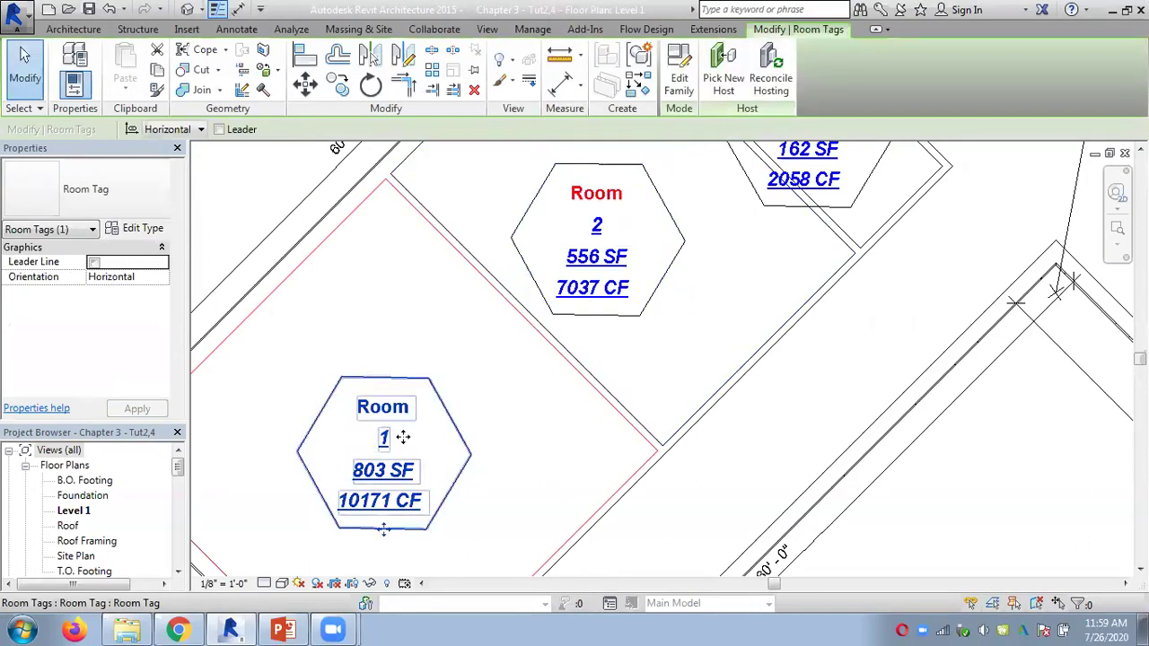
{"action": "key", "text": "Escape"}
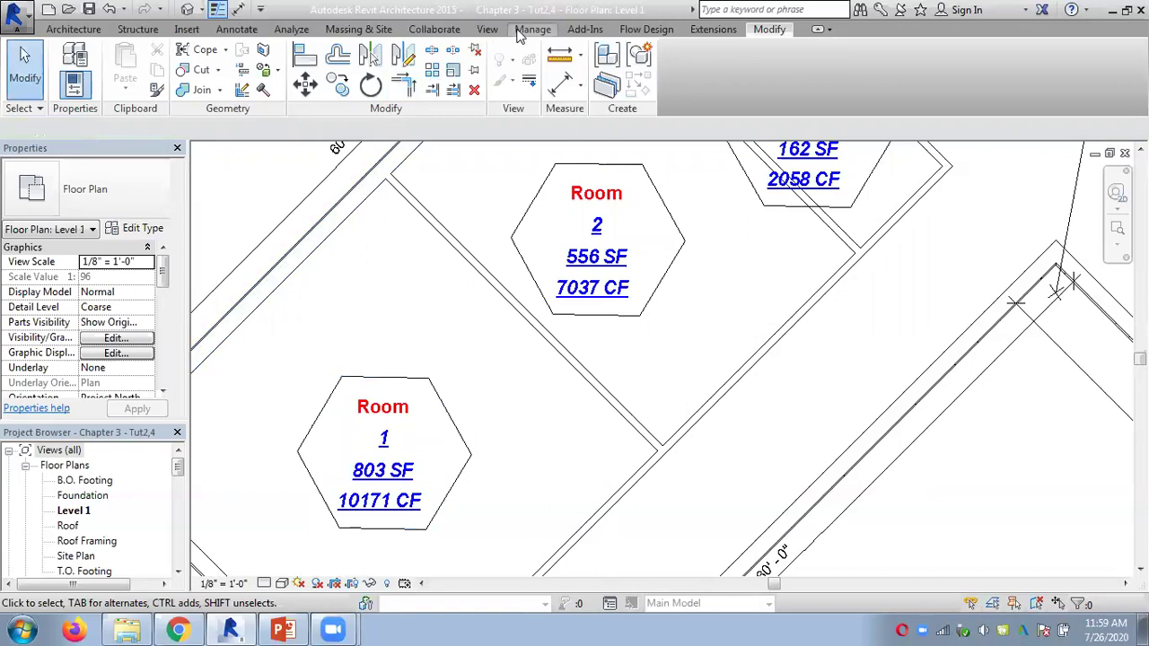
{"action": "left_click", "coordinate": [521, 31]}
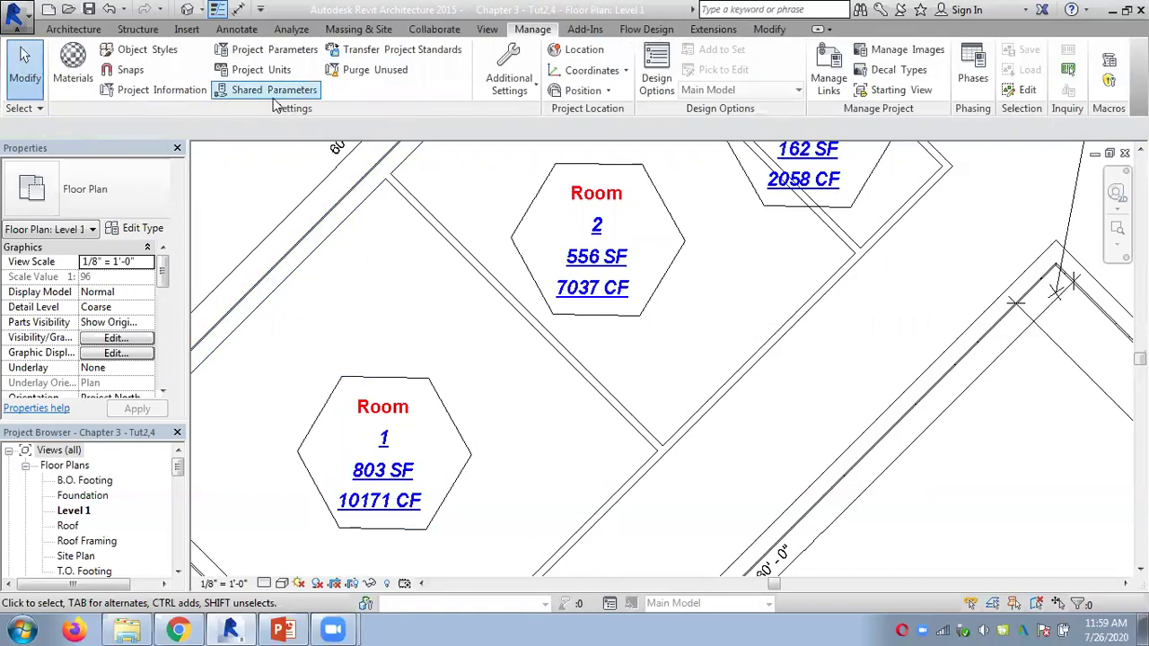
{"action": "left_click", "coordinate": [260, 72]}
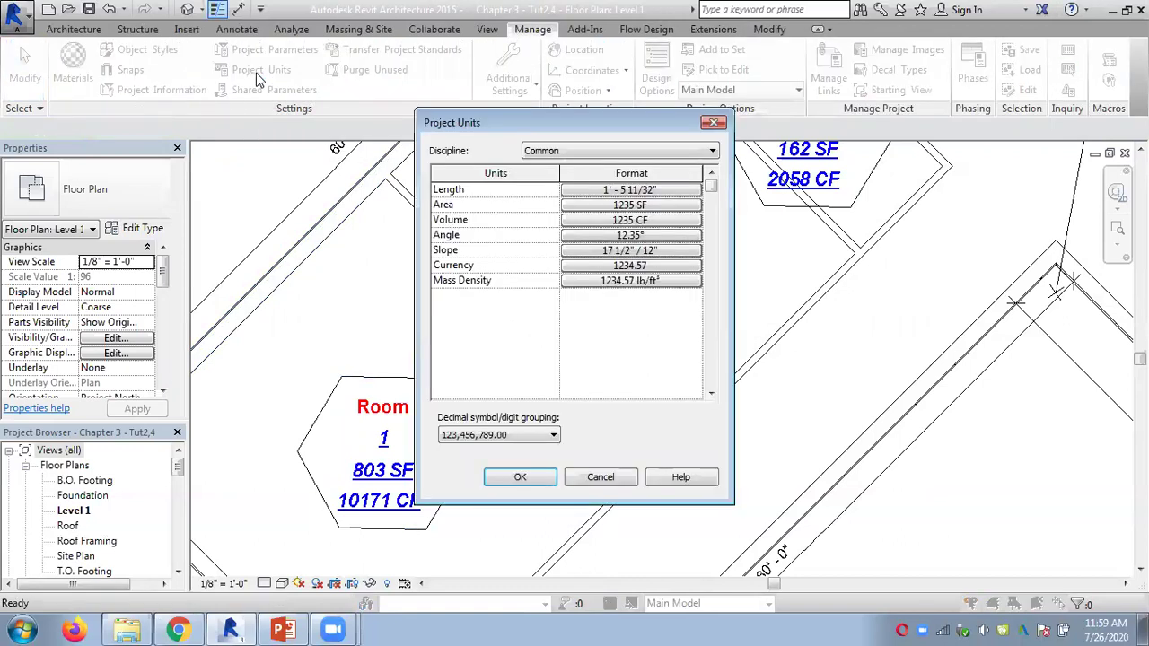
{"action": "left_click", "coordinate": [640, 222]}
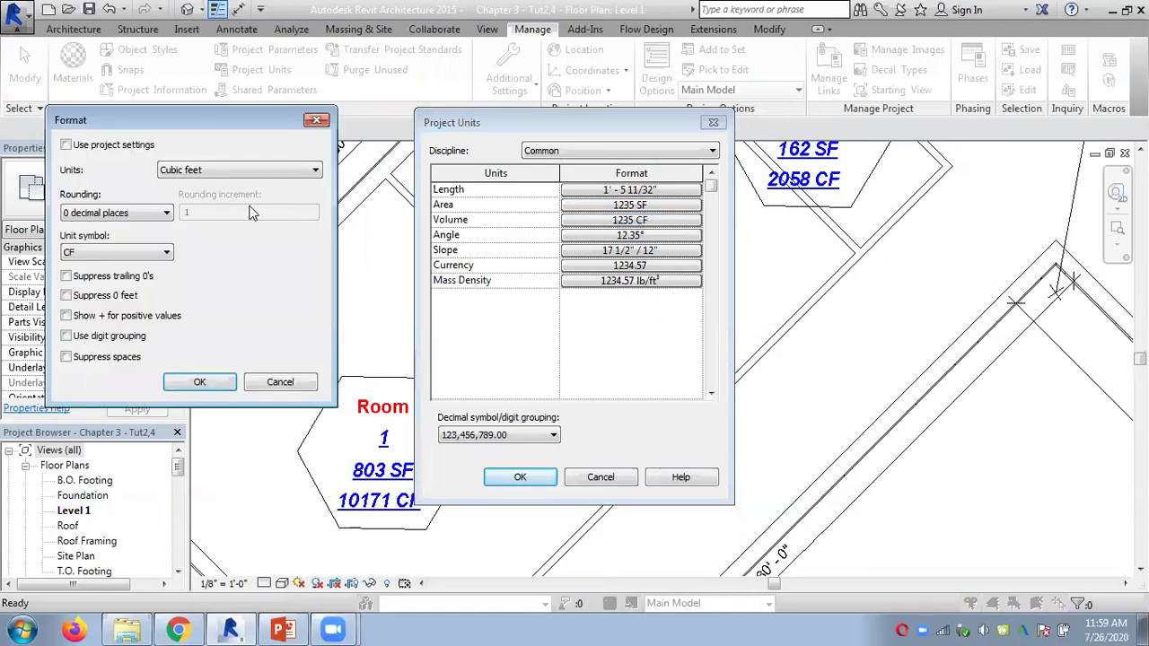
{"action": "left_click", "coordinate": [79, 255]}
{"action": "left_click", "coordinate": [77, 290]}
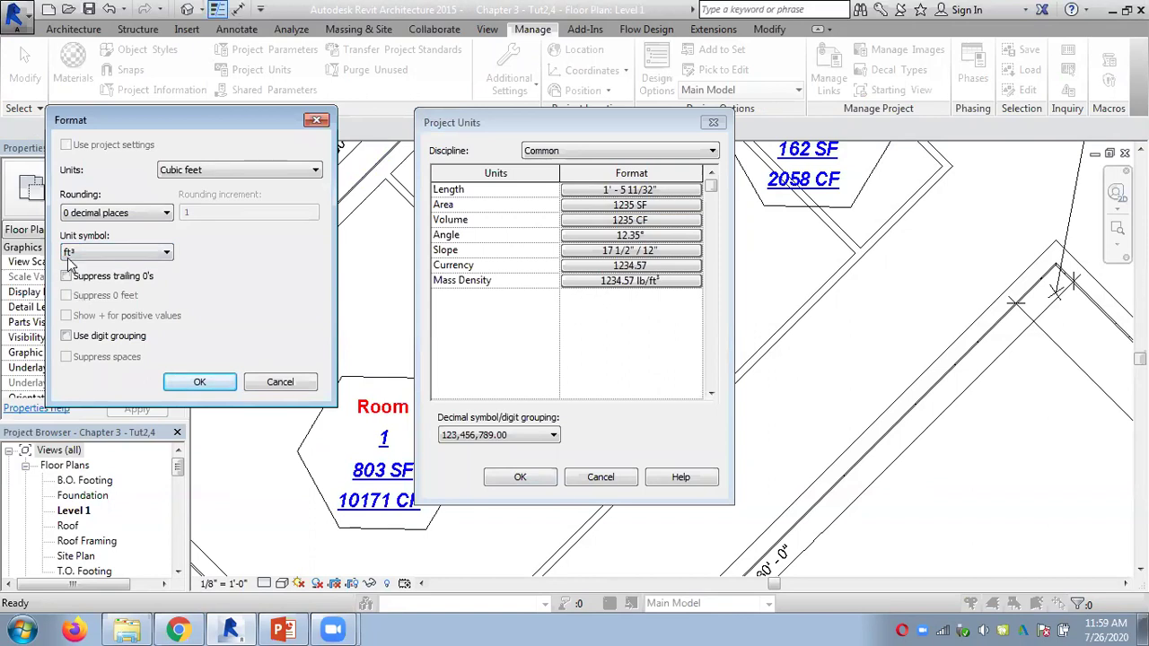
{"action": "left_click", "coordinate": [192, 386]}
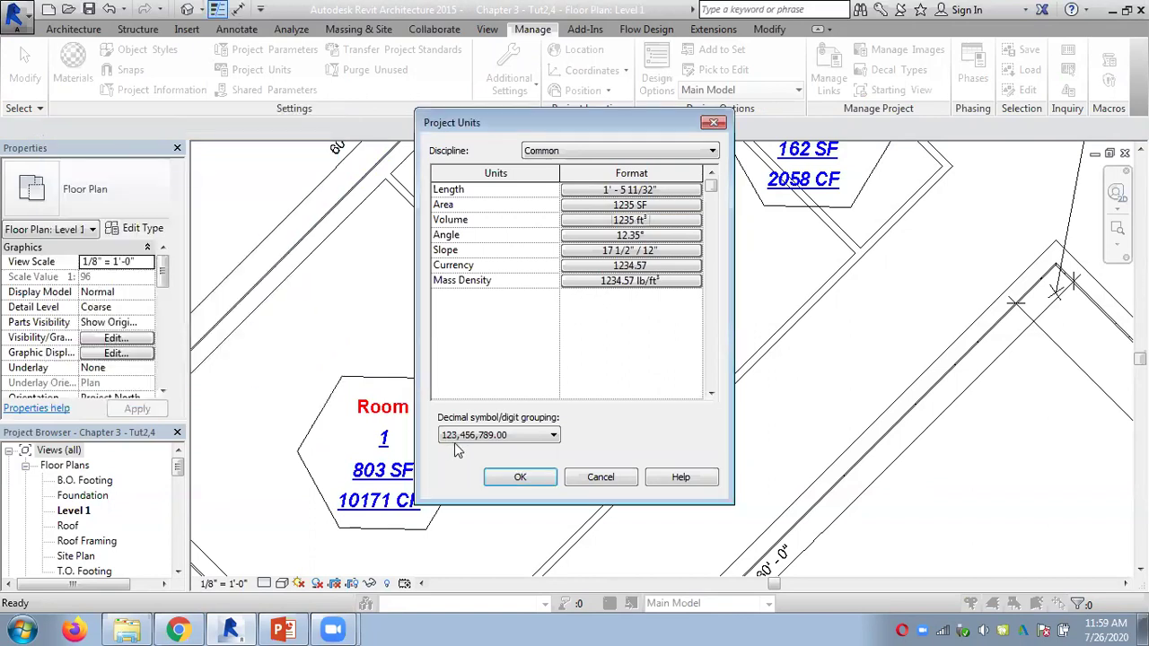
{"action": "left_click", "coordinate": [517, 476]}
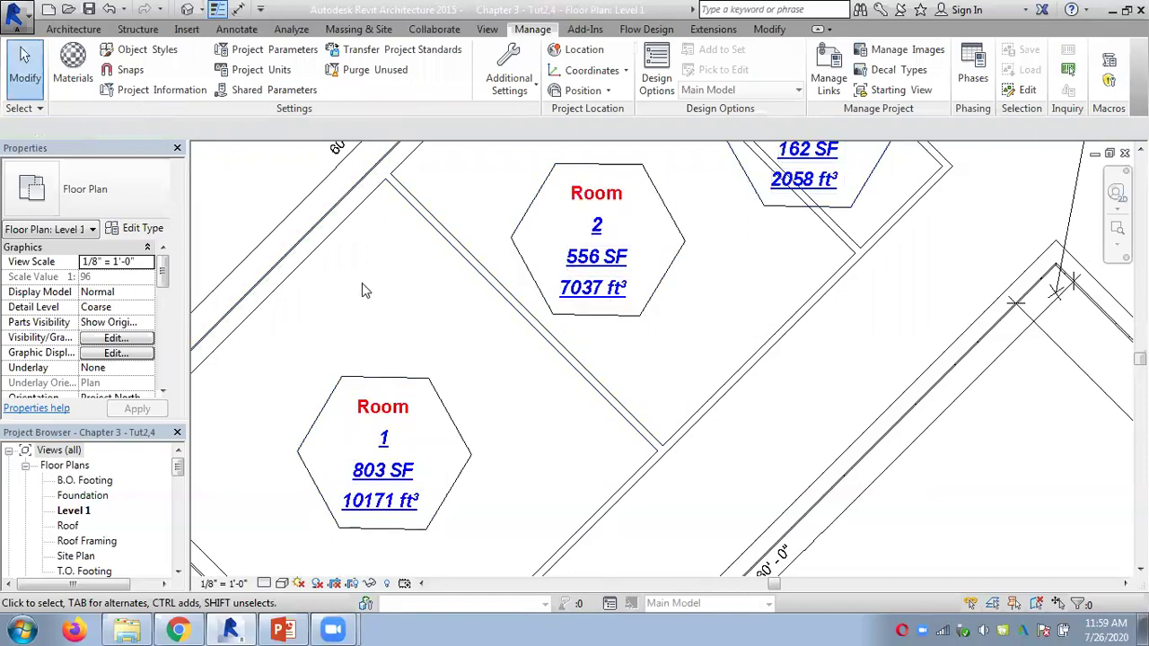
{"action": "left_click", "coordinate": [380, 384]}
{"action": "left_click", "coordinate": [225, 205]}
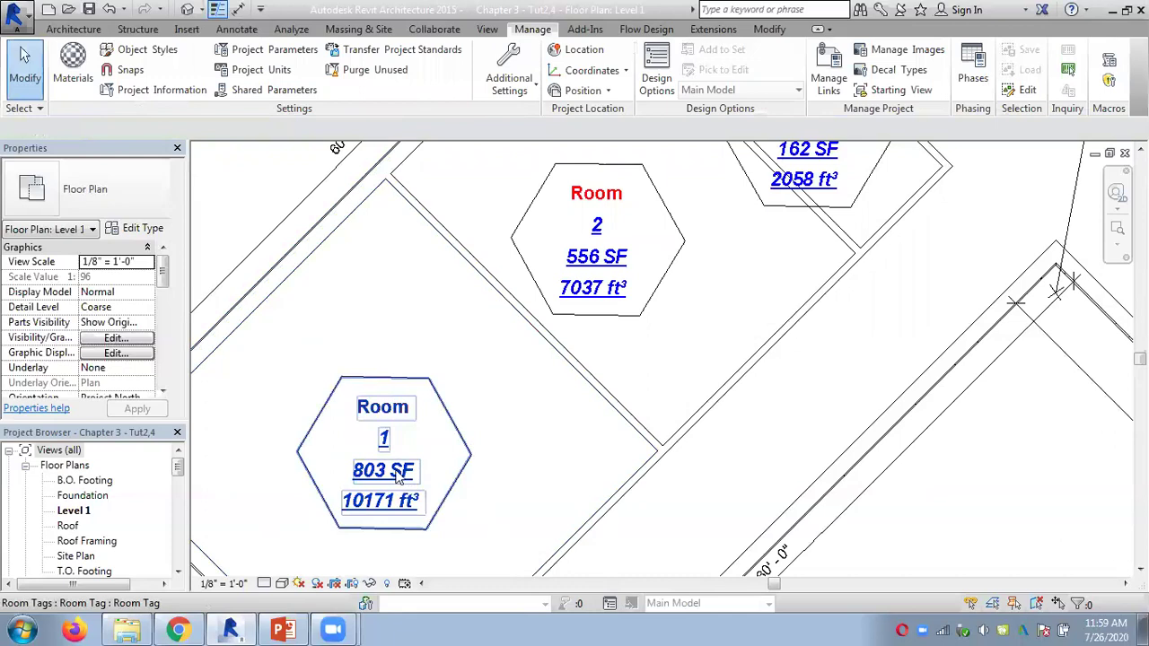
Remove the unit symbol from the project's Area format in Project Units.
{"action": "left_click", "coordinate": [255, 70]}
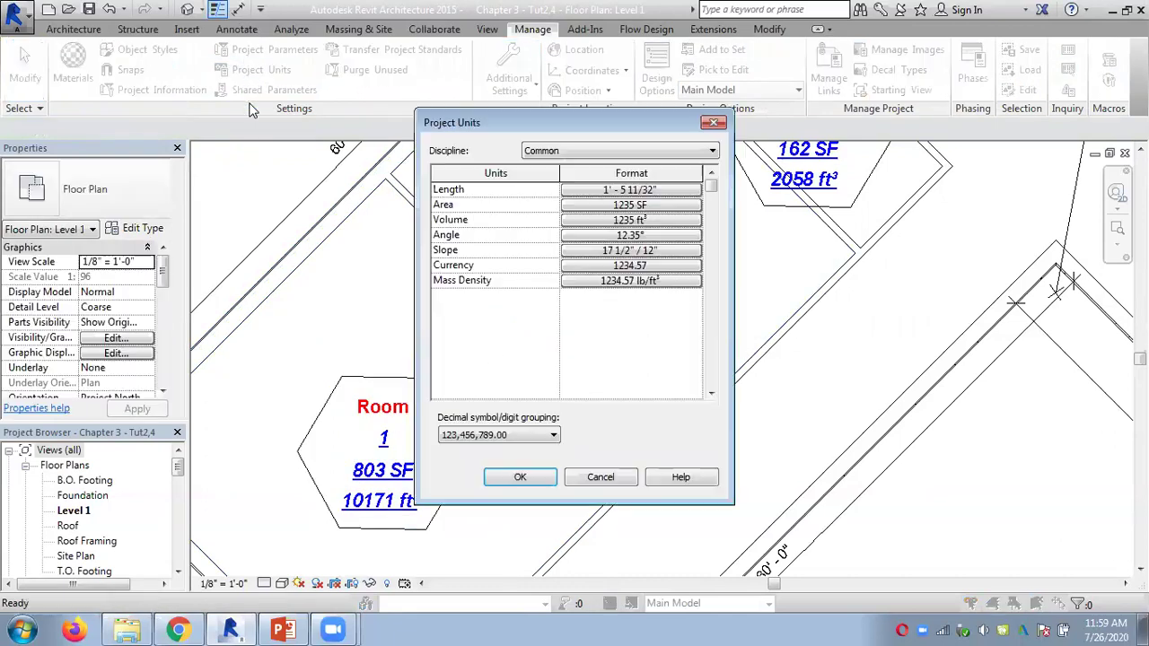
{"action": "left_click", "coordinate": [629, 205]}
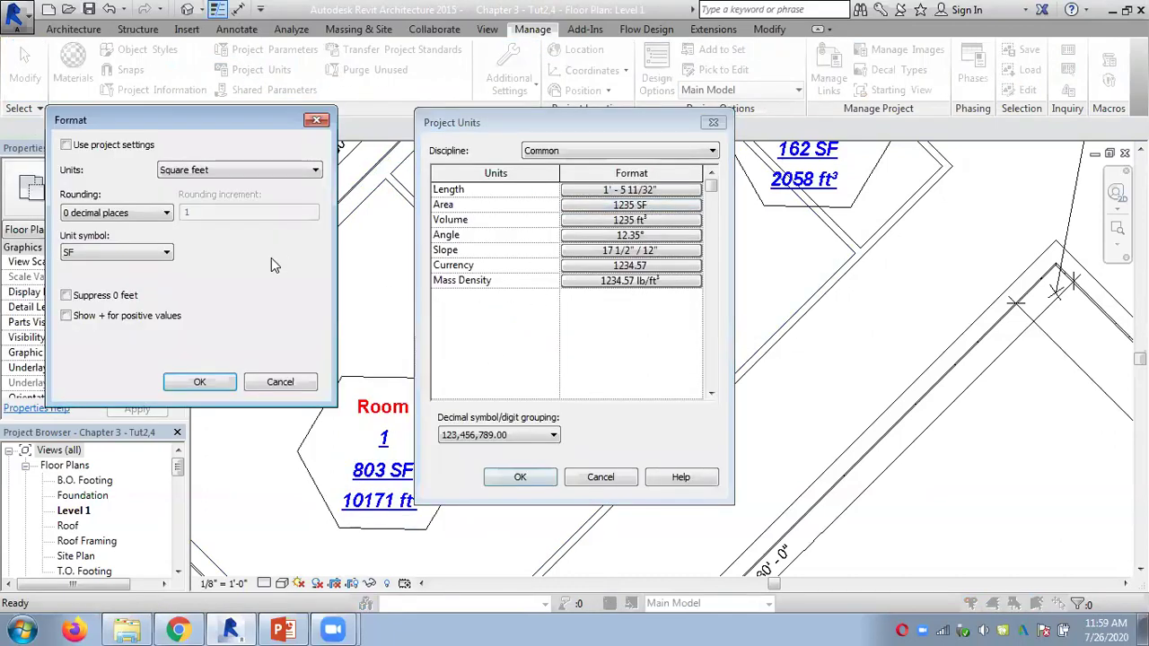
{"action": "left_click", "coordinate": [131, 253]}
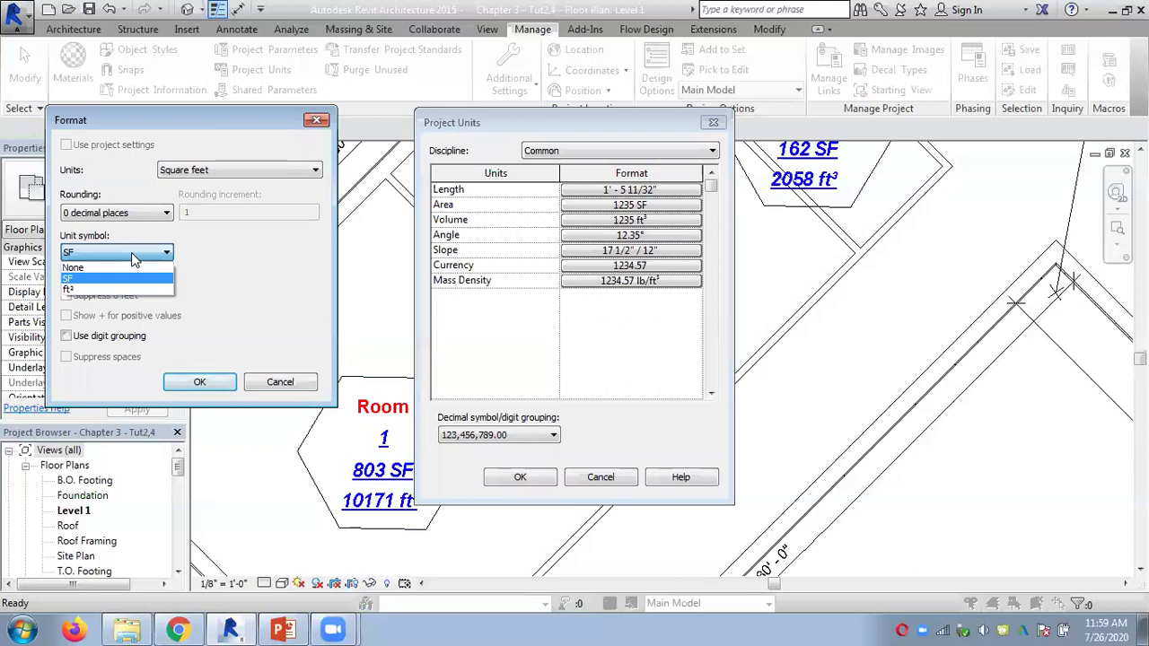
{"action": "left_click", "coordinate": [86, 268]}
{"action": "left_click", "coordinate": [199, 381]}
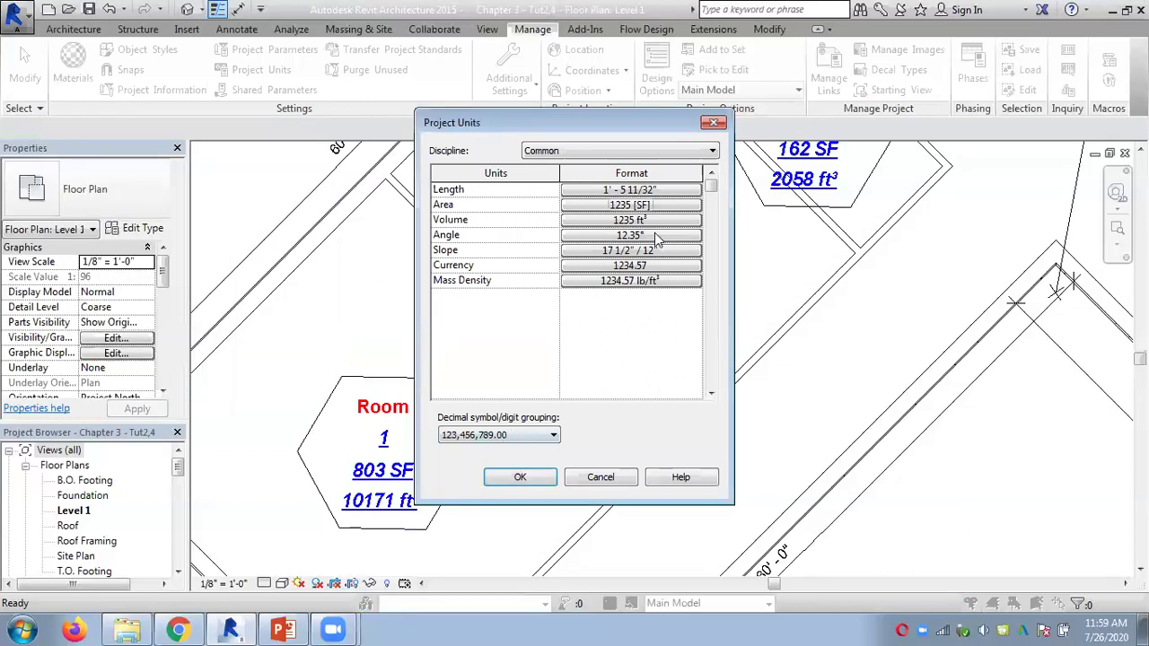
{"action": "left_click", "coordinate": [549, 477]}
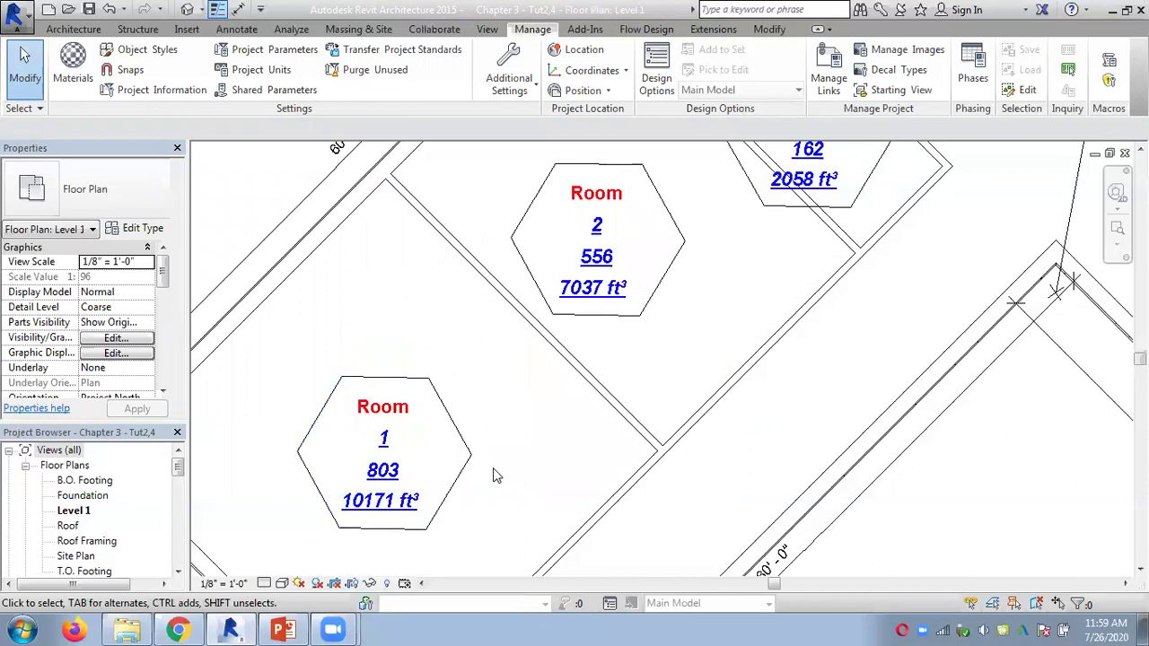
Review the Area unit symbol choices again and cancel Project Units without changes.
{"action": "left_click", "coordinate": [382, 480]}
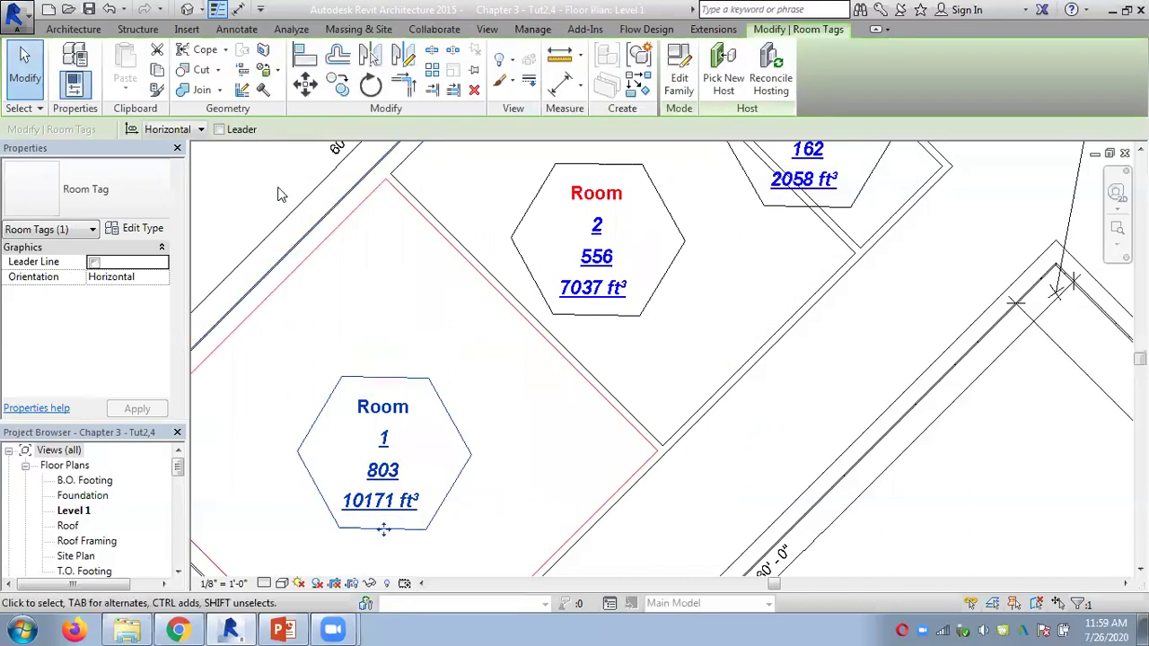
{"action": "left_click", "coordinate": [532, 29]}
{"action": "left_click", "coordinate": [264, 72]}
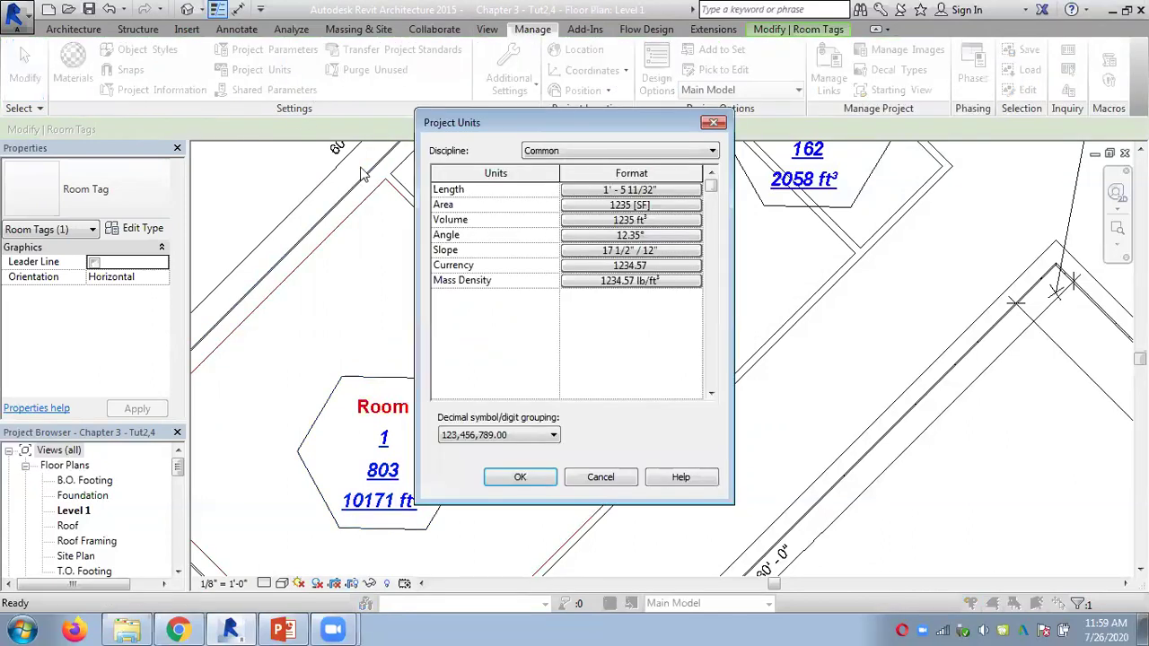
{"action": "left_click", "coordinate": [588, 205]}
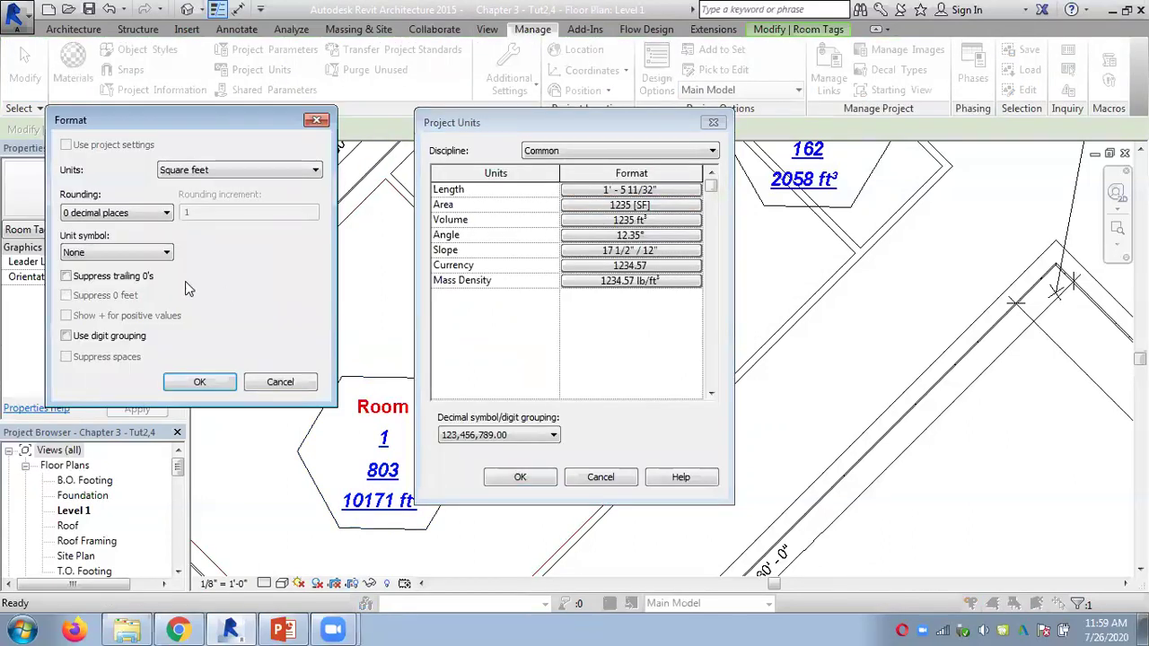
{"action": "left_click", "coordinate": [143, 252]}
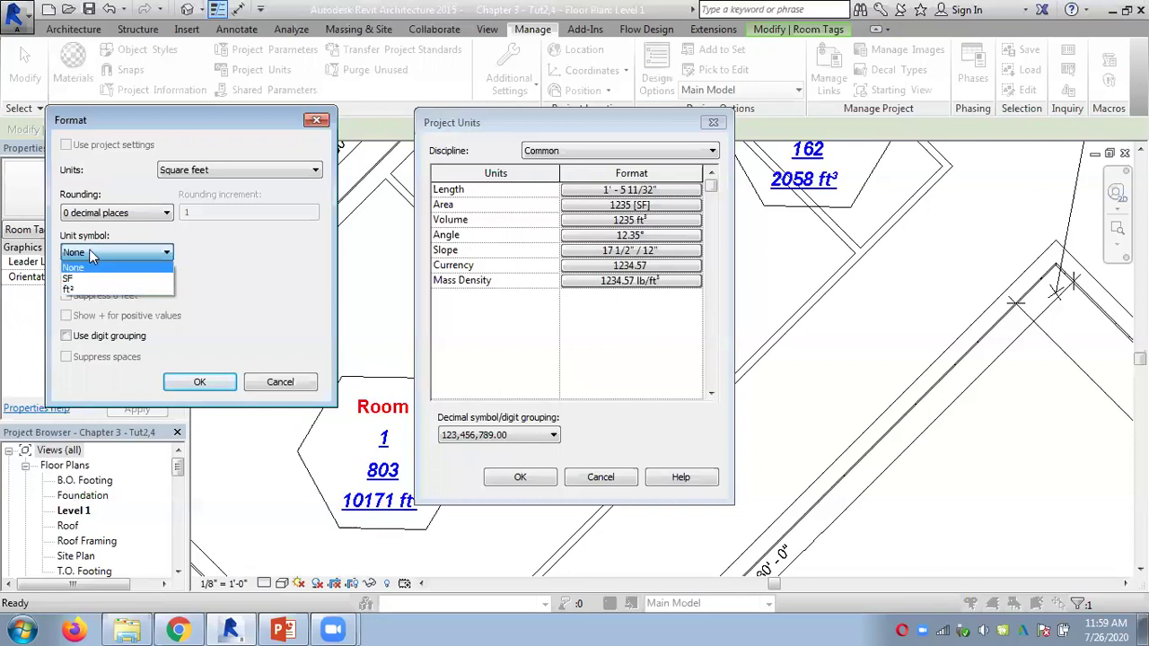
{"action": "left_click", "coordinate": [292, 384]}
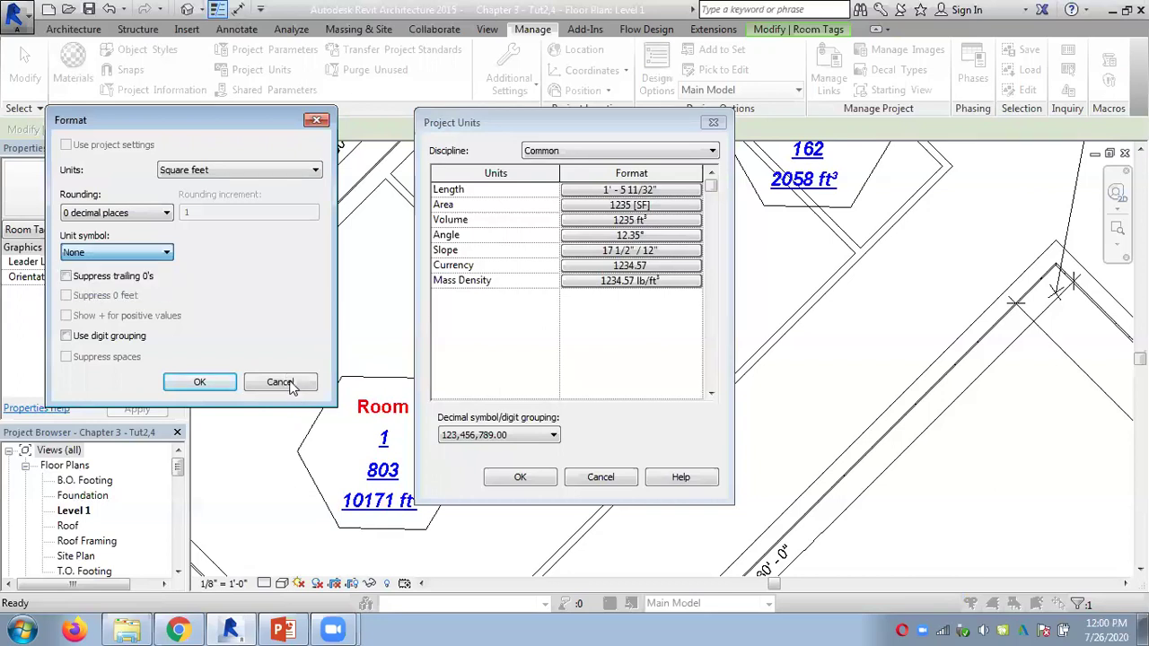
{"action": "left_click", "coordinate": [260, 383]}
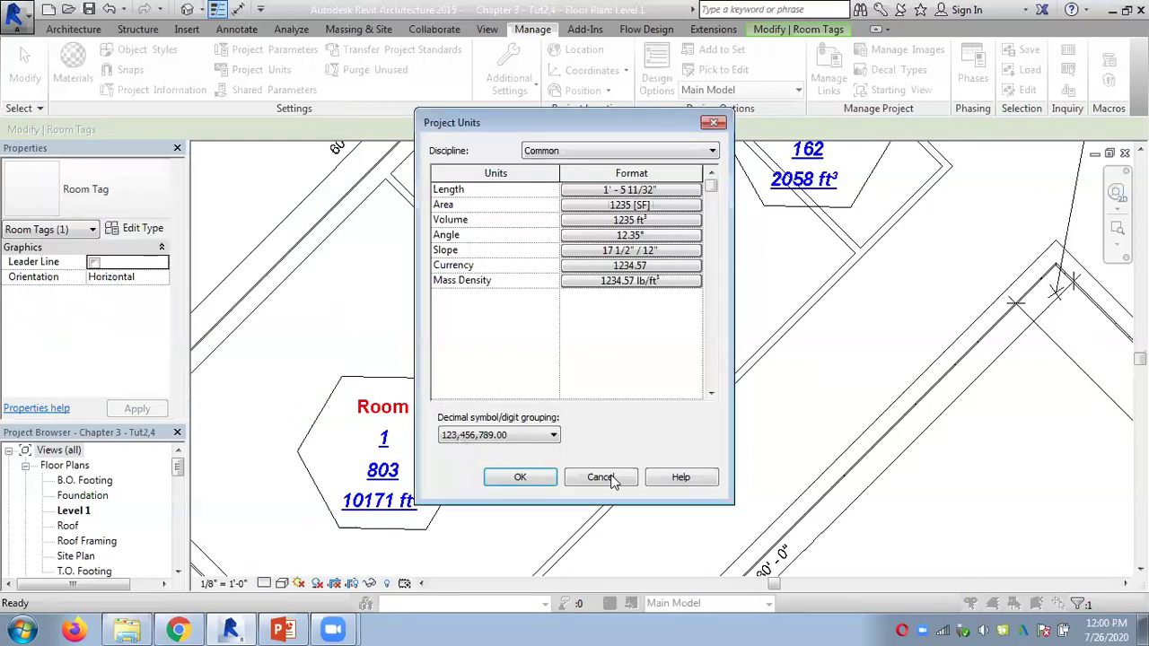
{"action": "left_click", "coordinate": [603, 477]}
Reselect Room 1's tag and open its Room Tag family for editing.
{"action": "key", "text": "Escape"}
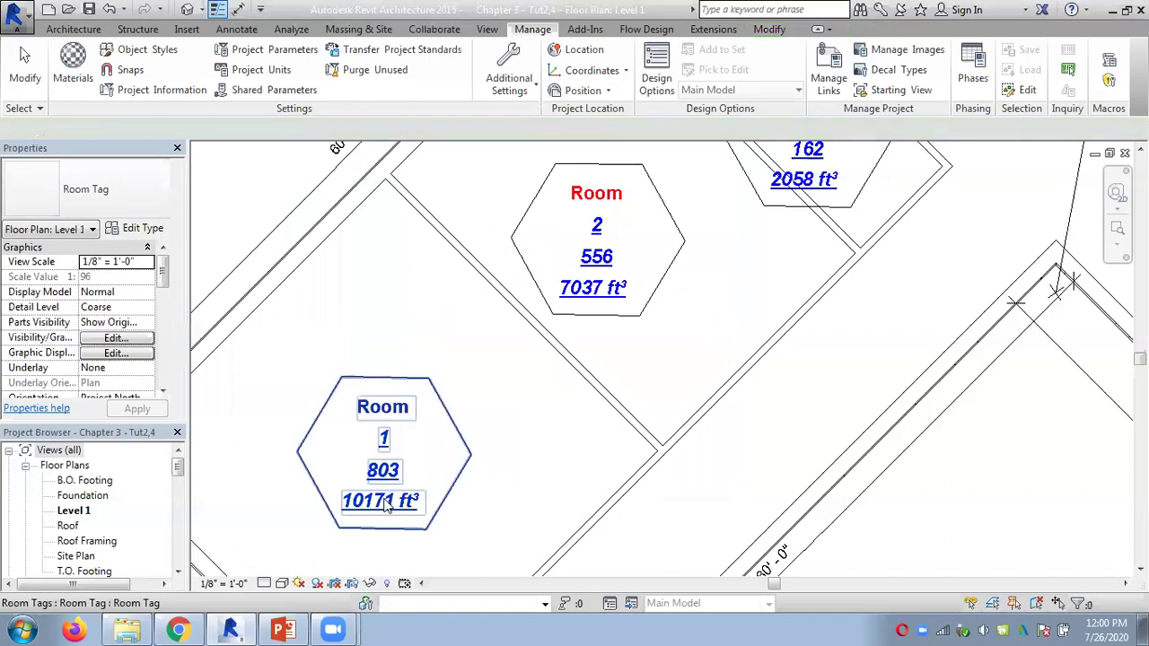
{"action": "left_click", "coordinate": [385, 468]}
{"action": "left_click", "coordinate": [679, 85]}
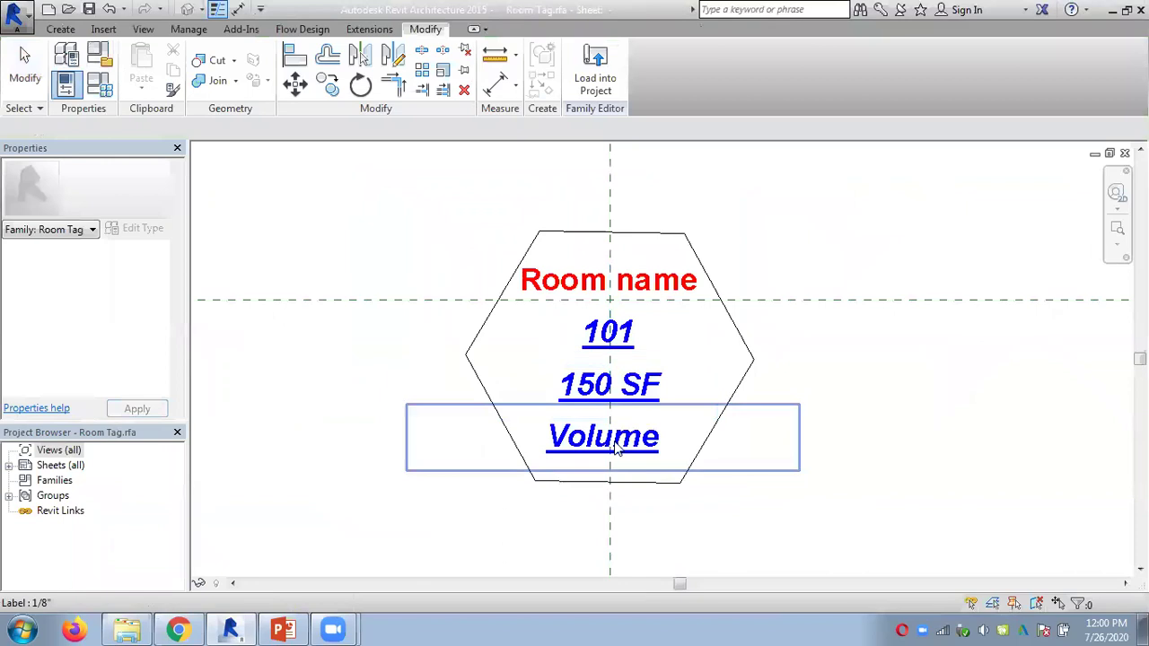
Give the area label an 'sq ft' suffix and reload the tag family, overwriting the existing version.
{"action": "left_click", "coordinate": [600, 384]}
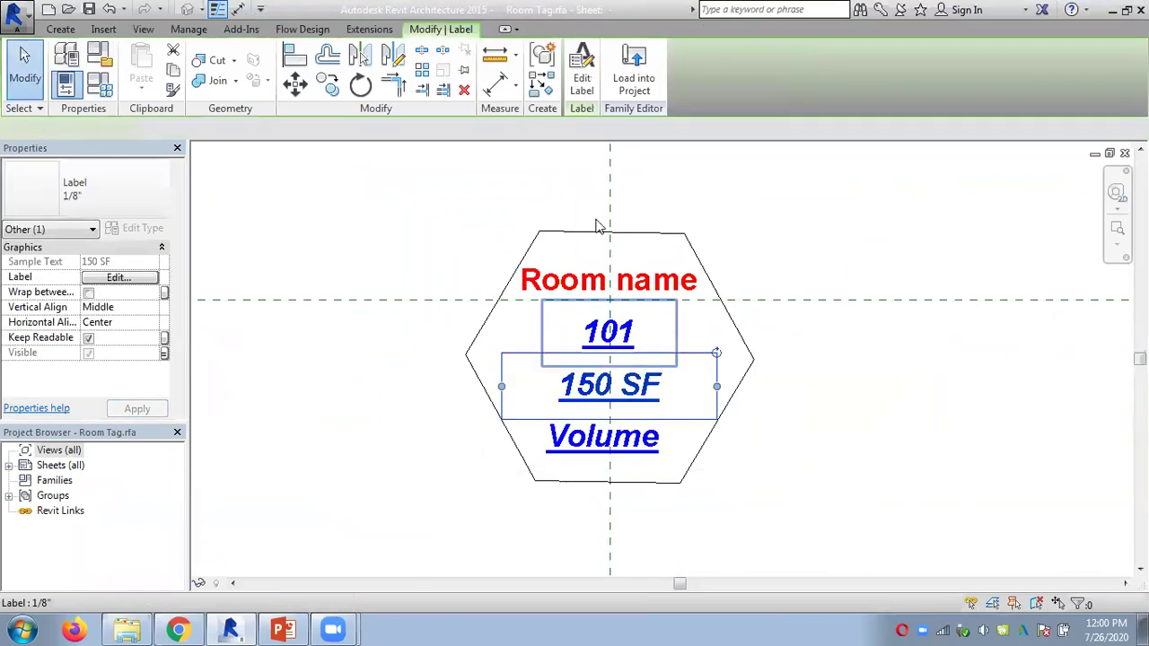
{"action": "left_click", "coordinate": [581, 86]}
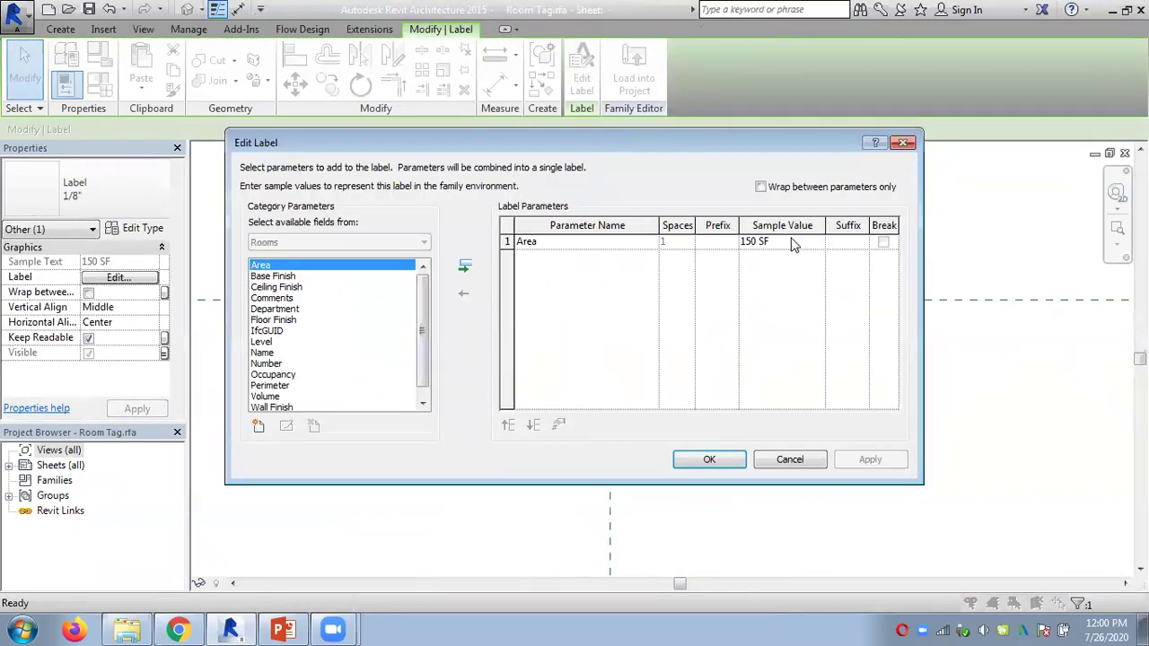
{"action": "left_click", "coordinate": [832, 244]}
{"action": "left_click", "coordinate": [699, 458]}
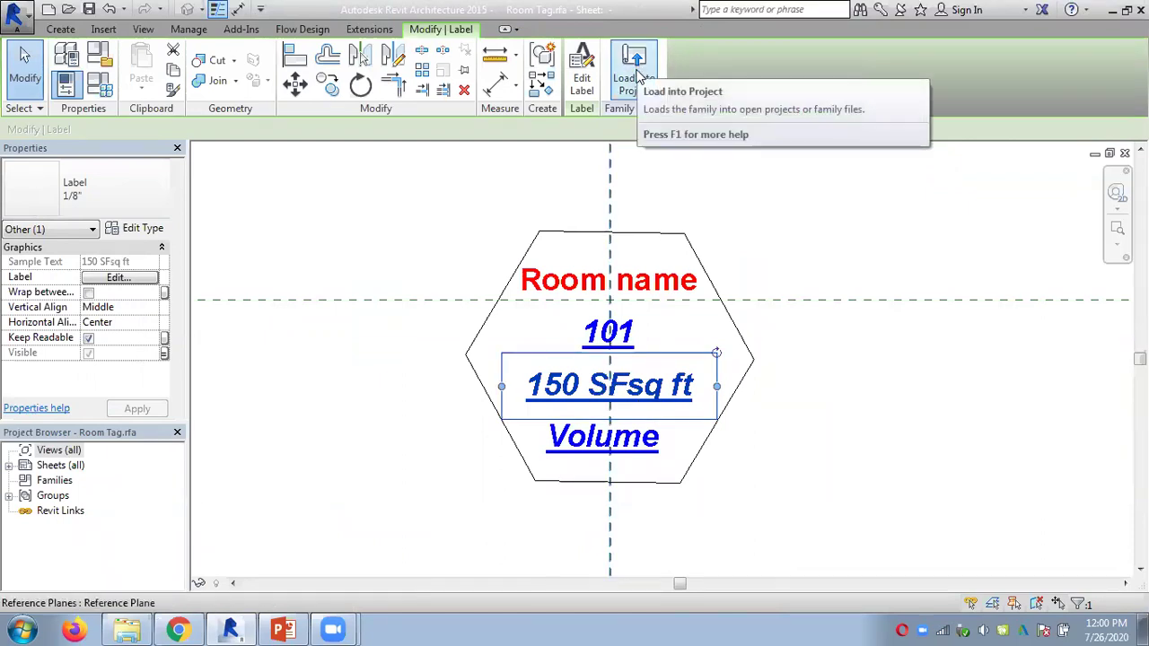
{"action": "left_click", "coordinate": [635, 72]}
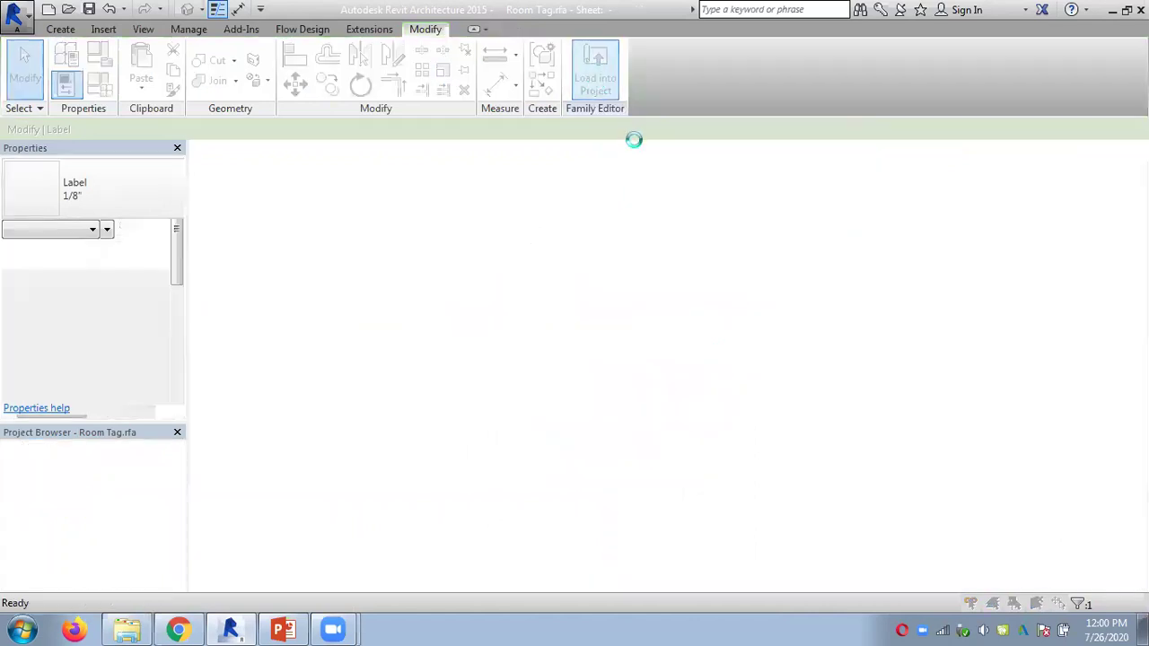
{"action": "left_click", "coordinate": [516, 263]}
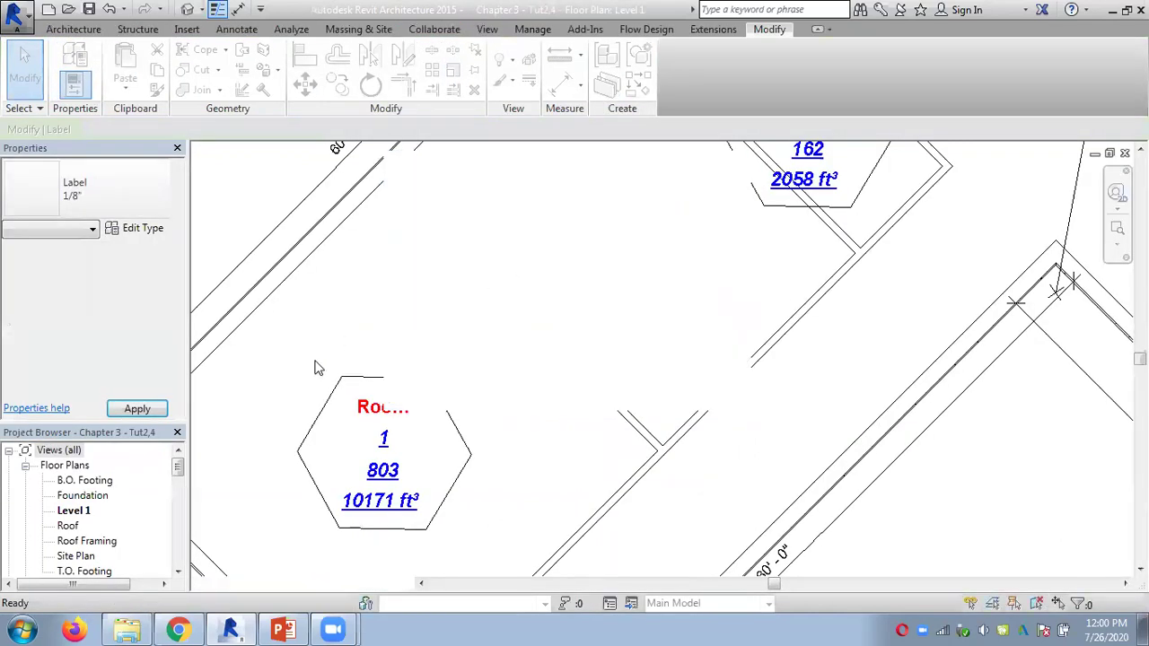
{"action": "scroll", "coordinate": [343, 501], "scroll_direction": "up", "scroll_amount": 3}
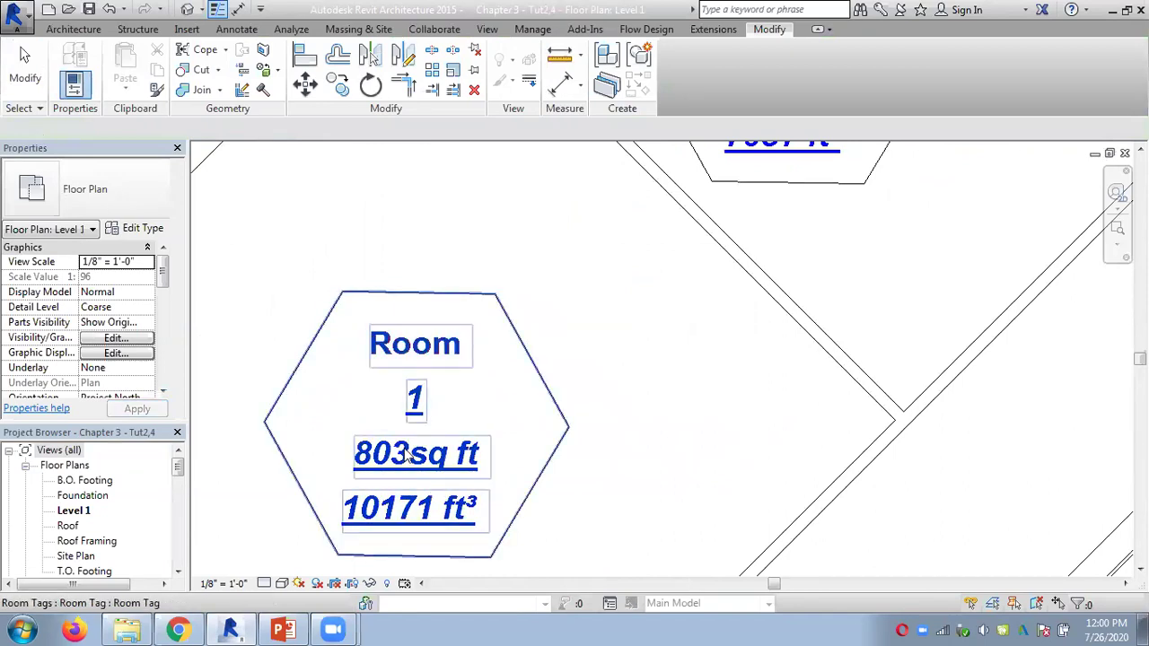
{"action": "key", "text": "Escape"}
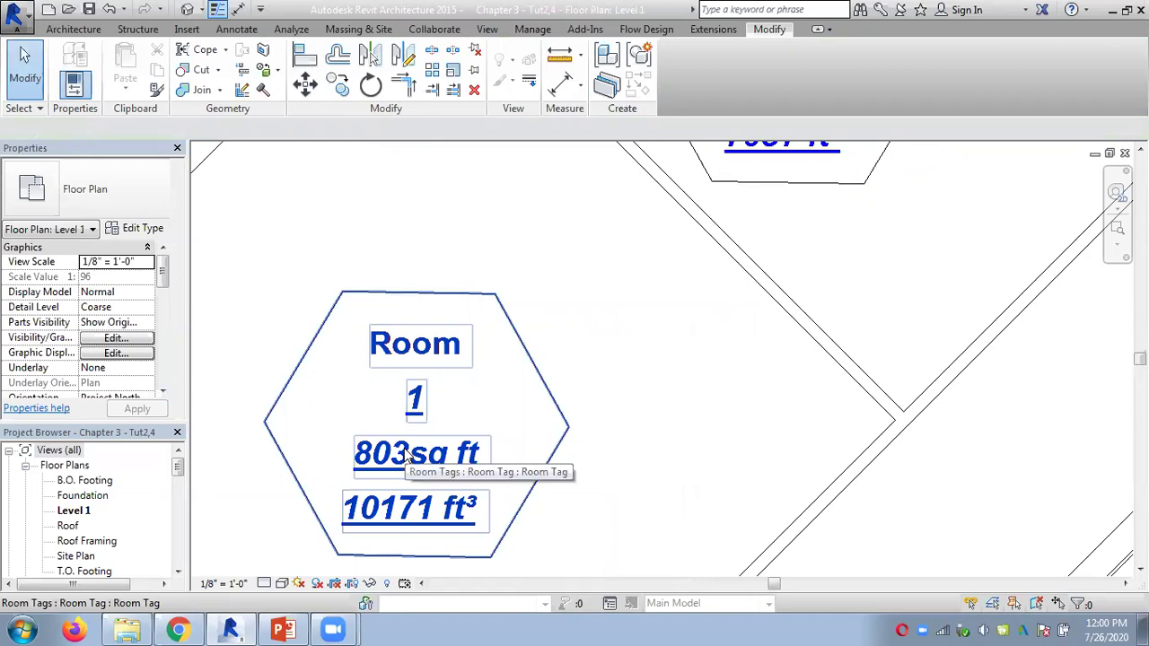
{"action": "left_click", "coordinate": [550, 392]}
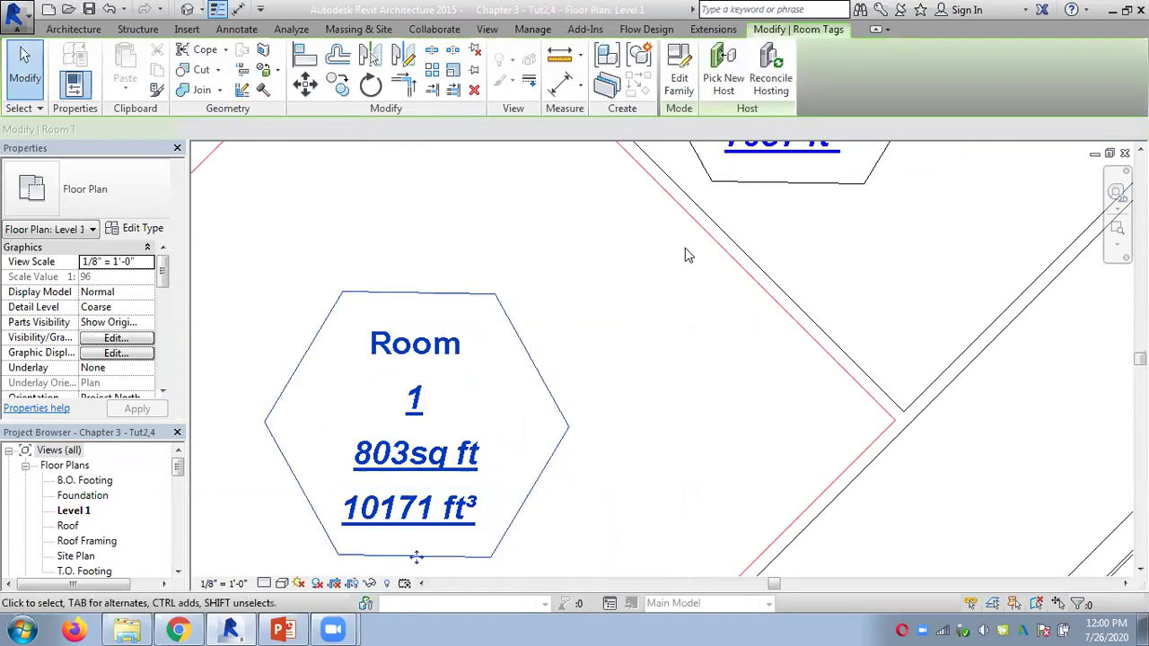
Add an 'Area:' prefix to the tag's area label and reload the family, overwriting it.
{"action": "left_click", "coordinate": [679, 89]}
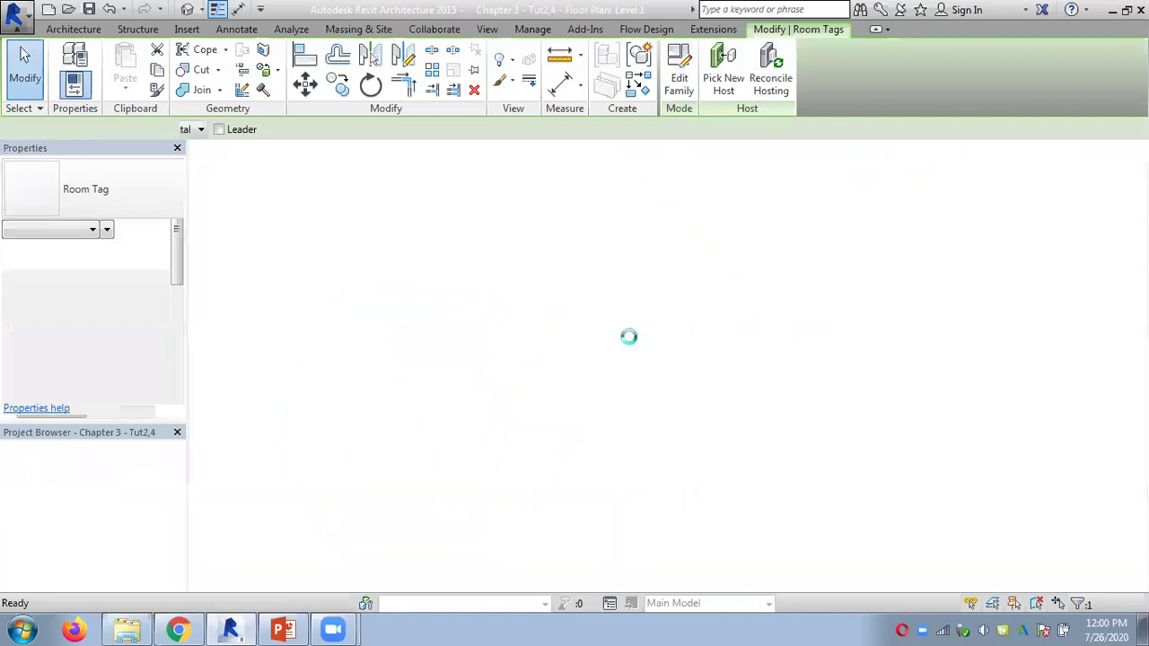
{"action": "left_click", "coordinate": [593, 400]}
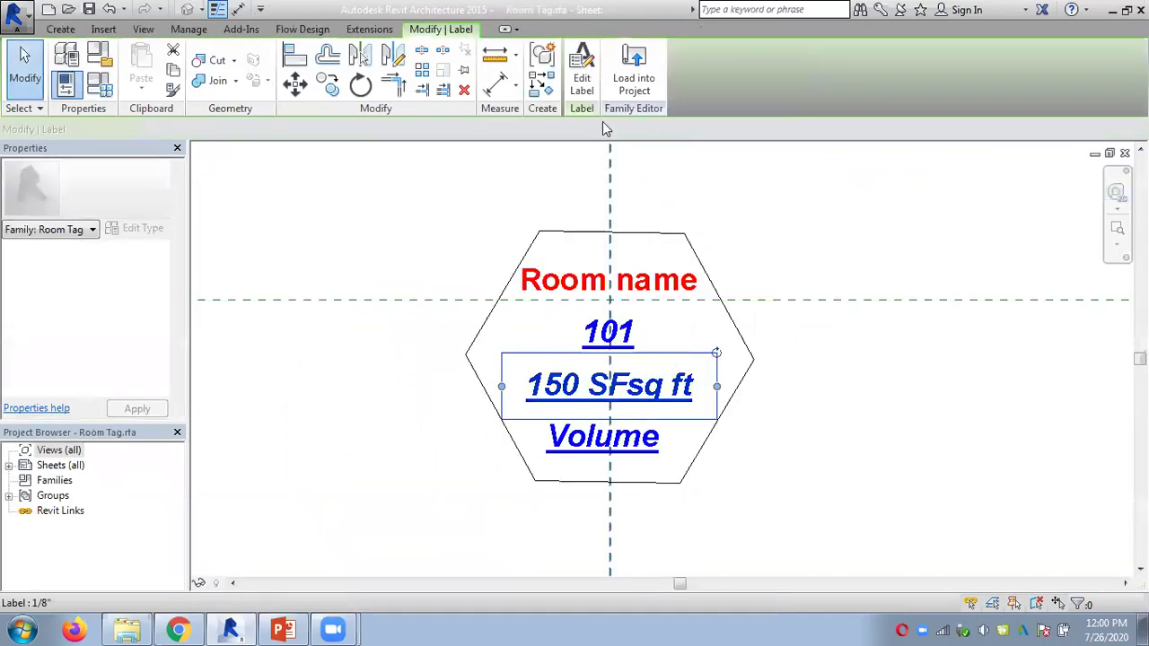
{"action": "left_click", "coordinate": [582, 72]}
{"action": "left_click", "coordinate": [717, 244]}
{"action": "type", "text": "Area:"}
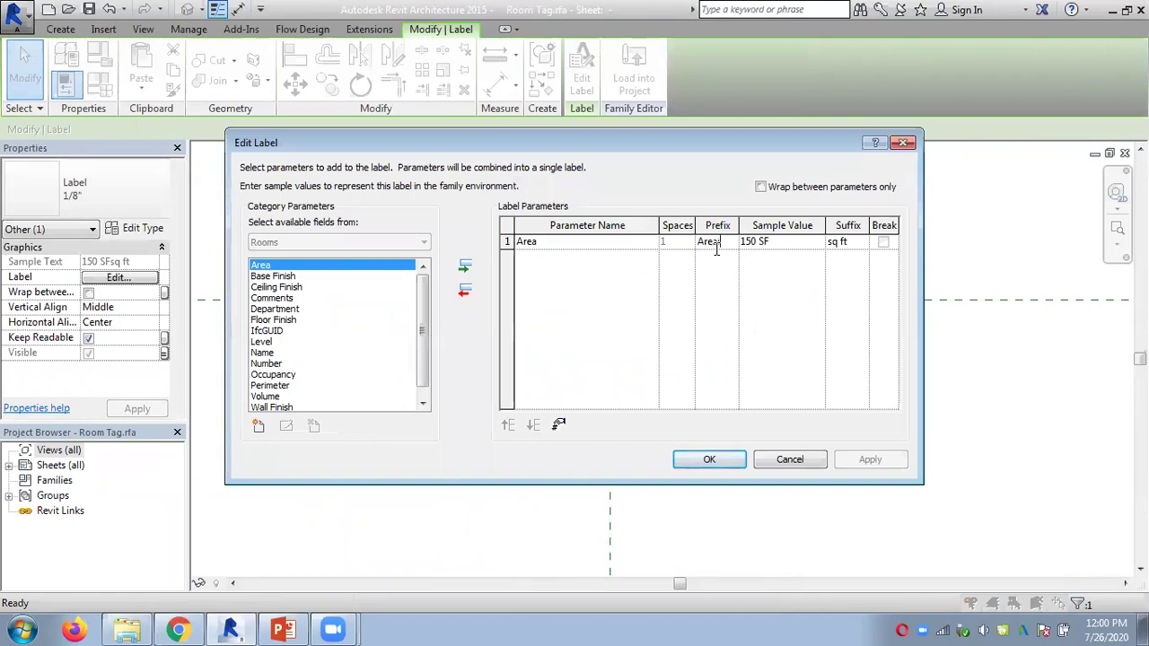
{"action": "left_click", "coordinate": [746, 246]}
{"action": "left_click", "coordinate": [832, 249]}
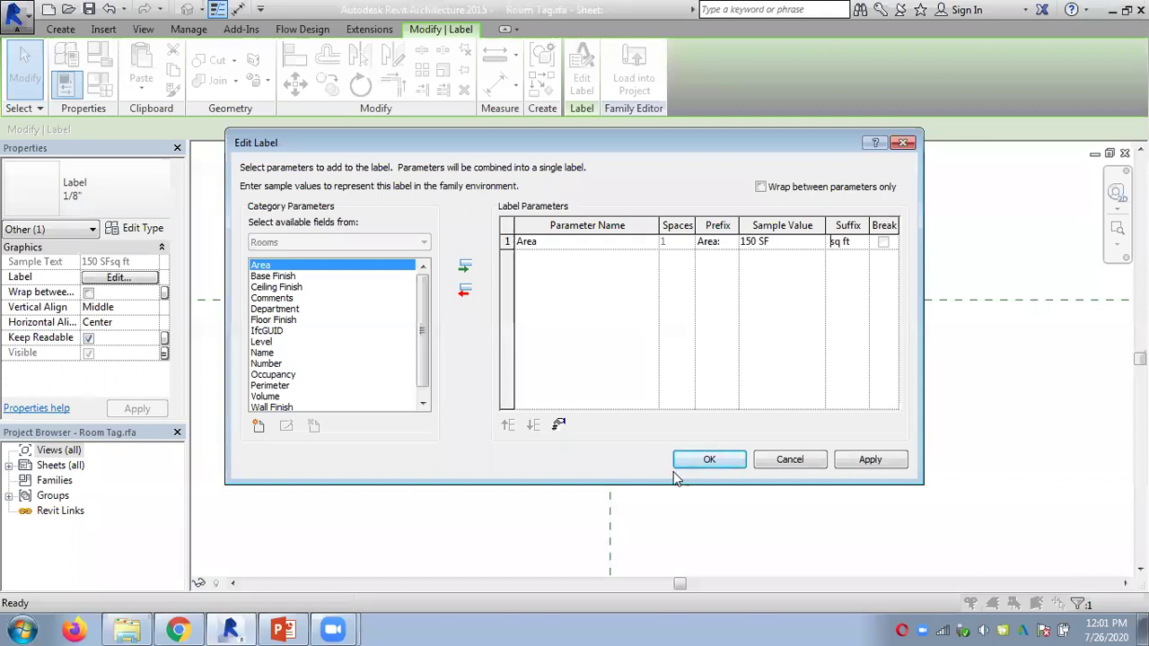
{"action": "left_click", "coordinate": [709, 462]}
{"action": "left_click", "coordinate": [633, 72]}
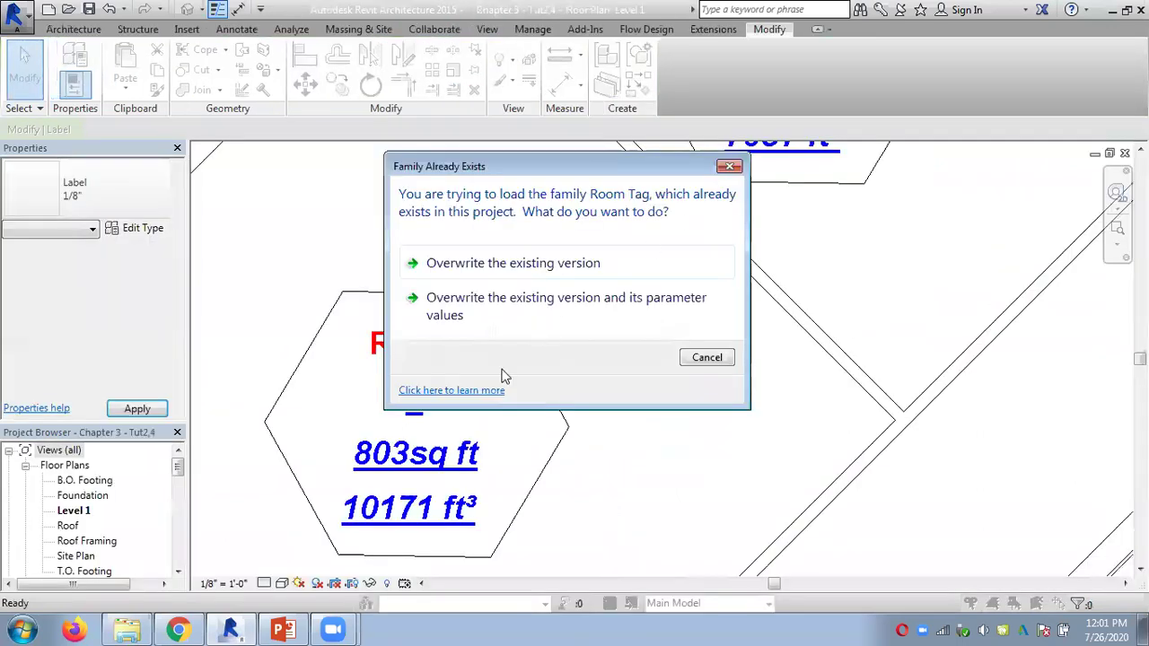
{"action": "left_click", "coordinate": [480, 269]}
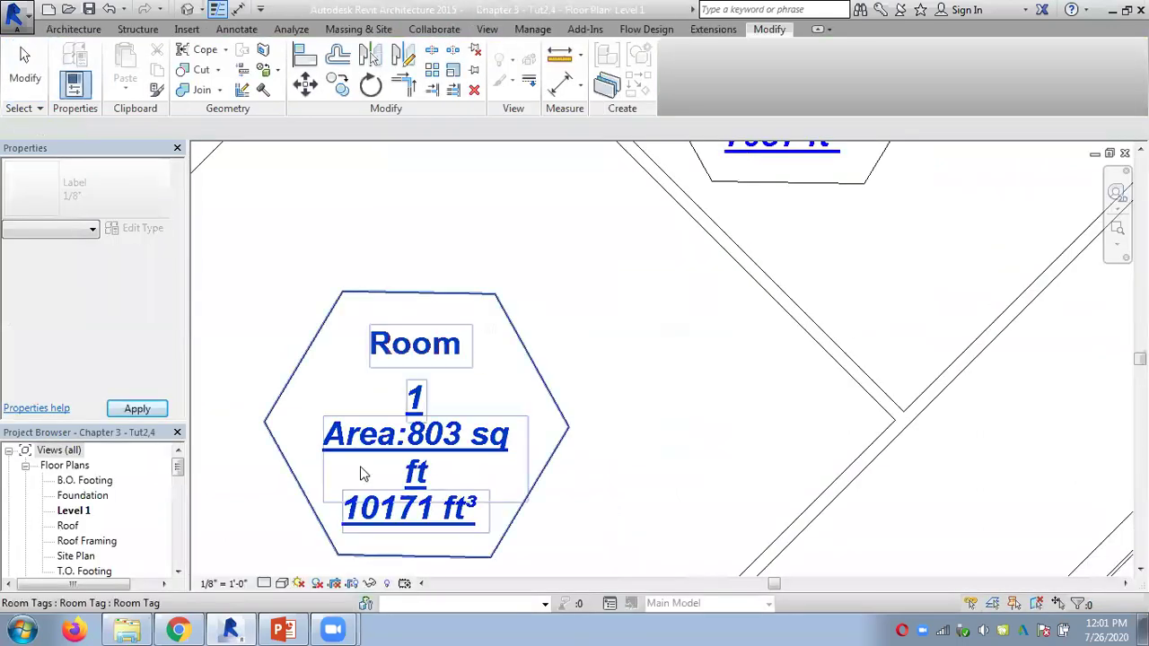
{"action": "scroll", "coordinate": [359, 473], "scroll_direction": "up", "scroll_amount": 2}
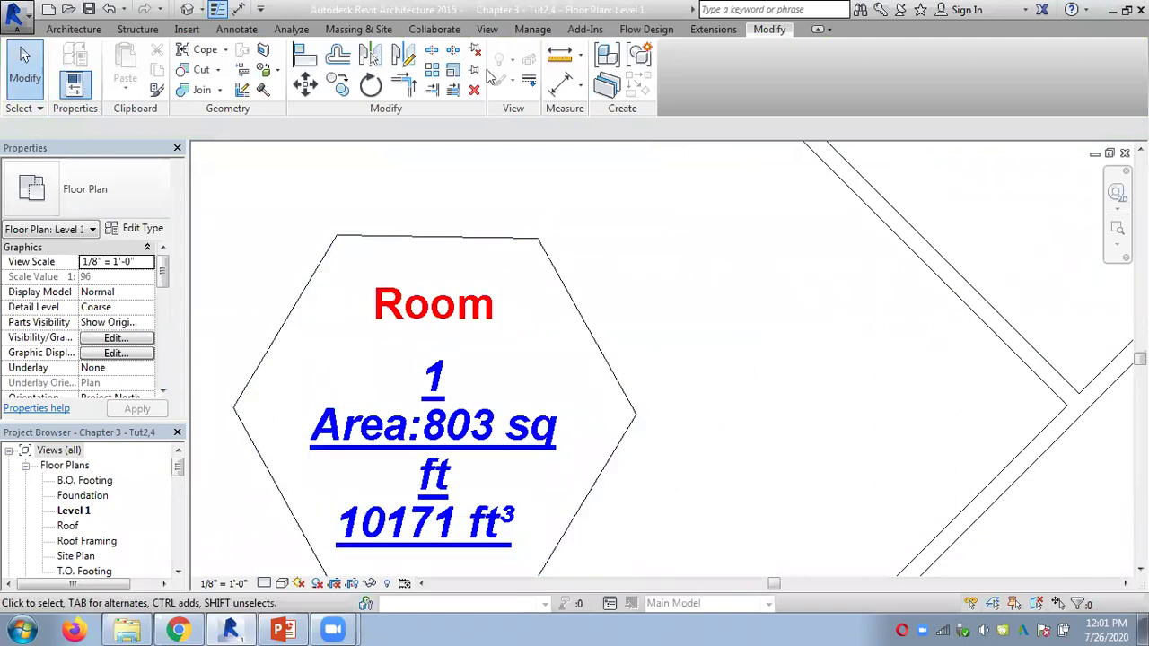
{"action": "left_click", "coordinate": [532, 29]}
{"action": "left_click", "coordinate": [230, 78]}
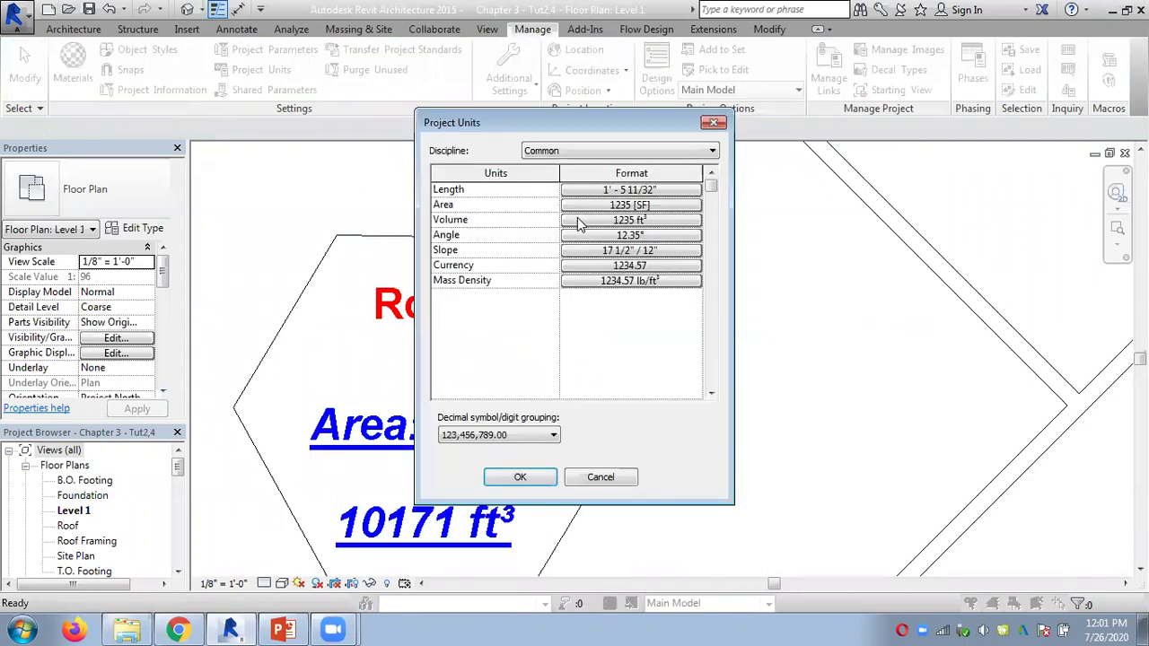
{"action": "left_click", "coordinate": [617, 209]}
{"action": "left_click", "coordinate": [166, 252]}
{"action": "left_click", "coordinate": [99, 266]}
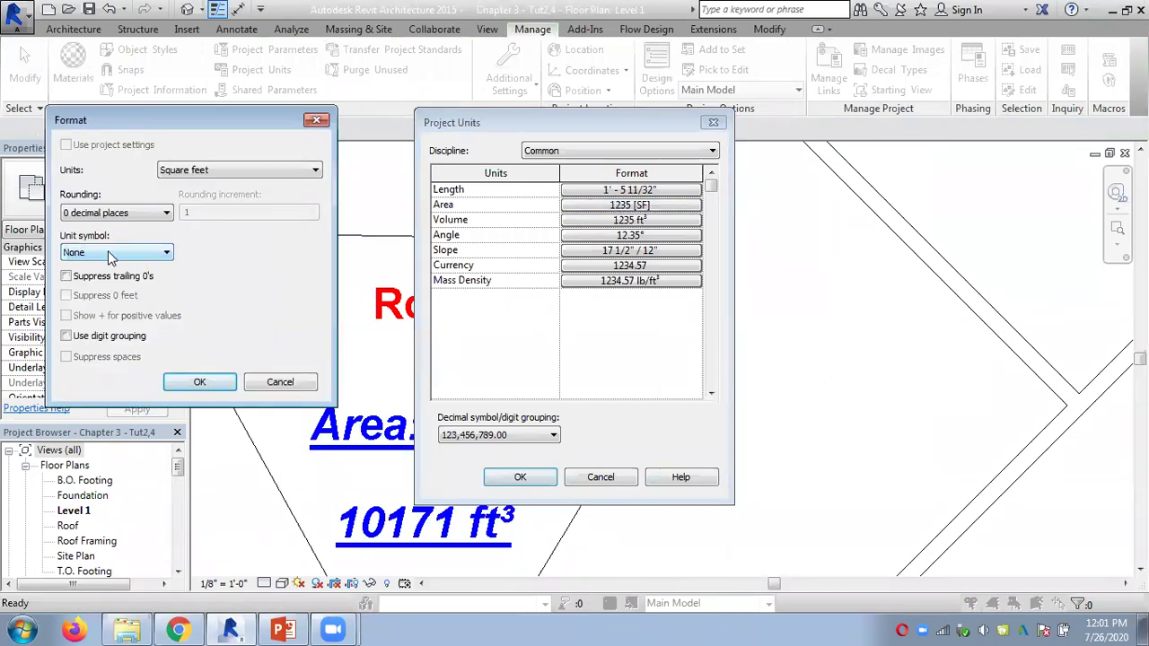
{"action": "left_click", "coordinate": [108, 254]}
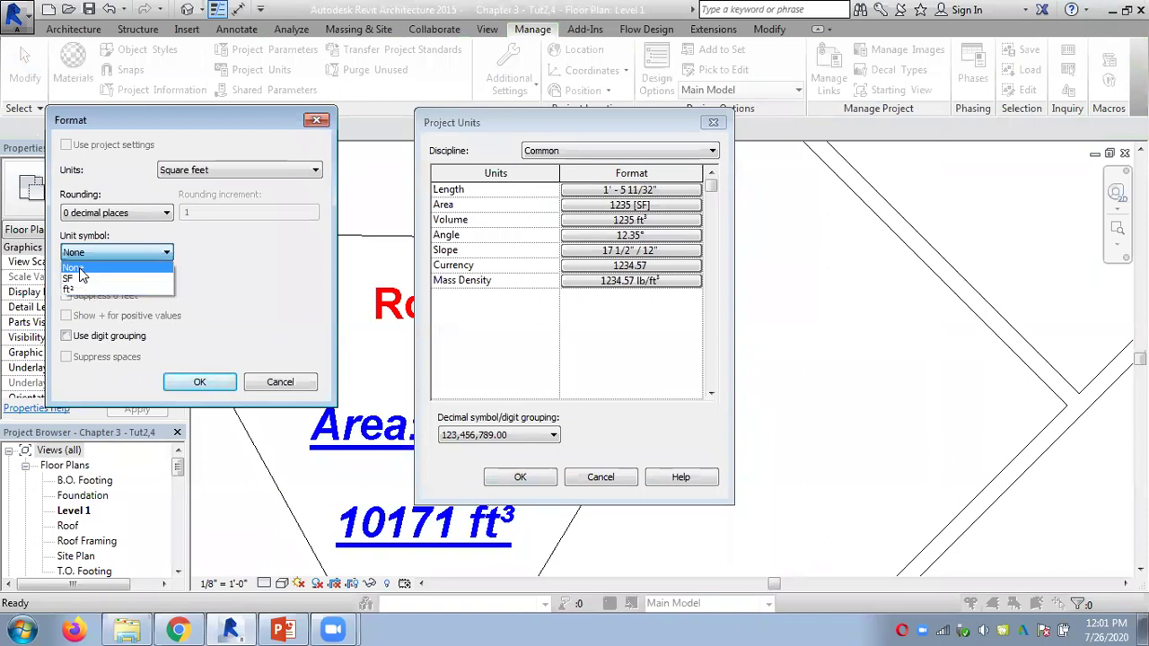
{"action": "left_click", "coordinate": [251, 256]}
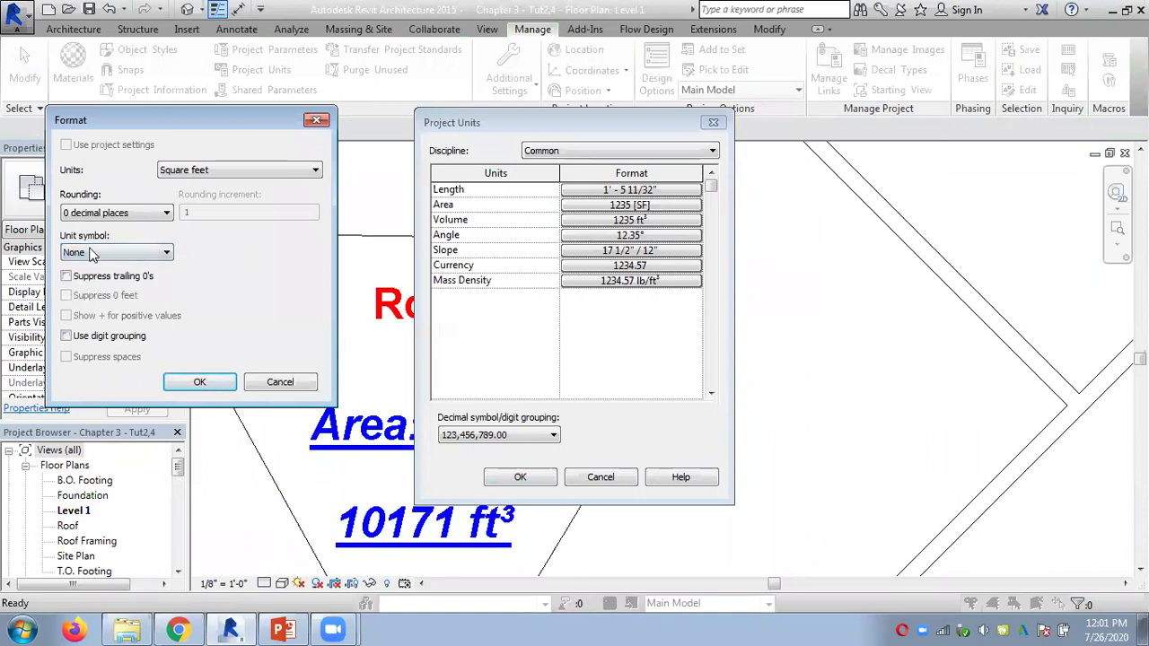
{"action": "left_click", "coordinate": [205, 385]}
{"action": "left_click", "coordinate": [626, 480]}
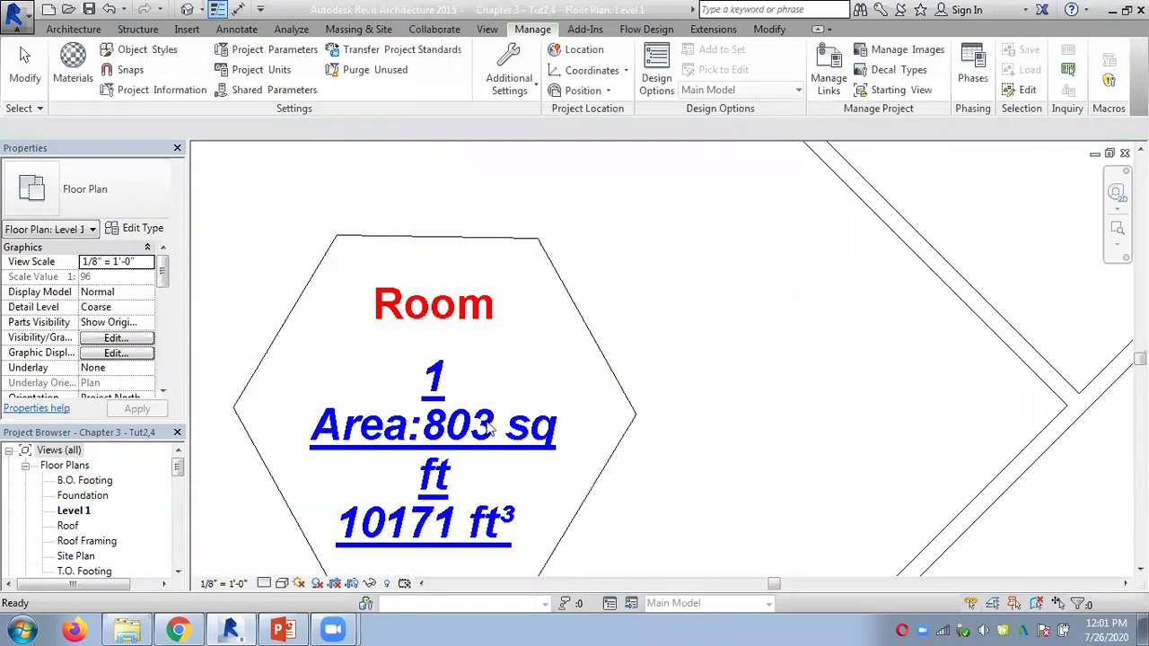
{"action": "left_click", "coordinate": [572, 303]}
Delete the 'Area:' prefix and add Perimeter after area on the same label line.
{"action": "left_click", "coordinate": [673, 90]}
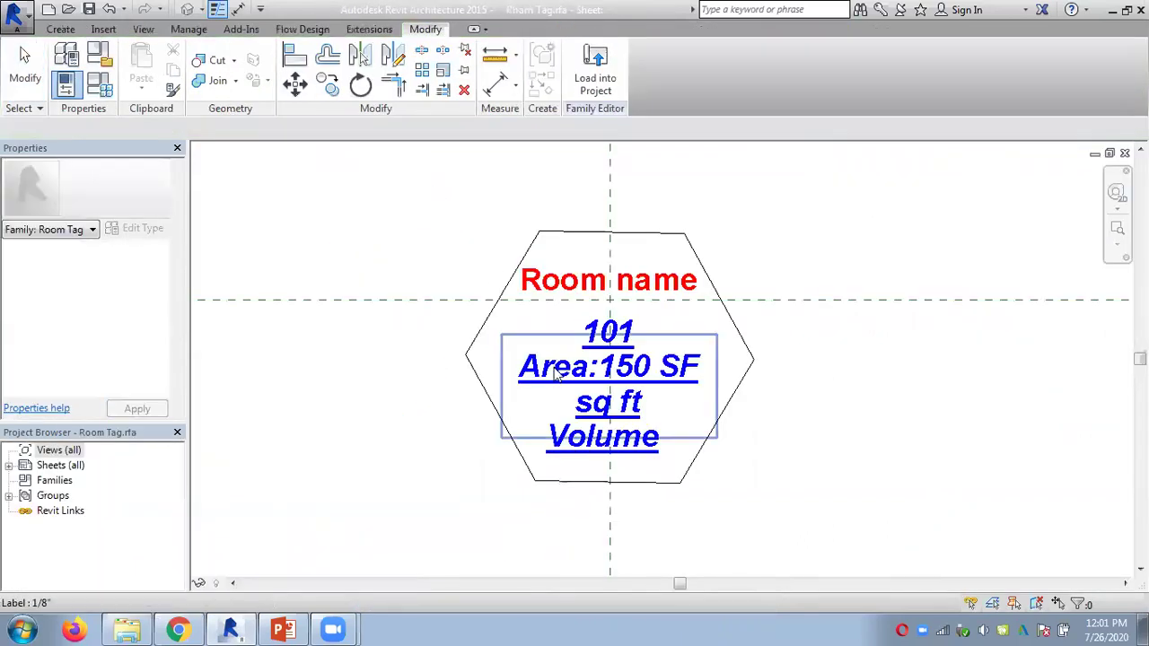
{"action": "left_click", "coordinate": [557, 370]}
{"action": "left_click", "coordinate": [580, 90]}
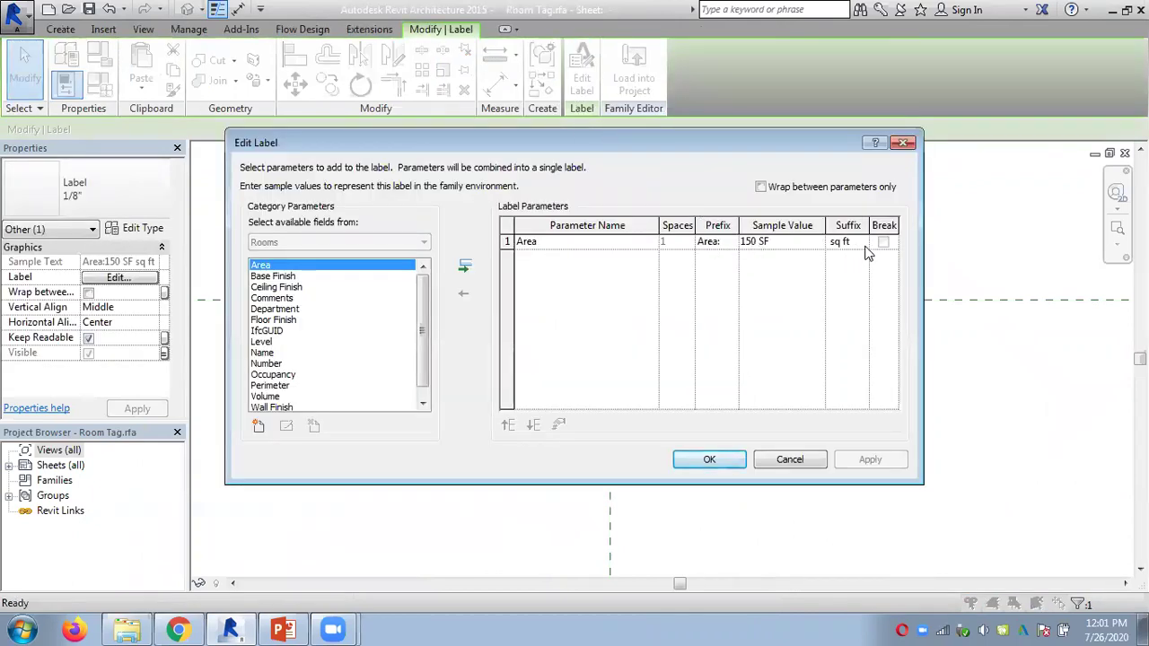
{"action": "left_click", "coordinate": [709, 242]}
{"action": "key", "text": "Delete"}
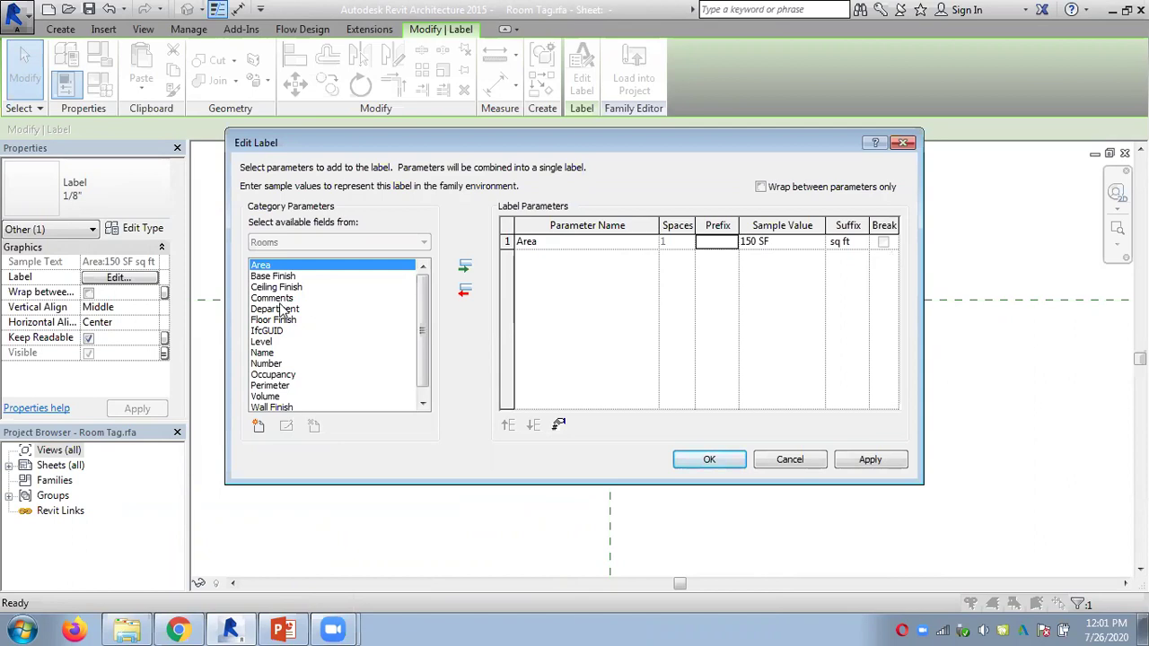
{"action": "left_click", "coordinate": [280, 387]}
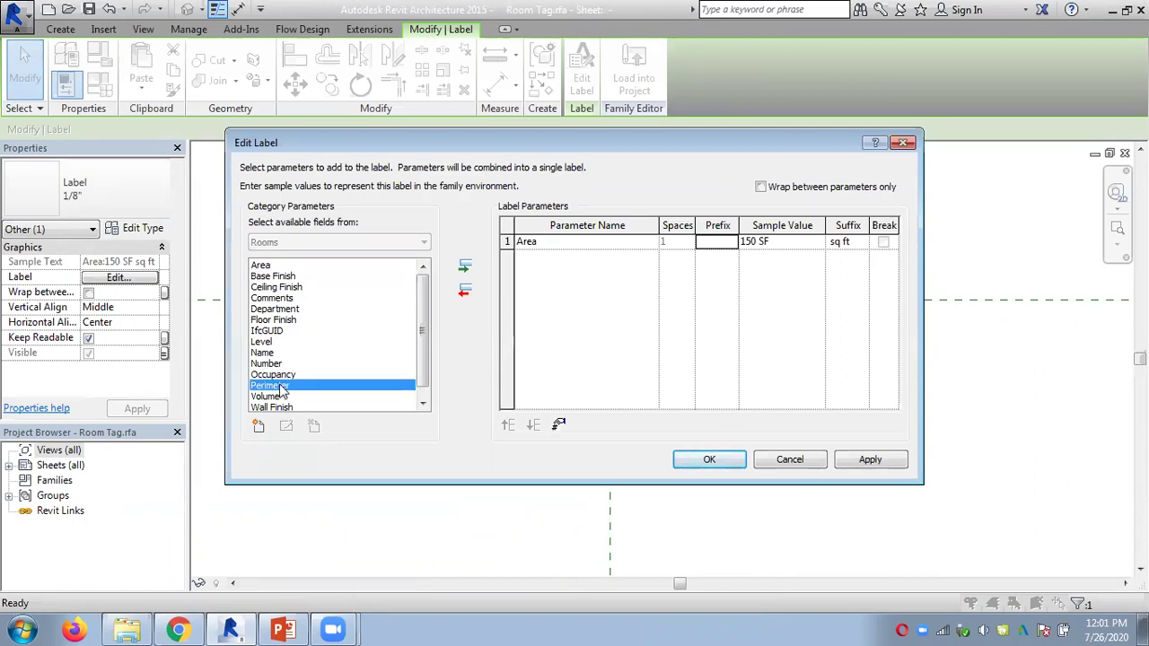
{"action": "left_click", "coordinate": [464, 265]}
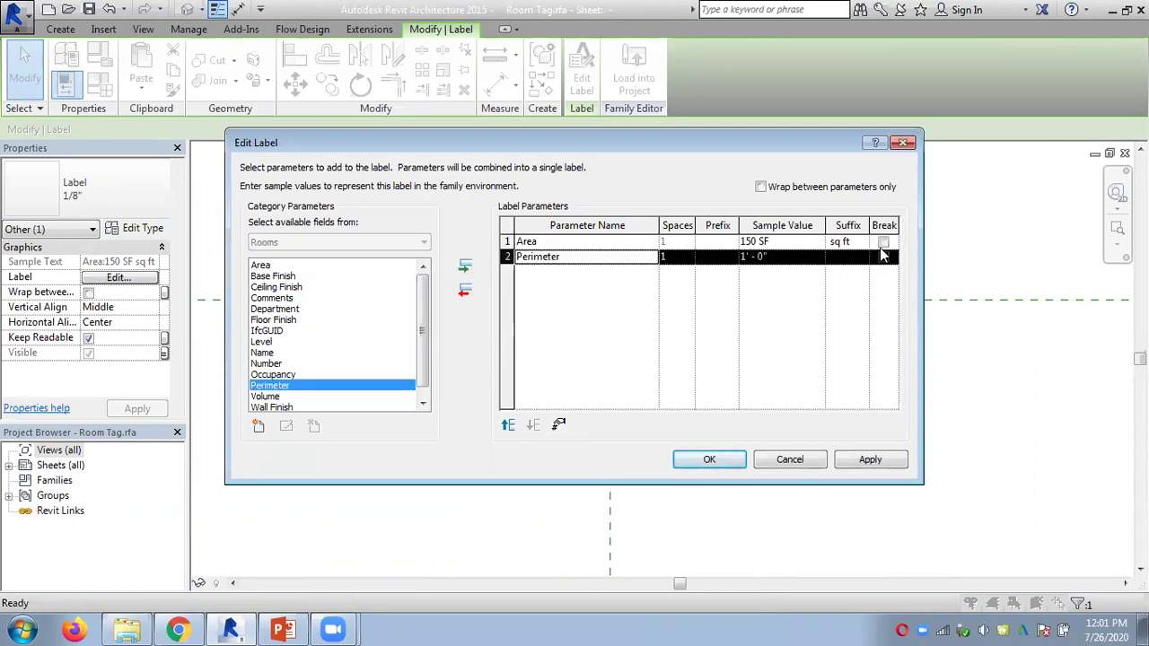
{"action": "left_click", "coordinate": [883, 242]}
{"action": "left_click", "coordinate": [883, 242]}
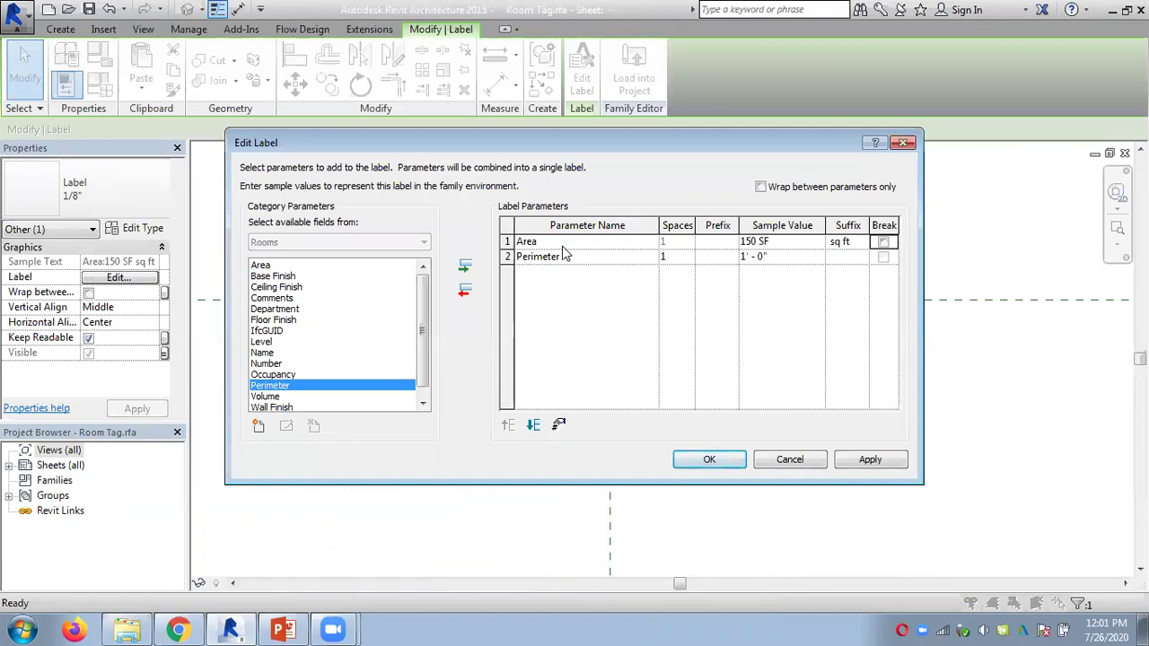
{"action": "left_click", "coordinate": [709, 459]}
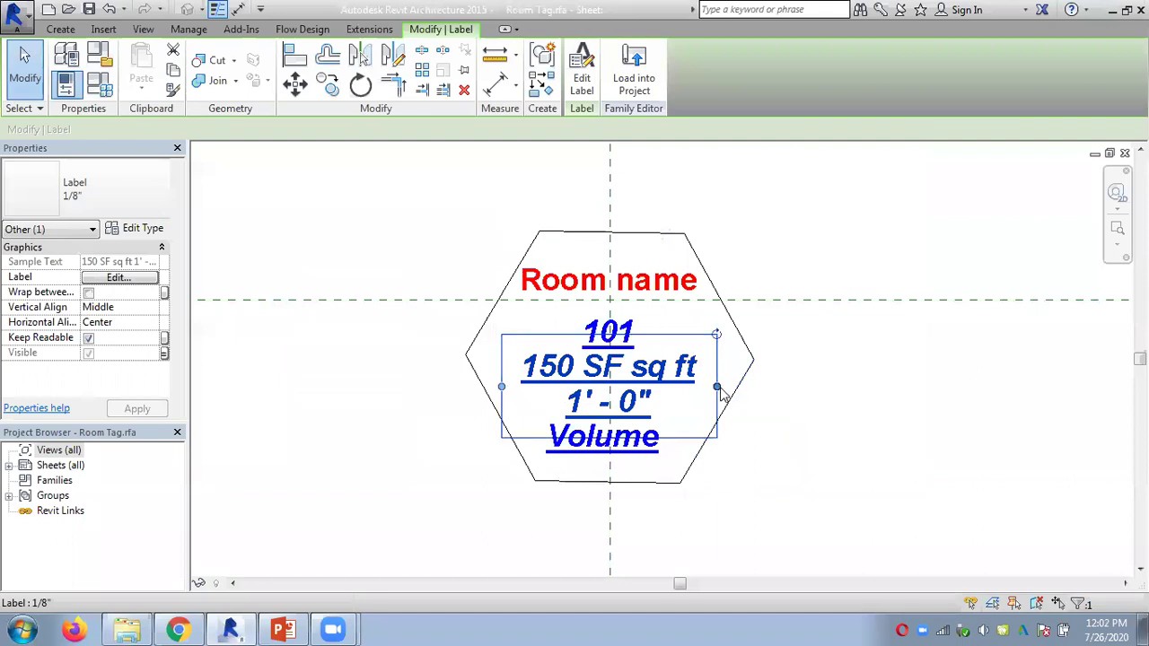
Widen the label so area and perimeter fit one line, and load the family into the project.
{"action": "left_click_drag", "start_coordinate": [718, 386], "coordinate": [782, 387]}
{"action": "left_click", "coordinate": [752, 311]}
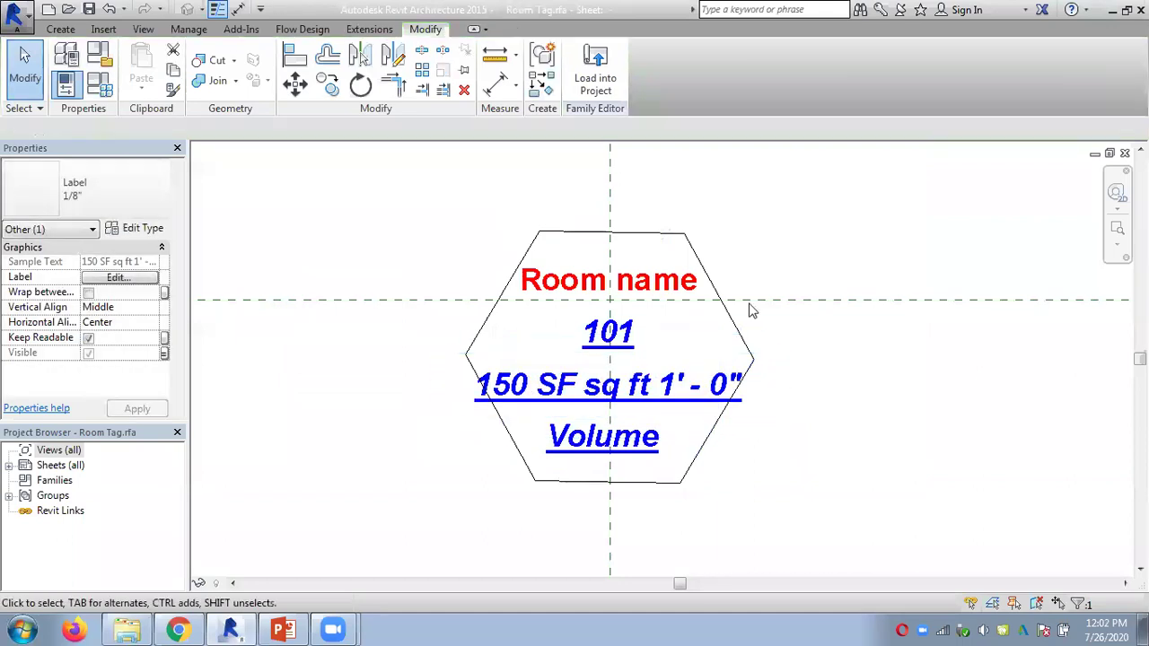
{"action": "left_click", "coordinate": [595, 67]}
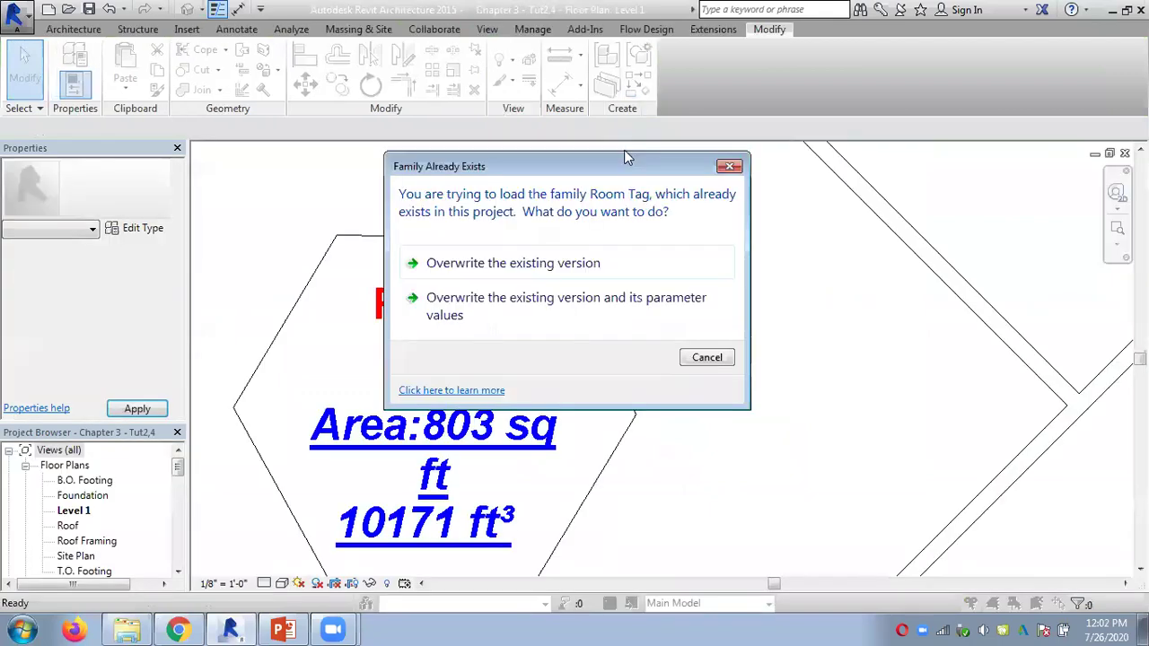
Overwrite the family, then enable Break on the Area row so perimeter gets its own line, and reload.
{"action": "left_click", "coordinate": [554, 264]}
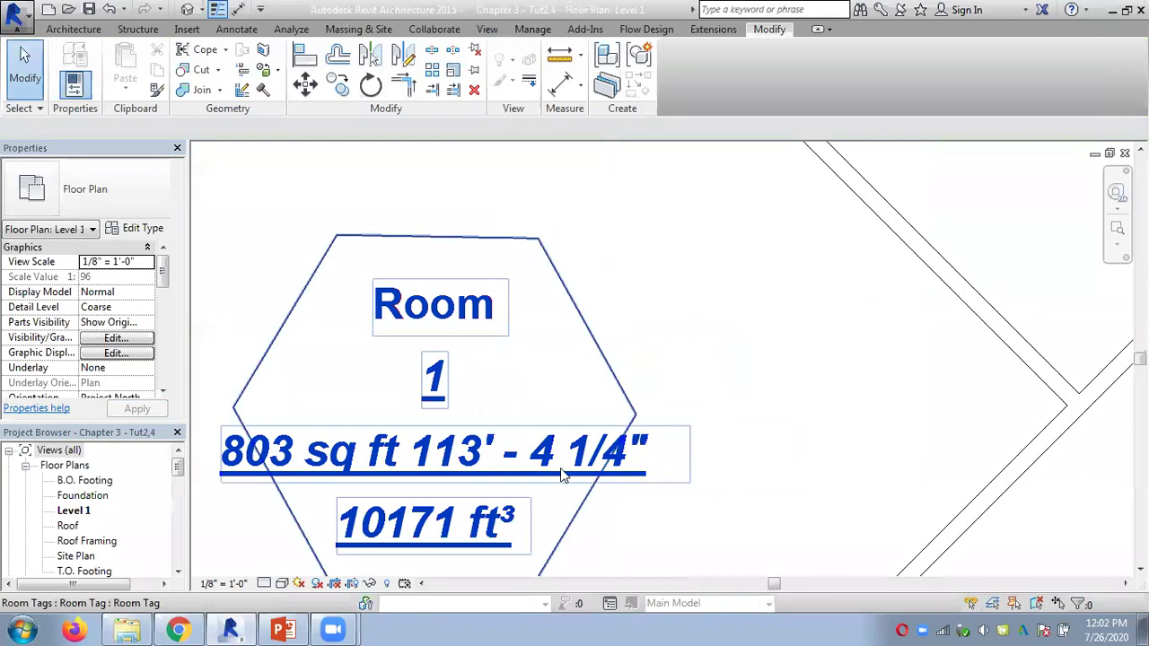
{"action": "left_click", "coordinate": [592, 345]}
{"action": "left_click", "coordinate": [679, 81]}
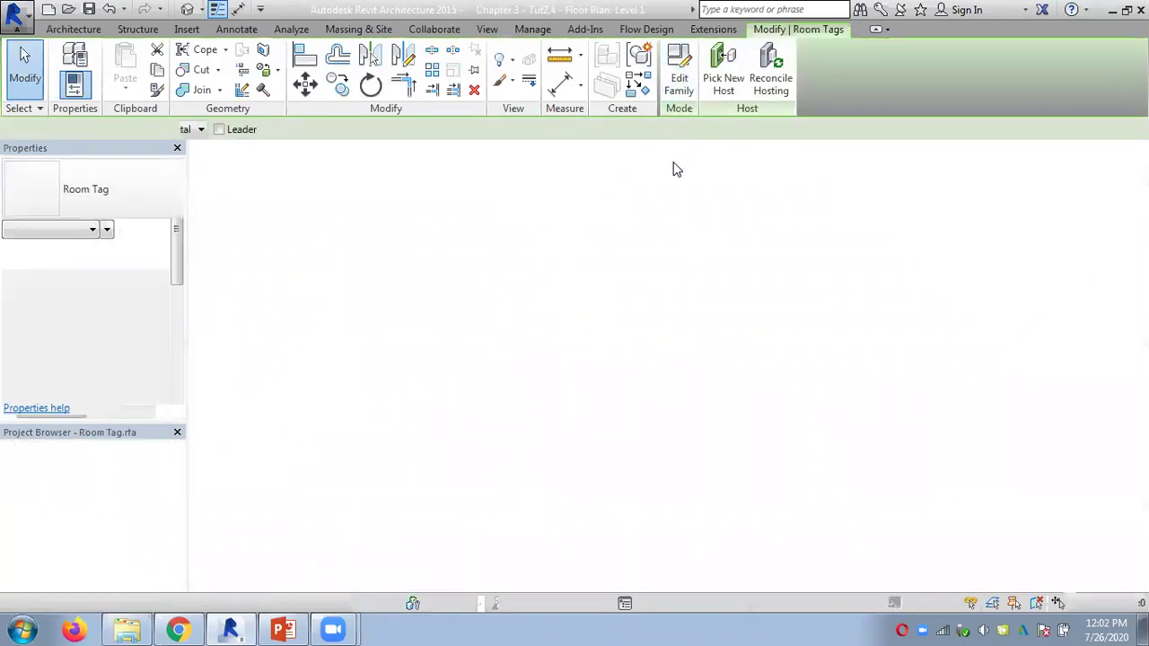
{"action": "left_click", "coordinate": [619, 388]}
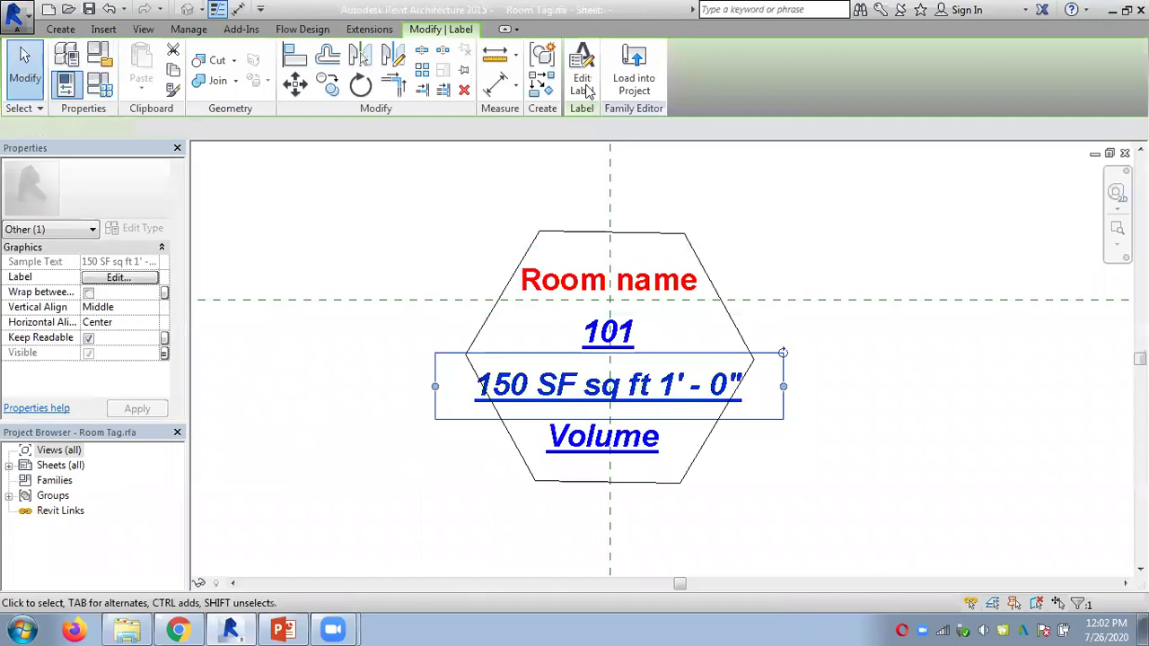
{"action": "left_click", "coordinate": [583, 85]}
{"action": "left_click", "coordinate": [883, 241]}
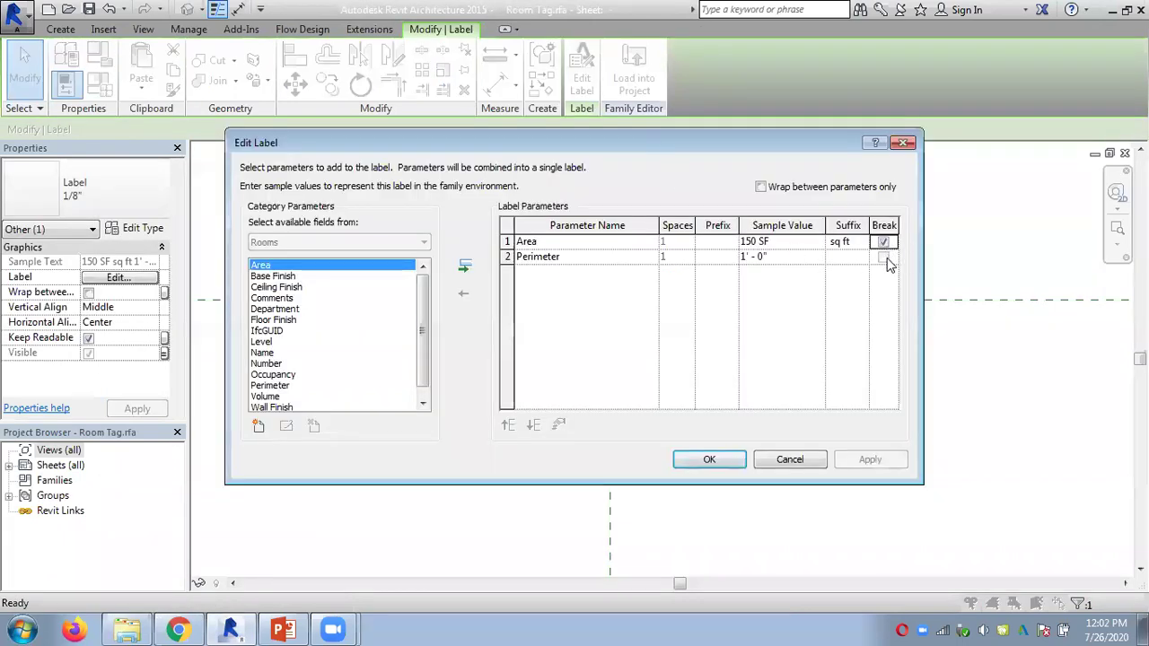
{"action": "left_click", "coordinate": [711, 460]}
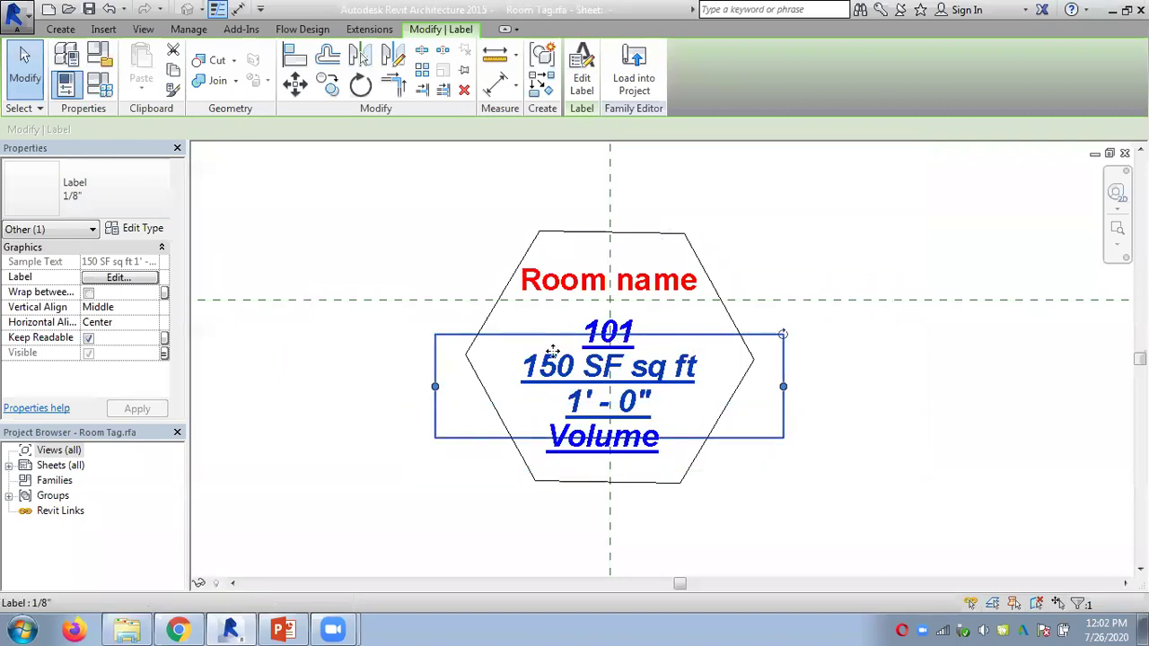
{"action": "left_click", "coordinate": [633, 86]}
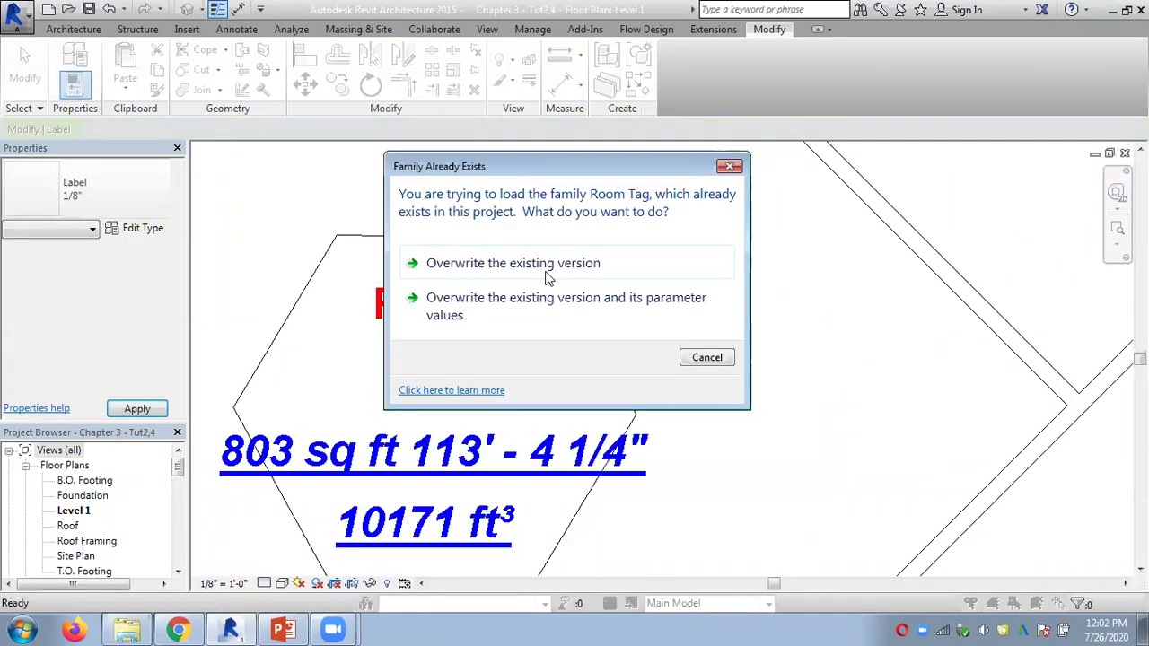
{"action": "left_click", "coordinate": [544, 269]}
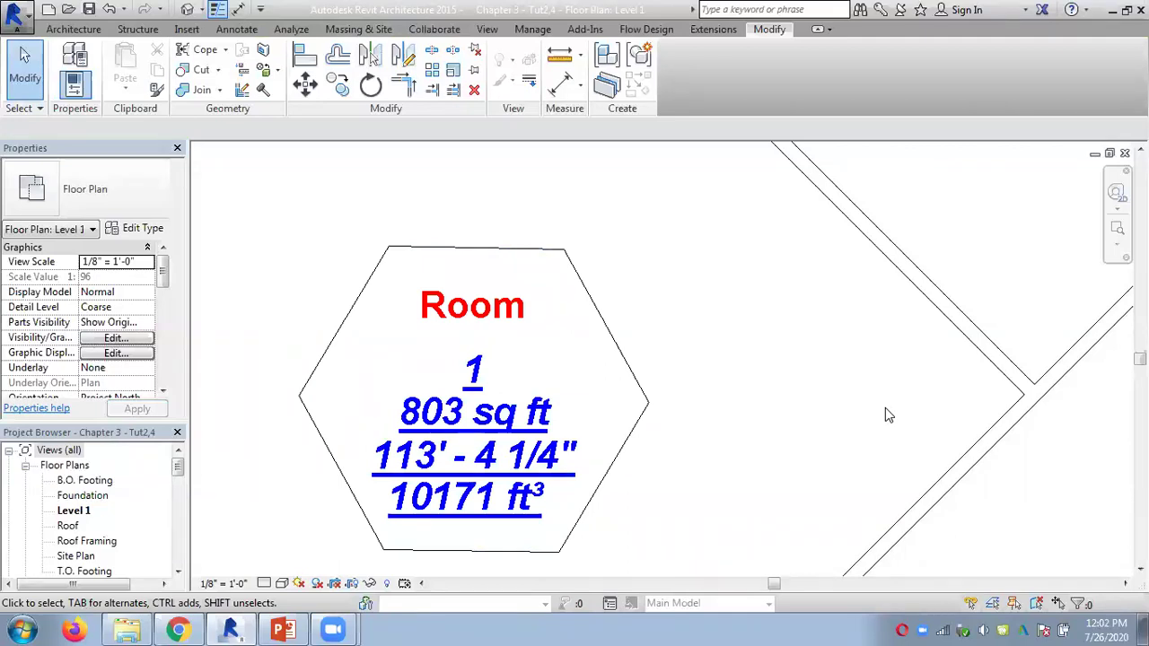
{"action": "left_click", "coordinate": [614, 335]}
Open Edit Label for the tag's Area (sq ft) and Perimeter label, cancelling an attempted Add Parameter.
{"action": "left_click", "coordinate": [689, 85]}
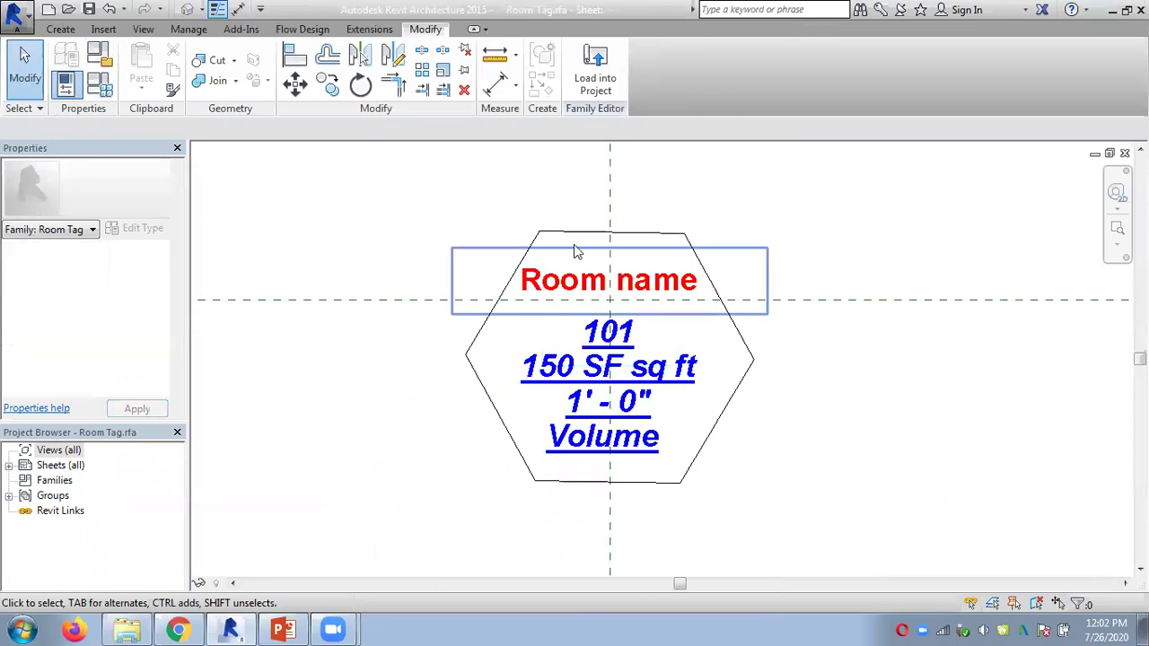
{"action": "left_click", "coordinate": [594, 392]}
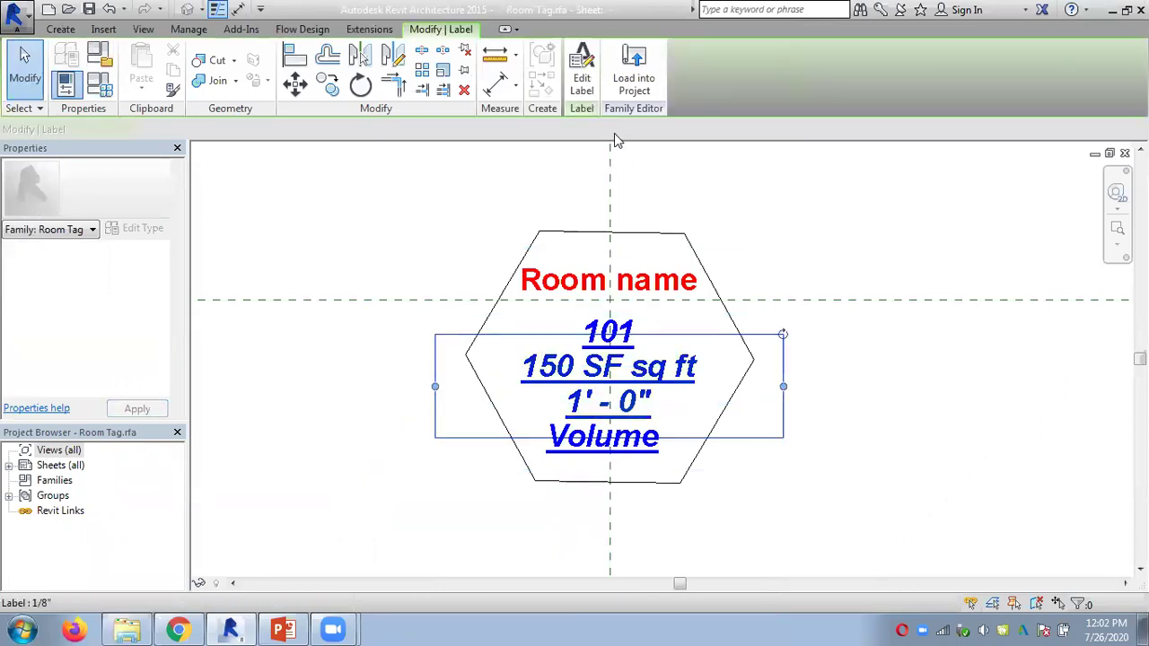
{"action": "left_click", "coordinate": [581, 79]}
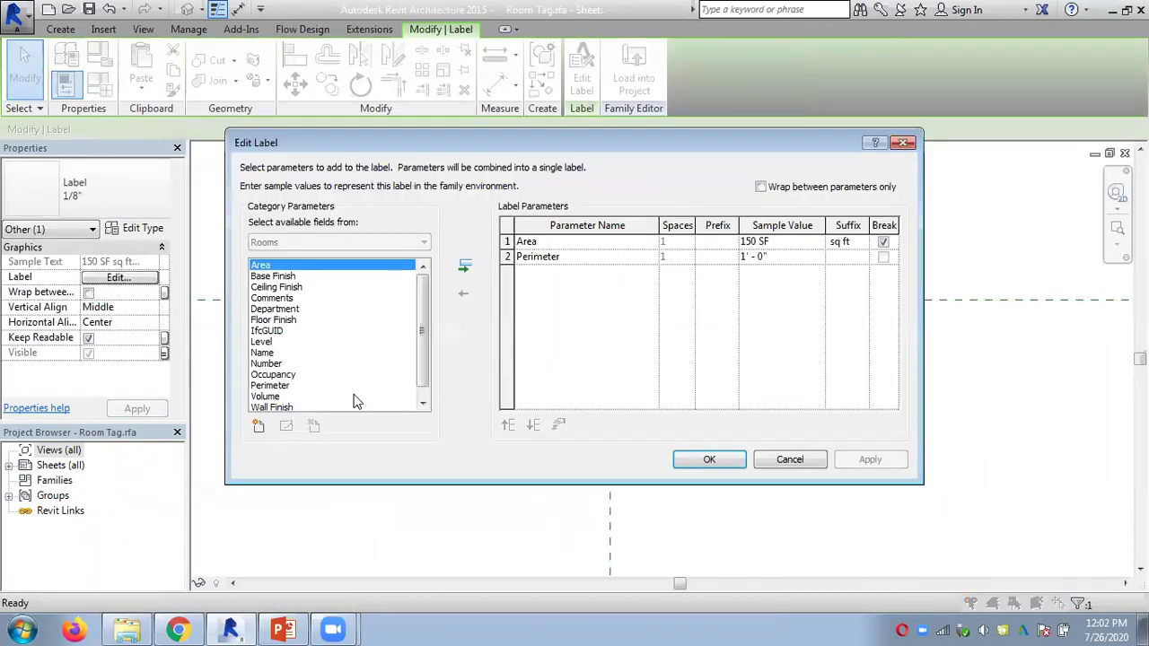
{"action": "left_click", "coordinate": [423, 403]}
{"action": "scroll", "coordinate": [417, 323], "scroll_direction": "up", "scroll_amount": 1}
{"action": "scroll", "coordinate": [424, 359], "scroll_direction": "down", "scroll_amount": 1}
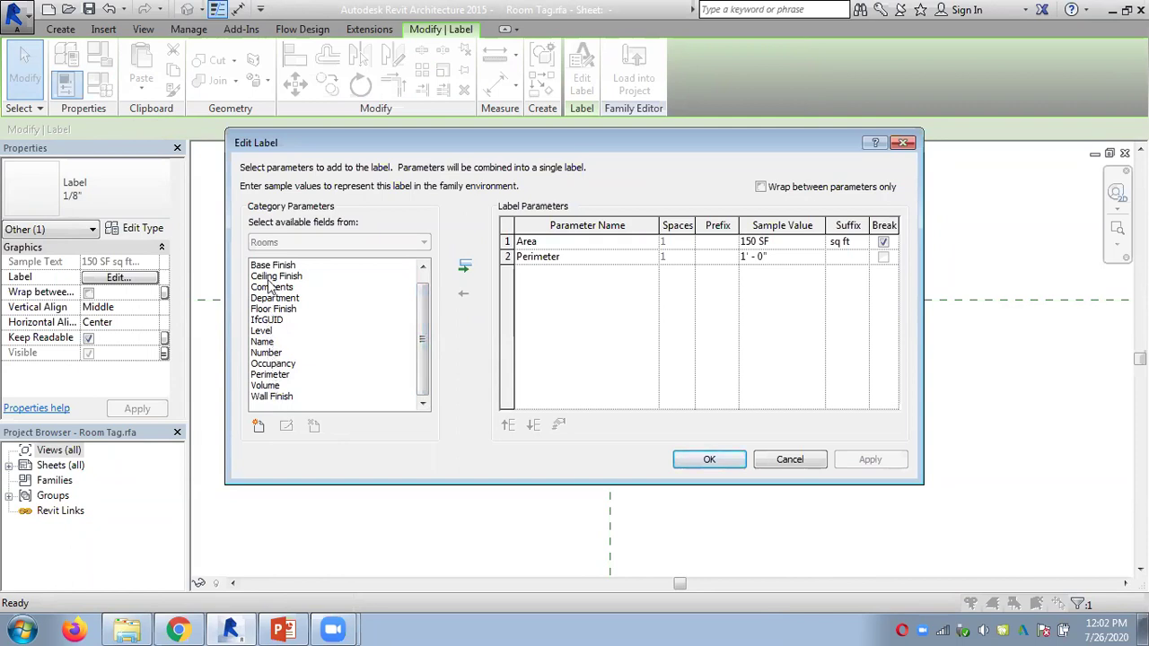
{"action": "scroll", "coordinate": [427, 323], "scroll_direction": "up", "scroll_amount": 1}
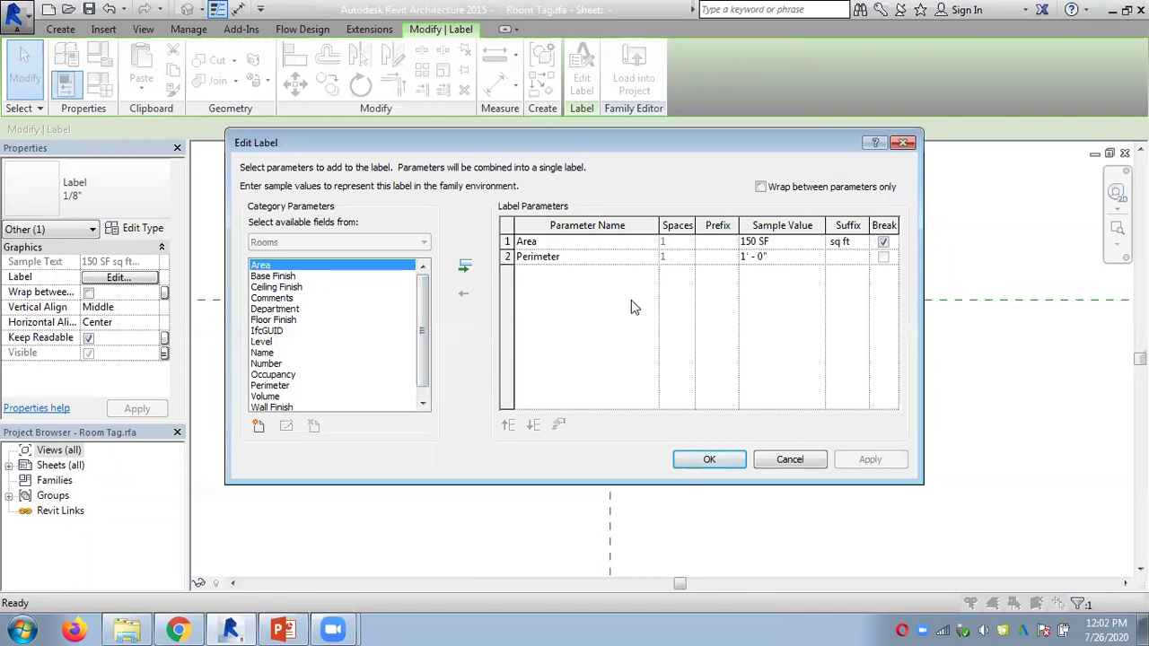
{"action": "scroll", "coordinate": [425, 367], "scroll_direction": "down", "scroll_amount": 1}
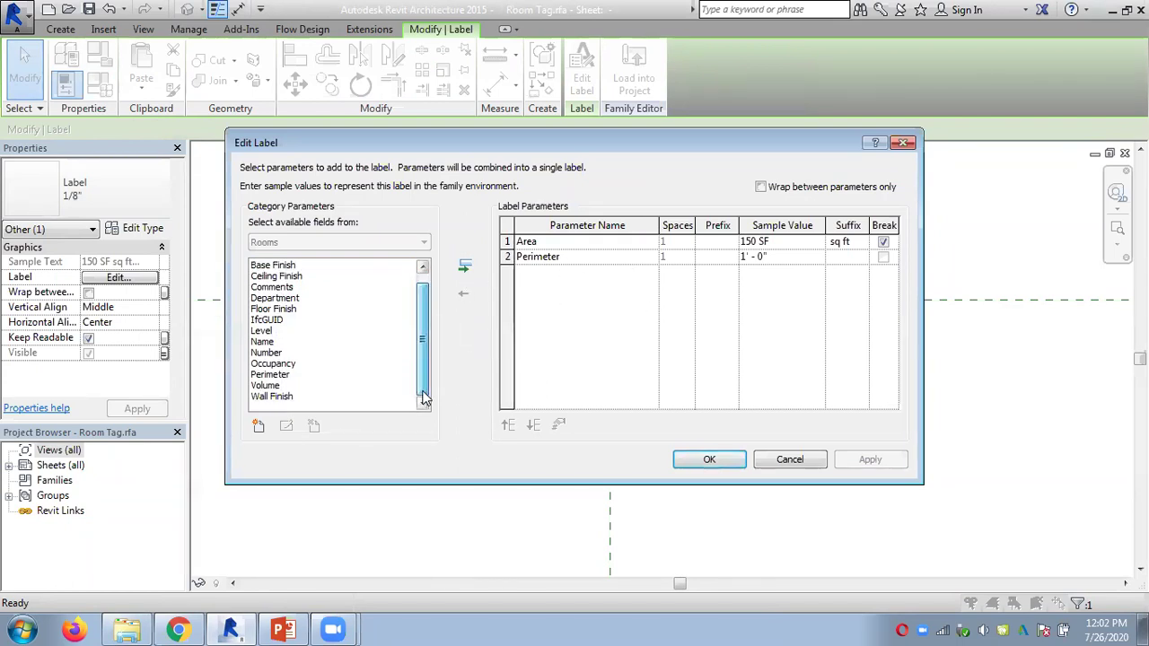
{"action": "scroll", "coordinate": [425, 318], "scroll_direction": "up", "scroll_amount": 1}
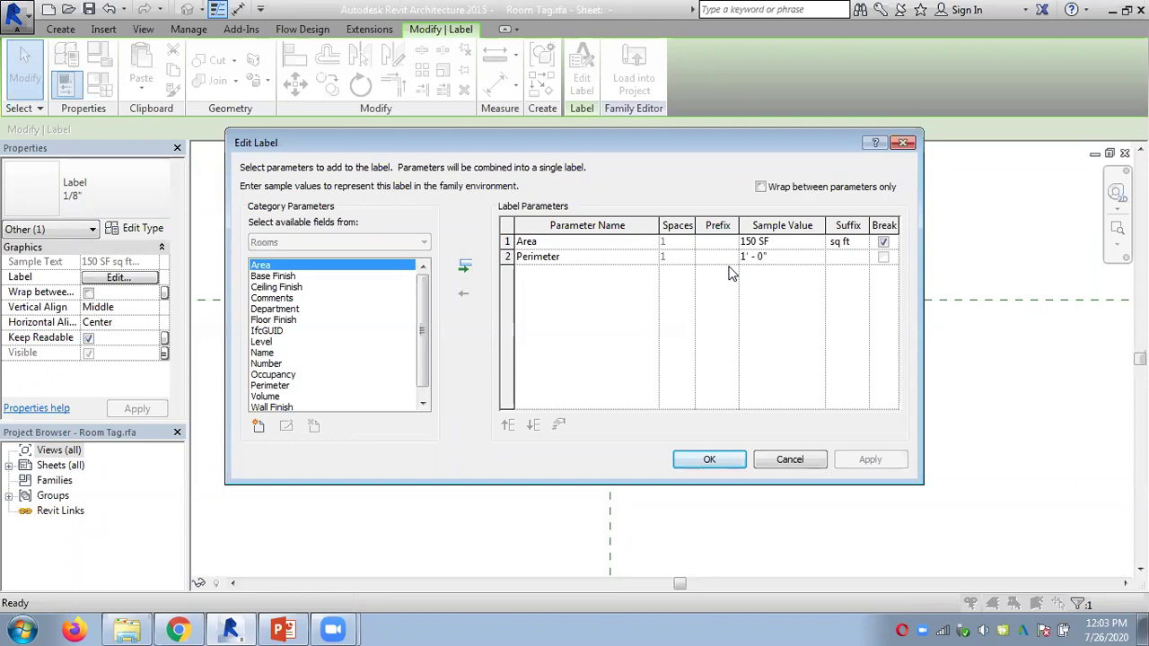
{"action": "left_click", "coordinate": [258, 426]}
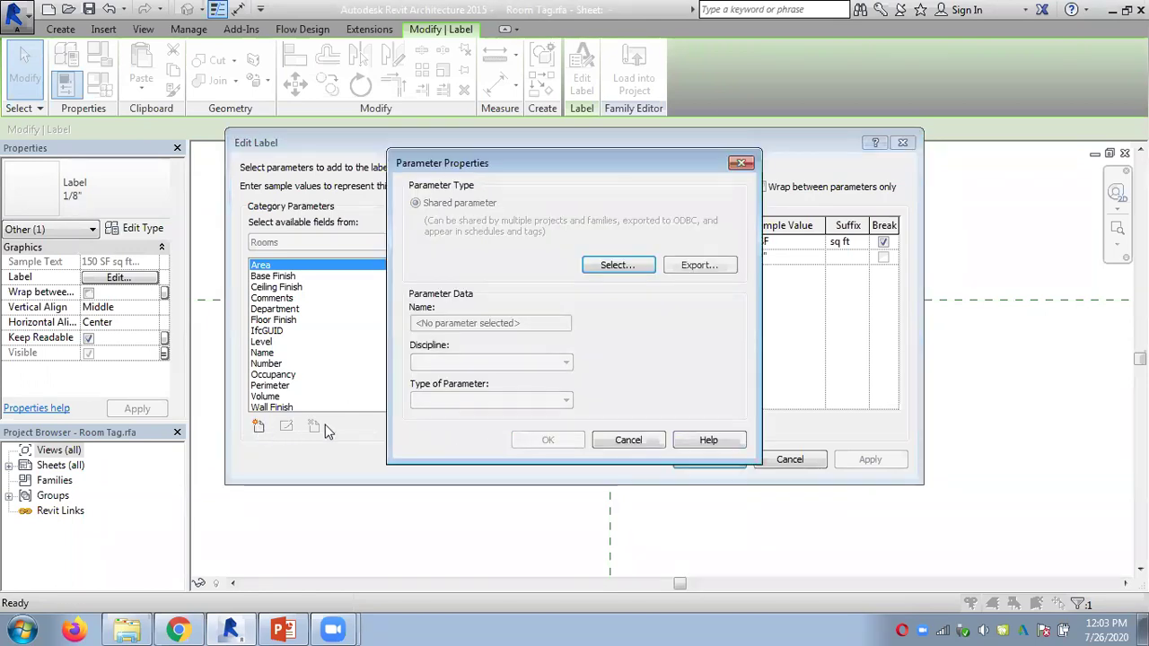
{"action": "left_click", "coordinate": [629, 441]}
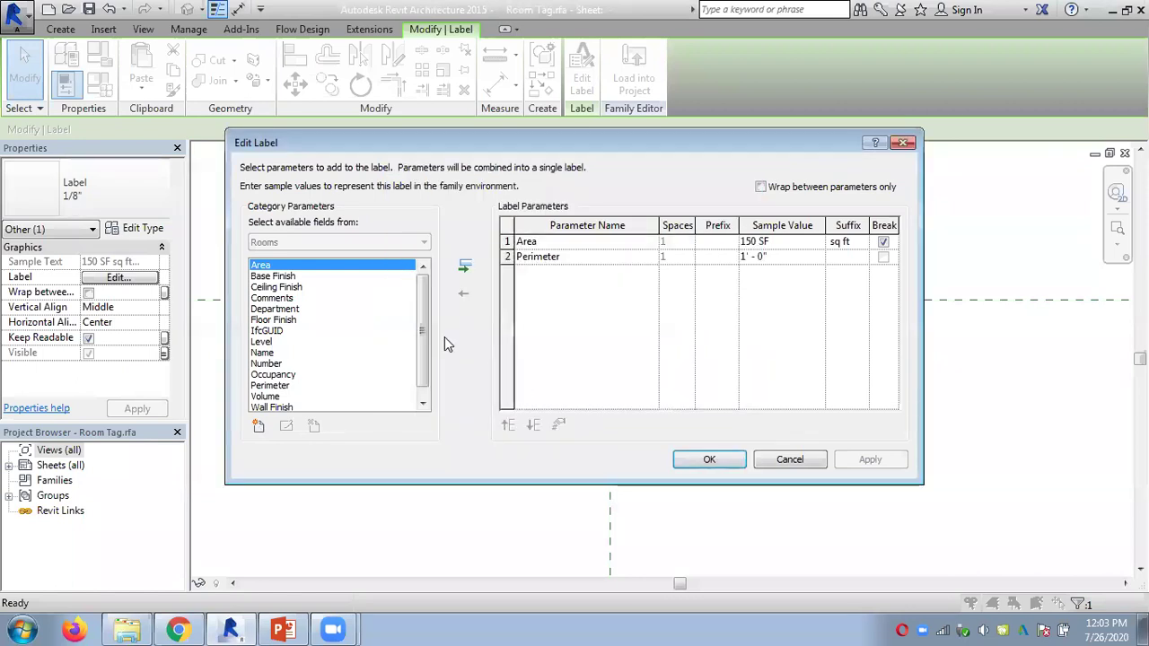
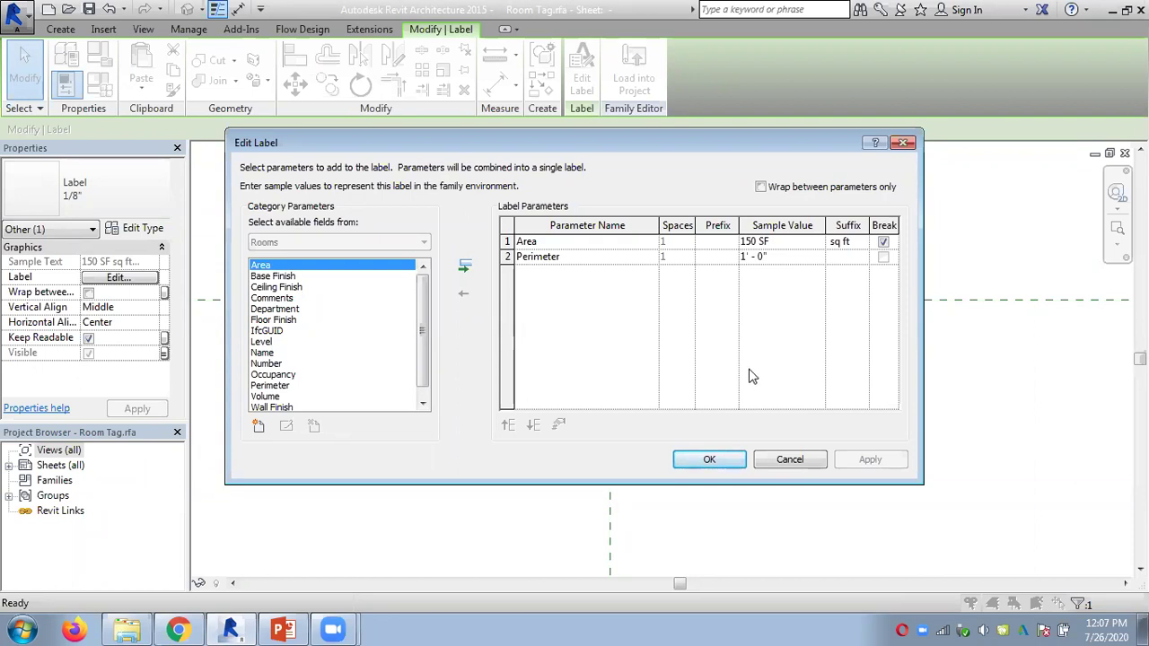
Abandon adding a new shared parameter, leaving the room tag label with Area and Perimeter.
{"action": "left_click_drag", "start_coordinate": [424, 341], "coordinate": [427, 308]}
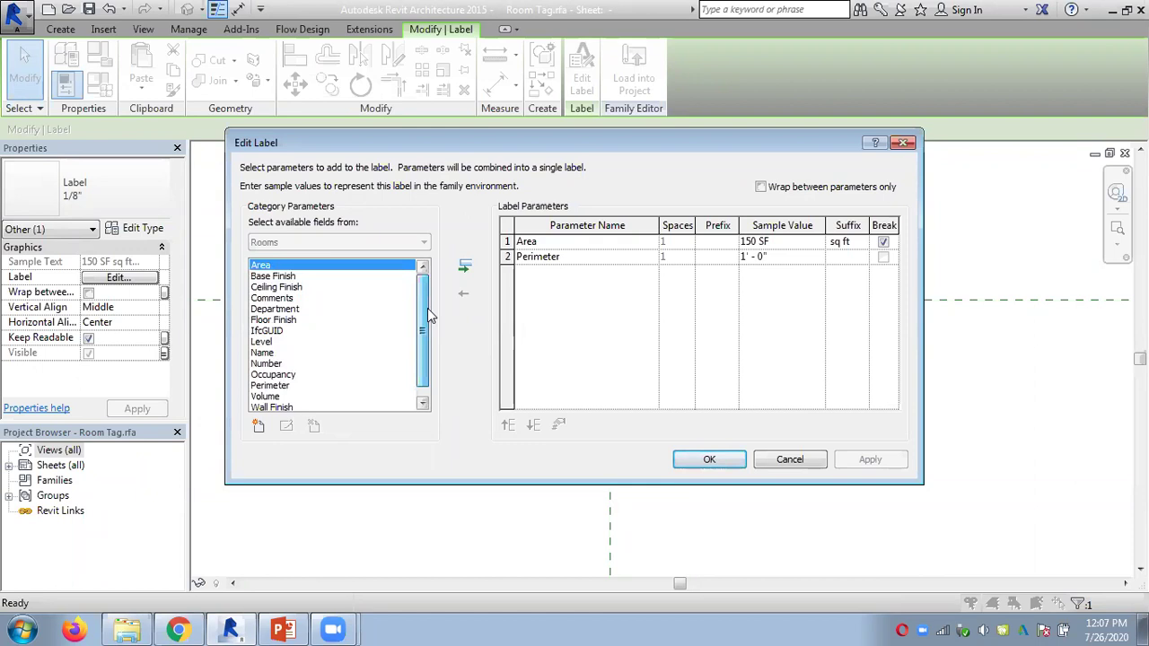
{"action": "left_click", "coordinate": [258, 426]}
{"action": "left_click", "coordinate": [610, 268]}
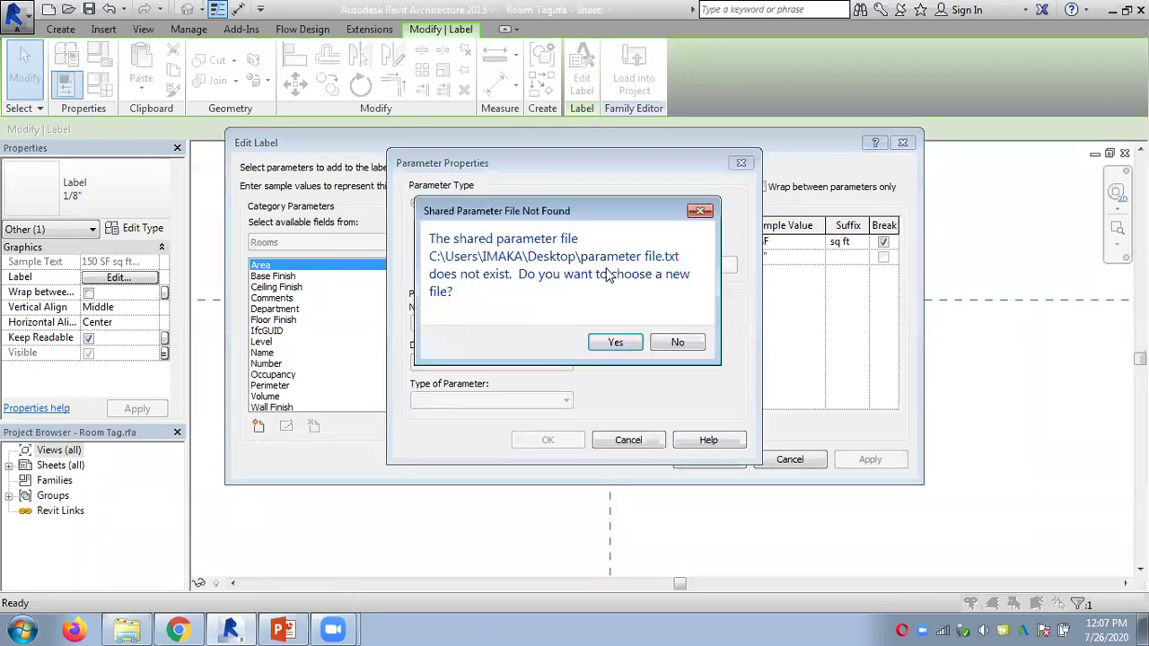
{"action": "left_click", "coordinate": [679, 342]}
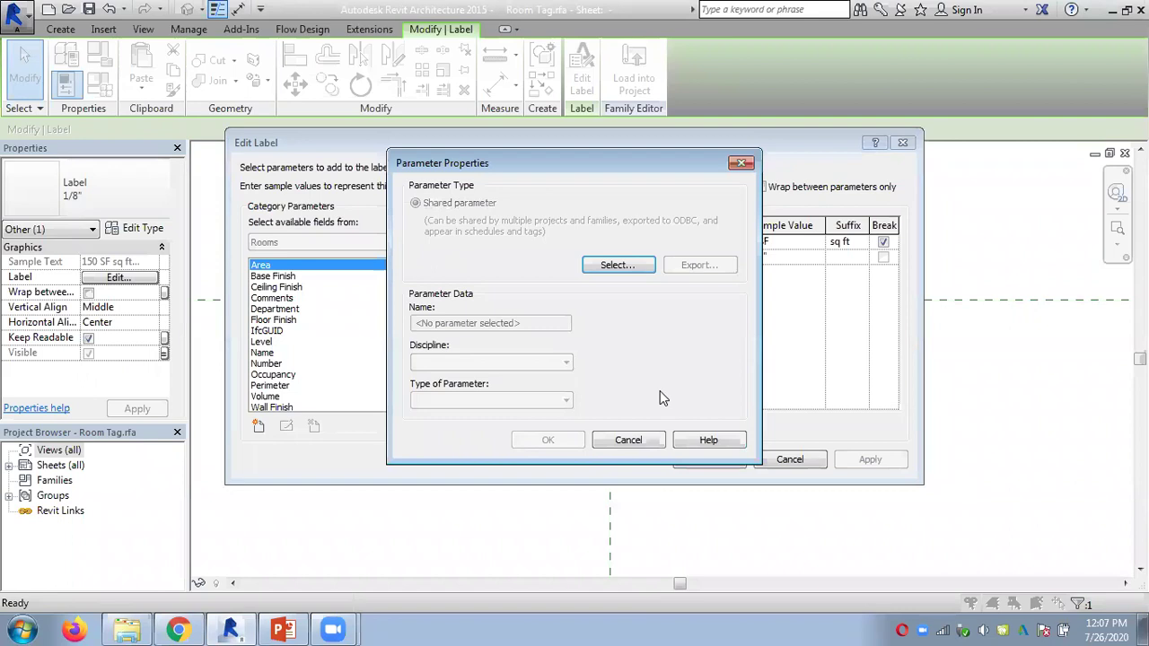
{"action": "left_click", "coordinate": [628, 441]}
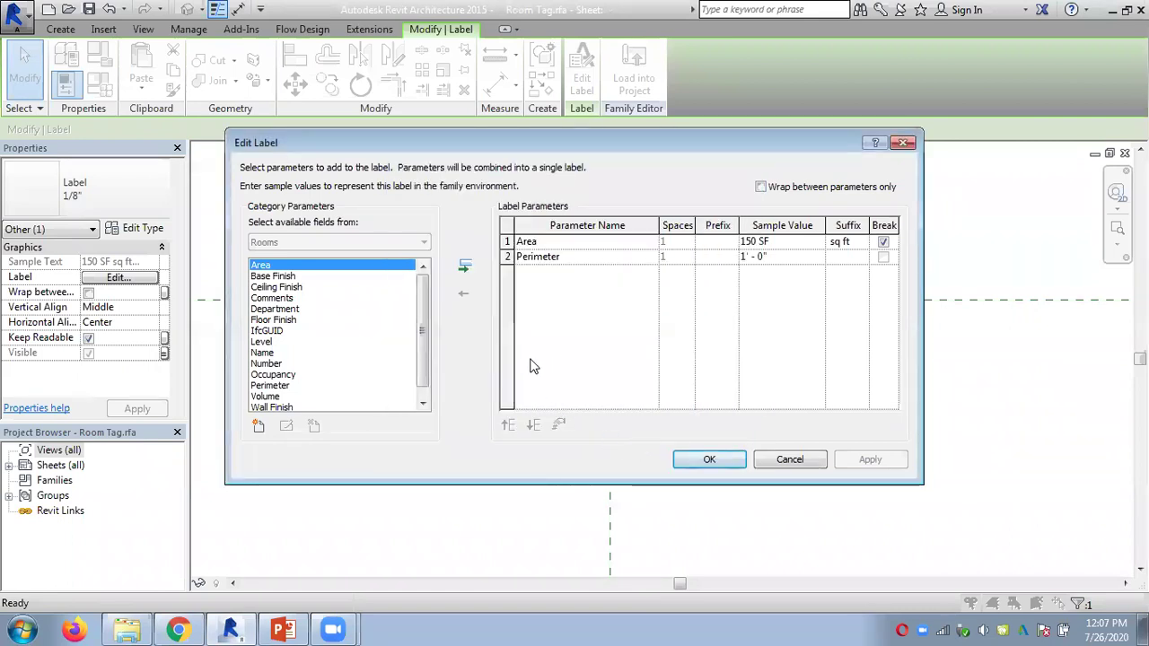
{"action": "scroll", "coordinate": [430, 357], "scroll_direction": "down", "scroll_amount": 1}
{"action": "scroll", "coordinate": [428, 333], "scroll_direction": "up", "scroll_amount": 1}
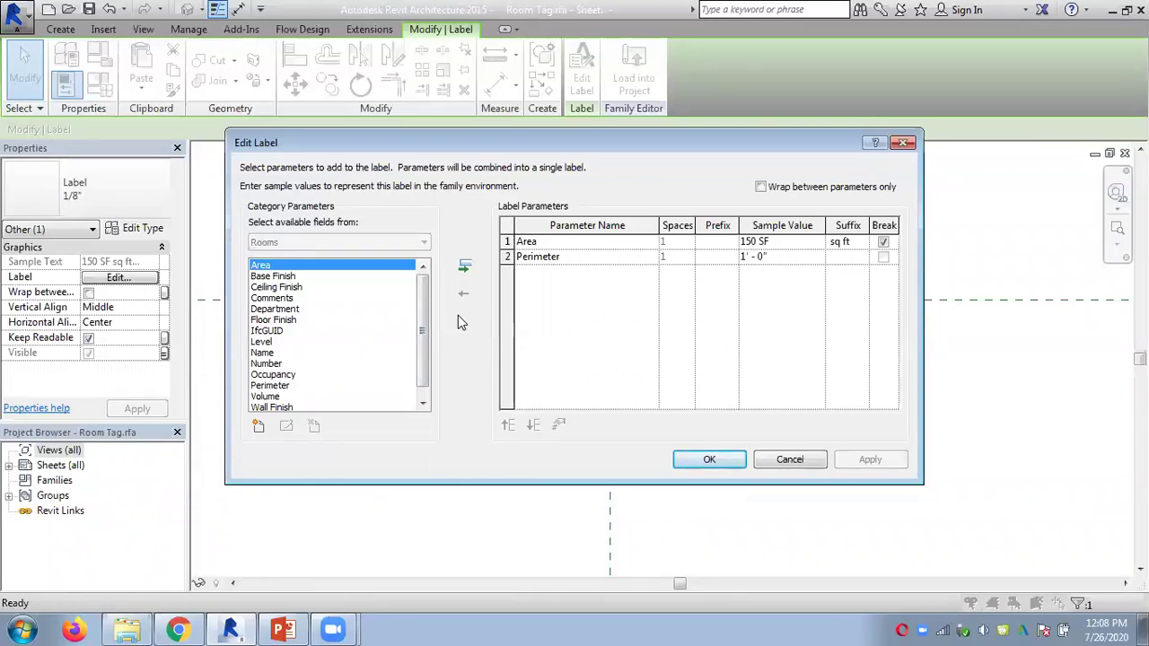
{"action": "left_click_drag", "start_coordinate": [419, 313], "coordinate": [423, 346]}
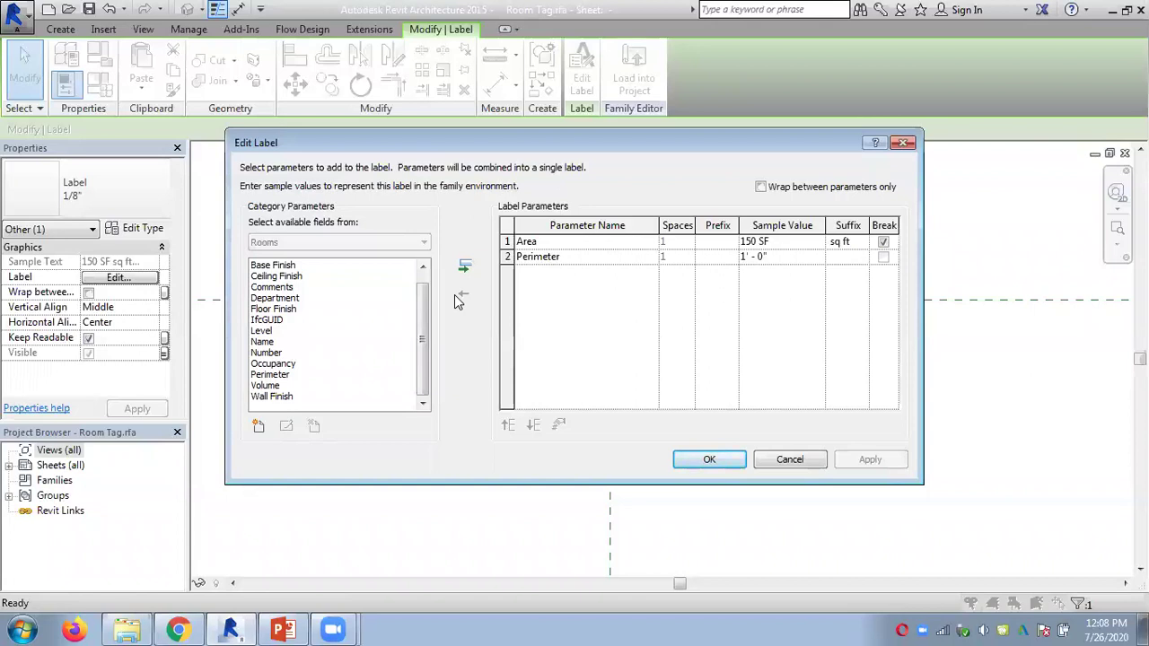
{"action": "left_click", "coordinate": [808, 460]}
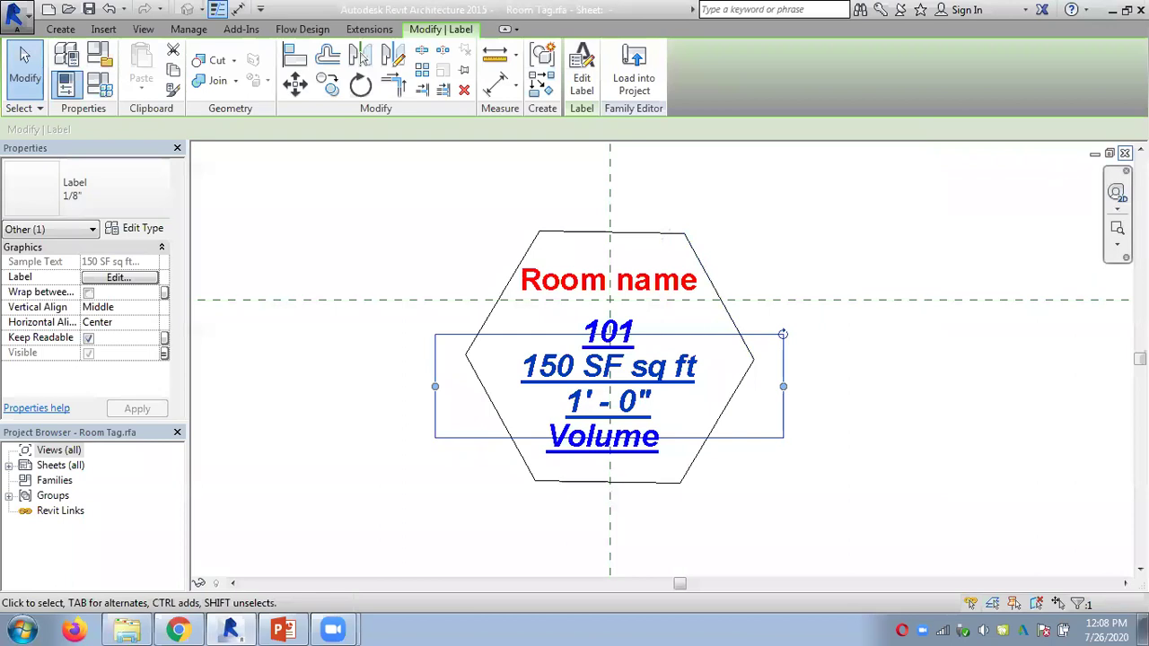
Close the Room Tag family without saving and pan to show the whole Level 1 plan.
{"action": "left_click", "coordinate": [1124, 153]}
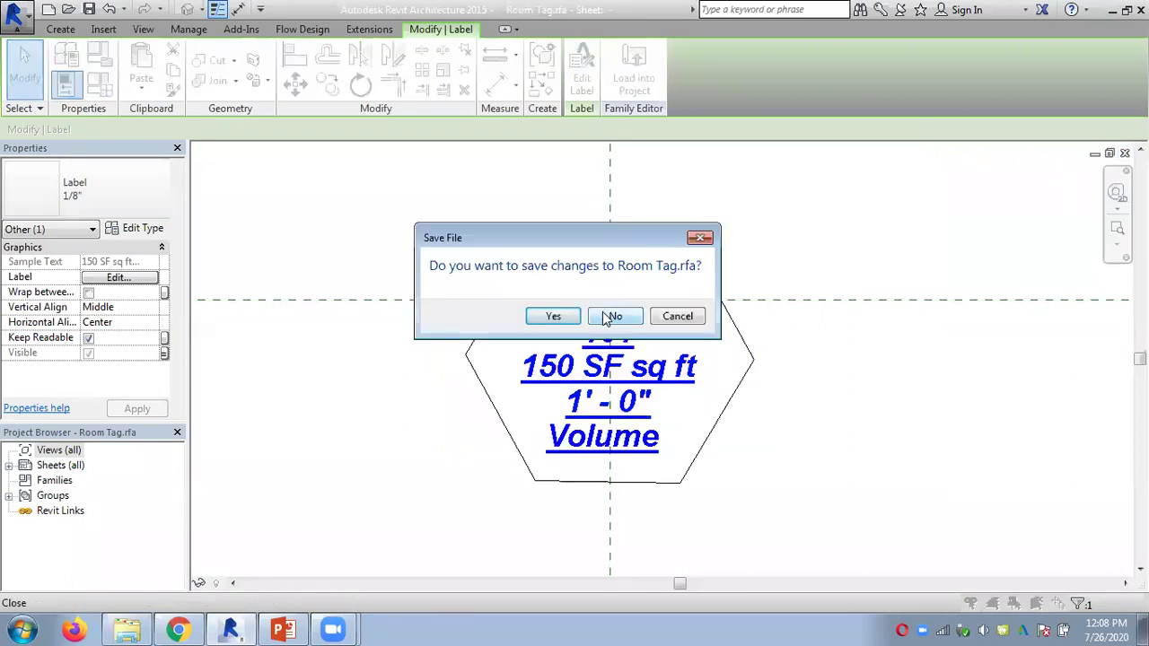
{"action": "left_click", "coordinate": [608, 317]}
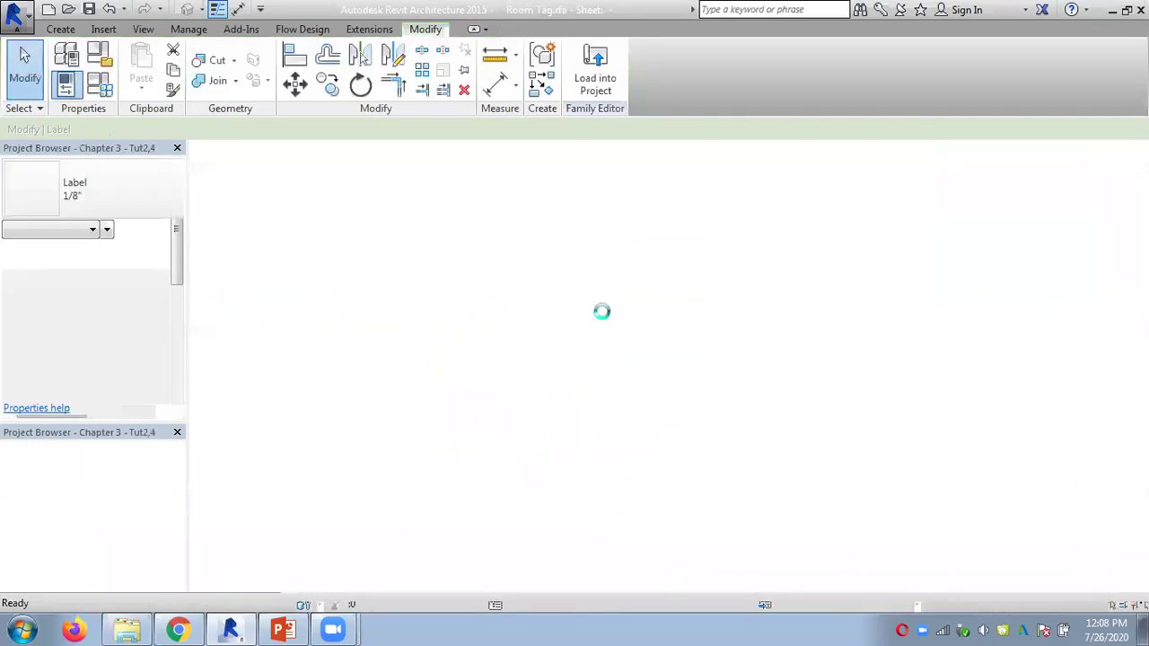
{"action": "scroll", "coordinate": [758, 310], "scroll_direction": "down", "scroll_amount": 6}
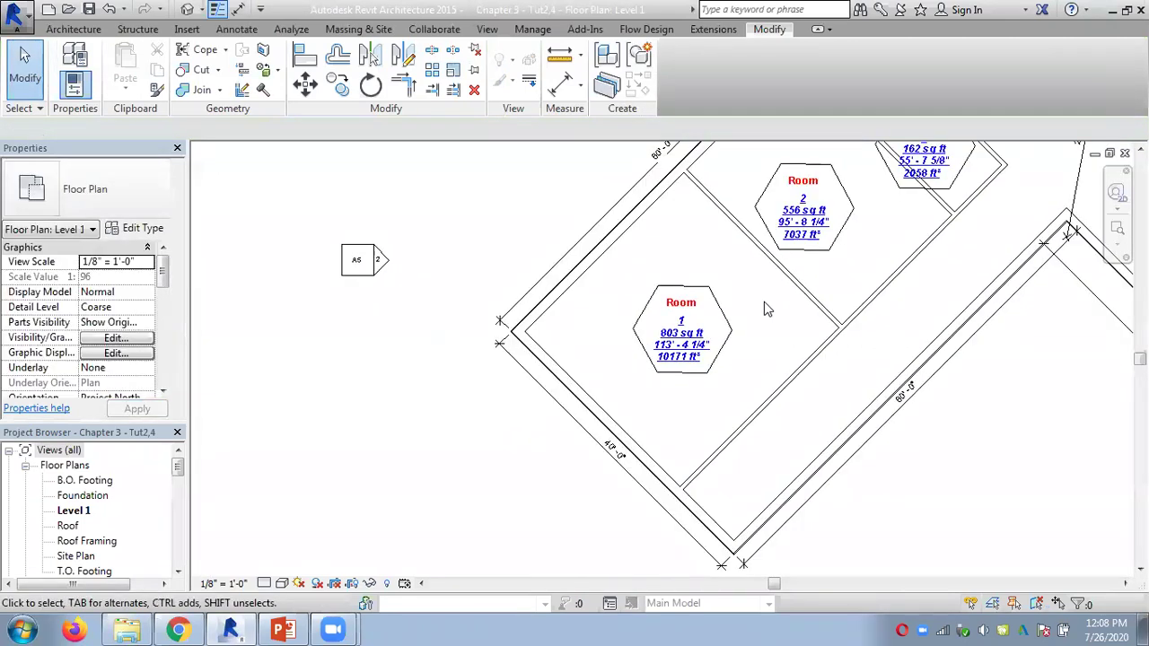
{"action": "middle_click_drag", "start_coordinate": [763, 337], "coordinate": [553, 429]}
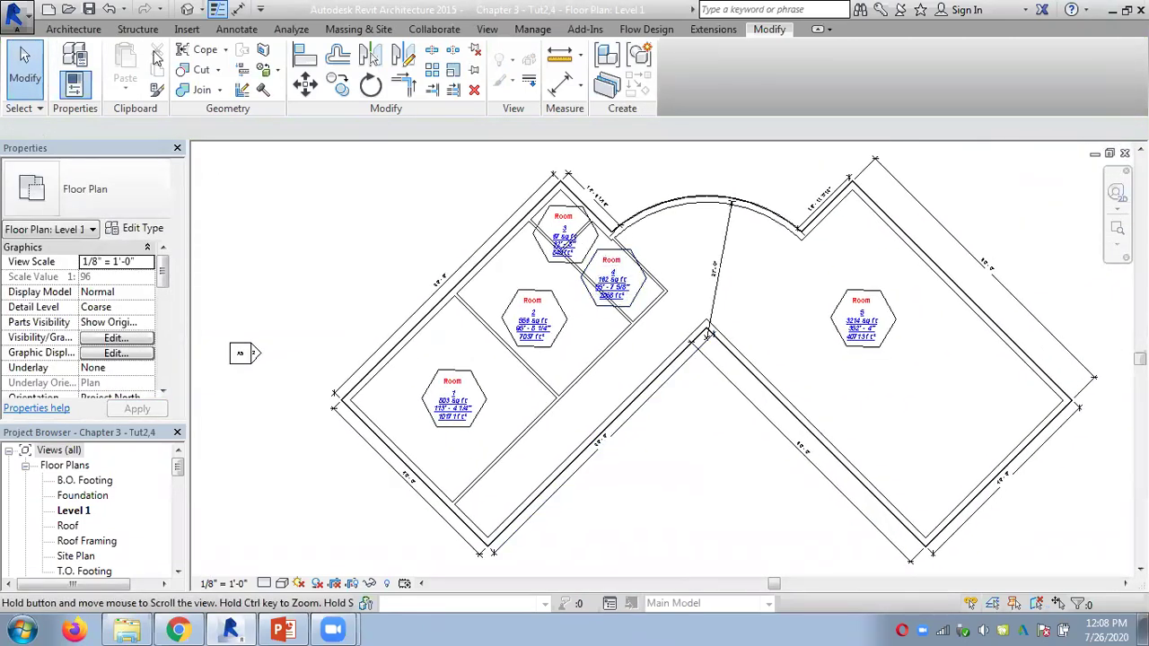
Look through the Architecture tab's Area dropdown options without creating anything.
{"action": "left_click", "coordinate": [74, 29]}
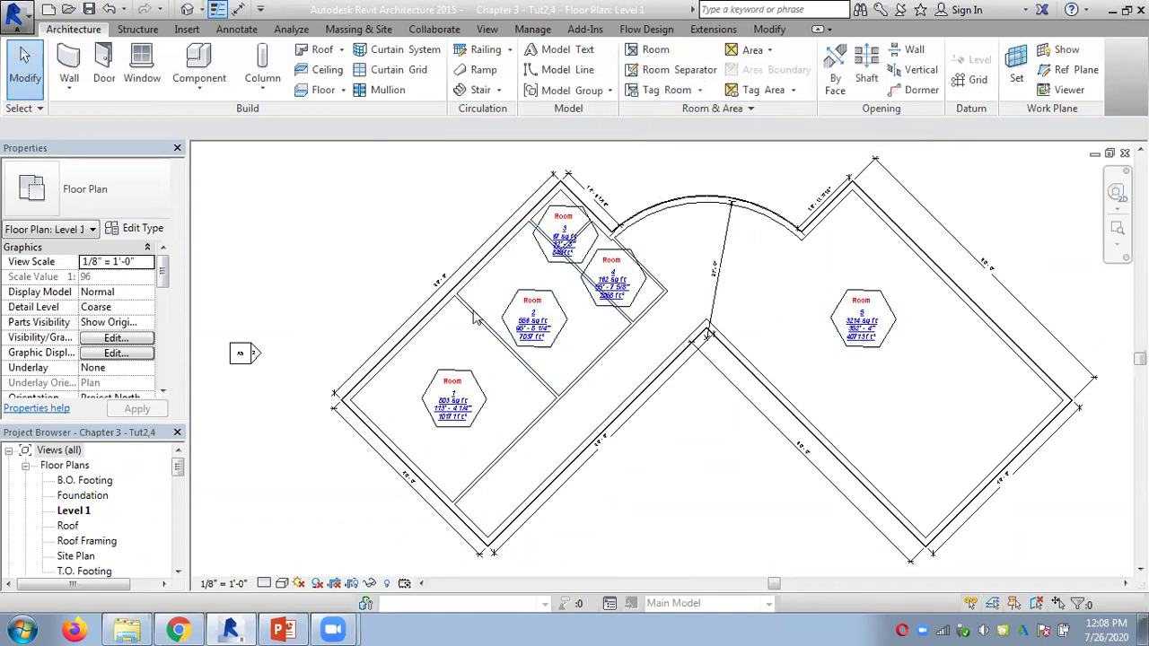
{"action": "scroll", "coordinate": [620, 499], "scroll_direction": "up", "scroll_amount": 1}
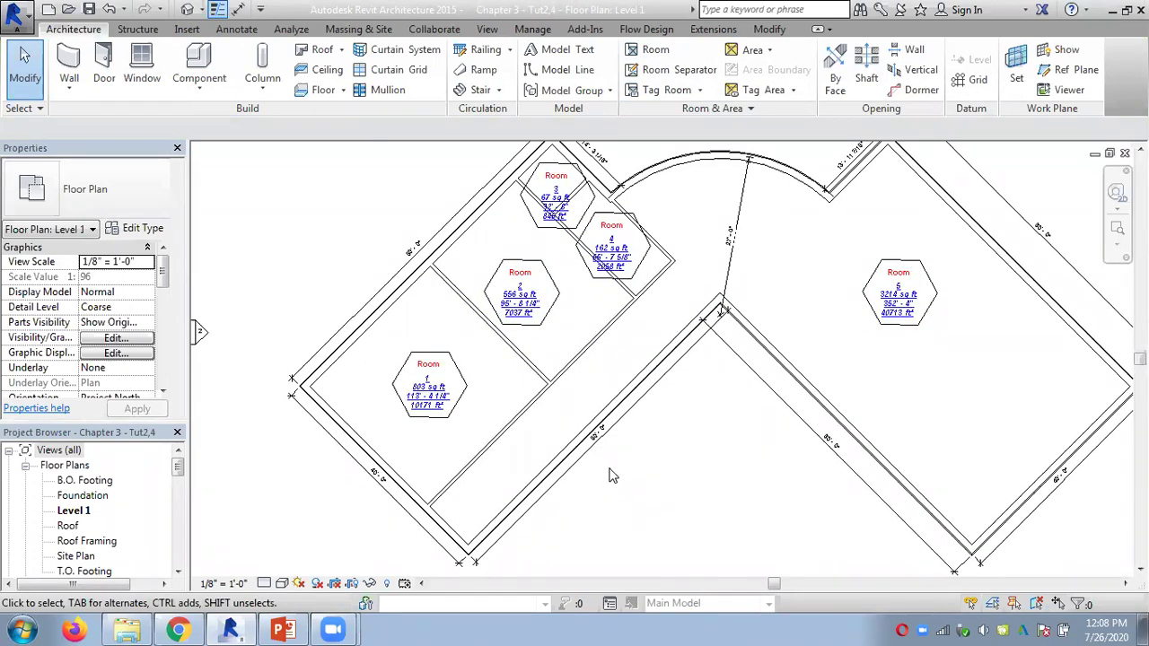
{"action": "scroll", "coordinate": [595, 465], "scroll_direction": "down", "scroll_amount": 1}
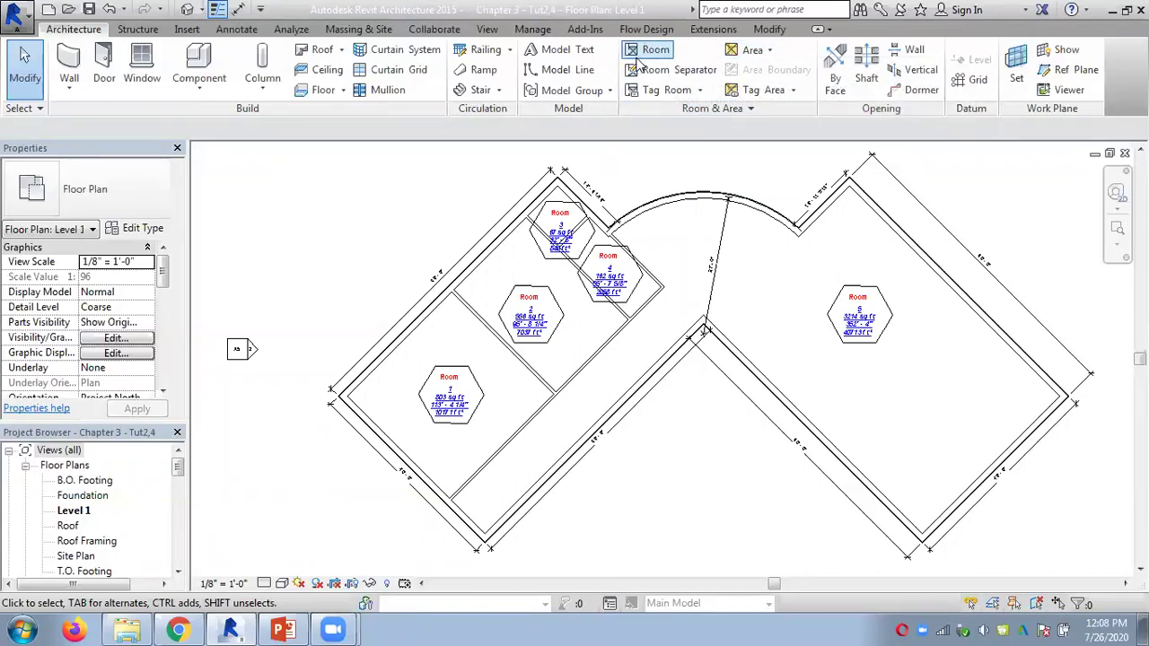
{"action": "scroll", "coordinate": [464, 461], "scroll_direction": "up", "scroll_amount": 3}
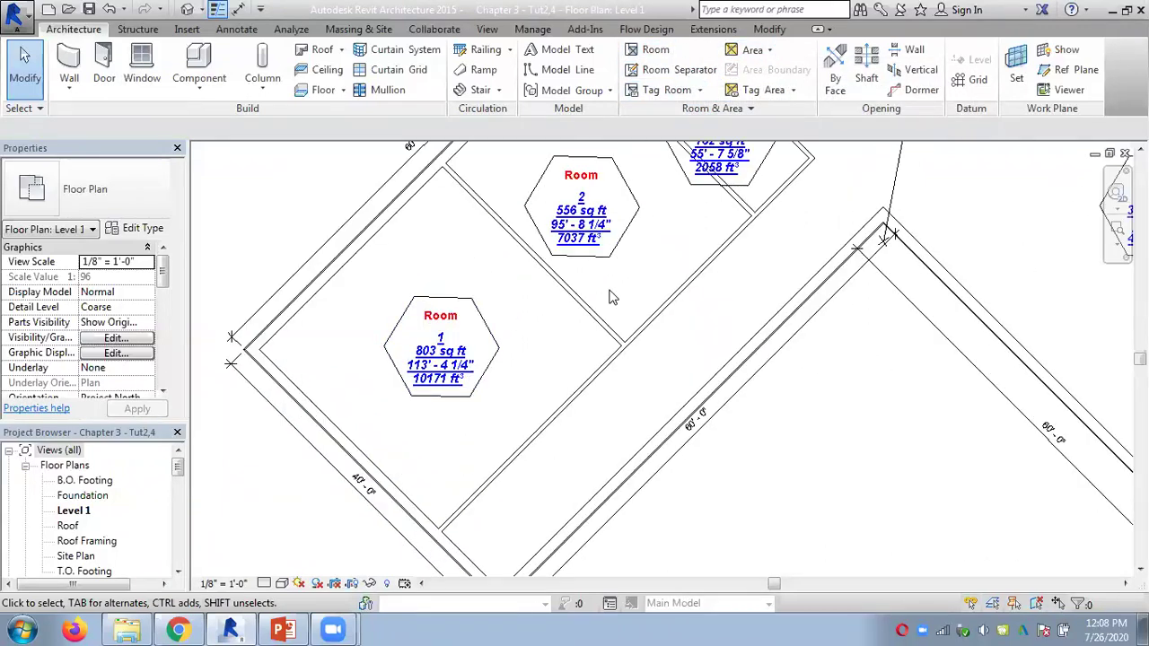
{"action": "left_click", "coordinate": [759, 51]}
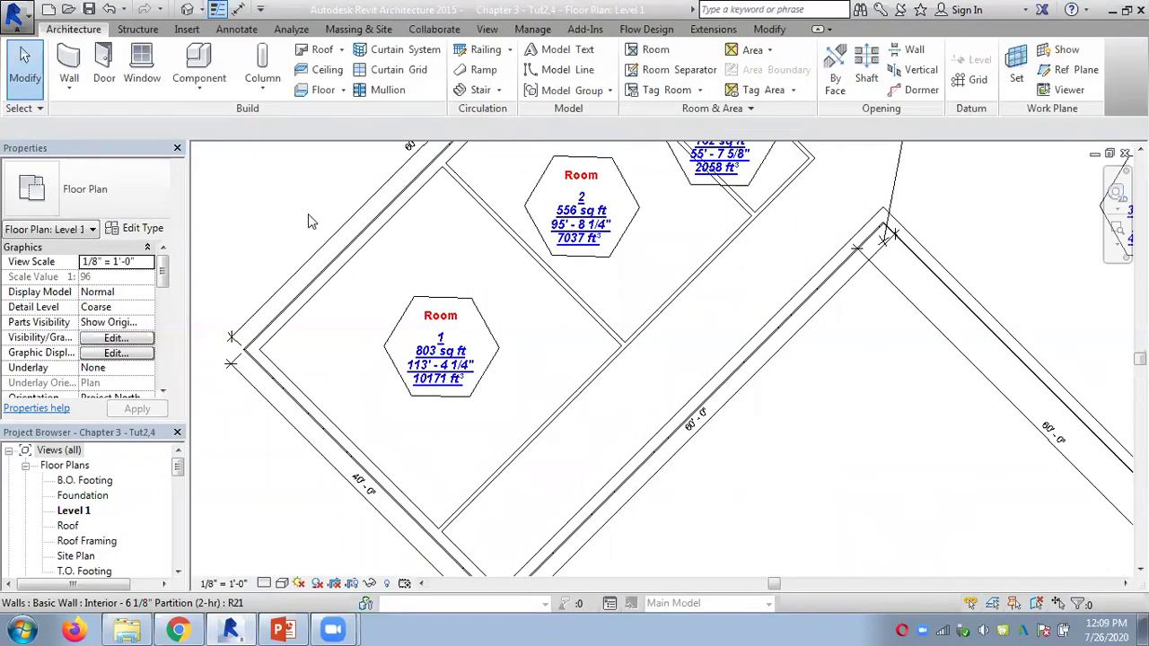
{"action": "scroll", "coordinate": [308, 213], "scroll_direction": "down", "scroll_amount": 4}
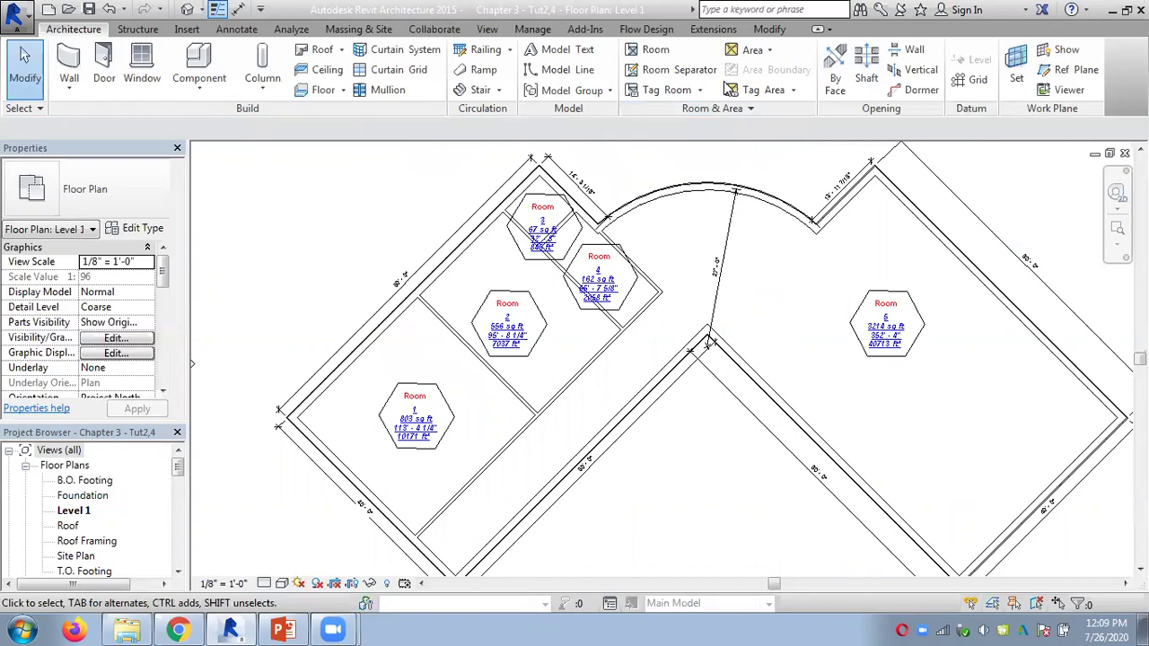
{"action": "left_click", "coordinate": [770, 50]}
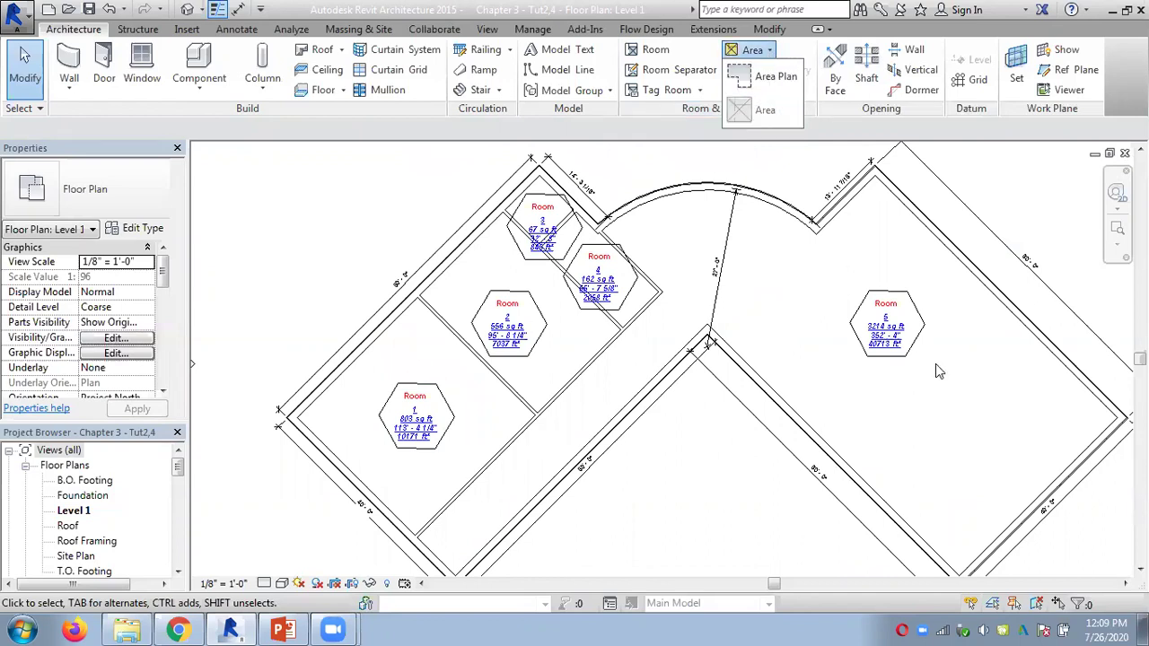
{"action": "left_click", "coordinate": [301, 232]}
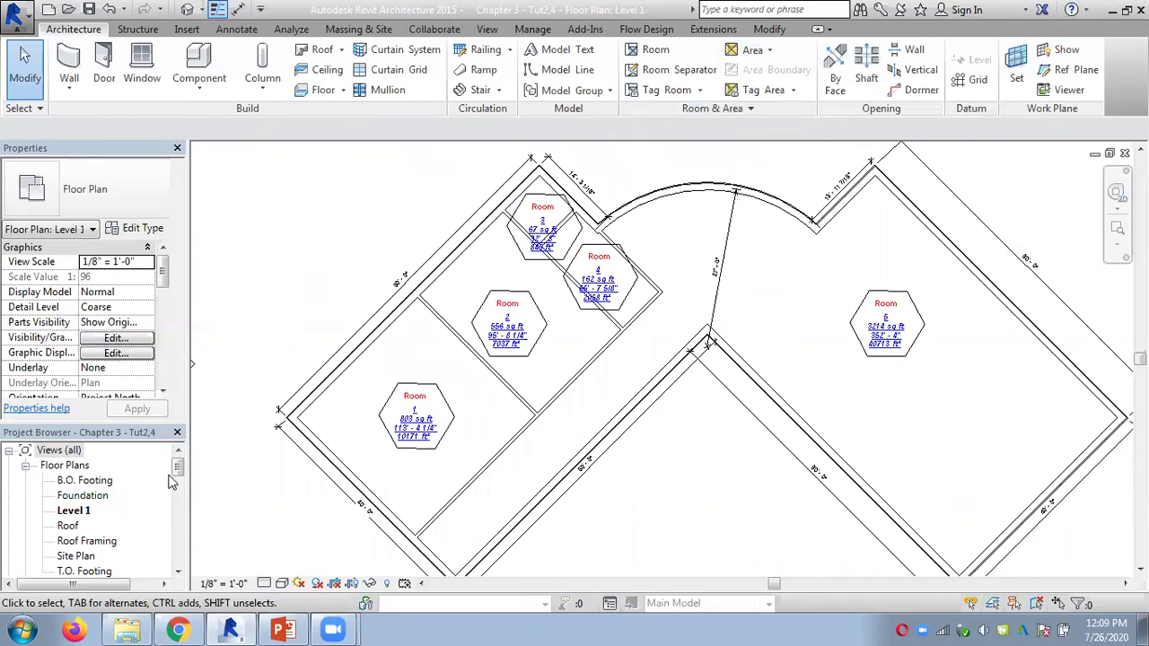
Duplicate the Level 1 floor plan as Level 1 Copy 1.
{"action": "right_click", "coordinate": [73, 510]}
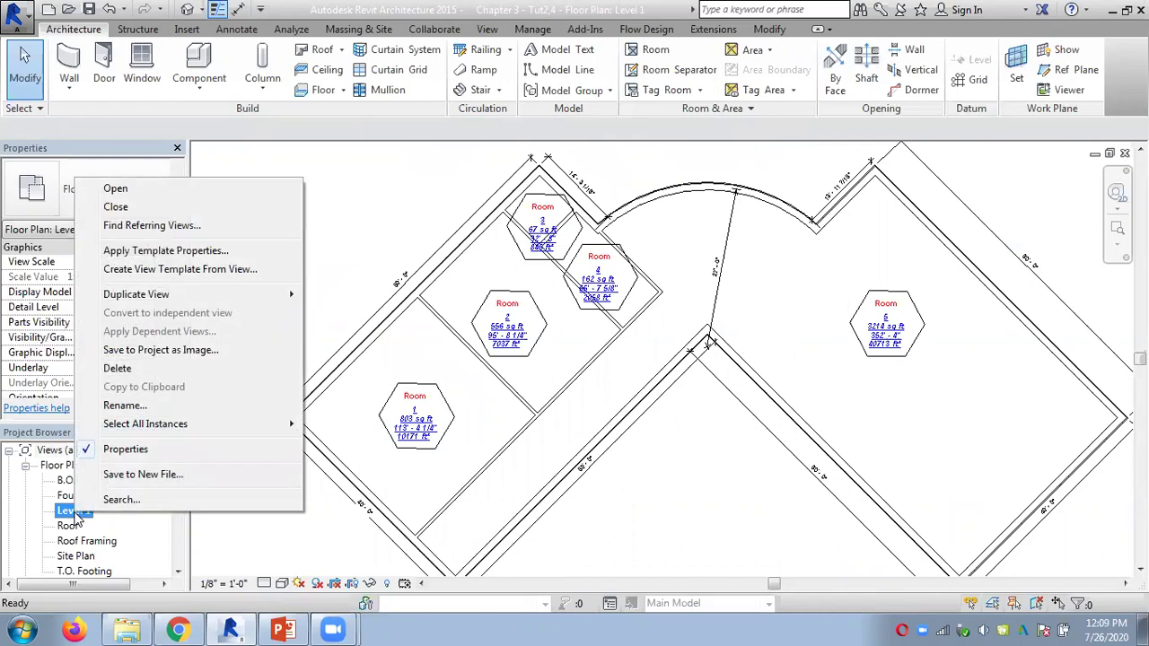
{"action": "mouse_move", "coordinate": [229, 303]}
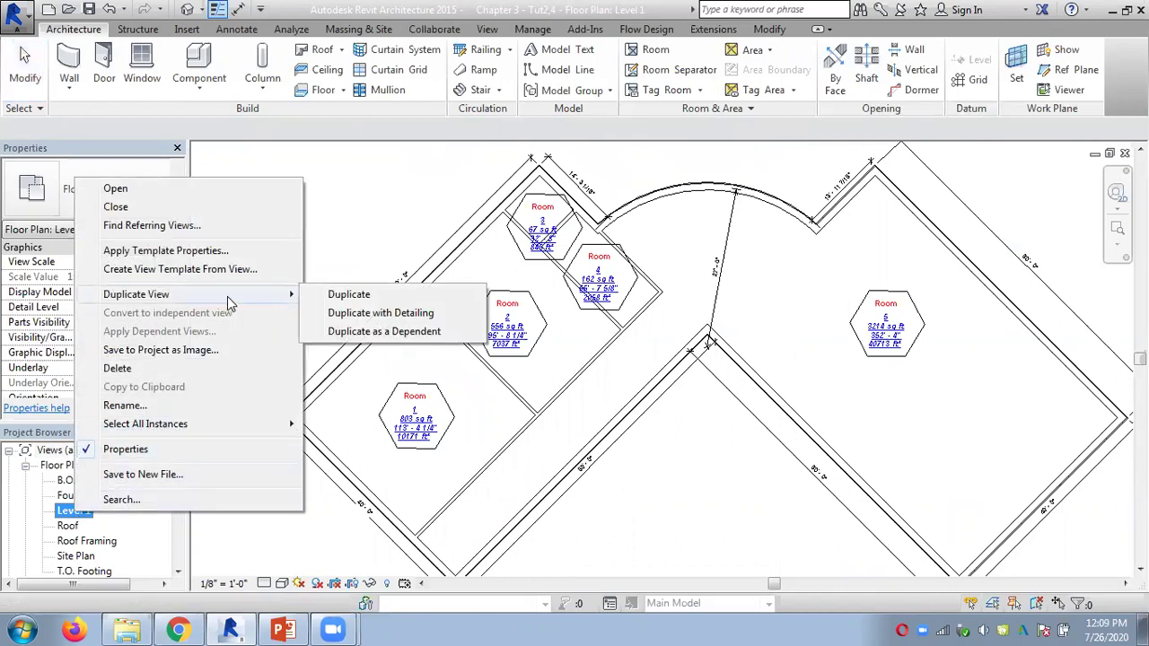
{"action": "left_click", "coordinate": [348, 299]}
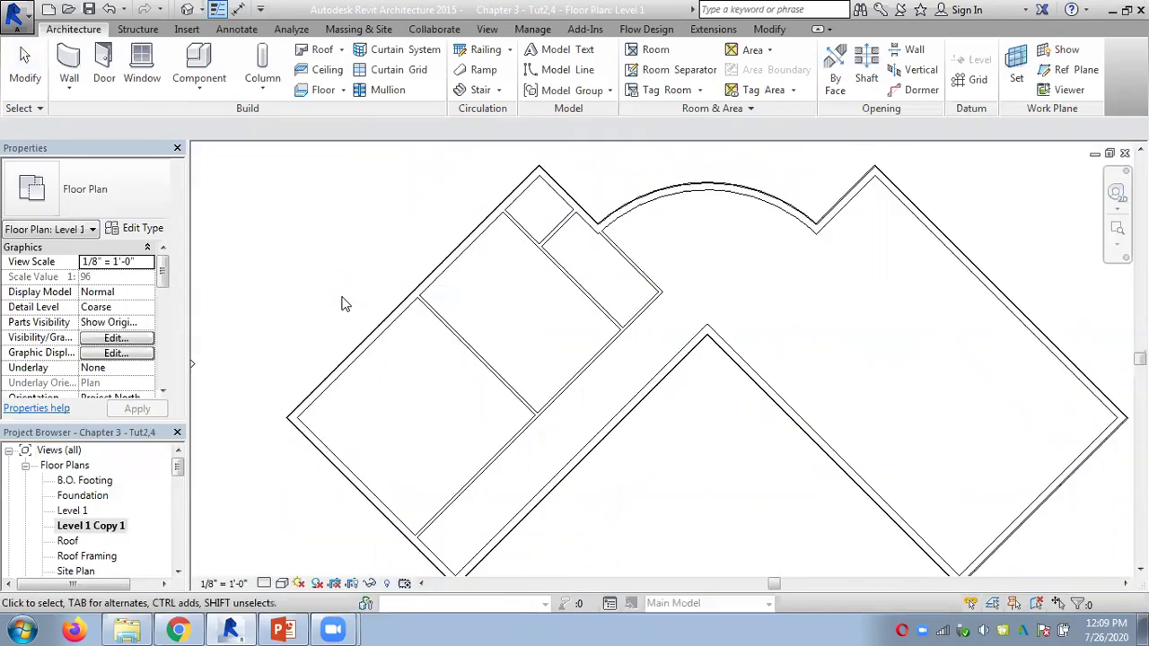
Compare Level 1 with the untagged Level 1 Copy 1, then open the chapter slides folder.
{"action": "double_click", "coordinate": [72, 510]}
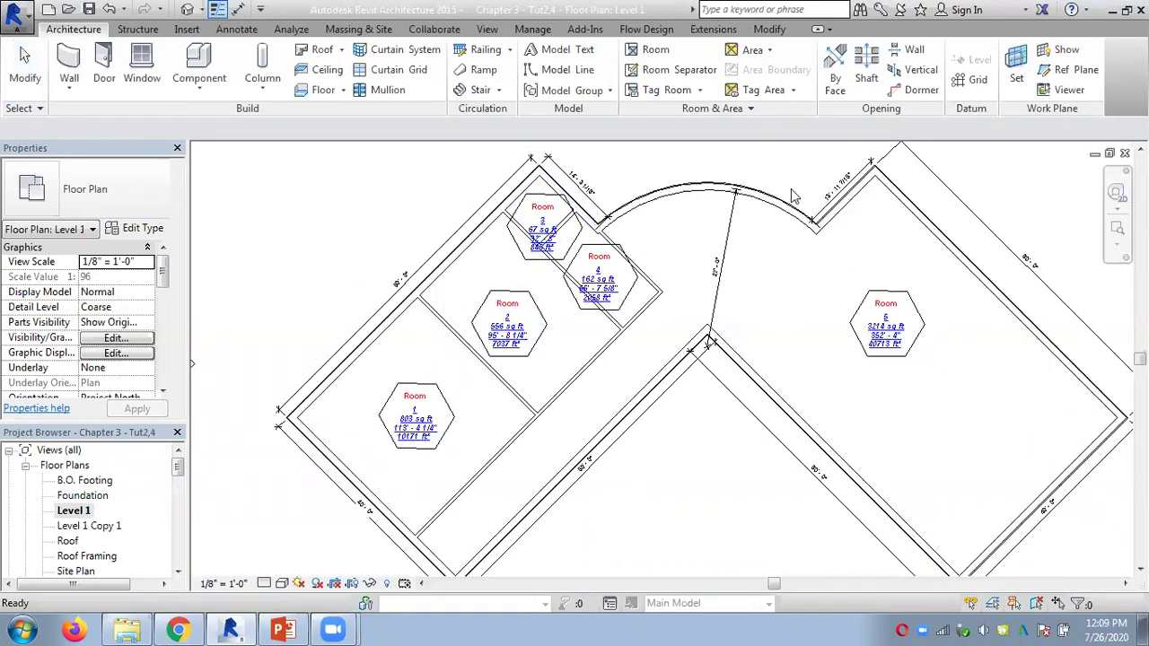
{"action": "double_click", "coordinate": [93, 527]}
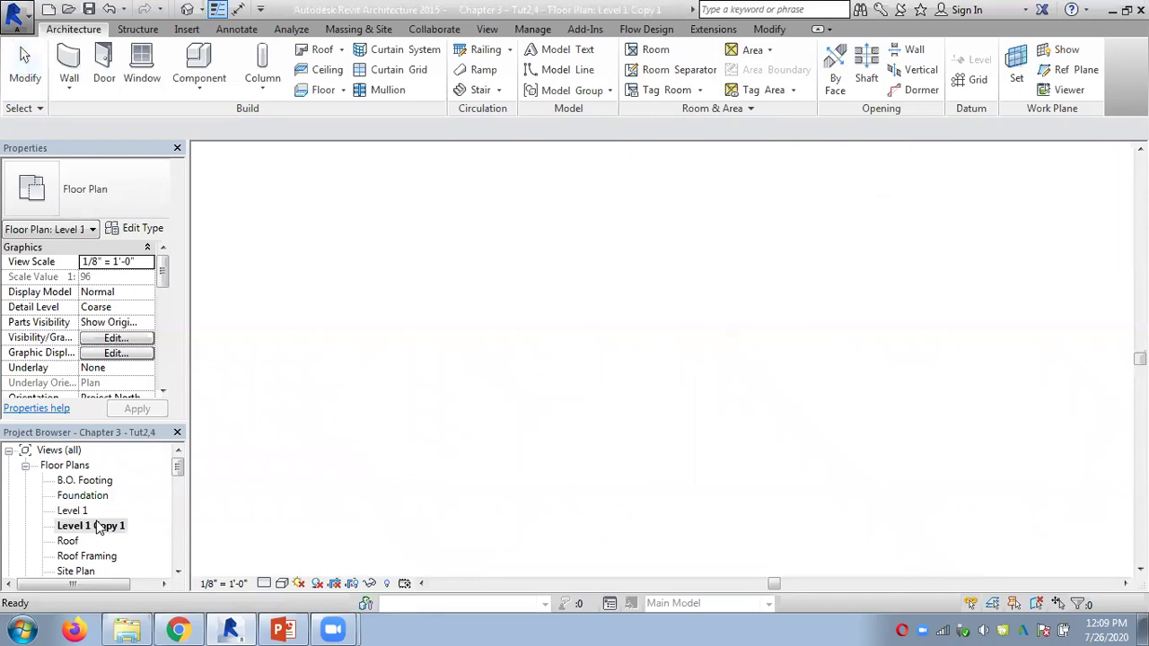
{"action": "scroll", "coordinate": [684, 433], "scroll_direction": "down", "scroll_amount": 2}
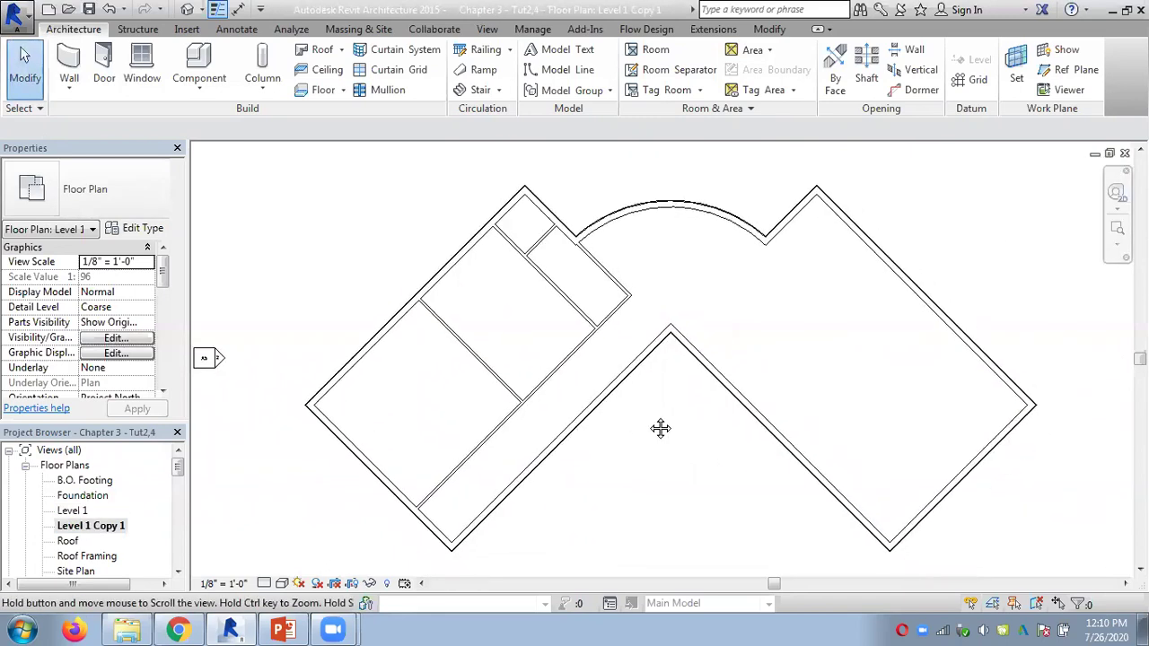
{"action": "double_click", "coordinate": [73, 511]}
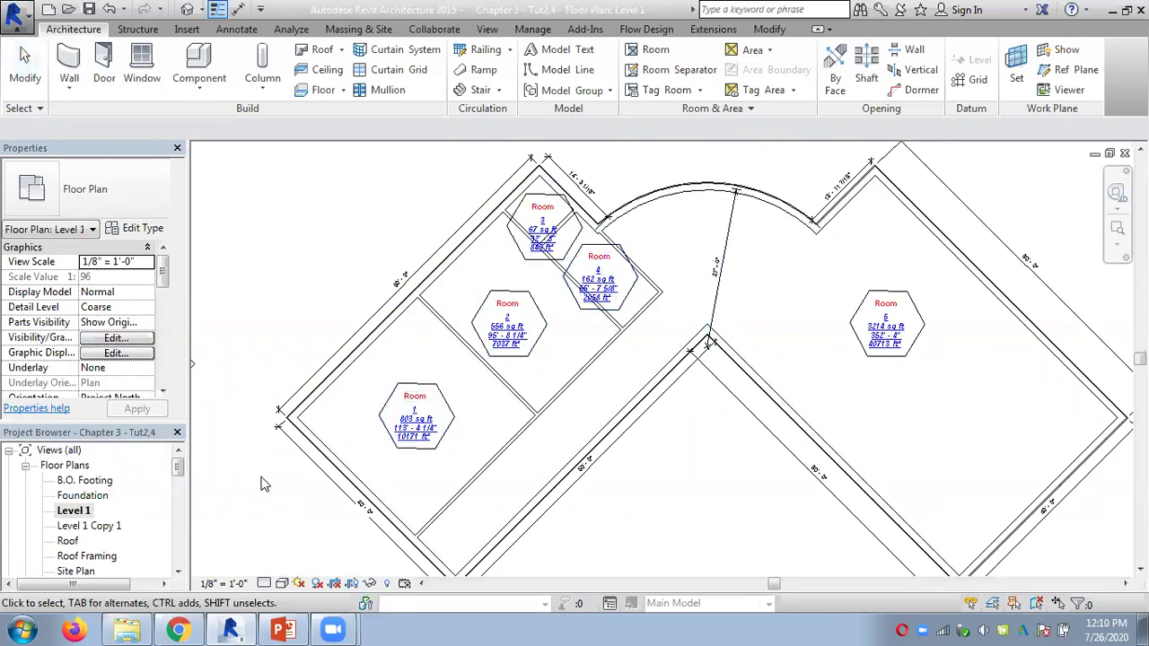
{"action": "double_click", "coordinate": [93, 528]}
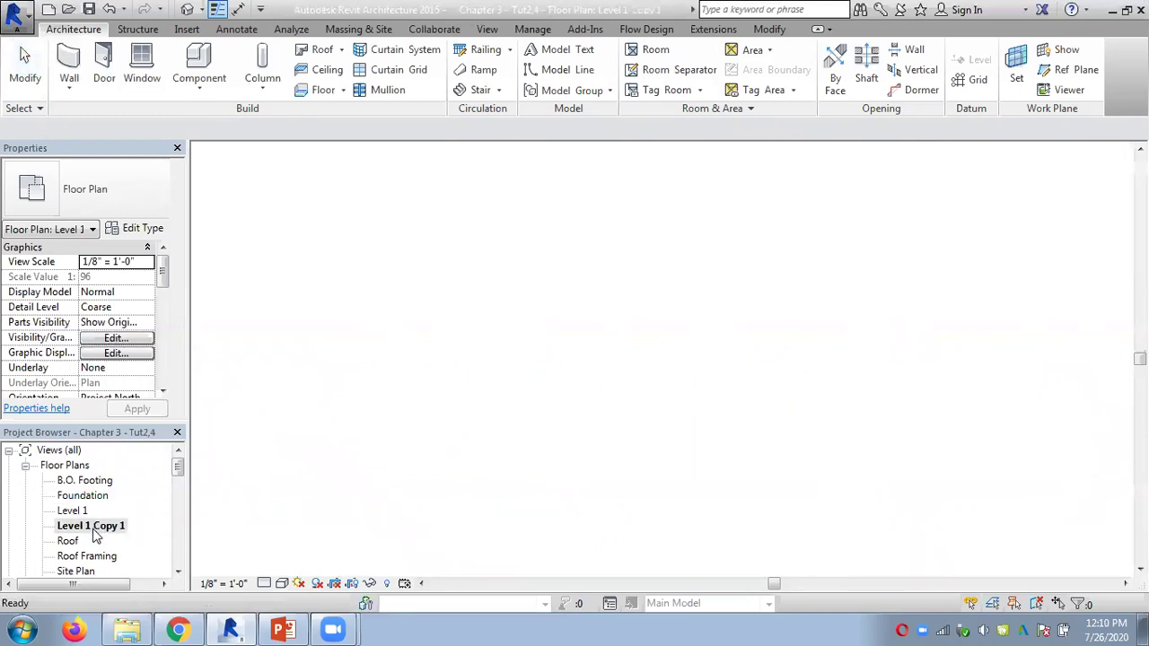
{"action": "left_click", "coordinate": [768, 50]}
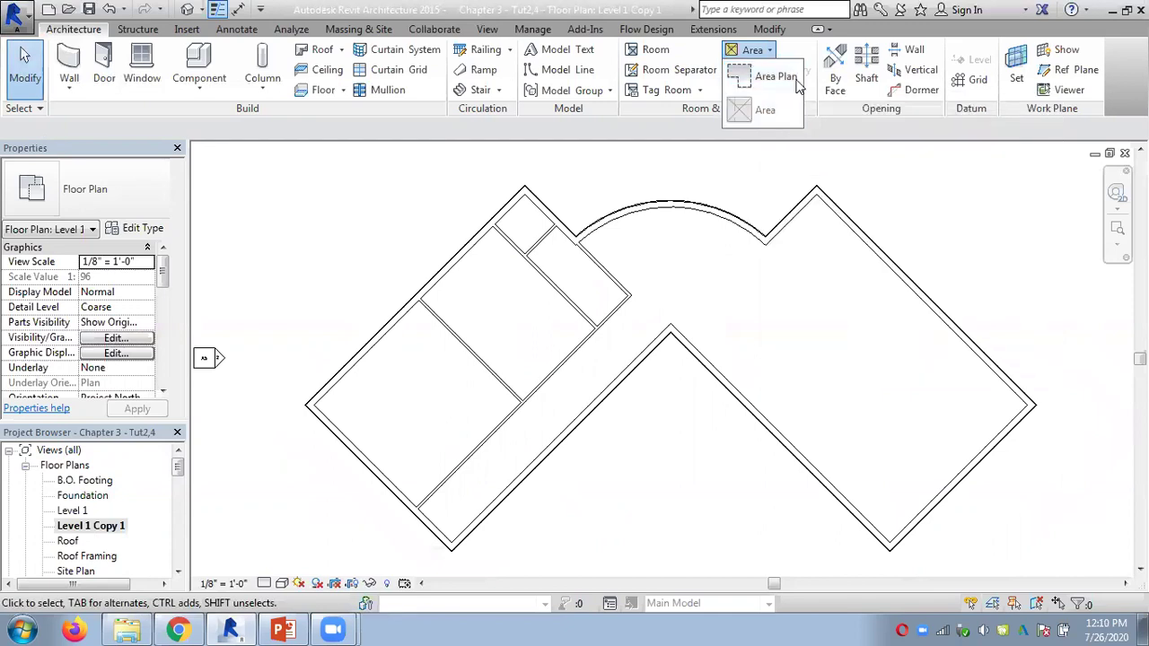
{"action": "left_click", "coordinate": [142, 628]}
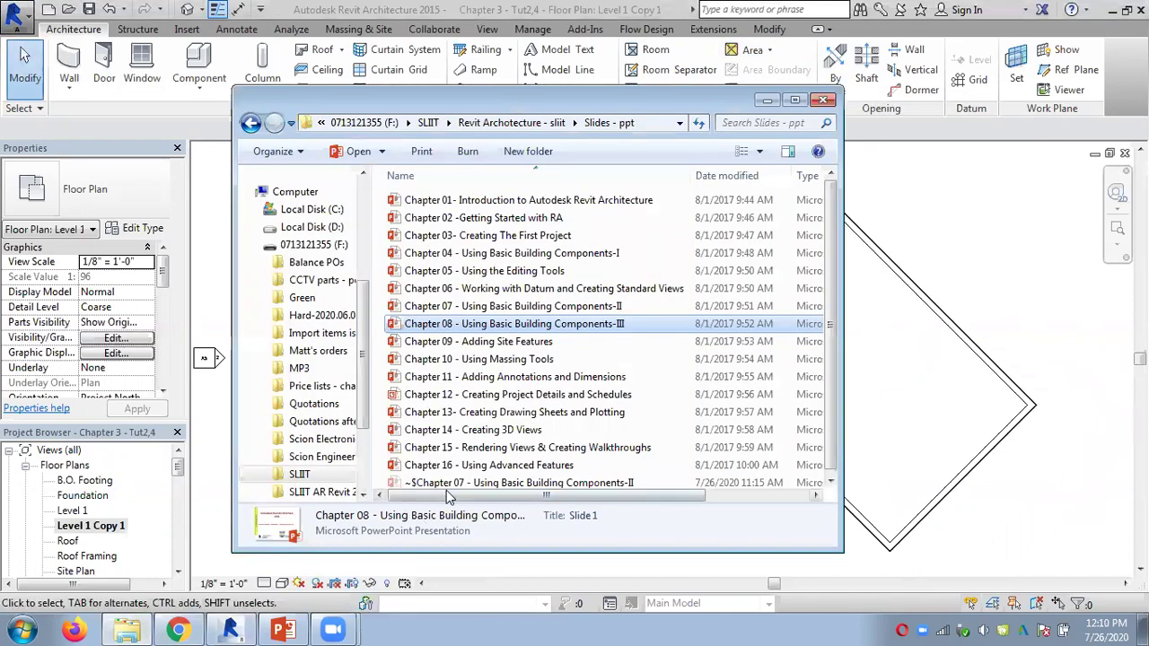
Open the Chapter 16 Using Advanced Features deck at slide 19, then return to Revit.
{"action": "left_click", "coordinate": [460, 467]}
{"action": "double_click", "coordinate": [460, 467]}
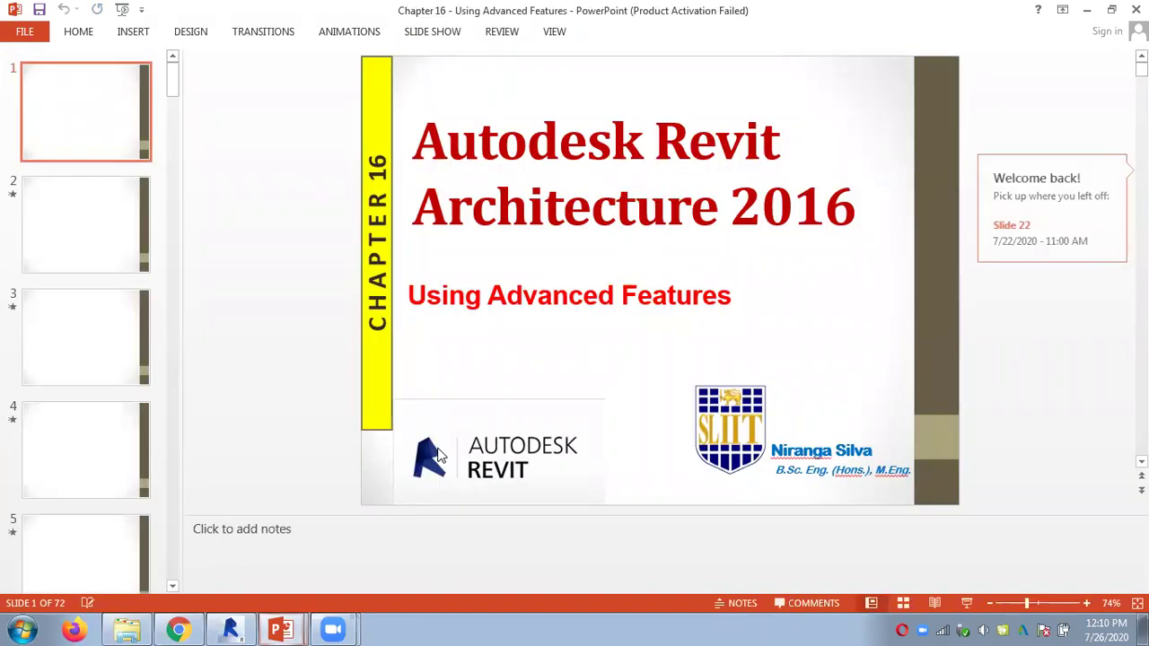
{"action": "left_click", "coordinate": [105, 397]}
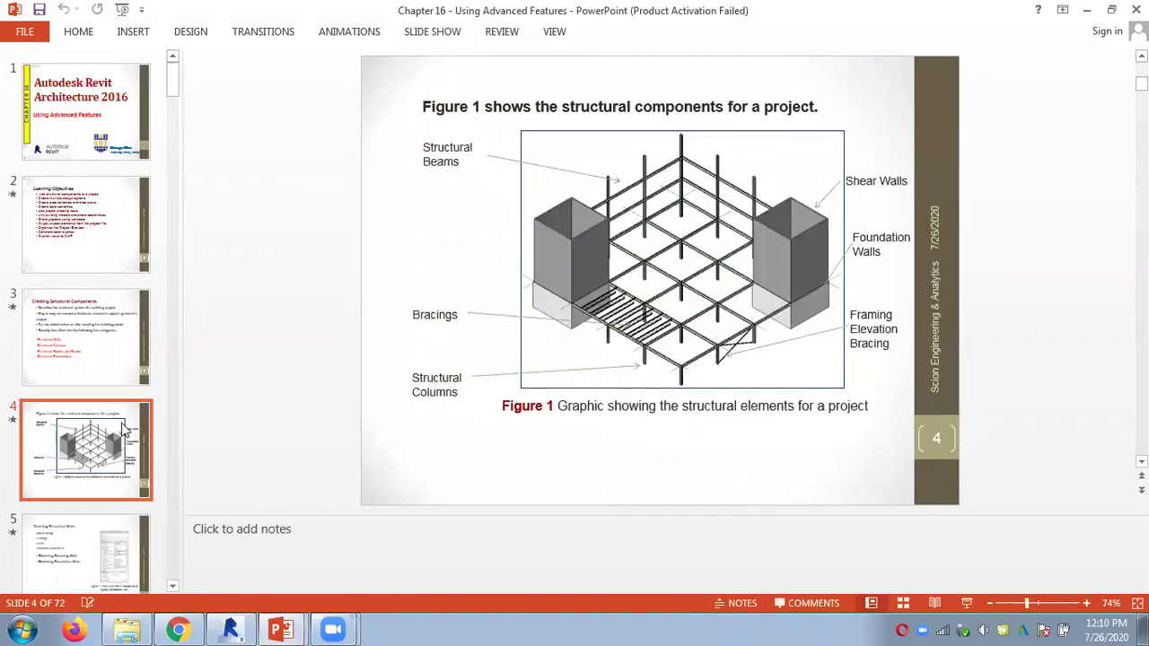
{"action": "key", "text": "Down"}
{"action": "key", "text": "Down"}
{"action": "key", "text": "Down"}
{"action": "key", "text": "Down"}
{"action": "key", "text": "Down"}
{"action": "key", "text": "Down"}
{"action": "key", "text": "Down"}
{"action": "key", "text": "Down"}
{"action": "key", "text": "Down"}
{"action": "key", "text": "Down"}
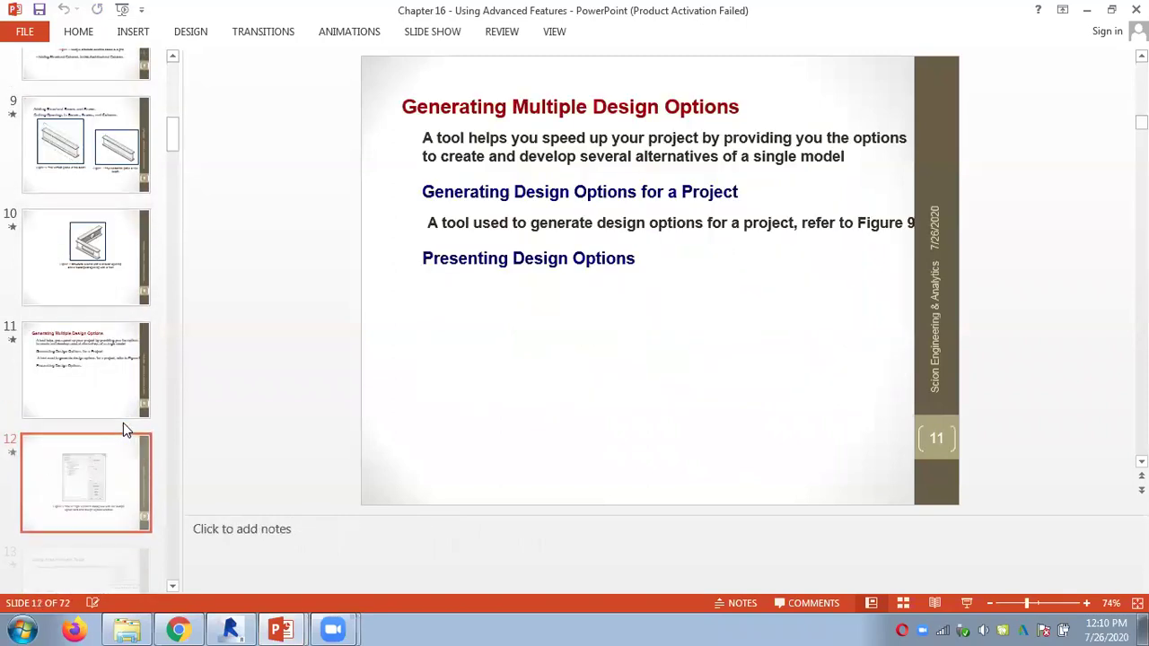
{"action": "key", "text": "Down"}
{"action": "key", "text": "Down"}
{"action": "key", "text": "Down"}
{"action": "key", "text": "Down"}
{"action": "key", "text": "Down"}
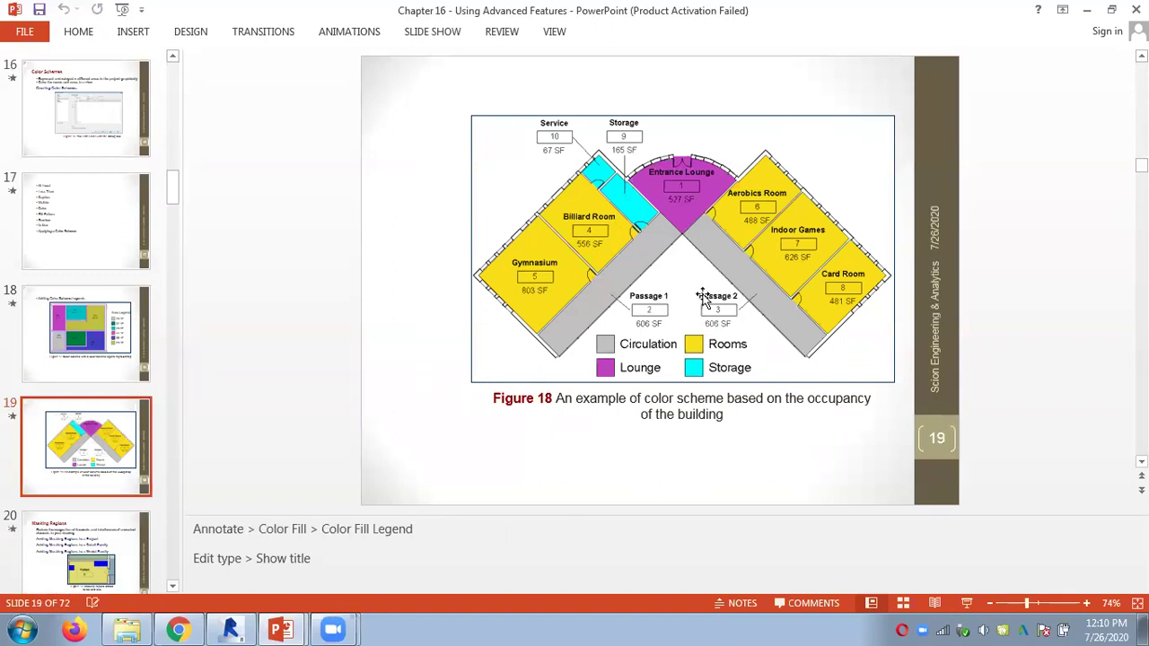
{"action": "left_click", "coordinate": [231, 628]}
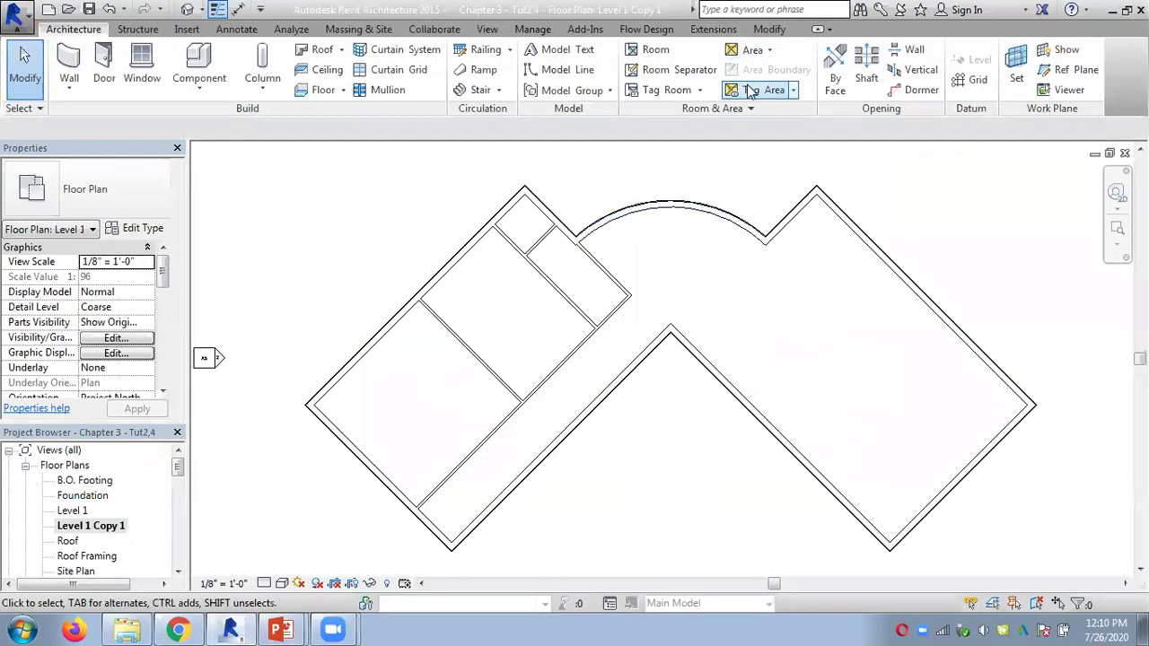
Create a Gross Building area plan for Level 1 with automatic external-wall boundary lines.
{"action": "left_click", "coordinate": [769, 51]}
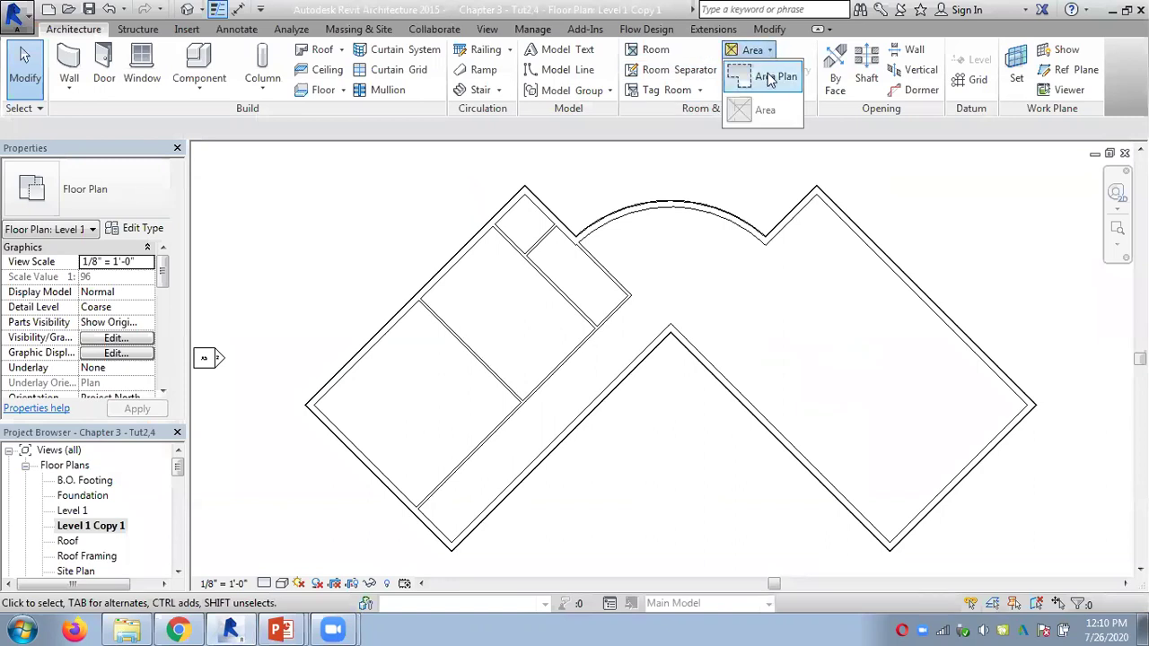
{"action": "left_click", "coordinate": [769, 79]}
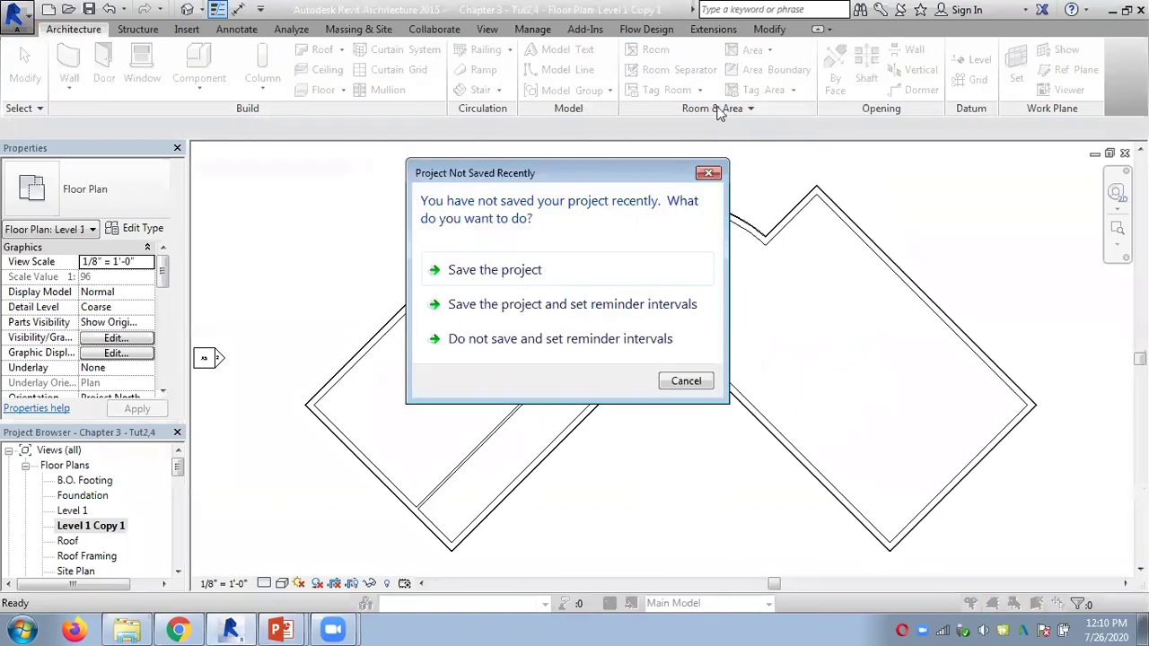
{"action": "left_click", "coordinate": [683, 381]}
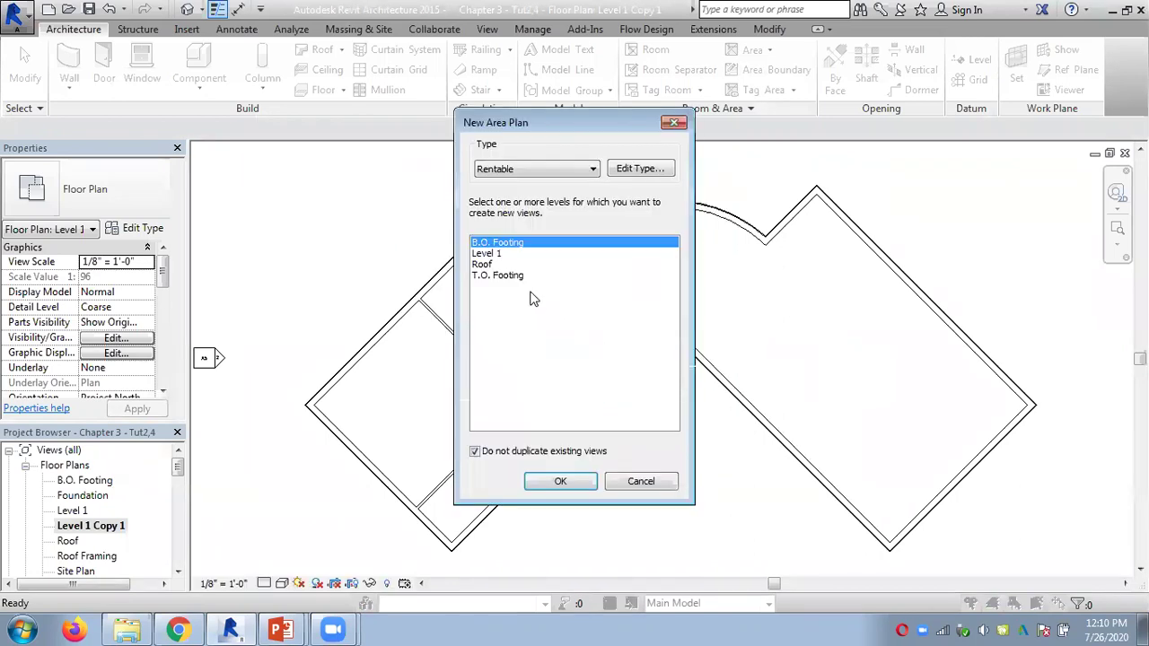
{"action": "left_click", "coordinate": [546, 167]}
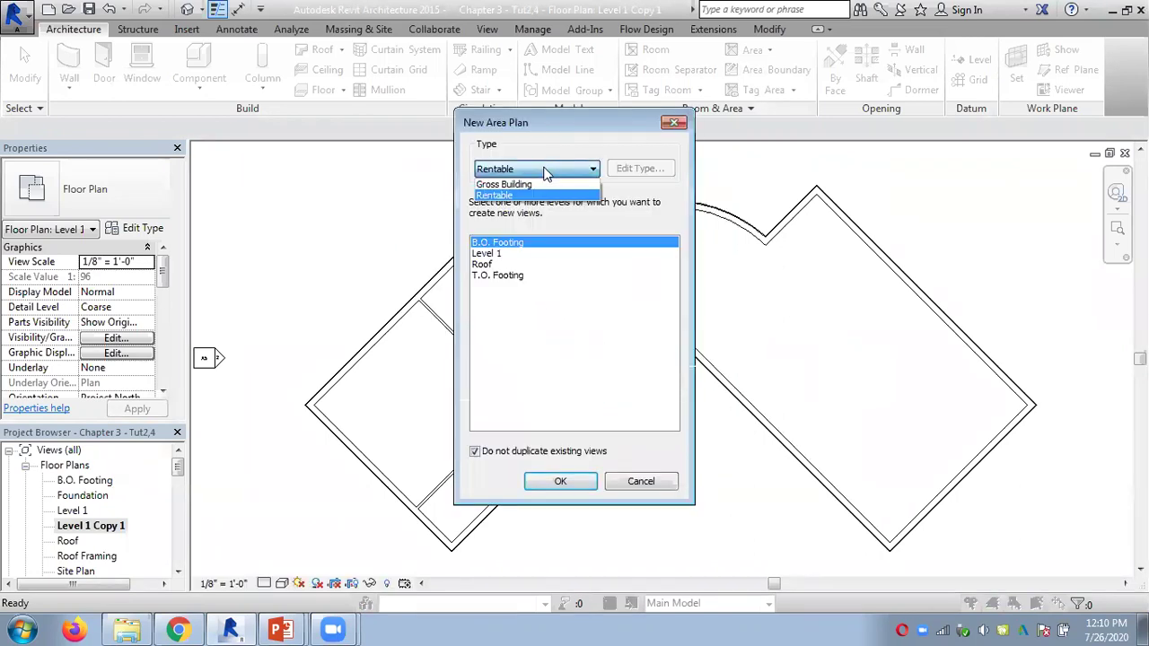
{"action": "left_click", "coordinate": [528, 185]}
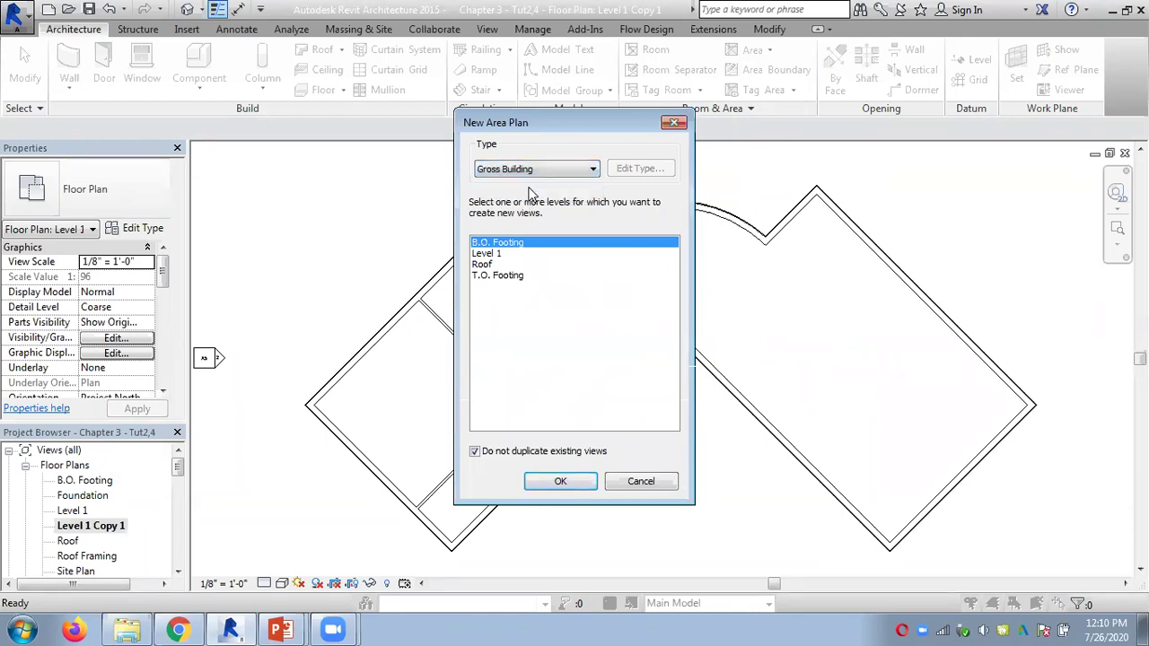
{"action": "left_click", "coordinate": [492, 256]}
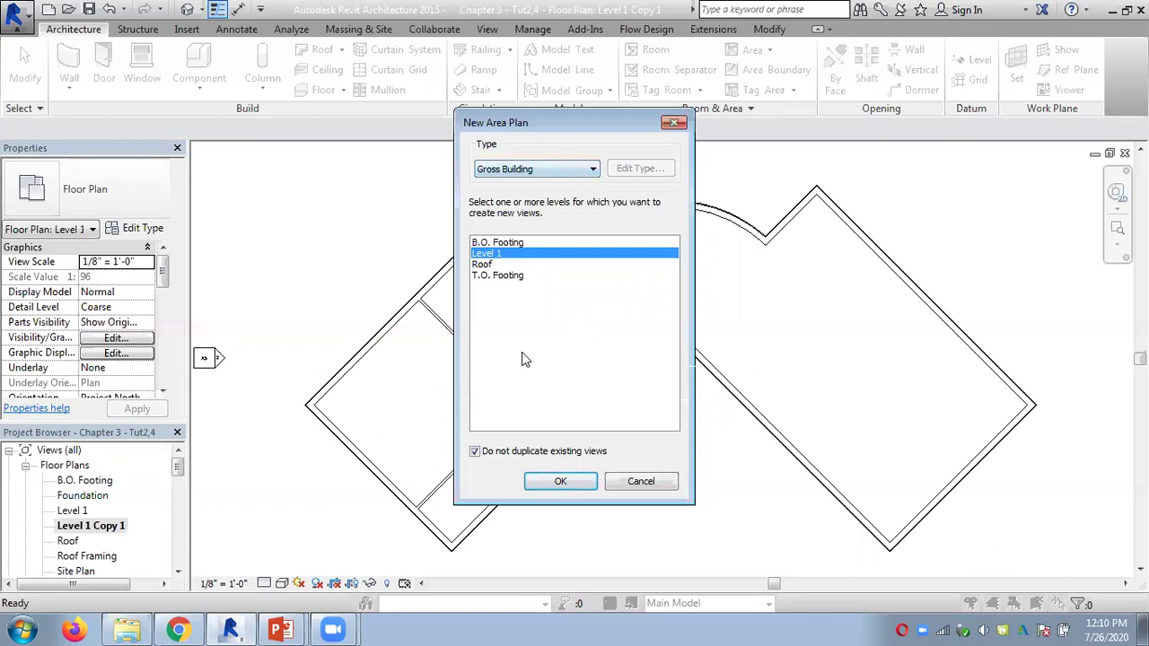
{"action": "left_click", "coordinate": [560, 482]}
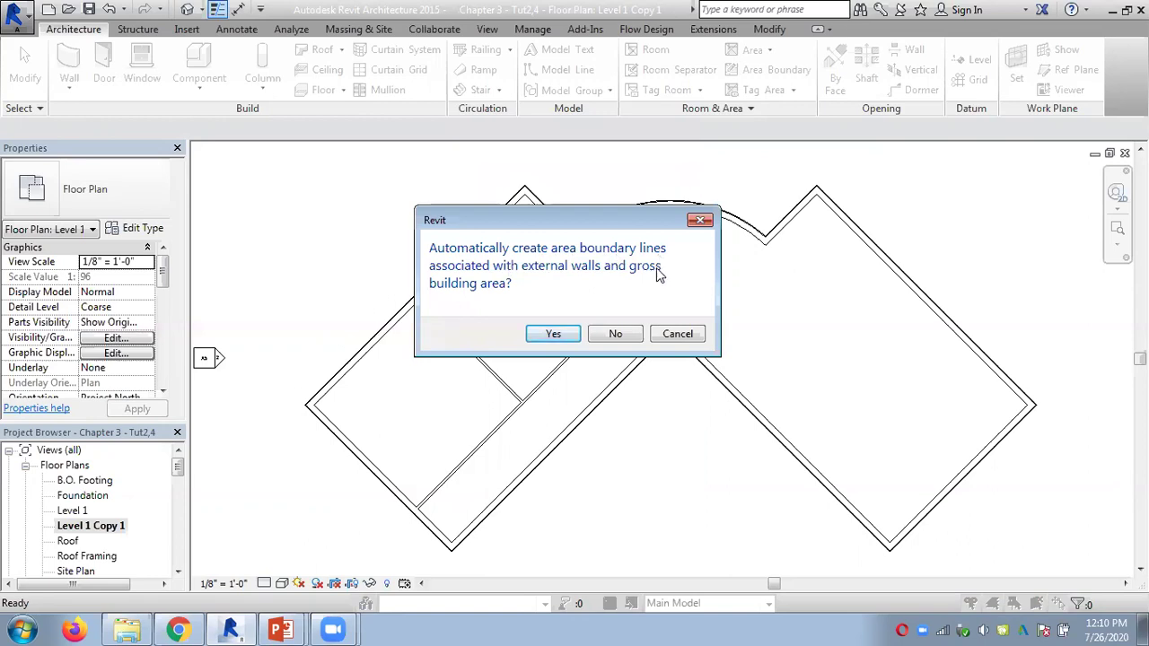
{"action": "left_click", "coordinate": [553, 335]}
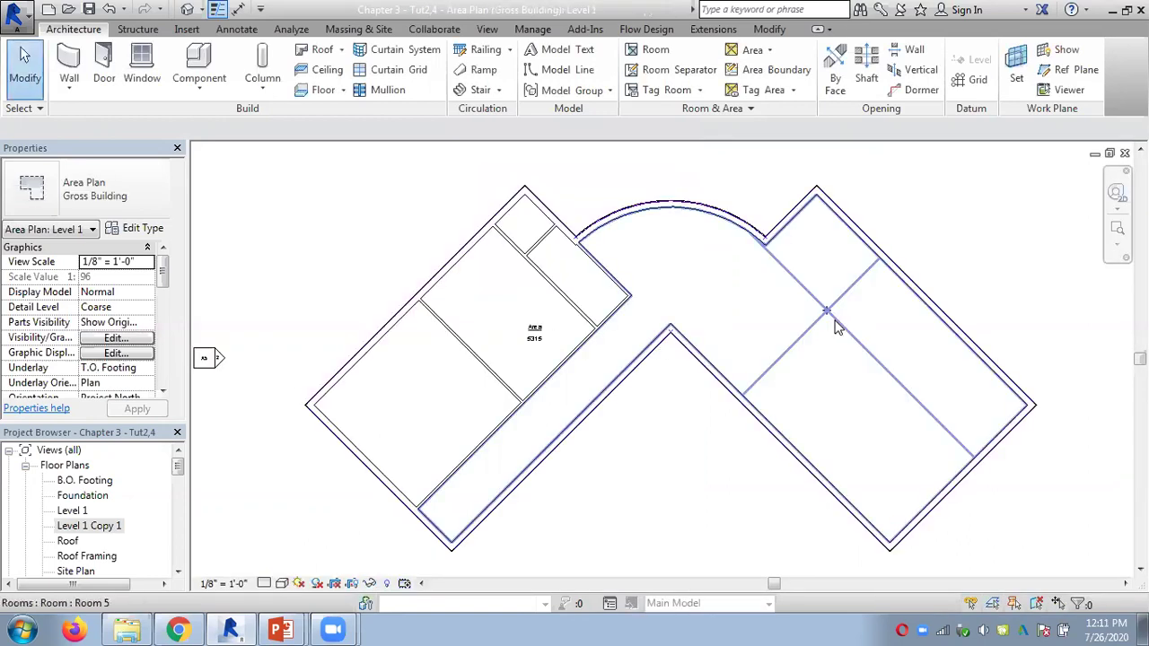
{"action": "scroll", "coordinate": [835, 323], "scroll_direction": "up", "scroll_amount": 3}
{"action": "scroll", "coordinate": [840, 328], "scroll_direction": "up", "scroll_amount": 2}
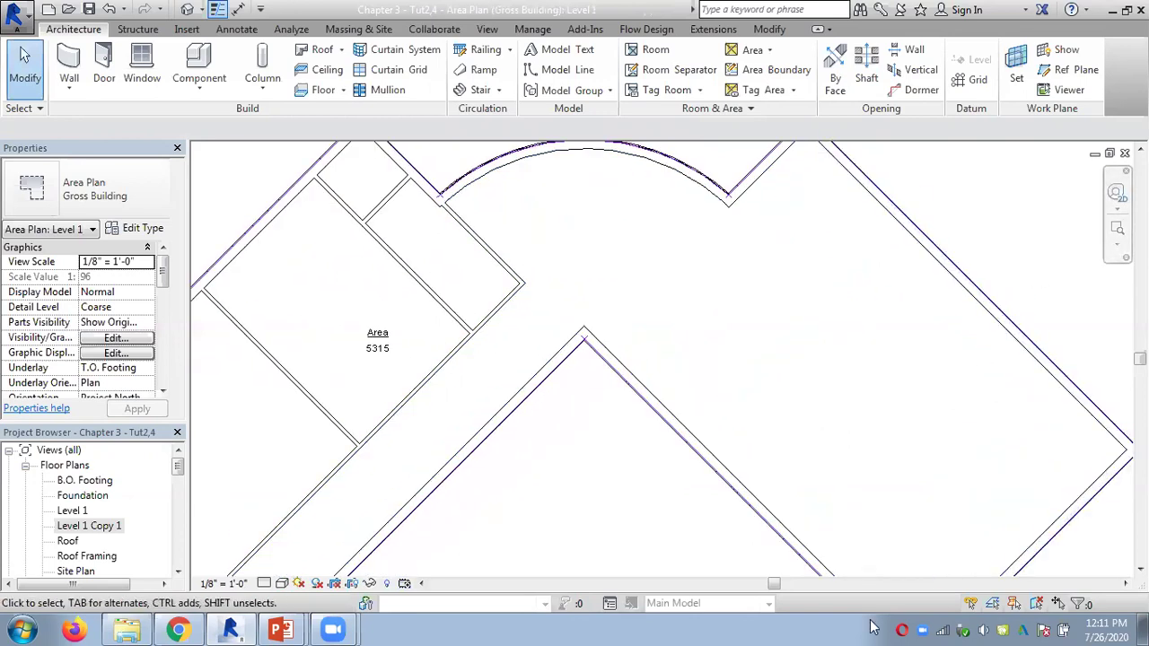
{"action": "scroll", "coordinate": [473, 511], "scroll_direction": "down", "scroll_amount": 2}
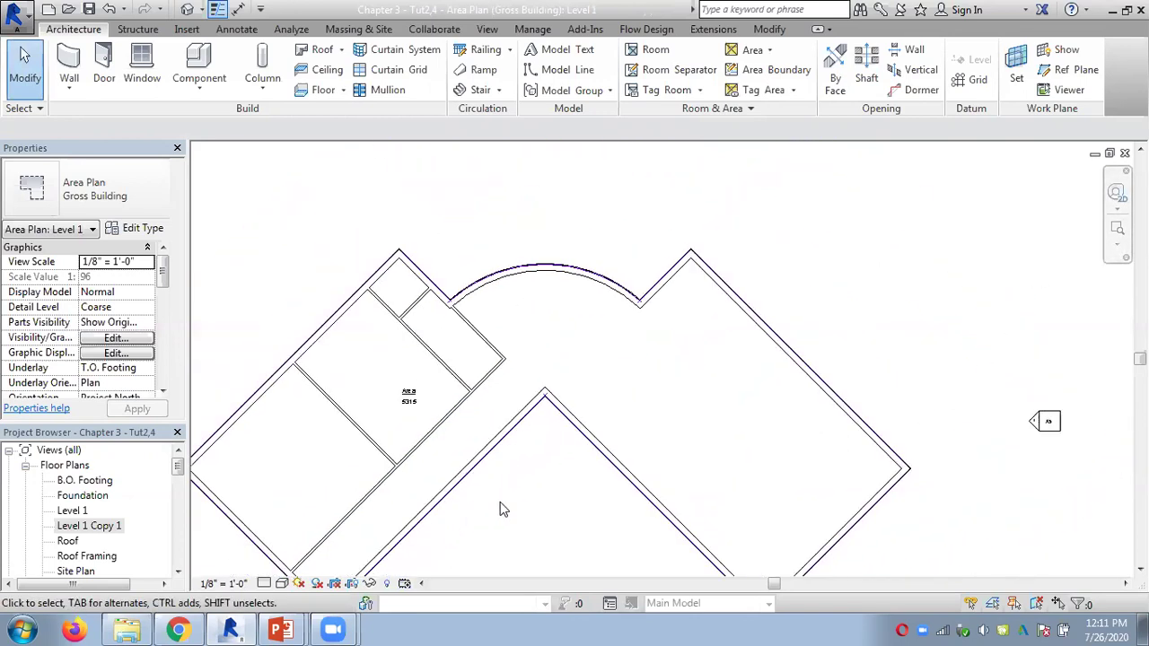
{"action": "scroll", "coordinate": [700, 305], "scroll_direction": "up", "scroll_amount": 5}
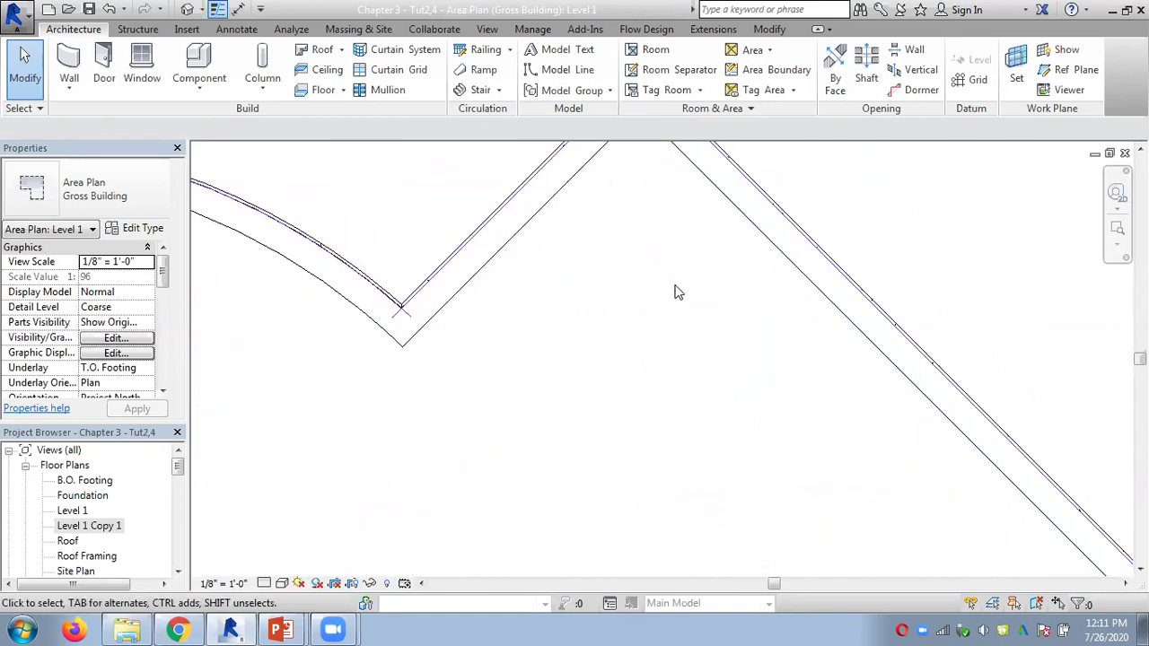
{"action": "scroll", "coordinate": [678, 292], "scroll_direction": "down", "scroll_amount": 2}
{"action": "scroll", "coordinate": [682, 293], "scroll_direction": "down", "scroll_amount": 3}
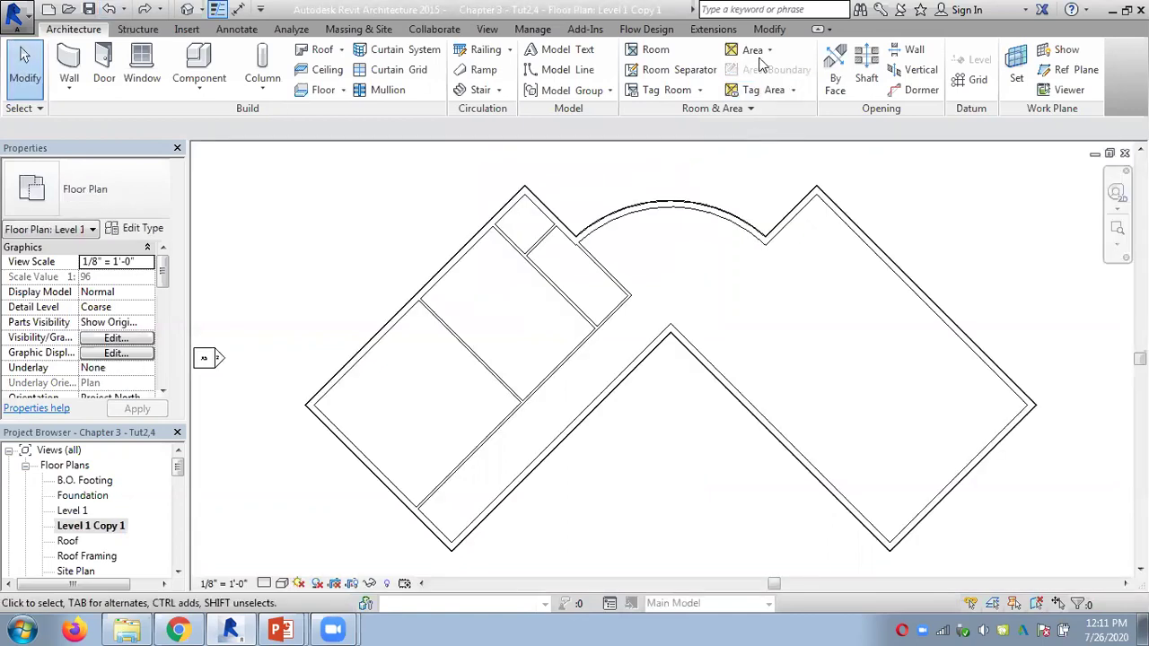
Create a Rentable Level 1 area plan with automatic boundary lines, then zoom to check them.
{"action": "left_click", "coordinate": [761, 52]}
{"action": "left_click", "coordinate": [773, 79]}
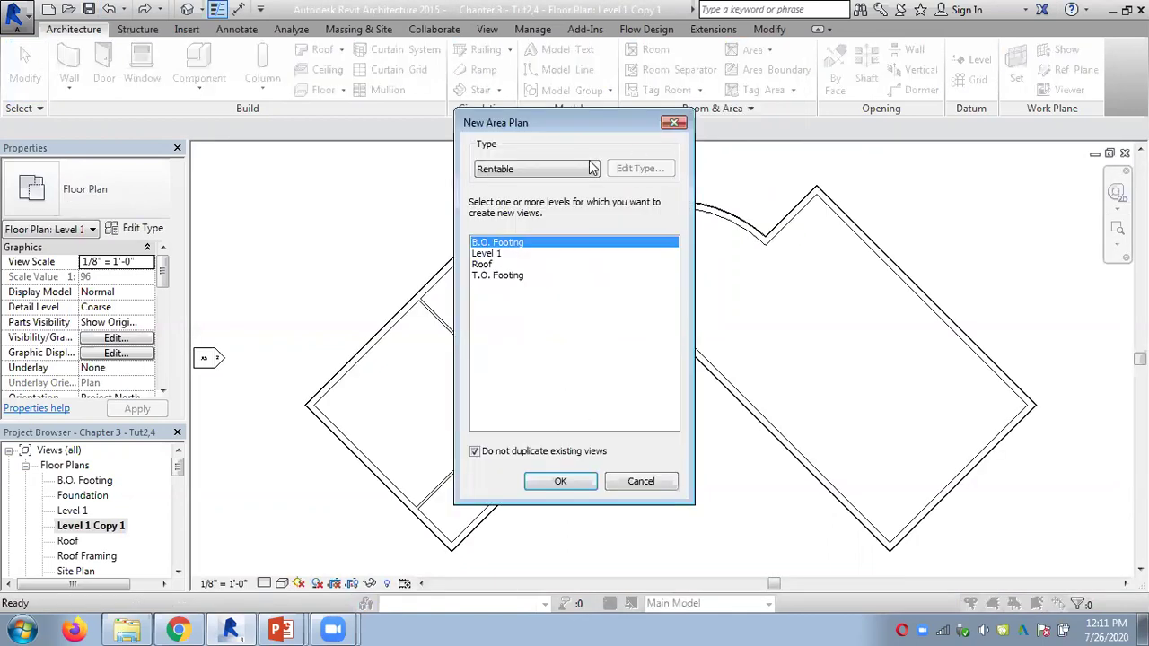
{"action": "left_click", "coordinate": [560, 483]}
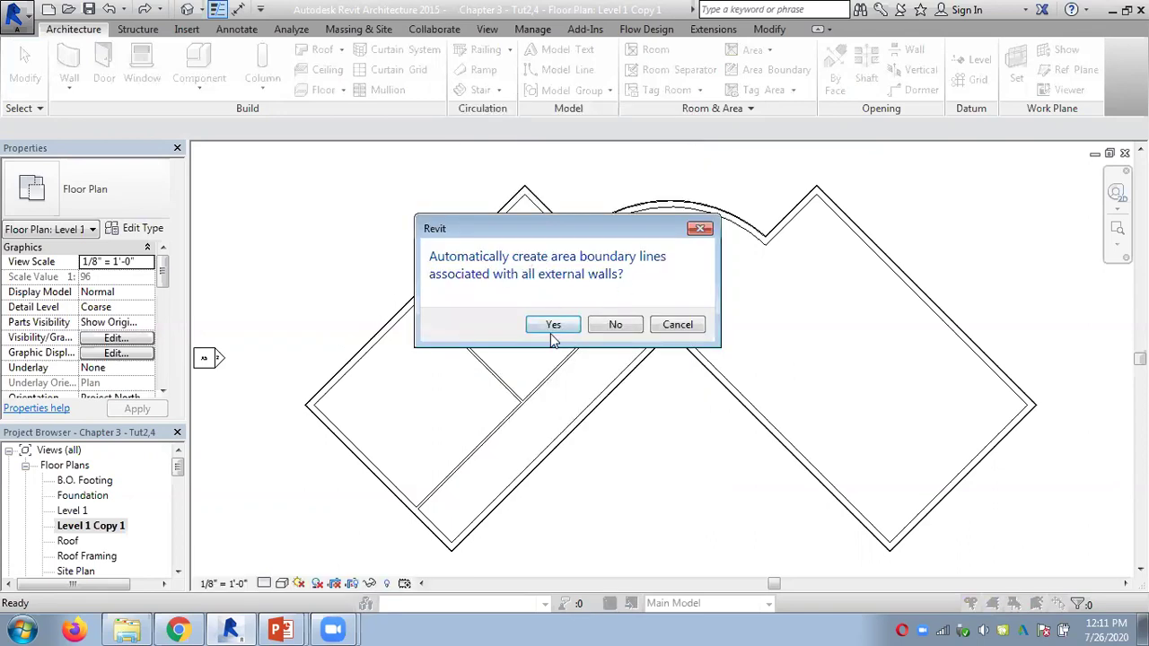
{"action": "left_click", "coordinate": [552, 326]}
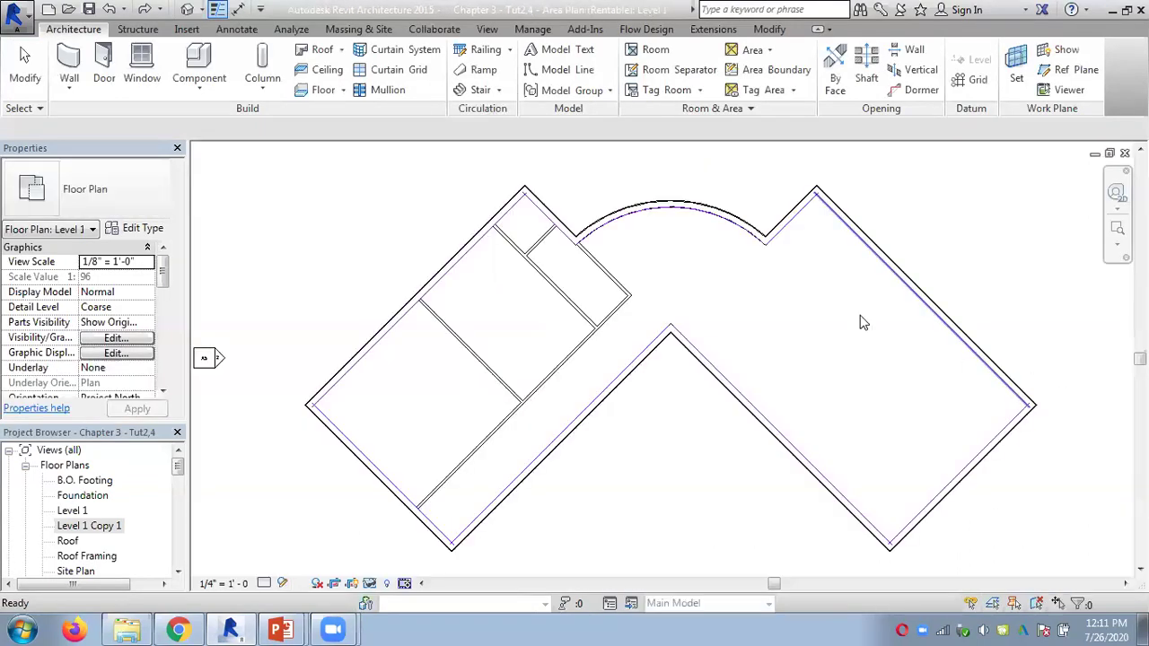
{"action": "scroll", "coordinate": [818, 260], "scroll_direction": "up", "scroll_amount": 3}
{"action": "scroll", "coordinate": [814, 253], "scroll_direction": "up", "scroll_amount": 2}
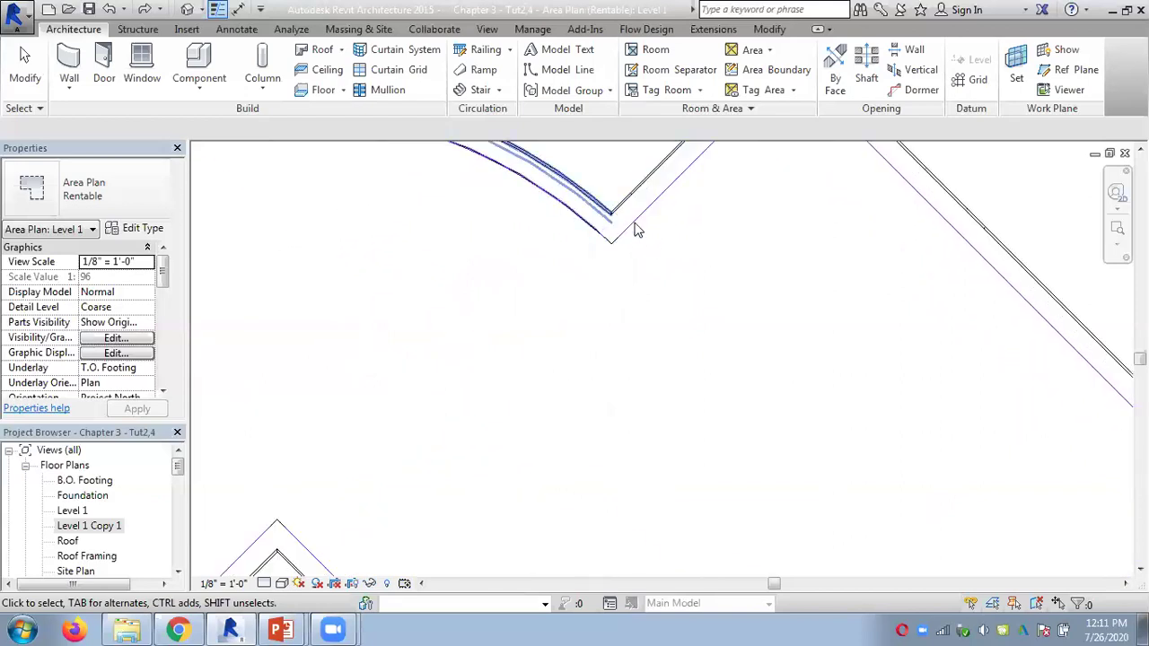
{"action": "scroll", "coordinate": [731, 390], "scroll_direction": "down", "scroll_amount": 2}
{"action": "scroll", "coordinate": [691, 264], "scroll_direction": "up", "scroll_amount": 3}
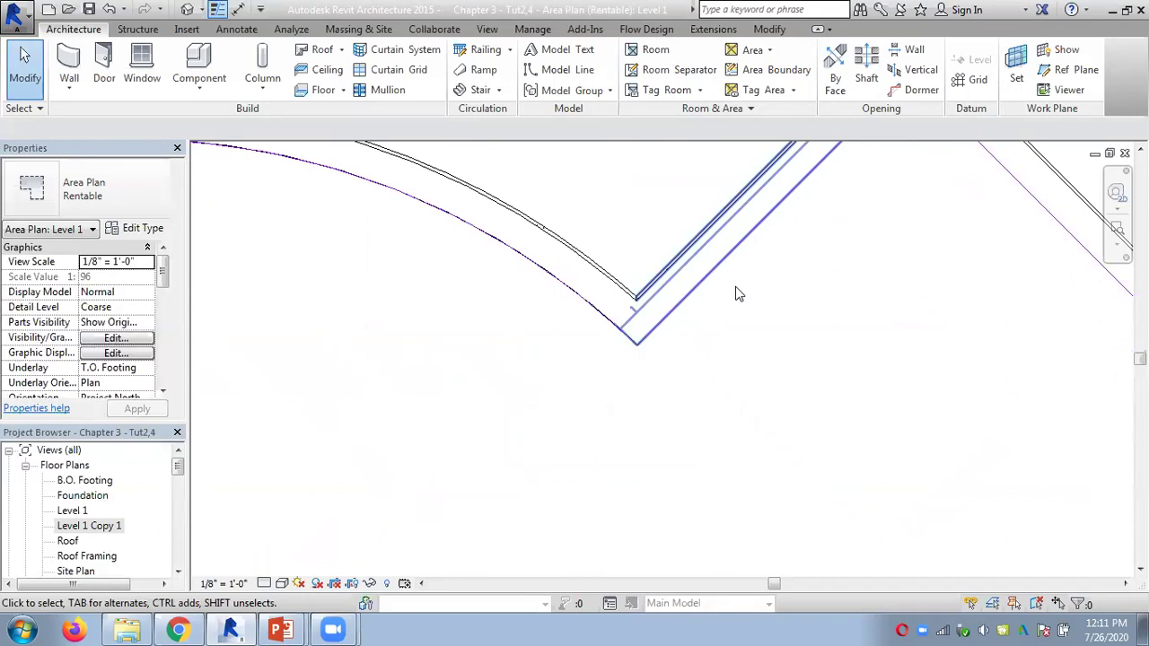
{"action": "scroll", "coordinate": [768, 399], "scroll_direction": "down", "scroll_amount": 2}
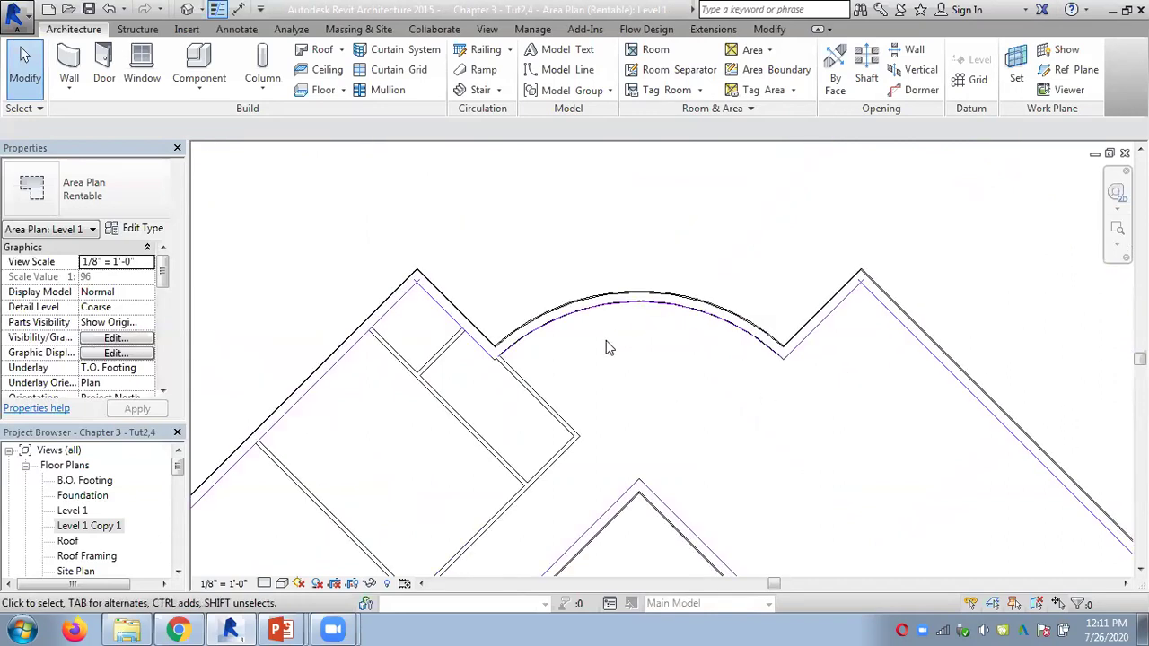
{"action": "middle_click_drag", "start_coordinate": [709, 438], "coordinate": [385, 559]}
{"action": "scroll", "coordinate": [435, 574], "scroll_direction": "up", "scroll_amount": 2}
{"action": "scroll", "coordinate": [349, 361], "scroll_direction": "down", "scroll_amount": 2}
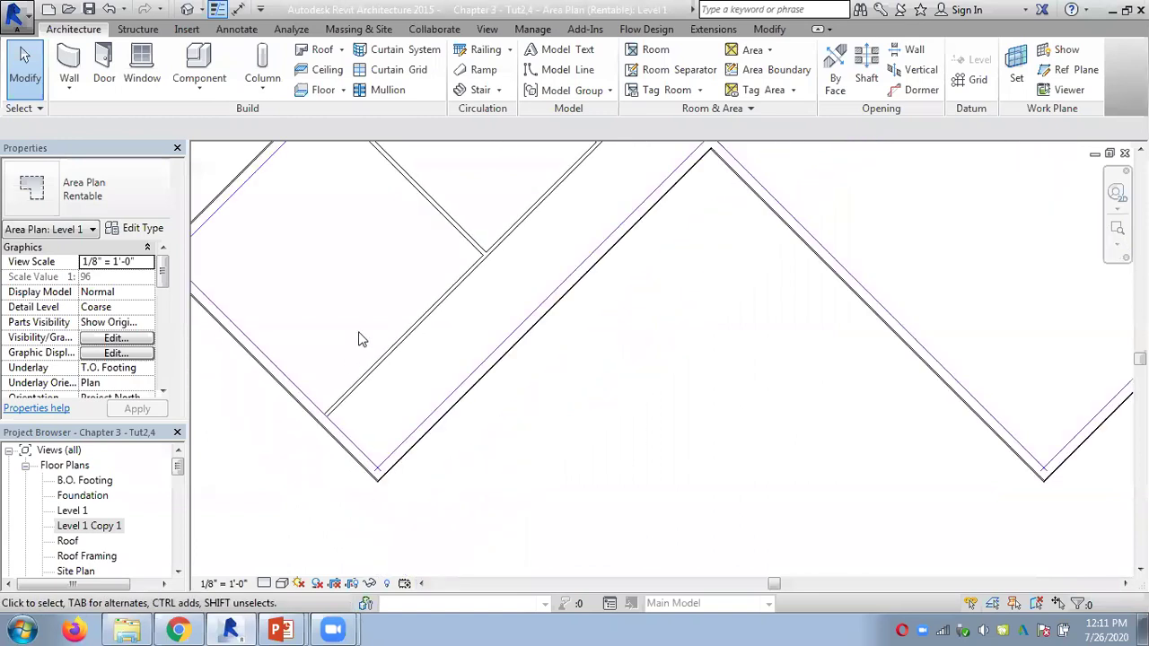
{"action": "scroll", "coordinate": [369, 381], "scroll_direction": "down", "scroll_amount": 3}
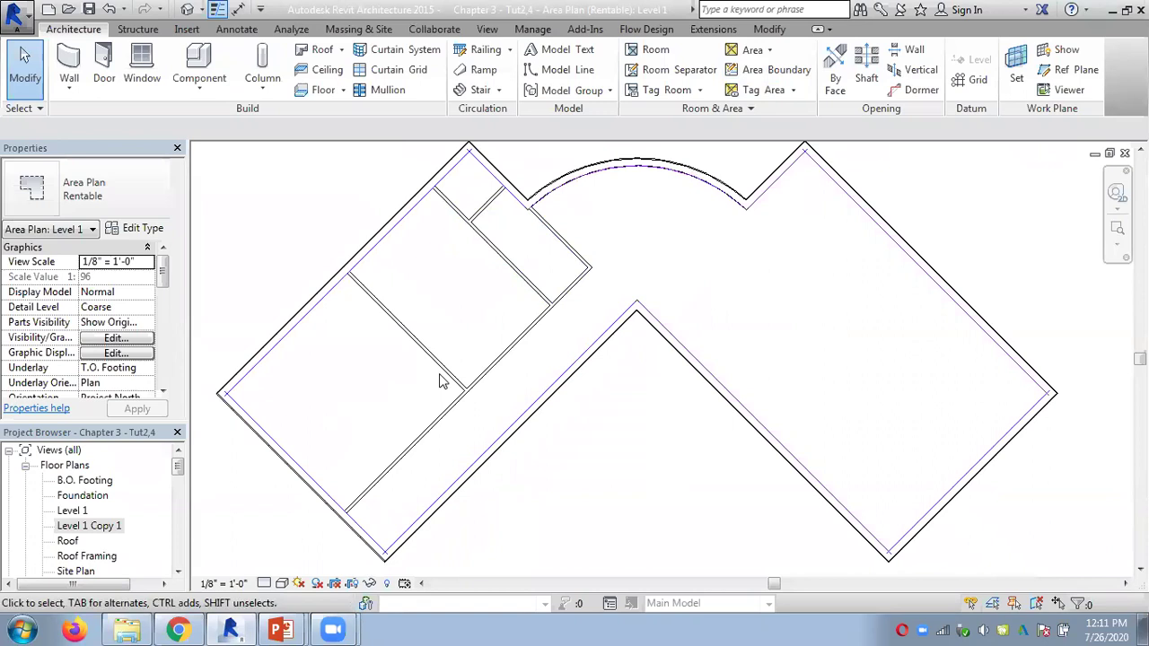
Add area boundary lines by picking the four interior walls, including the diagonal ones.
{"action": "left_click", "coordinate": [767, 51]}
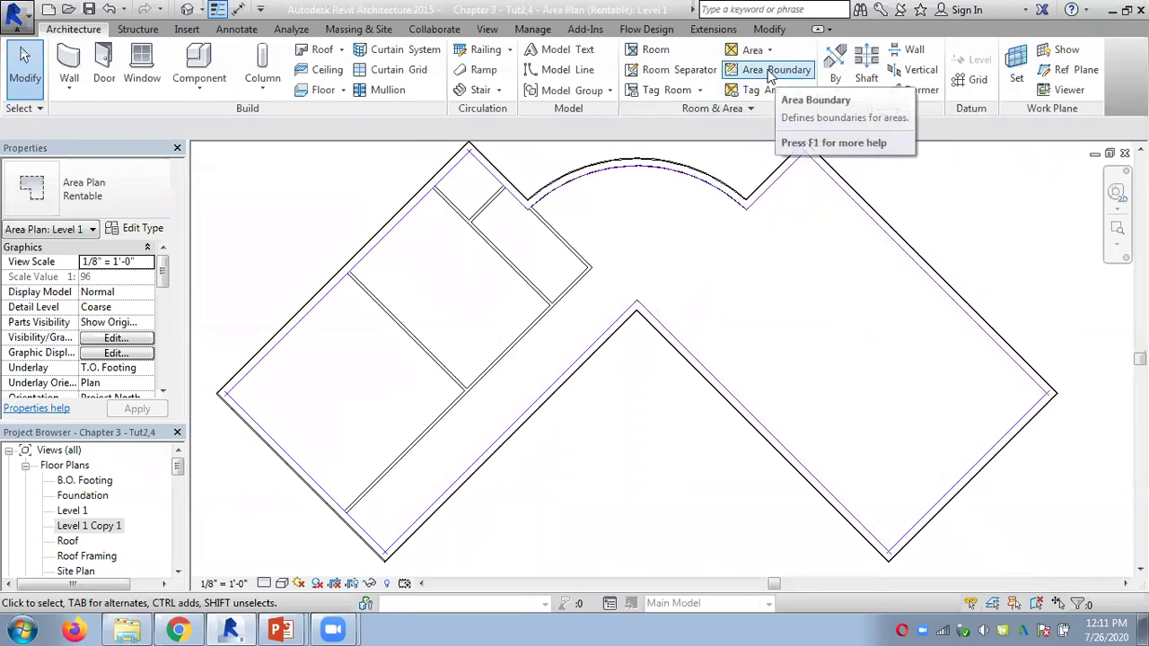
{"action": "left_click", "coordinate": [769, 72]}
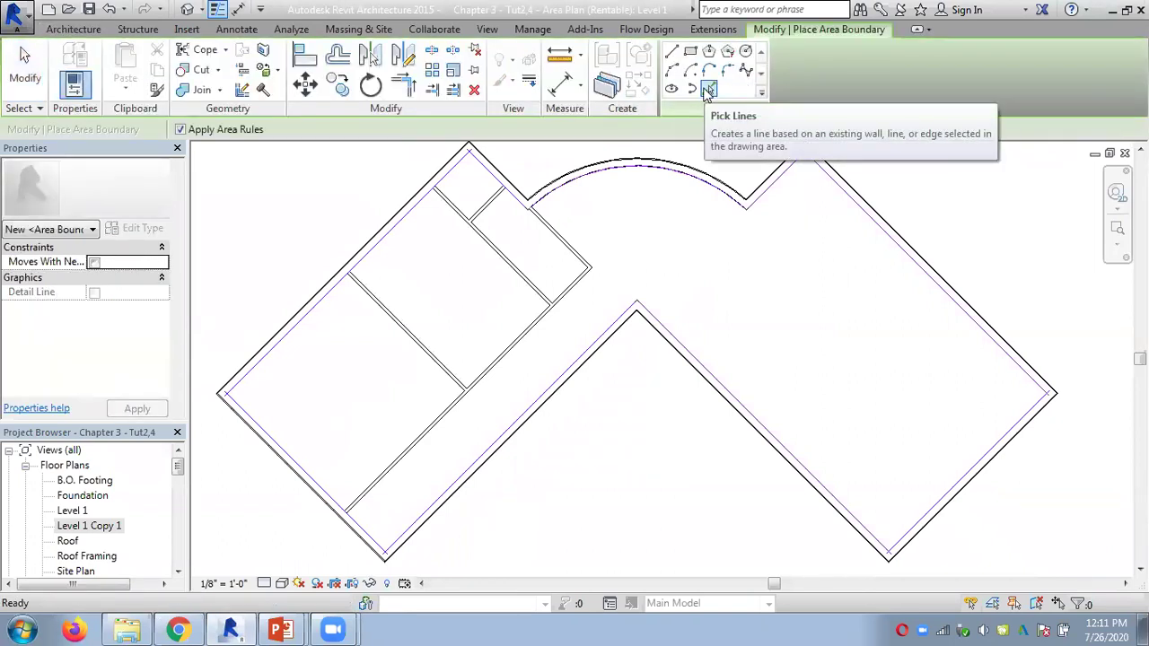
{"action": "left_click", "coordinate": [708, 90]}
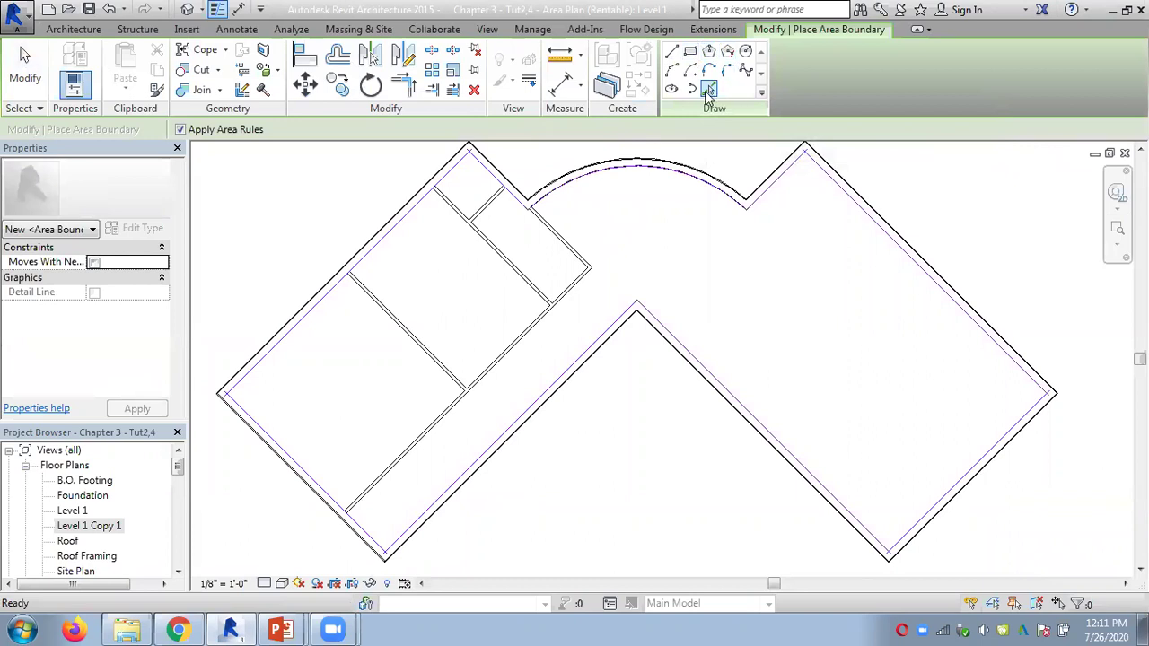
{"action": "left_click", "coordinate": [434, 357]}
{"action": "left_click", "coordinate": [528, 283]}
{"action": "left_click", "coordinate": [492, 205]}
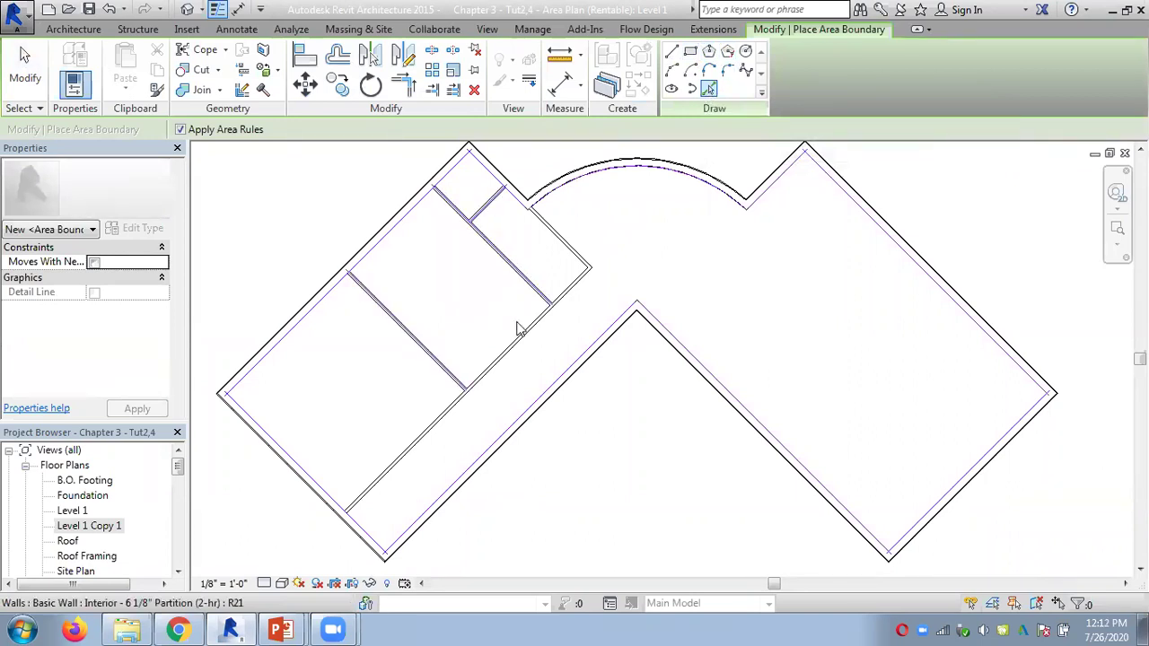
{"action": "left_click", "coordinate": [522, 346]}
Pan and zoom around the plan to check boundary lines at the wall junctions.
{"action": "scroll", "coordinate": [530, 230], "scroll_direction": "up", "scroll_amount": 4}
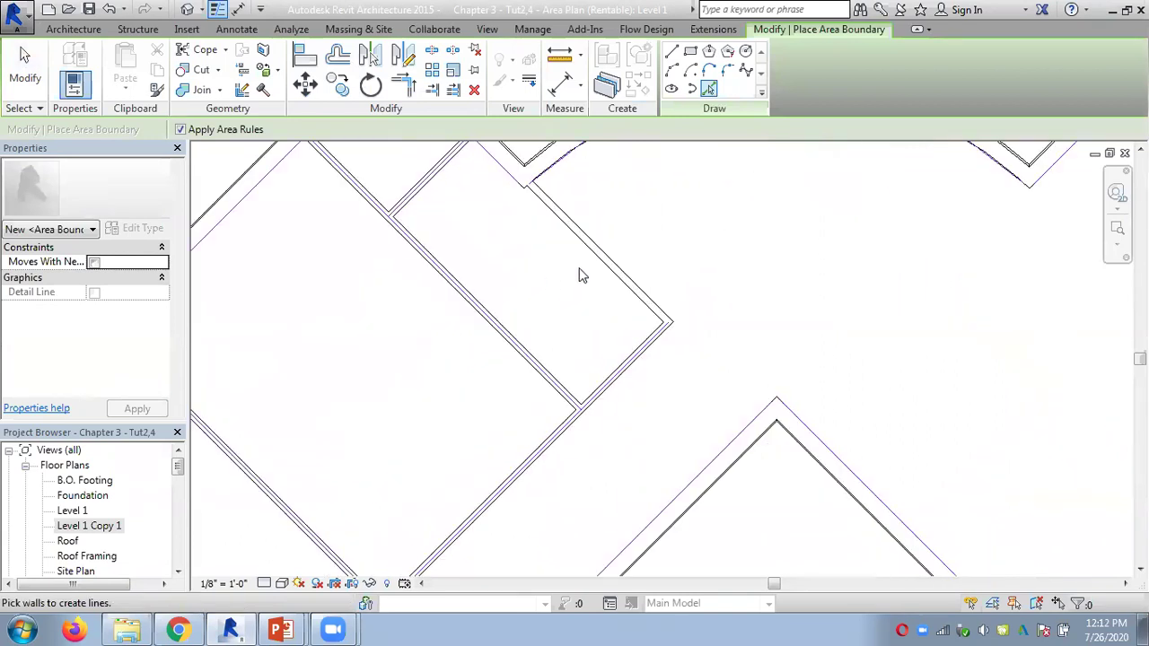
{"action": "scroll", "coordinate": [529, 275], "scroll_direction": "down", "scroll_amount": 3}
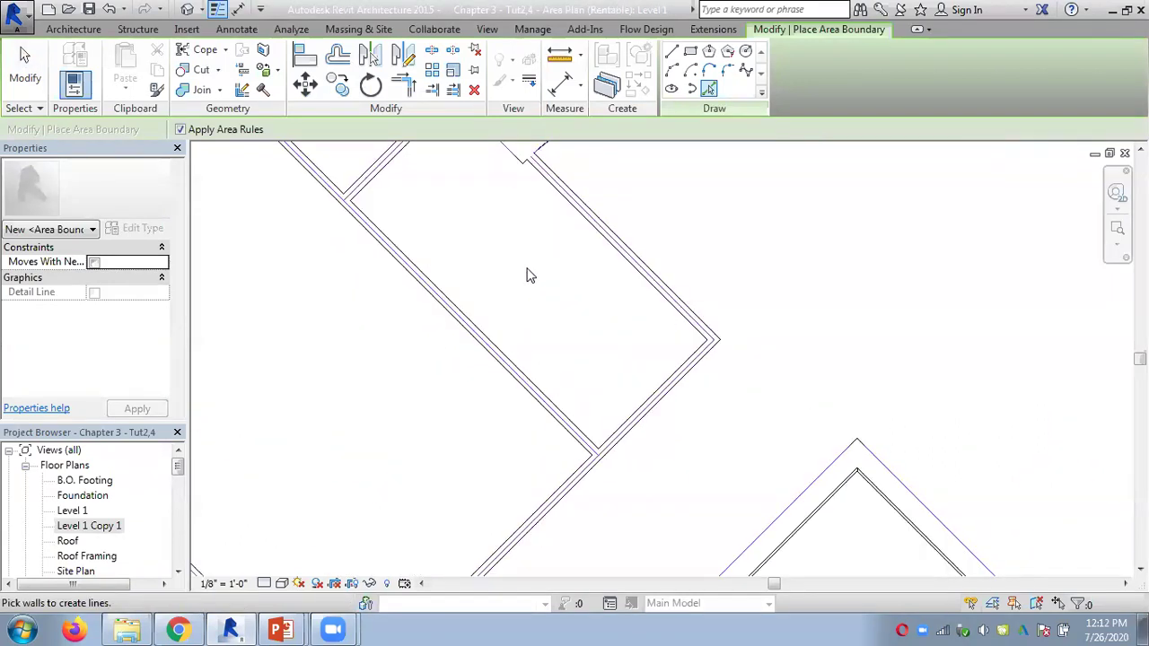
{"action": "scroll", "coordinate": [363, 193], "scroll_direction": "up", "scroll_amount": 2}
{"action": "middle_click_drag", "start_coordinate": [364, 187], "coordinate": [536, 448]}
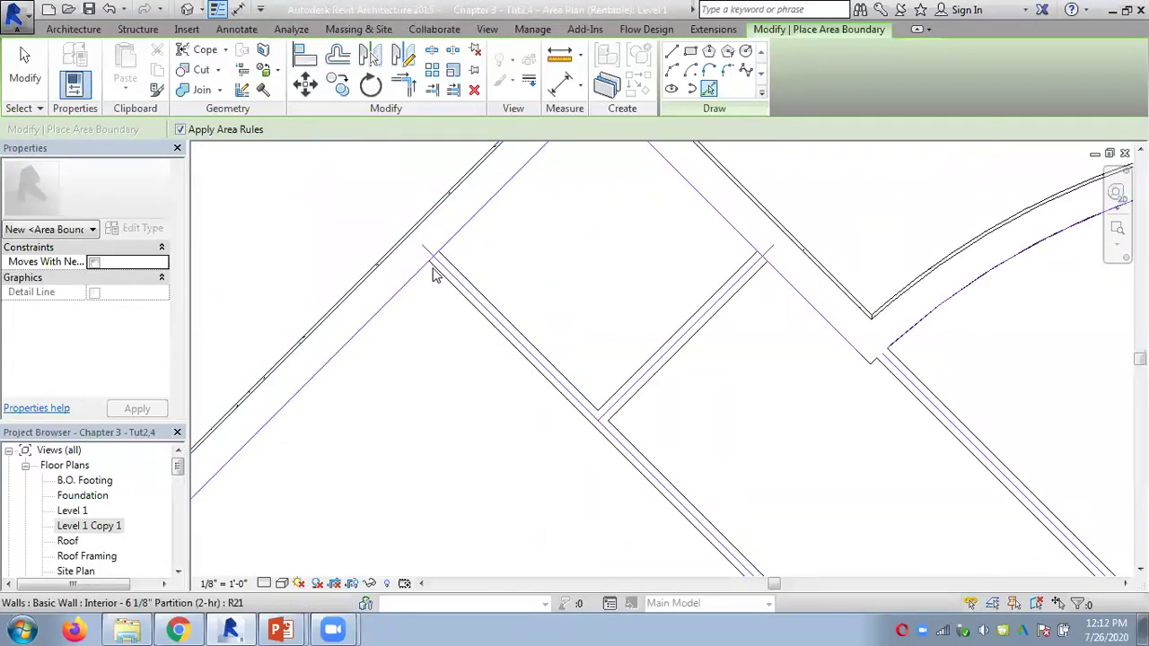
{"action": "scroll", "coordinate": [600, 282], "scroll_direction": "down", "scroll_amount": 3}
{"action": "scroll", "coordinate": [598, 282], "scroll_direction": "up", "scroll_amount": 2}
{"action": "middle_click_drag", "start_coordinate": [597, 282], "coordinate": [566, 435]}
{"action": "scroll", "coordinate": [566, 401], "scroll_direction": "up", "scroll_amount": 3}
{"action": "scroll", "coordinate": [564, 403], "scroll_direction": "down", "scroll_amount": 3}
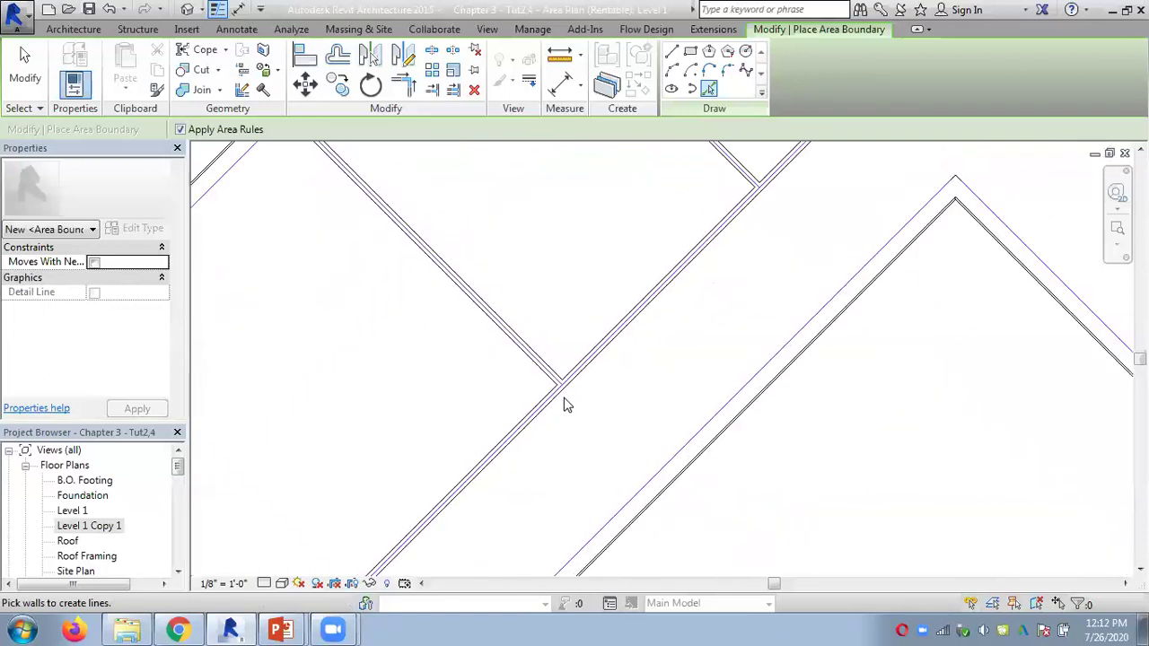
{"action": "middle_click_drag", "start_coordinate": [768, 285], "coordinate": [521, 490]}
{"action": "scroll", "coordinate": [485, 490], "scroll_direction": "up", "scroll_amount": 4}
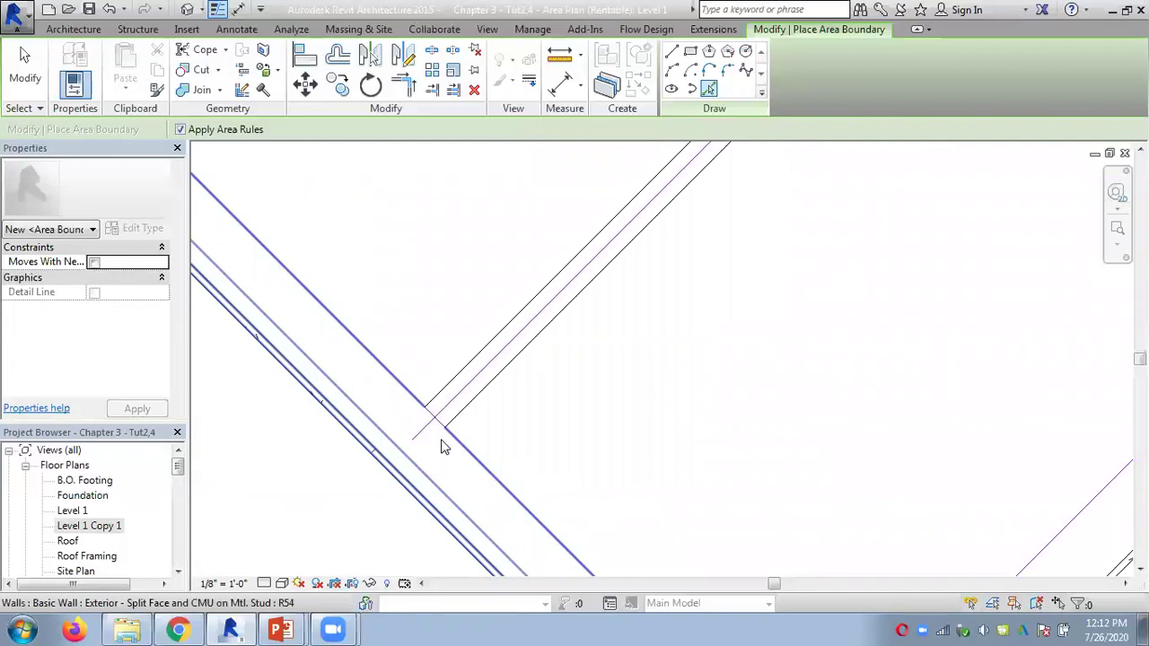
{"action": "scroll", "coordinate": [590, 422], "scroll_direction": "down", "scroll_amount": 3}
{"action": "scroll", "coordinate": [584, 320], "scroll_direction": "down", "scroll_amount": 4}
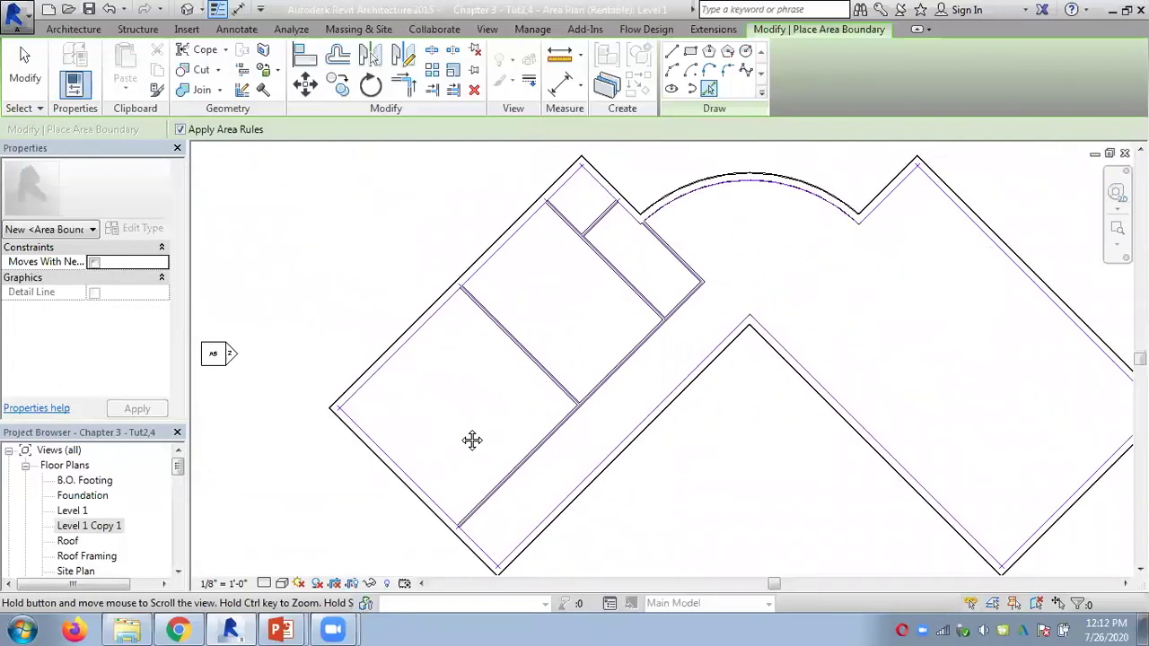
{"action": "middle_click_drag", "start_coordinate": [472, 441], "coordinate": [459, 455]}
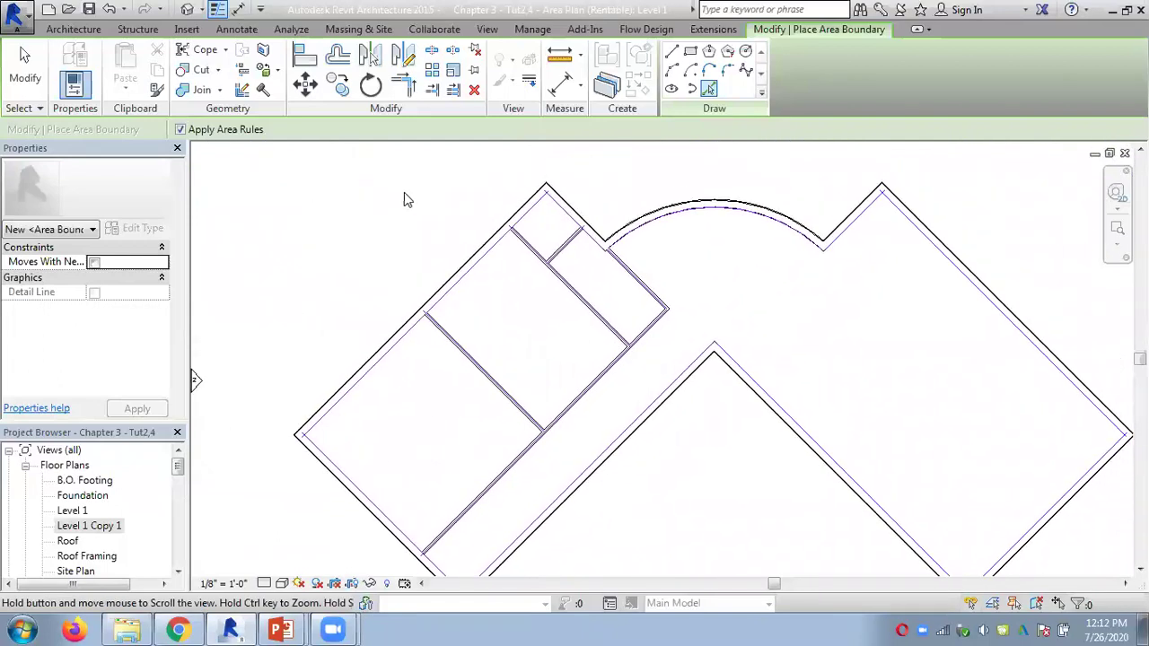
{"action": "left_click", "coordinate": [80, 30]}
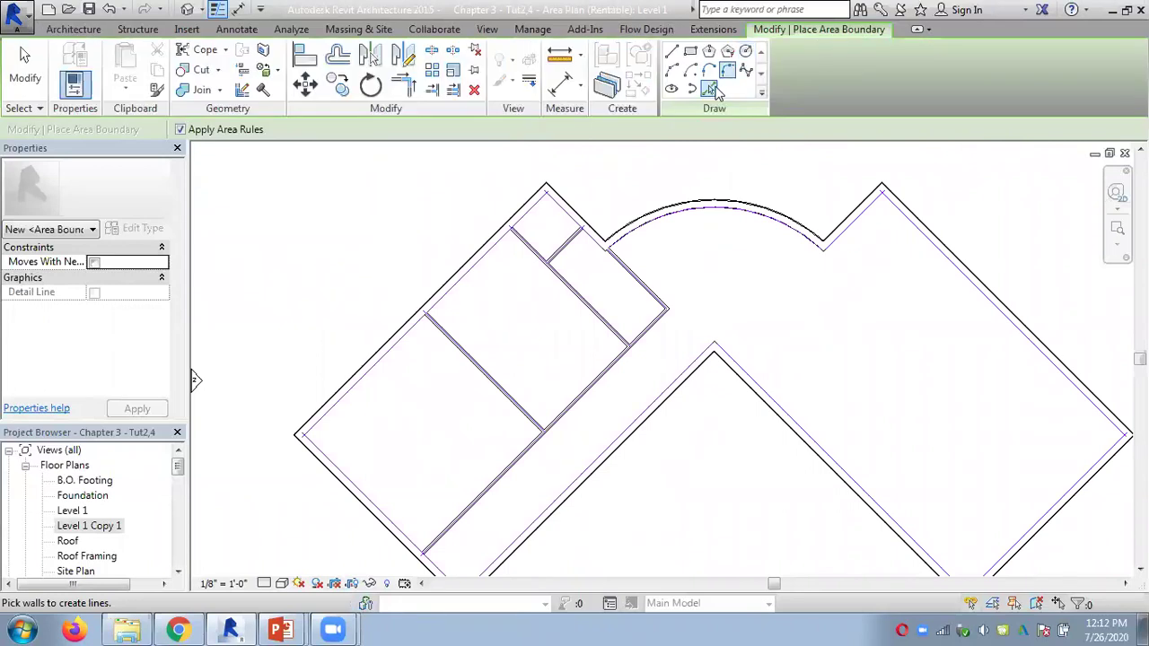
{"action": "left_click", "coordinate": [86, 31]}
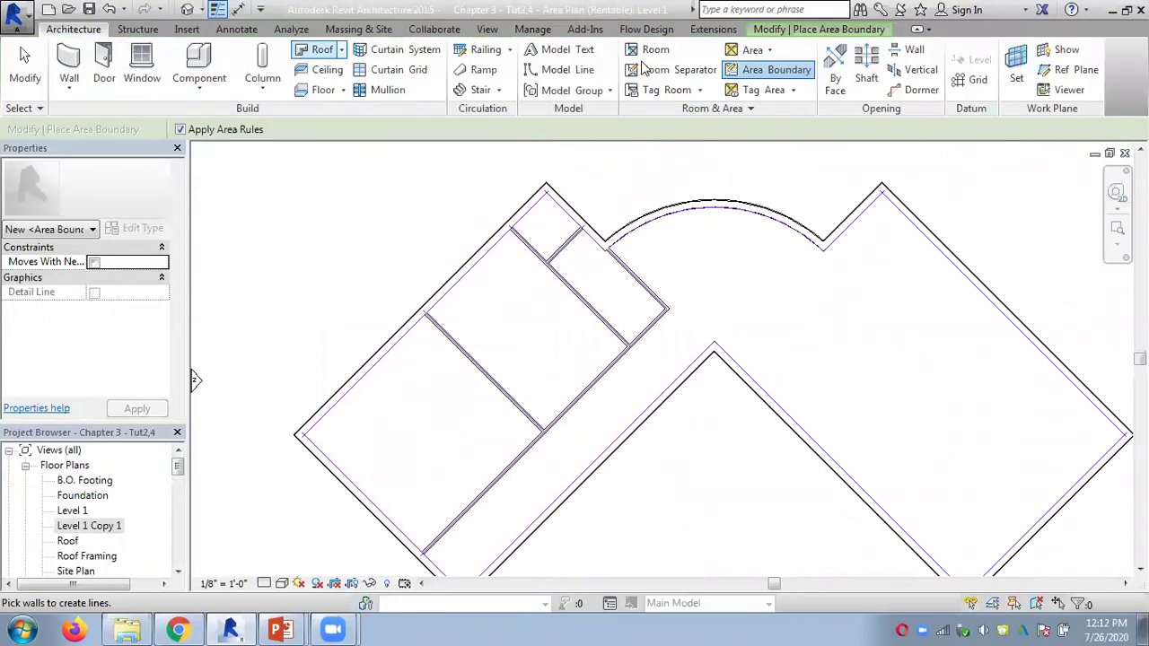
Place tagged areas in each room, reading 817, 575, 176, 71 and 3233.
{"action": "left_click", "coordinate": [769, 54]}
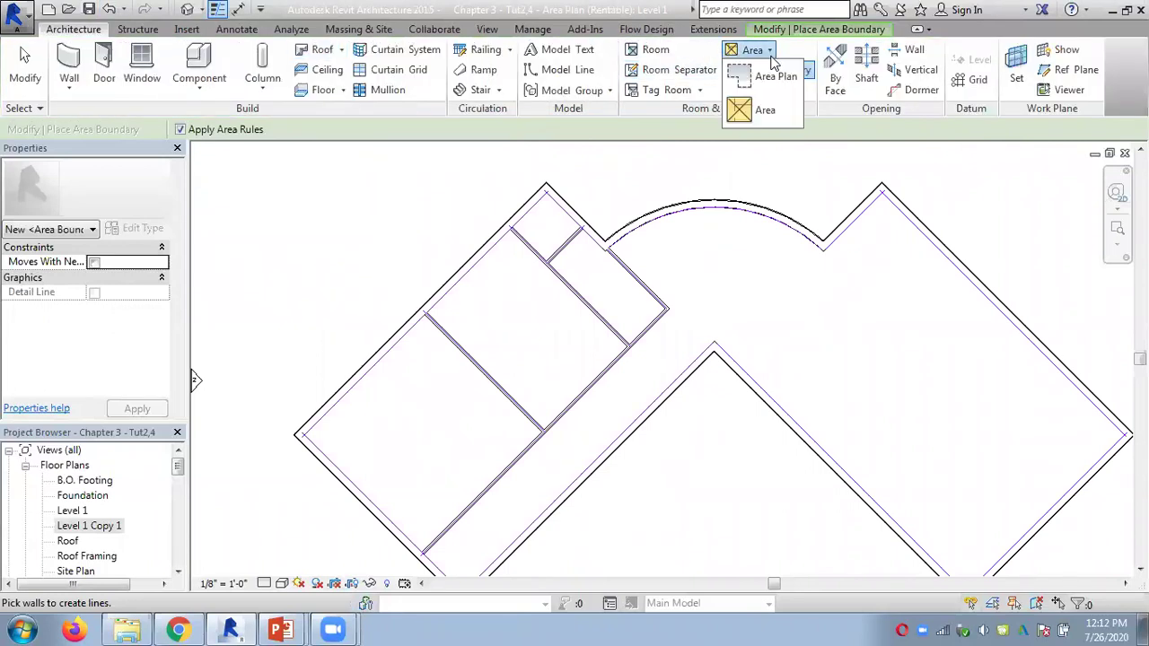
{"action": "left_click", "coordinate": [775, 111]}
{"action": "left_click", "coordinate": [418, 417]}
{"action": "left_click", "coordinate": [553, 313]}
{"action": "left_click", "coordinate": [546, 230]}
{"action": "left_click", "coordinate": [610, 291]}
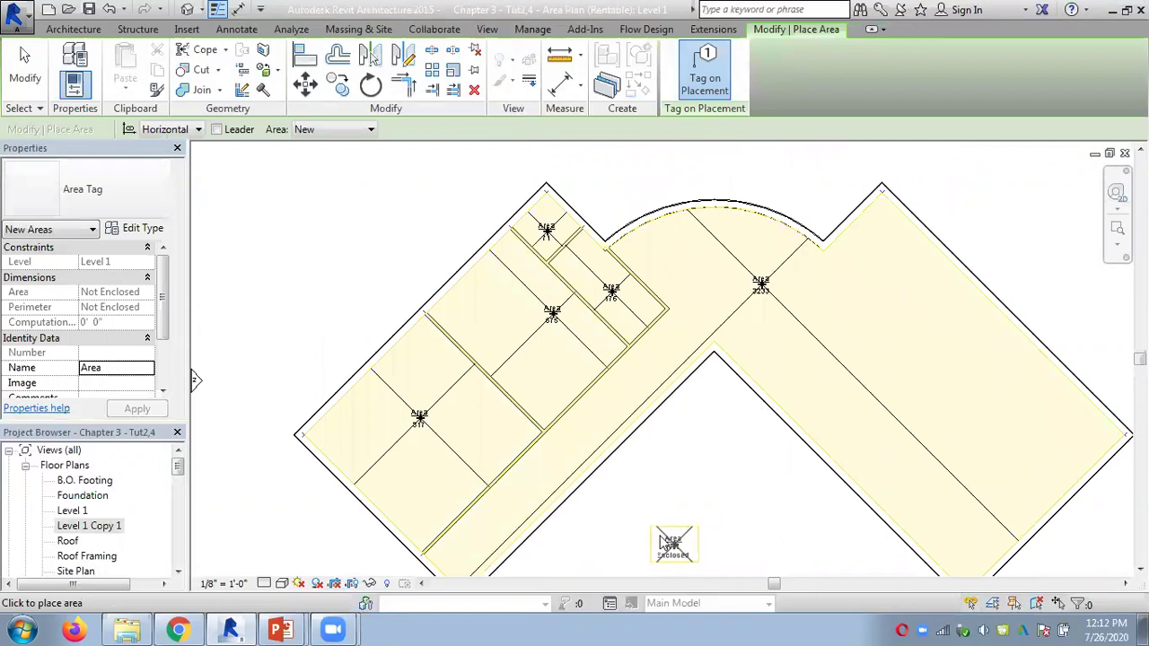
{"action": "key", "text": "Escape"}
{"action": "key", "text": "Escape"}
{"action": "scroll", "coordinate": [444, 421], "scroll_direction": "up", "scroll_amount": 1}
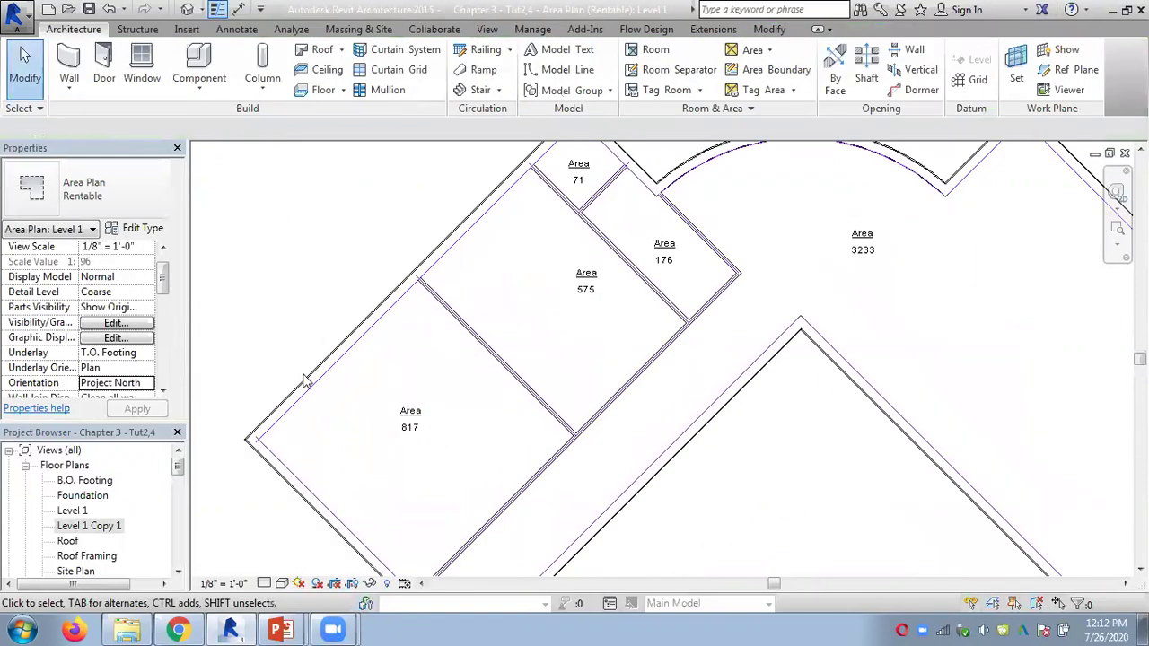
{"action": "scroll", "coordinate": [433, 424], "scroll_direction": "up", "scroll_amount": 2}
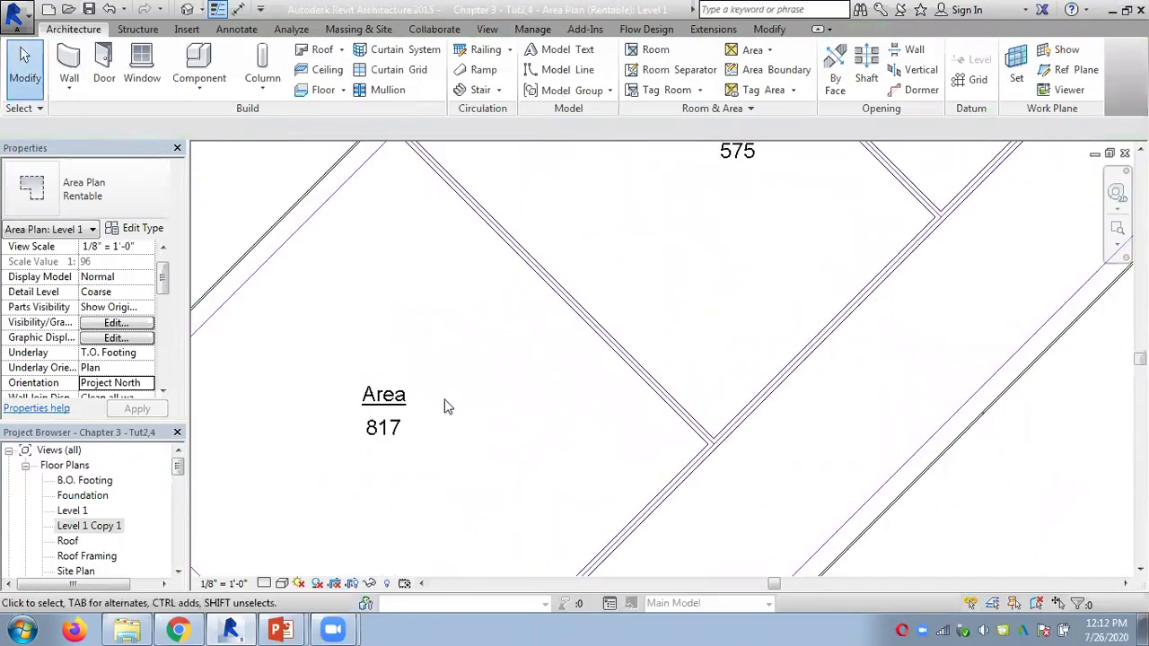
{"action": "scroll", "coordinate": [452, 362], "scroll_direction": "down", "scroll_amount": 1}
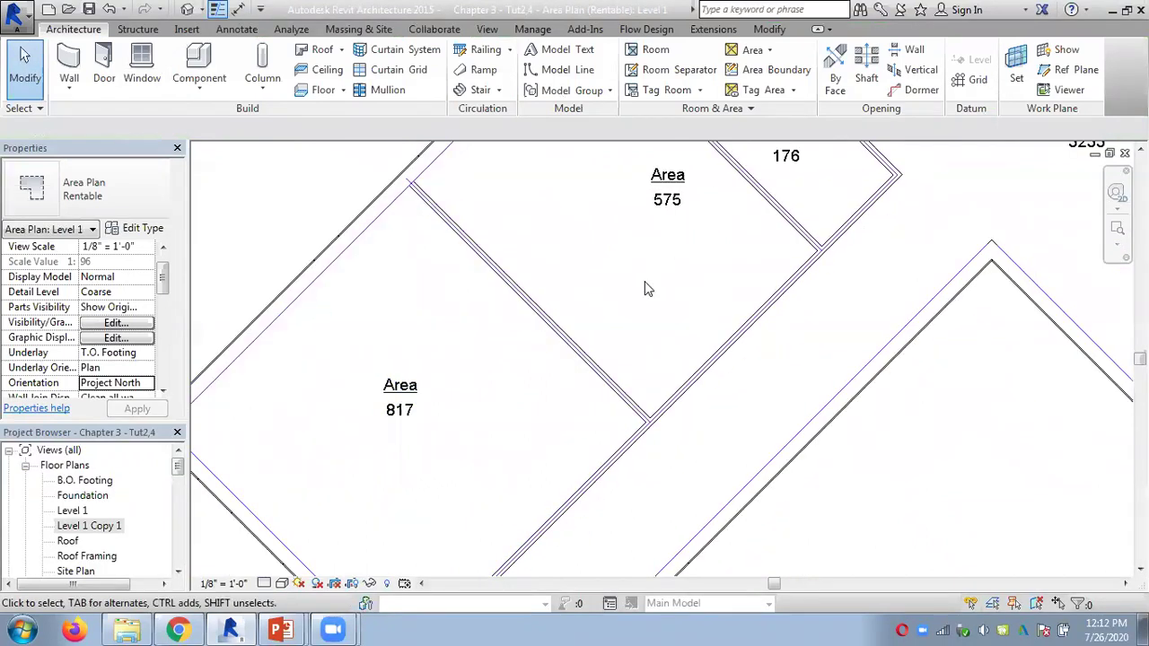
{"action": "middle_click_drag", "start_coordinate": [432, 357], "coordinate": [506, 322]}
{"action": "double_click", "coordinate": [450, 347]}
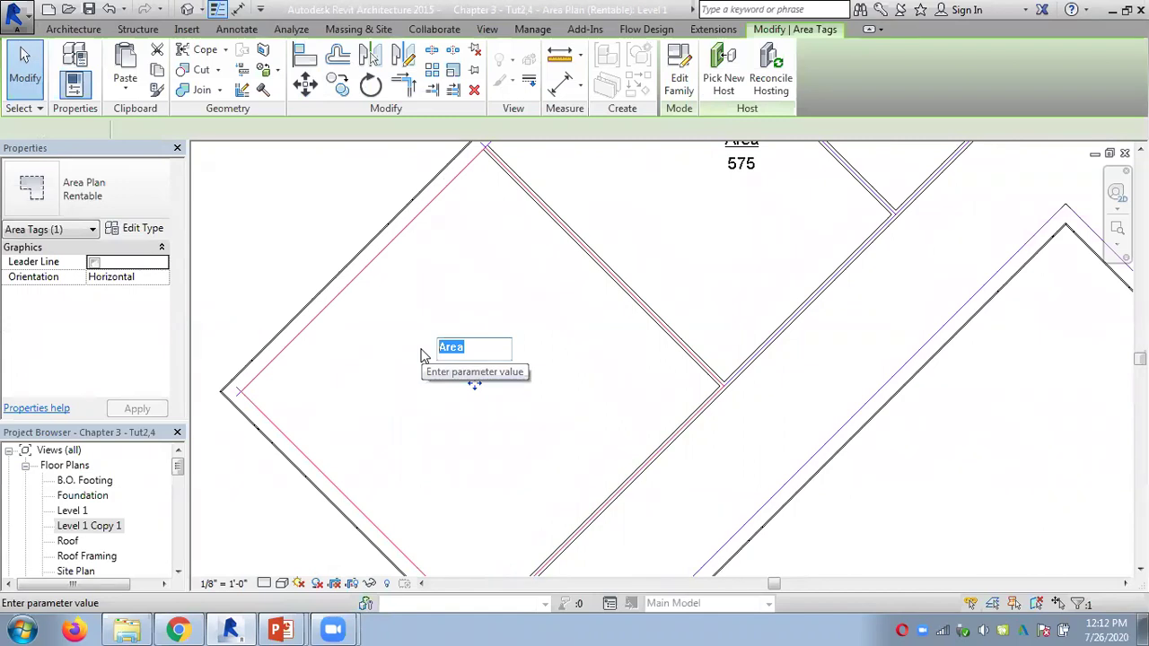
{"action": "type", "text": "Bed room"}
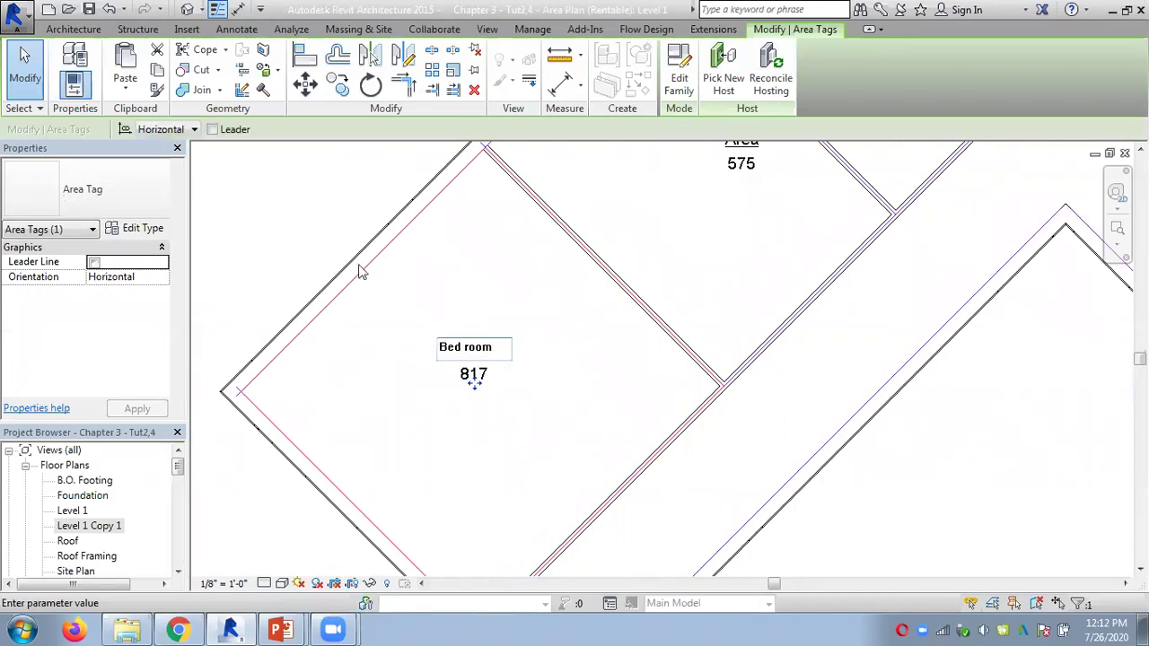
{"action": "left_click", "coordinate": [283, 198]}
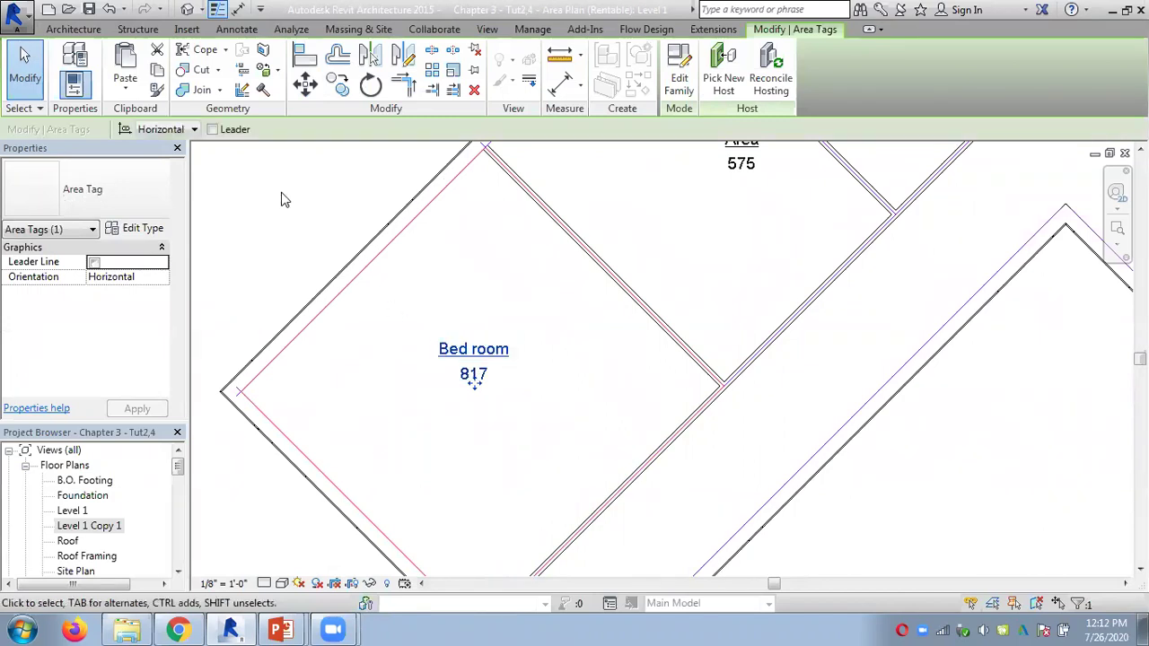
{"action": "left_click", "coordinate": [475, 355]}
{"action": "key", "text": "Escape"}
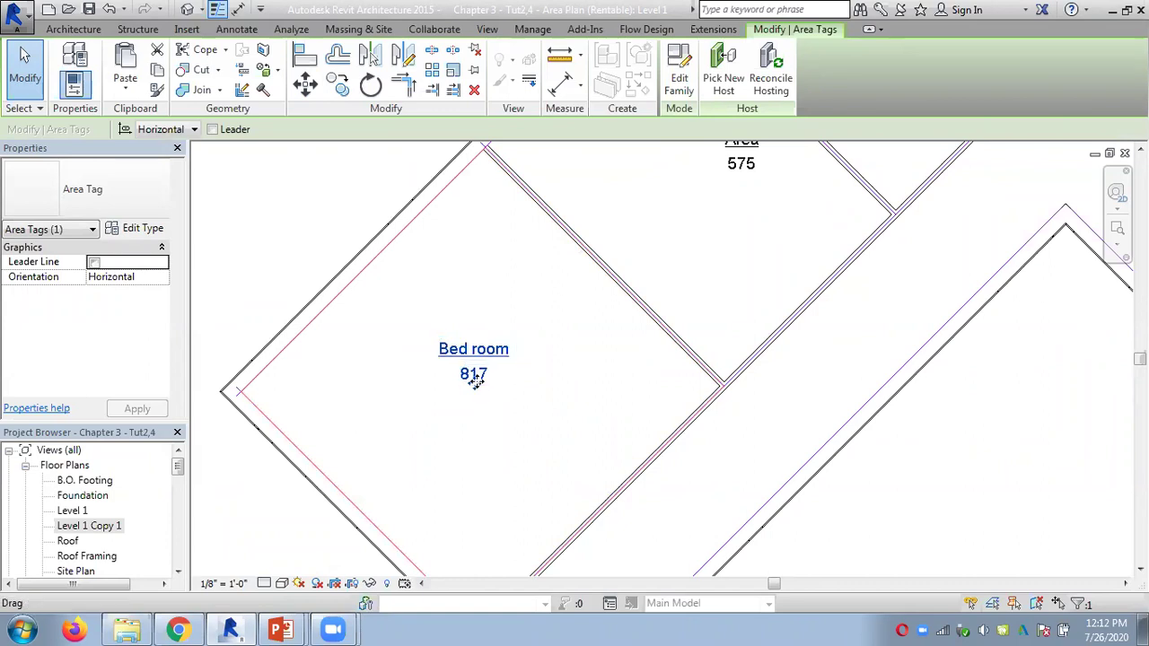
{"action": "left_click", "coordinate": [142, 230]}
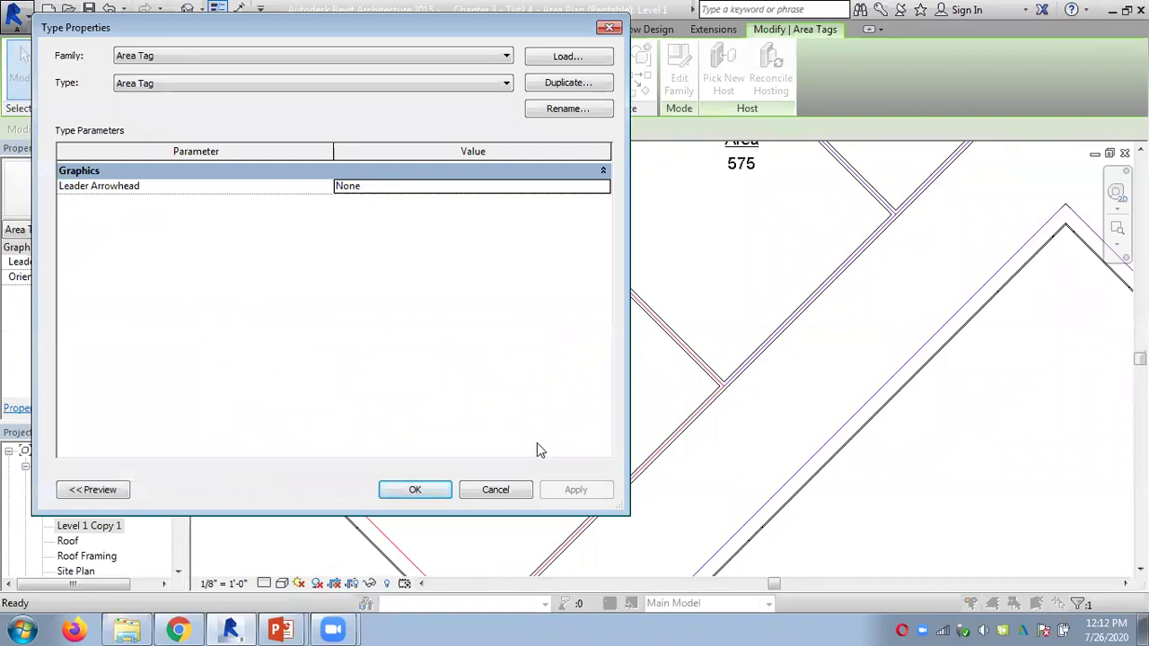
{"action": "left_click", "coordinate": [503, 490]}
{"action": "left_click", "coordinate": [562, 293]}
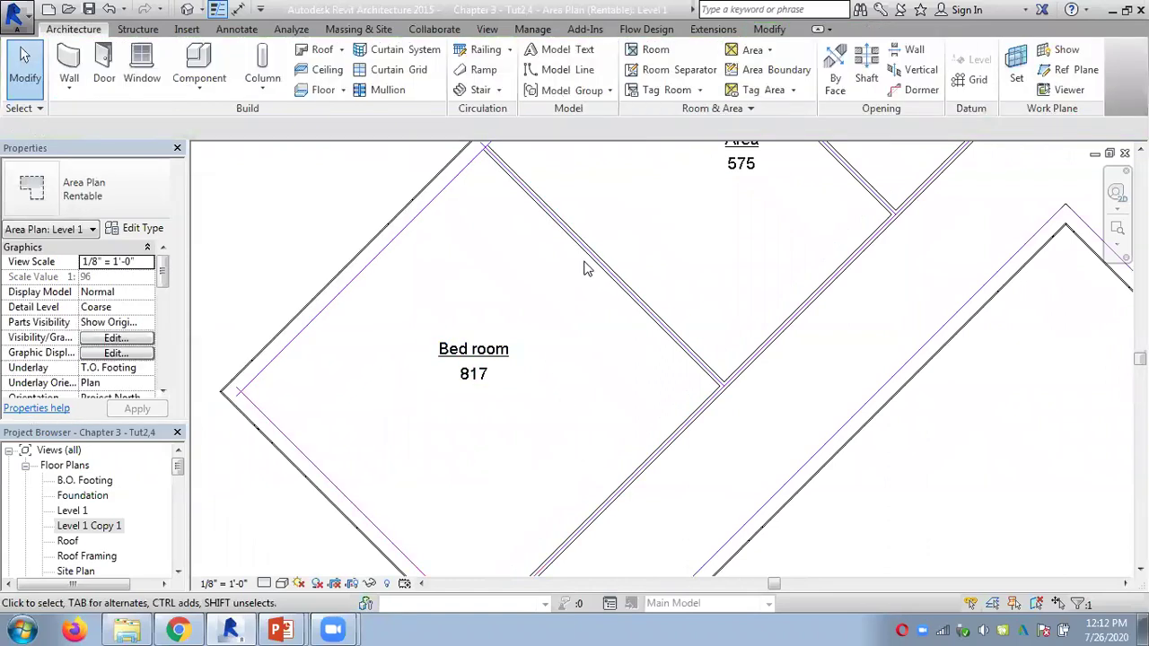
{"action": "left_click", "coordinate": [429, 308]}
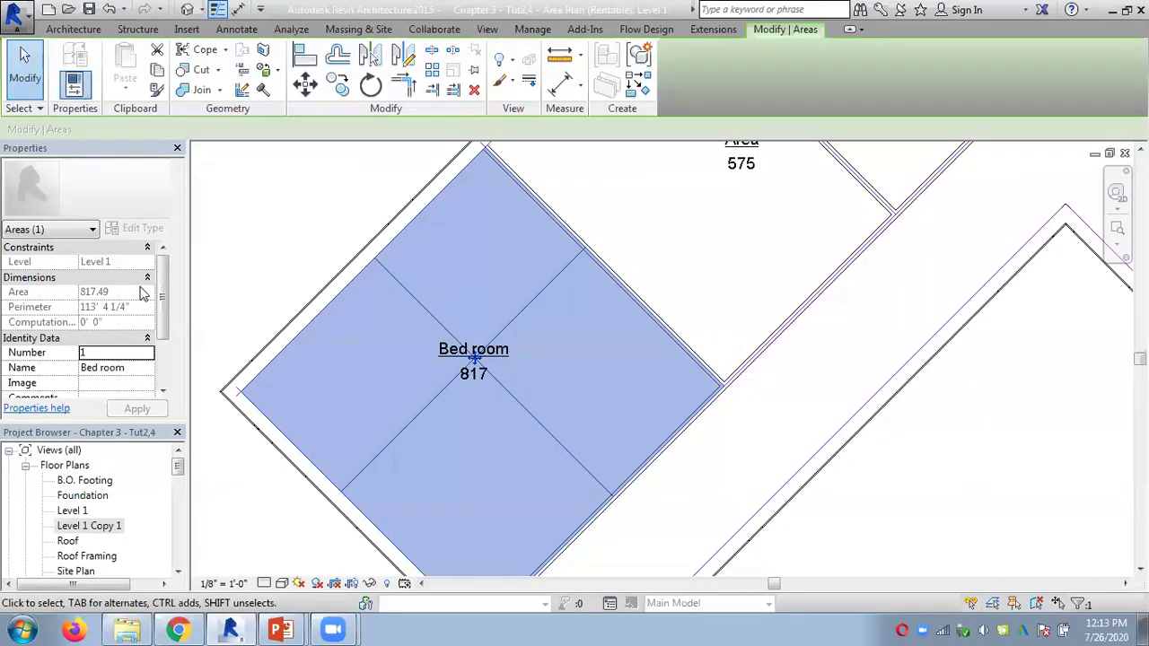
{"action": "left_click", "coordinate": [309, 213]}
{"action": "scroll", "coordinate": [305, 219], "scroll_direction": "down", "scroll_amount": 4}
{"action": "middle_click_drag", "start_coordinate": [353, 318], "coordinate": [370, 411]}
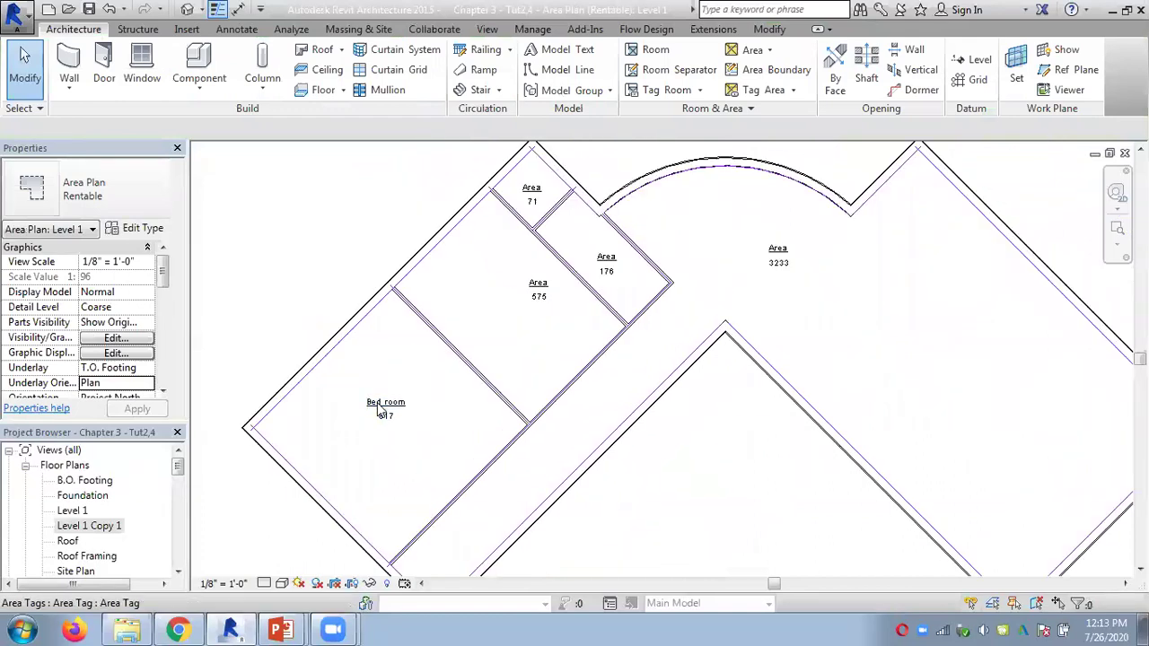
{"action": "scroll", "coordinate": [379, 408], "scroll_direction": "up", "scroll_amount": 3}
{"action": "scroll", "coordinate": [379, 408], "scroll_direction": "down", "scroll_amount": 4}
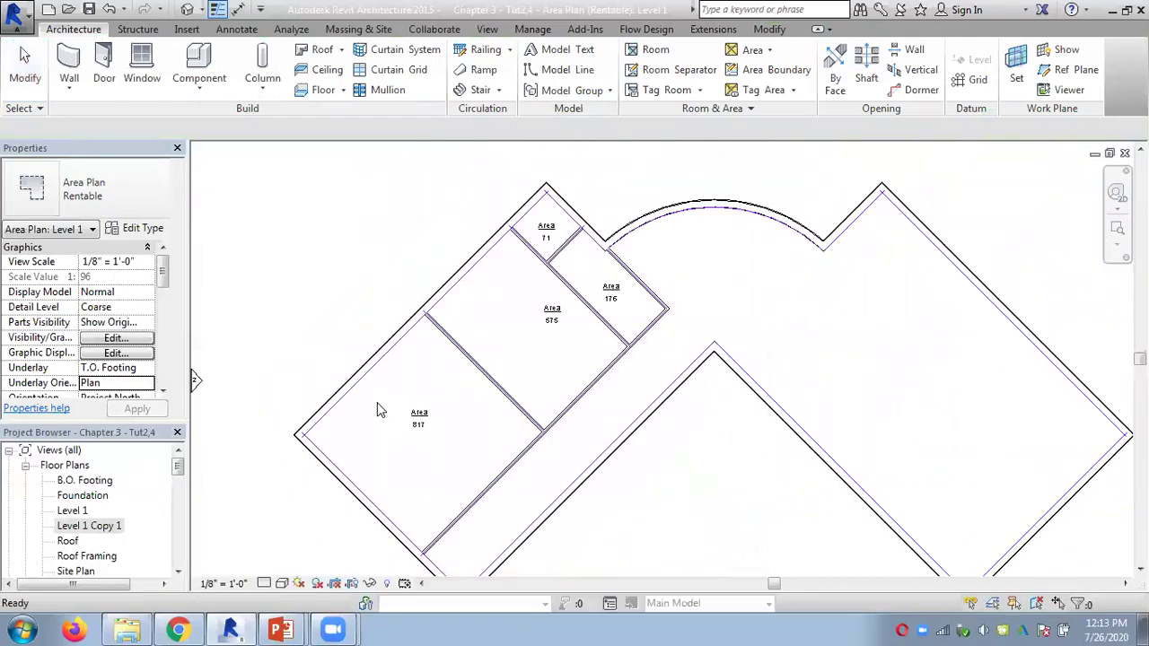
{"action": "scroll", "coordinate": [379, 408], "scroll_direction": "up", "scroll_amount": 3}
{"action": "scroll", "coordinate": [379, 408], "scroll_direction": "down", "scroll_amount": 3}
Create a Level 1 area plan with boundary lines auto-generated along the external walls.
{"action": "key", "text": "ctrl+Tab"}
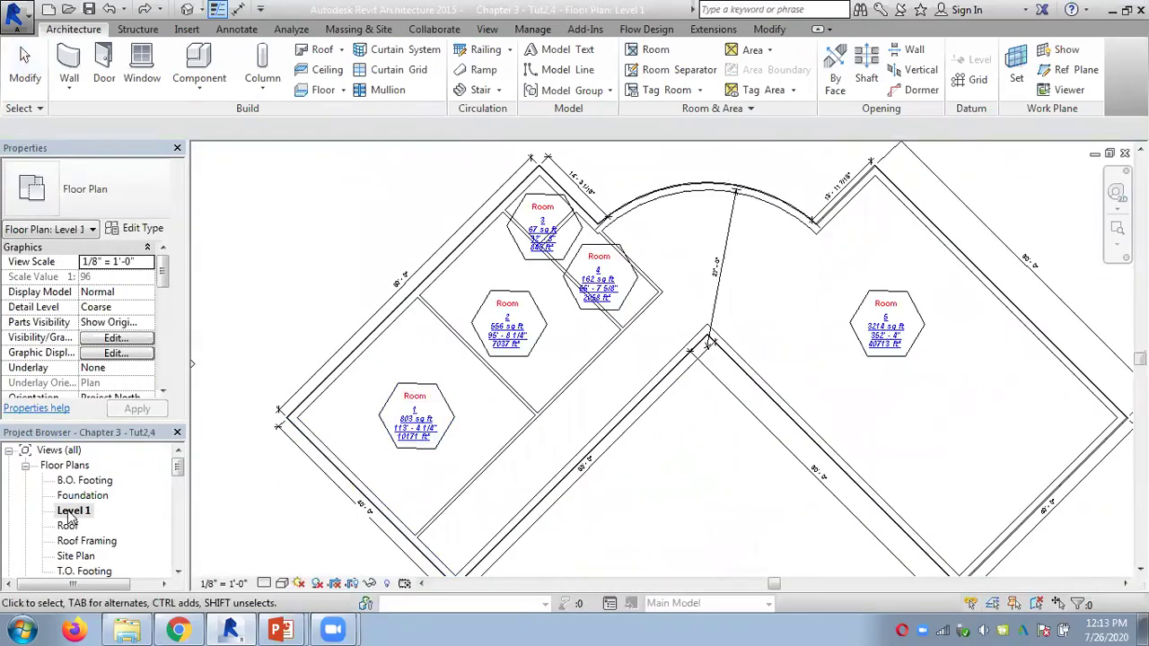
{"action": "middle_click_drag", "start_coordinate": [294, 332], "coordinate": [251, 337]}
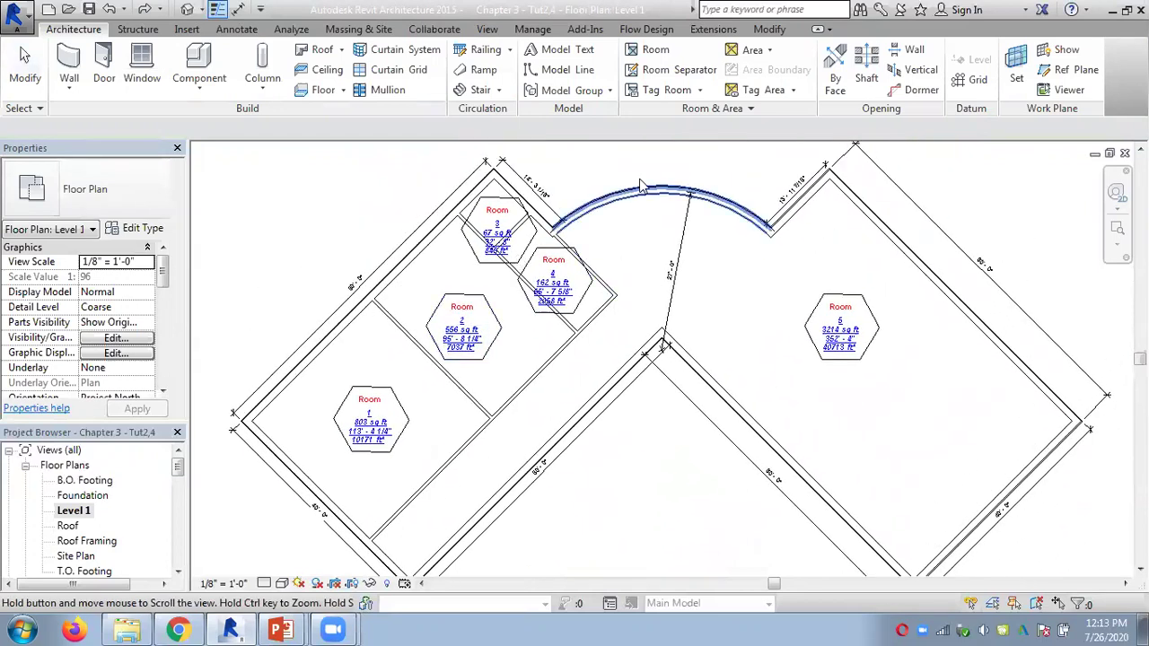
{"action": "left_click", "coordinate": [771, 51]}
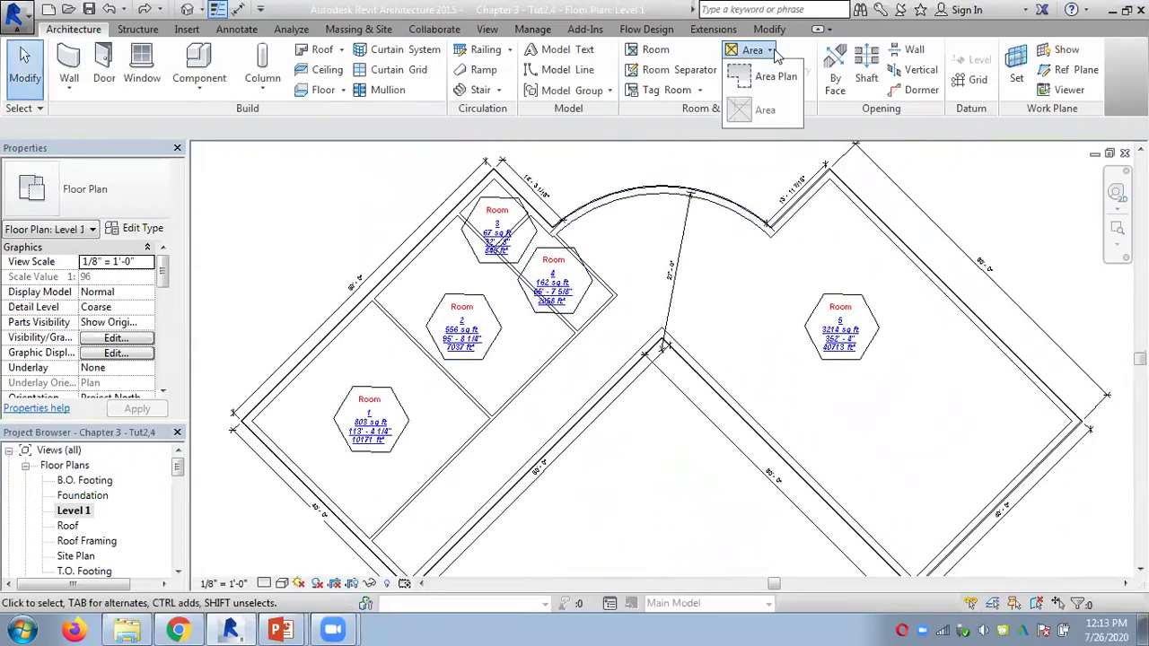
{"action": "left_click", "coordinate": [778, 78]}
{"action": "left_click", "coordinate": [485, 254]}
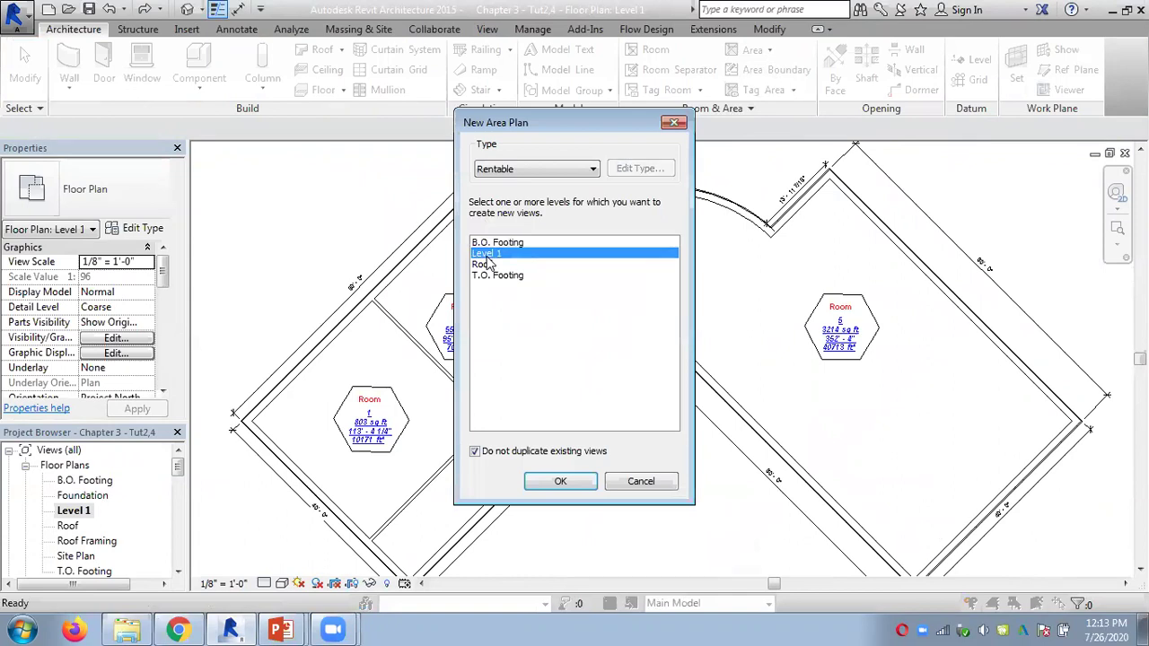
{"action": "left_click", "coordinate": [557, 482]}
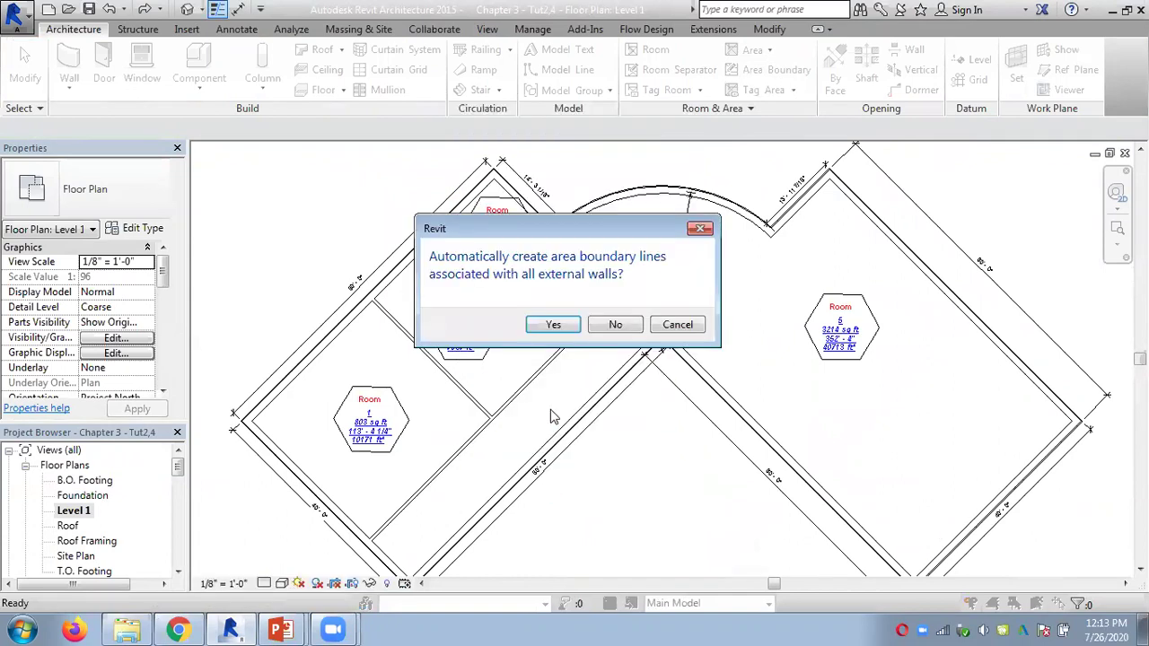
{"action": "left_click", "coordinate": [554, 324]}
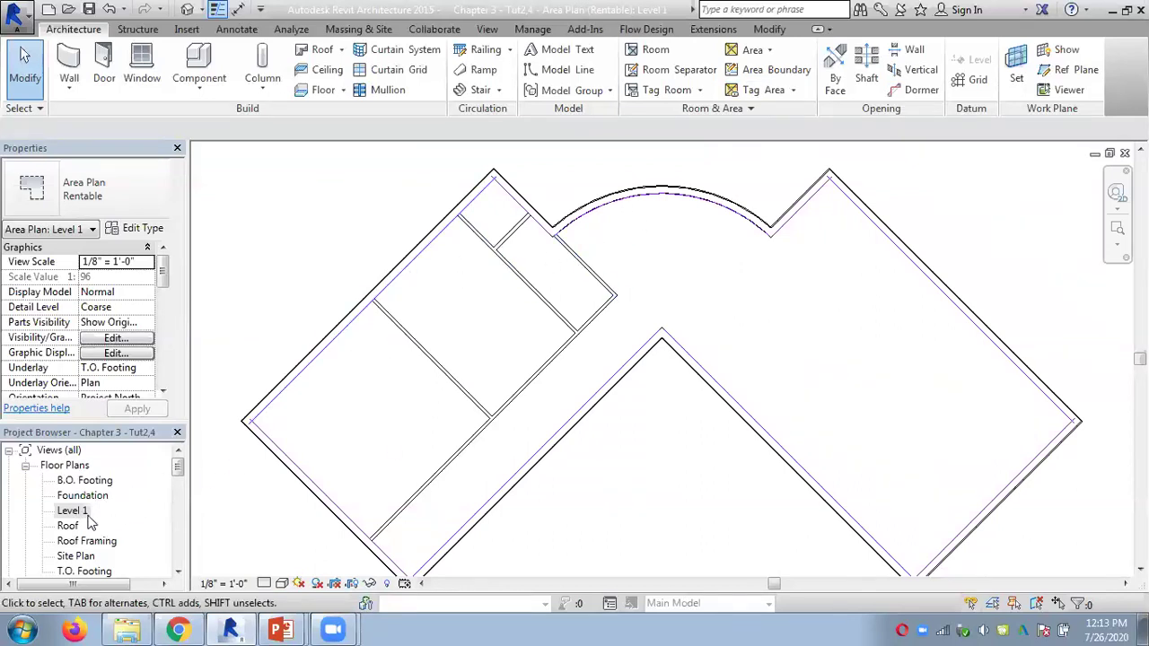
Open Area Plans (Rentable) > Level 1 and add area boundaries by picking walls.
{"action": "left_click_drag", "start_coordinate": [178, 474], "coordinate": [171, 509]}
{"action": "left_click", "coordinate": [25, 510]}
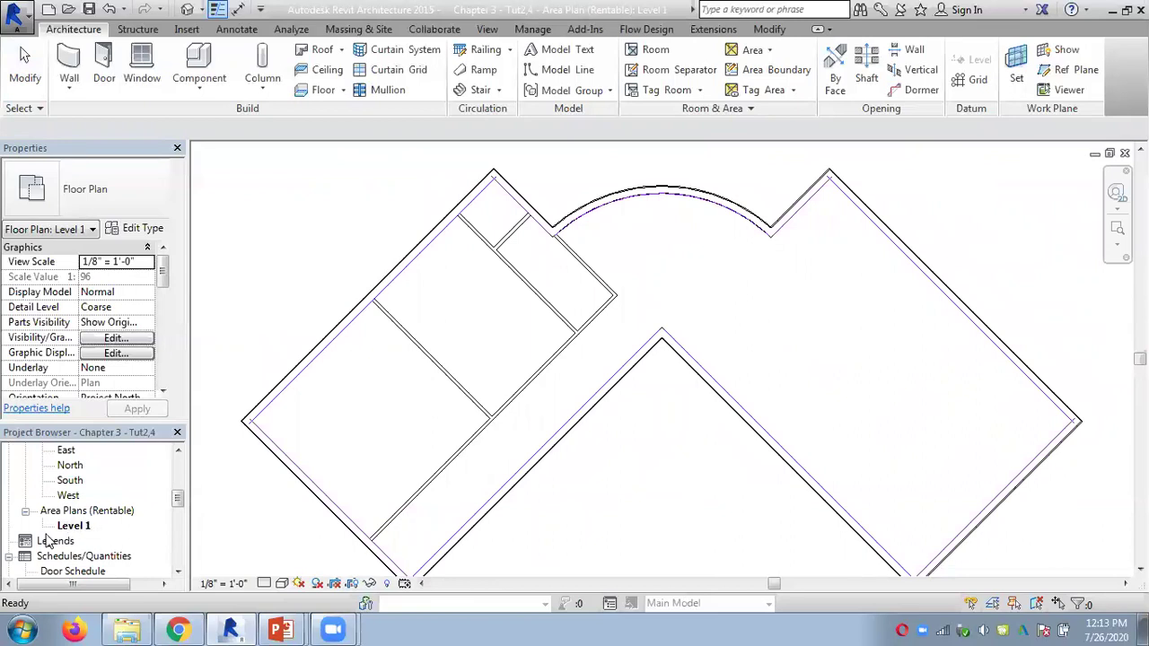
{"action": "left_click_drag", "start_coordinate": [177, 501], "coordinate": [179, 467]}
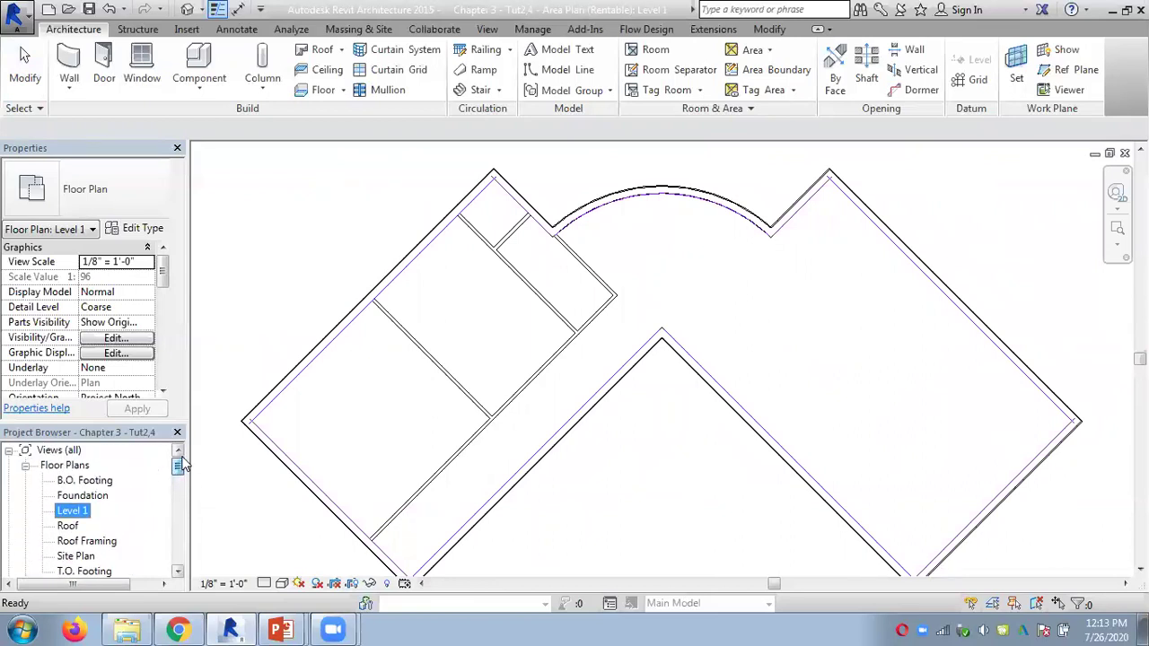
{"action": "scroll", "coordinate": [115, 499], "scroll_direction": "down", "scroll_amount": 5}
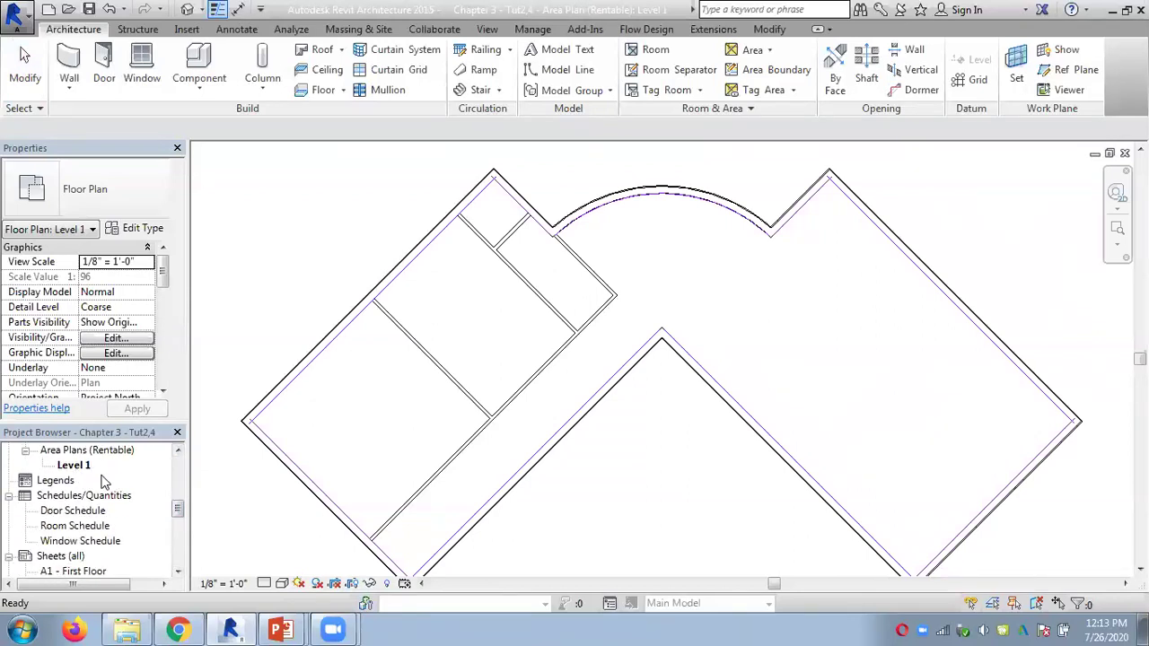
{"action": "left_click", "coordinate": [768, 51]}
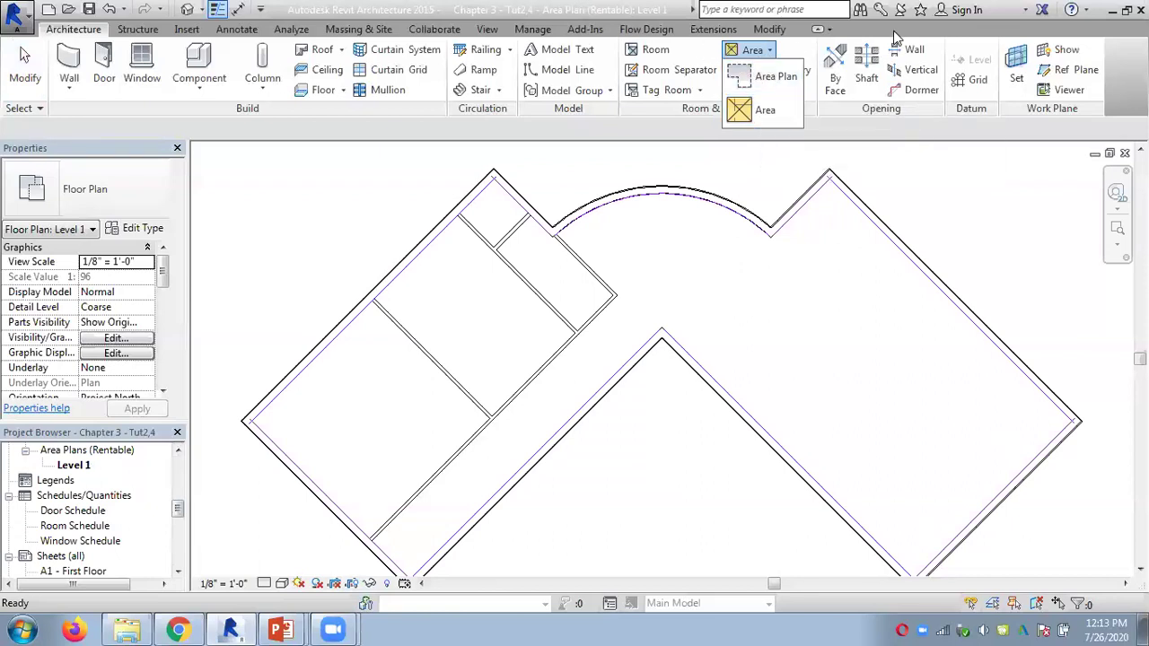
{"action": "left_click", "coordinate": [773, 69]}
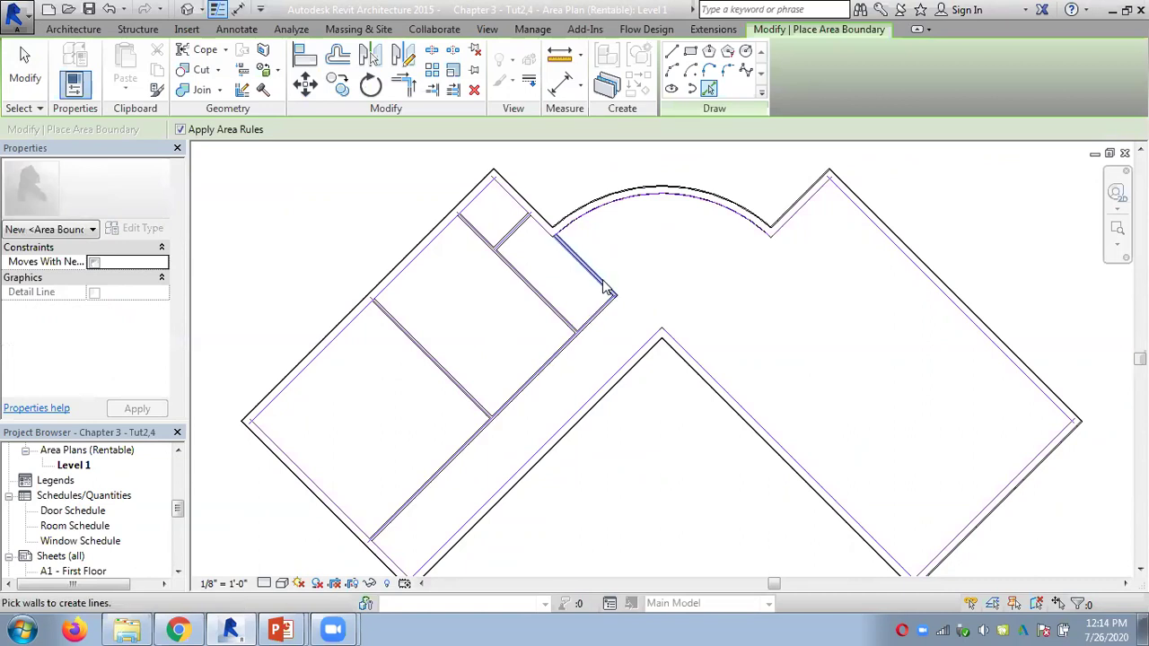
{"action": "left_click", "coordinate": [75, 29]}
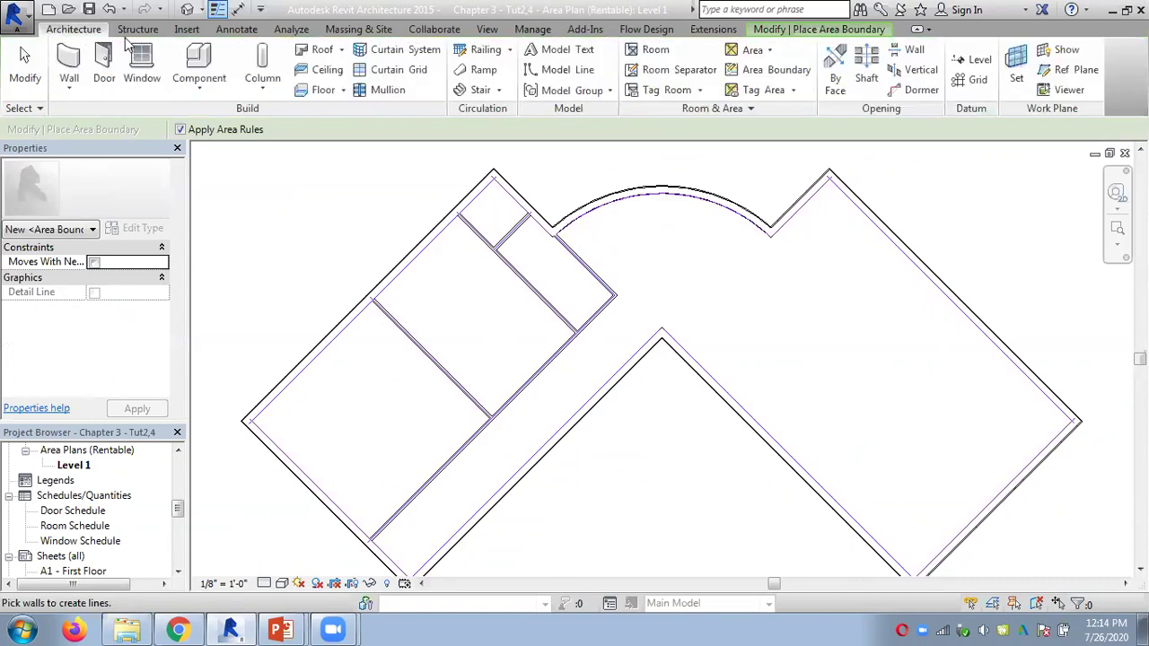
Place areas in the rooms, tagged 71, 176, 575, 817 and 3233, and select the 817 tag.
{"action": "left_click", "coordinate": [764, 51]}
{"action": "left_click", "coordinate": [765, 110]}
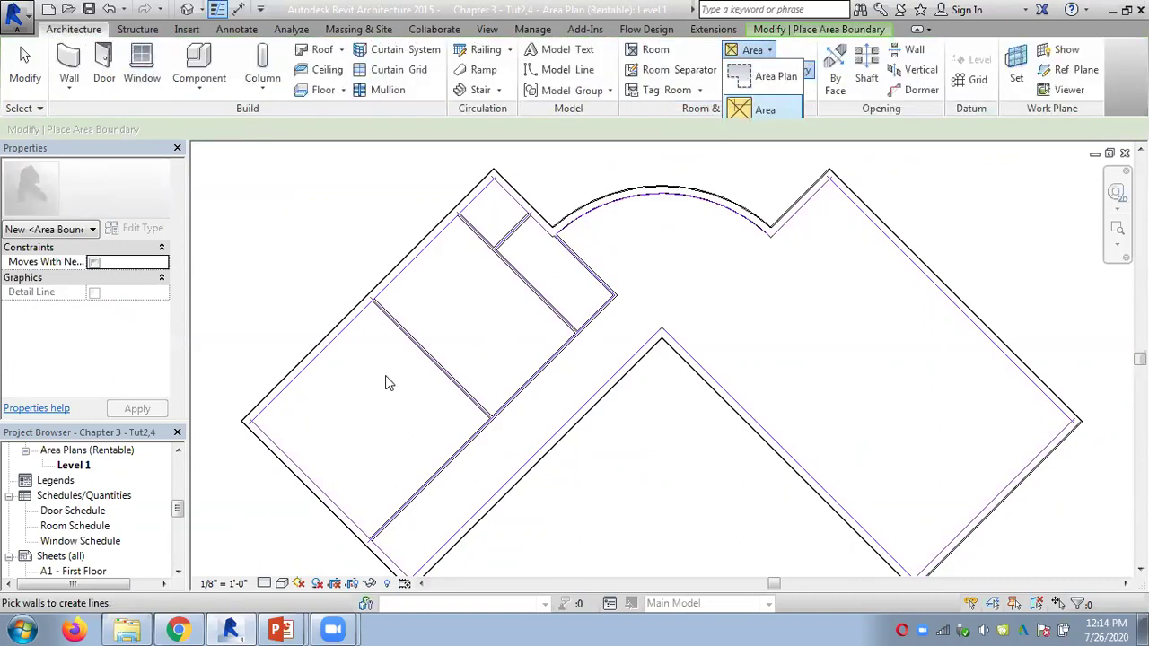
{"action": "left_click", "coordinate": [364, 405]}
{"action": "left_click", "coordinate": [471, 314]}
{"action": "left_click", "coordinate": [498, 216]}
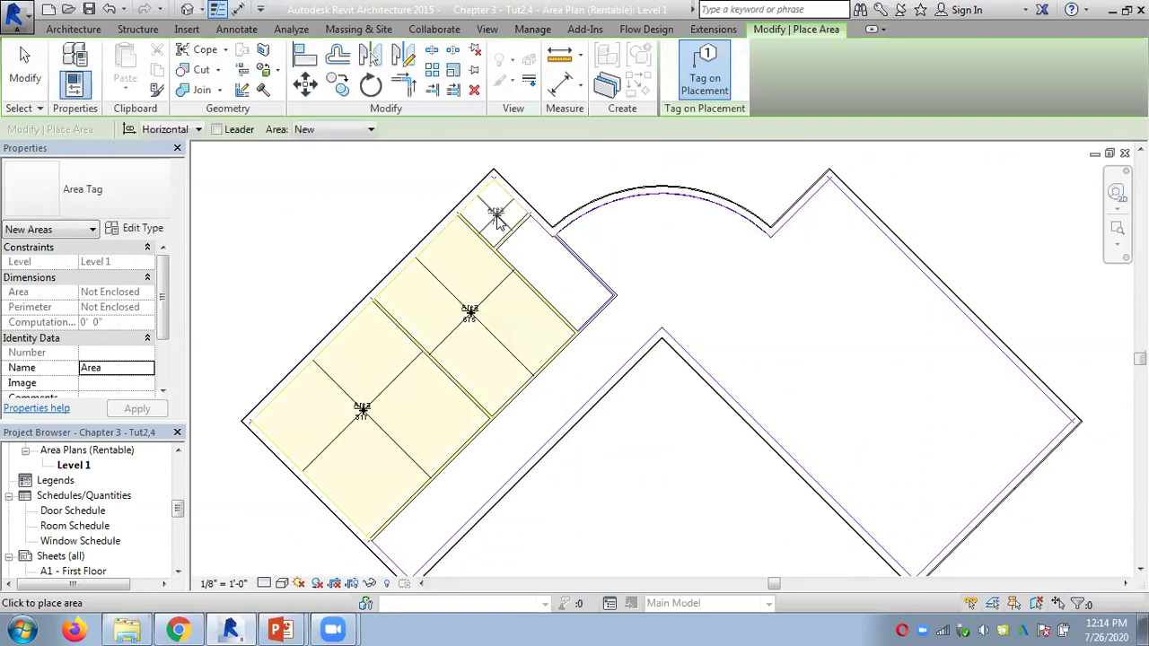
{"action": "left_click", "coordinate": [826, 313]}
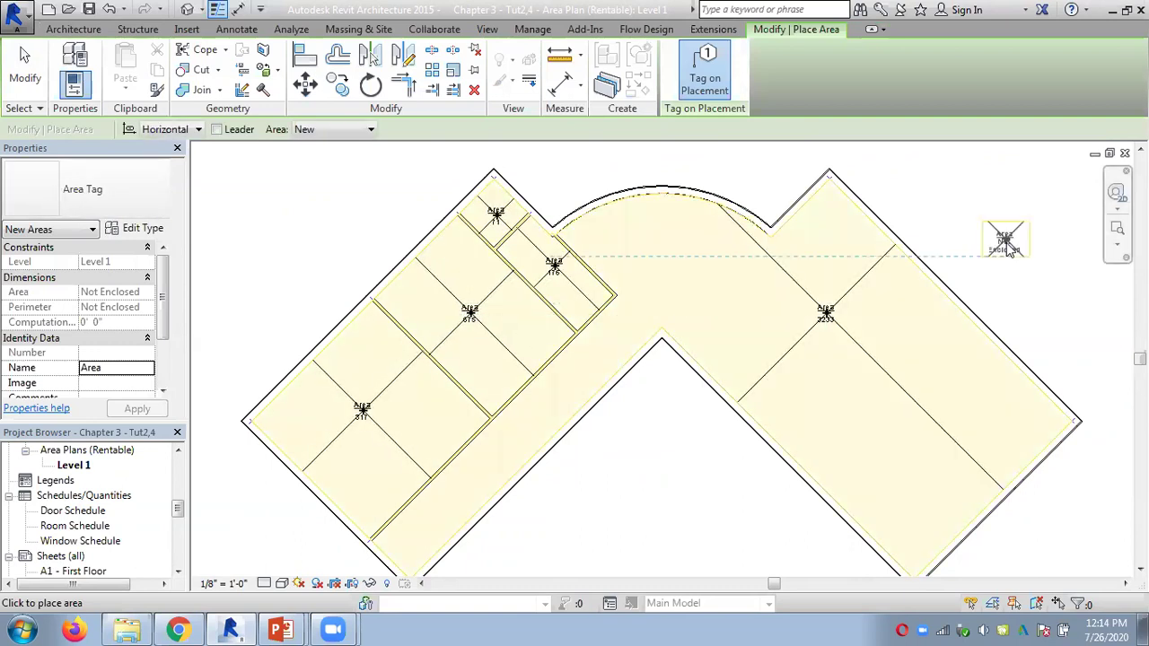
{"action": "key", "text": "Escape"}
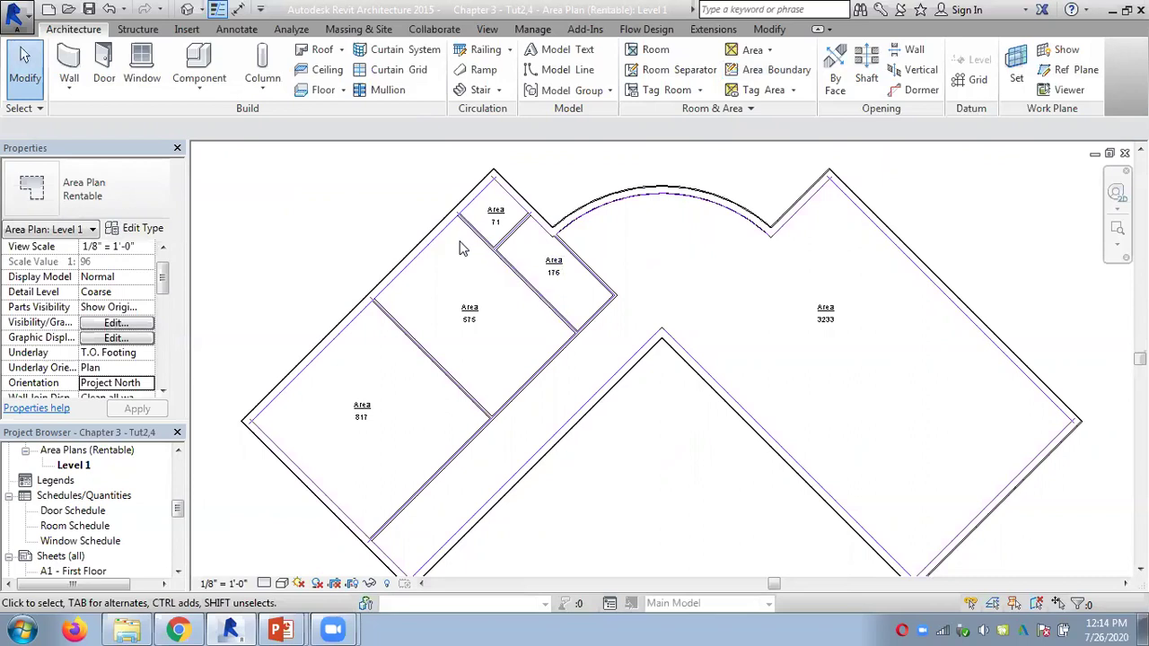
{"action": "scroll", "coordinate": [449, 247], "scroll_direction": "up", "scroll_amount": 4}
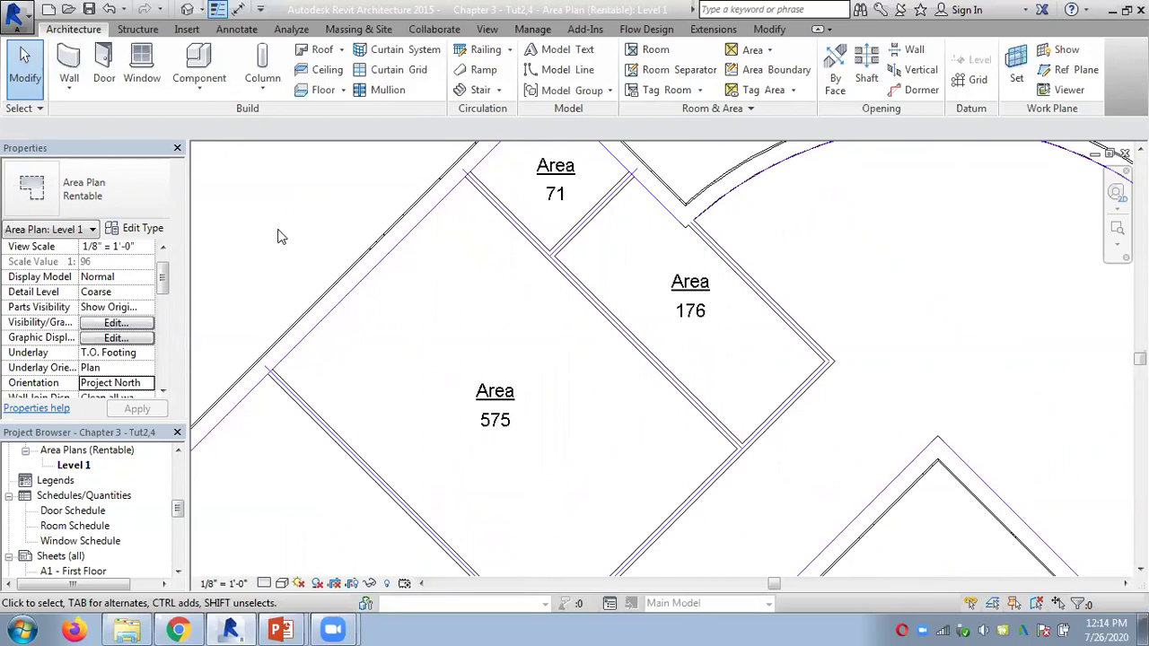
{"action": "scroll", "coordinate": [281, 240], "scroll_direction": "down", "scroll_amount": 2}
{"action": "scroll", "coordinate": [503, 368], "scroll_direction": "up", "scroll_amount": 2}
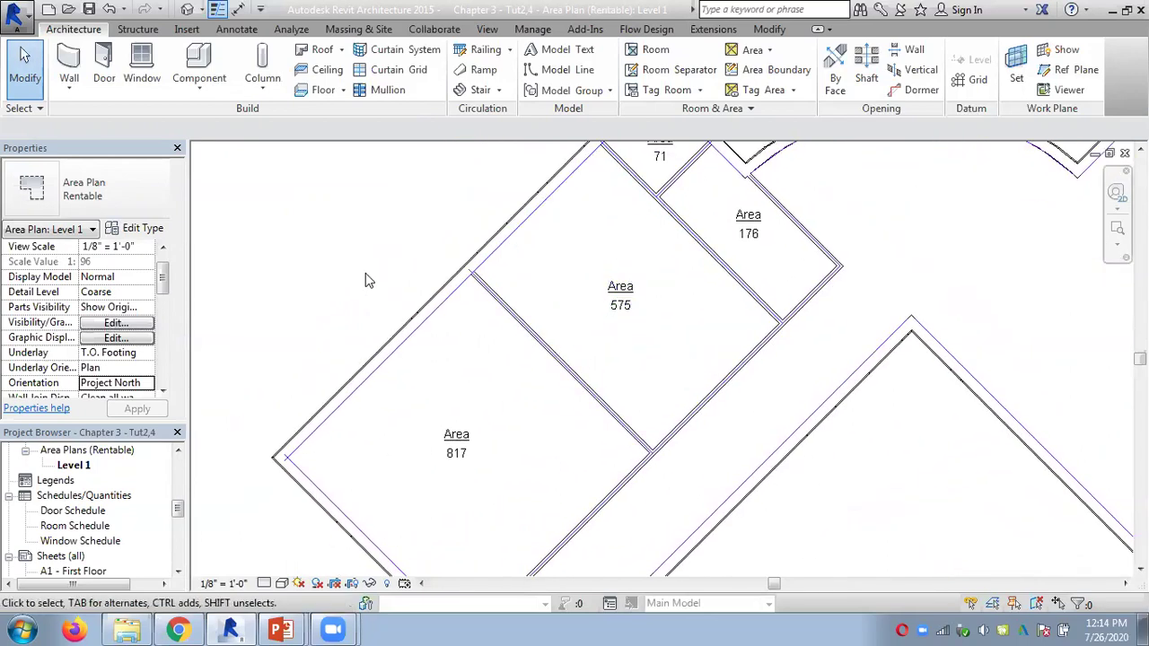
{"action": "scroll", "coordinate": [365, 281], "scroll_direction": "up", "scroll_amount": 1}
{"action": "middle_click_drag", "start_coordinate": [365, 281], "coordinate": [346, 180]}
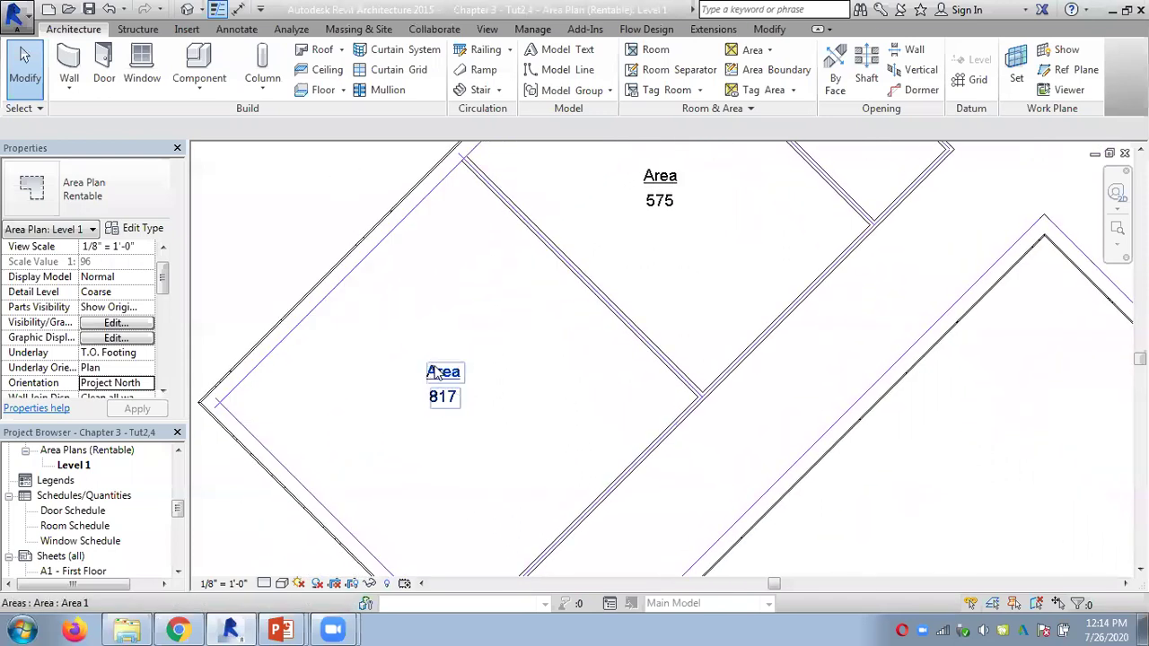
{"action": "left_click", "coordinate": [434, 373]}
Open the area tag family for editing and inspect the name label's type properties.
{"action": "left_click", "coordinate": [671, 83]}
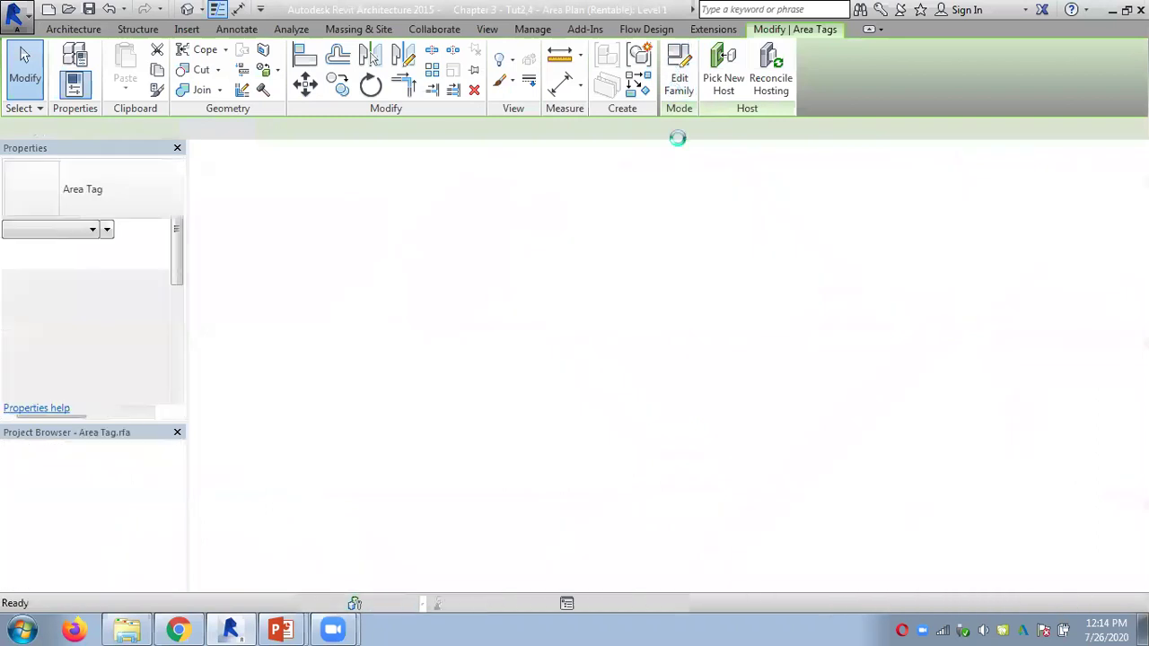
{"action": "left_click", "coordinate": [650, 321]}
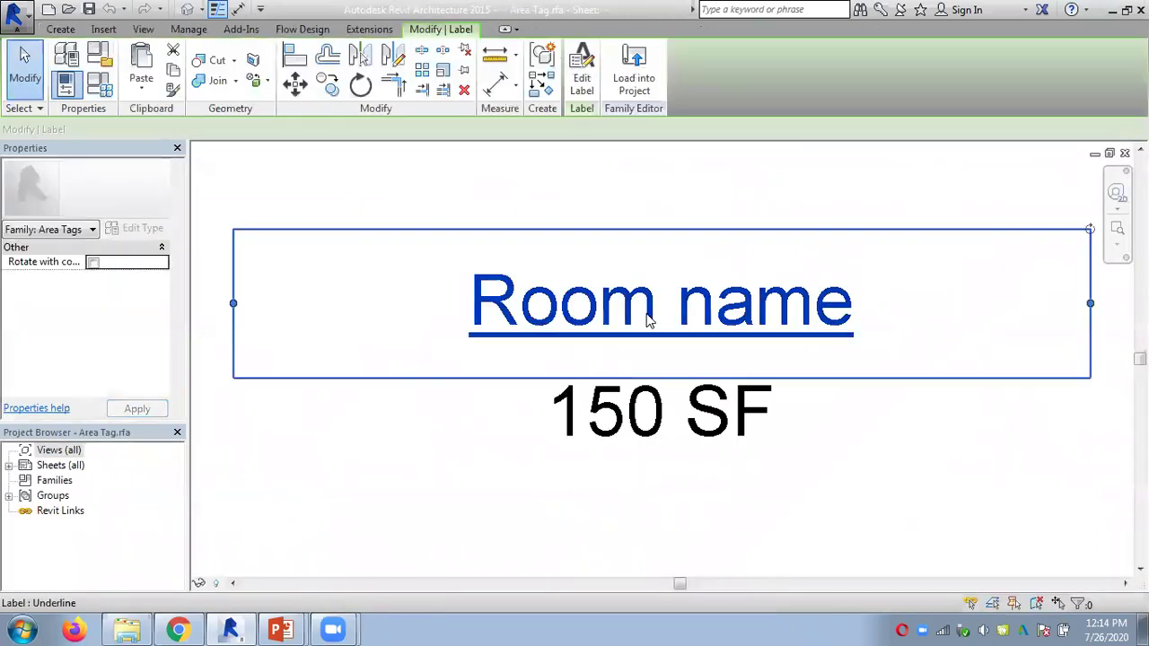
{"action": "left_click", "coordinate": [153, 228]}
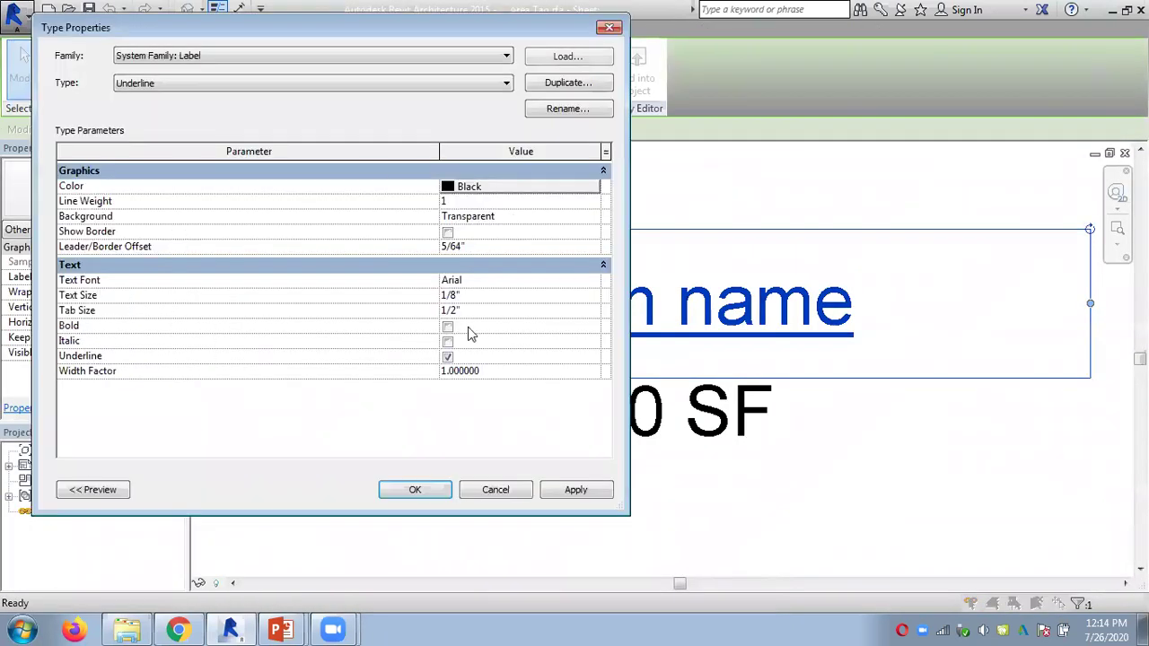
{"action": "left_click", "coordinate": [499, 492]}
{"action": "left_click", "coordinate": [553, 183]}
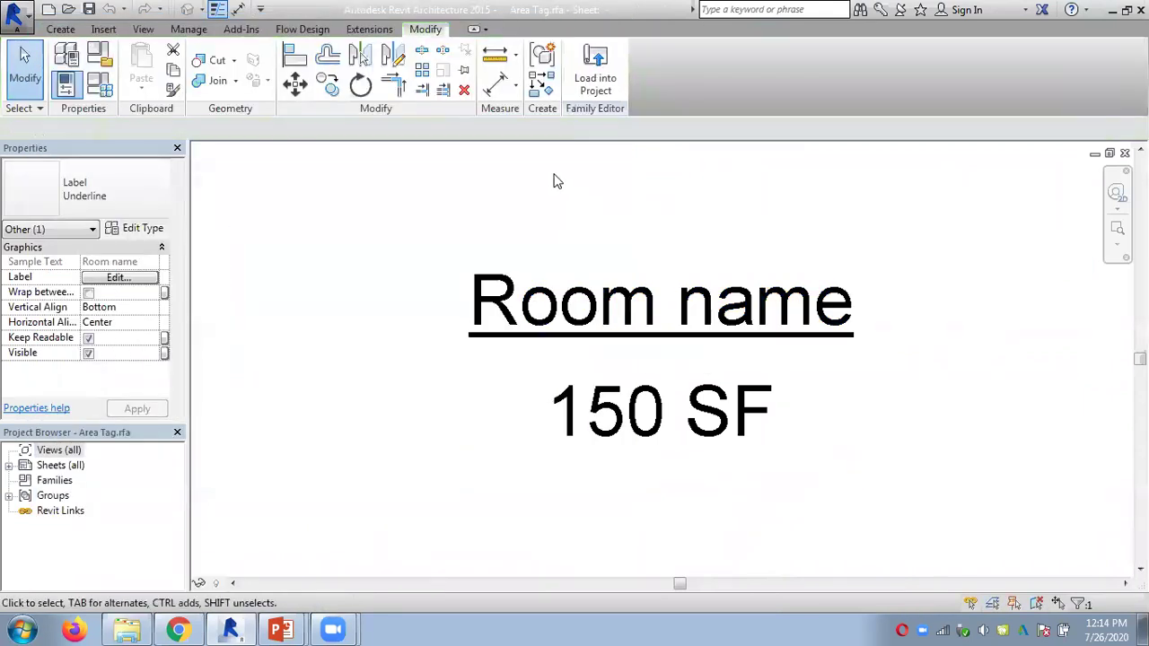
Add a label showing the Area Type parameter below the area value.
{"action": "left_click", "coordinate": [65, 34]}
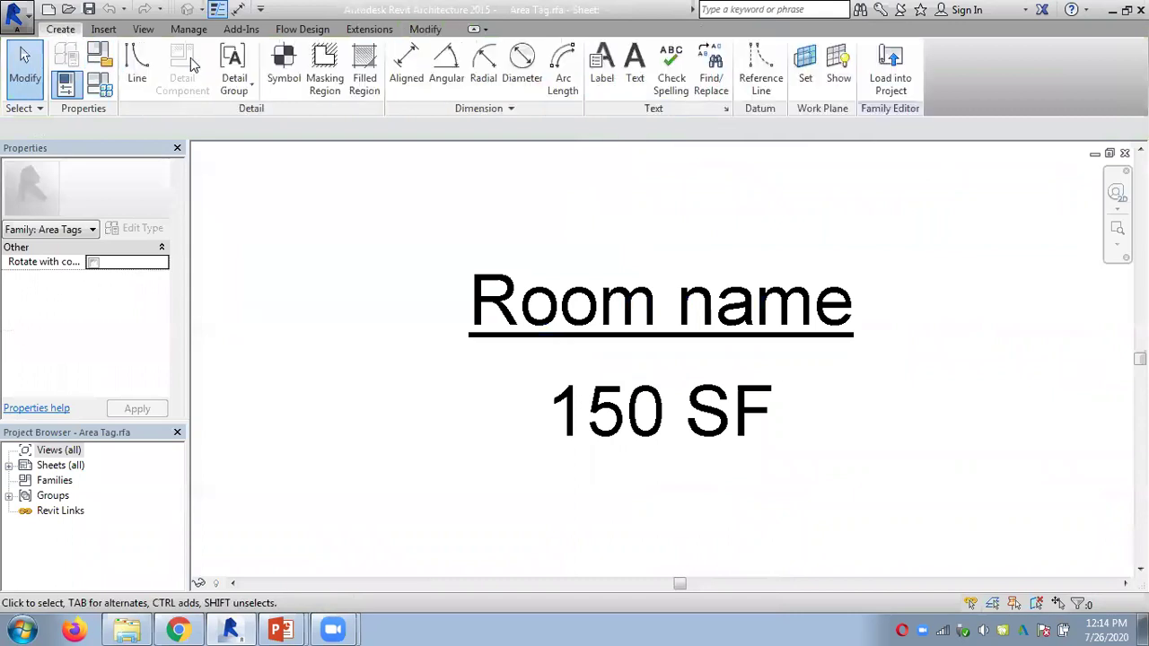
{"action": "left_click", "coordinate": [600, 84]}
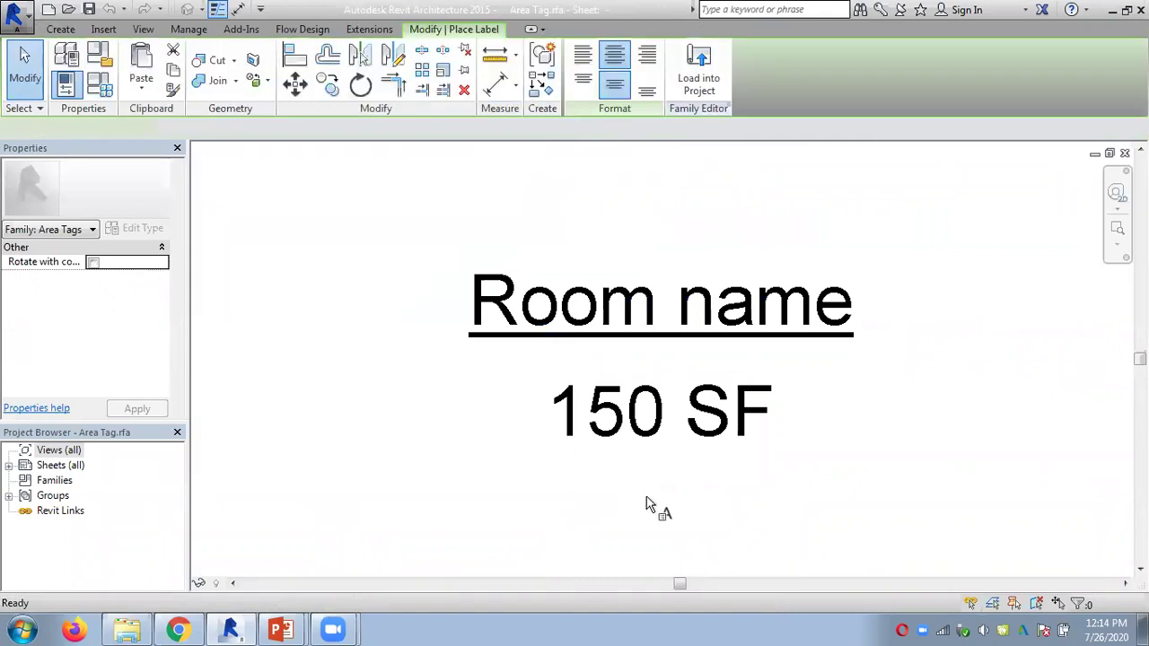
{"action": "left_click", "coordinate": [650, 505]}
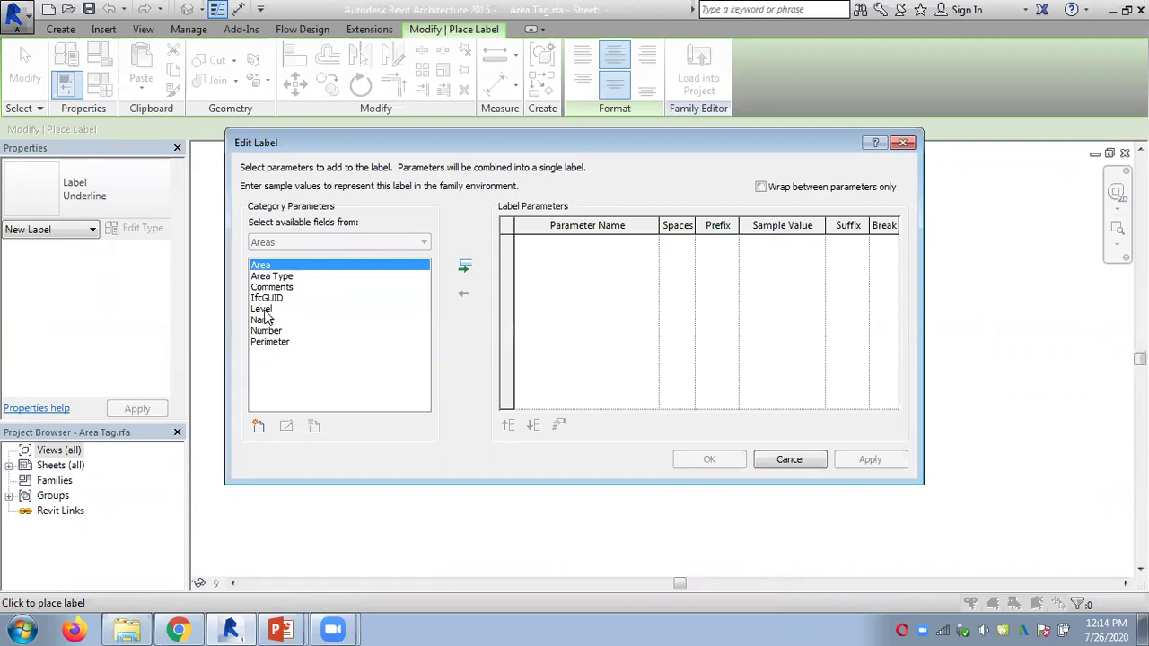
{"action": "left_click", "coordinate": [283, 275]}
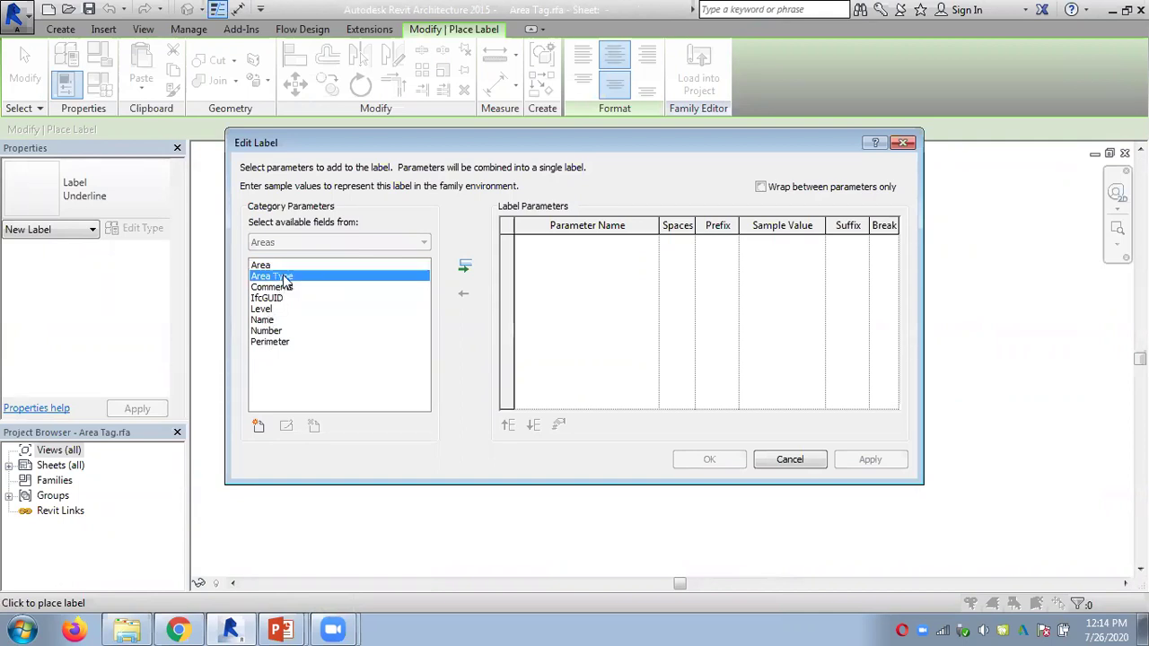
{"action": "left_click", "coordinate": [464, 268]}
{"action": "left_click", "coordinate": [709, 459]}
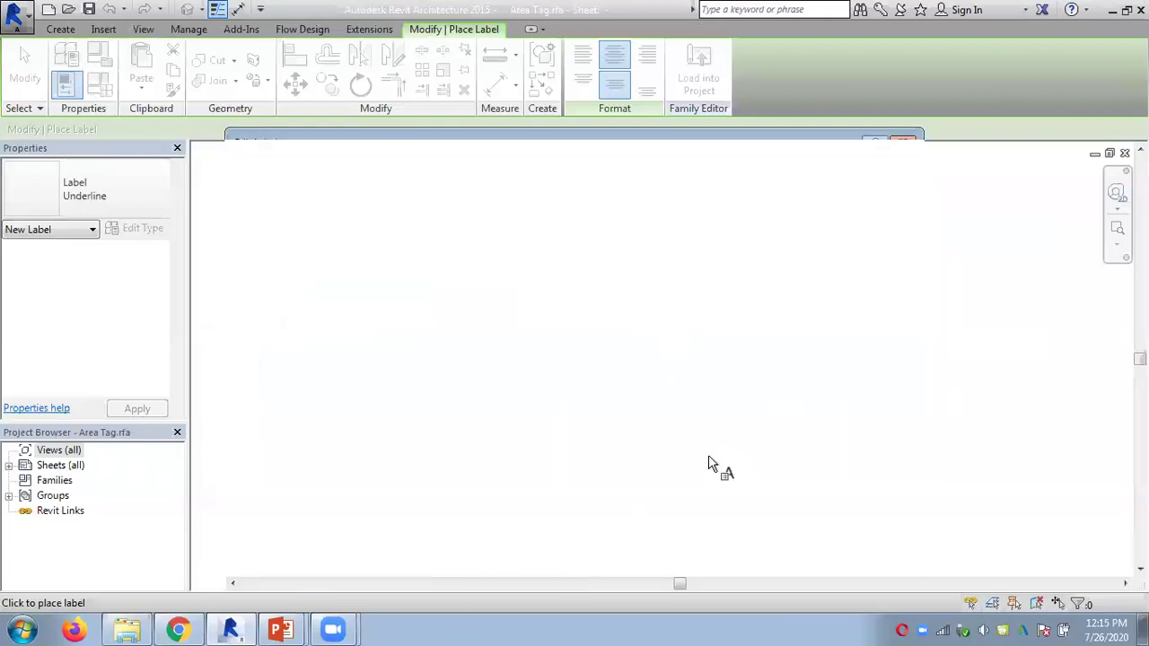
Load the edited area tag family into the project, overwriting the existing version.
{"action": "left_click", "coordinate": [707, 106]}
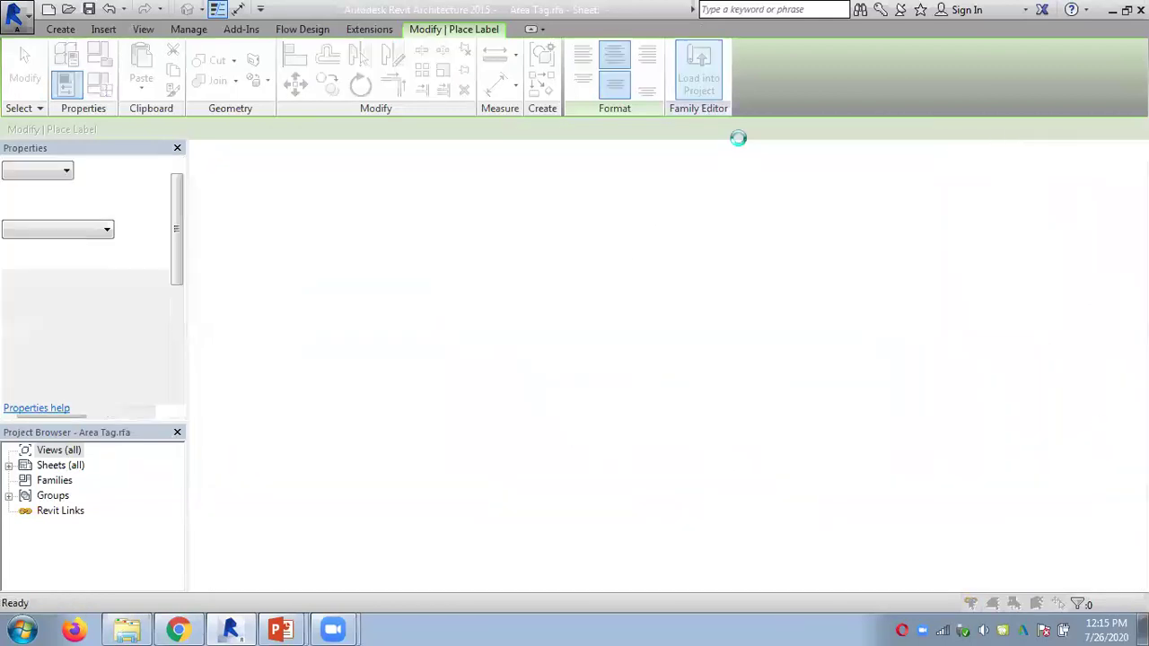
{"action": "left_click", "coordinate": [551, 267]}
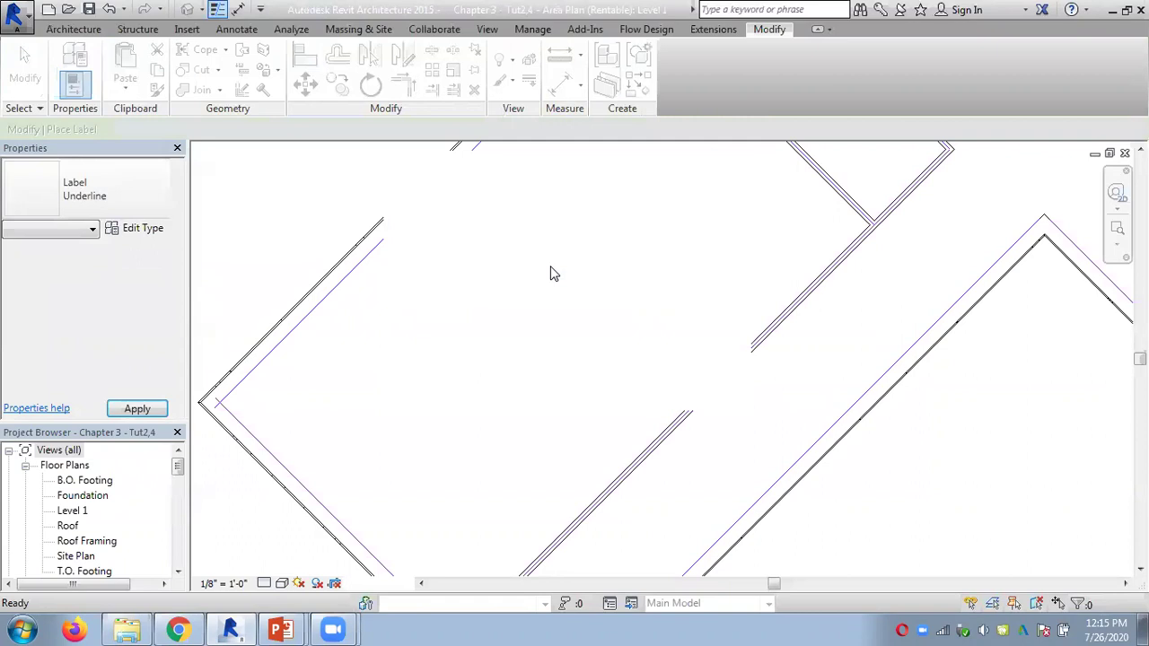
{"action": "scroll", "coordinate": [296, 220], "scroll_direction": "down", "scroll_amount": 3}
{"action": "middle_click_drag", "start_coordinate": [566, 276], "coordinate": [692, 362]}
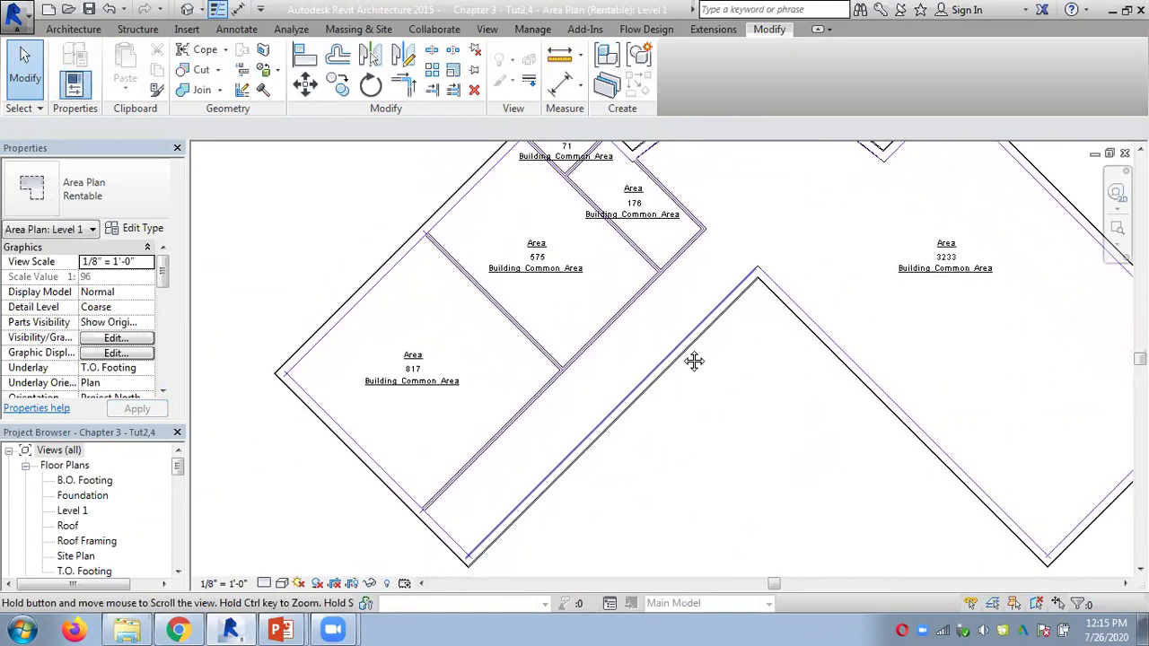
Draw a circle around the area tag's labels, then load the tag family into the project, overwriting the existing version.
{"action": "left_click", "coordinate": [418, 371]}
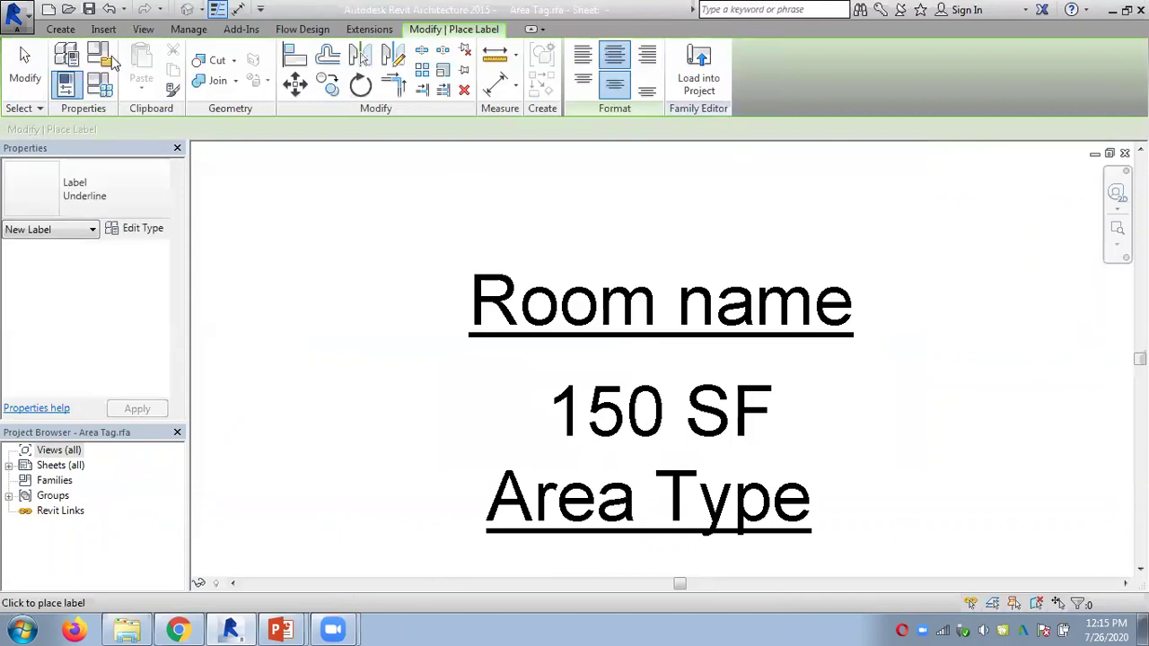
{"action": "left_click", "coordinate": [60, 31]}
{"action": "left_click", "coordinate": [138, 70]}
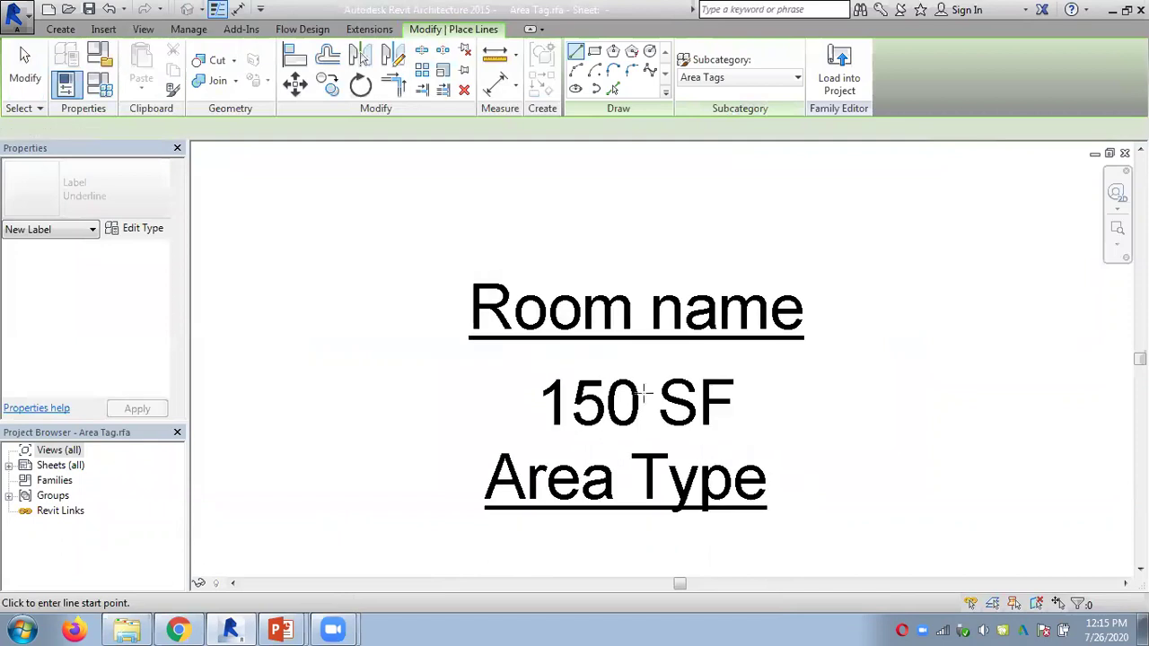
{"action": "left_click", "coordinate": [649, 51]}
{"action": "left_click", "coordinate": [626, 392]}
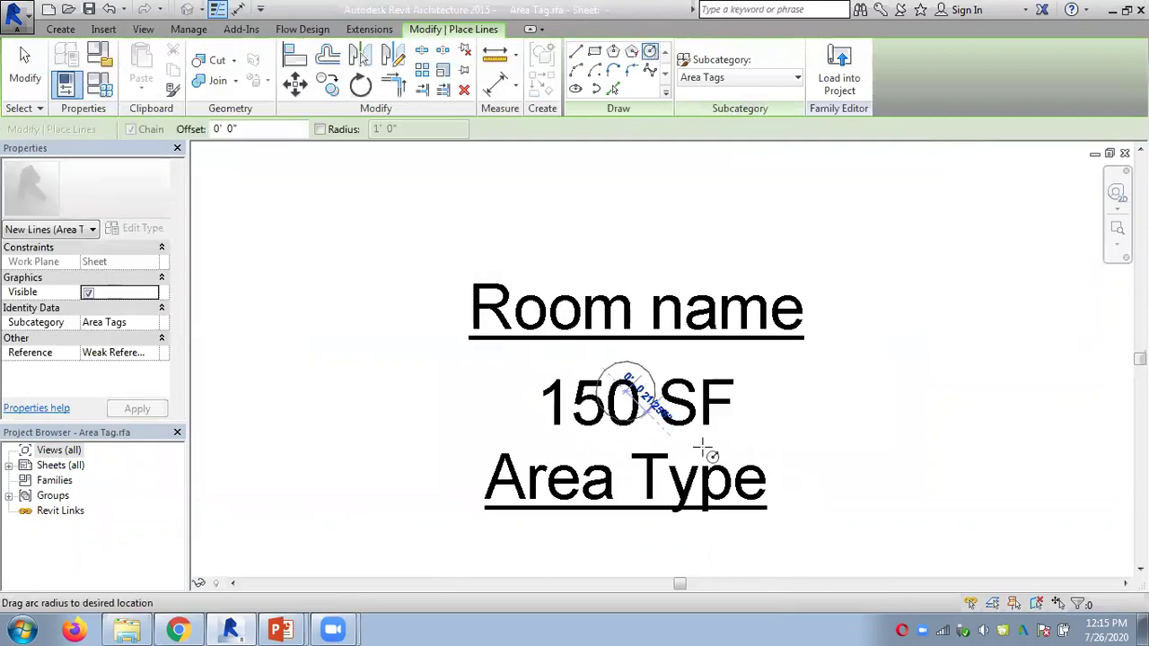
{"action": "left_click", "coordinate": [823, 491]}
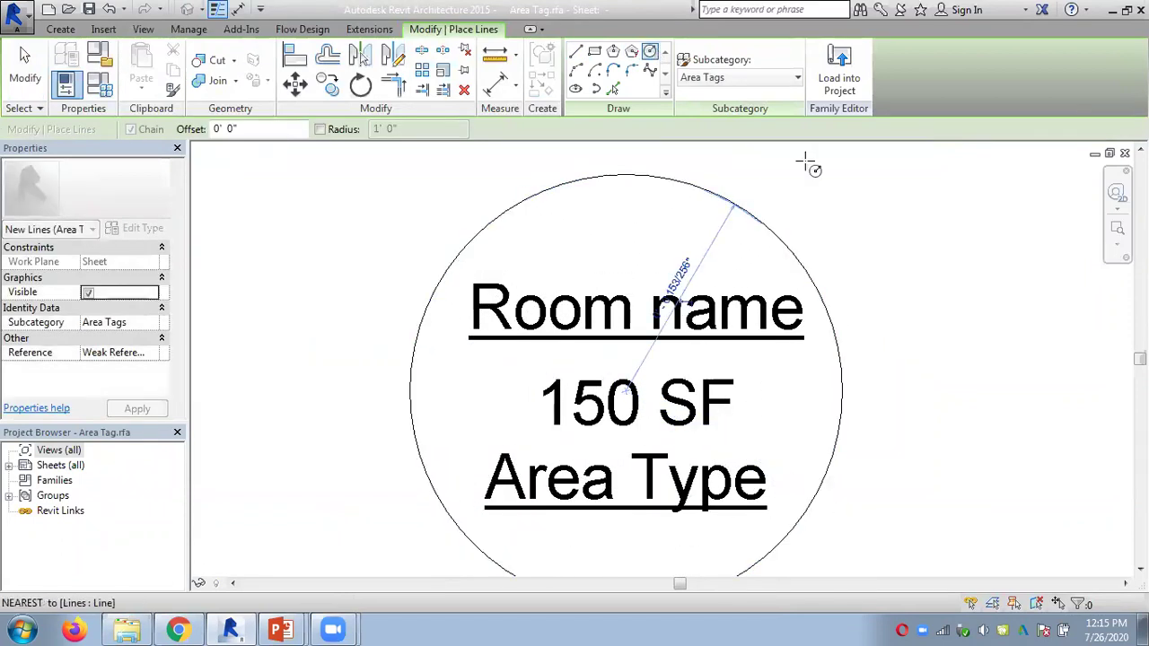
{"action": "left_click", "coordinate": [833, 81]}
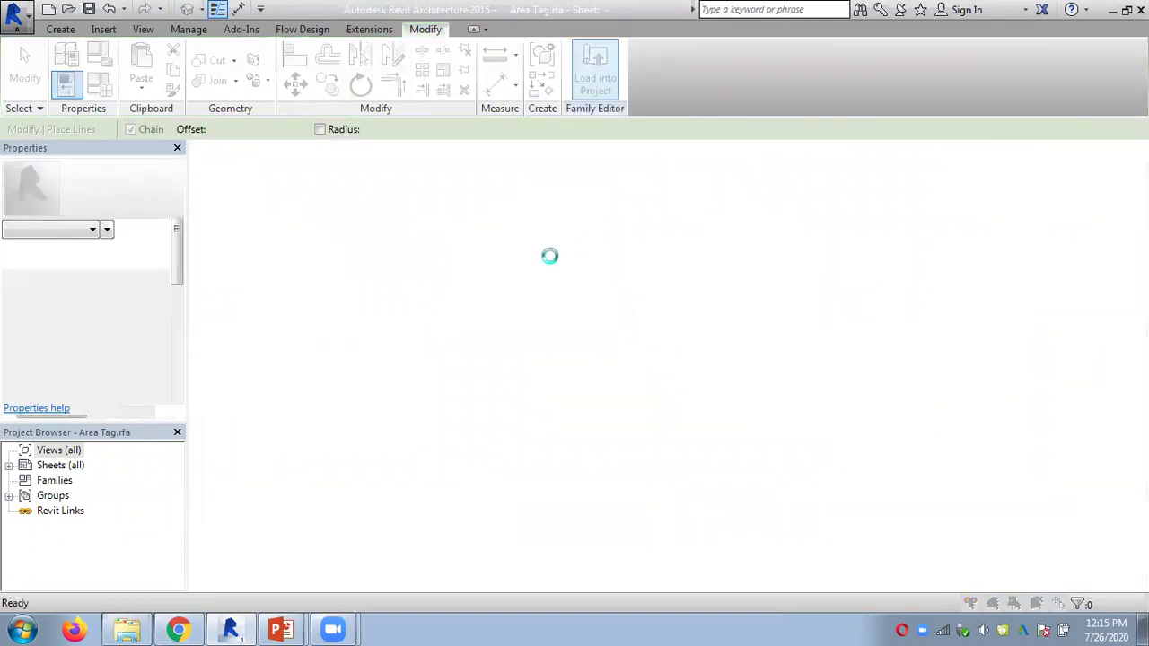
{"action": "left_click", "coordinate": [549, 260]}
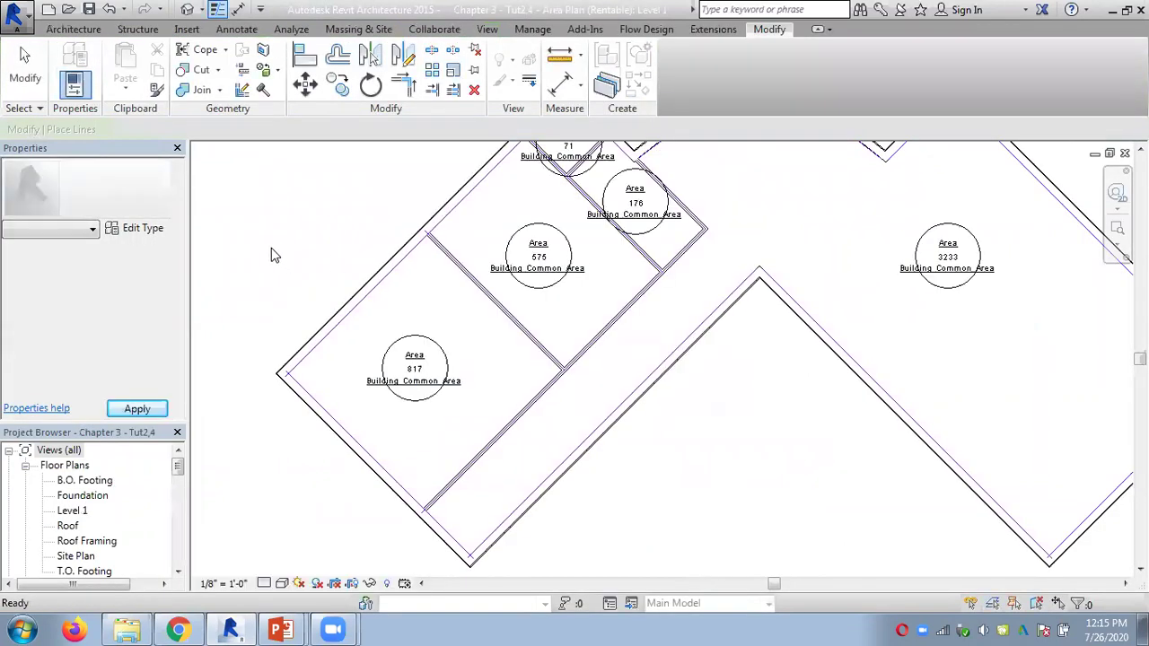
{"action": "scroll", "coordinate": [290, 225], "scroll_direction": "down", "scroll_amount": 2}
Open the 817 area tag's family and delete its circle.
{"action": "scroll", "coordinate": [295, 212], "scroll_direction": "up", "scroll_amount": 2}
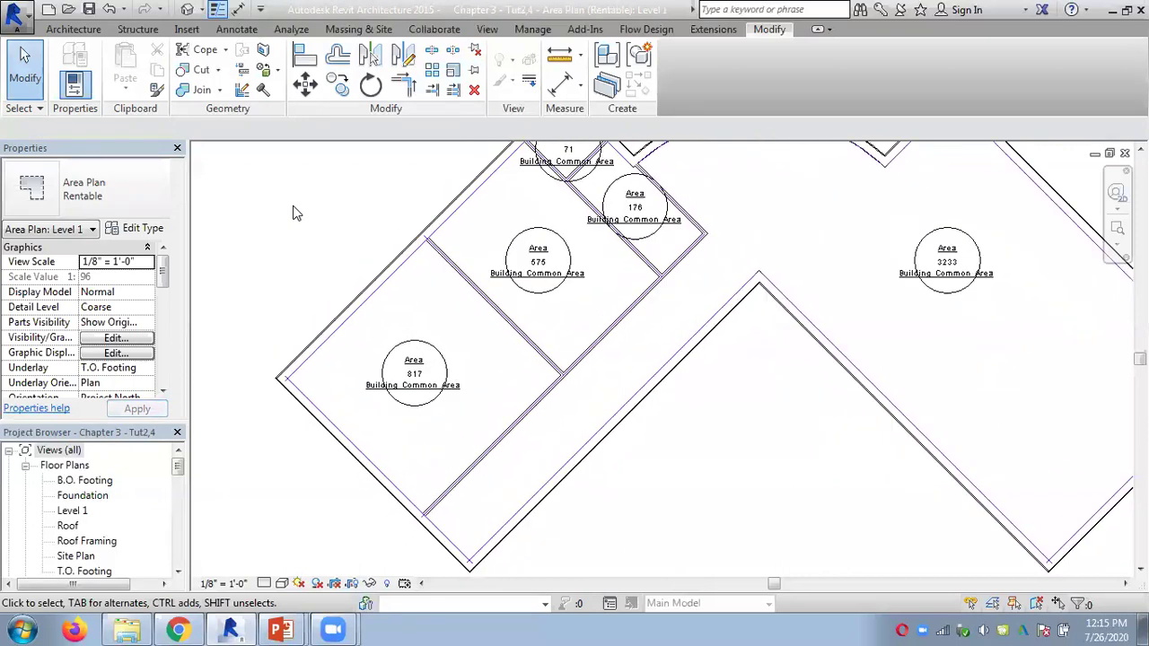
{"action": "left_click", "coordinate": [439, 336]}
{"action": "left_click", "coordinate": [664, 90]}
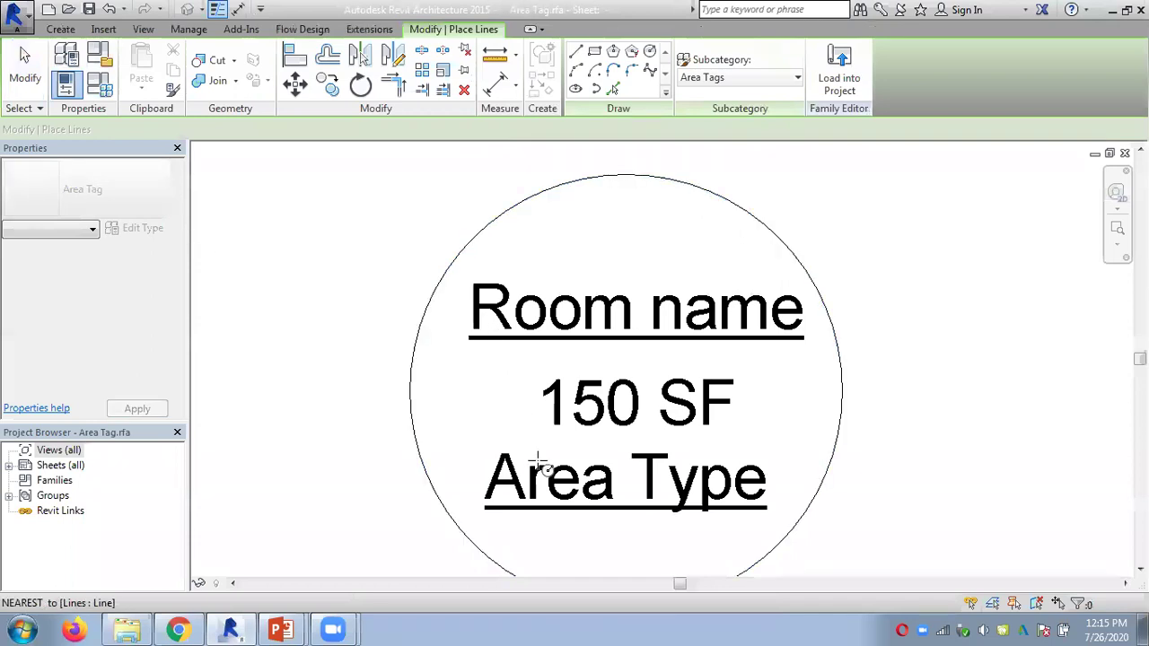
{"action": "key", "text": "Escape"}
{"action": "key", "text": "Escape"}
{"action": "left_click", "coordinate": [413, 418]}
{"action": "key", "text": "Delete"}
Replace Area Type with Perimeter in the tag's label.
{"action": "left_click", "coordinate": [560, 467]}
{"action": "left_click", "coordinate": [561, 484]}
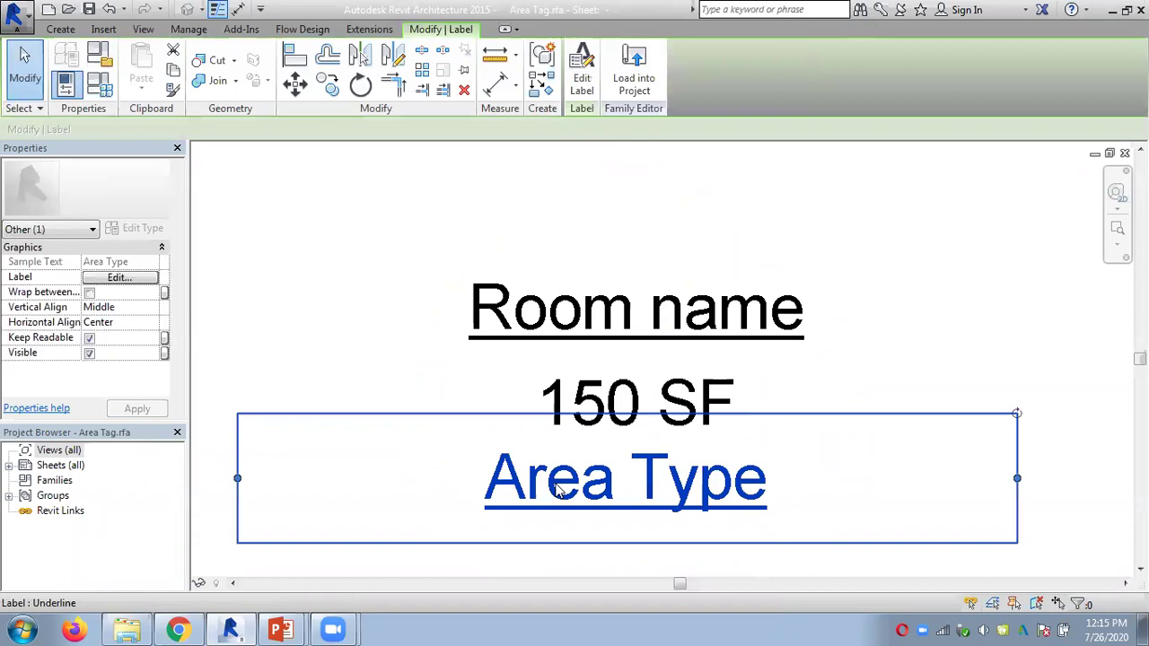
{"action": "left_click", "coordinate": [583, 86]}
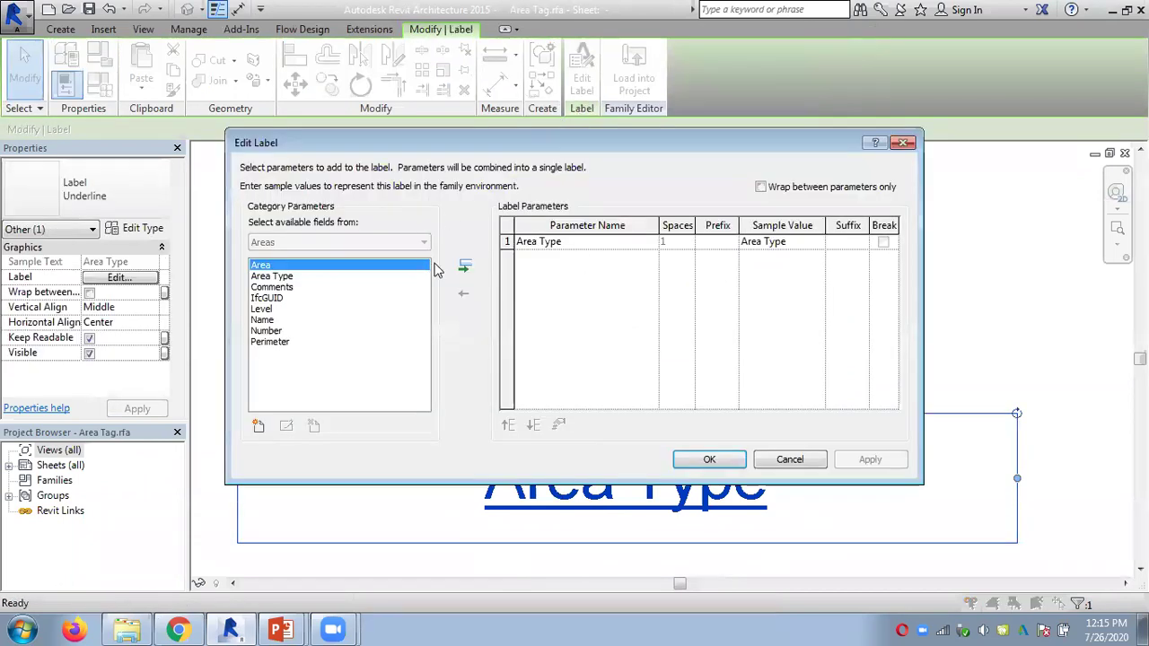
{"action": "left_click", "coordinate": [464, 293]}
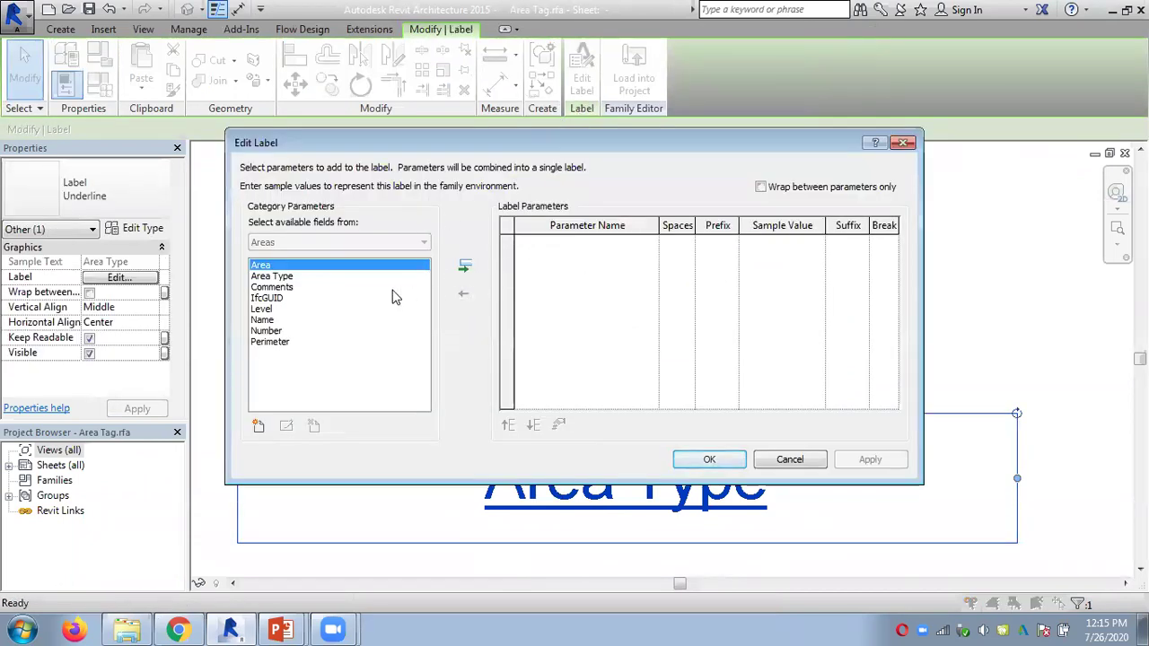
{"action": "left_click", "coordinate": [269, 341]}
{"action": "left_click", "coordinate": [464, 270]}
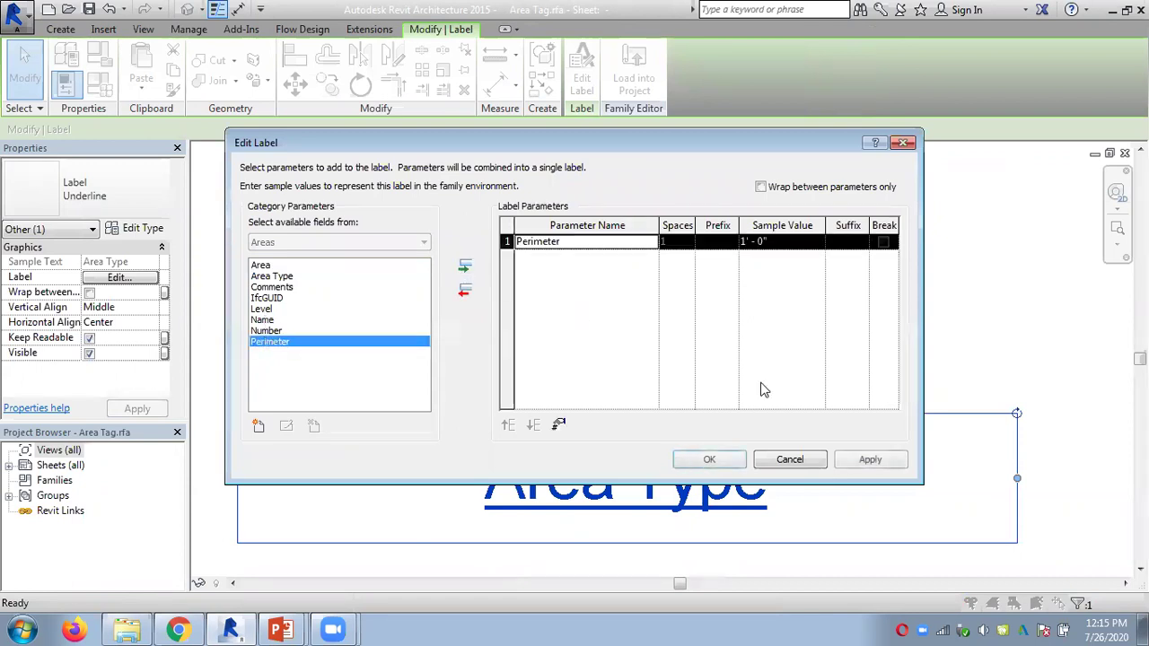
{"action": "left_click", "coordinate": [709, 460]}
Load the edited tag family into the project, overwriting the existing version.
{"action": "left_click", "coordinate": [633, 72]}
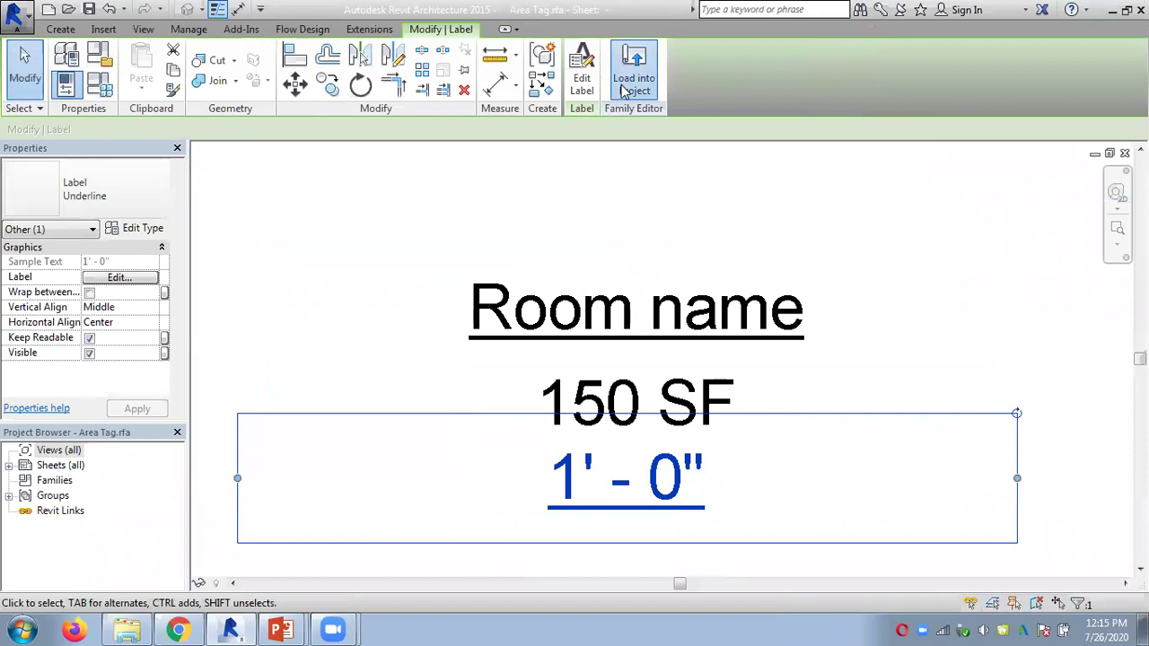
{"action": "left_click", "coordinate": [528, 264]}
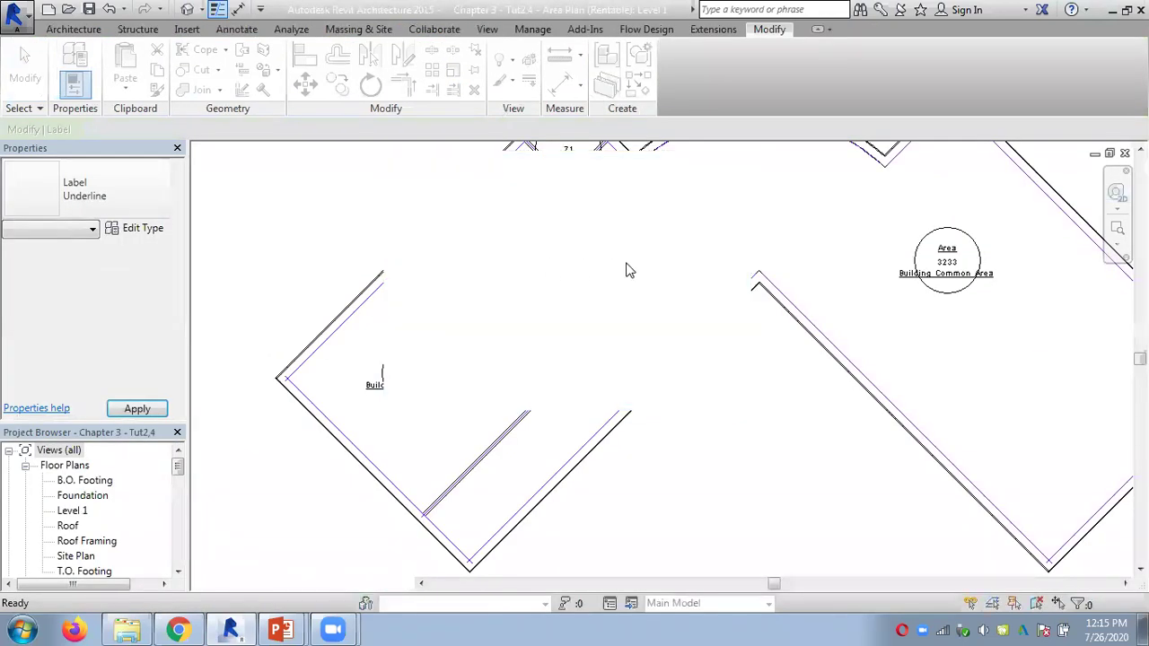
{"action": "scroll", "coordinate": [715, 302], "scroll_direction": "down", "scroll_amount": 2}
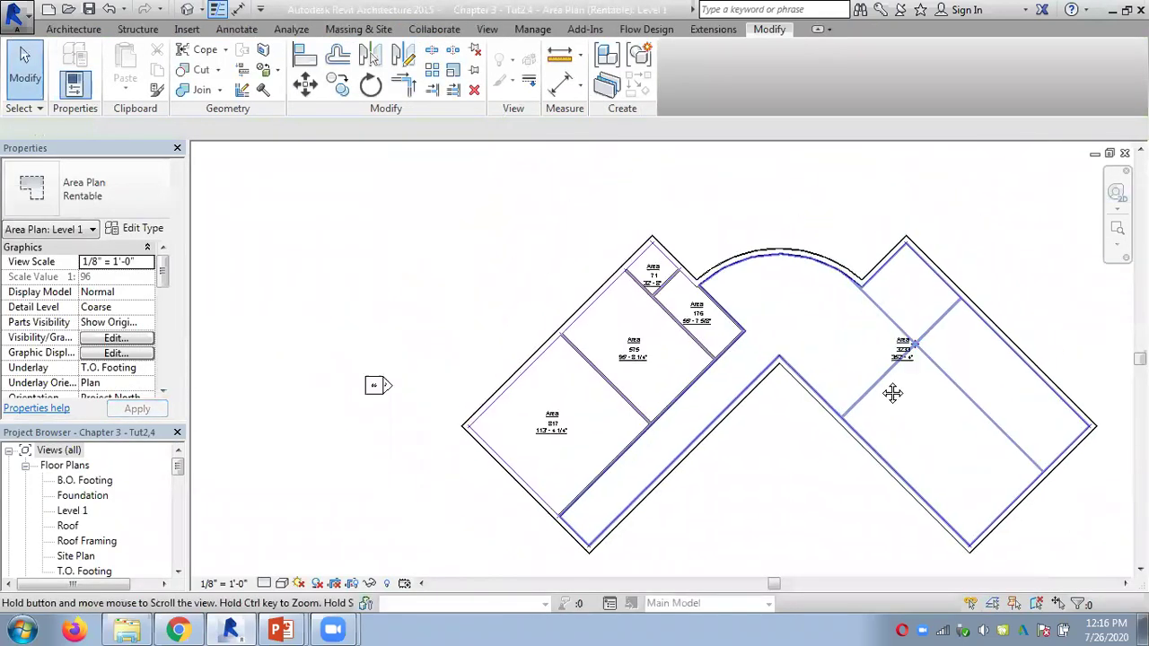
{"action": "scroll", "coordinate": [802, 436], "scroll_direction": "up", "scroll_amount": 4}
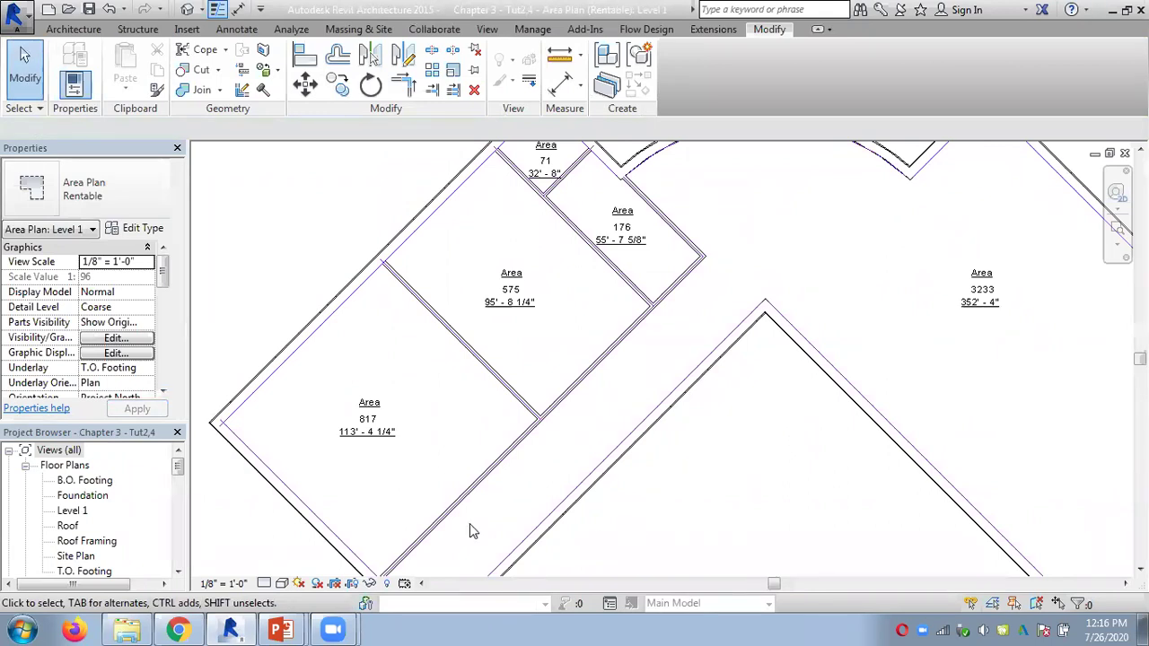
{"action": "mouse_move", "coordinate": [285, 627]}
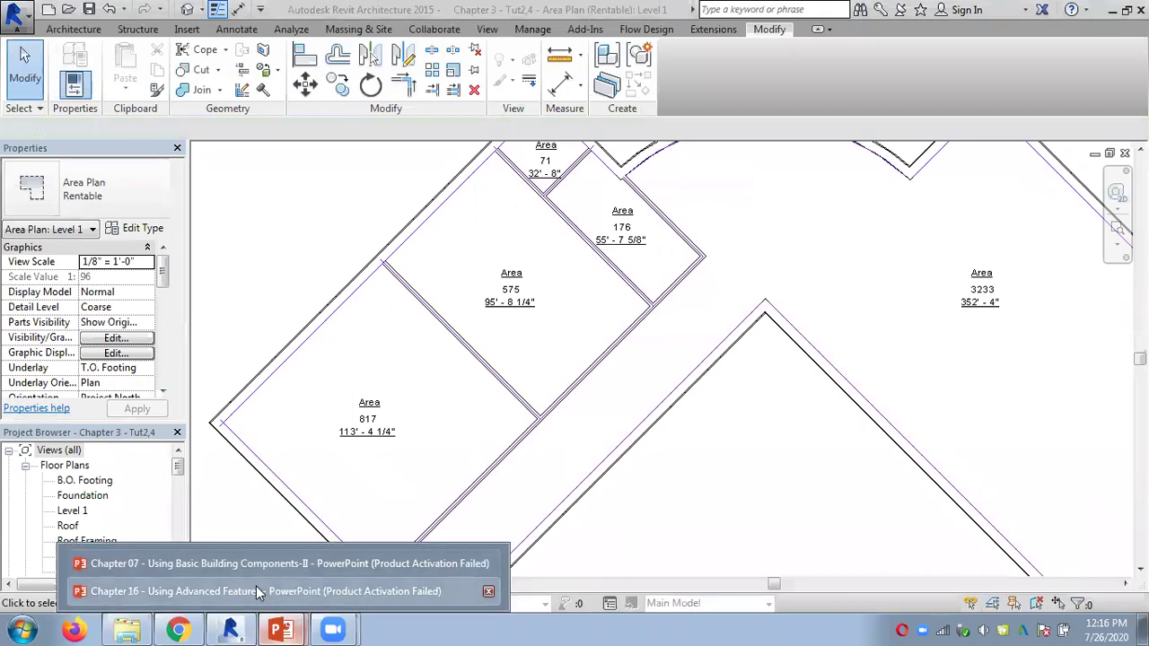
{"action": "left_click", "coordinate": [257, 588]}
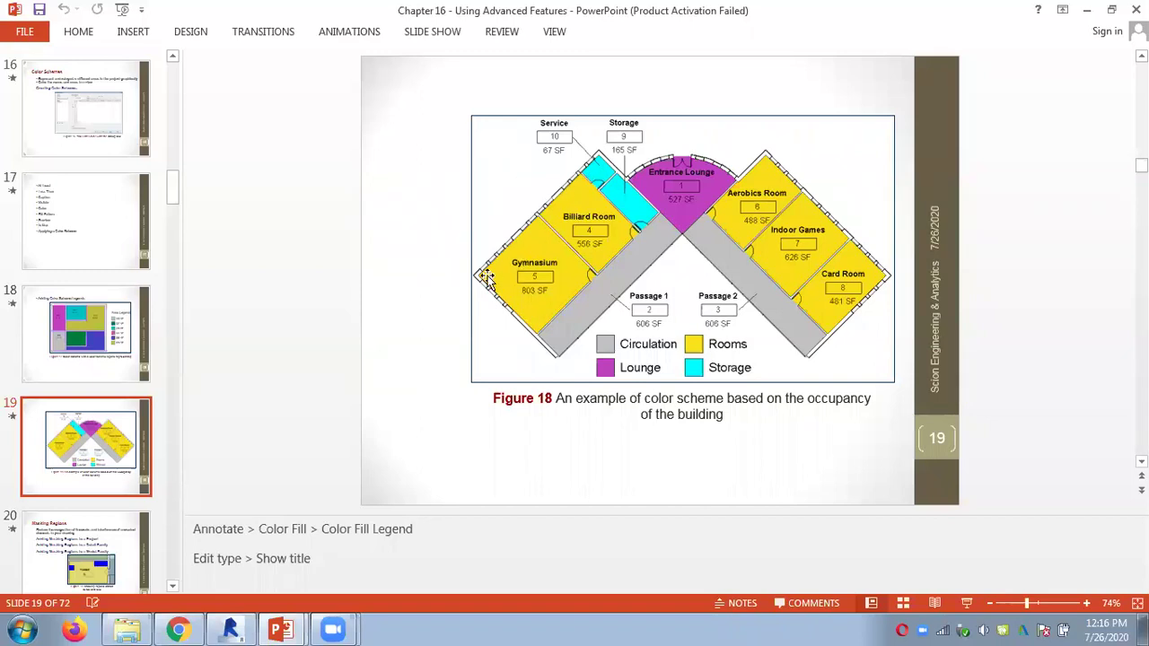
{"action": "left_click", "coordinate": [235, 628]}
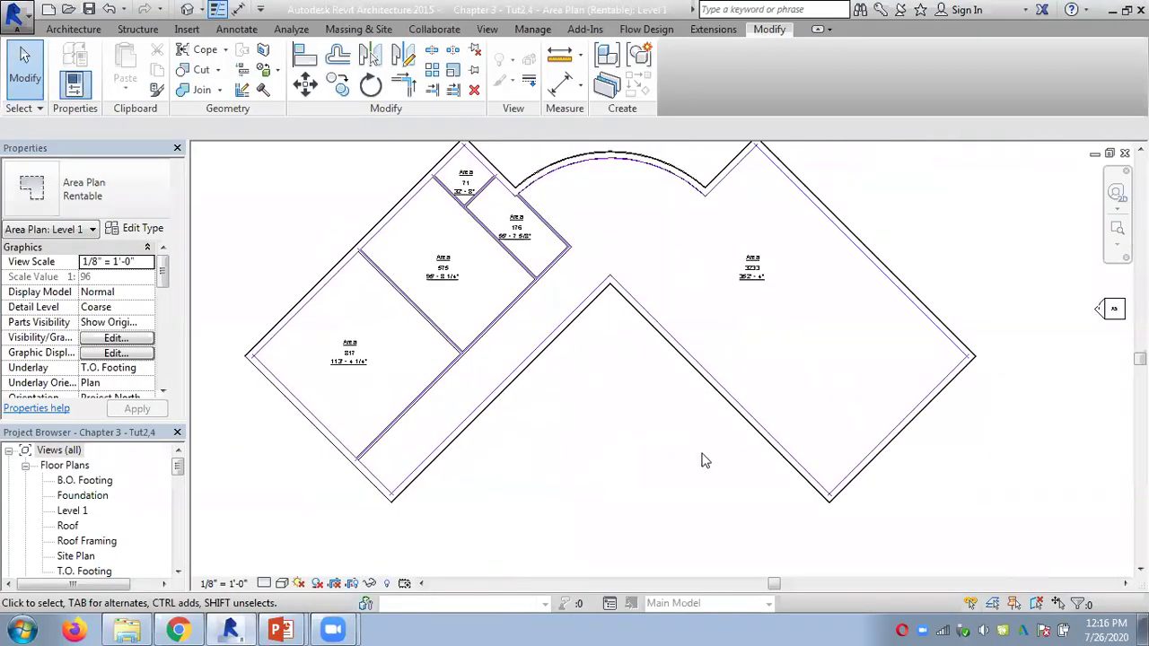
Set the Area Tag family's Room name label type to 2/8" text size and load it into the project.
{"action": "middle_click_drag", "start_coordinate": [705, 463], "coordinate": [735, 520]}
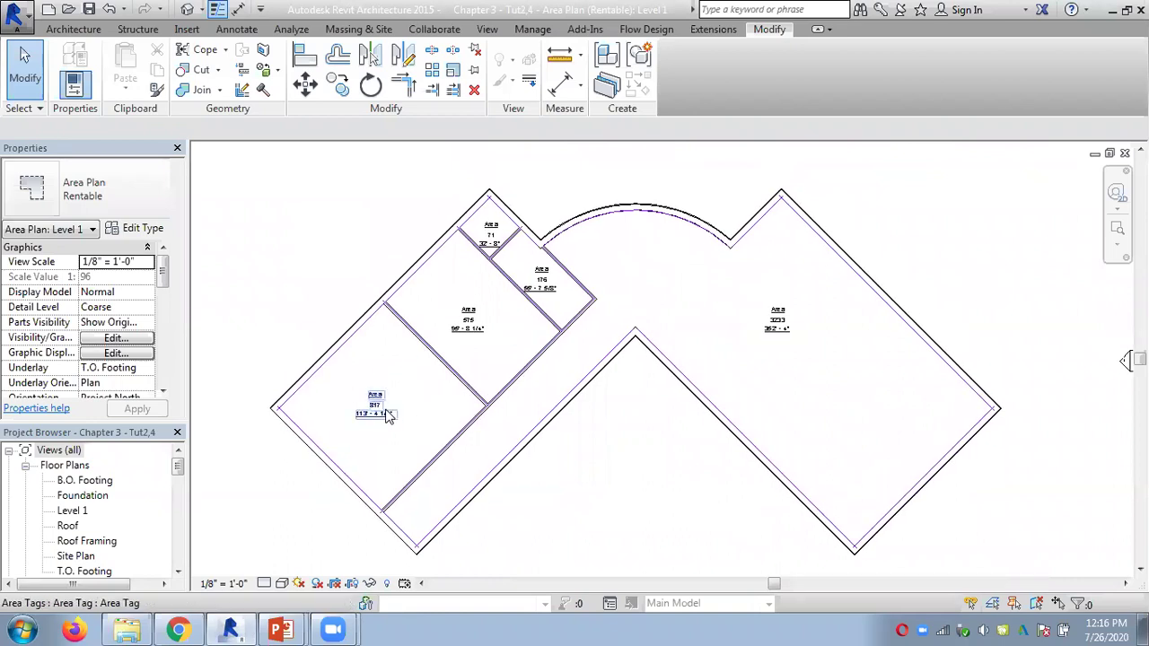
{"action": "left_click", "coordinate": [388, 416]}
{"action": "left_click", "coordinate": [678, 76]}
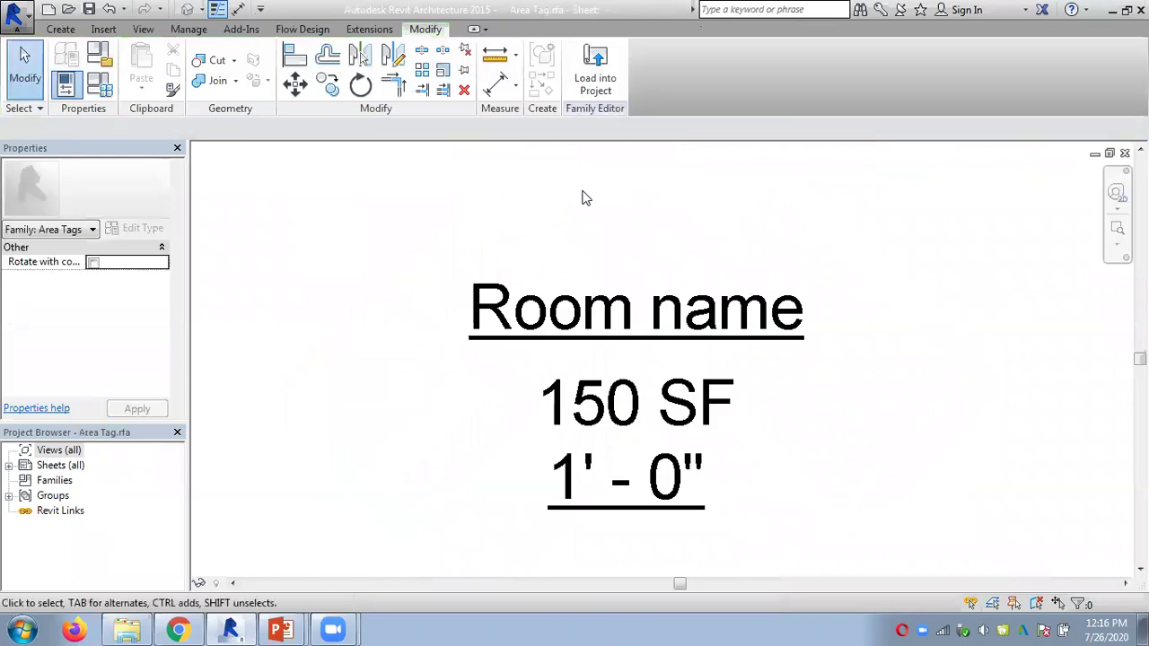
{"action": "left_click", "coordinate": [533, 325]}
{"action": "left_click", "coordinate": [143, 228]}
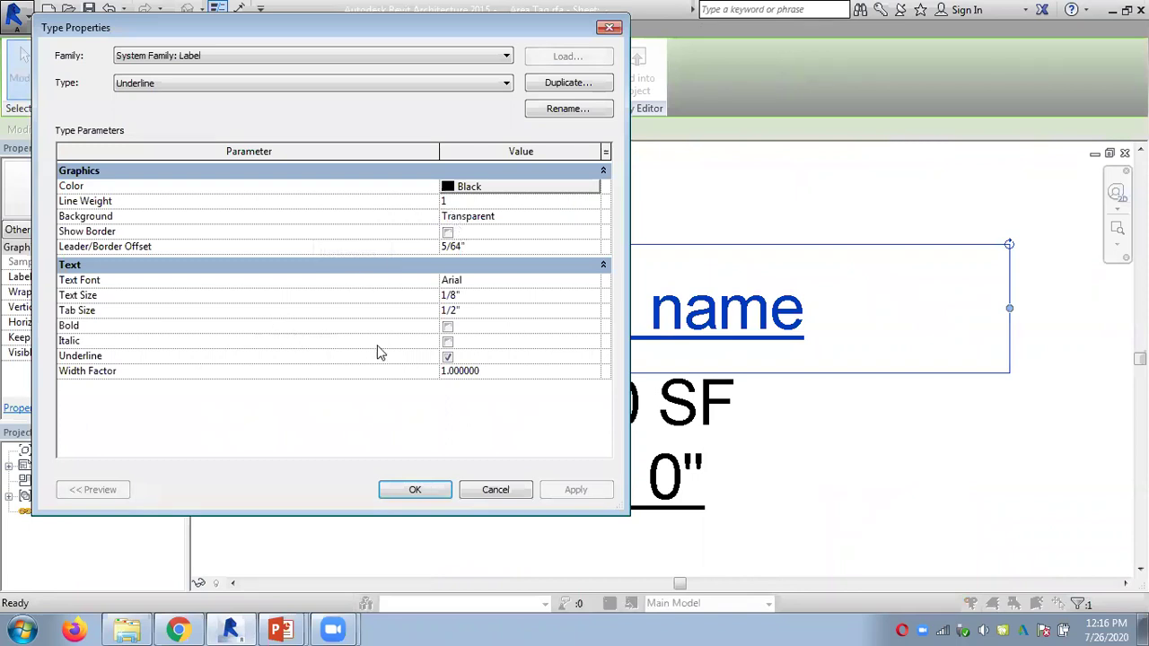
{"action": "left_click", "coordinate": [446, 296]}
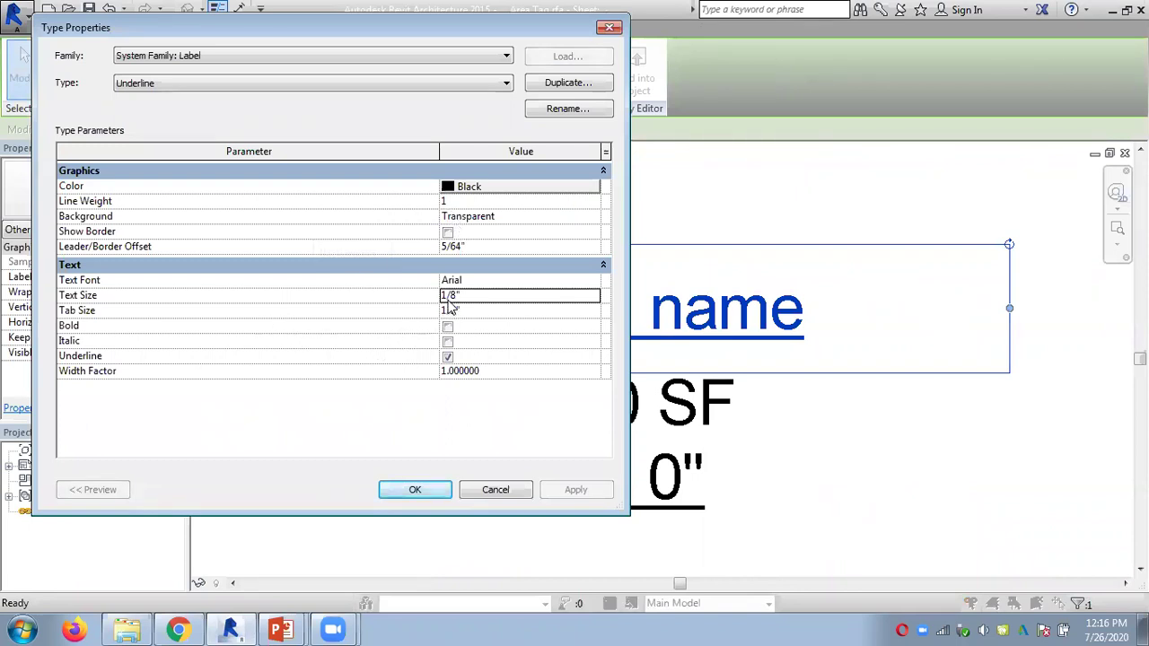
{"action": "key", "text": "BackSpace"}
{"action": "type", "text": "2"}
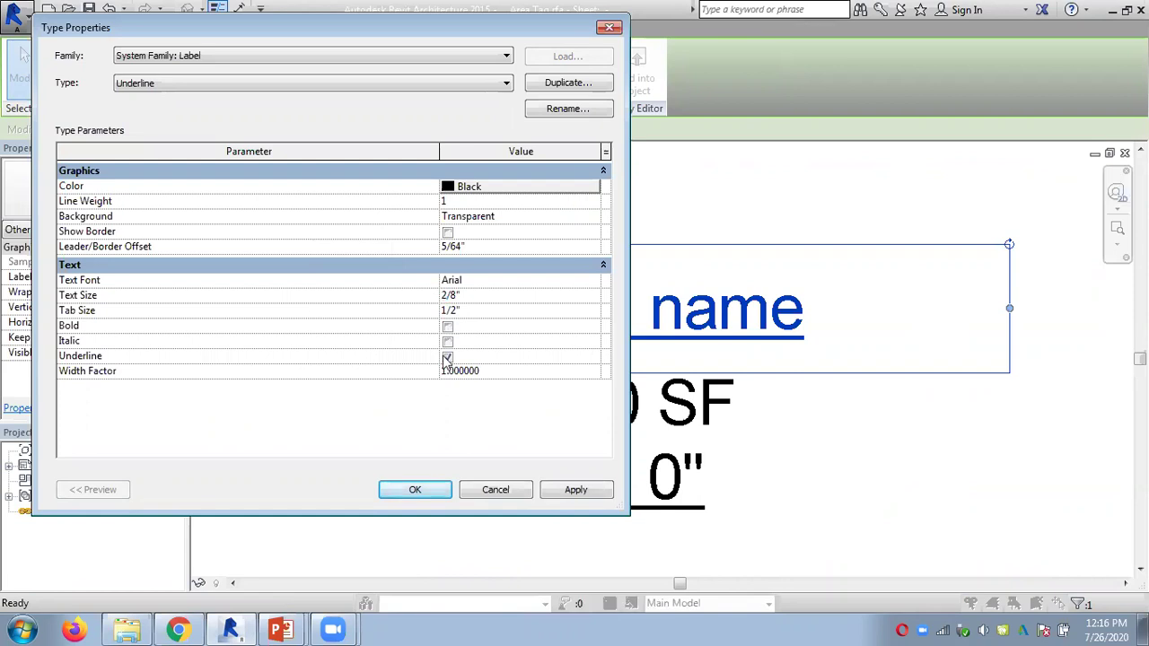
{"action": "left_click", "coordinate": [437, 492]}
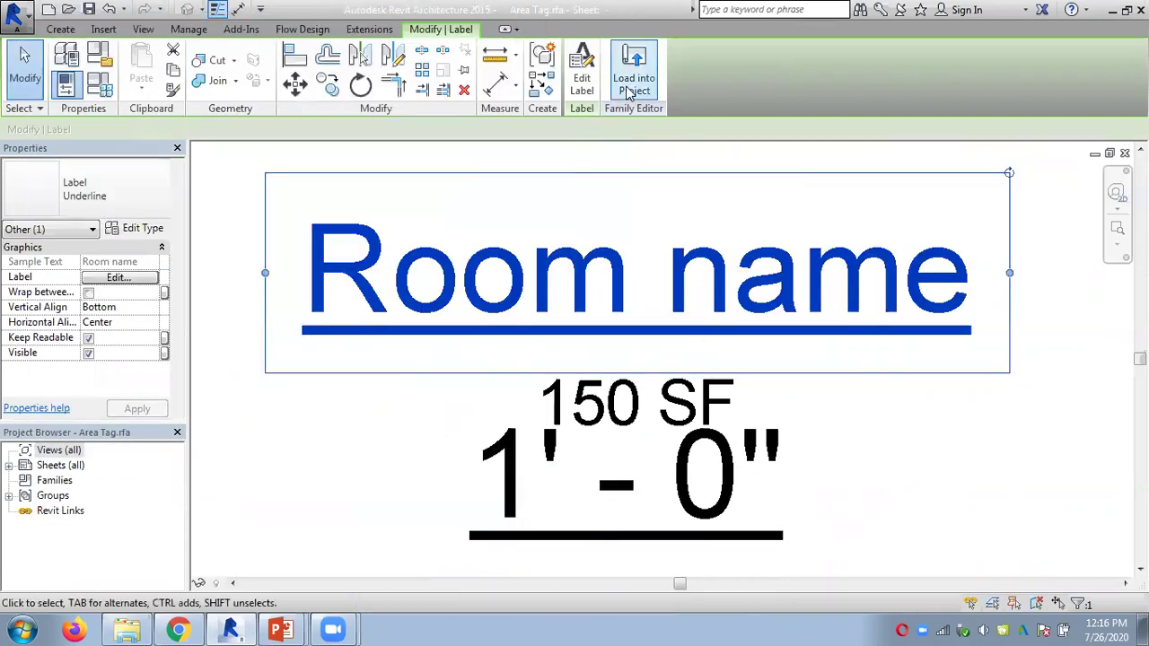
{"action": "left_click", "coordinate": [631, 82]}
Overwrite the project's Area Tag family and zoom in on the enlarged tags.
{"action": "left_click", "coordinate": [526, 263]}
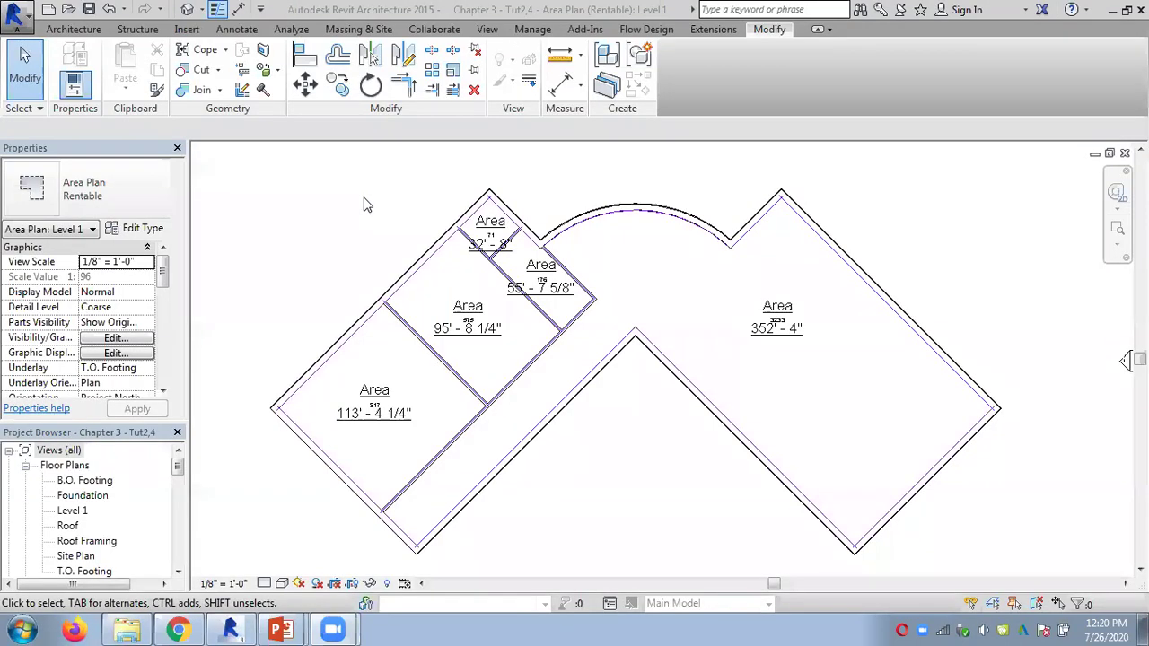
{"action": "scroll", "coordinate": [385, 408], "scroll_direction": "up", "scroll_amount": 3}
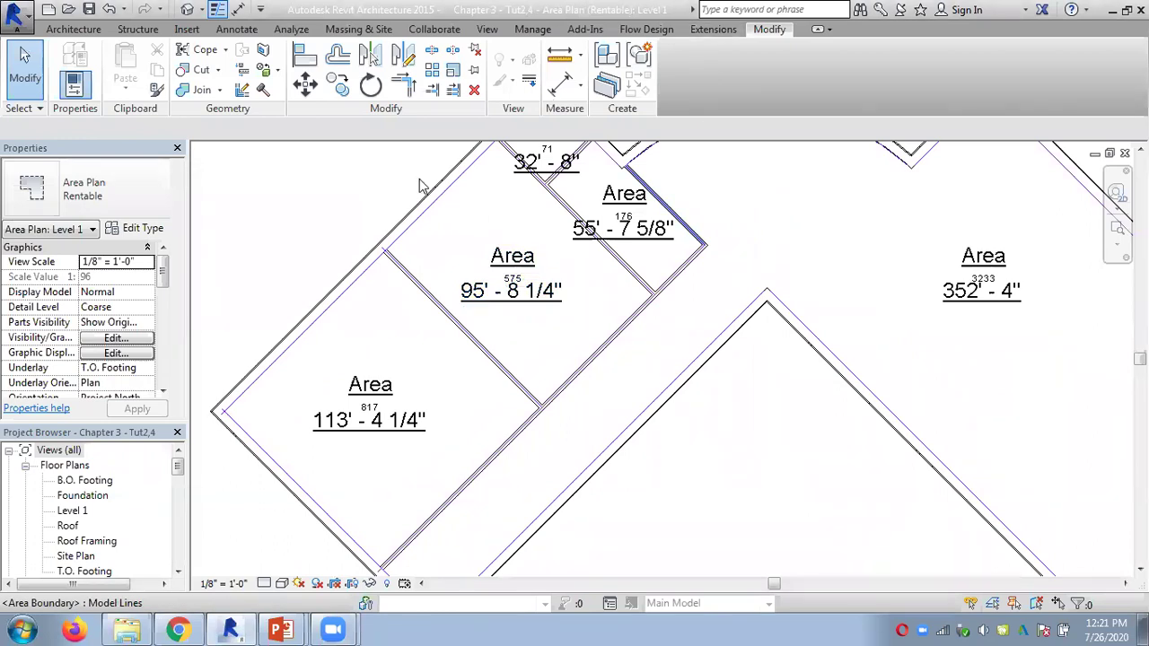
{"action": "scroll", "coordinate": [375, 400], "scroll_direction": "up", "scroll_amount": 3}
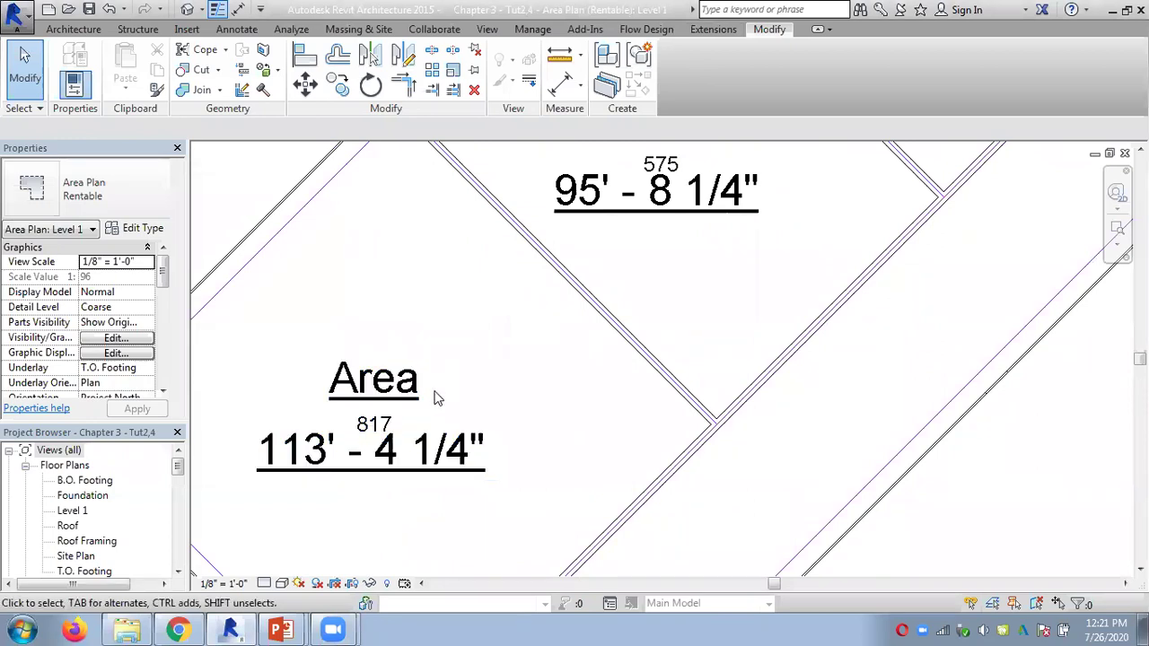
In the 817 tag's family, change the Room name label type's text size back to 1/8".
{"action": "left_click", "coordinate": [381, 429]}
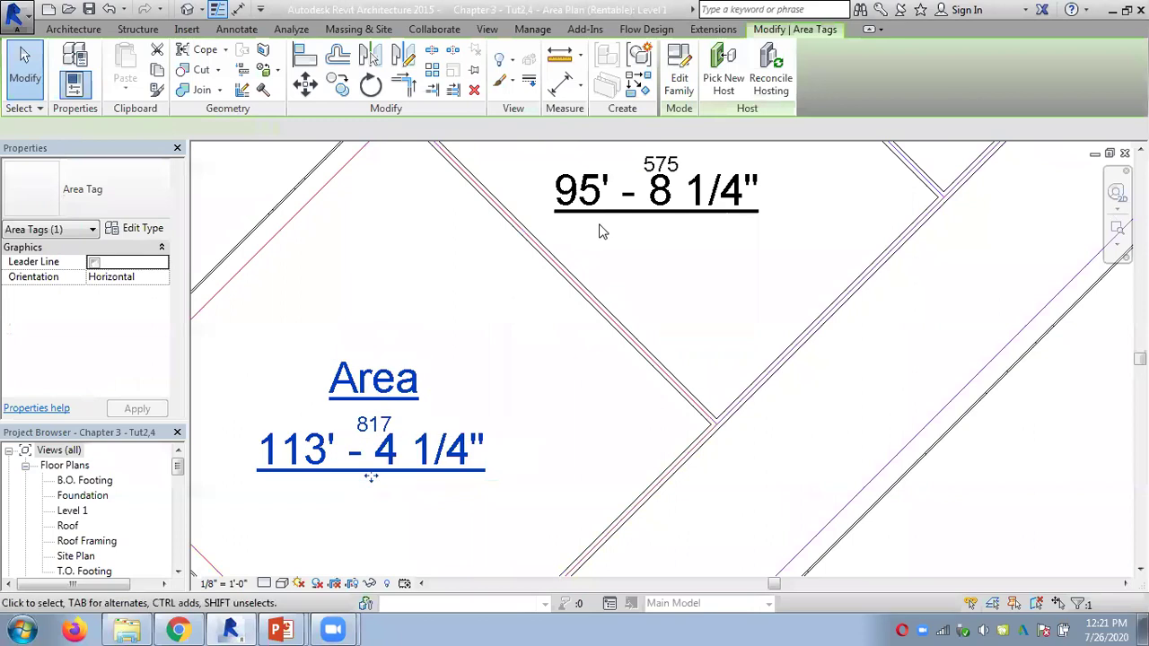
{"action": "left_click", "coordinate": [681, 105]}
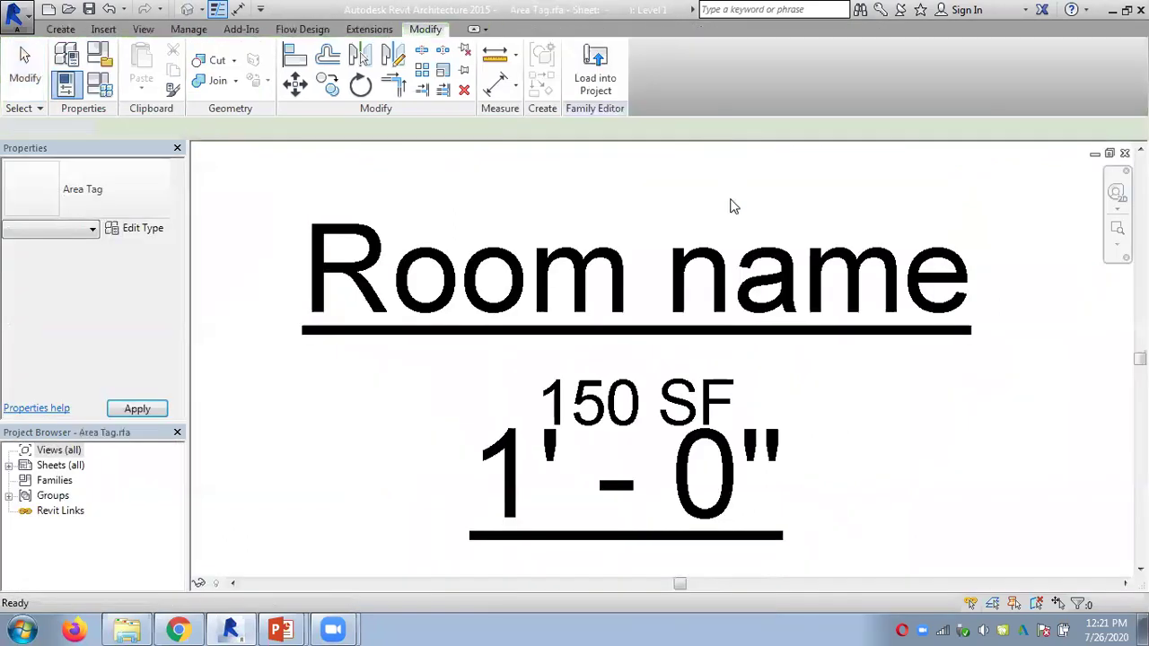
{"action": "left_click", "coordinate": [656, 404]}
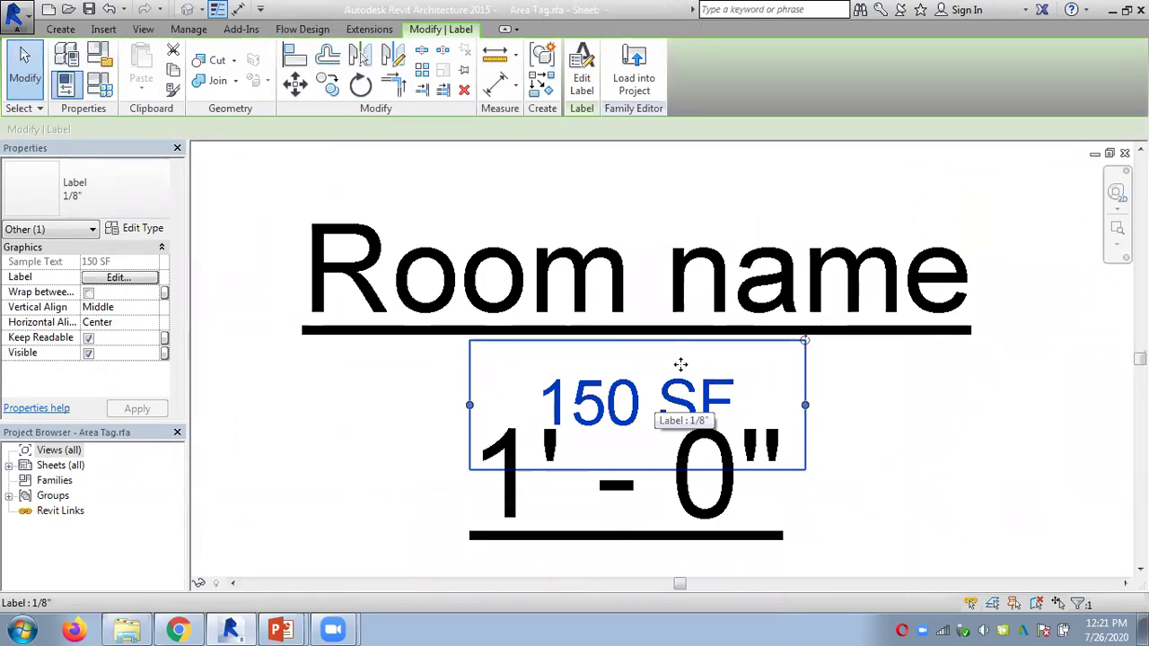
{"action": "left_click", "coordinate": [769, 266]}
{"action": "left_click", "coordinate": [143, 229]}
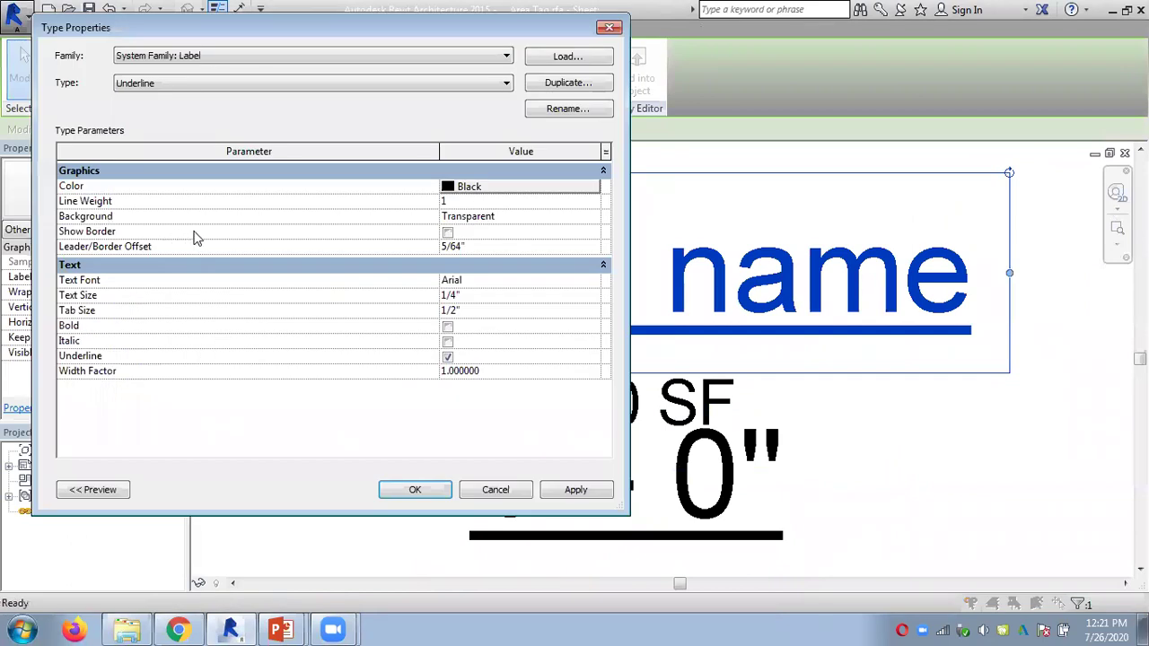
{"action": "left_click", "coordinate": [446, 296]}
{"action": "type", "text": "1/8"}
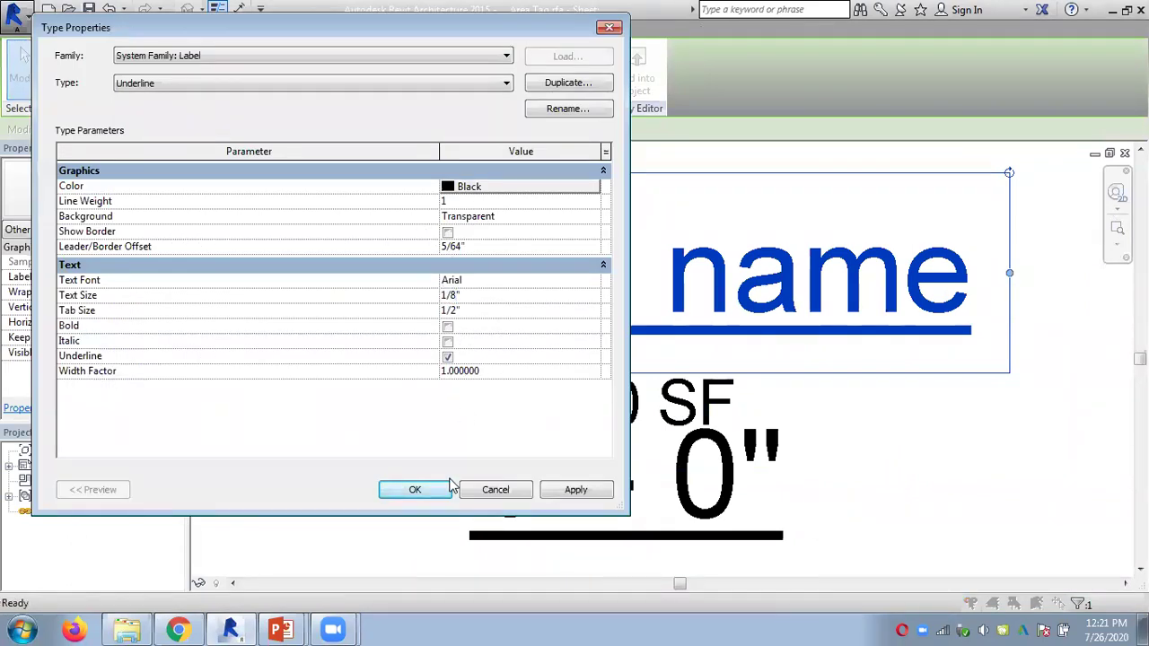
{"action": "left_click", "coordinate": [423, 490]}
Reload the Area Tag family into the project, overwriting it, and bring the whole plan into view.
{"action": "left_click", "coordinate": [630, 80]}
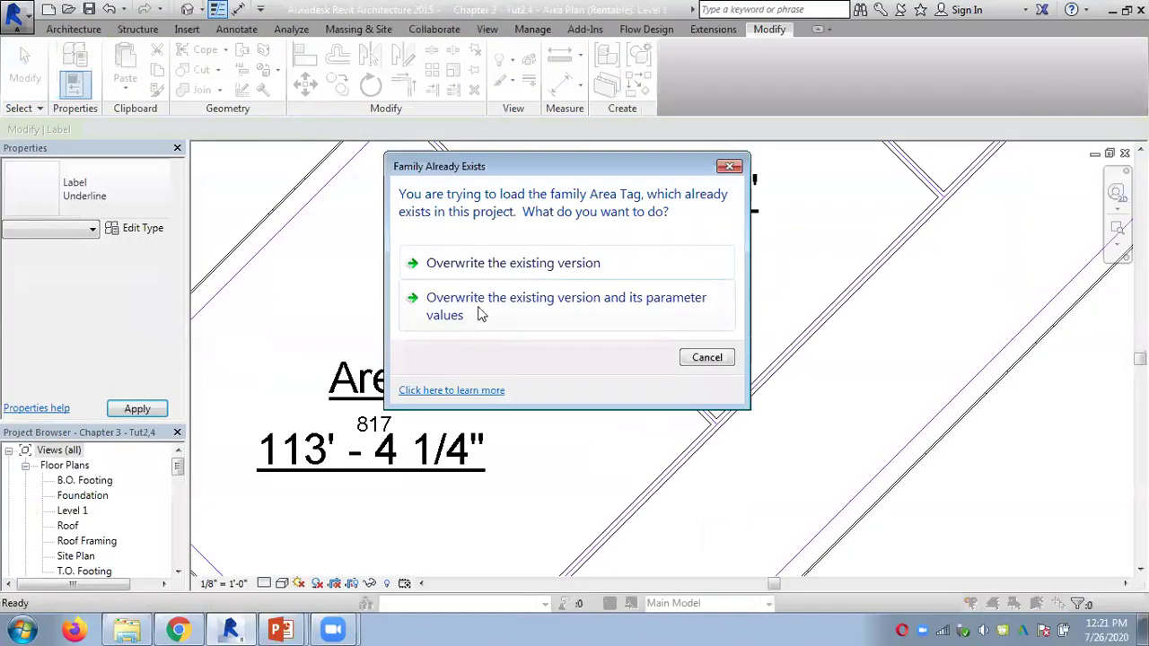
{"action": "left_click", "coordinate": [529, 262]}
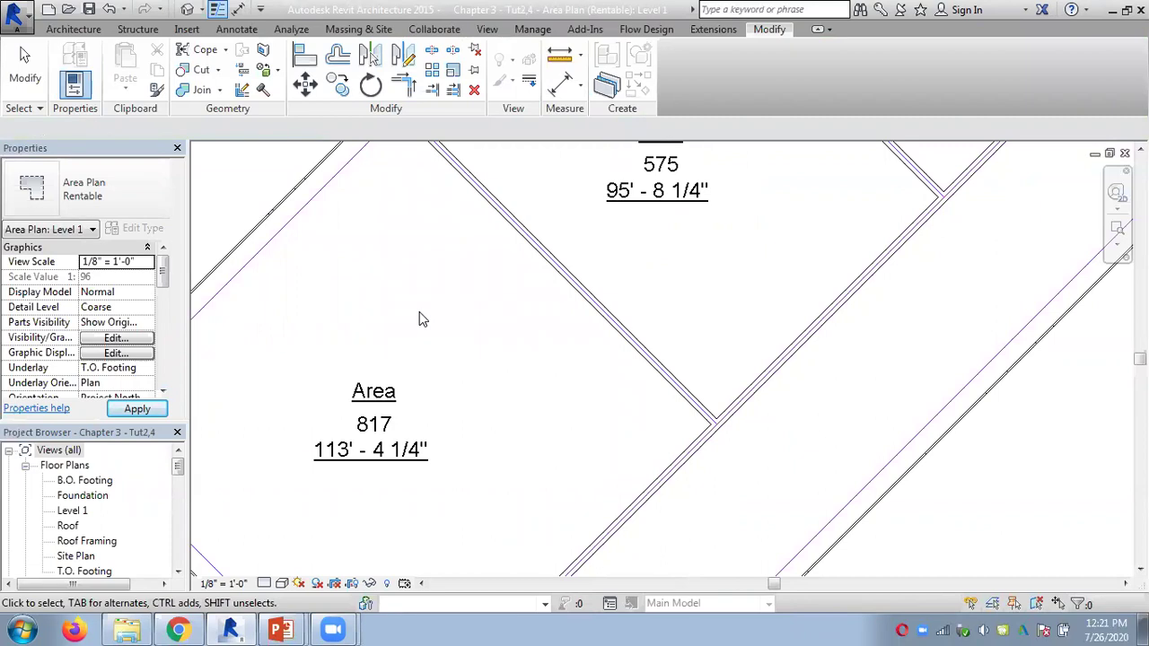
{"action": "scroll", "coordinate": [421, 318], "scroll_direction": "down", "scroll_amount": 5}
{"action": "middle_click_drag", "start_coordinate": [649, 432], "coordinate": [579, 474]}
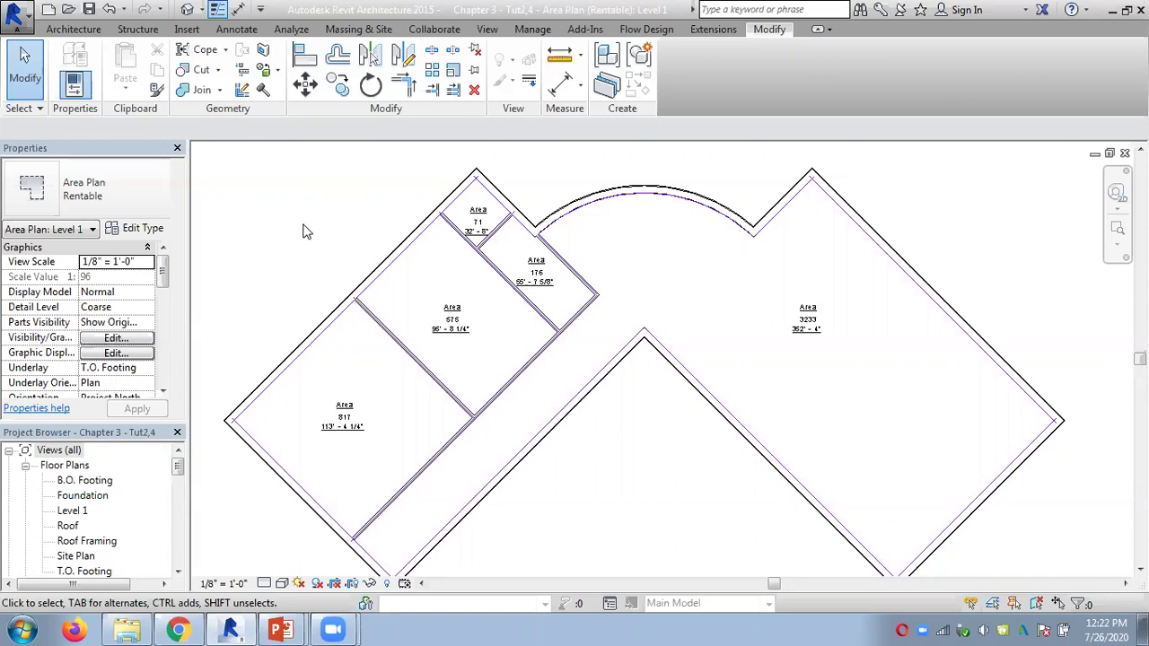
{"action": "scroll", "coordinate": [423, 479], "scroll_direction": "up", "scroll_amount": 2}
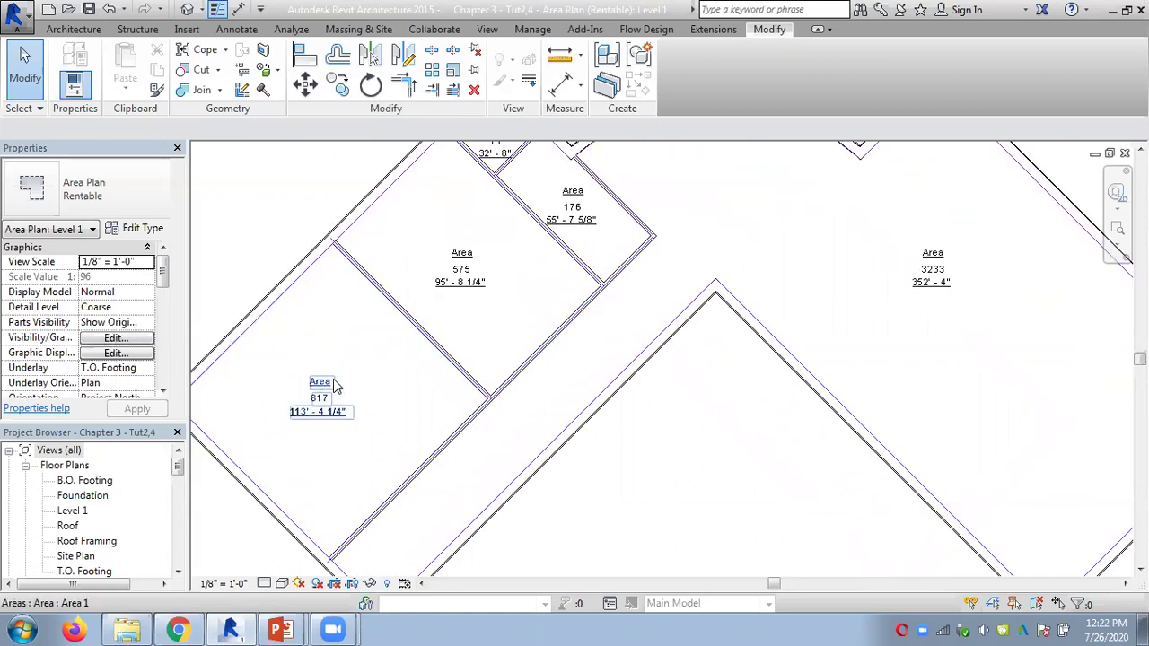
{"action": "scroll", "coordinate": [782, 330], "scroll_direction": "down", "scroll_amount": 1}
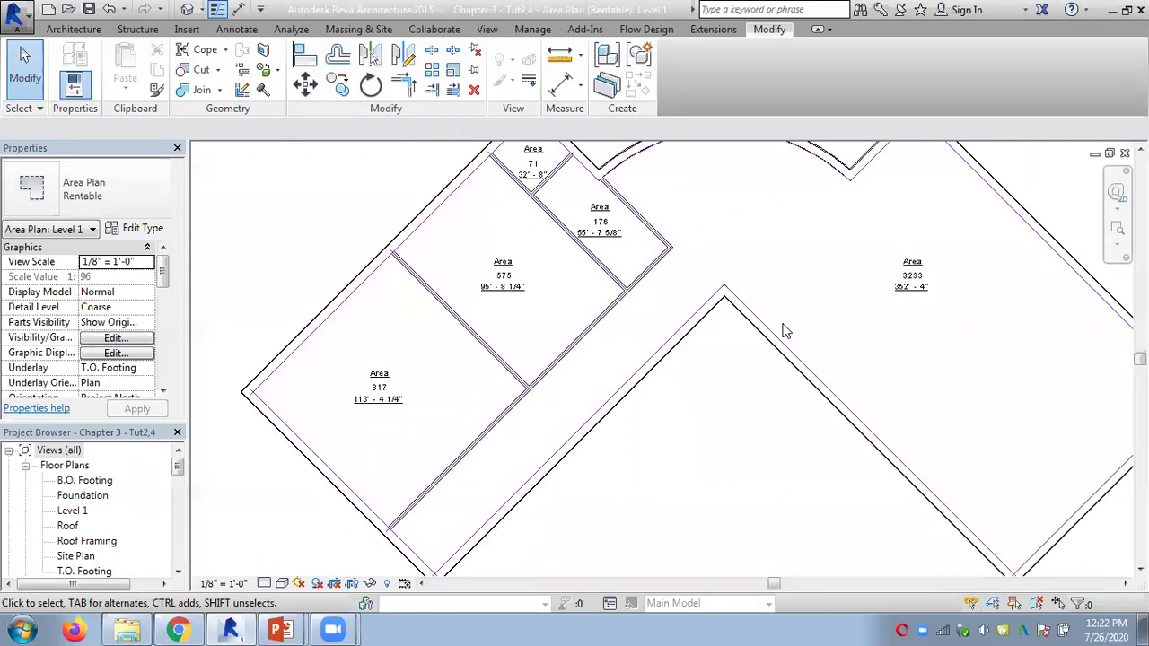
{"action": "scroll", "coordinate": [782, 331], "scroll_direction": "down", "scroll_amount": 1}
{"action": "scroll", "coordinate": [358, 337], "scroll_direction": "up", "scroll_amount": 2}
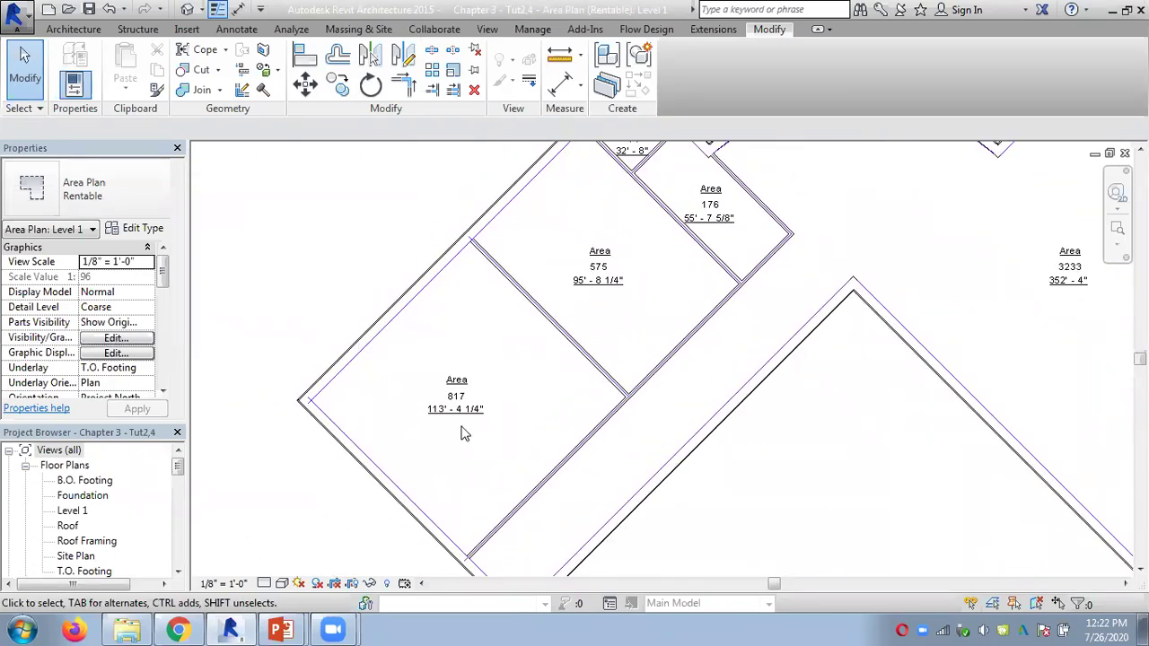
{"action": "scroll", "coordinate": [334, 298], "scroll_direction": "down", "scroll_amount": 1}
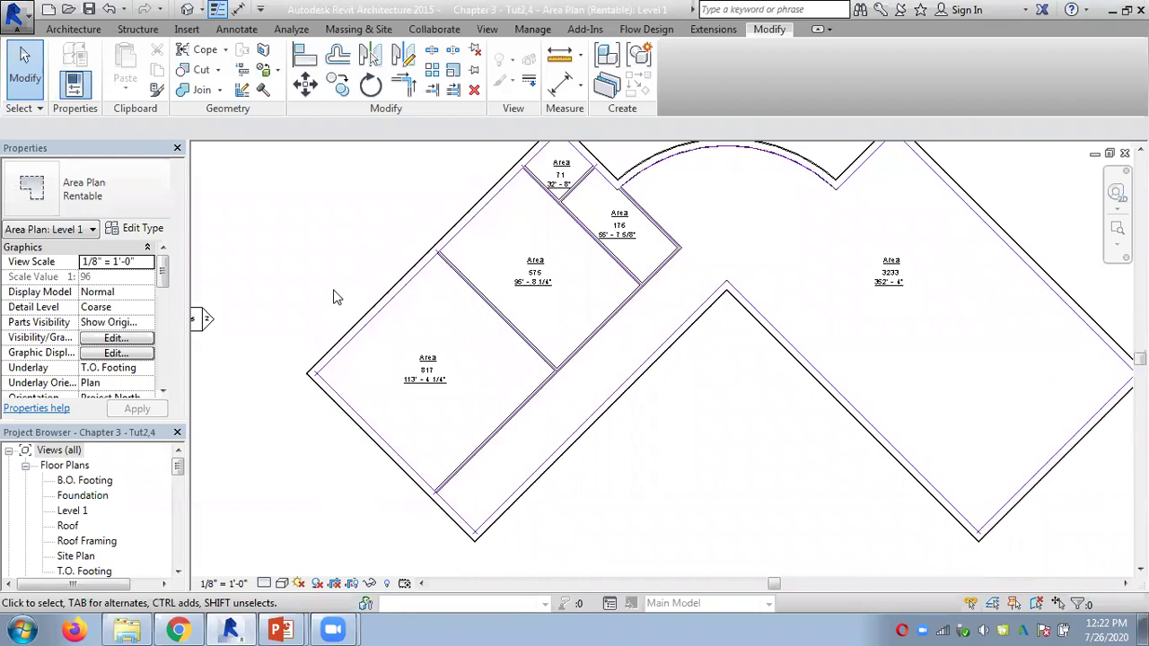
{"action": "middle_click_drag", "start_coordinate": [348, 259], "coordinate": [295, 282]}
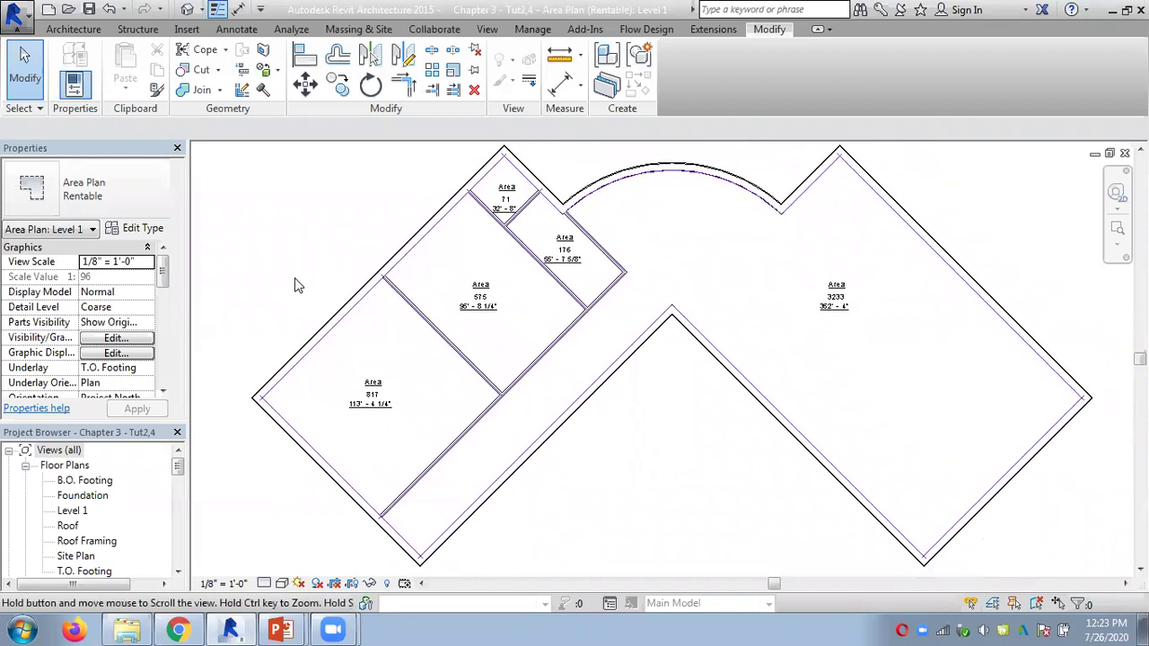
Place a Color Fill Legend at the upper right of the Level 1 area plan.
{"action": "left_click", "coordinate": [74, 30]}
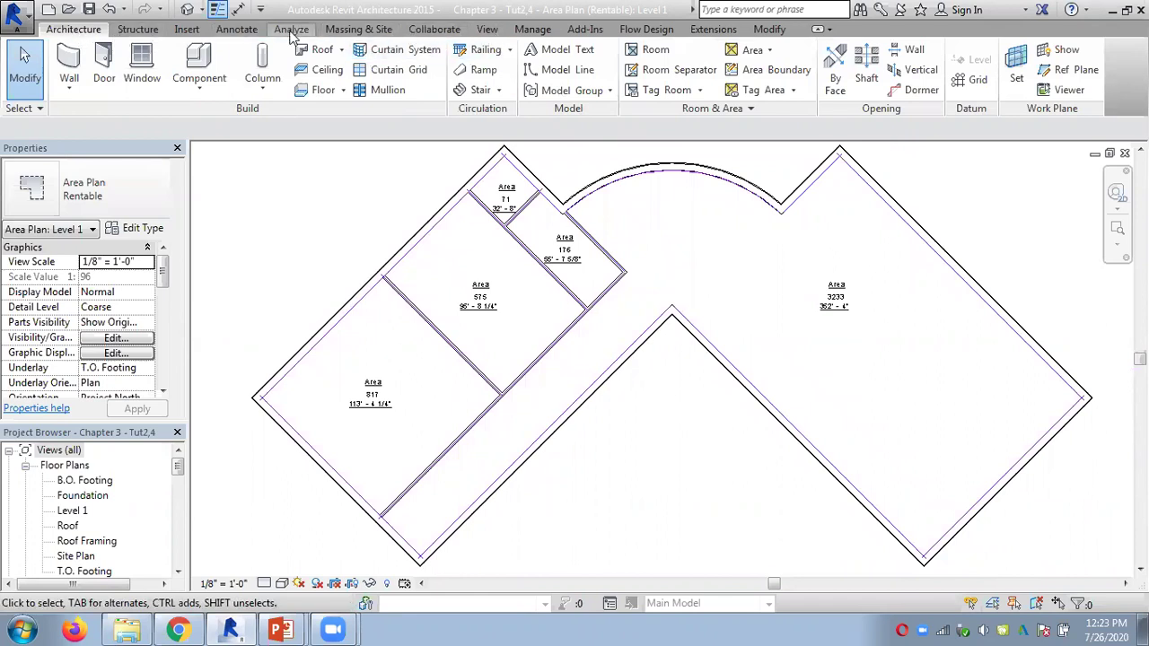
{"action": "left_click", "coordinate": [233, 30]}
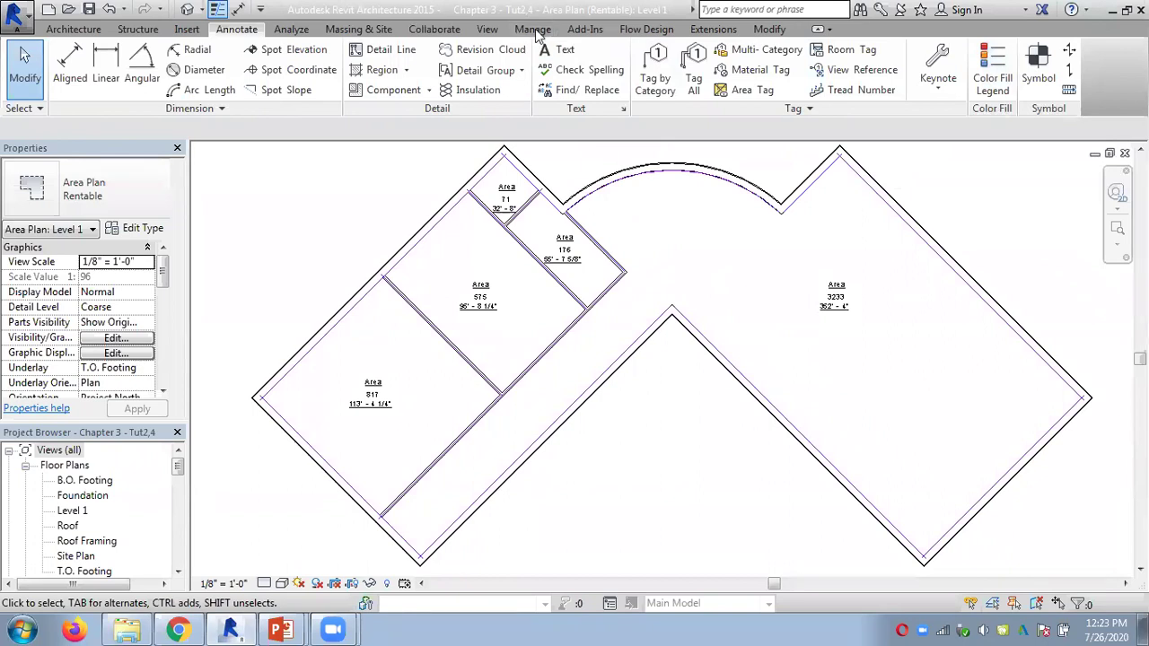
{"action": "left_click", "coordinate": [987, 88]}
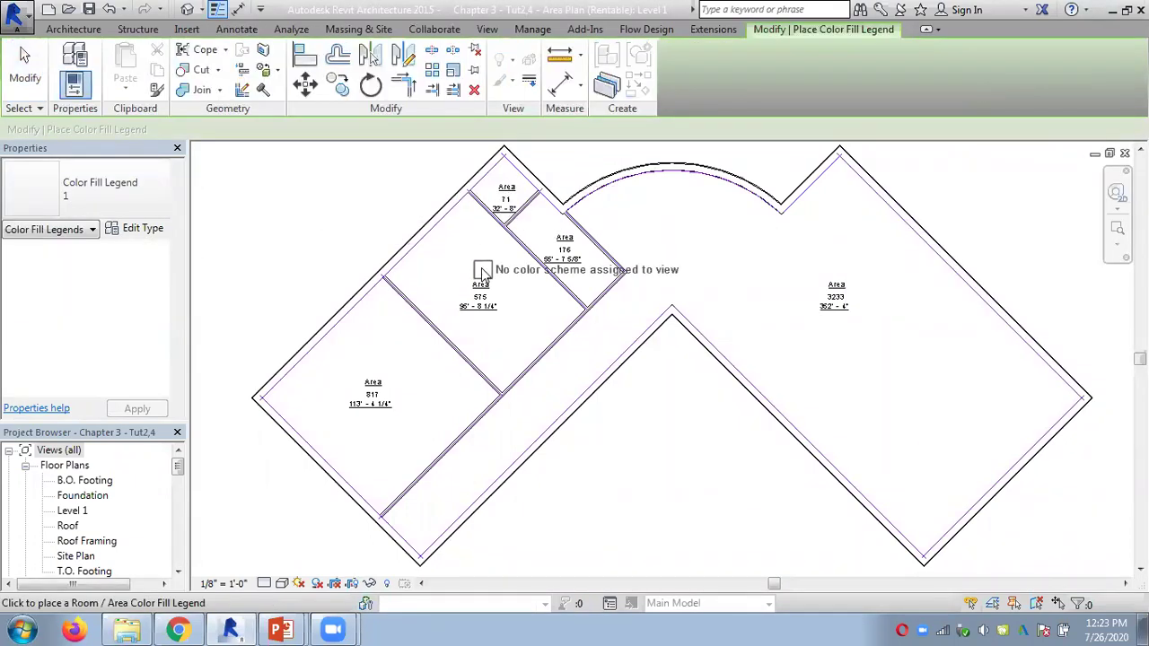
{"action": "scroll", "coordinate": [484, 269], "scroll_direction": "down", "scroll_amount": 2}
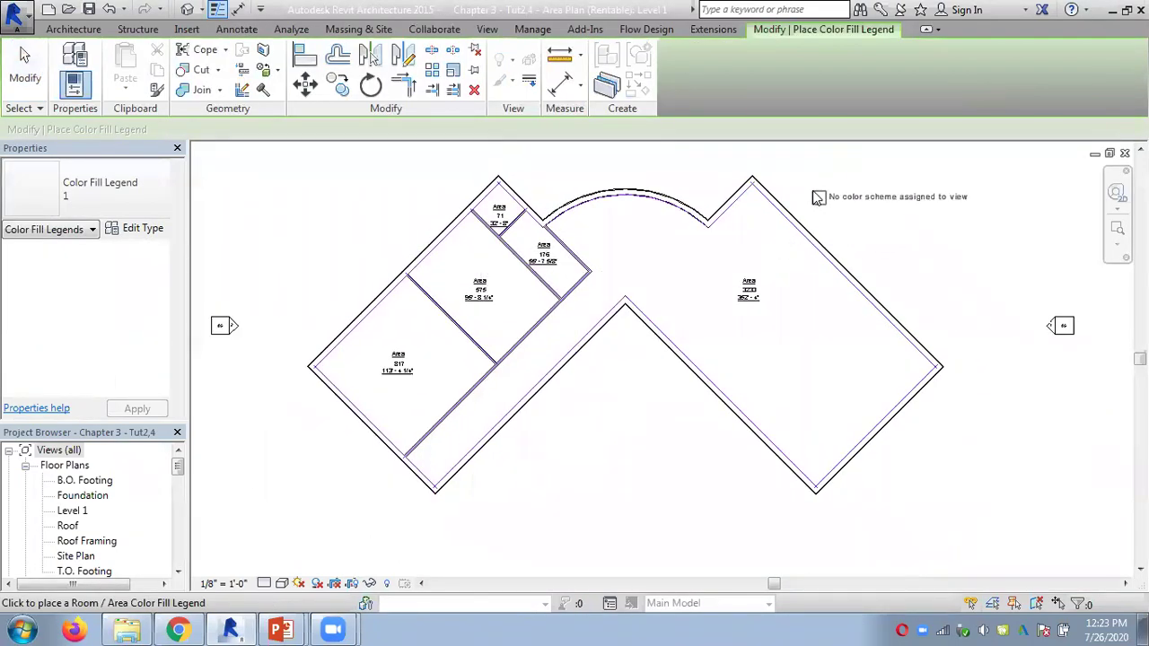
{"action": "key", "text": "Escape"}
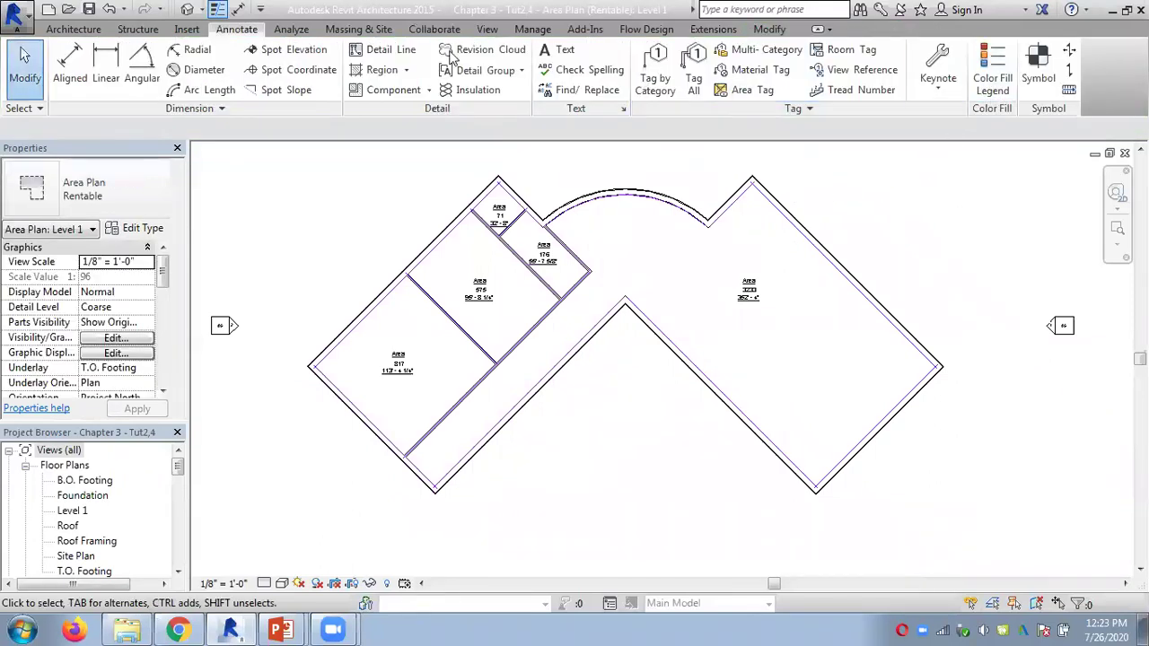
{"action": "left_click", "coordinate": [991, 83]}
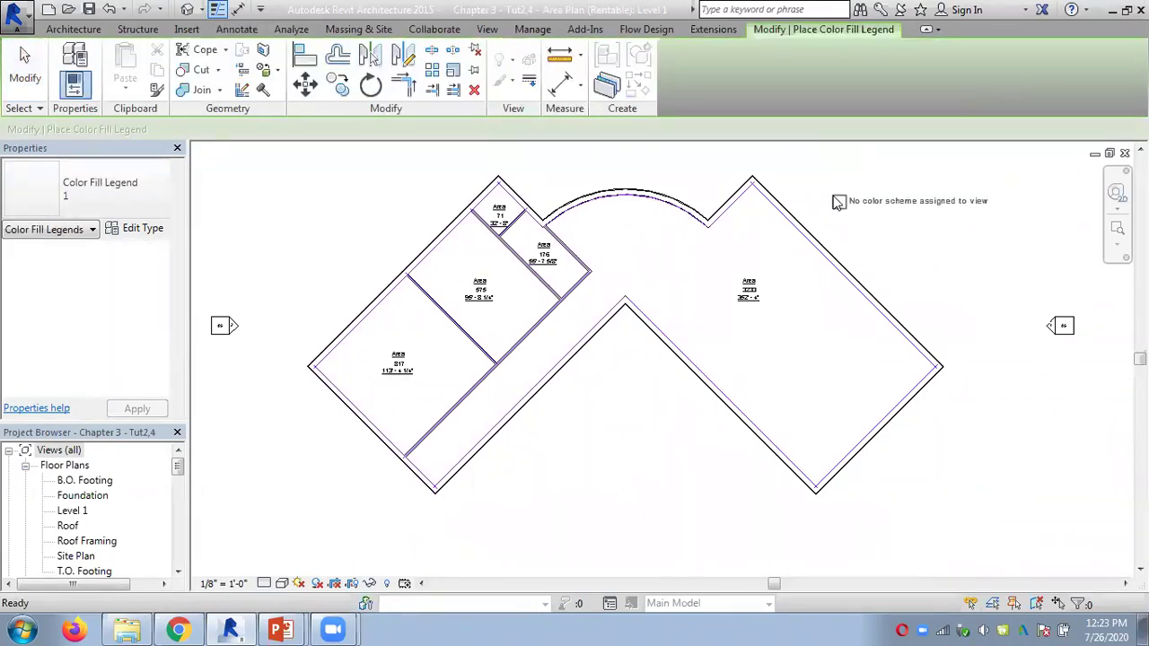
{"action": "left_click", "coordinate": [840, 202]}
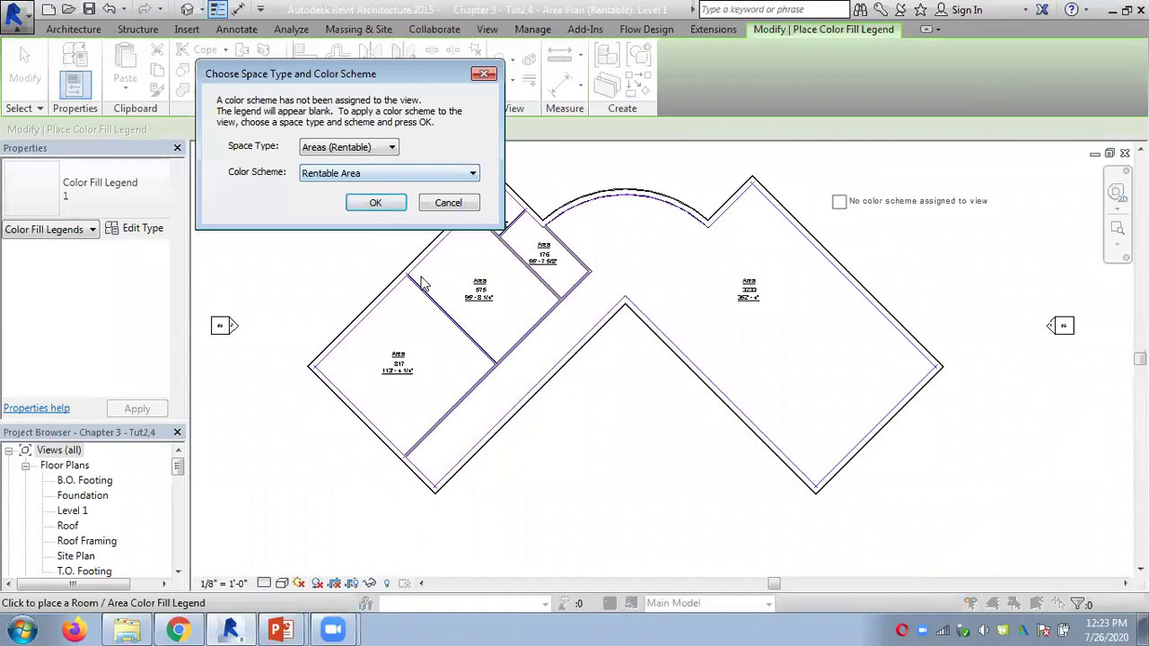
Apply the Areas (Rentable) space type and Rentable Area colour scheme, then inspect the legend.
{"action": "left_click", "coordinate": [341, 179]}
{"action": "left_click", "coordinate": [332, 181]}
{"action": "left_click", "coordinate": [382, 205]}
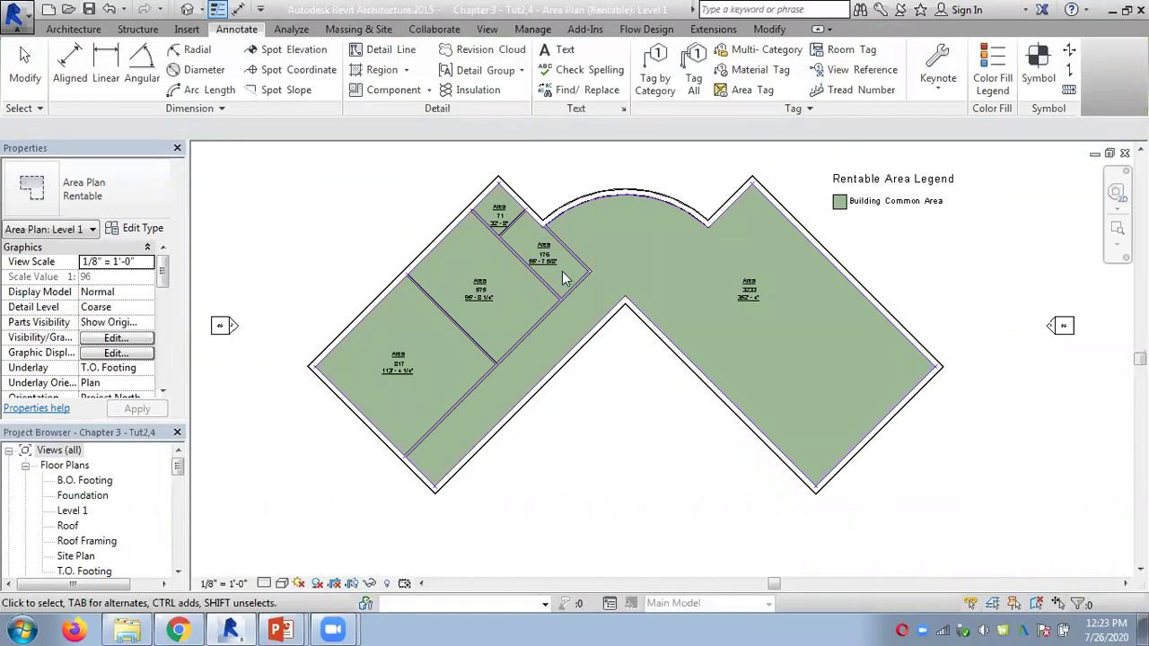
{"action": "scroll", "coordinate": [562, 278], "scroll_direction": "up", "scroll_amount": 2}
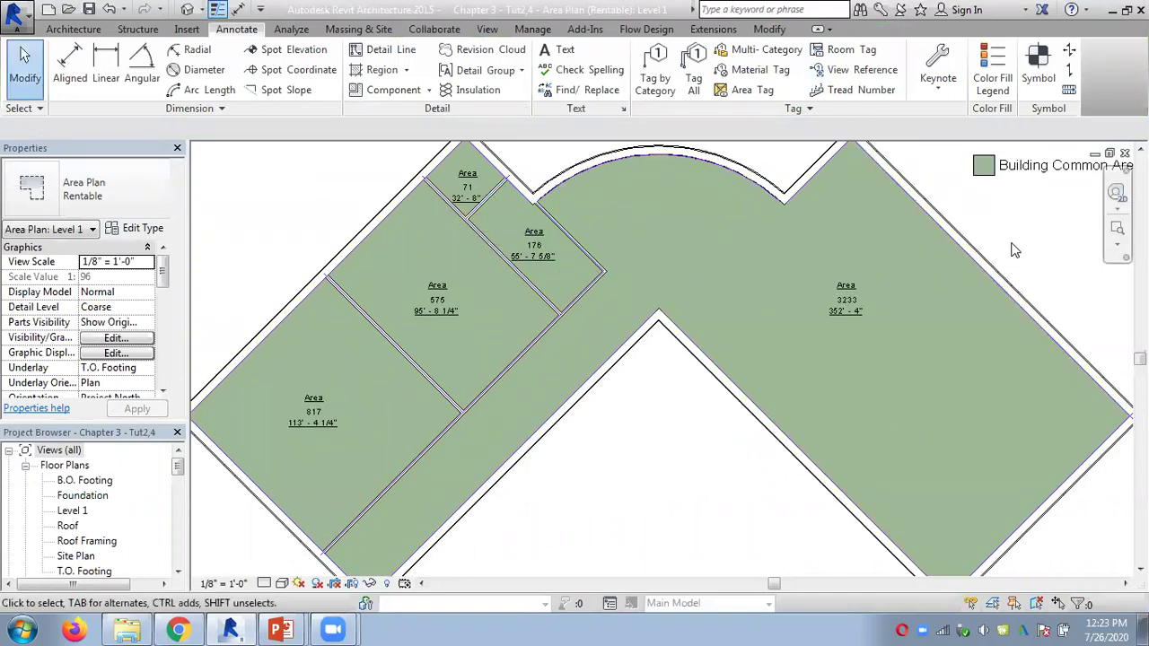
{"action": "scroll", "coordinate": [1023, 244], "scroll_direction": "down", "scroll_amount": 3}
{"action": "scroll", "coordinate": [978, 270], "scroll_direction": "up", "scroll_amount": 4}
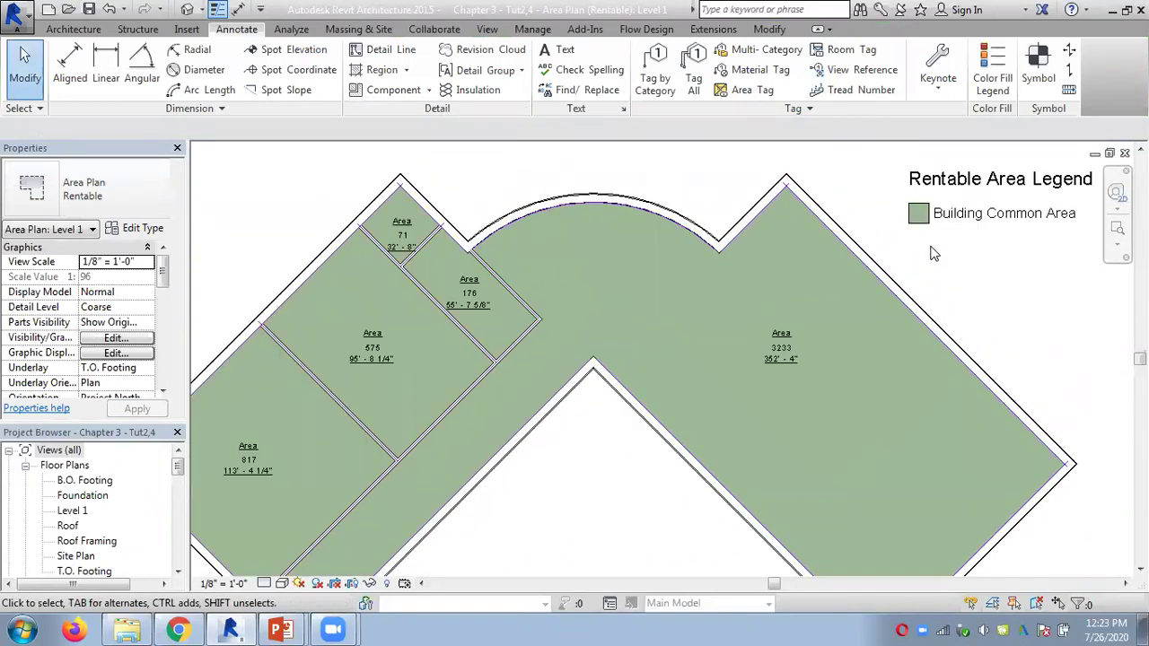
{"action": "scroll", "coordinate": [933, 254], "scroll_direction": "up", "scroll_amount": 1}
{"action": "left_click", "coordinate": [941, 216]}
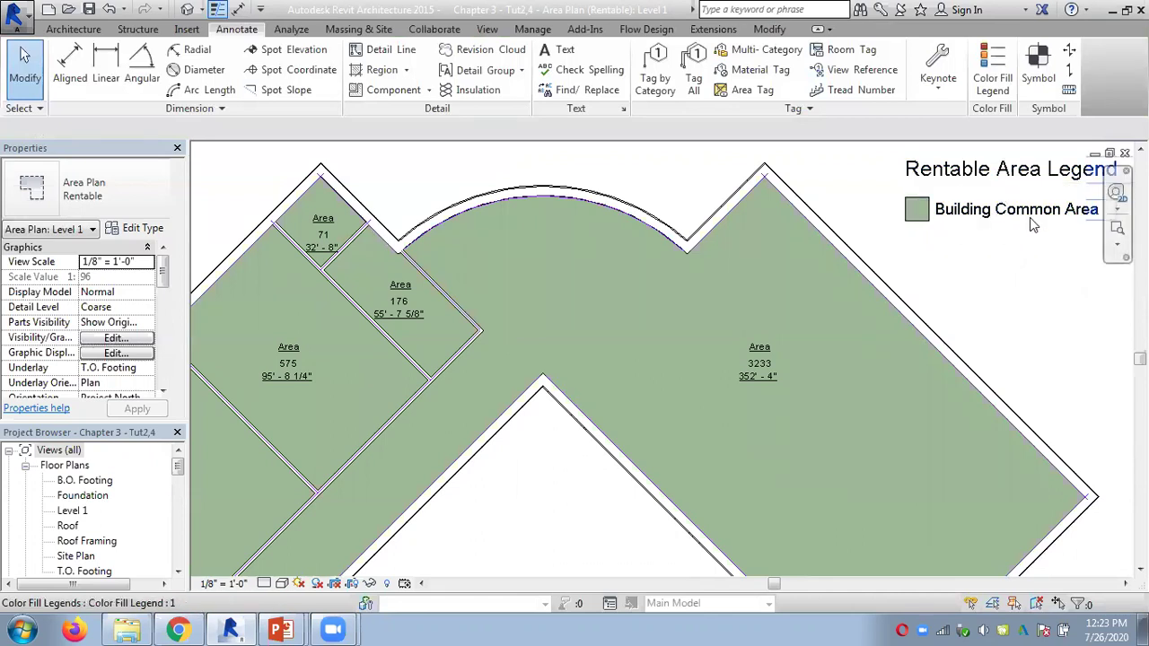
{"action": "scroll", "coordinate": [1030, 224], "scroll_direction": "down", "scroll_amount": 2}
{"action": "left_click", "coordinate": [1005, 243]}
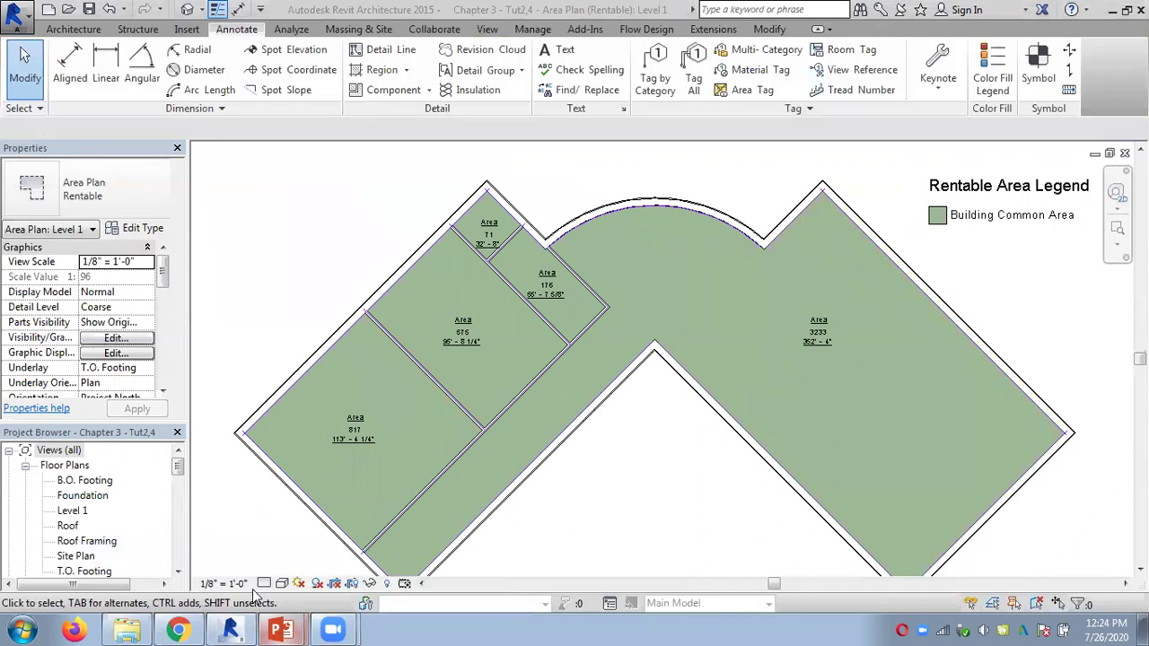
Check the reference slide in PowerPoint and return to Revit.
{"action": "left_click", "coordinate": [281, 630]}
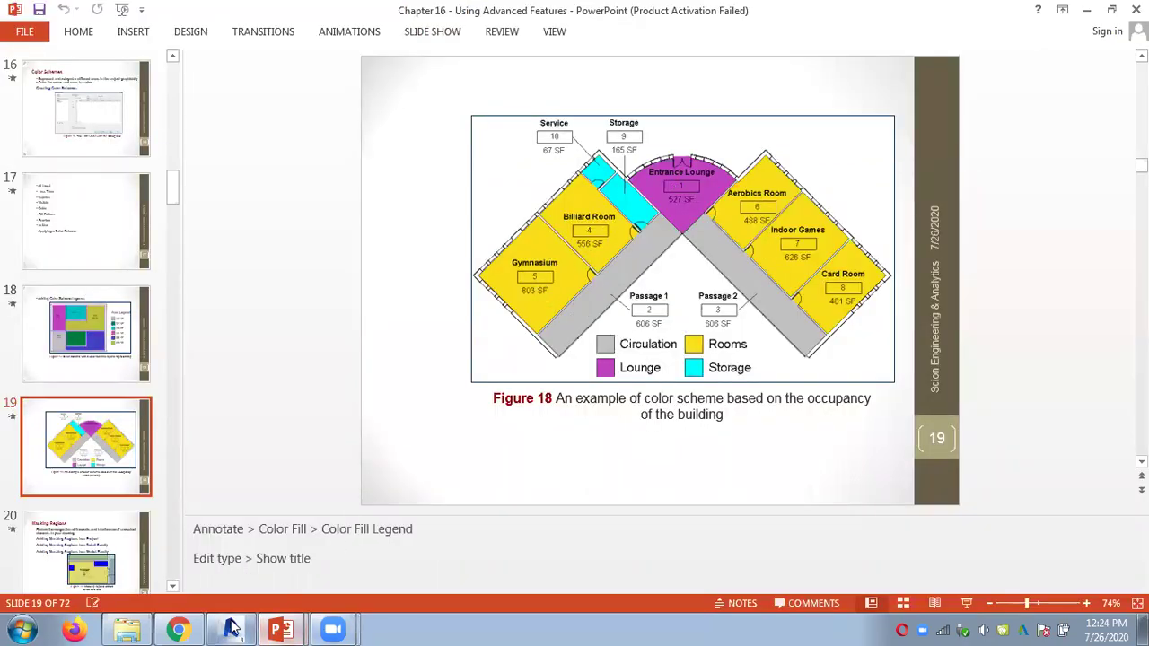
{"action": "mouse_move", "coordinate": [281, 628]}
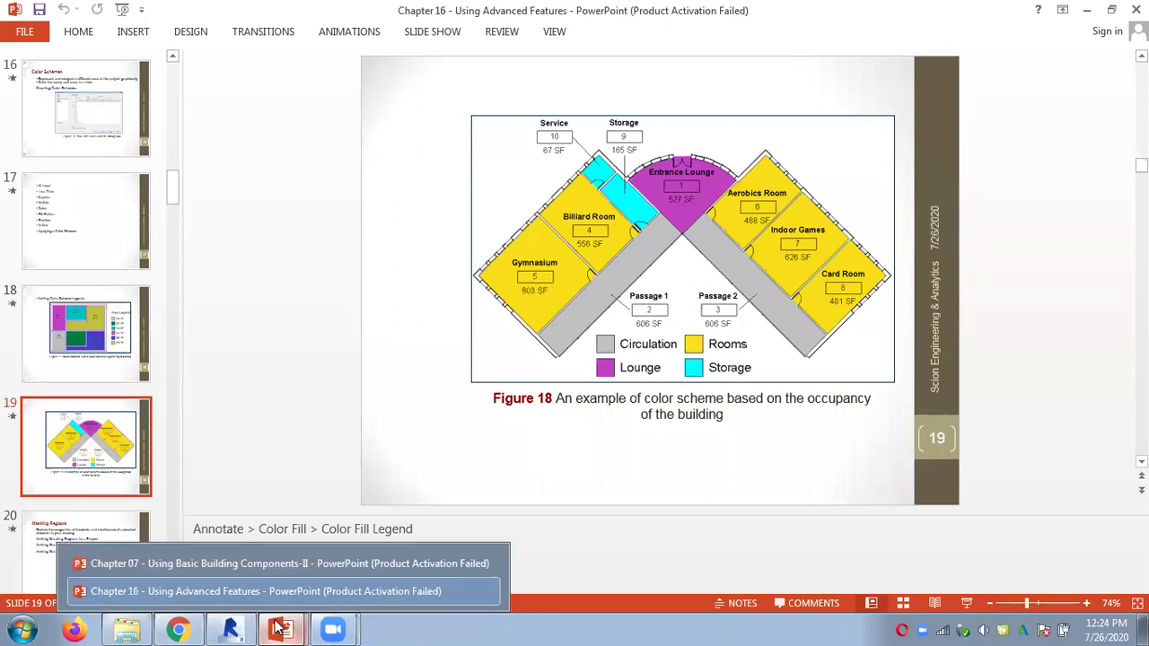
{"action": "left_click", "coordinate": [230, 630]}
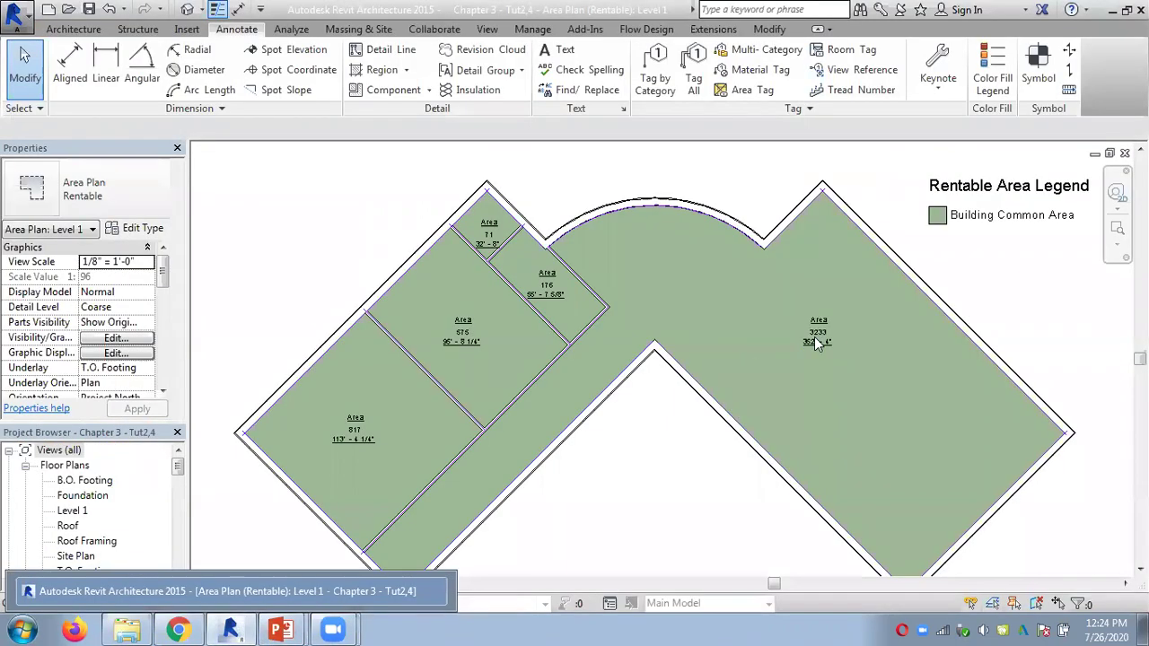
Select the Rentable Area Legend and open its colour scheme for editing.
{"action": "scroll", "coordinate": [1018, 287], "scroll_direction": "down", "scroll_amount": 2}
{"action": "middle_click_drag", "start_coordinate": [991, 277], "coordinate": [898, 219]}
{"action": "scroll", "coordinate": [892, 215], "scroll_direction": "up", "scroll_amount": 3}
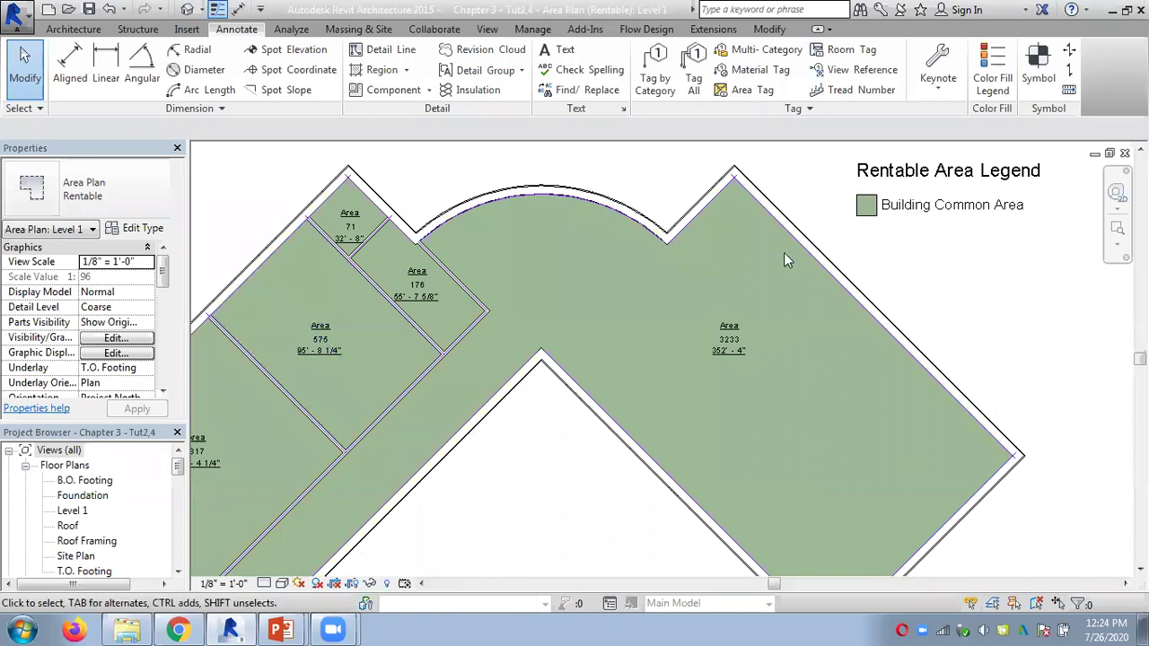
{"action": "left_click", "coordinate": [912, 223]}
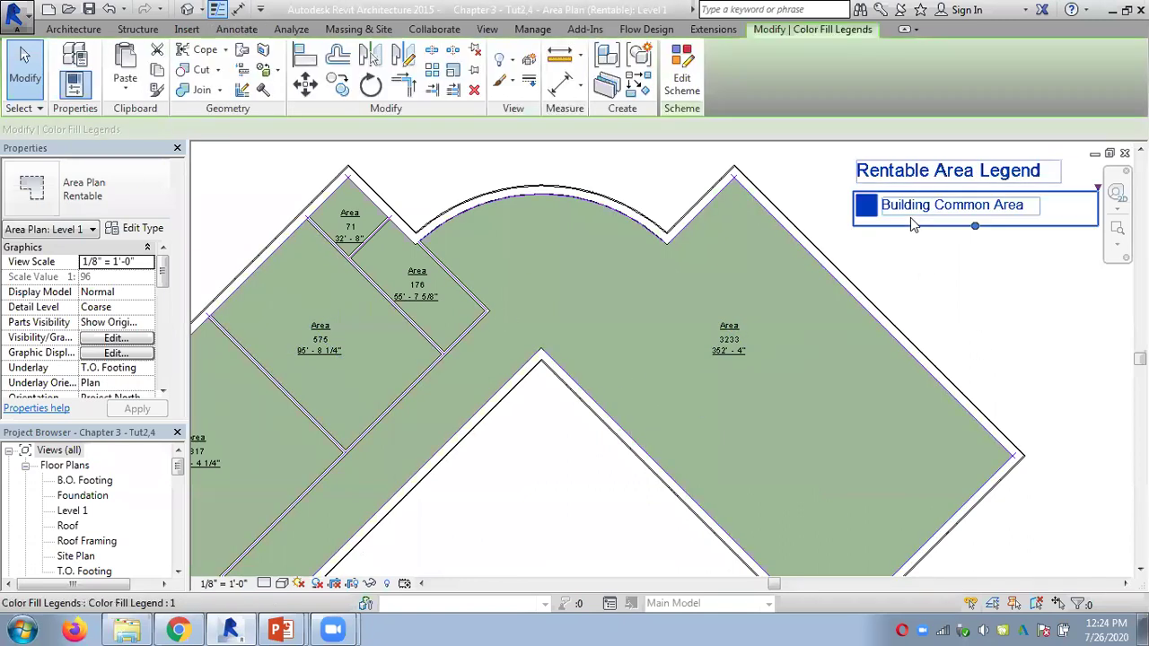
{"action": "left_click", "coordinate": [693, 82]}
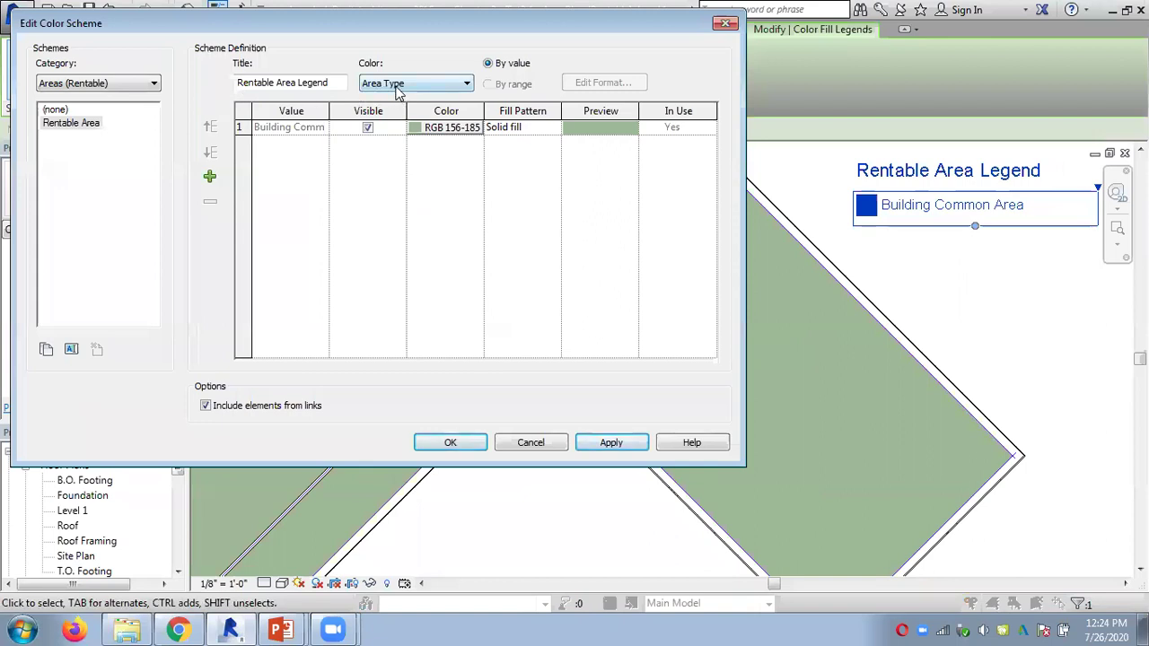
Colour the areas by their Area value, giving the 71 area a solid yellow fill.
{"action": "left_click", "coordinate": [400, 90]}
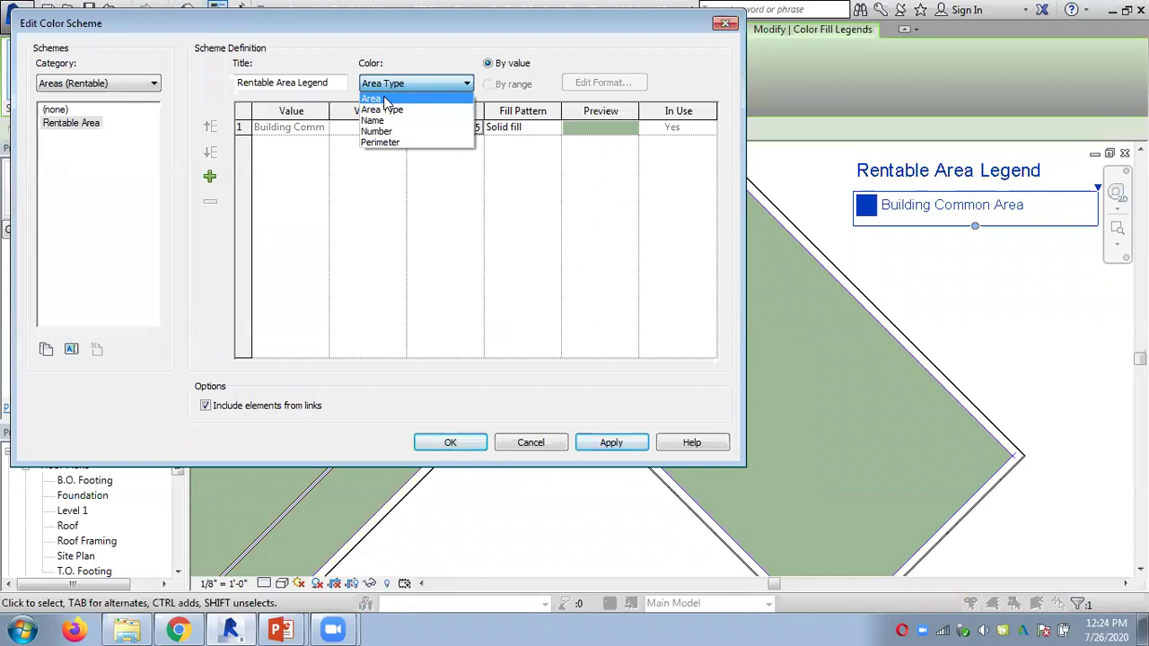
{"action": "left_click", "coordinate": [395, 99]}
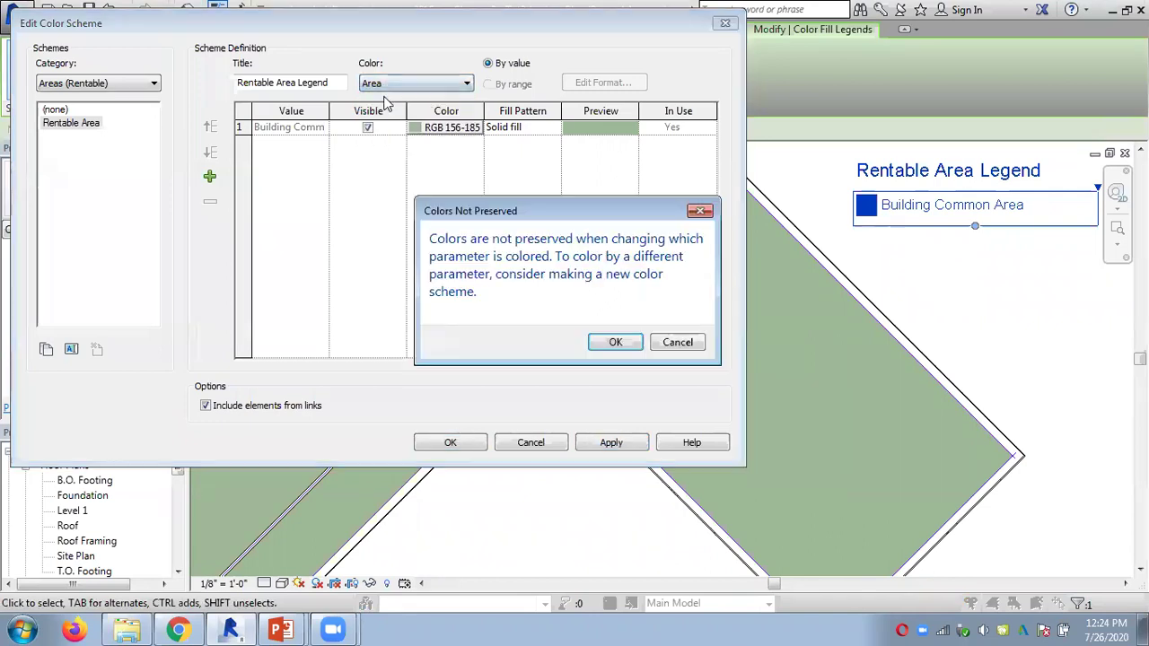
{"action": "left_click", "coordinate": [611, 344]}
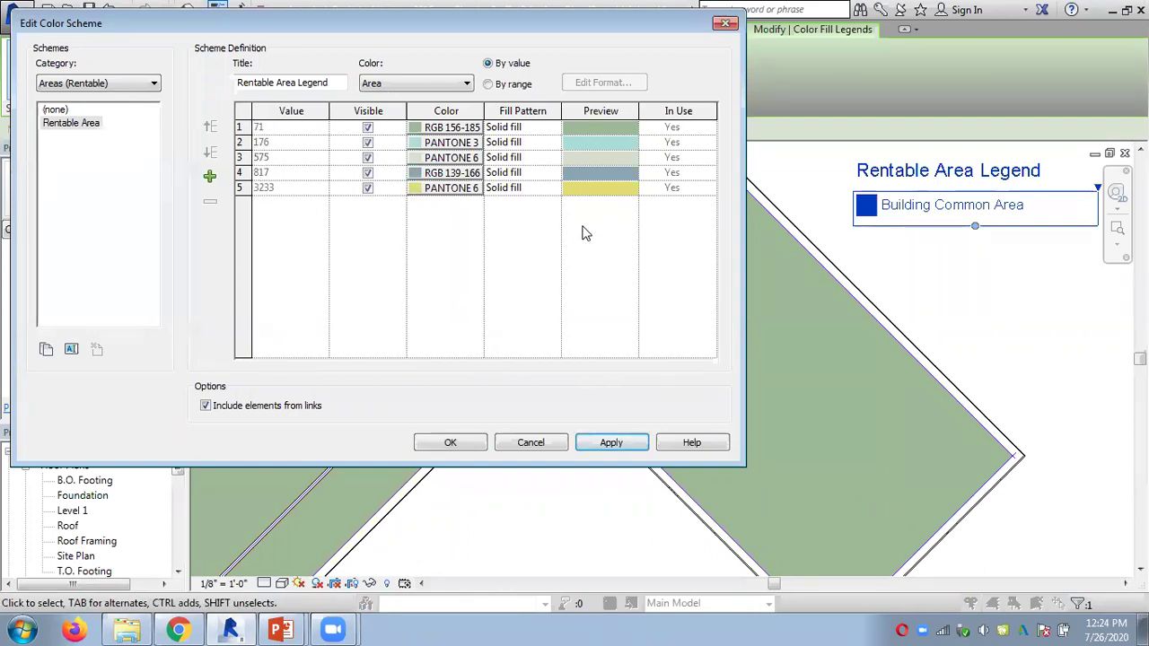
{"action": "left_click", "coordinate": [440, 128]}
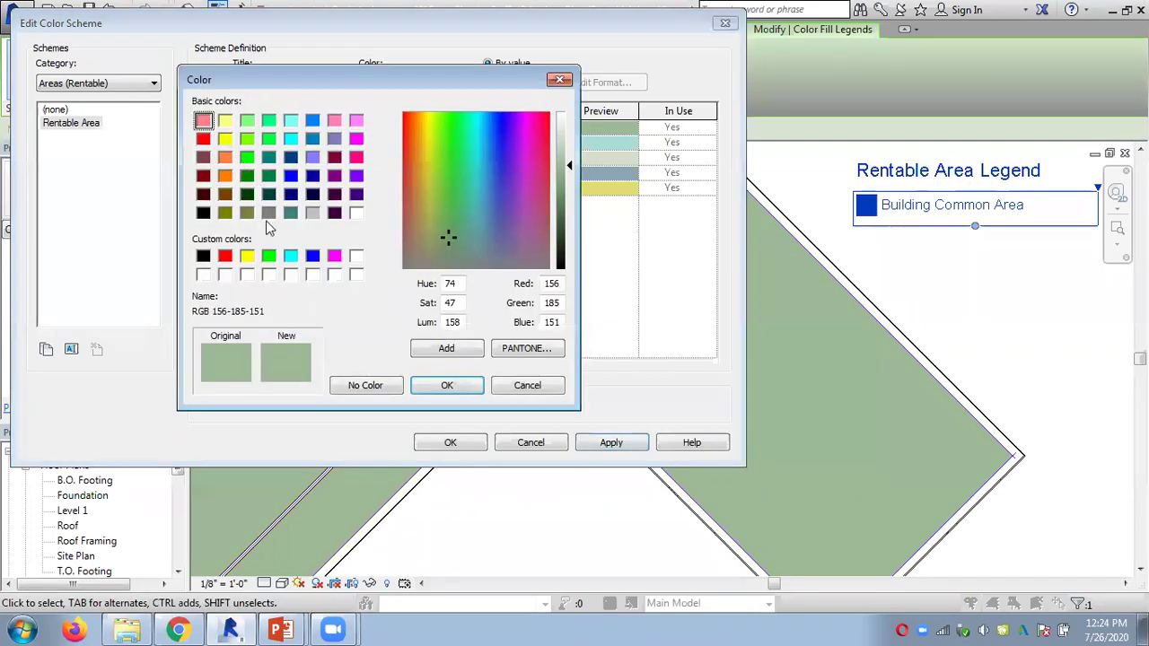
{"action": "left_click", "coordinate": [247, 255]}
{"action": "left_click", "coordinate": [427, 128]}
{"action": "left_click", "coordinate": [247, 256]}
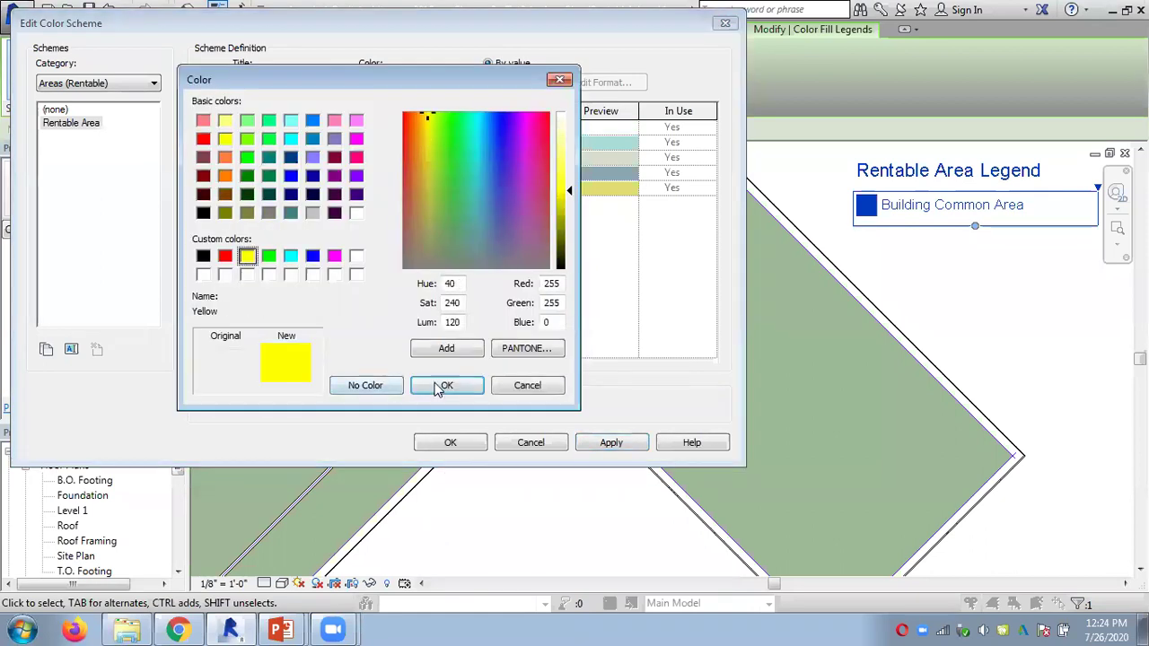
{"action": "left_click", "coordinate": [446, 385]}
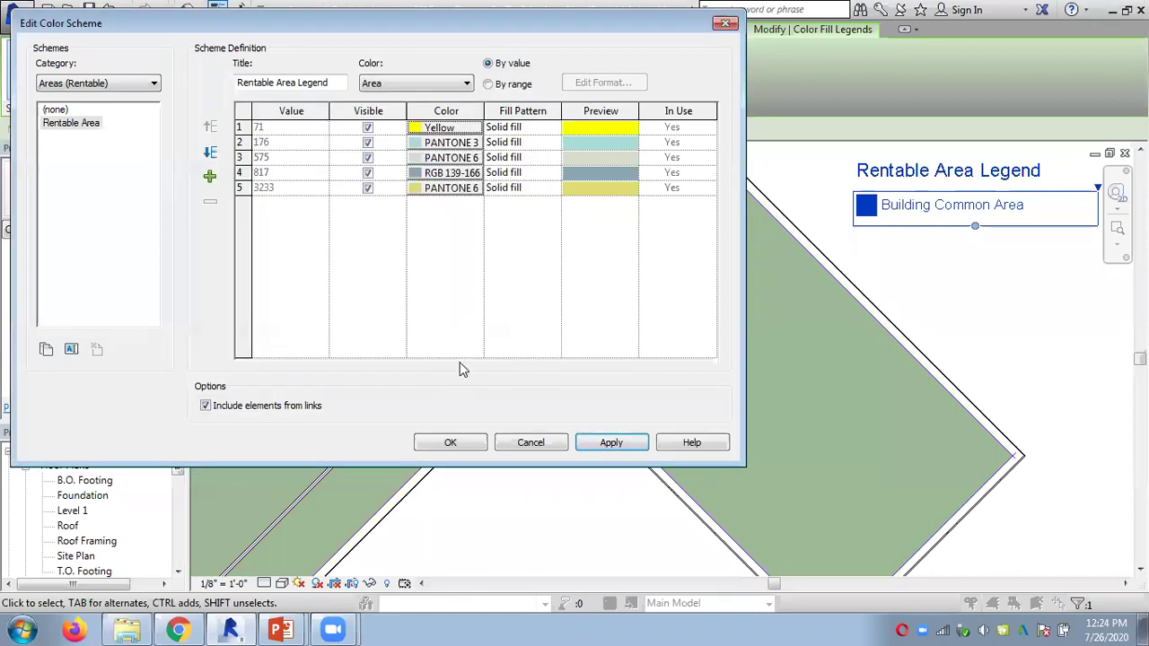
{"action": "left_click", "coordinate": [551, 128]}
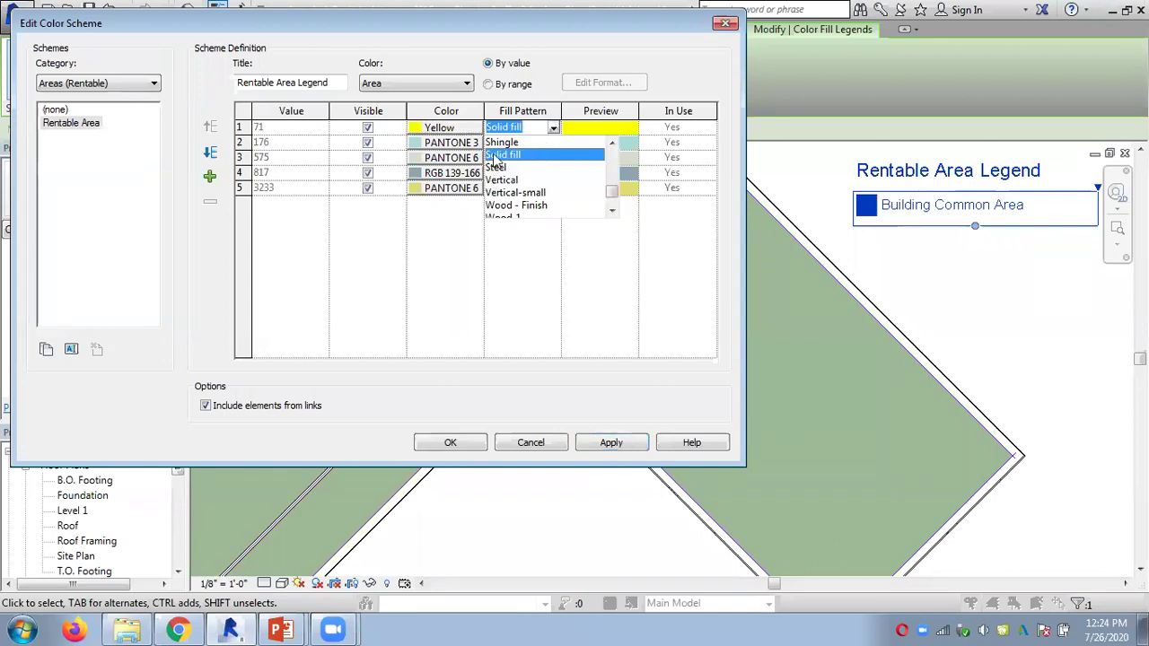
{"action": "left_click", "coordinate": [451, 408]}
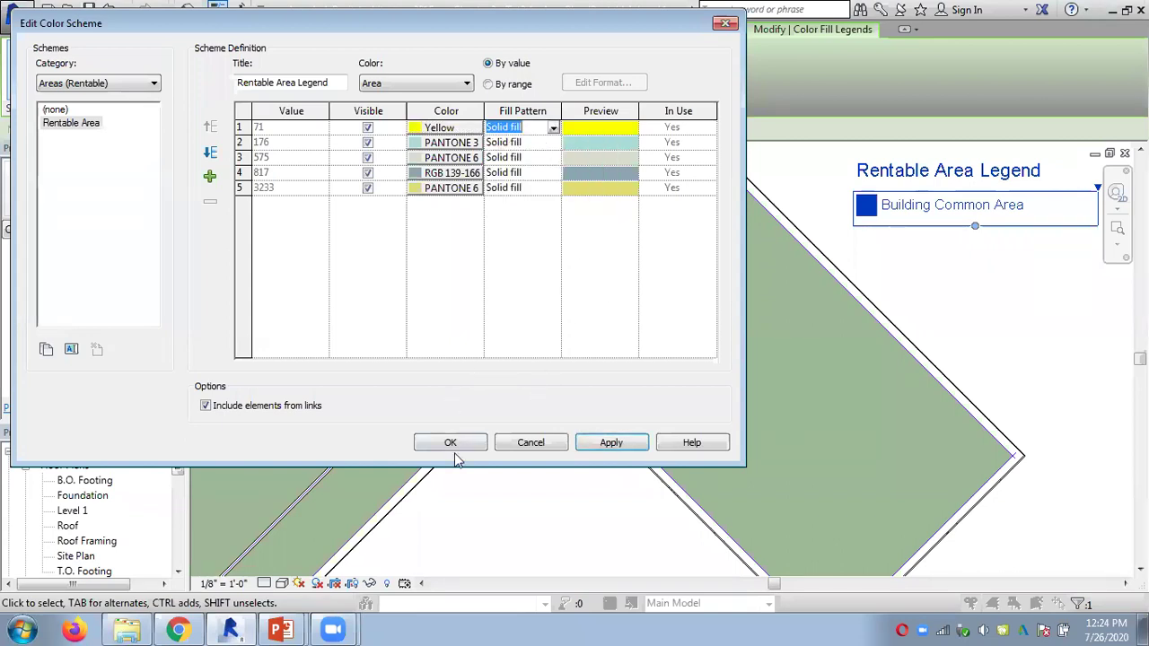
{"action": "left_click", "coordinate": [451, 442]}
Move the Rentable Area Legend slightly to the right.
{"action": "left_click", "coordinate": [606, 177]}
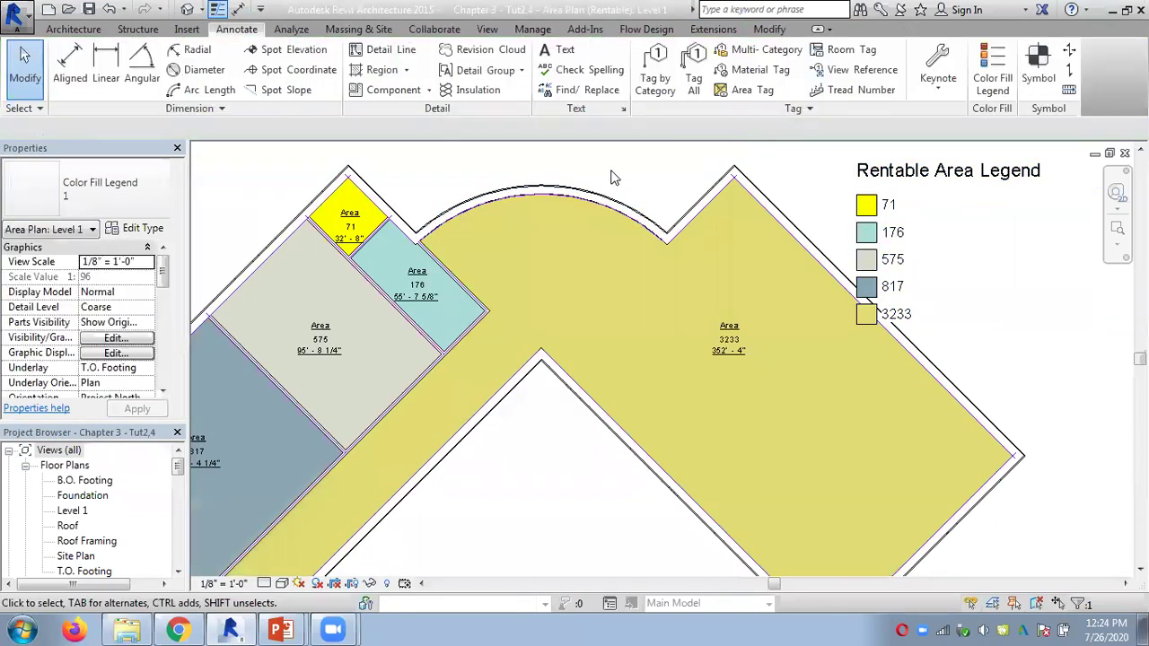
{"action": "scroll", "coordinate": [610, 174], "scroll_direction": "down", "scroll_amount": 2}
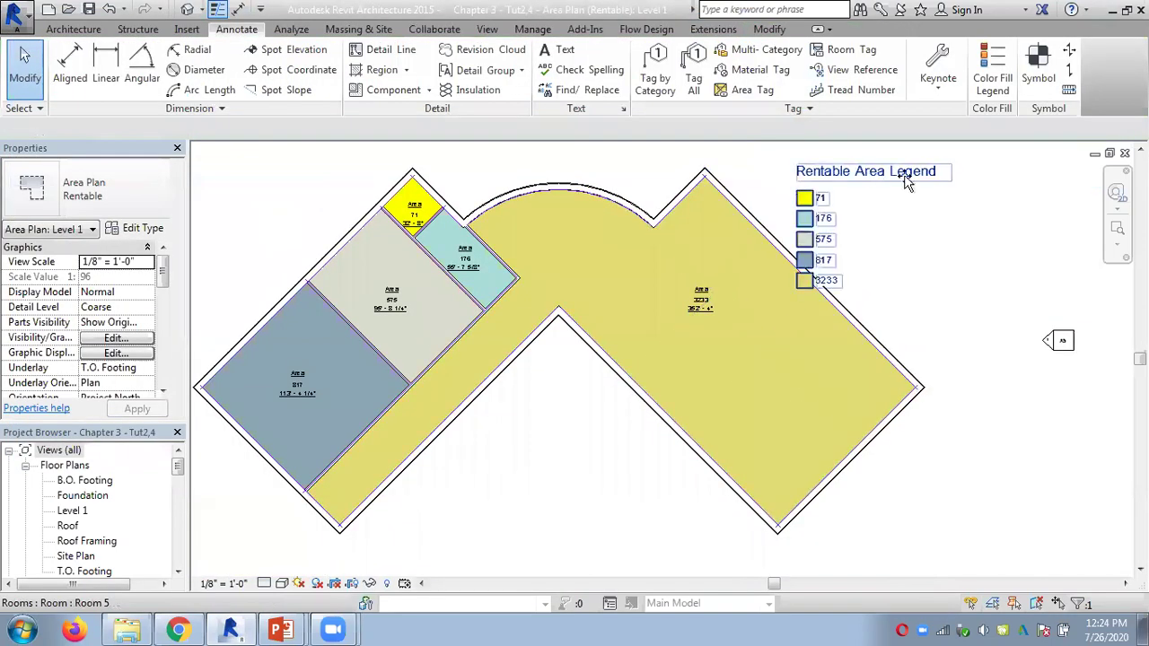
{"action": "left_click_drag", "start_coordinate": [902, 184], "coordinate": [970, 189]}
{"action": "left_click", "coordinate": [810, 187]}
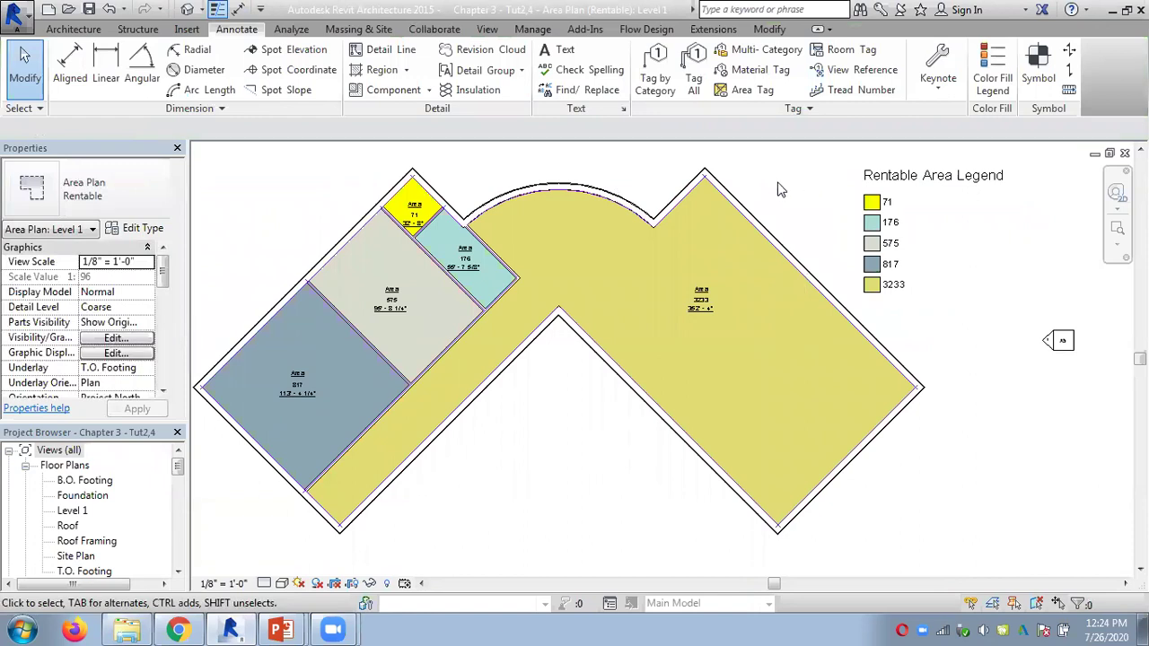
{"action": "scroll", "coordinate": [469, 279], "scroll_direction": "up", "scroll_amount": 3}
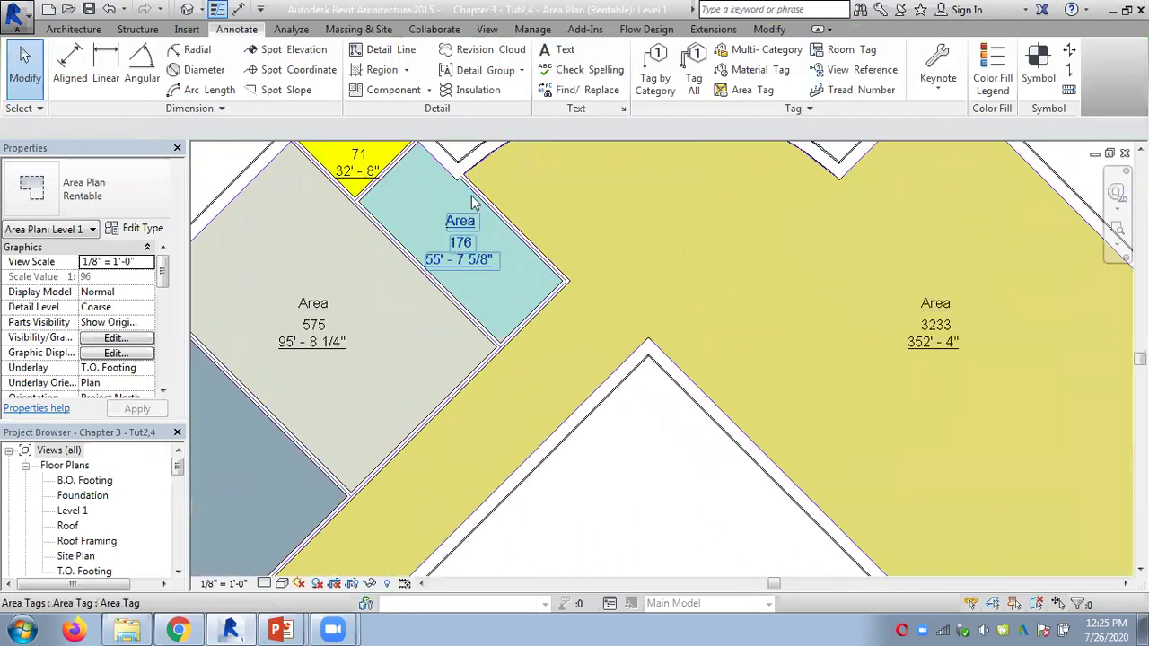
{"action": "scroll", "coordinate": [472, 193], "scroll_direction": "down", "scroll_amount": 4}
Set the Area unit symbol to SF in Project Units so tags and legend read 71 SF through 3233 SF.
{"action": "left_click", "coordinate": [532, 28]}
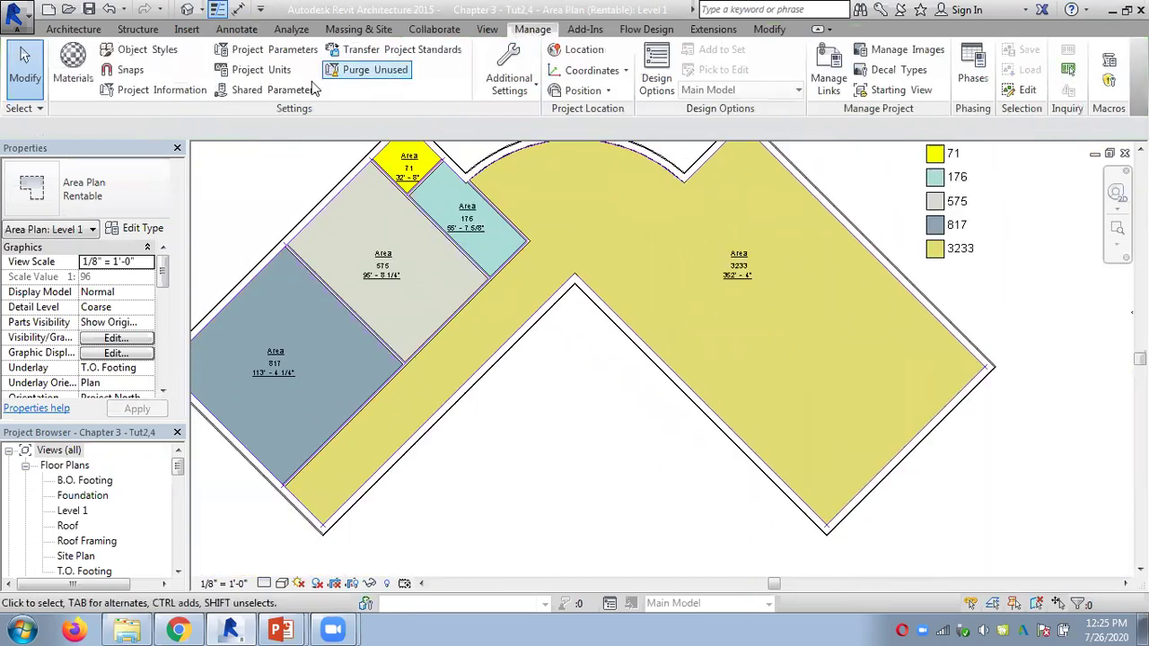
{"action": "left_click", "coordinate": [244, 69]}
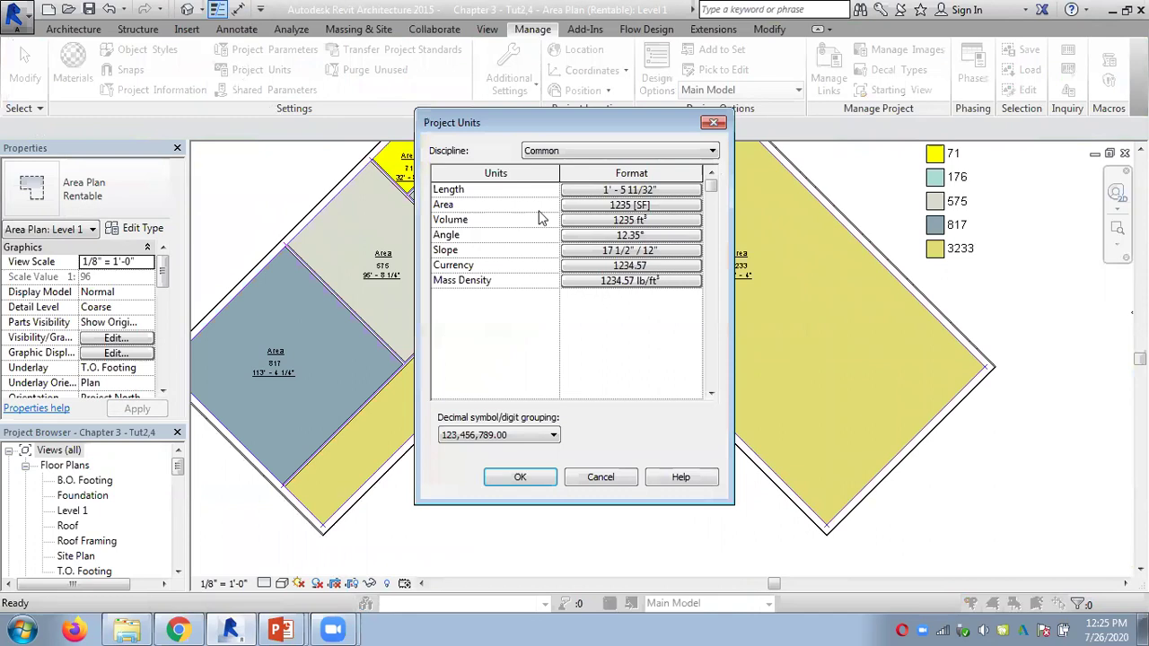
{"action": "left_click", "coordinate": [598, 205]}
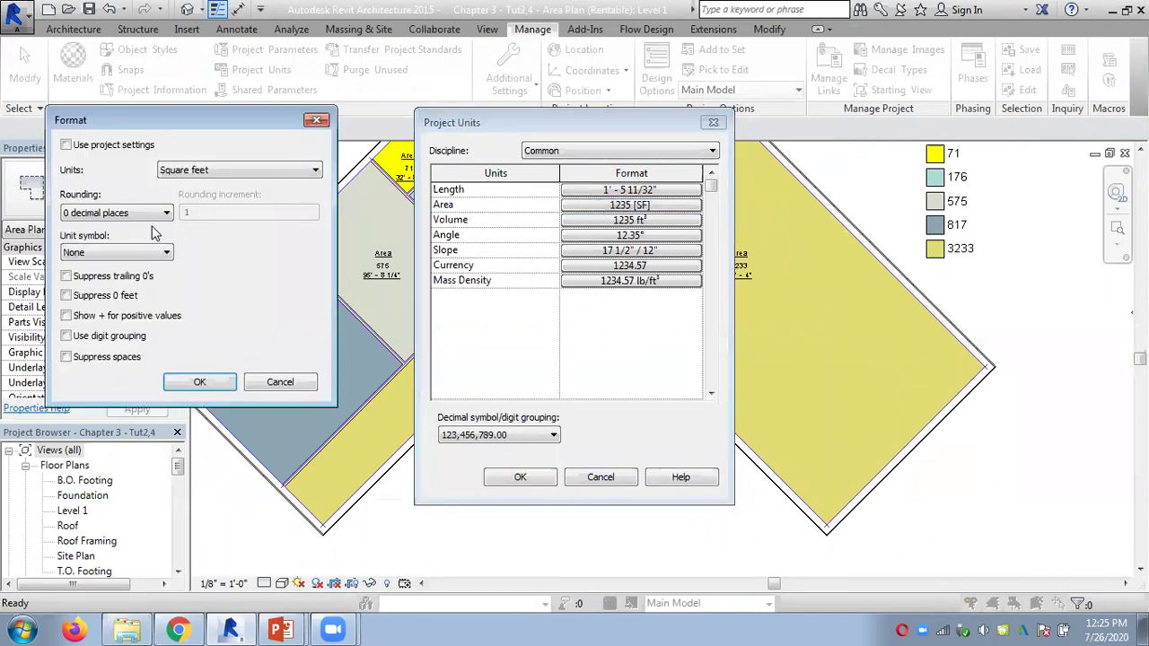
{"action": "left_click", "coordinate": [150, 251]}
{"action": "left_click", "coordinate": [108, 272]}
{"action": "left_click", "coordinate": [184, 382]}
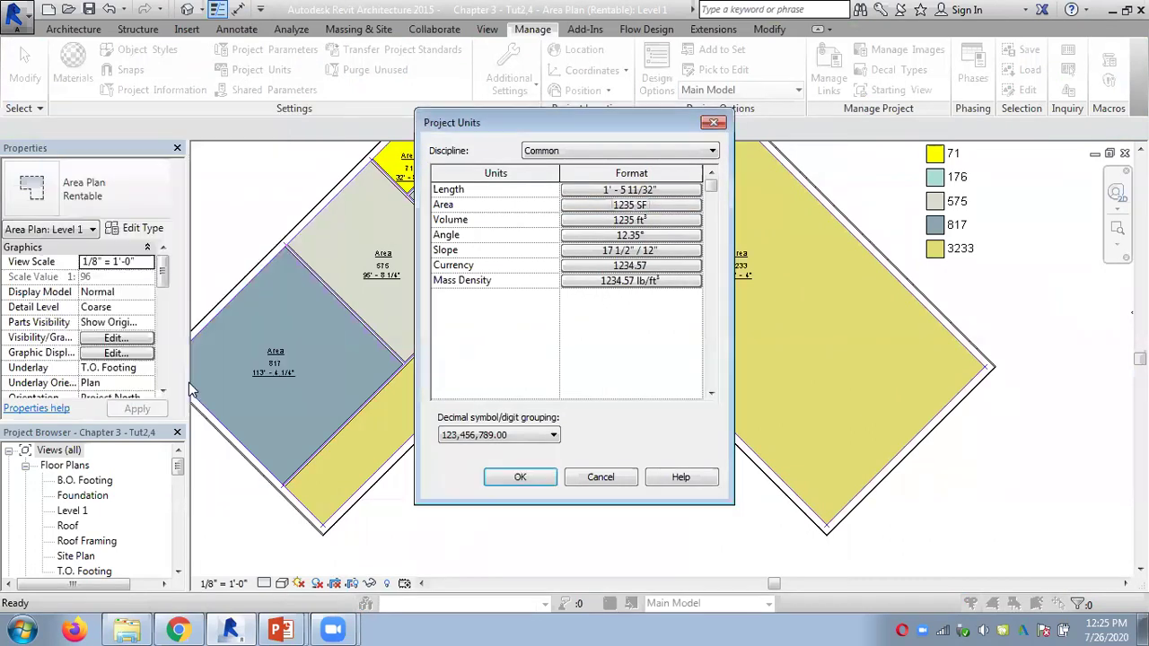
{"action": "left_click", "coordinate": [520, 477]}
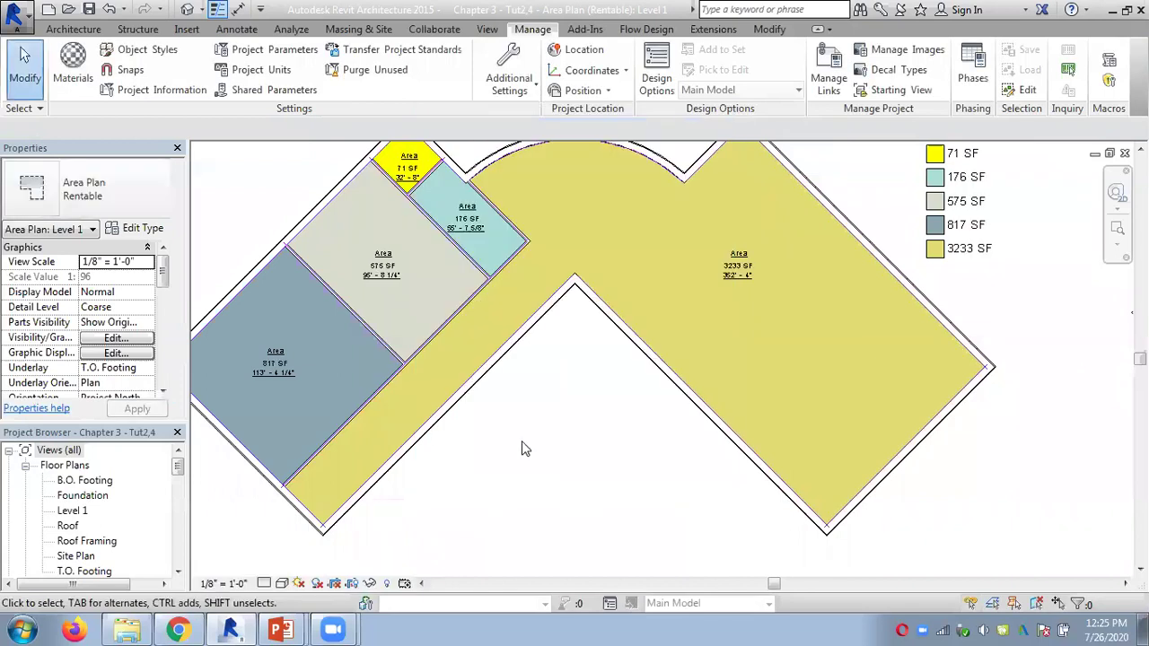
{"action": "scroll", "coordinate": [521, 445], "scroll_direction": "down", "scroll_amount": 3}
{"action": "scroll", "coordinate": [564, 266], "scroll_direction": "up", "scroll_amount": 3}
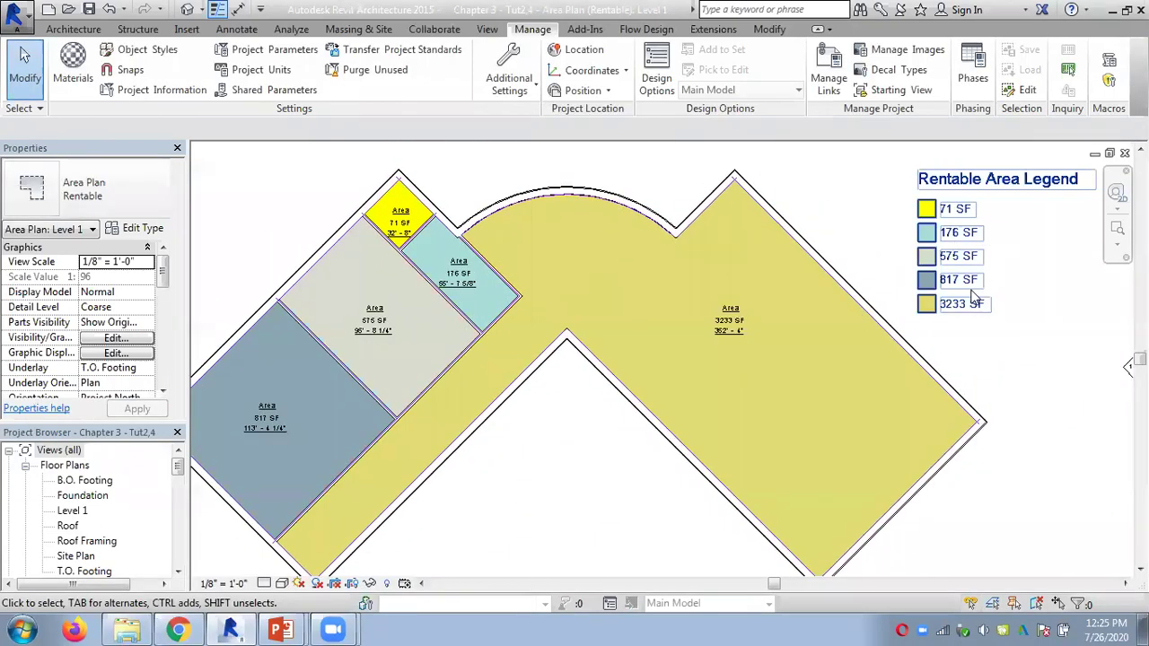
{"action": "middle_click_drag", "start_coordinate": [969, 190], "coordinate": [974, 205]}
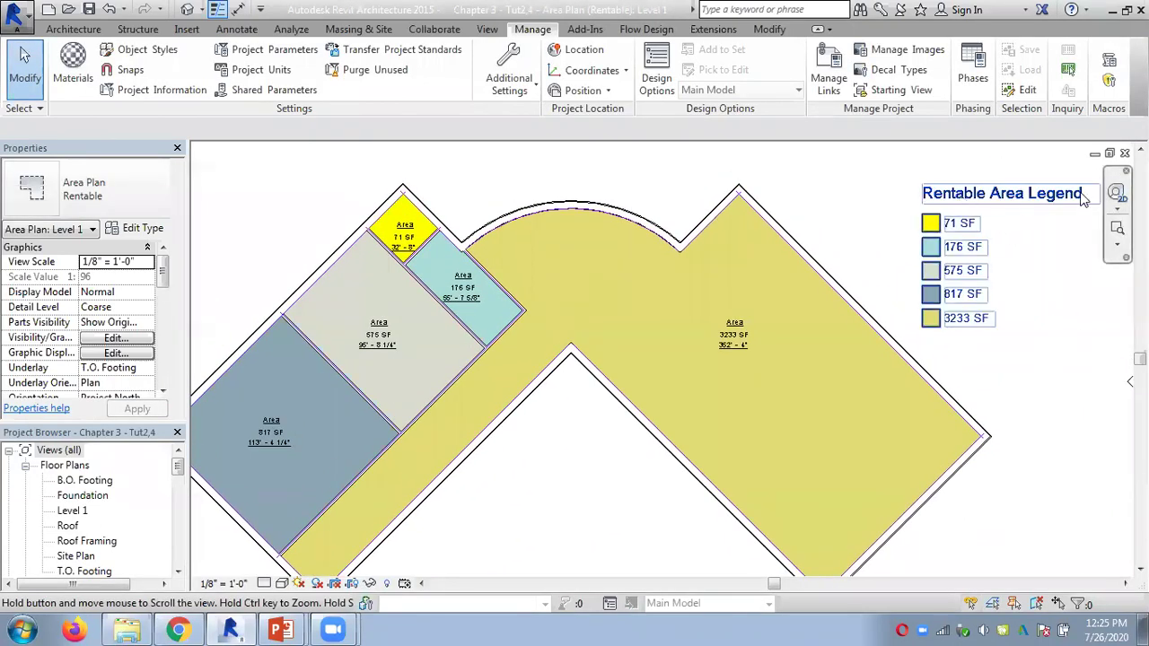
In the Rentable Area color scheme, delete 'Legend' from the title, then restore 'Rentable Area Legend'.
{"action": "left_click", "coordinate": [956, 195]}
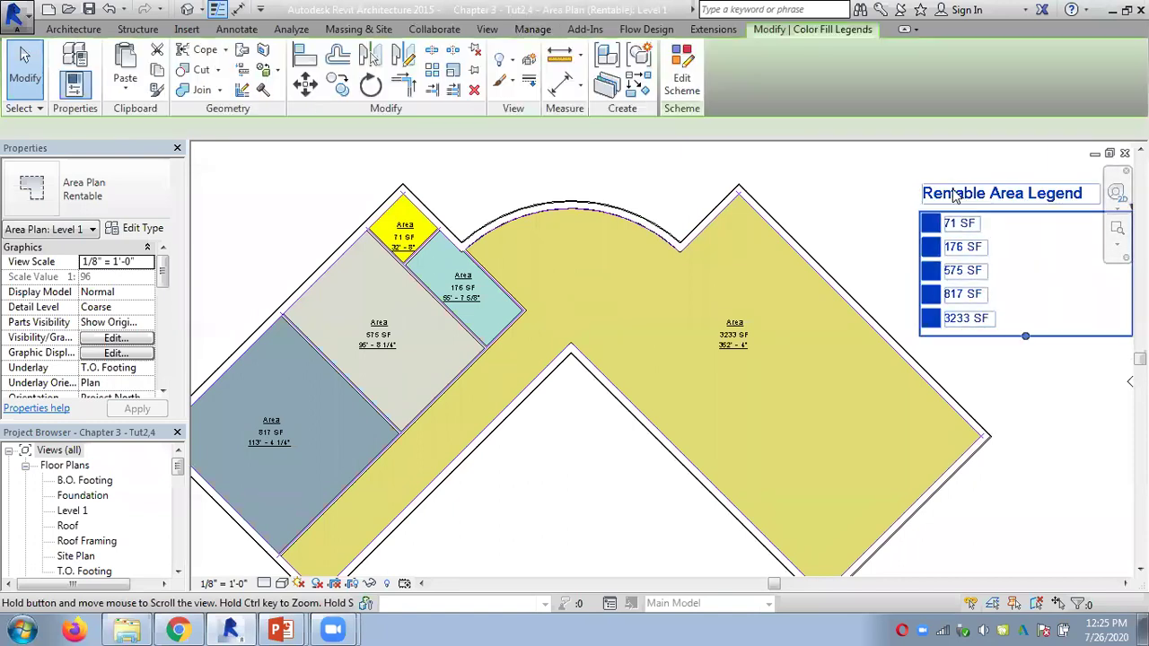
{"action": "left_click", "coordinate": [682, 76]}
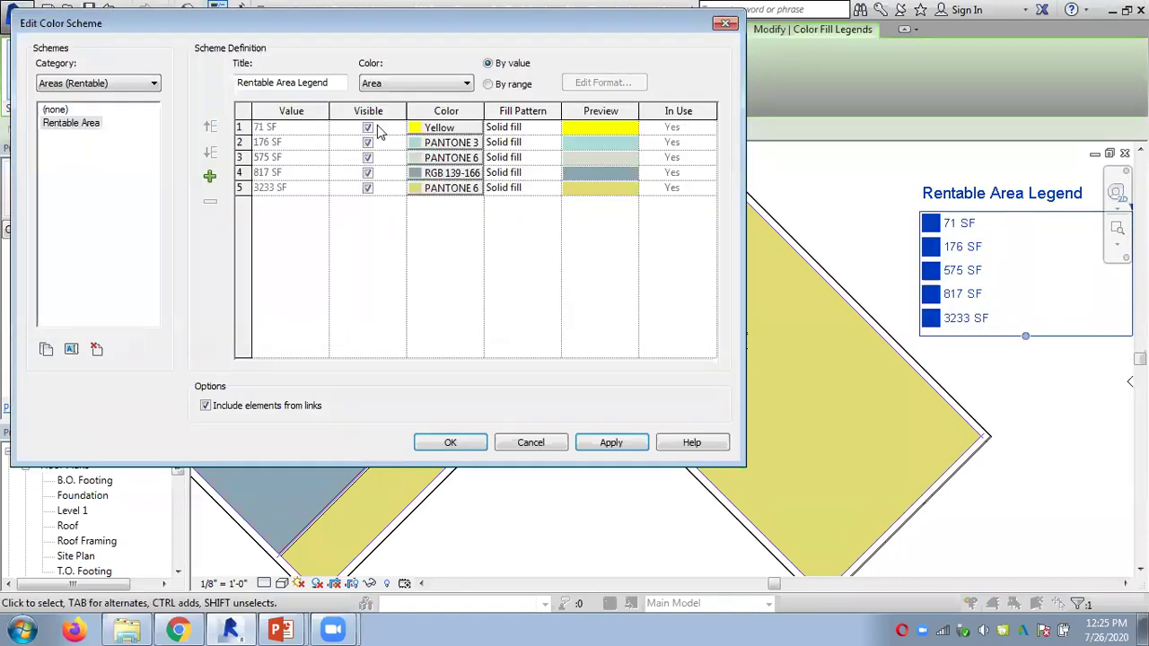
{"action": "left_click_drag", "start_coordinate": [337, 82], "coordinate": [277, 82]}
{"action": "left_click", "coordinate": [287, 83]}
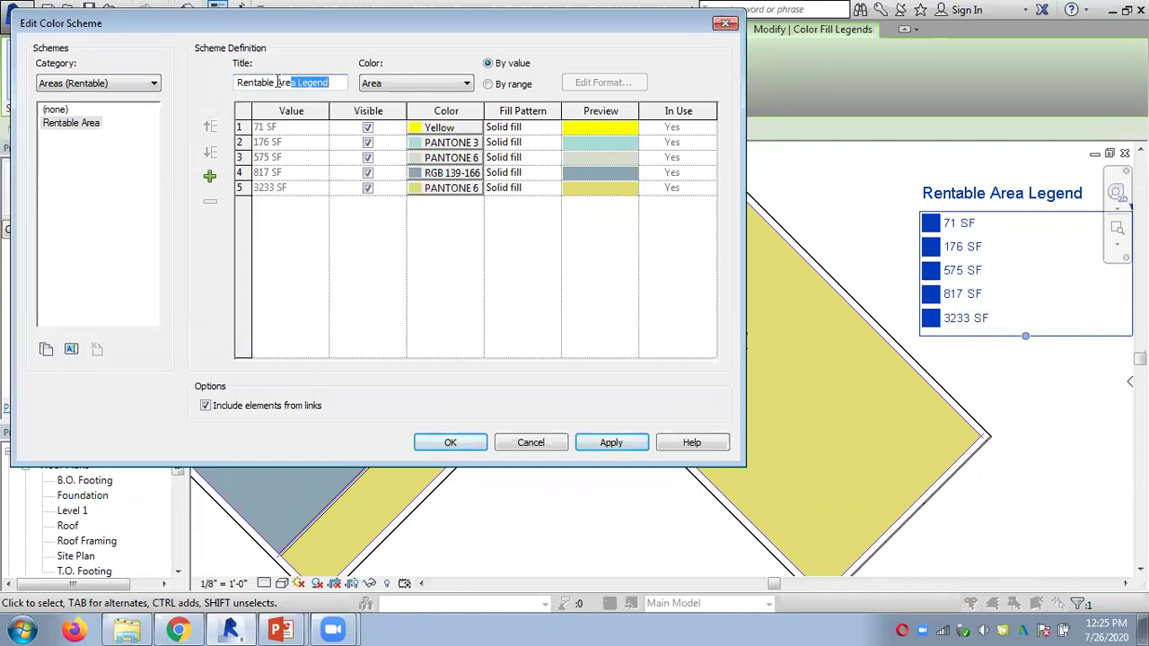
{"action": "double_click", "coordinate": [305, 82]}
{"action": "key", "text": "Delete"}
{"action": "left_click", "coordinate": [611, 443]}
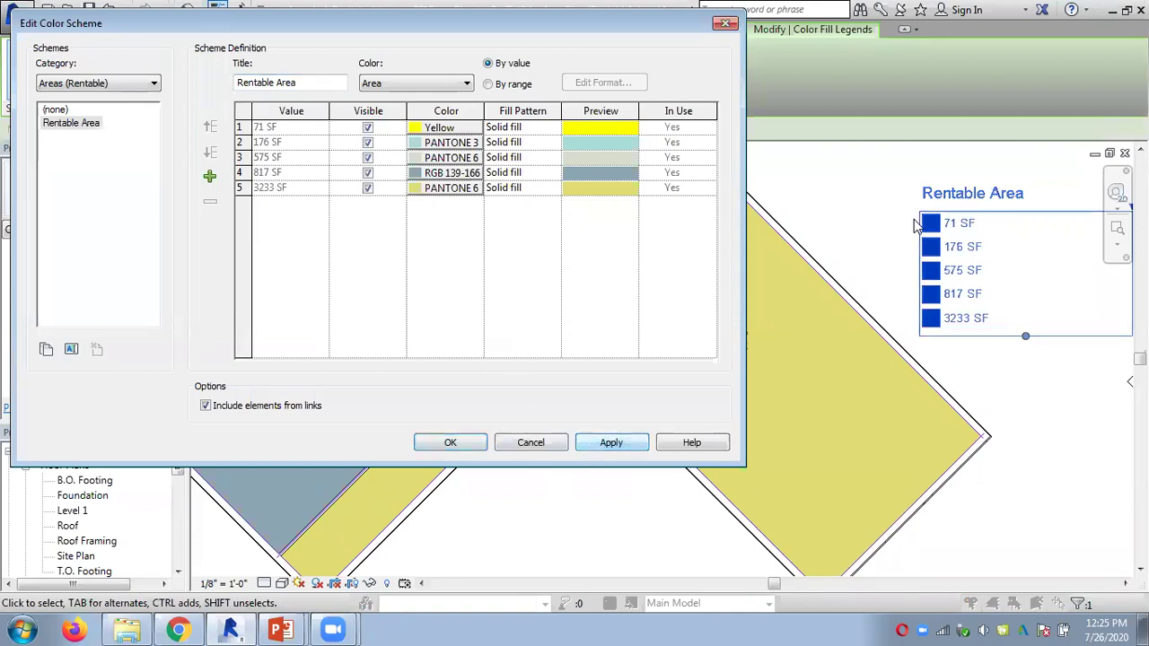
{"action": "double_click", "coordinate": [323, 81]}
{"action": "left_click", "coordinate": [323, 81]}
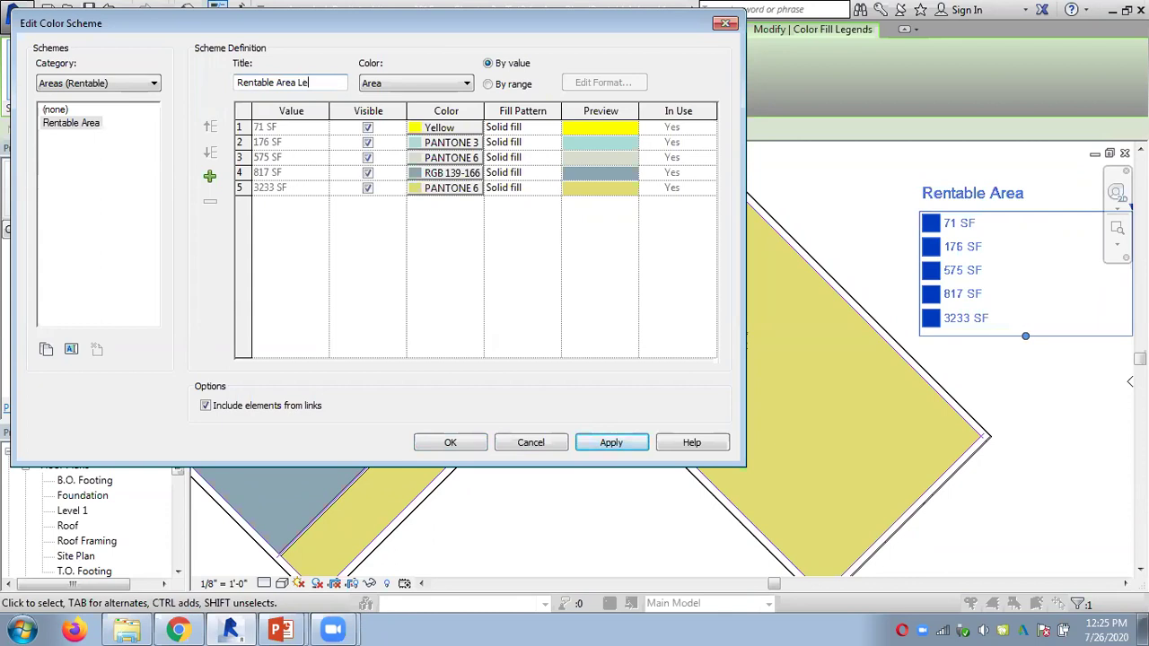
{"action": "type", "text": "Legend"}
{"action": "left_click", "coordinate": [611, 442]}
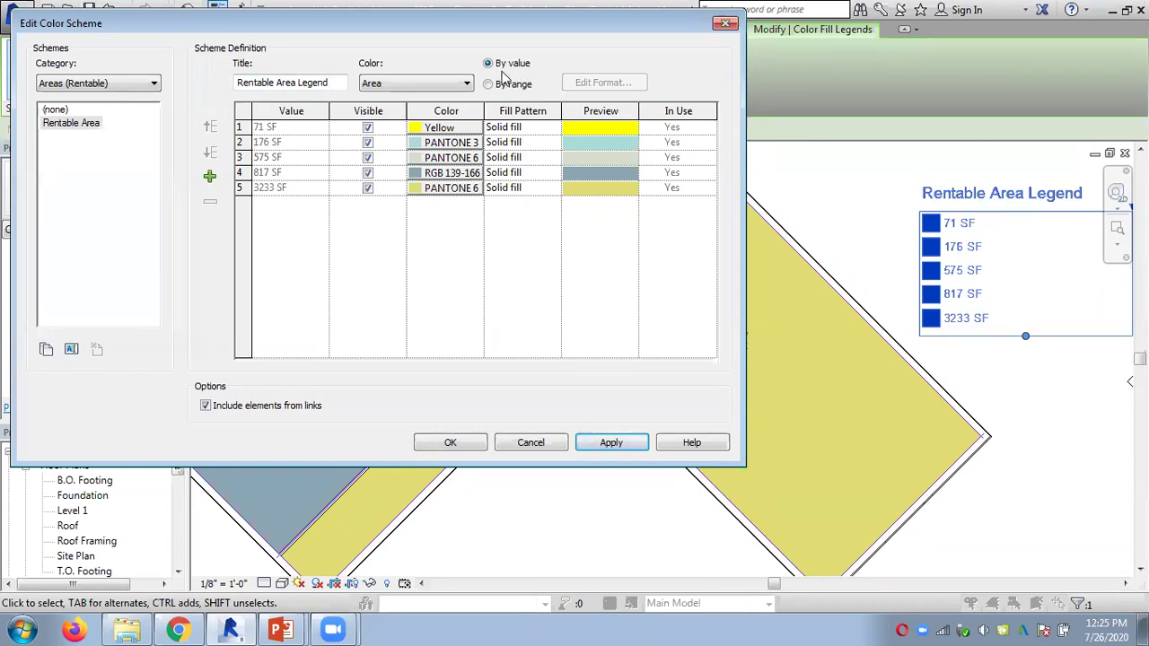
Color the areas by Perimeter, accepting the color reset, so the legend lists 32' - 8" to 352' - 4".
{"action": "left_click", "coordinate": [396, 86]}
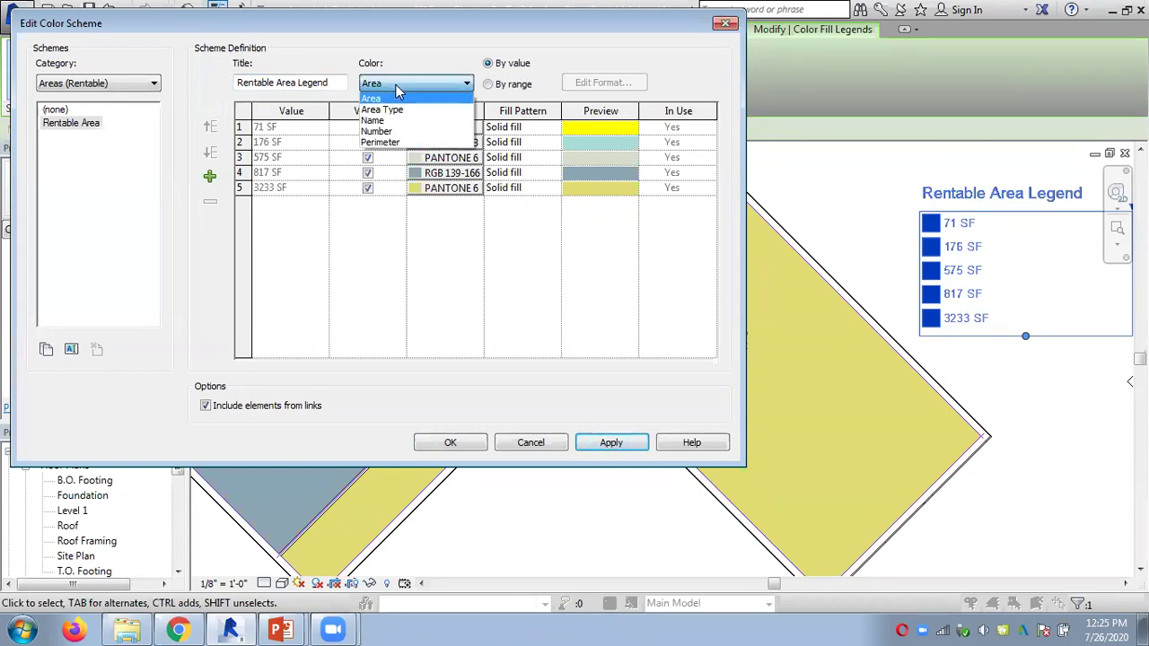
{"action": "left_click", "coordinate": [387, 142]}
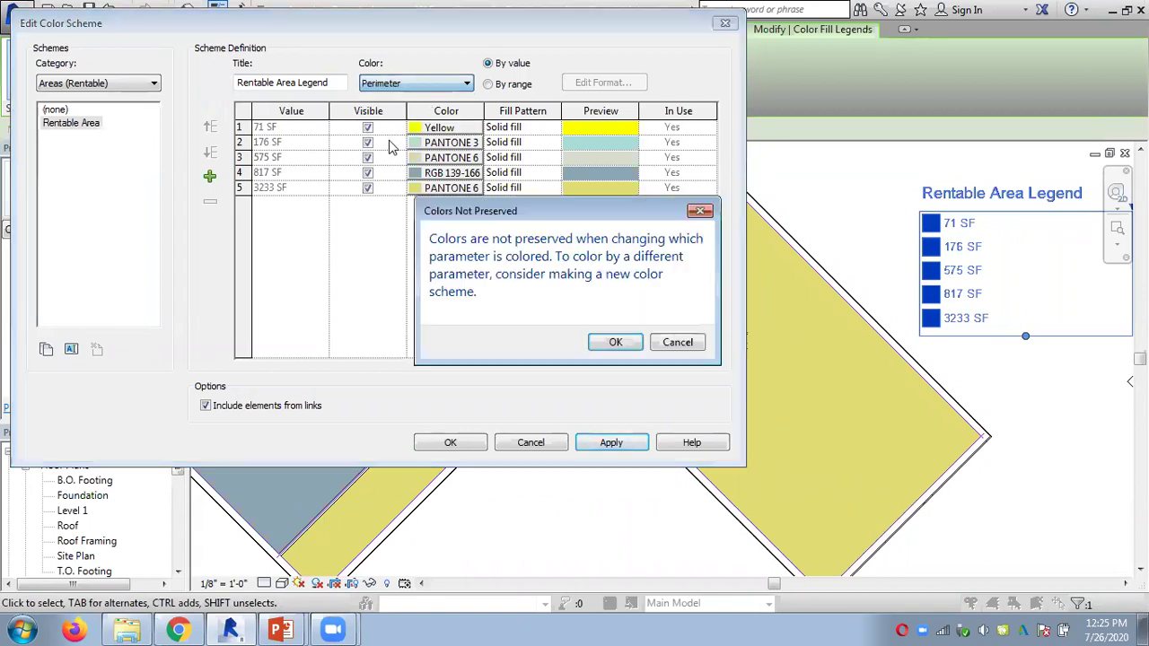
{"action": "left_click", "coordinate": [610, 346]}
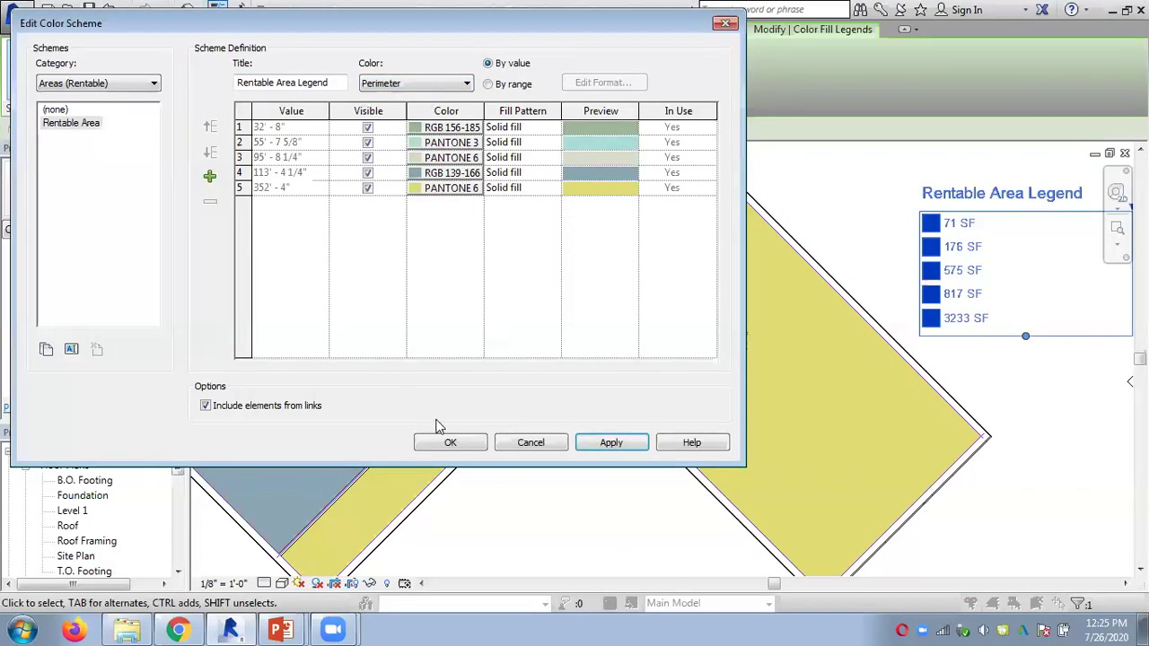
{"action": "left_click", "coordinate": [449, 442]}
{"action": "left_click", "coordinate": [1005, 410]}
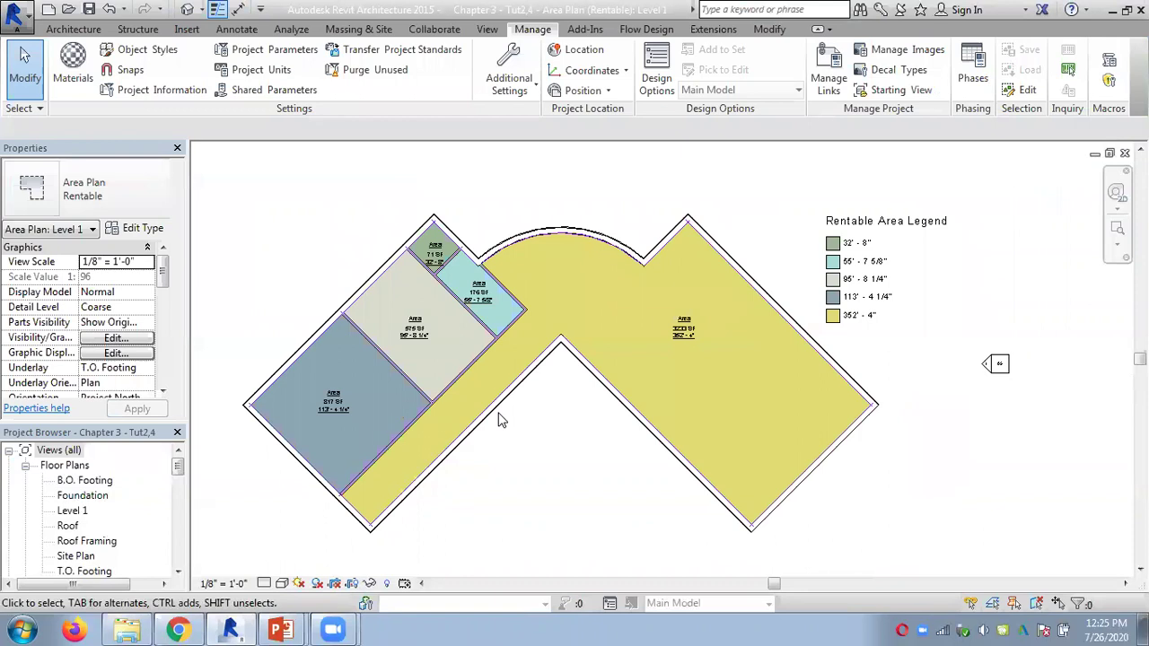
{"action": "middle_click_drag", "start_coordinate": [528, 446], "coordinate": [571, 428]}
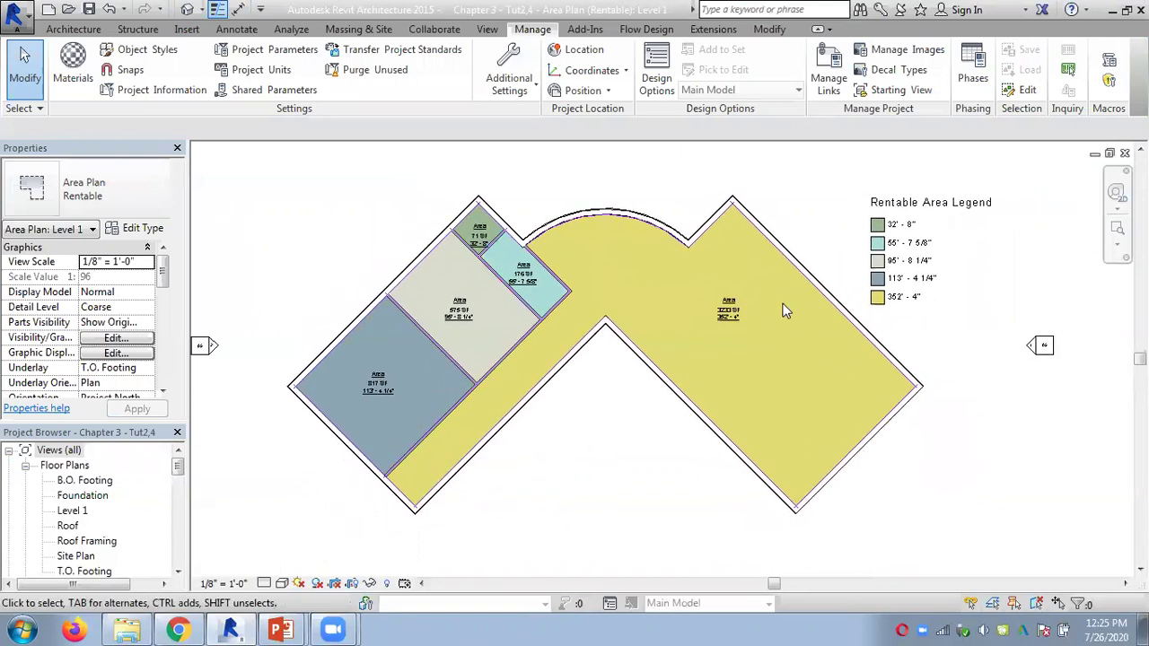
{"action": "left_click", "coordinate": [882, 279]}
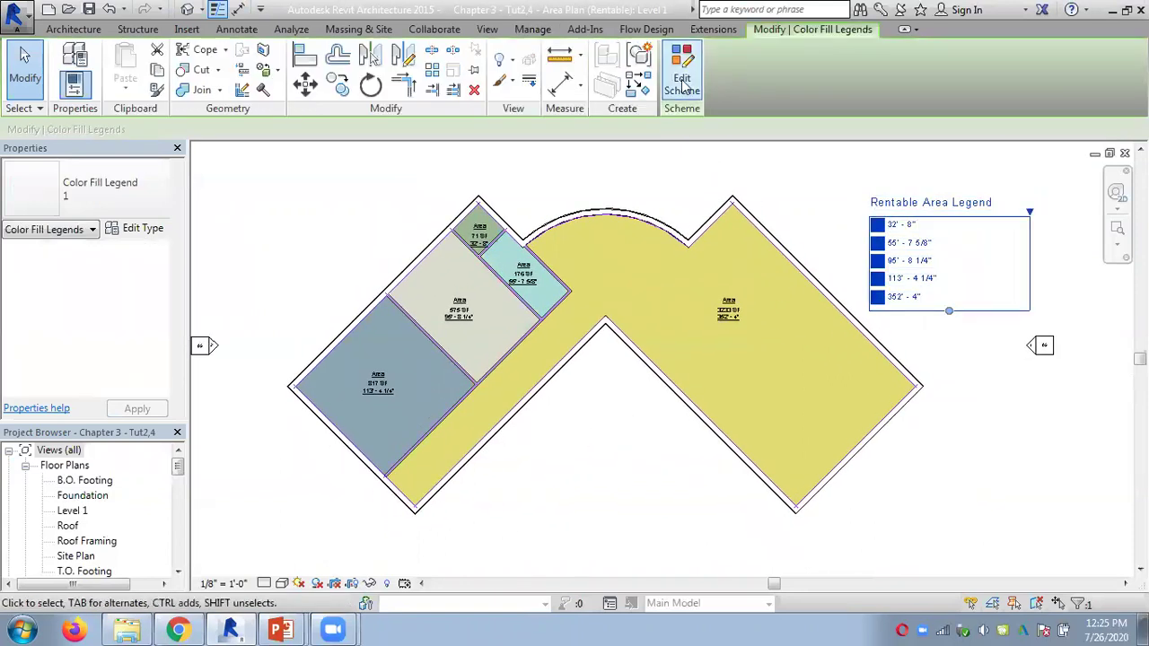
Apply and cancel the Rentable Area color scheme edit, leaving the areas without fills or legend.
{"action": "left_click", "coordinate": [683, 90]}
{"action": "left_click", "coordinate": [611, 442]}
{"action": "left_click", "coordinate": [530, 443]}
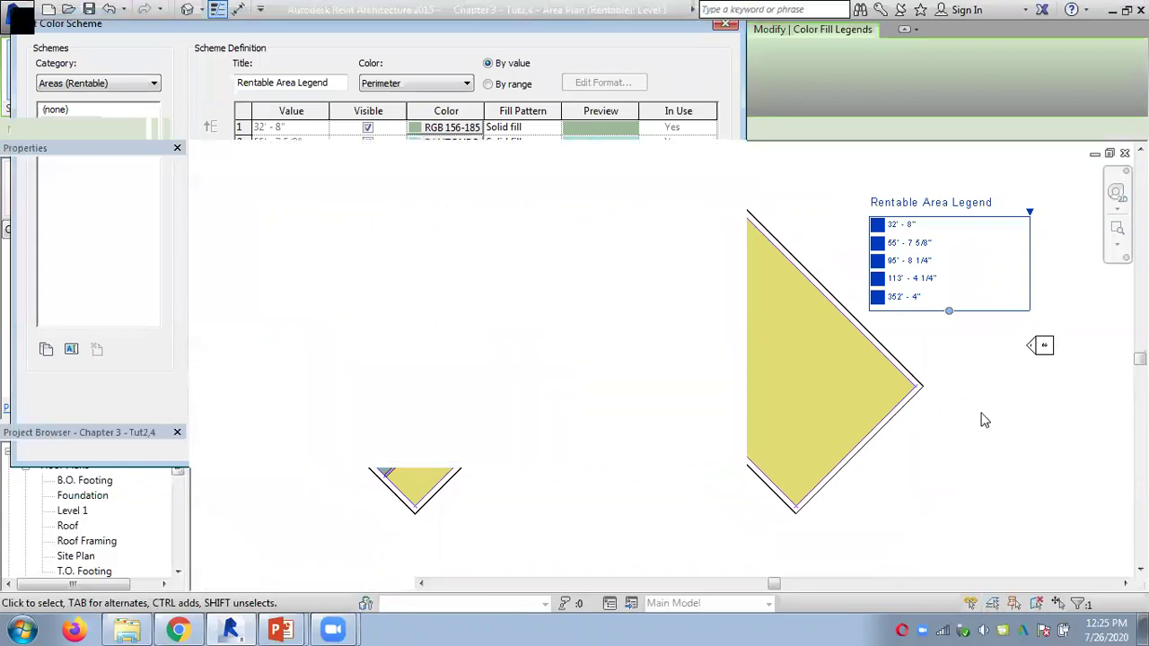
{"action": "left_click", "coordinate": [1014, 411]}
Zoom and pan so the whole Level 1 area plan is centred in view.
{"action": "scroll", "coordinate": [1014, 411], "scroll_direction": "up", "scroll_amount": 1}
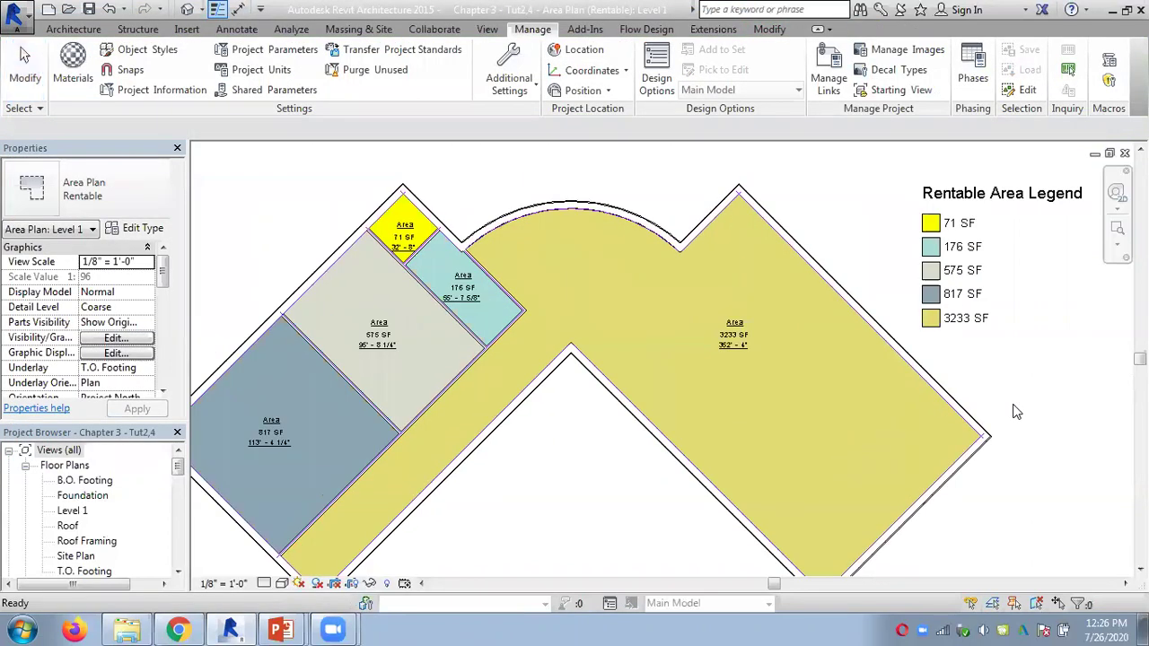
{"action": "scroll", "coordinate": [1014, 410], "scroll_direction": "down", "scroll_amount": 2}
{"action": "scroll", "coordinate": [1014, 410], "scroll_direction": "up", "scroll_amount": 5}
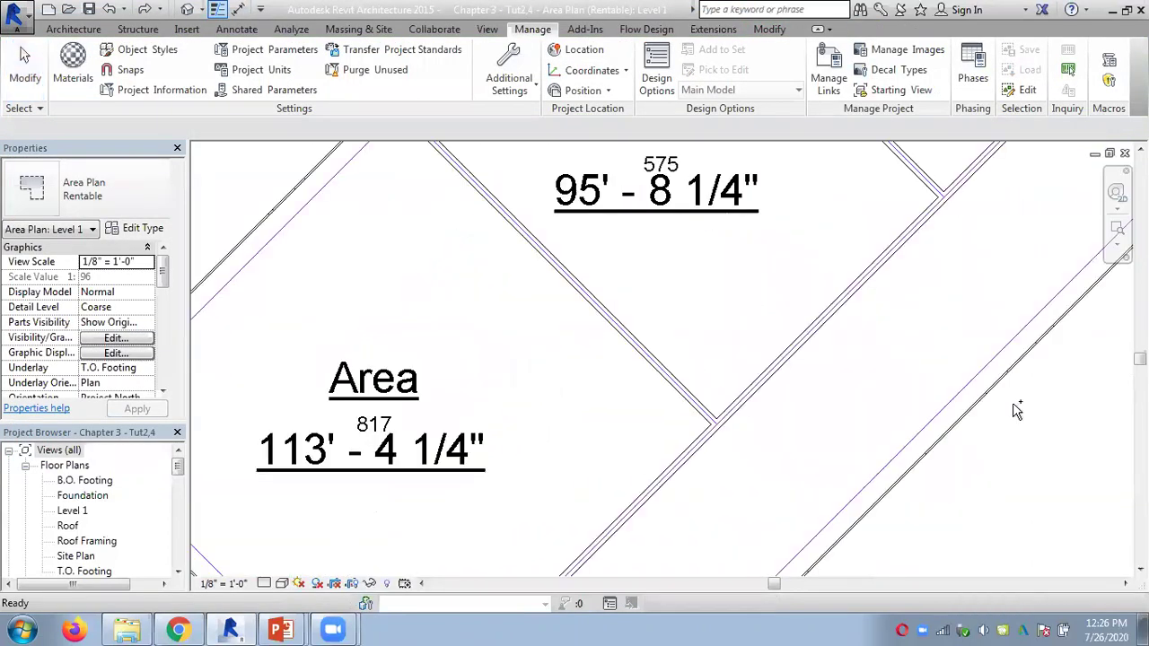
{"action": "scroll", "coordinate": [831, 403], "scroll_direction": "down", "scroll_amount": 5}
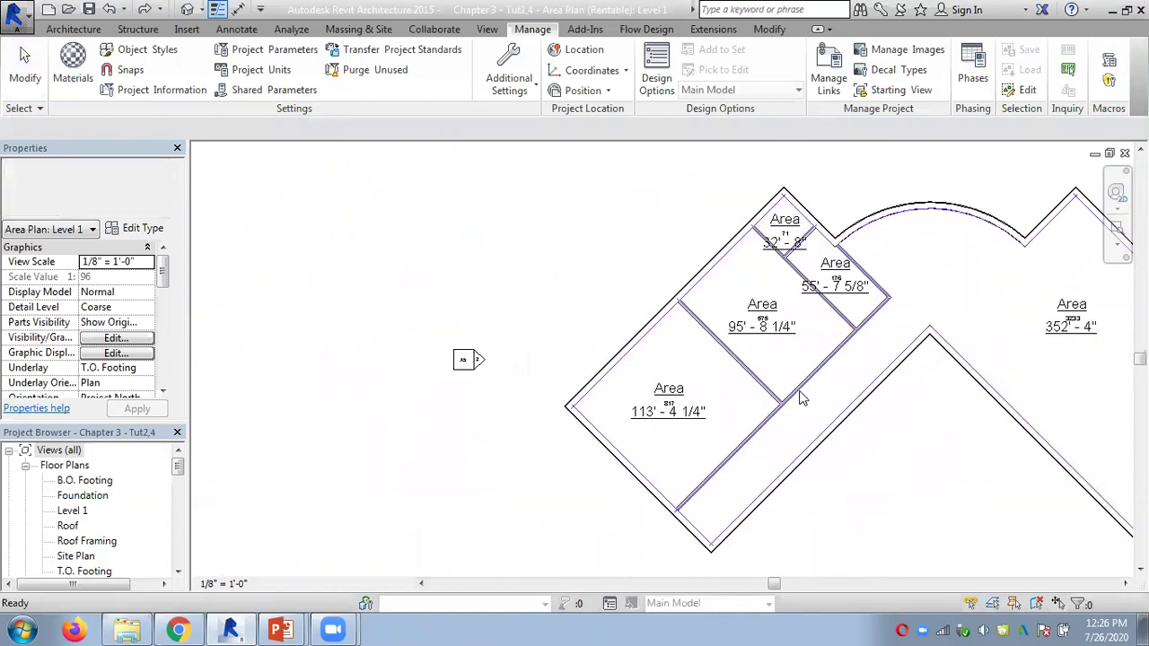
{"action": "scroll", "coordinate": [803, 397], "scroll_direction": "up", "scroll_amount": 5}
{"action": "scroll", "coordinate": [803, 398], "scroll_direction": "down", "scroll_amount": 5}
{"action": "middle_click_drag", "start_coordinate": [802, 397], "coordinate": [580, 403]}
{"action": "scroll", "coordinate": [580, 403], "scroll_direction": "up", "scroll_amount": 1}
{"action": "scroll", "coordinate": [655, 384], "scroll_direction": "up", "scroll_amount": 2}
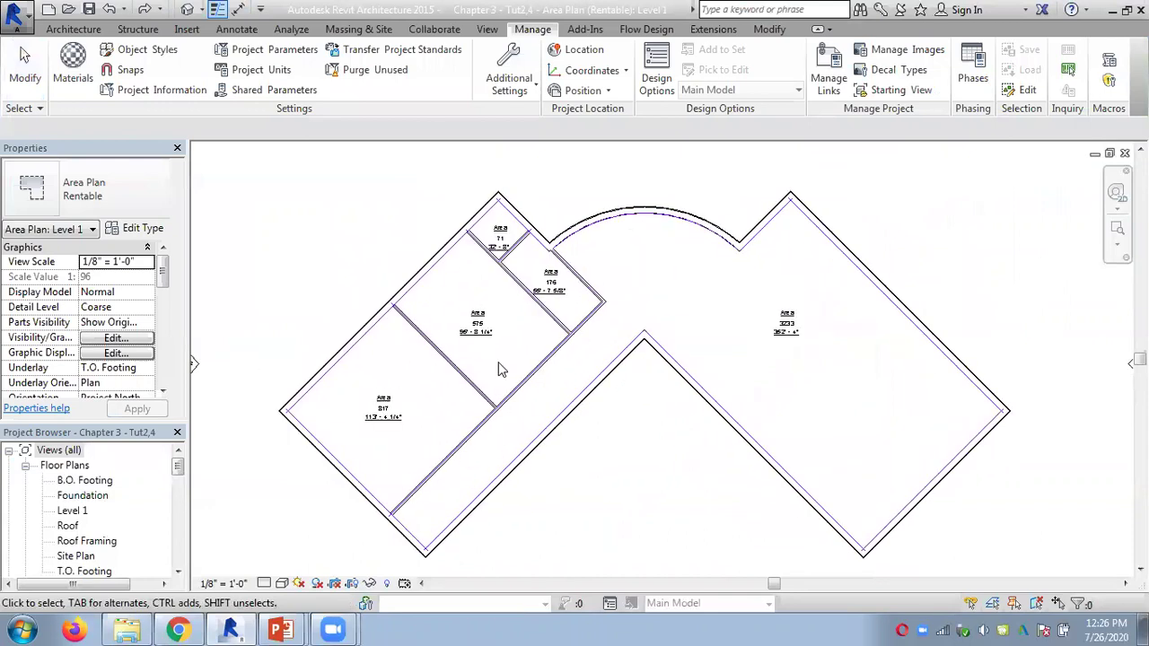
{"action": "left_click", "coordinate": [227, 32]}
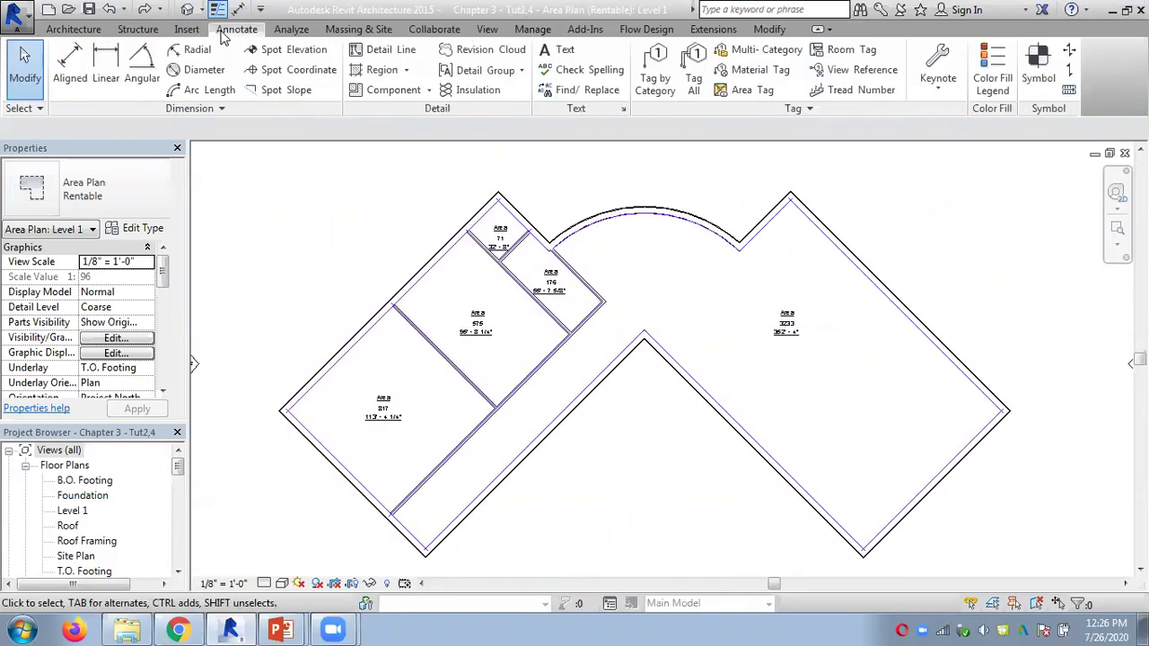
Place a color fill legend at the plan's top right using the Rentable Area scheme.
{"action": "left_click", "coordinate": [992, 79]}
{"action": "left_click", "coordinate": [682, 380]}
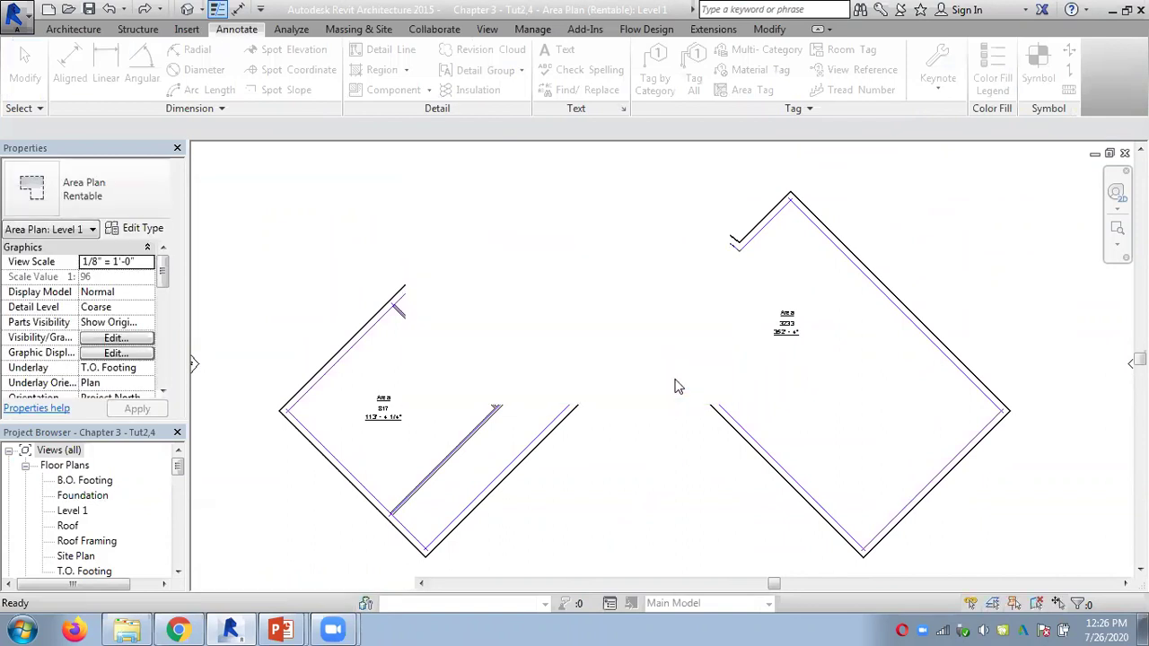
{"action": "left_click", "coordinate": [860, 186]}
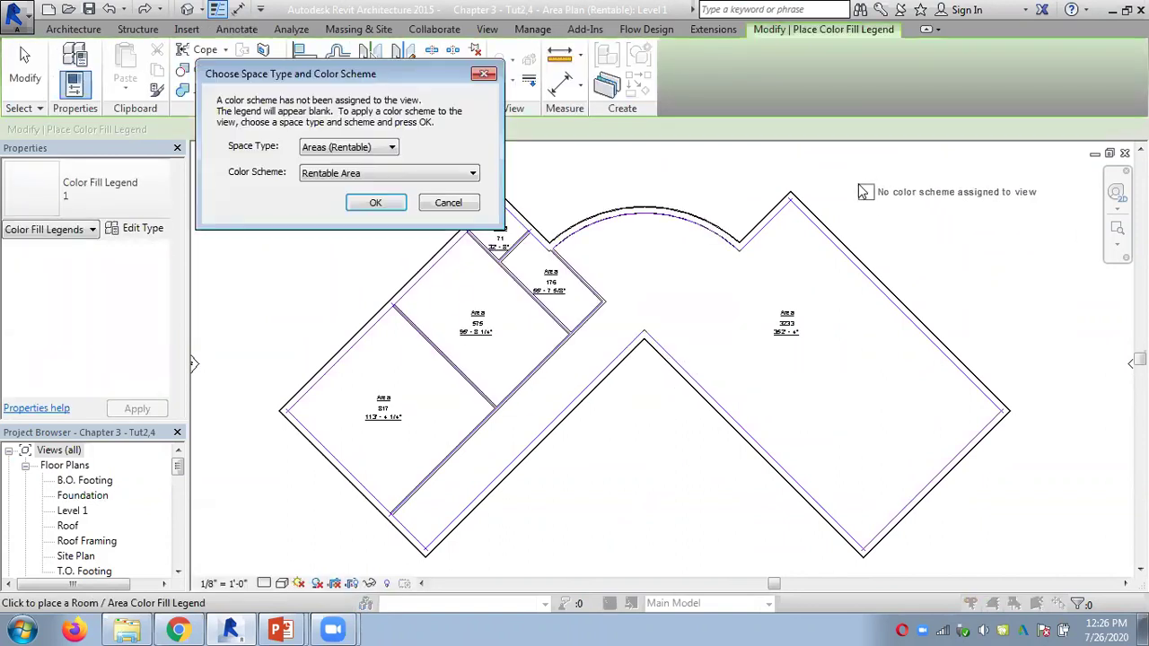
{"action": "left_click", "coordinate": [344, 177]}
{"action": "left_click", "coordinate": [344, 177]}
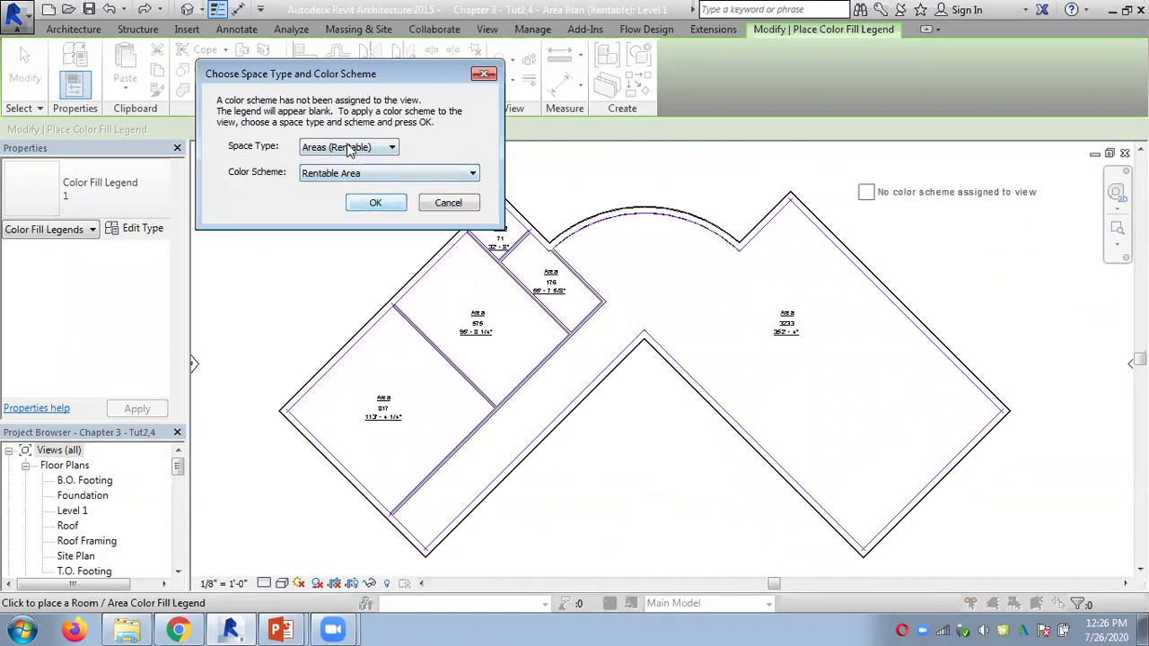
{"action": "left_click", "coordinate": [363, 205]}
Color the scheme by Area, so the legend lists 71, 176, 575, 817 and 3233.
{"action": "left_click", "coordinate": [931, 192]}
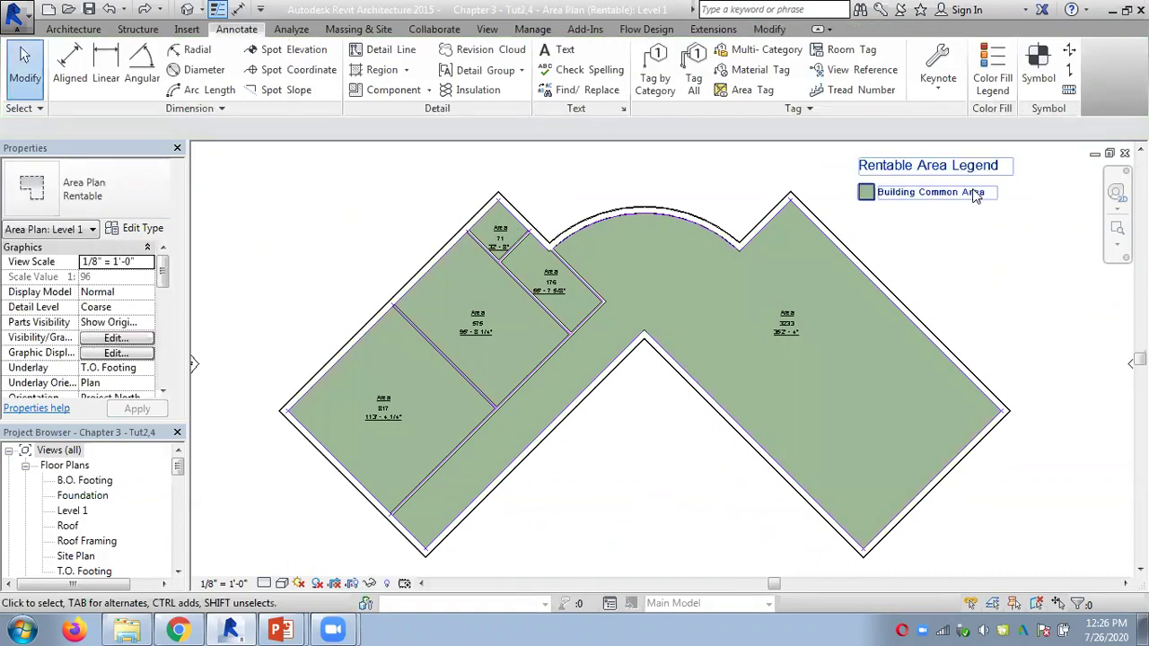
{"action": "left_click", "coordinate": [679, 83]}
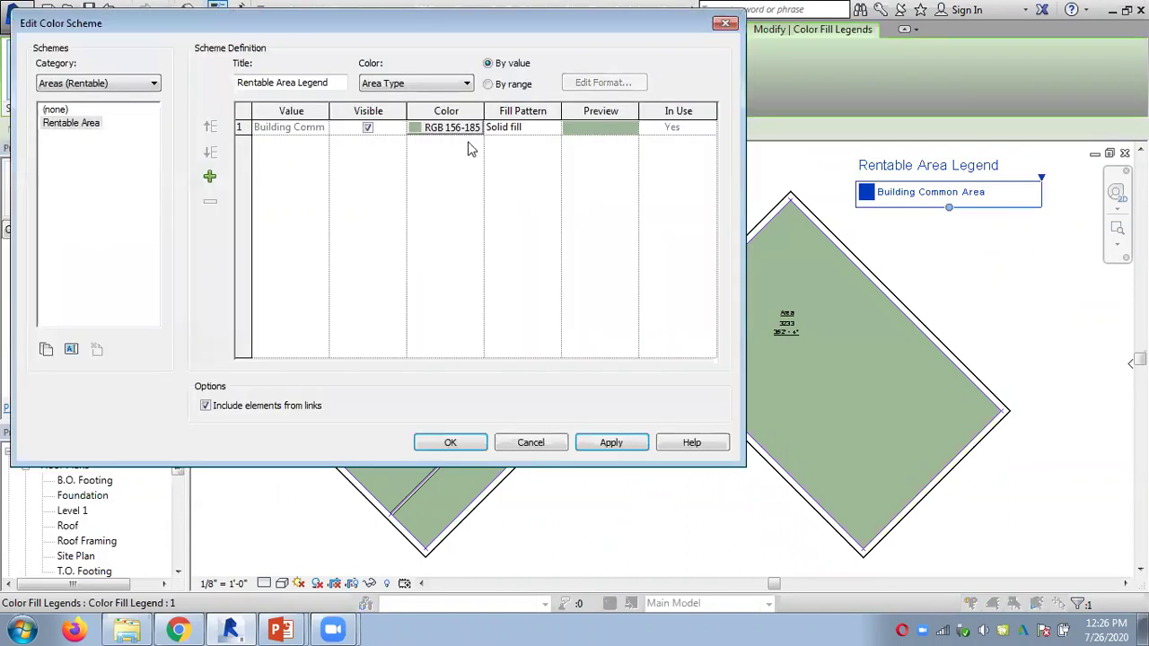
{"action": "left_click", "coordinate": [383, 83]}
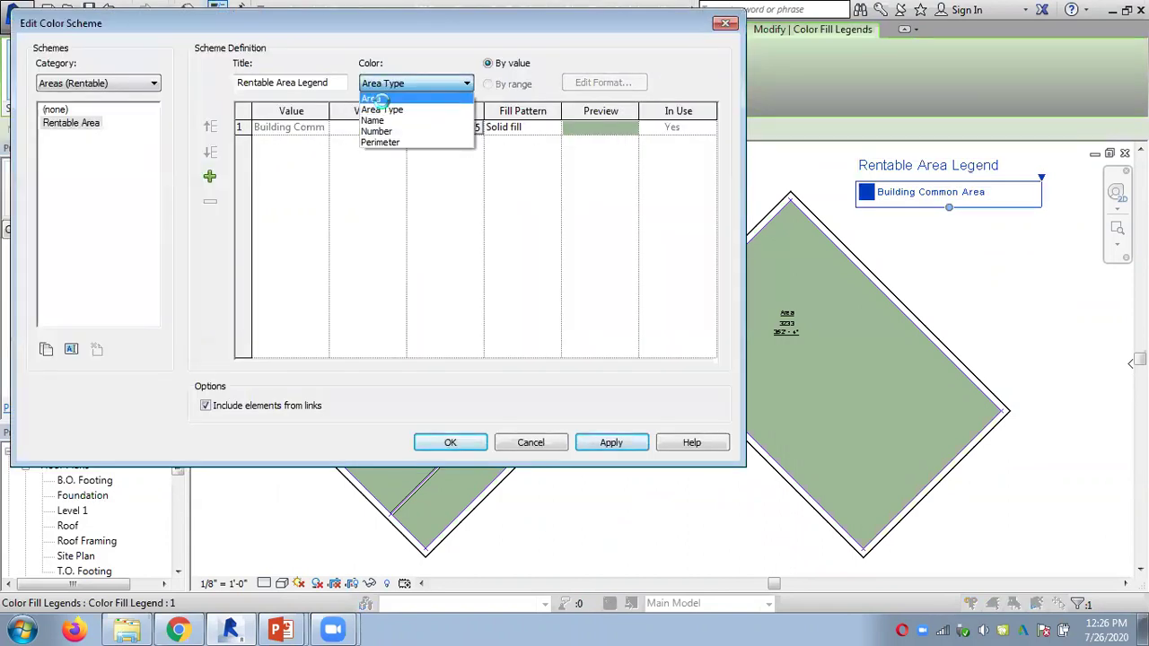
{"action": "left_click", "coordinate": [384, 97]}
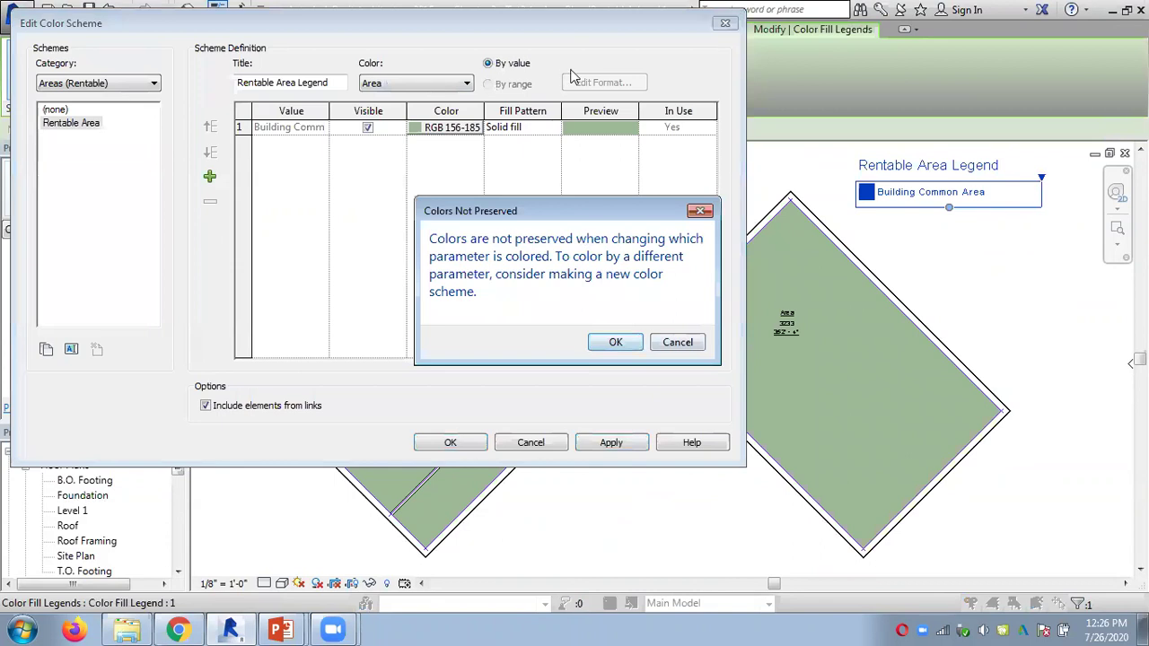
{"action": "left_click", "coordinate": [619, 342]}
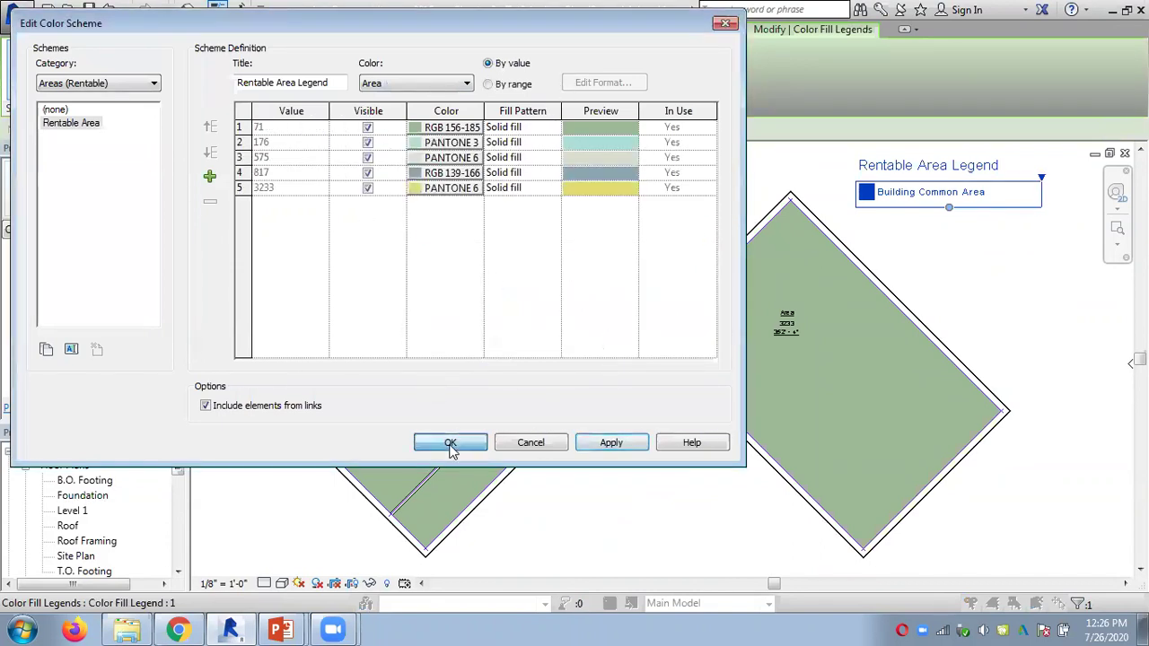
{"action": "left_click", "coordinate": [450, 444]}
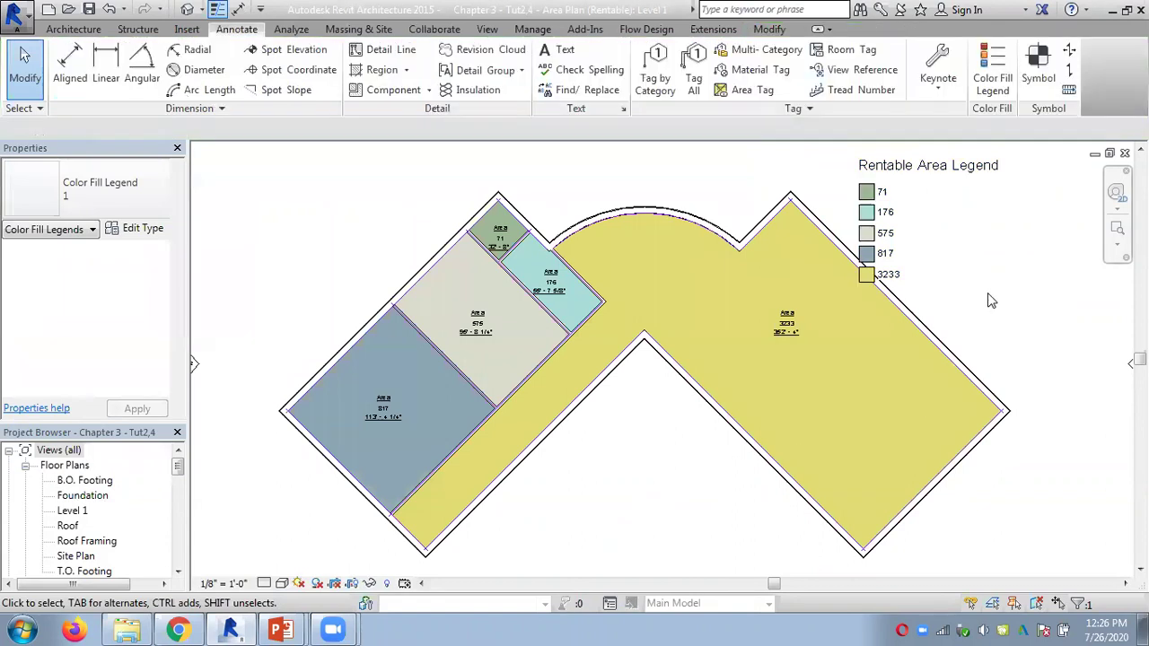
Pan the plan left to bring the Rentable Area Legend into view.
{"action": "scroll", "coordinate": [987, 299], "scroll_direction": "down", "scroll_amount": 2}
{"action": "middle_click_drag", "start_coordinate": [989, 305], "coordinate": [853, 259]}
{"action": "left_click", "coordinate": [906, 205]}
{"action": "left_click", "coordinate": [736, 187]}
{"action": "scroll", "coordinate": [625, 361], "scroll_direction": "up", "scroll_amount": 2}
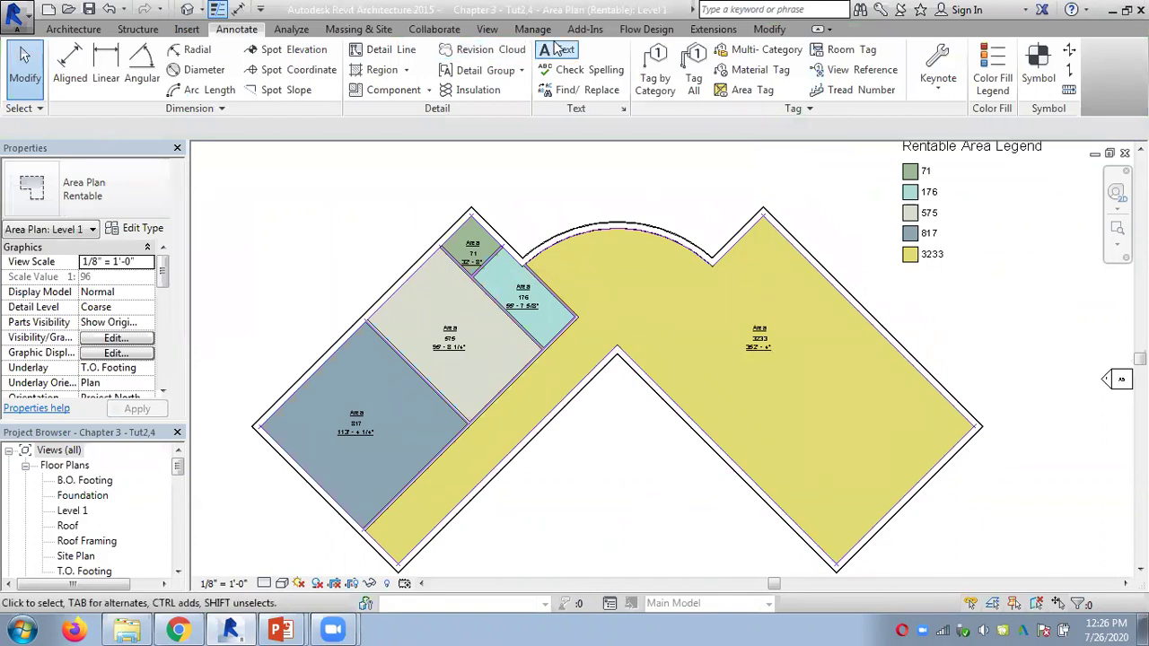
Set the Area unit symbol back to SF so the legend reads 71 SF through 3233 SF.
{"action": "left_click", "coordinate": [525, 31]}
{"action": "left_click", "coordinate": [257, 70]}
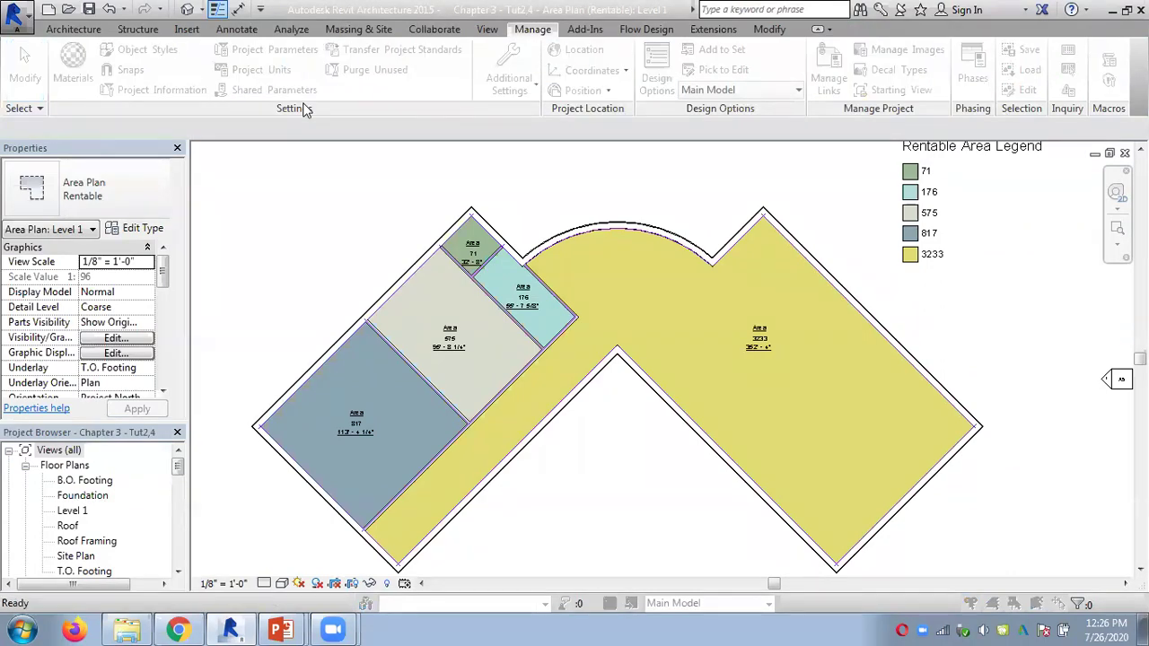
{"action": "left_click", "coordinate": [631, 204]}
{"action": "left_click", "coordinate": [141, 252]}
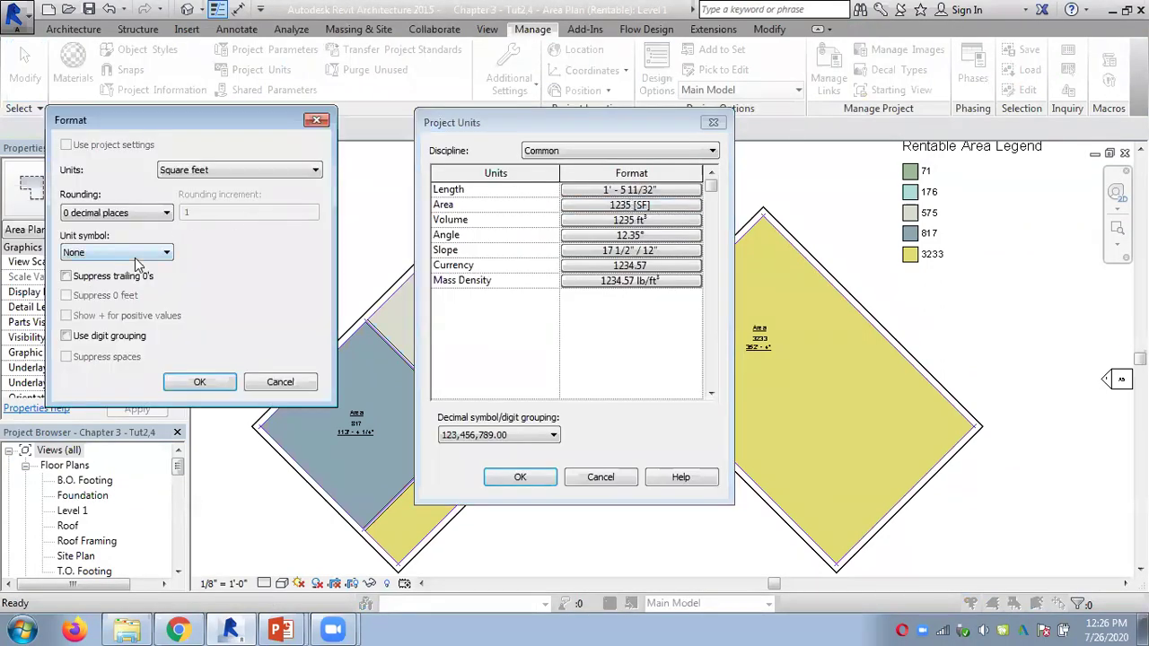
{"action": "left_click", "coordinate": [70, 278]}
{"action": "left_click", "coordinate": [199, 381]}
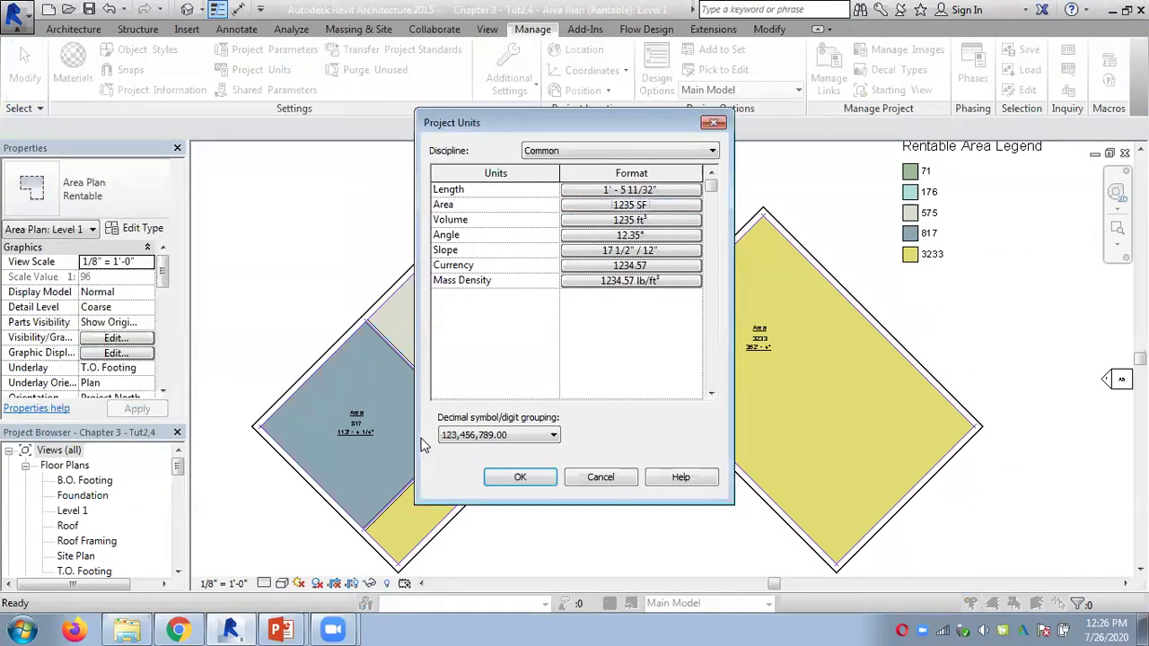
{"action": "left_click", "coordinate": [518, 478]}
{"action": "scroll", "coordinate": [402, 386], "scroll_direction": "up", "scroll_amount": 5}
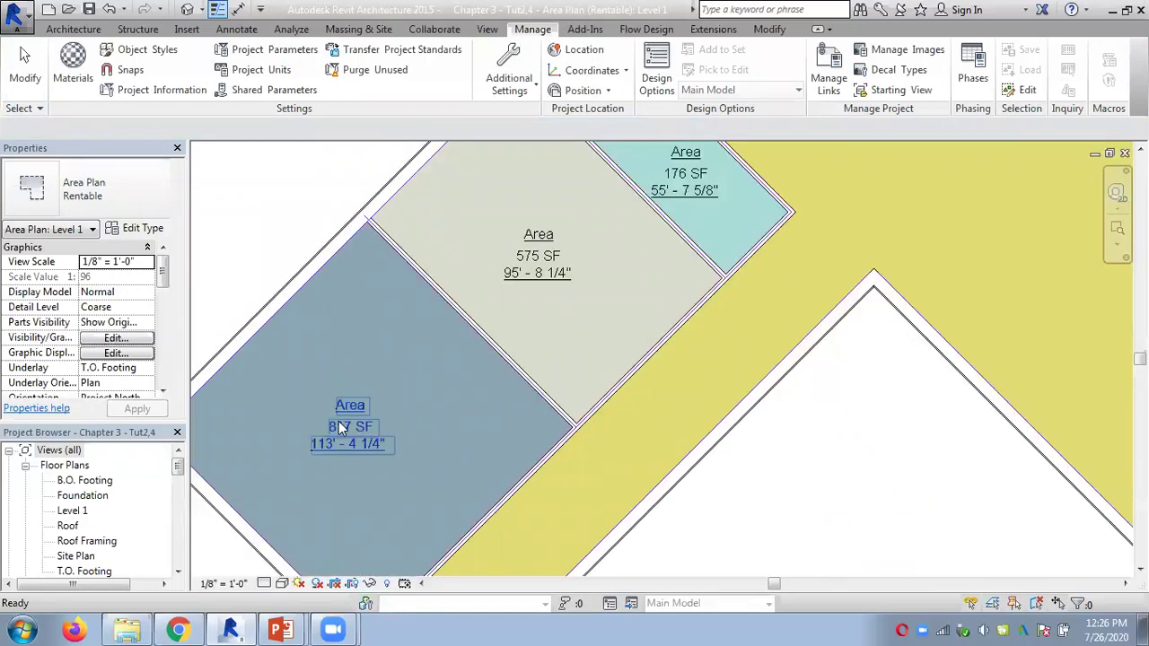
{"action": "scroll", "coordinate": [402, 386], "scroll_direction": "down", "scroll_amount": 5}
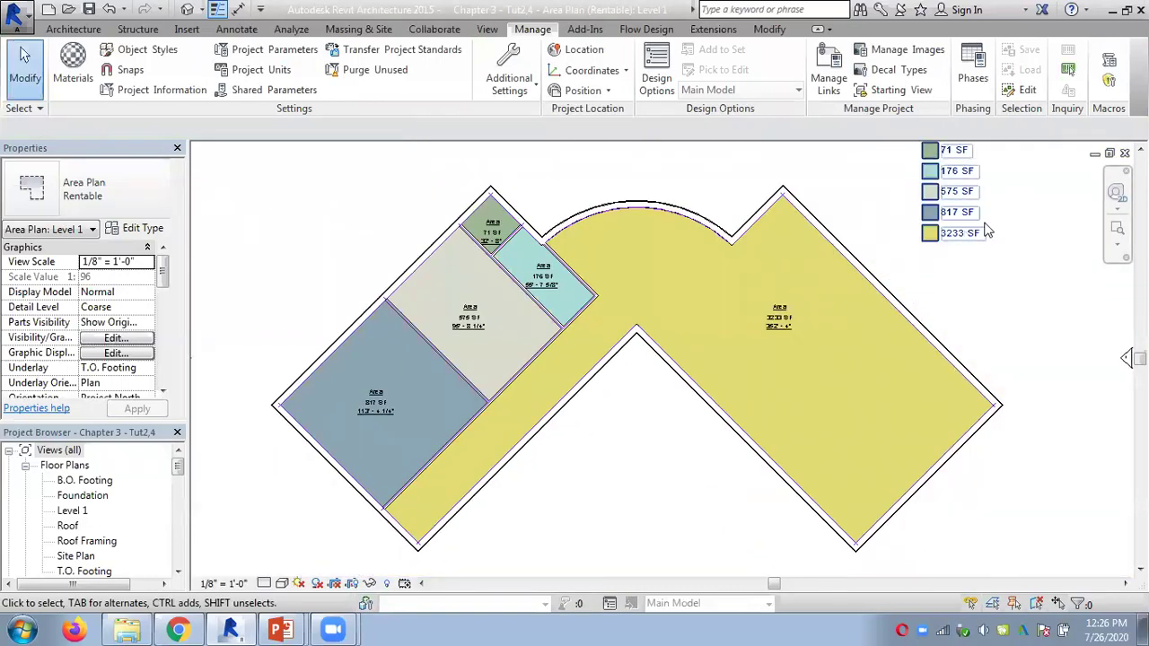
{"action": "middle_click_drag", "start_coordinate": [1016, 297], "coordinate": [963, 341]}
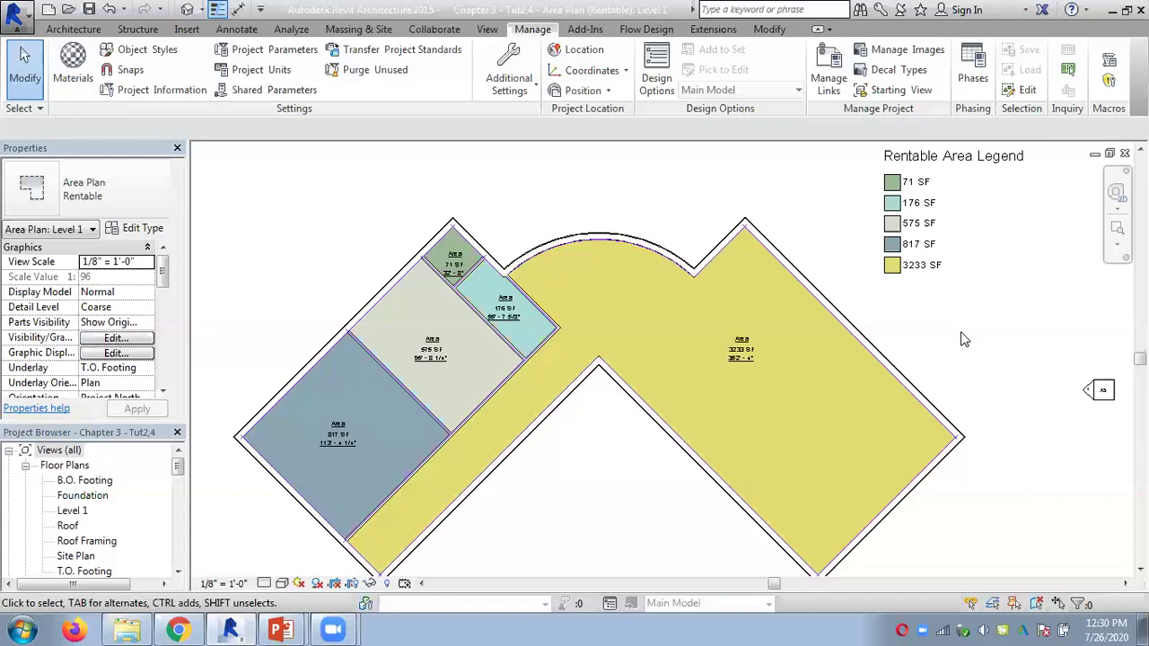
Select the Rentable Area Legend and open its colour scheme for editing.
{"action": "left_click", "coordinate": [936, 273]}
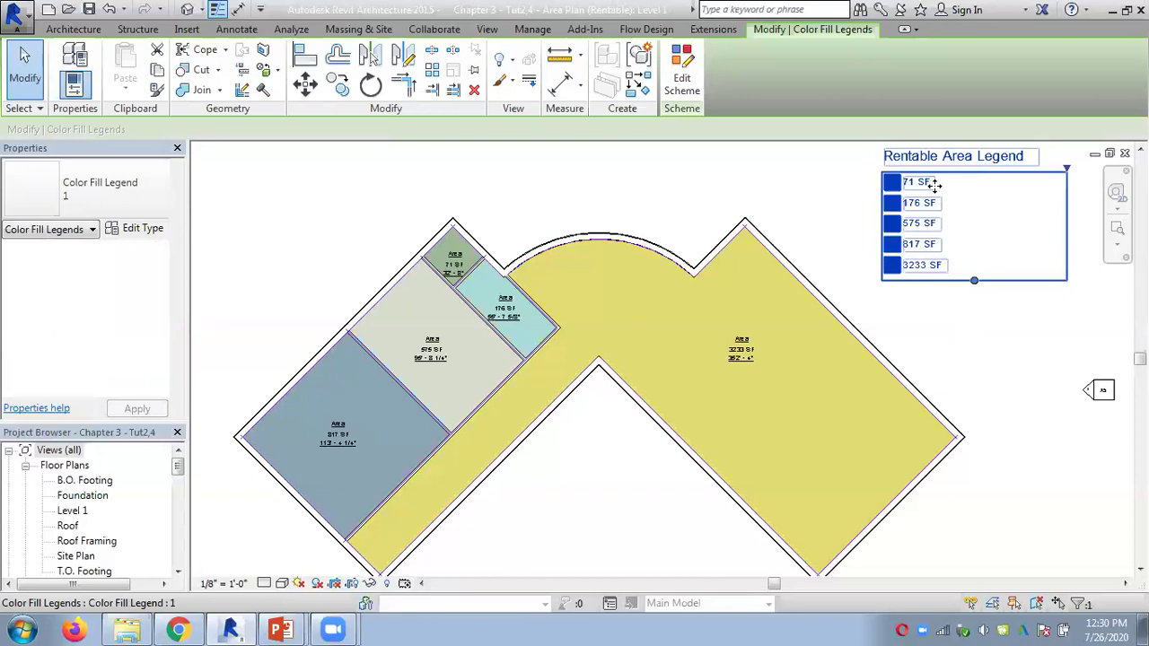
{"action": "left_click", "coordinate": [680, 82]}
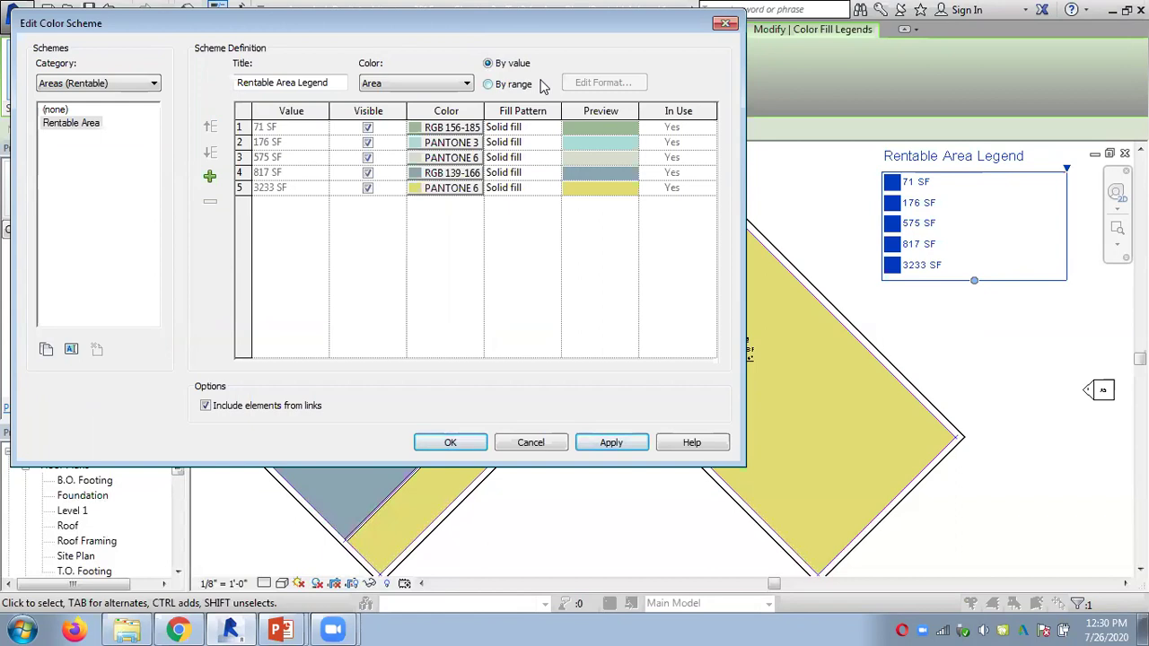
Switch the Rentable Area colour scheme to By range and apply it.
{"action": "left_click", "coordinate": [488, 85]}
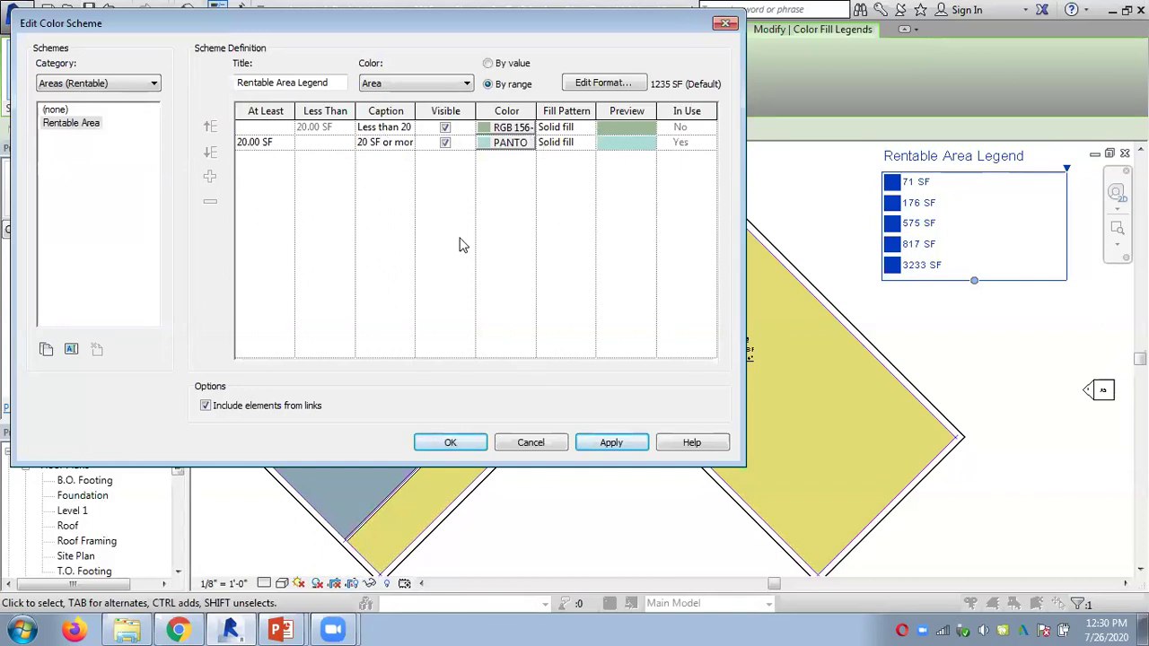
{"action": "left_click", "coordinate": [451, 440]}
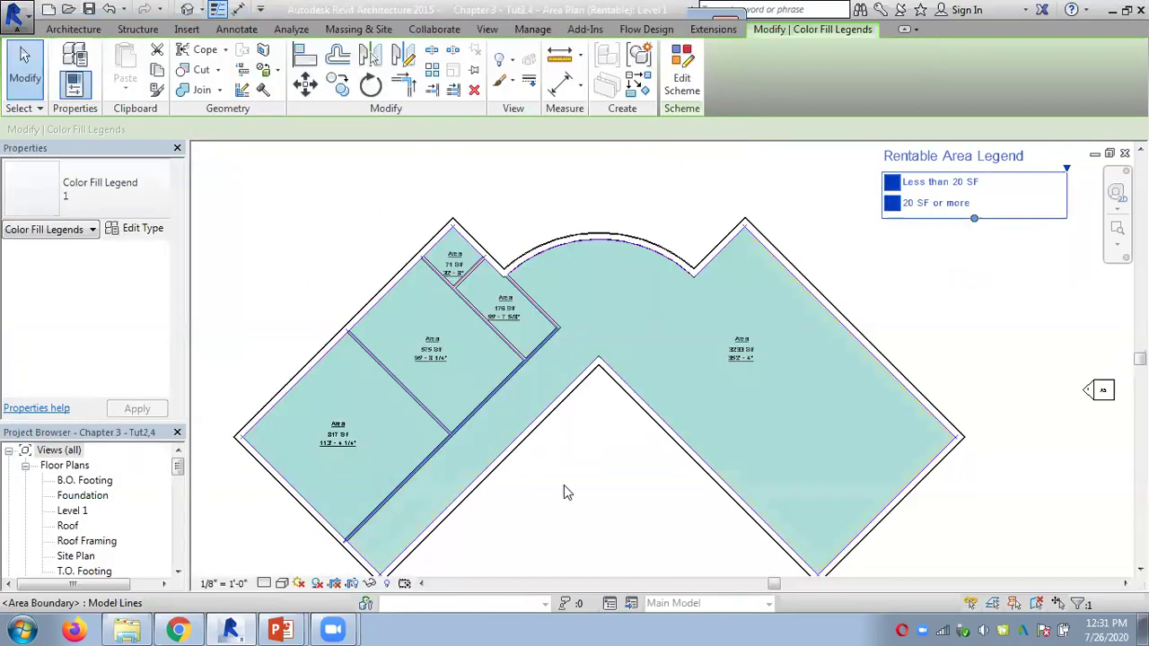
{"action": "left_click", "coordinate": [894, 203]}
Reopen the colour scheme and add four more range rows.
{"action": "left_click", "coordinate": [682, 76]}
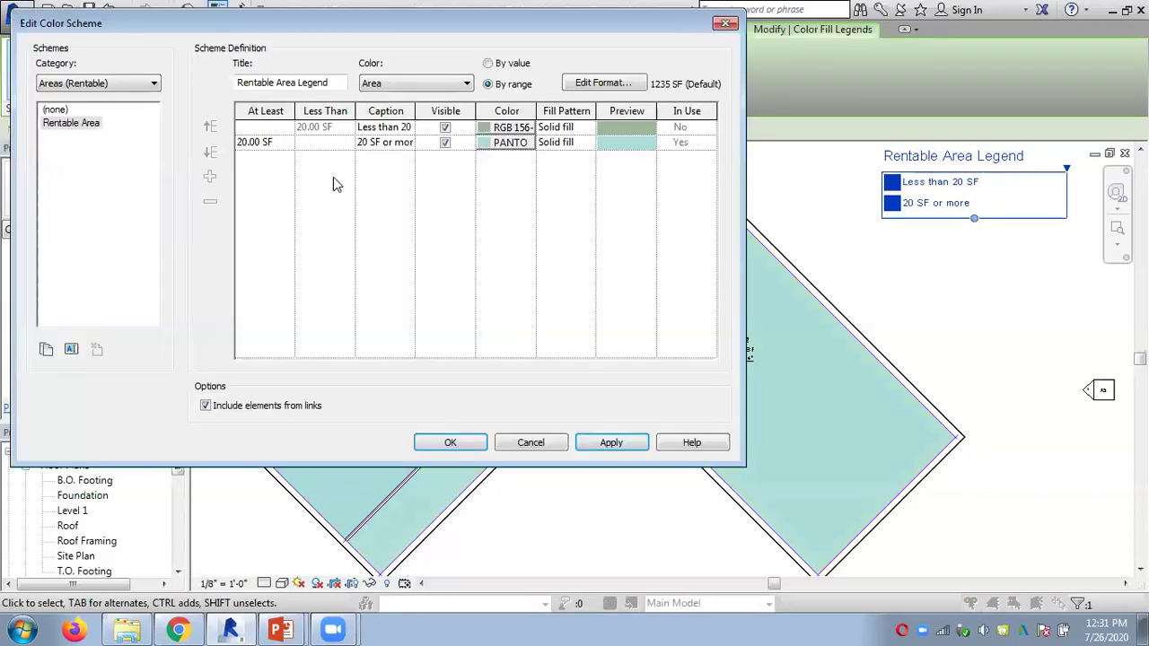
{"action": "left_click", "coordinate": [211, 177]}
{"action": "left_click", "coordinate": [211, 178]}
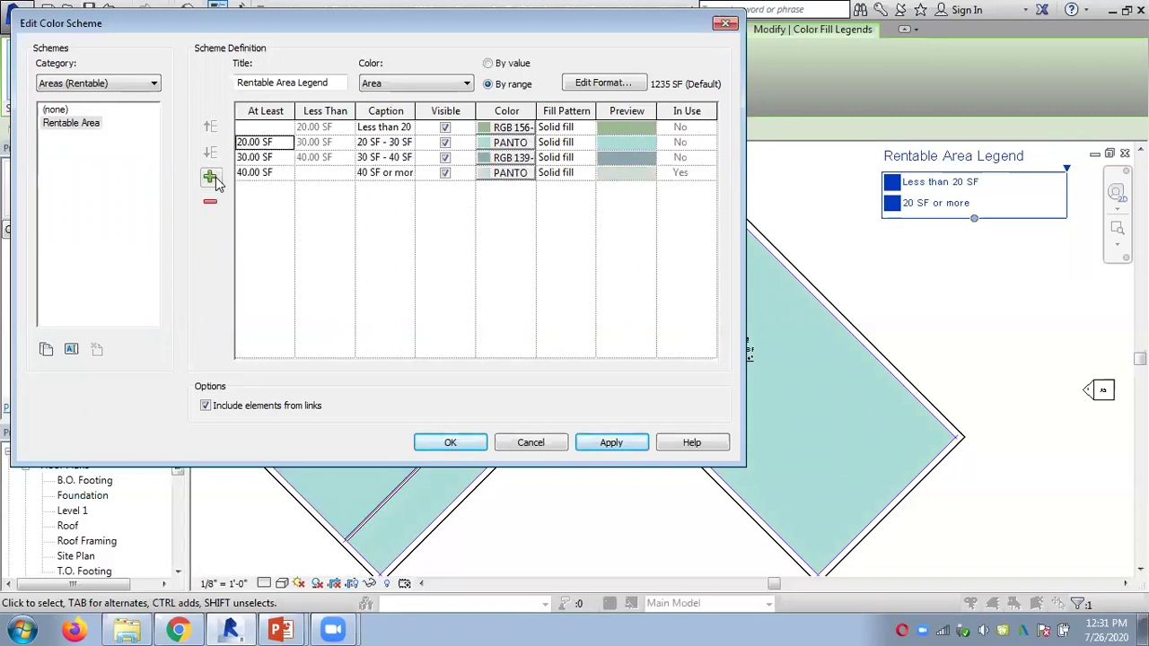
{"action": "left_click", "coordinate": [212, 178]}
{"action": "left_click", "coordinate": [211, 178]}
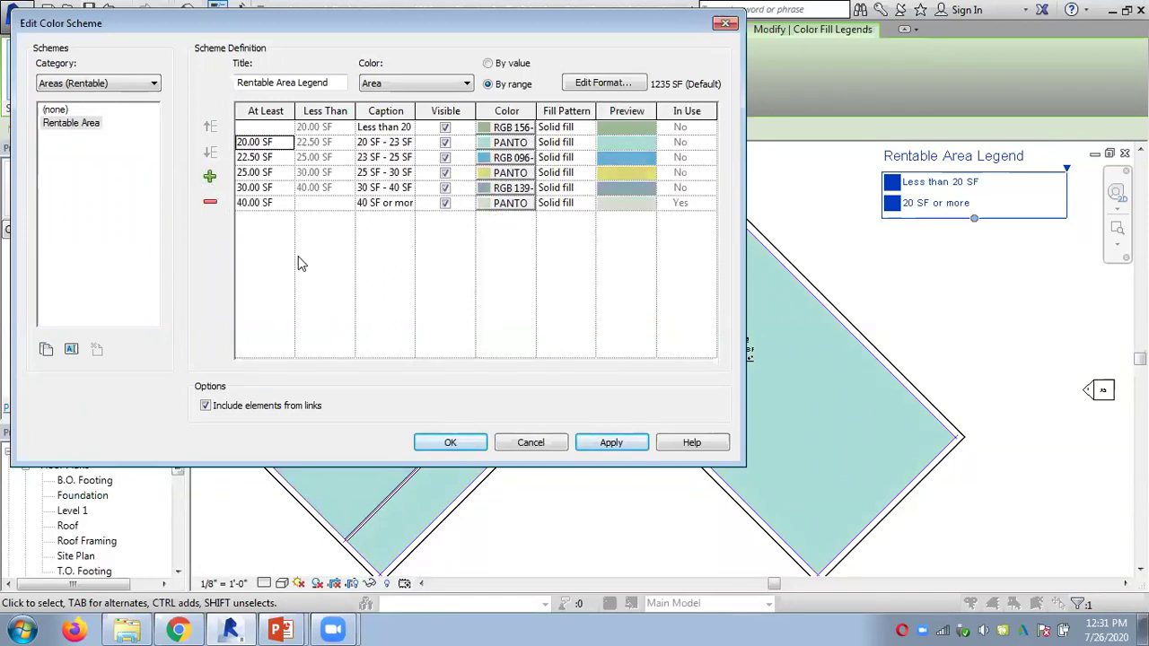
Set the upper range bounds to 1000, 500 and 250 SF.
{"action": "left_click", "coordinate": [241, 203]}
{"action": "left_click_drag", "start_coordinate": [238, 203], "coordinate": [243, 203]}
{"action": "type", "text": "100"}
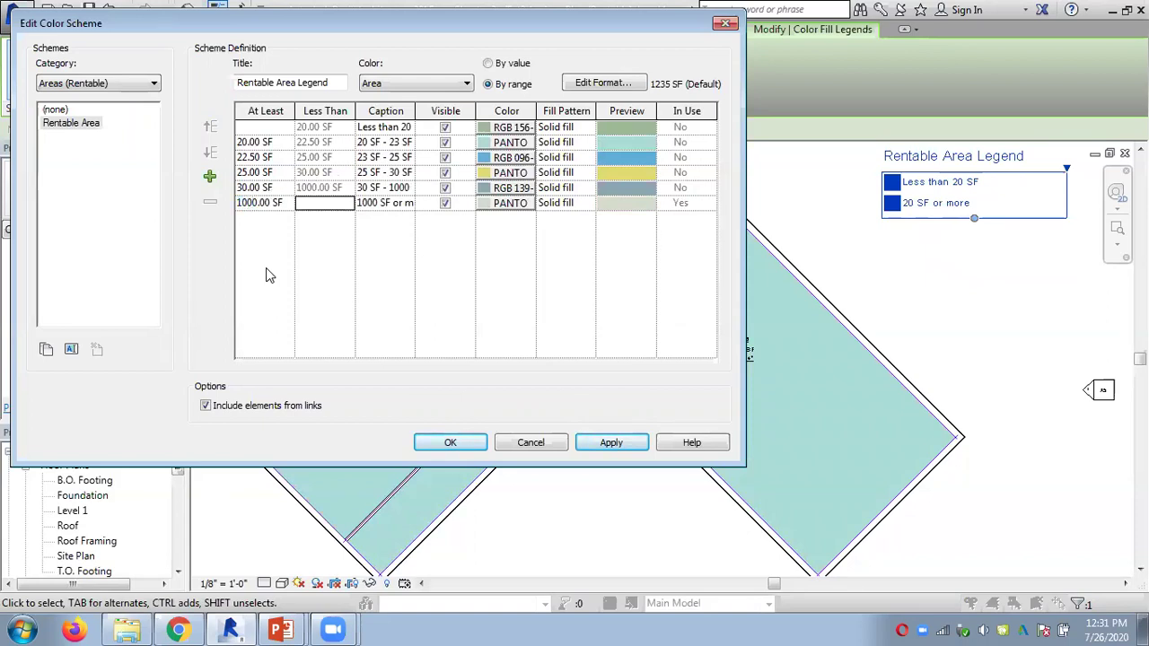
{"action": "left_click", "coordinate": [242, 187]}
{"action": "left_click_drag", "start_coordinate": [236, 186], "coordinate": [243, 187]}
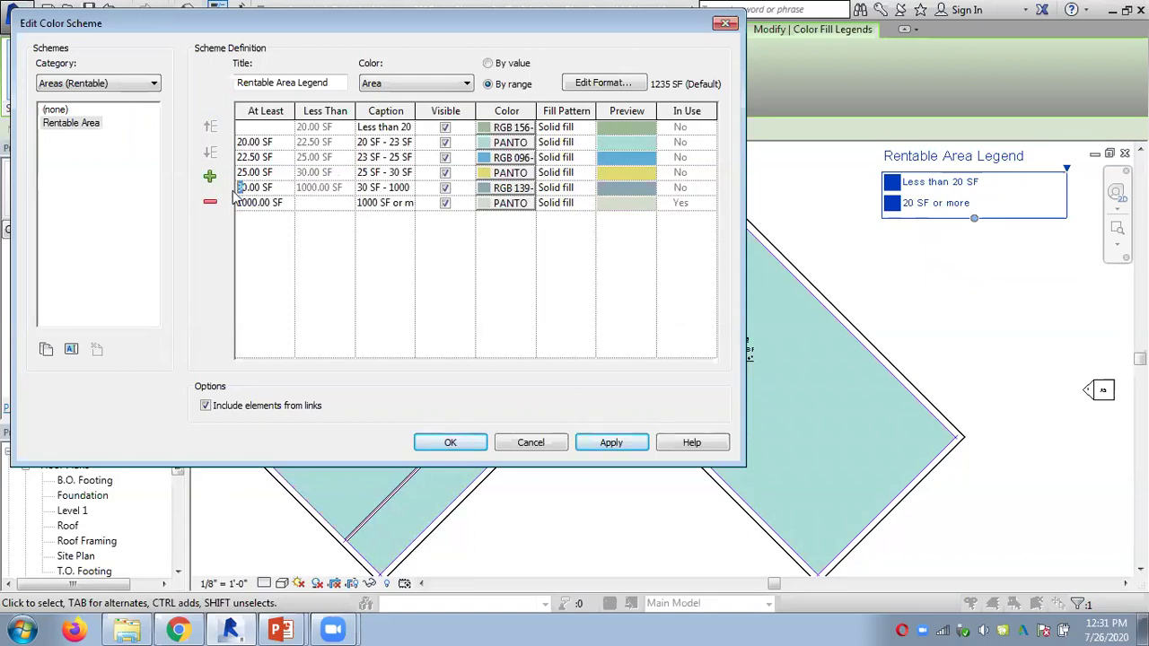
{"action": "type", "text": "50"}
{"action": "left_click", "coordinate": [248, 172]}
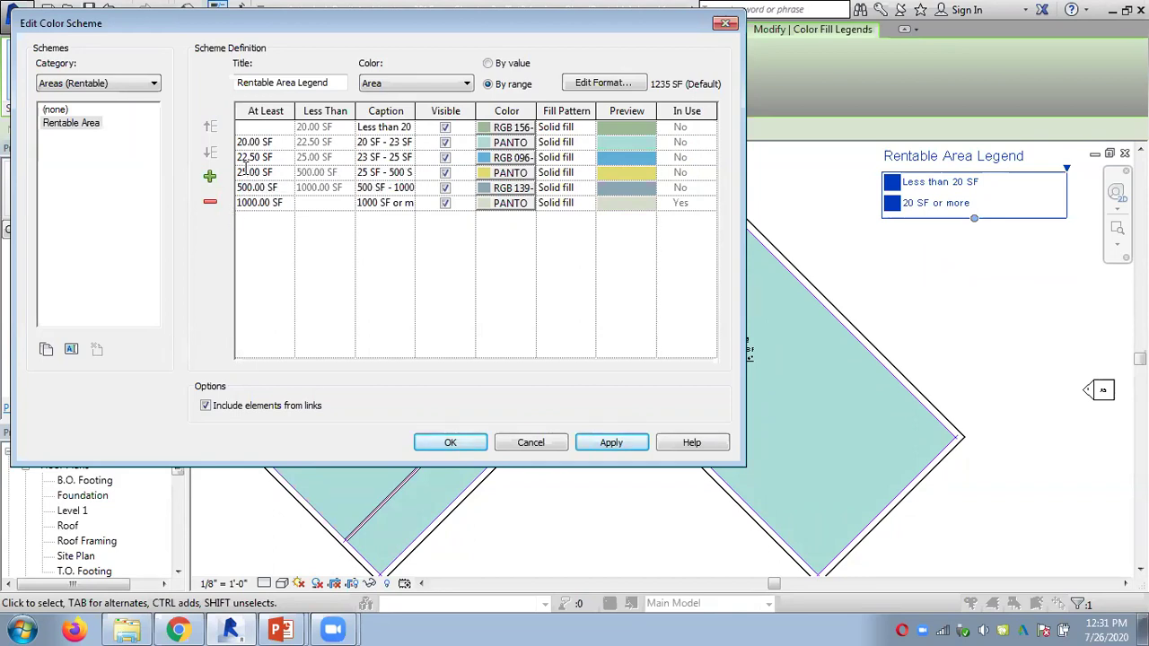
{"action": "type", "text": "0"}
{"action": "key", "text": "Tab"}
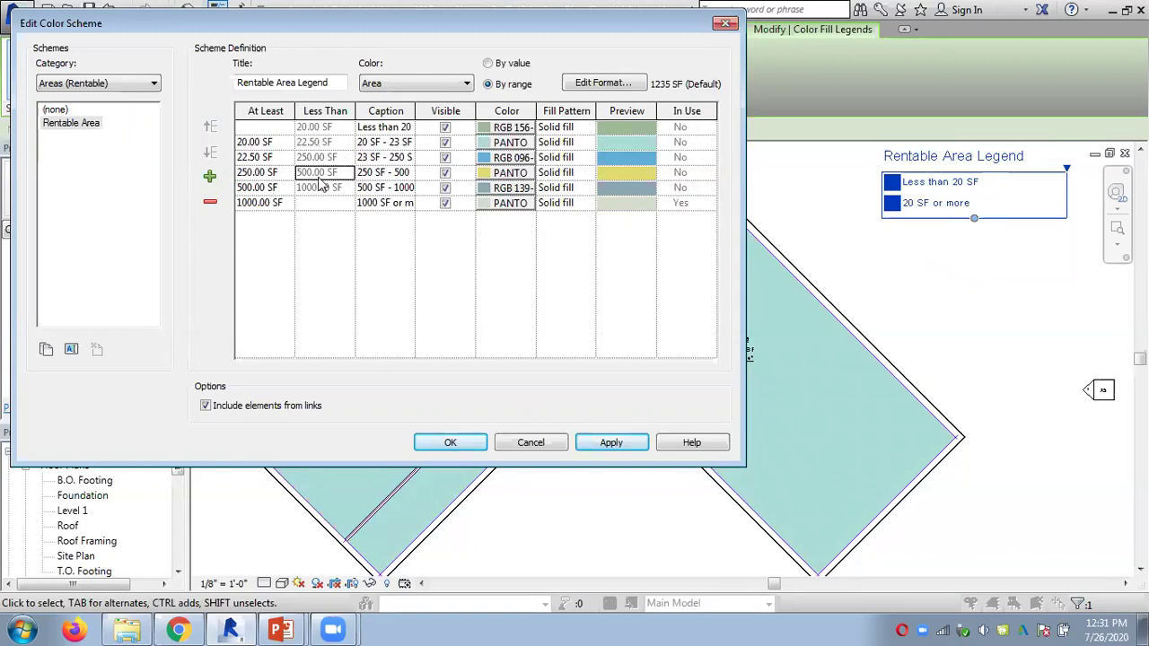
Set the lower range bounds to 100.50 and 50 SF and apply the ranges.
{"action": "left_click", "coordinate": [245, 157]}
{"action": "left_click", "coordinate": [246, 157]}
{"action": "key", "text": "BackSpace"}
{"action": "key", "text": "BackSpace"}
{"action": "type", "text": "100"}
{"action": "key", "text": "Tab"}
{"action": "left_click", "coordinate": [238, 142]}
{"action": "type", "text": "50"}
{"action": "key", "text": "Tab"}
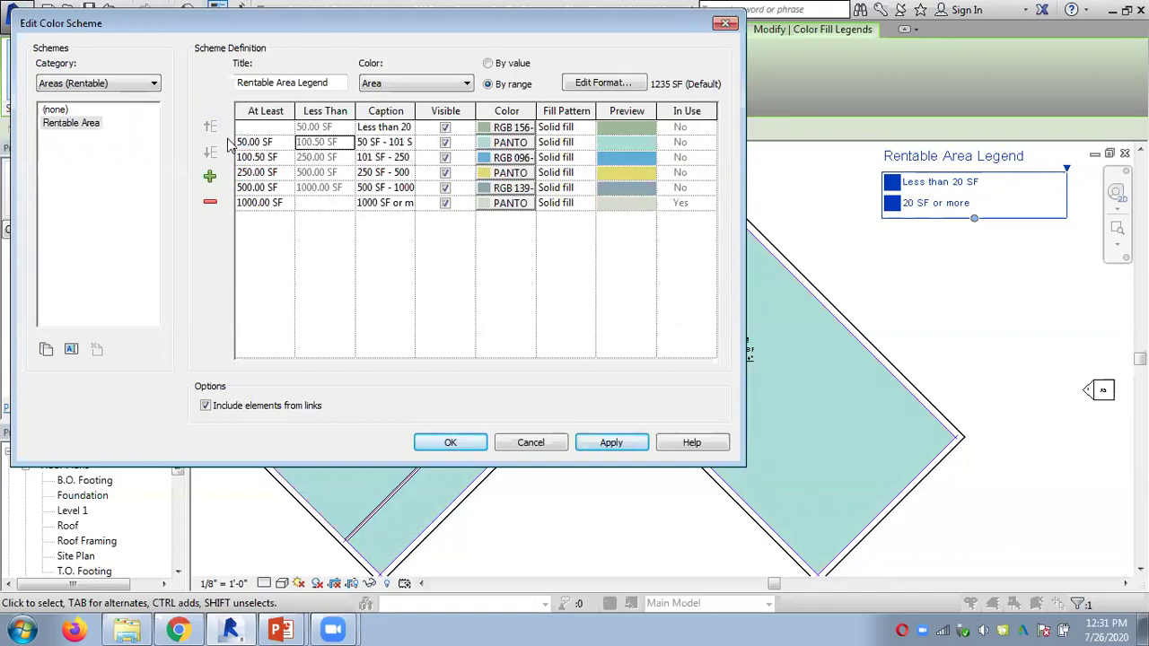
{"action": "left_click", "coordinate": [242, 140]}
{"action": "left_click_drag", "start_coordinate": [242, 141], "coordinate": [222, 150]}
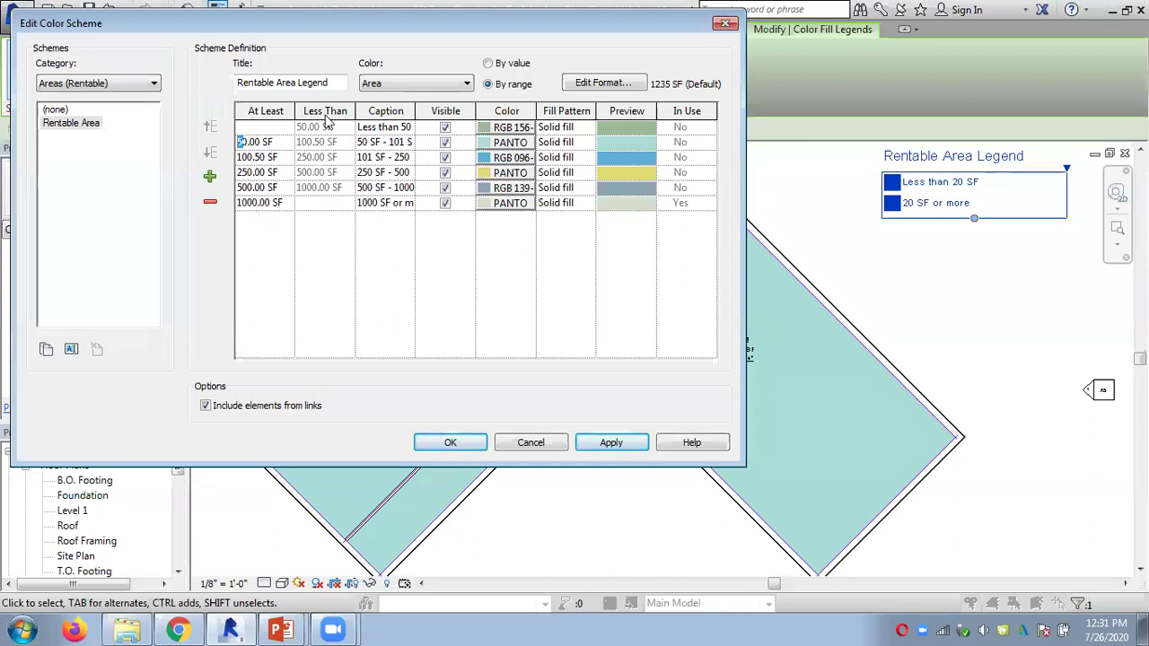
{"action": "left_click", "coordinate": [451, 443]}
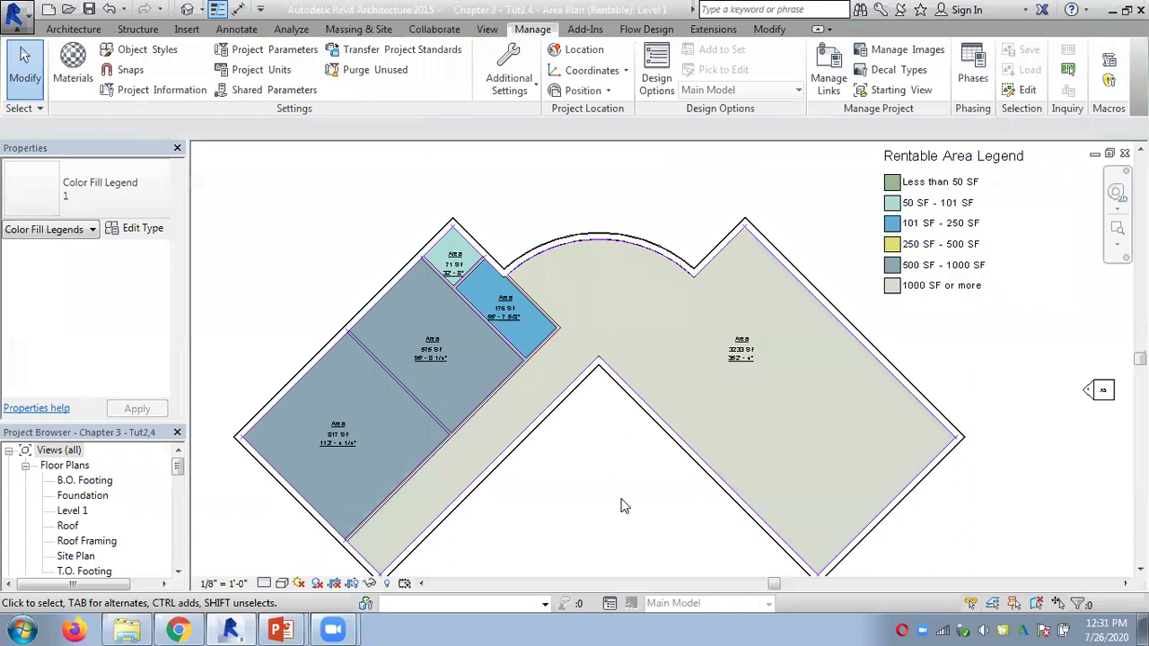
Deselect, then reselect the Rentable Area Legend and reopen its colour scheme.
{"action": "left_click", "coordinate": [626, 507]}
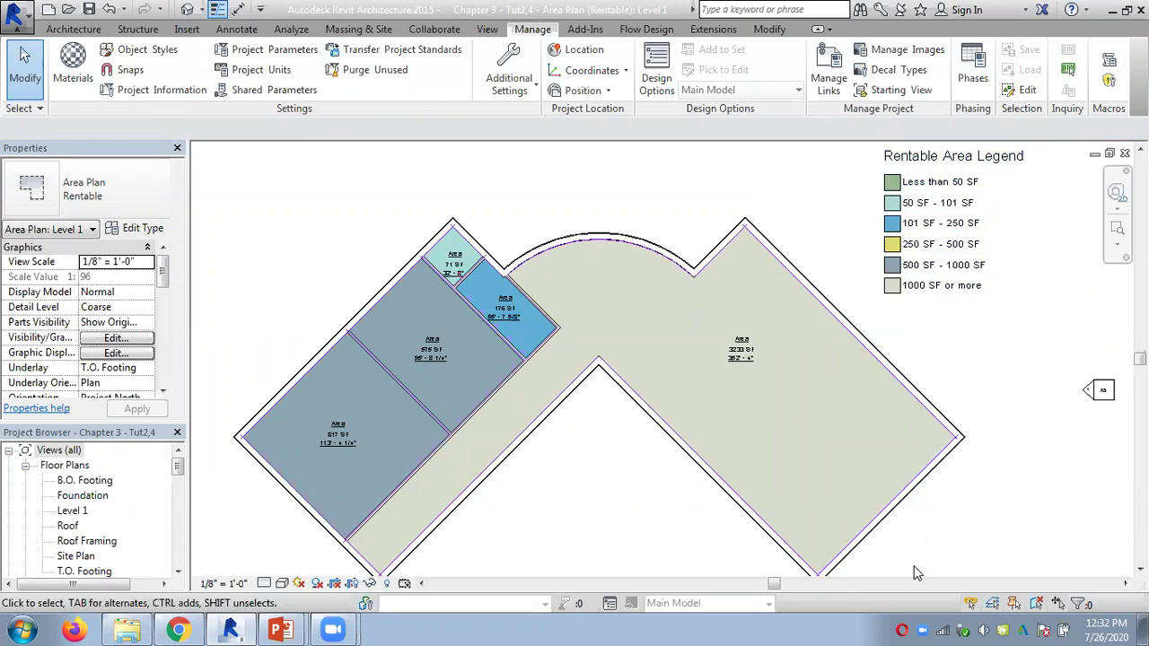
{"action": "left_click", "coordinate": [915, 282]}
{"action": "left_click", "coordinate": [682, 72]}
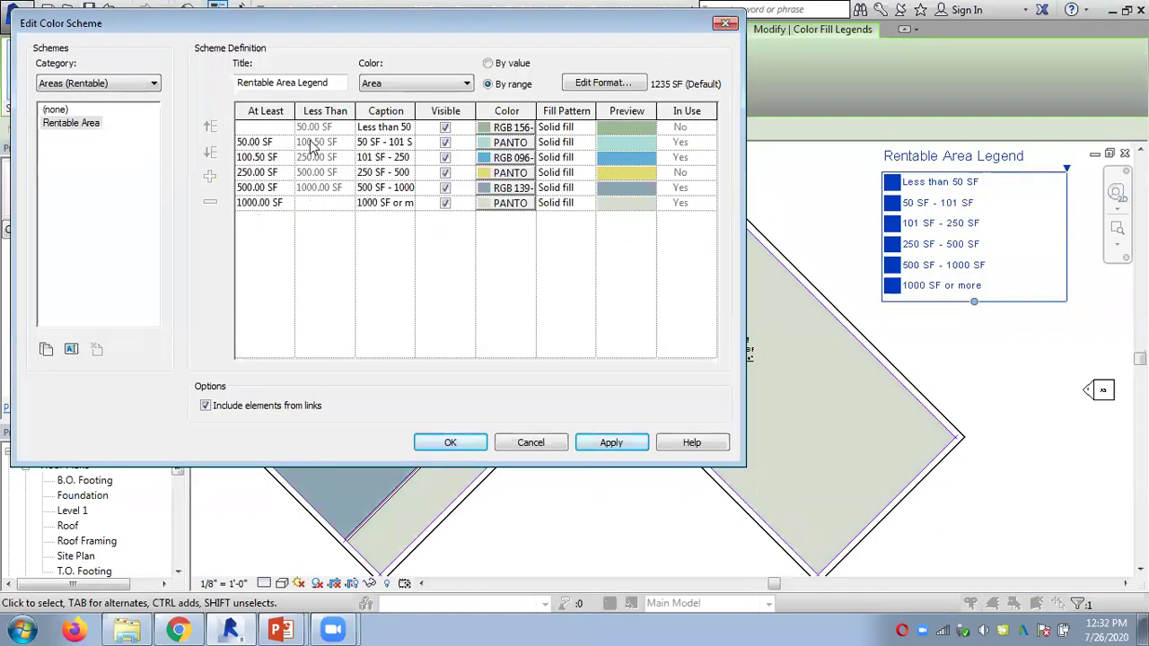
Toggle the scheme to By value and back to By range, adding four range rows.
{"action": "left_click", "coordinate": [489, 63]}
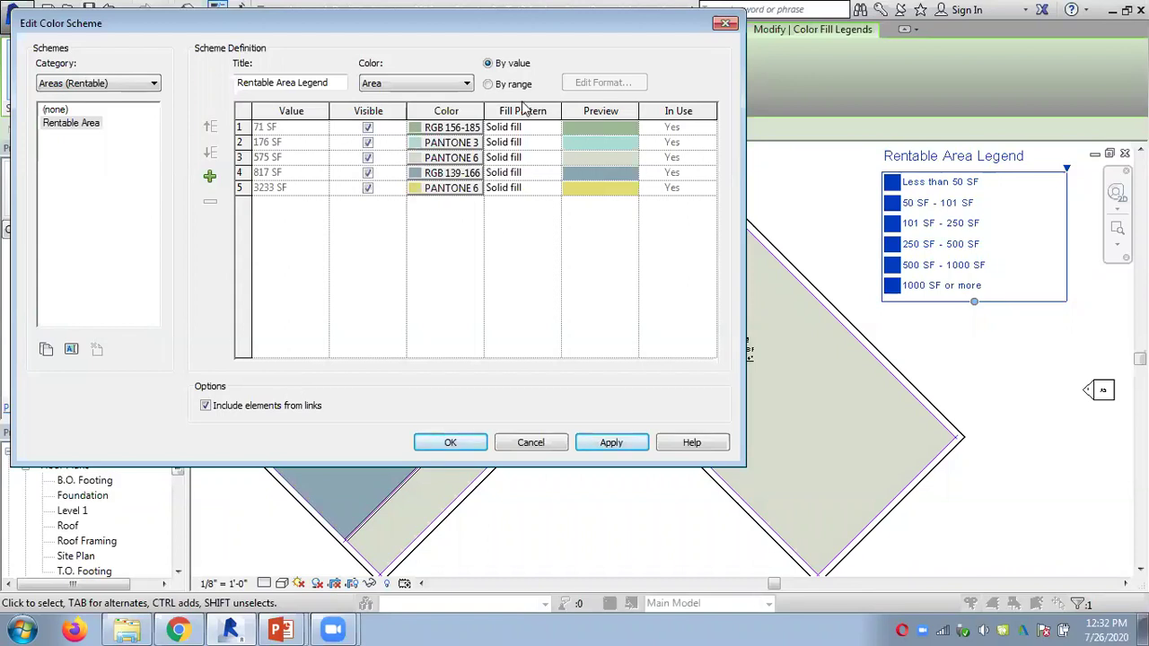
{"action": "left_click", "coordinate": [490, 85]}
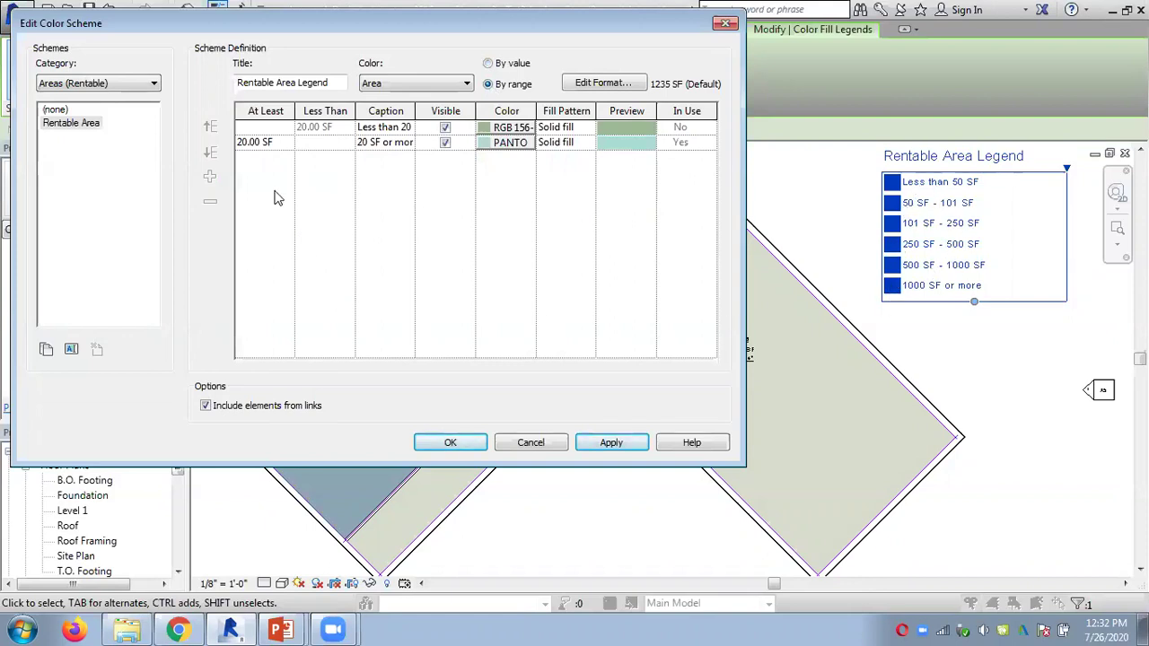
{"action": "left_click", "coordinate": [249, 143]}
{"action": "left_click", "coordinate": [211, 177]}
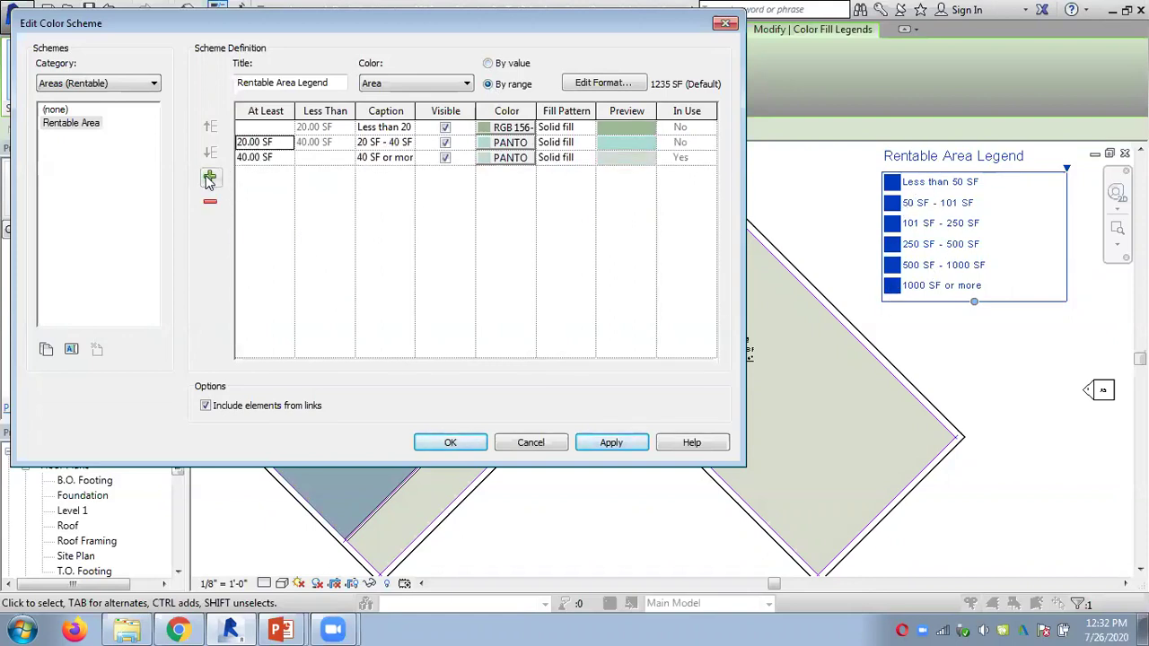
{"action": "left_click", "coordinate": [211, 176]}
{"action": "left_click", "coordinate": [211, 177]}
{"action": "left_click", "coordinate": [210, 178]}
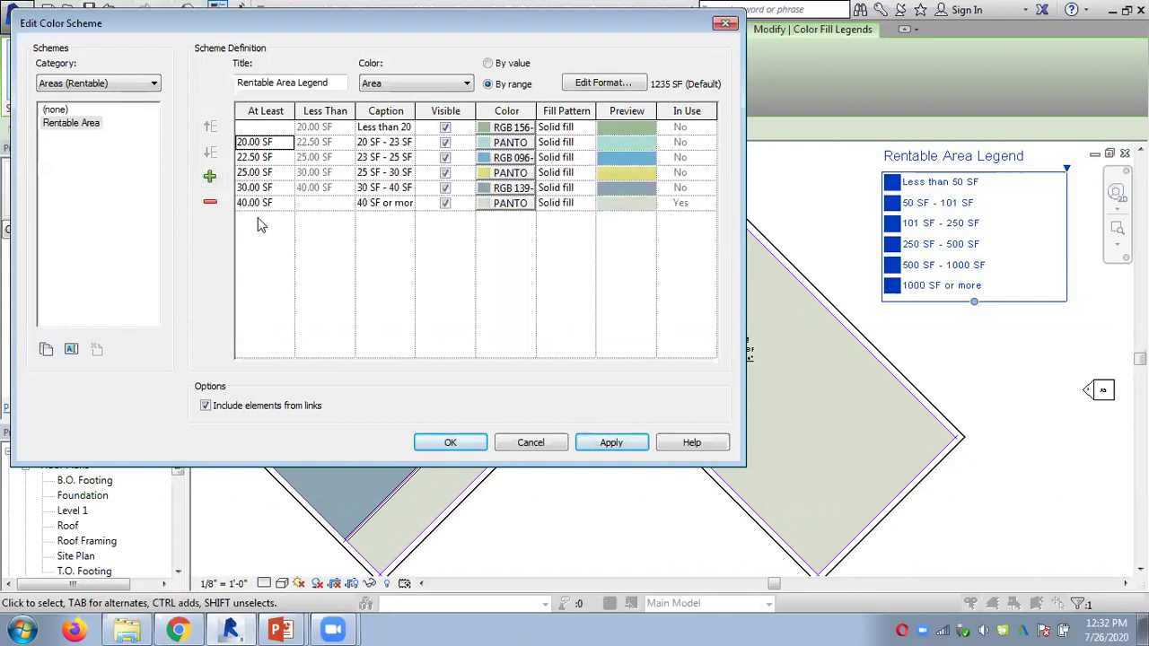
Set the upper range bounds to 1000, 500 and 250 SF.
{"action": "left_click", "coordinate": [242, 202]}
{"action": "key", "text": "BackSpace"}
{"action": "type", "text": "100"}
{"action": "key", "text": "Tab"}
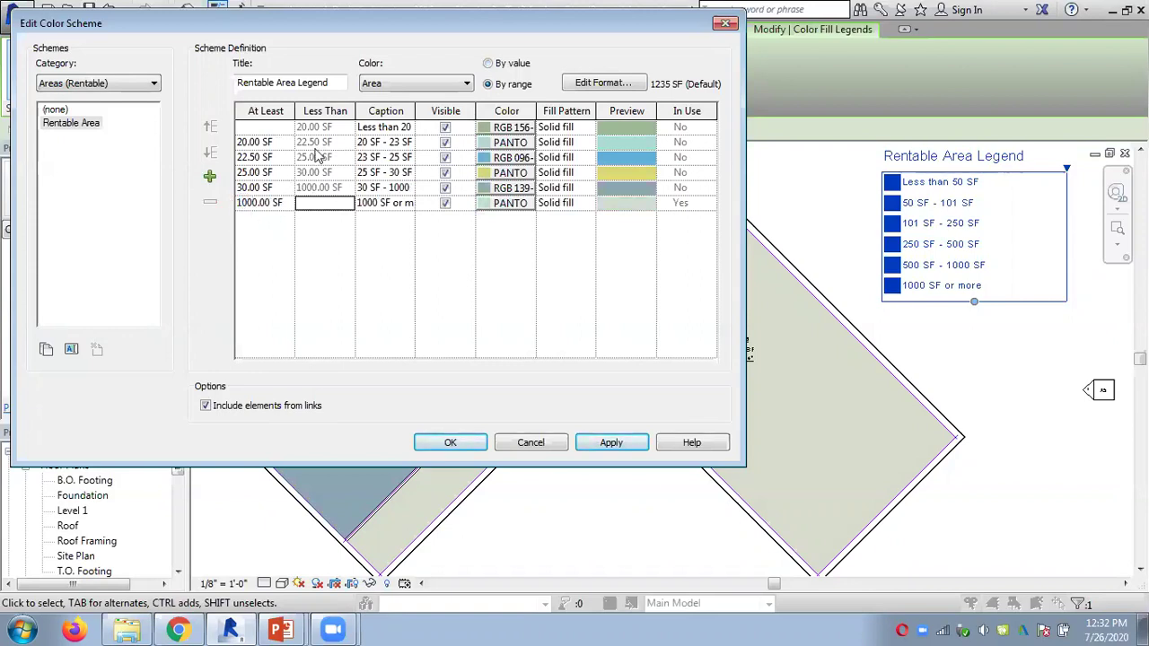
{"action": "left_click", "coordinate": [242, 188]}
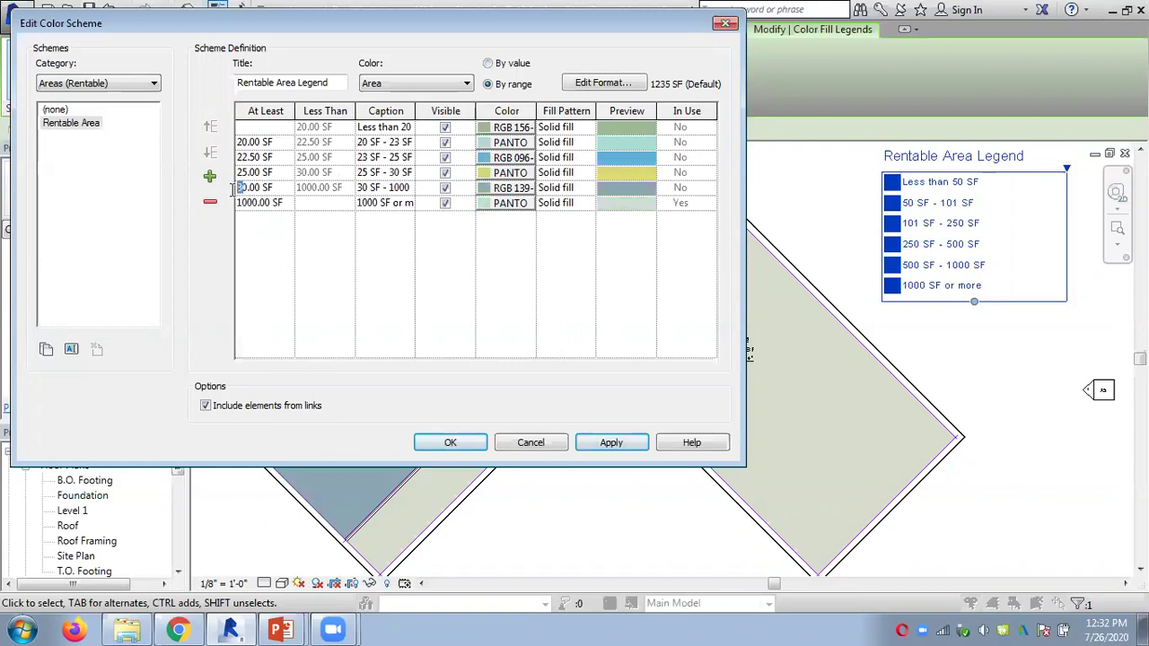
{"action": "type", "text": "500"}
{"action": "key", "text": "Delete"}
{"action": "key", "text": "Tab"}
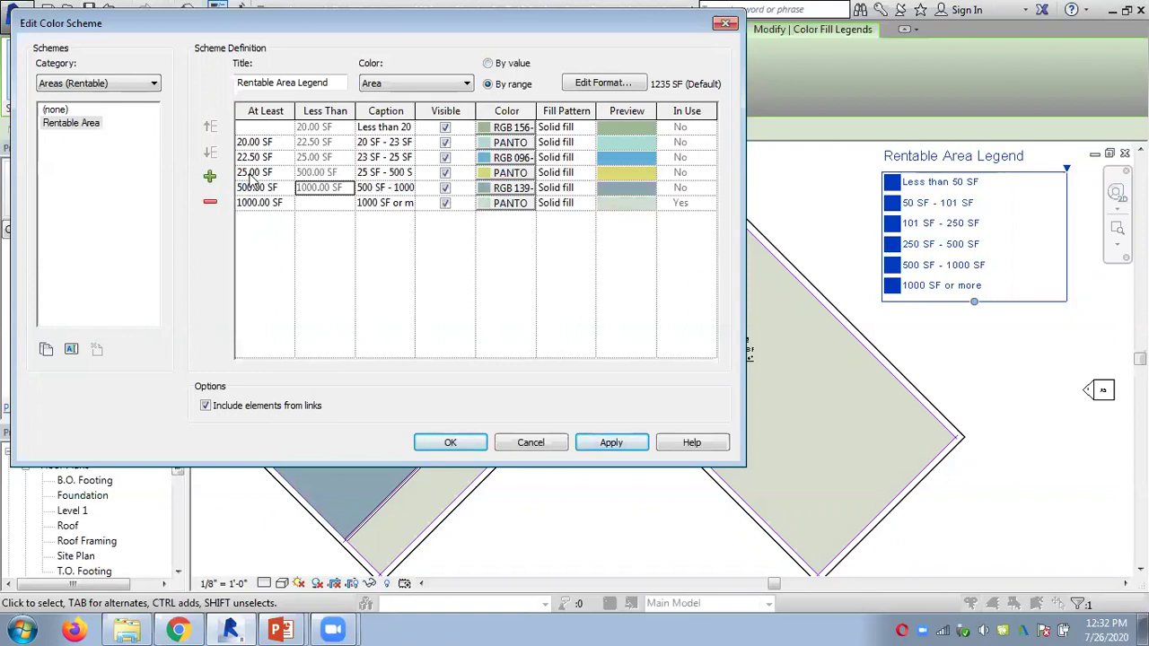
{"action": "left_click", "coordinate": [244, 174]}
{"action": "type", "text": "0"}
{"action": "key", "text": "Tab"}
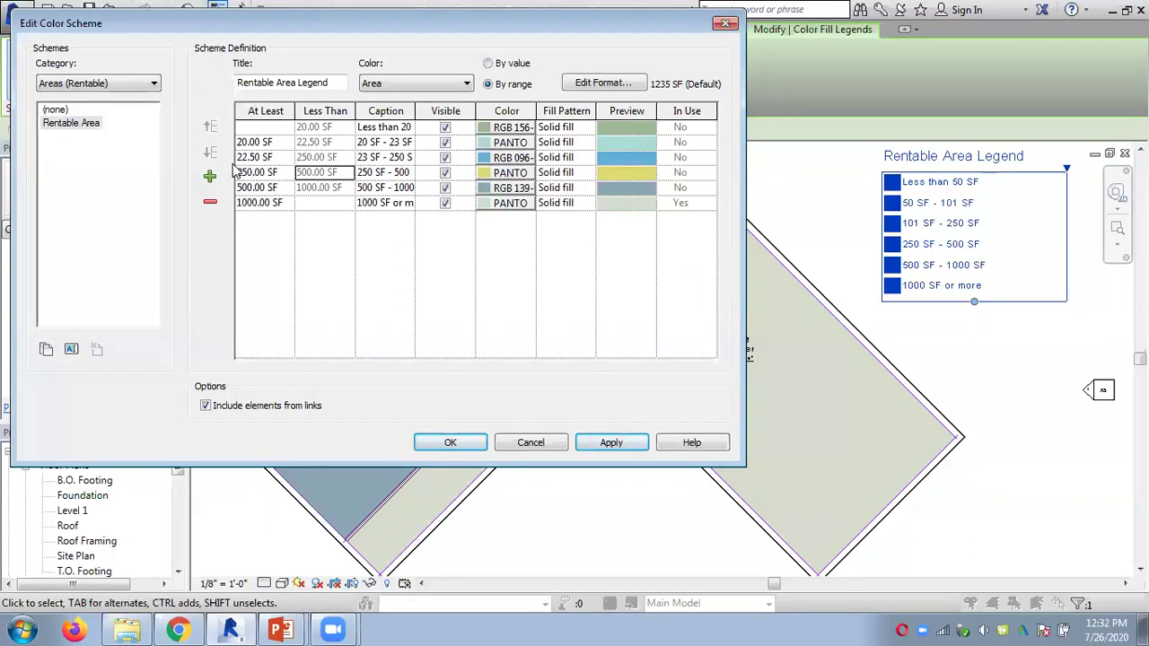
Set the lower range bounds to 100 and 50 SF, then apply and confirm.
{"action": "double_click", "coordinate": [248, 157]}
{"action": "type", "text": "100"}
{"action": "key", "text": "Tab"}
{"action": "left_click", "coordinate": [260, 141]}
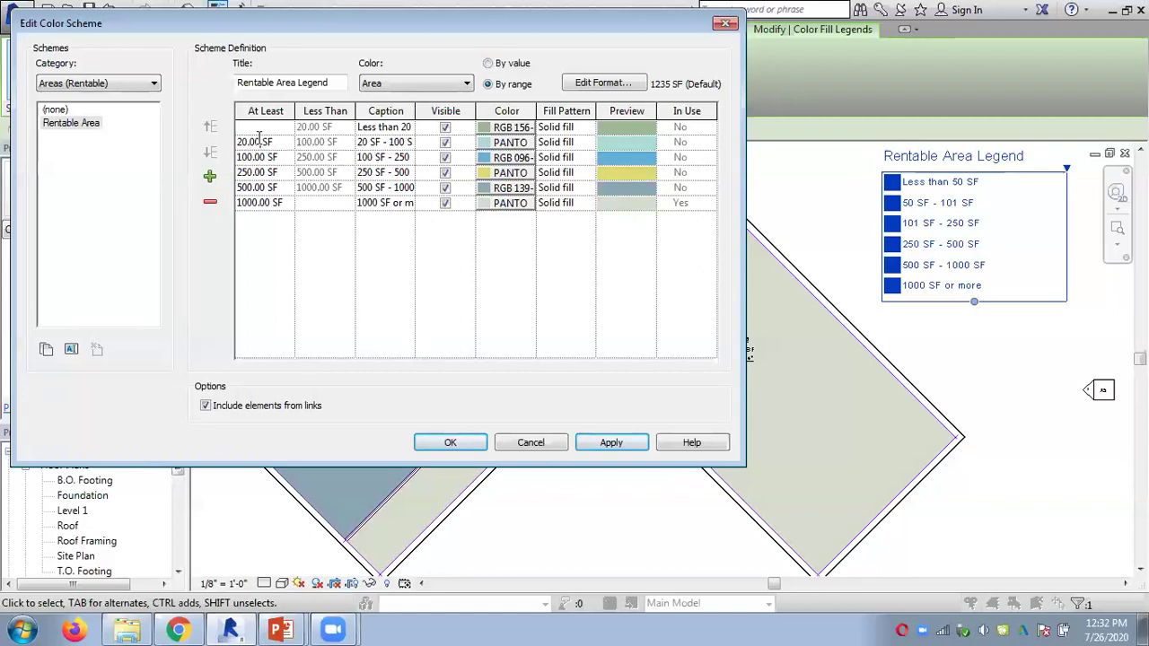
{"action": "double_click", "coordinate": [256, 141]}
{"action": "type", "text": "50"}
{"action": "key", "text": "Tab"}
{"action": "left_click", "coordinate": [611, 442]}
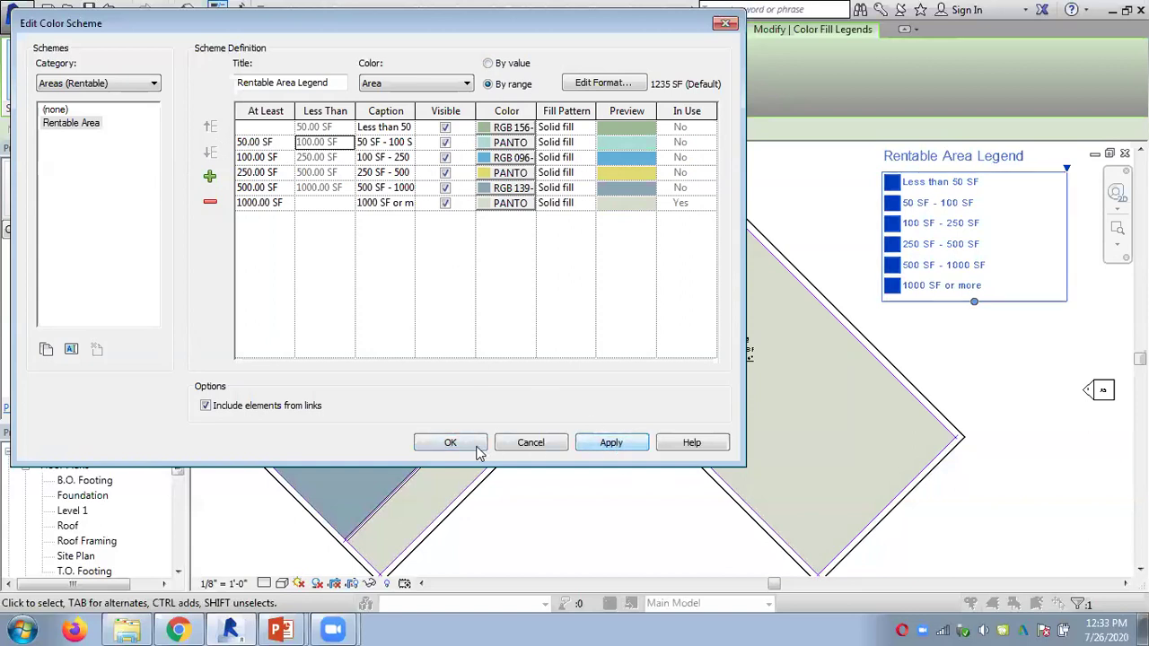
{"action": "left_click", "coordinate": [475, 448]}
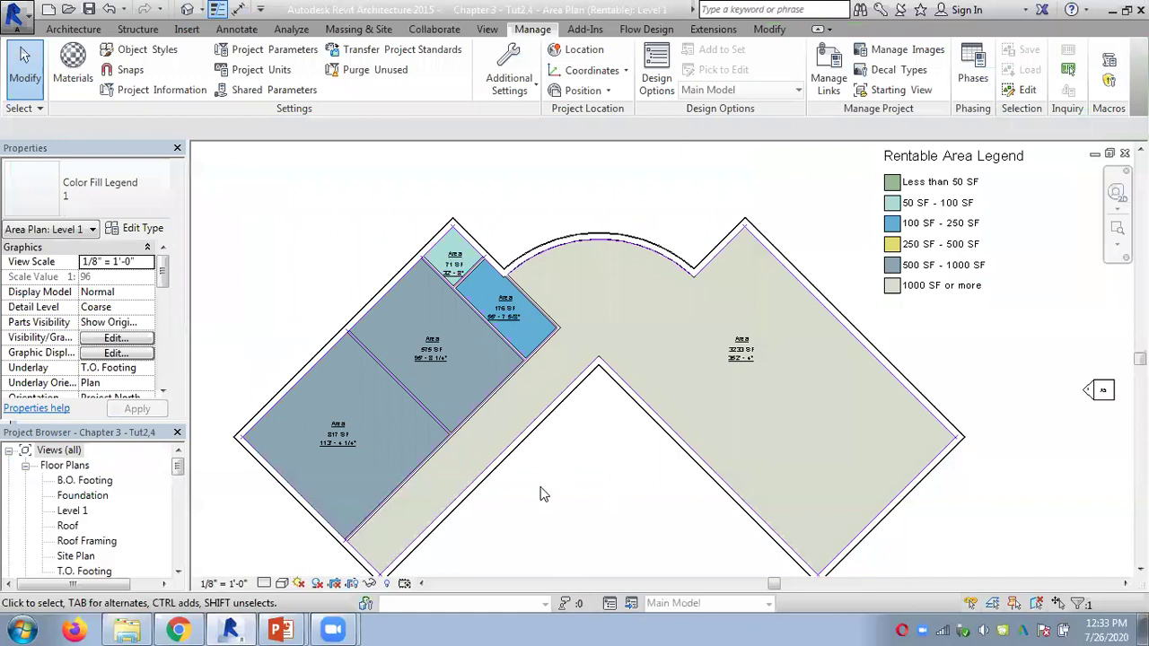
{"action": "left_click", "coordinate": [989, 379]}
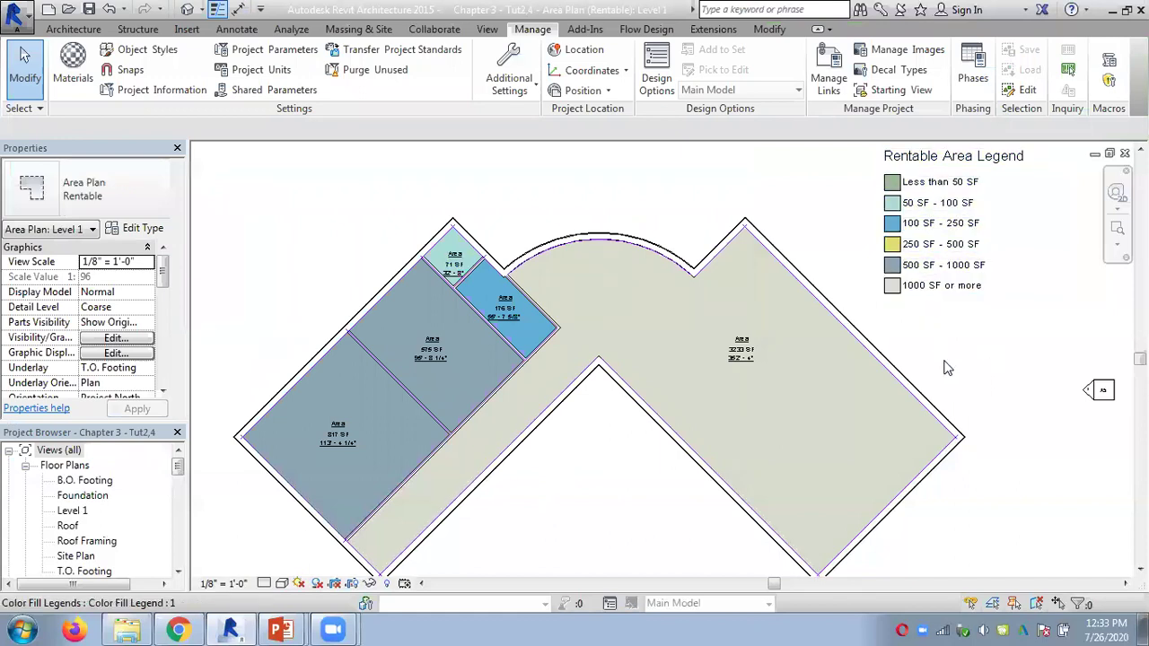
{"action": "left_click", "coordinate": [956, 260]}
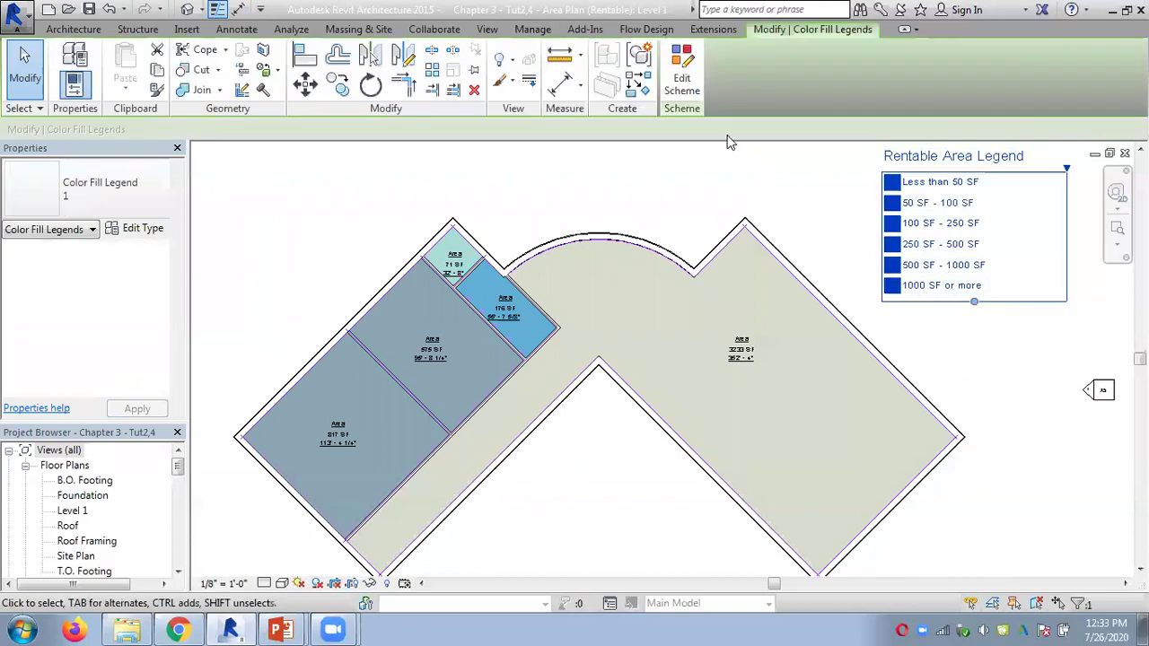
Open the Rentable Area Legend's colour scheme to review its six ranges.
{"action": "left_click", "coordinate": [681, 72]}
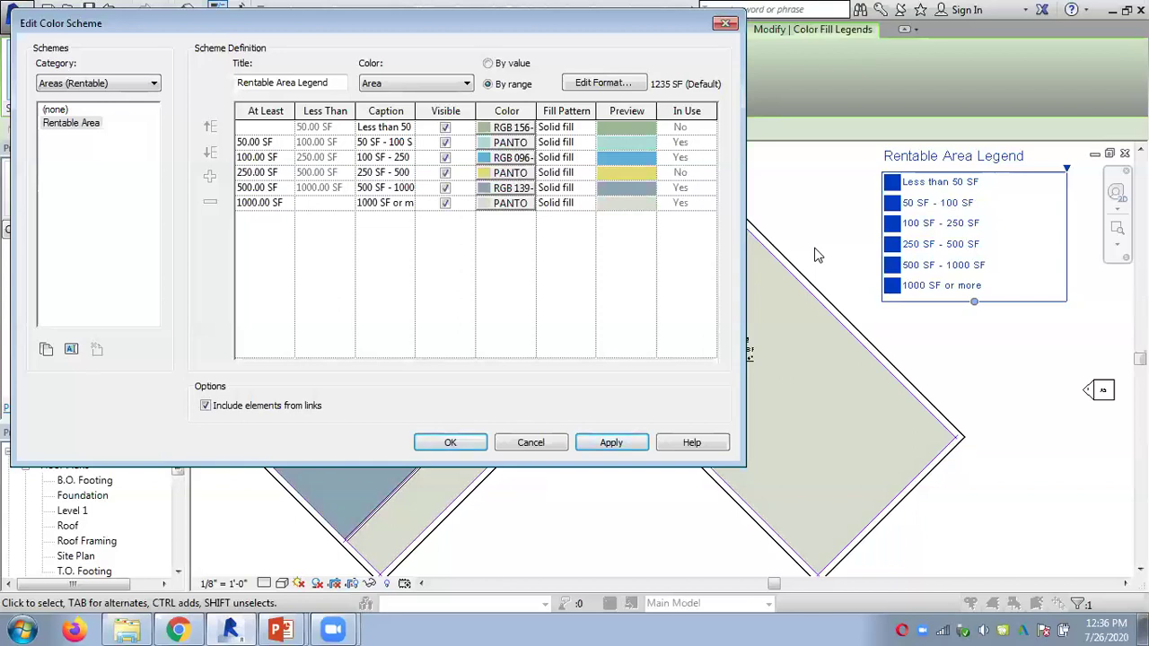
Cancel the colour scheme without changes and open the legend's type properties.
{"action": "left_click", "coordinate": [561, 440]}
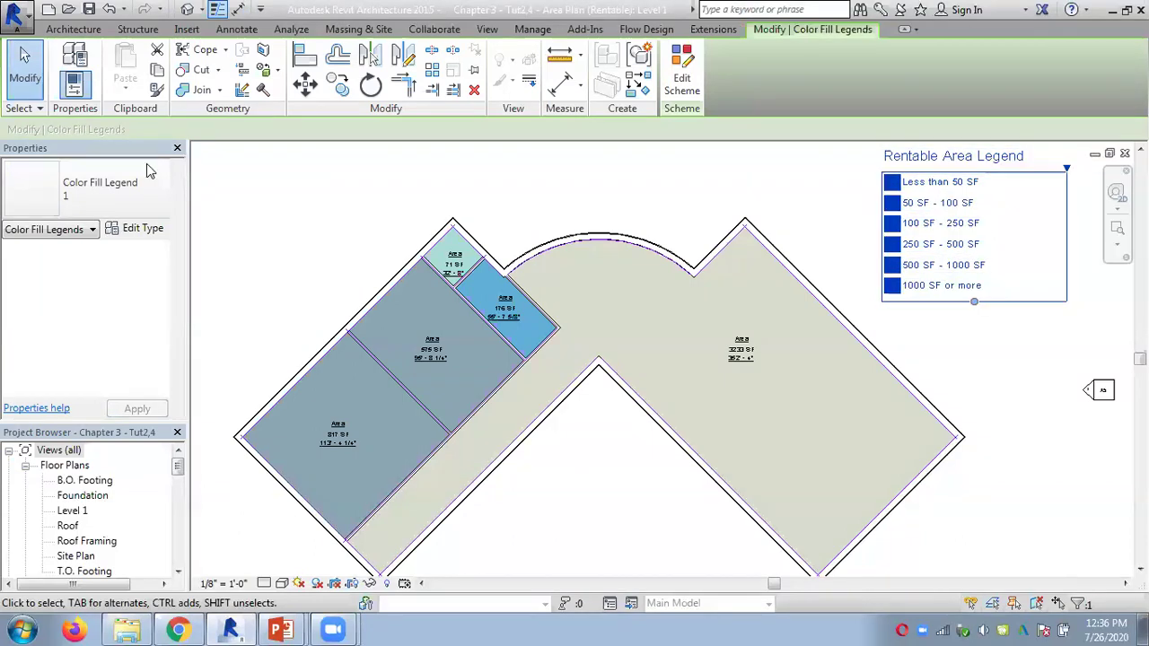
{"action": "left_click", "coordinate": [143, 232]}
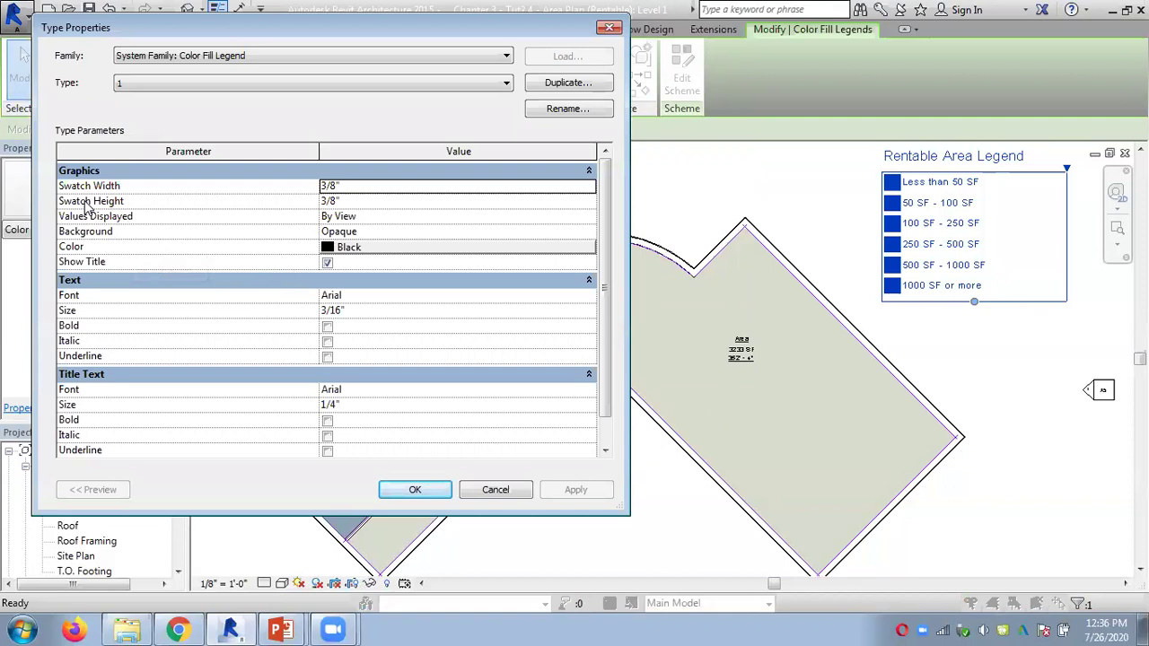
Set the legend swatch width and height to 1/8" and apply.
{"action": "left_click", "coordinate": [327, 185]}
{"action": "double_click", "coordinate": [326, 184]}
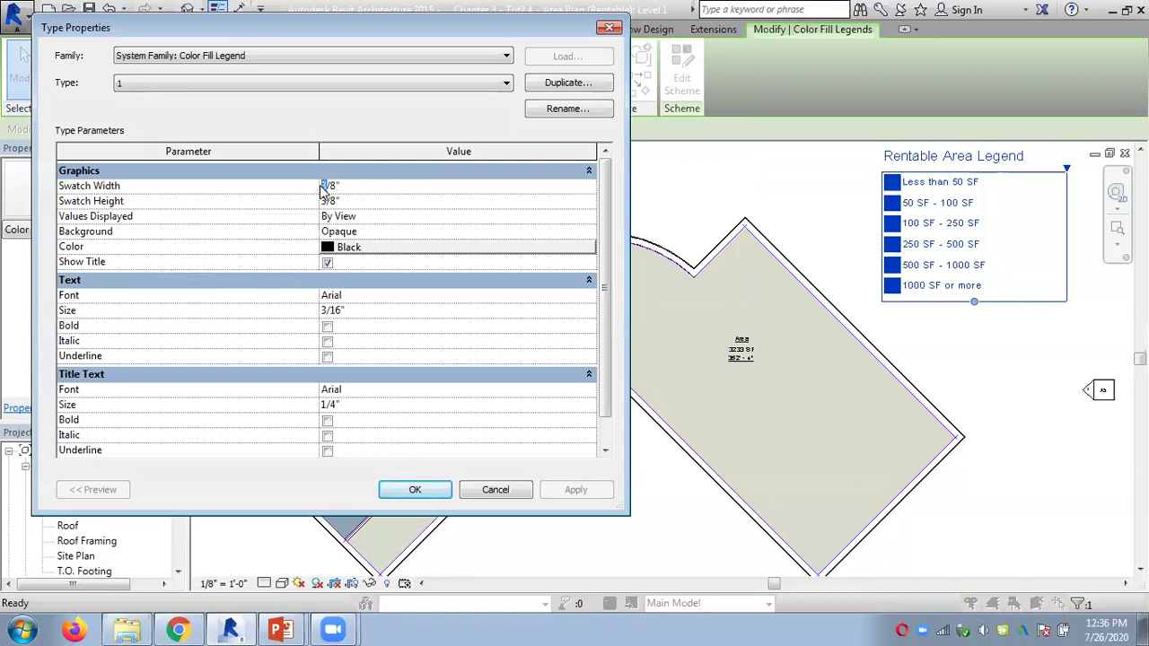
{"action": "type", "text": "1"}
{"action": "left_click", "coordinate": [328, 202]}
{"action": "double_click", "coordinate": [329, 203]}
{"action": "type", "text": "1"}
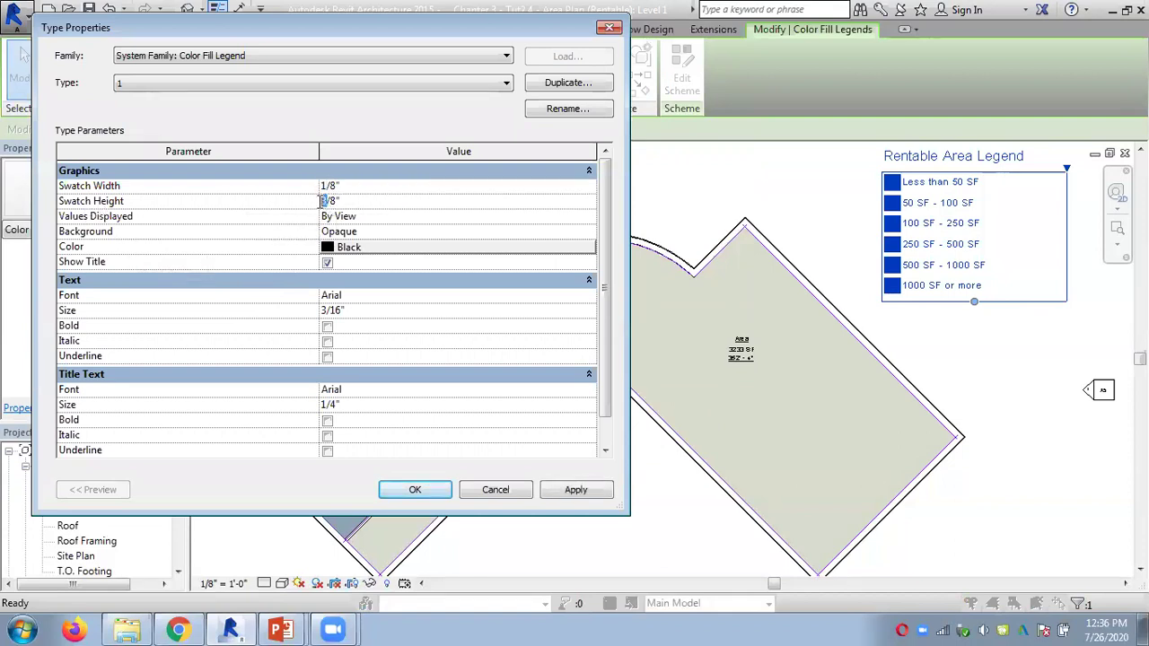
{"action": "left_click", "coordinate": [573, 489]}
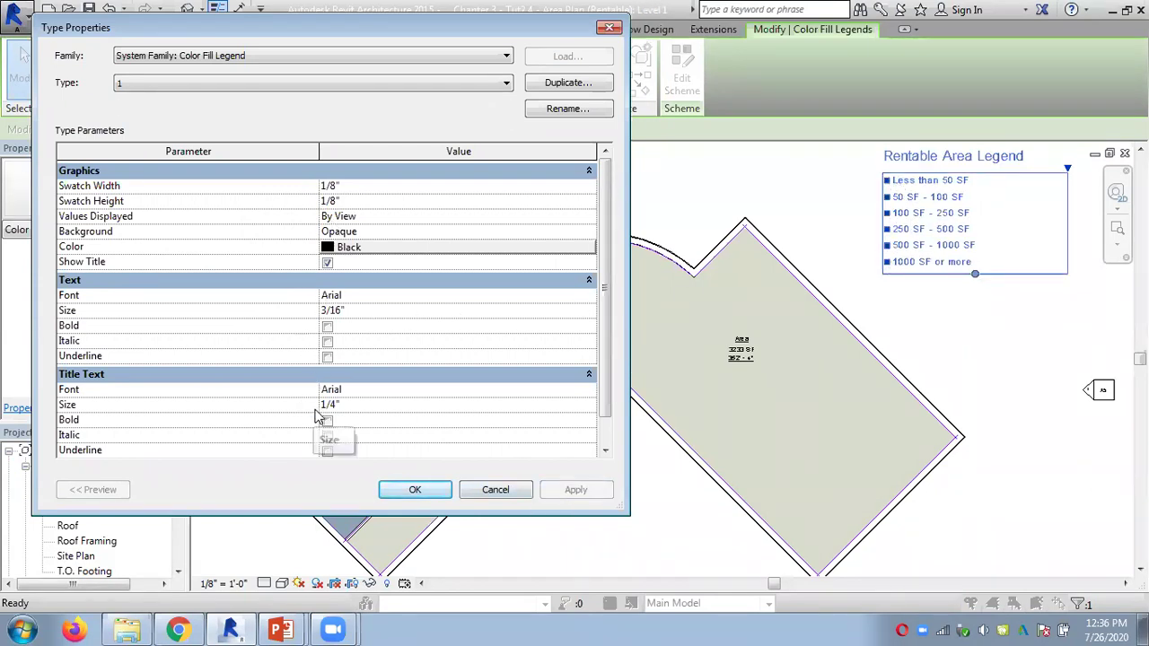
Underline the legend title, make the entry text bold italic, and confirm.
{"action": "left_click", "coordinate": [327, 450]}
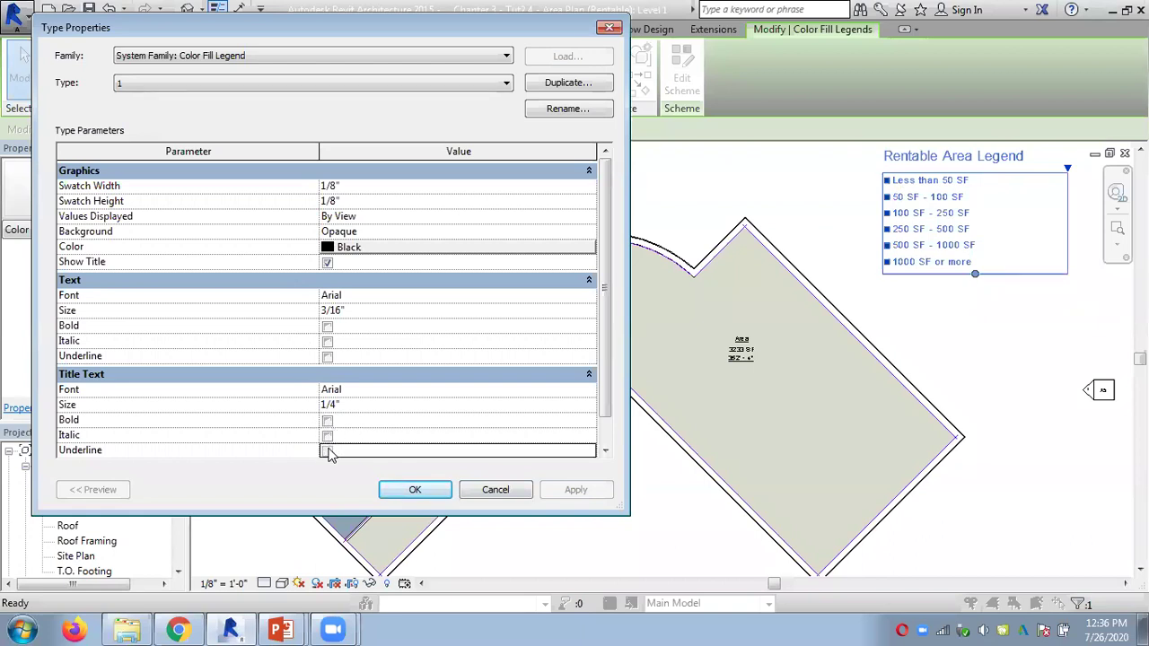
{"action": "left_click", "coordinate": [587, 492]}
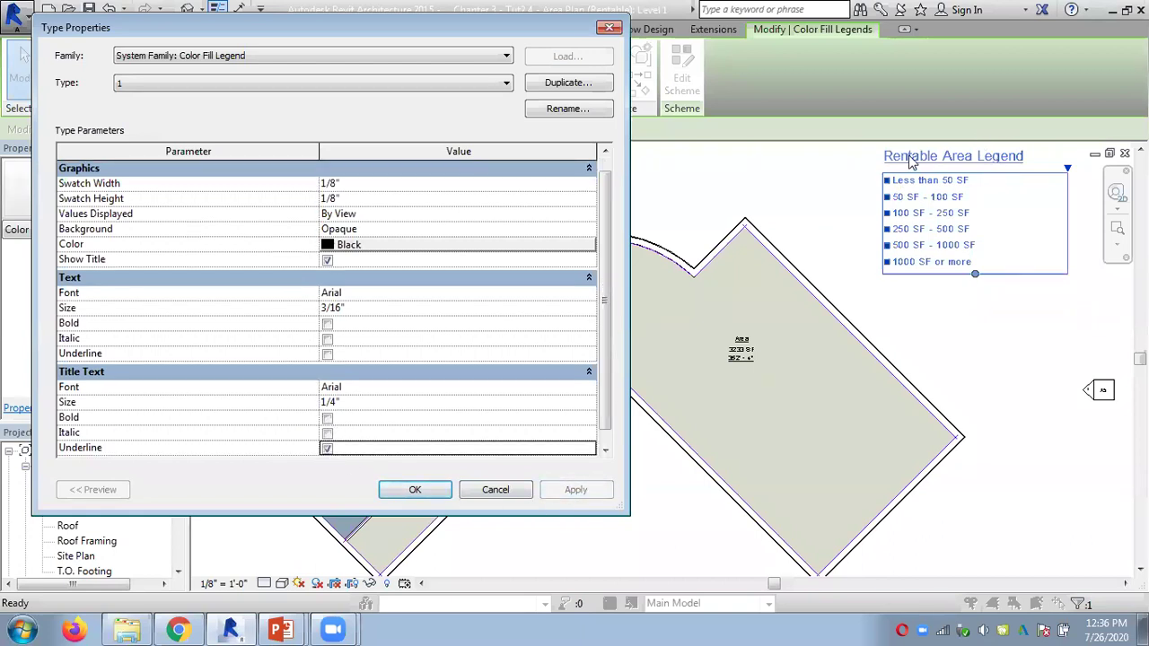
{"action": "scroll", "coordinate": [601, 391], "scroll_direction": "down", "scroll_amount": 1}
{"action": "scroll", "coordinate": [609, 377], "scroll_direction": "up", "scroll_amount": 2}
{"action": "left_click", "coordinate": [326, 341]}
{"action": "left_click", "coordinate": [327, 325]}
{"action": "left_click", "coordinate": [574, 490]}
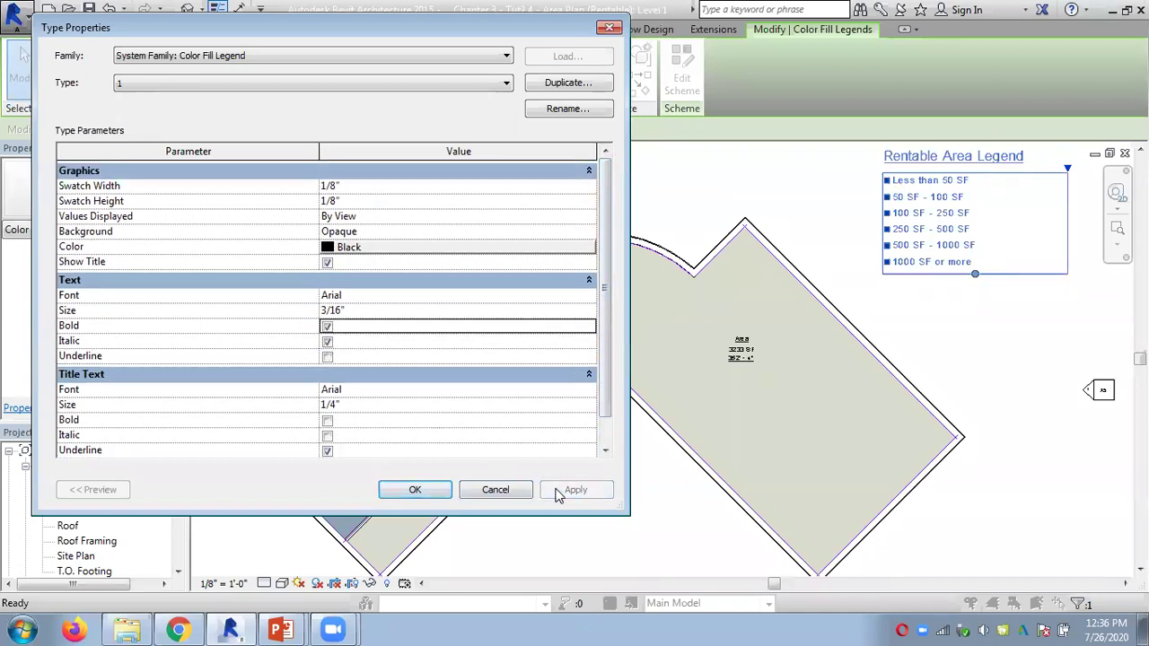
{"action": "left_click", "coordinate": [426, 489]}
{"action": "left_click", "coordinate": [848, 221]}
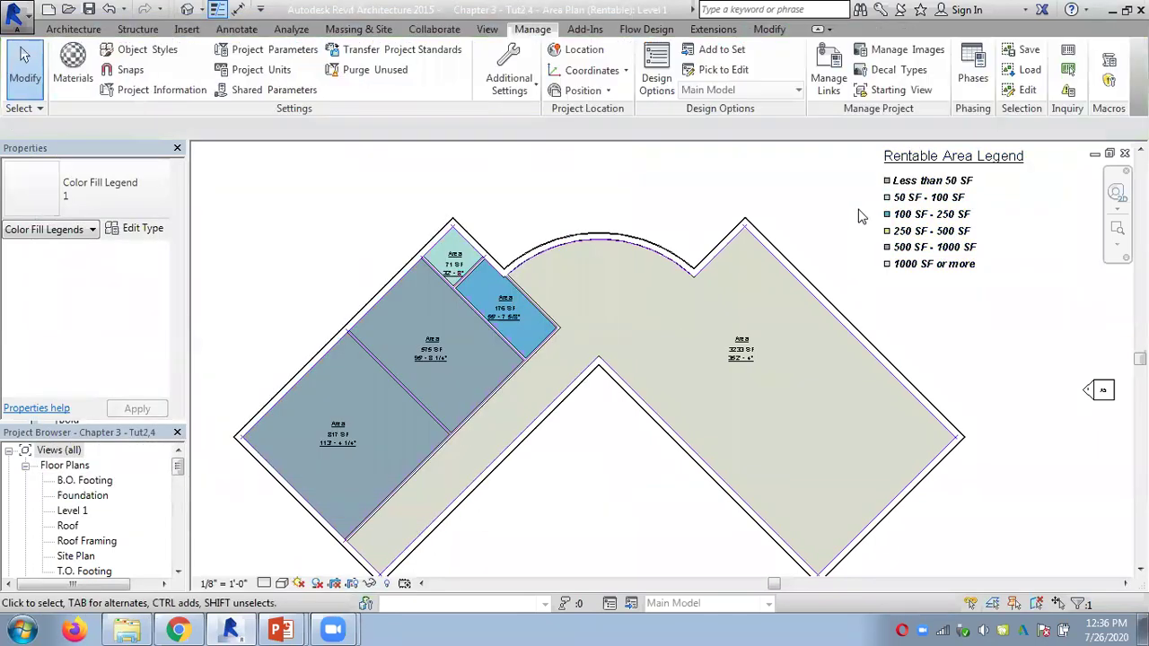
{"action": "left_click", "coordinate": [896, 214]}
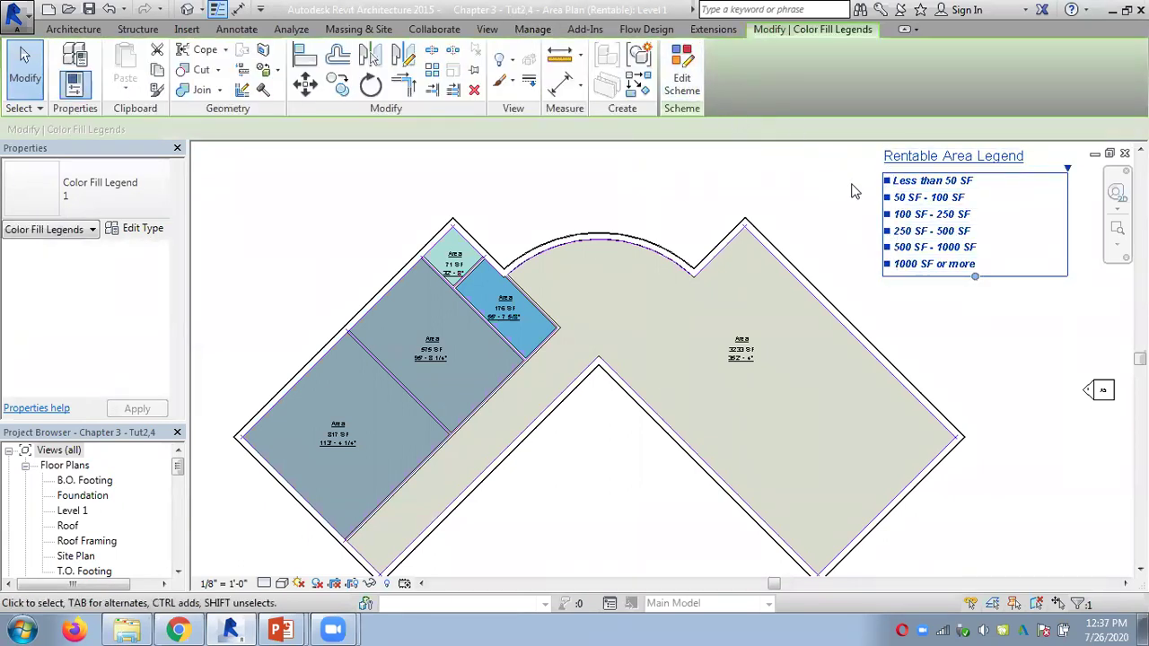
{"action": "left_click", "coordinate": [684, 86]}
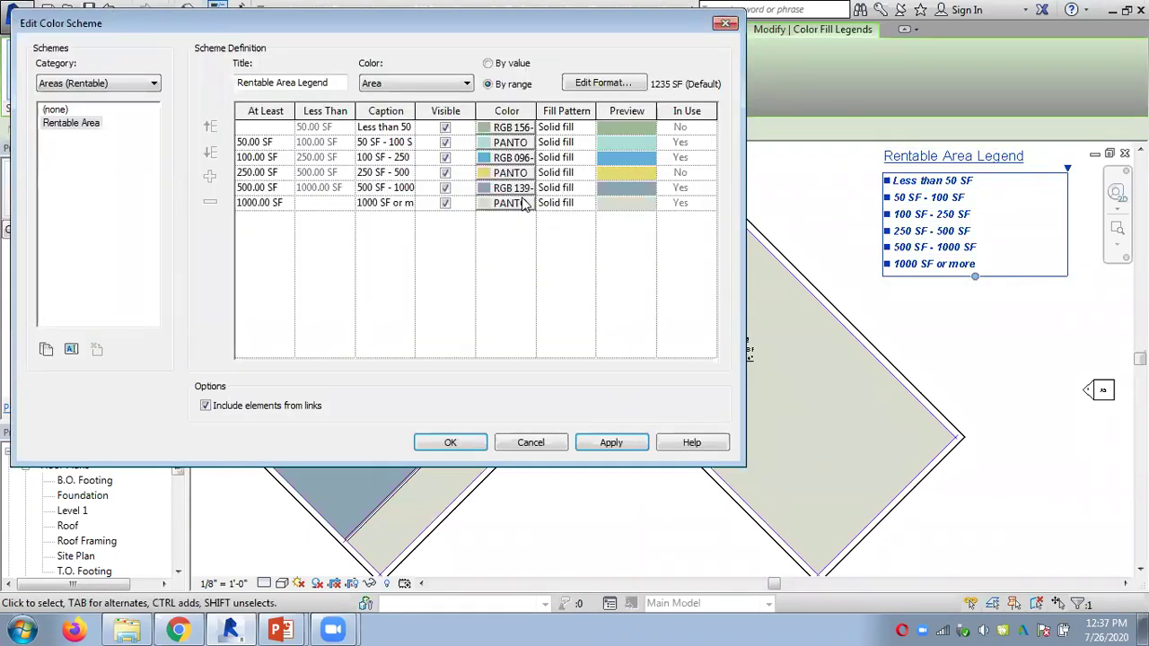
{"action": "left_click", "coordinate": [534, 448]}
{"action": "left_click", "coordinate": [134, 229]}
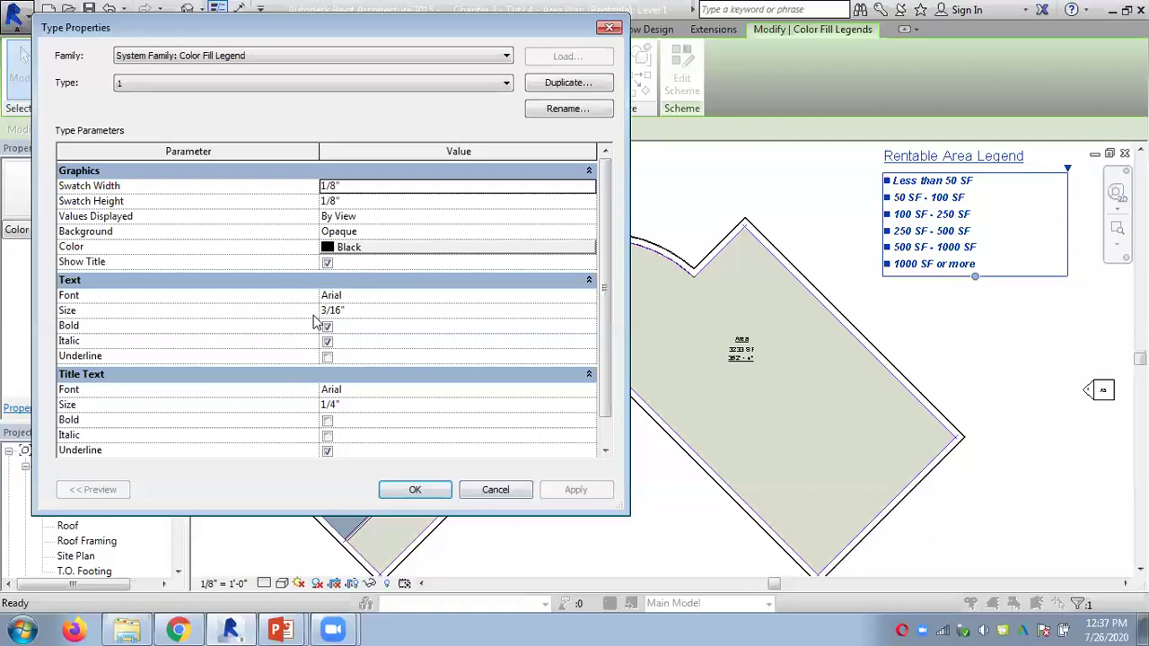
Change the legend text colour to blue and close the type properties.
{"action": "left_click", "coordinate": [326, 248]}
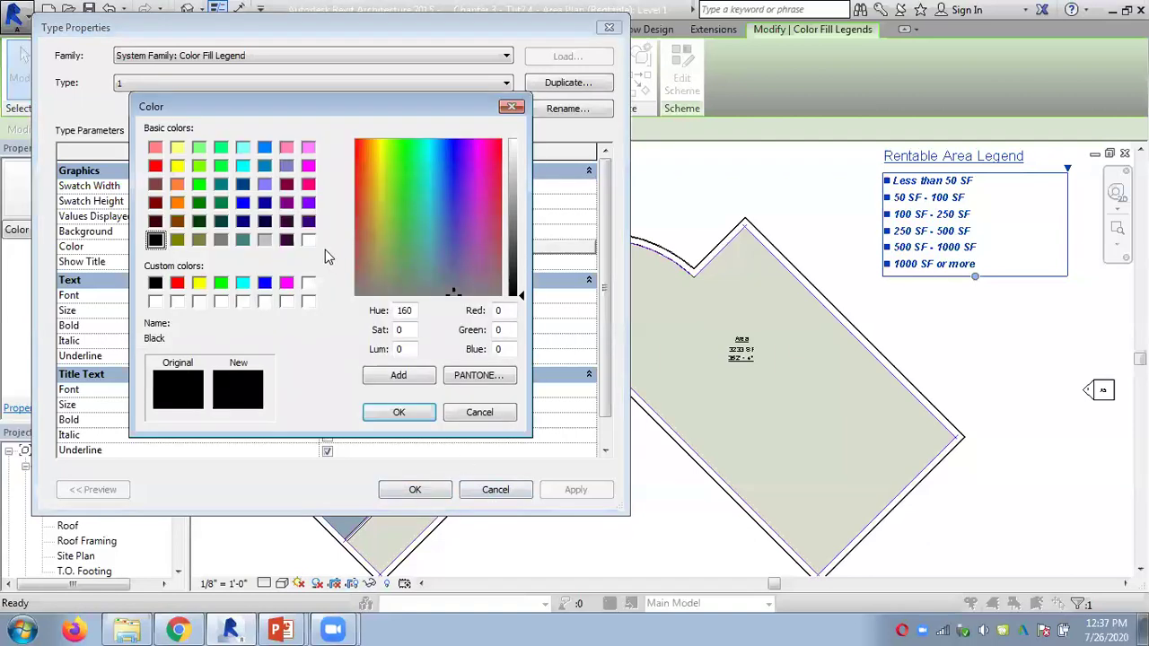
{"action": "left_click", "coordinate": [265, 283]}
{"action": "left_click", "coordinate": [398, 412]}
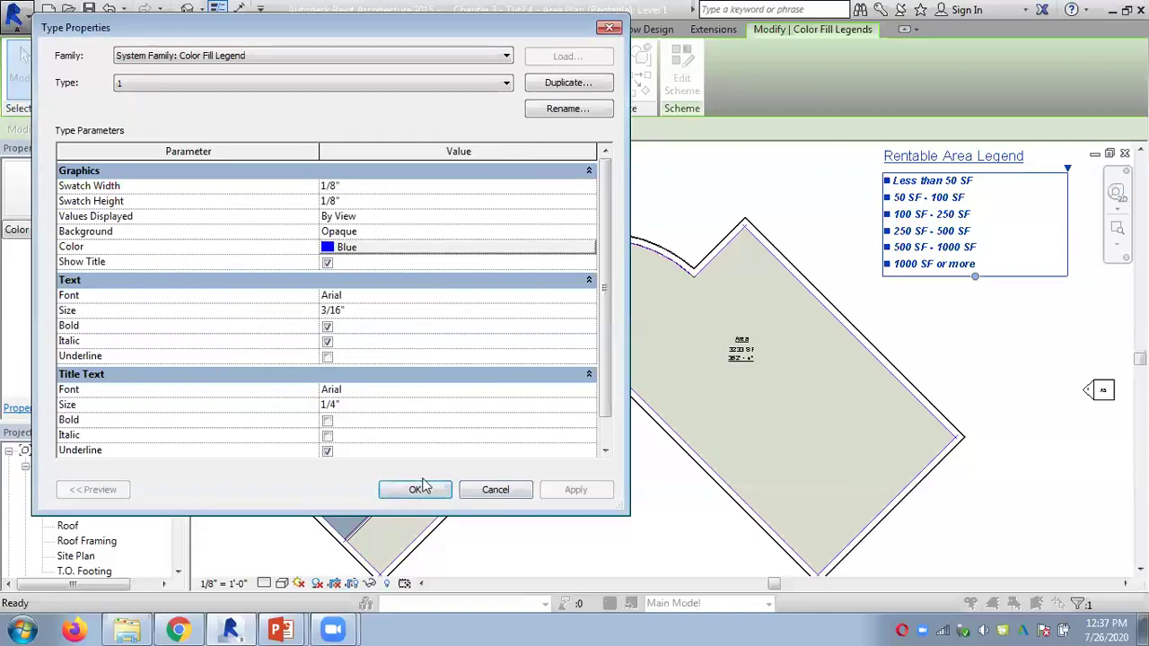
{"action": "left_click", "coordinate": [415, 489]}
{"action": "left_click", "coordinate": [652, 362]}
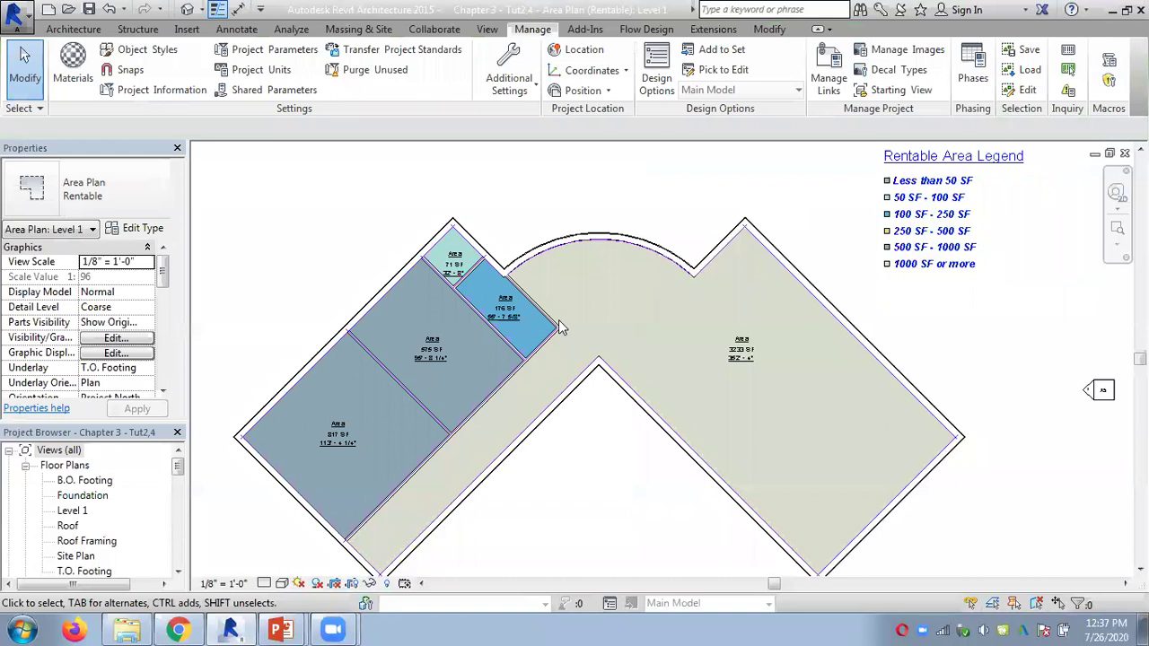
{"action": "mouse_move", "coordinate": [280, 630]}
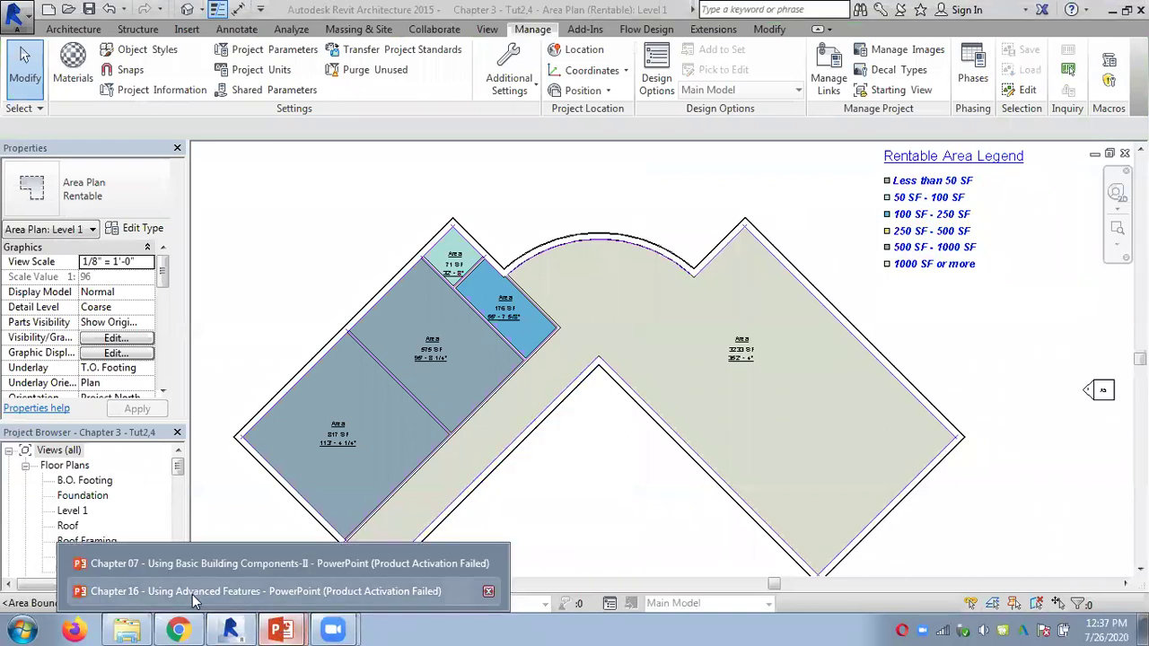
{"action": "left_click", "coordinate": [207, 591]}
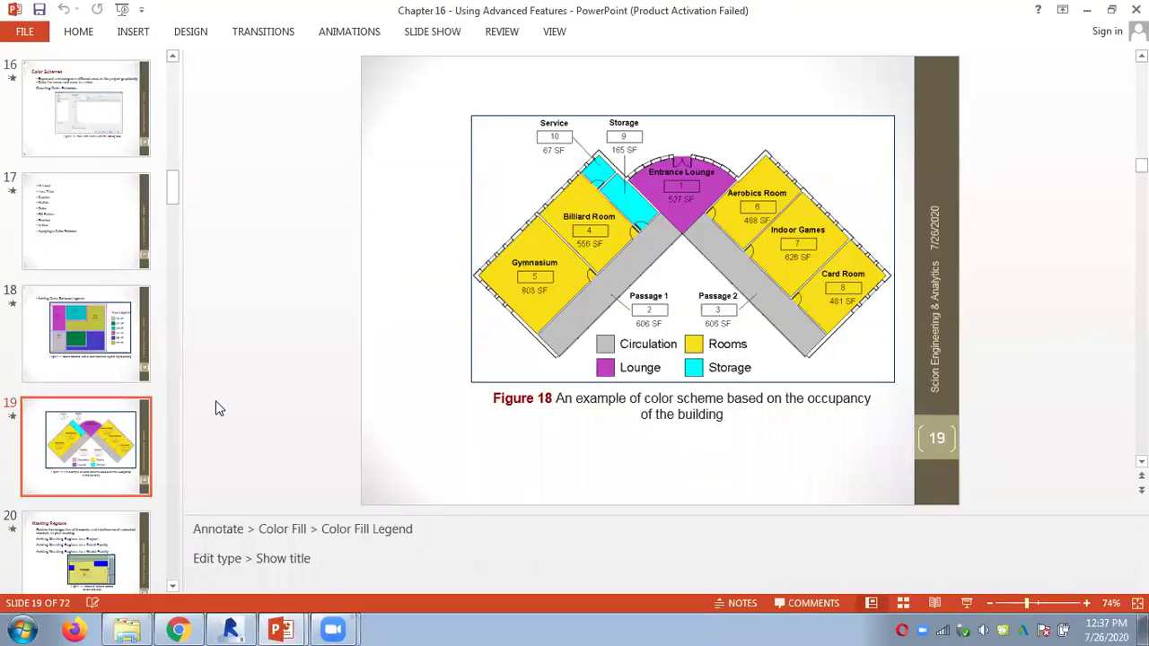
Navigate the Chapter 16 deck back to slide 15, Area Schedules.
{"action": "key", "text": "Down"}
{"action": "key", "text": "Up"}
{"action": "key", "text": "Up"}
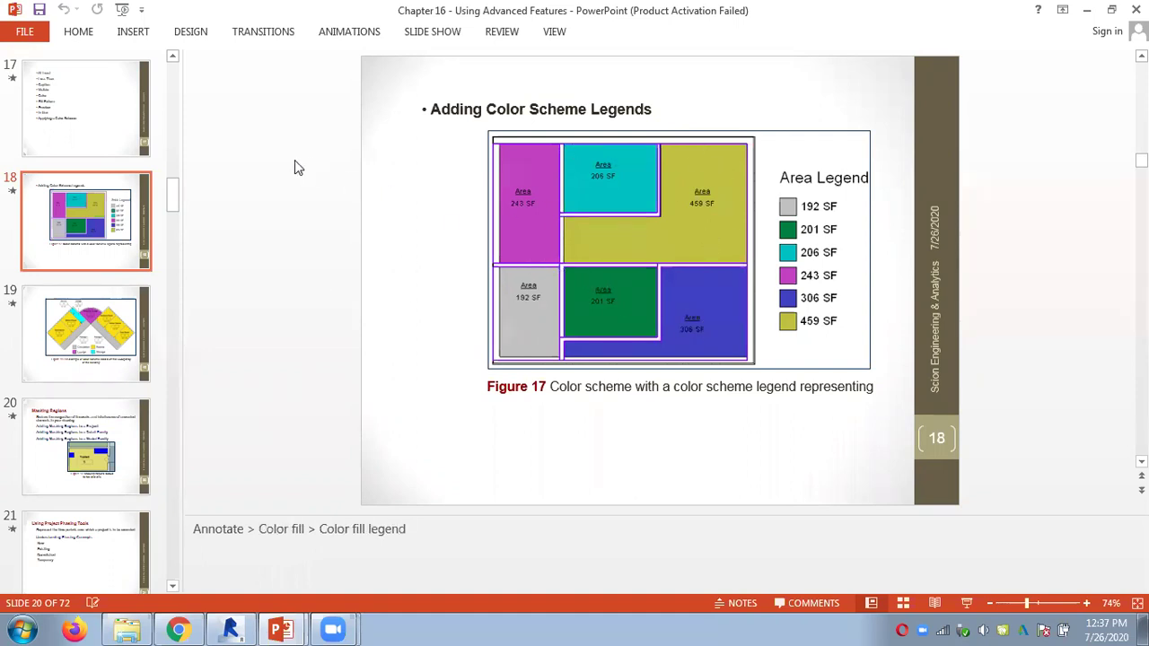
{"action": "scroll", "coordinate": [294, 160], "scroll_direction": "up", "scroll_amount": 2}
{"action": "scroll", "coordinate": [294, 160], "scroll_direction": "up", "scroll_amount": 1}
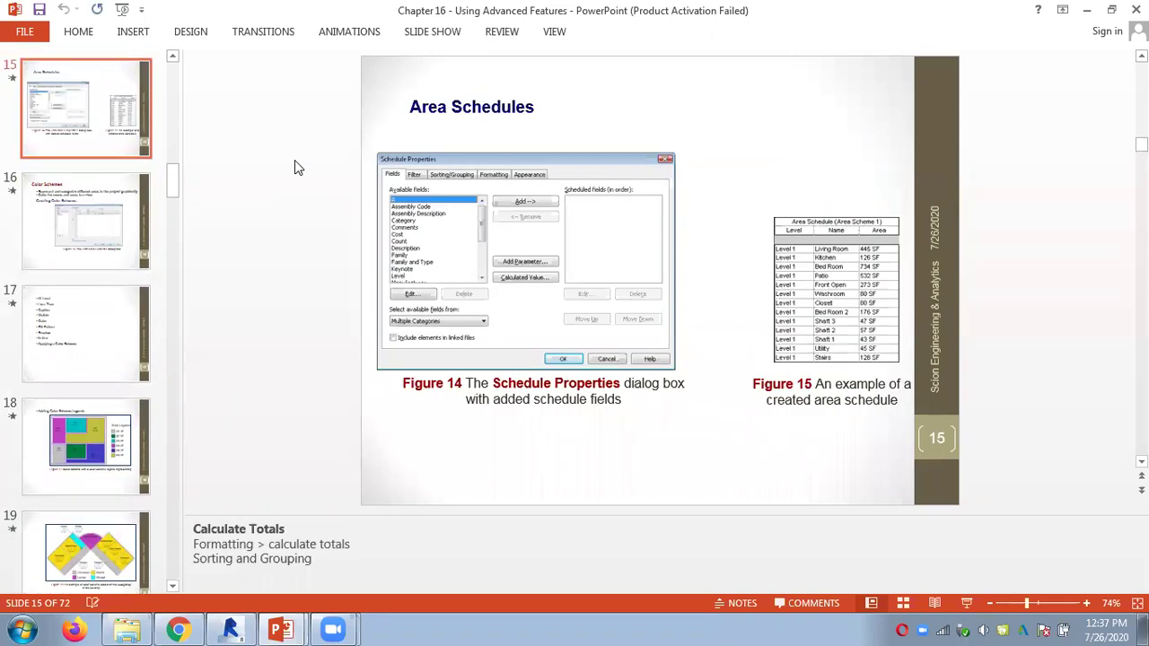
{"action": "scroll", "coordinate": [298, 167], "scroll_direction": "up", "scroll_amount": 1}
{"action": "scroll", "coordinate": [298, 168], "scroll_direction": "down", "scroll_amount": 1}
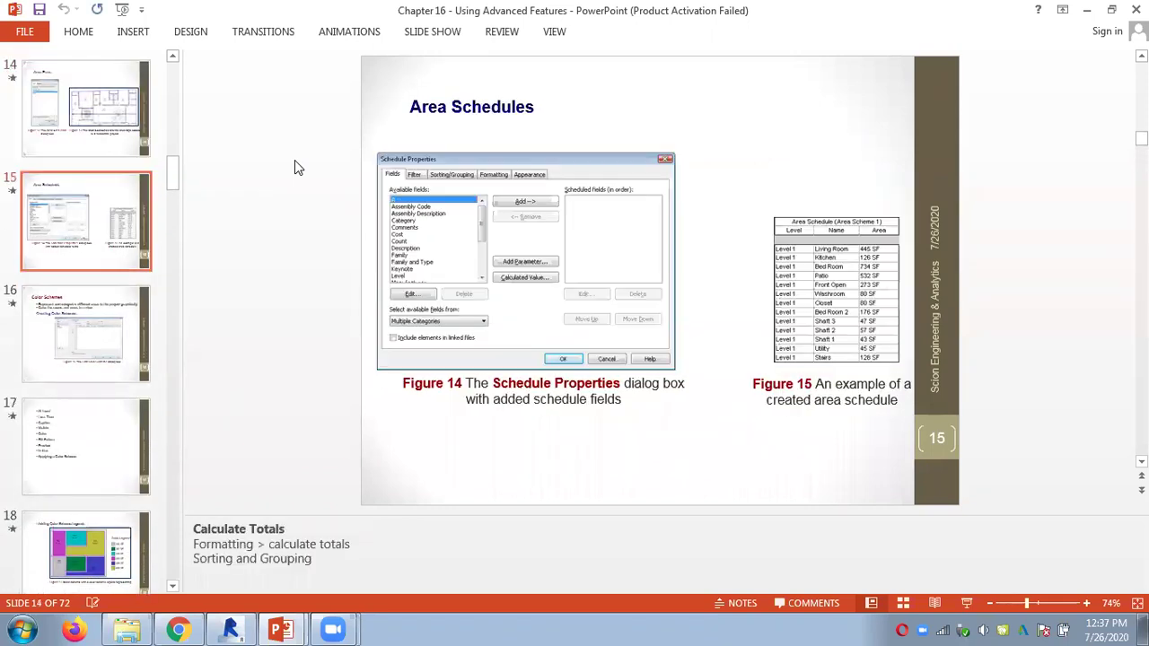
{"action": "left_click", "coordinate": [1136, 9]}
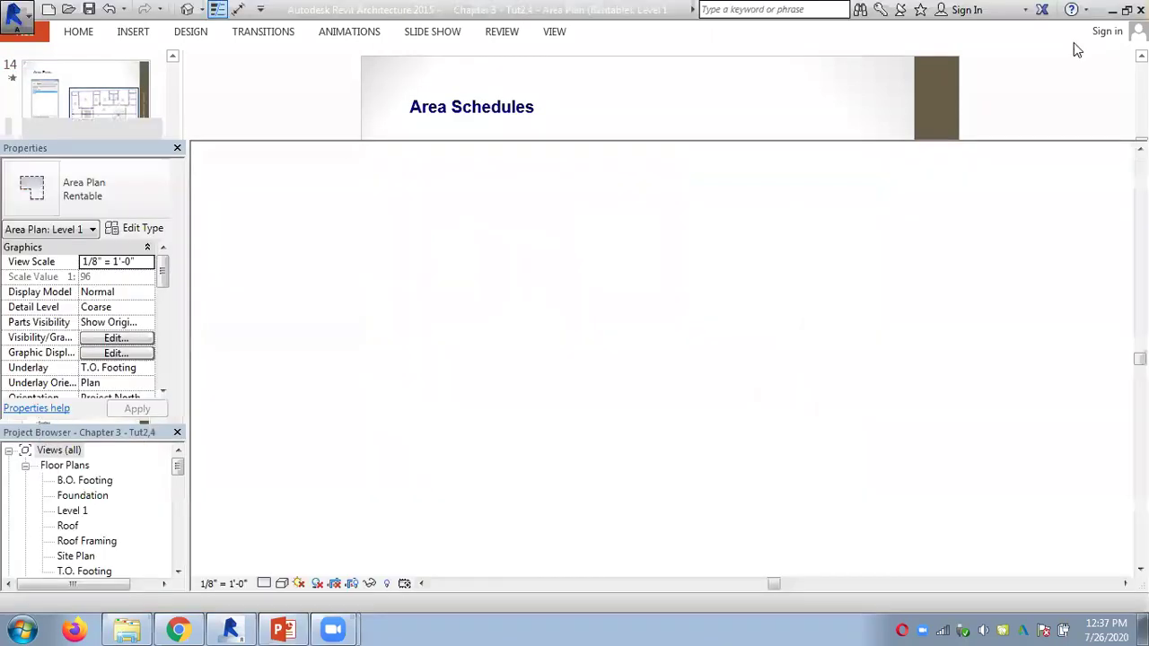
{"action": "middle_click_drag", "start_coordinate": [336, 267], "coordinate": [379, 225]}
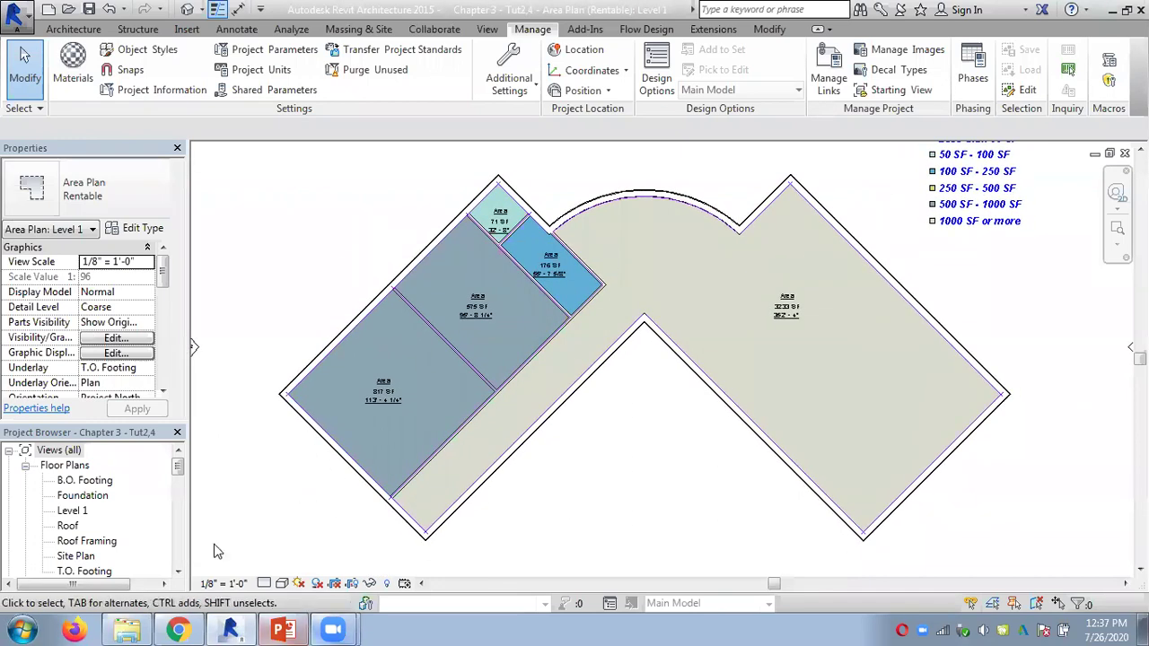
{"action": "double_click", "coordinate": [74, 511]}
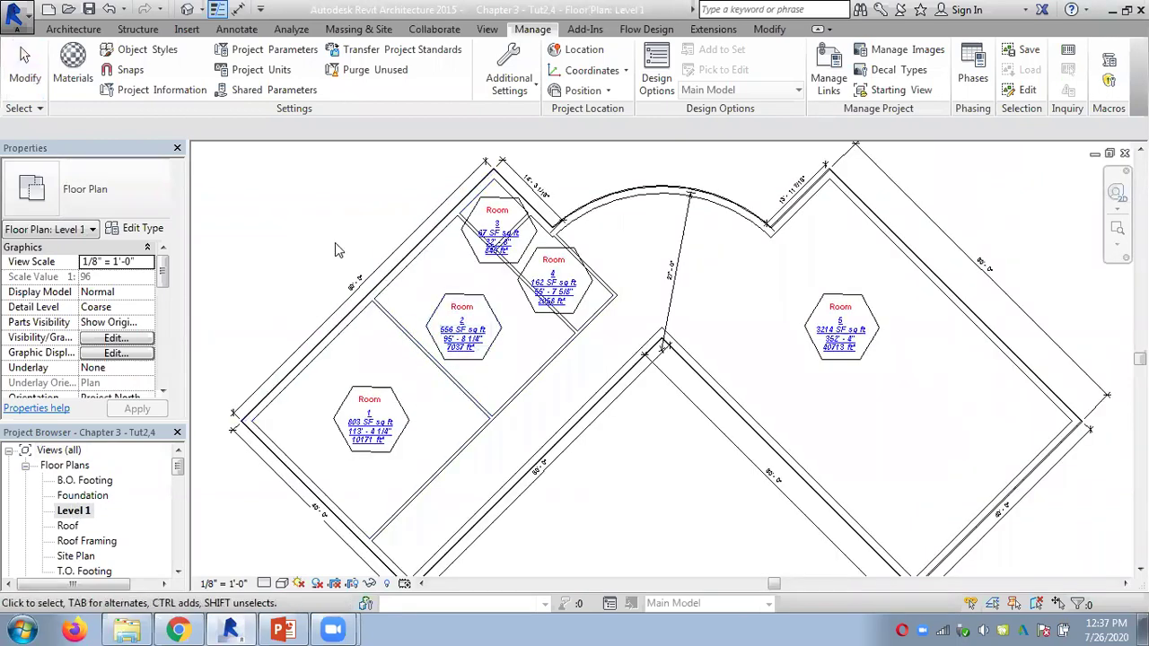
{"action": "scroll", "coordinate": [335, 246], "scroll_direction": "down", "scroll_amount": 1}
{"action": "left_click_drag", "start_coordinate": [178, 466], "coordinate": [182, 505]}
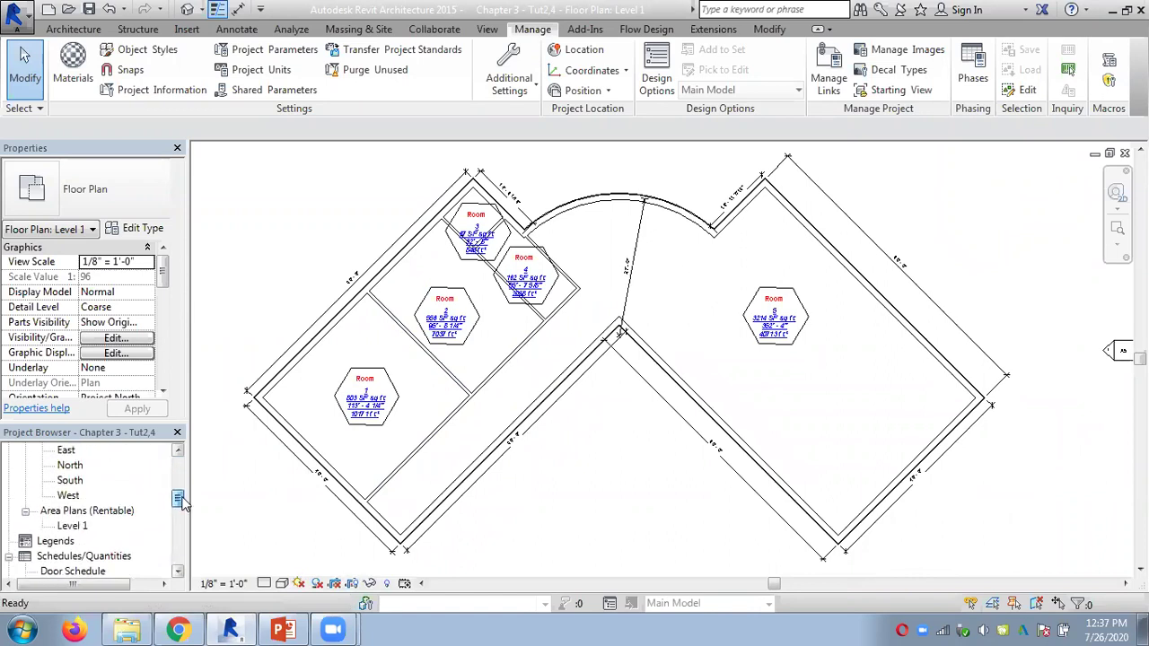
{"action": "double_click", "coordinate": [77, 526]}
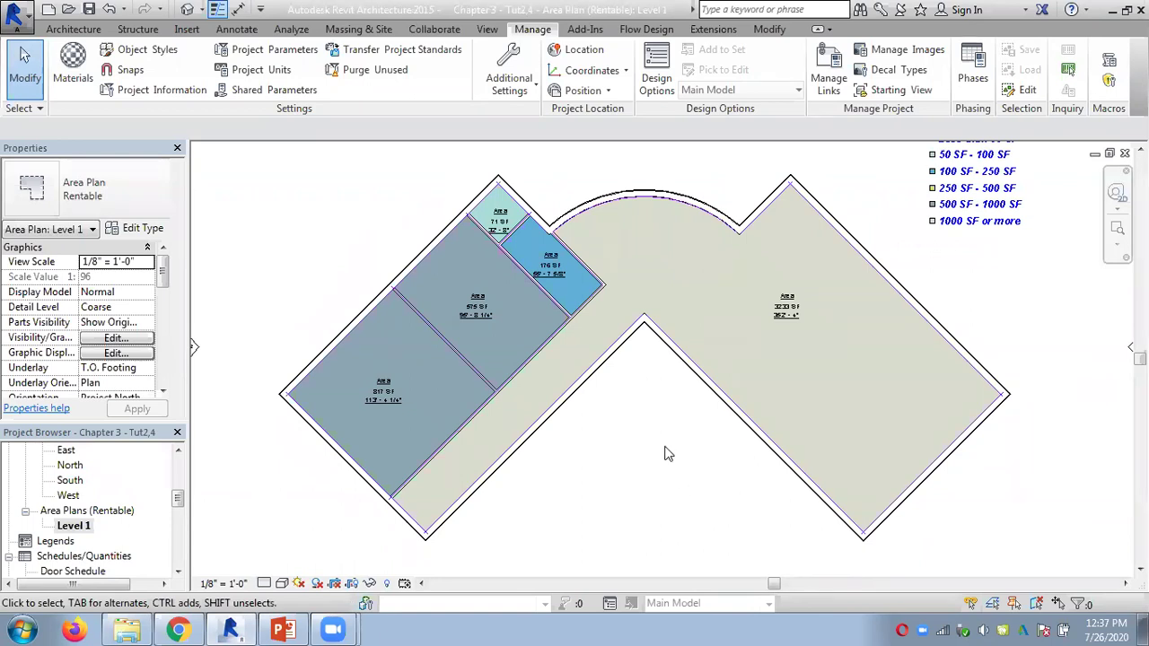
{"action": "left_click", "coordinate": [284, 629]}
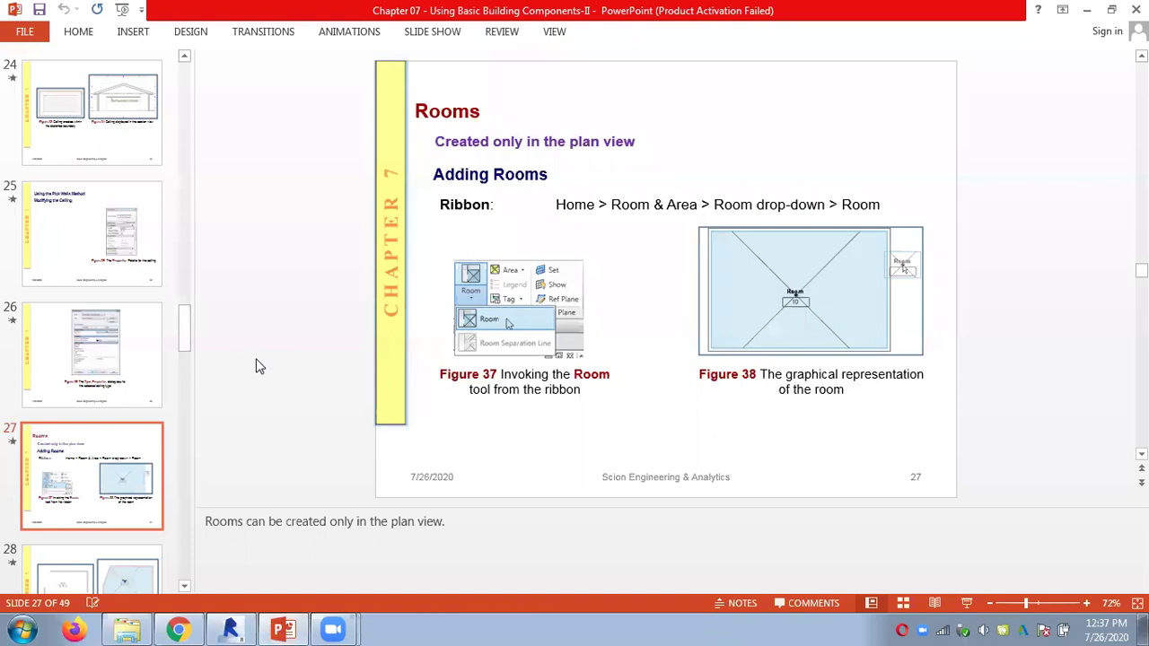
Delete the Scion Engineering & Analytics footer box from slide 42.
{"action": "scroll", "coordinate": [256, 363], "scroll_direction": "down", "scroll_amount": 1}
{"action": "scroll", "coordinate": [256, 366], "scroll_direction": "down", "scroll_amount": 1}
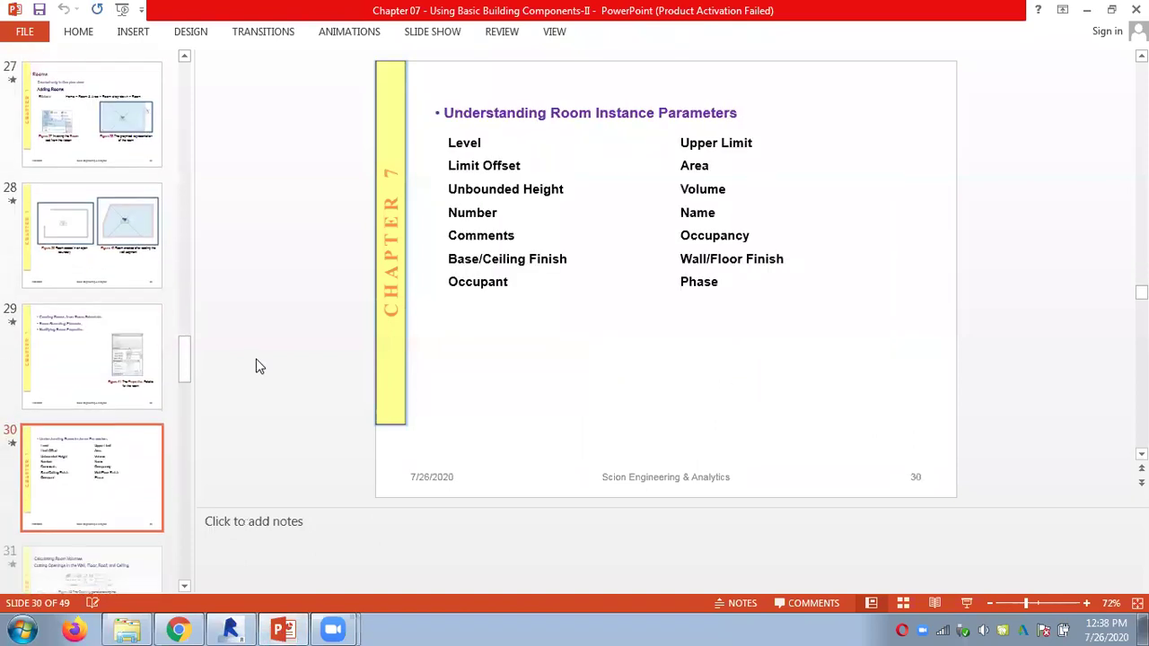
{"action": "scroll", "coordinate": [256, 366], "scroll_direction": "down", "scroll_amount": 1}
{"action": "scroll", "coordinate": [256, 366], "scroll_direction": "down", "scroll_amount": 4}
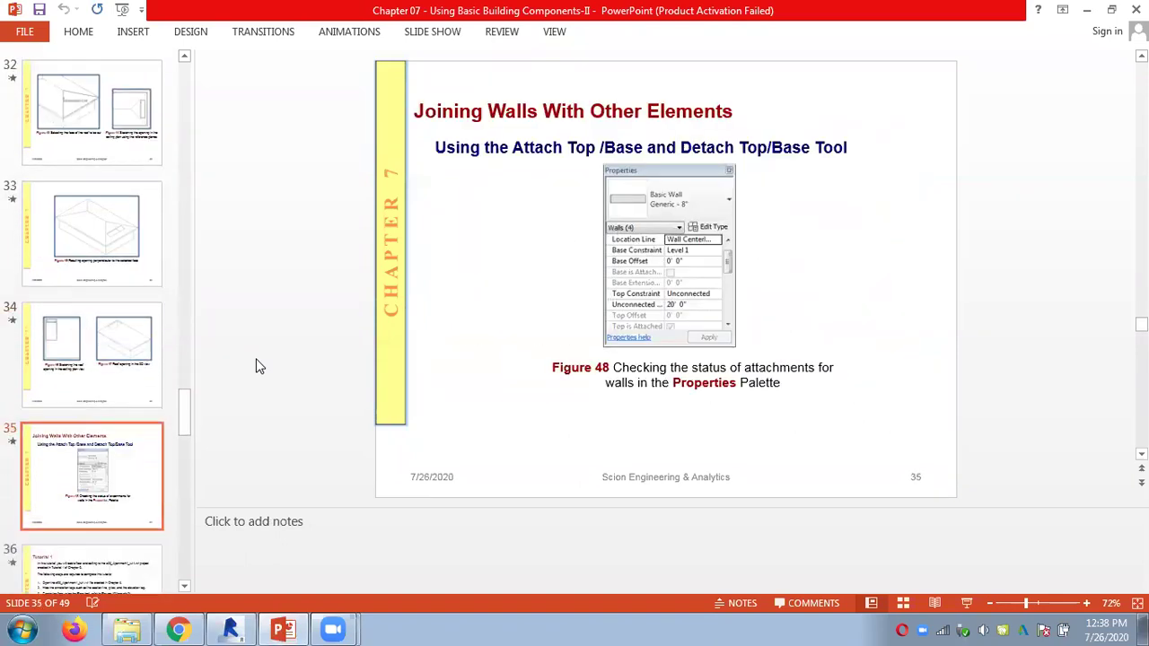
{"action": "scroll", "coordinate": [255, 366], "scroll_direction": "down", "scroll_amount": 5}
{"action": "scroll", "coordinate": [255, 366], "scroll_direction": "down", "scroll_amount": 2}
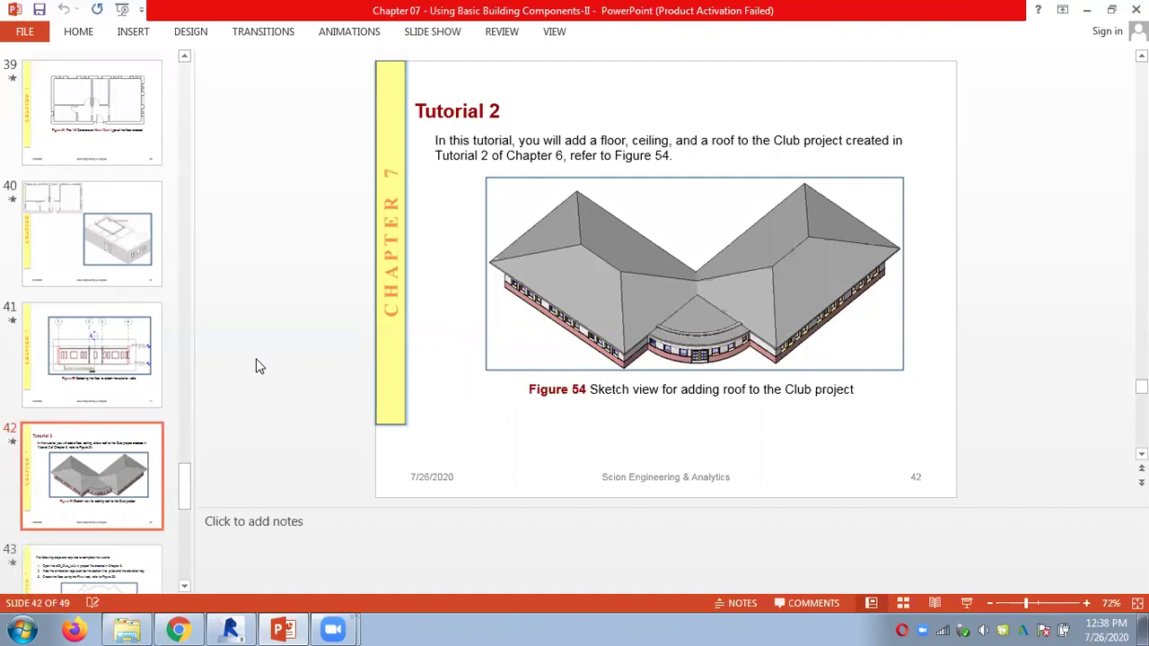
{"action": "left_click", "coordinate": [664, 472]}
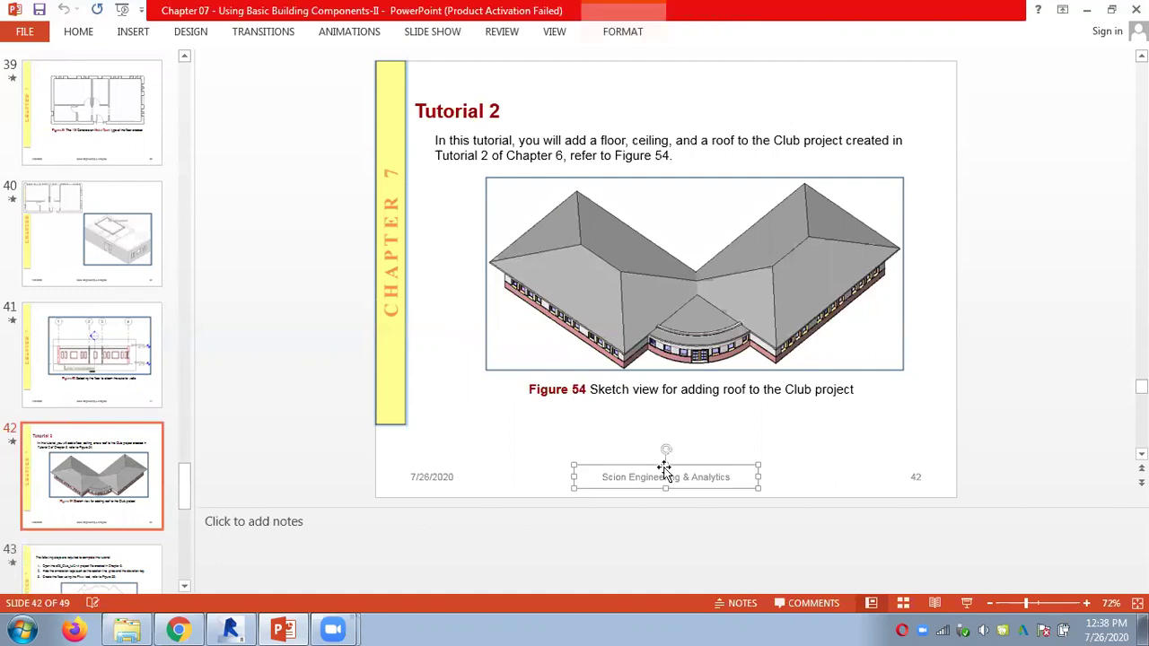
{"action": "key", "text": "Delete"}
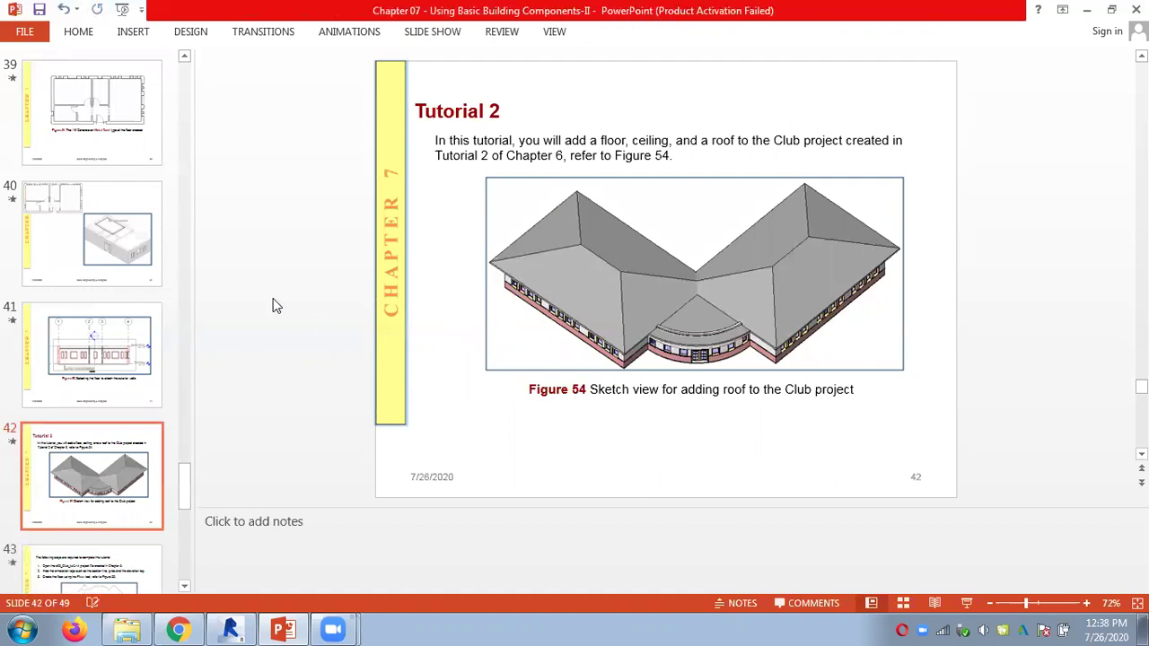
Page forward to the Figure 61 slide, Mirroring the roof of Hall 1.
{"action": "scroll", "coordinate": [276, 305], "scroll_direction": "down", "scroll_amount": 4}
{"action": "scroll", "coordinate": [275, 305], "scroll_direction": "down", "scroll_amount": 3}
{"action": "scroll", "coordinate": [275, 304], "scroll_direction": "up", "scroll_amount": 2}
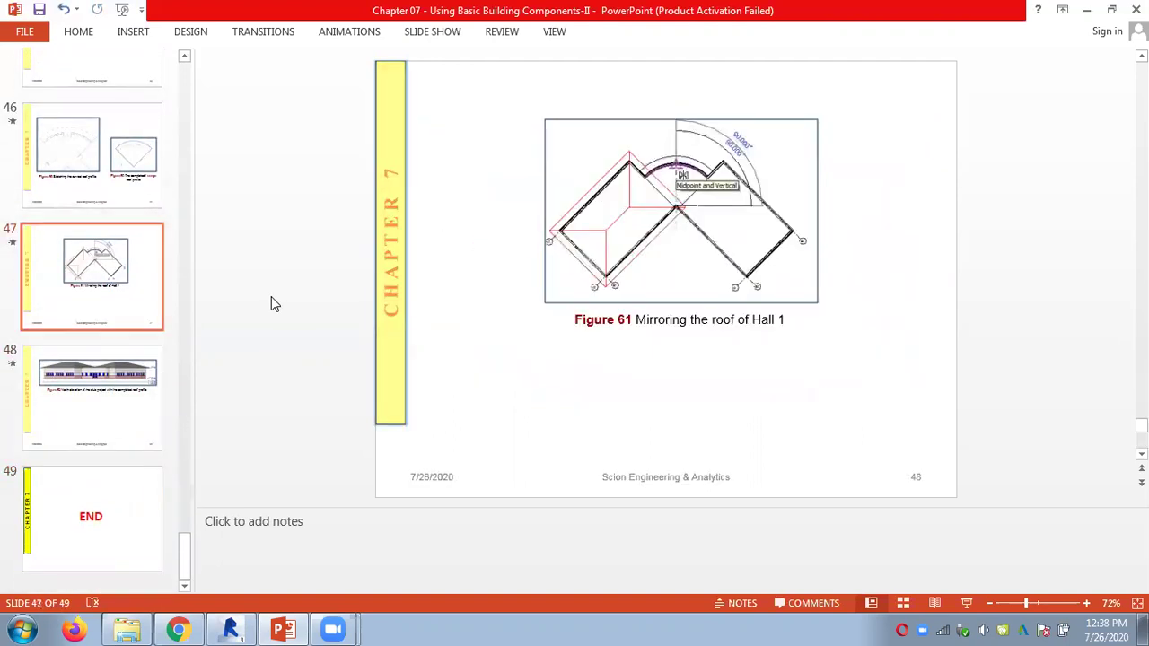
{"action": "scroll", "coordinate": [273, 305], "scroll_direction": "up", "scroll_amount": 5}
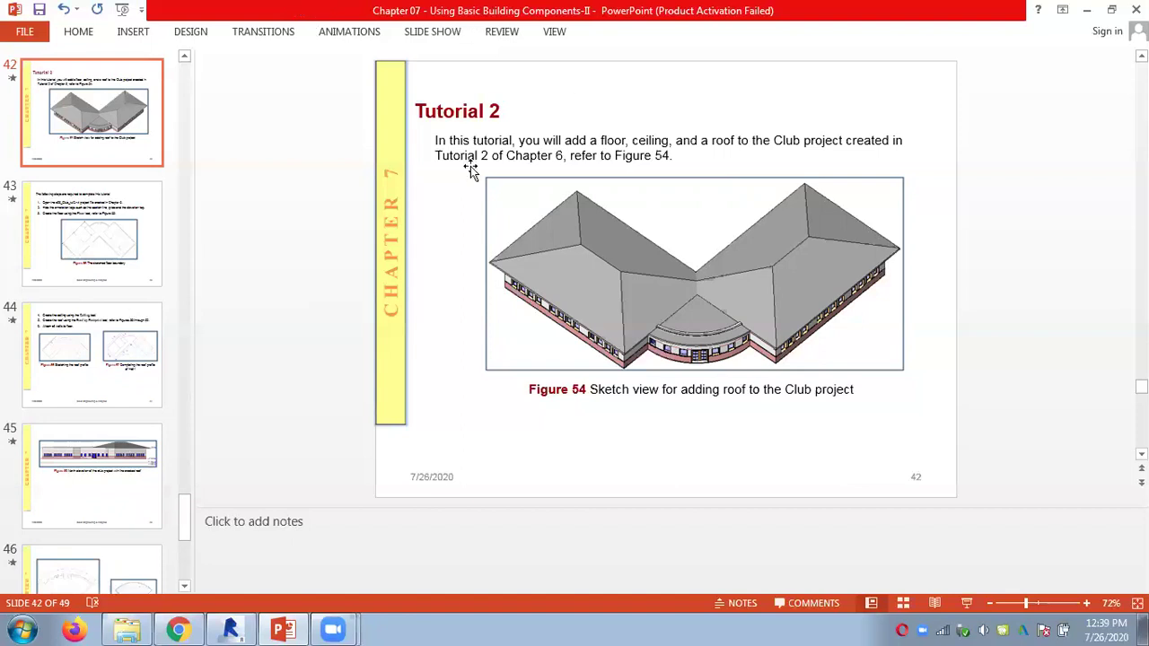
Open the Level 1 floor plan and edit the Room 1 tag's family.
{"action": "left_click", "coordinate": [233, 628]}
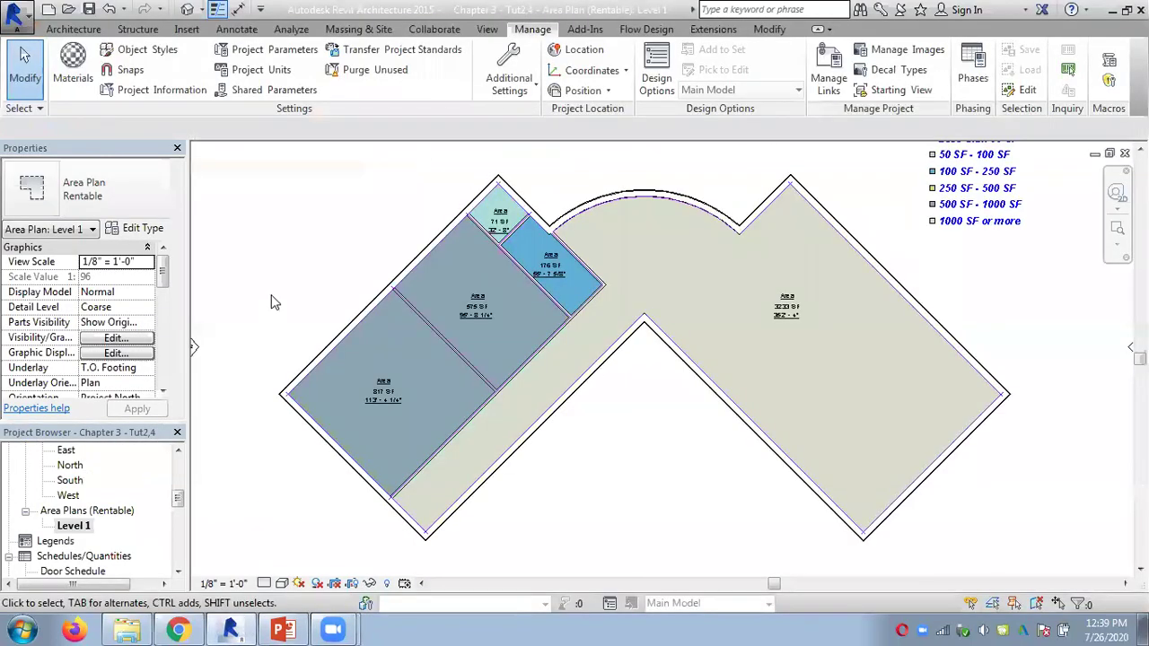
{"action": "left_click_drag", "start_coordinate": [177, 501], "coordinate": [180, 474]}
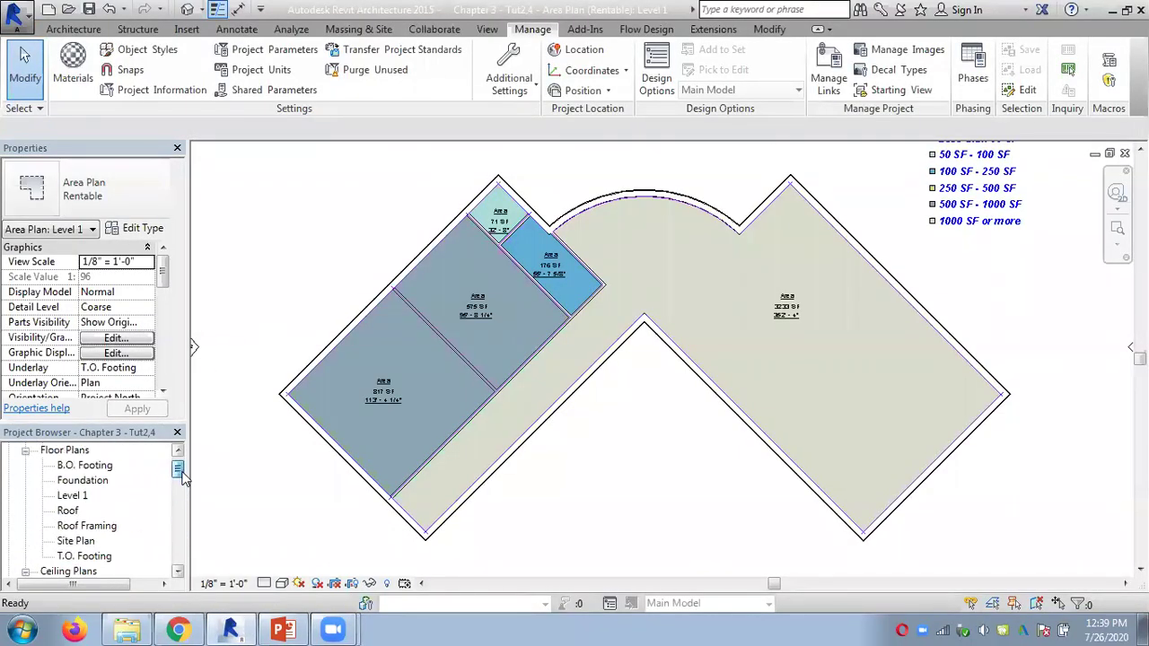
{"action": "double_click", "coordinate": [72, 497]}
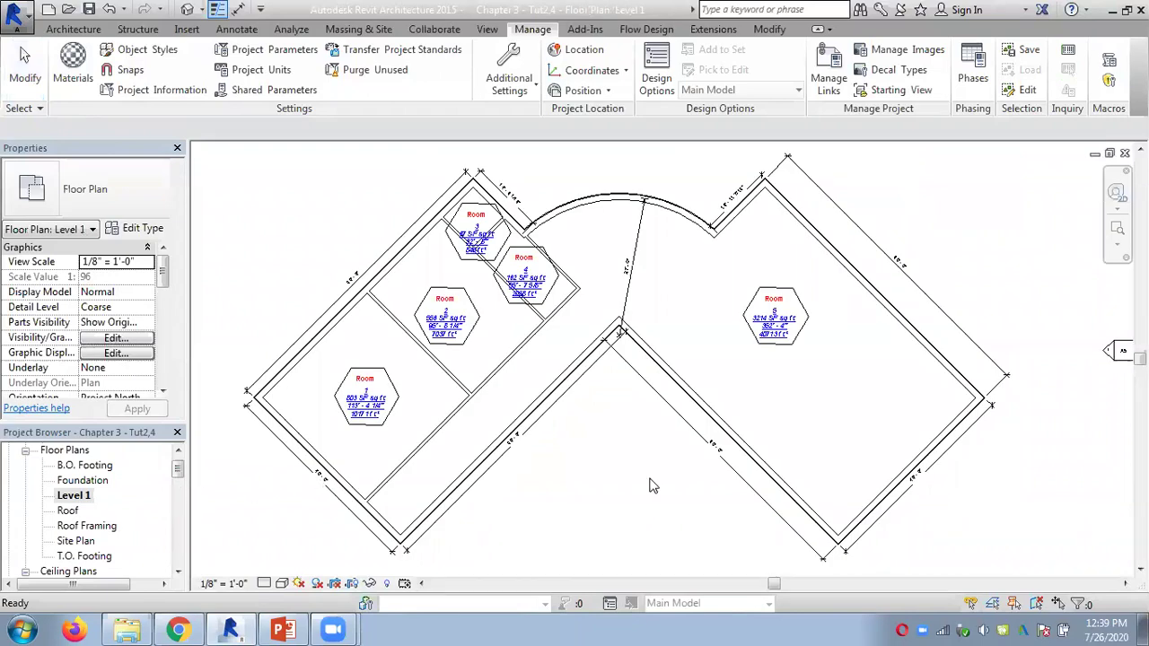
{"action": "key", "text": "z"}
{"action": "key", "text": "f"}
{"action": "scroll", "coordinate": [607, 461], "scroll_direction": "up", "scroll_amount": 2}
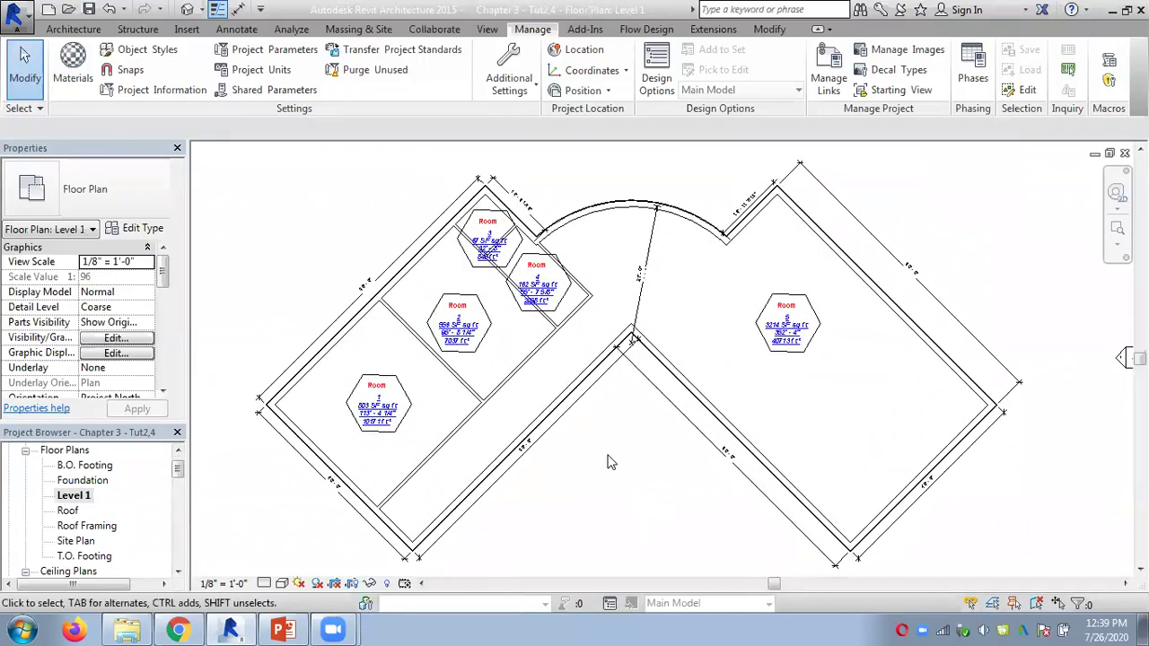
{"action": "left_click", "coordinate": [405, 422]}
{"action": "left_click", "coordinate": [677, 77]}
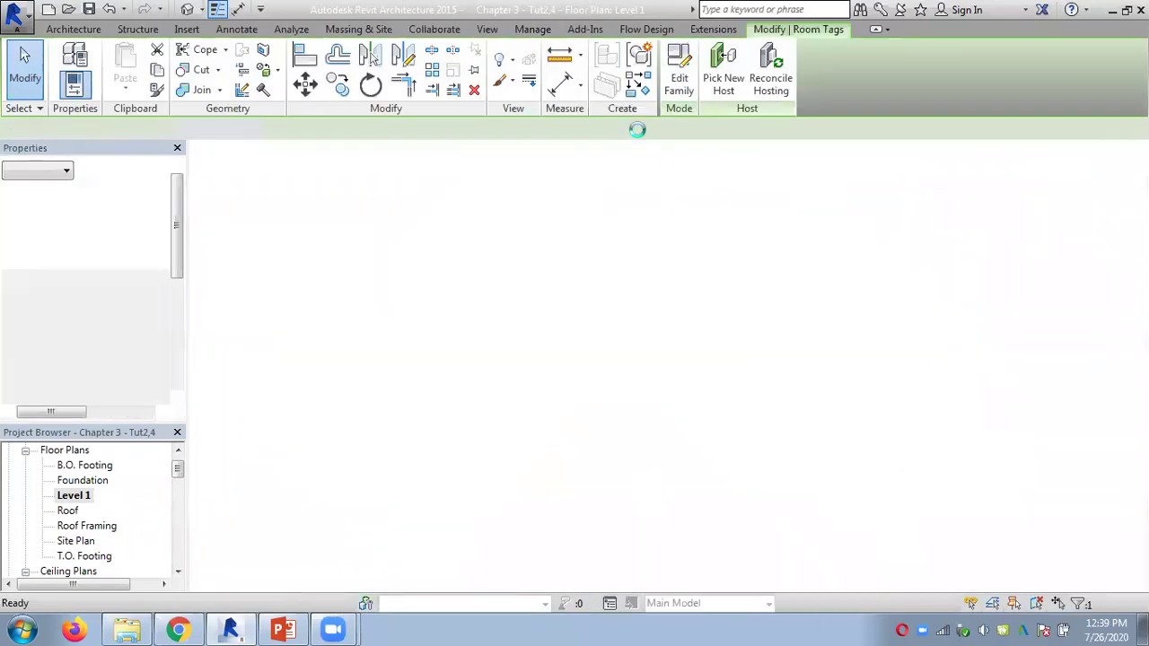
Delete all six edges of the hexagon border in the room tag family.
{"action": "scroll", "coordinate": [679, 375], "scroll_direction": "up", "scroll_amount": 5}
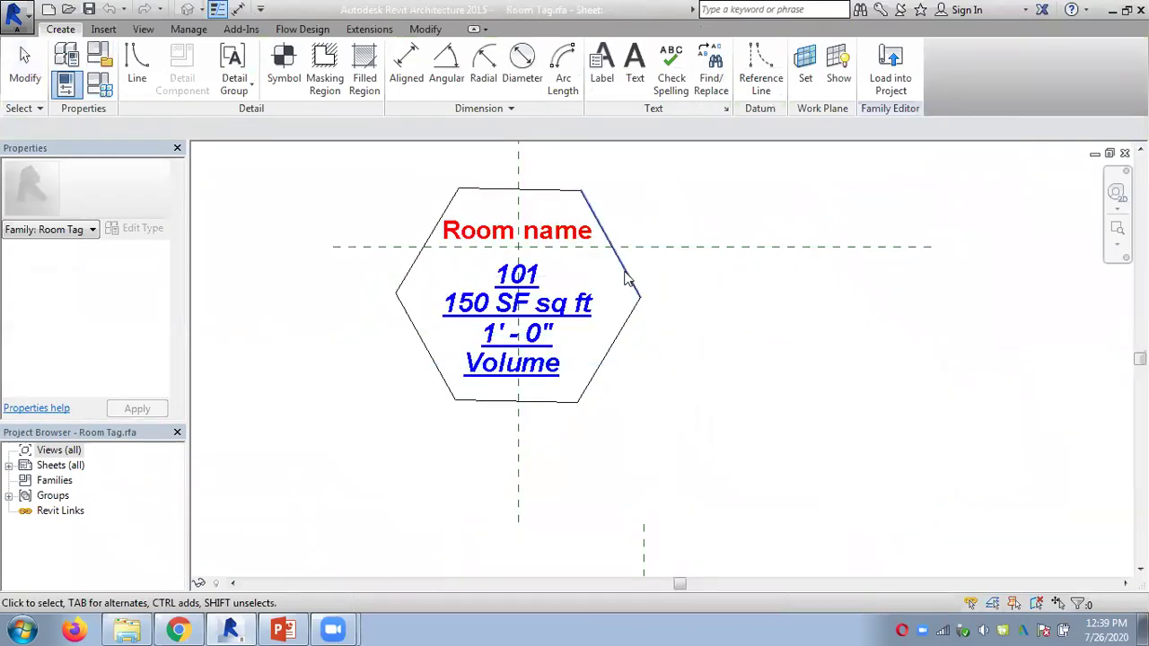
{"action": "left_click", "coordinate": [619, 253]}
{"action": "key", "text": "Delete"}
{"action": "left_click", "coordinate": [471, 202]}
{"action": "key", "text": "Delete"}
{"action": "left_click", "coordinate": [449, 208]}
{"action": "key", "text": "Delete"}
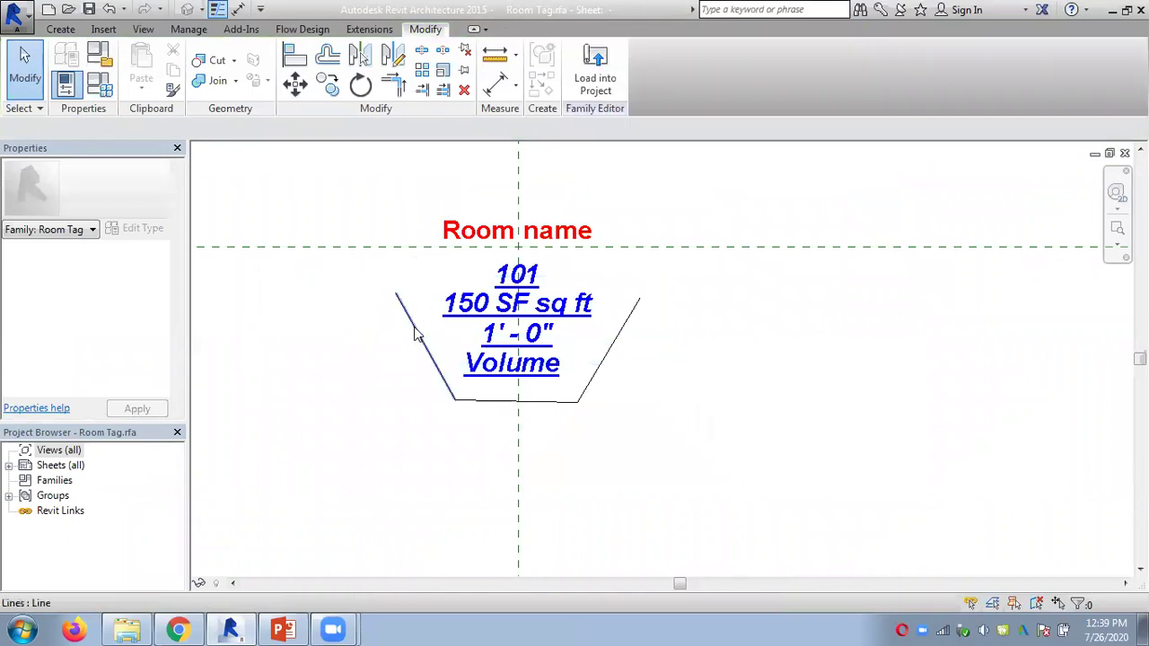
{"action": "left_click", "coordinate": [435, 364]}
{"action": "key", "text": "Delete"}
{"action": "left_click", "coordinate": [490, 400]}
{"action": "key", "text": "Delete"}
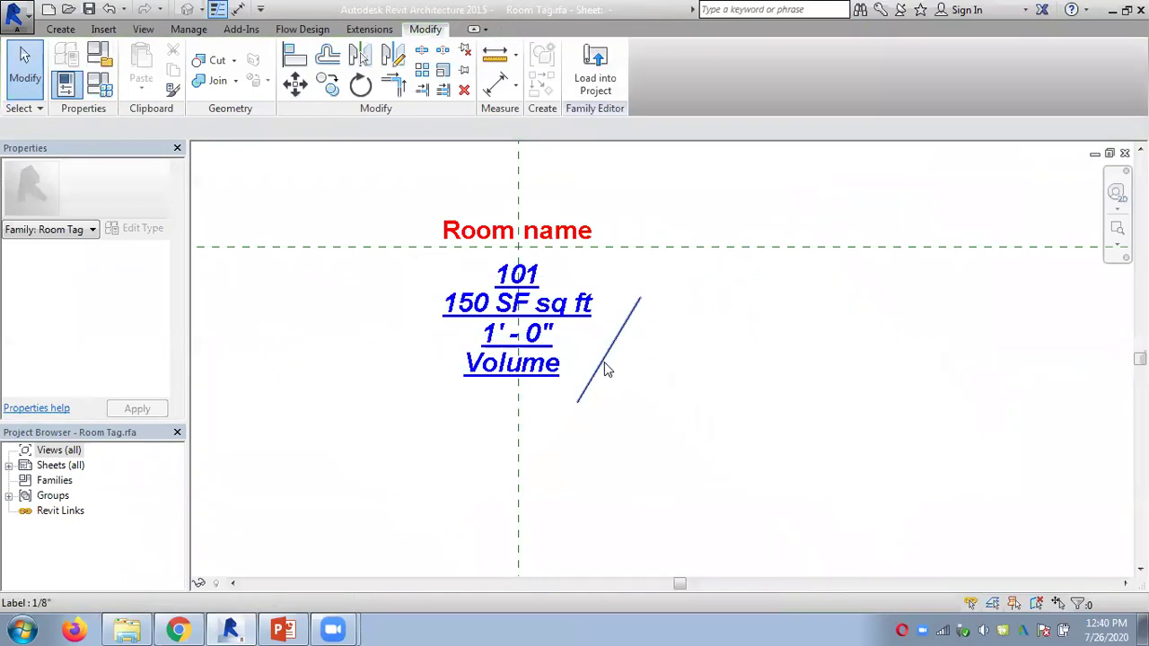
{"action": "left_click", "coordinate": [593, 377]}
{"action": "key", "text": "Delete"}
Remove the Perimeter parameter from the tag's area label.
{"action": "left_click", "coordinate": [521, 352]}
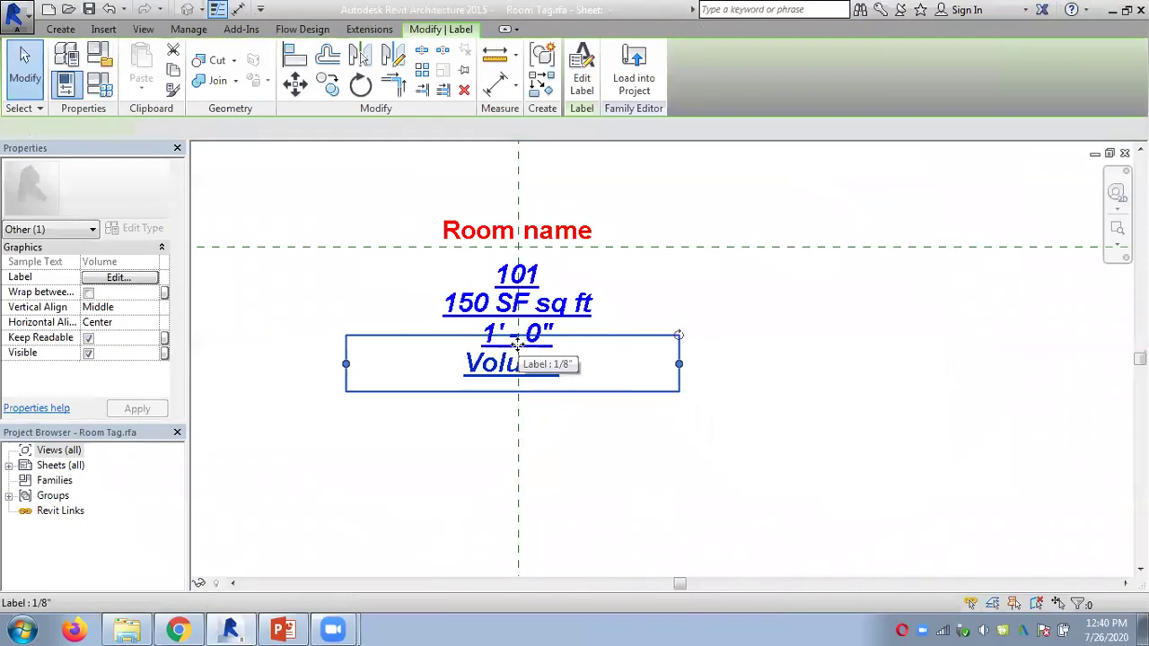
{"action": "left_click", "coordinate": [525, 328]}
{"action": "left_click", "coordinate": [585, 81]}
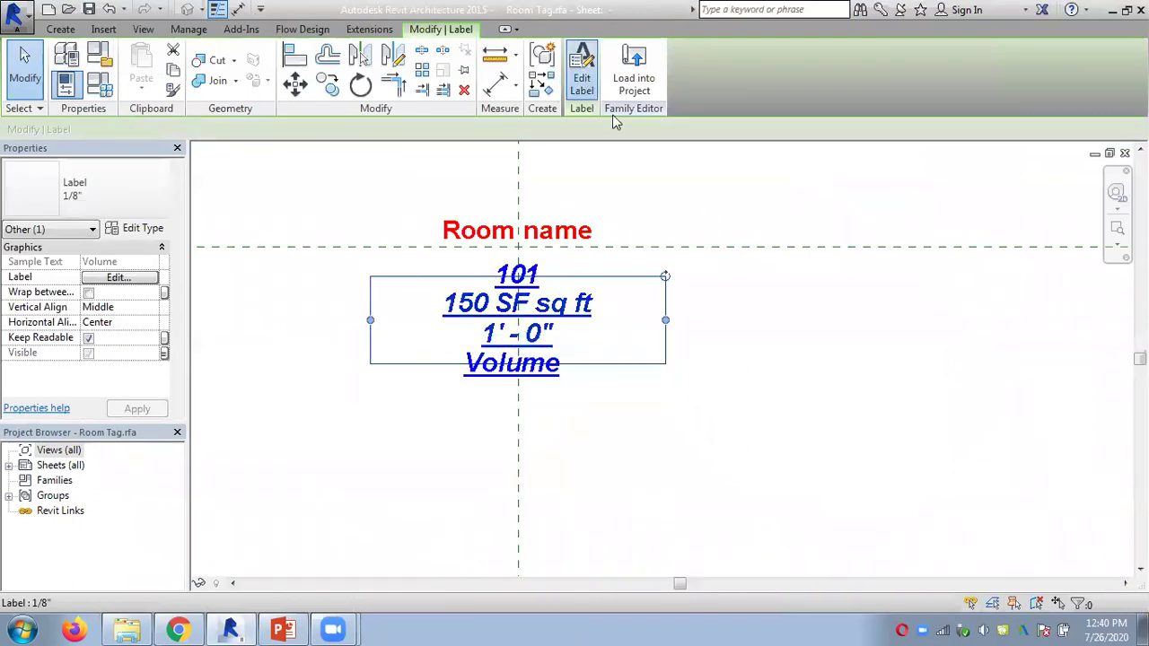
{"action": "left_click", "coordinate": [539, 256]}
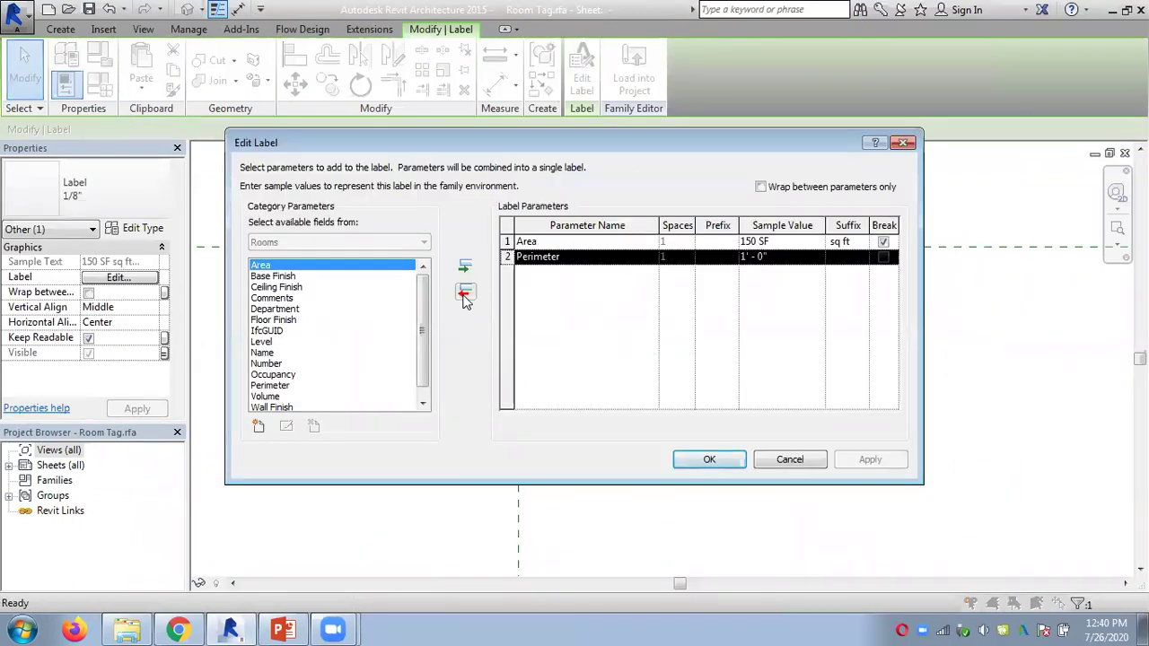
{"action": "left_click", "coordinate": [465, 292]}
{"action": "left_click", "coordinate": [725, 465]}
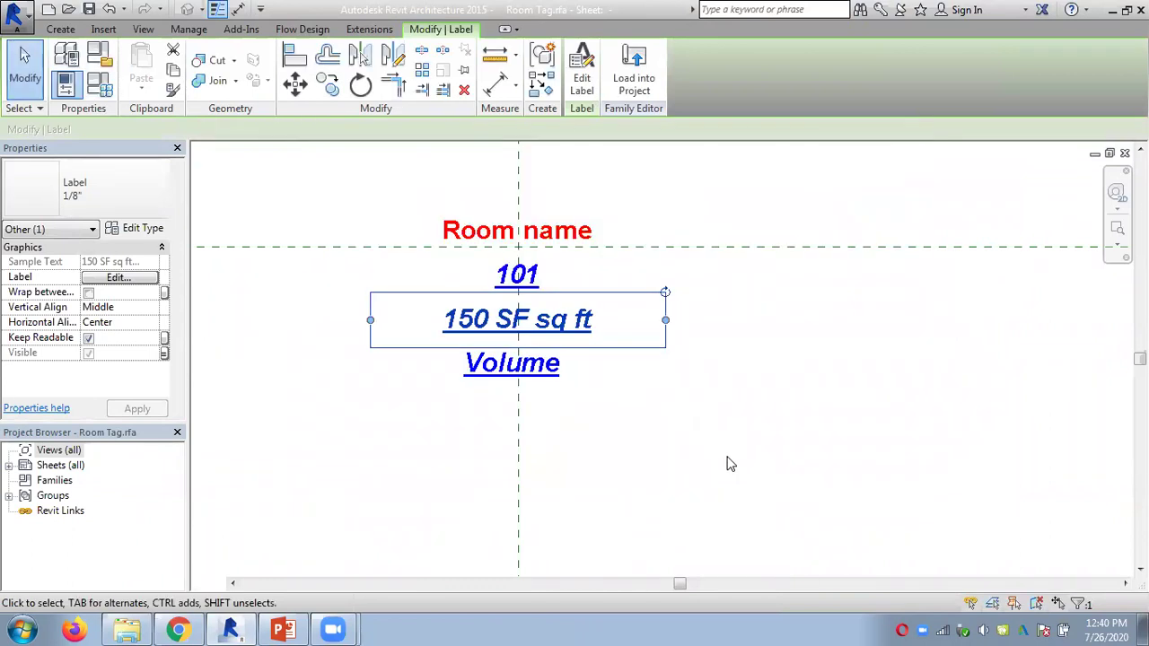
{"action": "left_click", "coordinate": [725, 464]}
Load the edited room tag into the Club project, overwriting the existing version.
{"action": "left_click", "coordinate": [595, 79]}
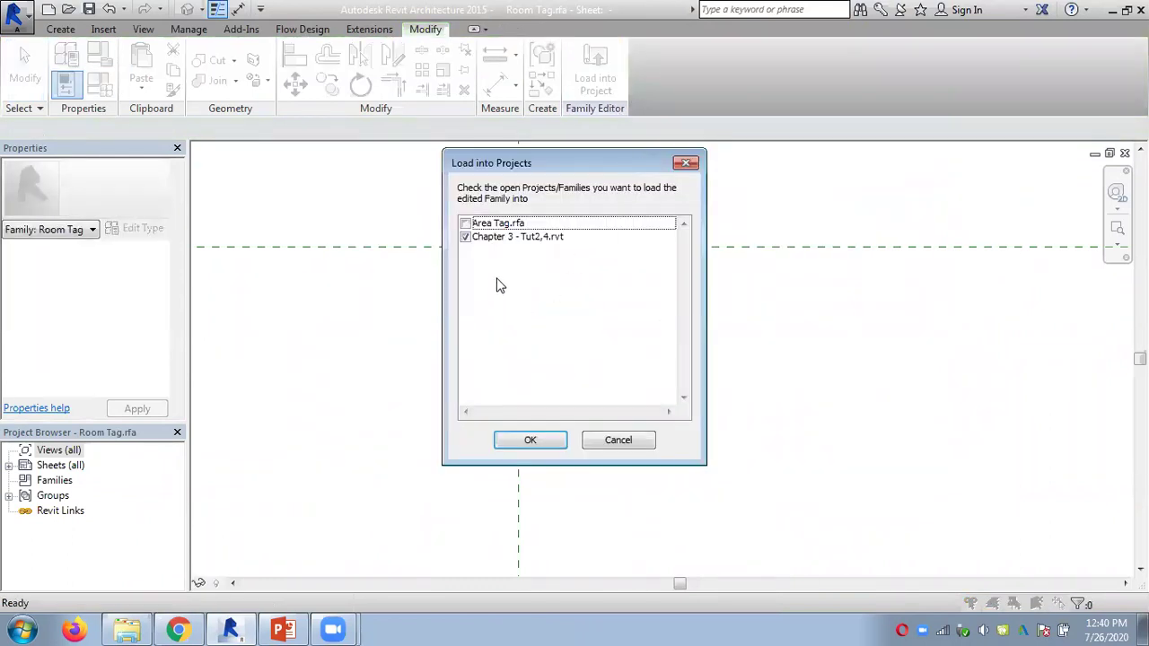
{"action": "left_click", "coordinate": [538, 441]}
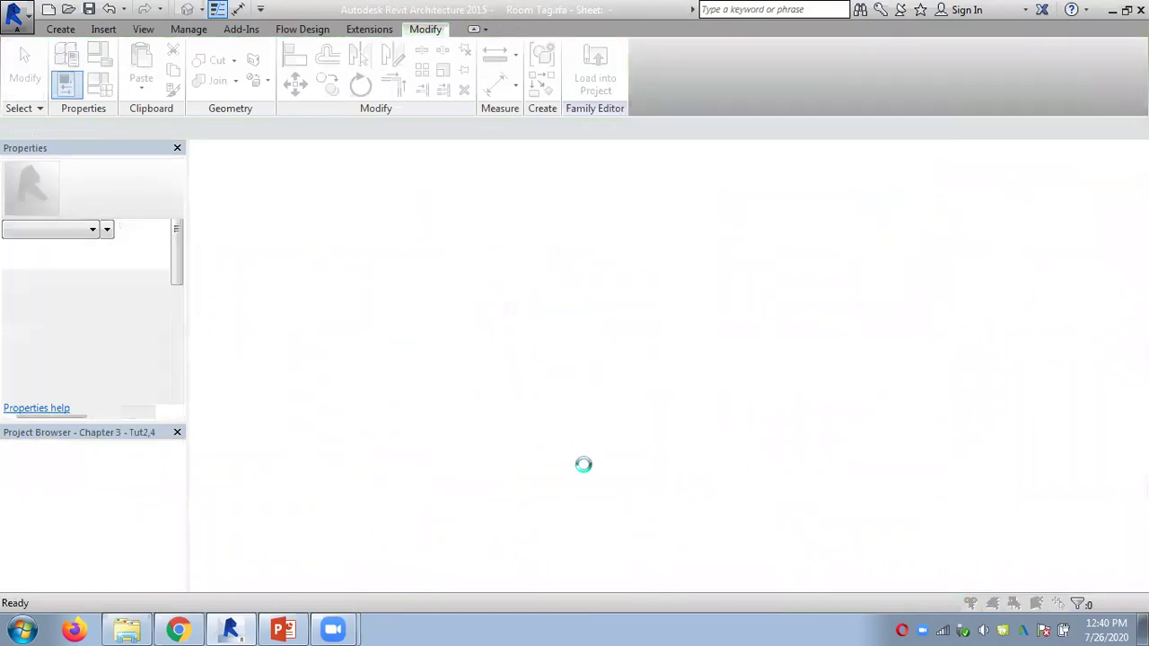
{"action": "left_click", "coordinate": [550, 262]}
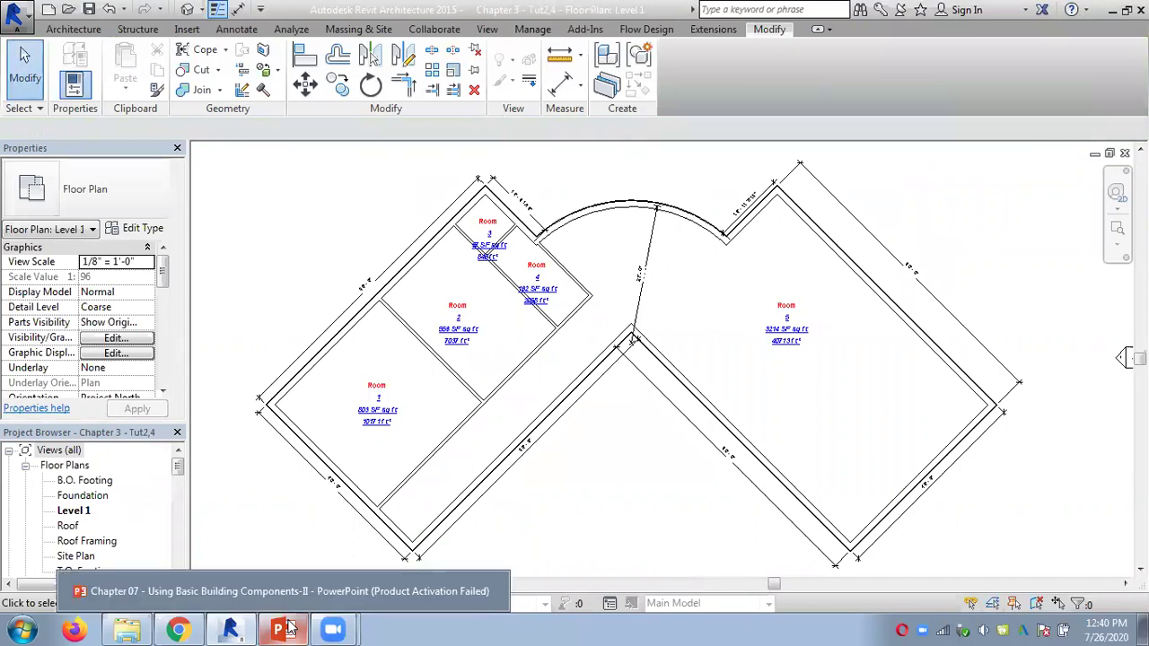
{"action": "left_click", "coordinate": [289, 629]}
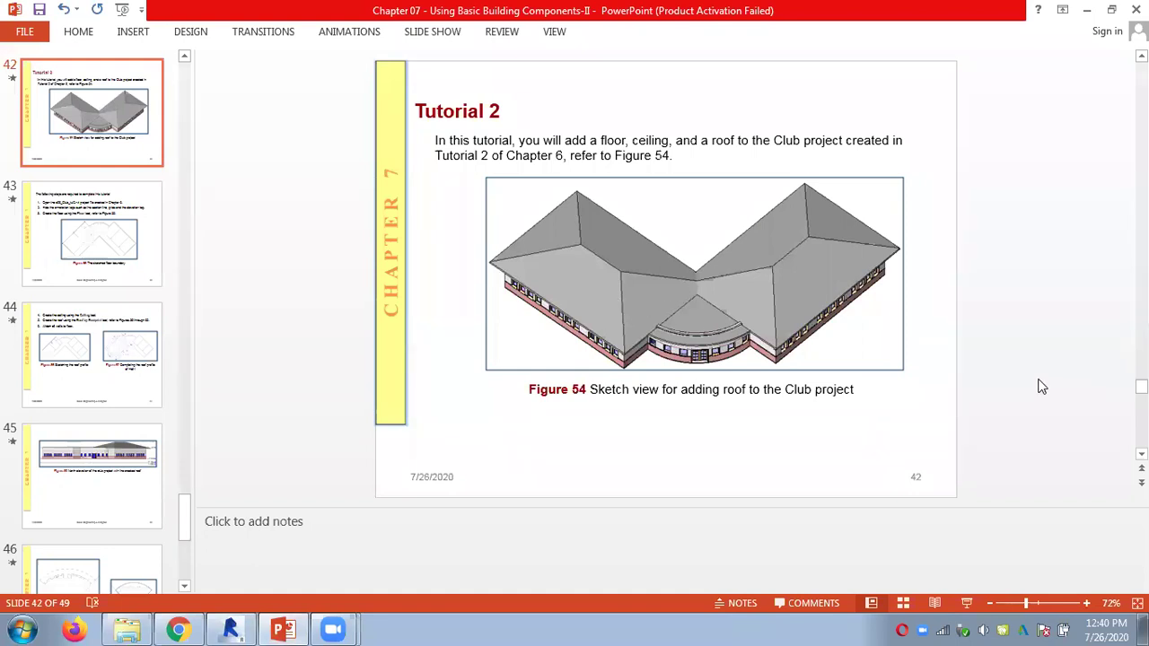
Browse slides 43–48, return to the Tutorial 2 slide, and switch to Chrome.
{"action": "scroll", "coordinate": [1041, 387], "scroll_direction": "down", "scroll_amount": 1}
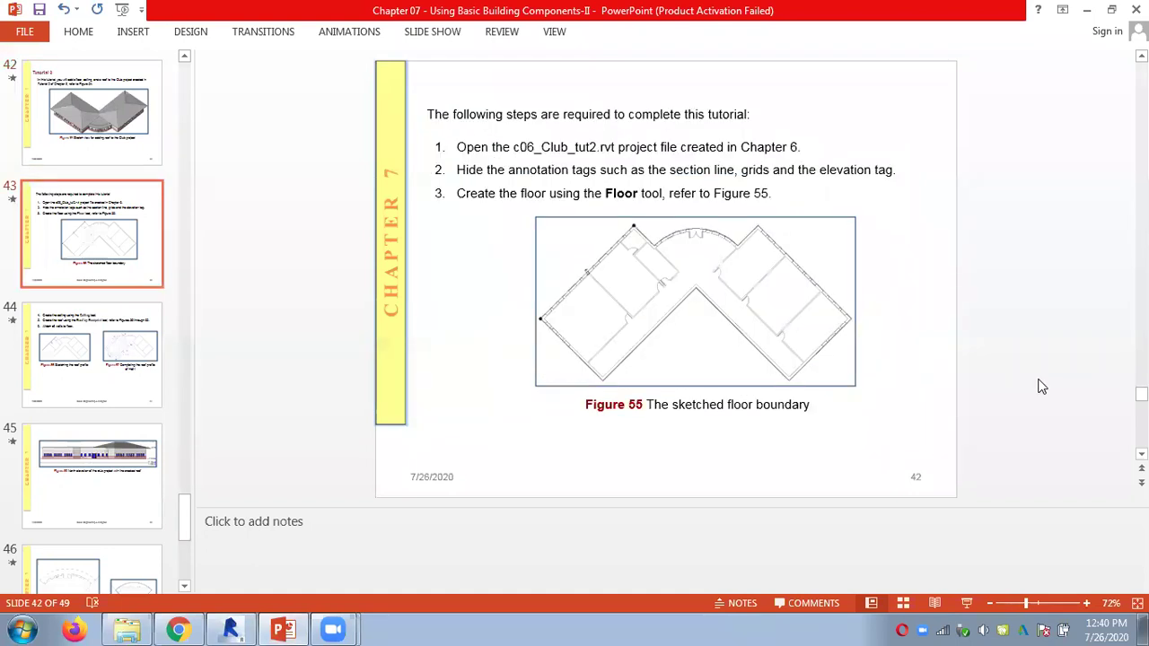
{"action": "scroll", "coordinate": [1041, 387], "scroll_direction": "down", "scroll_amount": 2}
{"action": "scroll", "coordinate": [1041, 387], "scroll_direction": "down", "scroll_amount": 2}
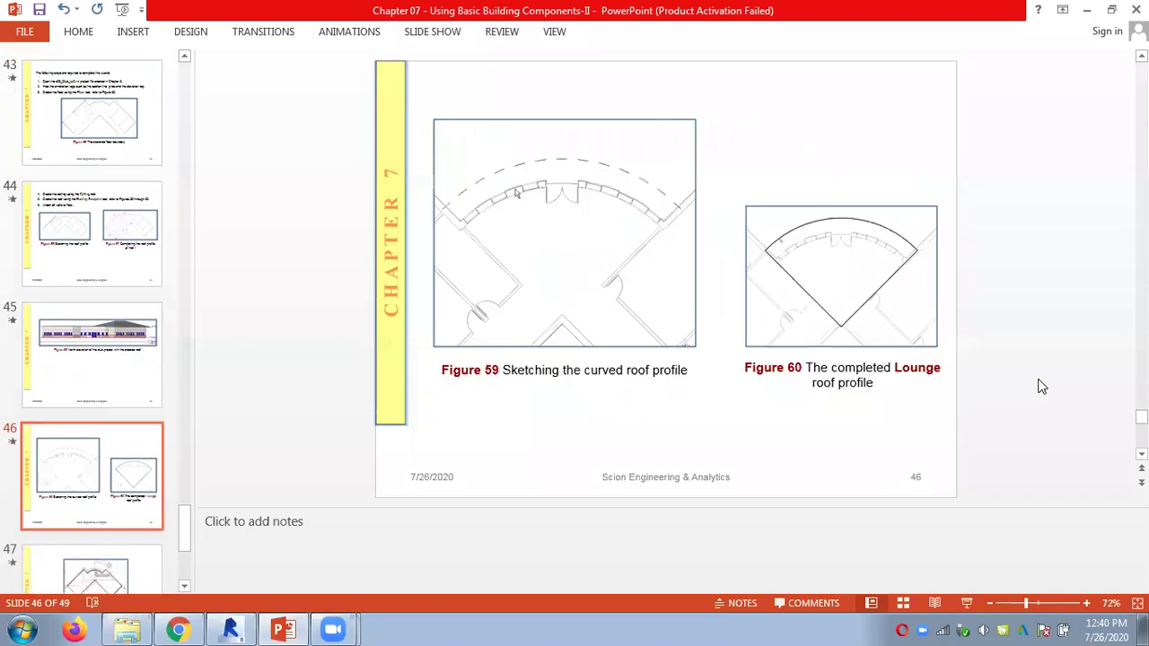
{"action": "scroll", "coordinate": [1041, 387], "scroll_direction": "down", "scroll_amount": 1}
{"action": "scroll", "coordinate": [1041, 387], "scroll_direction": "up", "scroll_amount": 6}
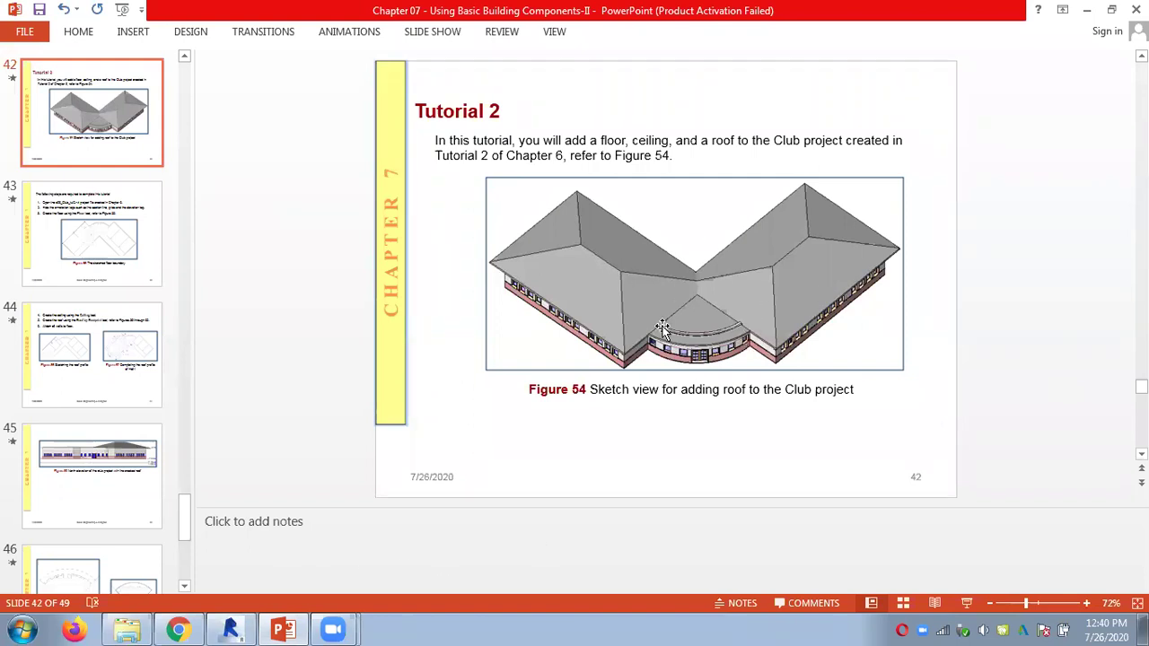
{"action": "mouse_move", "coordinate": [278, 628]}
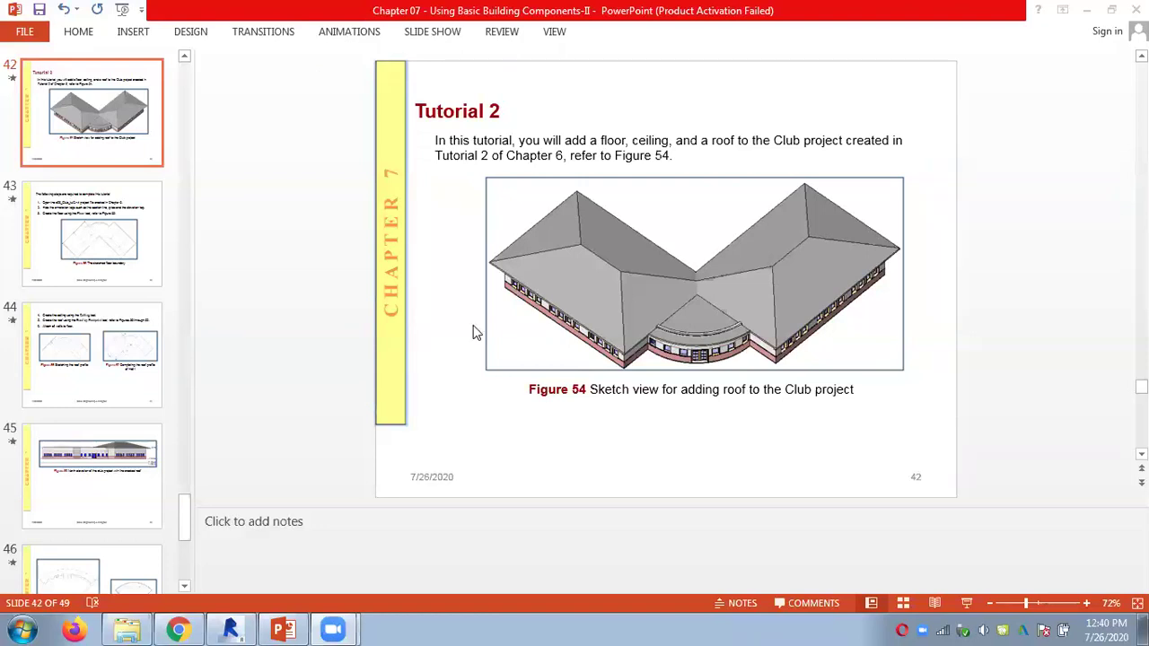
{"action": "left_click", "coordinate": [184, 626]}
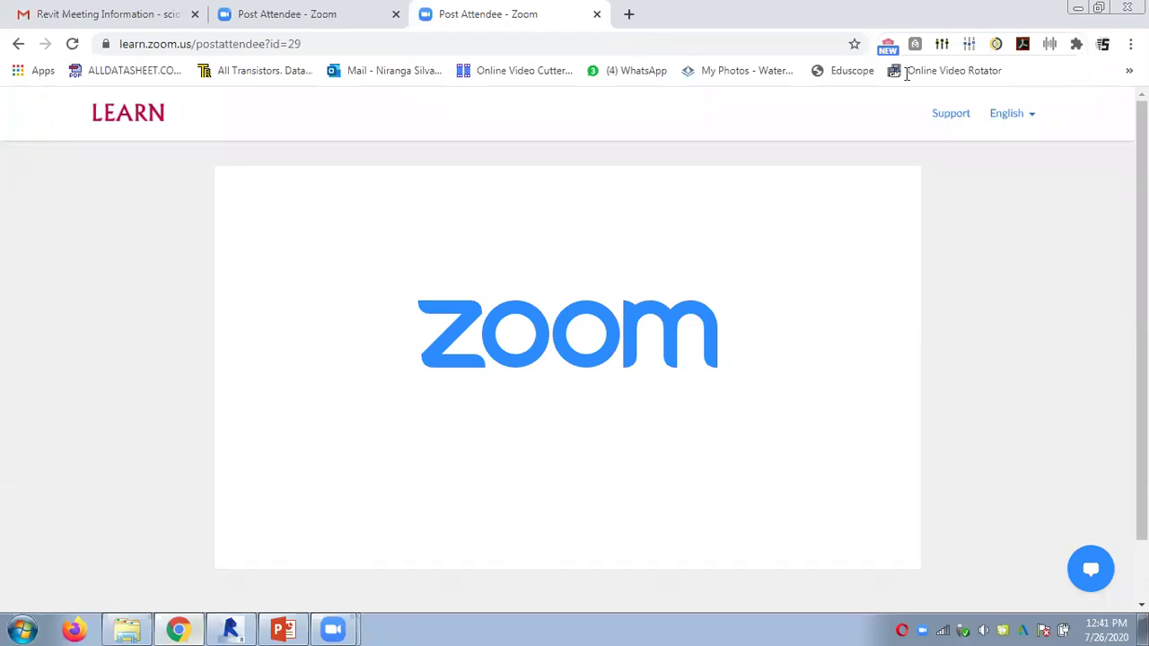
Open WhatsApp Web in a new tab and go to the chat with the book photos.
{"action": "left_click", "coordinate": [628, 14]}
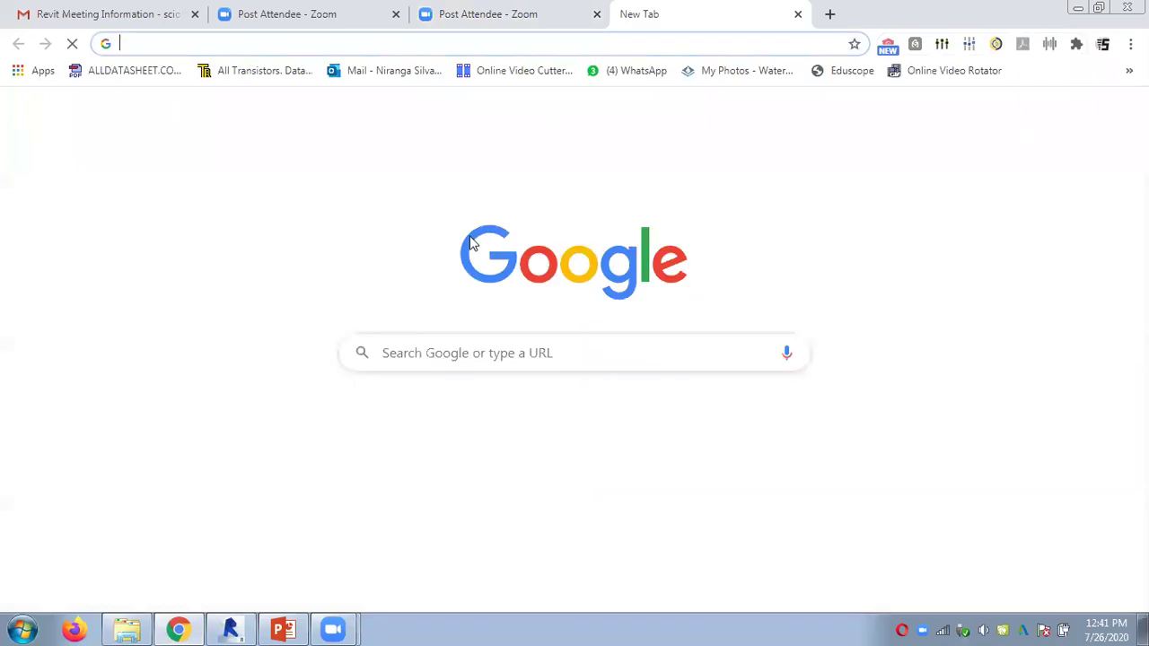
{"action": "left_click", "coordinate": [636, 71]}
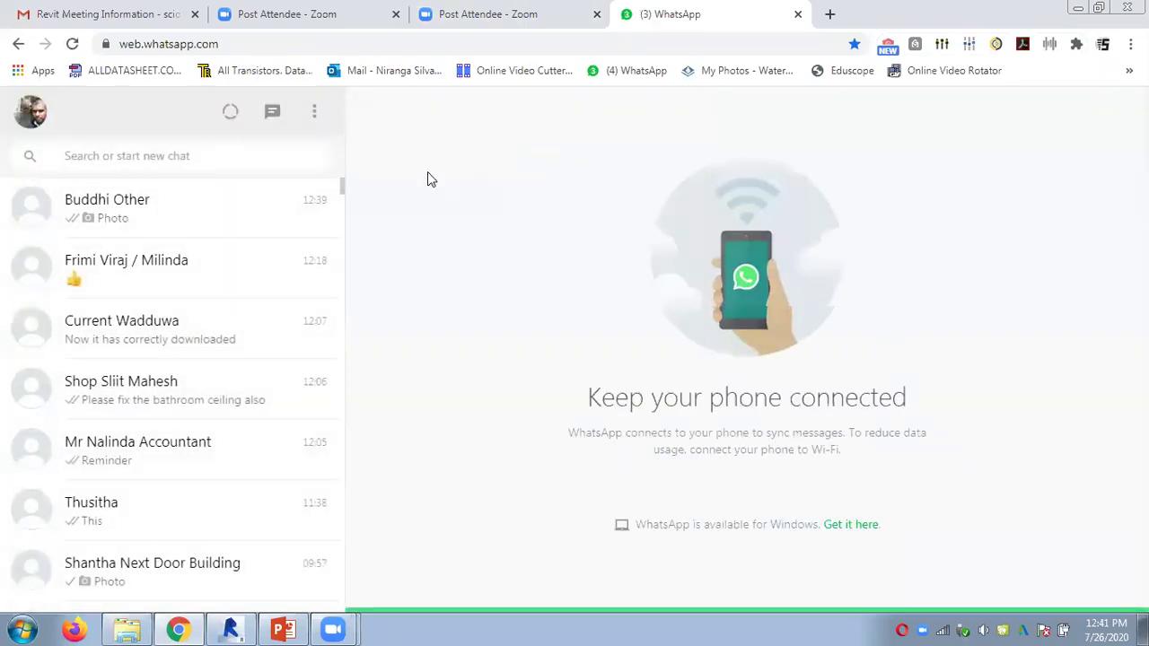
{"action": "left_click", "coordinate": [233, 215]}
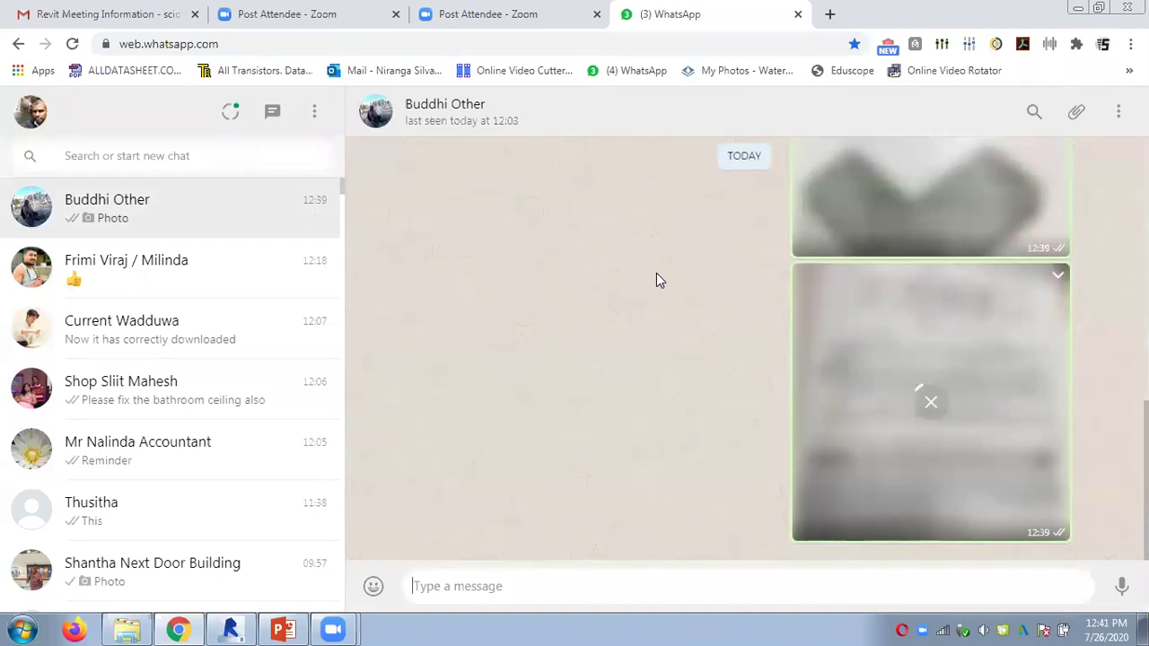
{"action": "scroll", "coordinate": [656, 278], "scroll_direction": "up", "scroll_amount": 2}
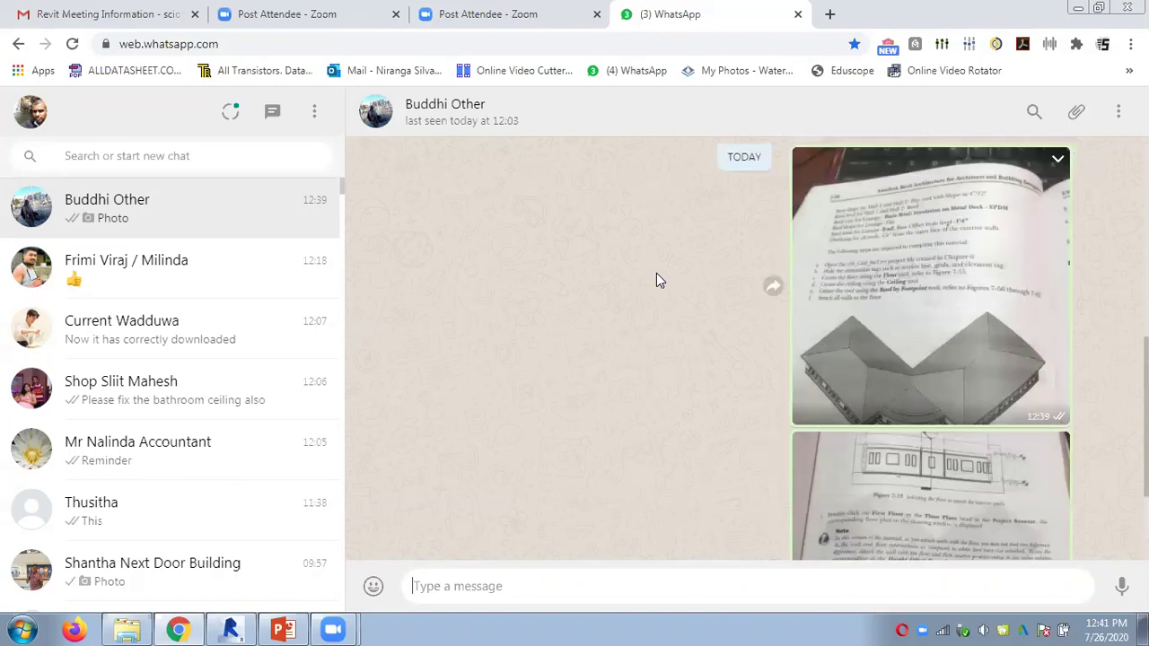
Download the two book-page photos from the chat via their message menus.
{"action": "left_click", "coordinate": [1057, 162]}
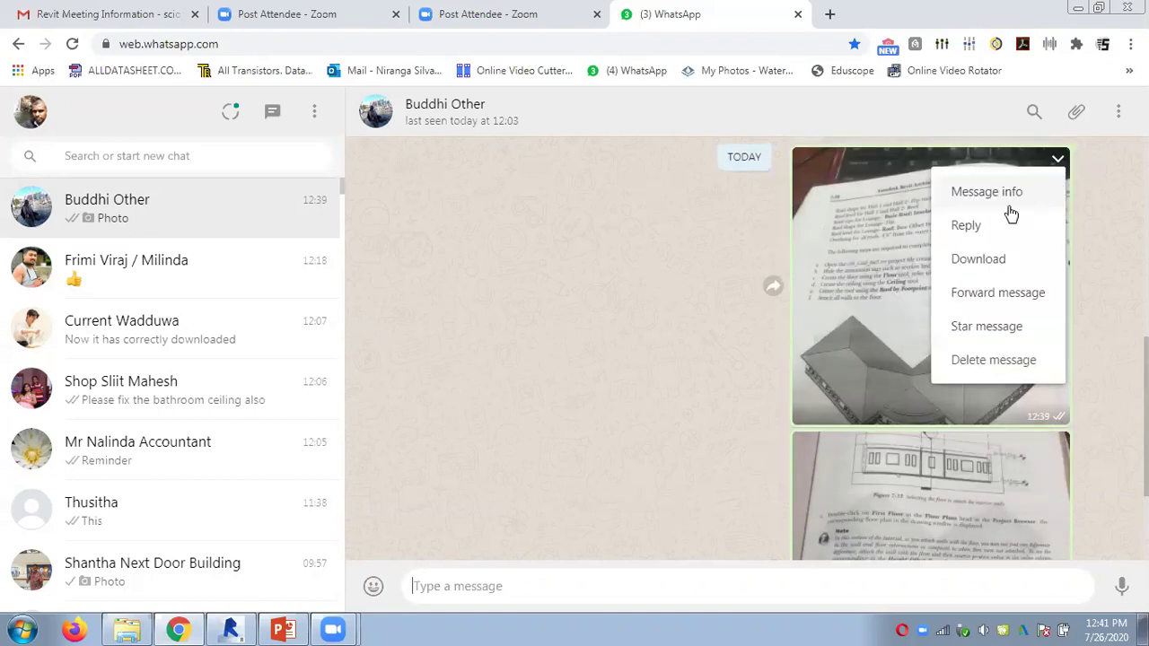
{"action": "left_click", "coordinate": [994, 260]}
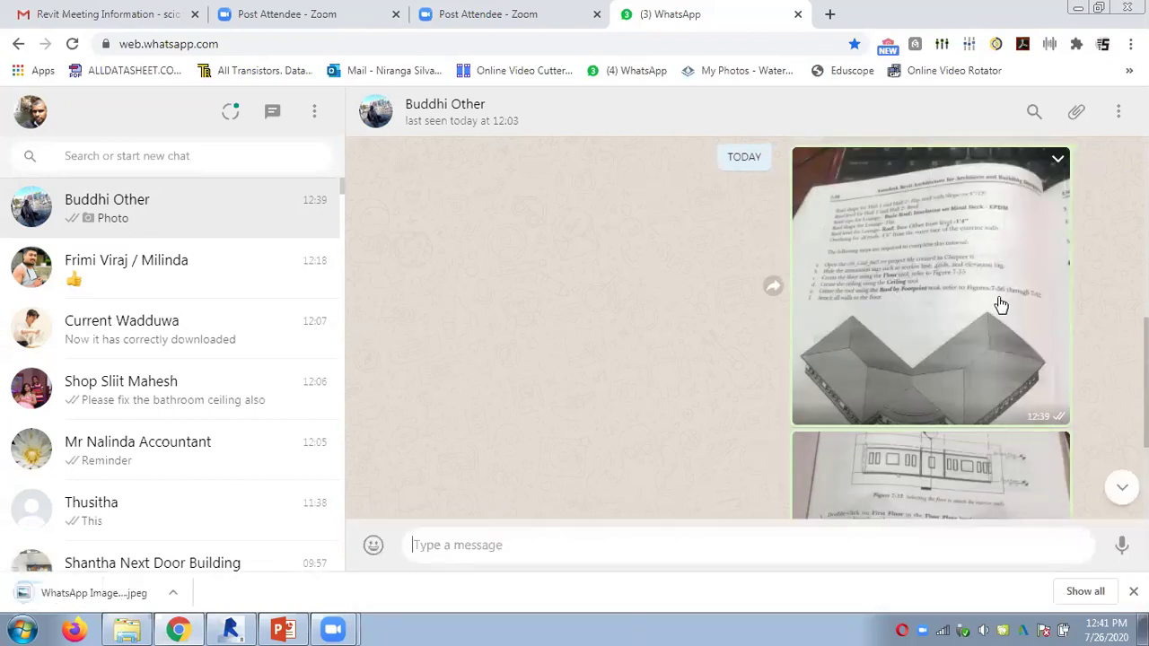
{"action": "left_click", "coordinate": [1058, 453]}
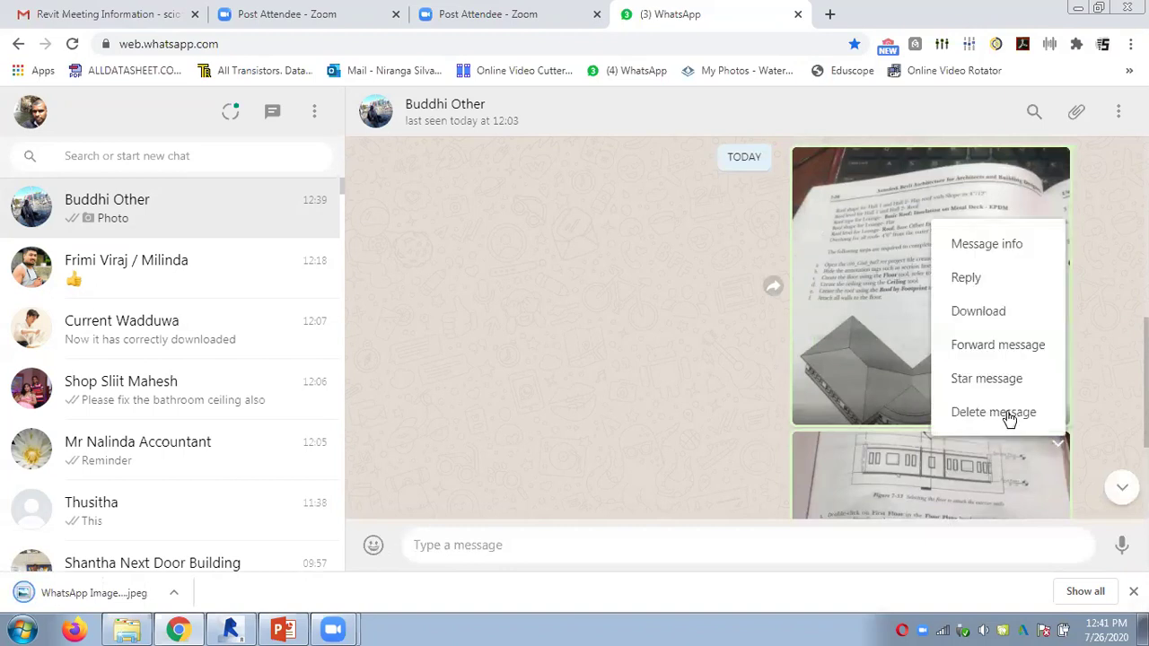
{"action": "left_click", "coordinate": [977, 311]}
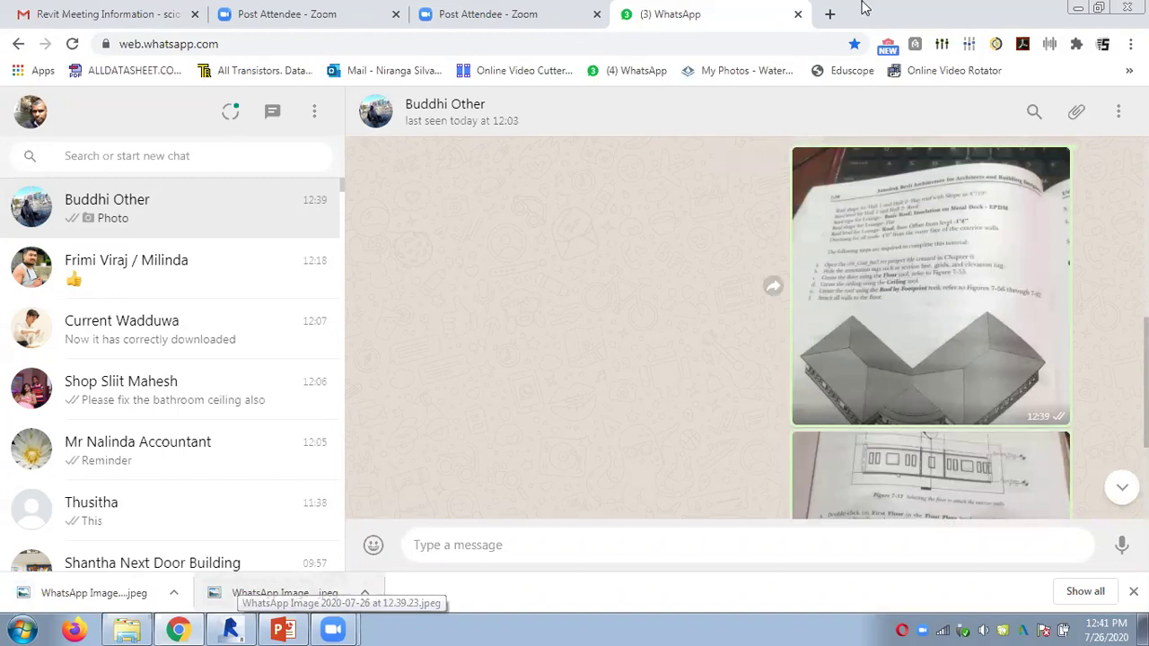
{"action": "left_click", "coordinate": [829, 15]}
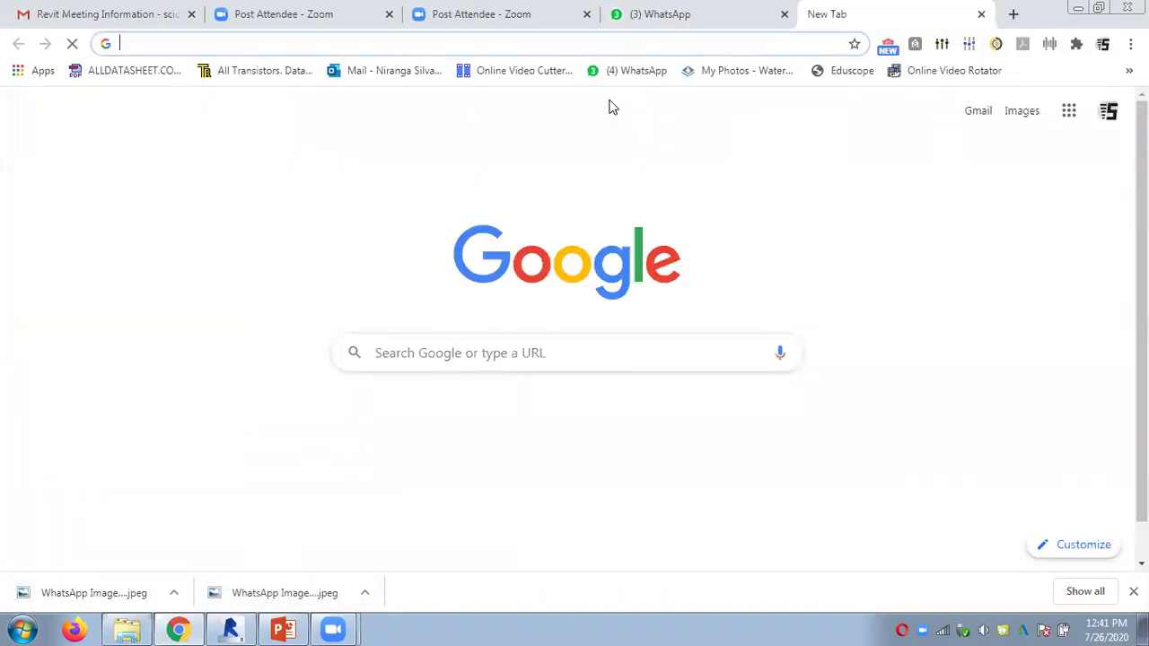
Go to amazon.com in the browser.
{"action": "type", "text": "am"}
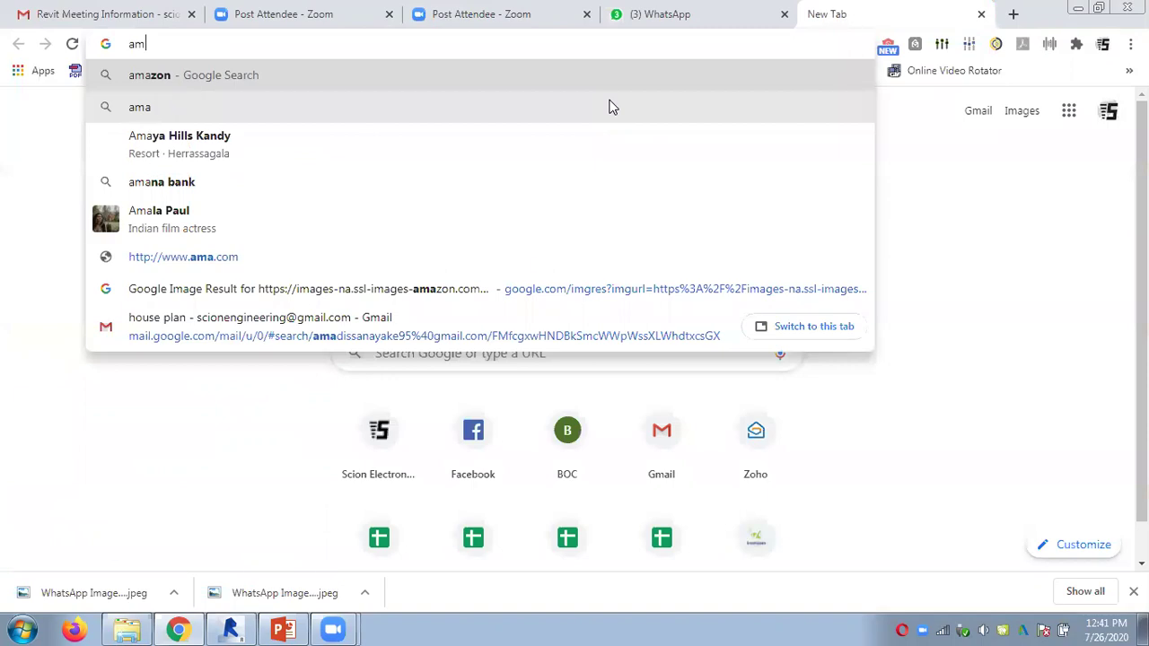
{"action": "type", "text": "a"}
{"action": "key", "text": "ctrl+Return"}
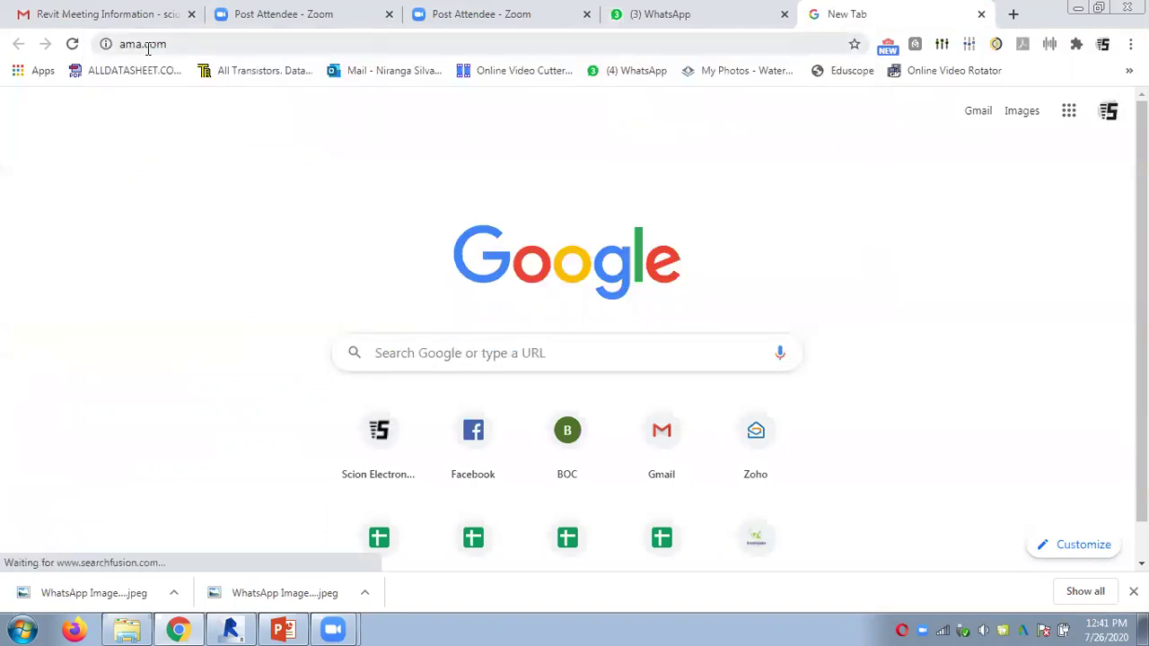
{"action": "left_click", "coordinate": [152, 45]}
{"action": "left_click", "coordinate": [181, 45]}
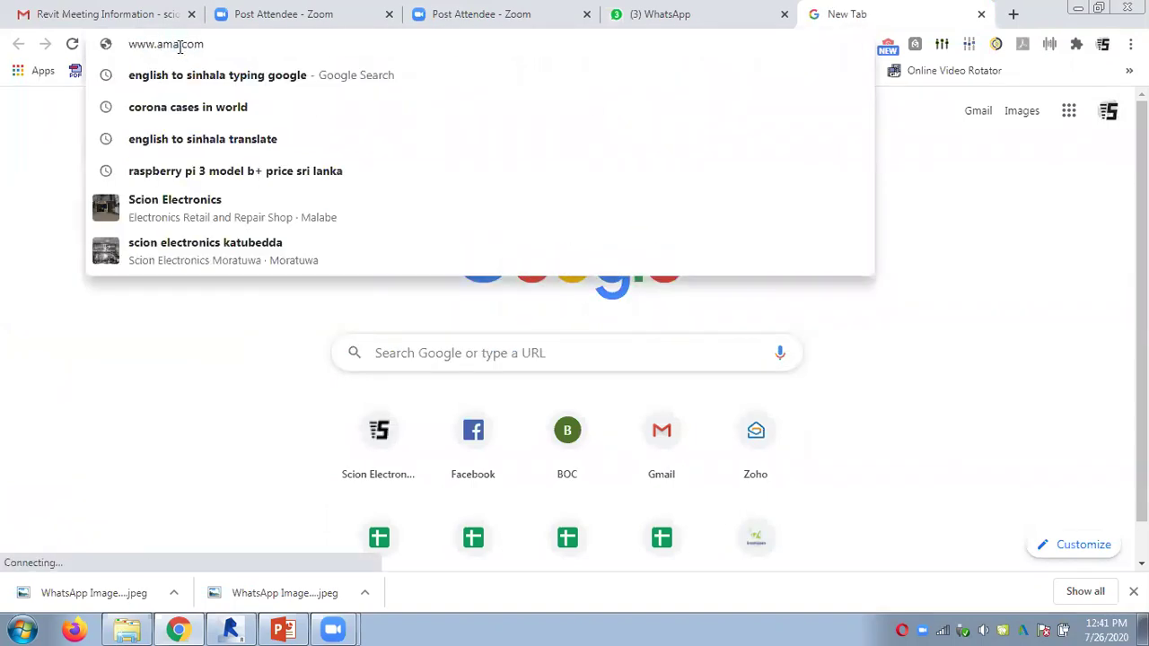
{"action": "type", "text": "zon"}
{"action": "key", "text": "Return"}
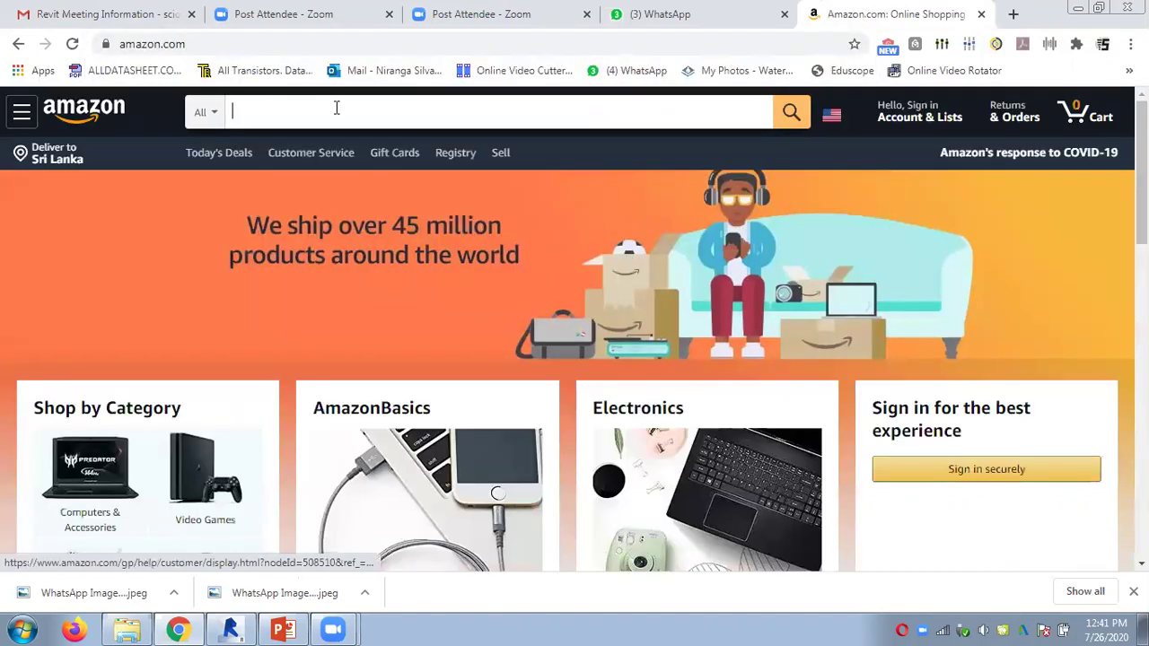
Search 'revit architecture 2020 for designers sham' and open the Exploring Autodesk Revit 2020 listing.
{"action": "left_click", "coordinate": [336, 108]}
{"action": "type", "text": "revit"}
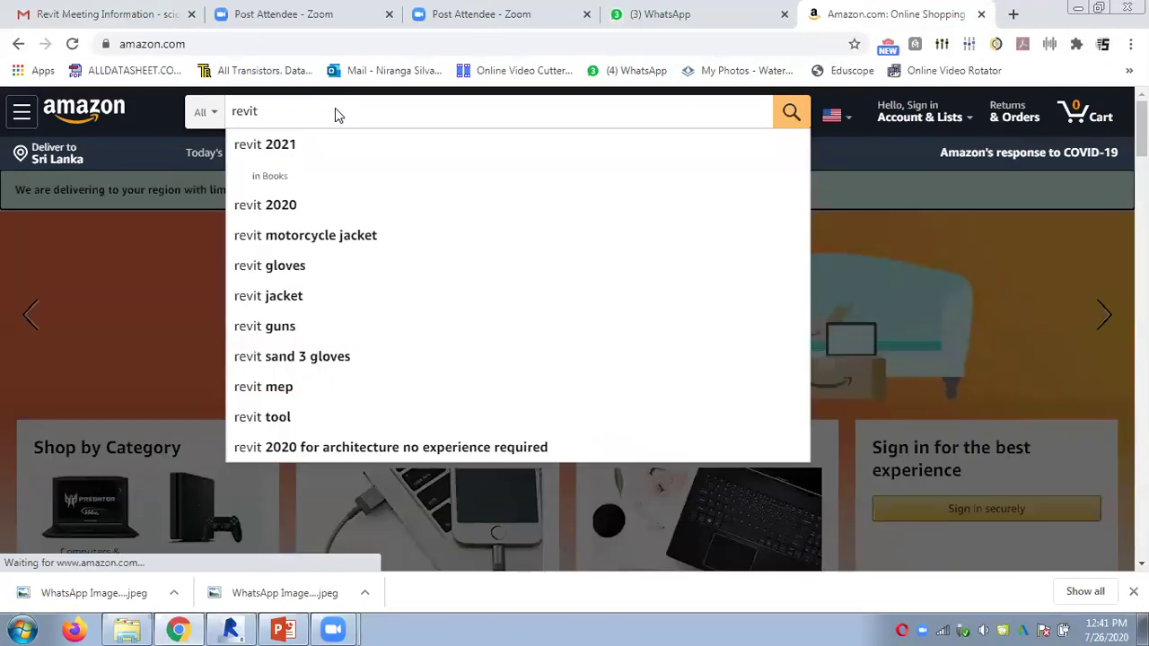
{"action": "type", "text": " ar"}
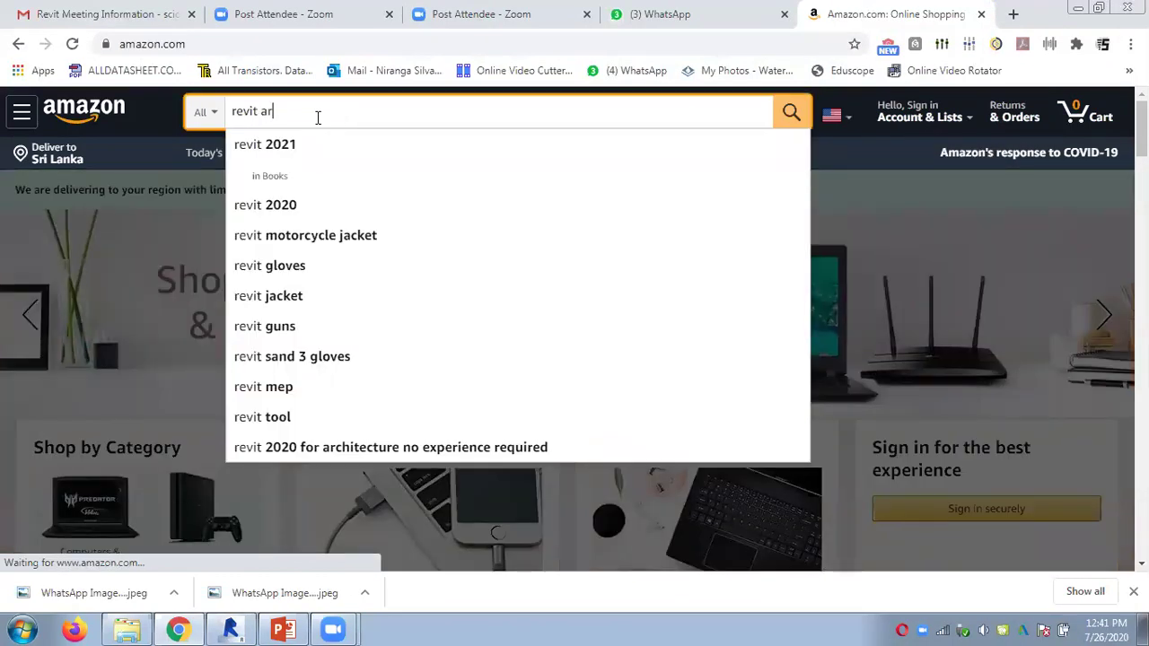
{"action": "type", "text": "chitecture"}
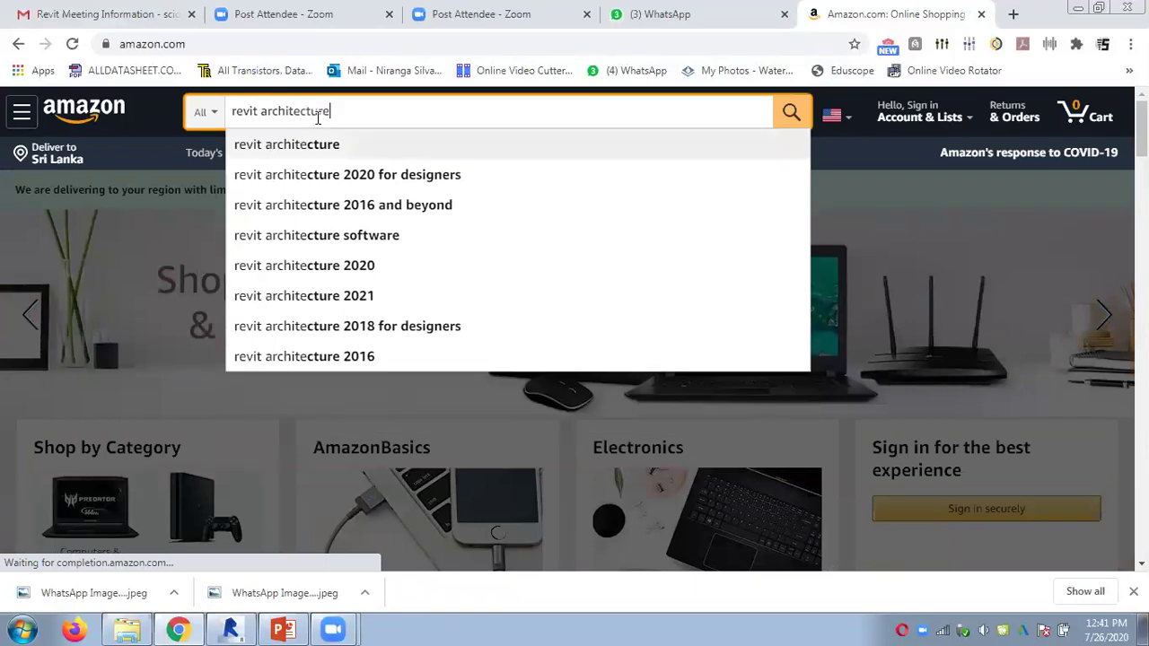
{"action": "key", "text": "Down"}
{"action": "key", "text": "Return"}
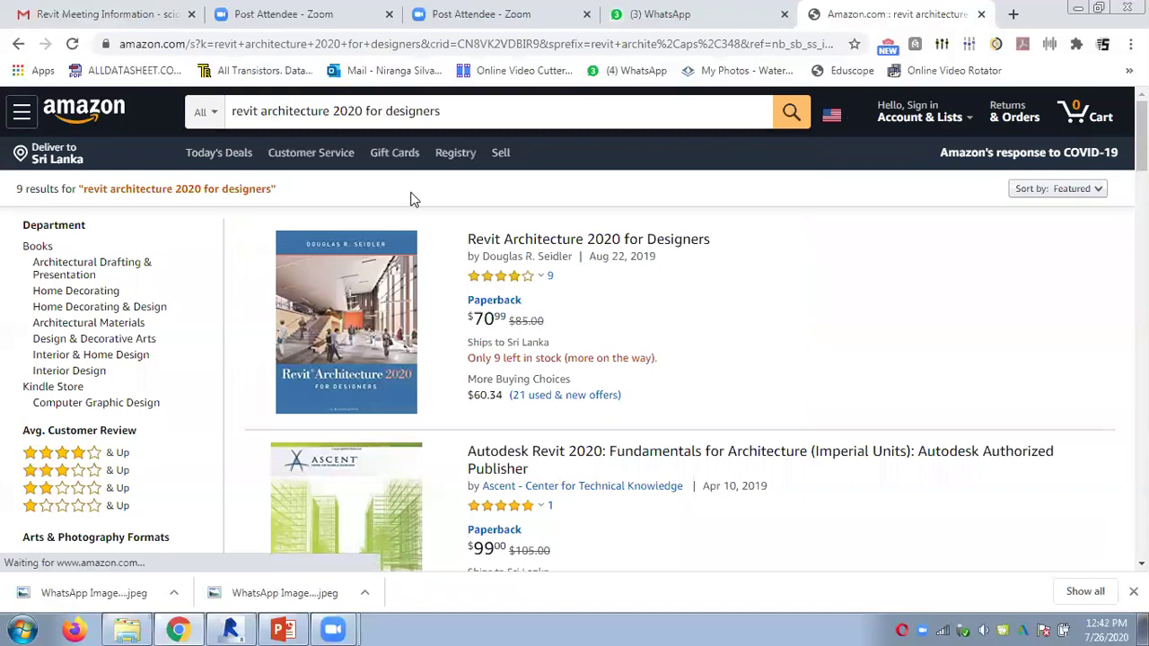
{"action": "left_click", "coordinate": [477, 106]}
{"action": "type", "text": "sham"}
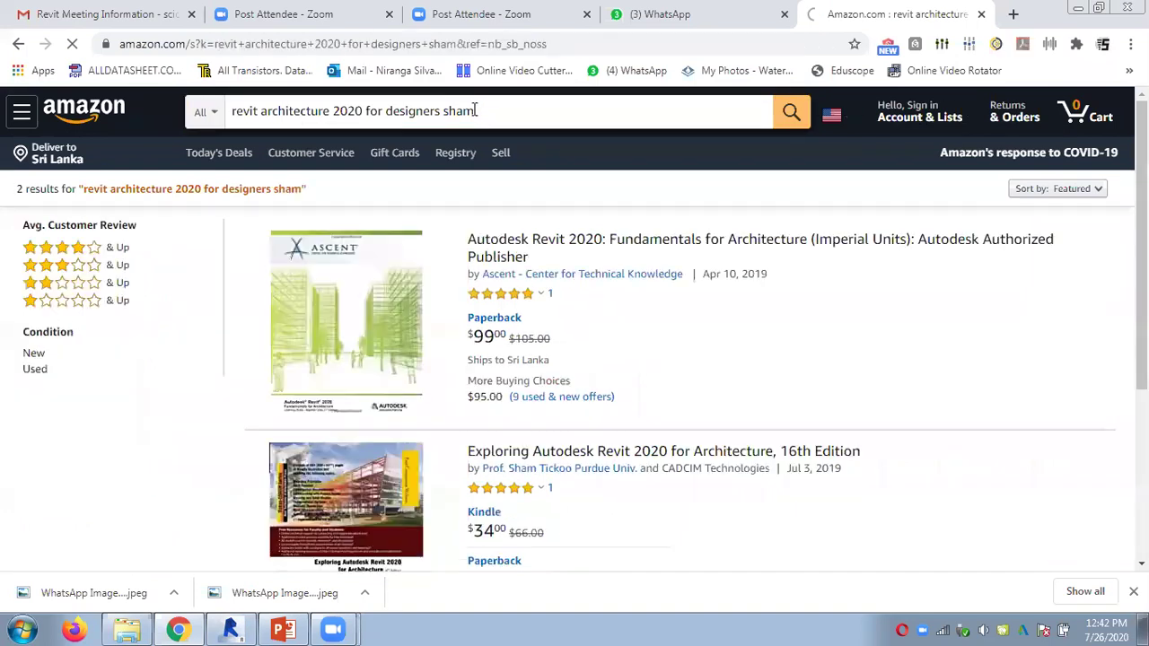
{"action": "scroll", "coordinate": [533, 276], "scroll_direction": "down", "scroll_amount": 3}
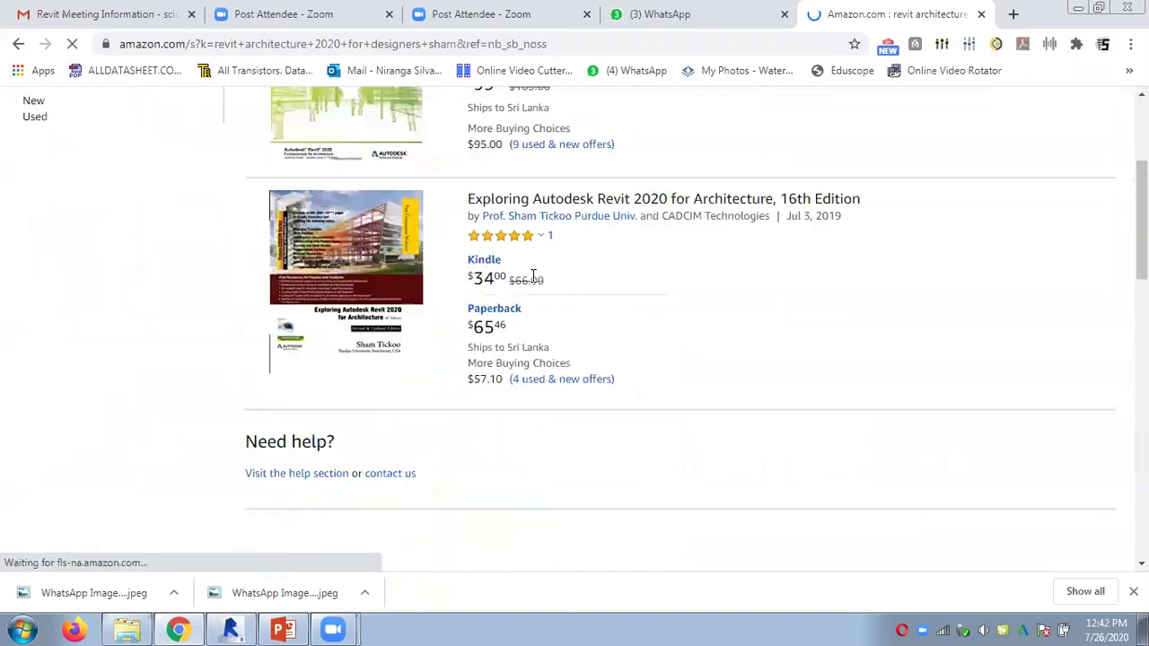
{"action": "left_click", "coordinate": [527, 205]}
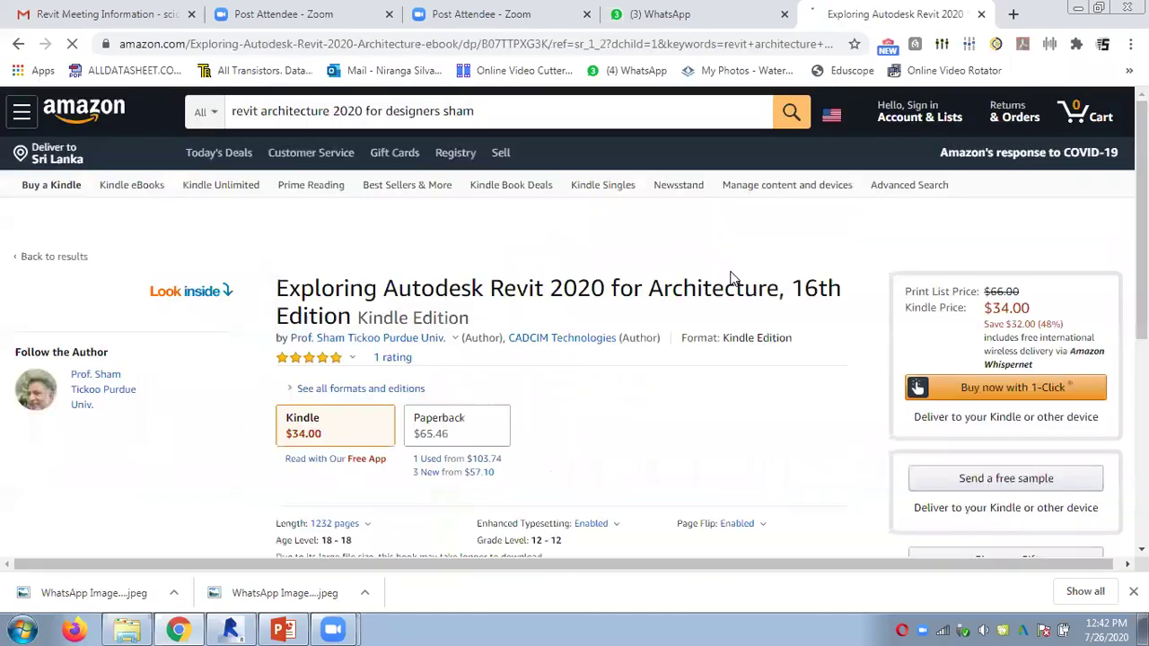
{"action": "scroll", "coordinate": [553, 283], "scroll_direction": "down", "scroll_amount": 1}
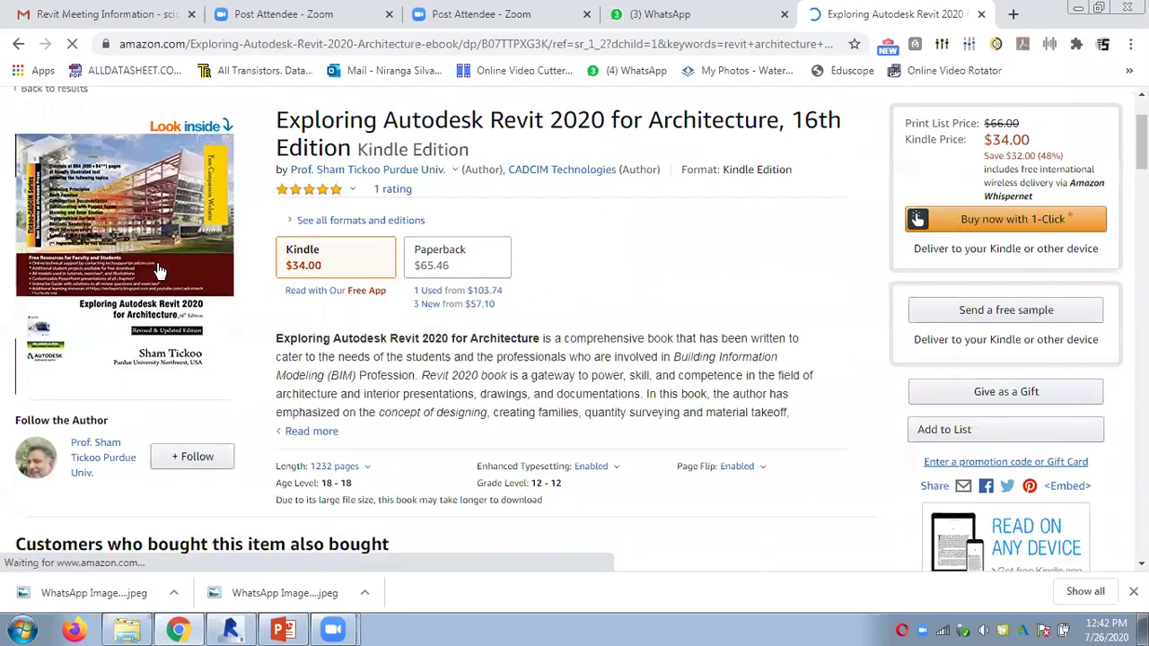
{"action": "scroll", "coordinate": [183, 240], "scroll_direction": "up", "scroll_amount": 1}
{"action": "left_click", "coordinate": [185, 235]}
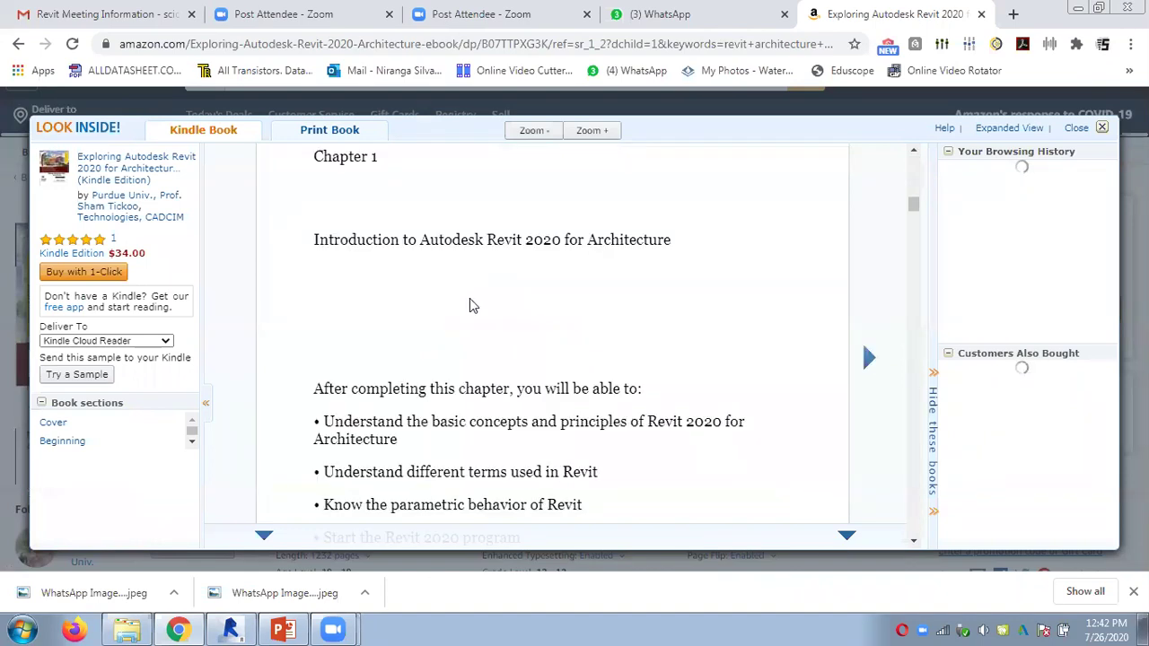
{"action": "left_click", "coordinate": [60, 443]}
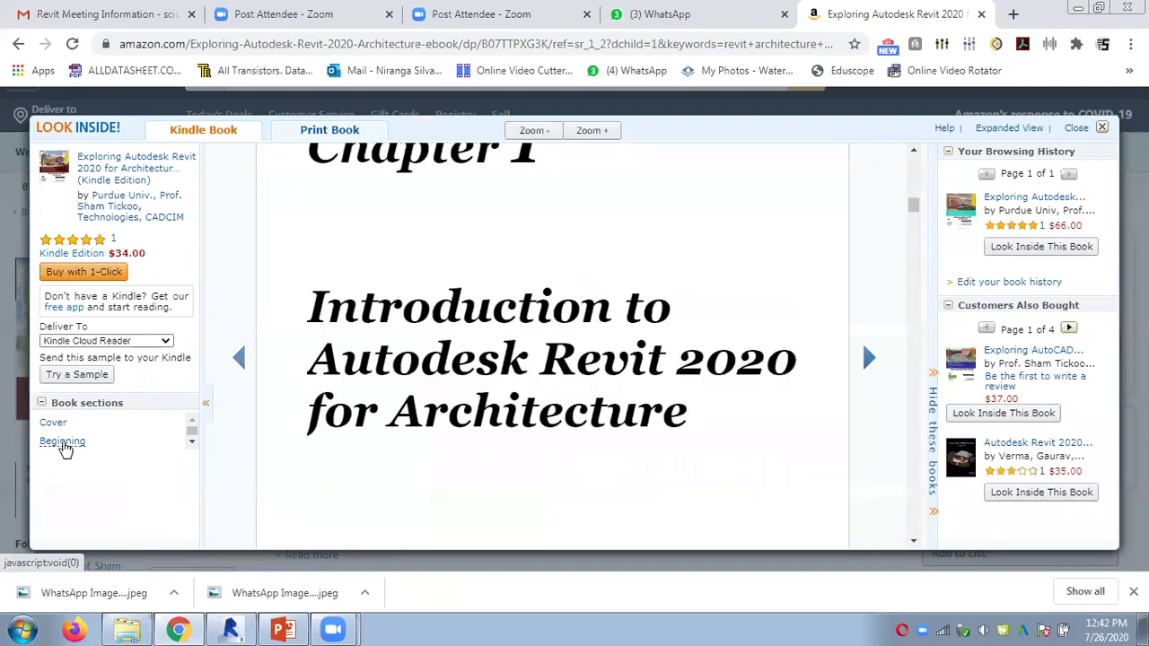
{"action": "scroll", "coordinate": [402, 392], "scroll_direction": "down", "scroll_amount": 10}
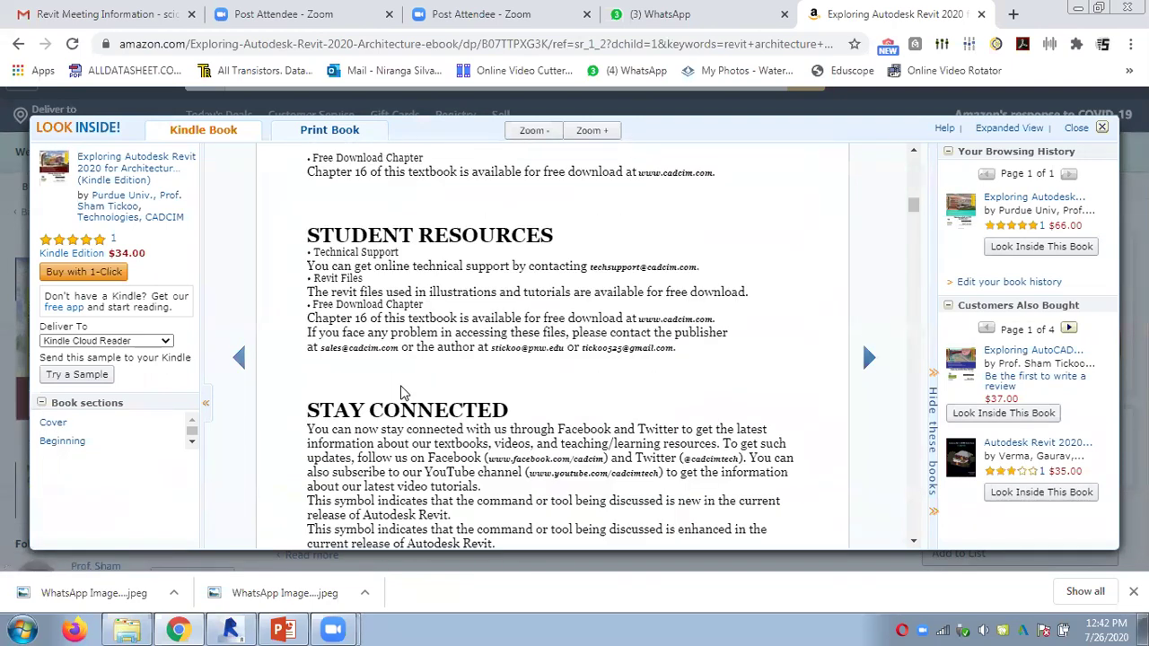
{"action": "scroll", "coordinate": [402, 392], "scroll_direction": "up", "scroll_amount": 15}
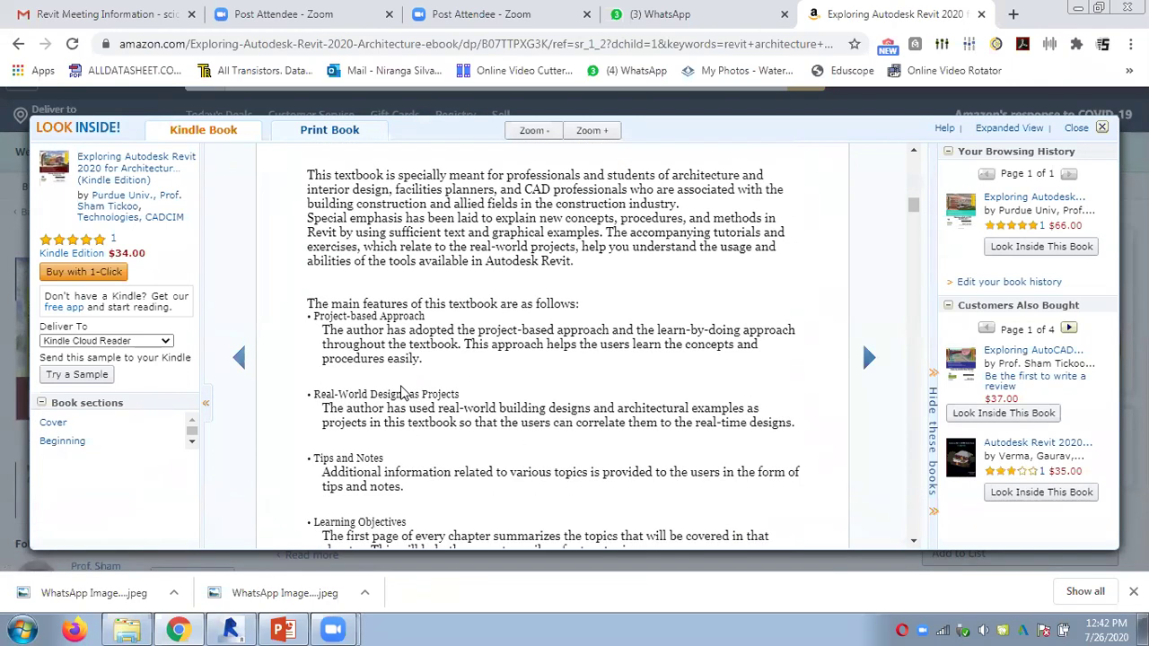
{"action": "scroll", "coordinate": [402, 392], "scroll_direction": "up", "scroll_amount": 8}
{"action": "scroll", "coordinate": [402, 392], "scroll_direction": "down", "scroll_amount": 5}
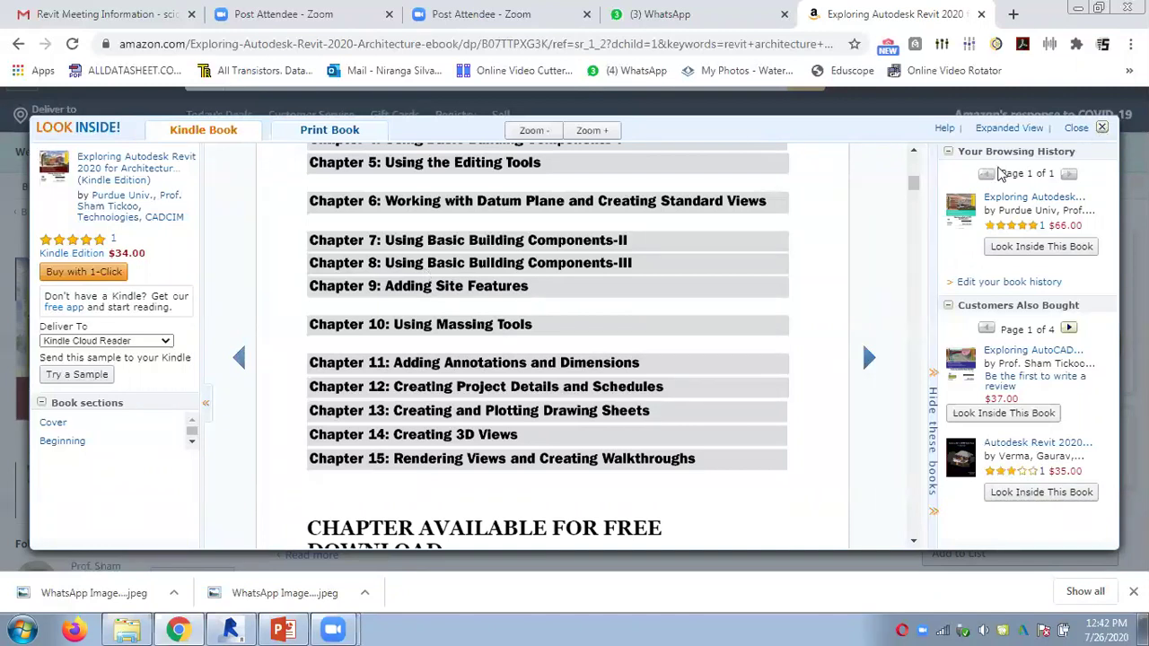
{"action": "key", "text": "Escape"}
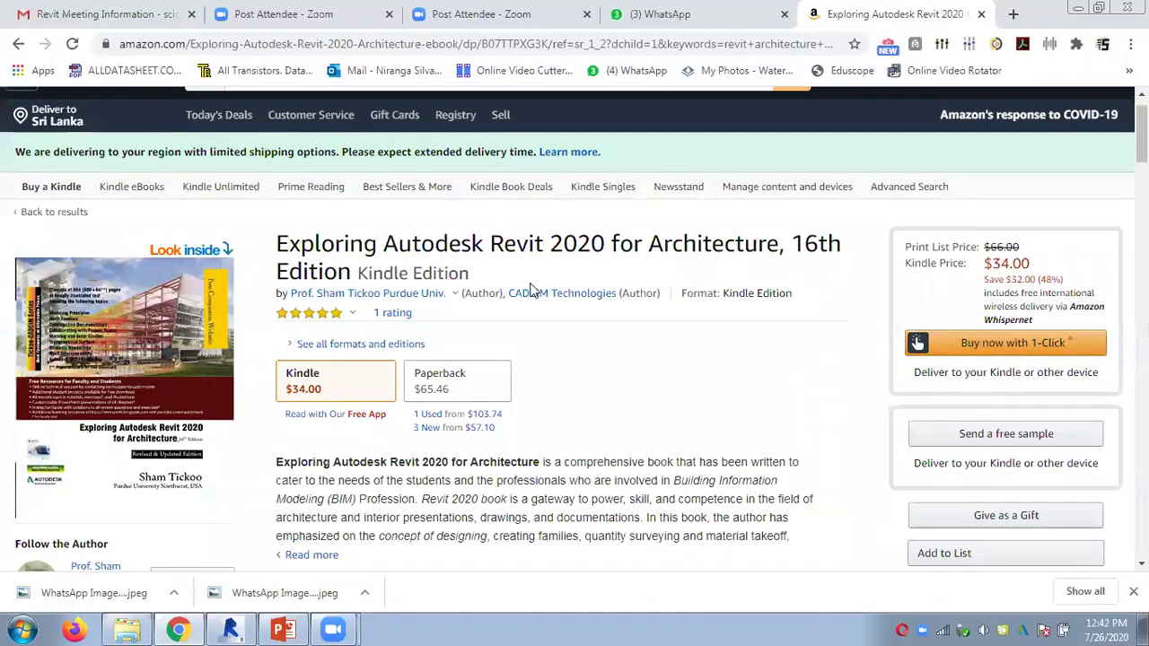
{"action": "scroll", "coordinate": [471, 311], "scroll_direction": "down", "scroll_amount": 3}
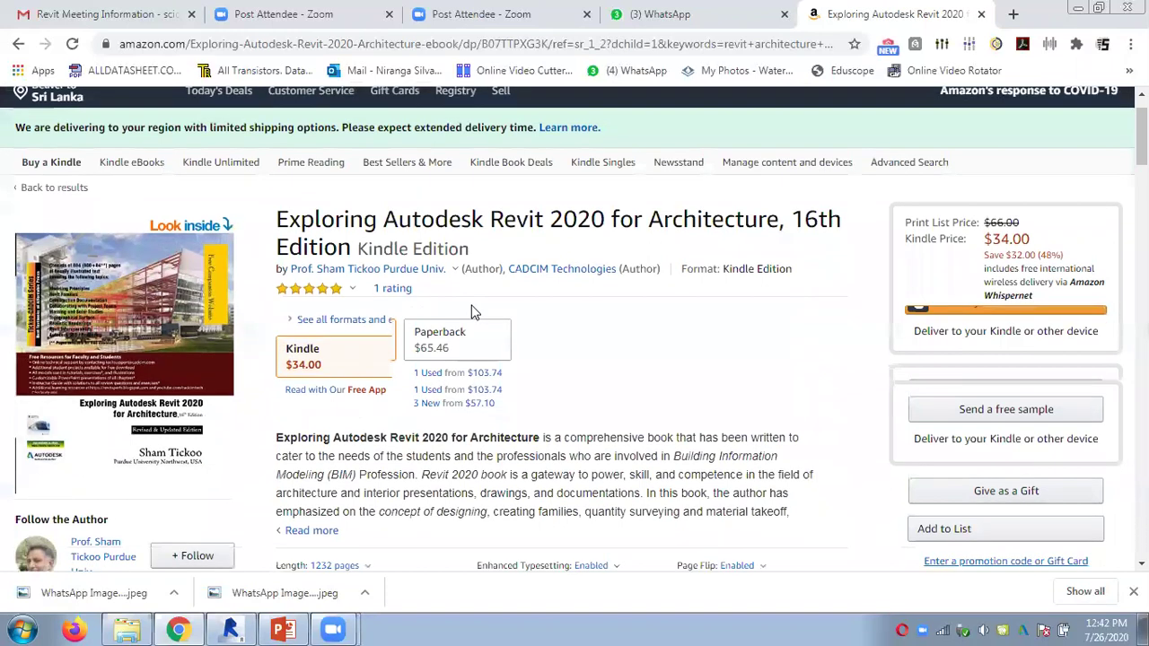
{"action": "scroll", "coordinate": [472, 311], "scroll_direction": "up", "scroll_amount": 4}
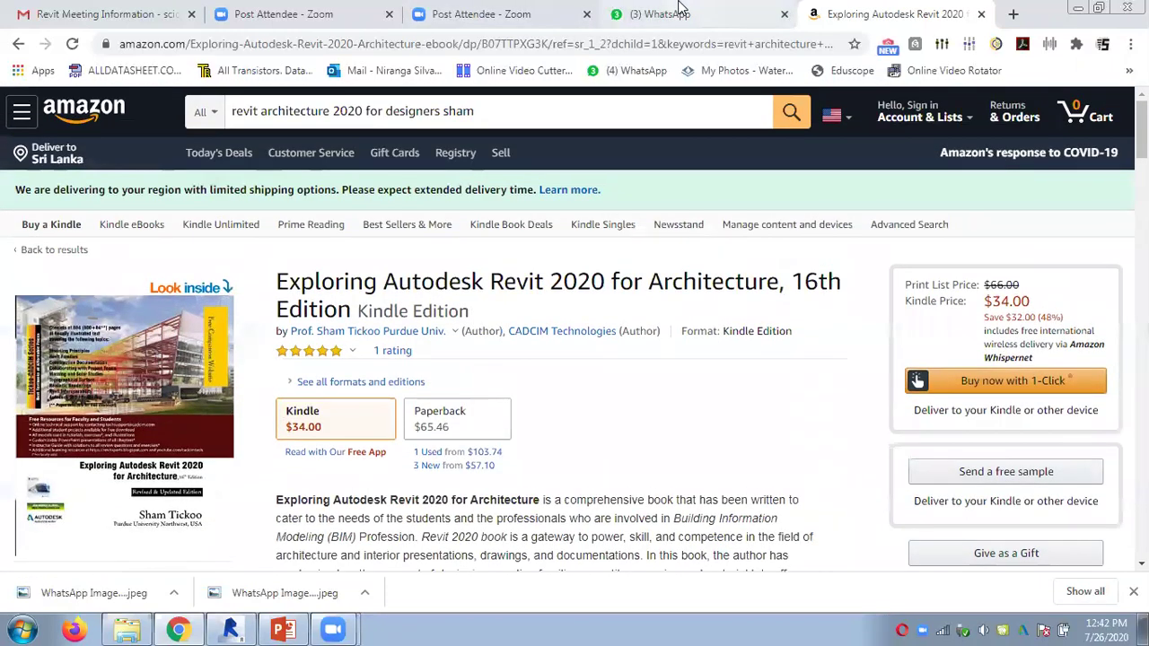
Open both downloaded book-page photos from the Downloads folder in Windows Photo Viewer.
{"action": "right_click", "coordinate": [235, 608]}
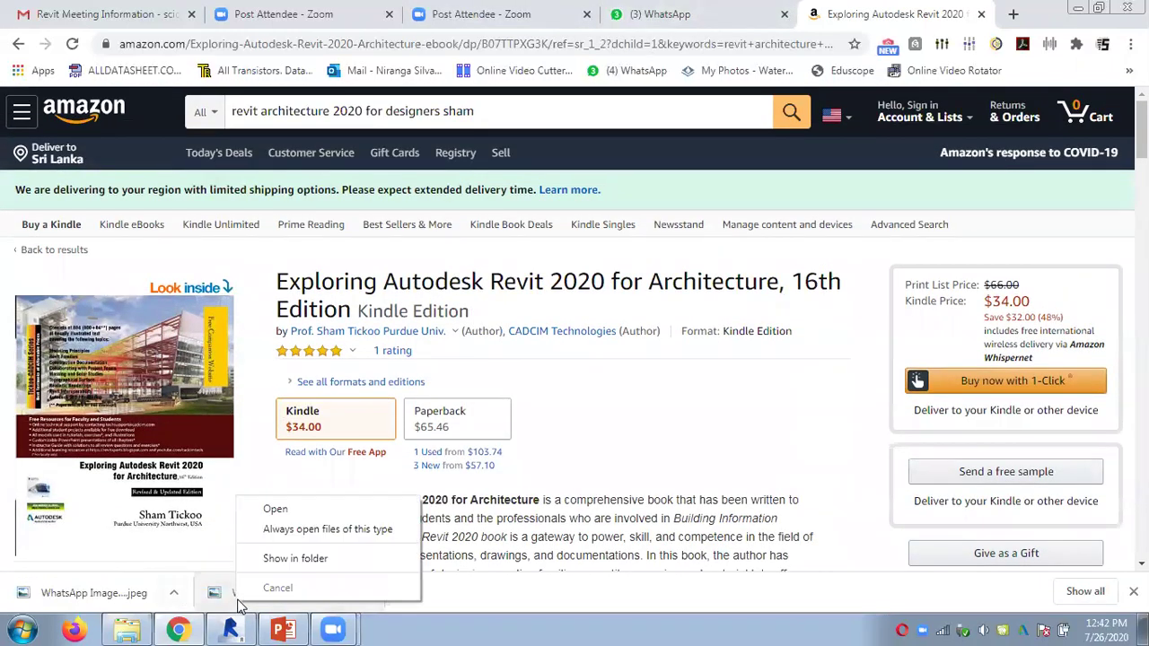
{"action": "left_click", "coordinate": [281, 559]}
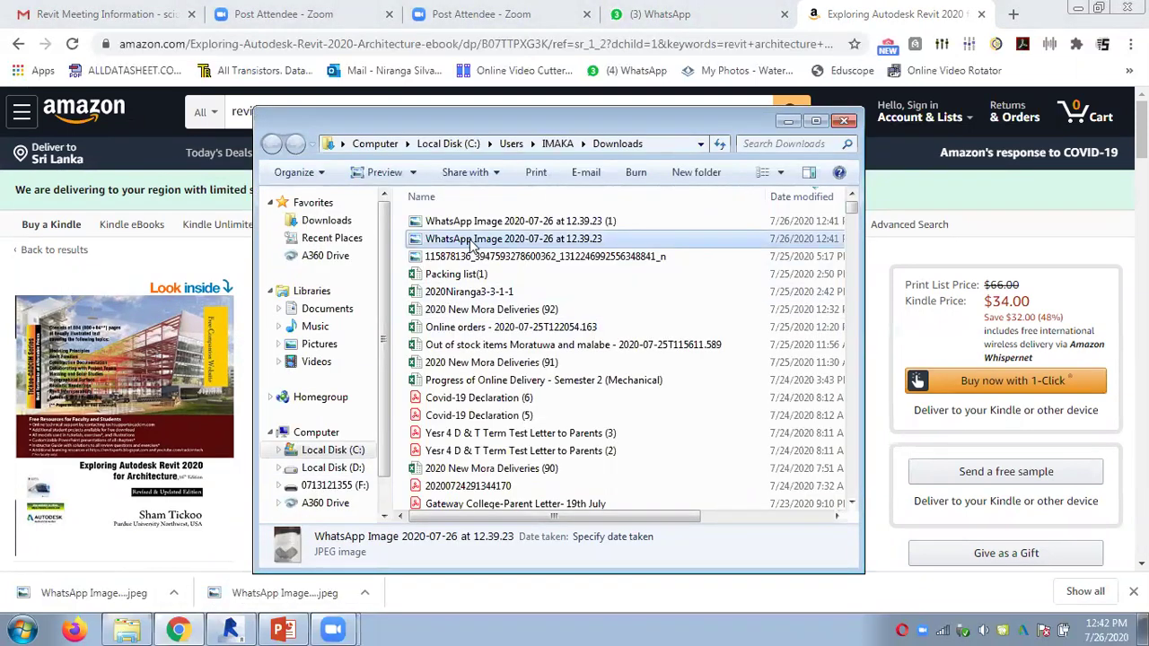
{"action": "double_click", "coordinate": [473, 240]}
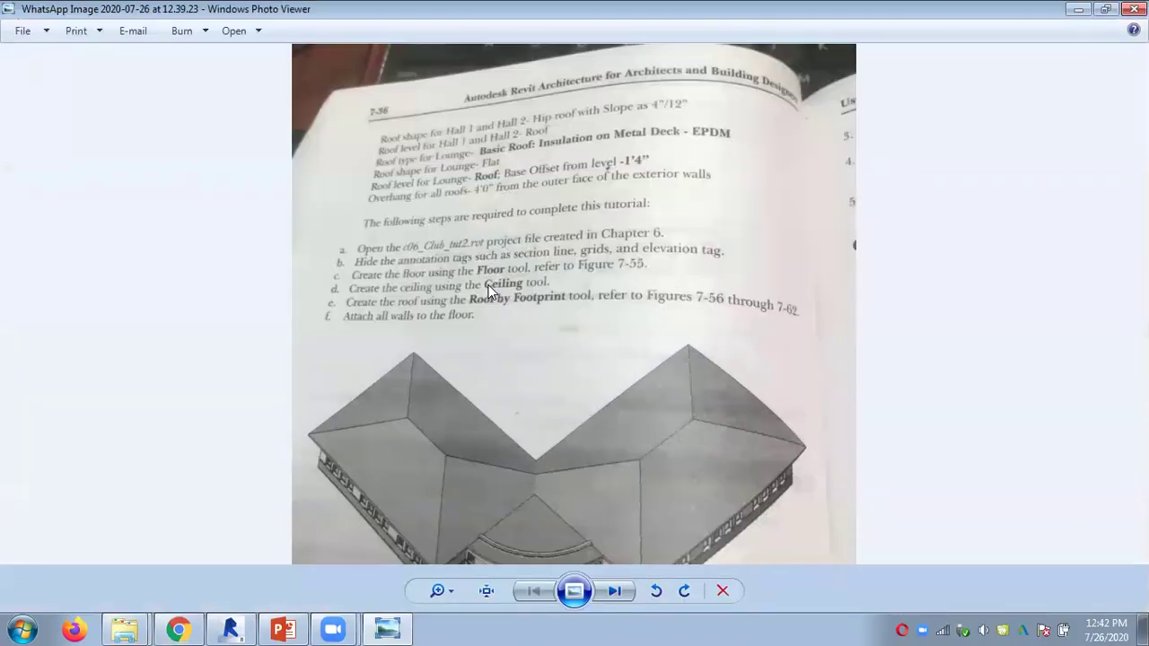
{"action": "left_click", "coordinate": [124, 630]}
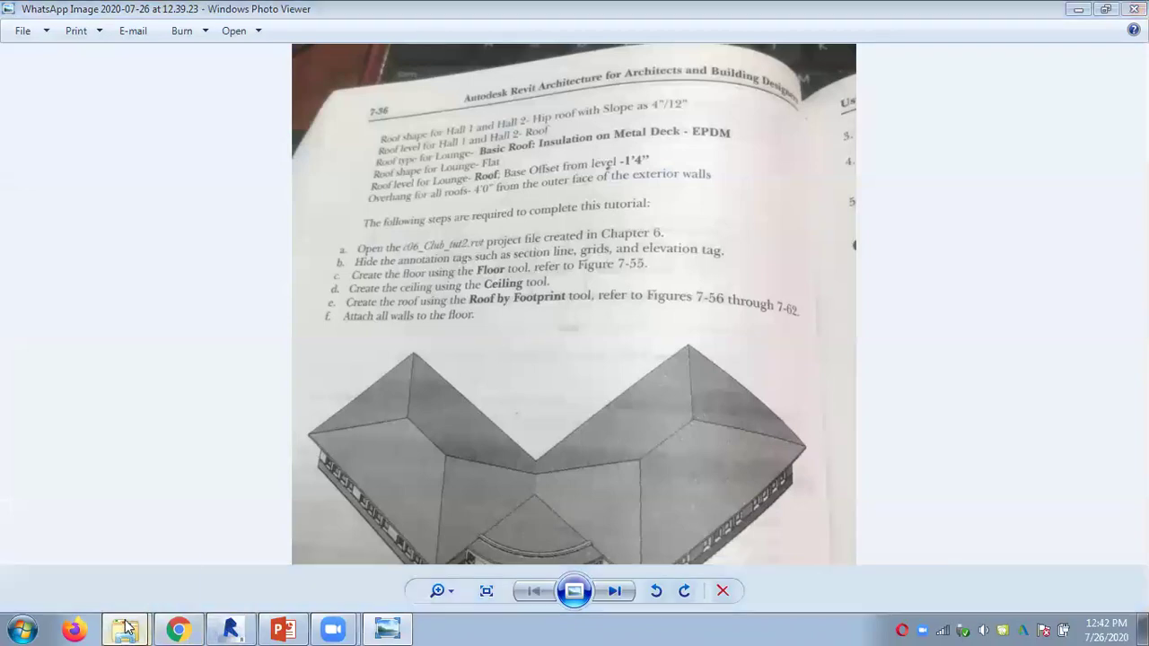
{"action": "left_click", "coordinate": [126, 588]}
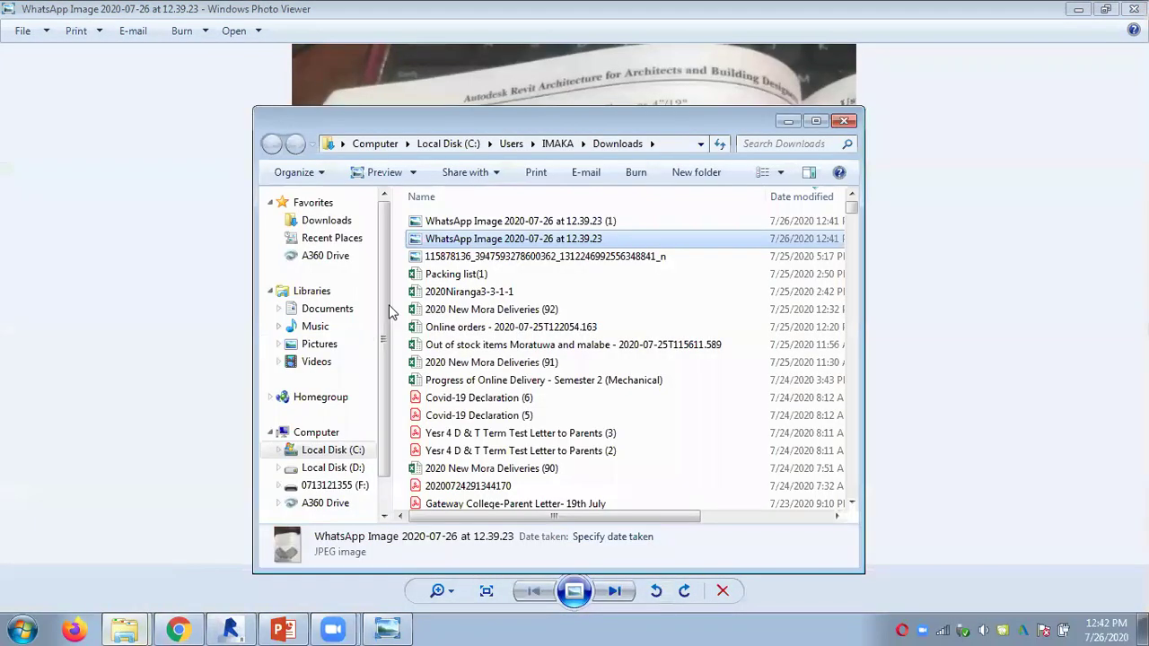
{"action": "double_click", "coordinate": [454, 224]}
{"action": "scroll", "coordinate": [529, 255], "scroll_direction": "up", "scroll_amount": 4}
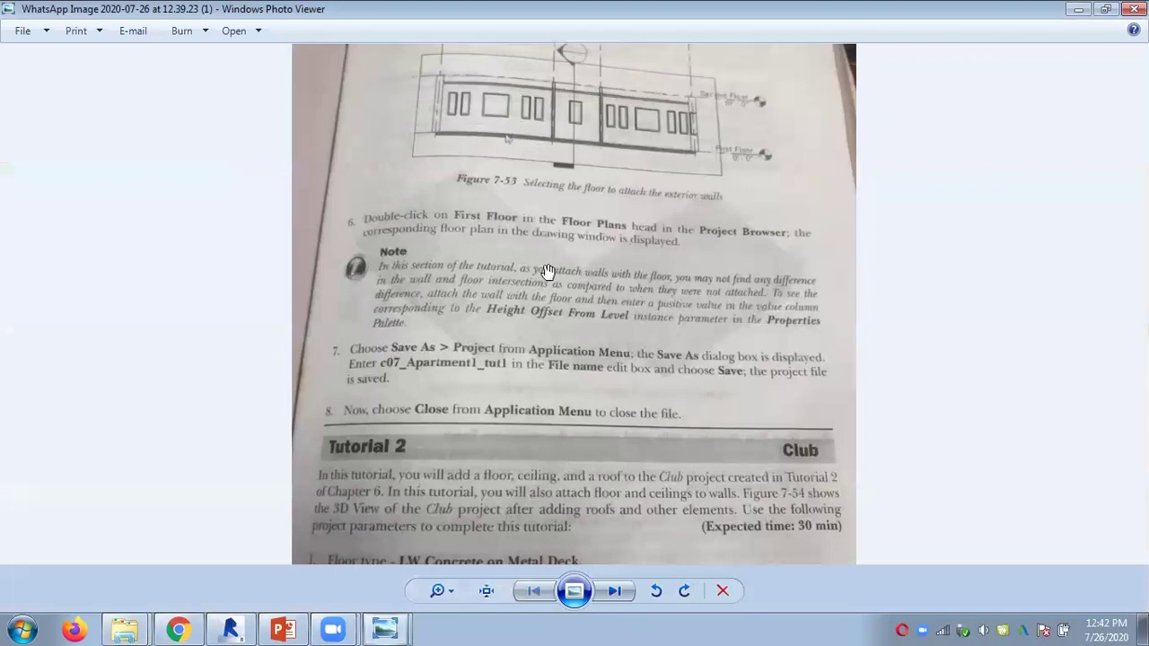
{"action": "scroll", "coordinate": [500, 429], "scroll_direction": "up", "scroll_amount": 3}
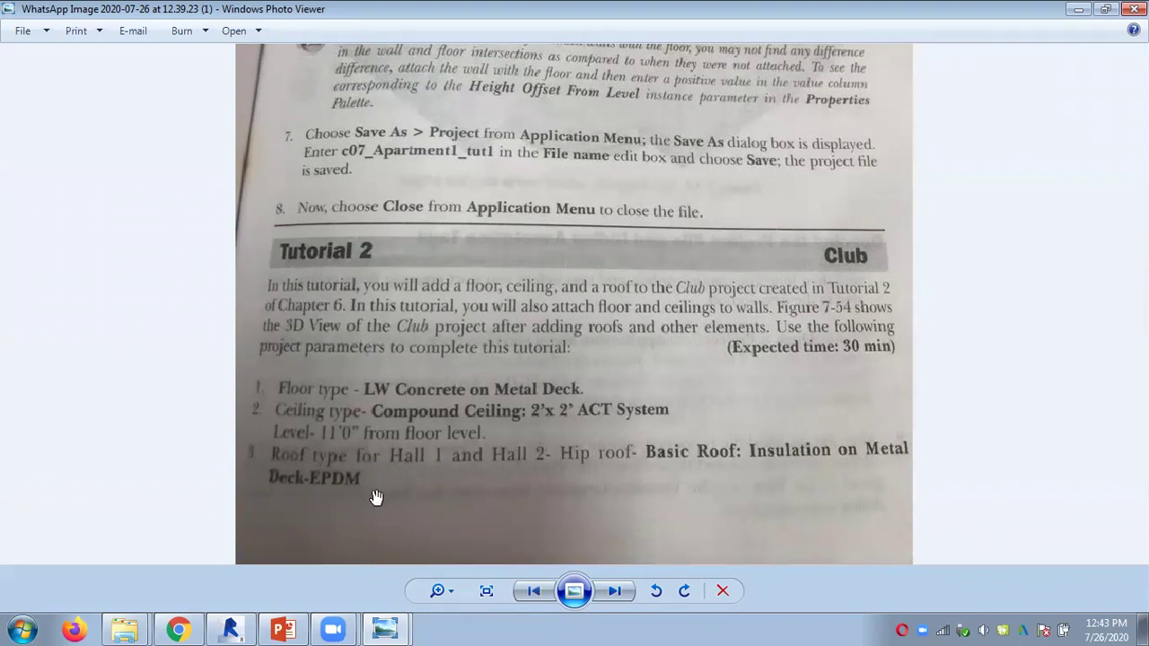
Read slide 43's sketched floor boundary steps zoomed in, then return to Revit.
{"action": "left_click", "coordinate": [287, 628]}
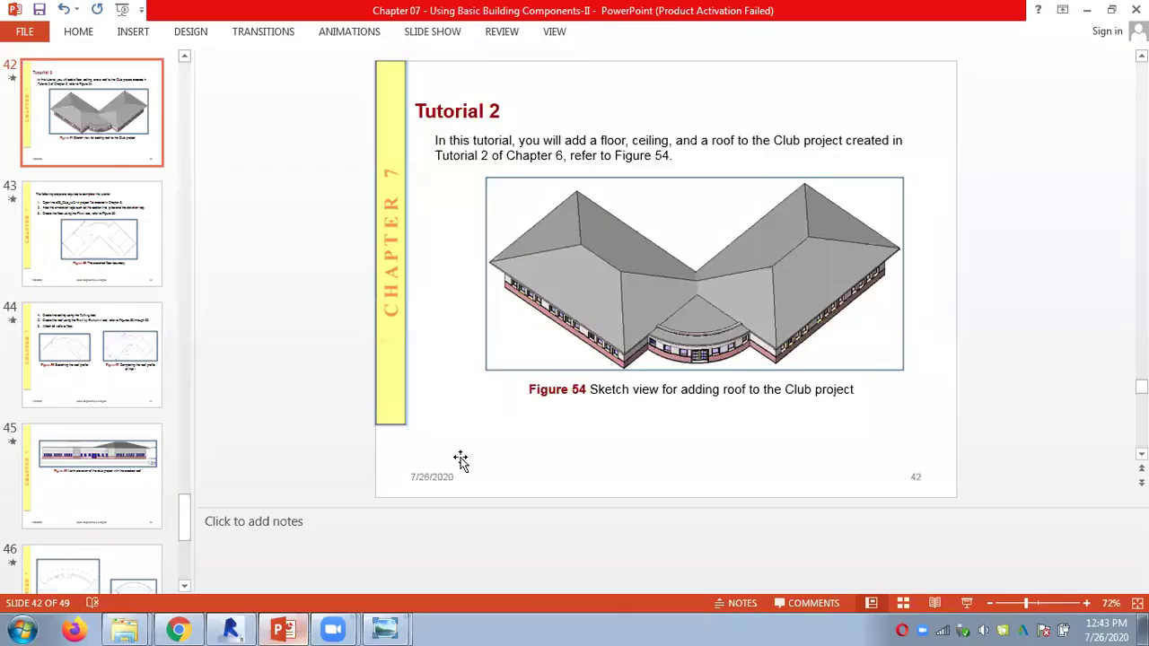
{"action": "scroll", "coordinate": [251, 301], "scroll_direction": "down", "scroll_amount": 1}
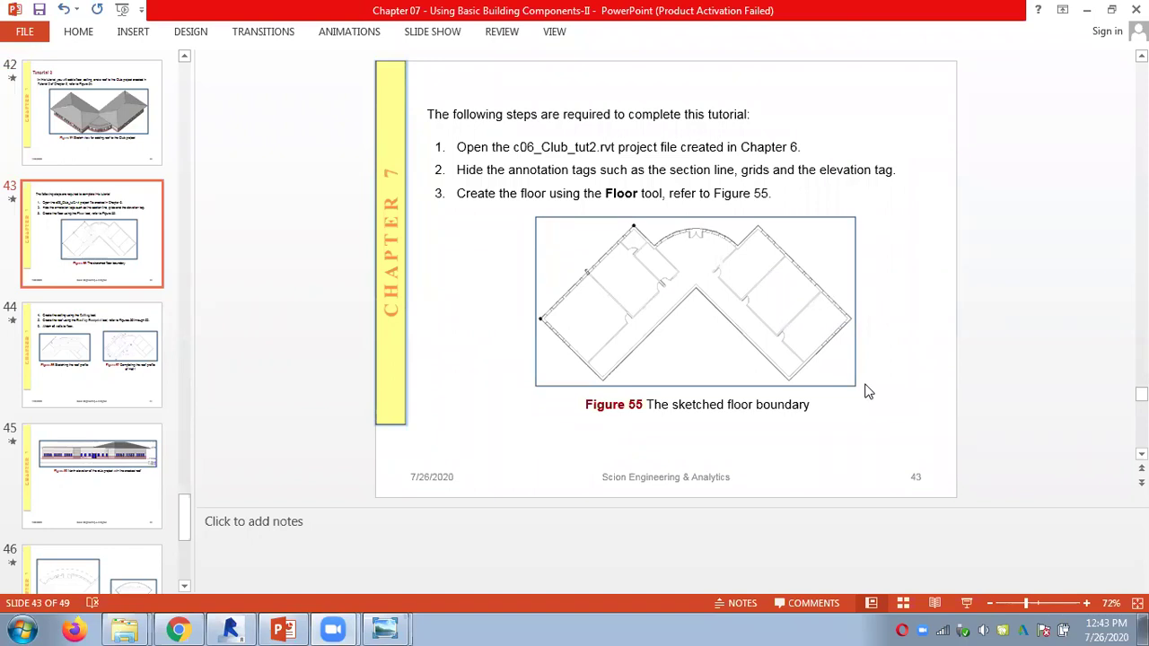
{"action": "left_click", "coordinate": [1085, 603]}
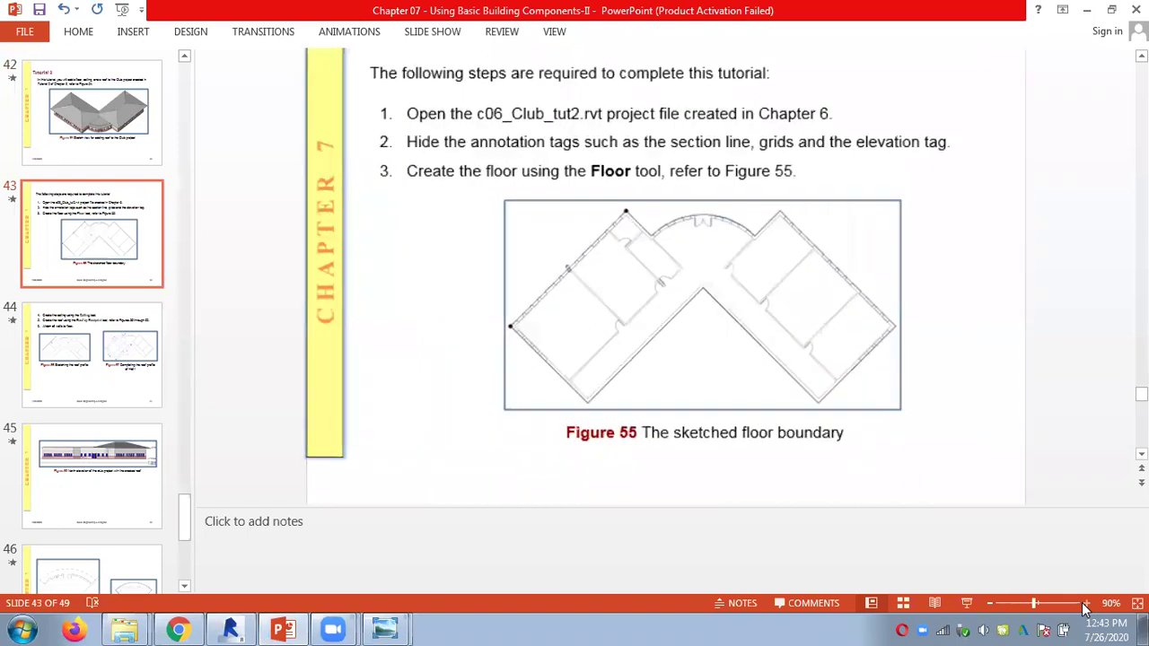
{"action": "left_click", "coordinate": [1086, 603]}
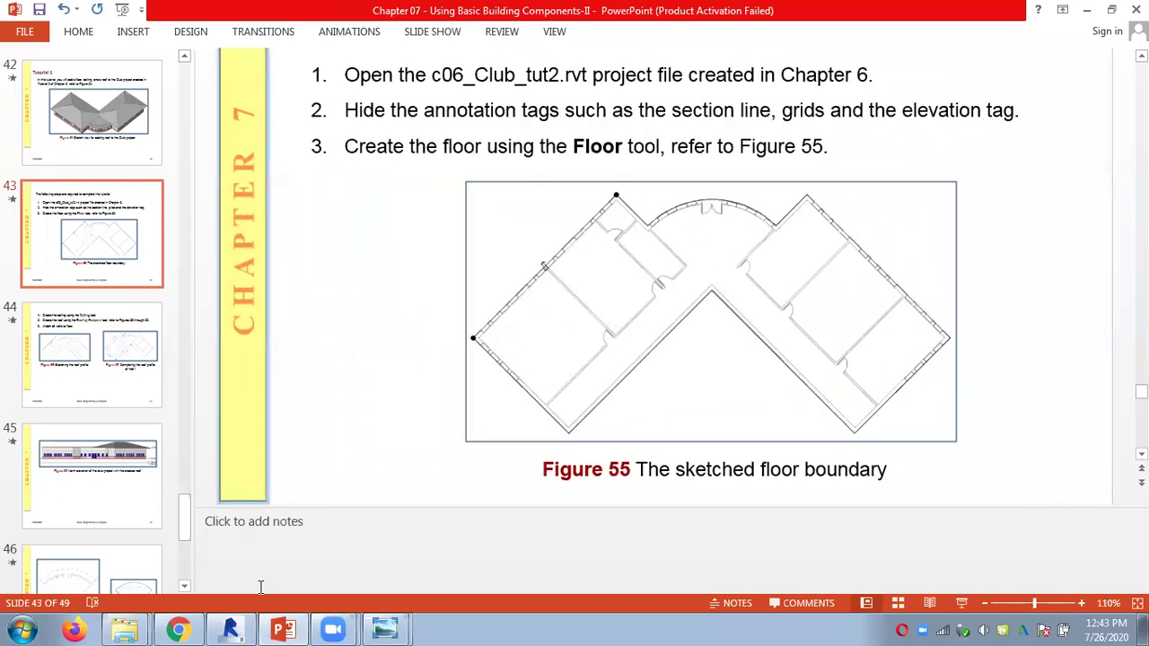
{"action": "left_click", "coordinate": [231, 628]}
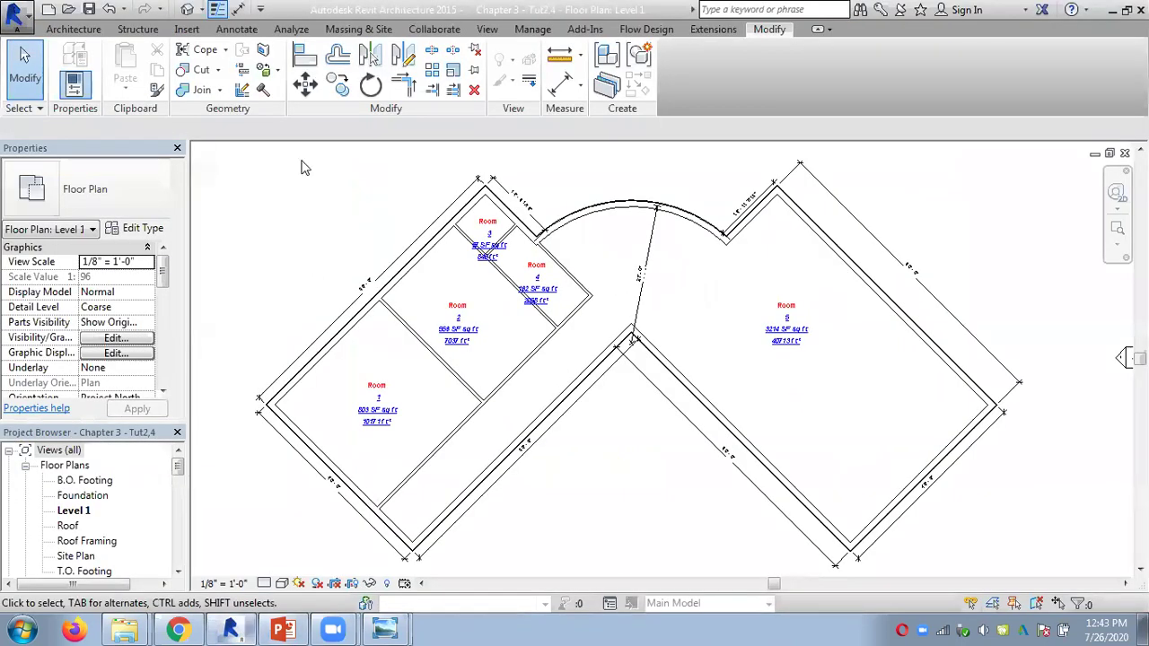
Start a Roof by Footprint sketch on Level 1, dismissing the save reminder.
{"action": "left_click", "coordinate": [75, 30]}
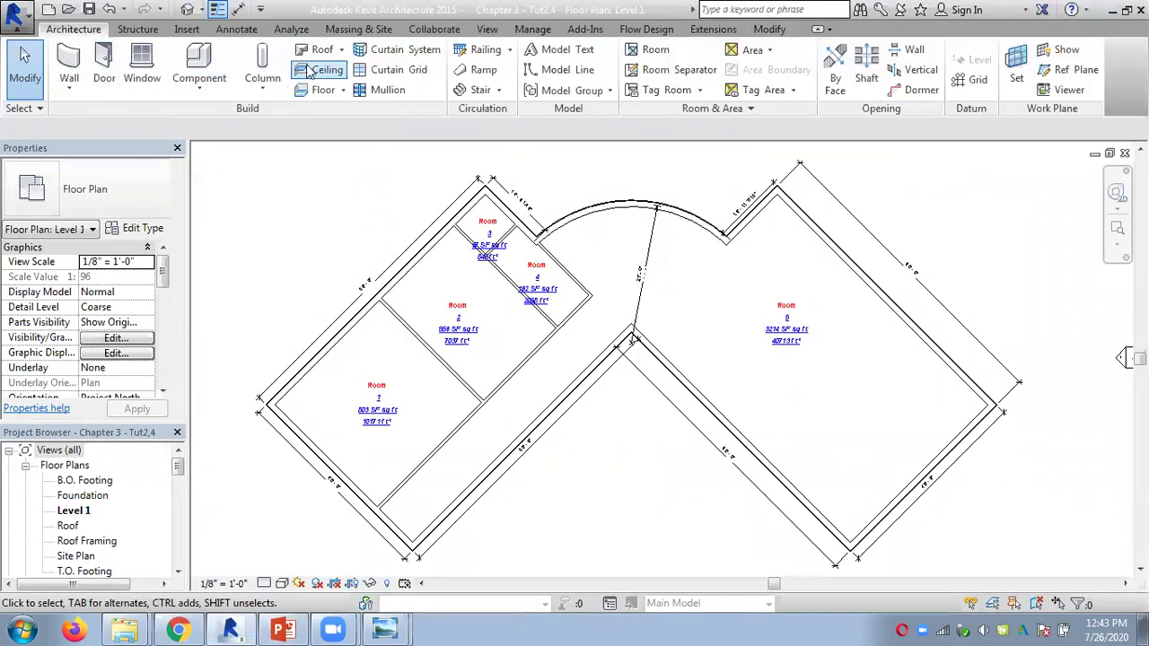
{"action": "left_click", "coordinate": [342, 50]}
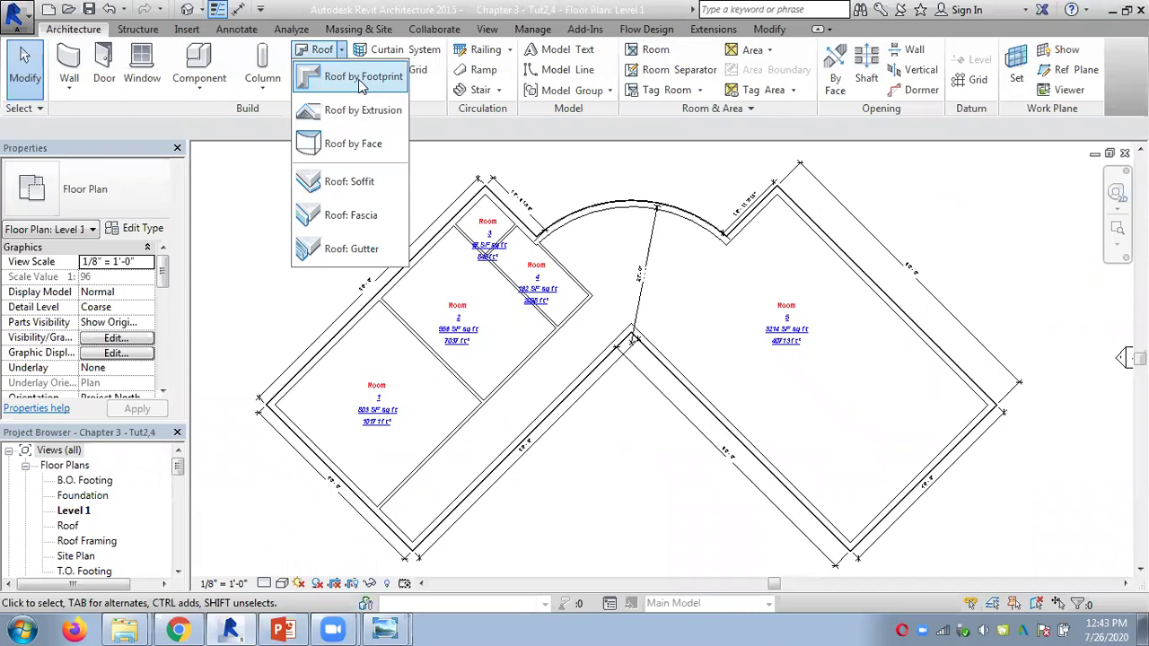
{"action": "left_click", "coordinate": [334, 82]}
{"action": "left_click", "coordinate": [701, 381]}
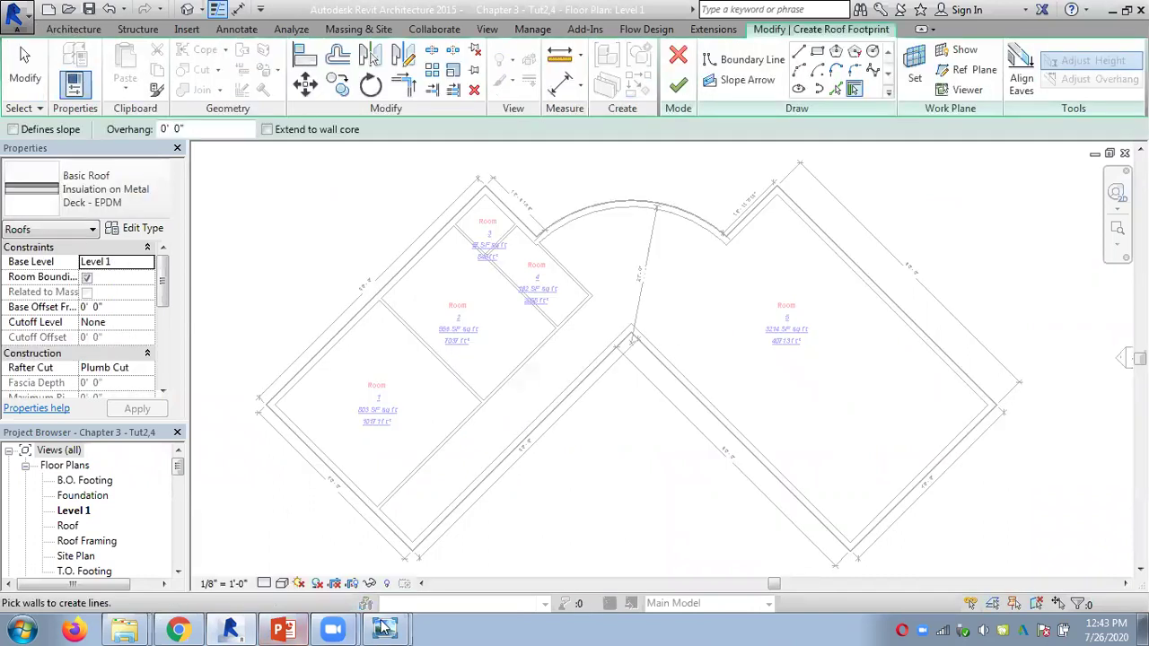
{"action": "mouse_move", "coordinate": [386, 630]}
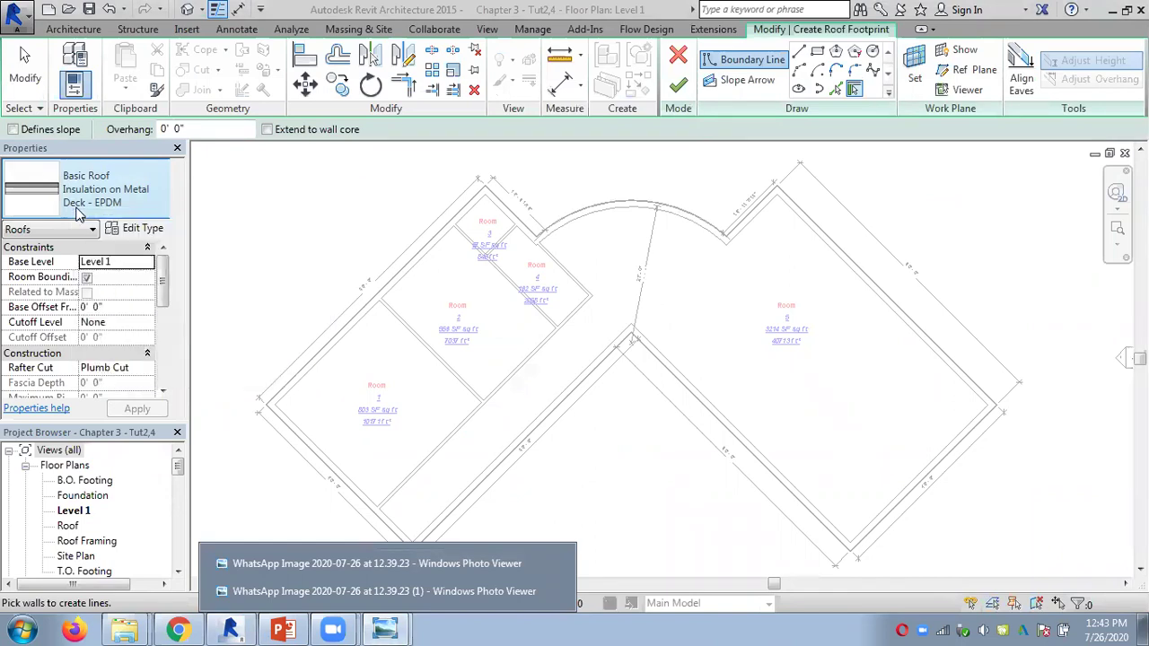
Check the book photo for the 4"/12" hip slope and 4'0" overhang, then return to Revit.
{"action": "left_click", "coordinate": [395, 628]}
{"action": "left_click", "coordinate": [399, 564]}
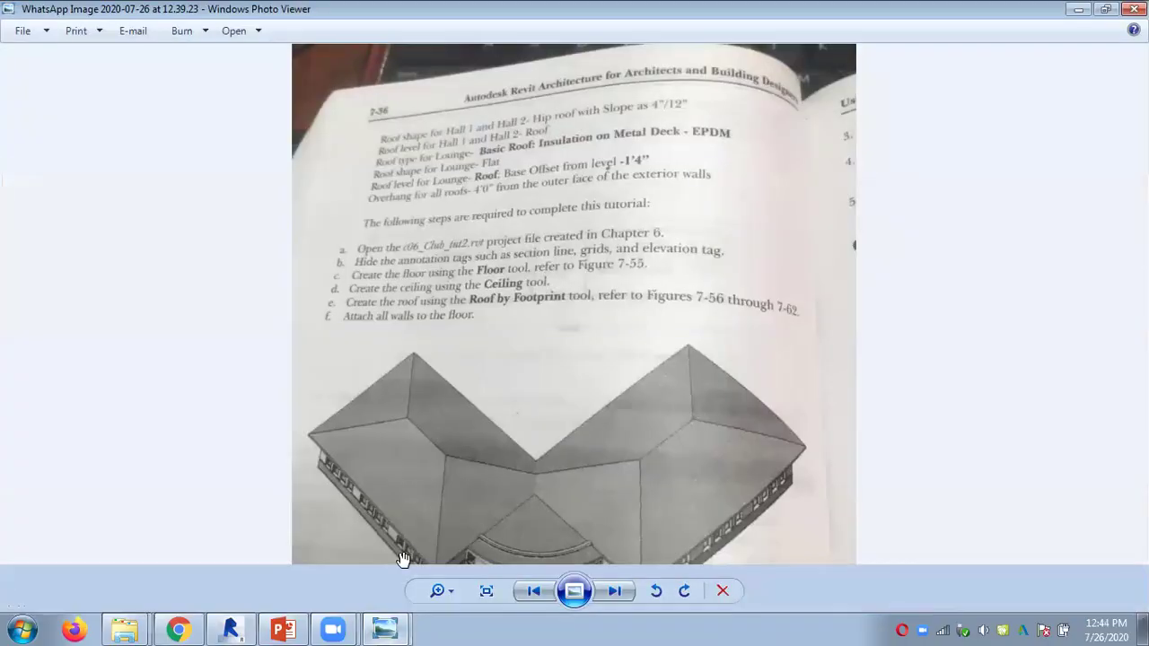
{"action": "scroll", "coordinate": [538, 139], "scroll_direction": "up", "scroll_amount": 3}
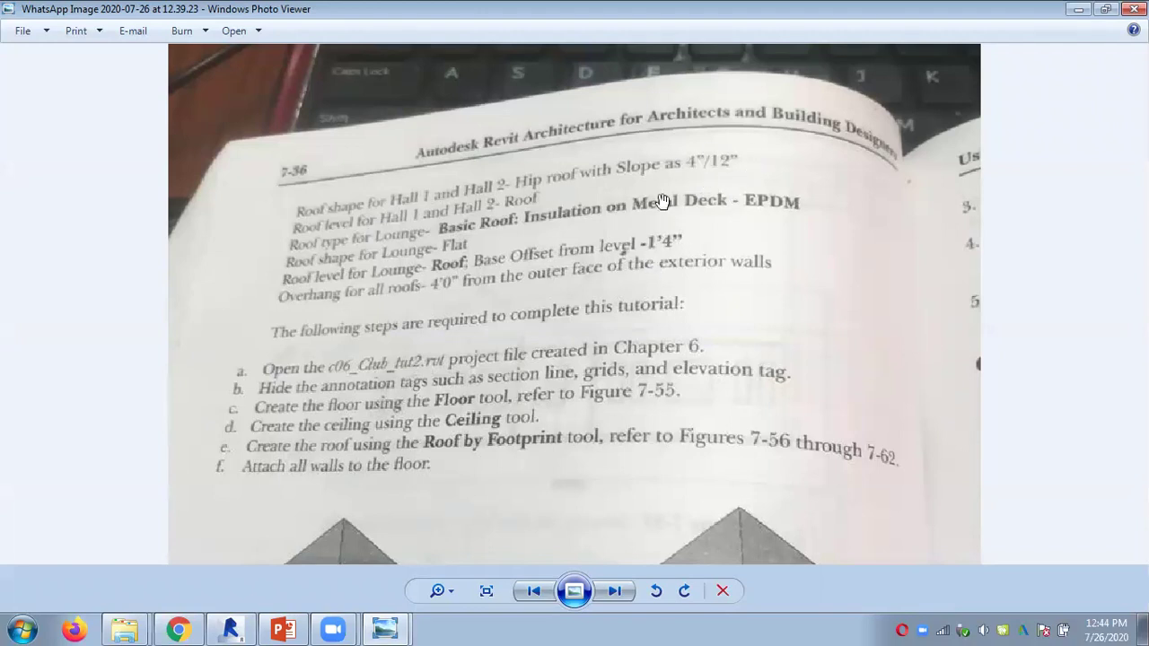
{"action": "left_click", "coordinate": [229, 628]}
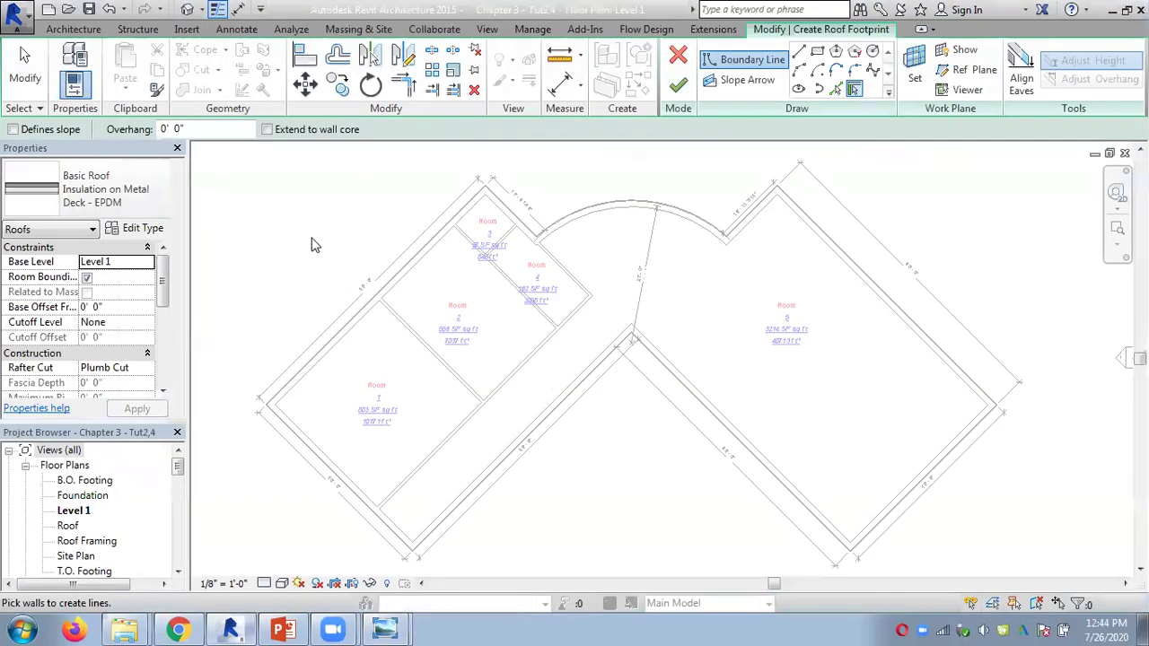
Turn on Defines slope and set the roof overhang to 4' 0".
{"action": "left_click", "coordinate": [22, 131]}
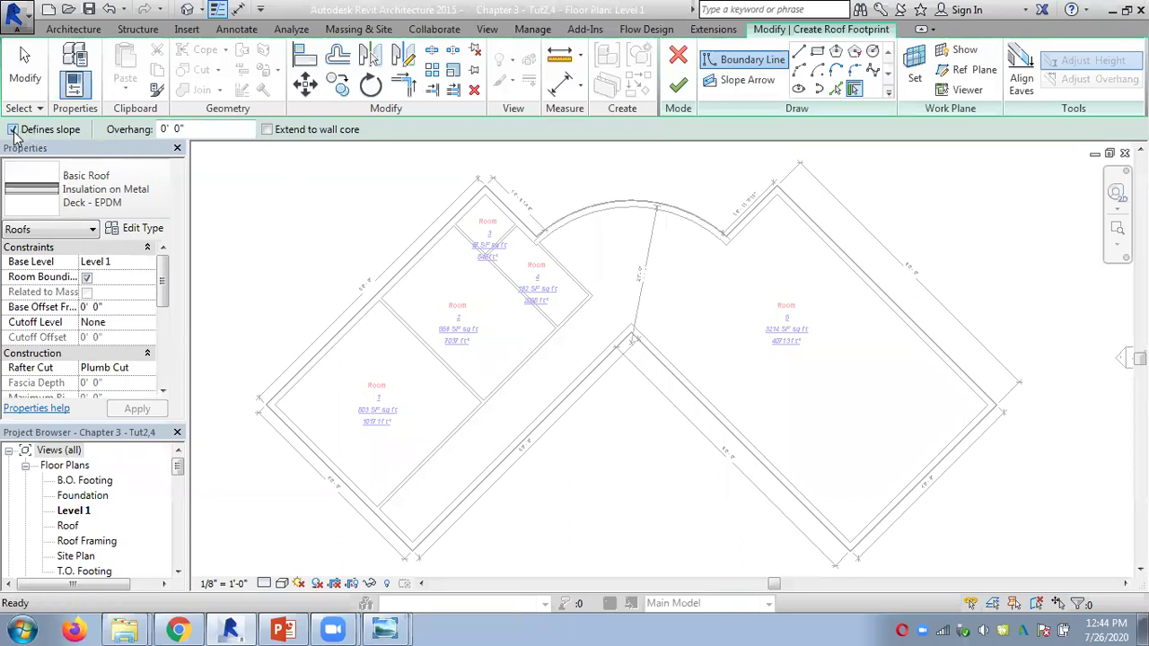
{"action": "left_click", "coordinate": [165, 129]}
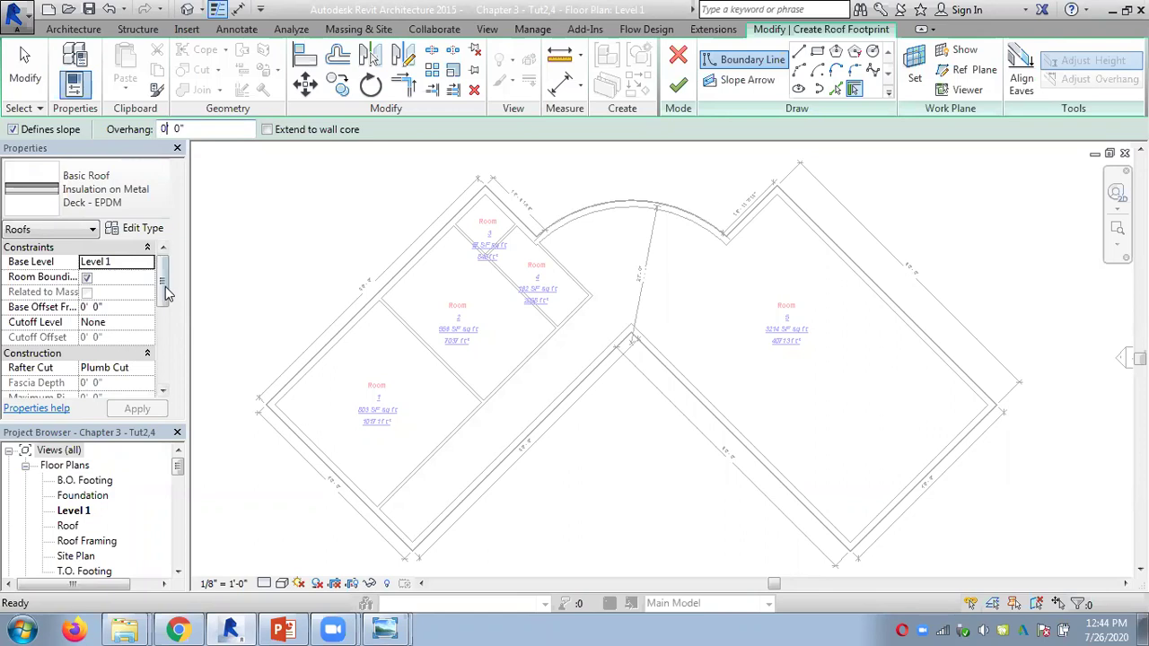
{"action": "left_click_drag", "start_coordinate": [164, 299], "coordinate": [162, 254]}
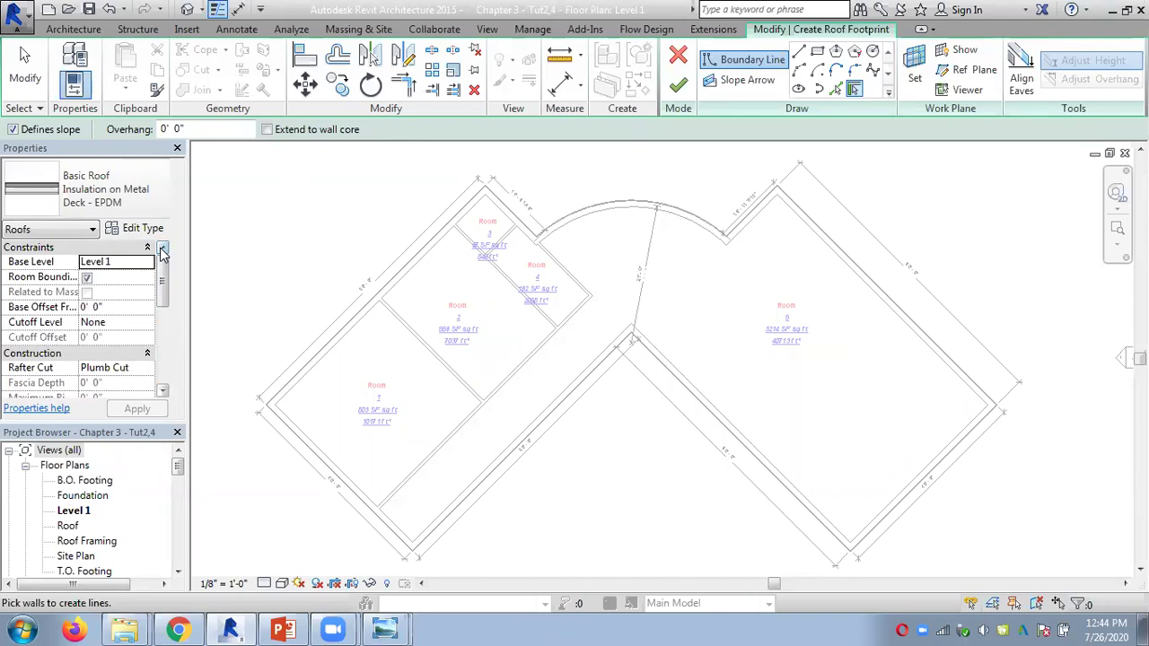
{"action": "left_click", "coordinate": [164, 130]}
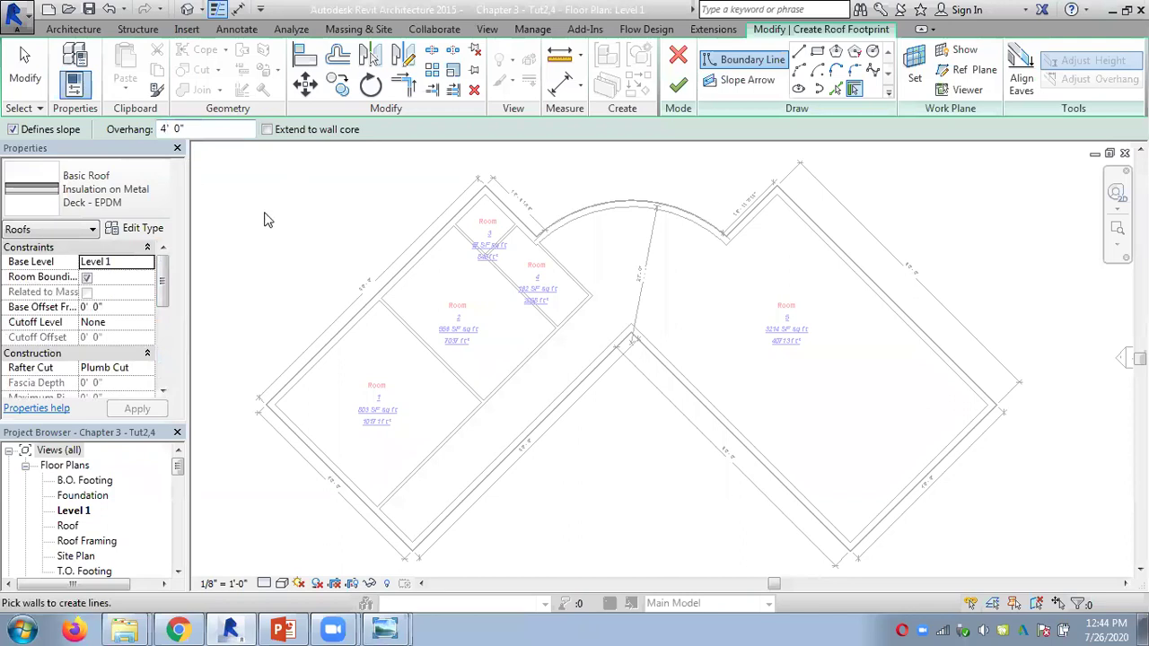
Pick the upper-left and short upper-right walls, setting both slopes to 4"/12".
{"action": "left_click", "coordinate": [421, 254]}
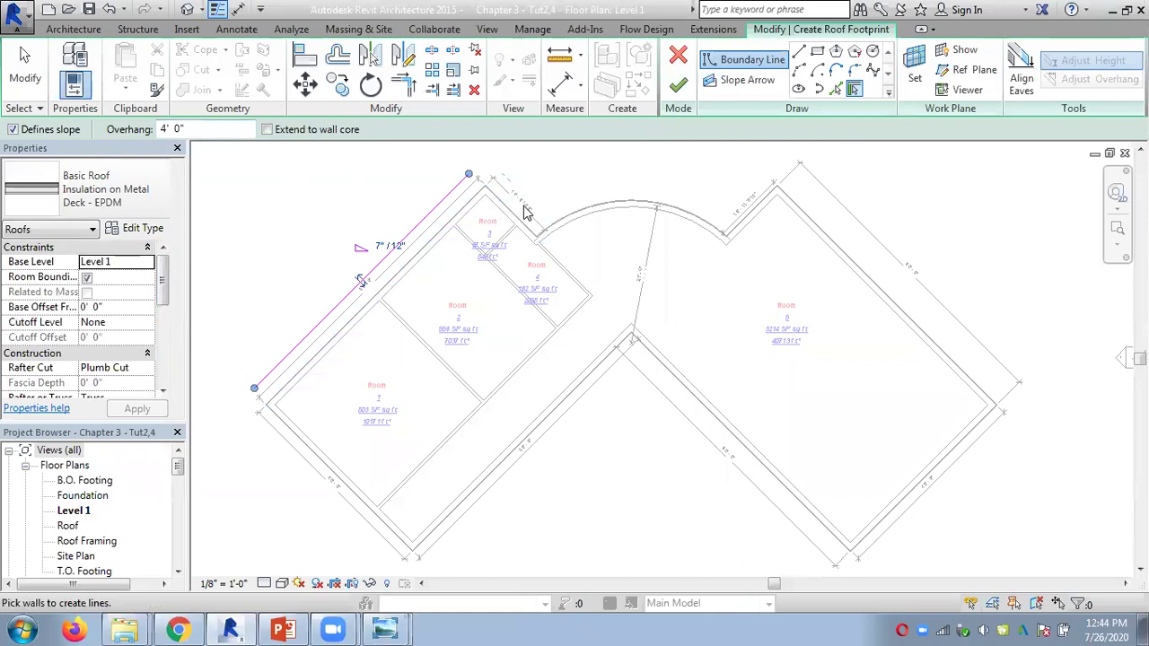
{"action": "left_click", "coordinate": [388, 246]}
{"action": "left_click_drag", "start_coordinate": [414, 248], "coordinate": [337, 245]}
{"action": "type", "text": "4"}
{"action": "key", "text": "Return"}
{"action": "left_click", "coordinate": [507, 196]}
{"action": "left_click", "coordinate": [549, 192]}
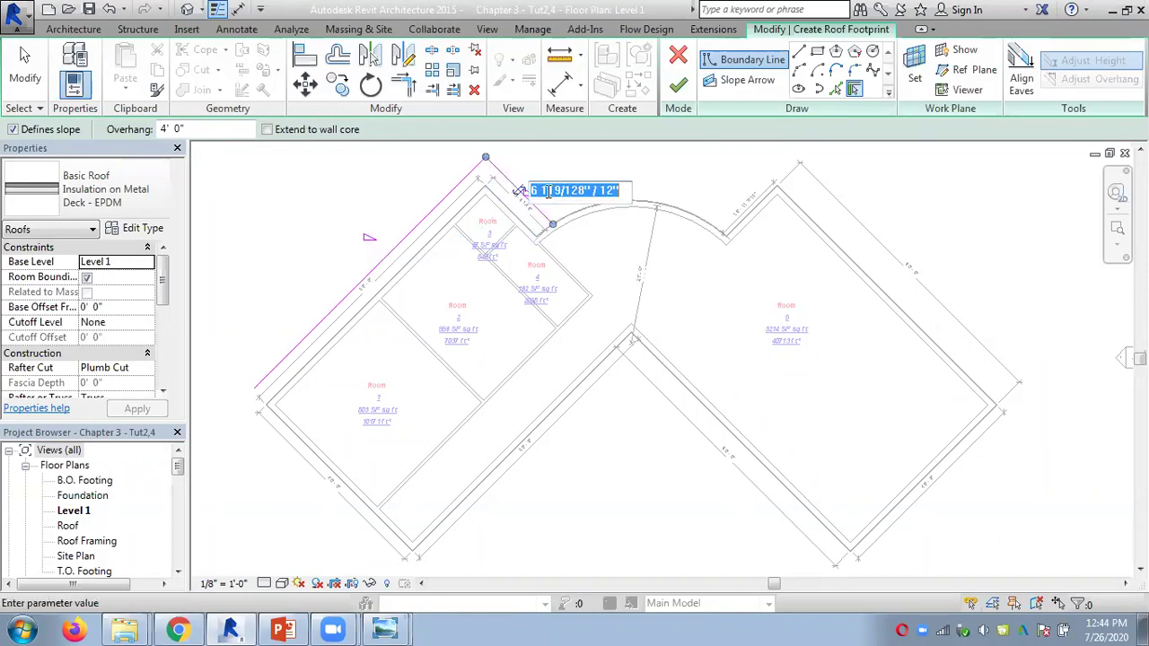
{"action": "left_click_drag", "start_coordinate": [588, 190], "coordinate": [522, 191]}
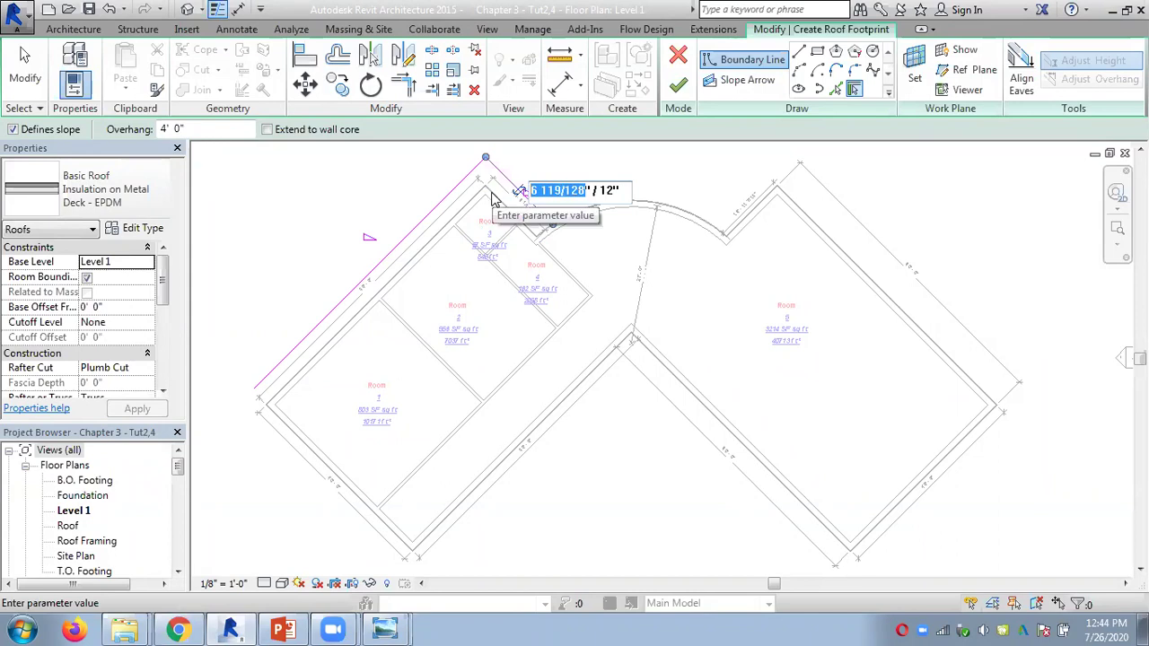
{"action": "type", "text": "4"}
{"action": "key", "text": "Return"}
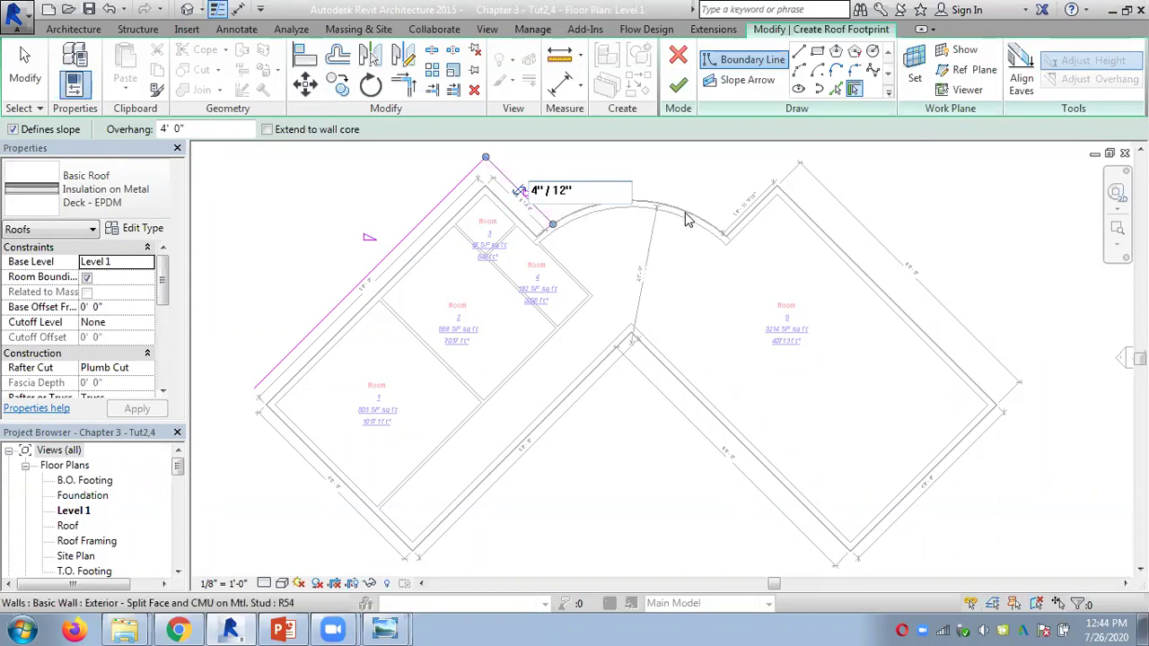
Pick the curved wall and remaining exterior walls, keeping the boundary lines outside.
{"action": "left_click", "coordinate": [689, 217]}
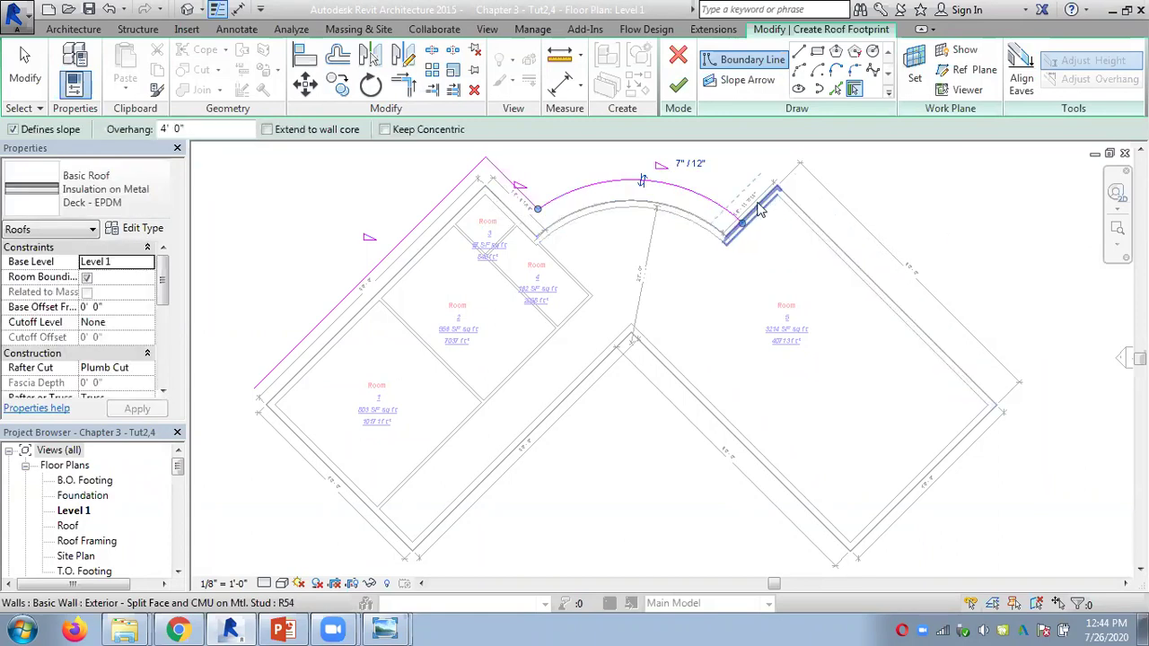
{"action": "left_click", "coordinate": [760, 208]}
{"action": "left_click", "coordinate": [813, 223]}
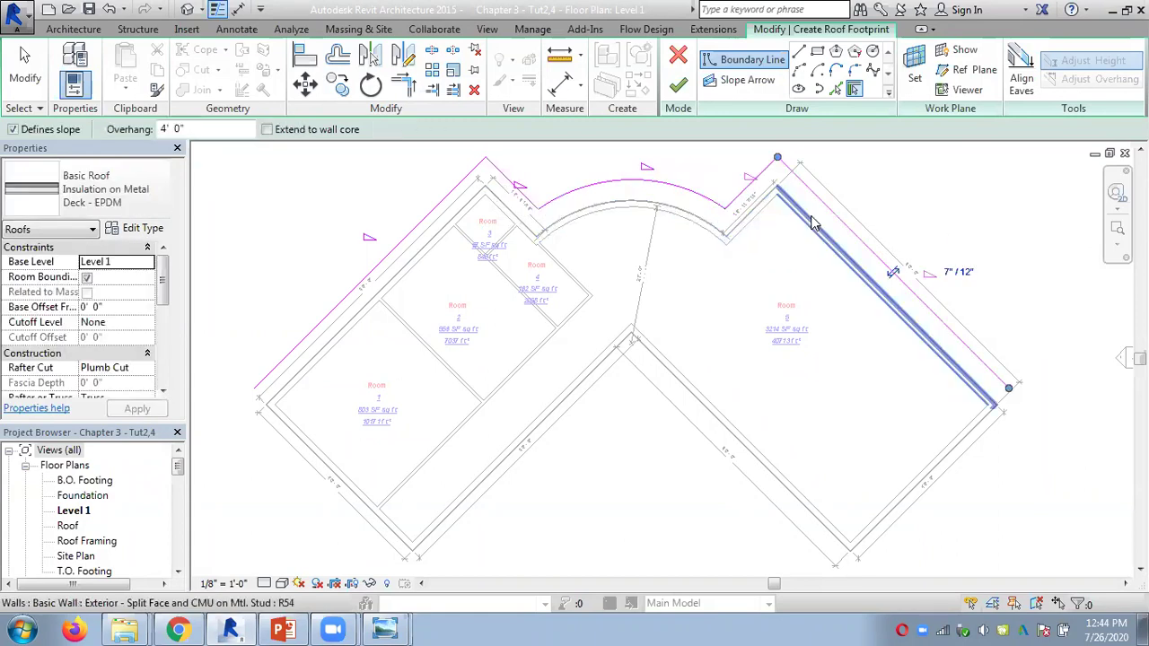
{"action": "left_click", "coordinate": [952, 468]}
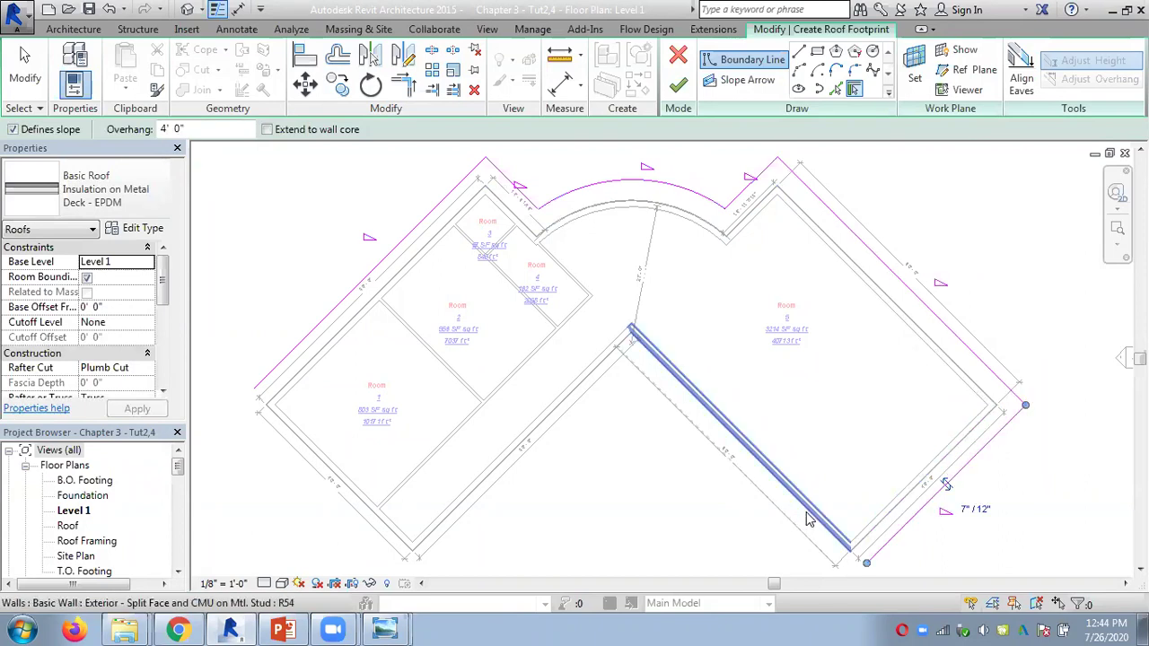
{"action": "left_click", "coordinate": [619, 354]}
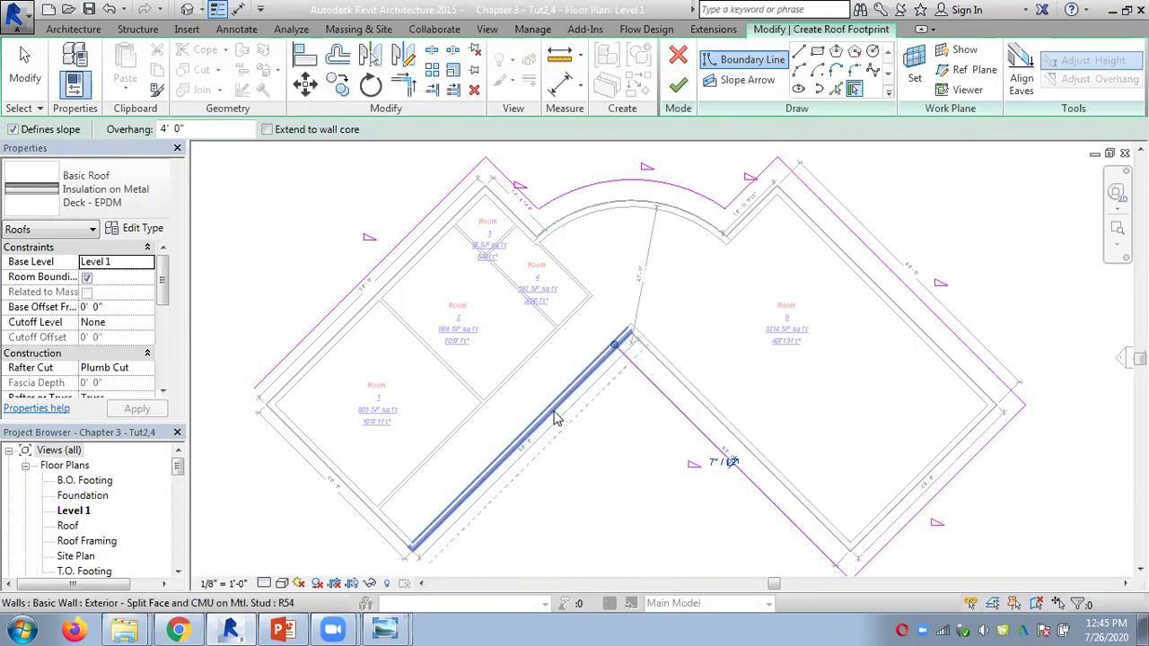
{"action": "left_click", "coordinate": [559, 421]}
{"action": "key", "text": "ctrl+z"}
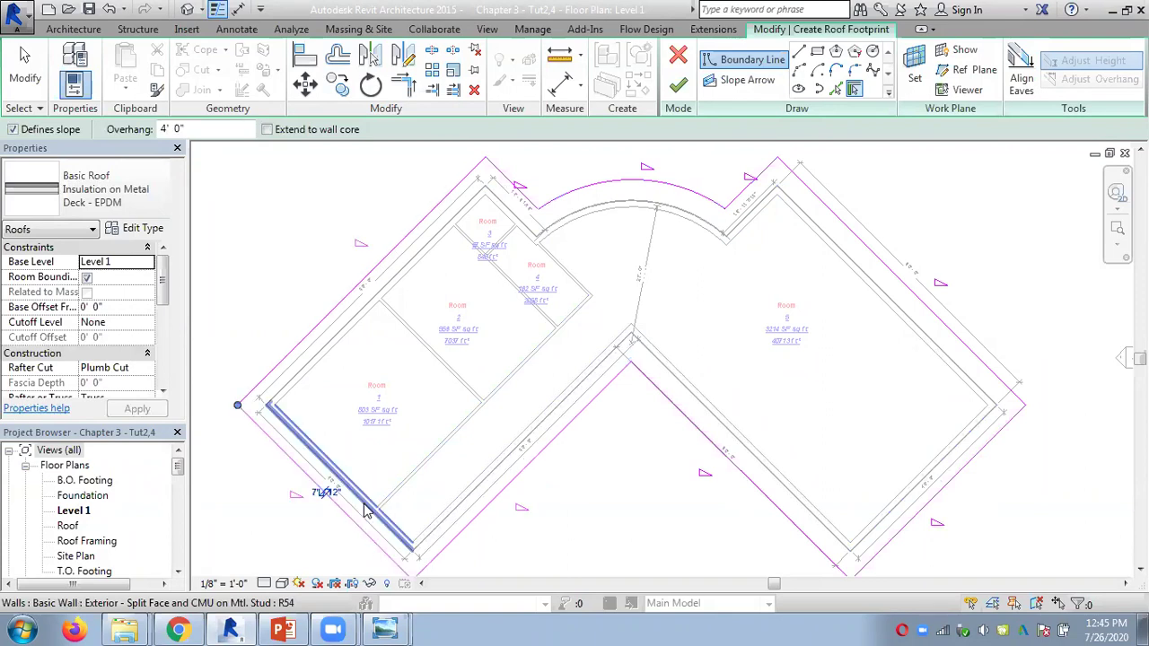
{"action": "left_click", "coordinate": [323, 485]}
{"action": "left_click", "coordinate": [320, 494]}
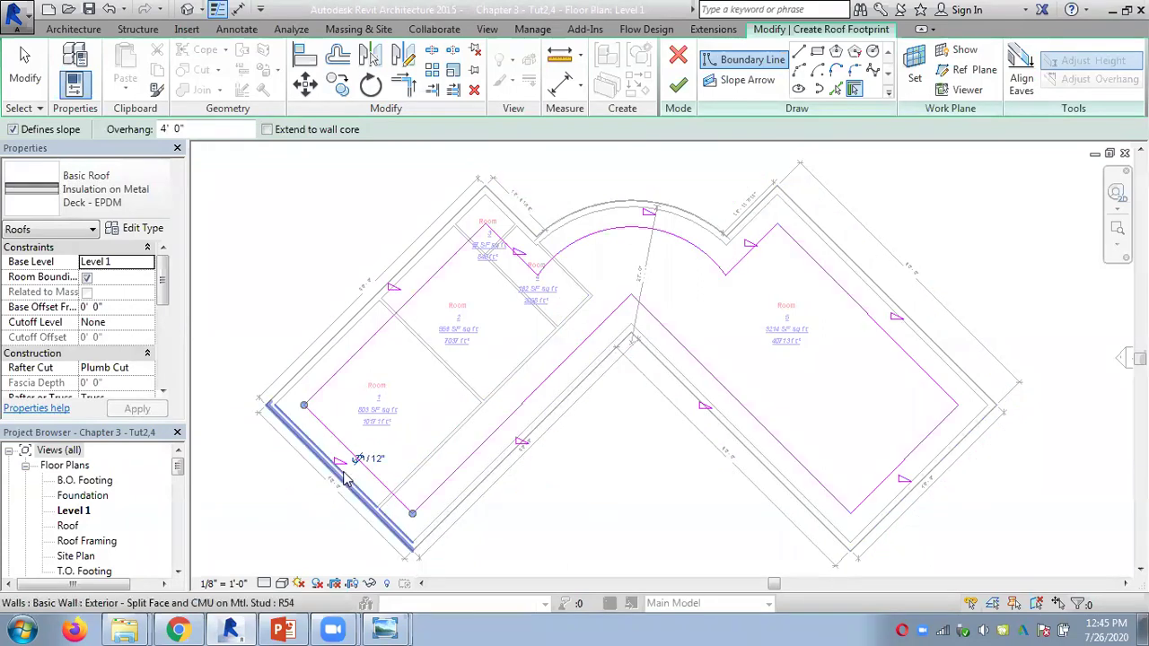
{"action": "left_click", "coordinate": [358, 461]}
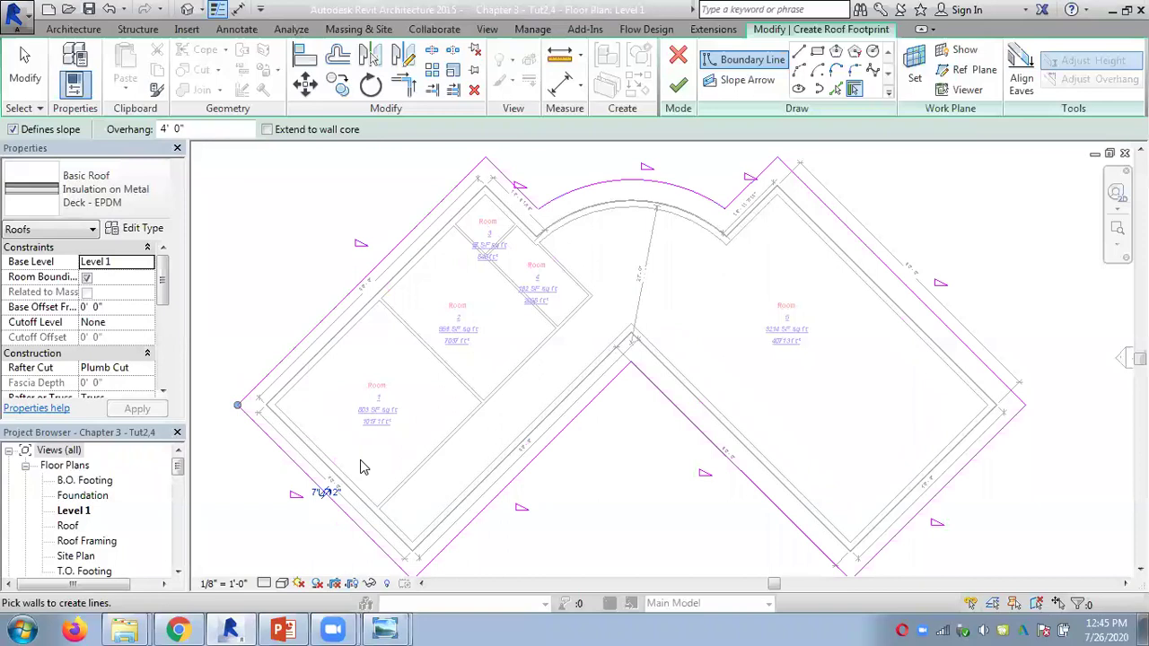
Change the lower-left footprint boundary line's slope to 4"/12".
{"action": "scroll", "coordinate": [314, 507], "scroll_direction": "up", "scroll_amount": 3}
{"action": "left_click", "coordinate": [298, 485]}
{"action": "left_click_drag", "start_coordinate": [336, 484], "coordinate": [254, 490]}
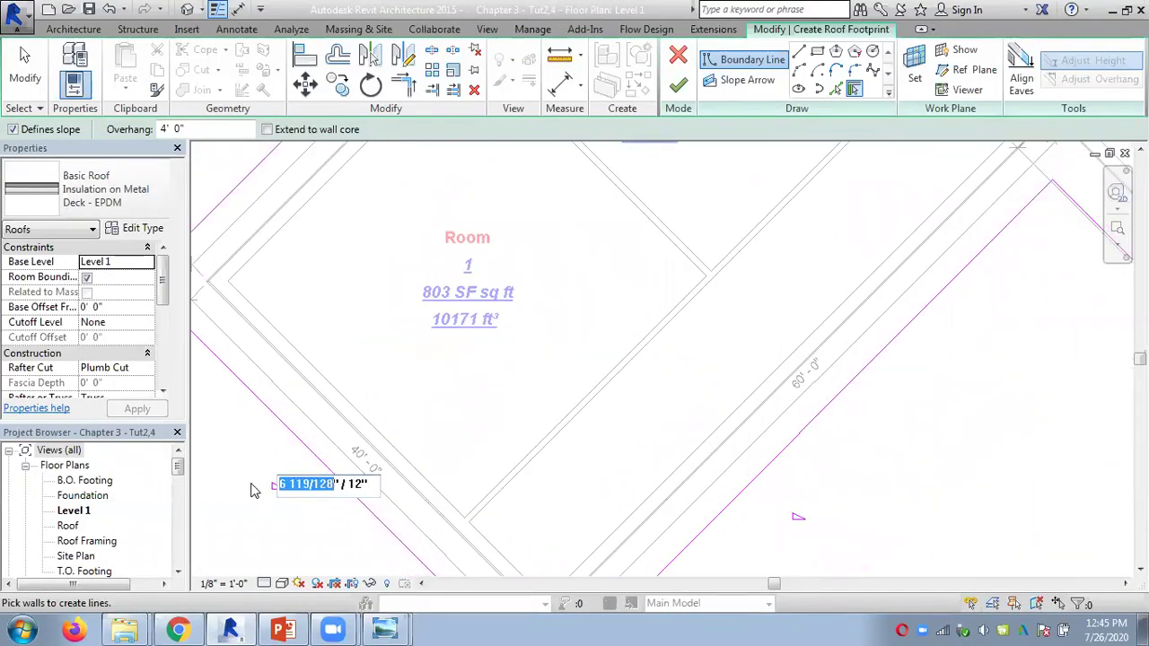
{"action": "type", "text": "4"}
{"action": "key", "text": "Return"}
{"action": "scroll", "coordinate": [255, 440], "scroll_direction": "down", "scroll_amount": 2}
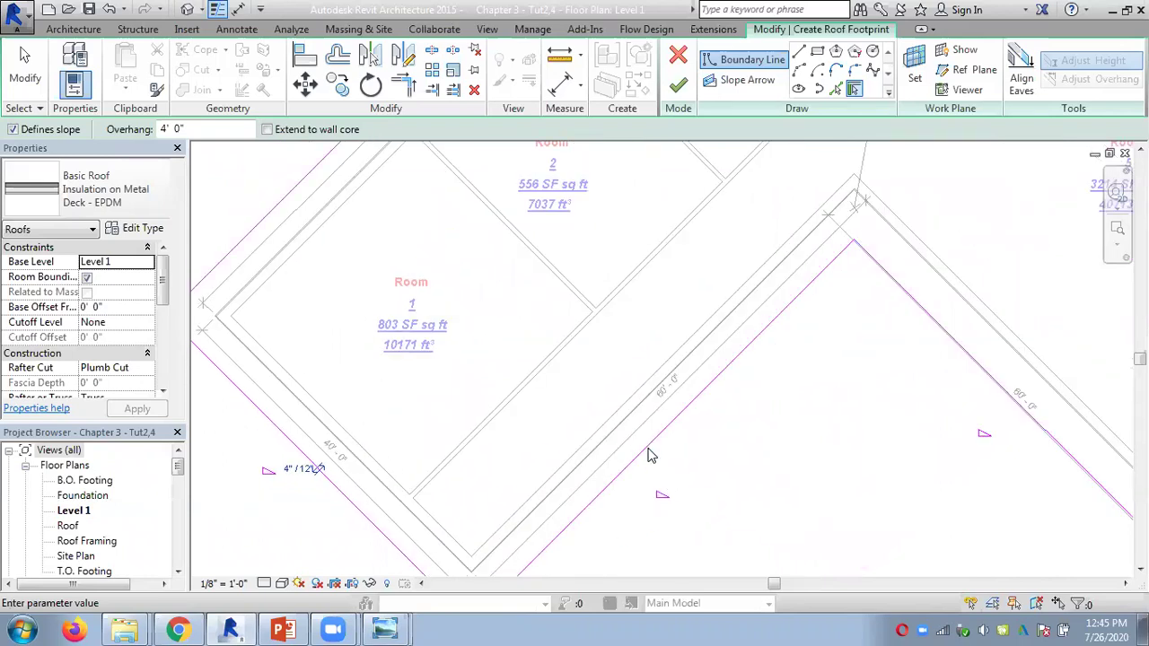
{"action": "scroll", "coordinate": [682, 478], "scroll_direction": "down", "scroll_amount": 3}
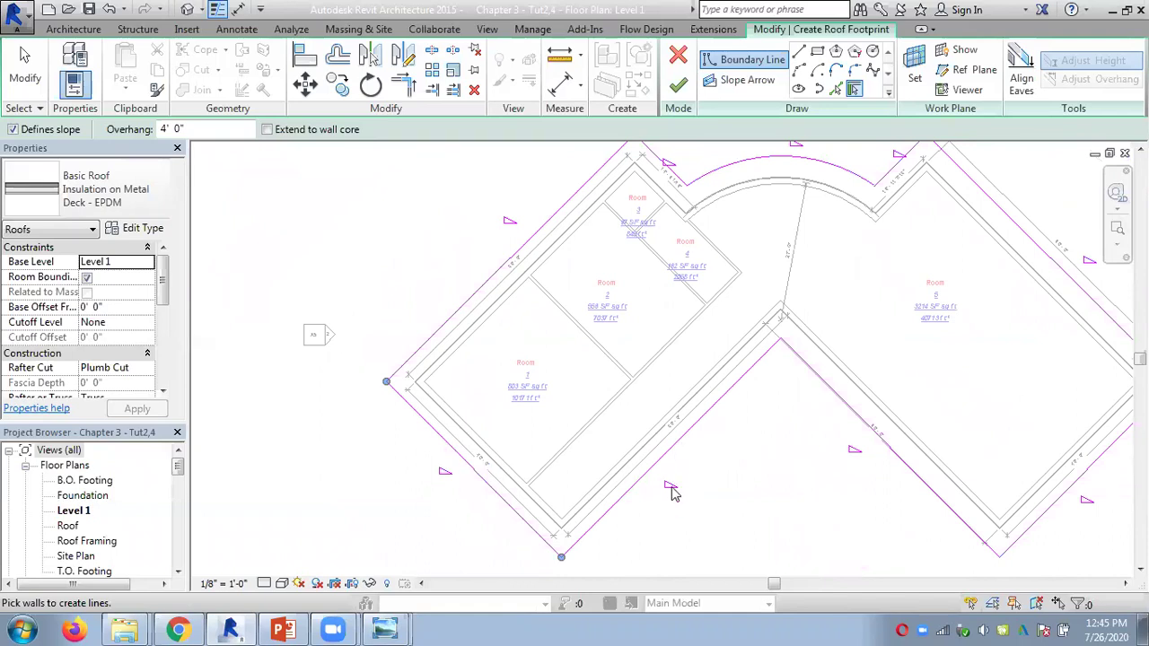
Set the adjacent bottom footprint edge's slope to 4"/12".
{"action": "key", "text": "Escape"}
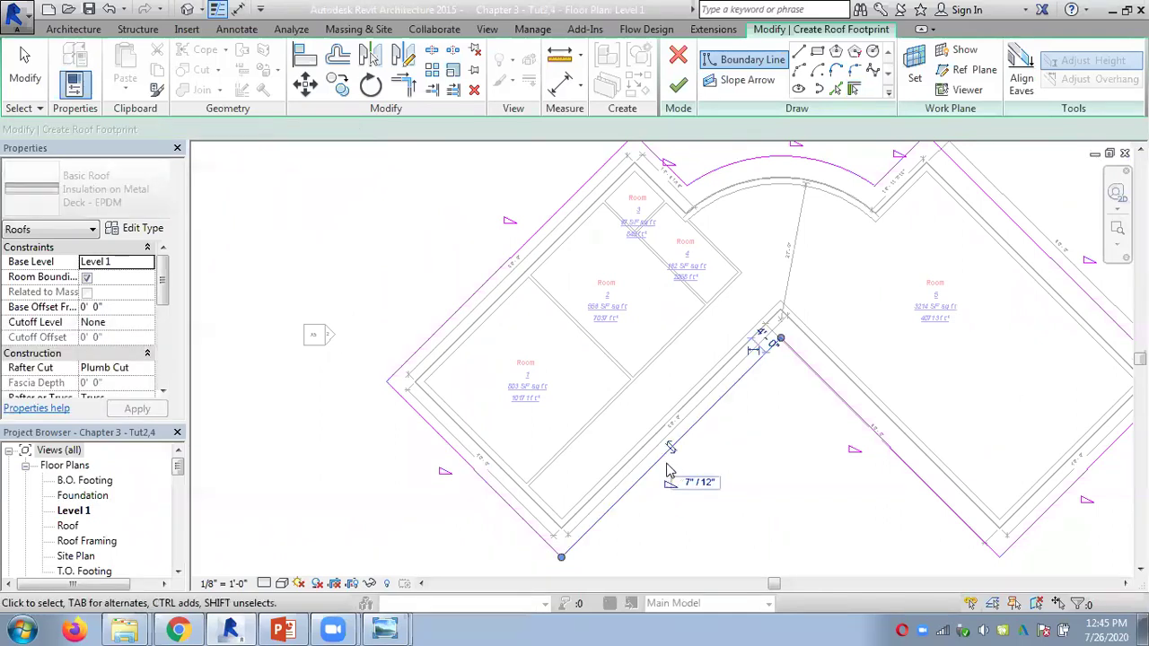
{"action": "left_click", "coordinate": [687, 487]}
{"action": "left_click", "coordinate": [700, 483]}
{"action": "left_click_drag", "start_coordinate": [726, 482], "coordinate": [650, 487]}
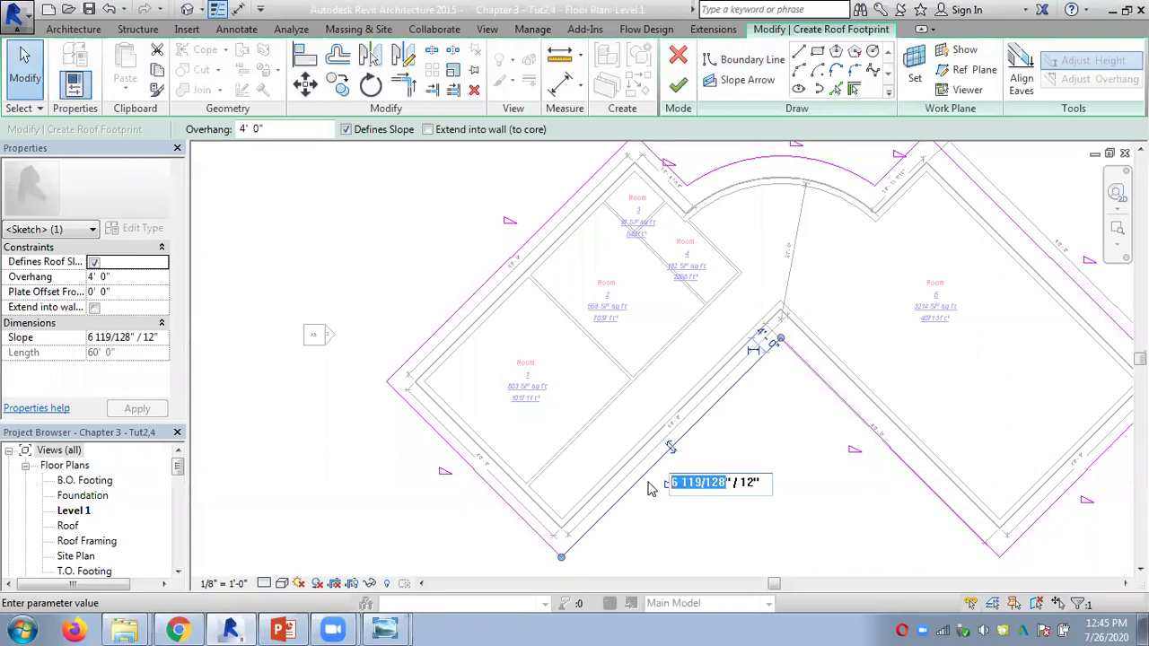
{"action": "type", "text": "4"}
{"action": "key", "text": "Return"}
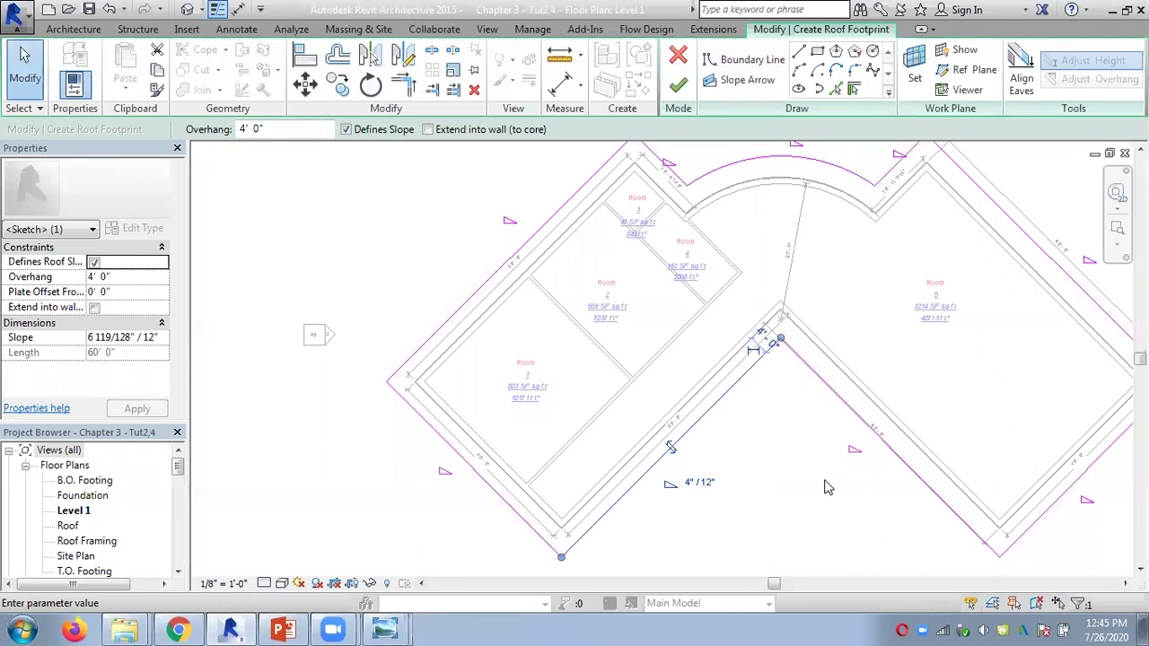
{"action": "left_click", "coordinate": [877, 451]}
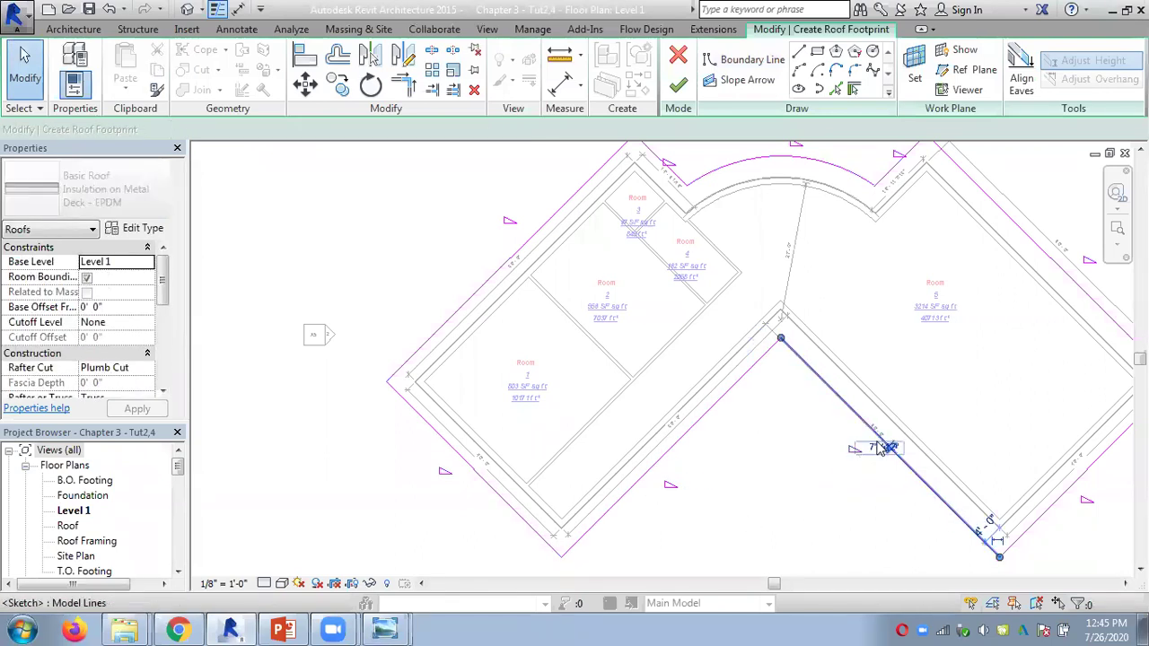
Set the right-hand footprint edge's slope to 4"/12".
{"action": "left_click", "coordinate": [883, 449]}
{"action": "left_click", "coordinate": [897, 447]}
{"action": "left_click_drag", "start_coordinate": [911, 446], "coordinate": [857, 449]}
{"action": "type", "text": "4"}
{"action": "key", "text": "Return"}
{"action": "middle_click_drag", "start_coordinate": [846, 511], "coordinate": [628, 469]}
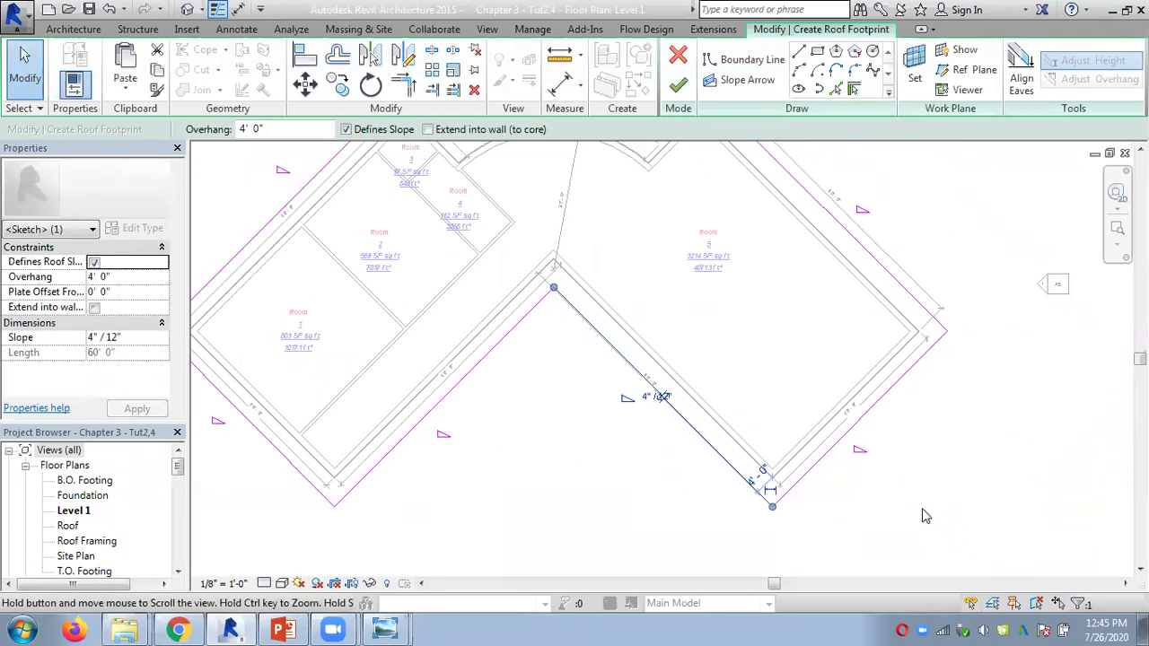
{"action": "scroll", "coordinate": [925, 516], "scroll_direction": "up", "scroll_amount": 3}
Set the 48' outer footprint edge's slope to 4"/12".
{"action": "left_click", "coordinate": [827, 374]}
{"action": "left_click", "coordinate": [849, 414]}
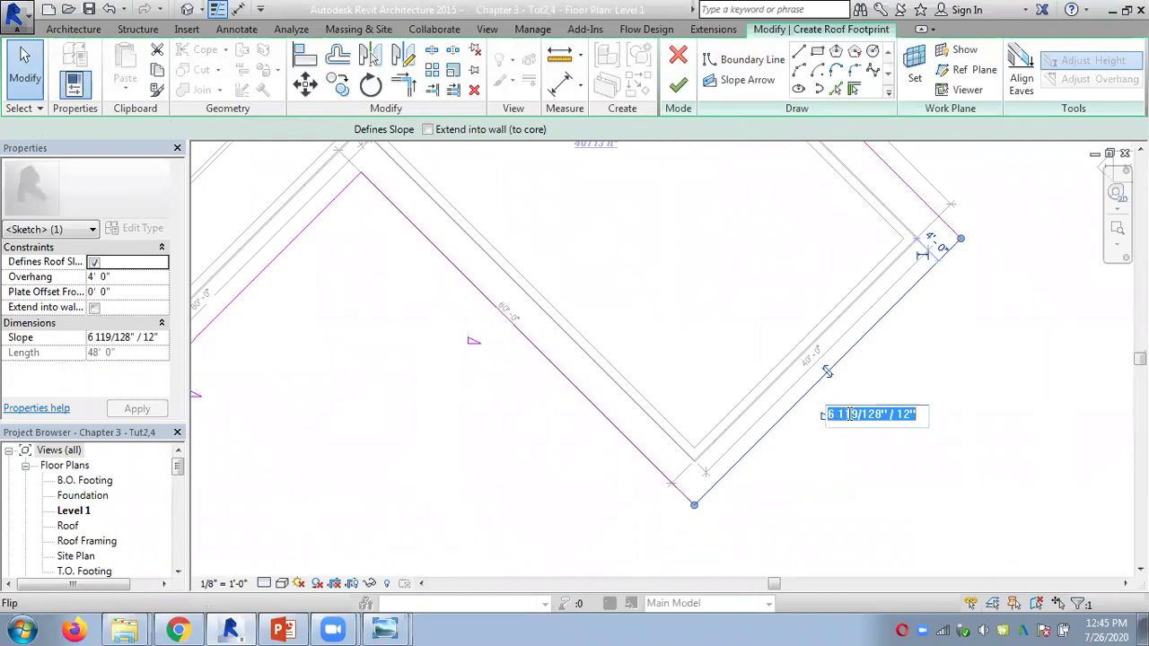
{"action": "type", "text": "4"}
{"action": "key", "text": "Return"}
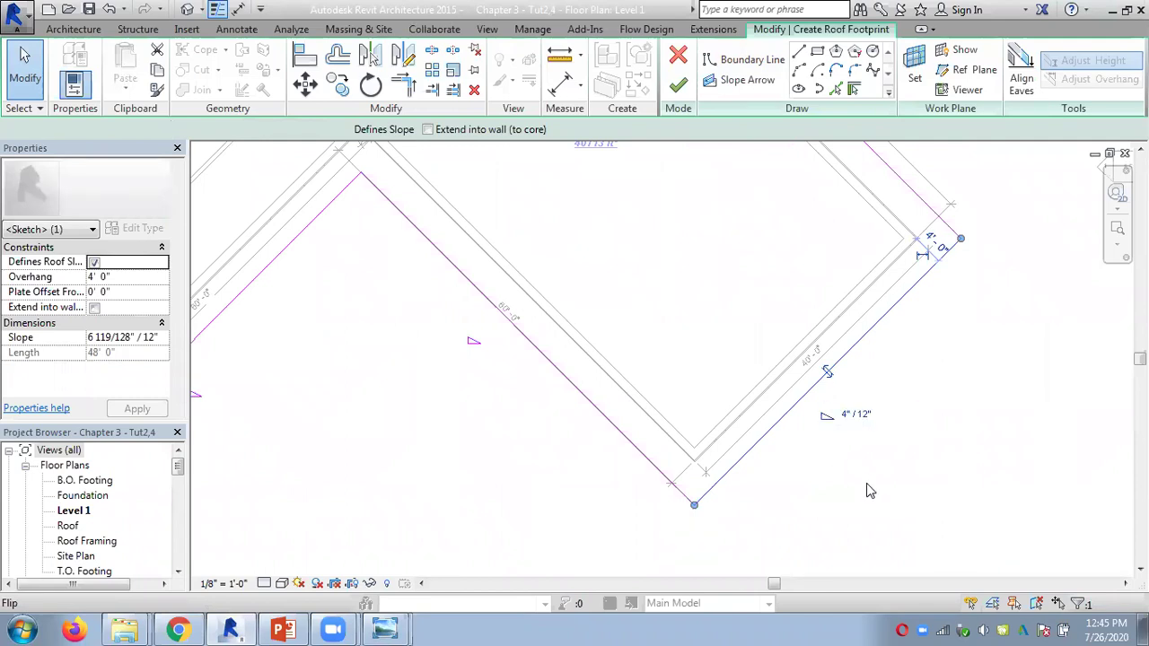
{"action": "scroll", "coordinate": [933, 417], "scroll_direction": "down", "scroll_amount": 1}
{"action": "middle_click_drag", "start_coordinate": [938, 394], "coordinate": [965, 516]}
{"action": "scroll", "coordinate": [810, 310], "scroll_direction": "up", "scroll_amount": 3}
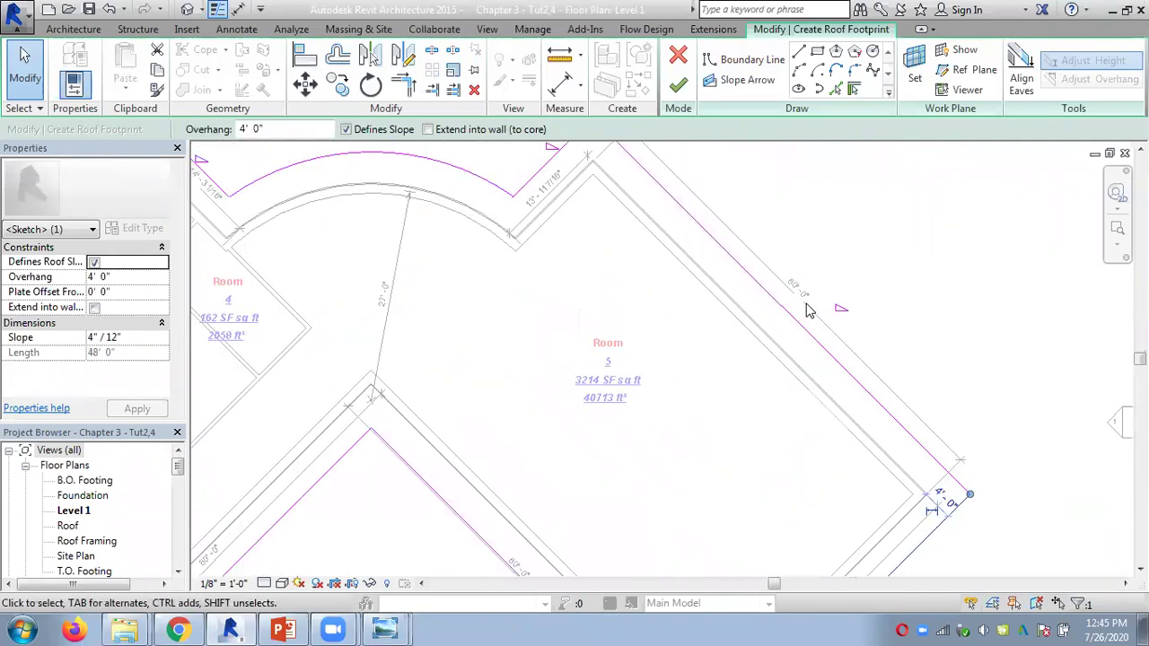
Set the 68' diagonal footprint edge's slope to 4"/12".
{"action": "left_click", "coordinate": [805, 333]}
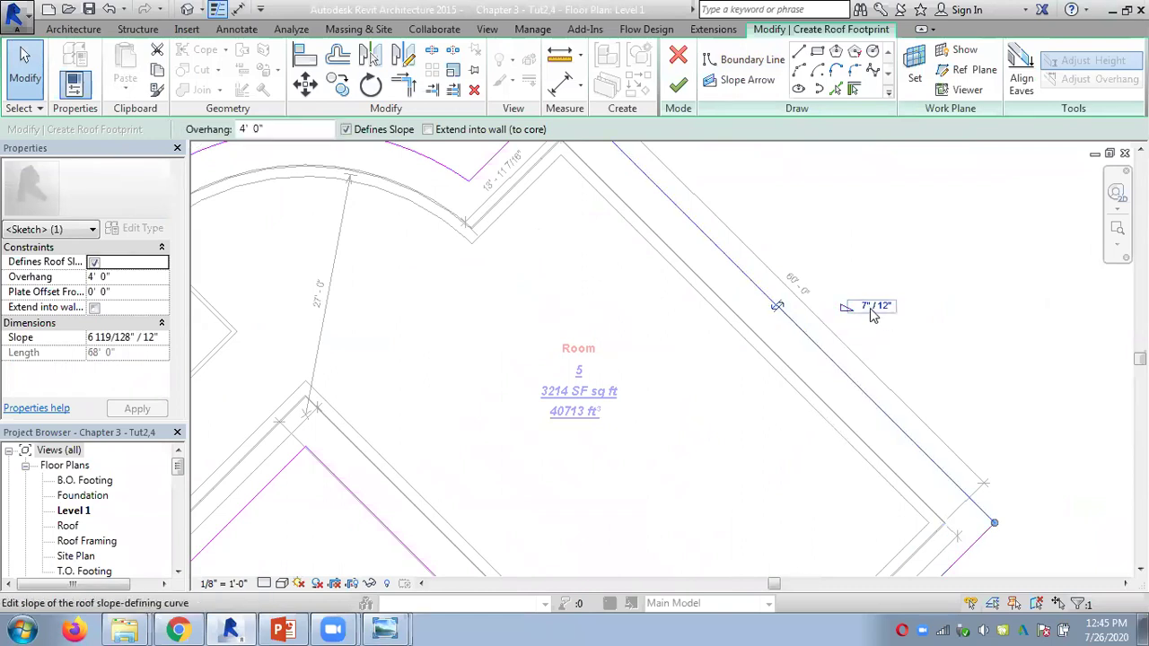
{"action": "left_click", "coordinate": [866, 306]}
{"action": "left_click_drag", "start_coordinate": [901, 306], "coordinate": [840, 307]}
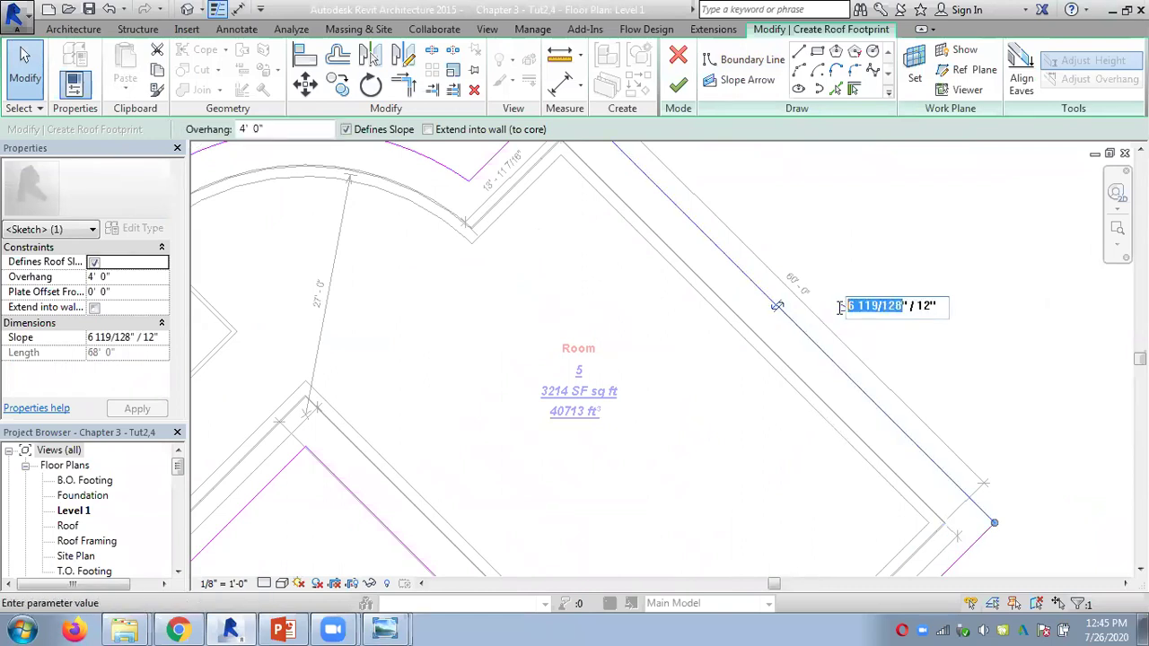
{"action": "type", "text": "4"}
{"action": "key", "text": "Return"}
{"action": "scroll", "coordinate": [957, 371], "scroll_direction": "down", "scroll_amount": 4}
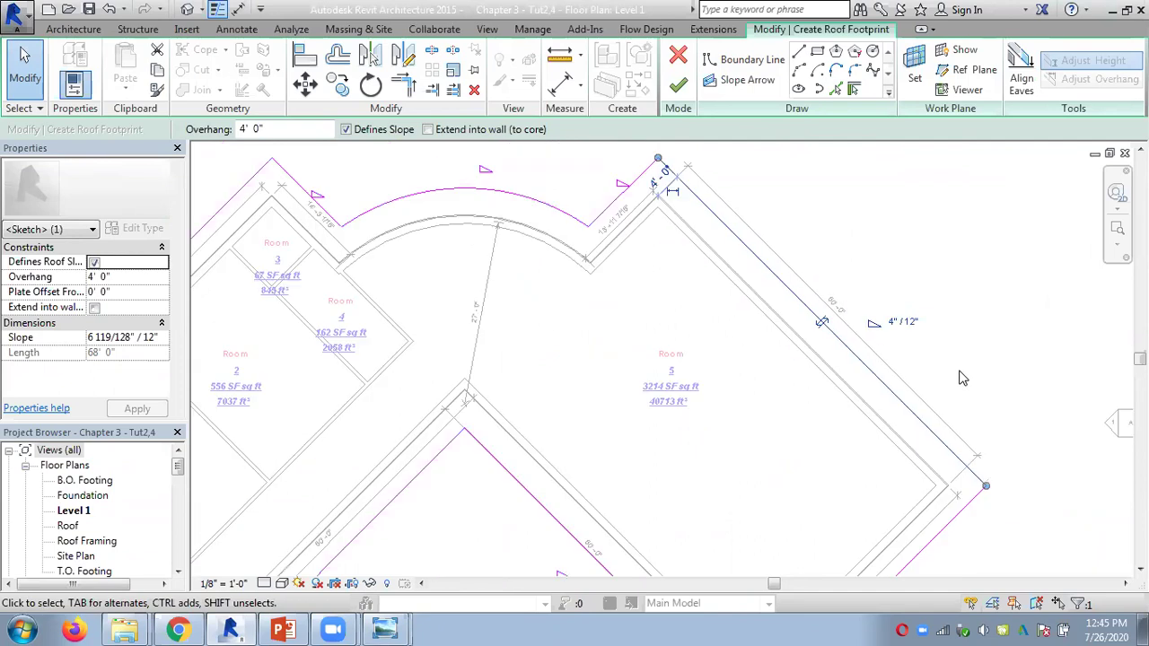
{"action": "scroll", "coordinate": [691, 225], "scroll_direction": "up", "scroll_amount": 3}
Set the short corner edge beside the arc to a 4"/12" slope.
{"action": "left_click", "coordinate": [731, 244]}
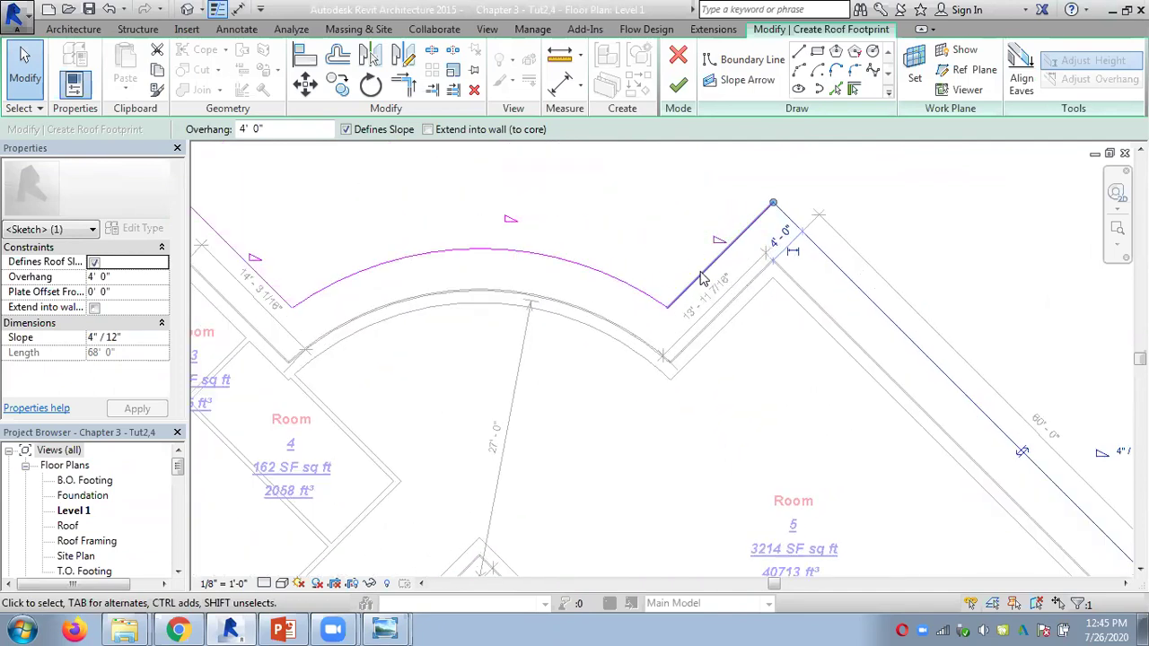
{"action": "left_click", "coordinate": [747, 237]}
{"action": "left_click_drag", "start_coordinate": [808, 238], "coordinate": [720, 238]}
{"action": "type", "text": "4\" / 12"}
{"action": "key", "text": "Return"}
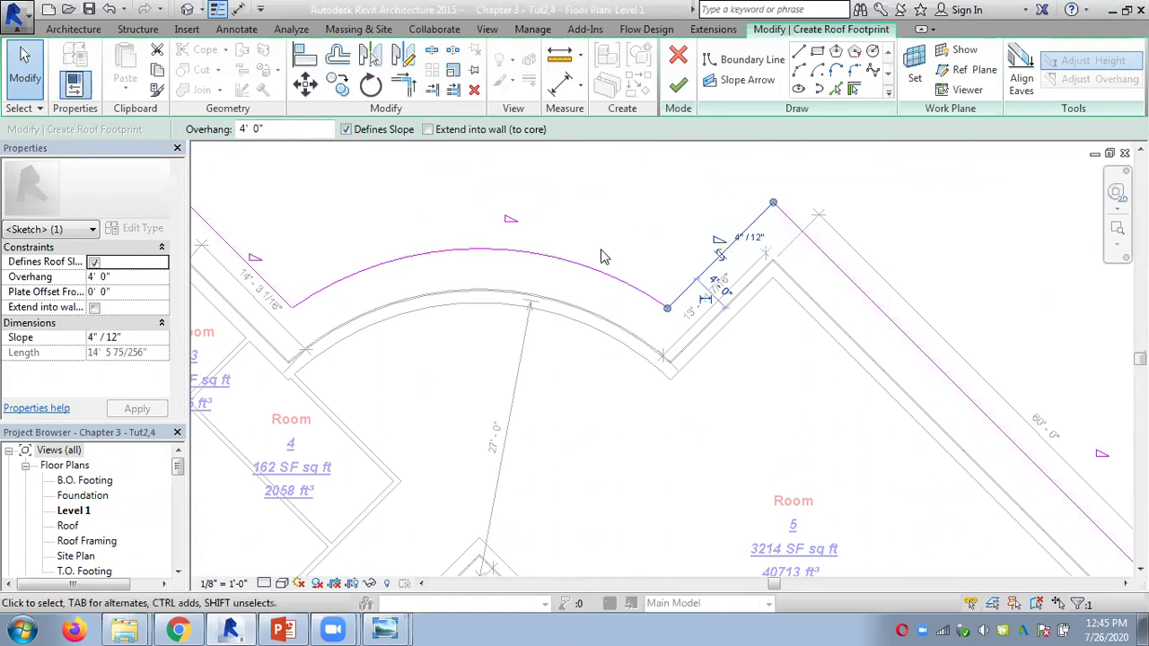
Set the curved entrance boundary arc's slope to 4"/12".
{"action": "left_click", "coordinate": [590, 274]}
{"action": "left_click", "coordinate": [539, 216]}
{"action": "left_click_drag", "start_coordinate": [565, 216], "coordinate": [507, 216]}
{"action": "type", "text": "4"}
{"action": "key", "text": "Return"}
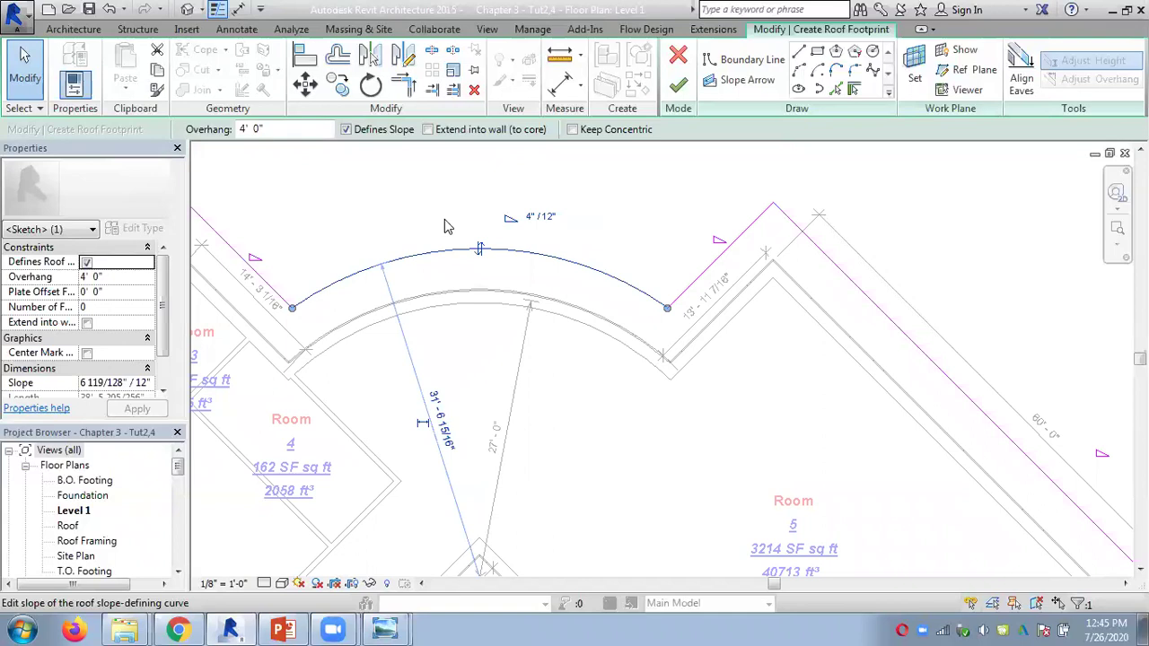
{"action": "scroll", "coordinate": [335, 233], "scroll_direction": "down", "scroll_amount": 2}
{"action": "middle_click_drag", "start_coordinate": [336, 234], "coordinate": [579, 229]}
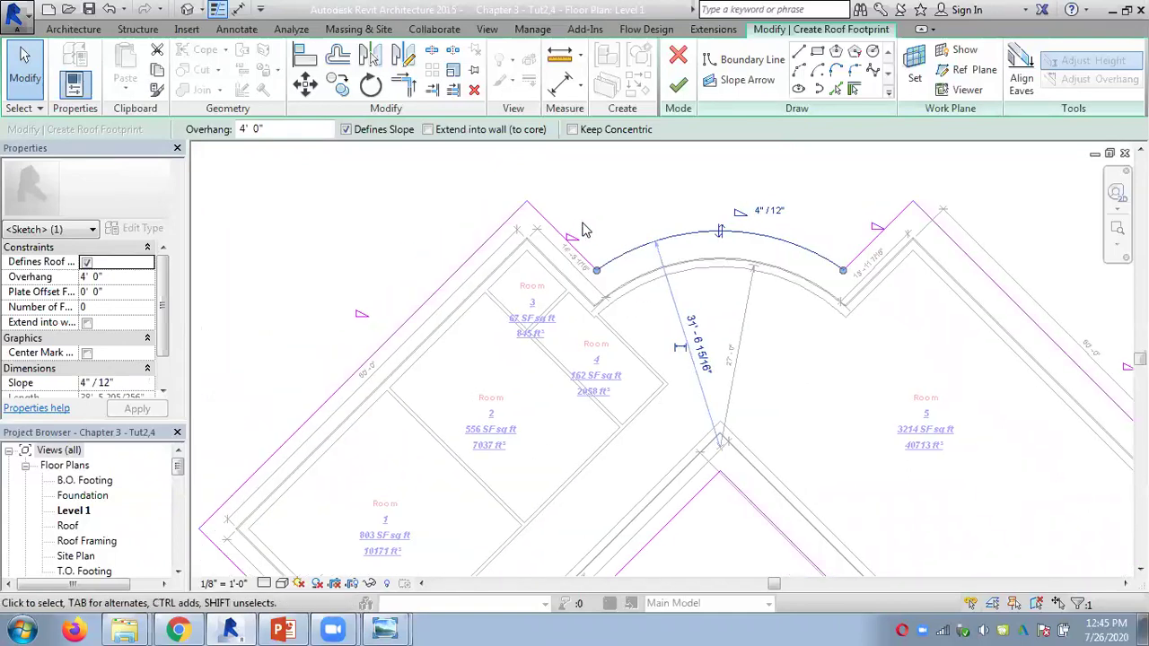
{"action": "key", "text": "Escape"}
{"action": "scroll", "coordinate": [582, 230], "scroll_direction": "up", "scroll_amount": 2}
Verify the short left corner edge and long left edge now read 4"/12".
{"action": "left_click", "coordinate": [576, 280]}
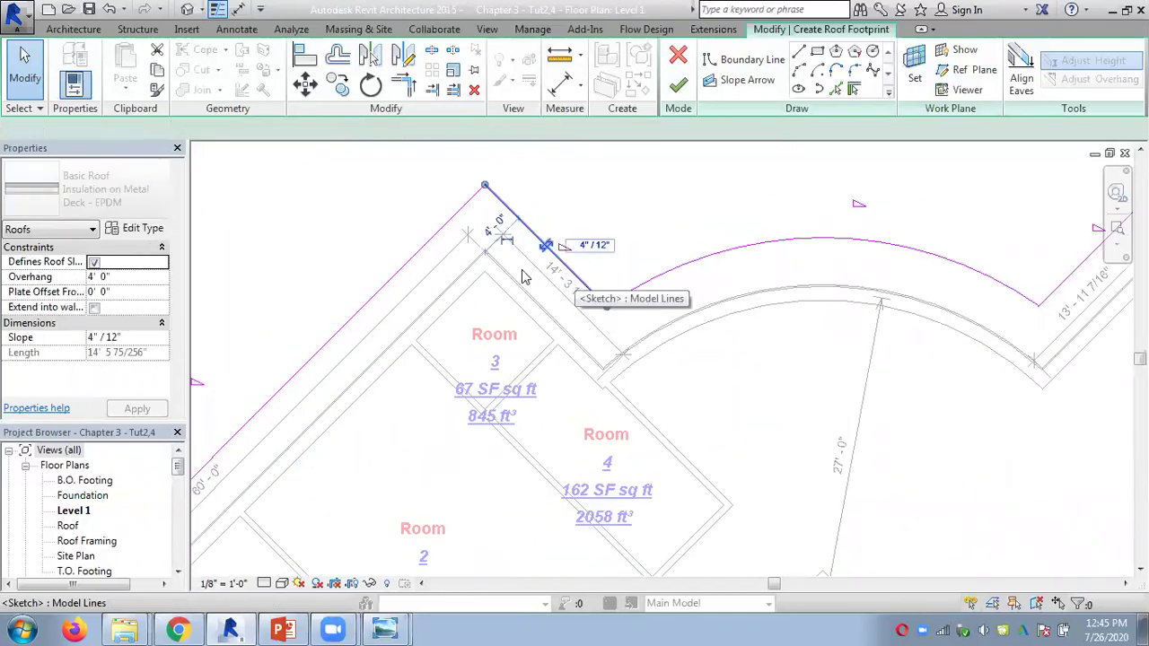
{"action": "left_click", "coordinate": [453, 201]}
{"action": "middle_click_drag", "start_coordinate": [453, 201], "coordinate": [546, 264]}
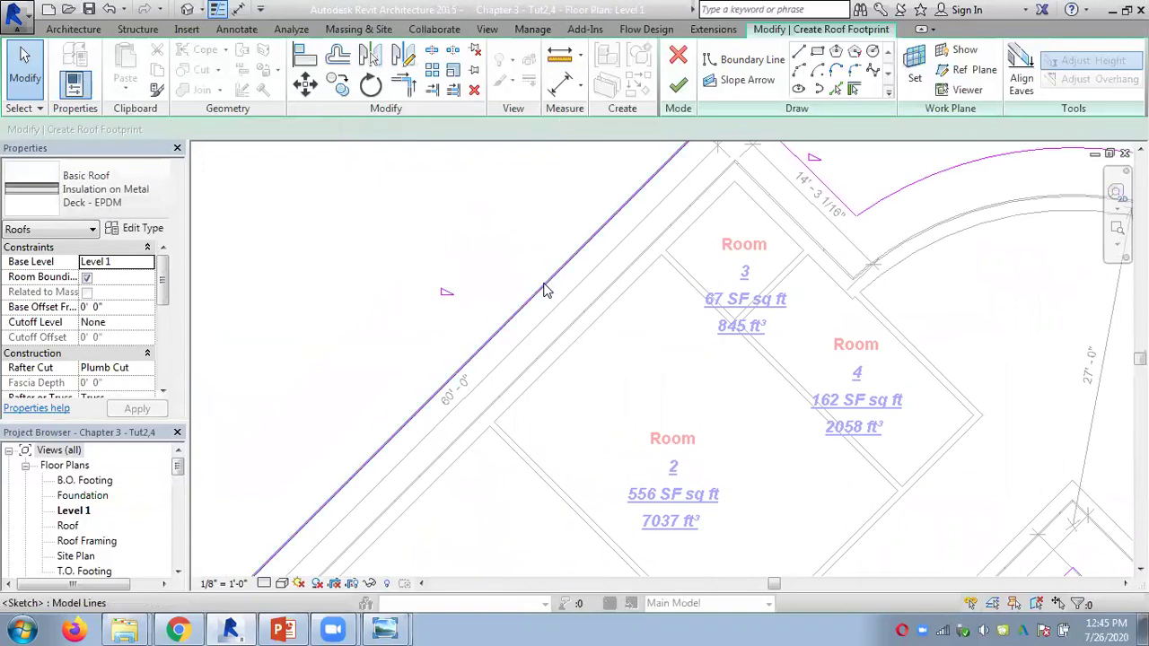
{"action": "left_click", "coordinate": [546, 290]}
{"action": "scroll", "coordinate": [387, 276], "scroll_direction": "down", "scroll_amount": 4}
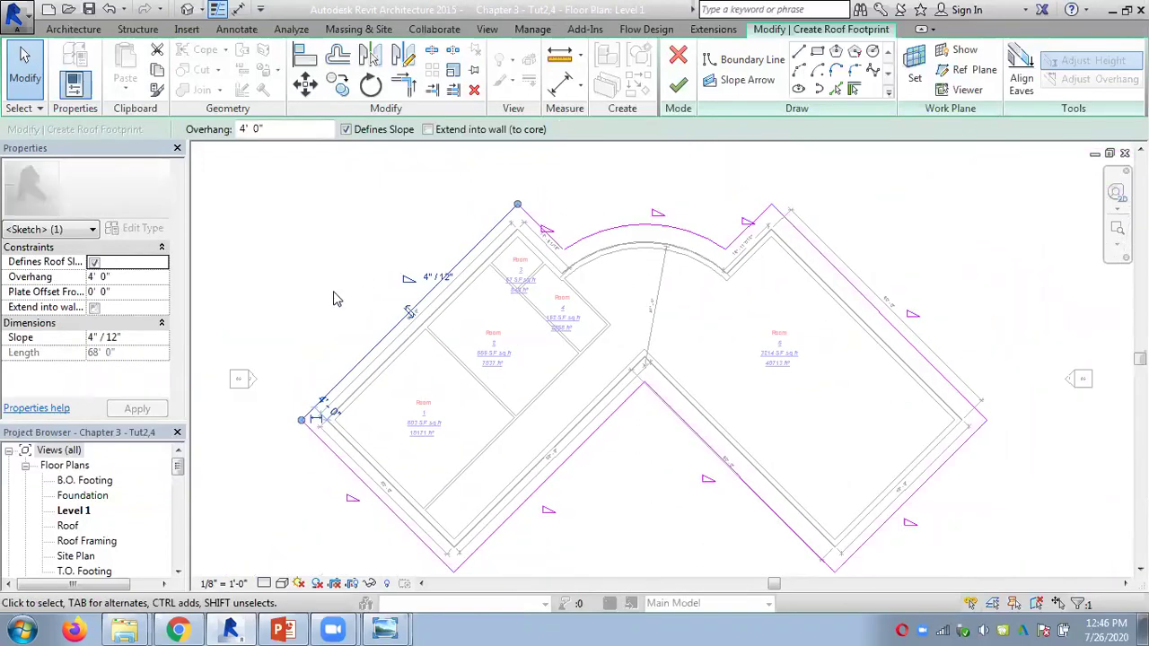
{"action": "left_click", "coordinate": [283, 630]}
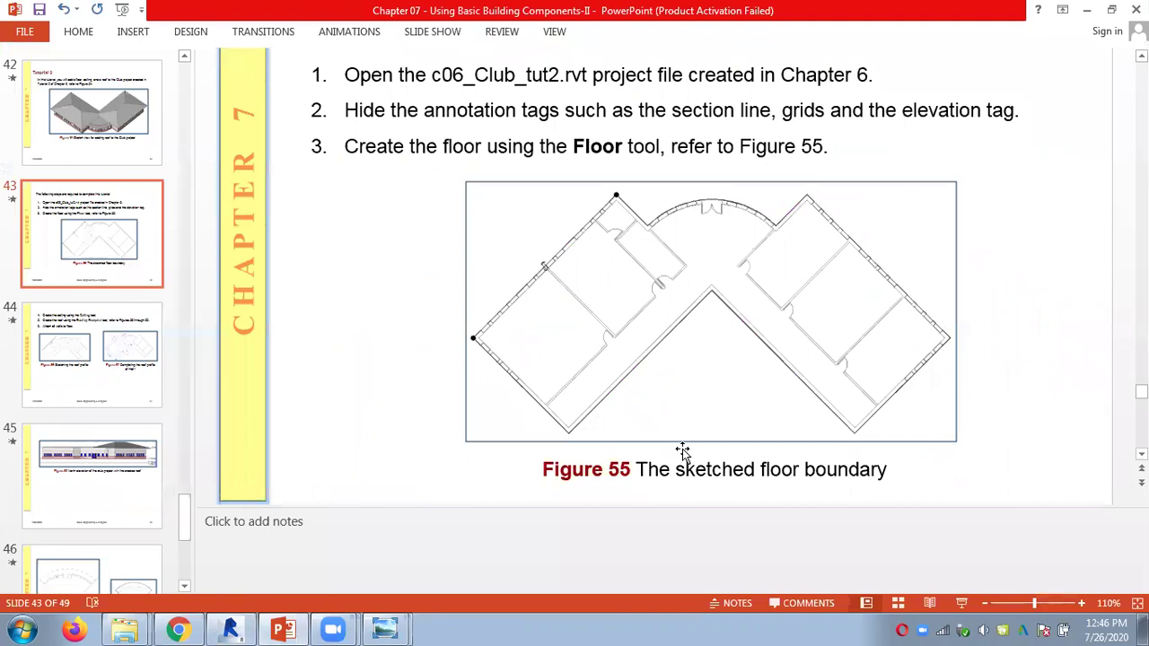
{"action": "left_click", "coordinate": [229, 629]}
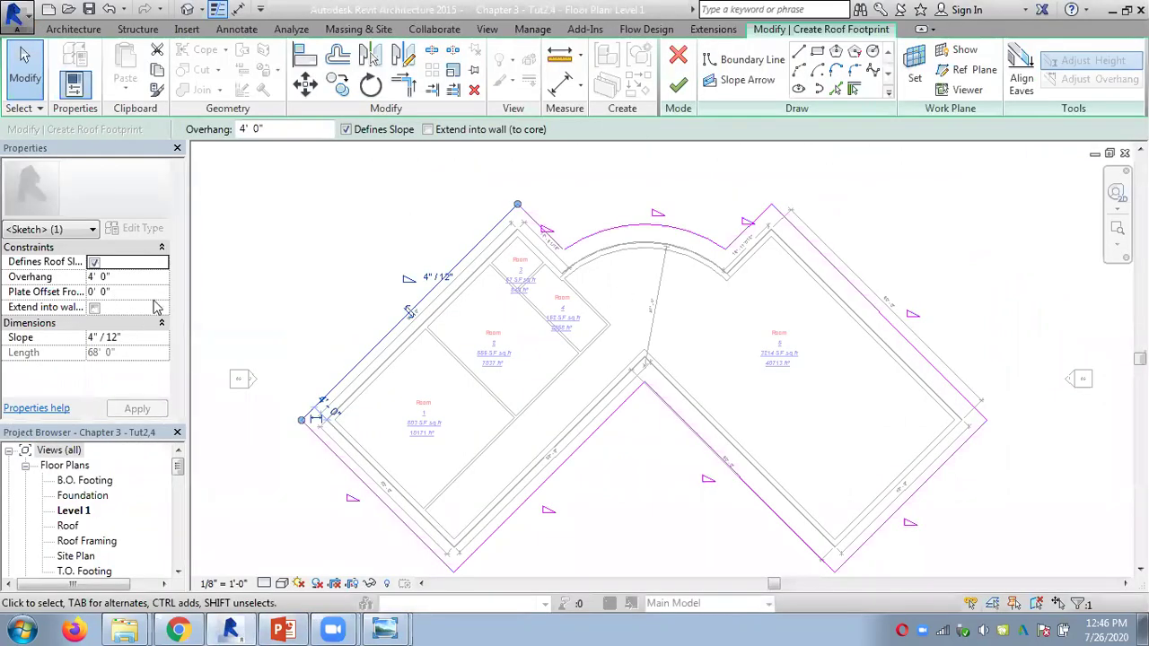
Dismiss the Room Tag warning and view the new hip roof from an isometric 3D angle.
{"action": "key", "text": "Escape"}
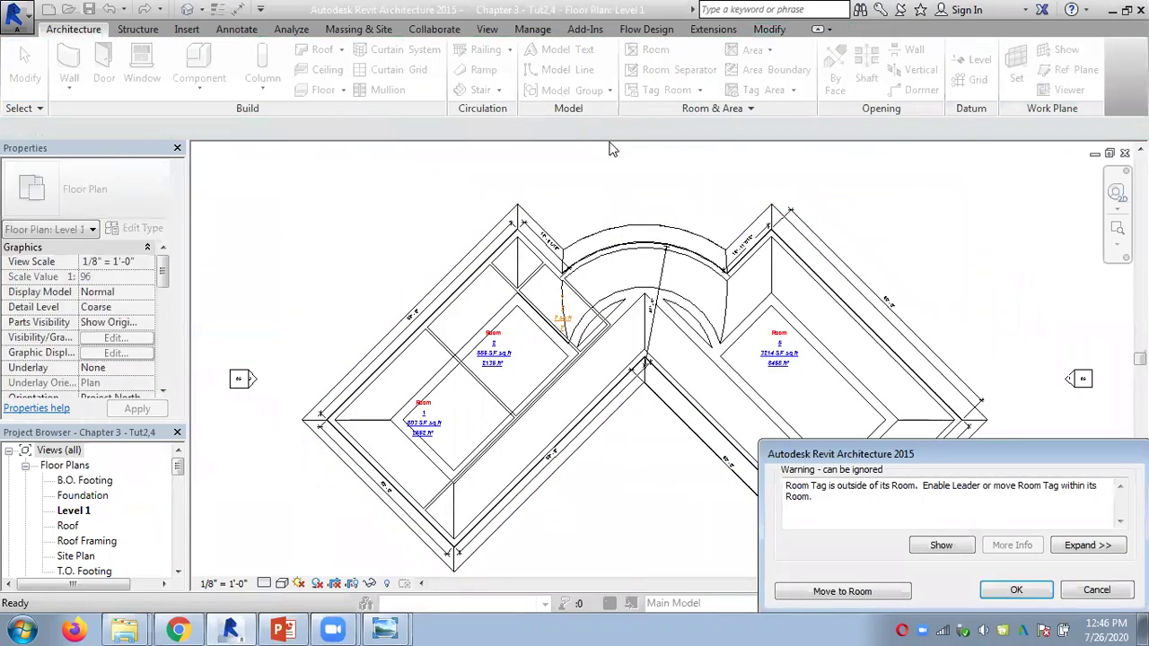
{"action": "left_click", "coordinate": [1016, 590]}
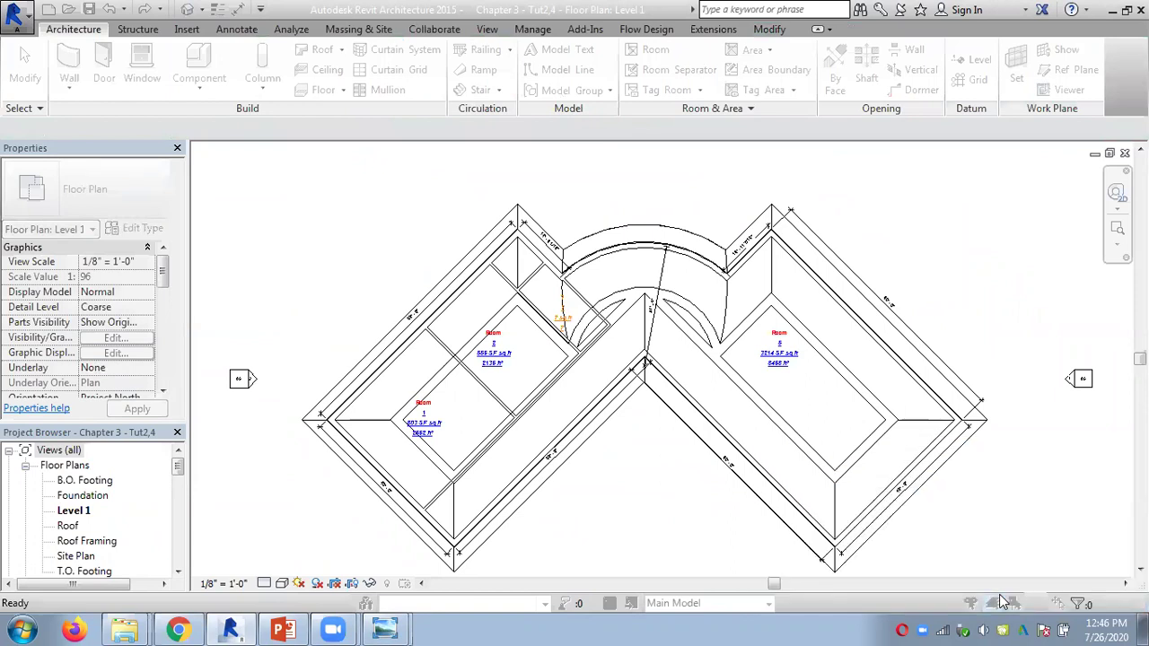
{"action": "left_click", "coordinate": [189, 9]}
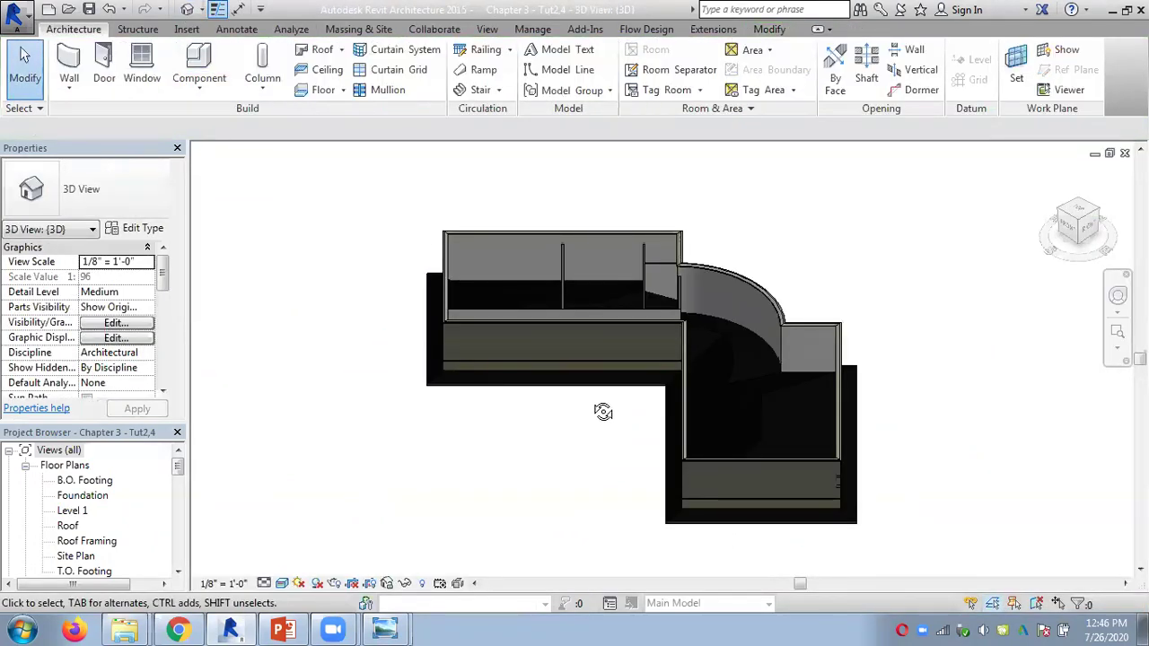
{"action": "middle_click_drag", "start_coordinate": [602, 410], "coordinate": [625, 440], "text": "shift"}
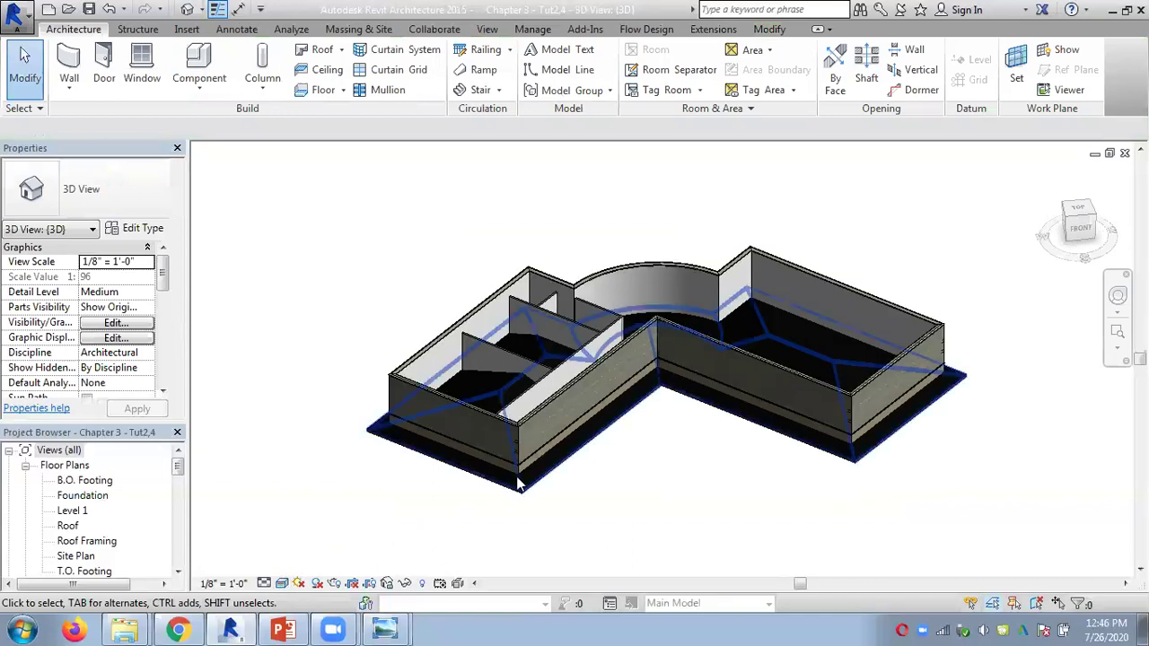
Change the hip roof's Base Level to Roof and apply it.
{"action": "left_click", "coordinate": [524, 485]}
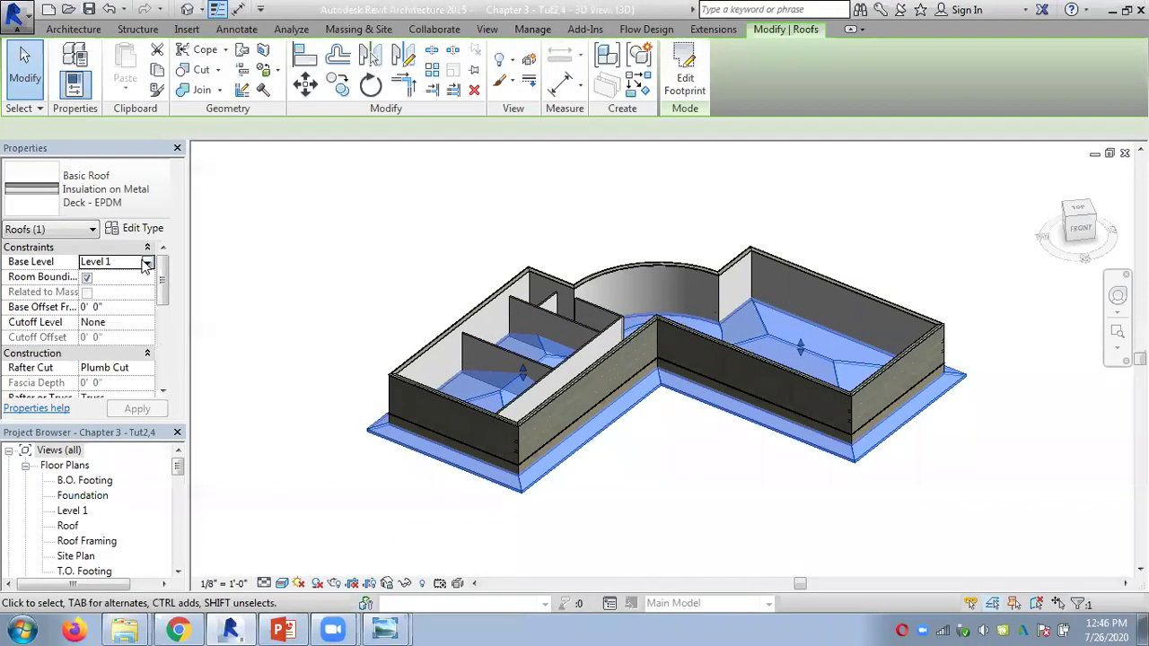
{"action": "left_click", "coordinate": [146, 261]}
{"action": "left_click", "coordinate": [90, 316]}
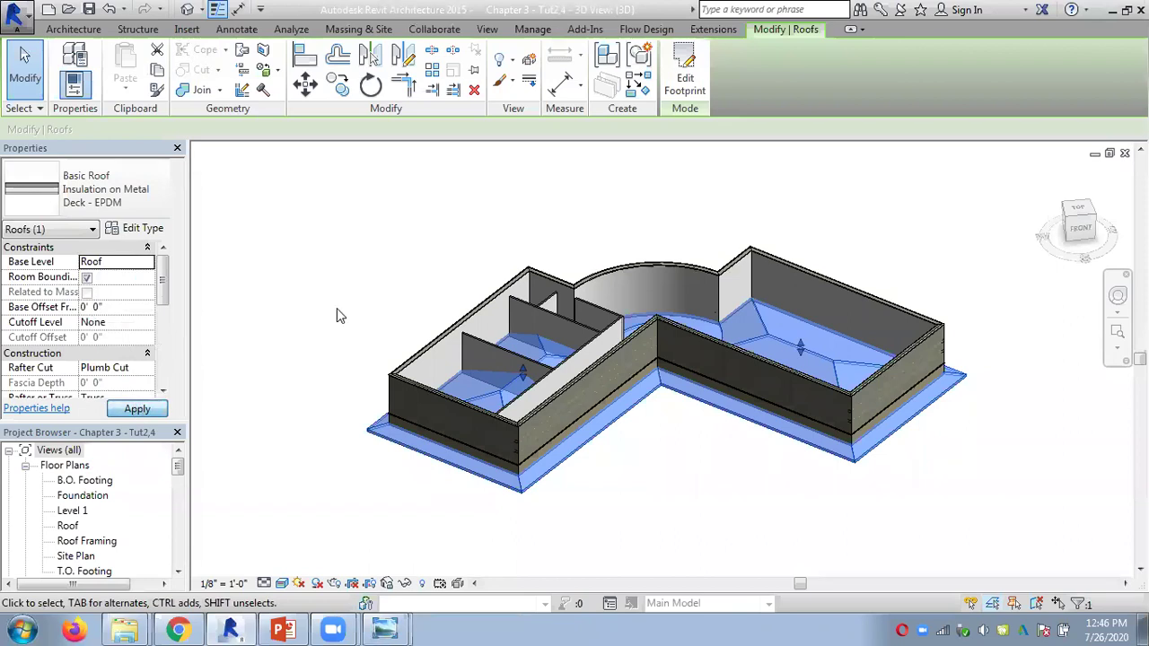
{"action": "left_click", "coordinate": [390, 218]}
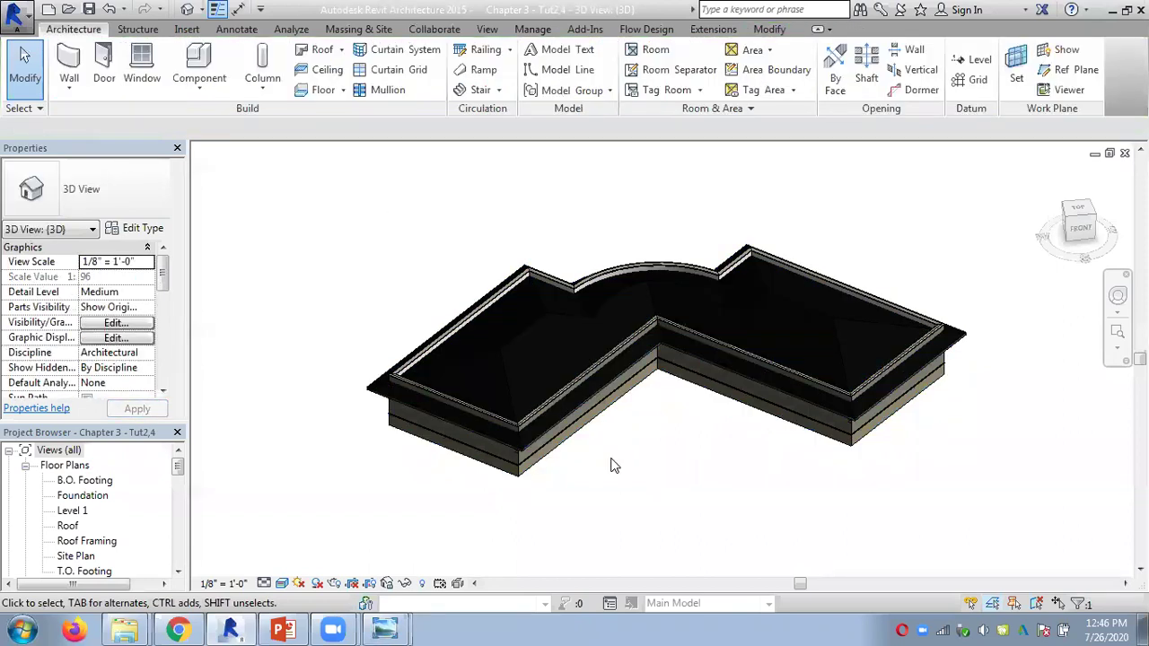
Reopen and finish the roof footprint, attaching the walls to the roof.
{"action": "scroll", "coordinate": [641, 458], "scroll_direction": "up", "scroll_amount": 3}
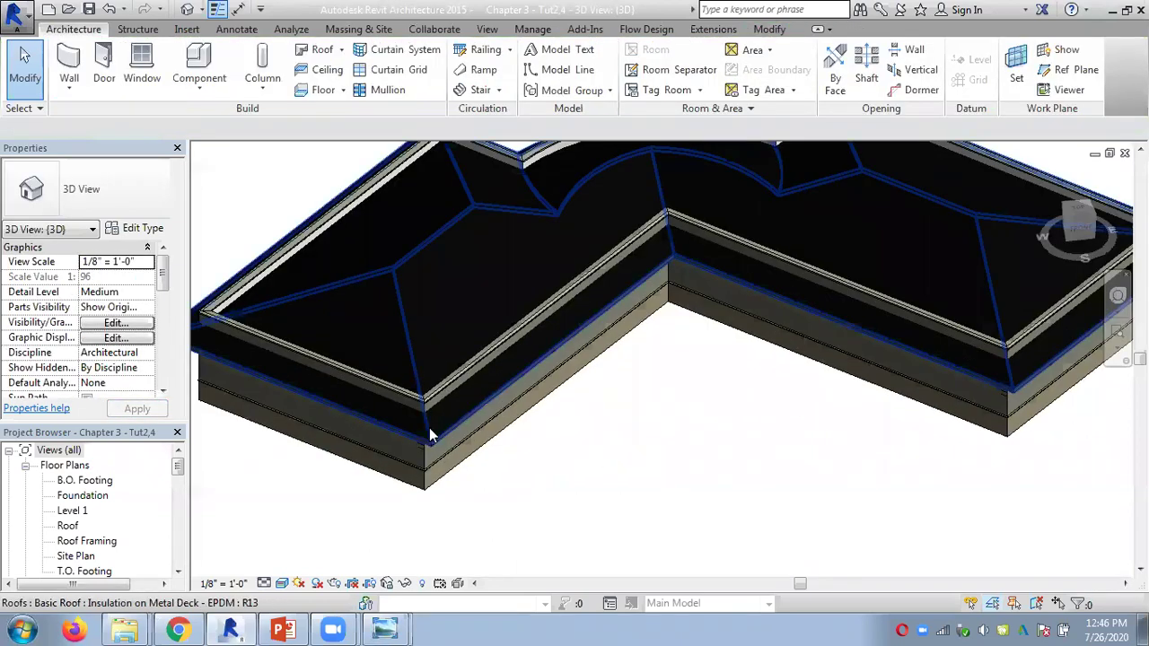
{"action": "left_click", "coordinate": [433, 430]}
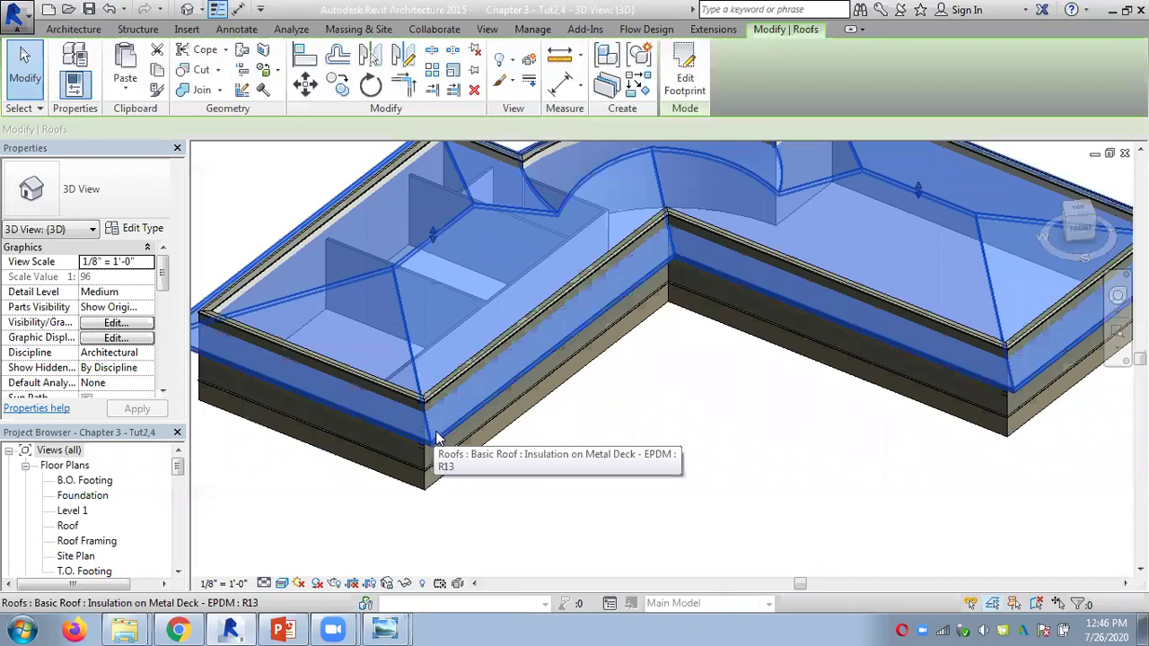
{"action": "double_click", "coordinate": [547, 213]}
{"action": "left_click", "coordinate": [662, 68]}
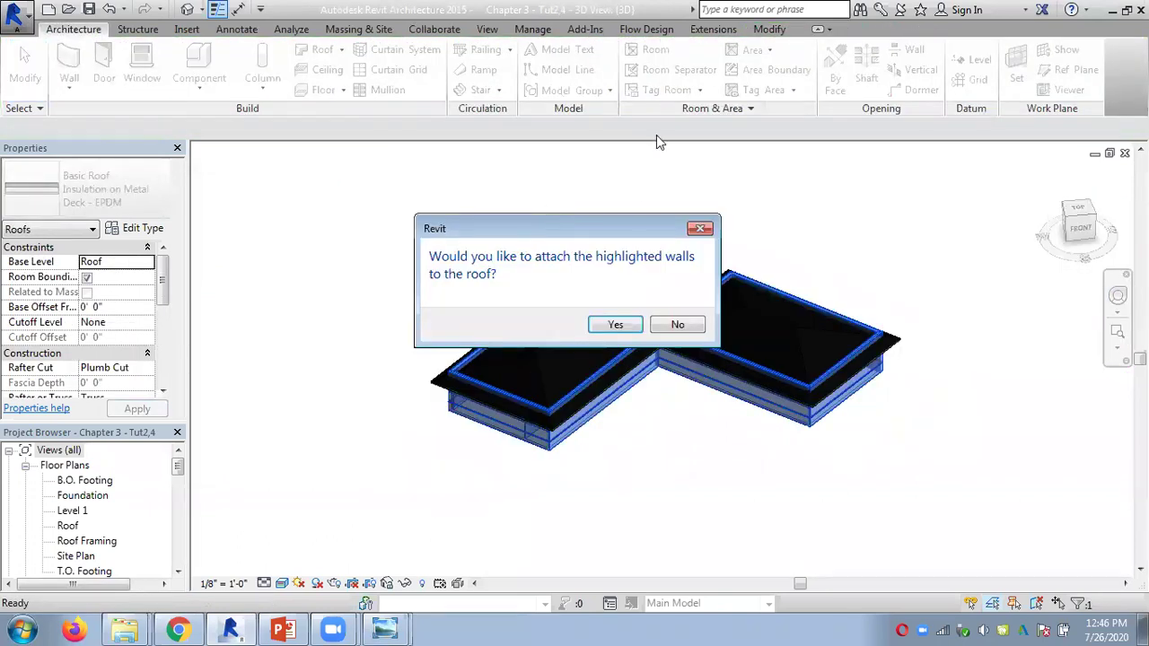
{"action": "left_click", "coordinate": [617, 325]}
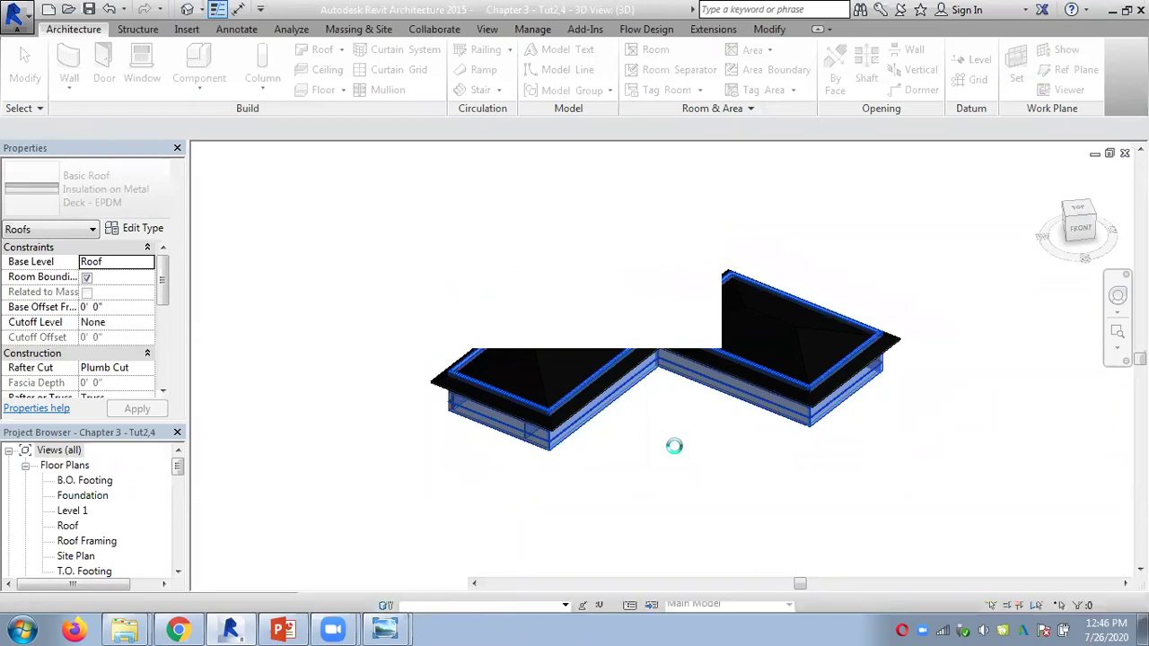
Display the 3D model in Consistent Colors, orbit around the roof, then open Level 1.
{"action": "scroll", "coordinate": [677, 453], "scroll_direction": "up", "scroll_amount": 5}
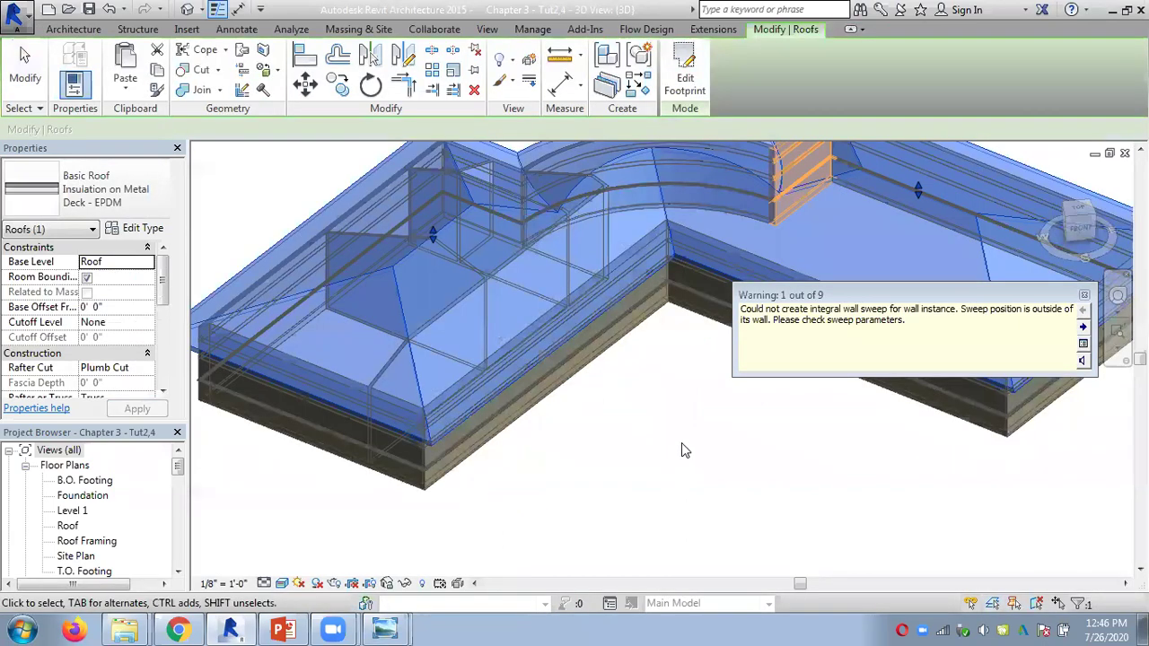
{"action": "key", "text": "Escape"}
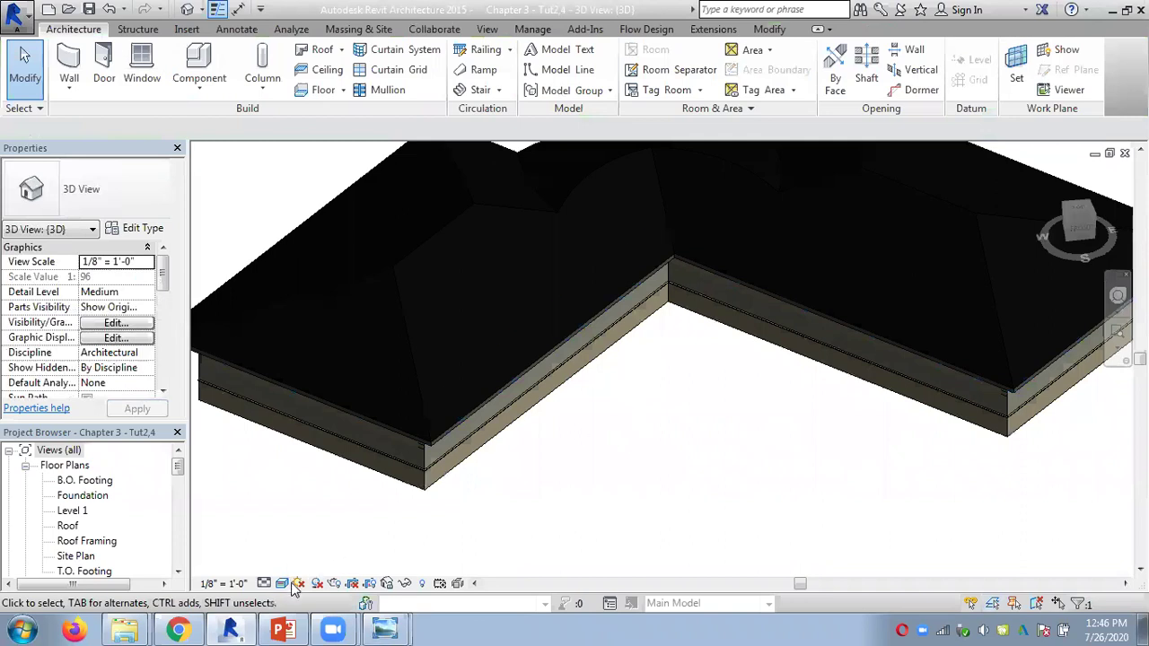
{"action": "left_click", "coordinate": [281, 583]}
{"action": "left_click", "coordinate": [314, 538]}
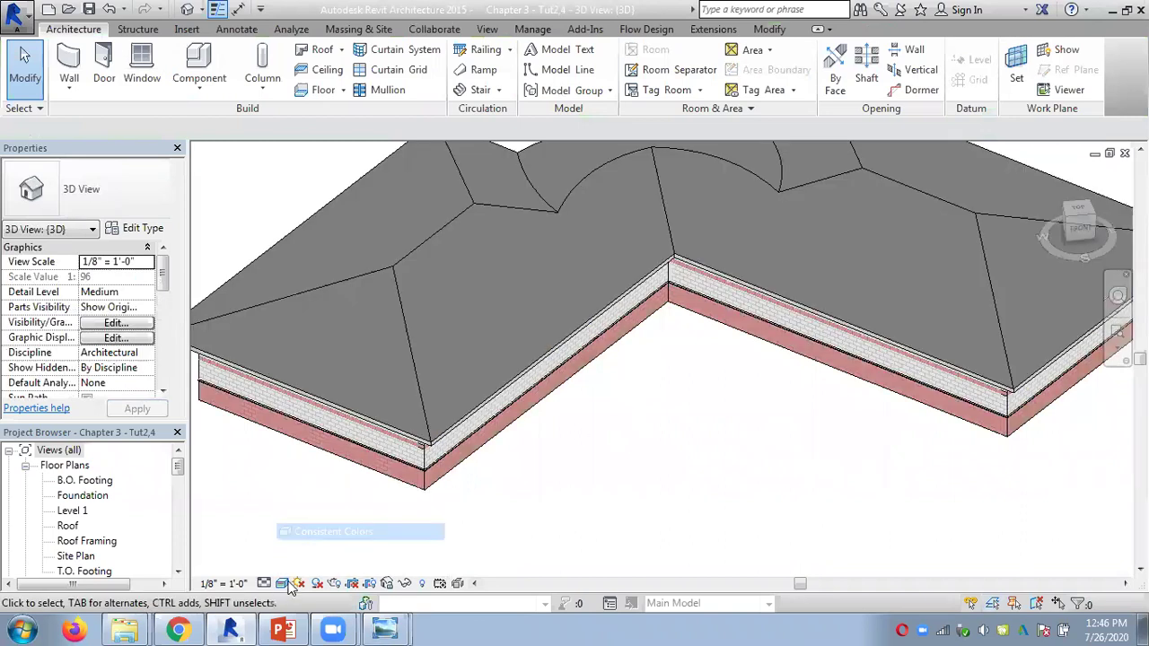
{"action": "scroll", "coordinate": [680, 435], "scroll_direction": "down", "scroll_amount": 3}
{"action": "middle_click_drag", "start_coordinate": [682, 431], "coordinate": [356, 501], "text": "shift"}
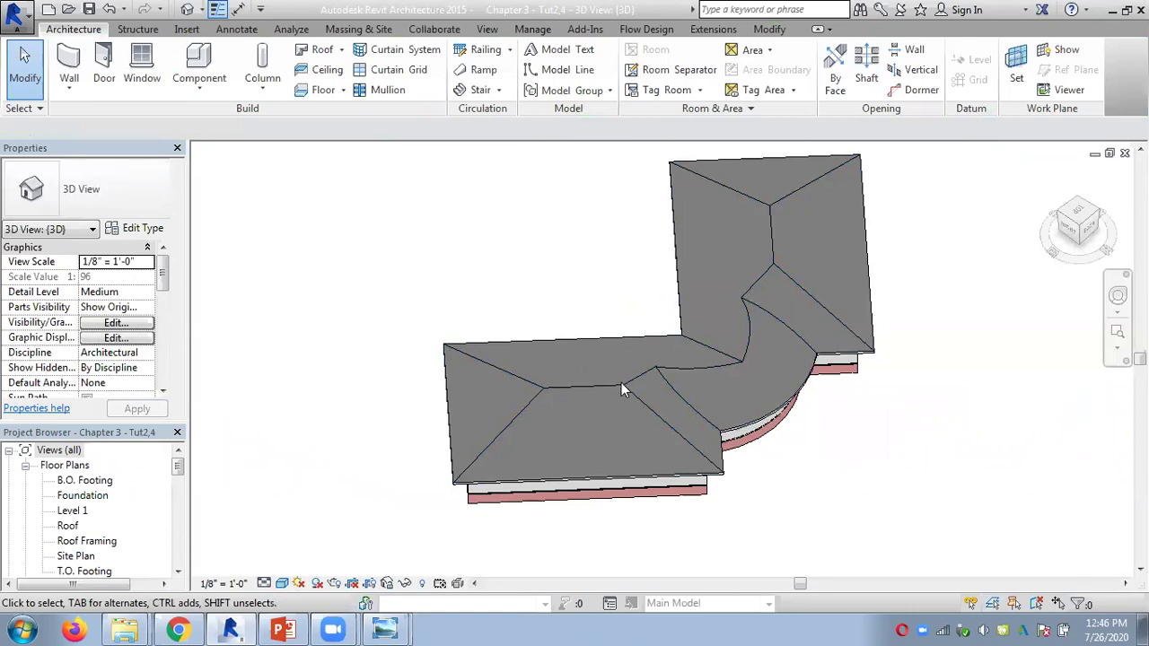
{"action": "double_click", "coordinate": [74, 511]}
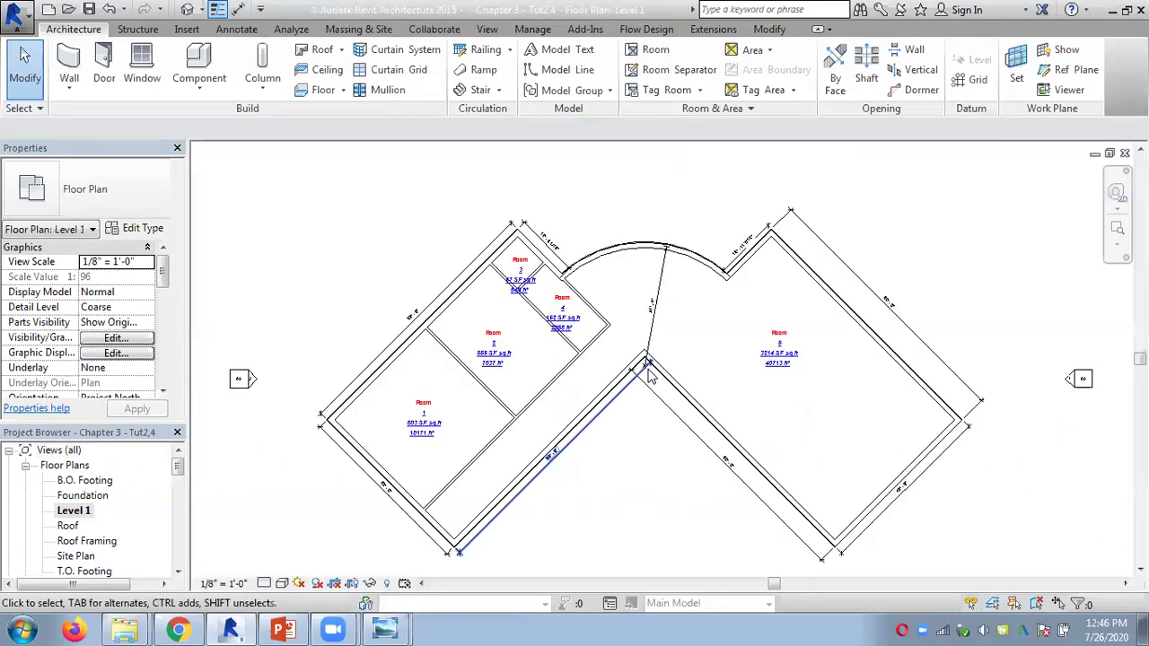
On the Roof plan, edit the roof footprint and delete its curved boundary arc.
{"action": "double_click", "coordinate": [68, 526]}
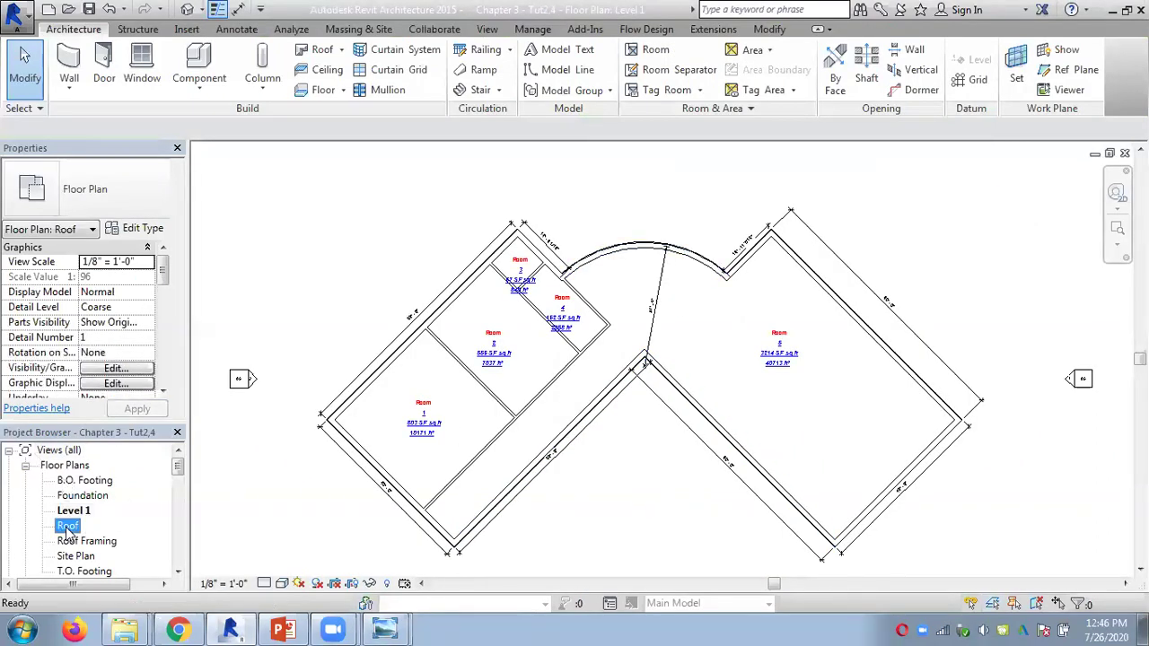
{"action": "left_click", "coordinate": [709, 240]}
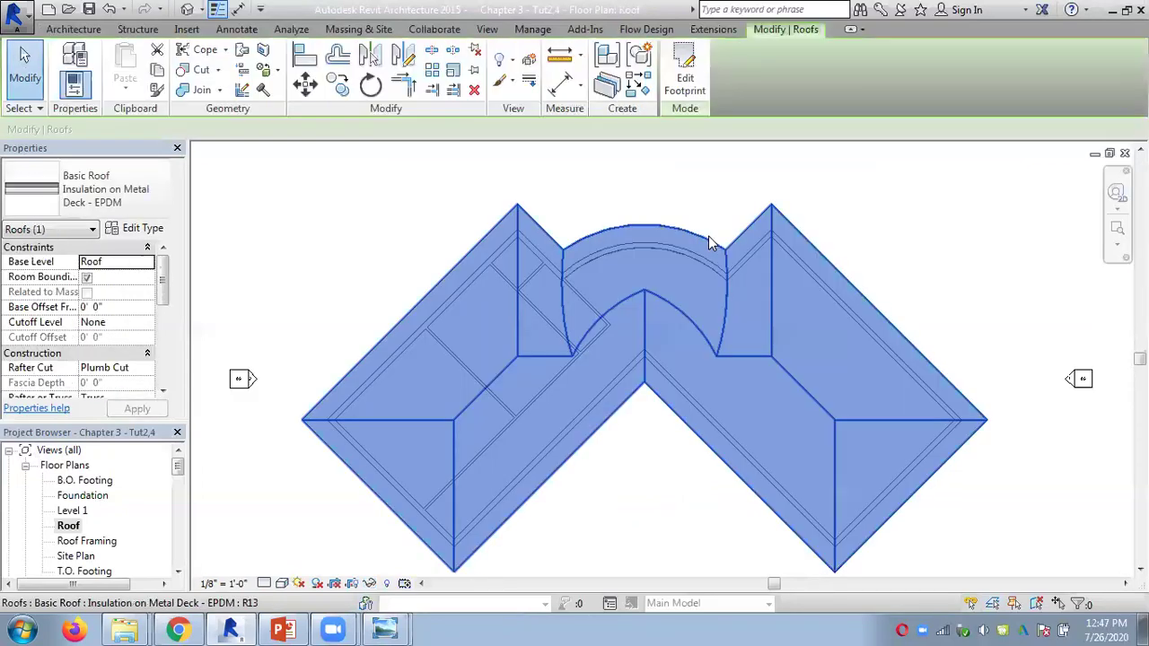
{"action": "left_click", "coordinate": [684, 74]}
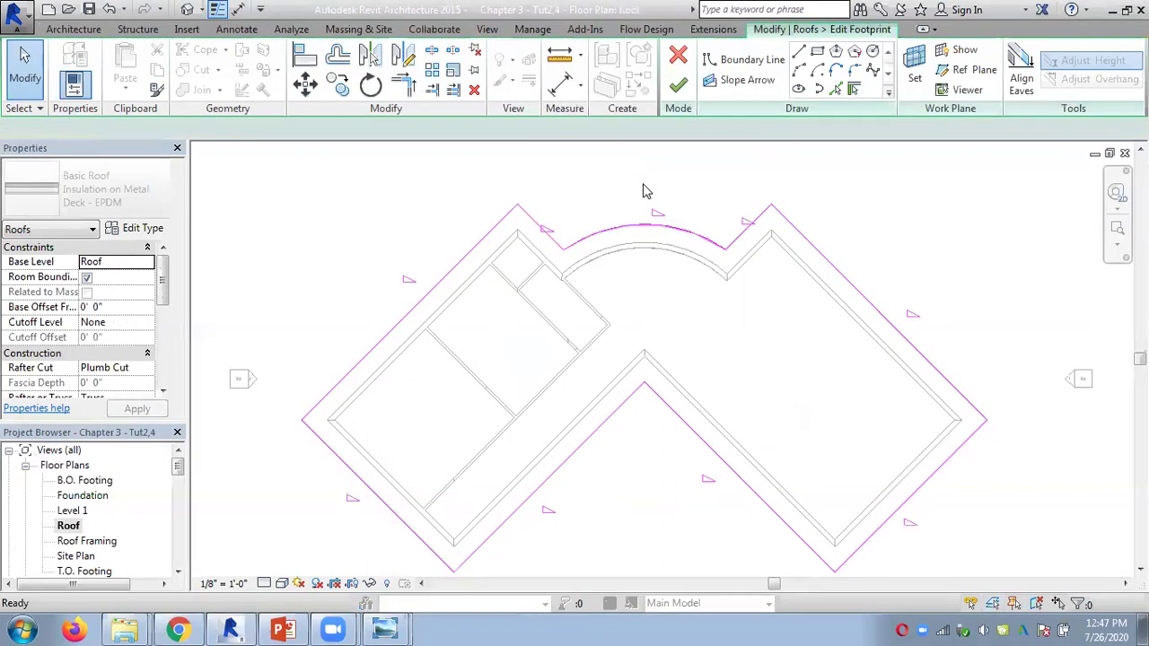
{"action": "left_click", "coordinate": [703, 244]}
{"action": "key", "text": "Delete"}
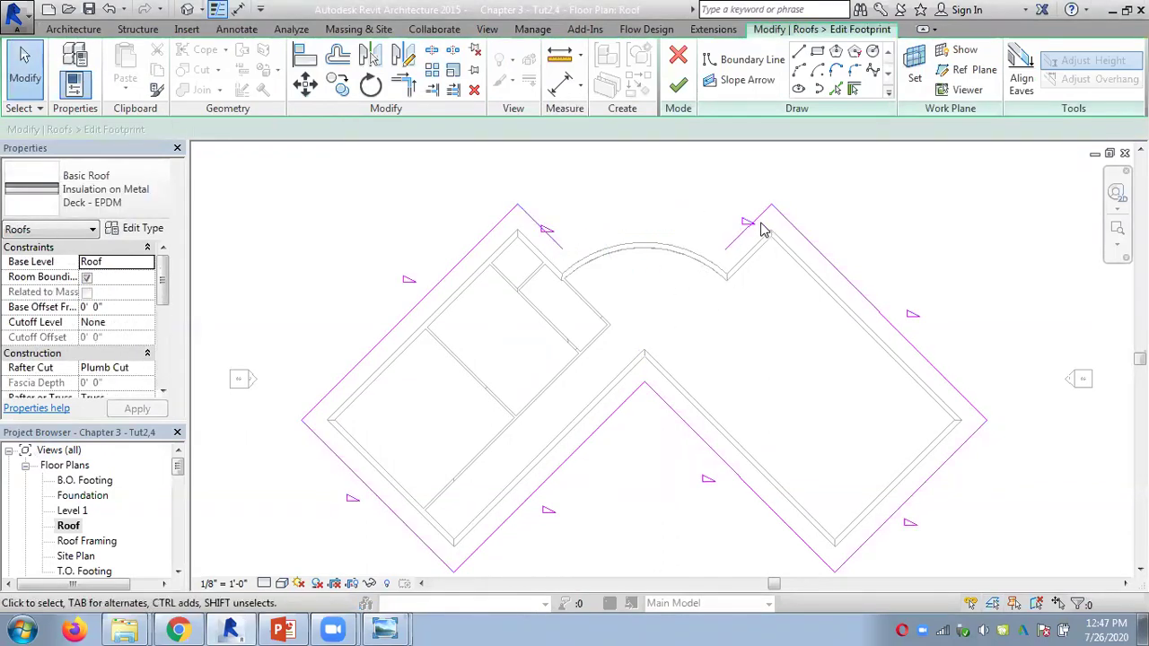
Trim the two top footprint lines to a corner with TR, then check the tutorial slides.
{"action": "key", "text": "p"}
{"action": "key", "text": "l"}
{"action": "key", "text": "t"}
{"action": "key", "text": "r"}
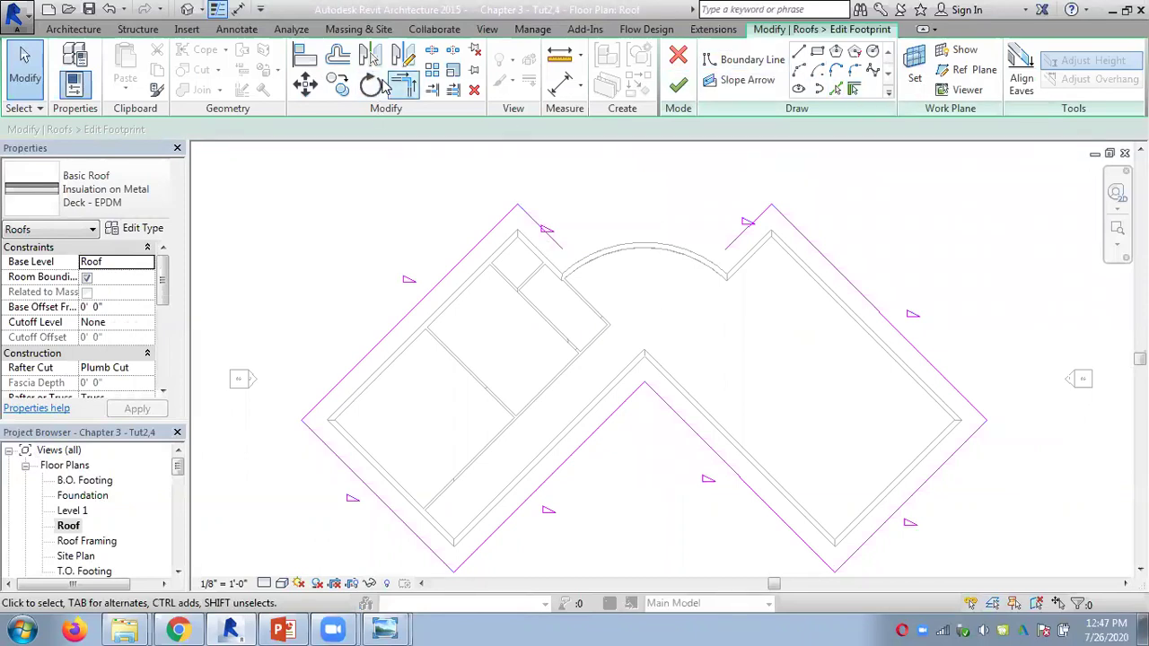
{"action": "left_click", "coordinate": [560, 244]}
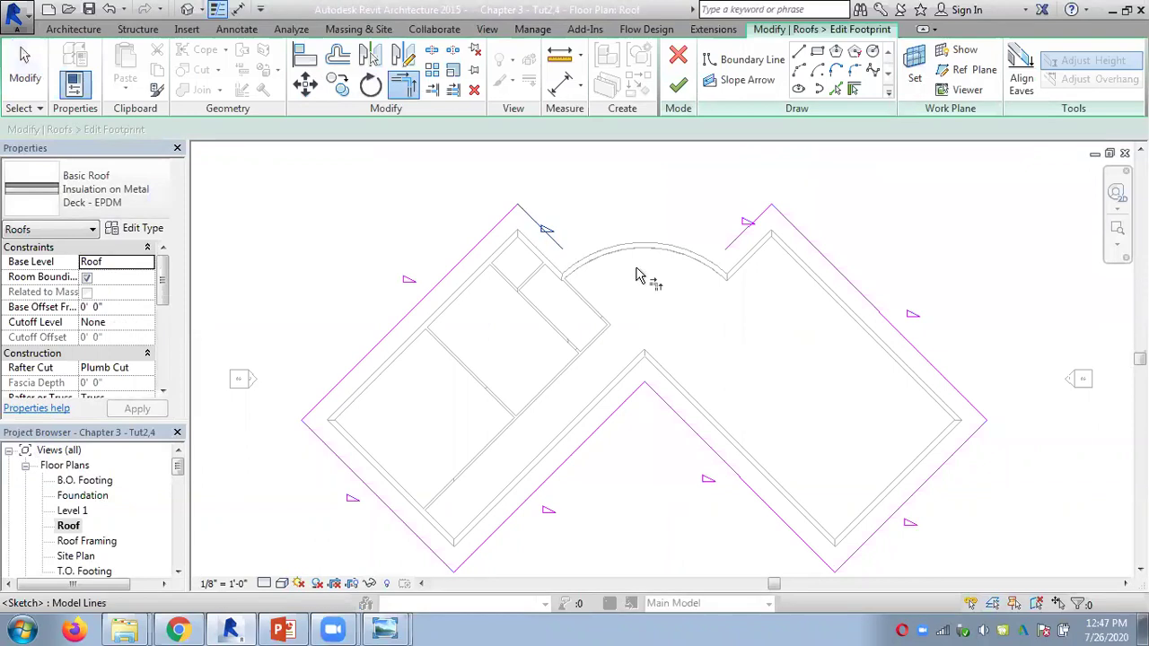
{"action": "left_click", "coordinate": [732, 249]}
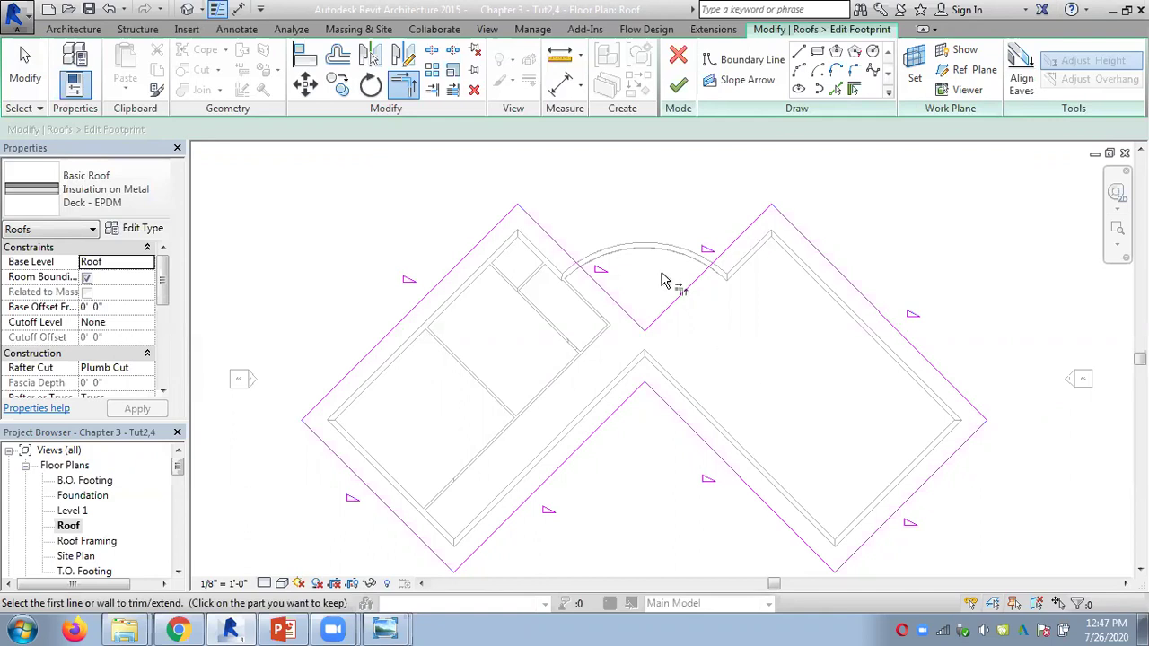
{"action": "key", "text": "Escape"}
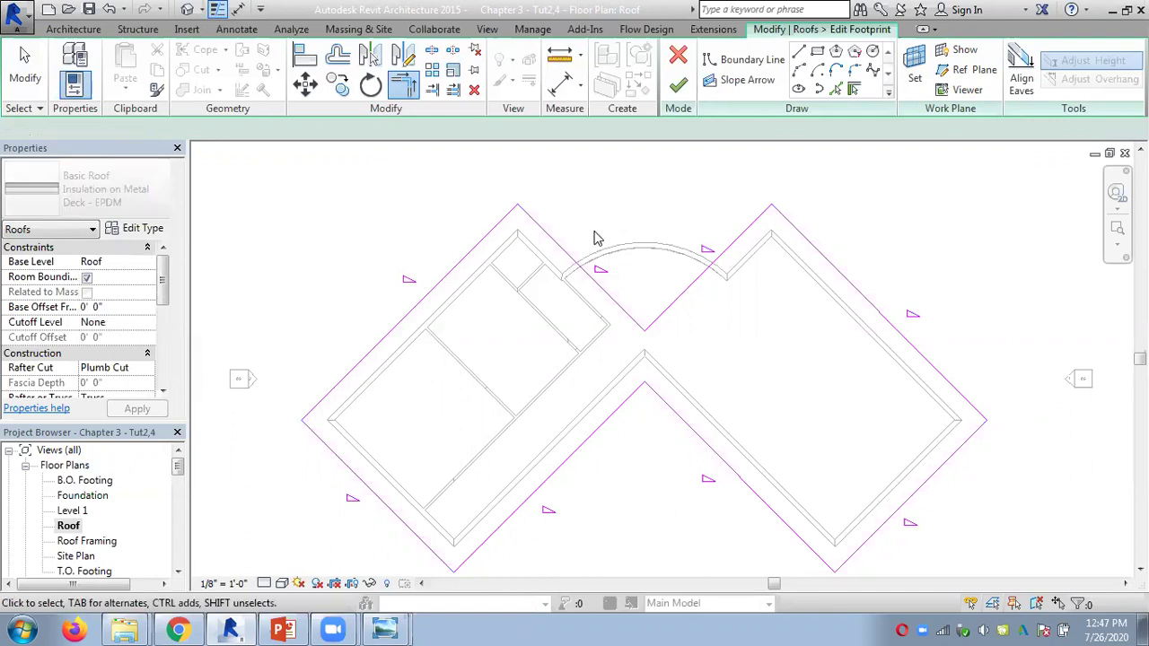
{"action": "left_click", "coordinate": [569, 257]}
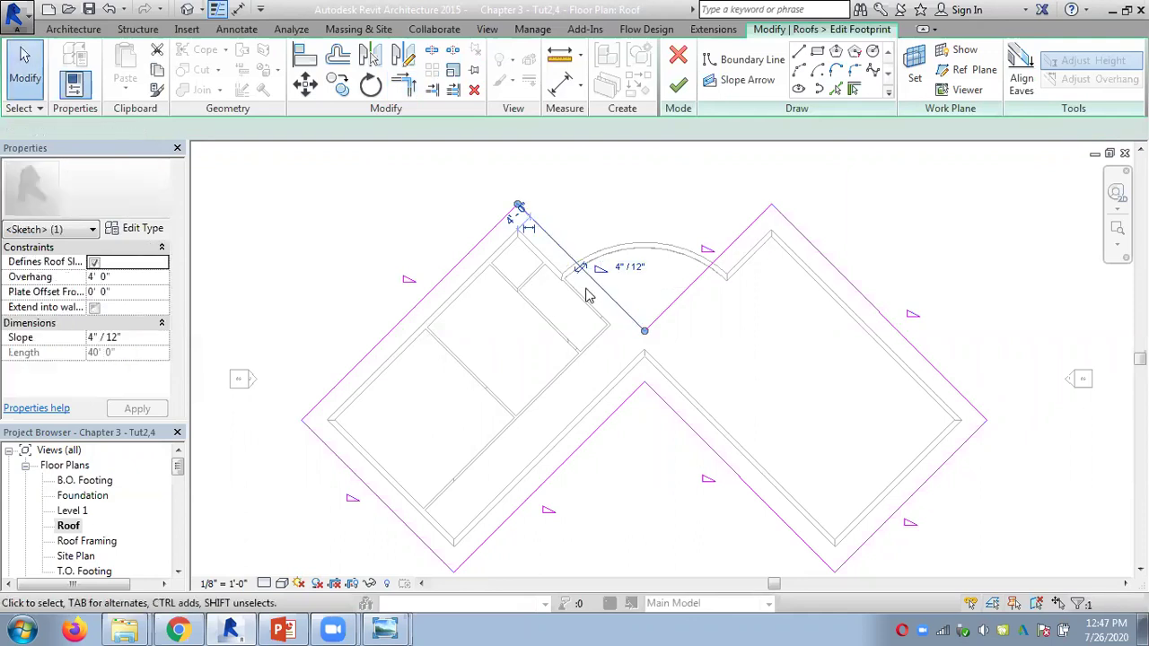
{"action": "left_click", "coordinate": [568, 213]}
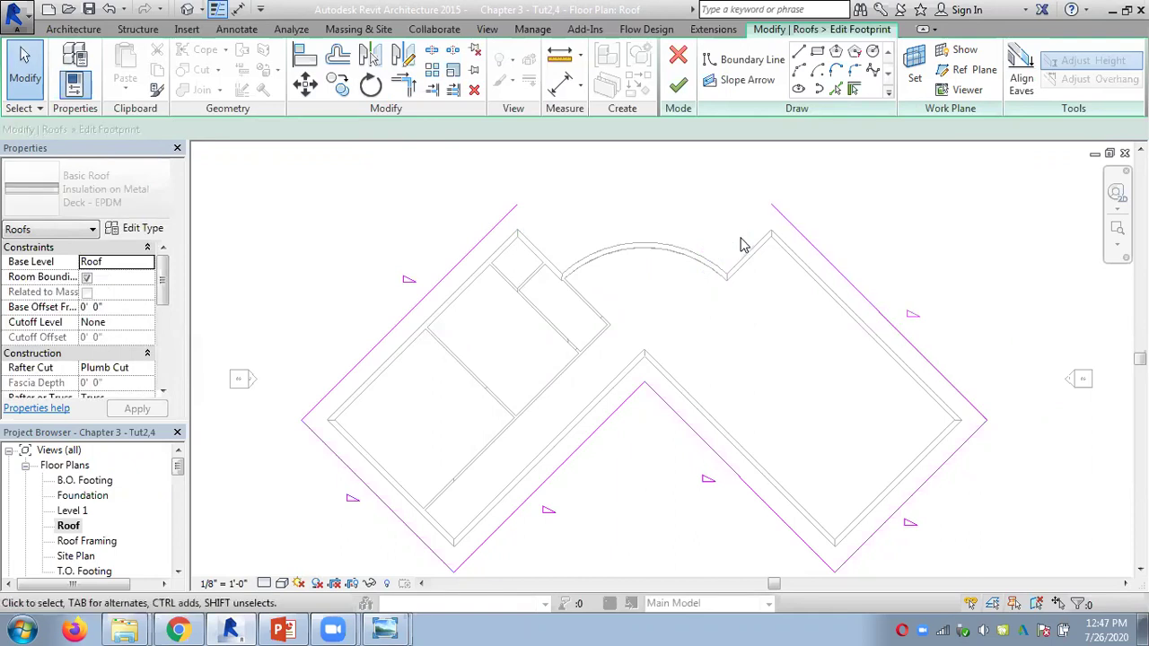
{"action": "left_click", "coordinate": [283, 629]}
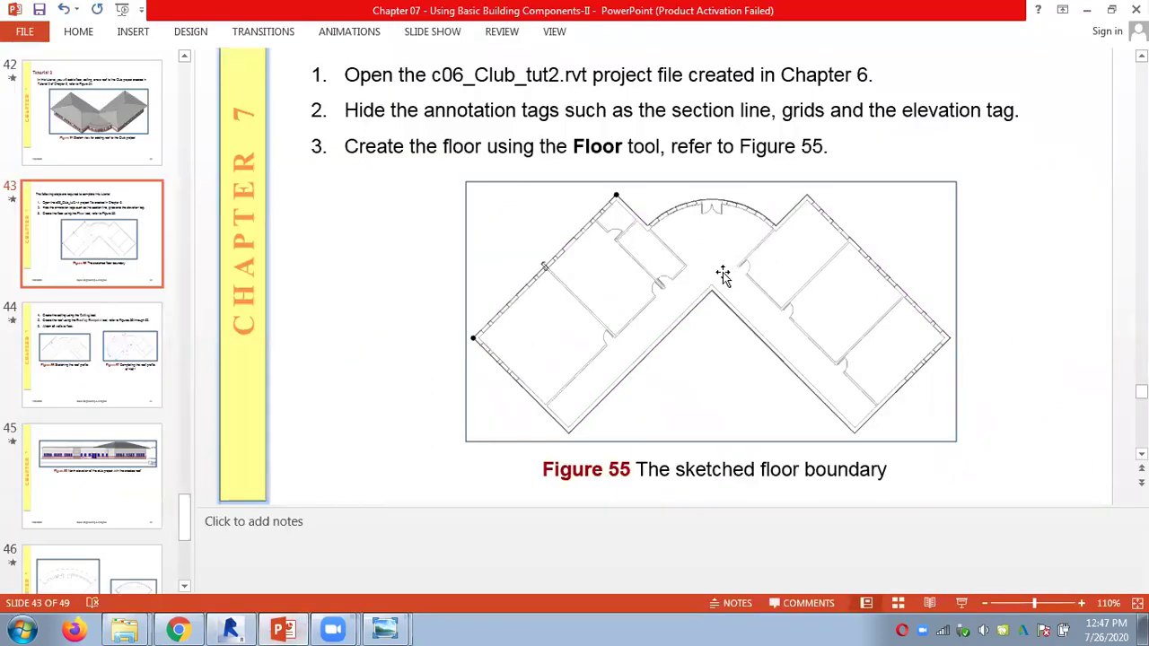
Go back to slide 42 showing Figure 54, then return to Revit.
{"action": "key", "text": "Page_Up"}
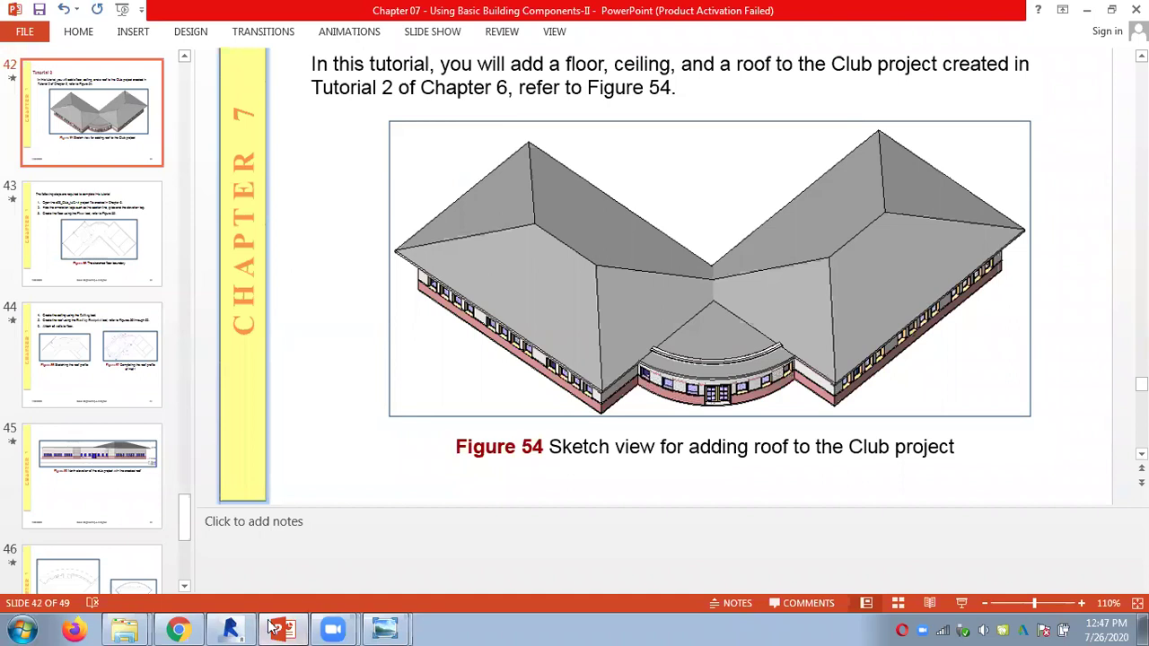
{"action": "left_click", "coordinate": [230, 628]}
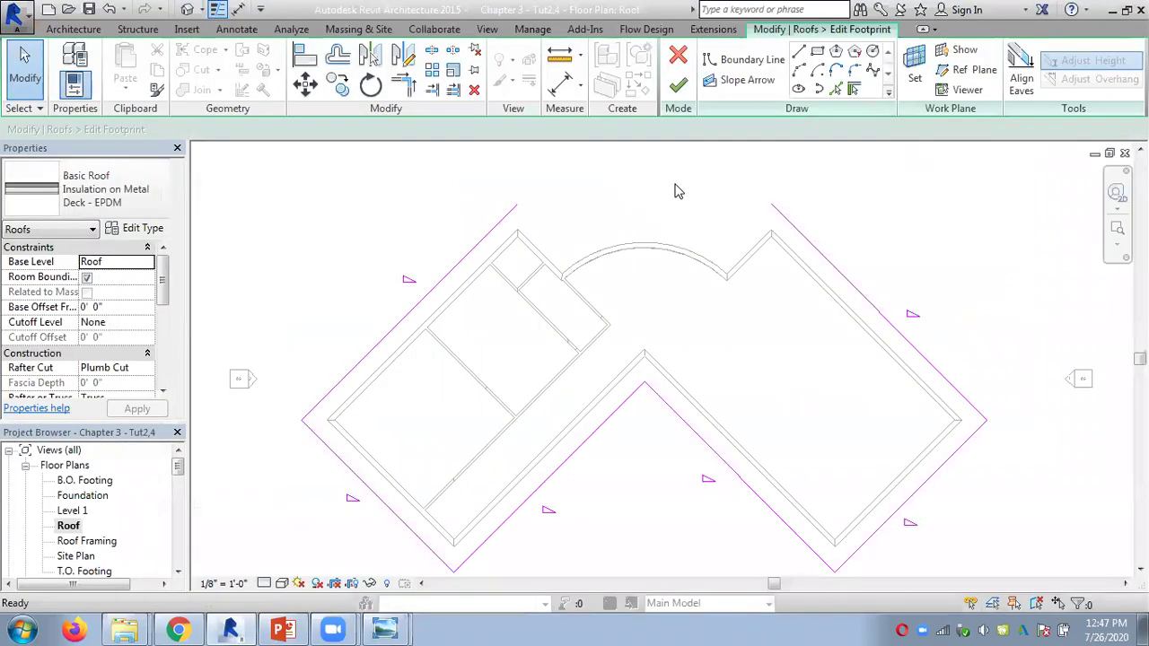
Undo the corner trim to restore the V-shaped lines, check the roof in 3D, and open Level 1.
{"action": "key", "text": "ctrl+z"}
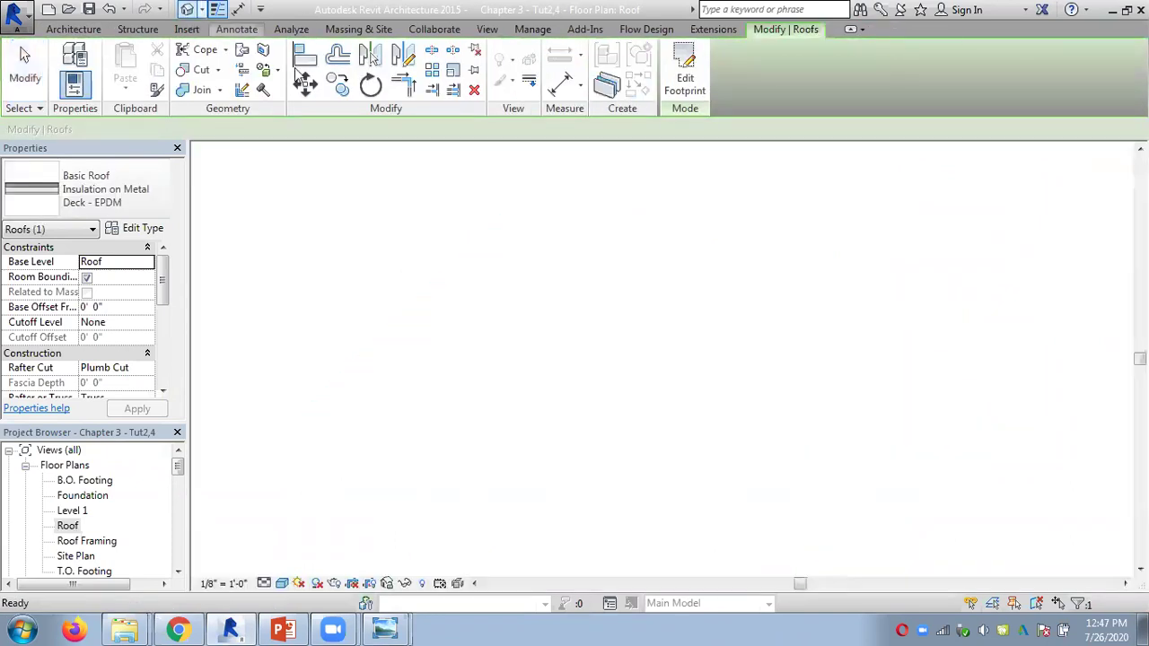
{"action": "middle_click_drag", "start_coordinate": [828, 462], "coordinate": [607, 440], "text": "shift"}
{"action": "scroll", "coordinate": [610, 446], "scroll_direction": "up", "scroll_amount": 4}
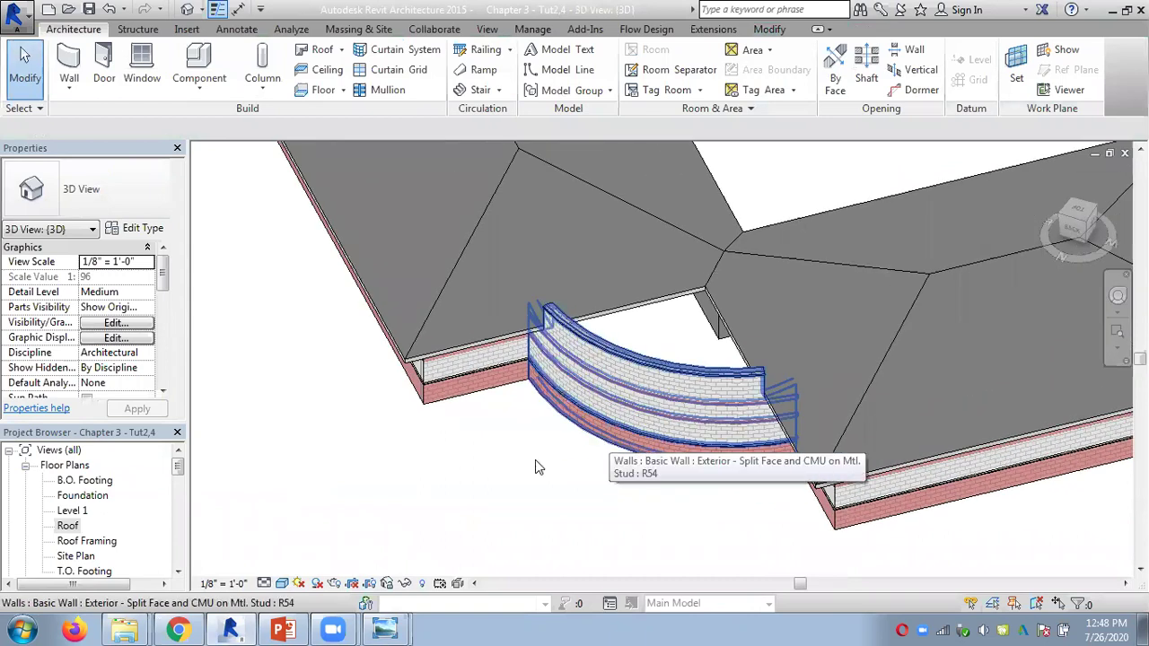
{"action": "scroll", "coordinate": [538, 462], "scroll_direction": "down", "scroll_amount": 3}
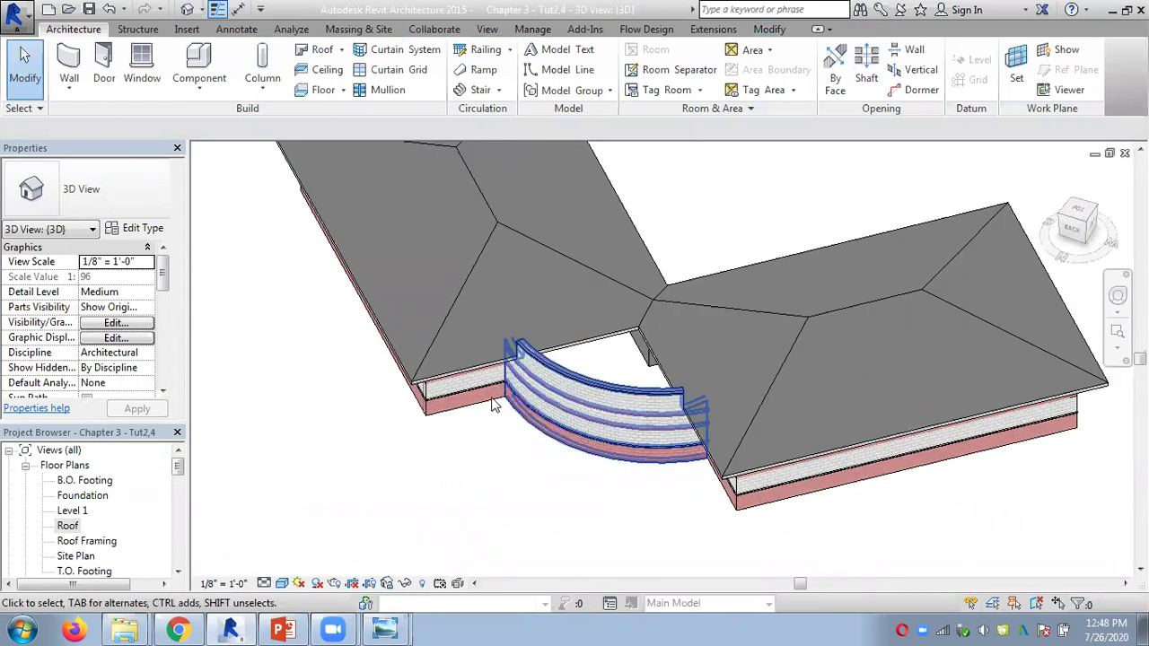
{"action": "double_click", "coordinate": [68, 526]}
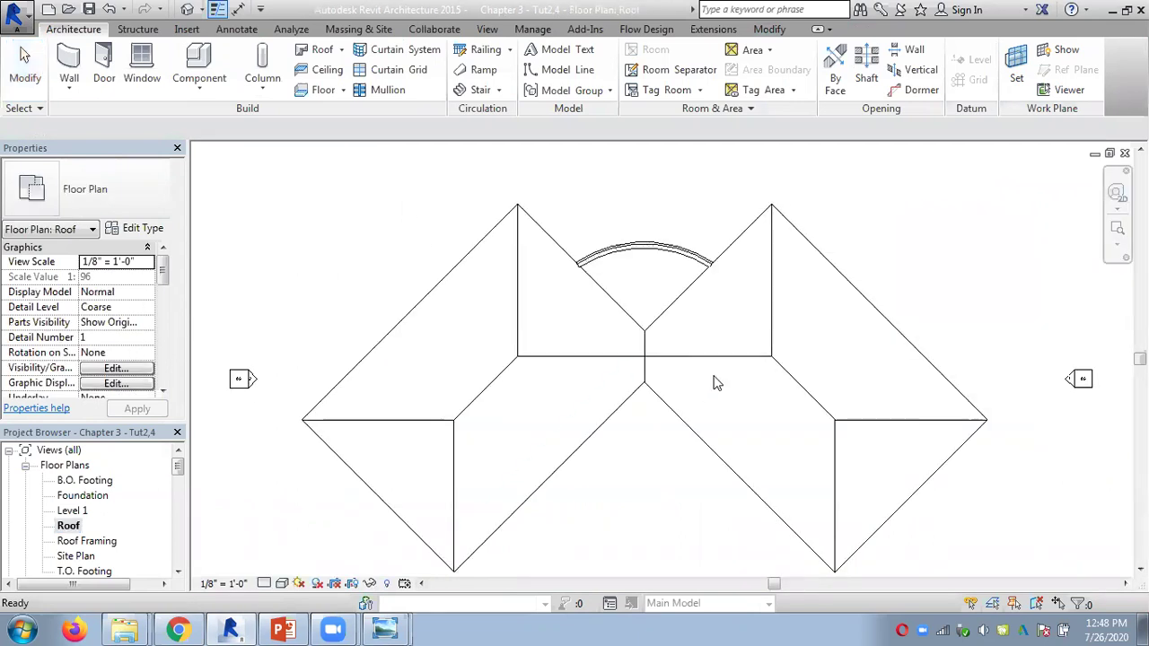
{"action": "double_click", "coordinate": [75, 510]}
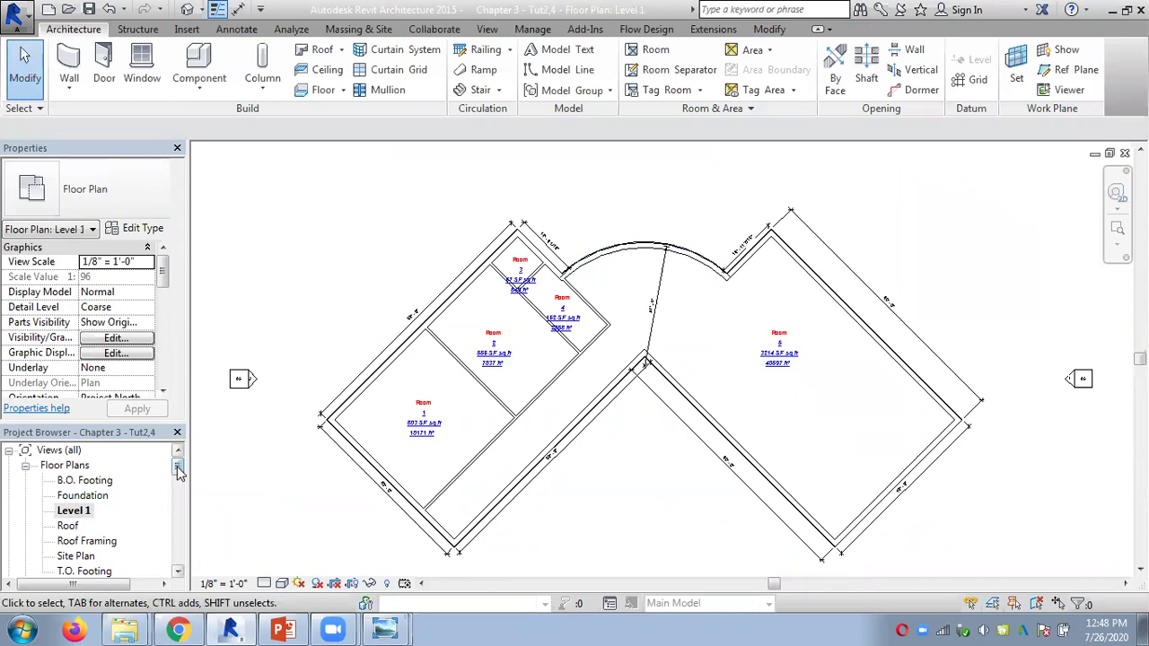
{"action": "left_click_drag", "start_coordinate": [177, 472], "coordinate": [178, 495]}
On the Level 1 ceiling plan, start a footprint roof with a 0 overhang.
{"action": "double_click", "coordinate": [77, 466]}
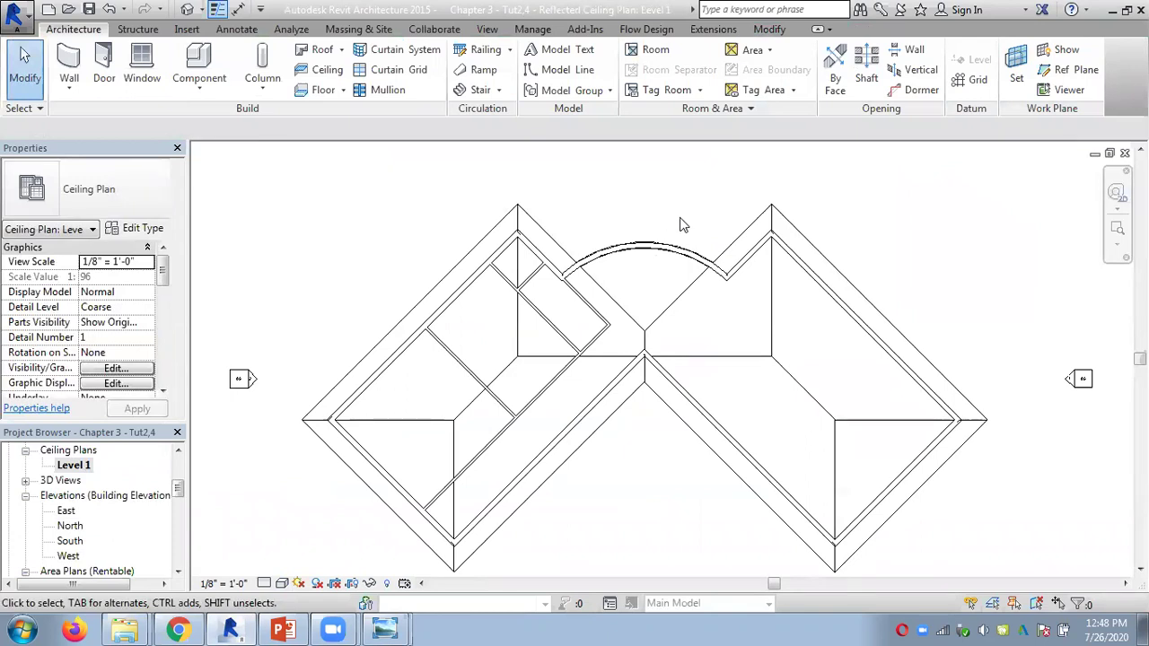
{"action": "scroll", "coordinate": [679, 222], "scroll_direction": "up", "scroll_amount": 2}
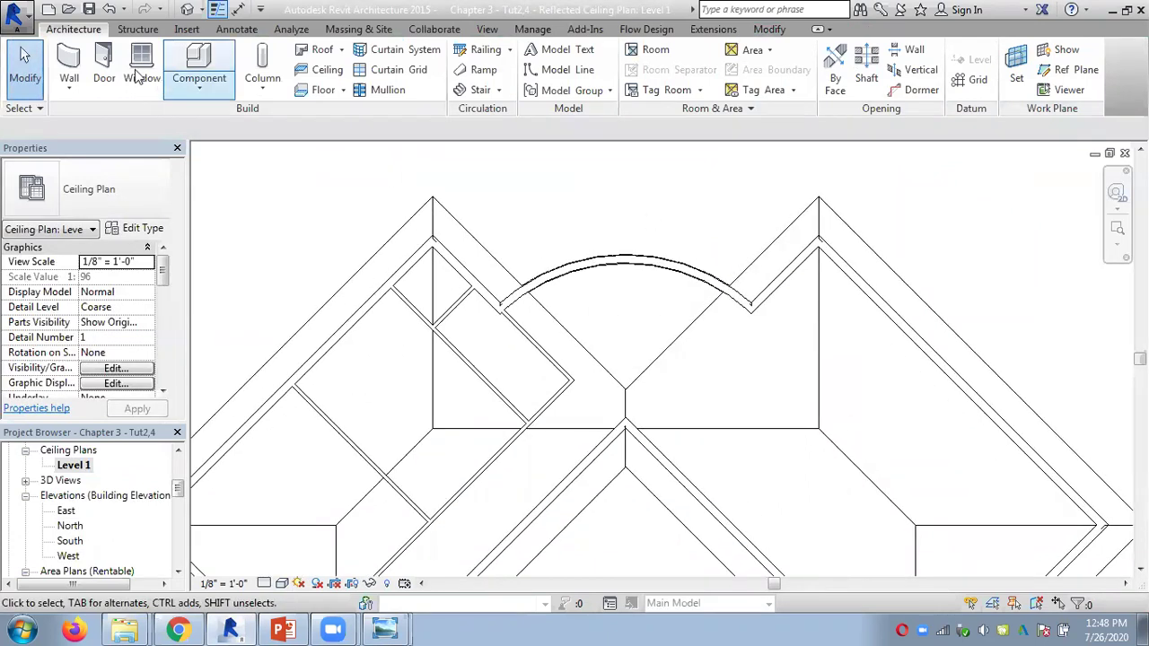
{"action": "left_click", "coordinate": [342, 50]}
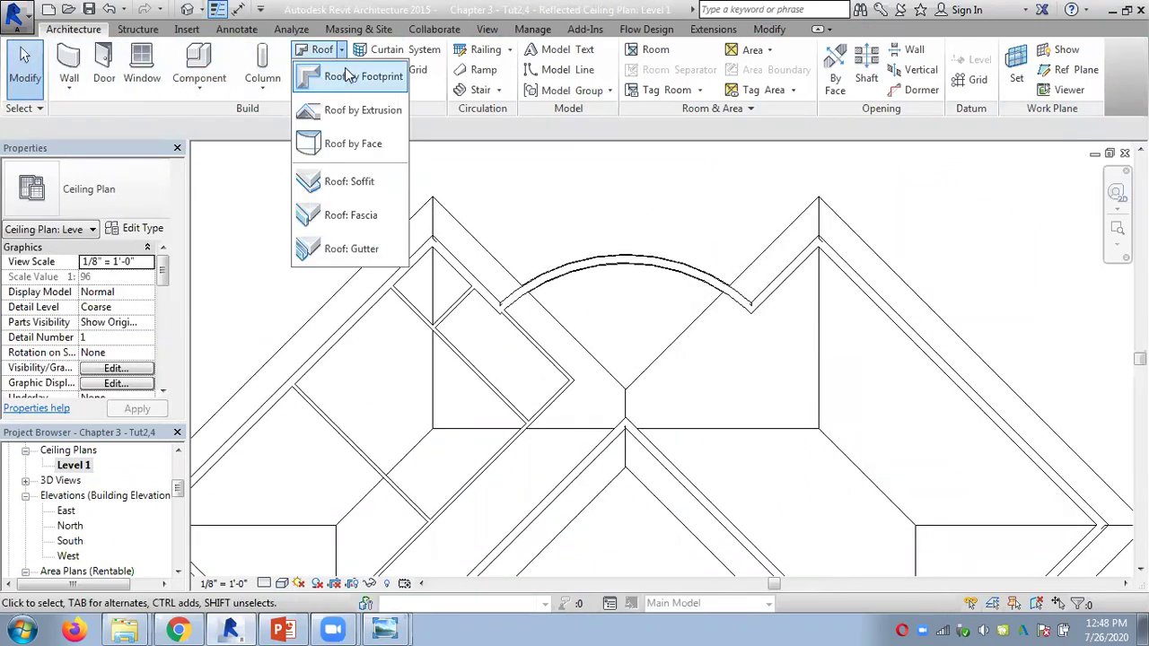
{"action": "left_click", "coordinate": [352, 78]}
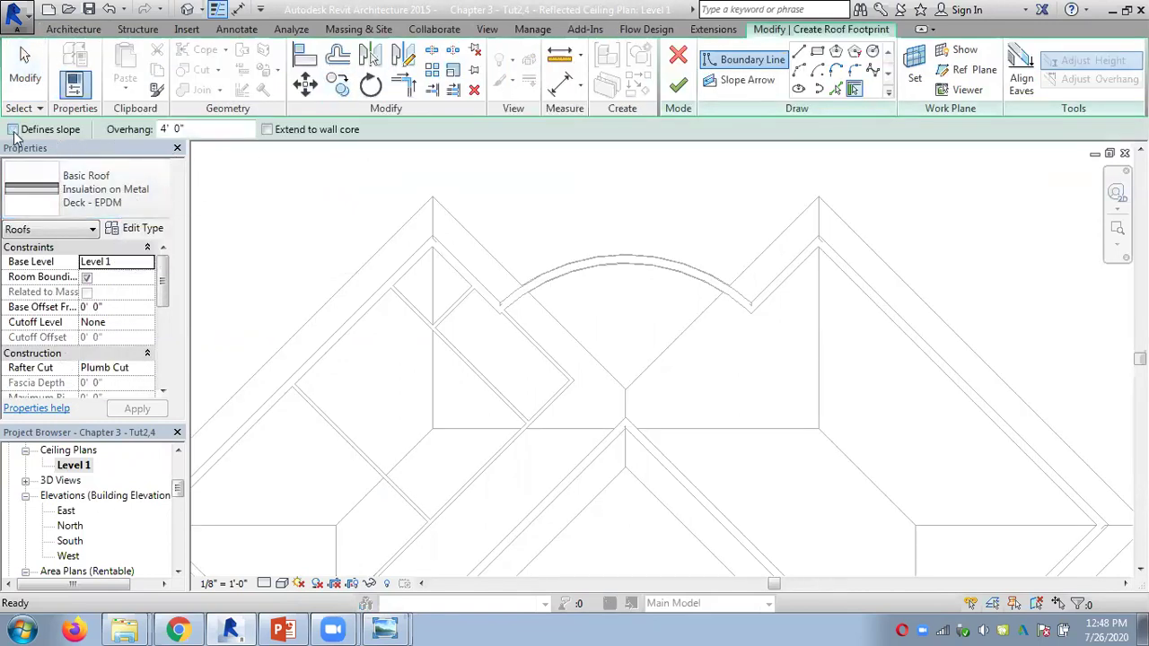
{"action": "left_click", "coordinate": [193, 127]}
{"action": "type", "text": "0"}
Pick the interior wall, curved wall and right diagonal wall as roof boundaries.
{"action": "left_click", "coordinate": [542, 351]}
{"action": "left_click", "coordinate": [554, 282]}
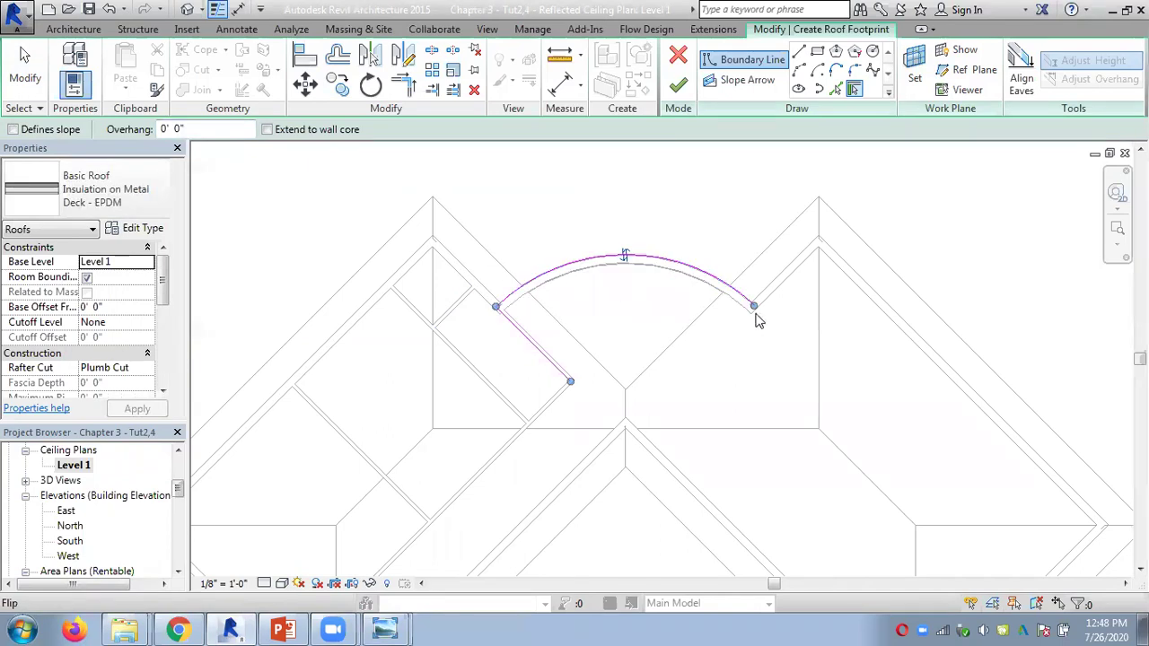
{"action": "scroll", "coordinate": [625, 390], "scroll_direction": "up", "scroll_amount": 2}
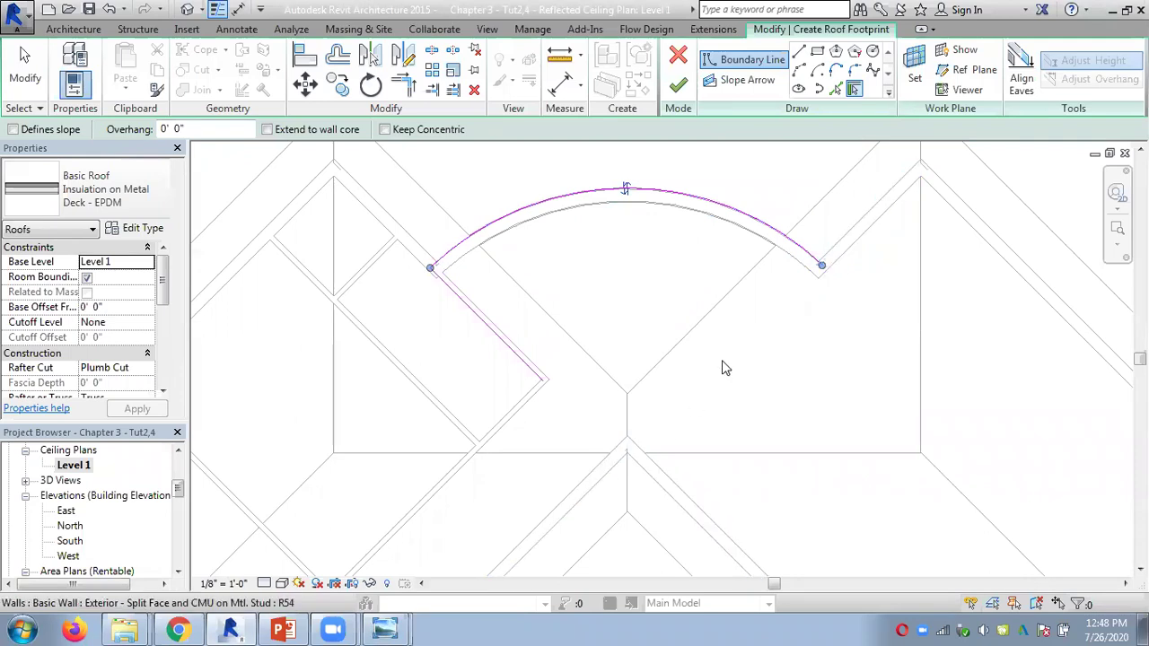
{"action": "left_click", "coordinate": [843, 255]}
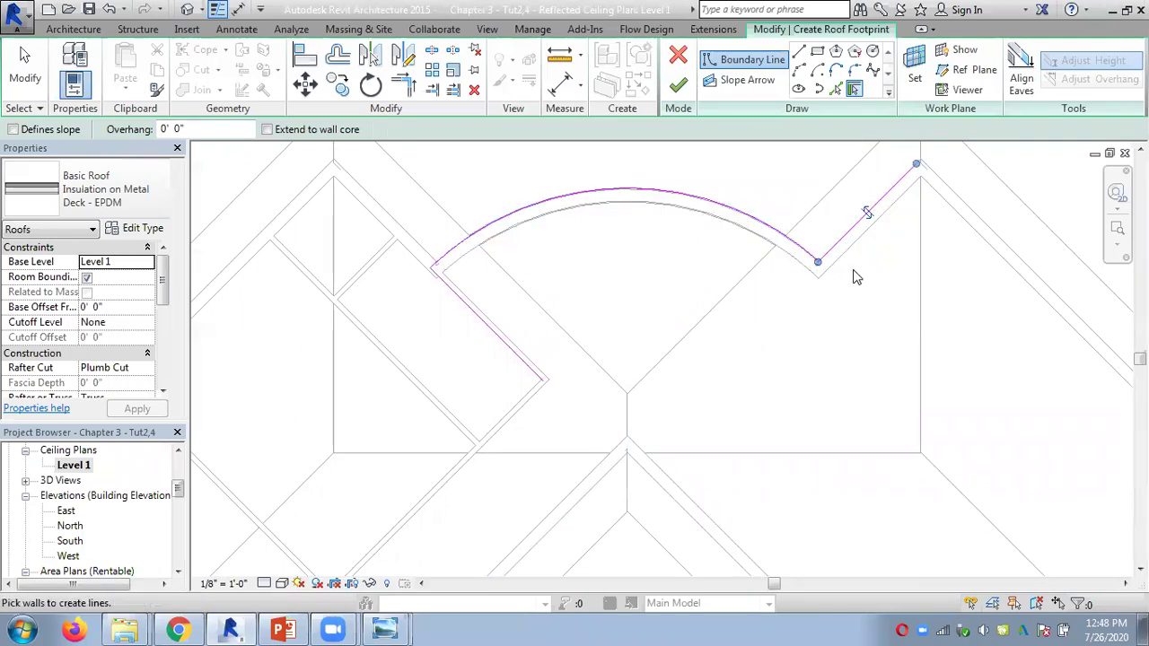
{"action": "scroll", "coordinate": [852, 314], "scroll_direction": "up", "scroll_amount": 2}
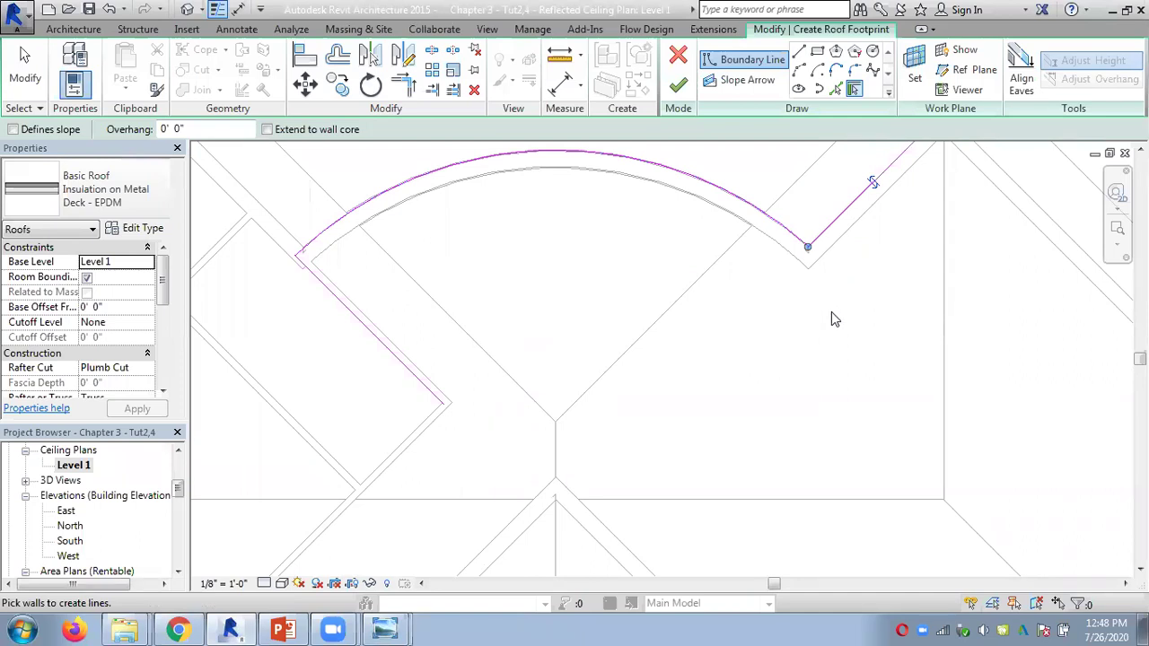
{"action": "scroll", "coordinate": [831, 312], "scroll_direction": "down", "scroll_amount": 2}
Advance the tutorial to slide 43 and return to the Revit footprint sketch.
{"action": "left_click", "coordinate": [282, 630]}
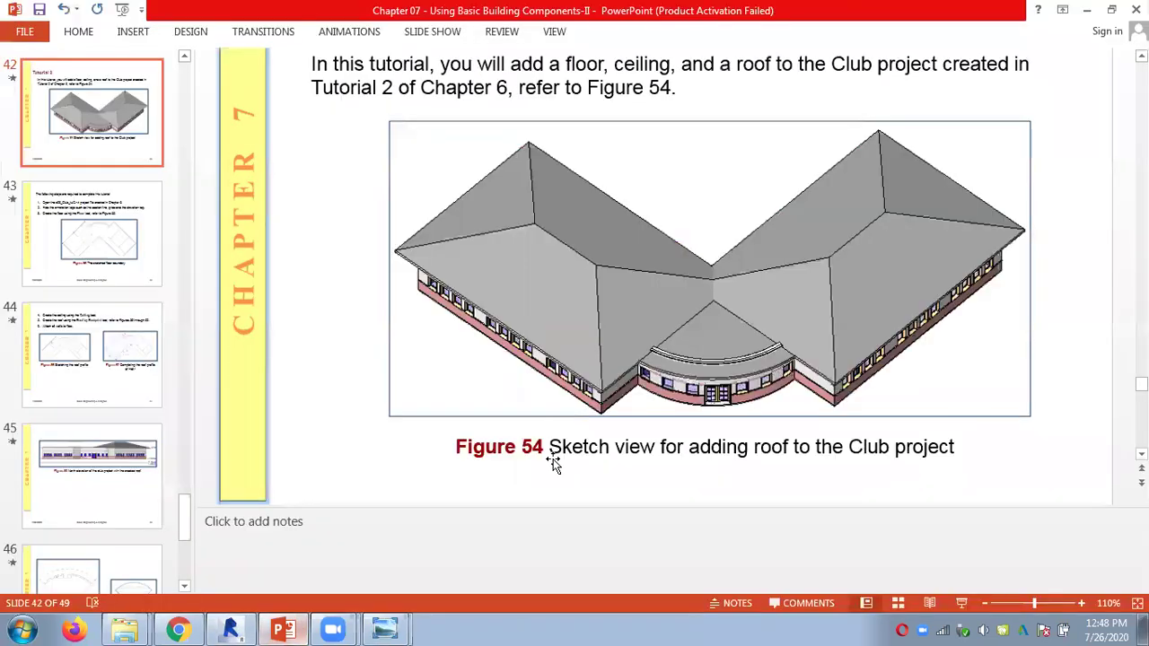
{"action": "key", "text": "Page_Down"}
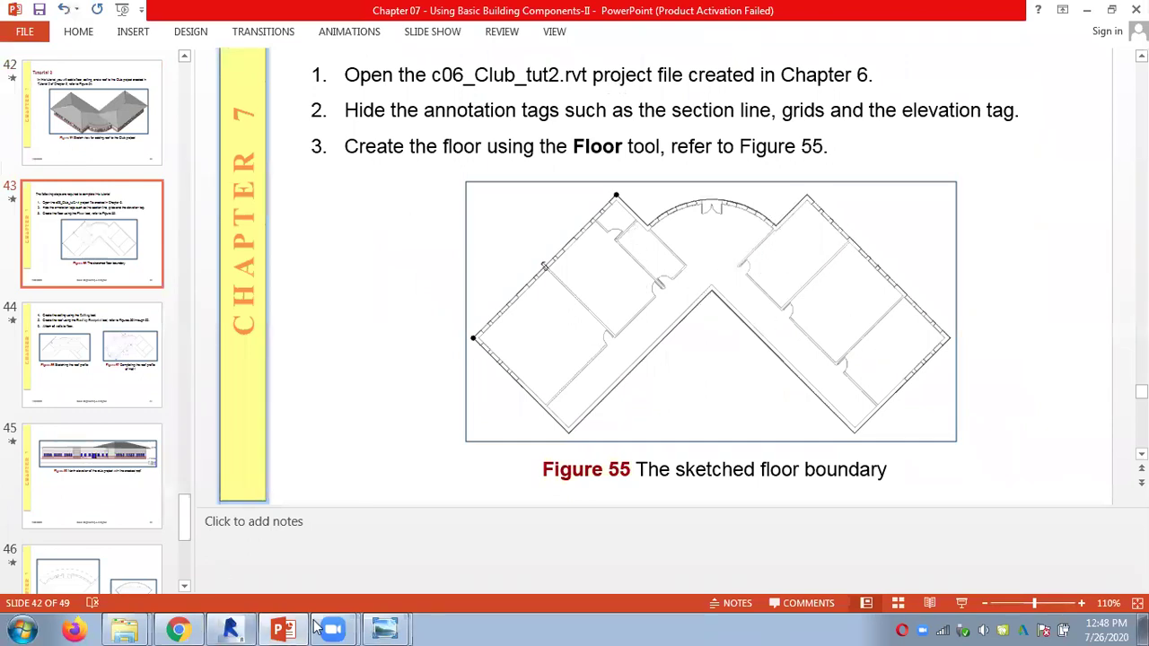
{"action": "left_click", "coordinate": [232, 628]}
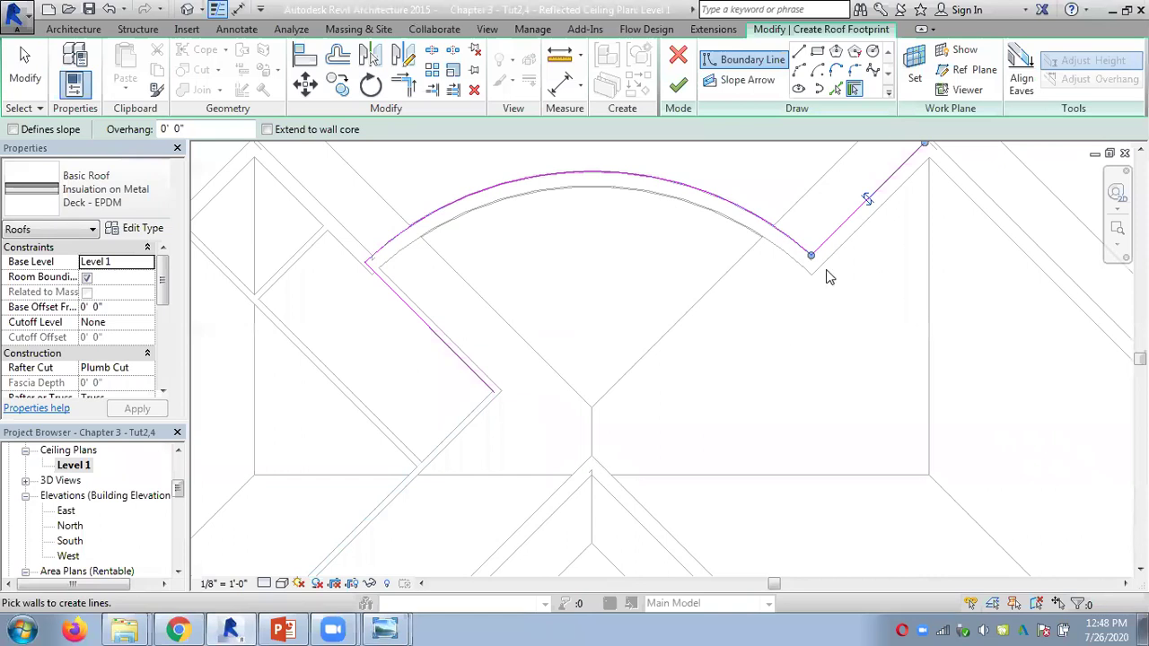
Flip the boundary lines back to the outer edge and trim the two diagonals to a corner.
{"action": "left_click", "coordinate": [866, 199]}
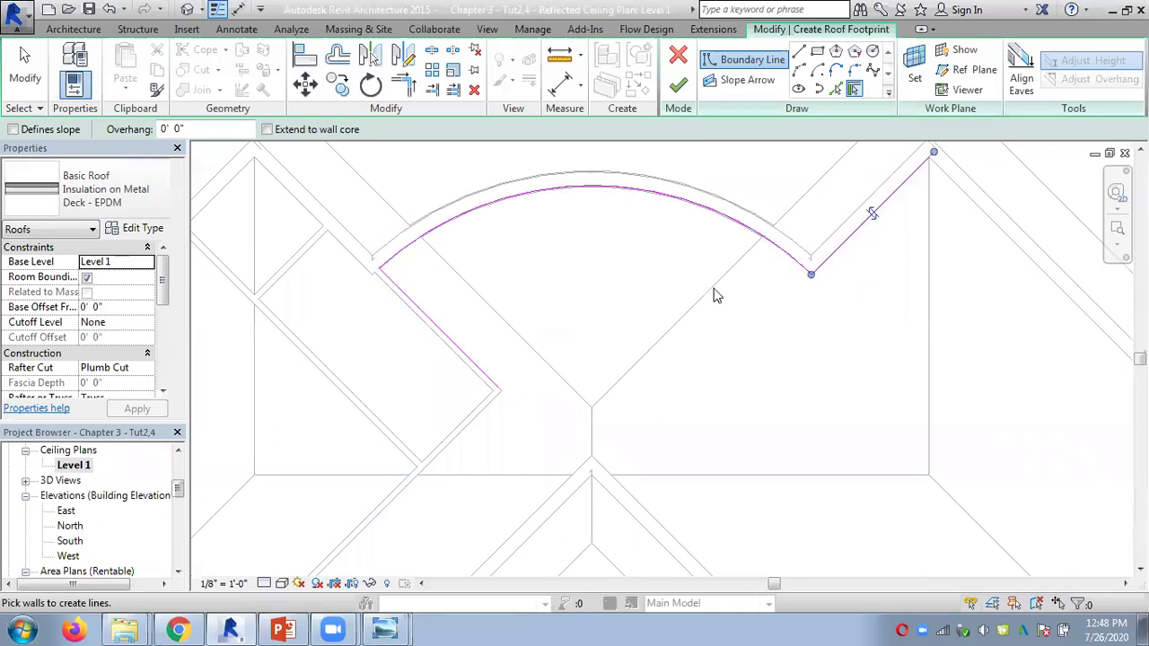
{"action": "scroll", "coordinate": [715, 295], "scroll_direction": "up", "scroll_amount": 1}
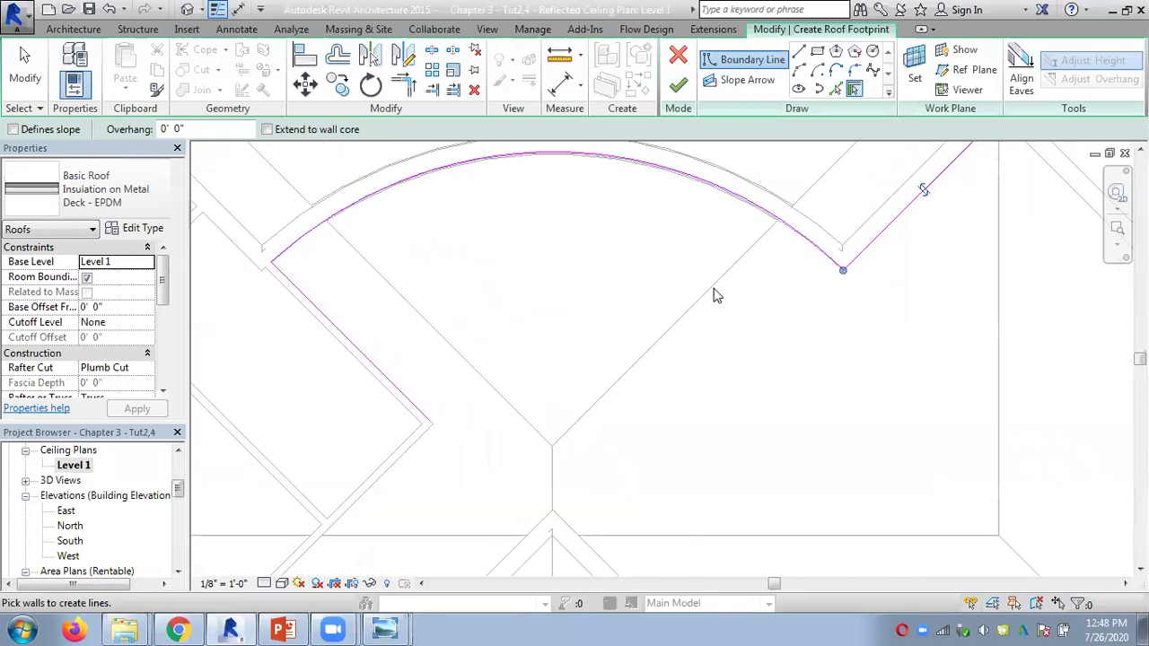
{"action": "left_click", "coordinate": [923, 189]}
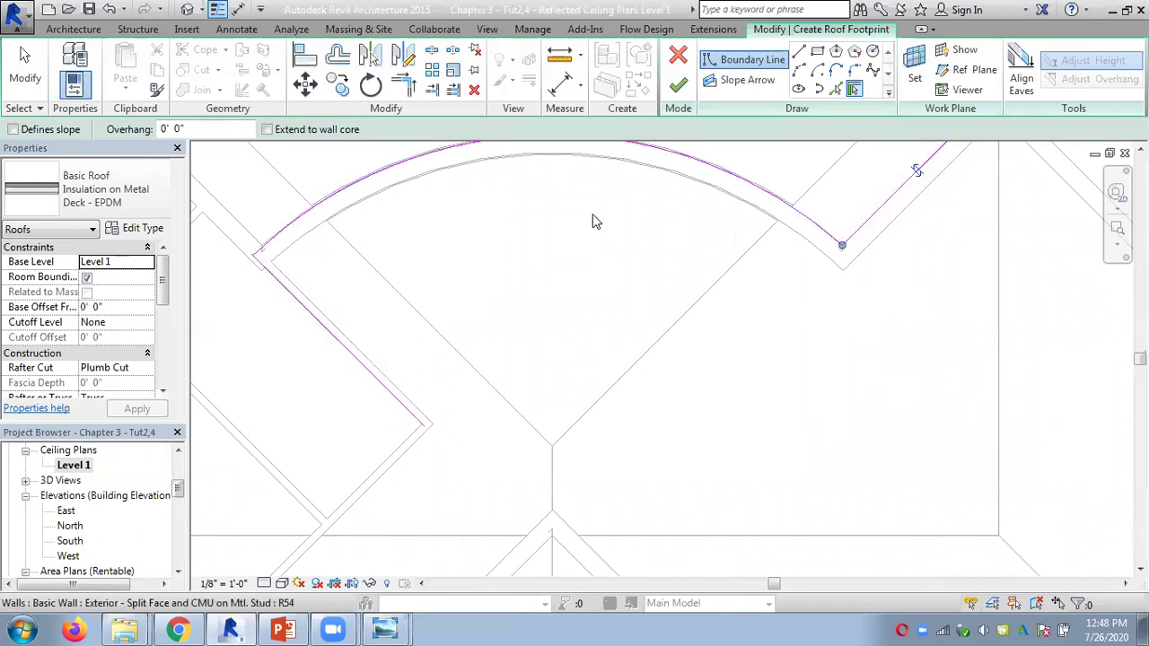
{"action": "left_click", "coordinate": [403, 84]}
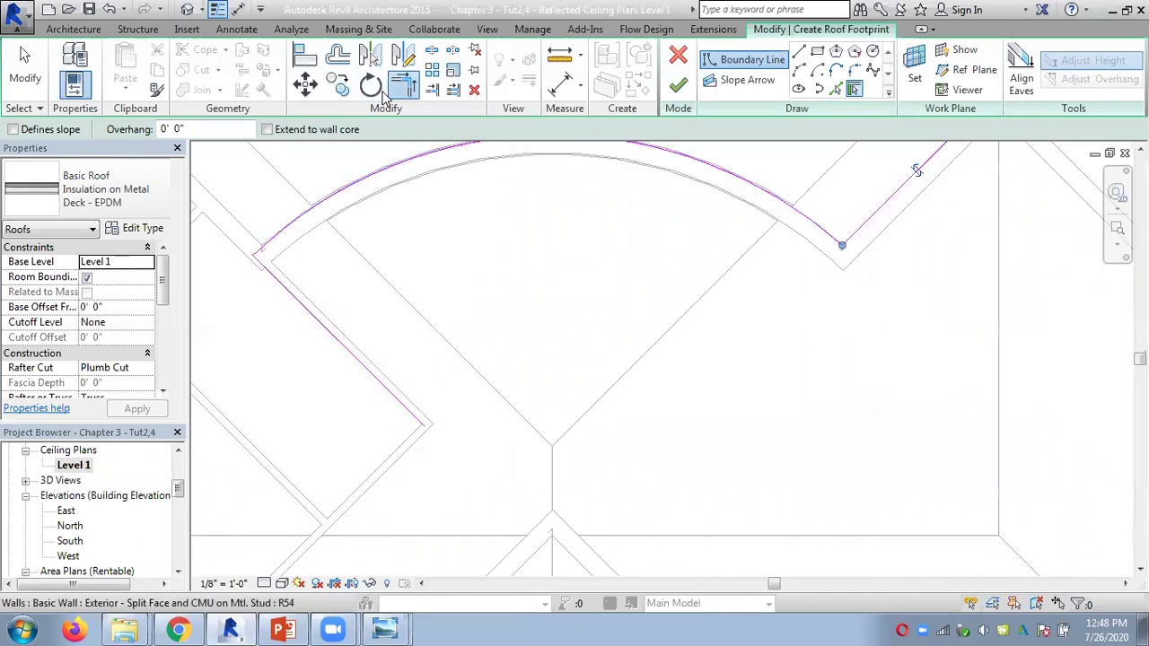
{"action": "left_click", "coordinate": [409, 407]}
{"action": "left_click", "coordinate": [878, 229]}
{"action": "scroll", "coordinate": [695, 305], "scroll_direction": "down", "scroll_amount": 2}
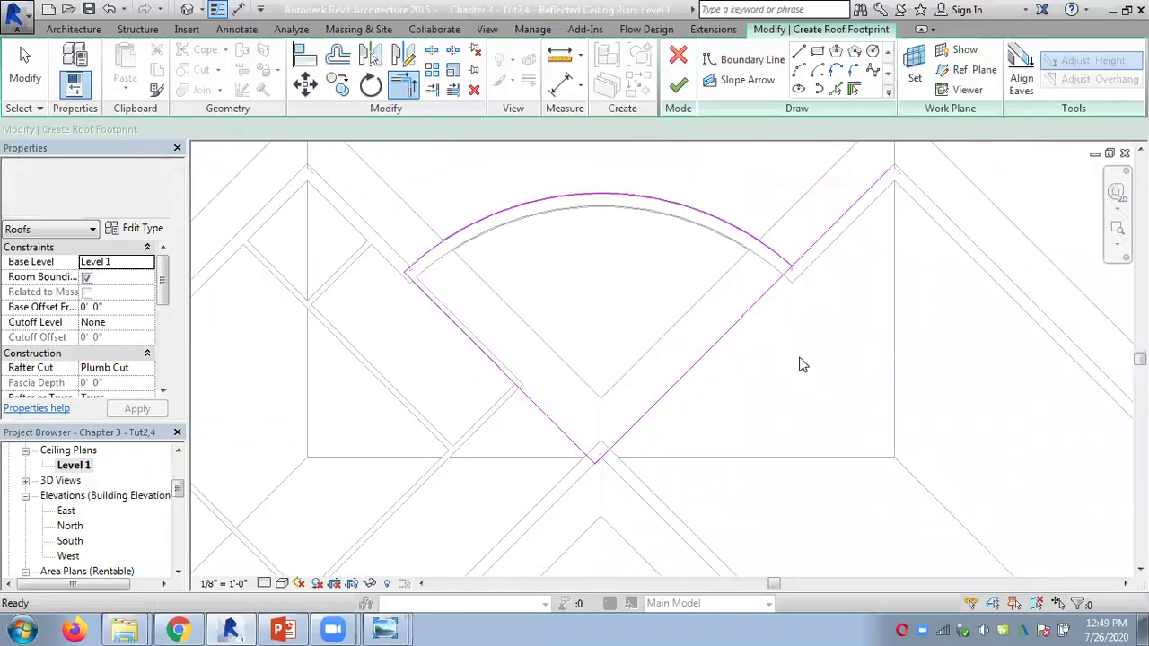
{"action": "key", "text": "Escape"}
Trim the arc and right diagonal to a corner, finish the flat entrance roof, and view it in 3D.
{"action": "left_click", "coordinate": [829, 233]}
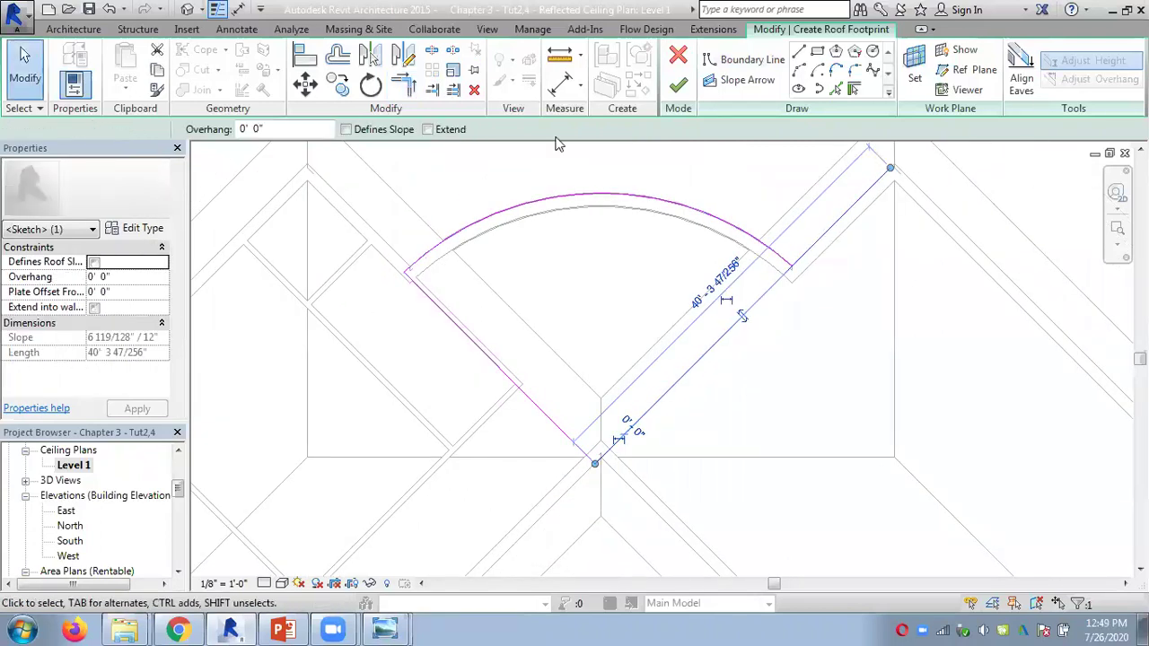
{"action": "key", "text": "t"}
{"action": "key", "text": "r"}
{"action": "left_click", "coordinate": [750, 237]}
{"action": "left_click", "coordinate": [786, 285]}
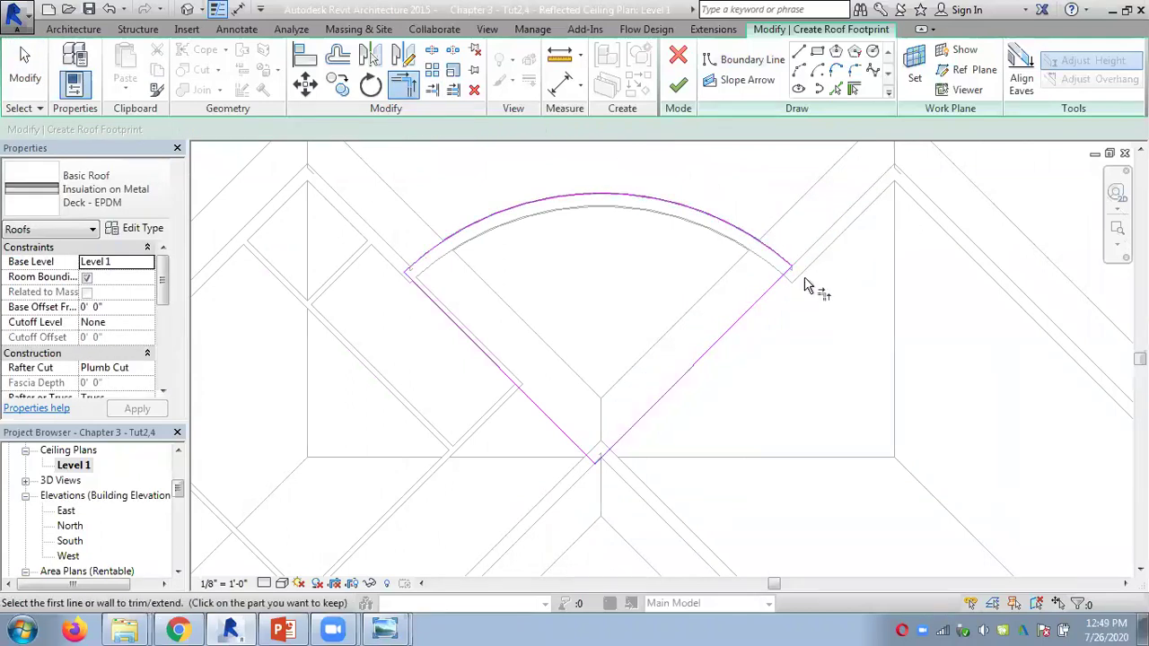
{"action": "key", "text": "Escape"}
{"action": "key", "text": "Escape"}
{"action": "scroll", "coordinate": [572, 334], "scroll_direction": "down", "scroll_amount": 2}
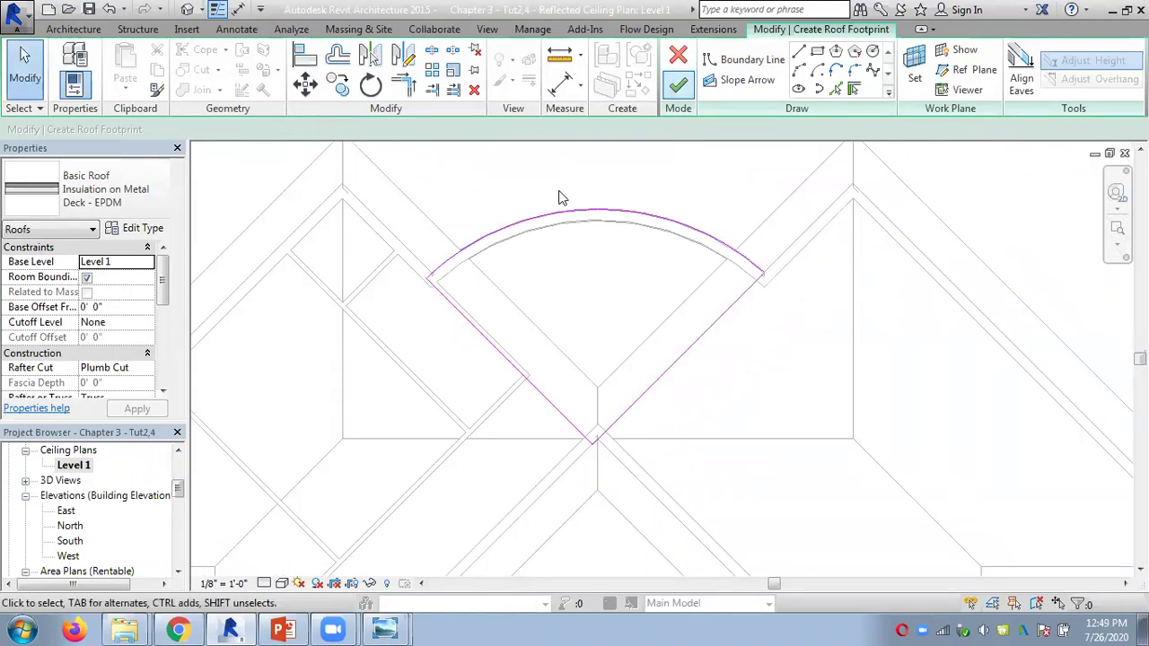
{"action": "left_click", "coordinate": [677, 84]}
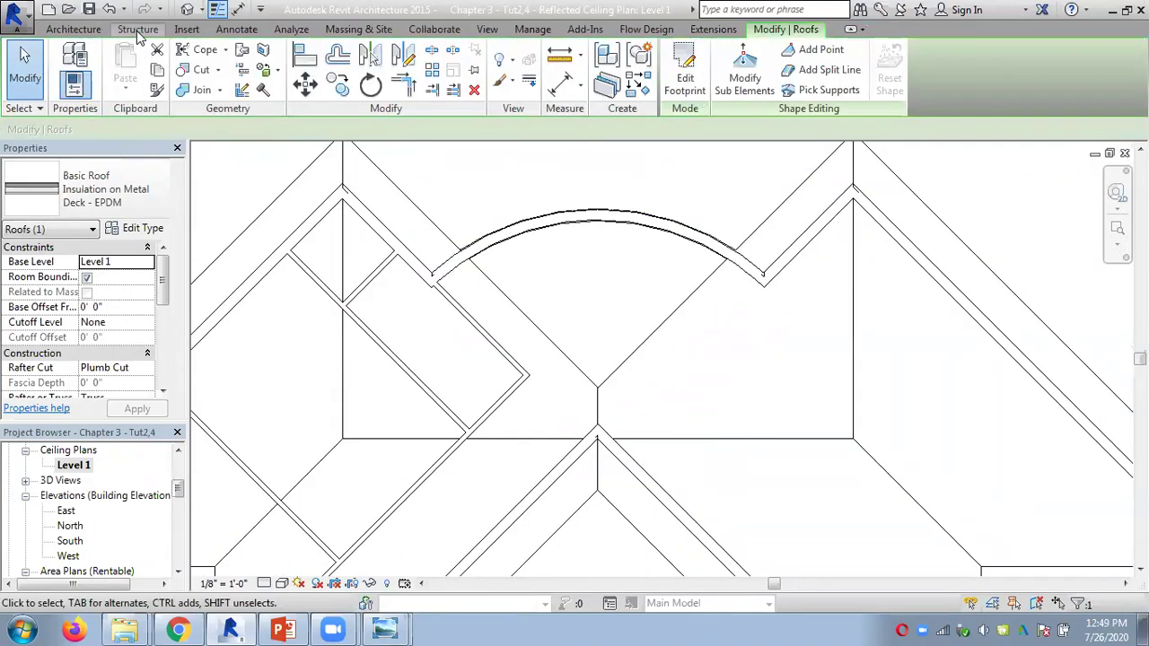
{"action": "left_click", "coordinate": [187, 9]}
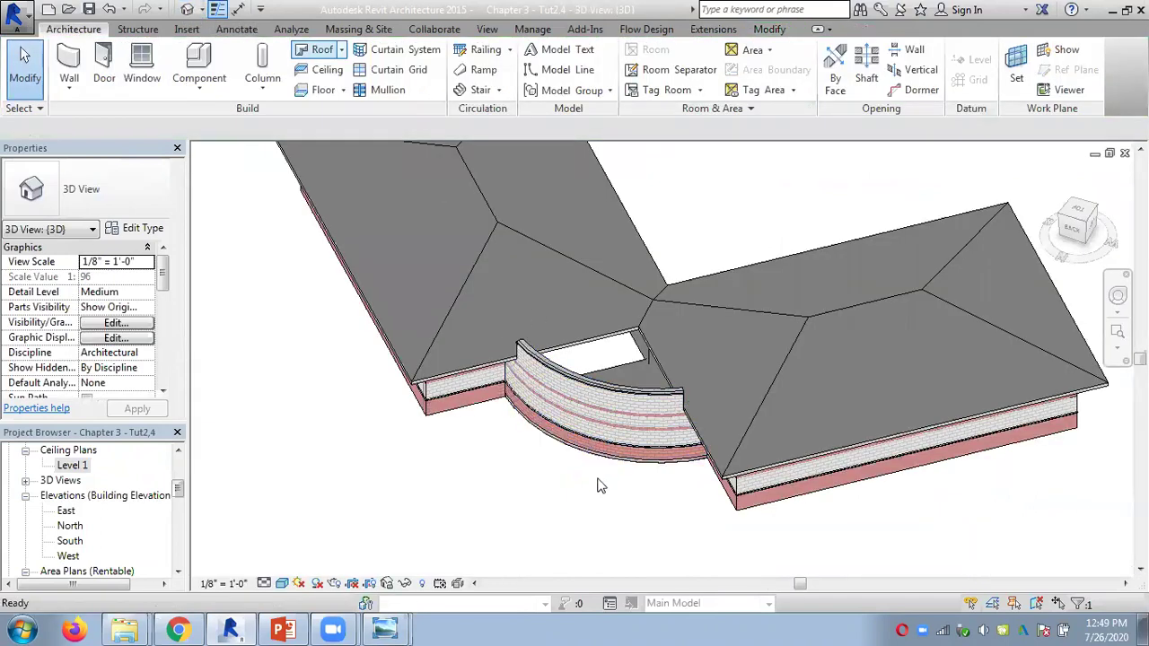
{"action": "middle_click_drag", "start_coordinate": [583, 491], "coordinate": [605, 530], "text": "shift"}
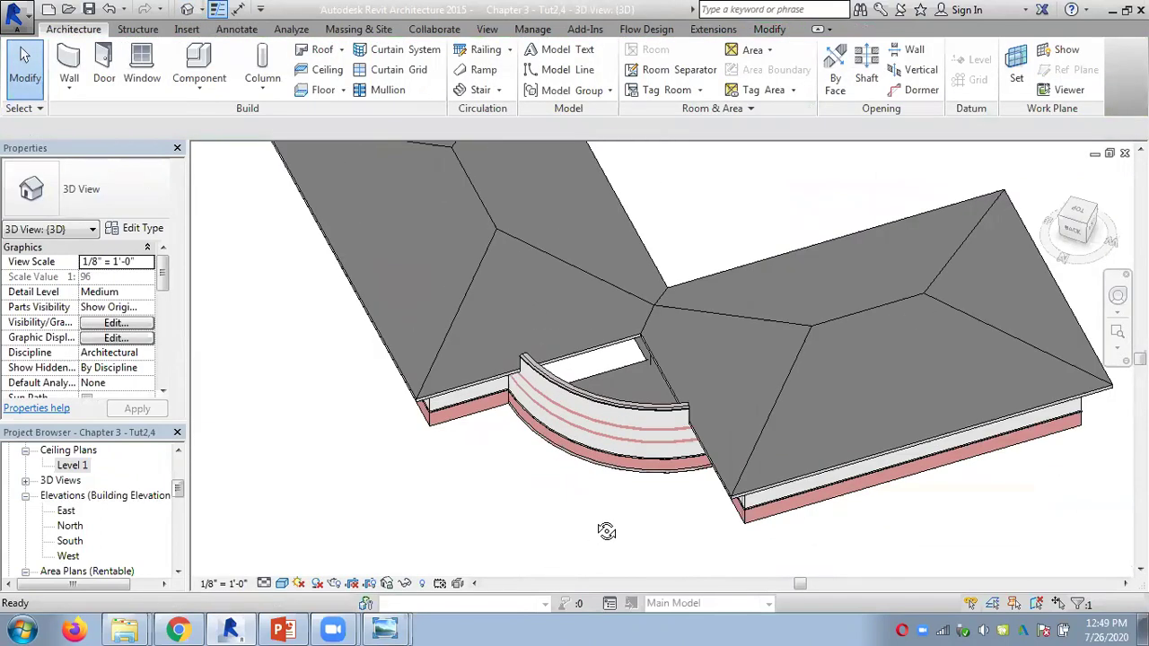
{"action": "left_click", "coordinate": [619, 476]}
{"action": "left_click", "coordinate": [147, 276]}
{"action": "left_click", "coordinate": [147, 276]}
{"action": "left_click", "coordinate": [91, 331]}
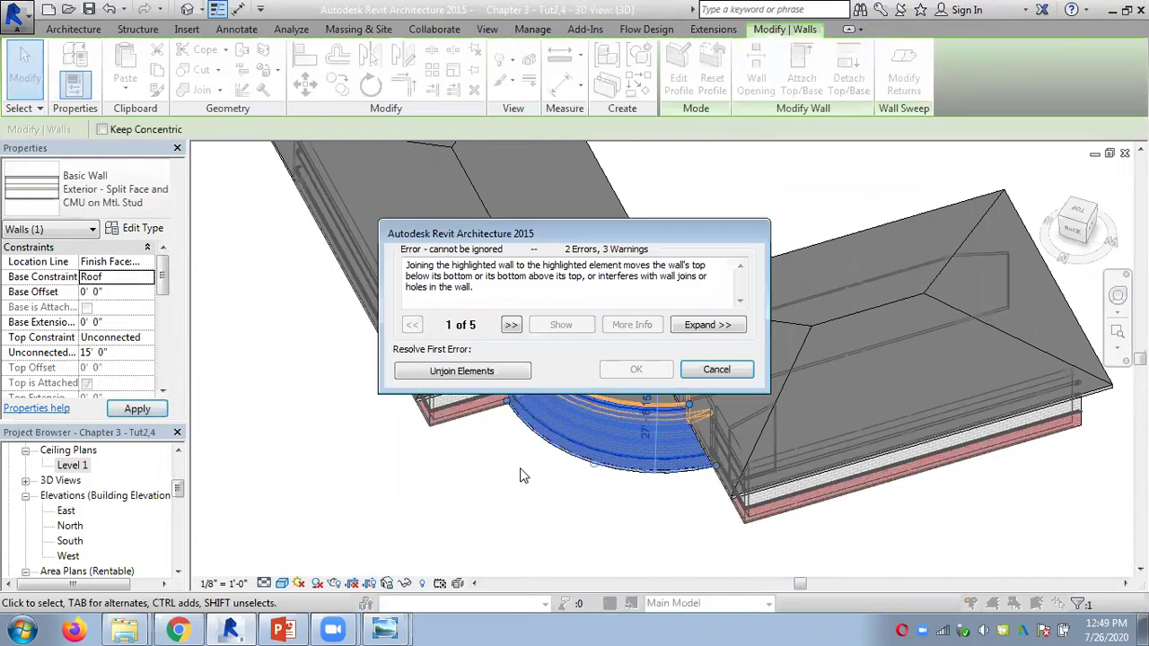
{"action": "left_click", "coordinate": [489, 372]}
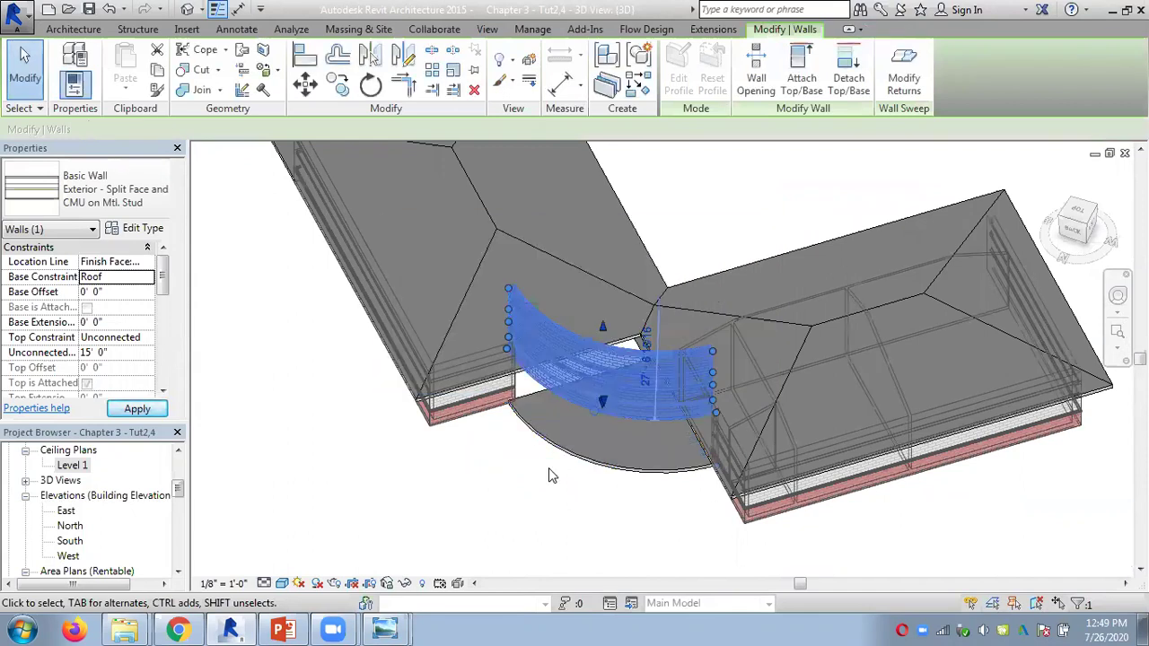
{"action": "left_click", "coordinate": [549, 468]}
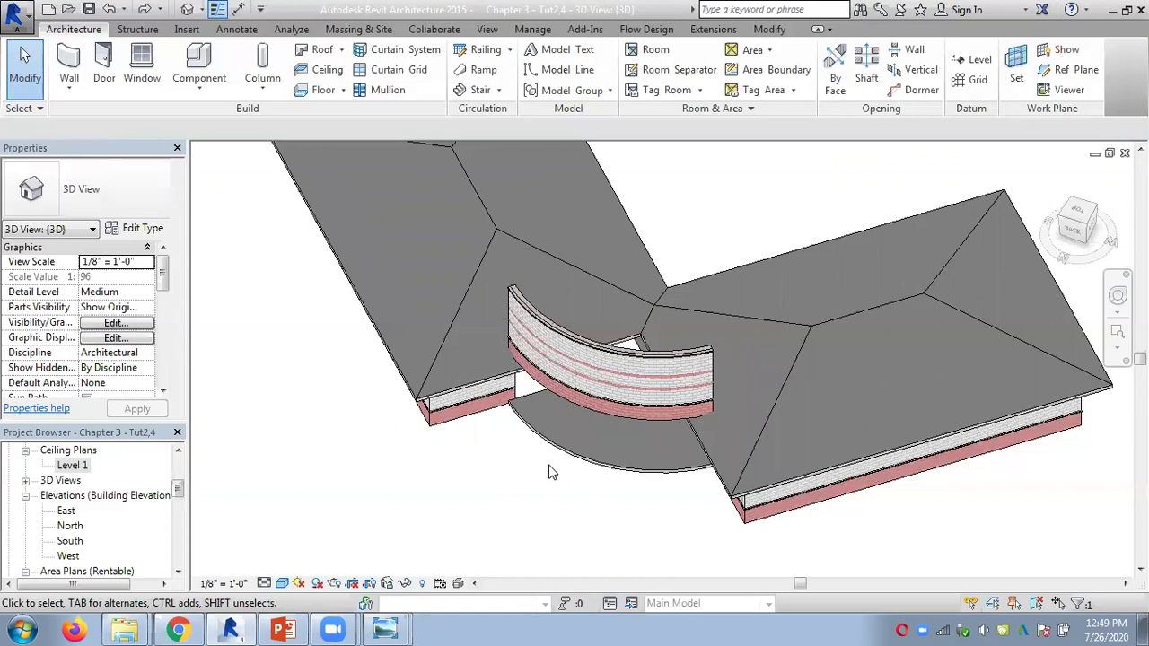
{"action": "key", "text": "ctrl+z"}
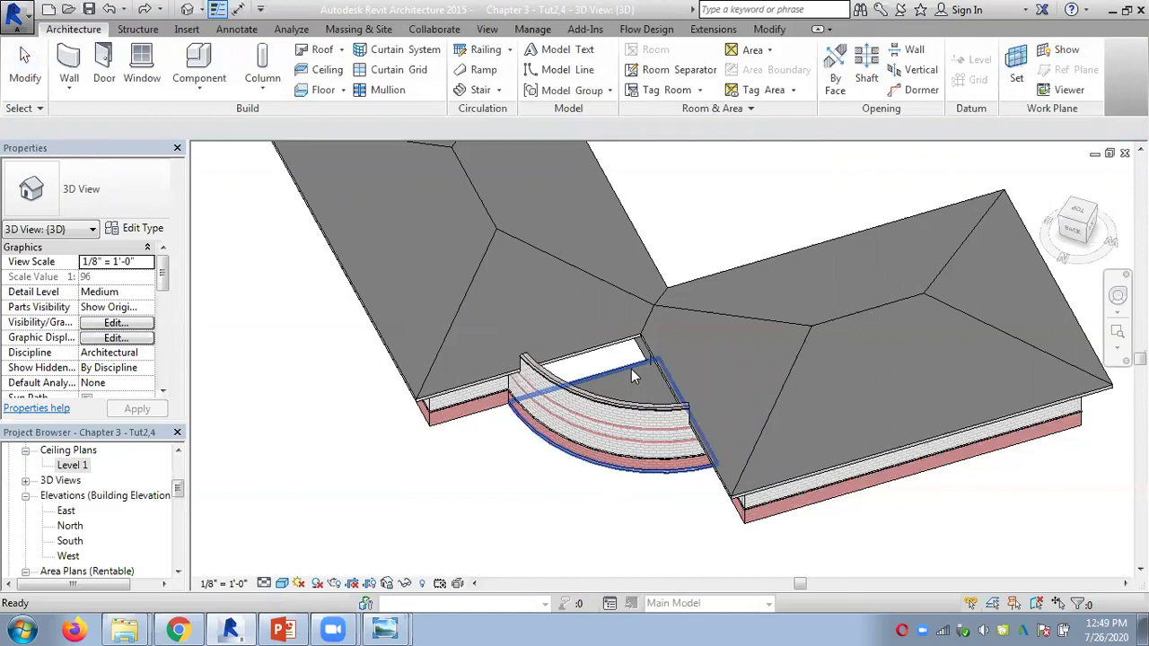
Set the flat entrance roof's Base Level to Roof and orbit to check it.
{"action": "left_click", "coordinate": [631, 368]}
{"action": "left_click", "coordinate": [150, 261]}
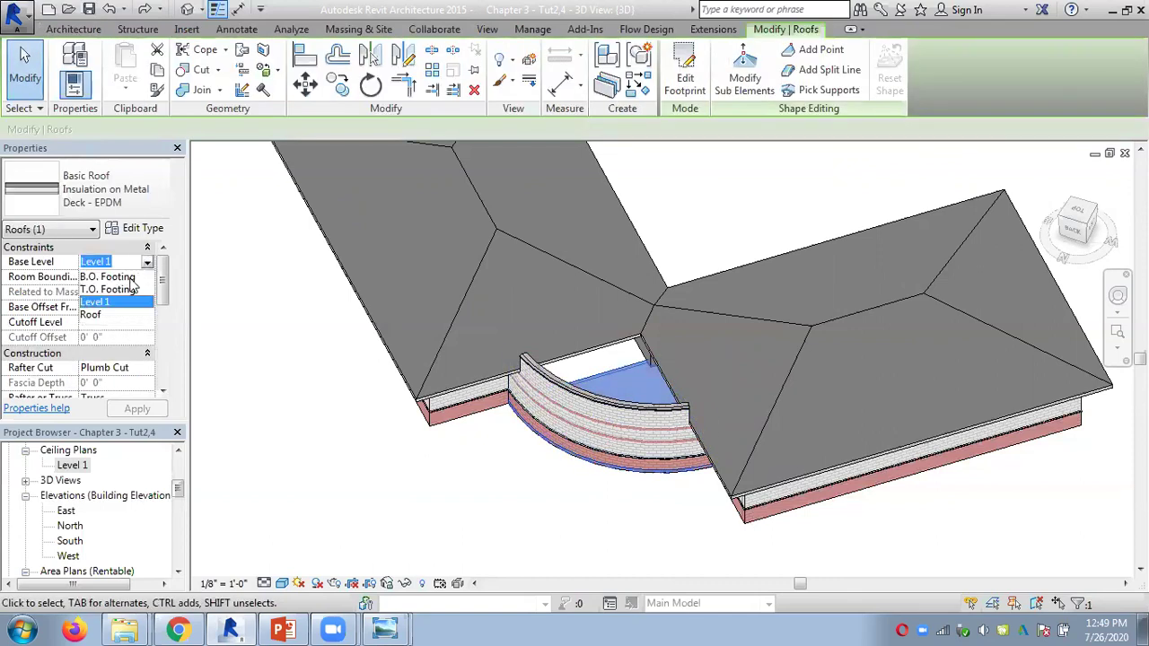
{"action": "left_click", "coordinate": [116, 316]}
{"action": "left_click", "coordinate": [148, 412]}
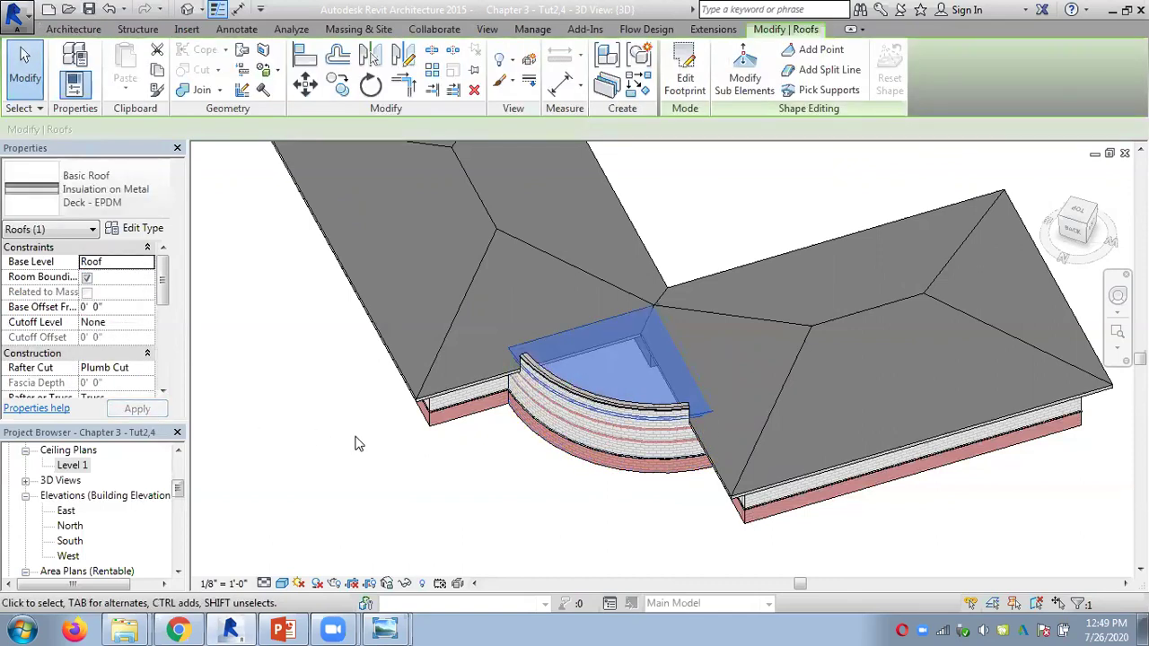
{"action": "left_click", "coordinate": [527, 474]}
{"action": "middle_click_drag", "start_coordinate": [533, 469], "coordinate": [698, 495], "text": "shift"}
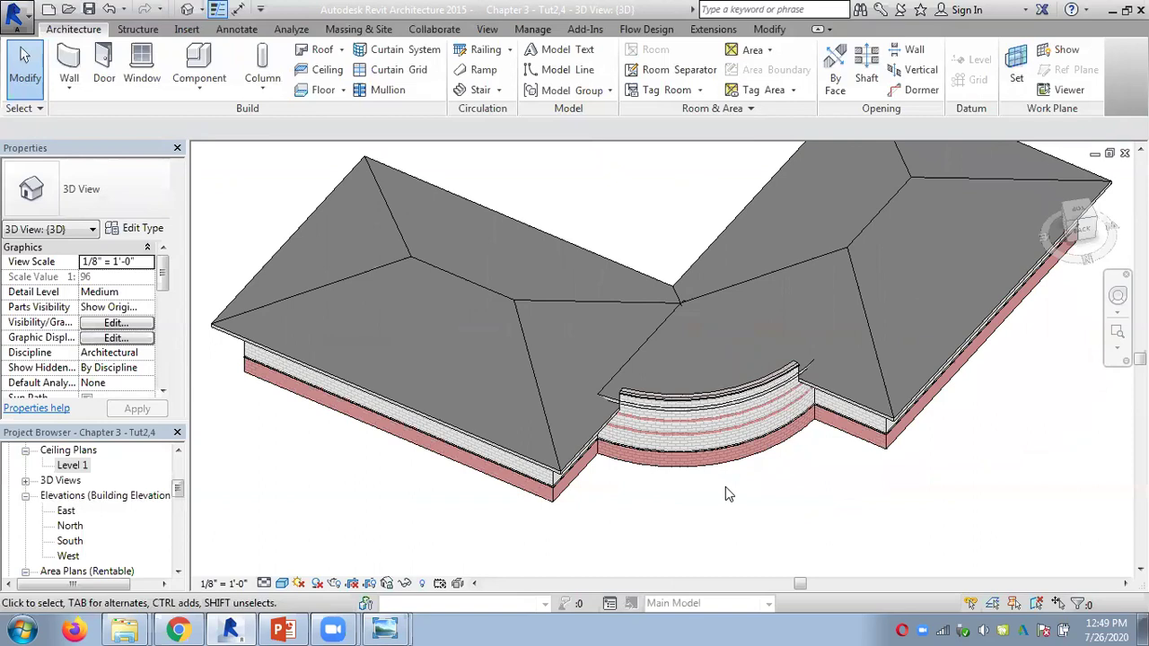
Give the entrance roof a -1' 4" base offset, then compare with PowerPoint slide 42.
{"action": "left_click", "coordinate": [616, 402]}
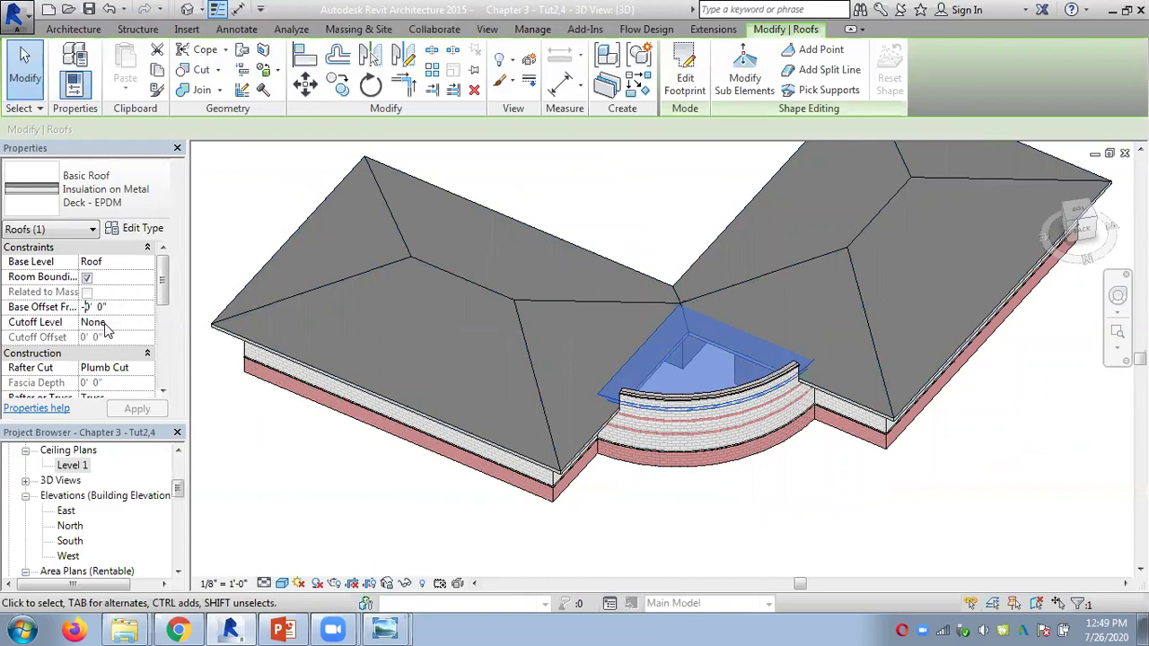
{"action": "key", "text": "BackSpace"}
{"action": "key", "text": "BackSpace"}
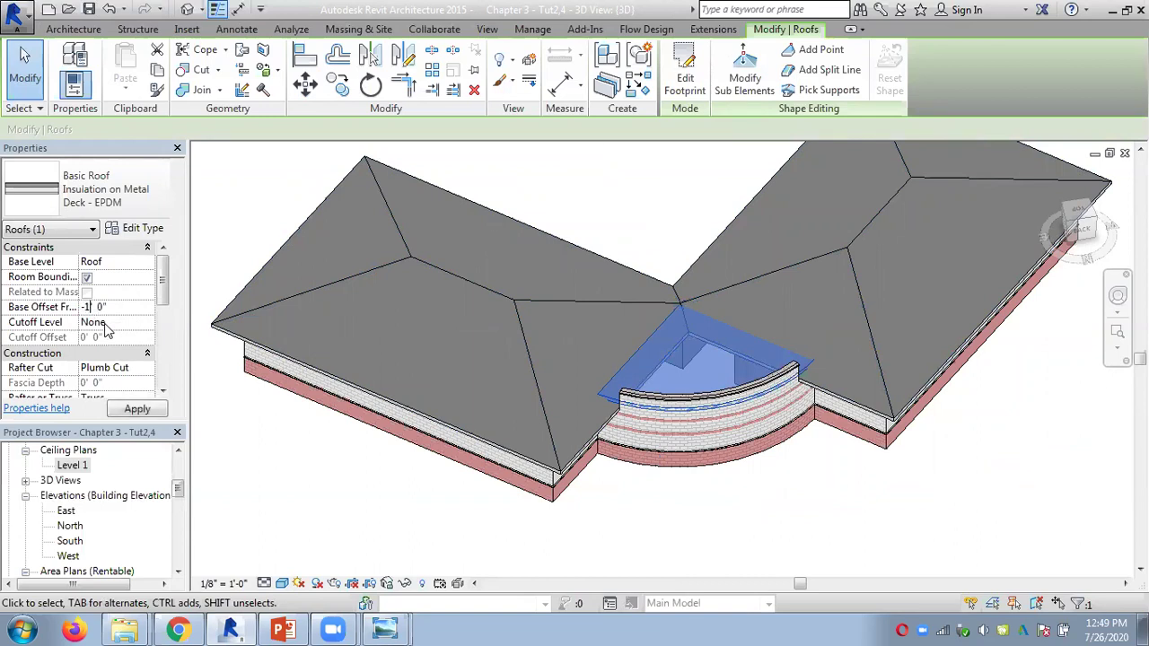
{"action": "type", "text": "4"}
{"action": "left_click", "coordinate": [137, 410]}
{"action": "left_click", "coordinate": [658, 492]}
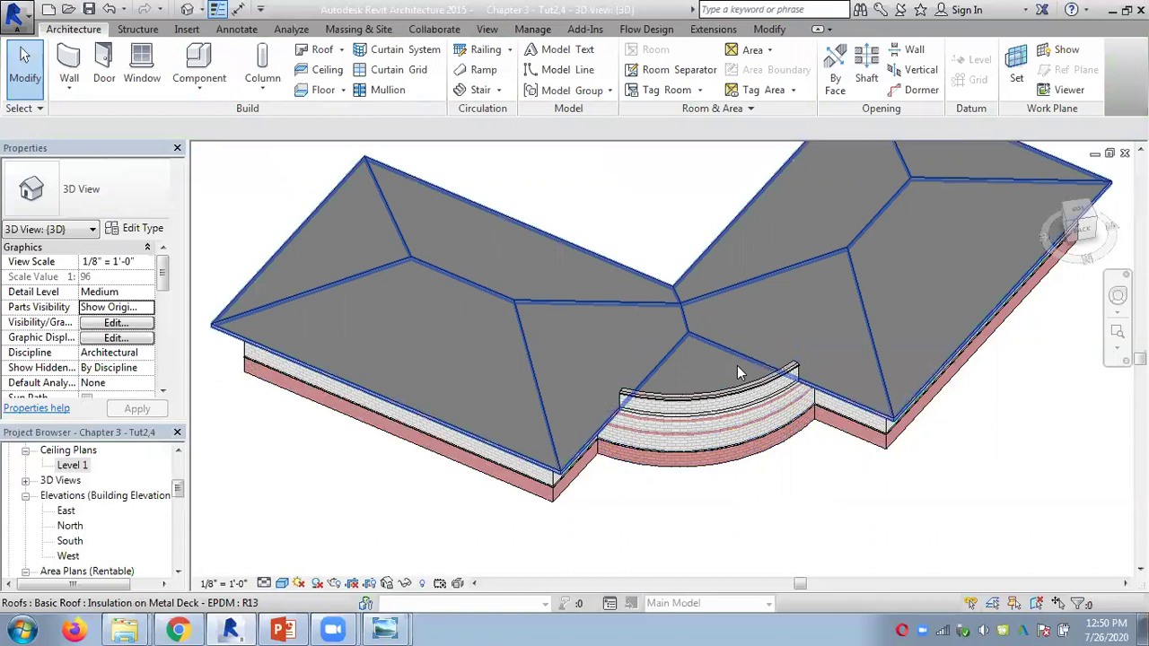
{"action": "middle_click_drag", "start_coordinate": [858, 491], "coordinate": [875, 458], "text": "shift"}
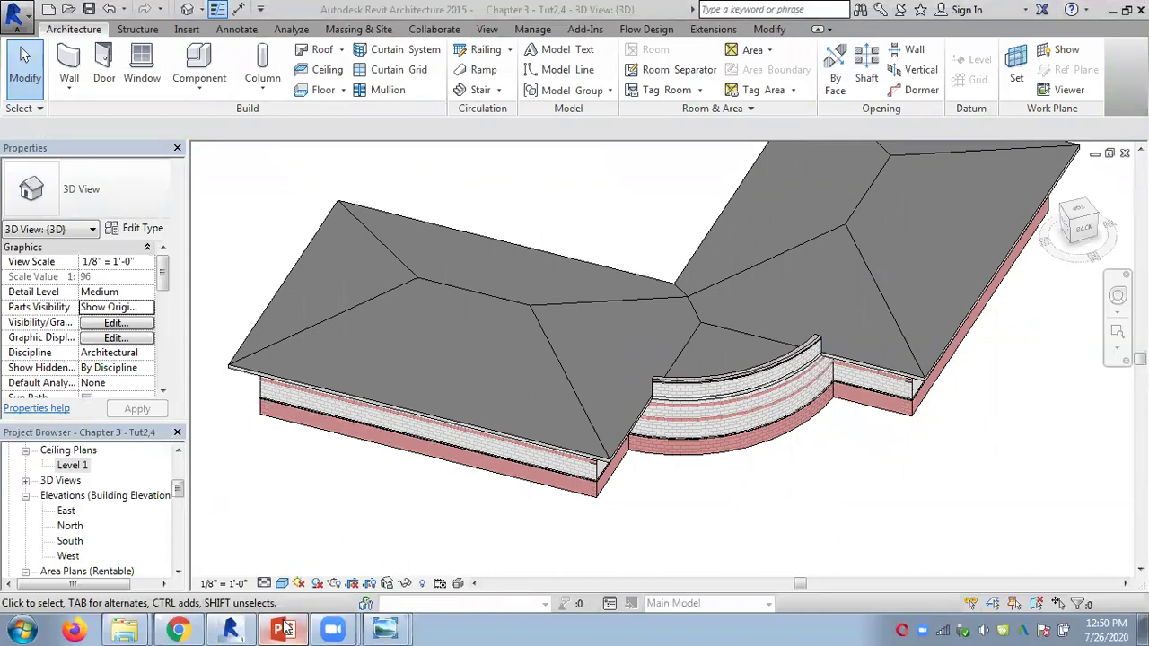
{"action": "left_click", "coordinate": [282, 630]}
{"action": "scroll", "coordinate": [372, 351], "scroll_direction": "up", "scroll_amount": 2}
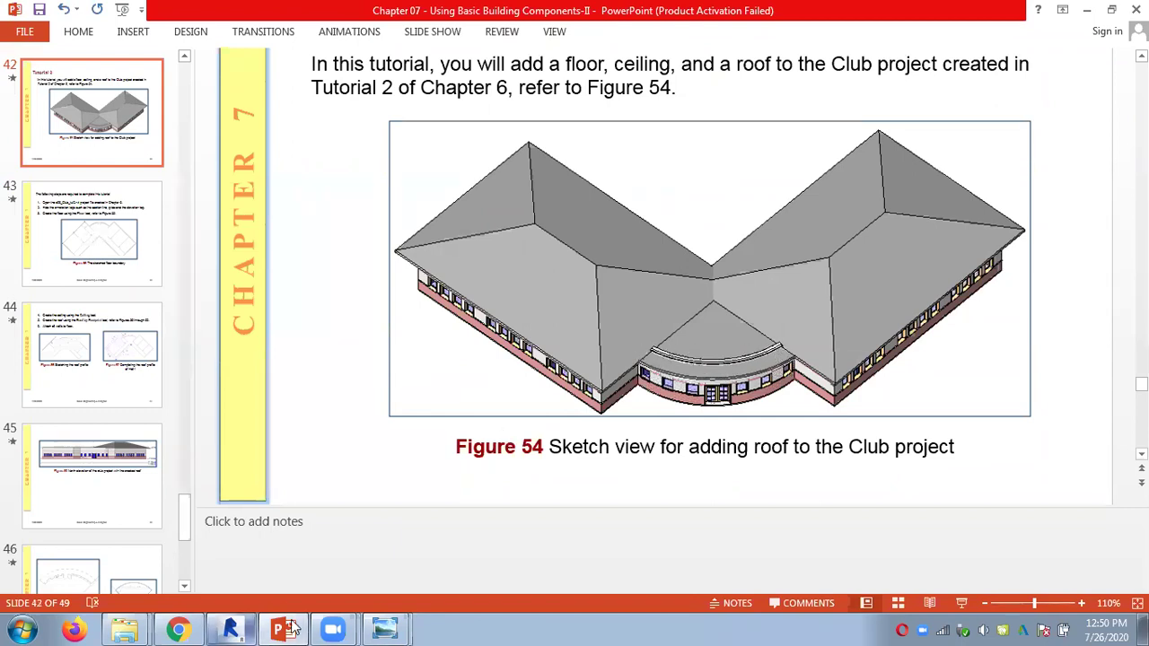
View the photographed textbook page, then return to the slides at 100% zoom.
{"action": "mouse_move", "coordinate": [393, 616]}
{"action": "left_click", "coordinate": [366, 560]}
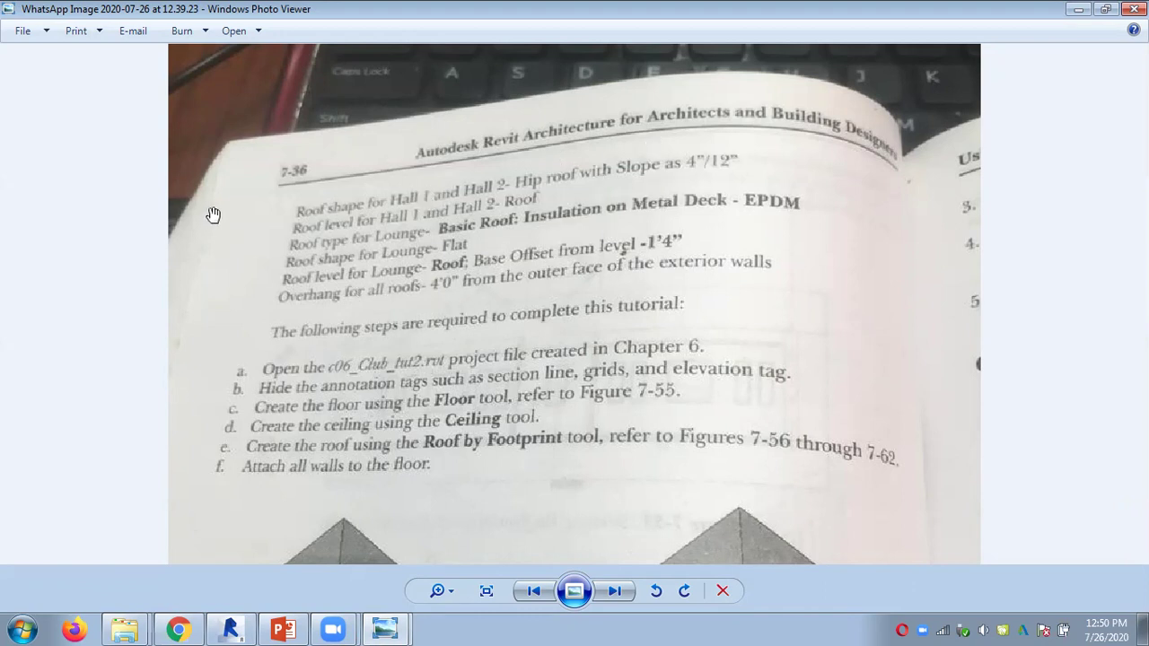
{"action": "left_click", "coordinate": [282, 629]}
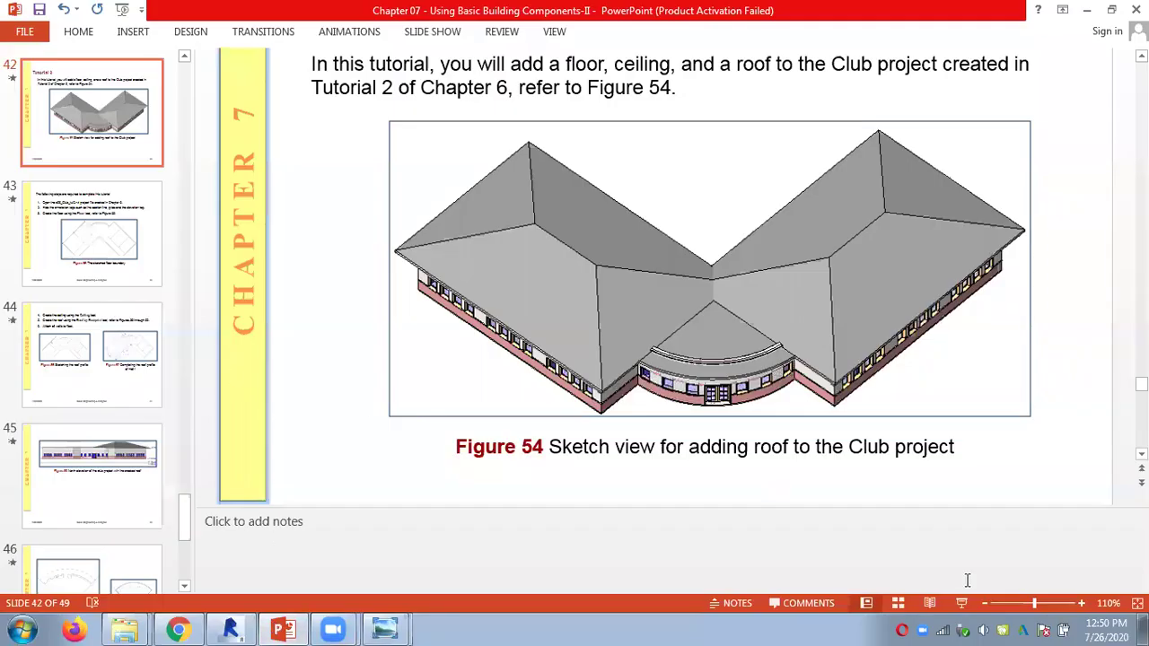
{"action": "left_click", "coordinate": [984, 603]}
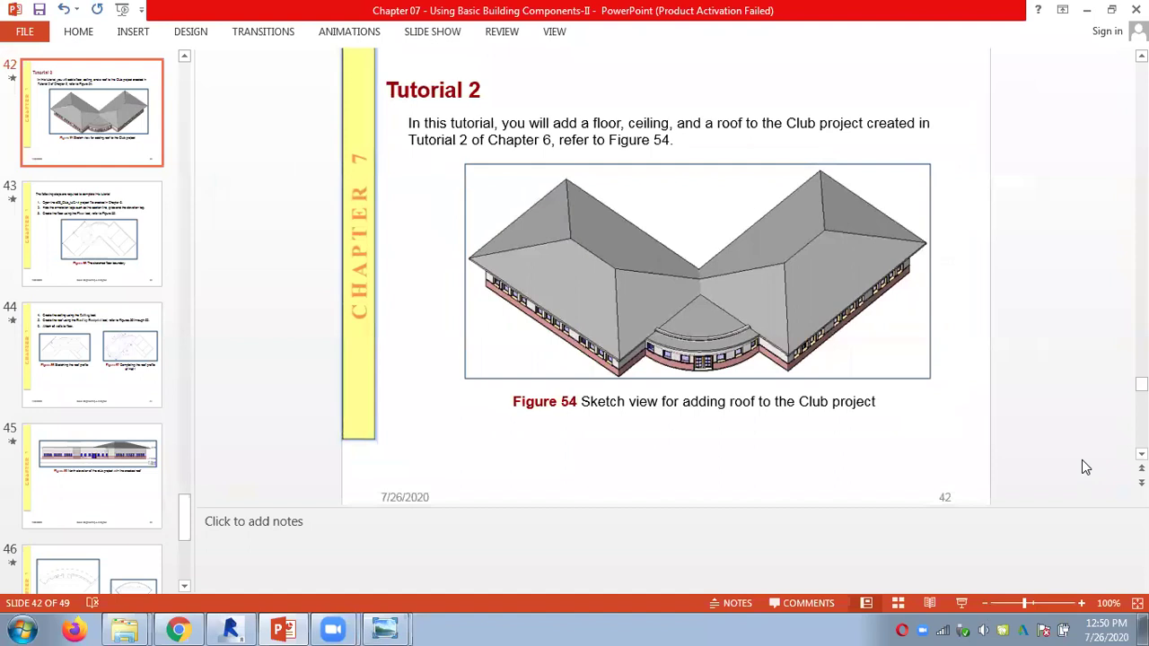
Scroll through the slides and close the Chapter 07 presentation without saving.
{"action": "scroll", "coordinate": [1083, 465], "scroll_direction": "down", "scroll_amount": 3}
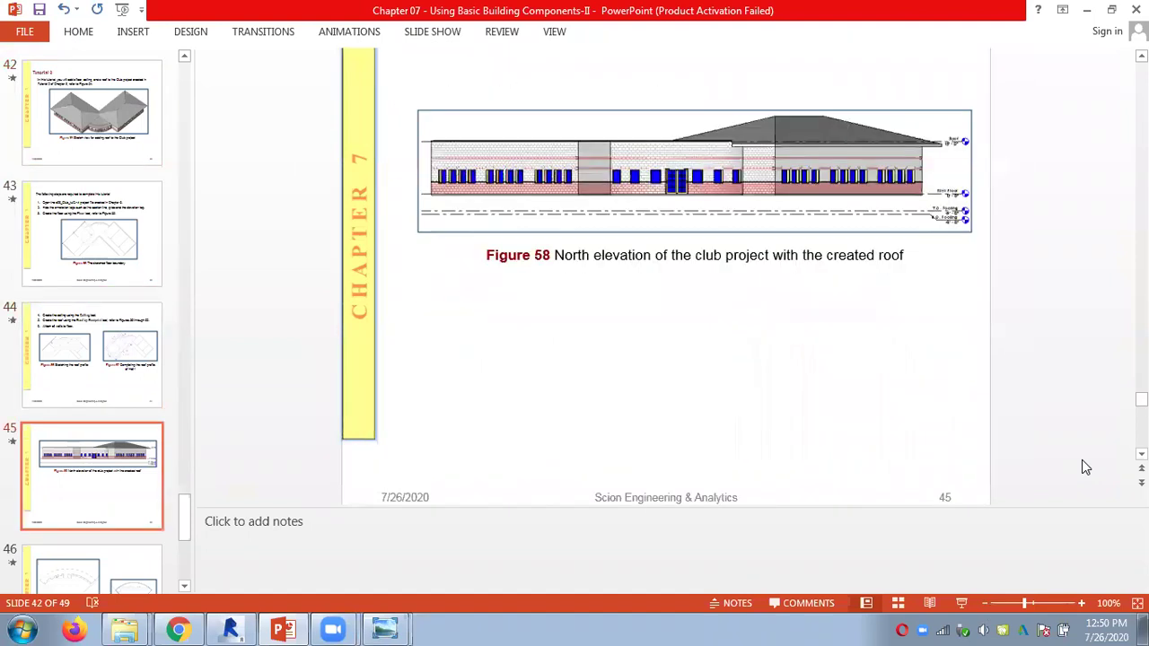
{"action": "scroll", "coordinate": [1083, 465], "scroll_direction": "down", "scroll_amount": 4}
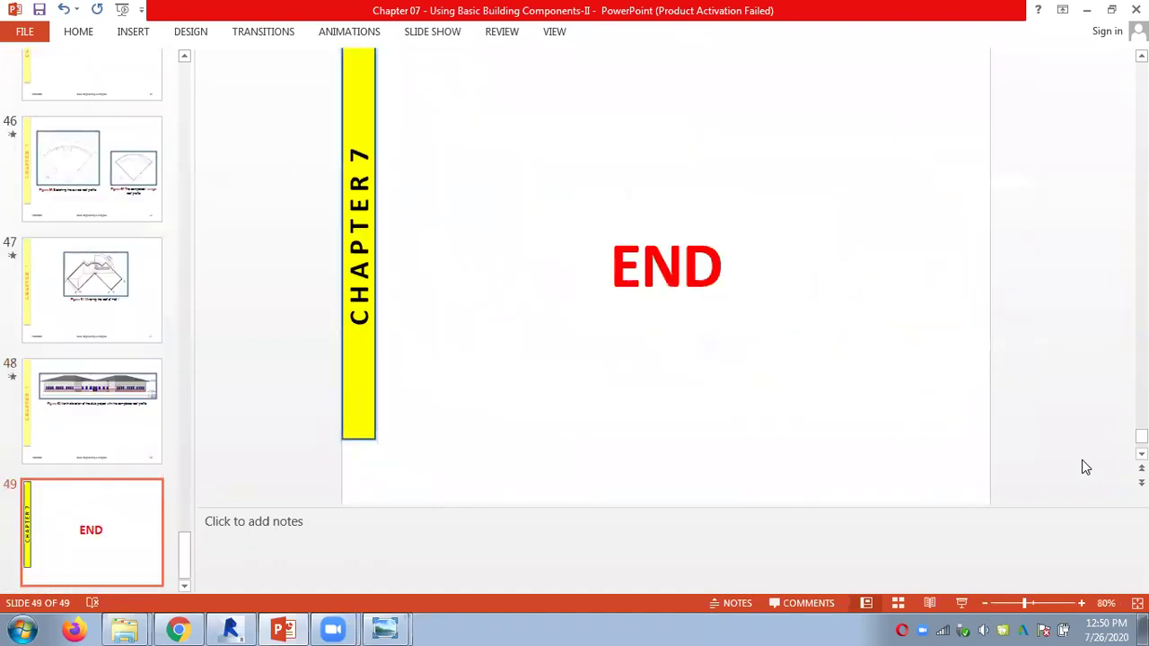
{"action": "scroll", "coordinate": [1082, 465], "scroll_direction": "up", "scroll_amount": 6}
{"action": "scroll", "coordinate": [1082, 461], "scroll_direction": "up", "scroll_amount": 6}
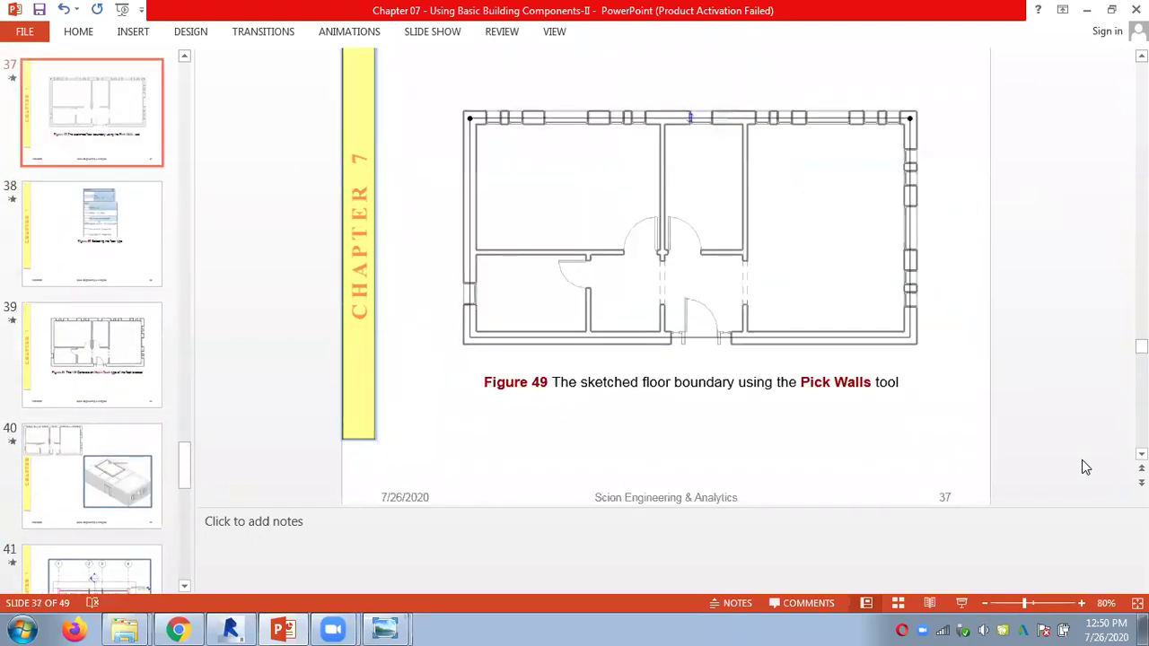
{"action": "scroll", "coordinate": [1084, 466], "scroll_direction": "up", "scroll_amount": 1}
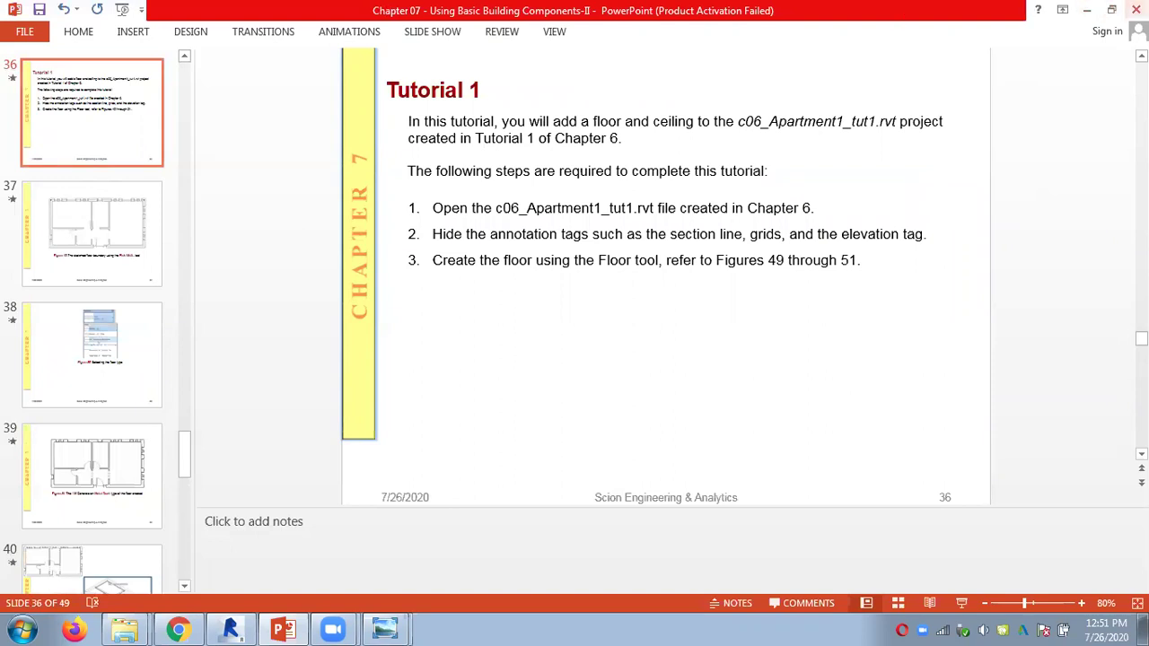
{"action": "left_click", "coordinate": [1135, 9]}
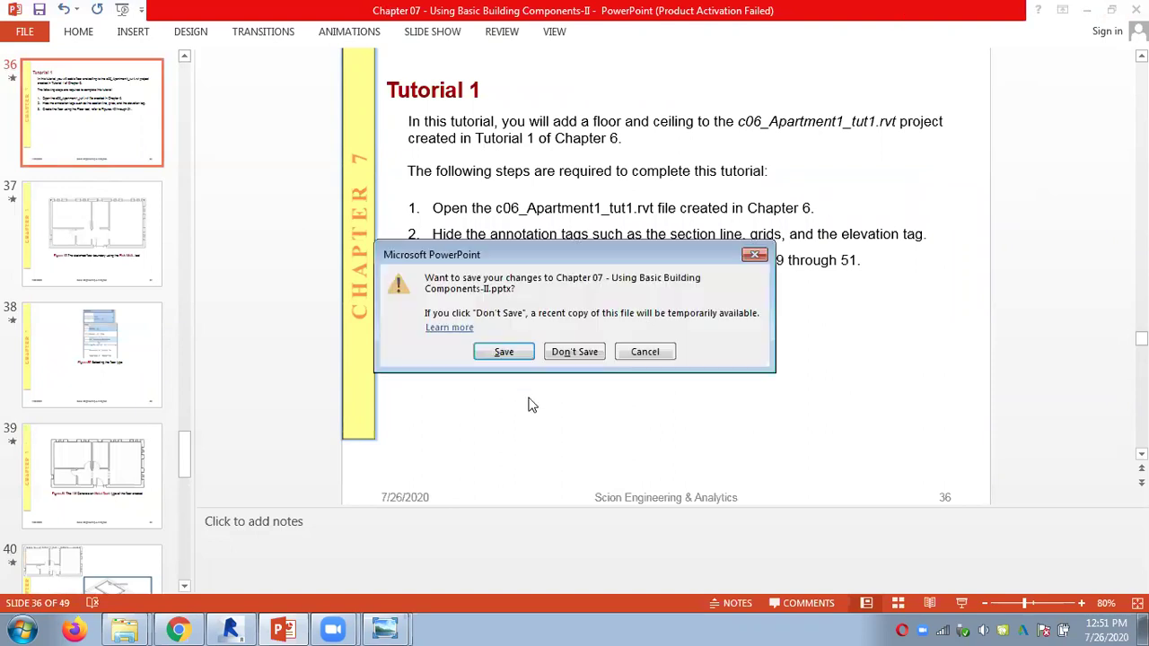
{"action": "left_click", "coordinate": [562, 354]}
In the Slides - ppt folder, select the Chapter 08 and Chapter 12 presentations.
{"action": "mouse_move", "coordinate": [126, 628]}
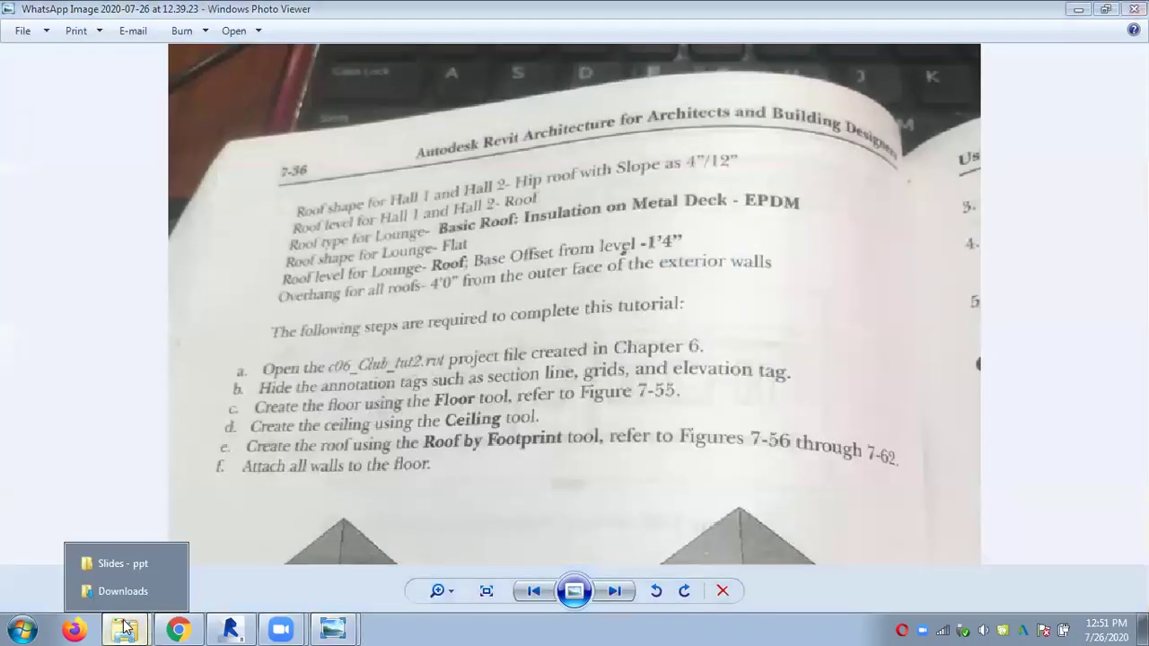
{"action": "left_click", "coordinate": [139, 565]}
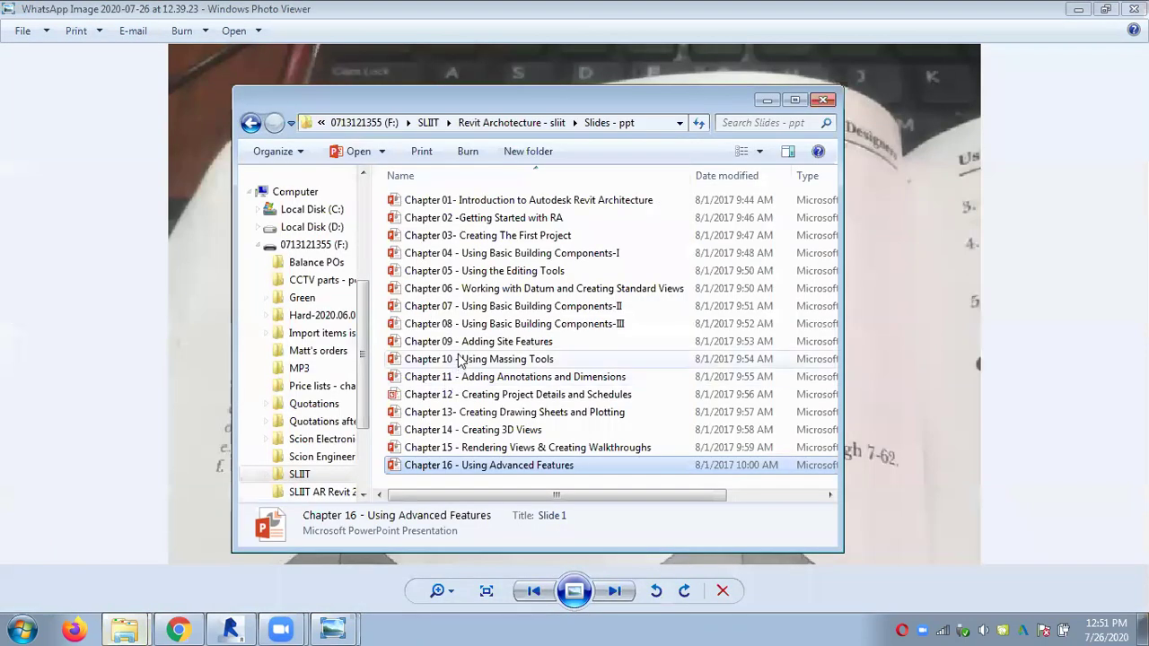
{"action": "left_click", "coordinate": [458, 325]}
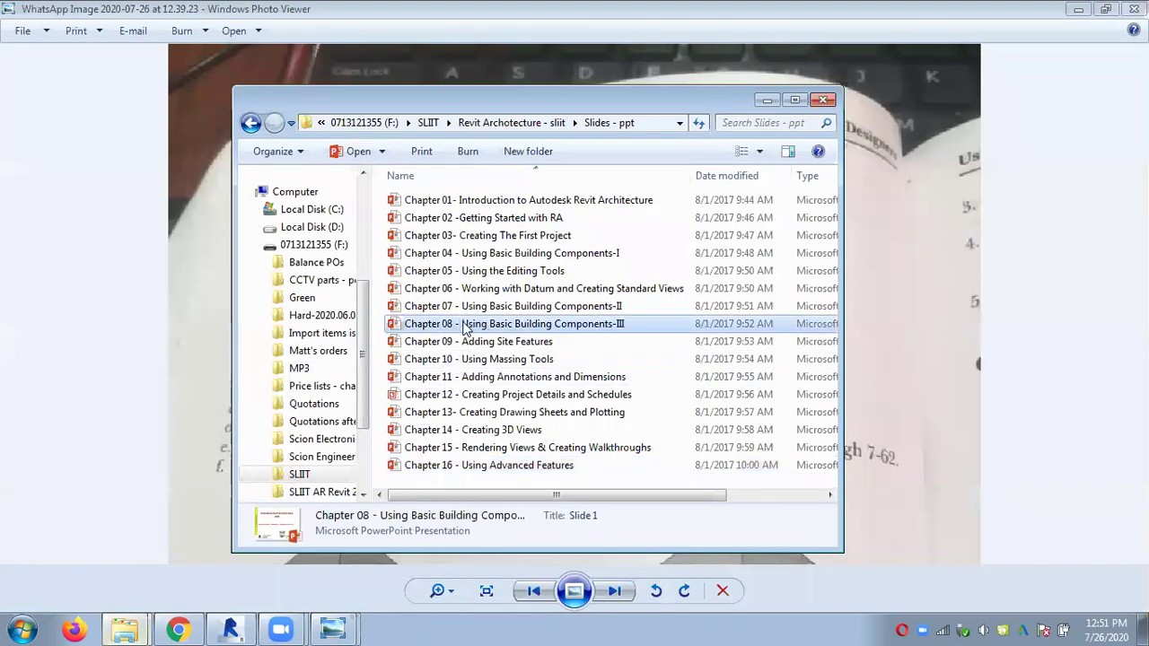
{"action": "left_click", "coordinate": [489, 395]}
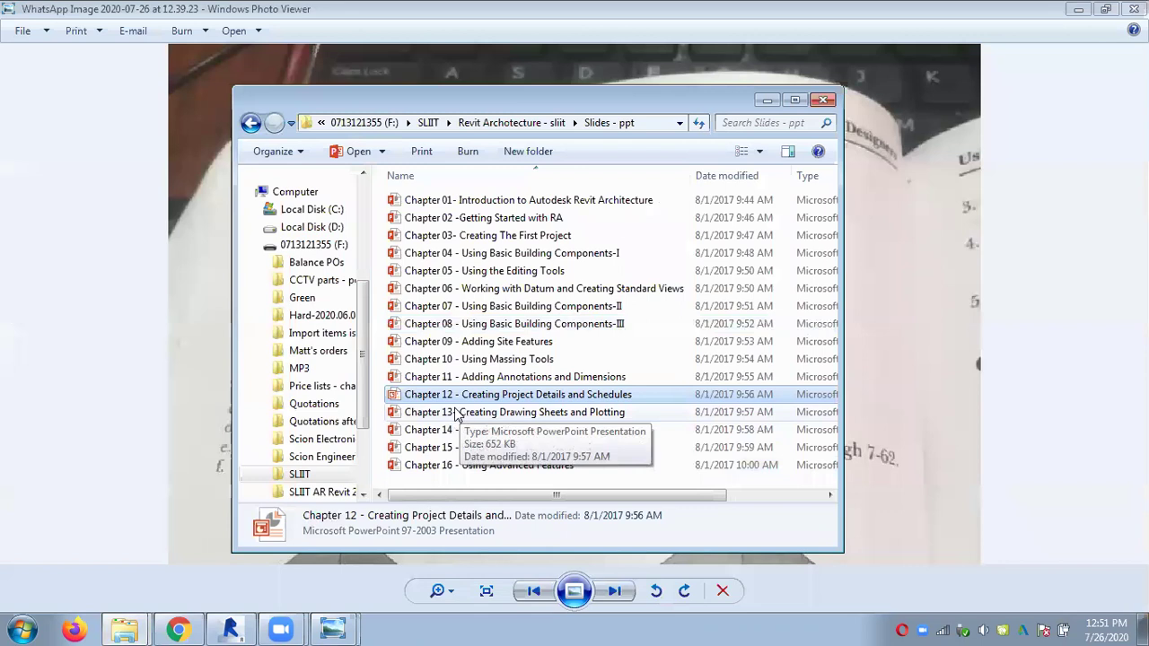
{"action": "left_click", "coordinate": [484, 329]}
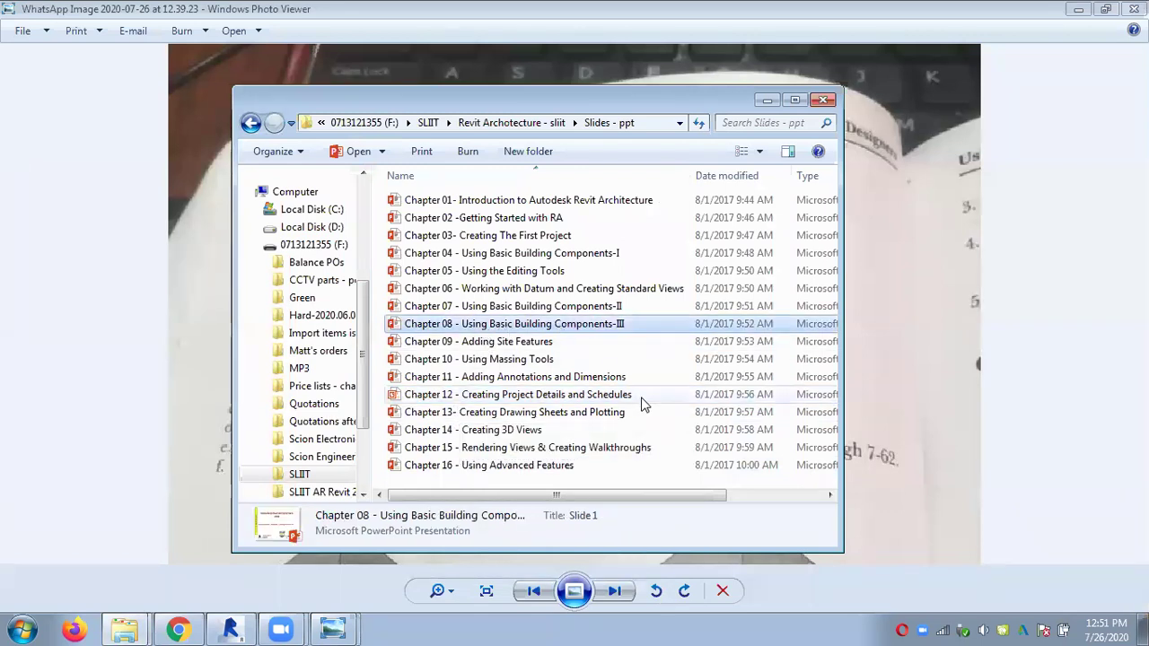
{"action": "left_click", "coordinate": [581, 395]}
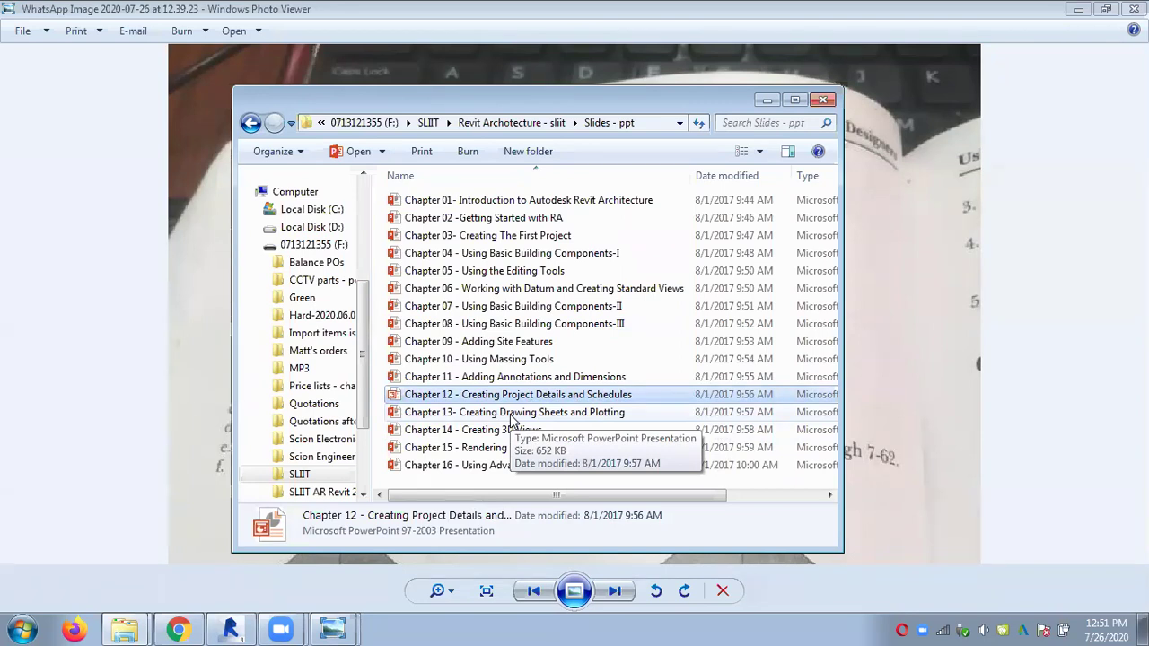
Open the Exercises folder under Revit Archotecture - sliit and close both photo viewer windows.
{"action": "left_click", "coordinate": [132, 628]}
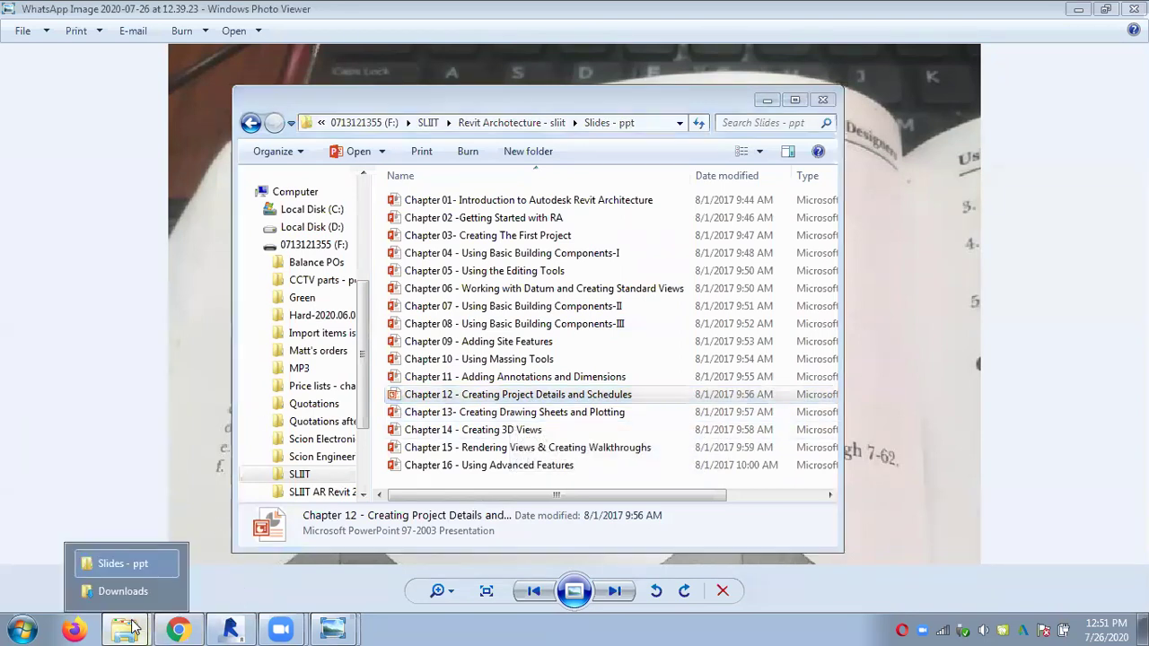
{"action": "left_click", "coordinate": [532, 127]}
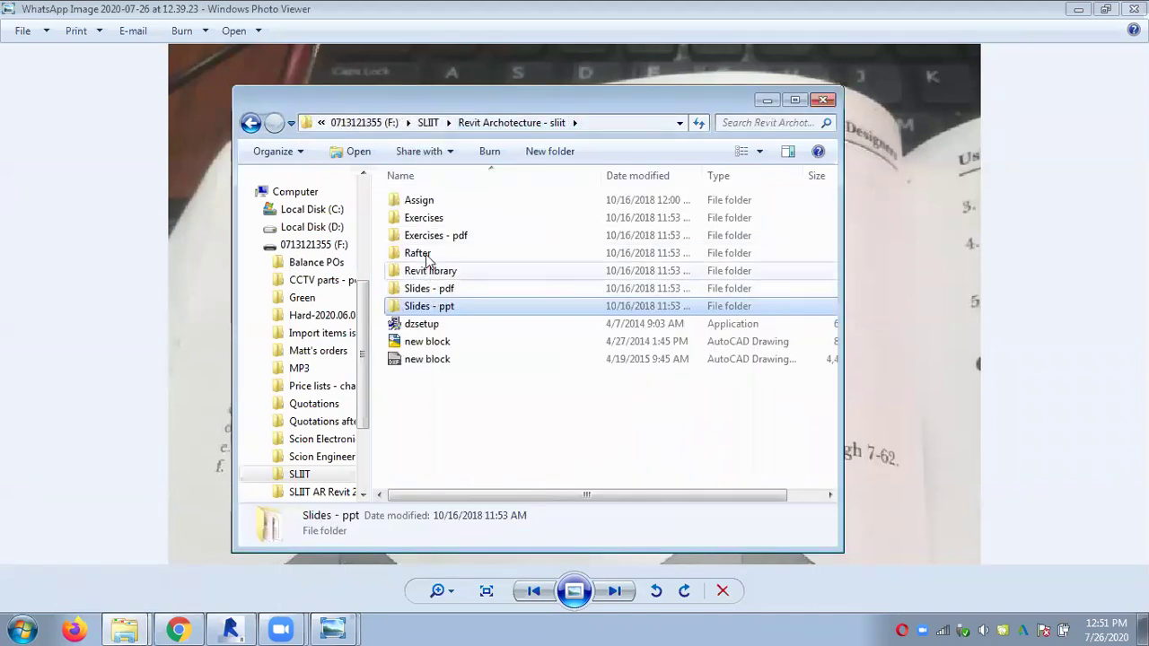
{"action": "double_click", "coordinate": [411, 218]}
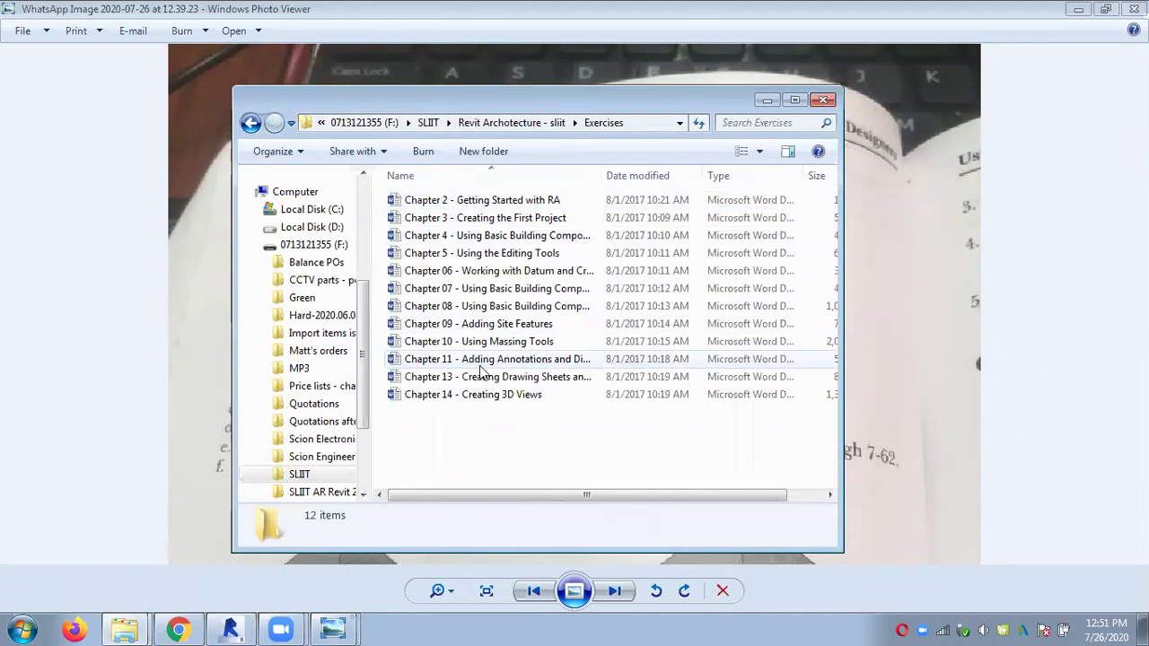
{"action": "left_click", "coordinate": [330, 628]}
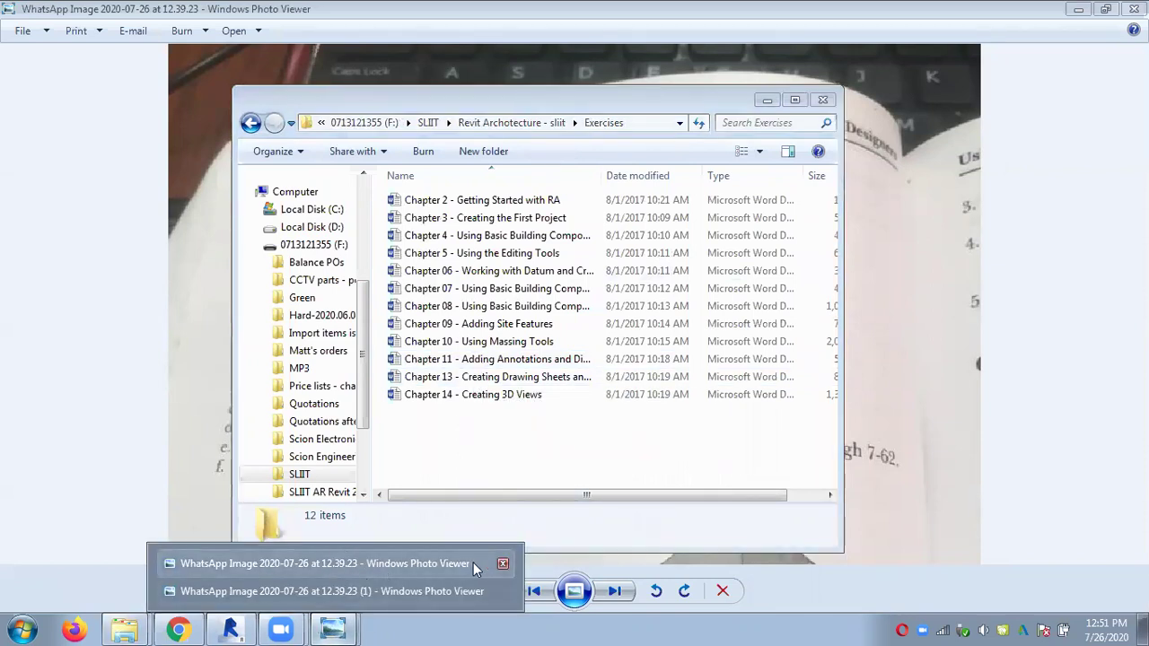
{"action": "left_click", "coordinate": [505, 563]}
{"action": "left_click", "coordinate": [508, 591]}
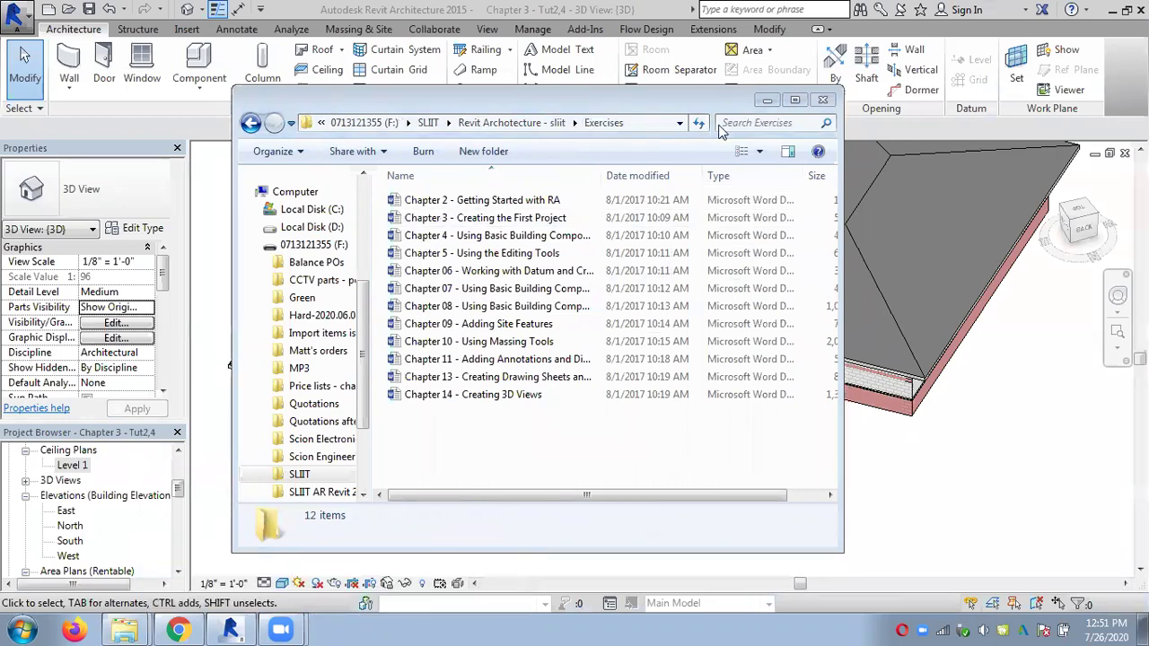
Close the Exercises window and open the Level 1 floor plan from the Project Browser.
{"action": "left_click_drag", "start_coordinate": [371, 94], "coordinate": [268, 173]}
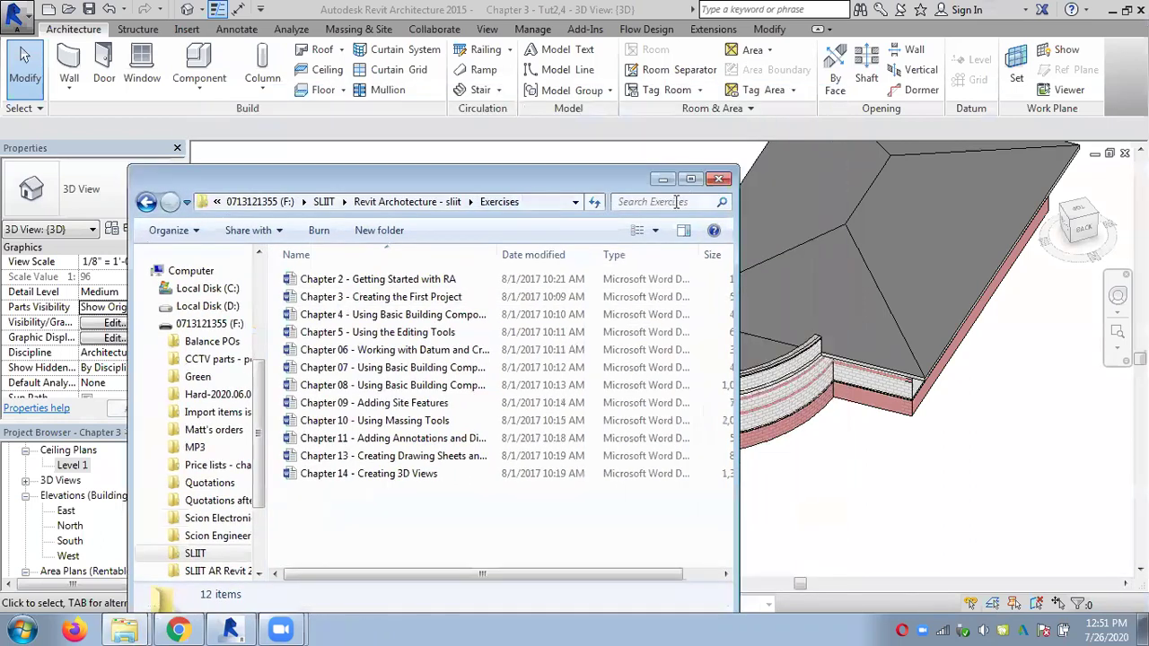
{"action": "left_click", "coordinate": [718, 180]}
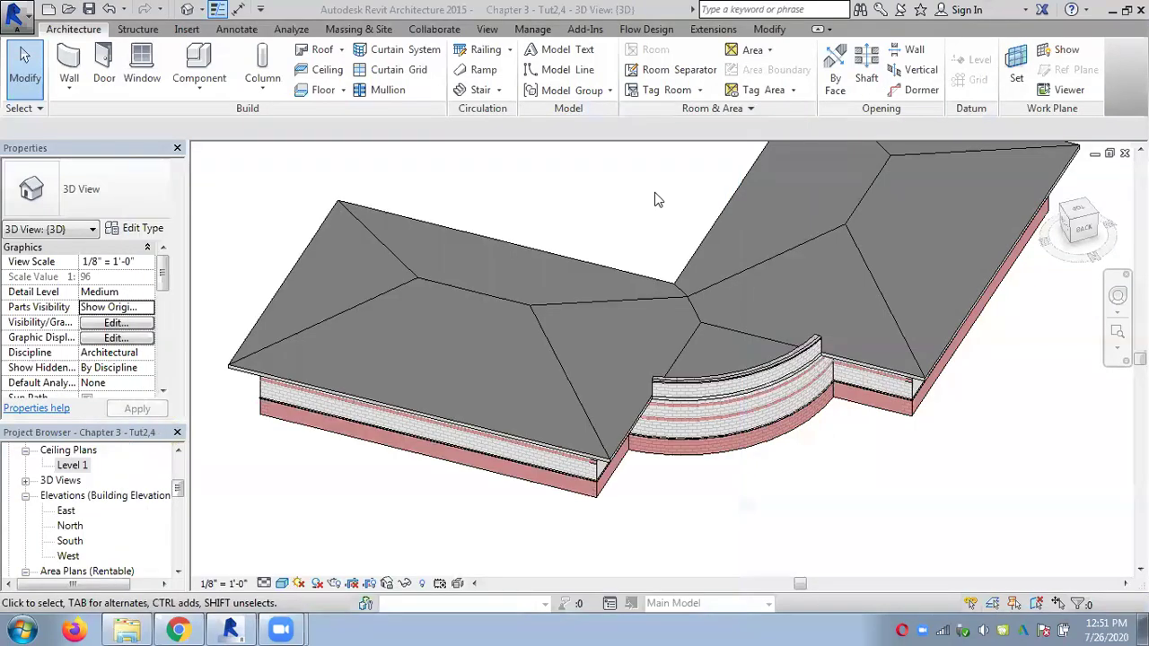
{"action": "scroll", "coordinate": [582, 232], "scroll_direction": "down", "scroll_amount": 2}
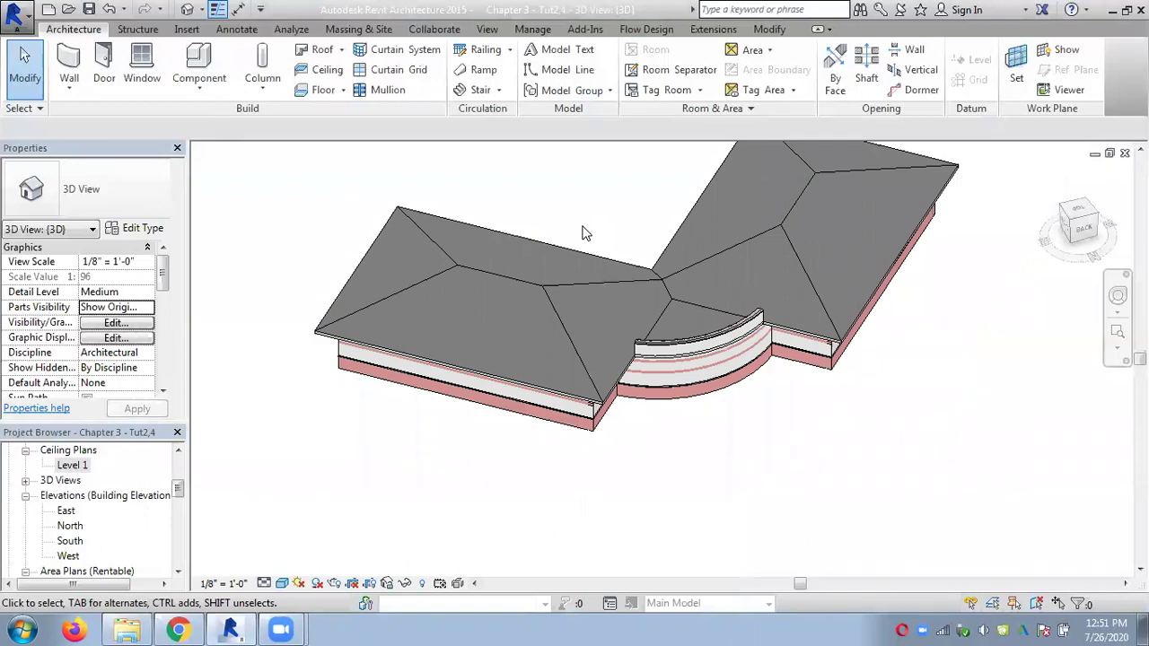
{"action": "left_click_drag", "start_coordinate": [178, 491], "coordinate": [179, 461]}
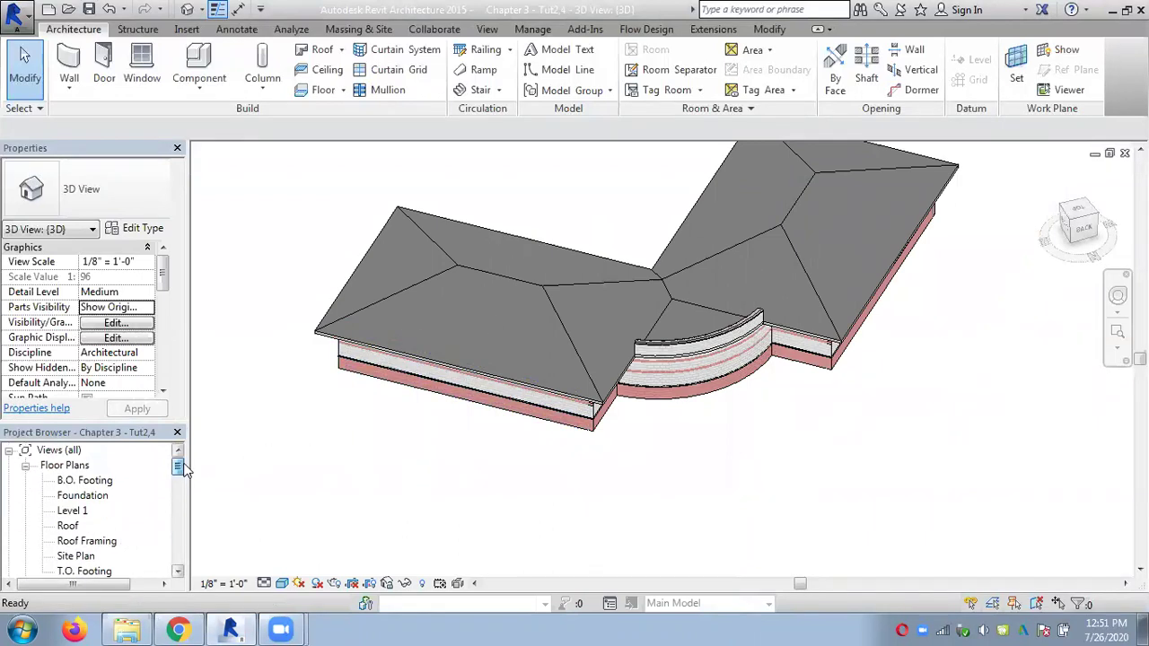
{"action": "double_click", "coordinate": [76, 509]}
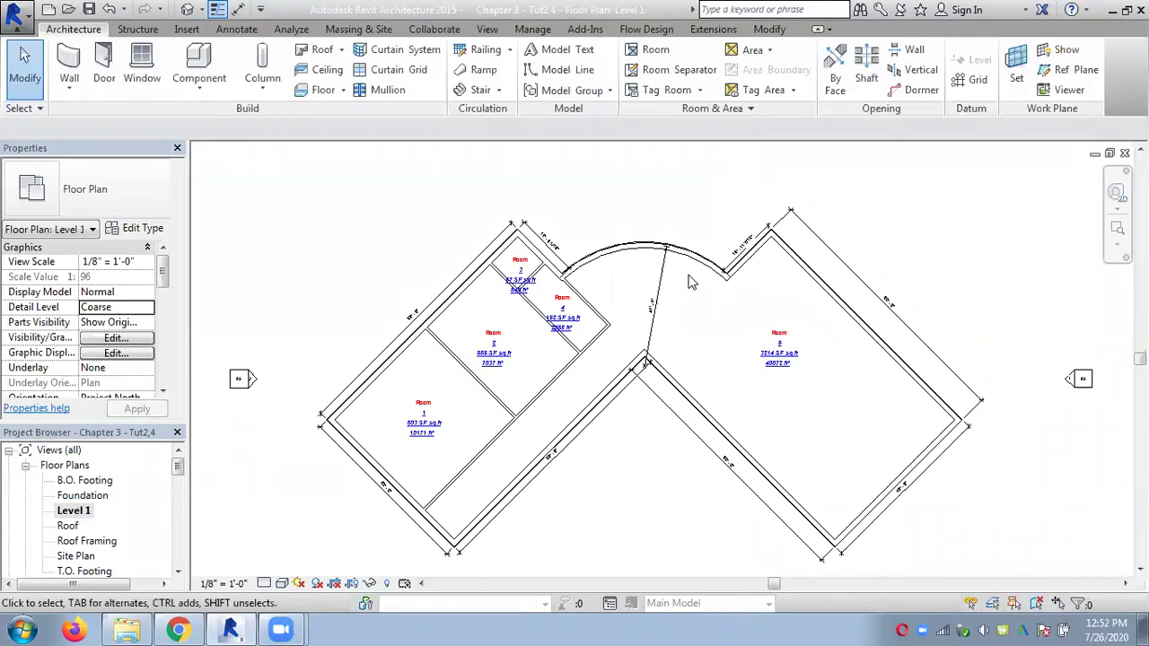
Bring the Downloads folder window back in front of the Level 1 plan.
{"action": "left_click", "coordinate": [128, 629]}
{"action": "left_click", "coordinate": [1014, 314]}
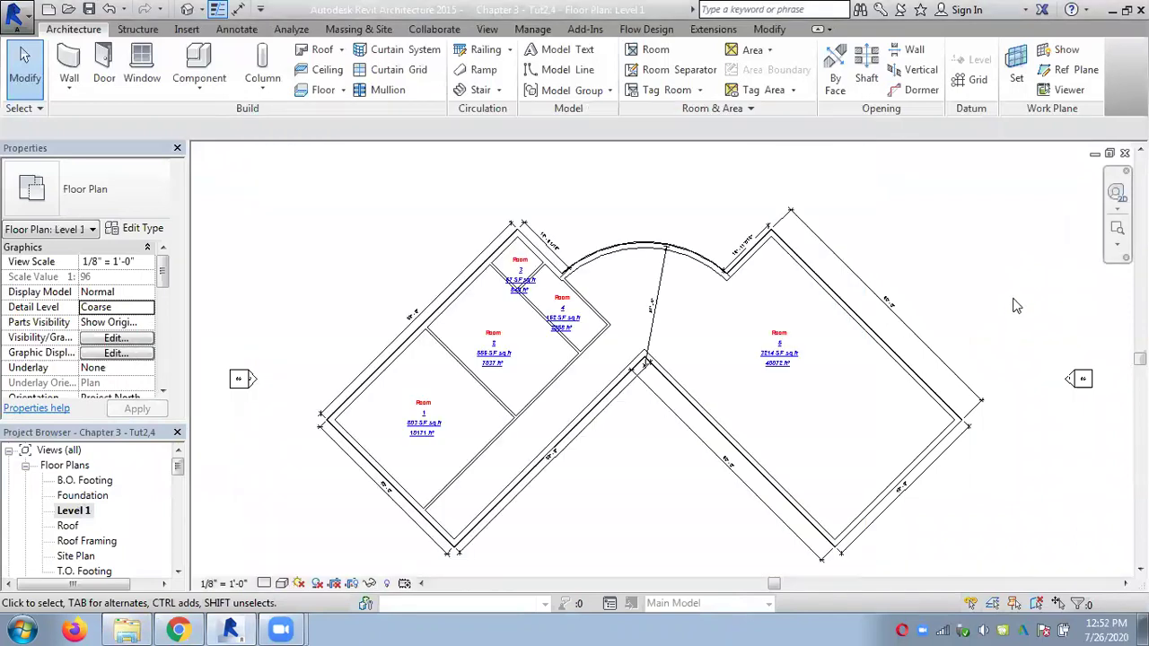
{"action": "middle_click_drag", "start_coordinate": [929, 307], "coordinate": [933, 271]}
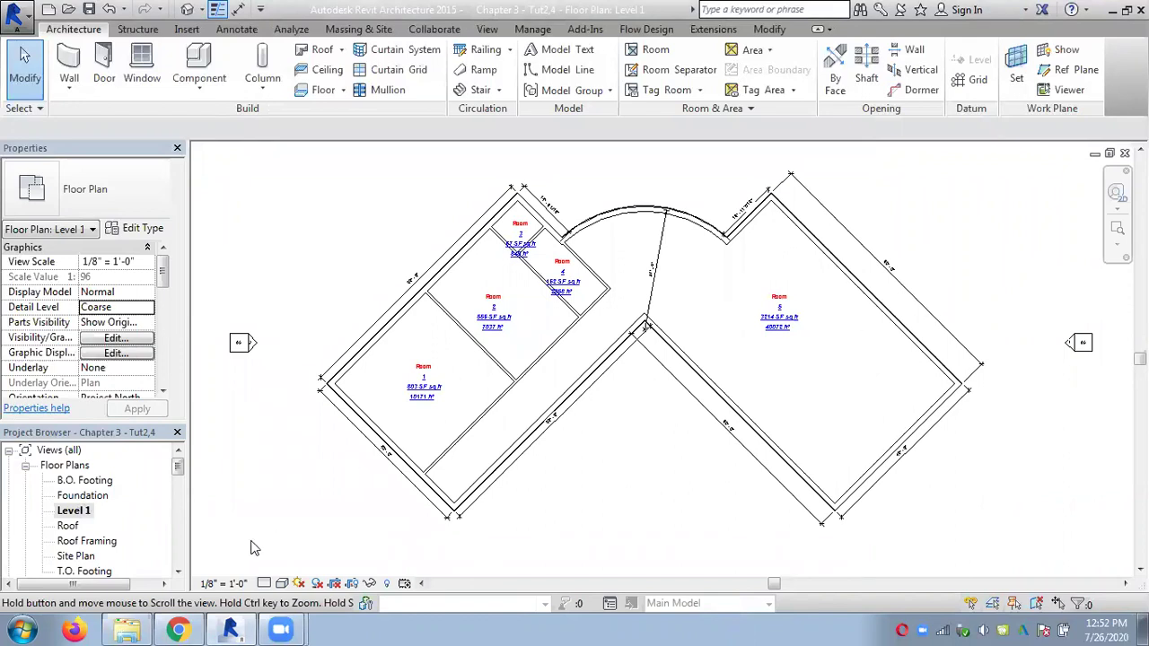
{"action": "left_click", "coordinate": [128, 629]}
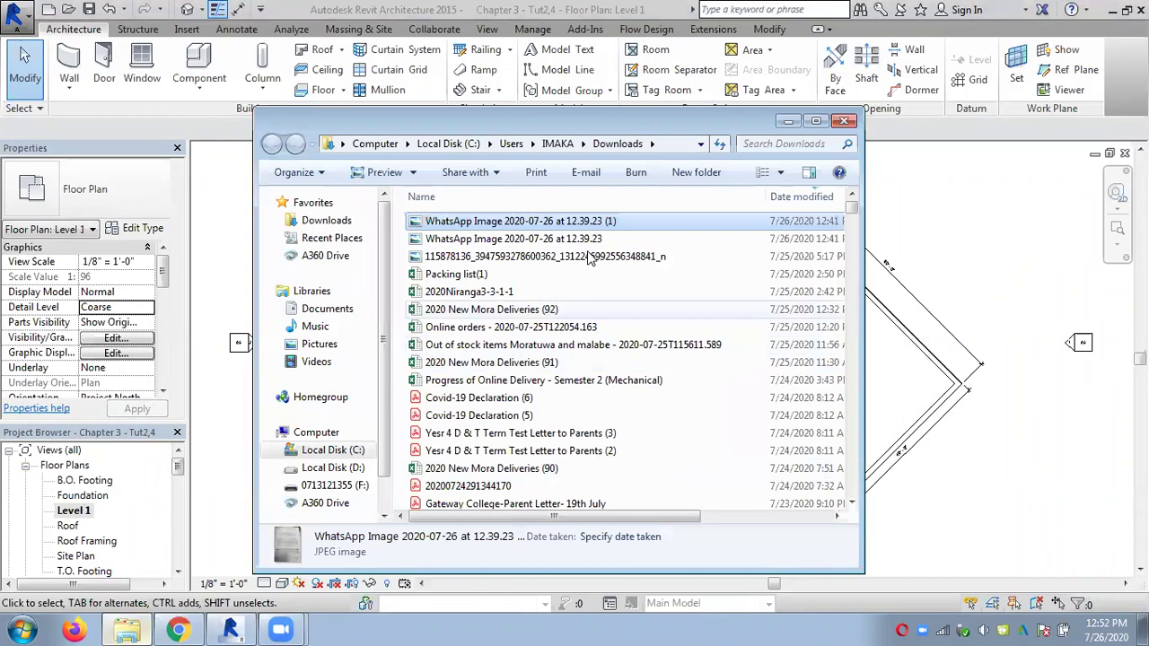
Close the Downloads window and open the Schedules dropdown on the View tab.
{"action": "left_click", "coordinate": [844, 120]}
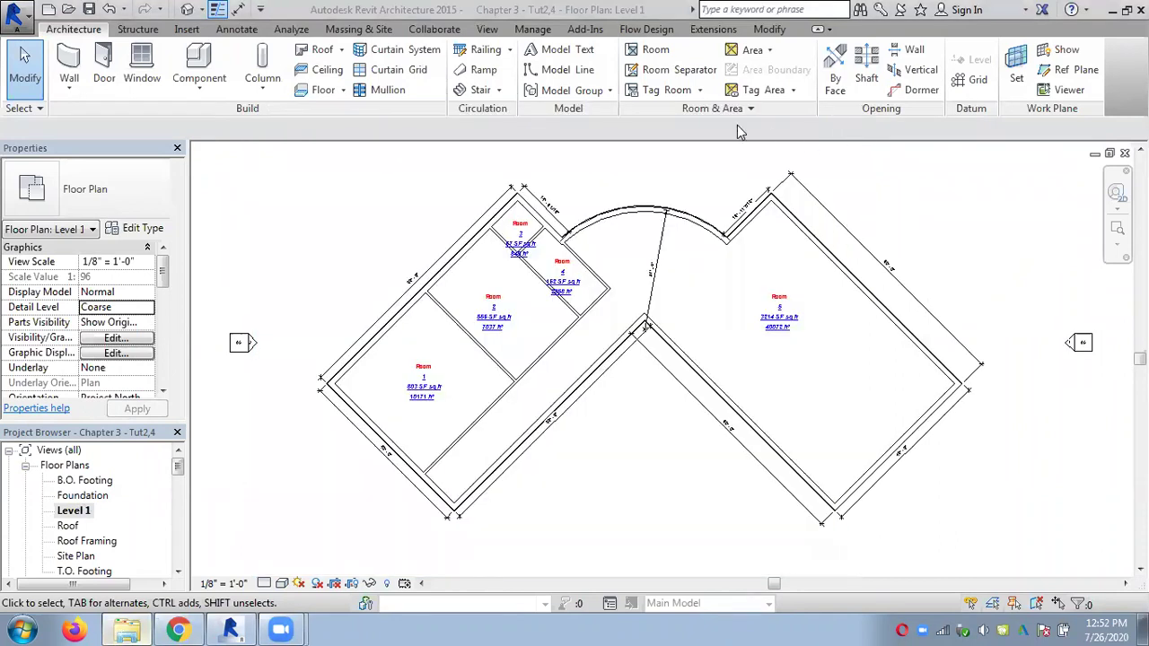
{"action": "left_click", "coordinate": [488, 30]}
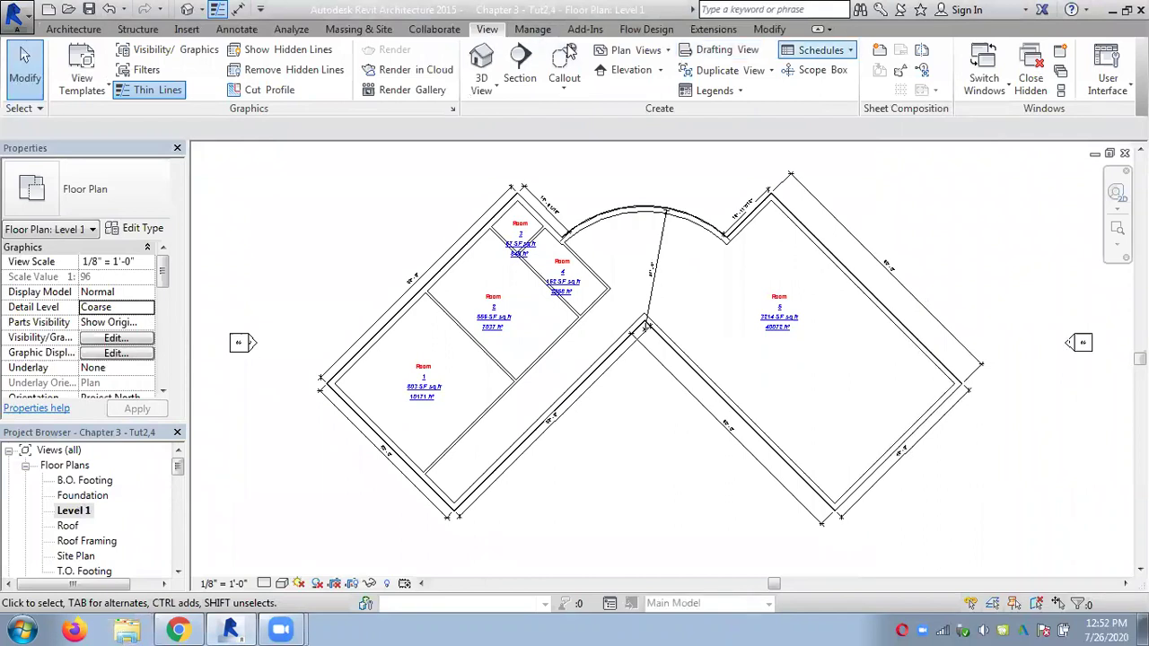
{"action": "left_click", "coordinate": [820, 50]}
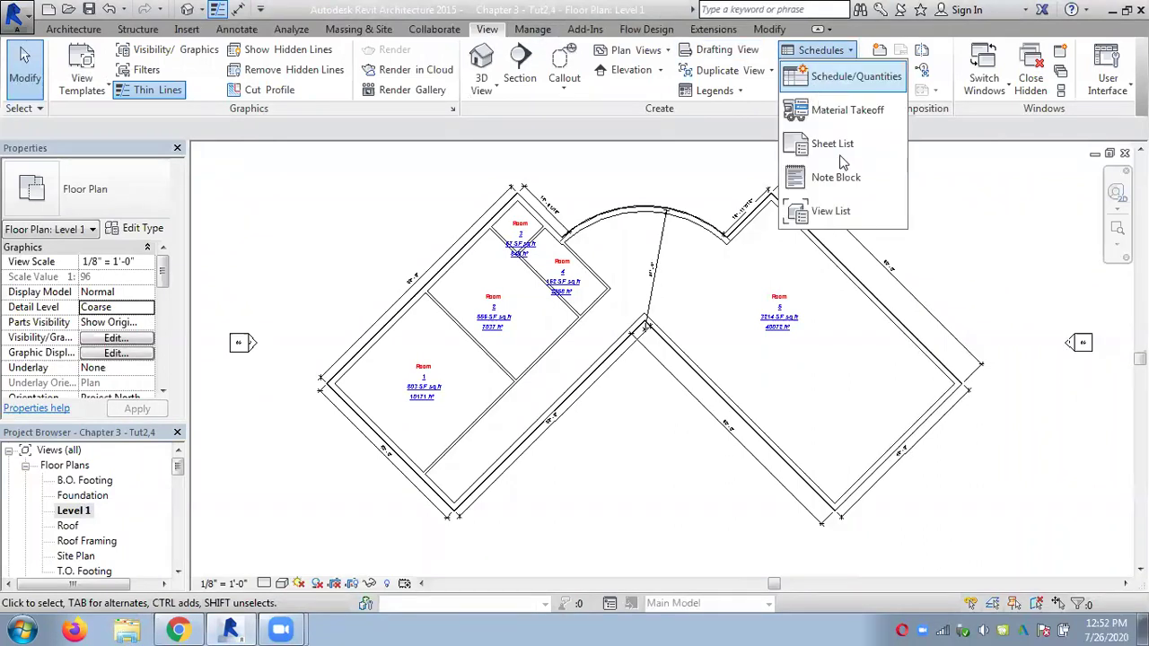